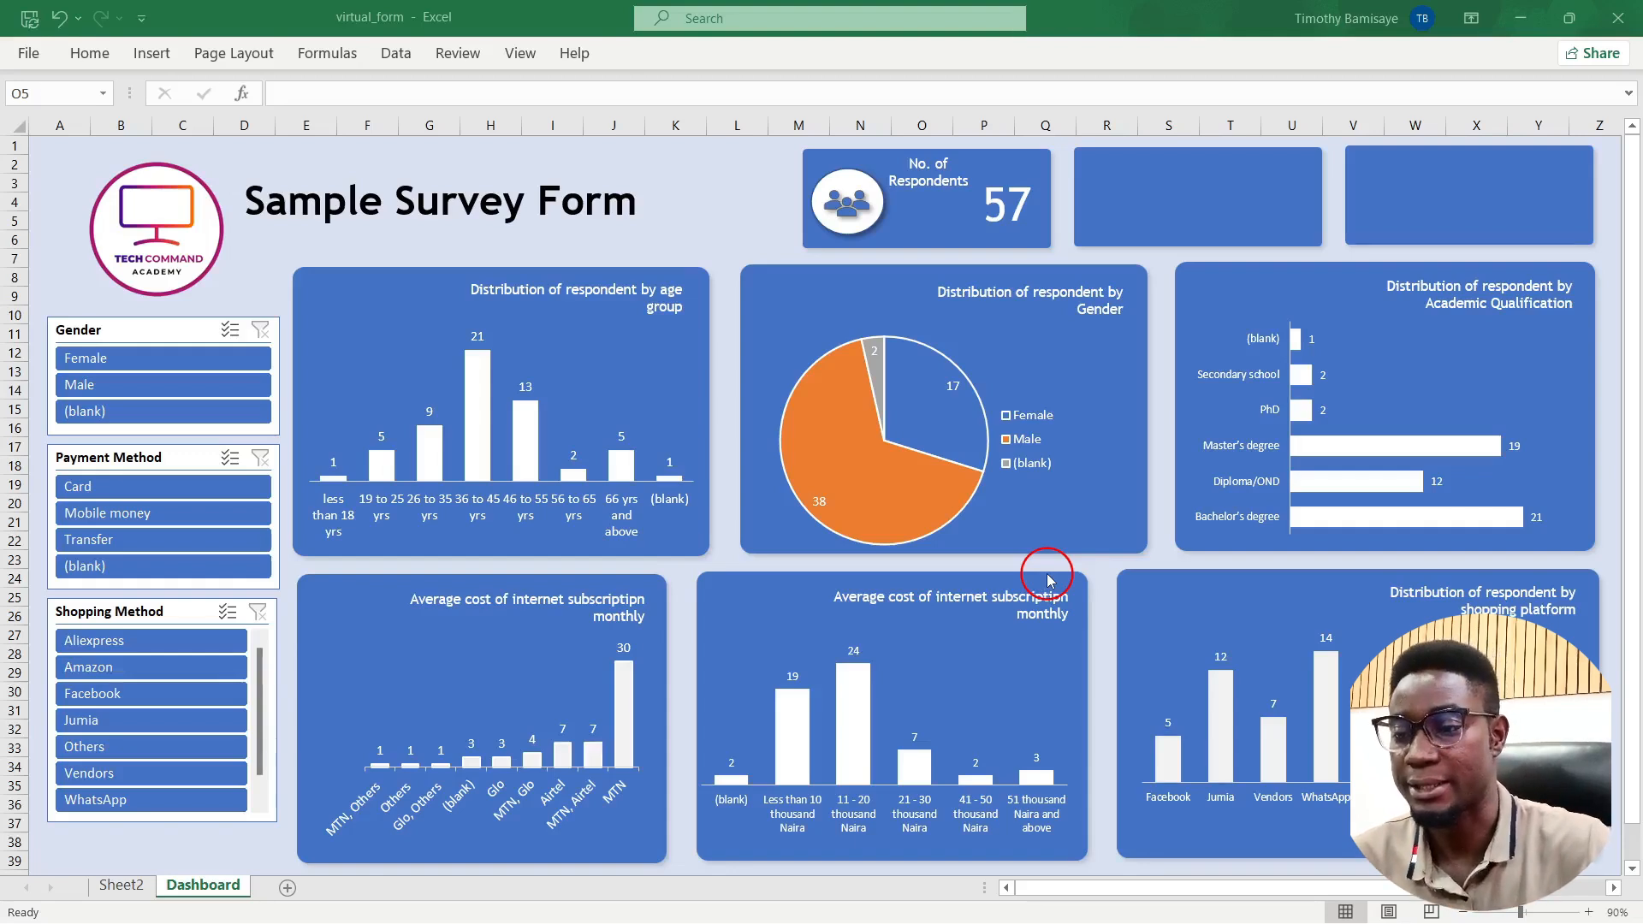
Step: Switch from the Excel dashboard to the Chrome window with the TCAP Assignment 1 form
{"action": "mouse_move", "coordinate": [627, 466]}
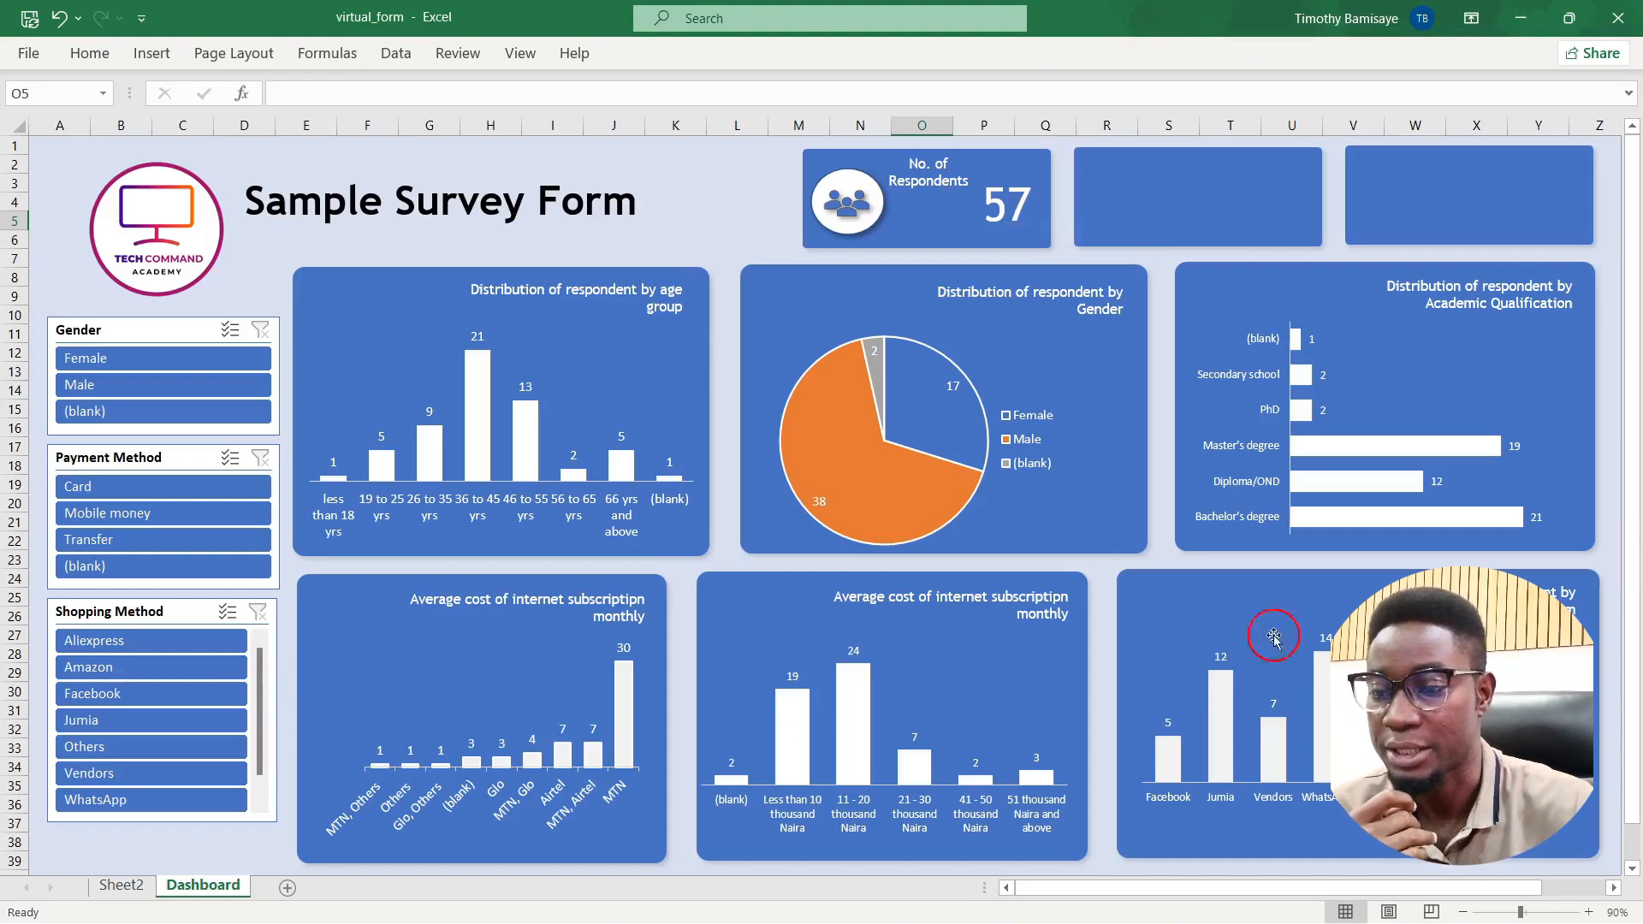
{"action": "mouse_move", "coordinate": [642, 921]}
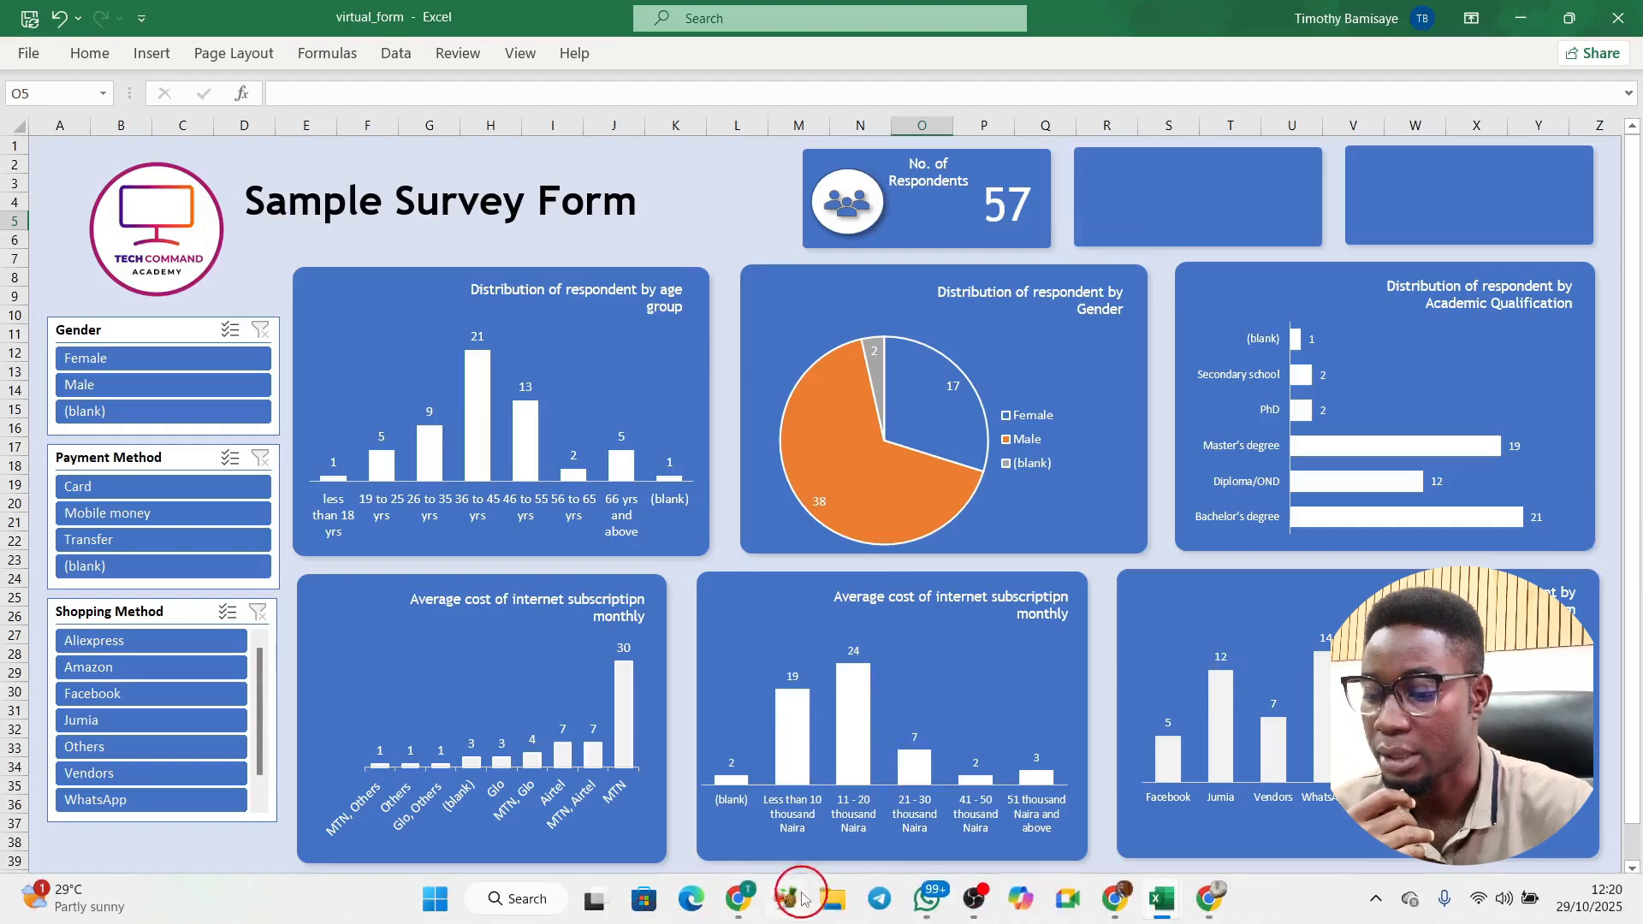
{"action": "left_click", "coordinate": [743, 906]}
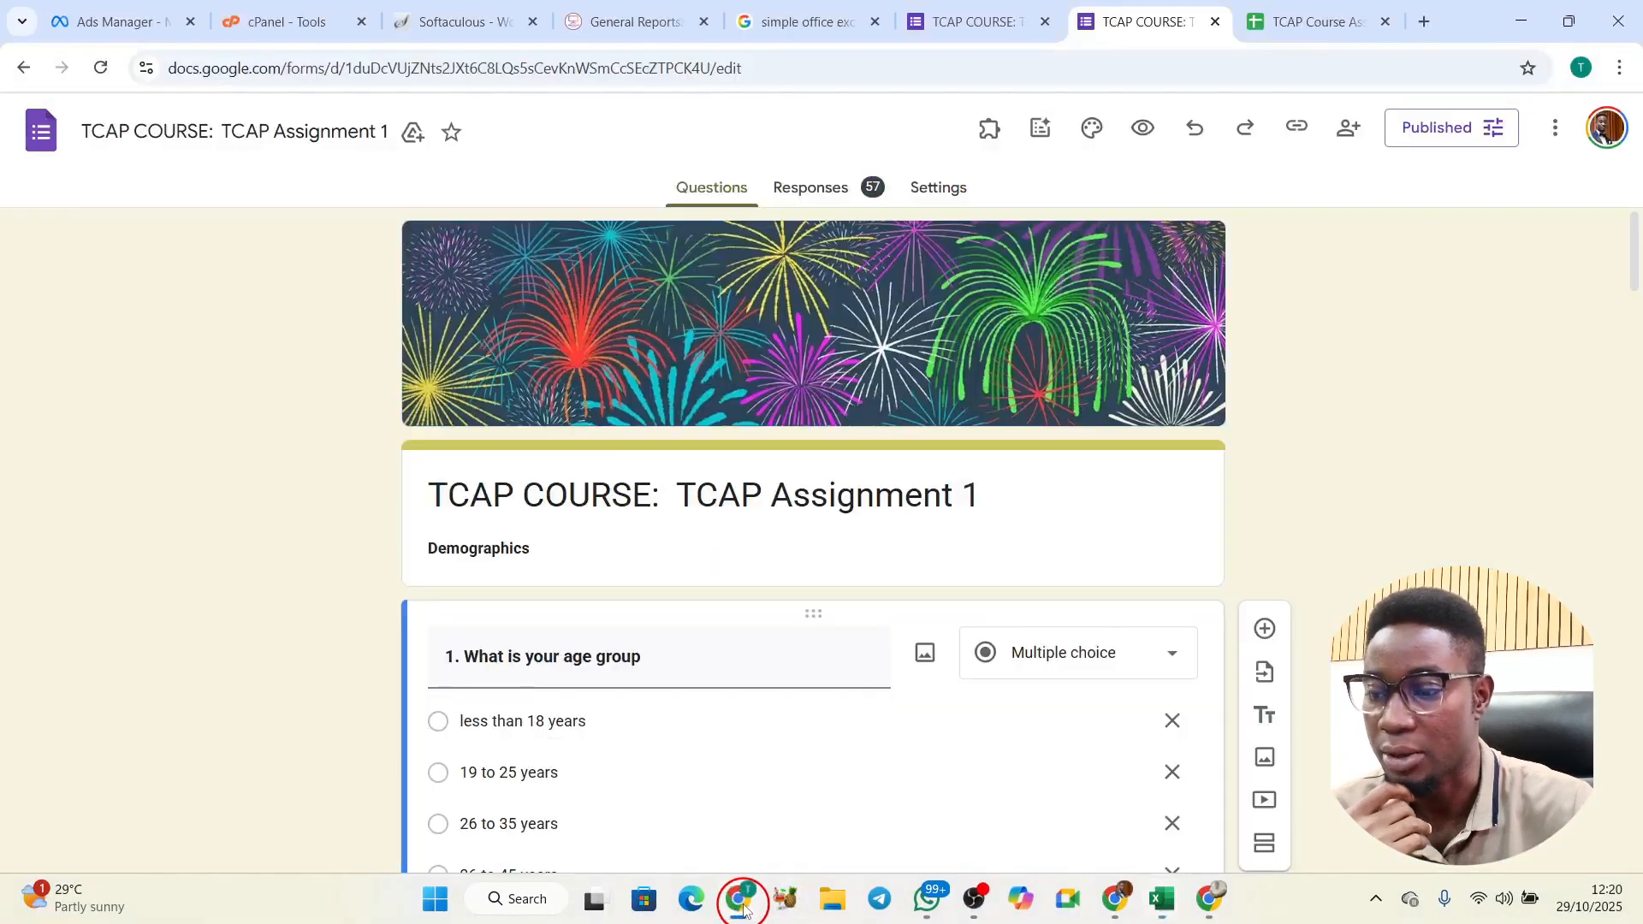
Step: Check the 57-response summary, then answer 66 years and above, Female, PhD and Student
{"action": "left_click", "coordinate": [843, 195]}
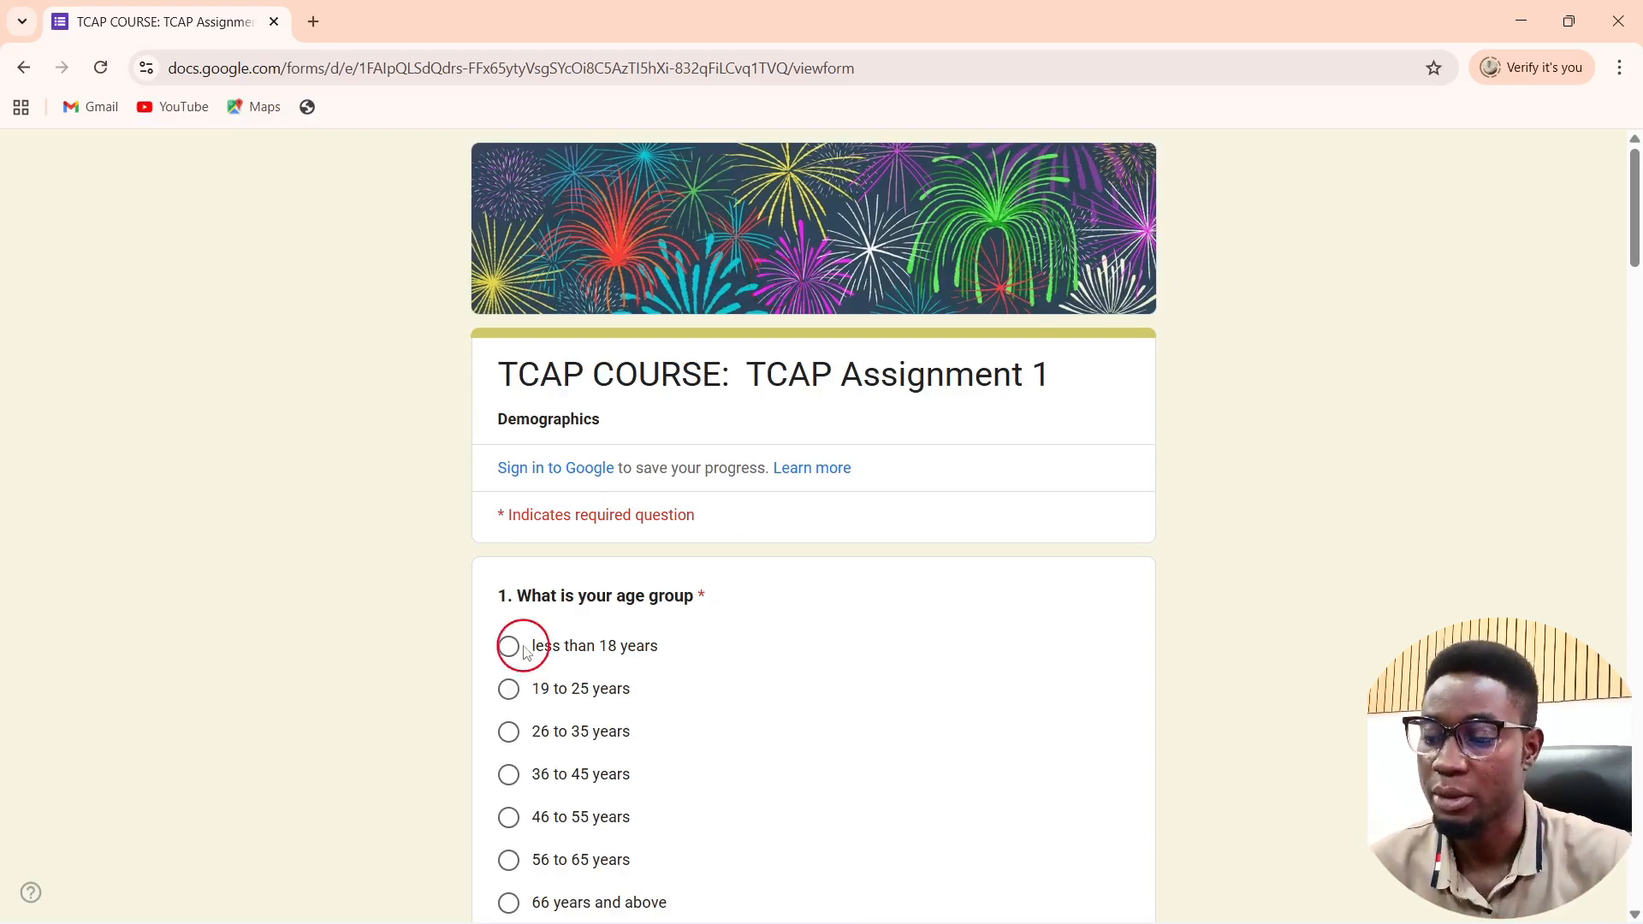
{"action": "scroll", "coordinate": [517, 643], "scroll_direction": "down", "scroll_amount": 3}
{"action": "left_click", "coordinate": [531, 576]}
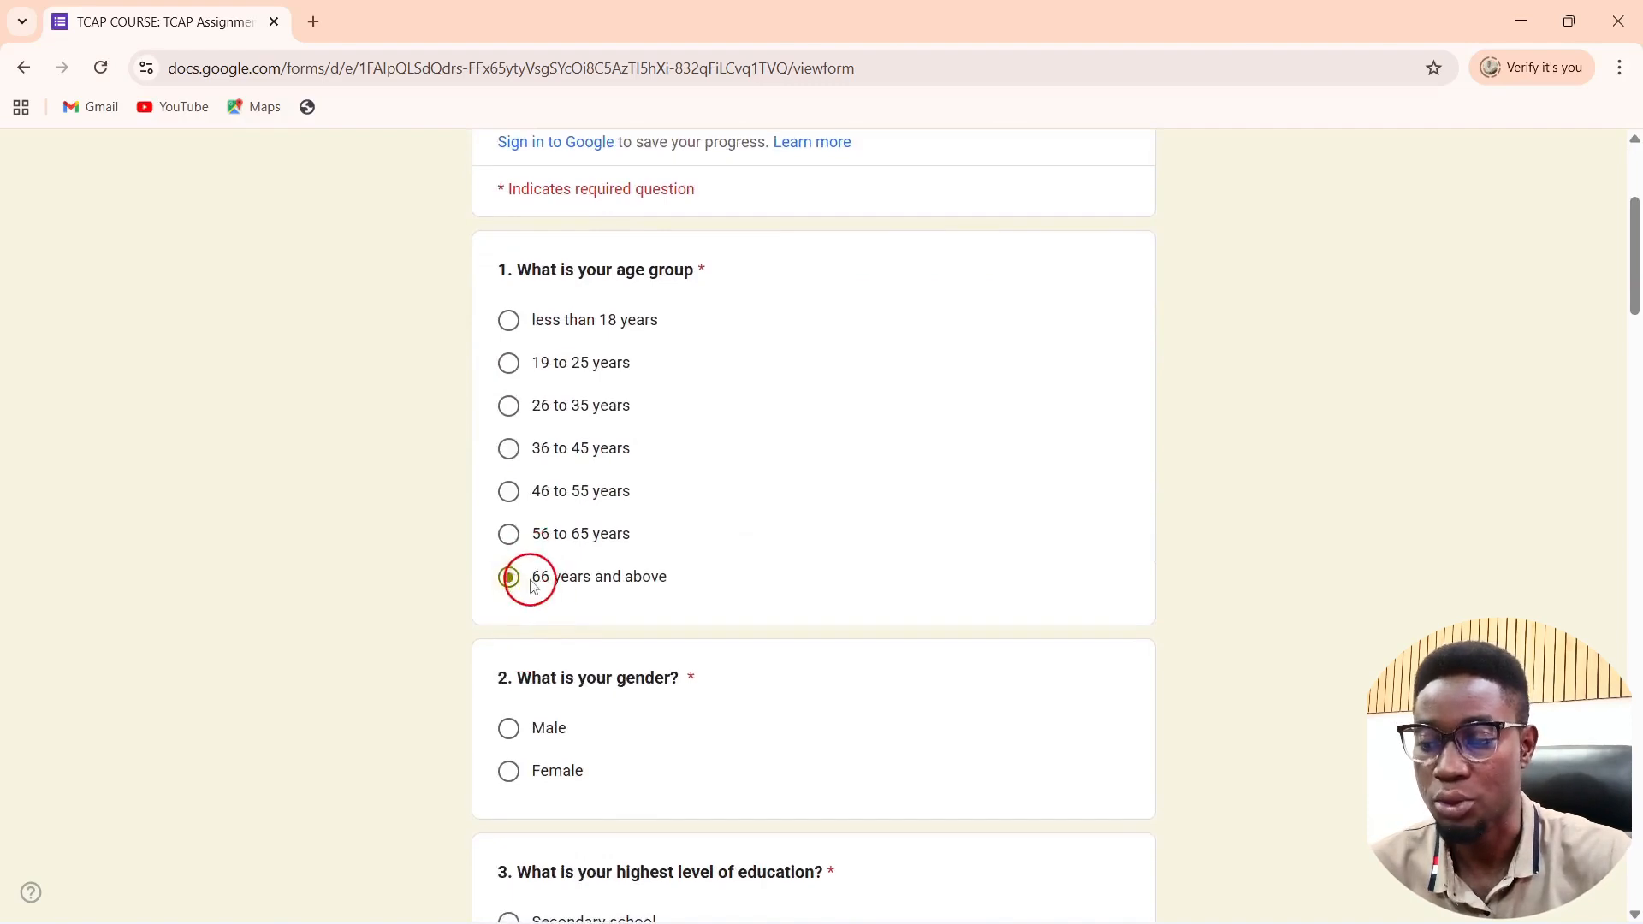
{"action": "left_click", "coordinate": [521, 778]}
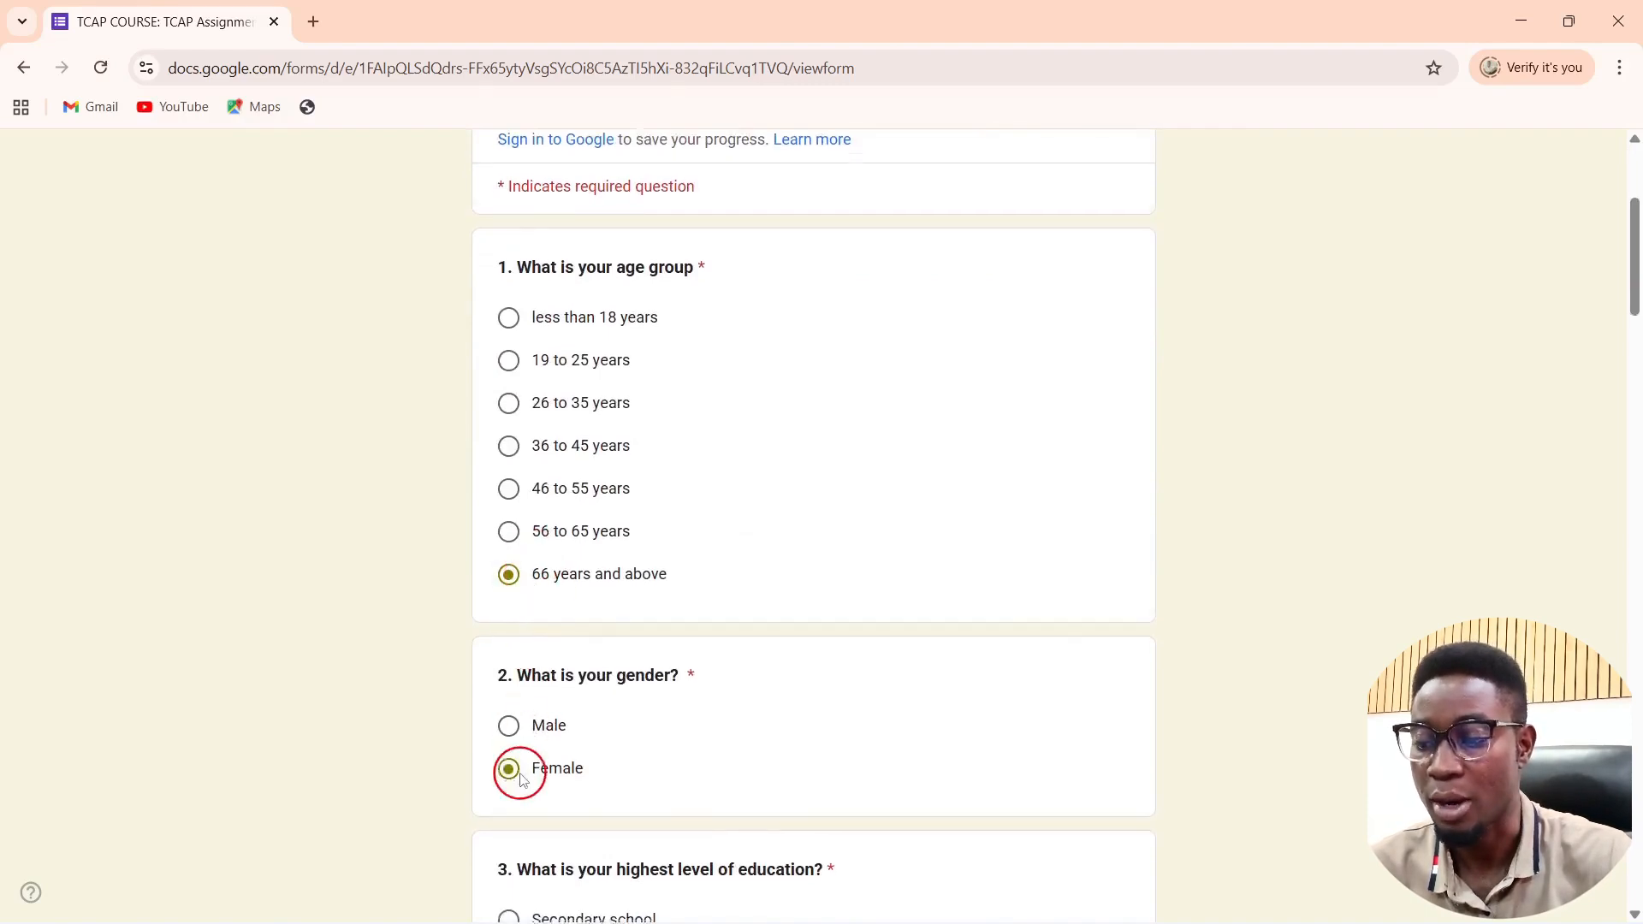
{"action": "scroll", "coordinate": [521, 779], "scroll_direction": "down", "scroll_amount": 5}
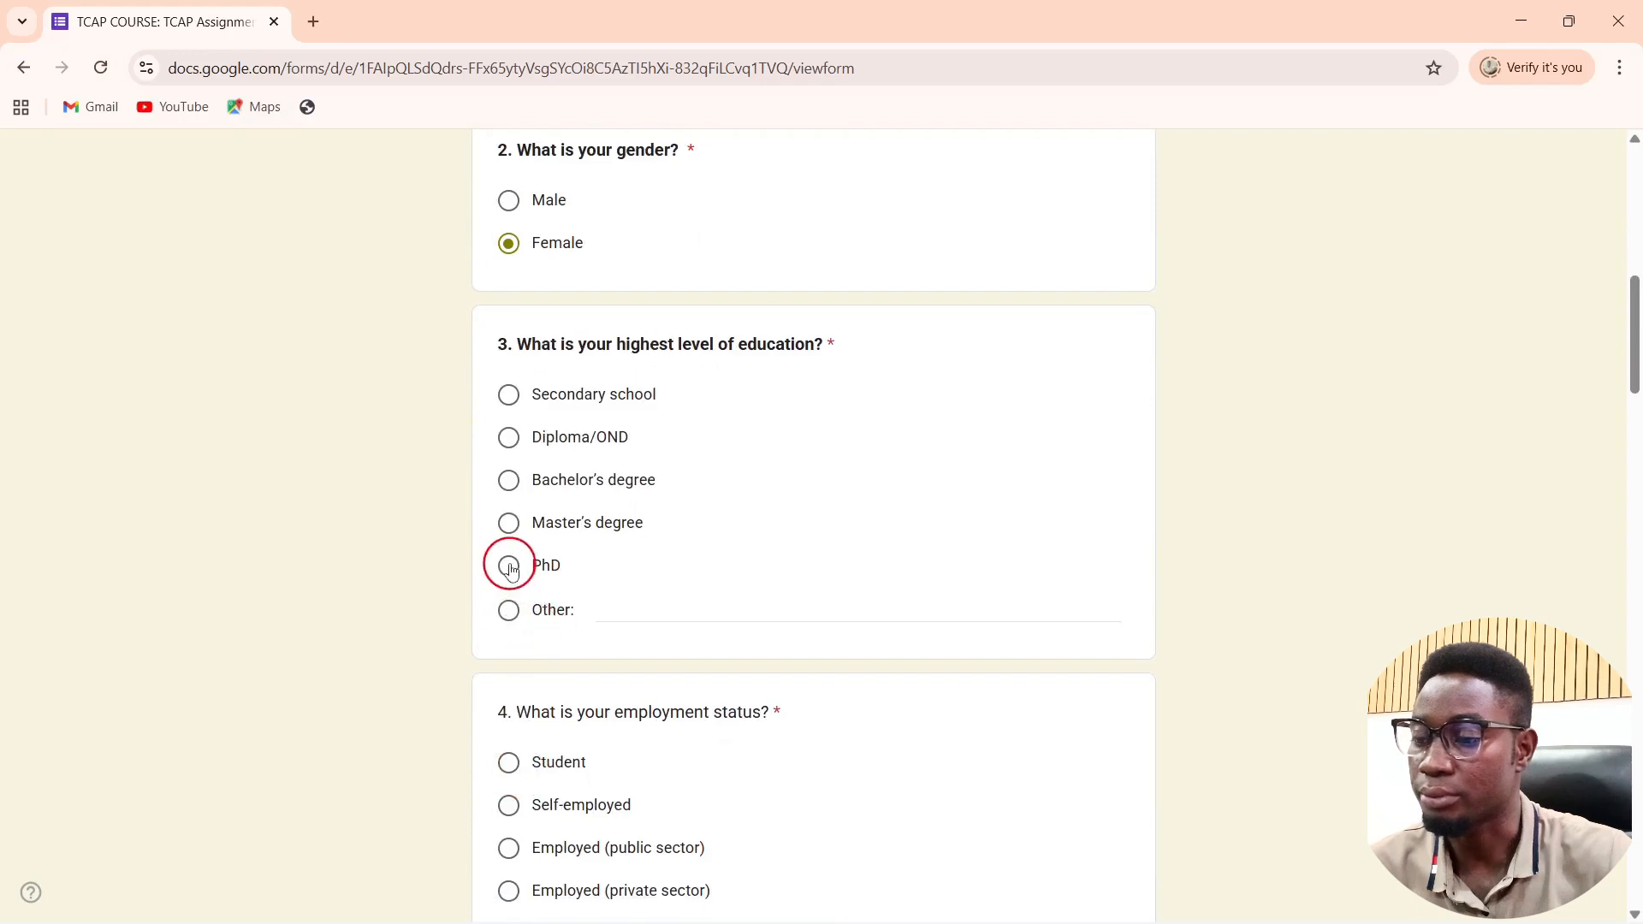
{"action": "left_click", "coordinate": [511, 568]}
{"action": "scroll", "coordinate": [513, 580], "scroll_direction": "down", "scroll_amount": 3}
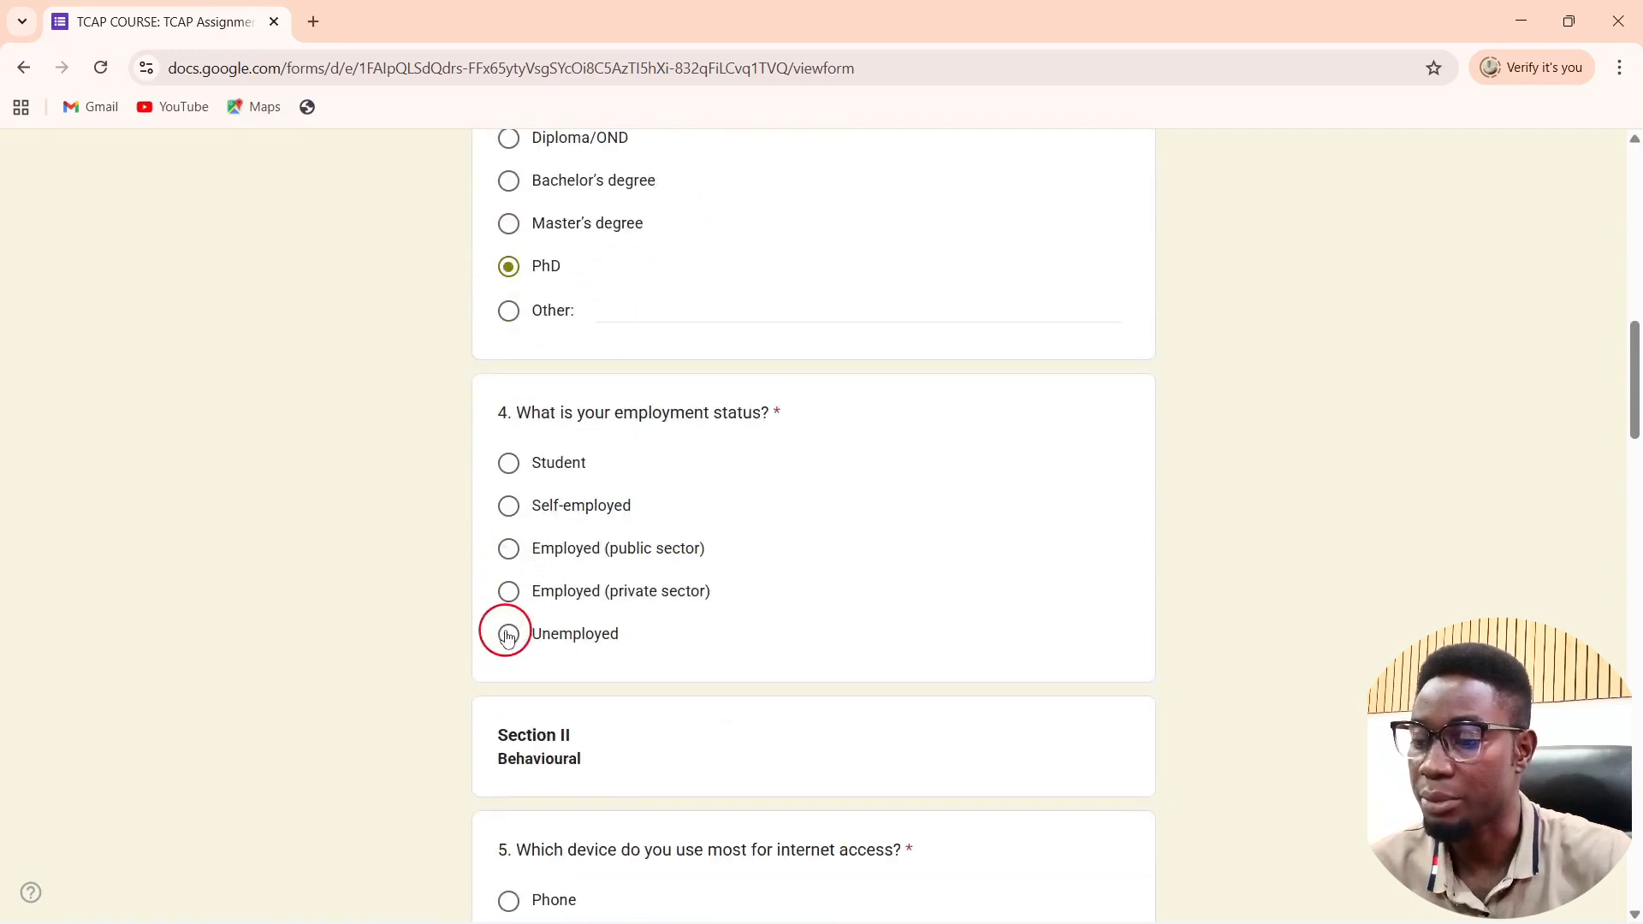
{"action": "left_click", "coordinate": [508, 463]}
Step: Answer Desktop, X, 7+ hours on WhatsApp, and No to paying for an online course
{"action": "scroll", "coordinate": [514, 464], "scroll_direction": "down", "scroll_amount": 4}
{"action": "scroll", "coordinate": [517, 467], "scroll_direction": "down", "scroll_amount": 3}
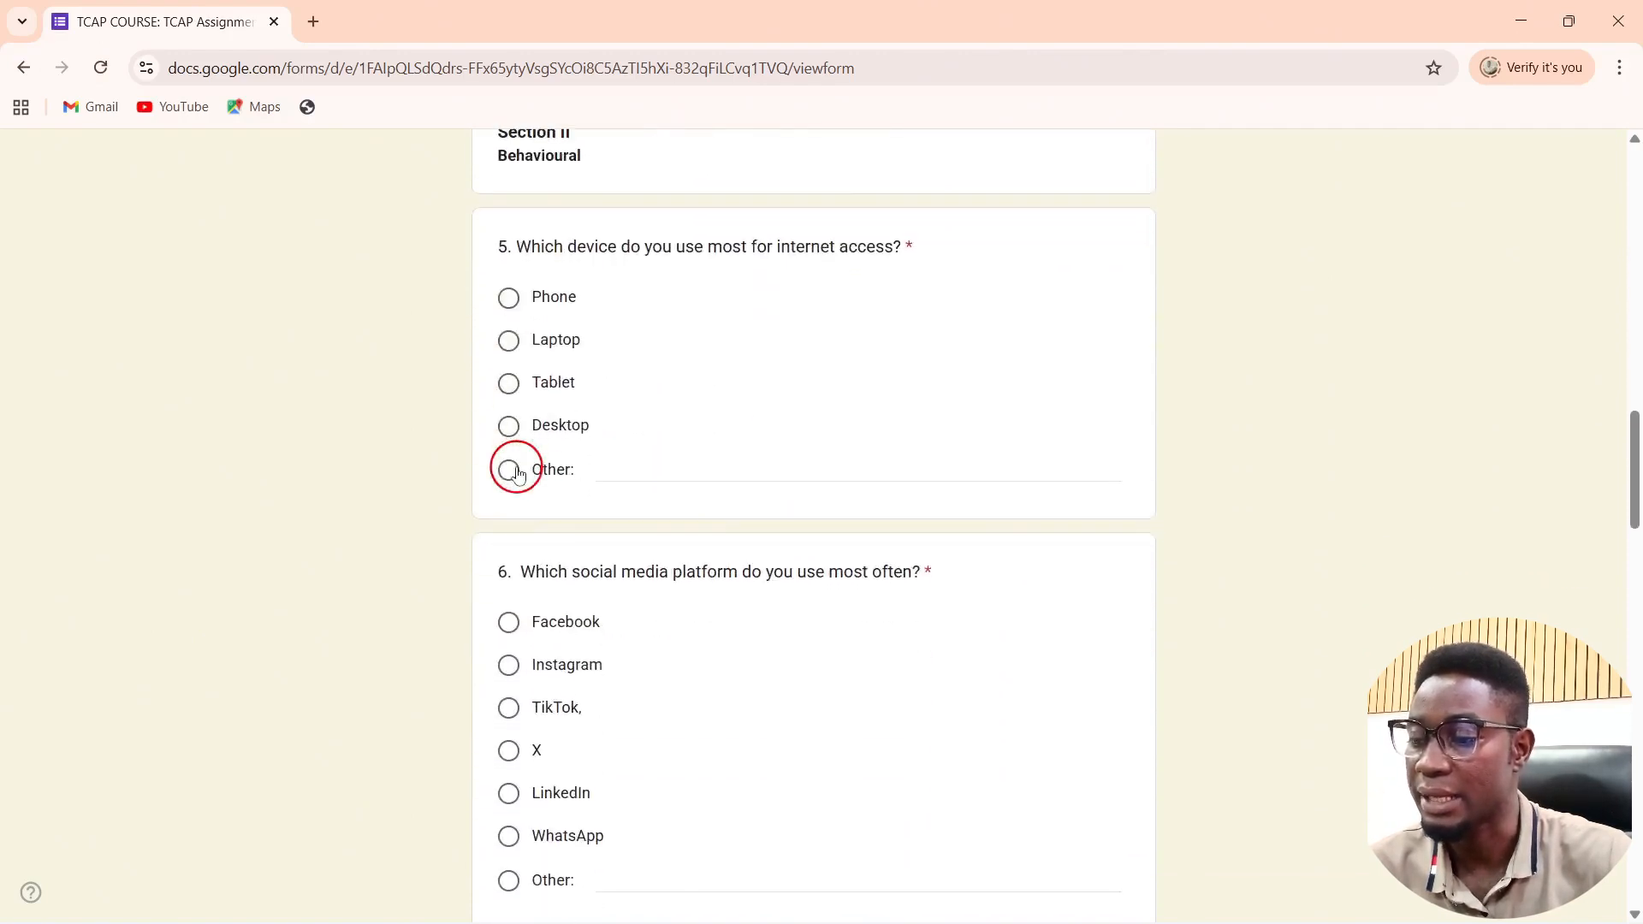
{"action": "left_click", "coordinate": [517, 431]}
{"action": "scroll", "coordinate": [516, 423], "scroll_direction": "down", "scroll_amount": 3}
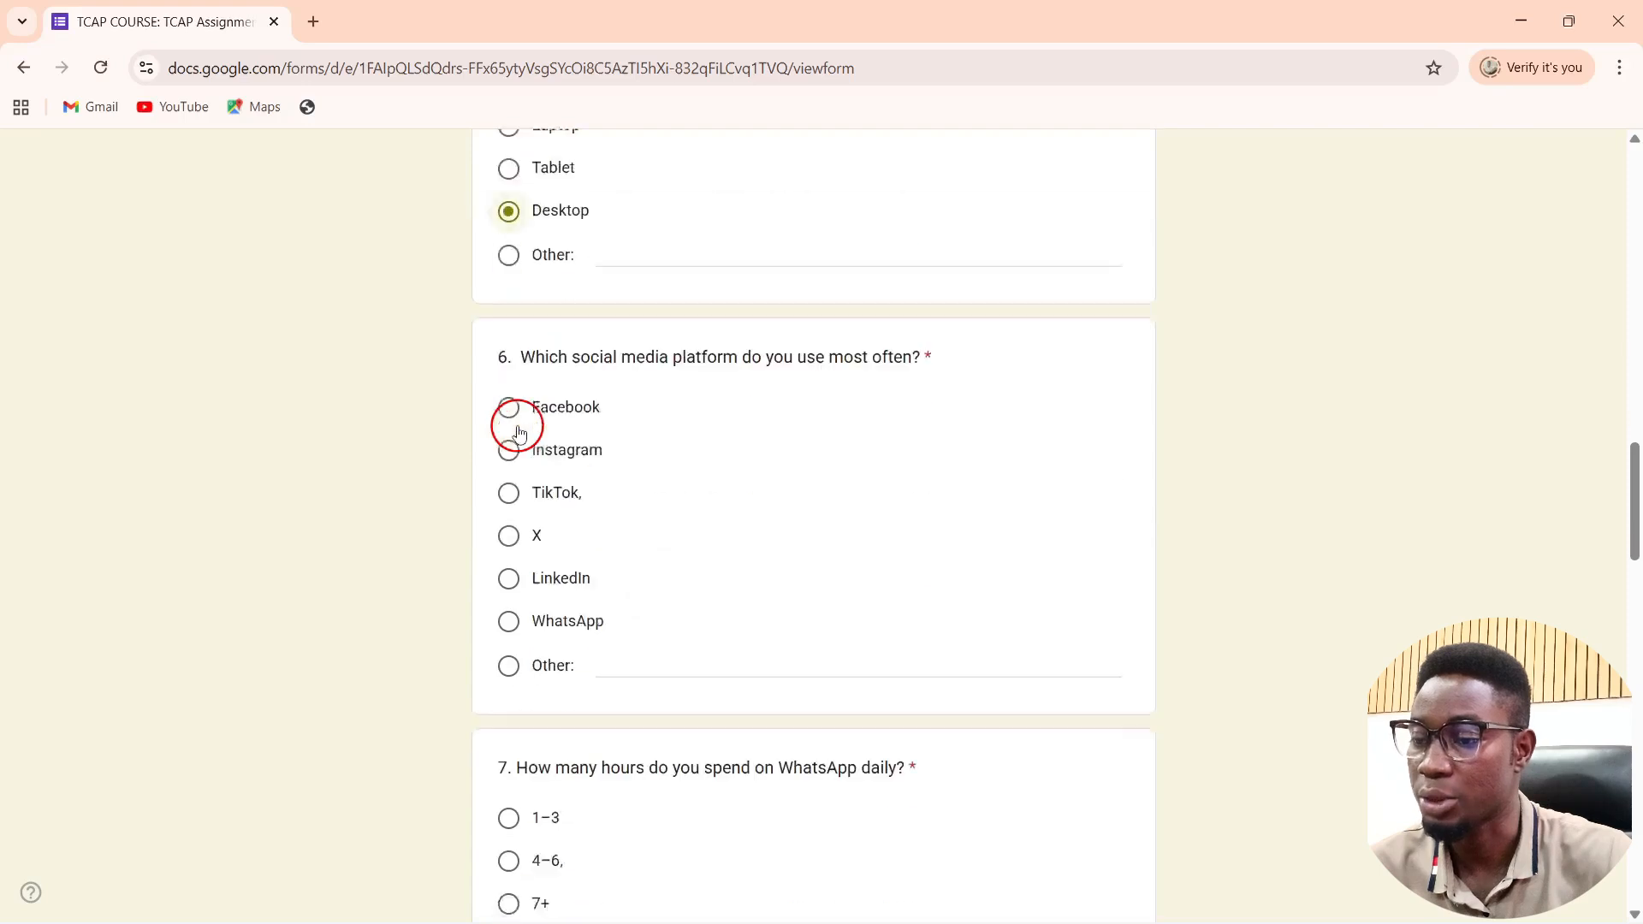
{"action": "scroll", "coordinate": [555, 402], "scroll_direction": "up", "scroll_amount": 1}
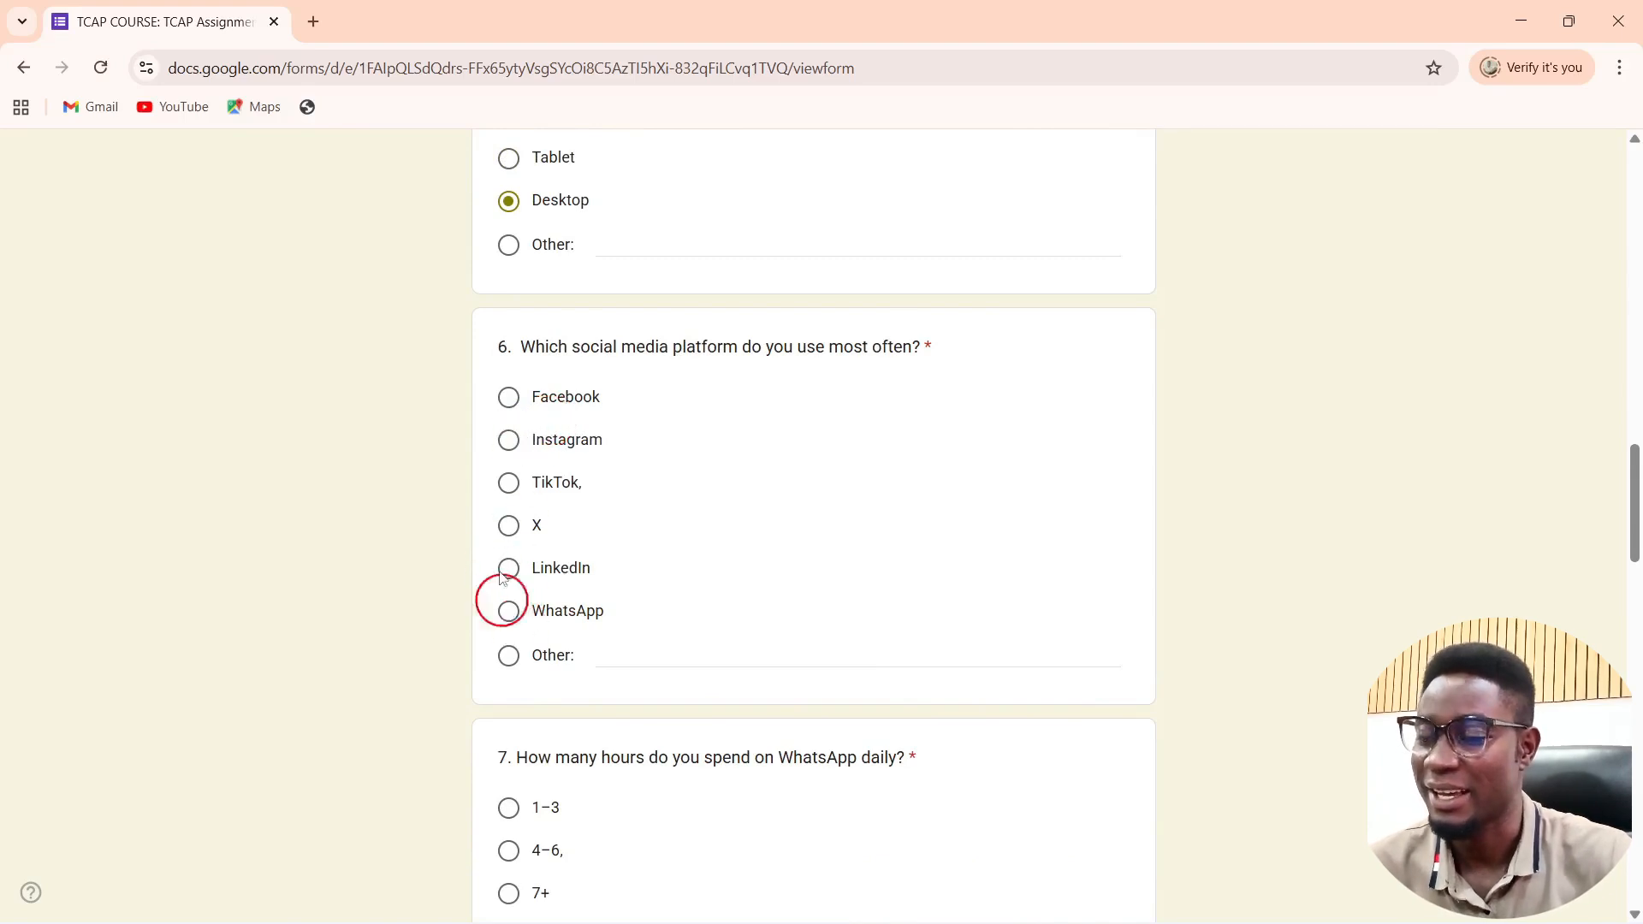
{"action": "left_click", "coordinate": [509, 527]}
{"action": "scroll", "coordinate": [580, 652], "scroll_direction": "down", "scroll_amount": 3}
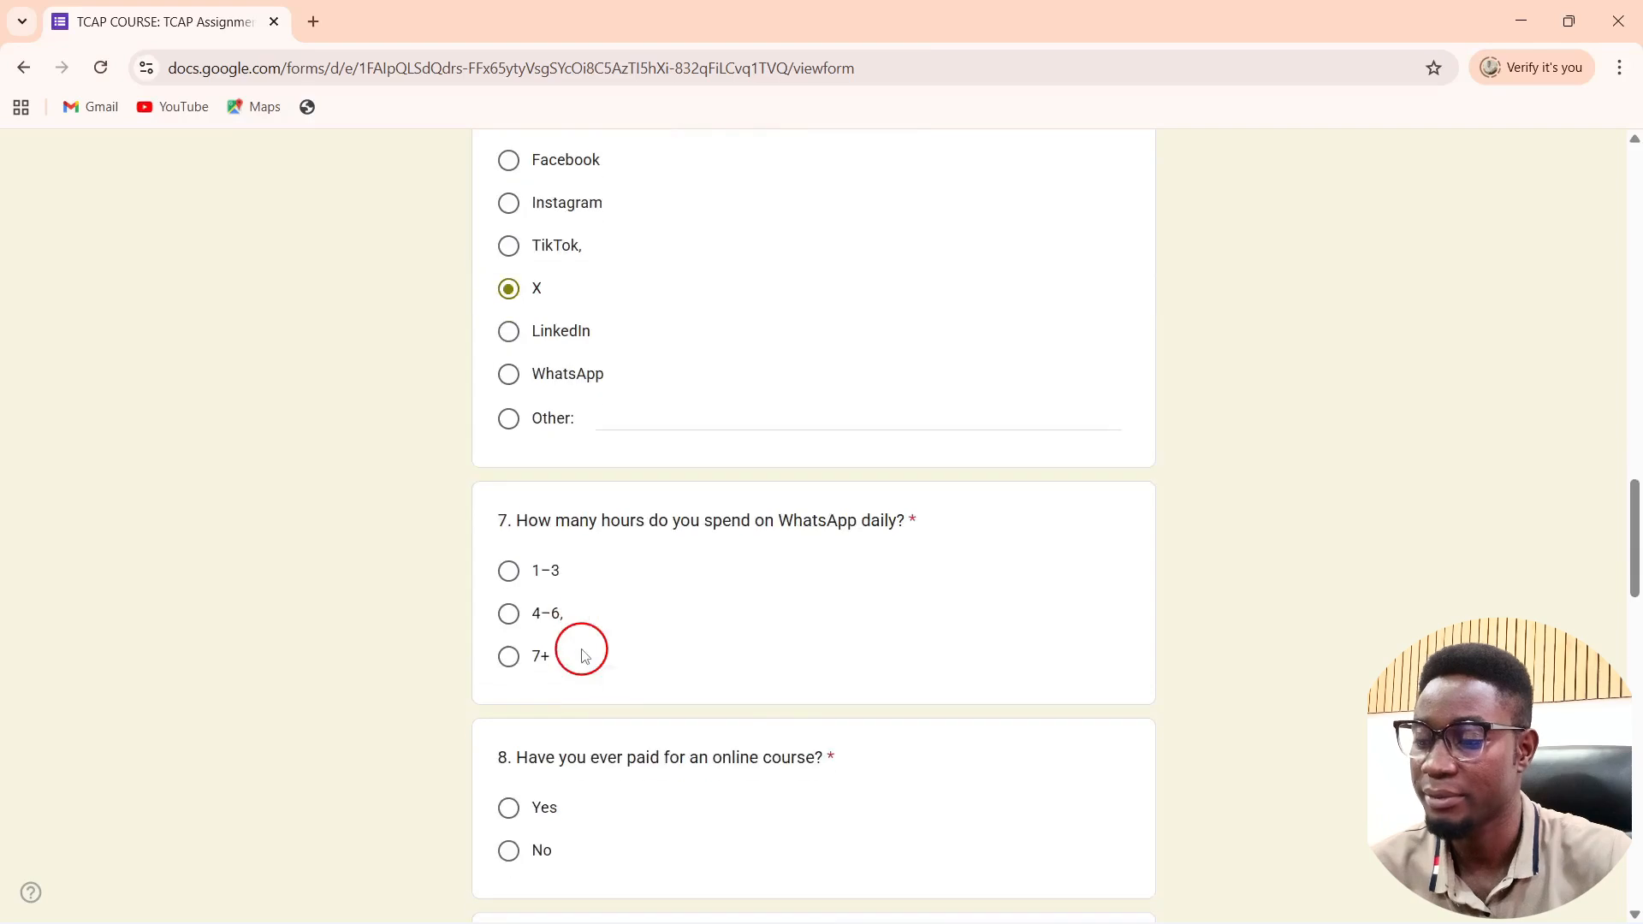
{"action": "left_click", "coordinate": [509, 656]}
{"action": "scroll", "coordinate": [513, 656], "scroll_direction": "down", "scroll_amount": 1}
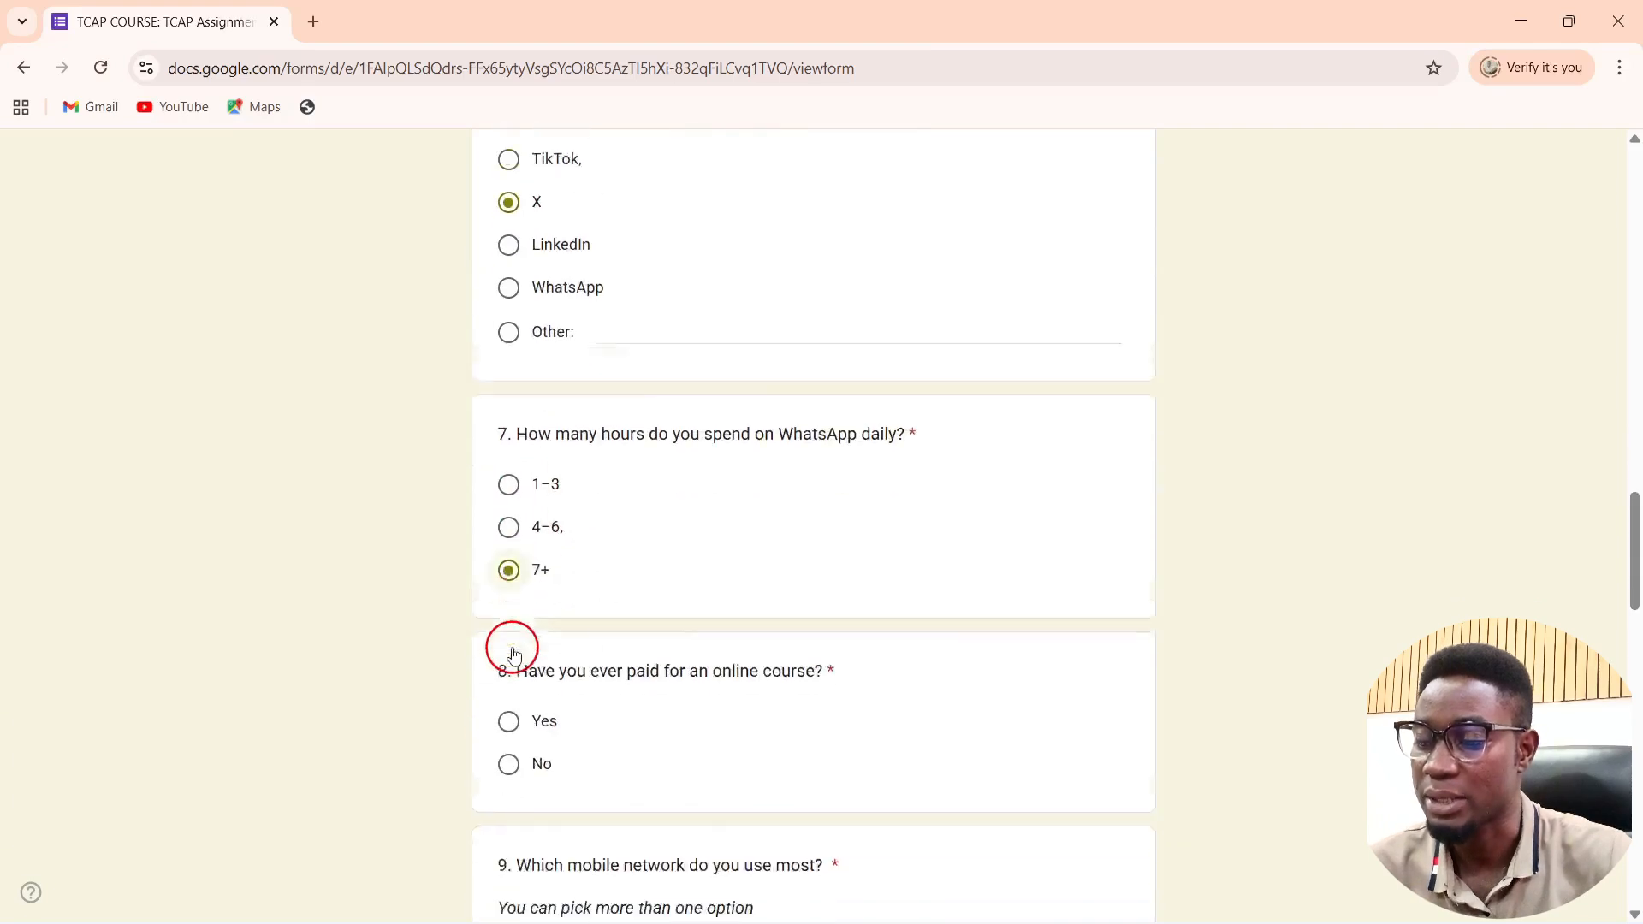
{"action": "scroll", "coordinate": [513, 655], "scroll_direction": "down", "scroll_amount": 4}
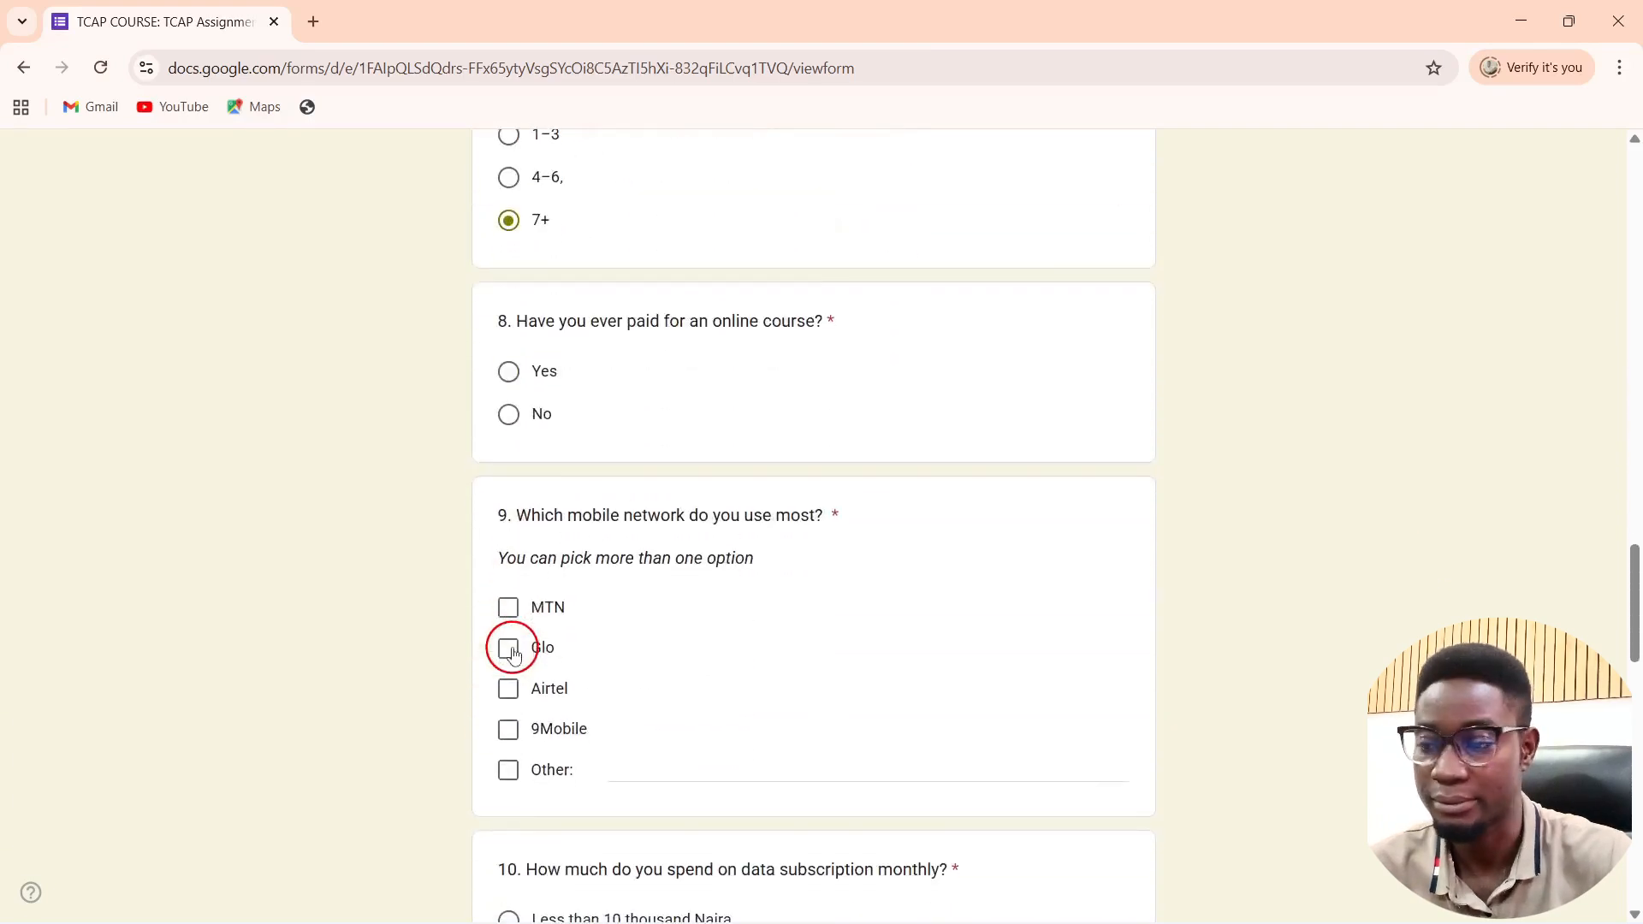
{"action": "left_click", "coordinate": [506, 419]}
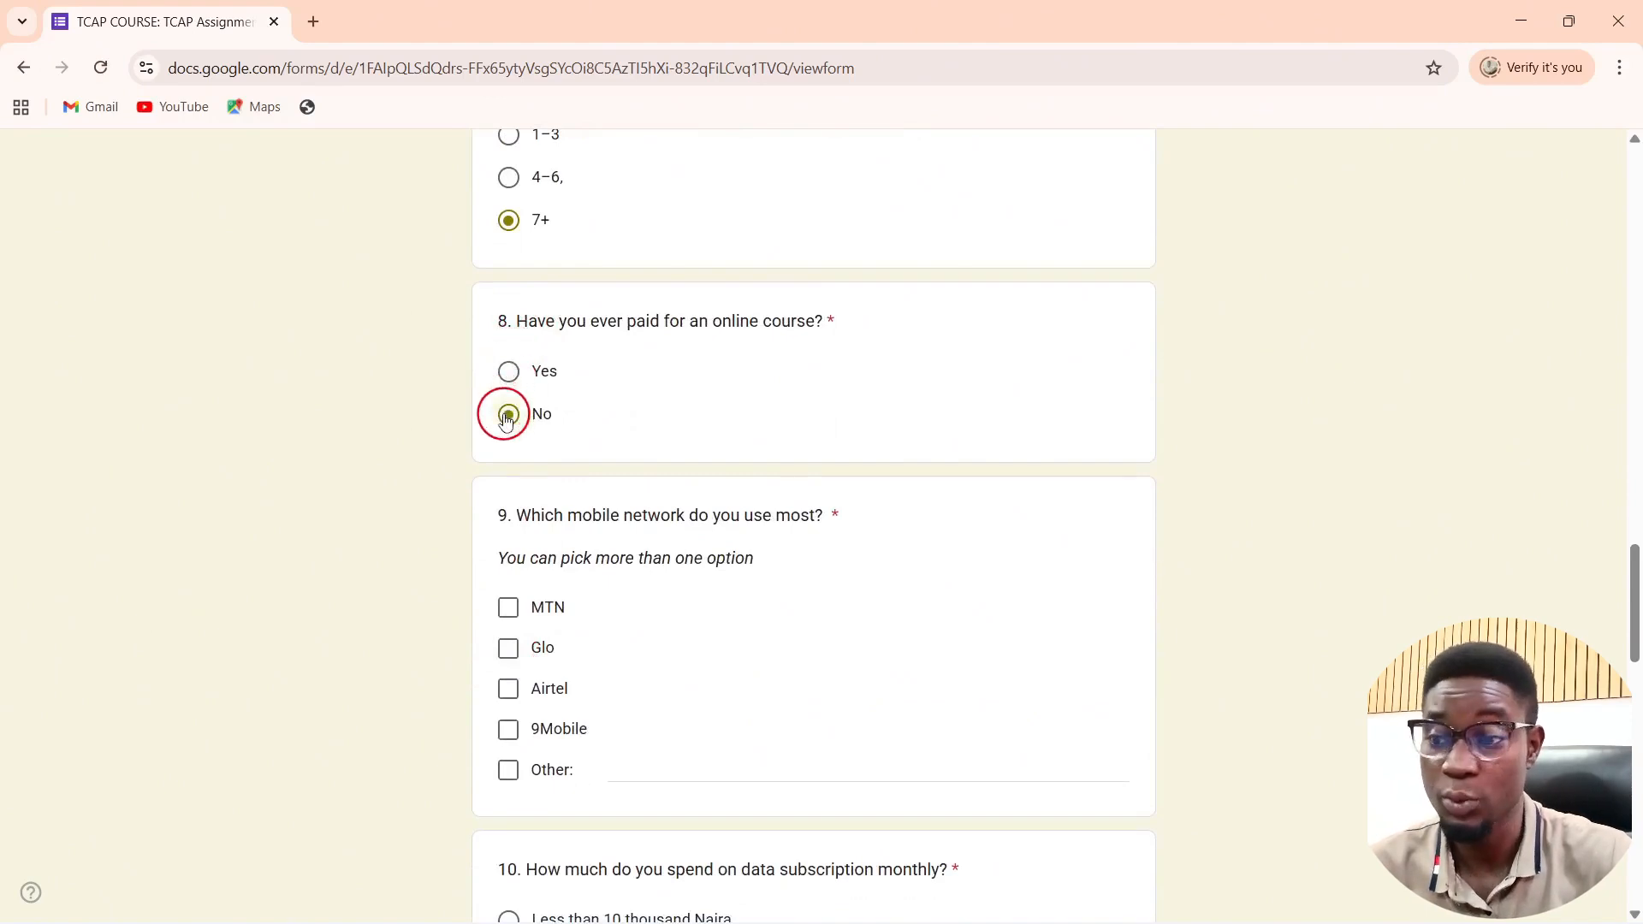
Step: Tick 9Mobile, pick 51 thousand Naira and above for data, and answer No to shopping online
{"action": "scroll", "coordinate": [516, 524], "scroll_direction": "down", "scroll_amount": 3}
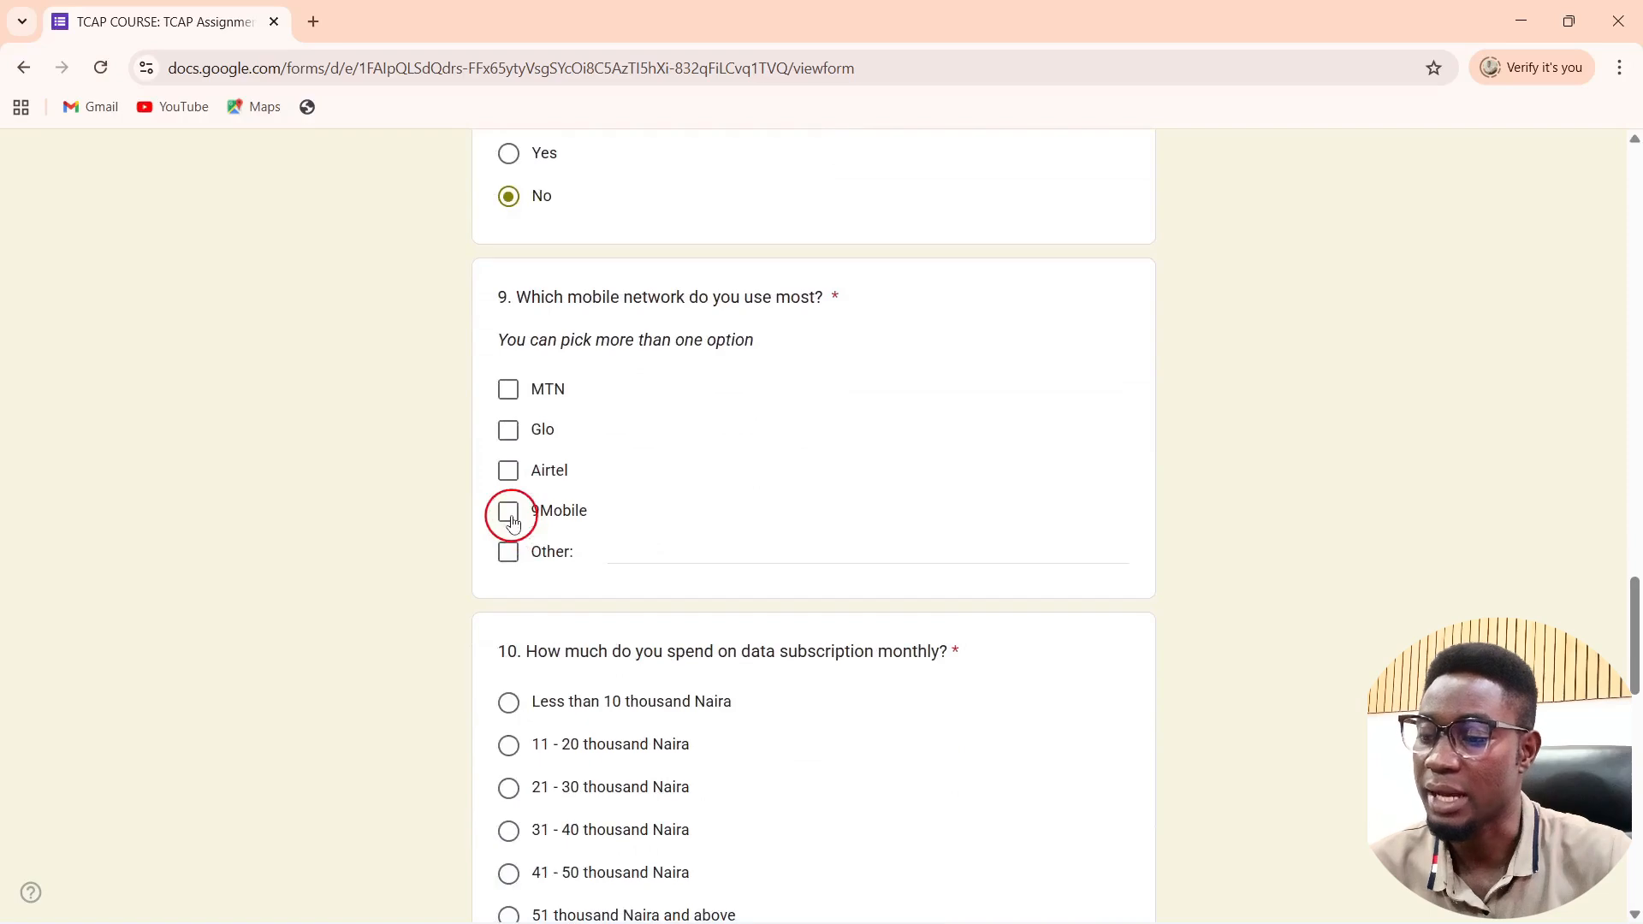
{"action": "left_click", "coordinate": [511, 512]}
{"action": "scroll", "coordinate": [513, 513], "scroll_direction": "down", "scroll_amount": 5}
{"action": "left_click", "coordinate": [508, 497]}
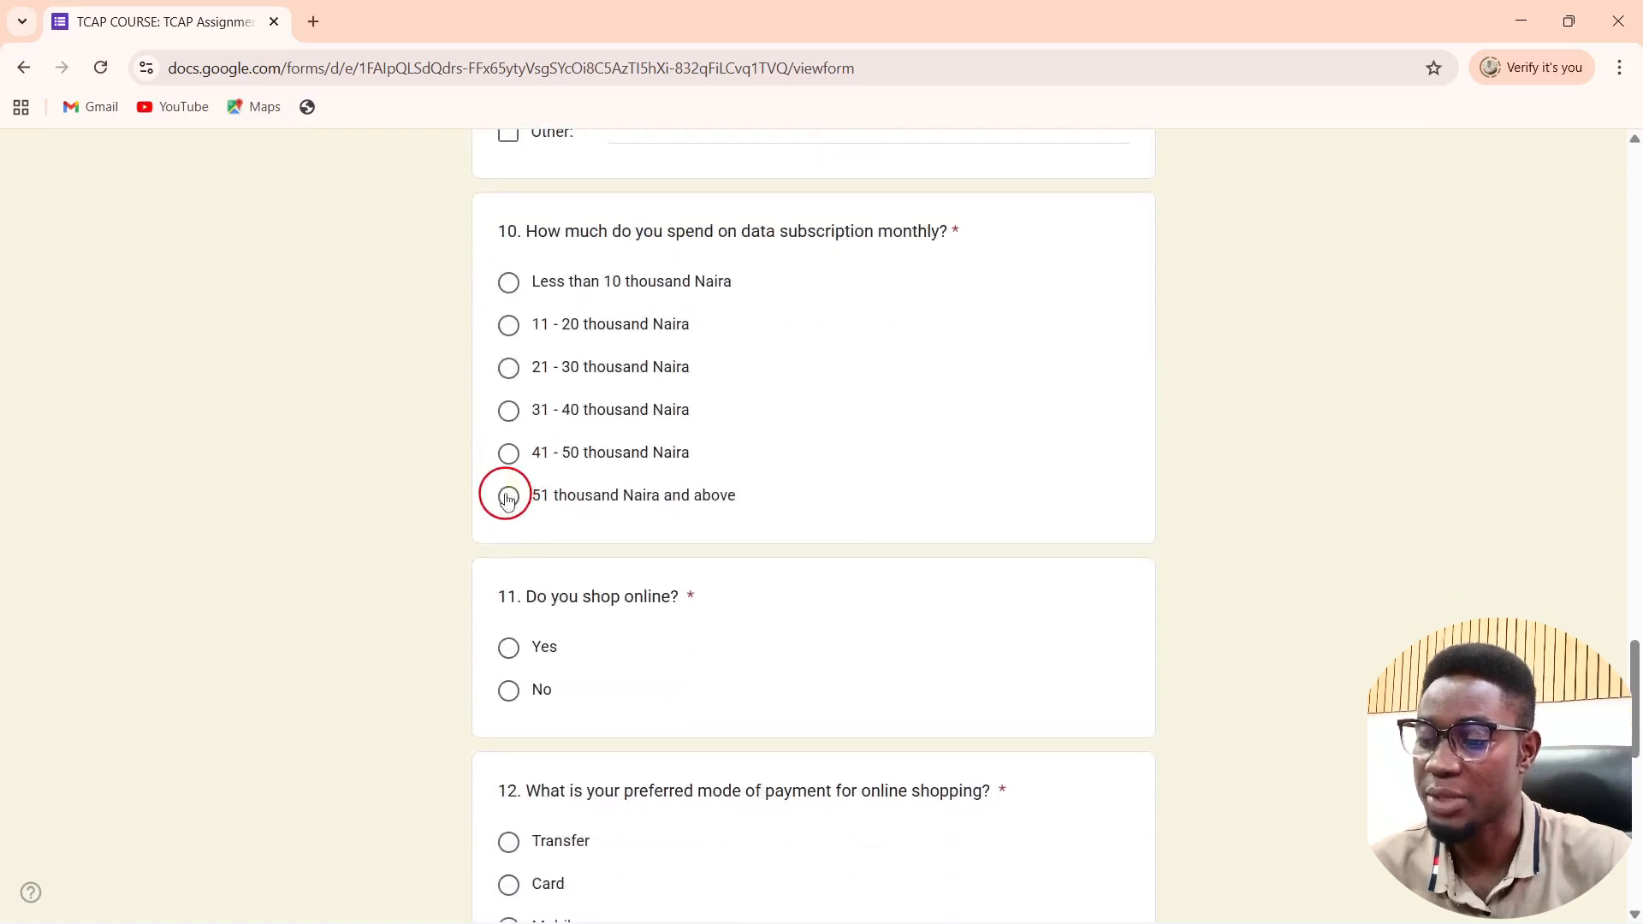
{"action": "scroll", "coordinate": [505, 492], "scroll_direction": "down", "scroll_amount": 4}
{"action": "left_click", "coordinate": [511, 292]}
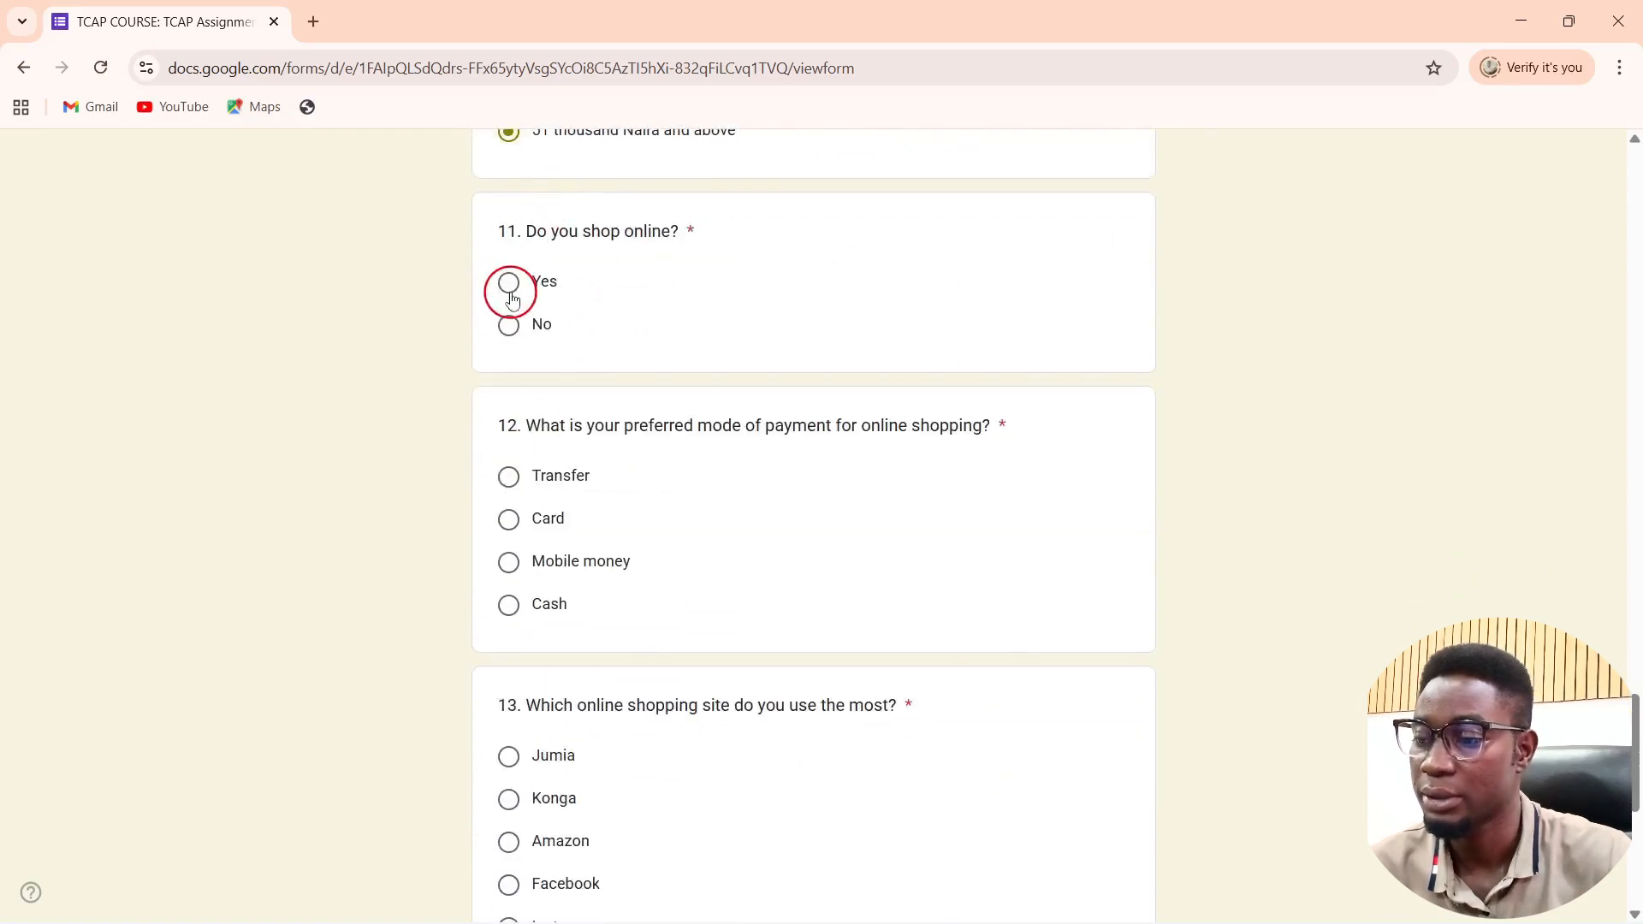
{"action": "left_click", "coordinate": [508, 325]}
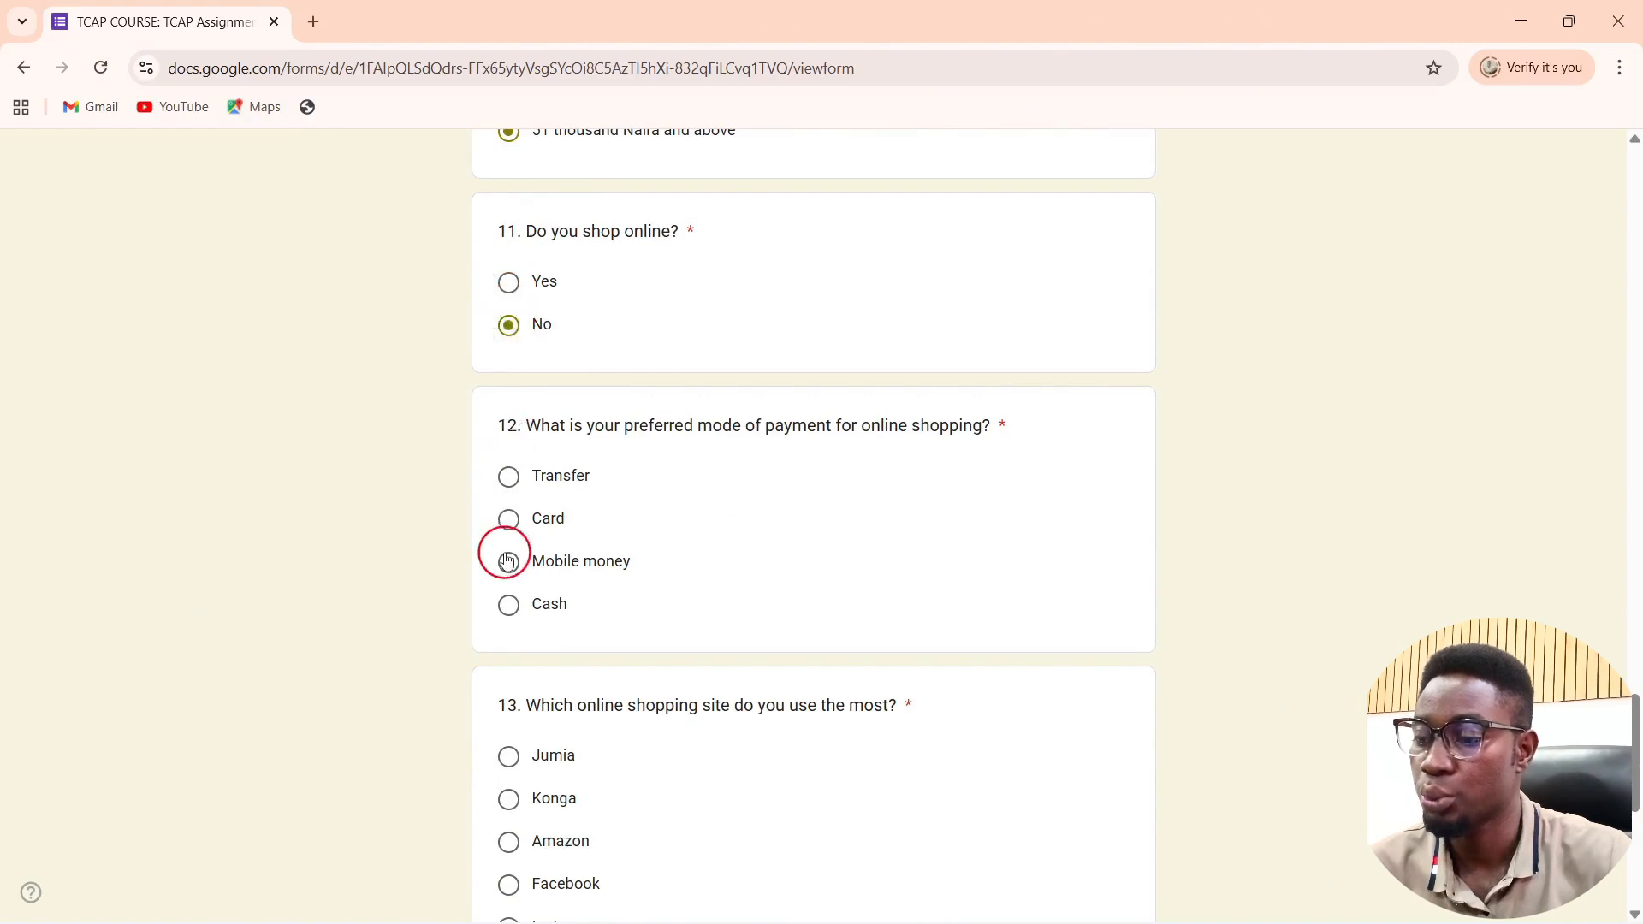
Step: Choose Cash, Amazon and No to saving income, then submit the response
{"action": "left_click", "coordinate": [508, 605]}
{"action": "scroll", "coordinate": [506, 608], "scroll_direction": "down", "scroll_amount": 4}
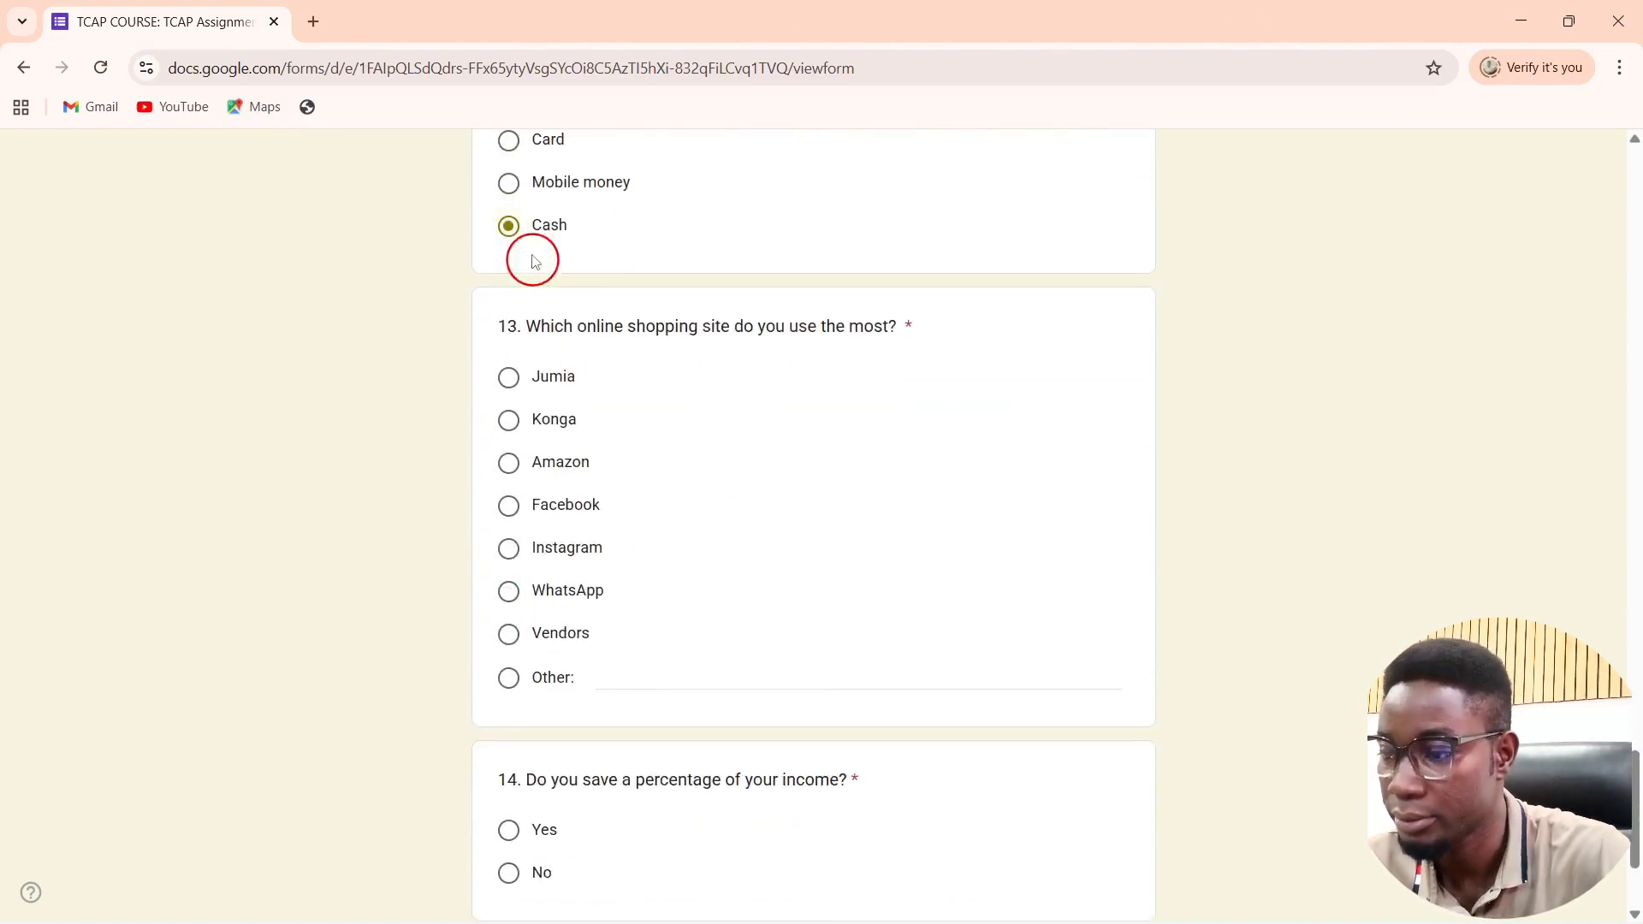
{"action": "left_click", "coordinate": [508, 462]}
{"action": "scroll", "coordinate": [580, 554], "scroll_direction": "down", "scroll_amount": 2}
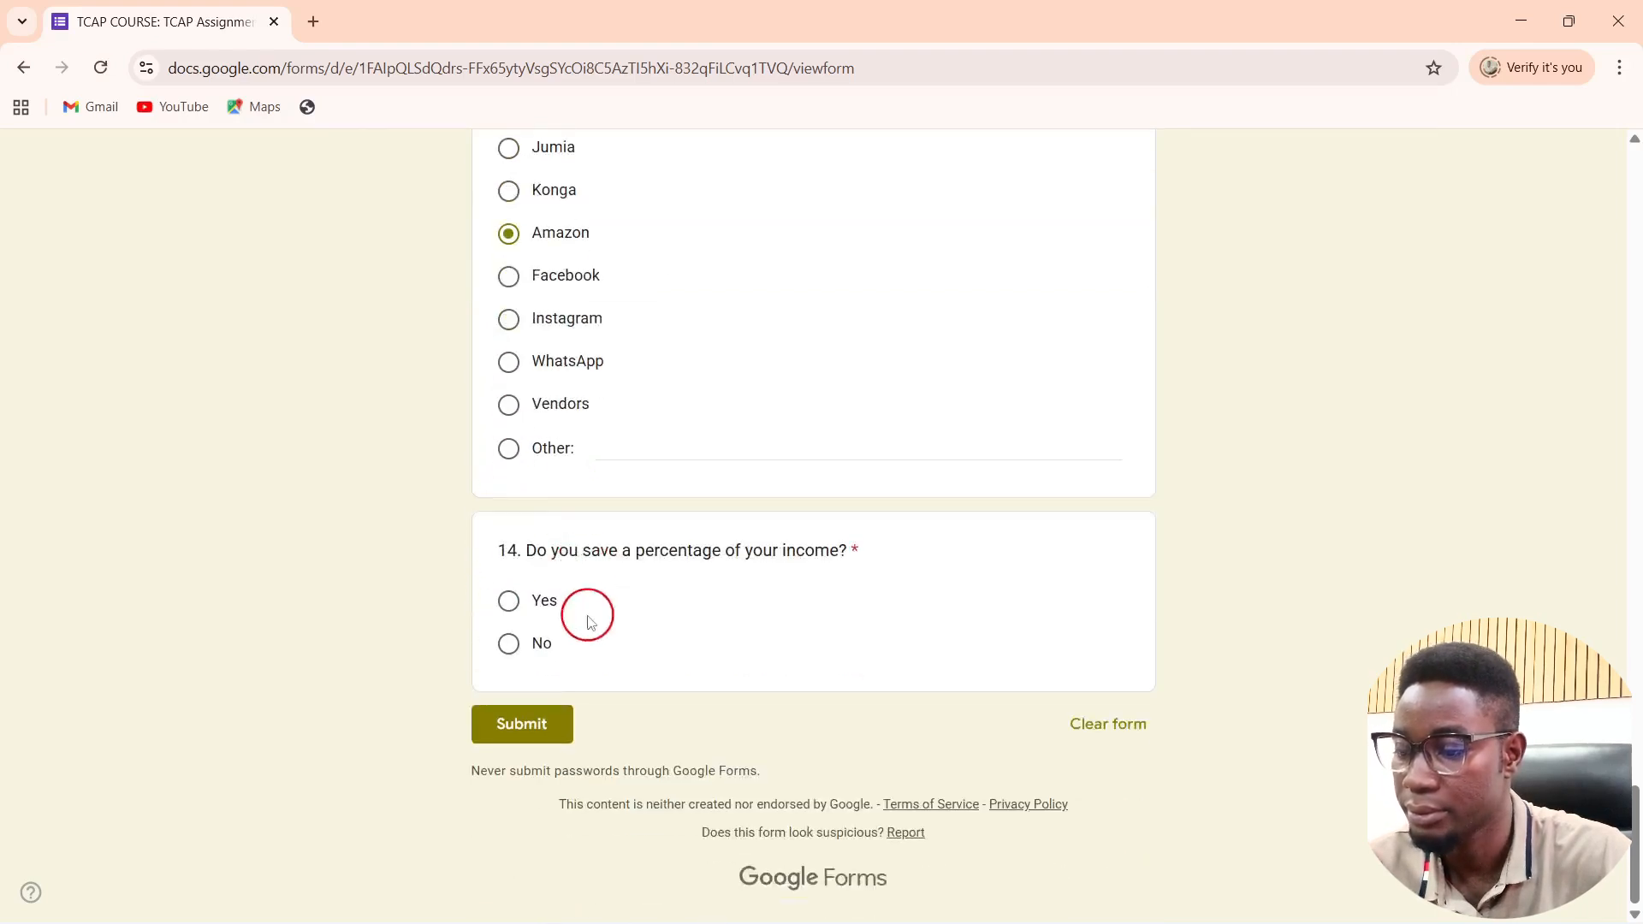
{"action": "left_click", "coordinate": [508, 637]}
{"action": "left_click", "coordinate": [530, 734]}
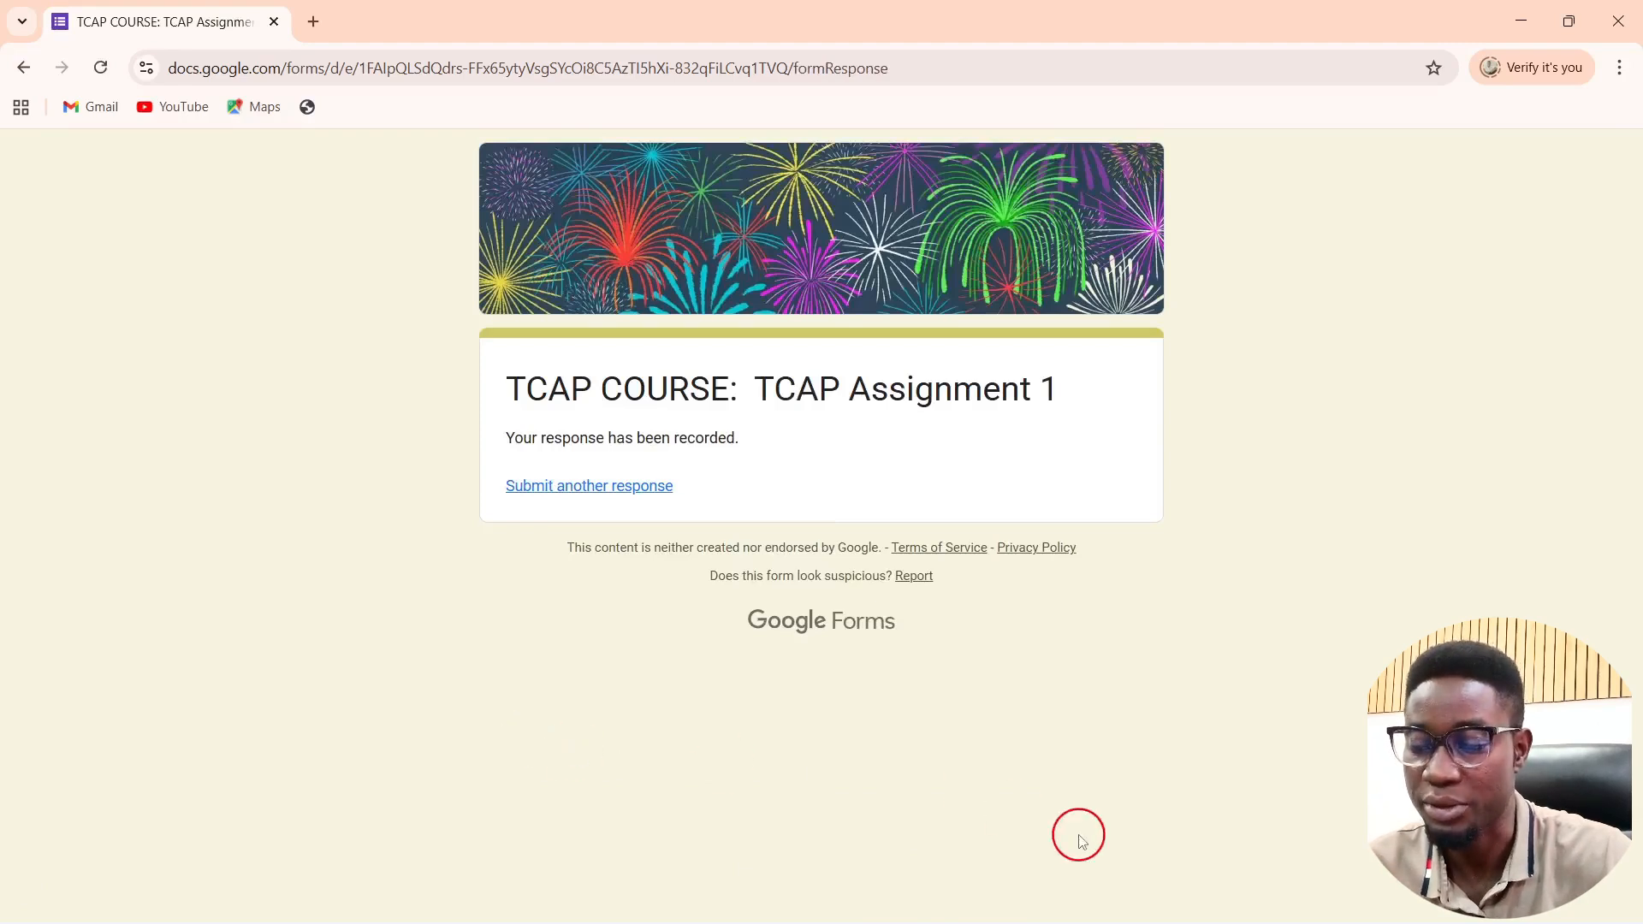
Step: In the virtual_form dashboard, select the gender pie chart and run Refresh All on the pivot data
{"action": "mouse_move", "coordinate": [1161, 906]}
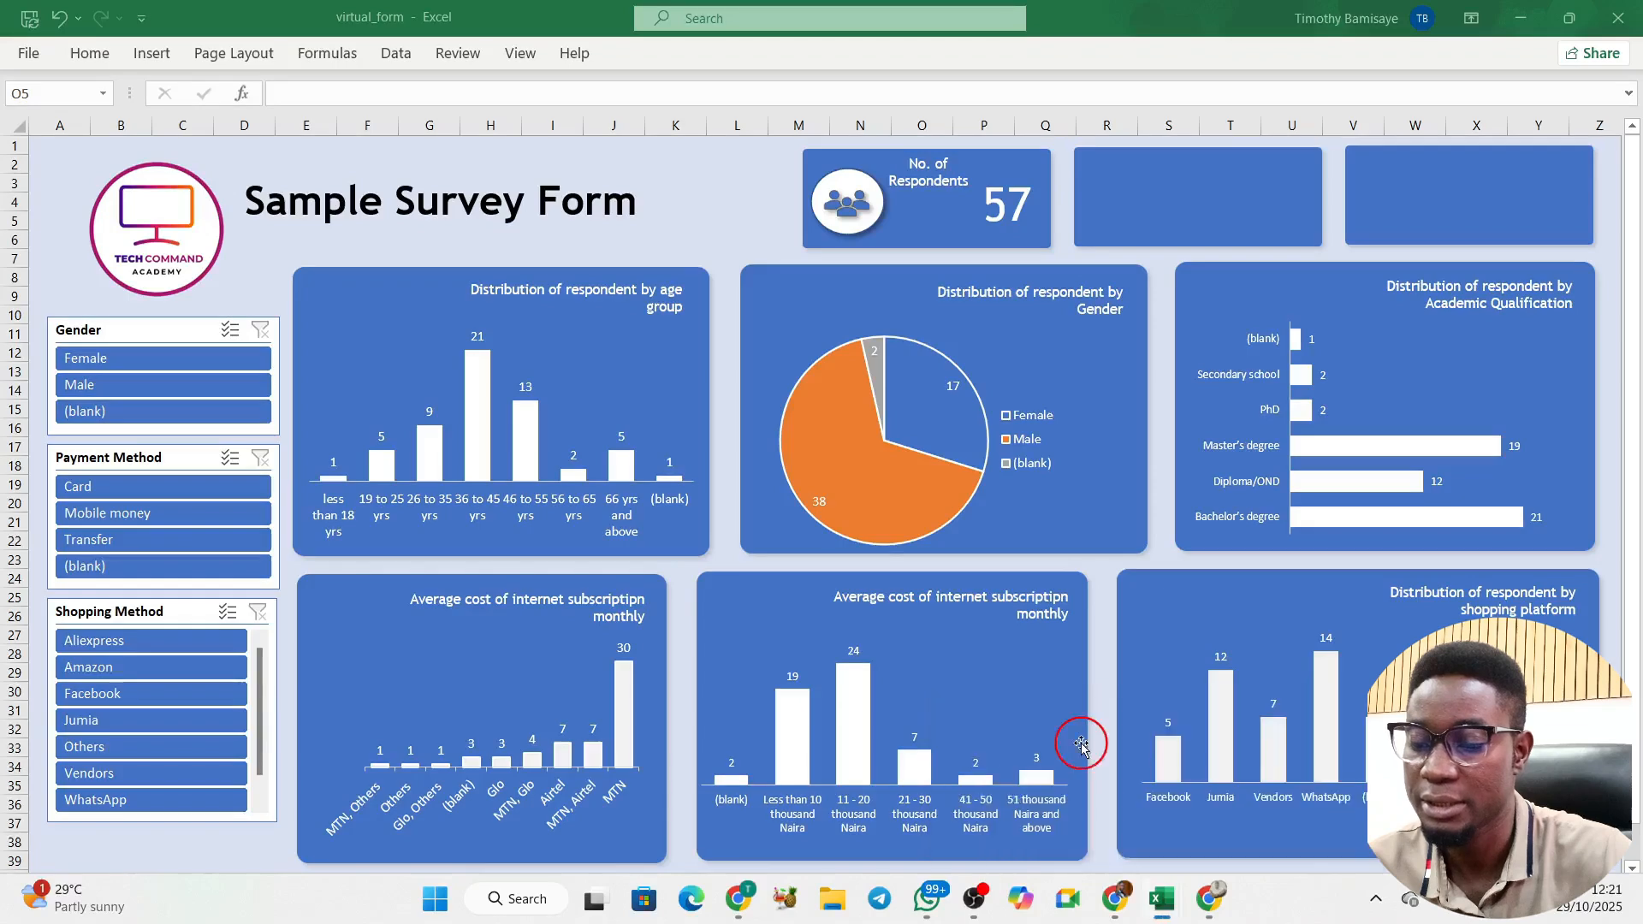
{"action": "left_click", "coordinate": [1081, 743]}
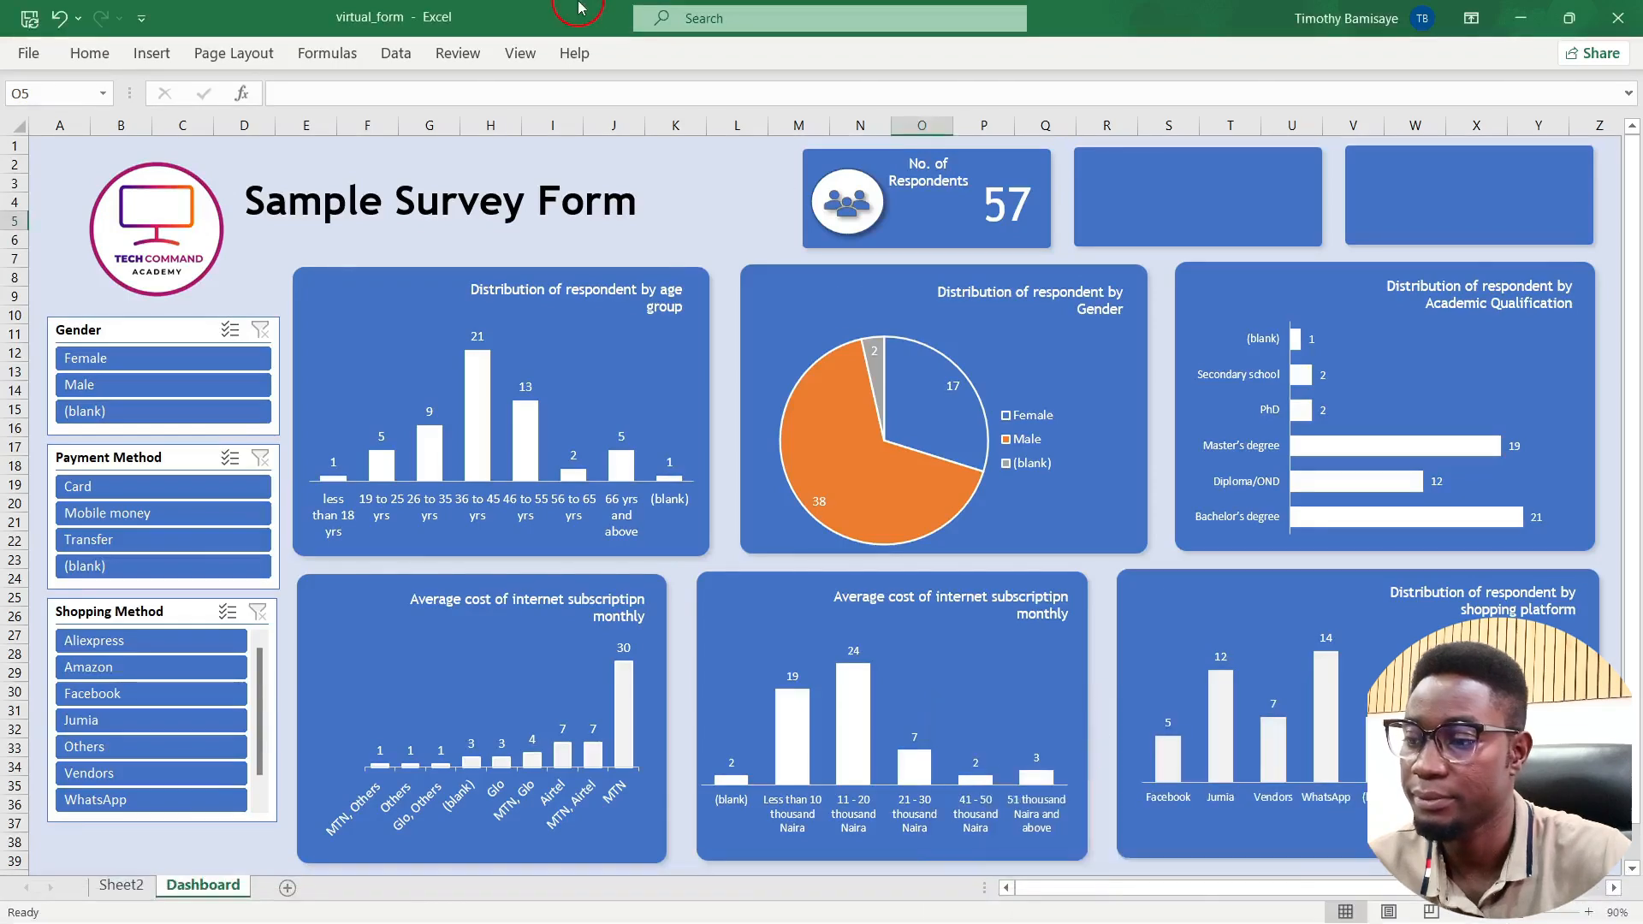
{"action": "left_click", "coordinate": [851, 448]}
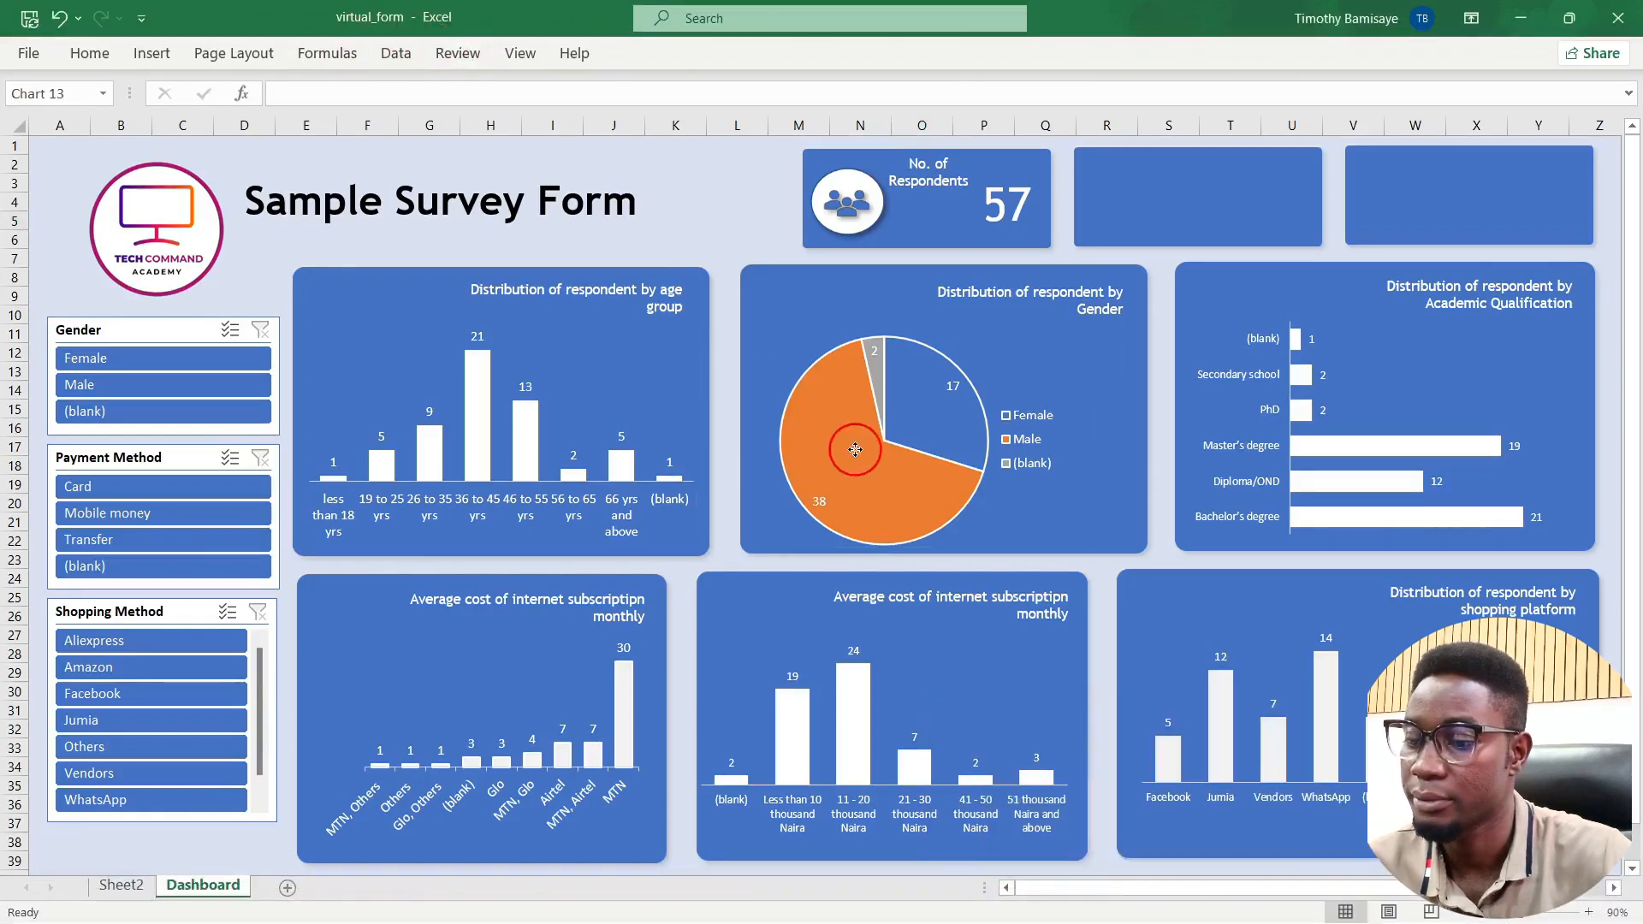
{"action": "left_click", "coordinate": [705, 53]}
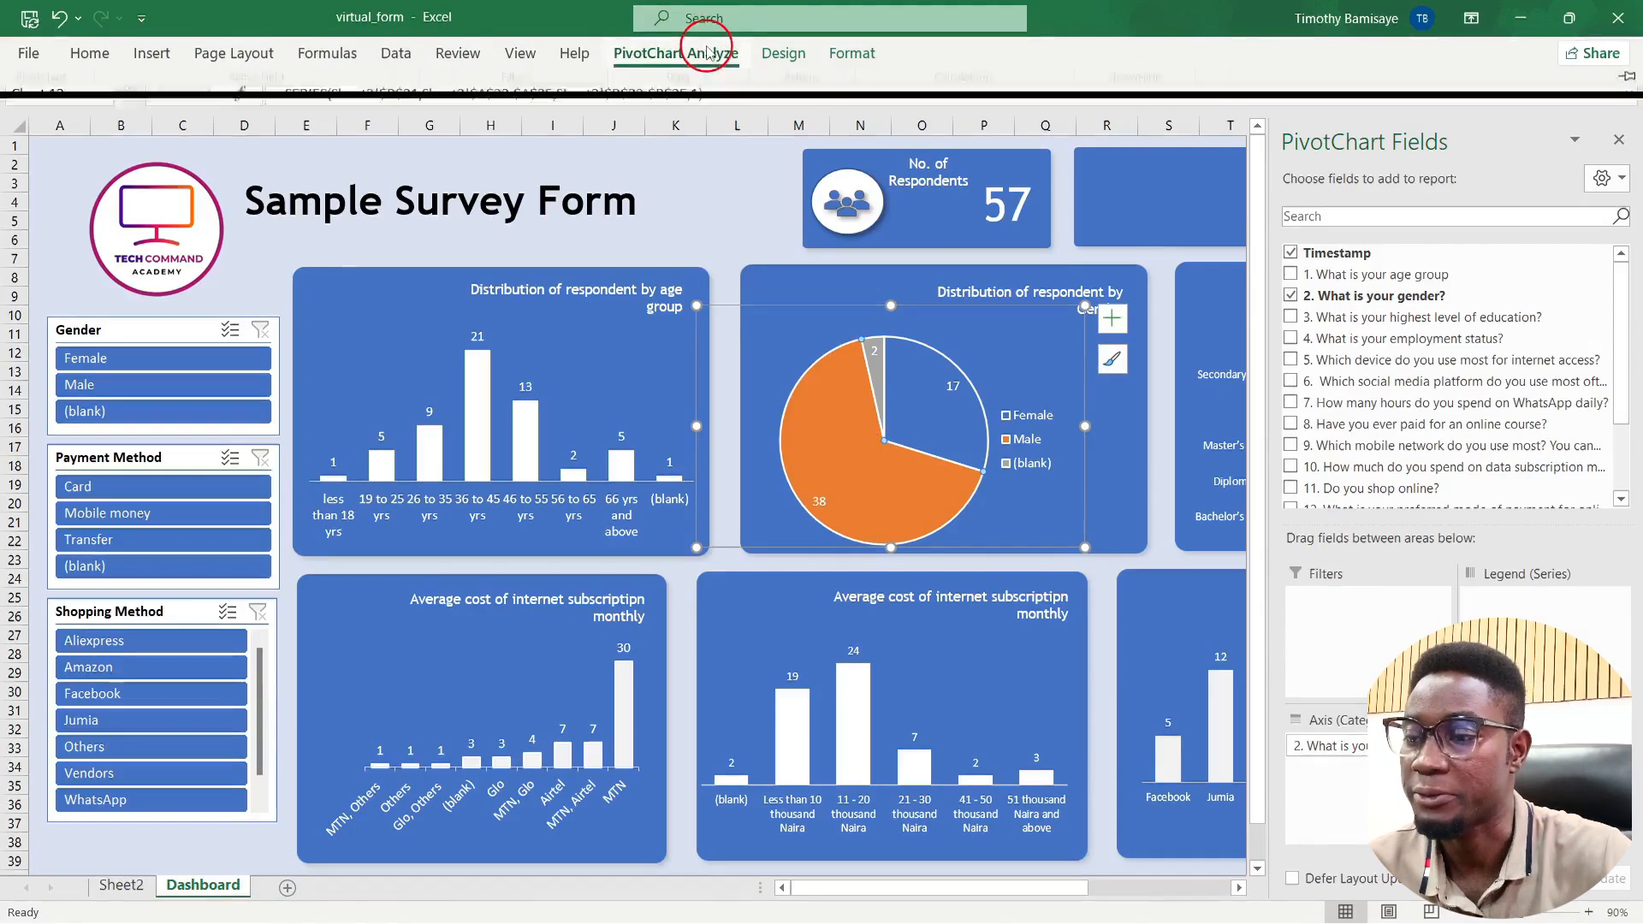
{"action": "left_click", "coordinate": [647, 127]}
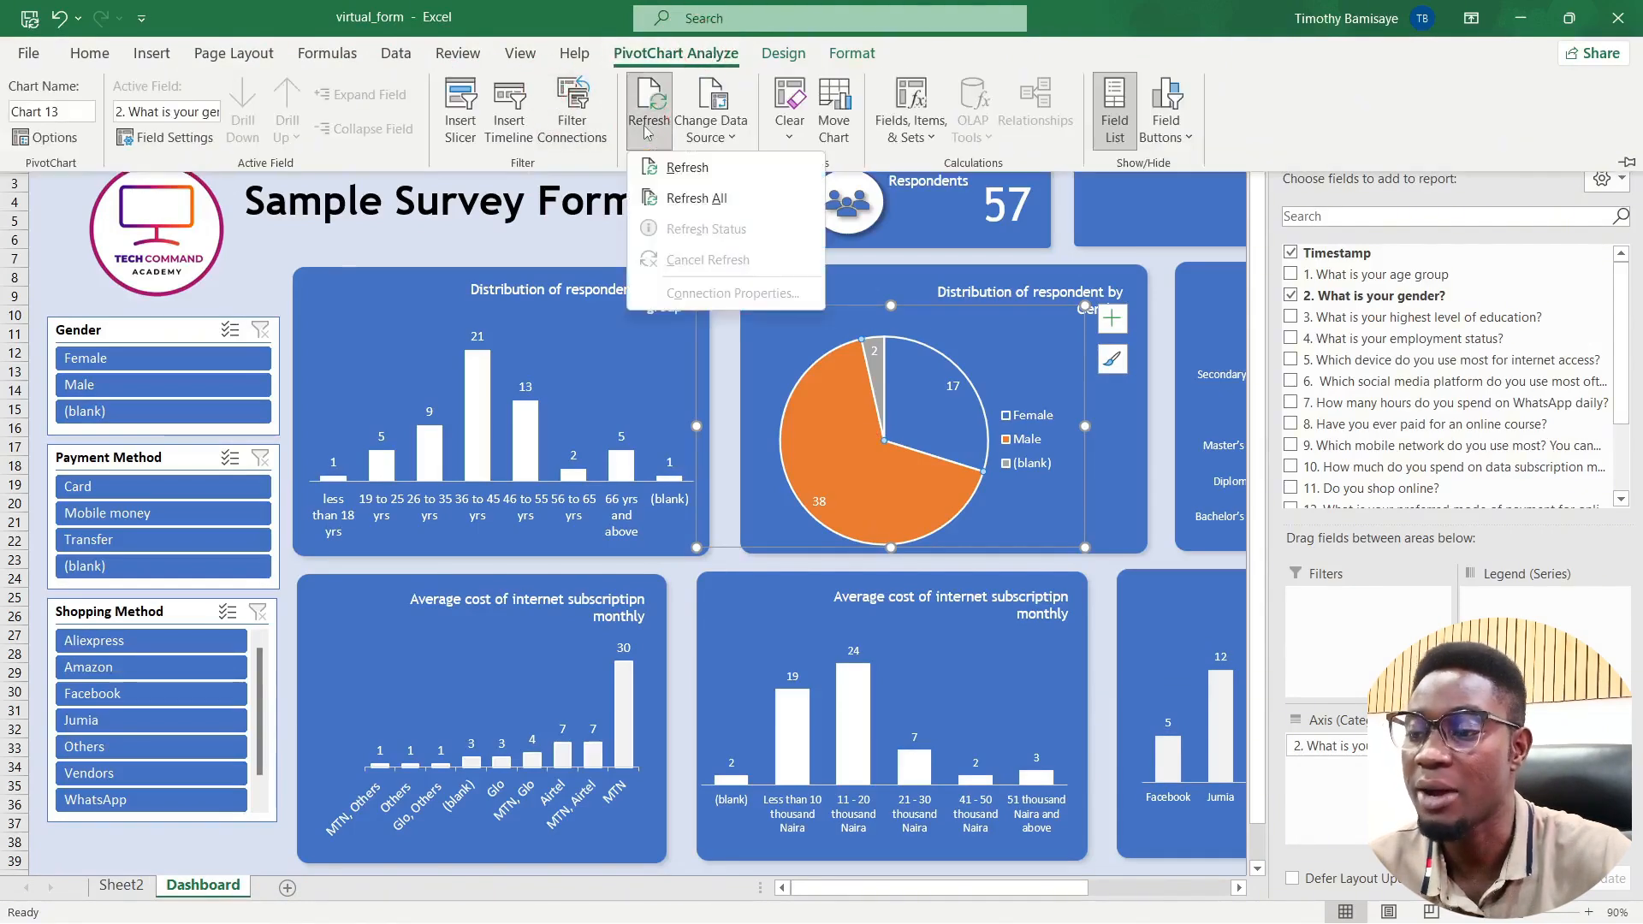
{"action": "left_click", "coordinate": [671, 188]}
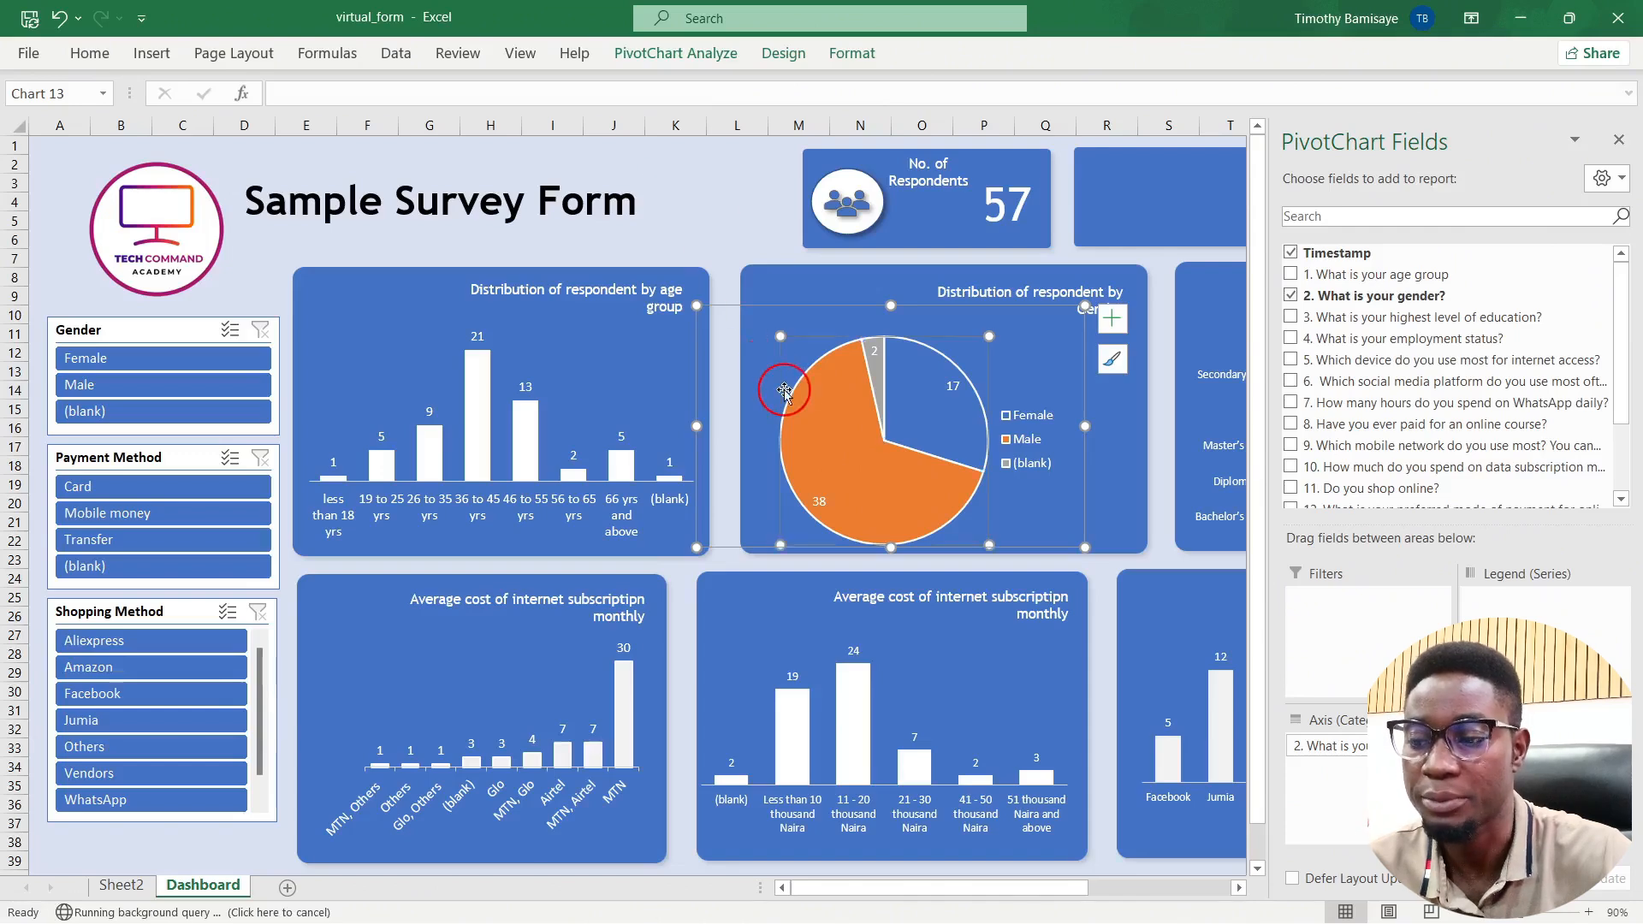
{"action": "left_click", "coordinate": [790, 434]}
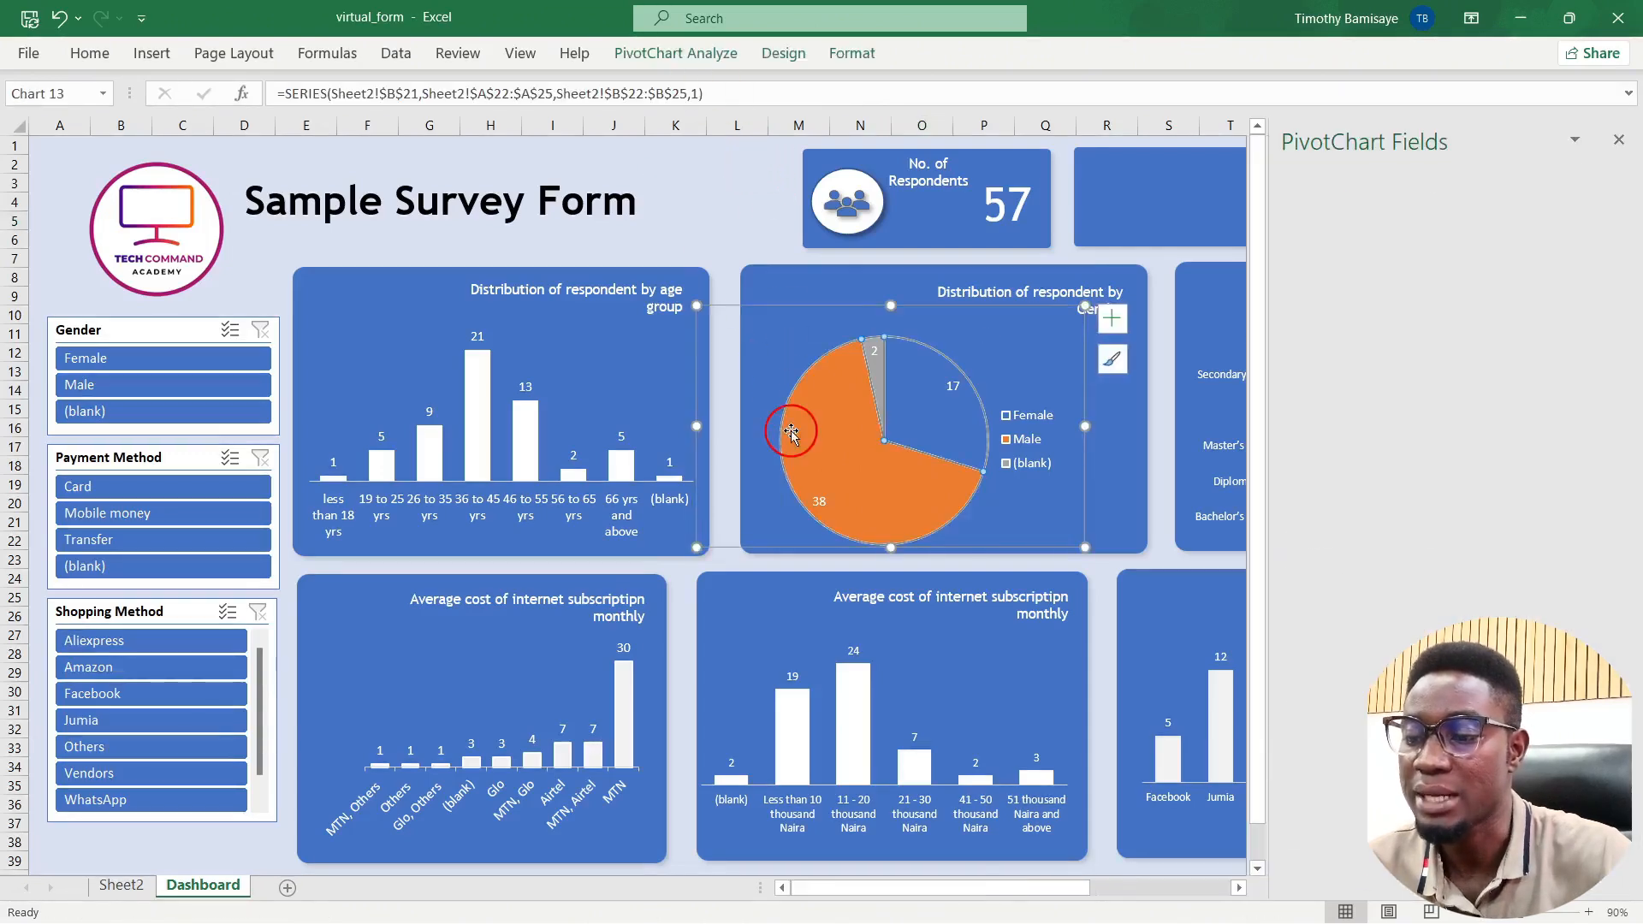
{"action": "left_click", "coordinate": [691, 63]}
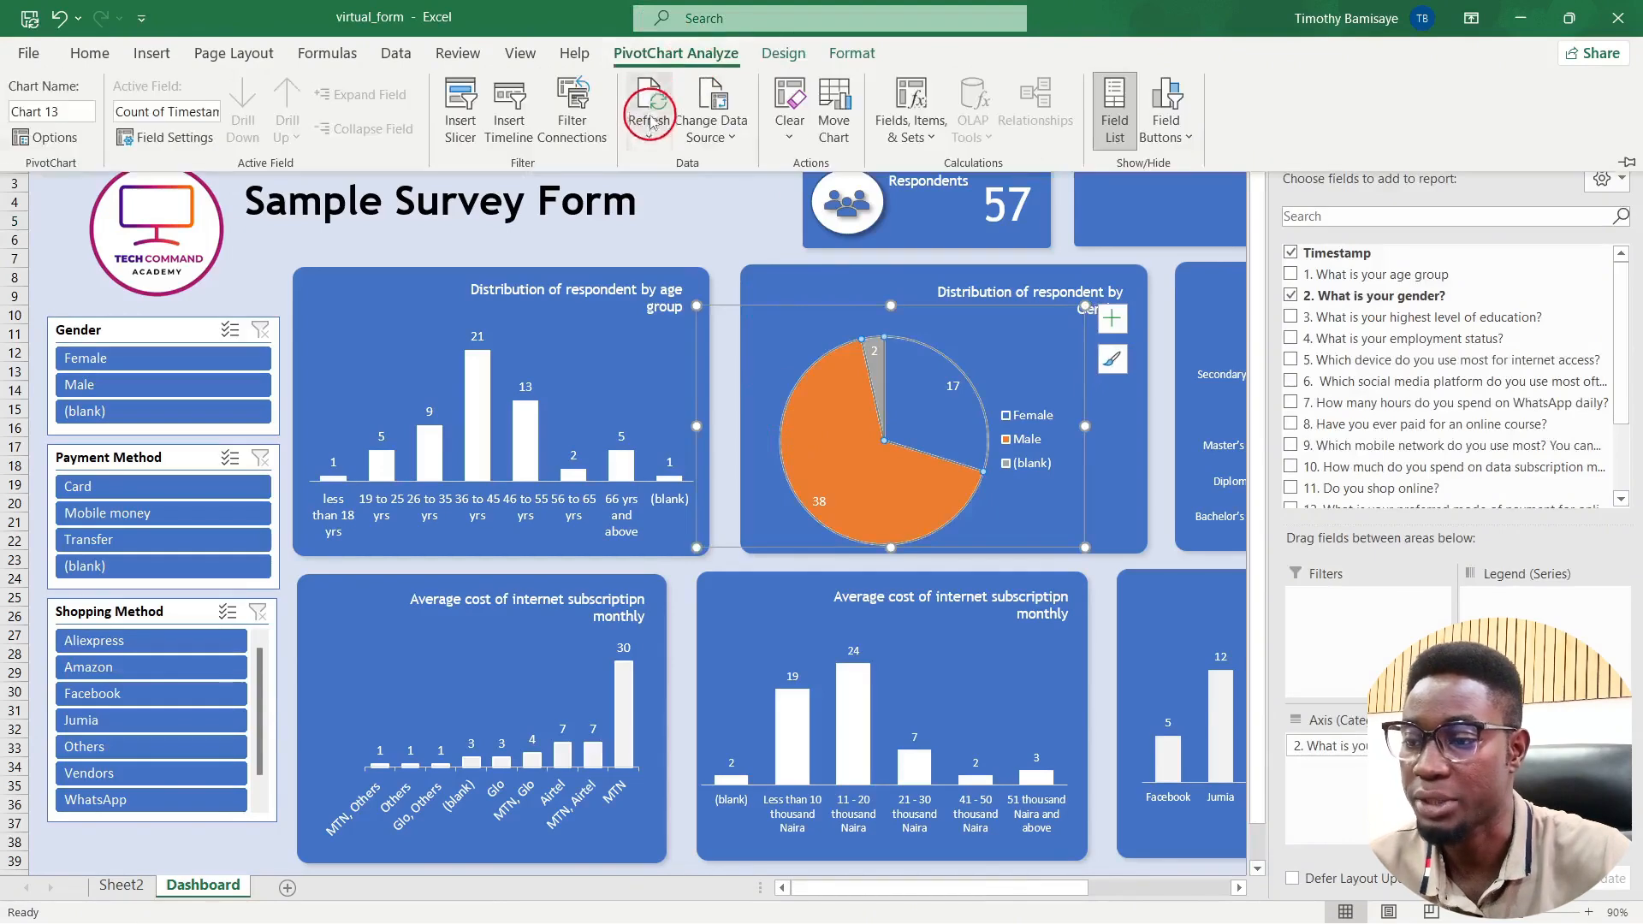
{"action": "left_click", "coordinate": [640, 124]}
{"action": "left_click", "coordinate": [670, 191]}
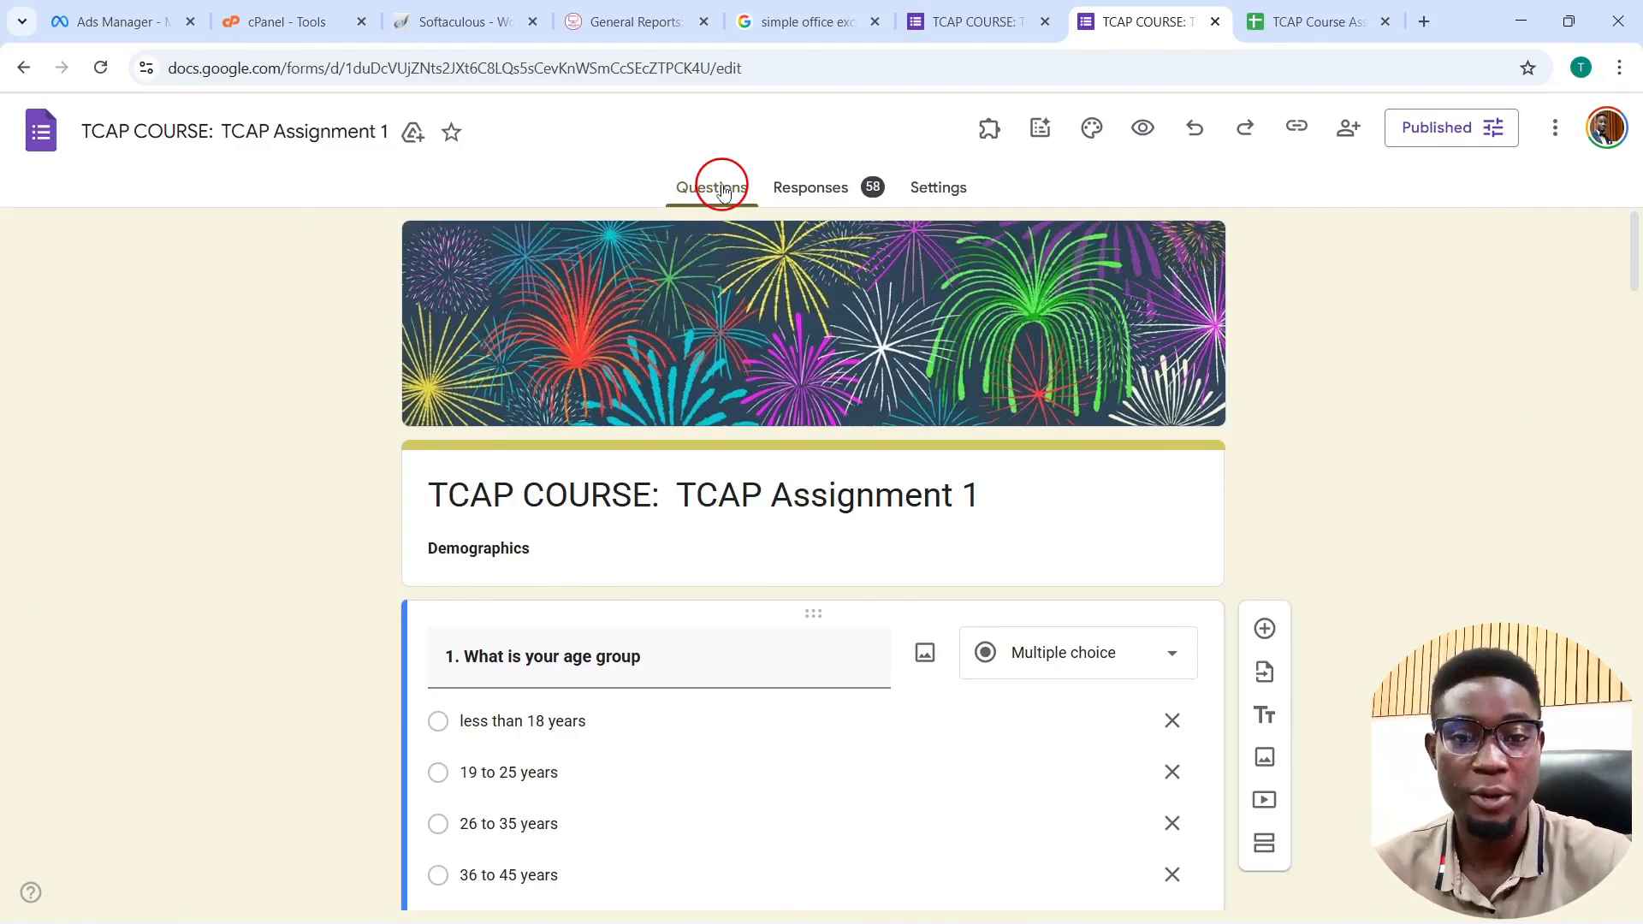
Step: Open the response summary and view the 58 responses in the TCAP Course Assignment (Responses) sheet
{"action": "left_click", "coordinate": [817, 183]}
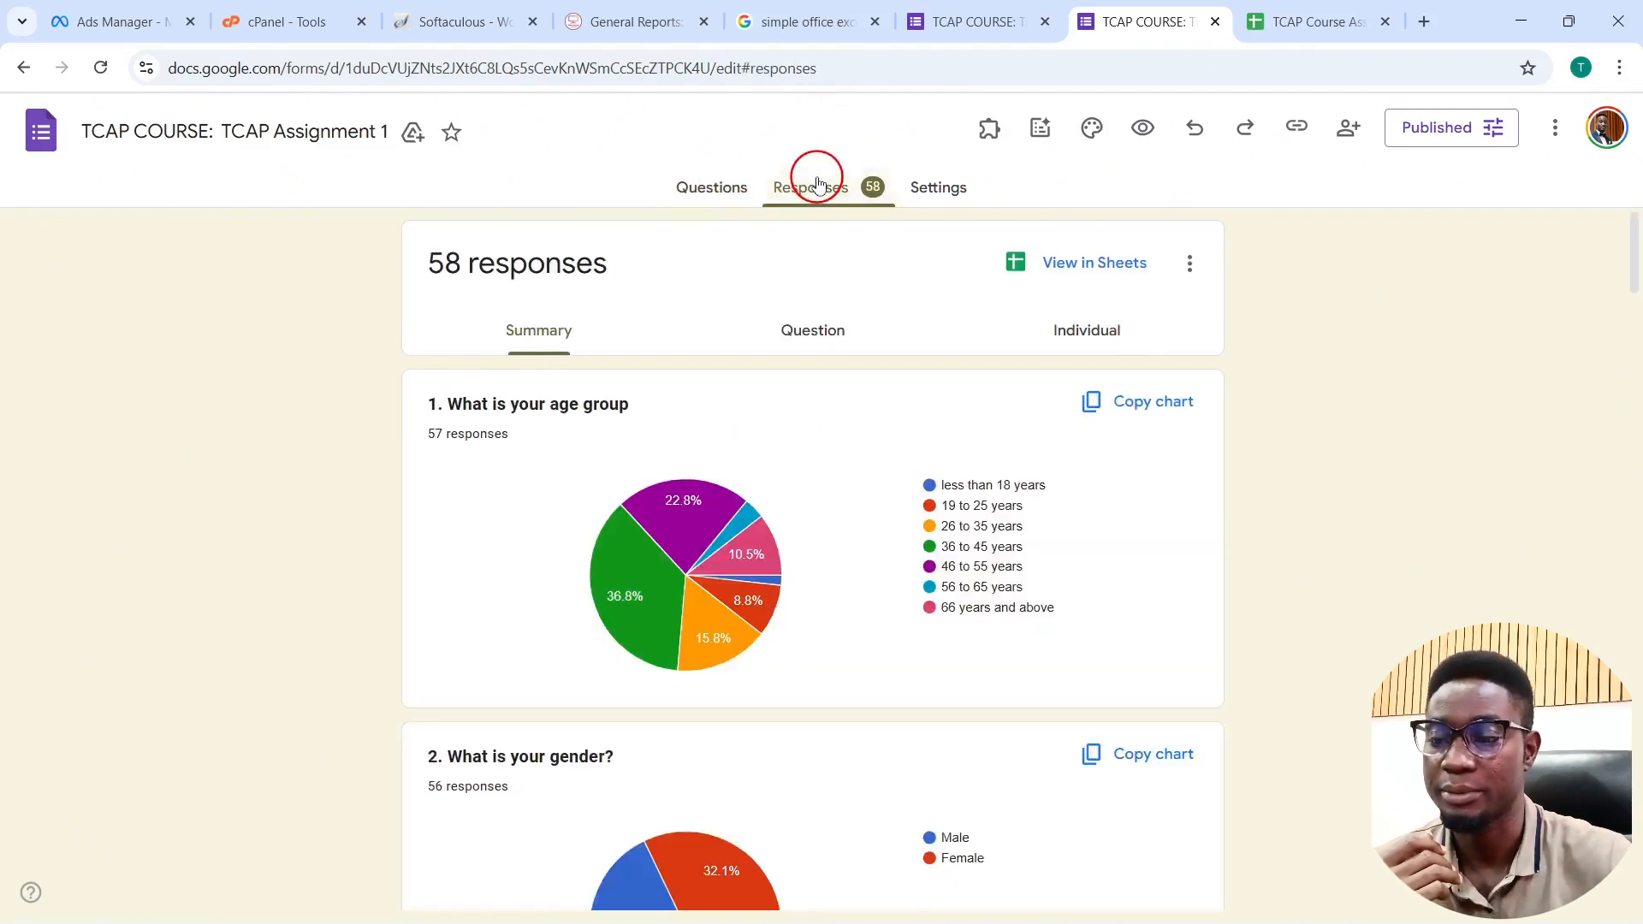
{"action": "left_click", "coordinate": [1082, 261]}
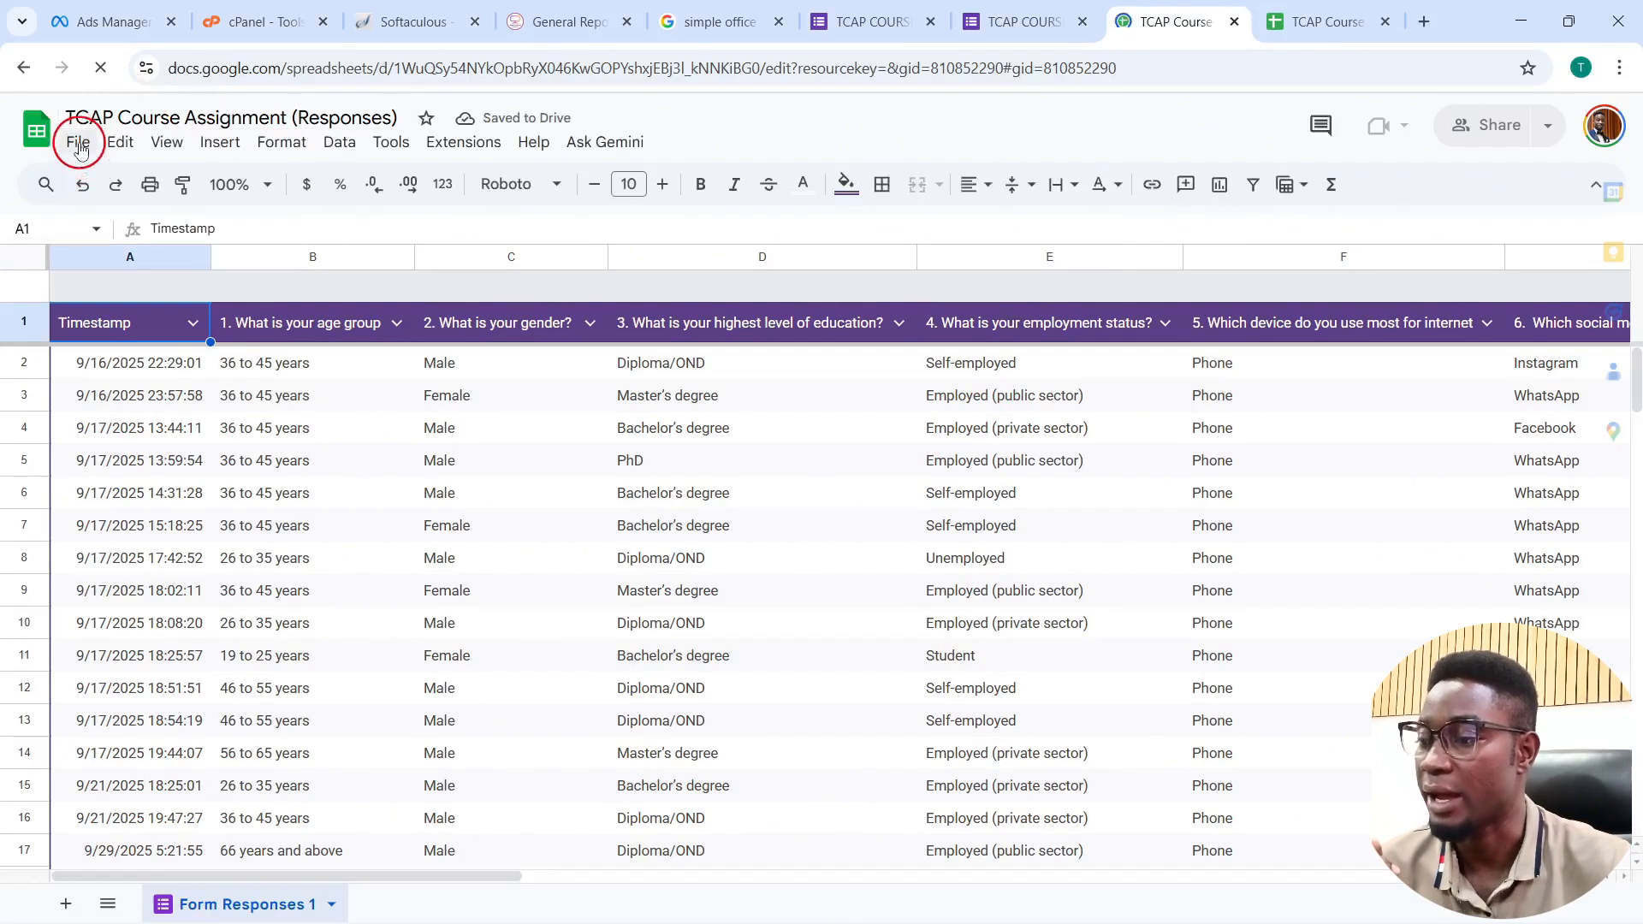
Step: Publish the entire document to the web as a Microsoft Excel (.xlsx) file
{"action": "left_click", "coordinate": [78, 143]}
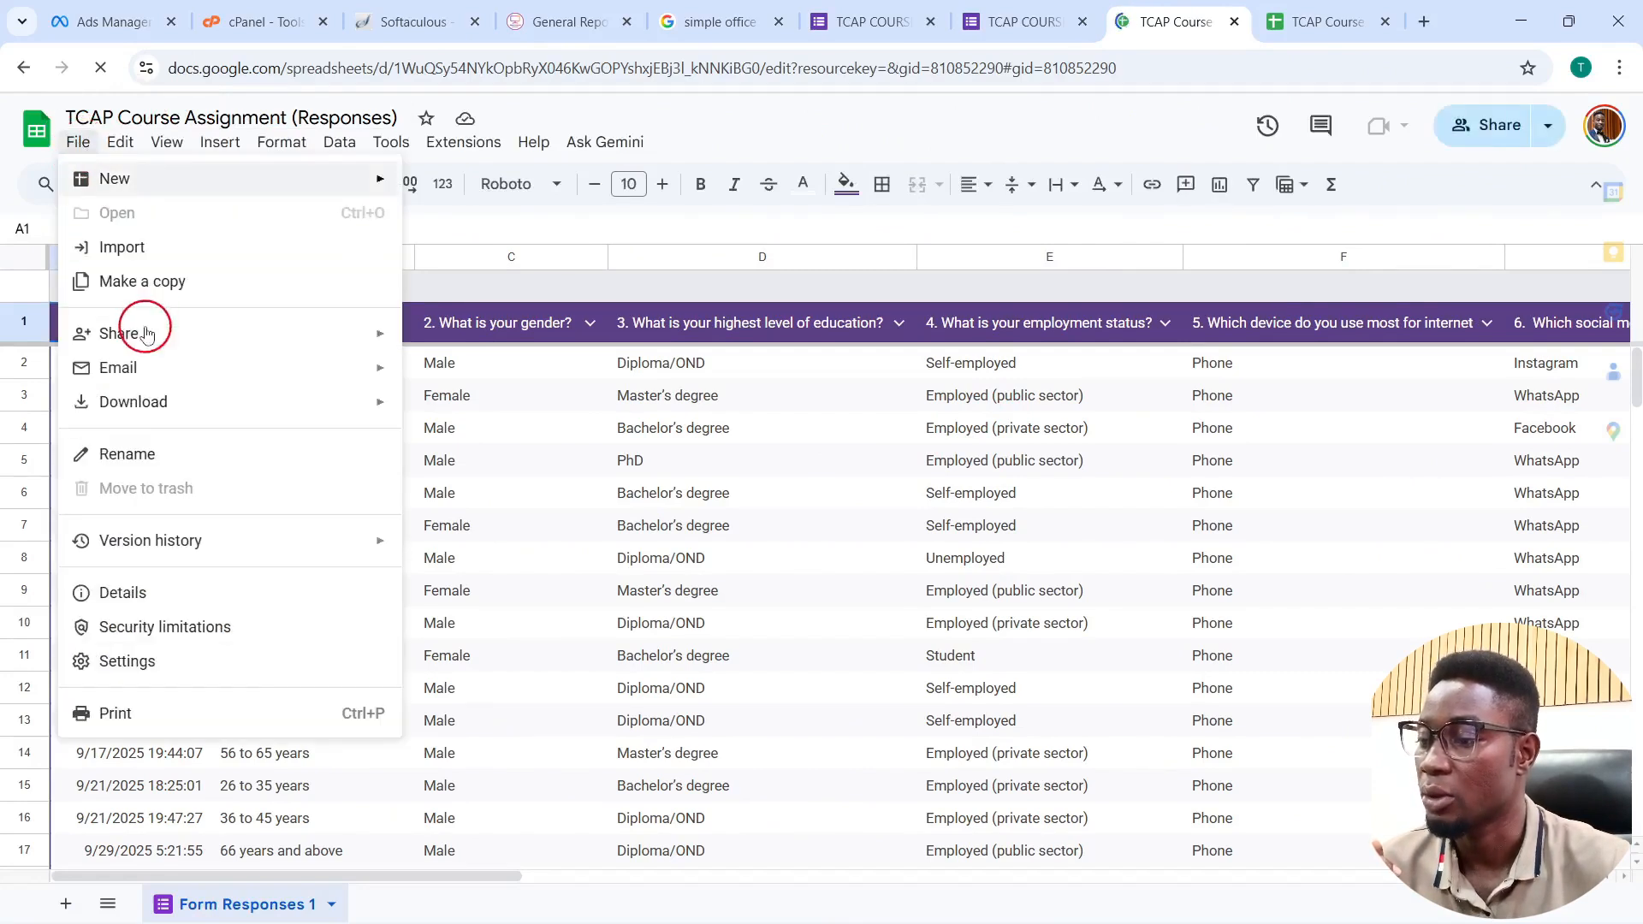
{"action": "mouse_move", "coordinate": [147, 334]}
{"action": "left_click", "coordinate": [475, 349]}
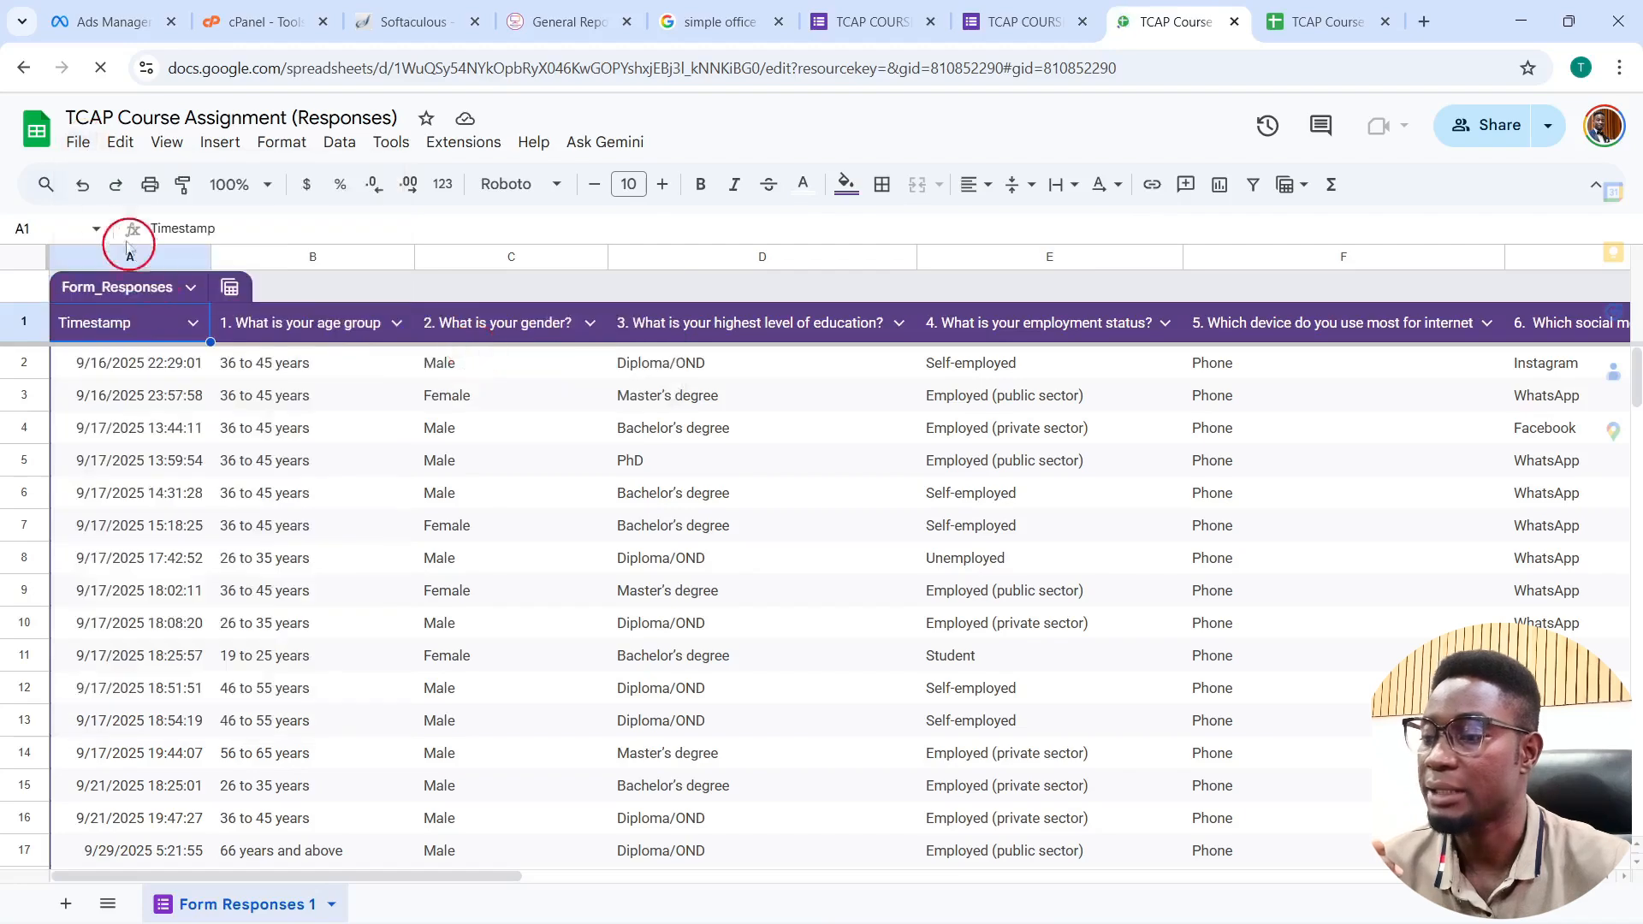
{"action": "left_click", "coordinate": [78, 143]}
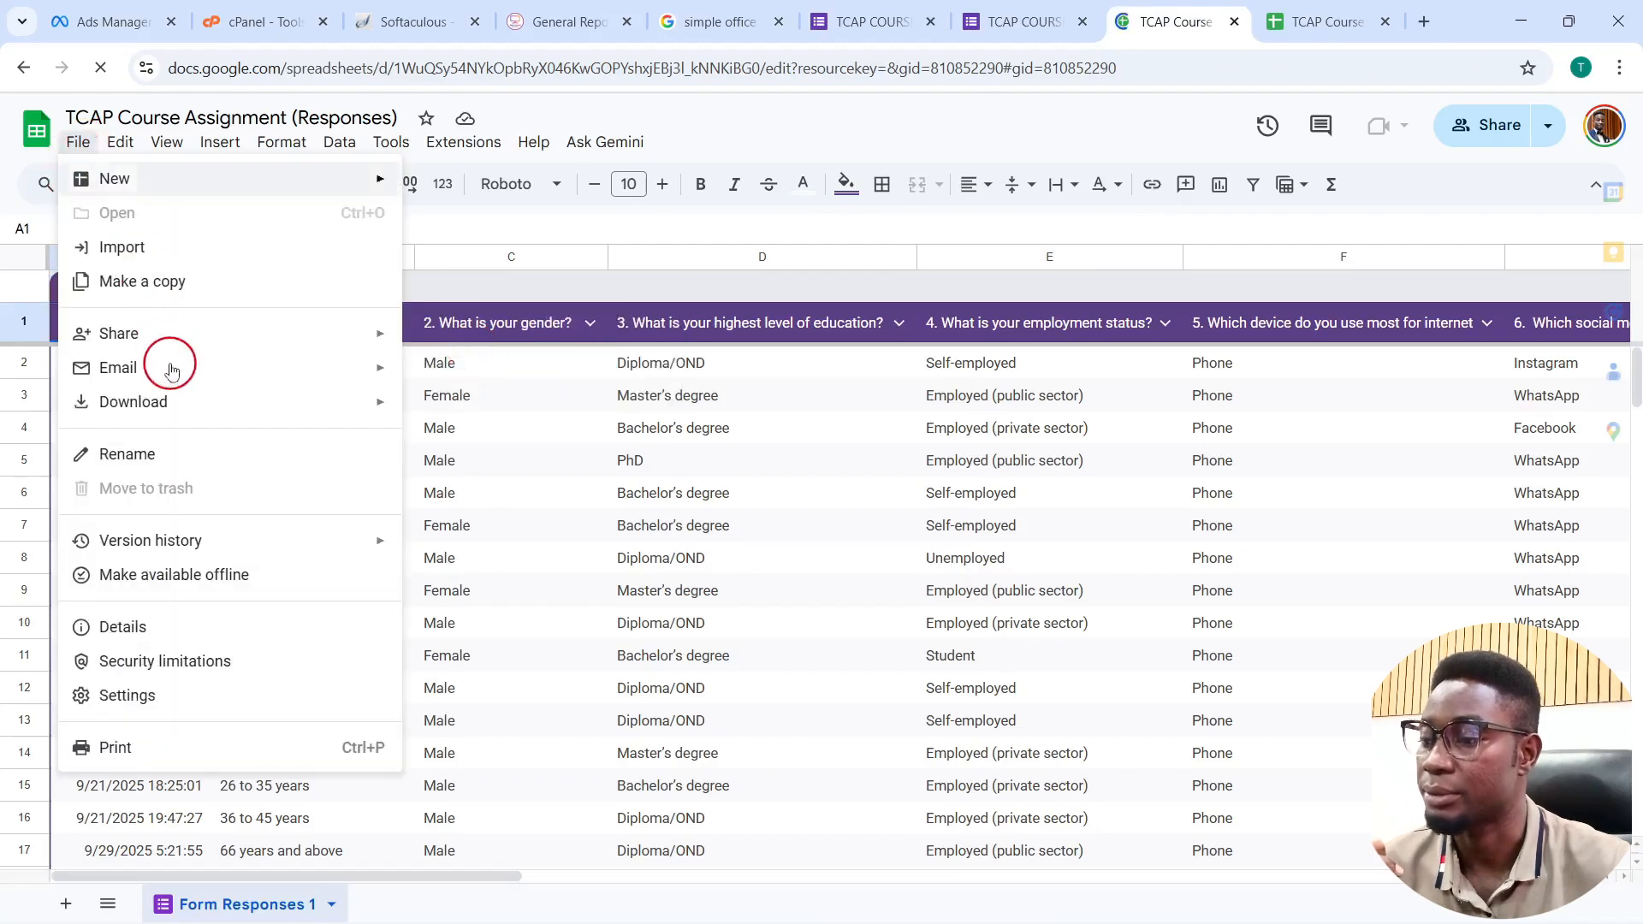
{"action": "mouse_move", "coordinate": [234, 331]}
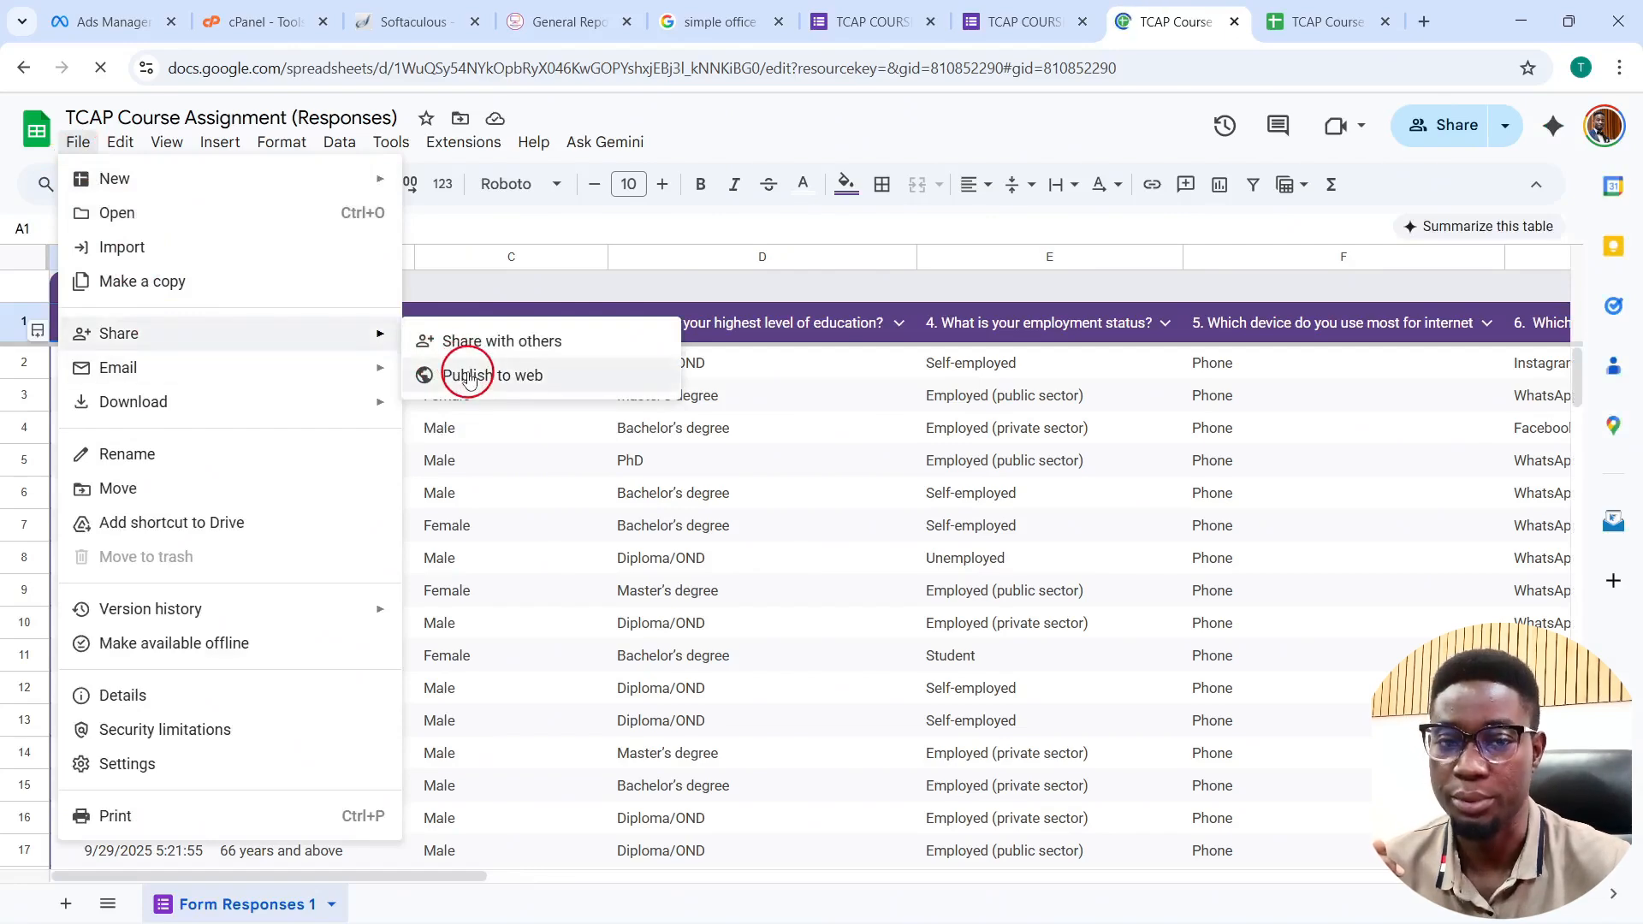
{"action": "left_click", "coordinate": [468, 378]}
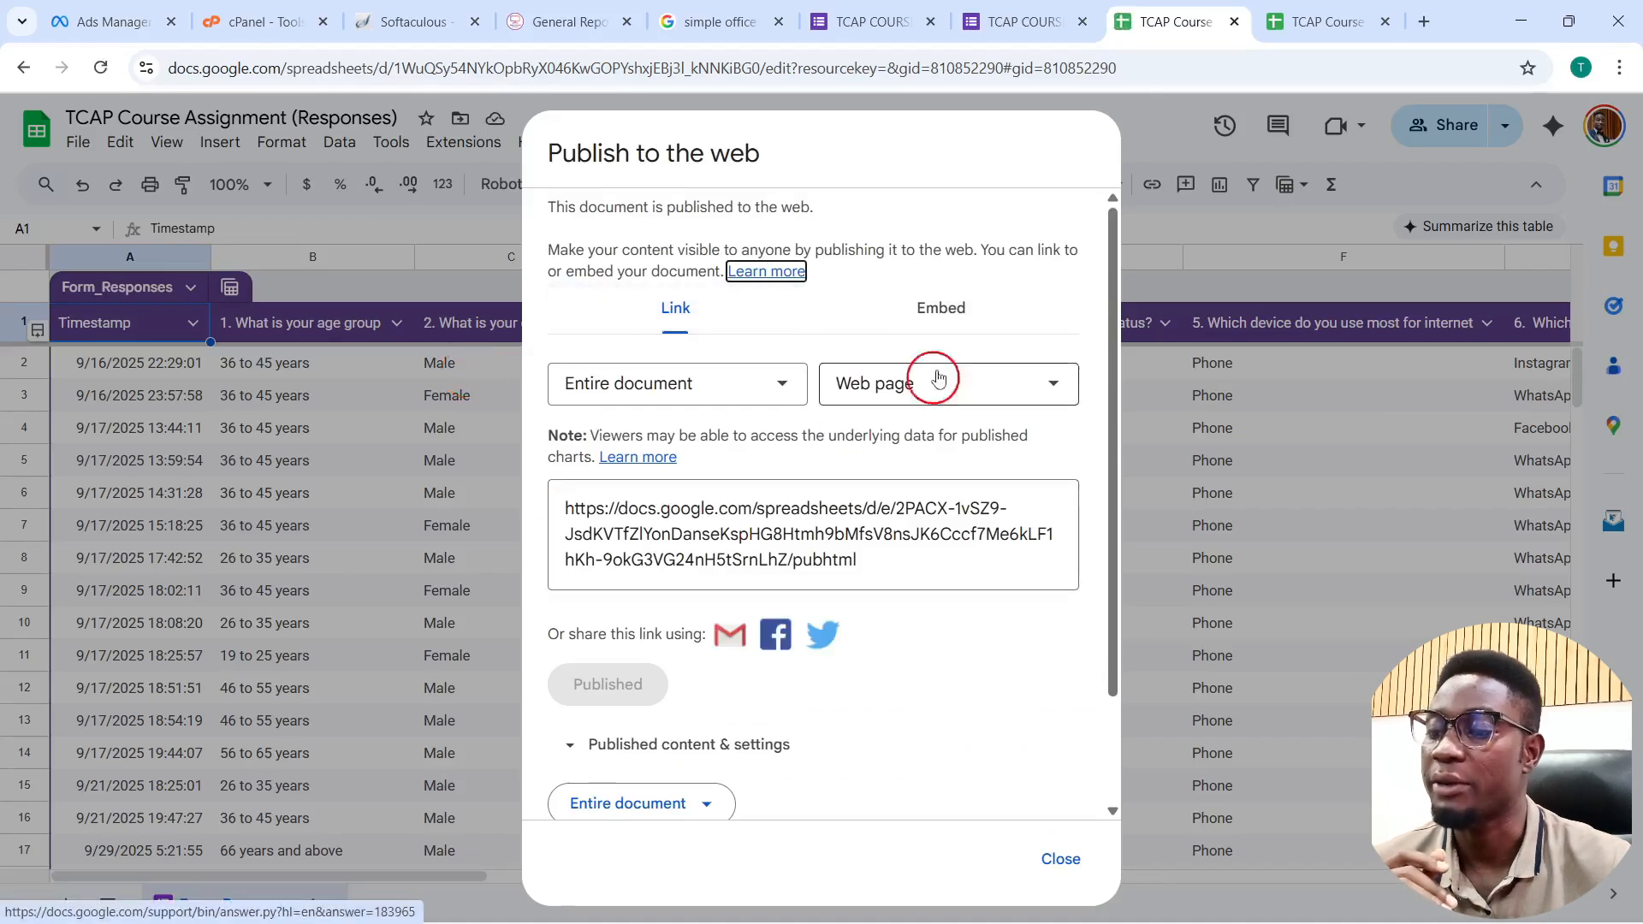
{"action": "scroll", "coordinate": [812, 484], "scroll_direction": "down", "scroll_amount": 2}
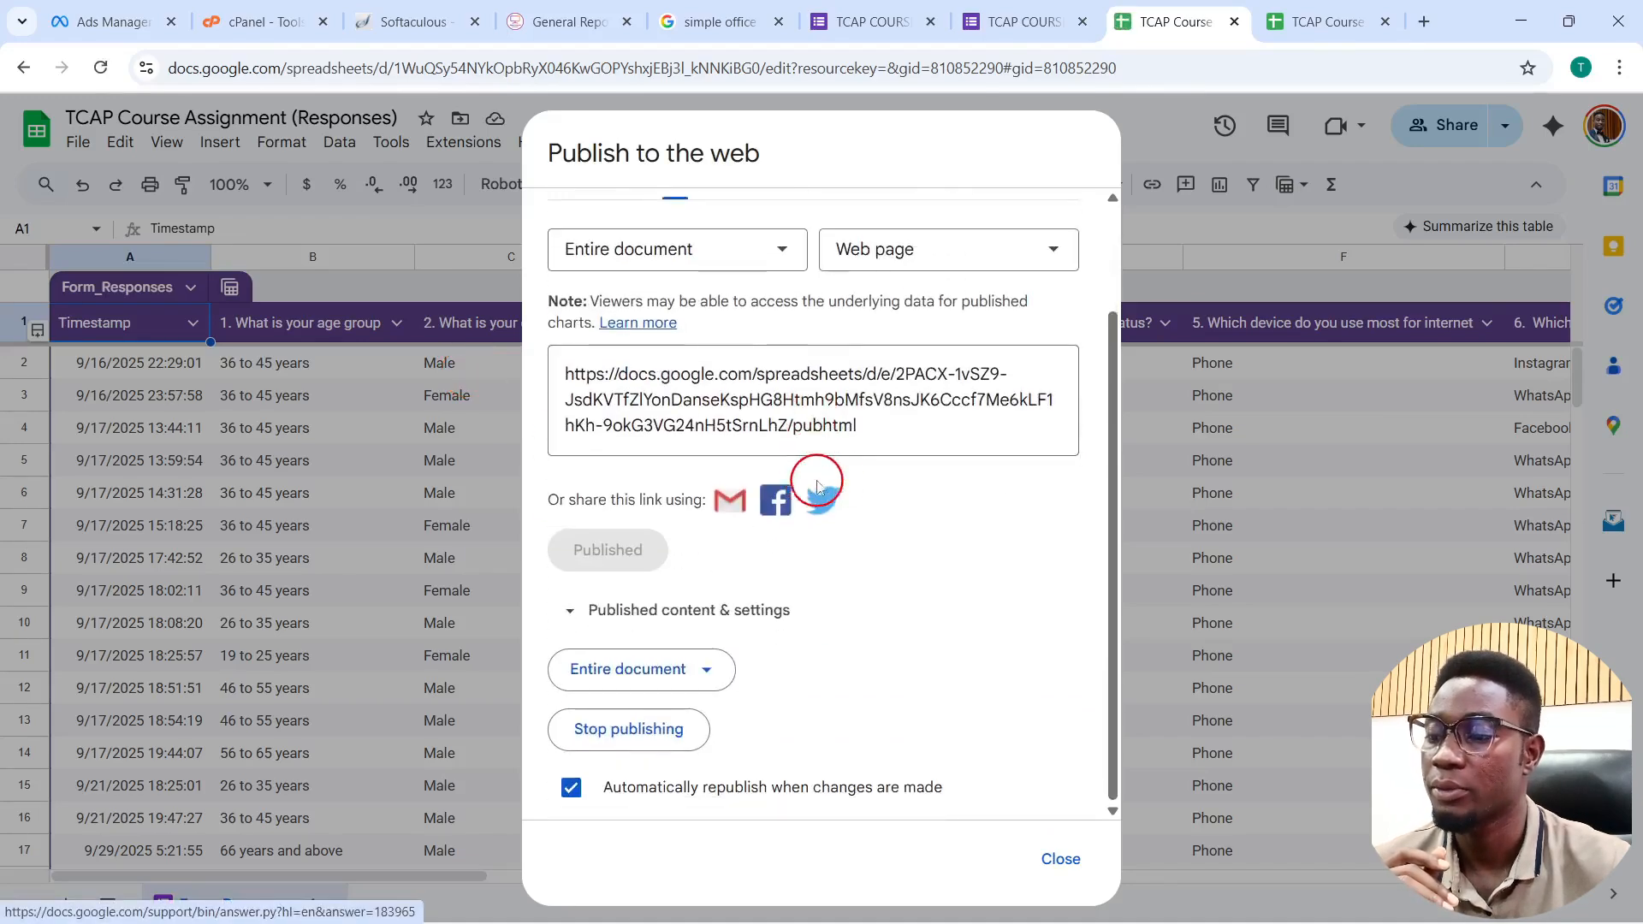
{"action": "left_click", "coordinate": [741, 257]}
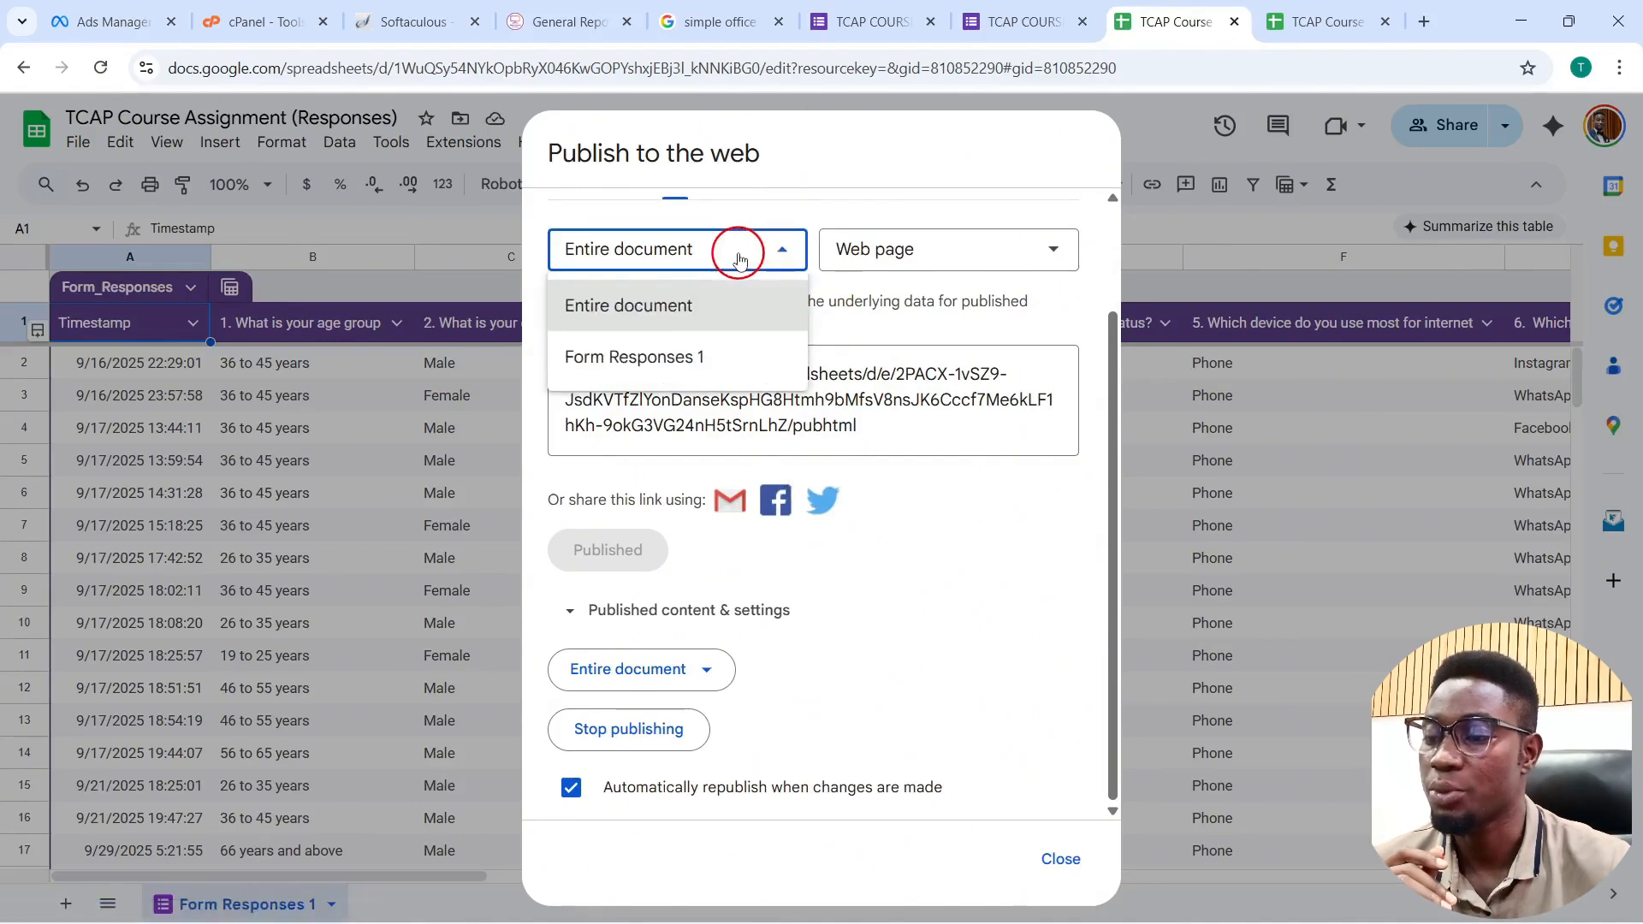
{"action": "left_click", "coordinate": [741, 257]}
{"action": "left_click", "coordinate": [970, 257]}
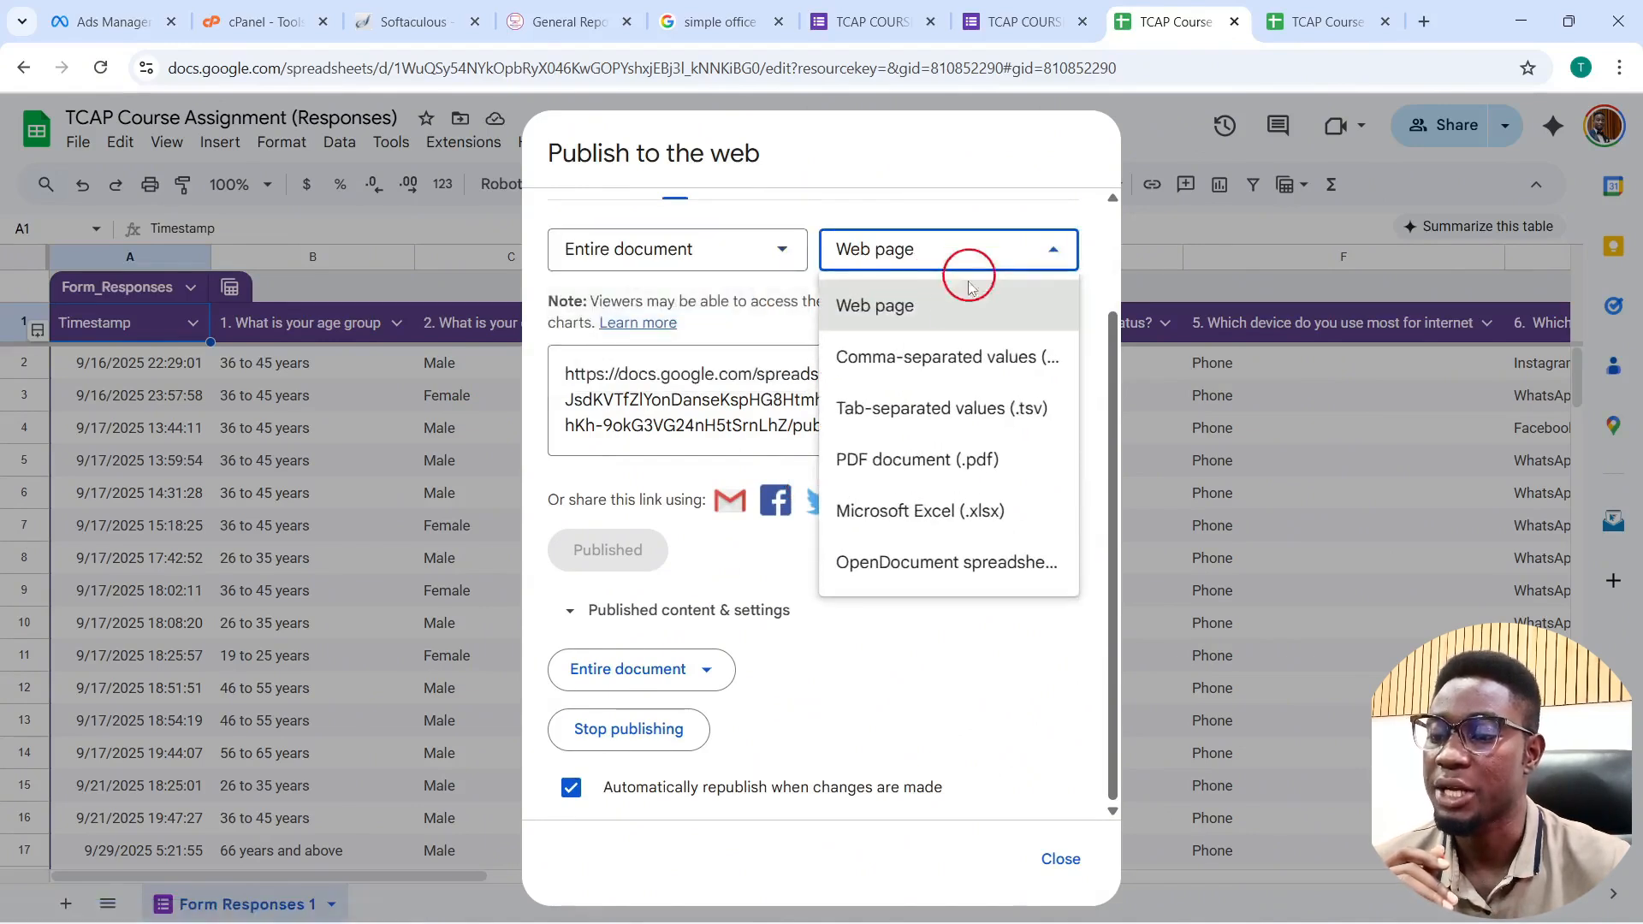
{"action": "left_click", "coordinate": [883, 514]}
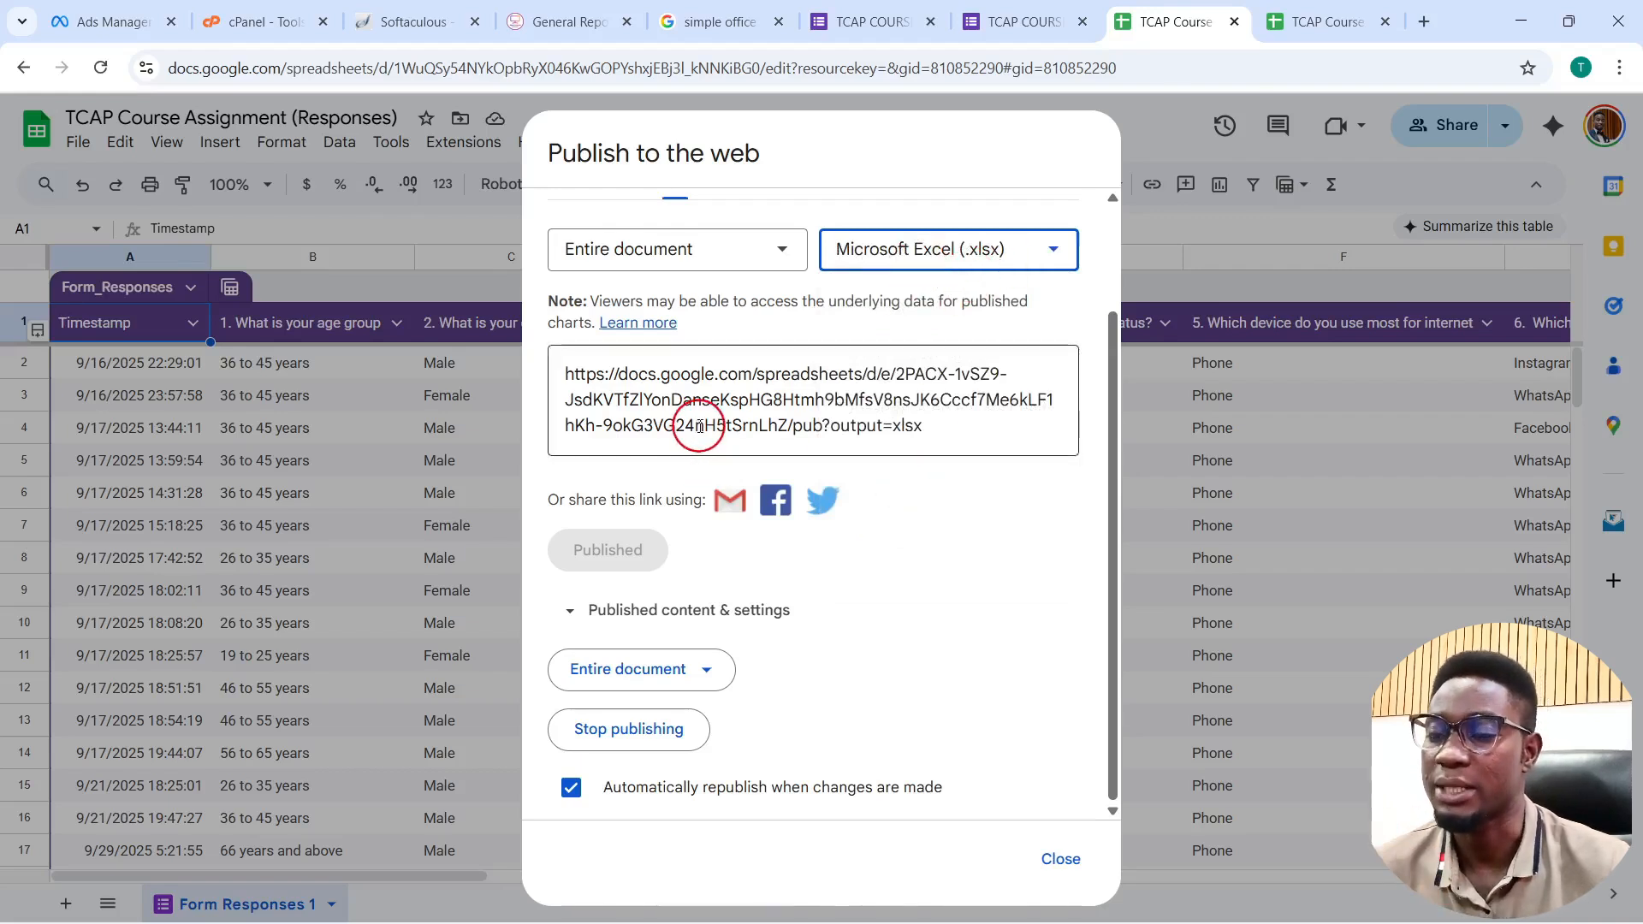
{"action": "left_click", "coordinate": [930, 253]}
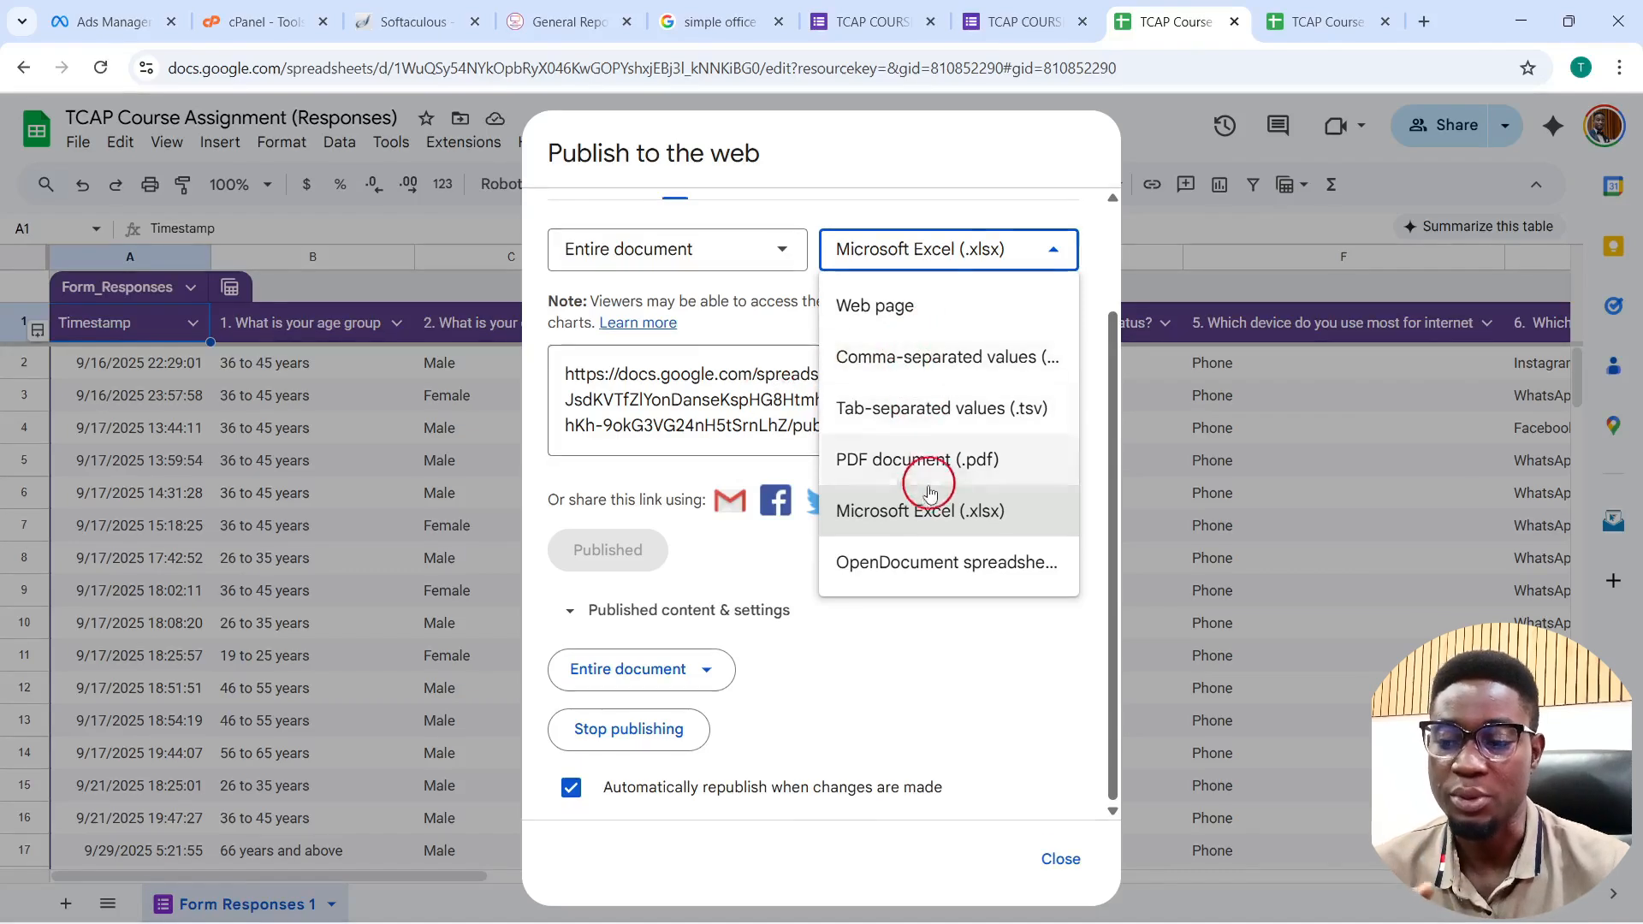
Step: Select the whole published .xlsx link to copy it, then close the publish settings
{"action": "left_click", "coordinate": [683, 417]}
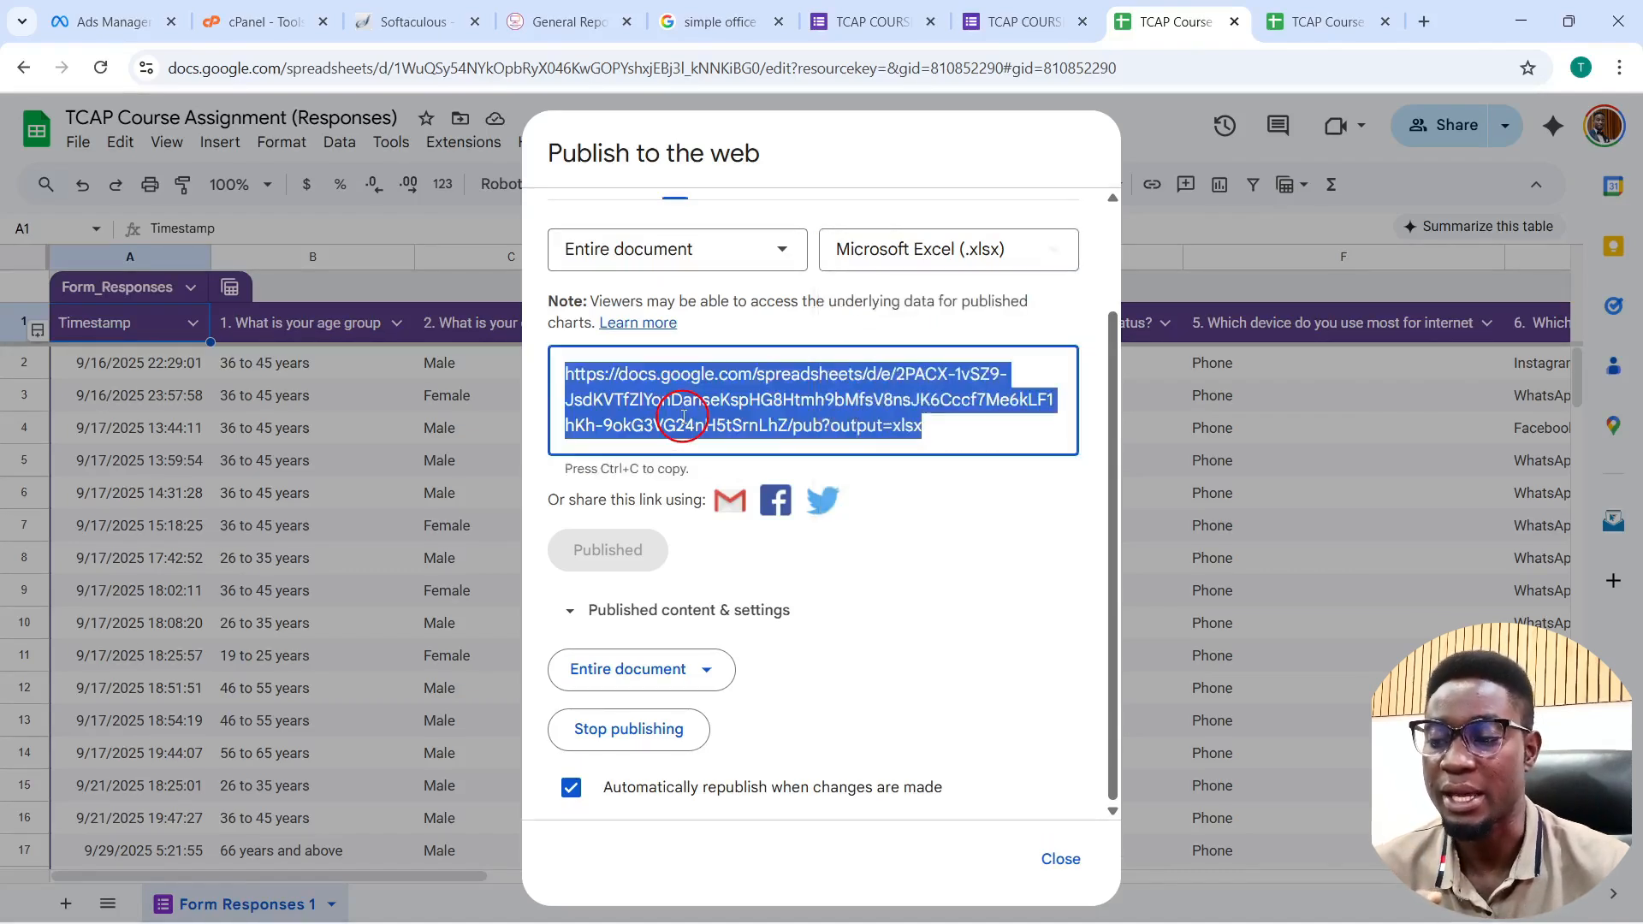
{"action": "left_click", "coordinate": [703, 417]}
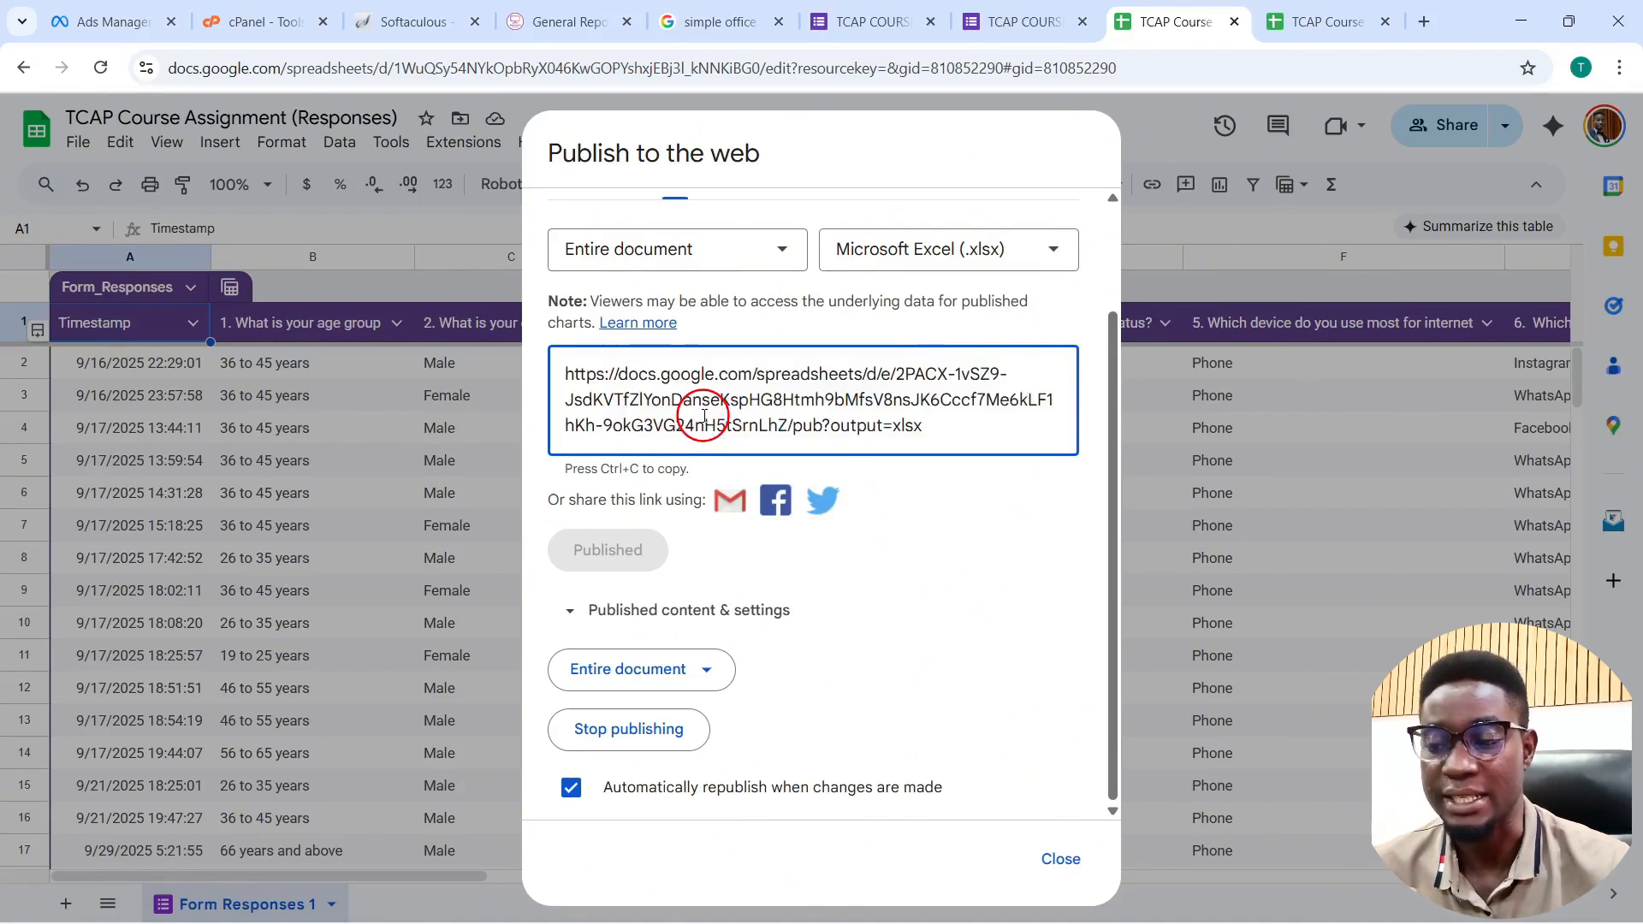
{"action": "triple_click", "coordinate": [704, 417]}
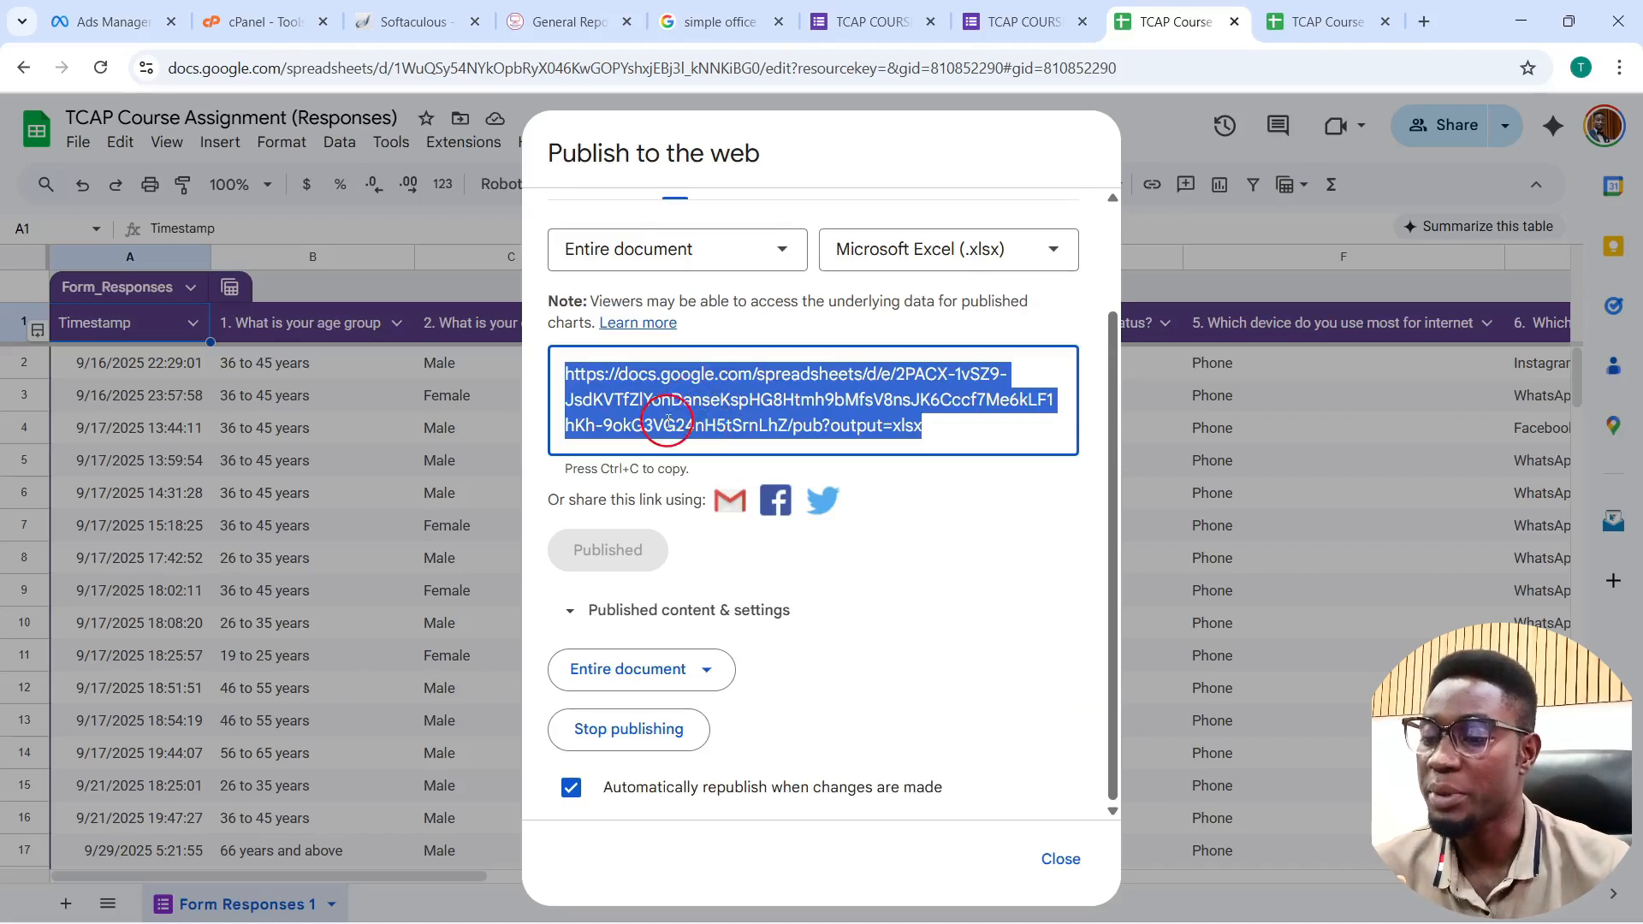
{"action": "double_click", "coordinate": [667, 419]}
{"action": "triple_click", "coordinate": [668, 419]}
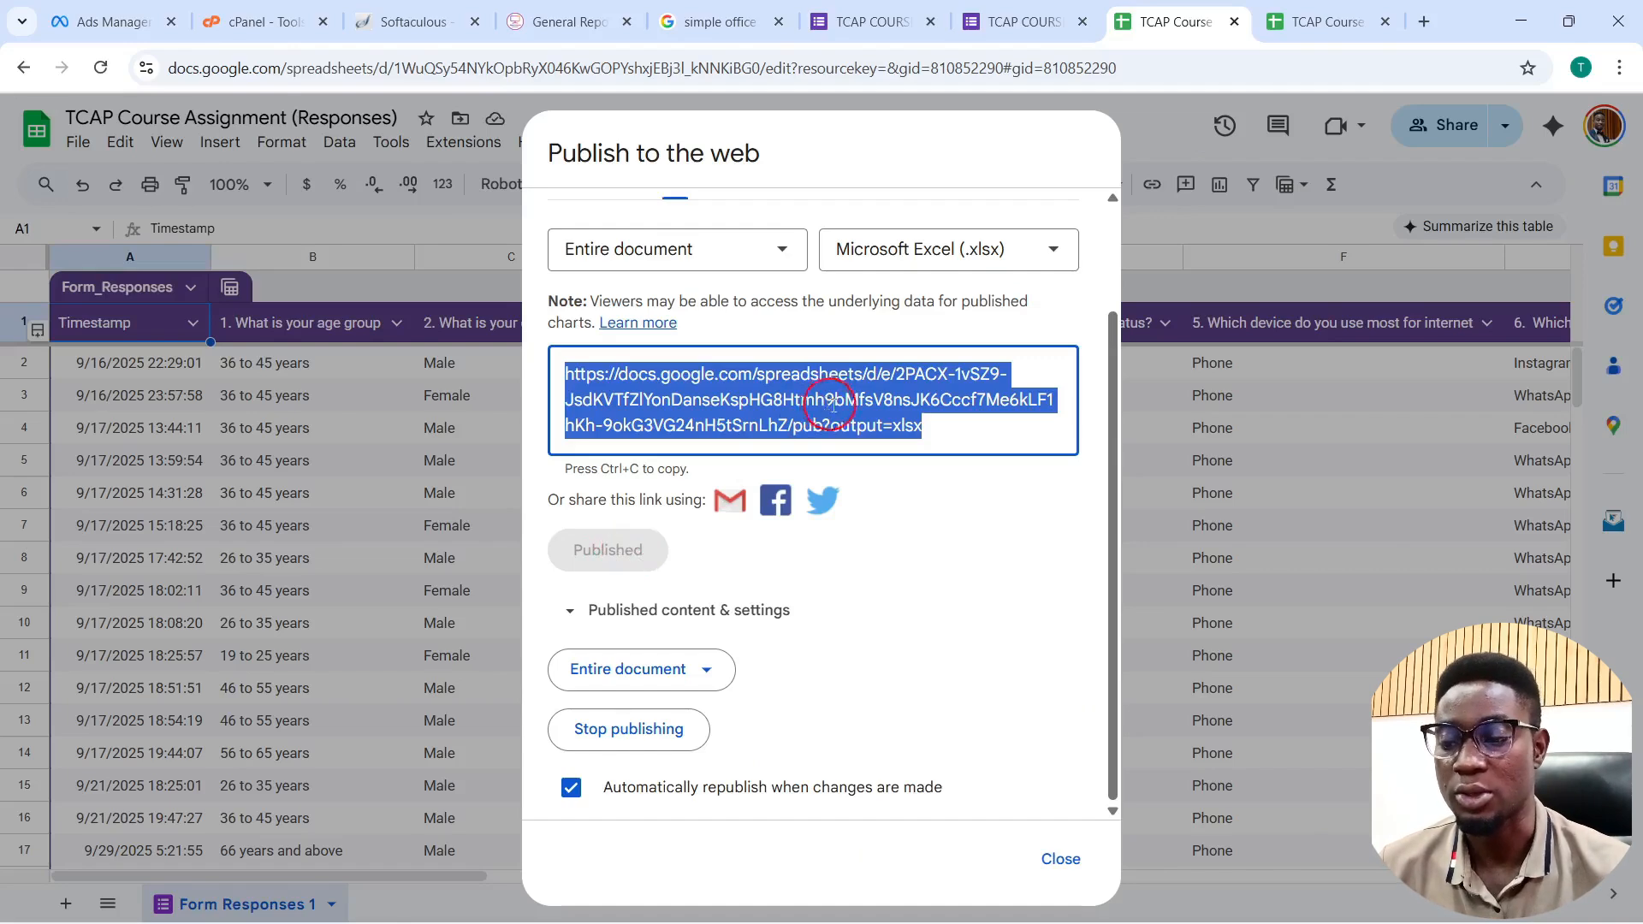
{"action": "left_click", "coordinate": [1054, 873]}
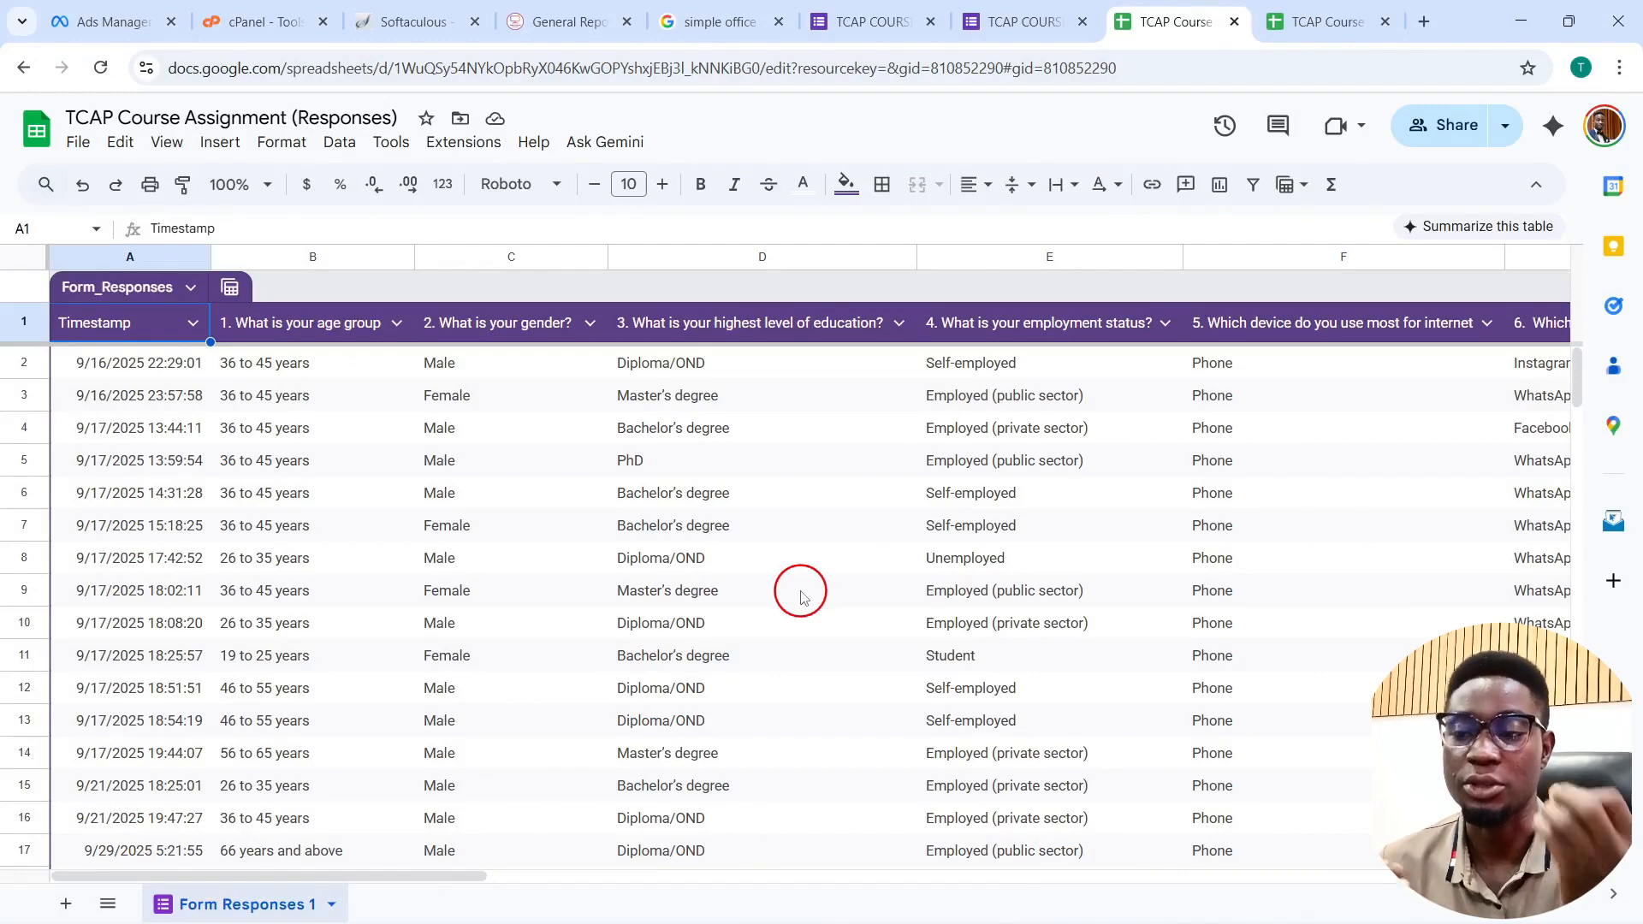
Step: In Excel Book1, start a From Web import via Data > Get Data > From Other Sources
{"action": "mouse_move", "coordinate": [881, 922]}
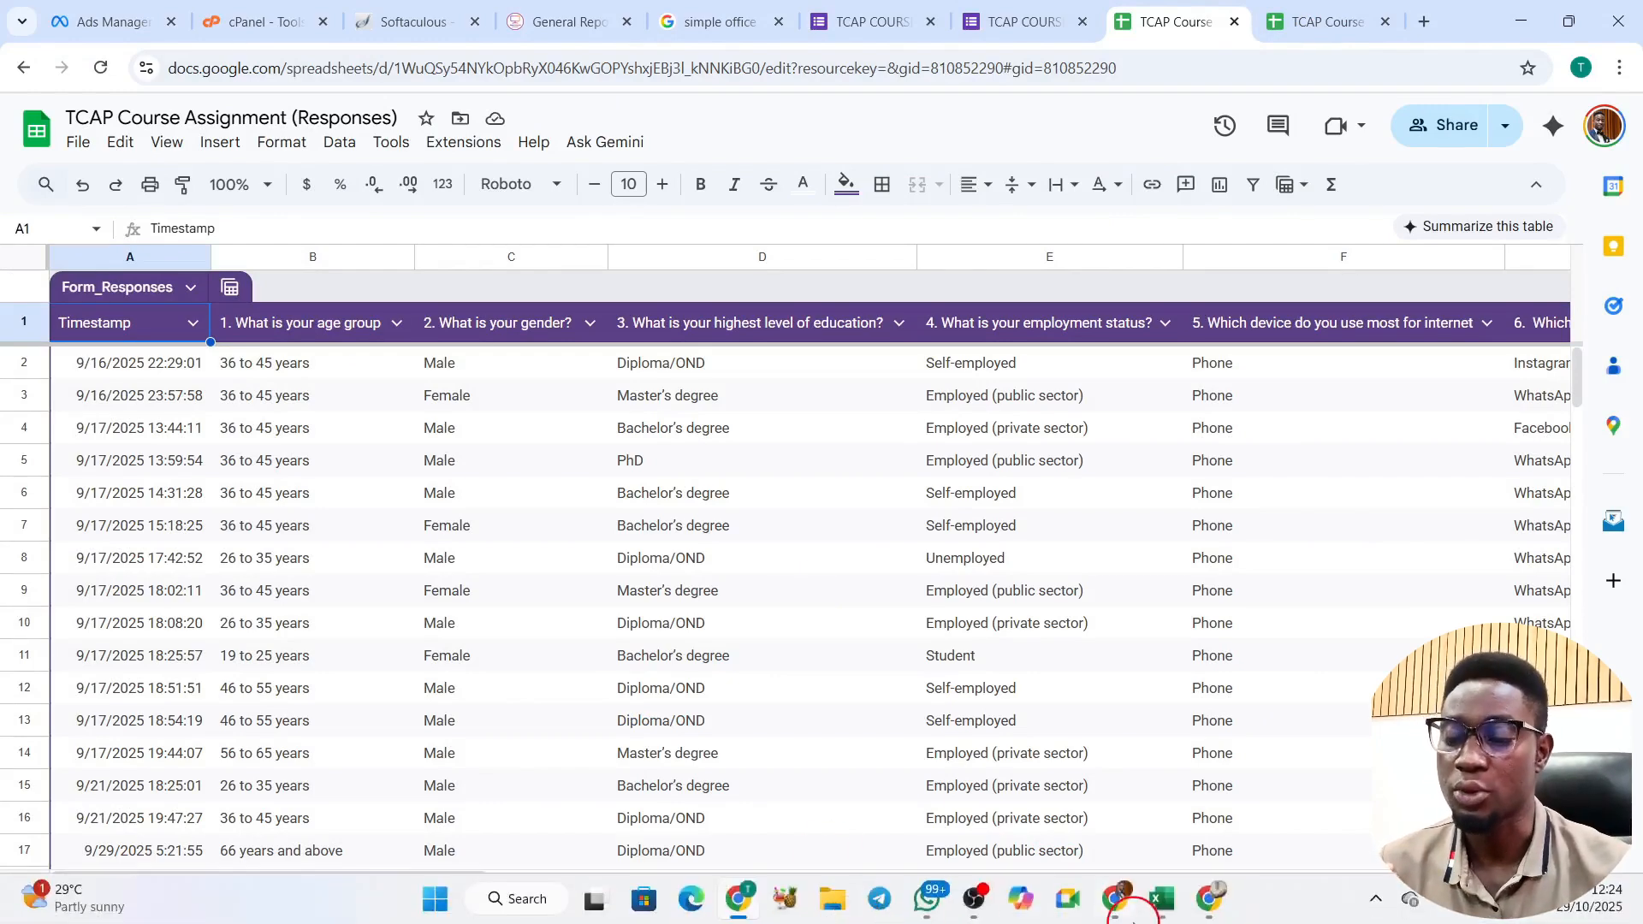
{"action": "mouse_move", "coordinate": [1155, 920]}
{"action": "left_click", "coordinate": [1301, 805]}
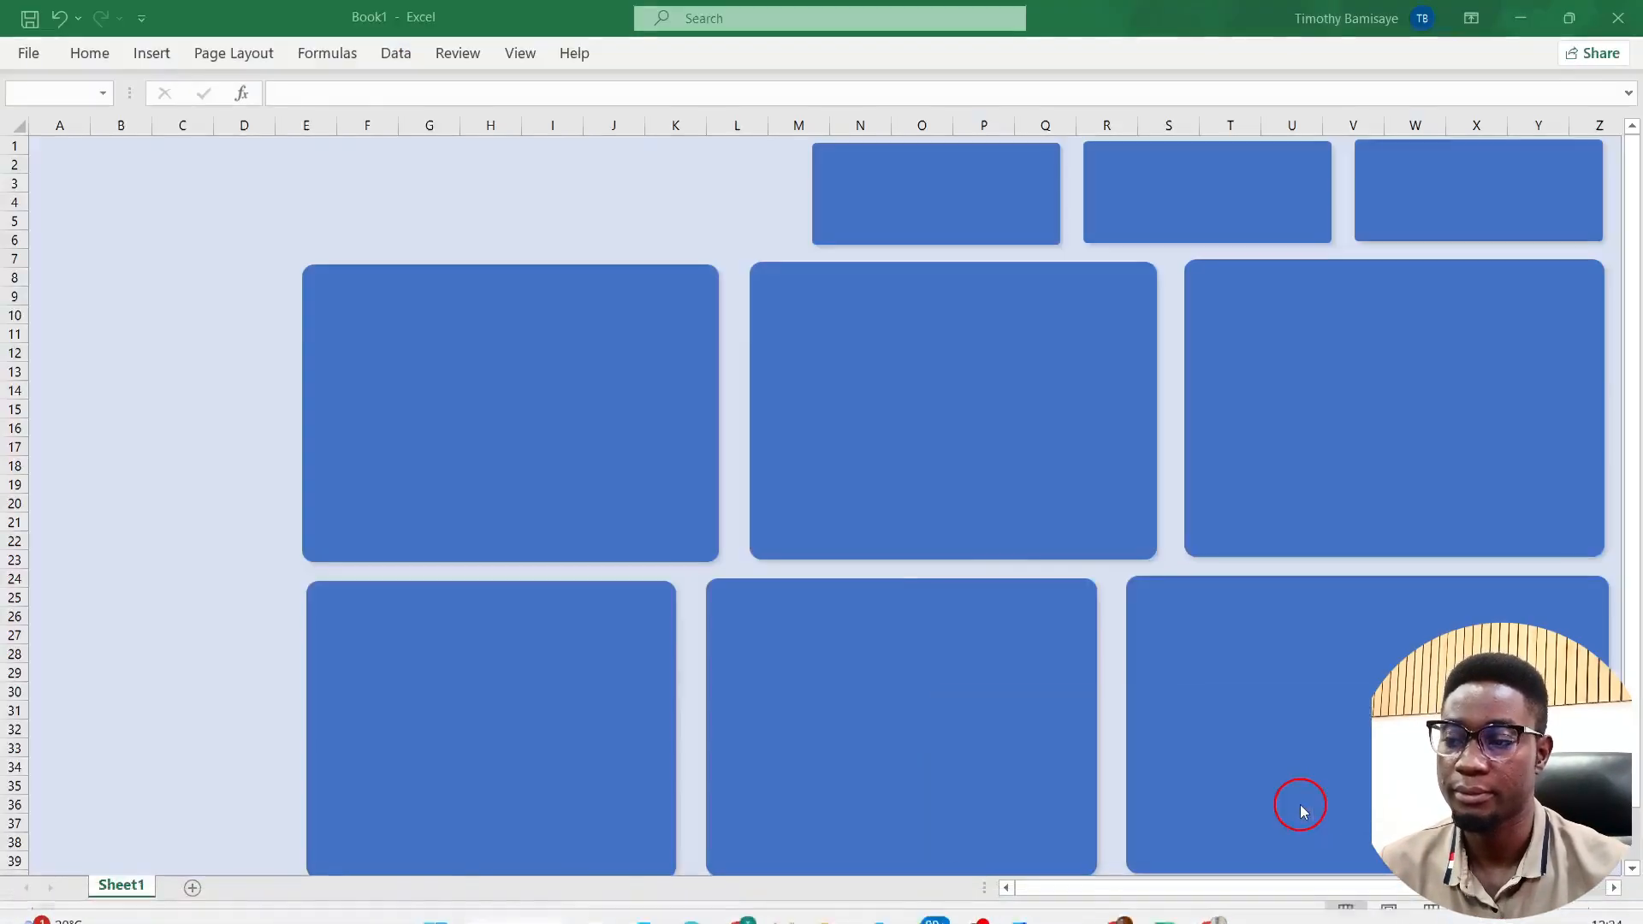
{"action": "left_click", "coordinate": [395, 53]}
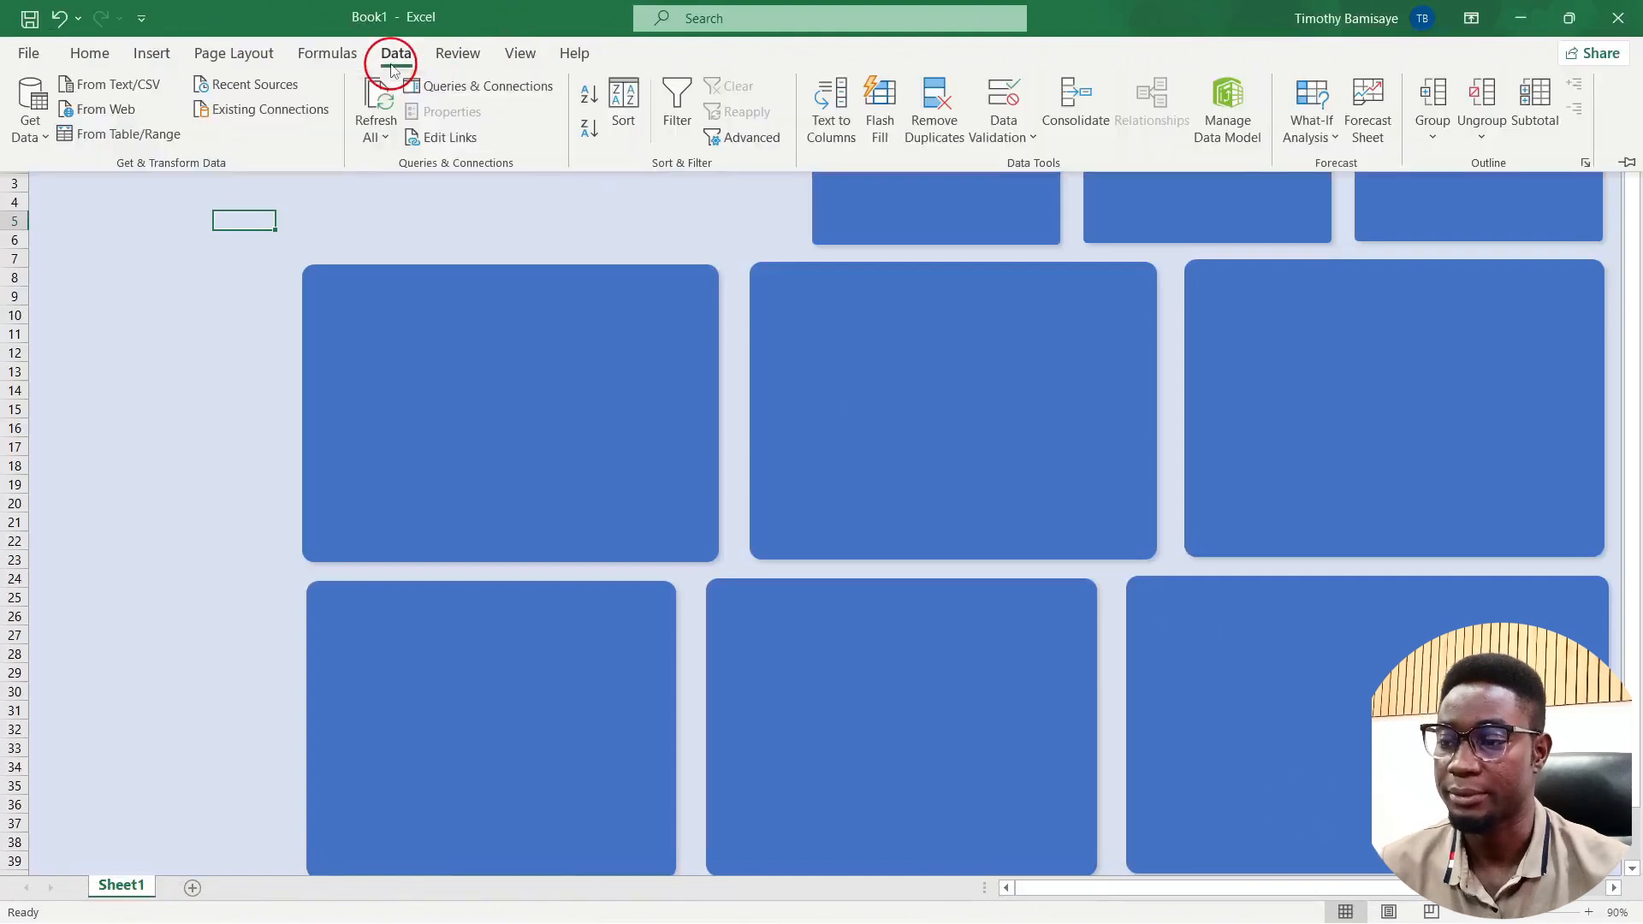
{"action": "left_click", "coordinate": [33, 130]}
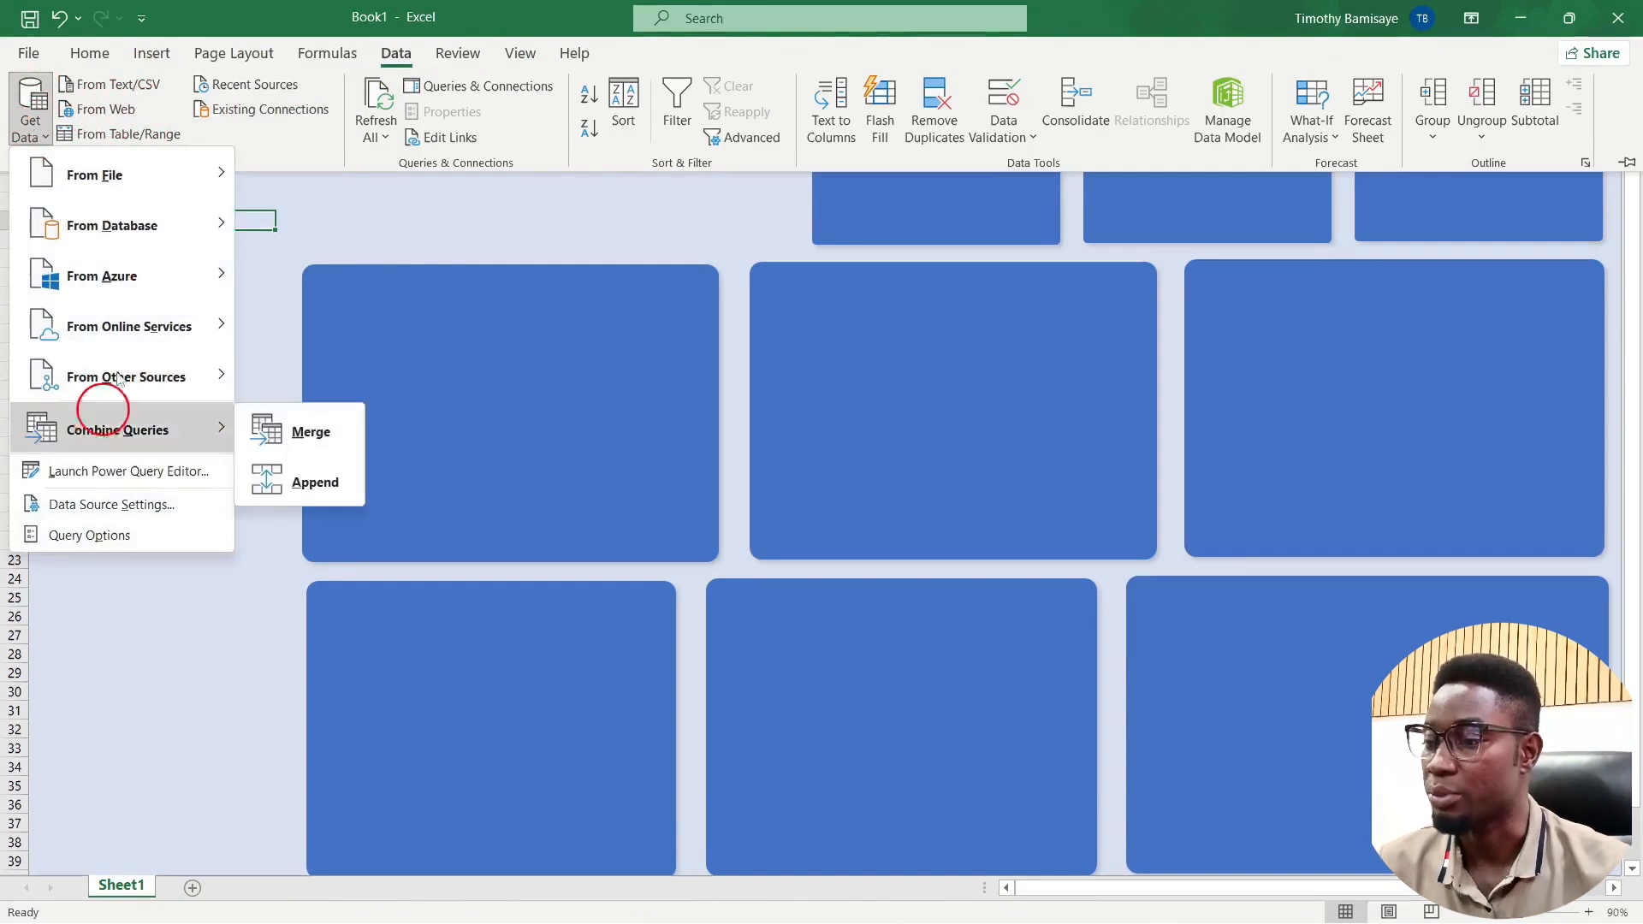
{"action": "mouse_move", "coordinate": [142, 282]}
{"action": "mouse_move", "coordinate": [169, 222]}
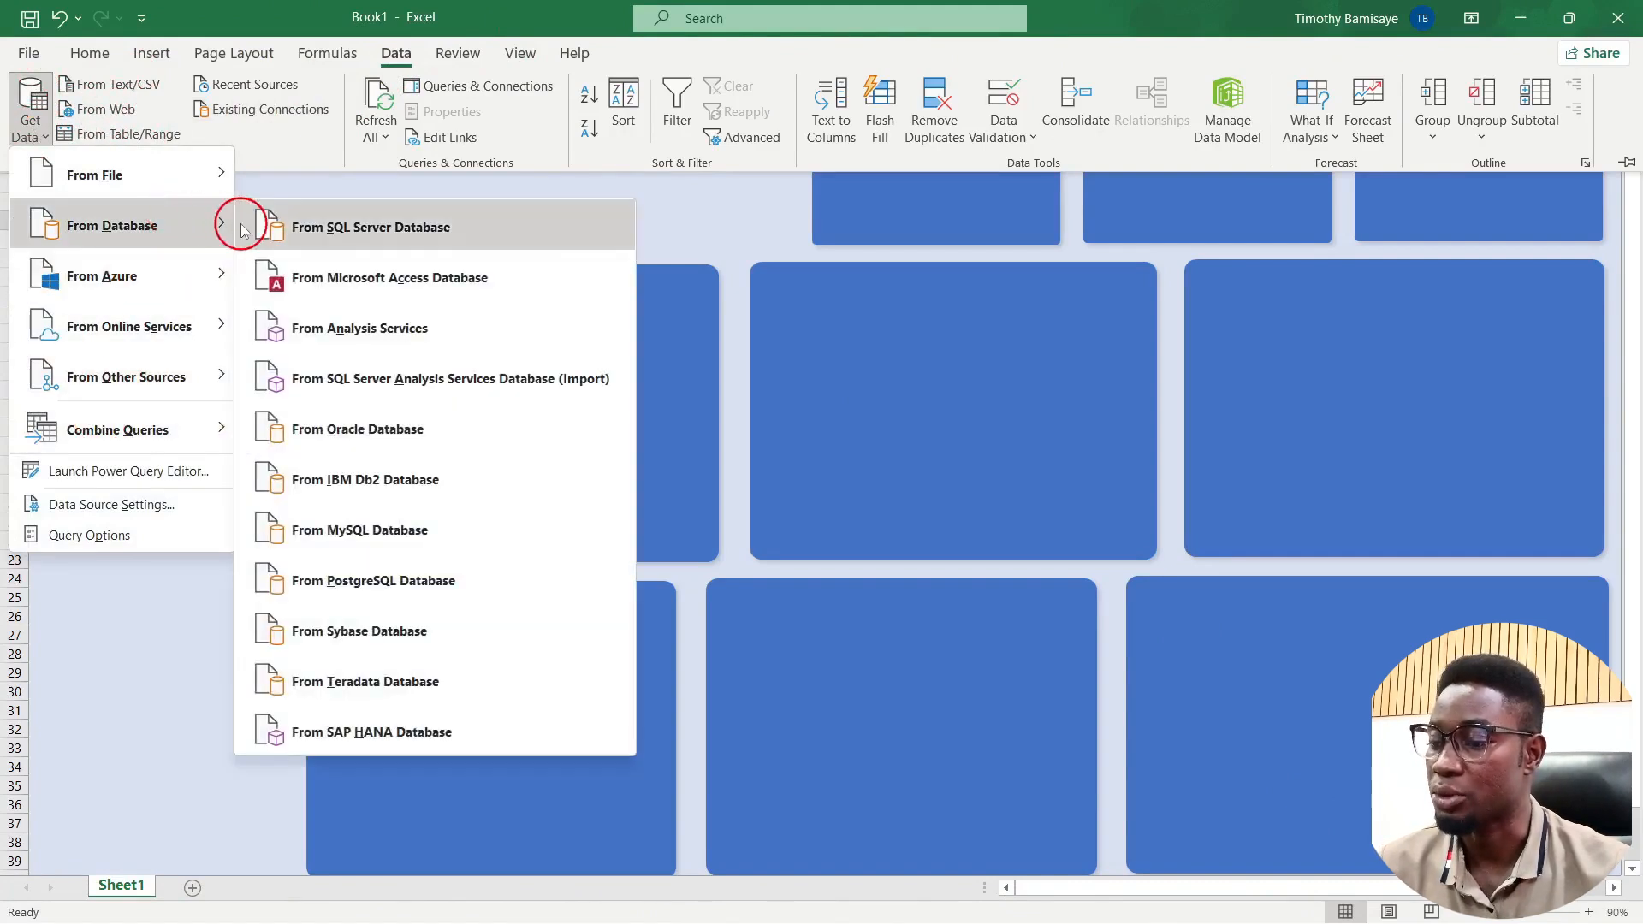
{"action": "mouse_move", "coordinate": [177, 334]}
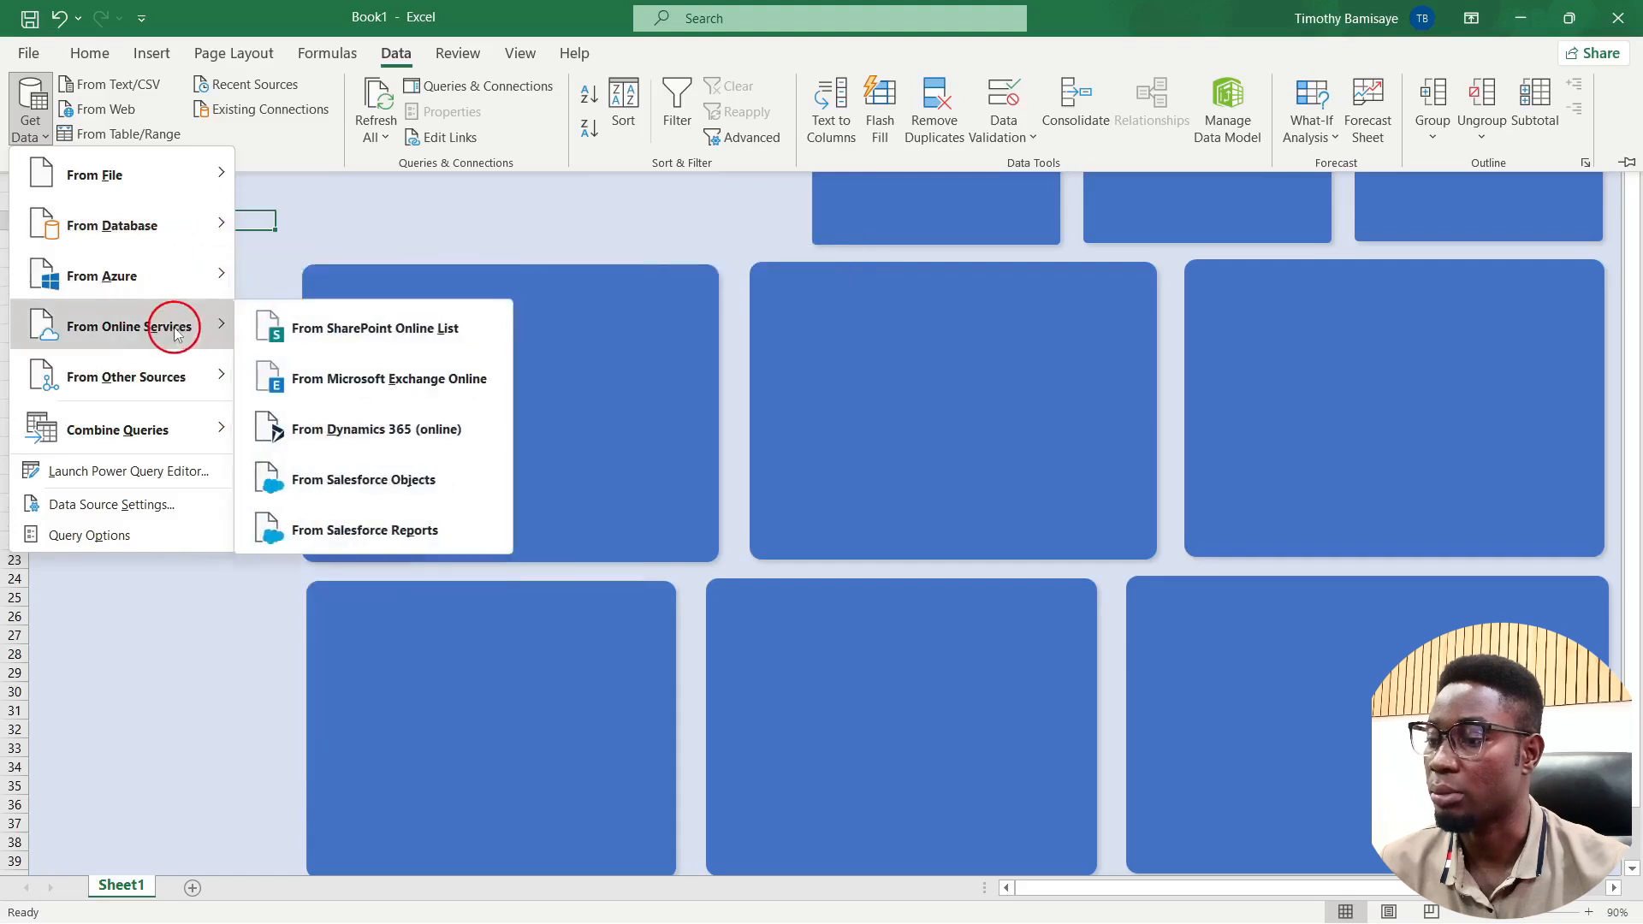
{"action": "mouse_move", "coordinate": [150, 377]}
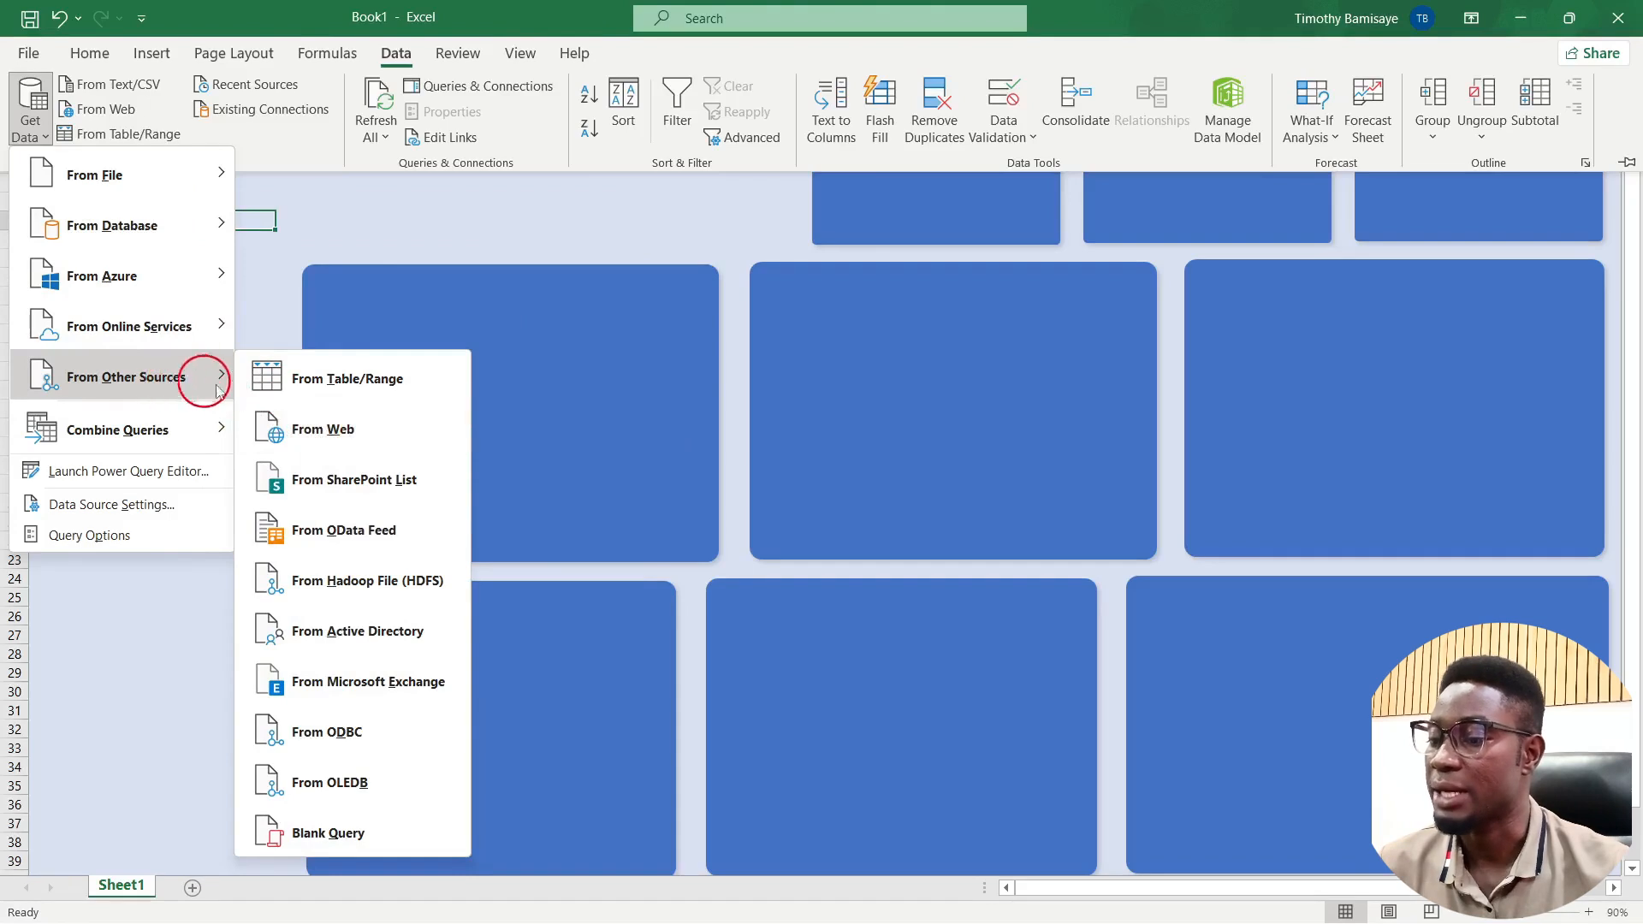
{"action": "left_click", "coordinate": [308, 440]}
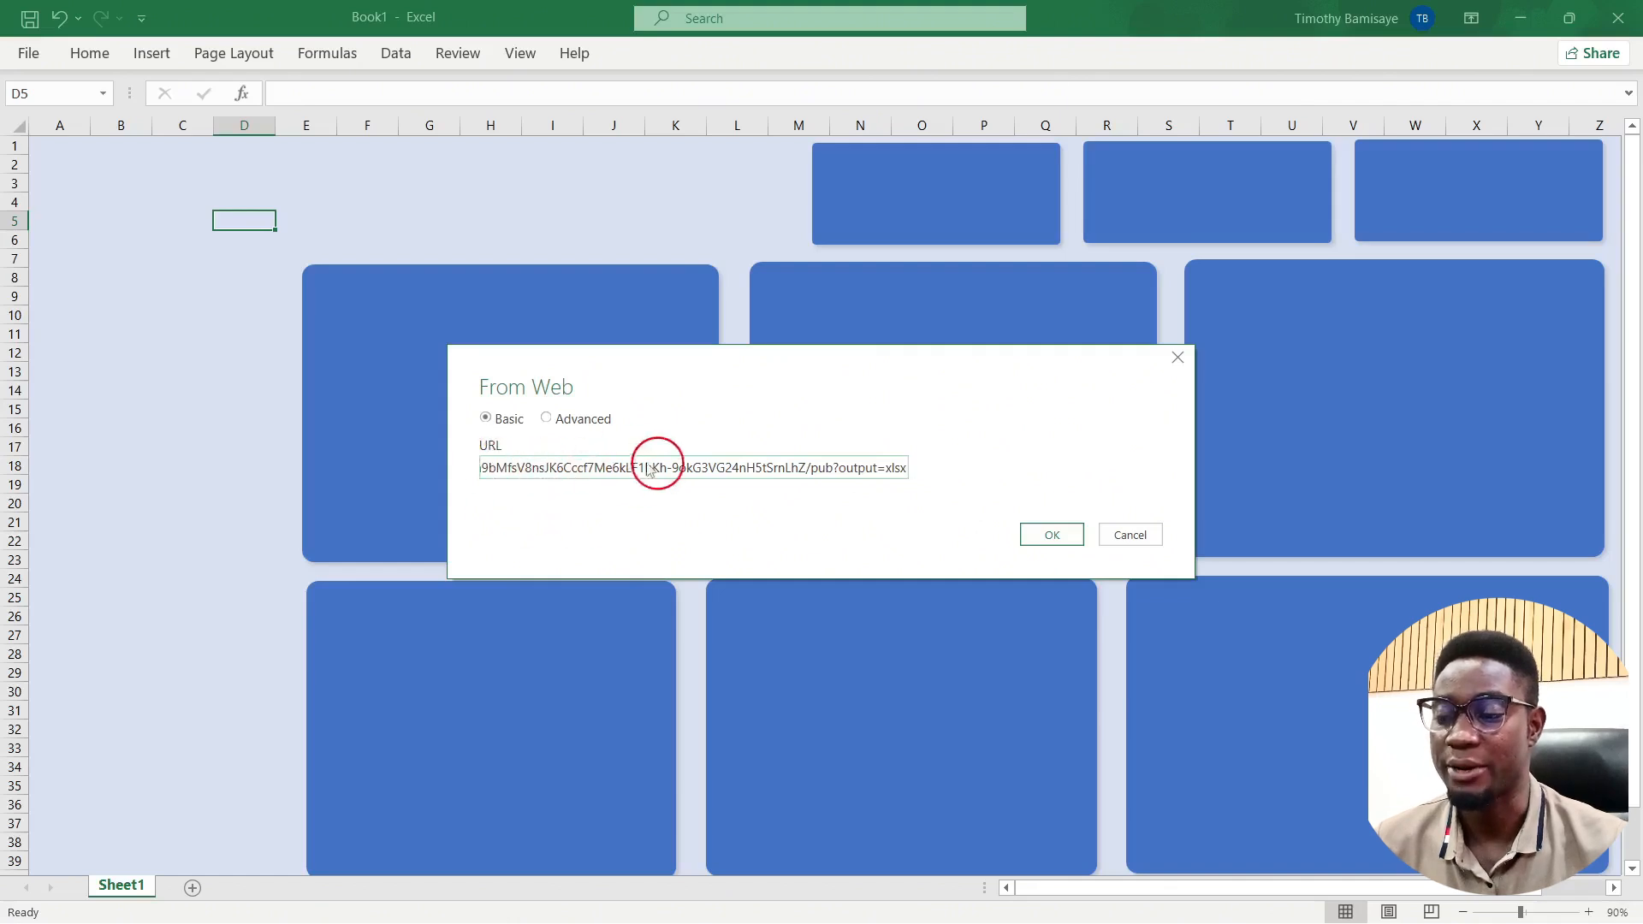
Step: Load the published link, preview the Form Responses 1 sheet, and choose Transform Data
{"action": "left_click", "coordinate": [1063, 537]}
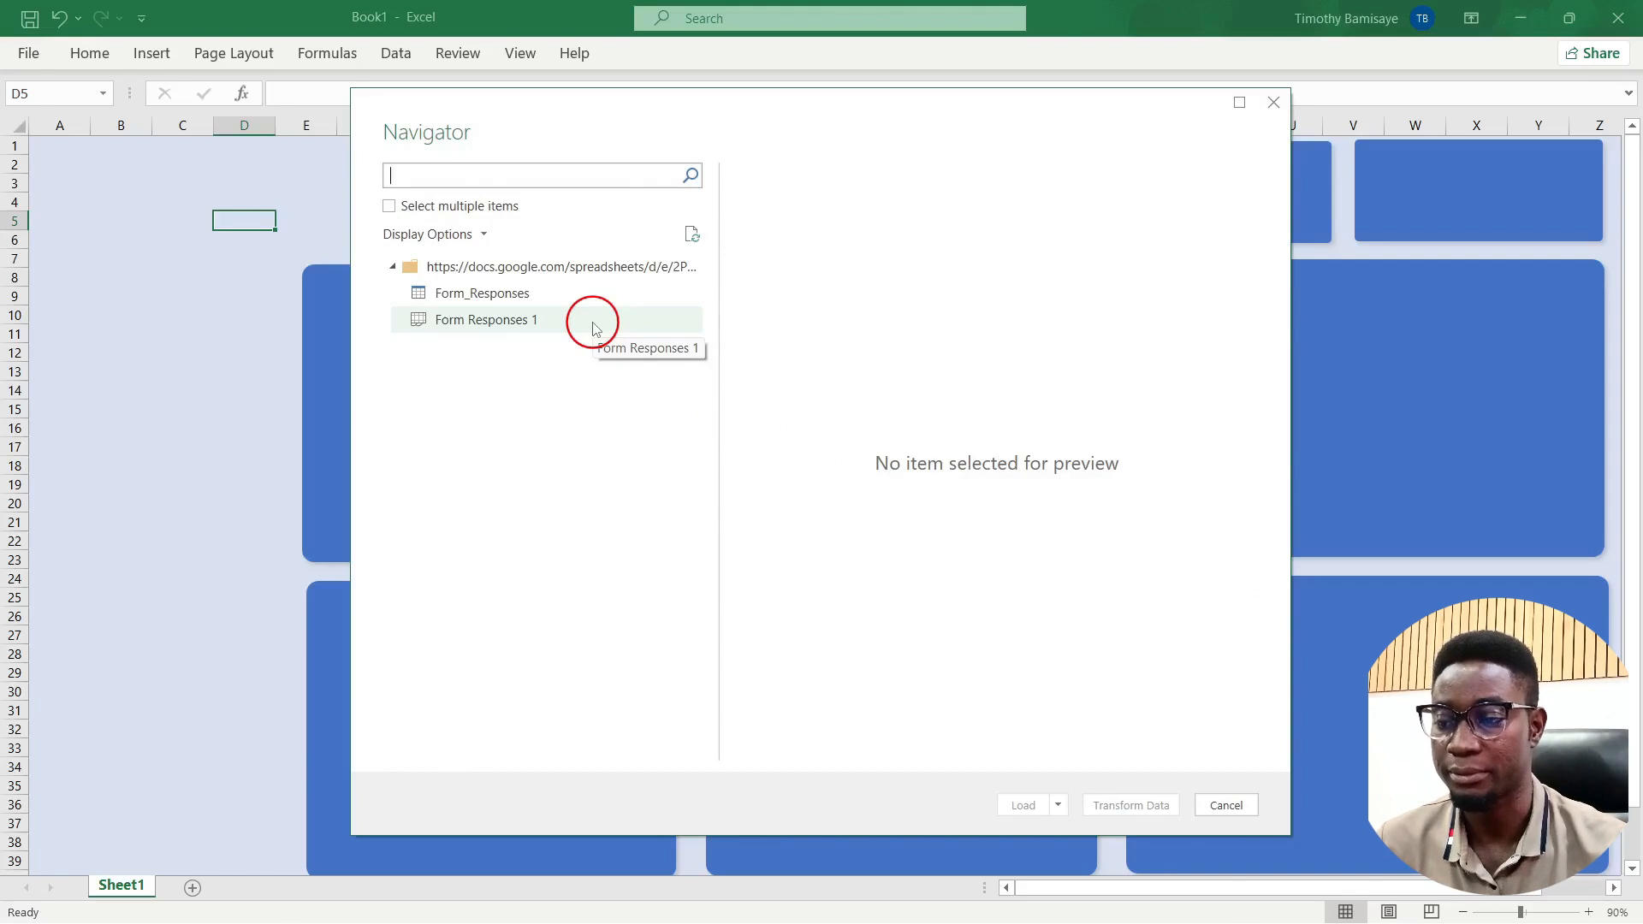
{"action": "left_click", "coordinate": [477, 317]}
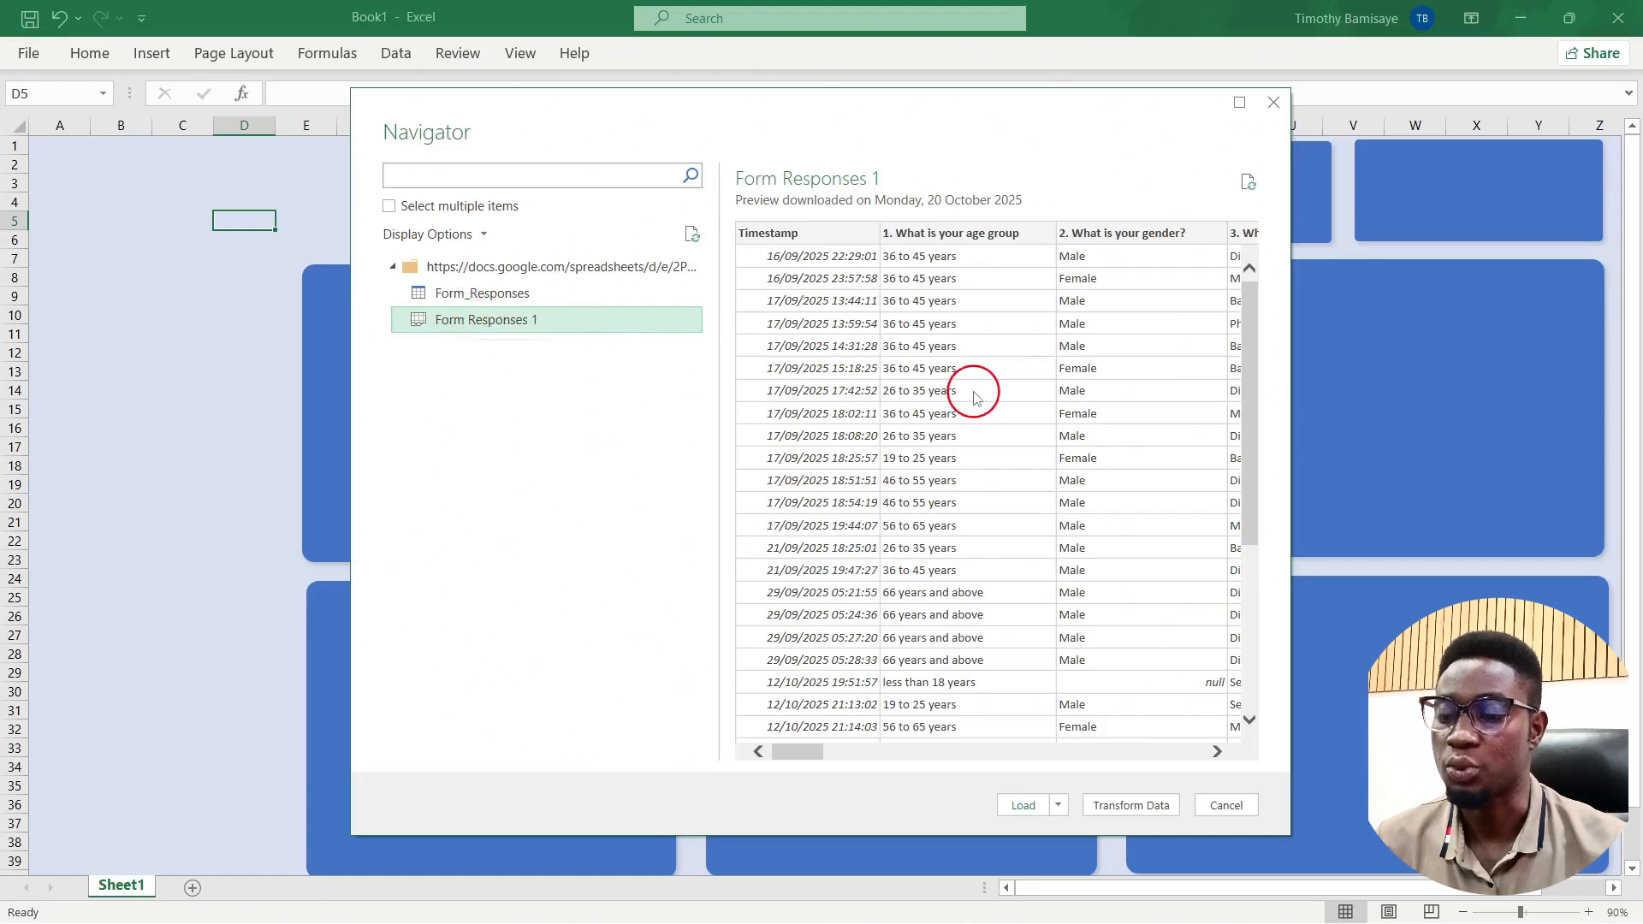
{"action": "scroll", "coordinate": [975, 394], "scroll_direction": "right", "scroll_amount": 5}
{"action": "scroll", "coordinate": [975, 395], "scroll_direction": "right", "scroll_amount": 4}
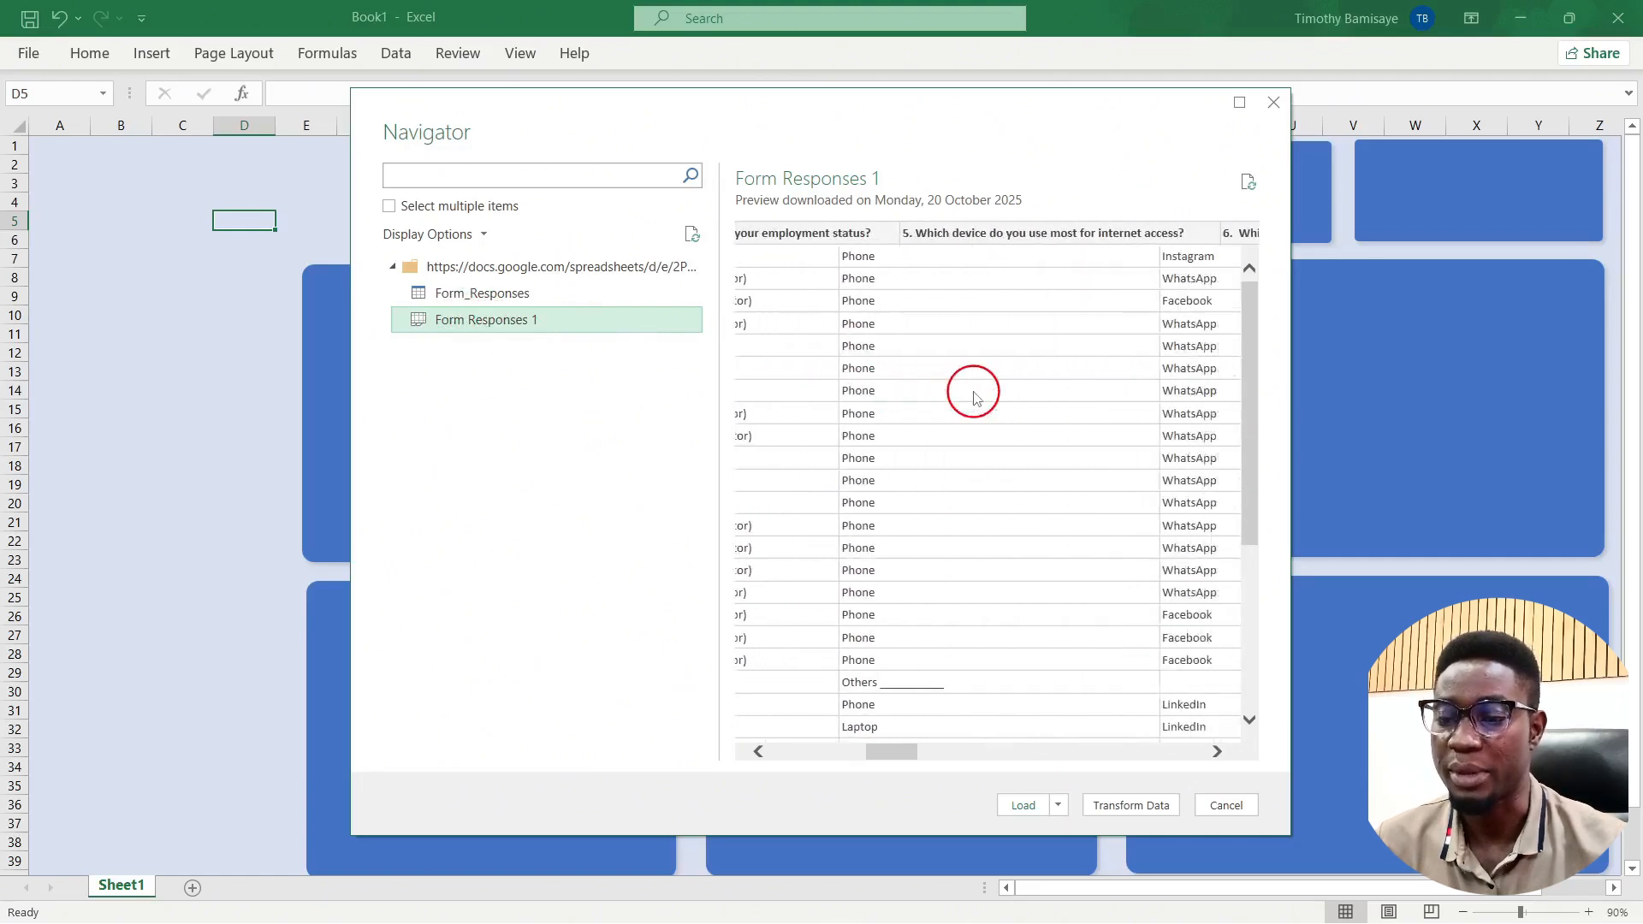
{"action": "scroll", "coordinate": [976, 395], "scroll_direction": "left", "scroll_amount": 8}
{"action": "scroll", "coordinate": [976, 395], "scroll_direction": "down", "scroll_amount": 5}
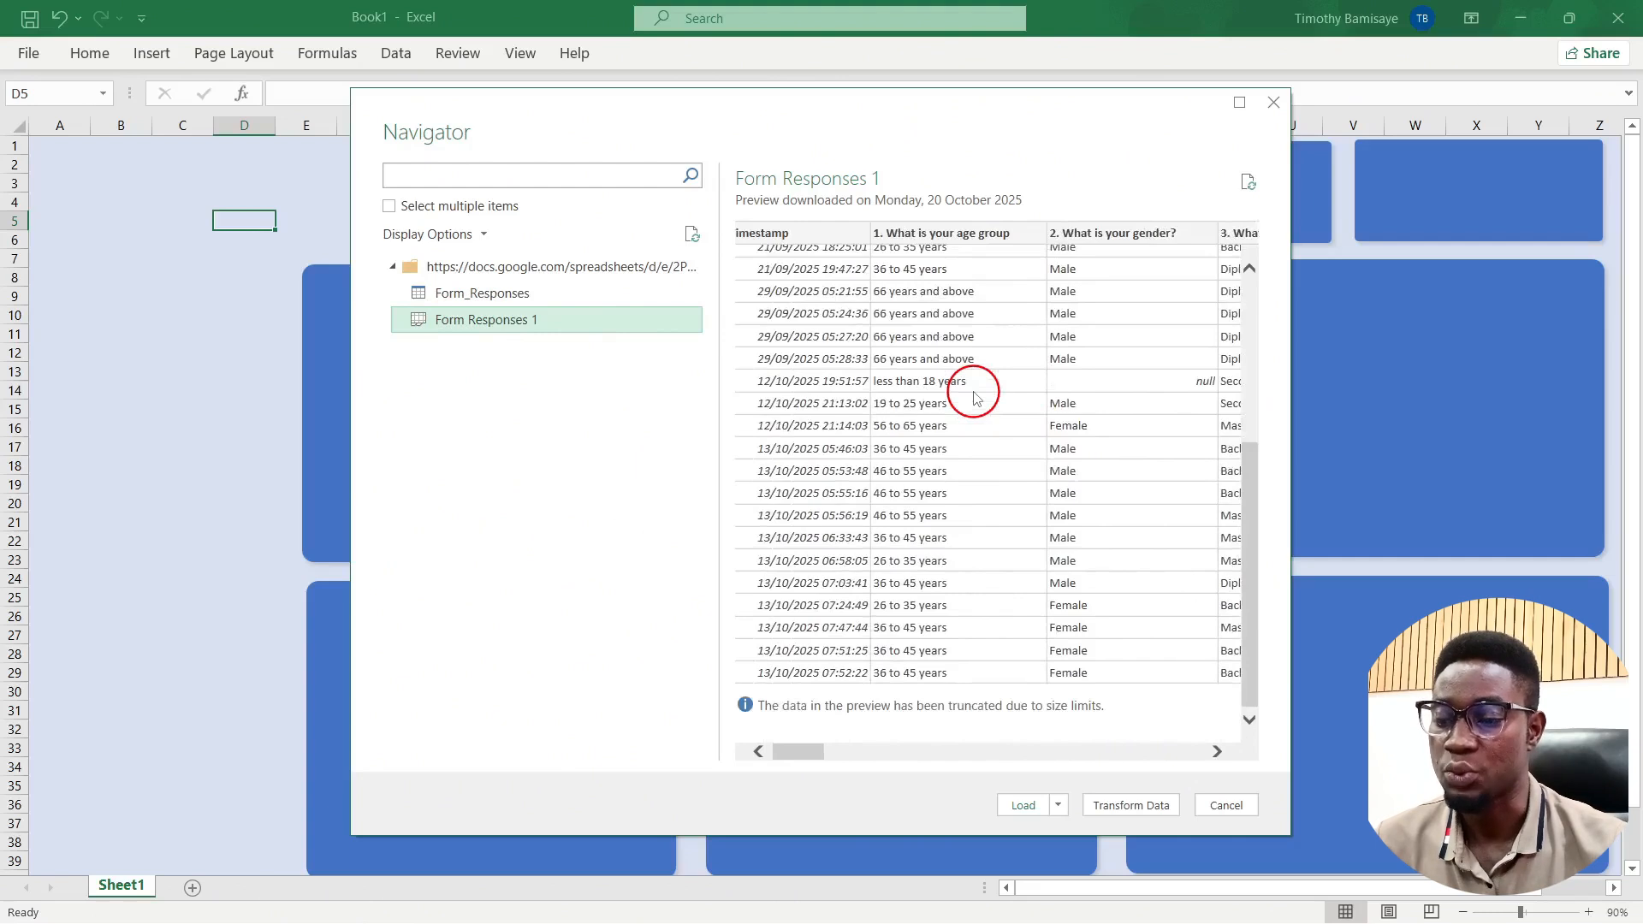
{"action": "left_click", "coordinate": [1118, 808]}
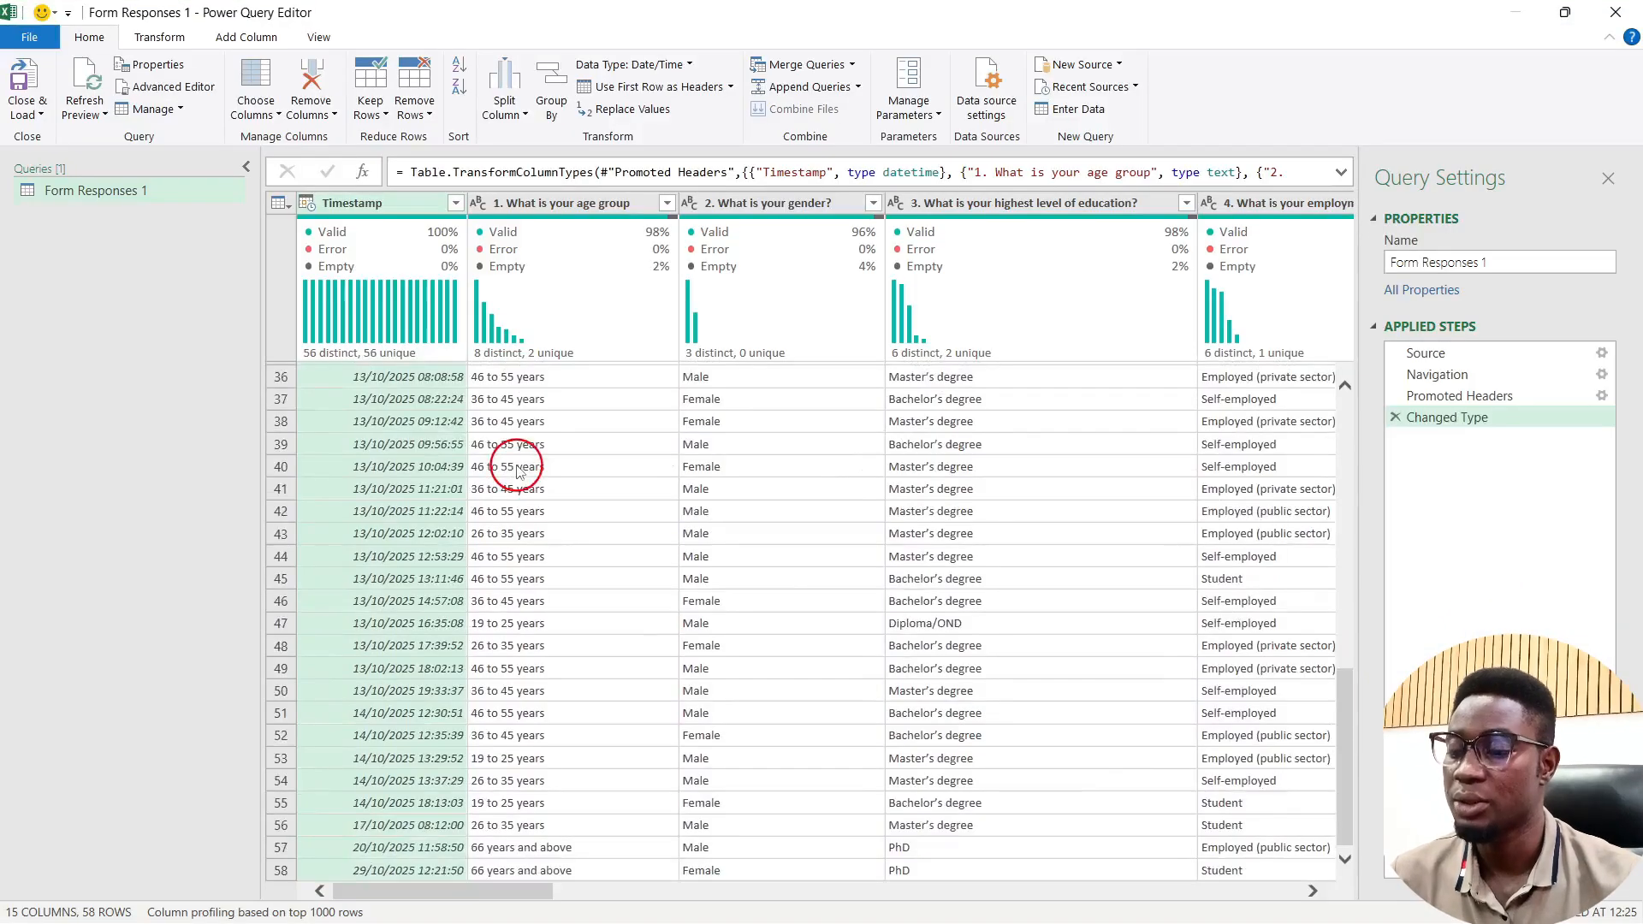
Step: Review the Form Responses 1 columns, then Close & Load the 58 rows into a worksheet table
{"action": "scroll", "coordinate": [517, 470], "scroll_direction": "up", "scroll_amount": 12}
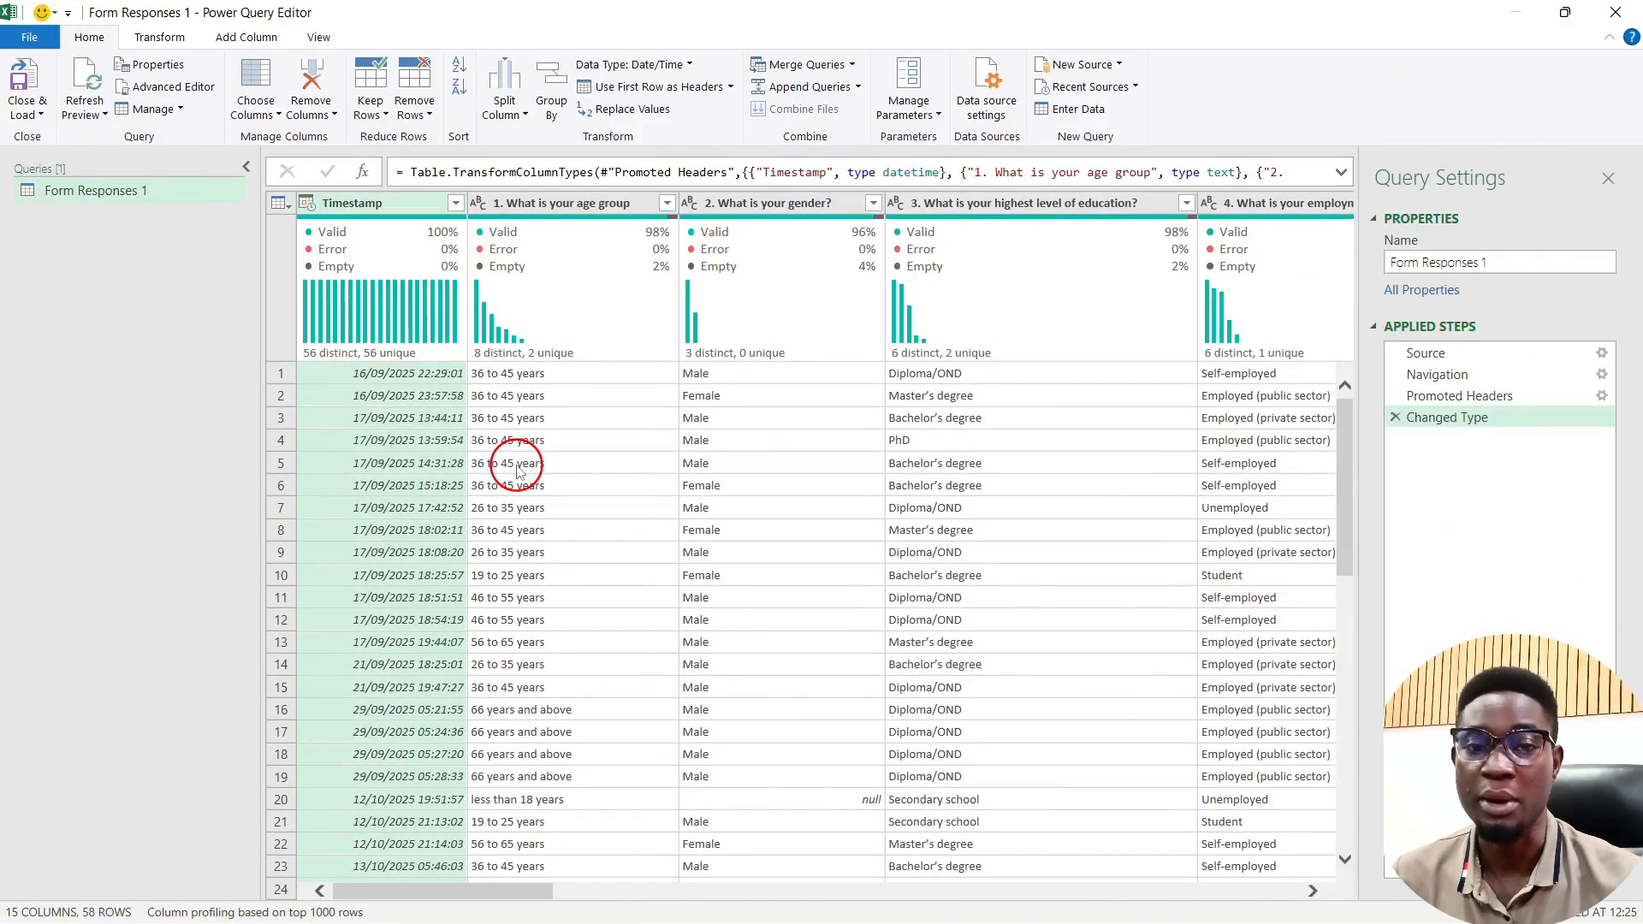
{"action": "scroll", "coordinate": [517, 470], "scroll_direction": "right", "scroll_amount": 10}
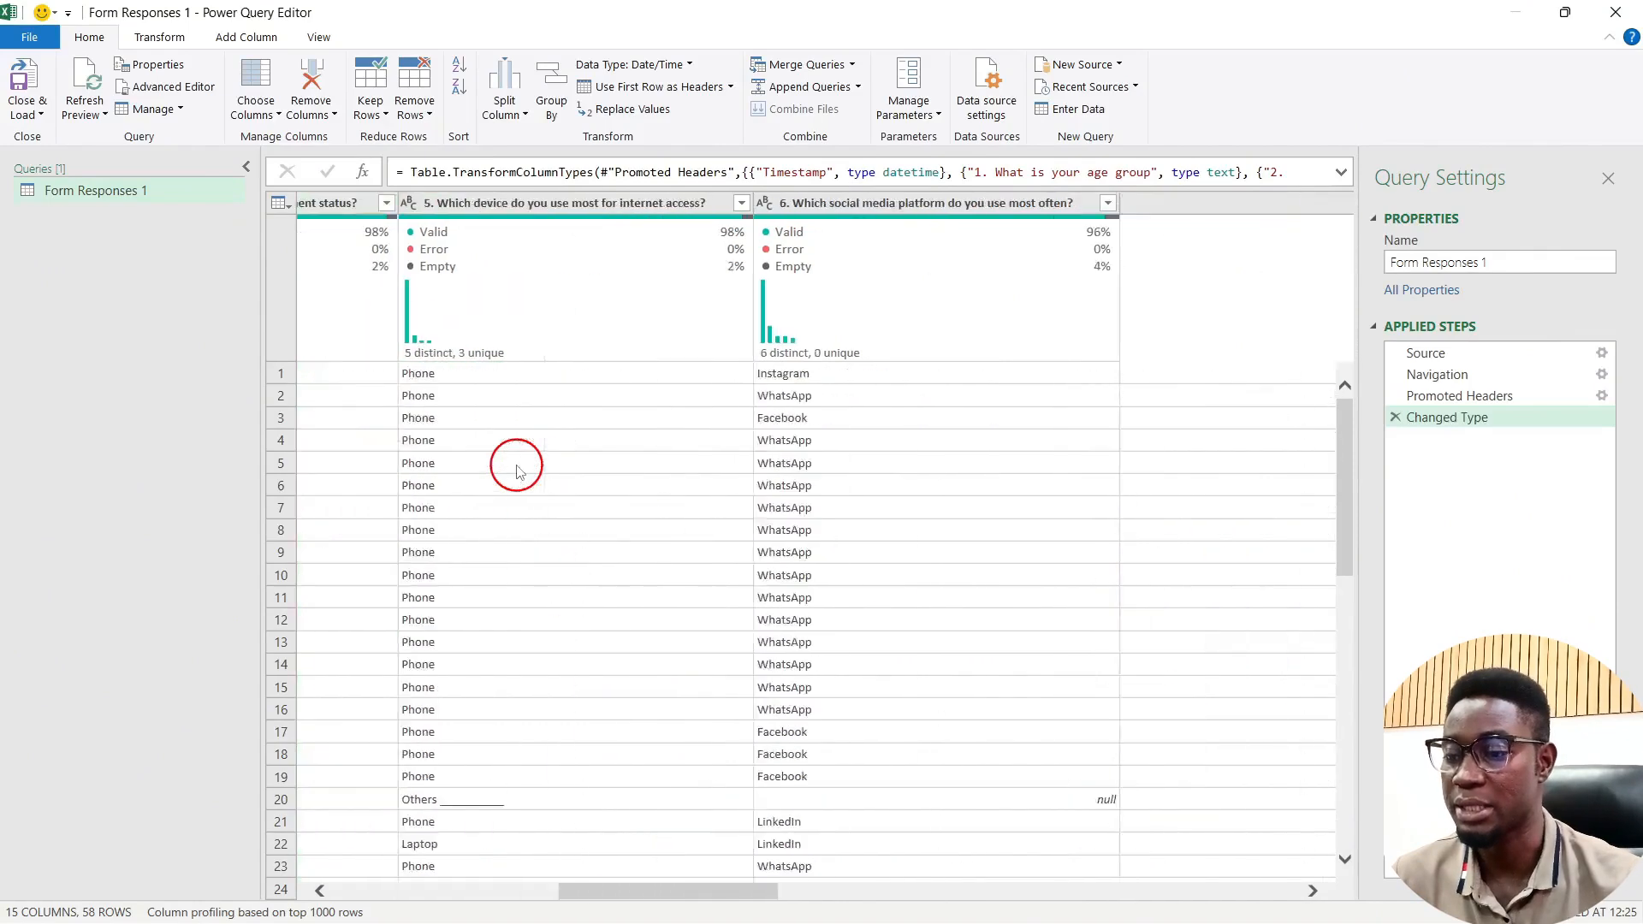
{"action": "scroll", "coordinate": [517, 470], "scroll_direction": "left", "scroll_amount": 10}
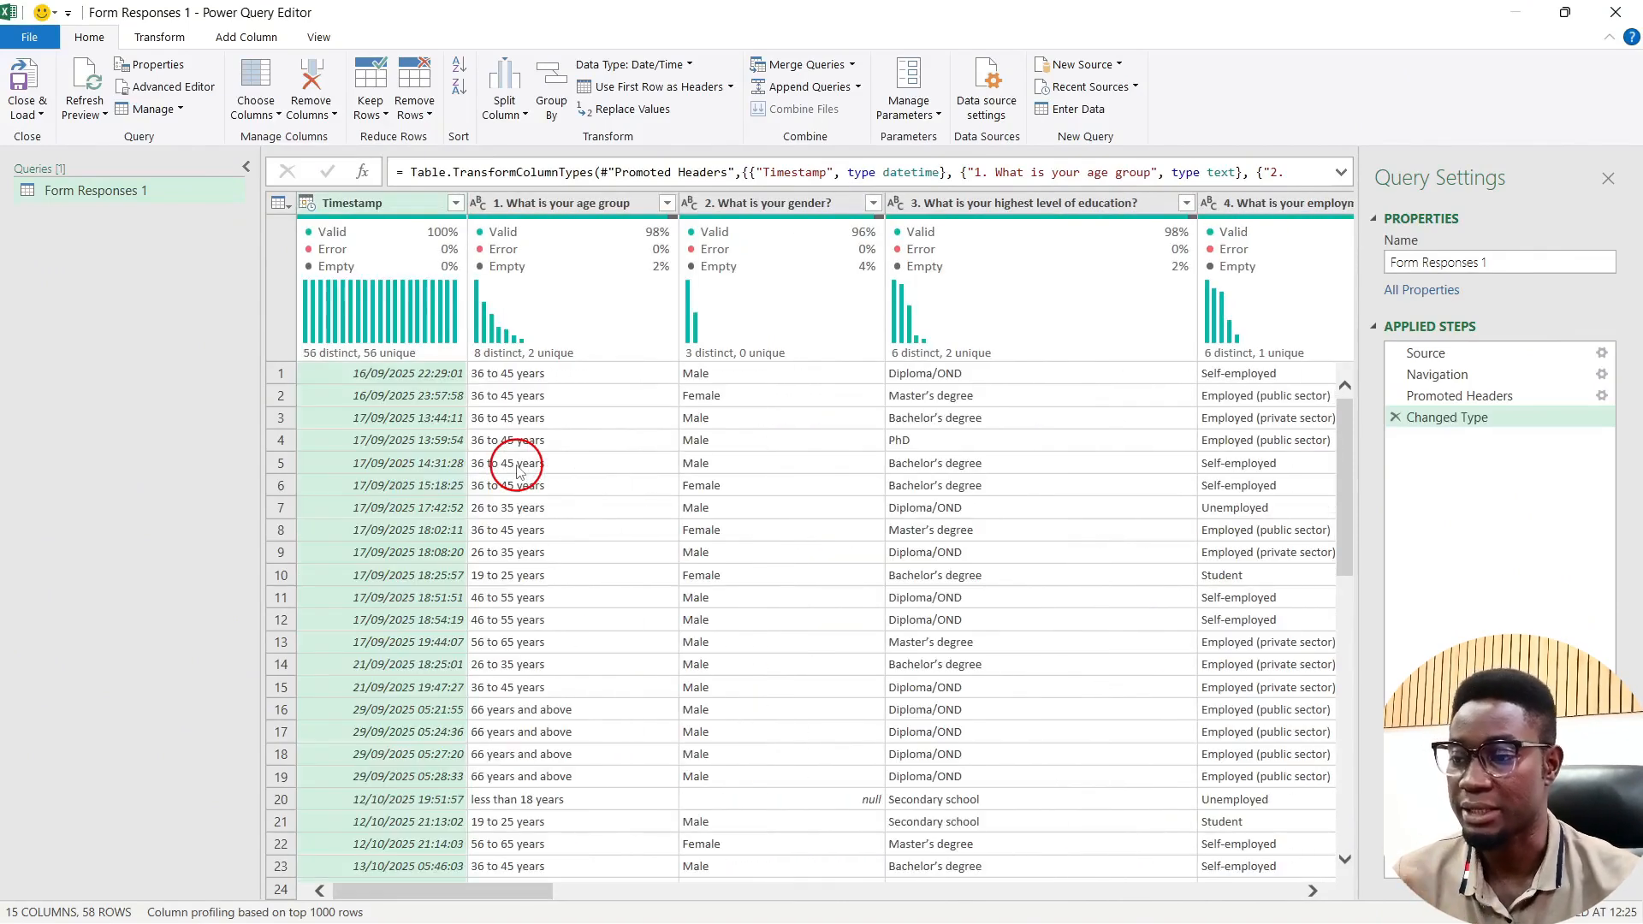
{"action": "scroll", "coordinate": [517, 470], "scroll_direction": "right", "scroll_amount": 8}
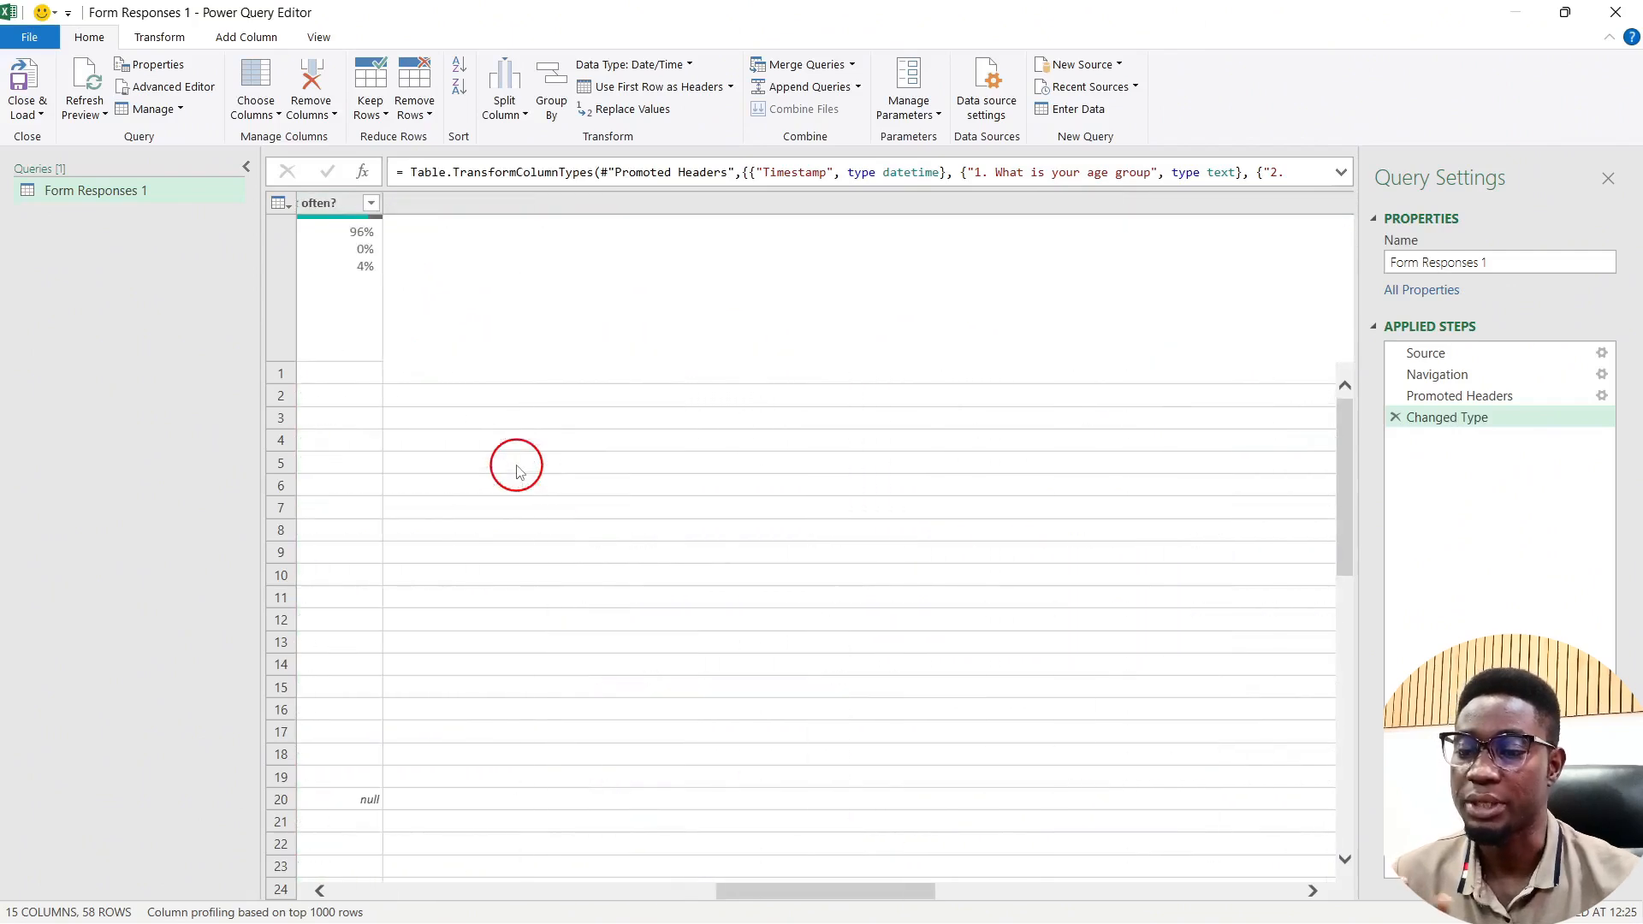
{"action": "scroll", "coordinate": [516, 469], "scroll_direction": "right", "scroll_amount": 5}
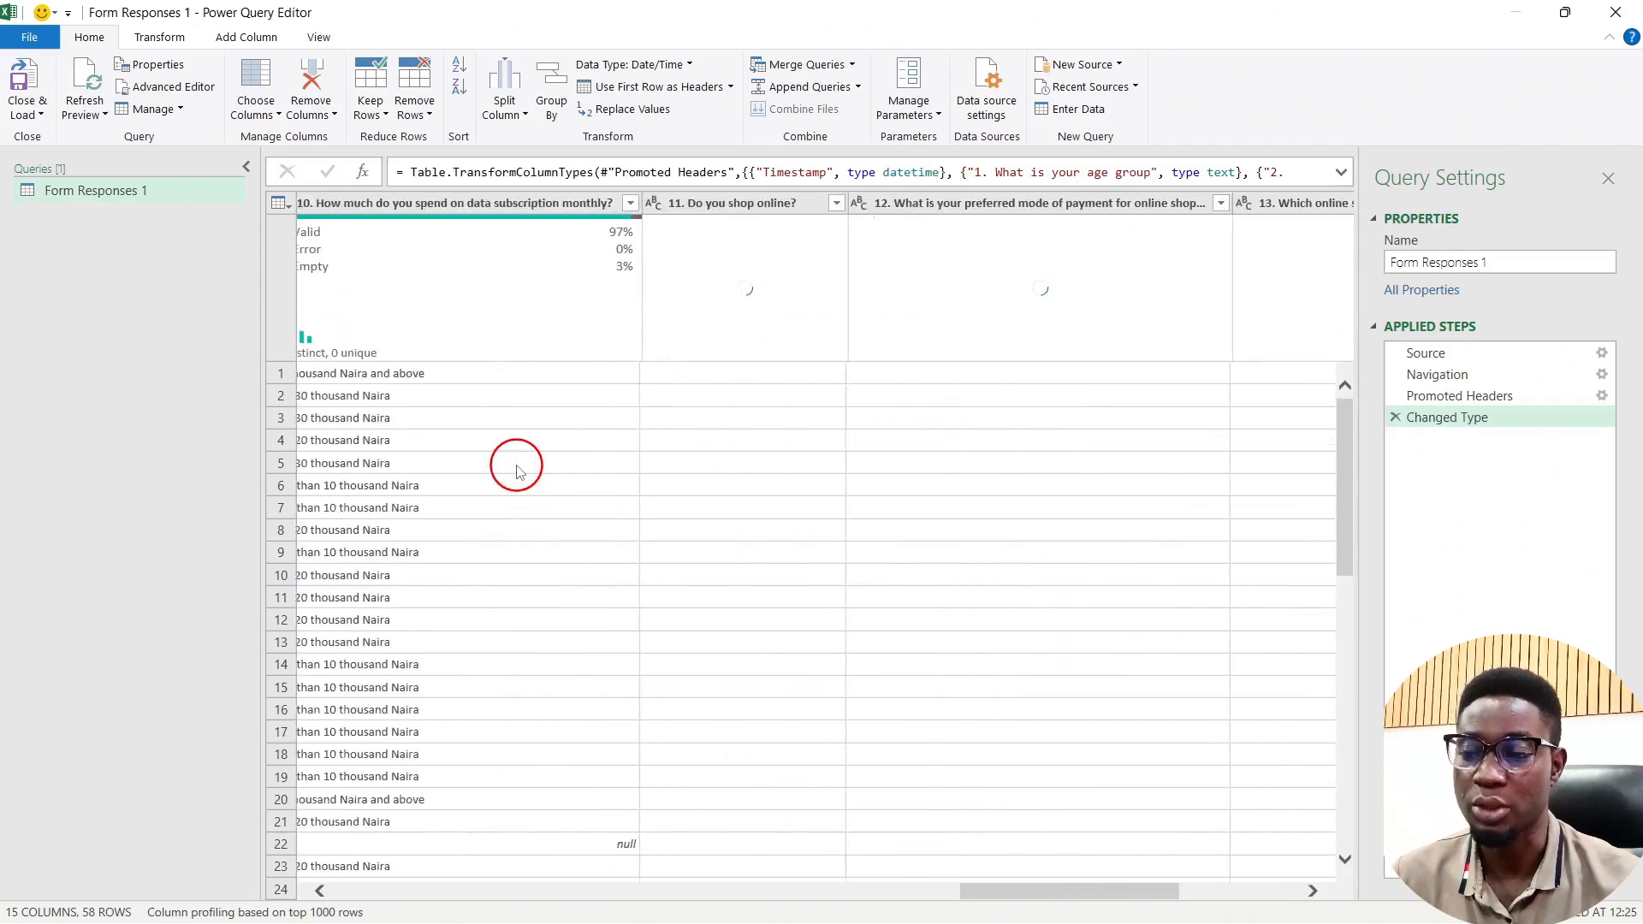
{"action": "scroll", "coordinate": [516, 470], "scroll_direction": "right", "scroll_amount": 3}
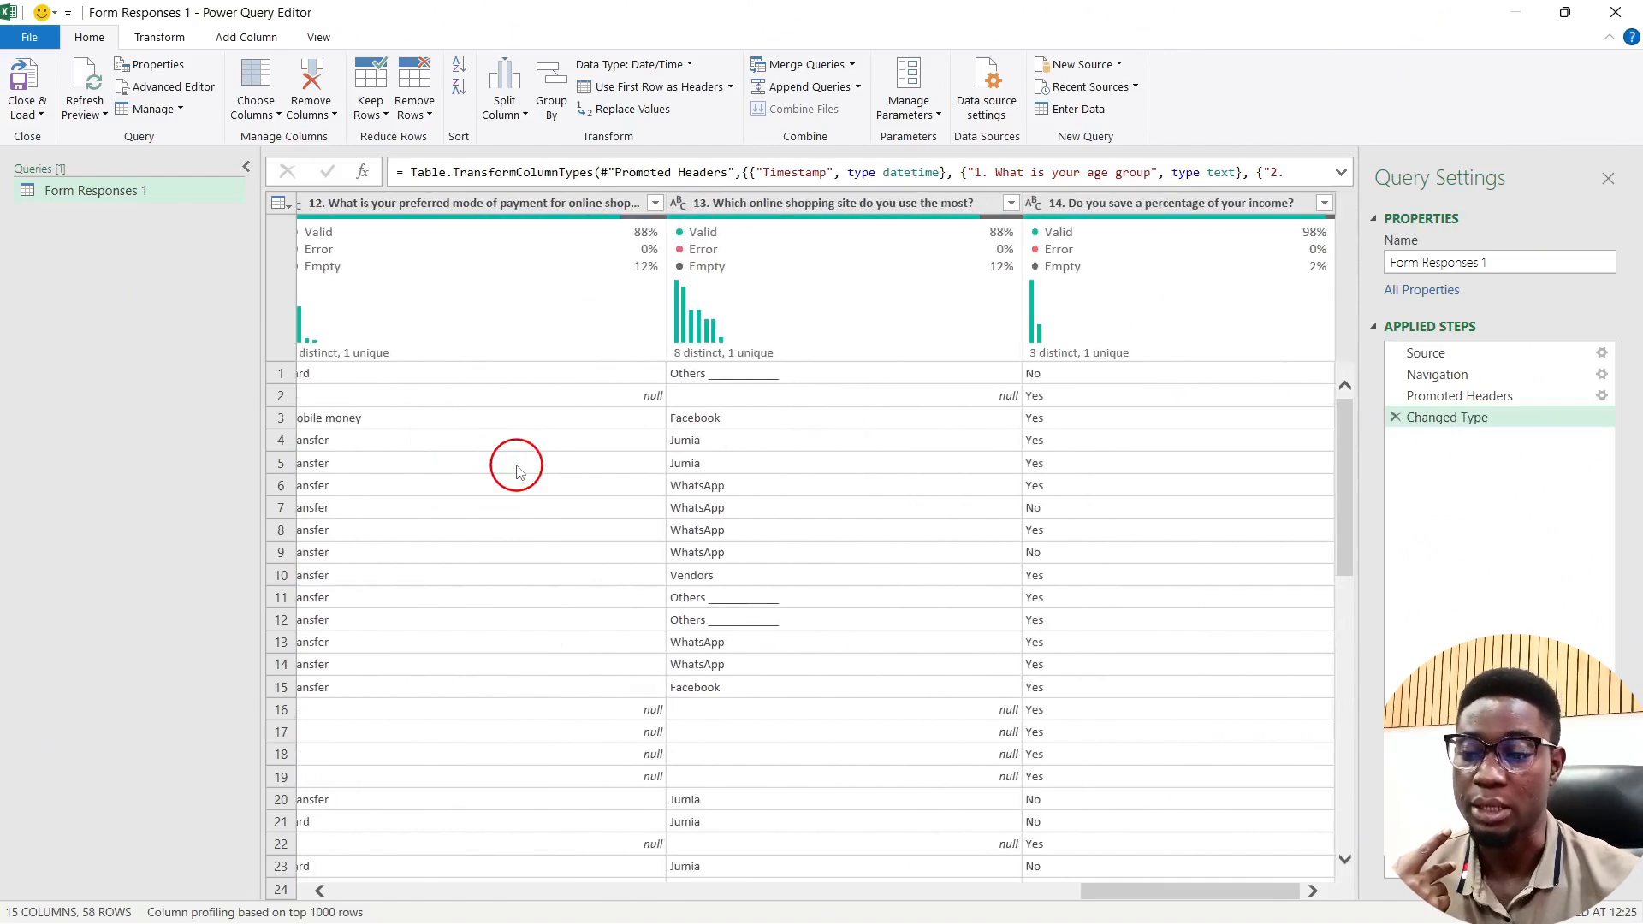
{"action": "scroll", "coordinate": [517, 469], "scroll_direction": "left", "scroll_amount": 15}
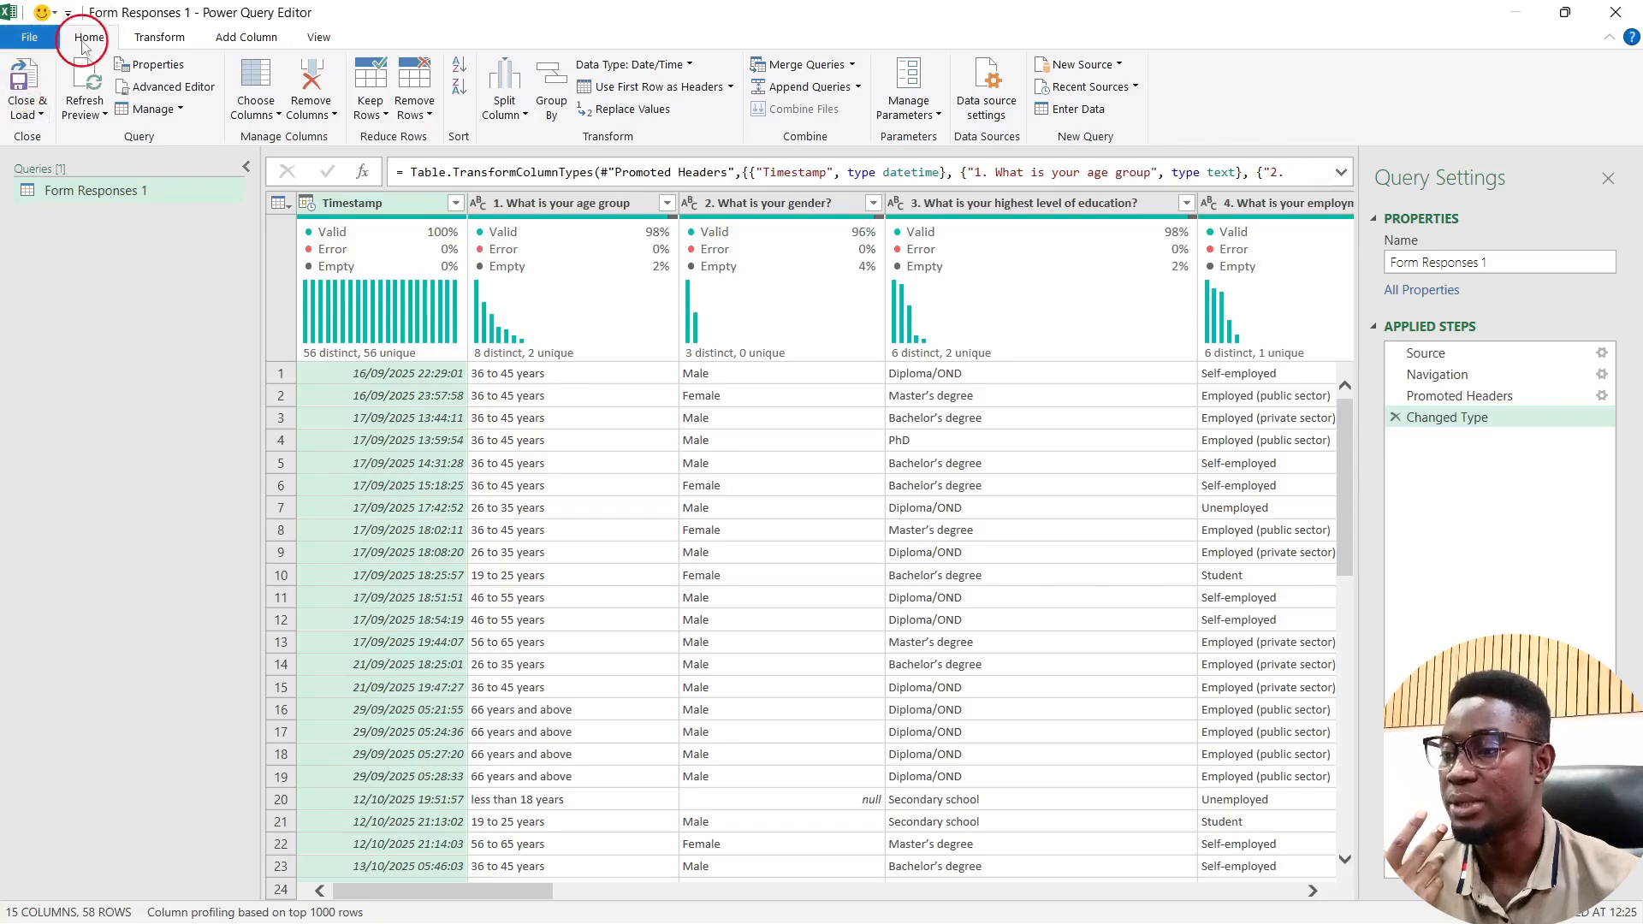
{"action": "left_click", "coordinate": [27, 98]}
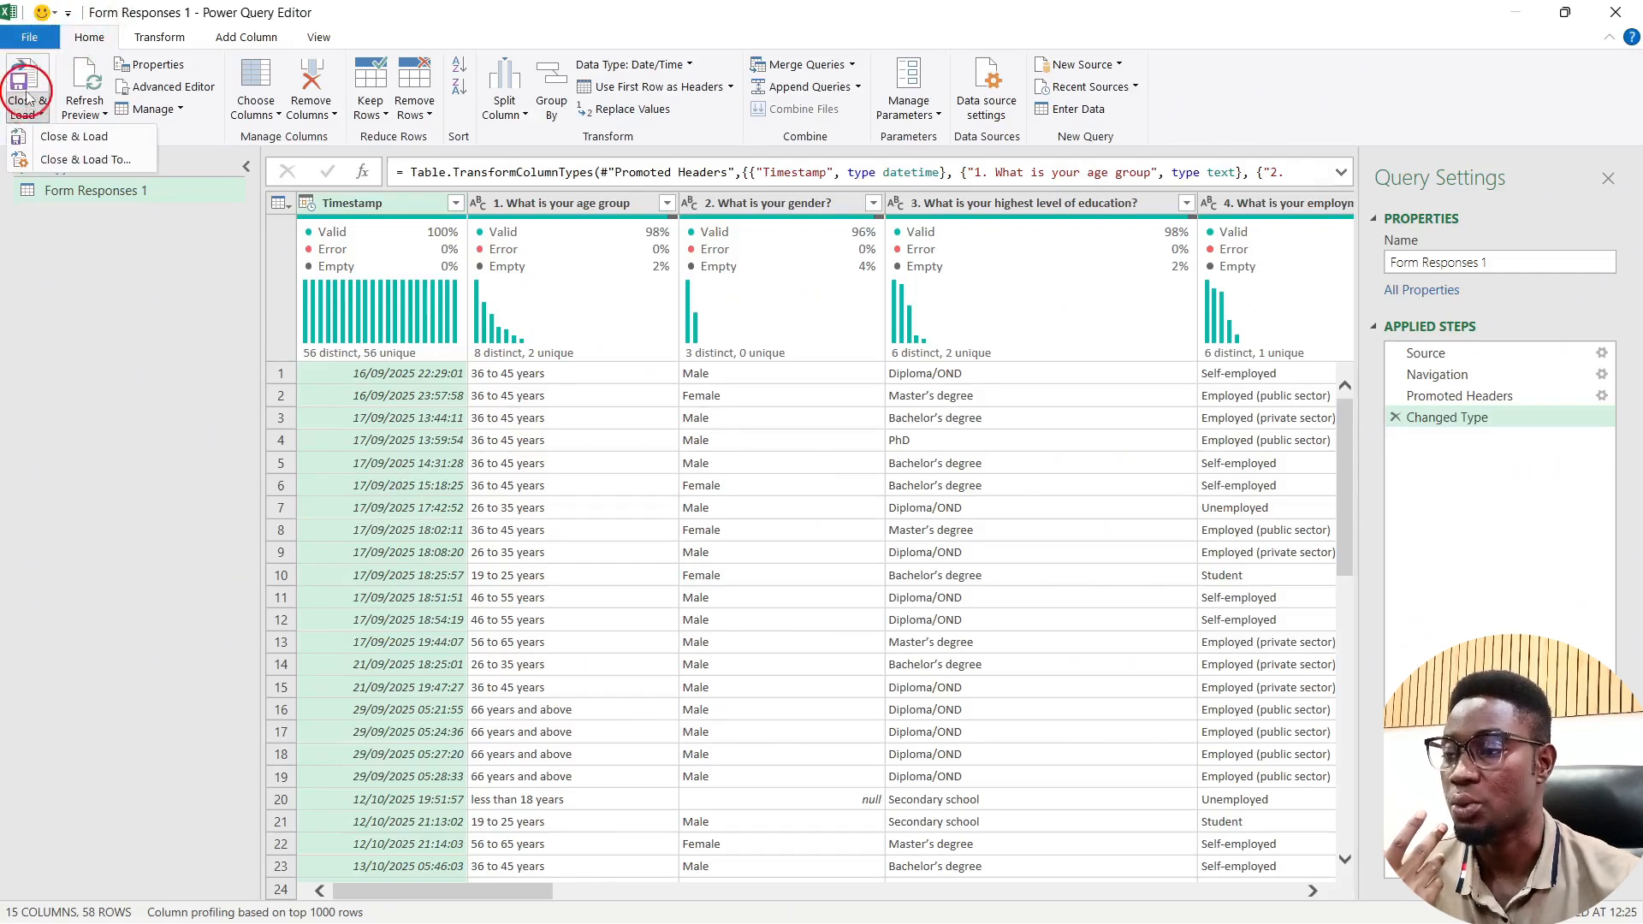
{"action": "left_click", "coordinate": [26, 83]}
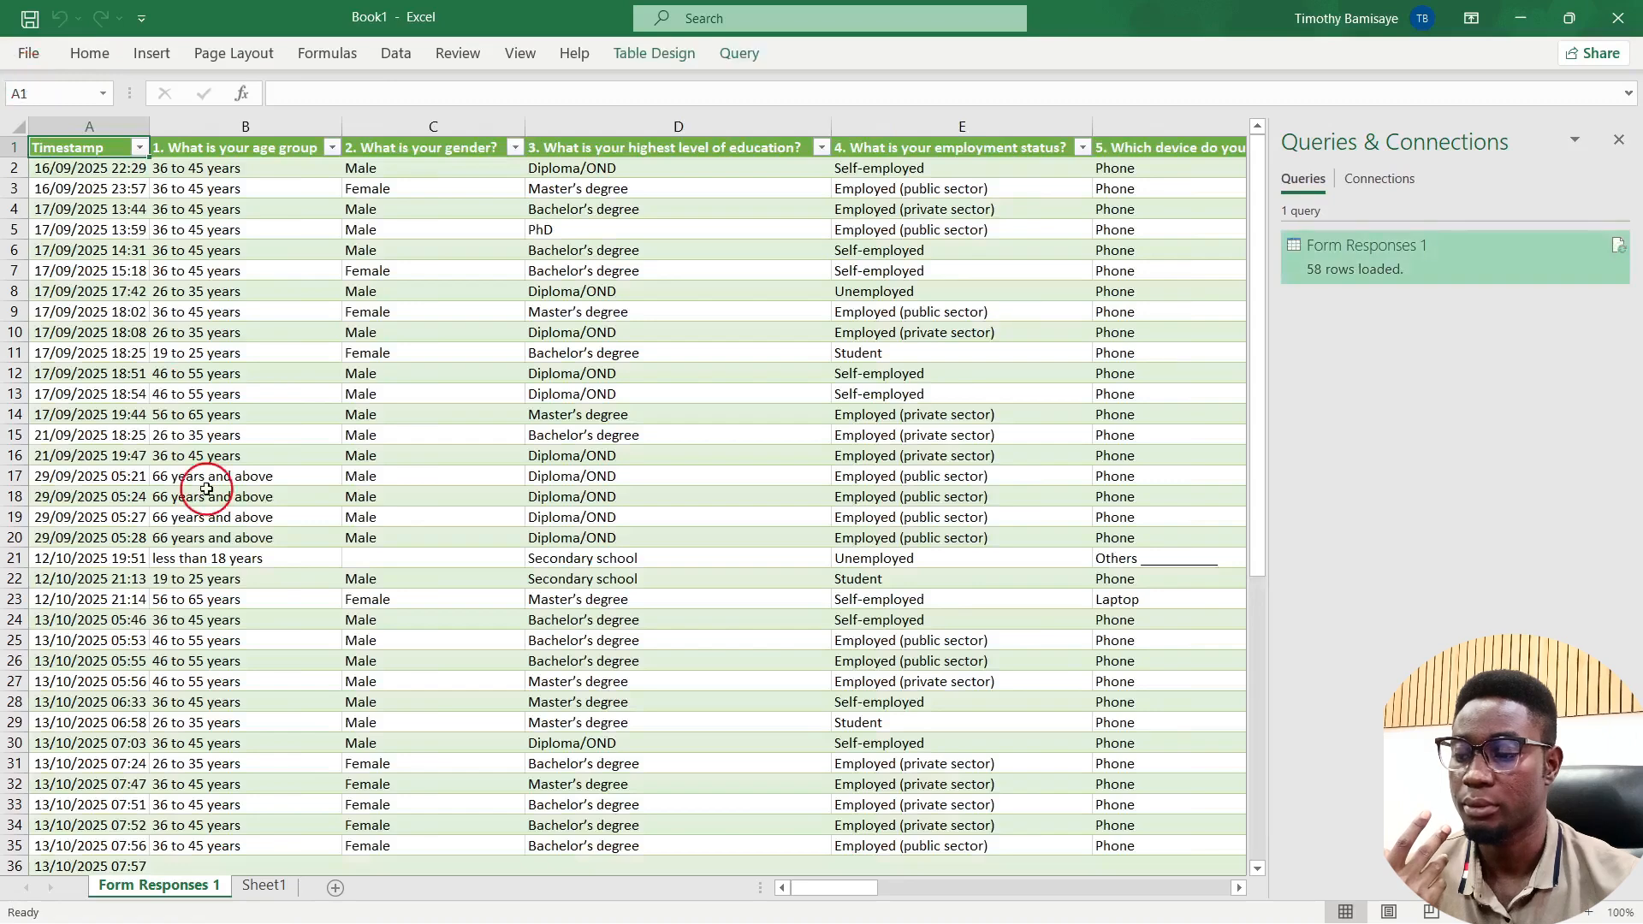
Step: Select a Form Responses 1 table cell and choose Table Design > Summarize with PivotTable
{"action": "left_click", "coordinate": [266, 887]}
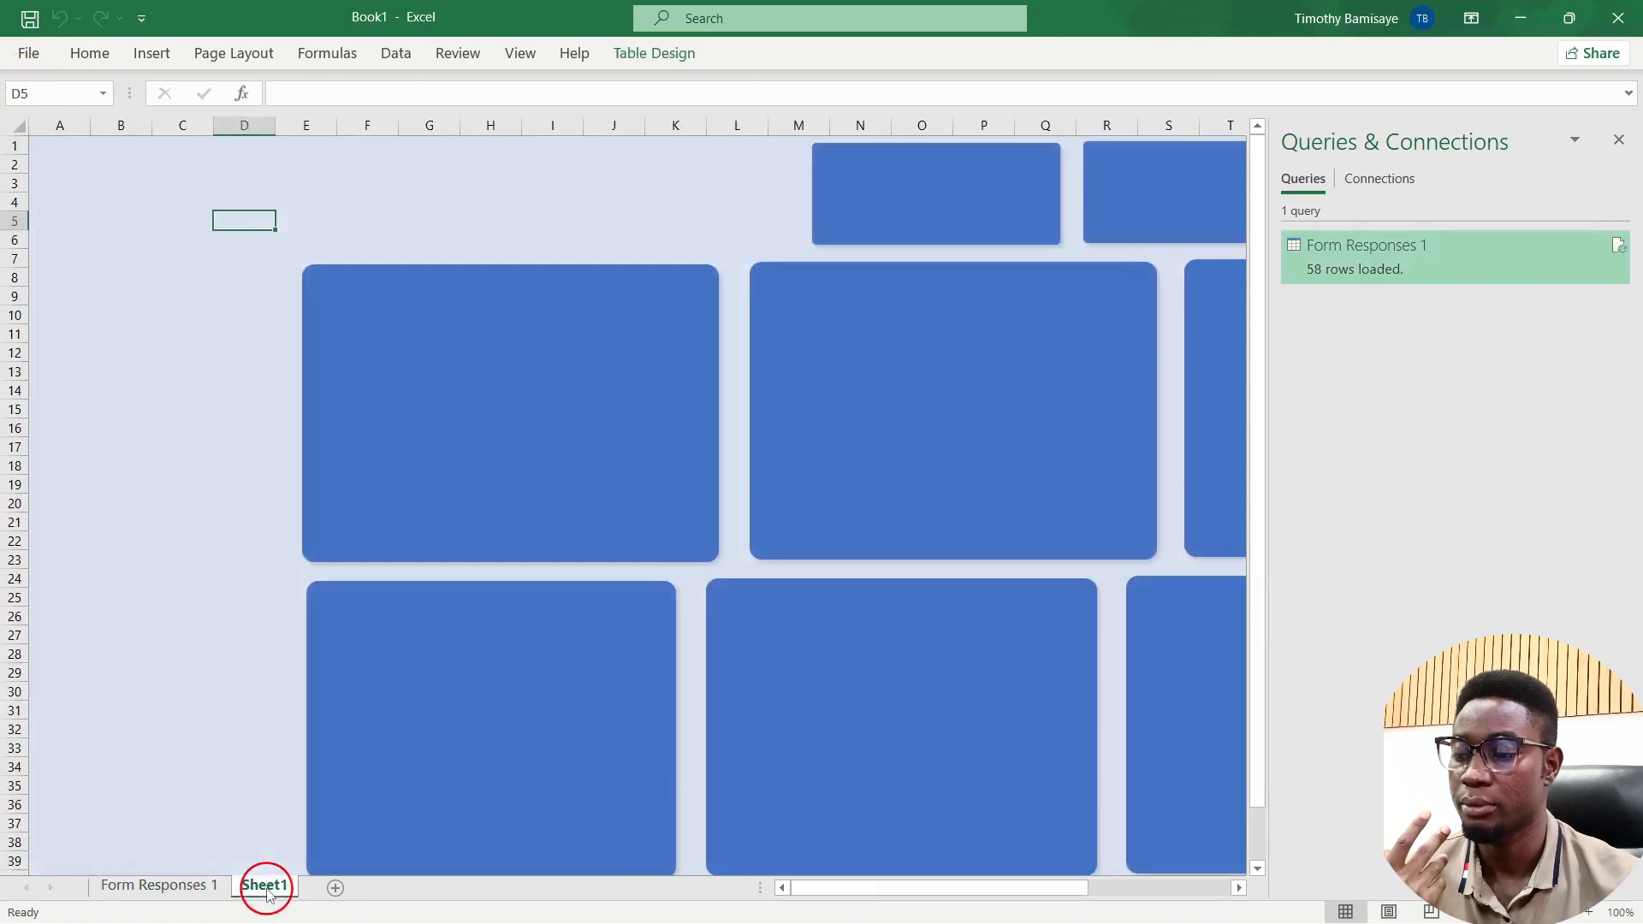
{"action": "left_click", "coordinate": [186, 886]}
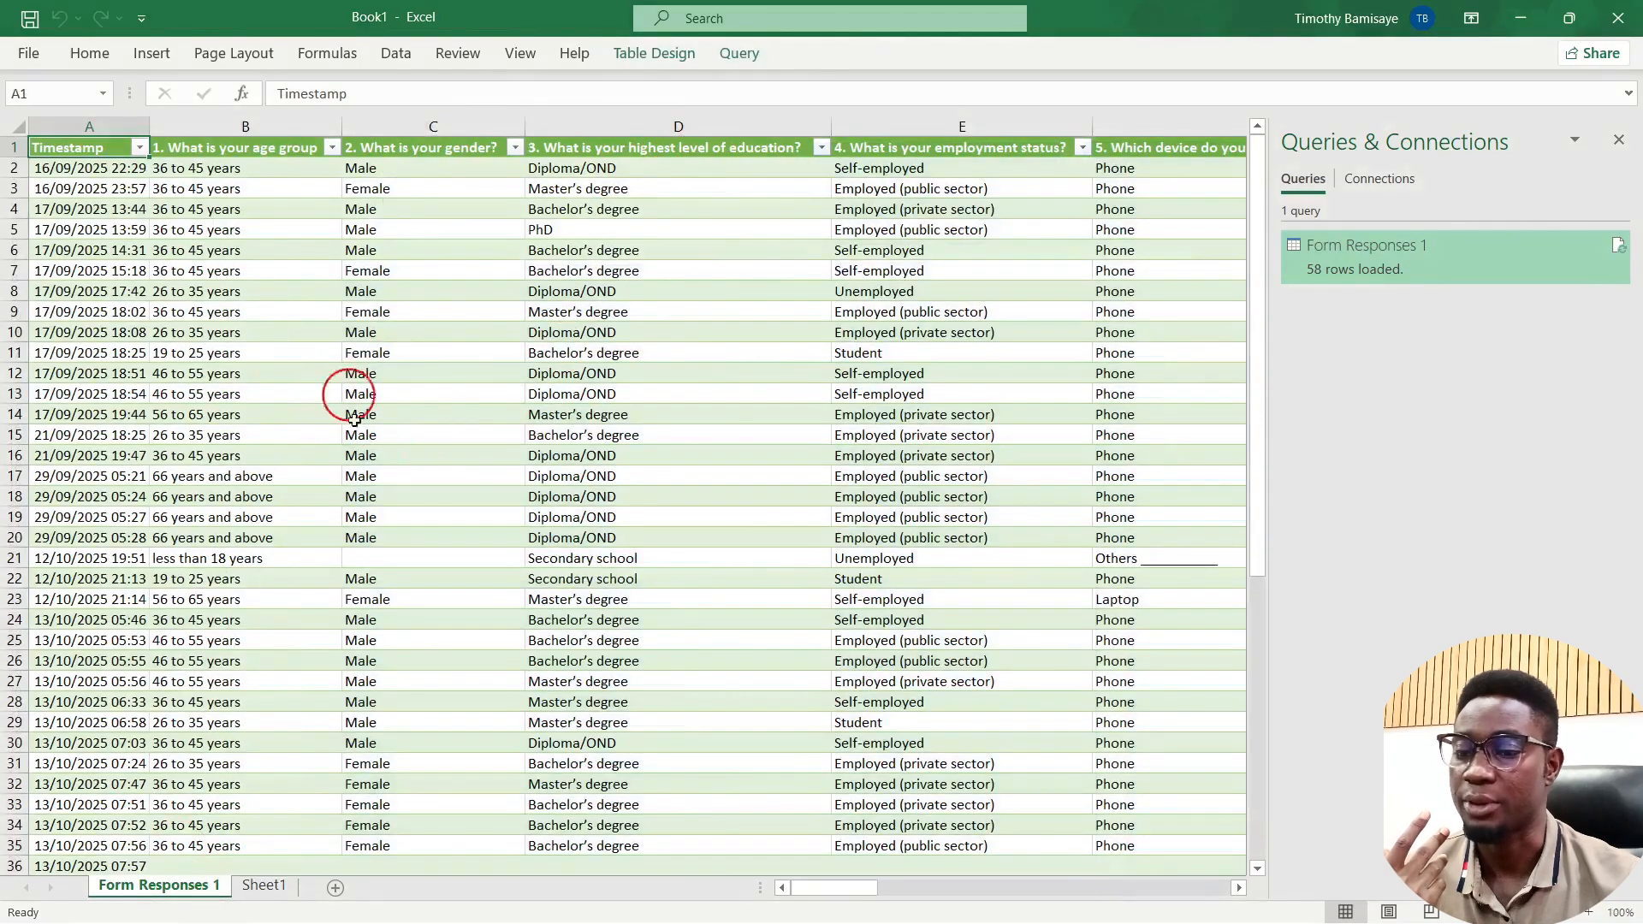
{"action": "scroll", "coordinate": [882, 330], "scroll_direction": "left", "scroll_amount": 2}
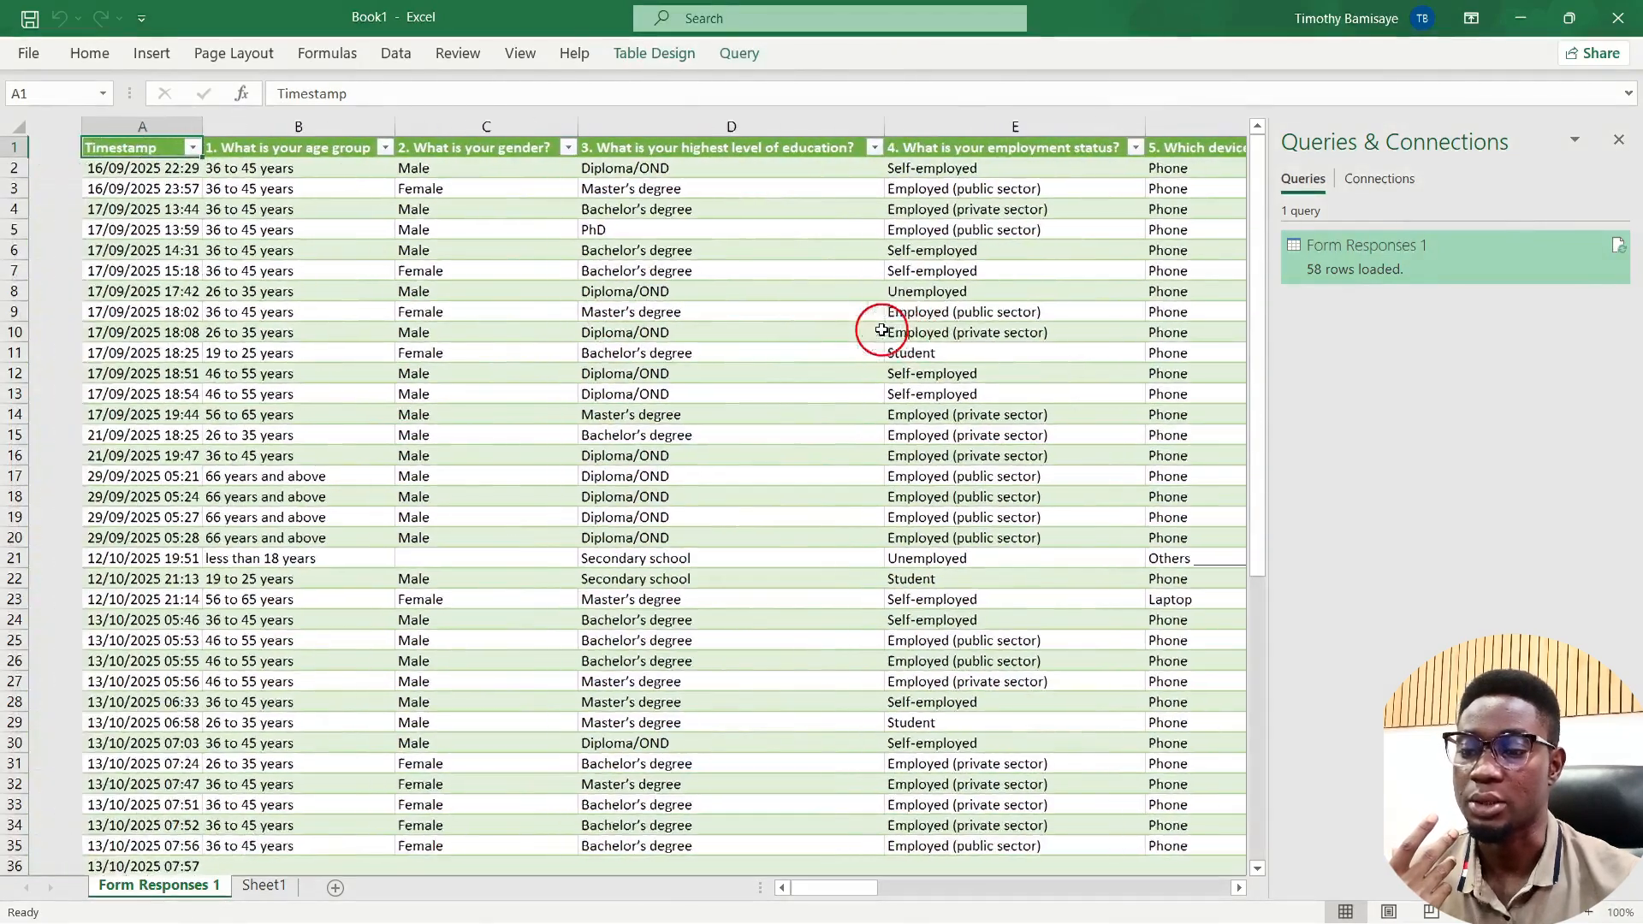
{"action": "scroll", "coordinate": [882, 330], "scroll_direction": "right", "scroll_amount": 10}
{"action": "scroll", "coordinate": [882, 330], "scroll_direction": "right", "scroll_amount": 8}
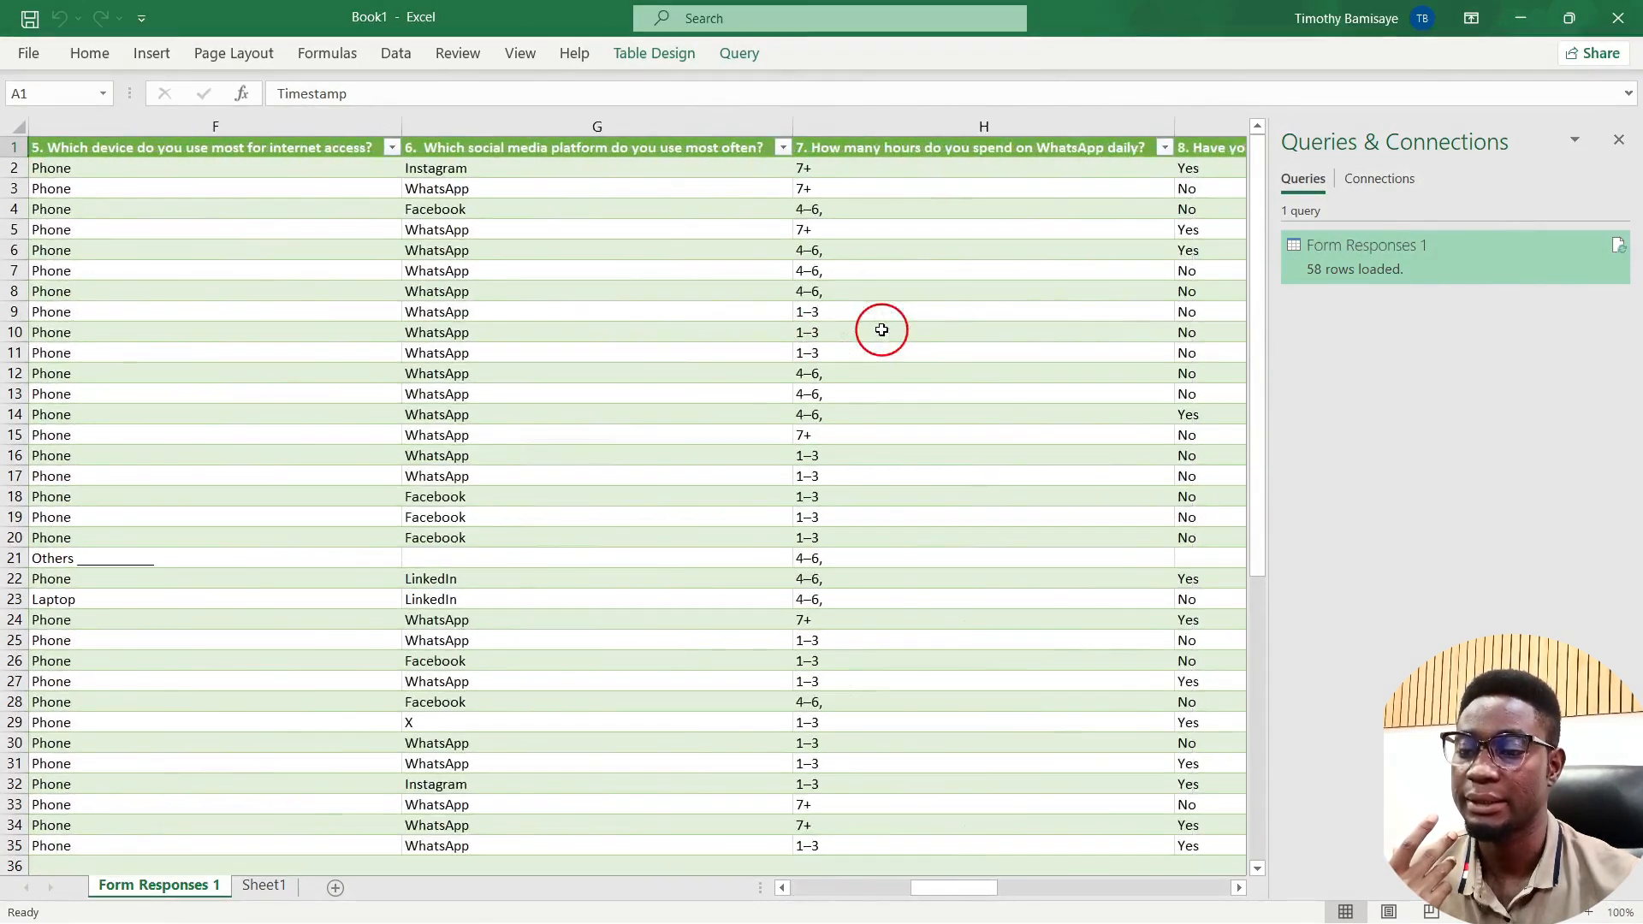
{"action": "scroll", "coordinate": [882, 329], "scroll_direction": "left", "scroll_amount": 9}
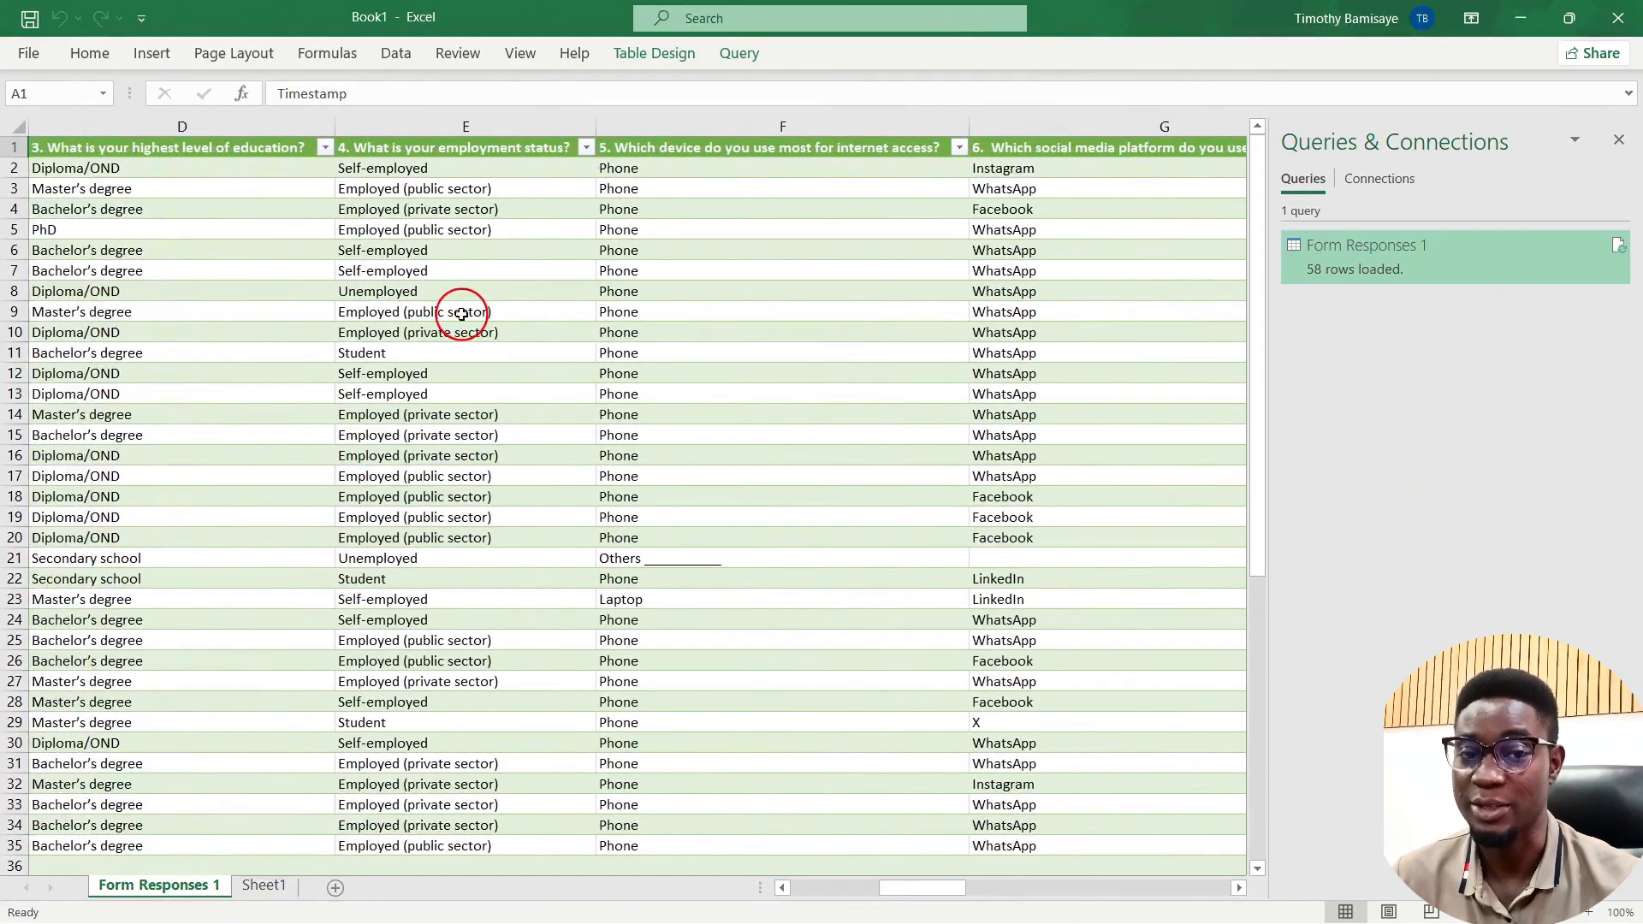
{"action": "right_click", "coordinate": [462, 314]}
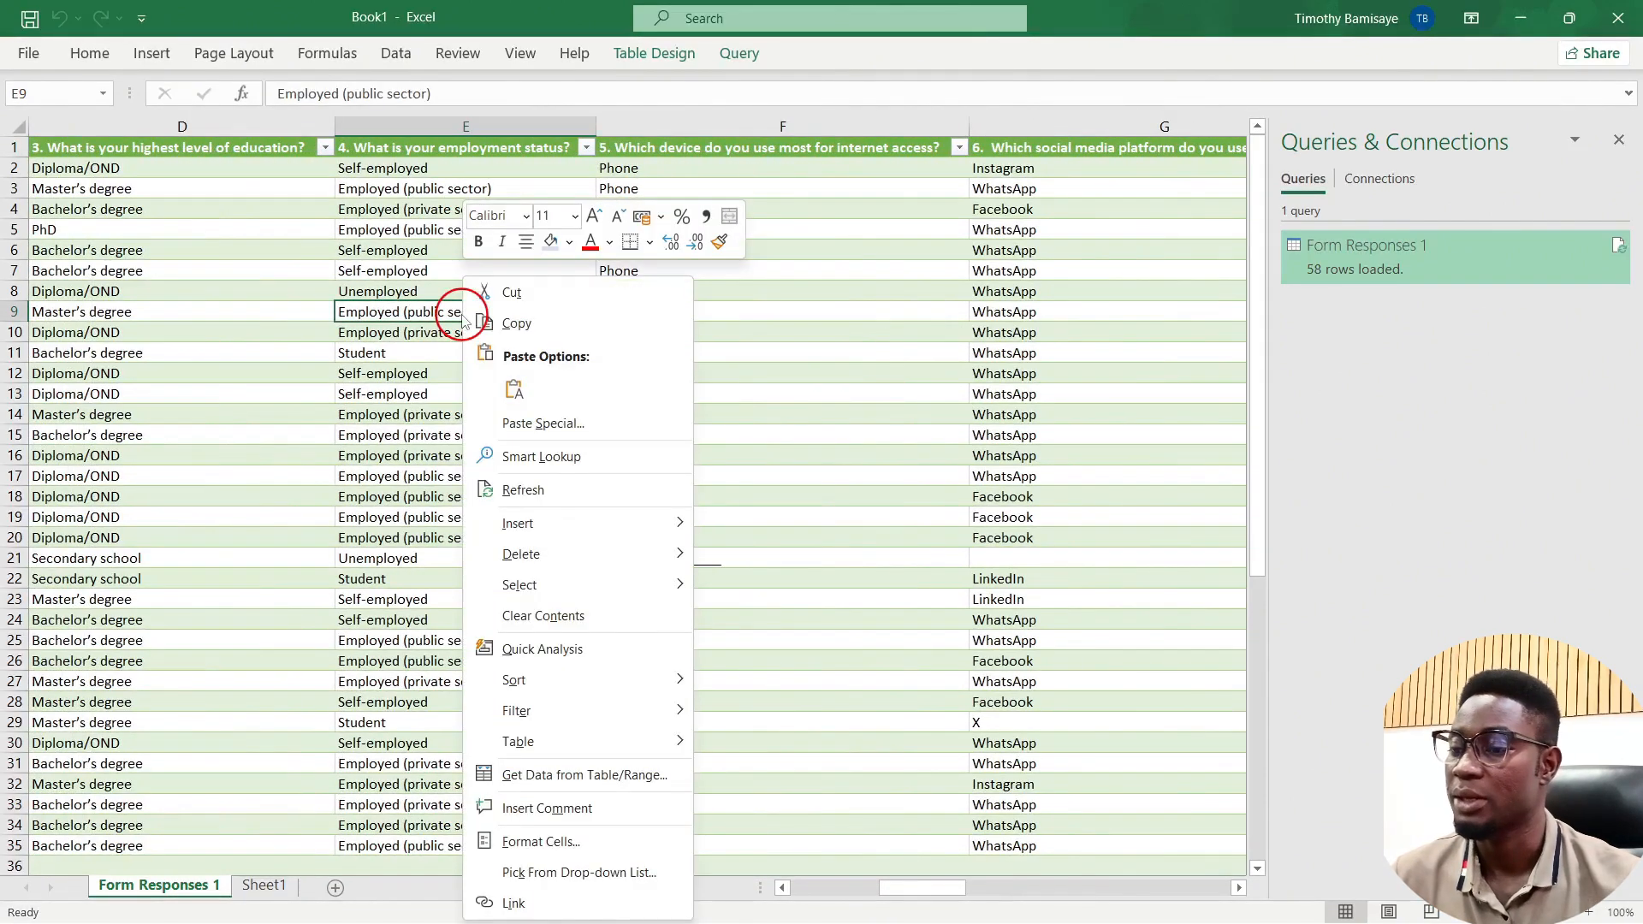
{"action": "left_click", "coordinate": [417, 295]}
{"action": "left_click", "coordinate": [433, 249]}
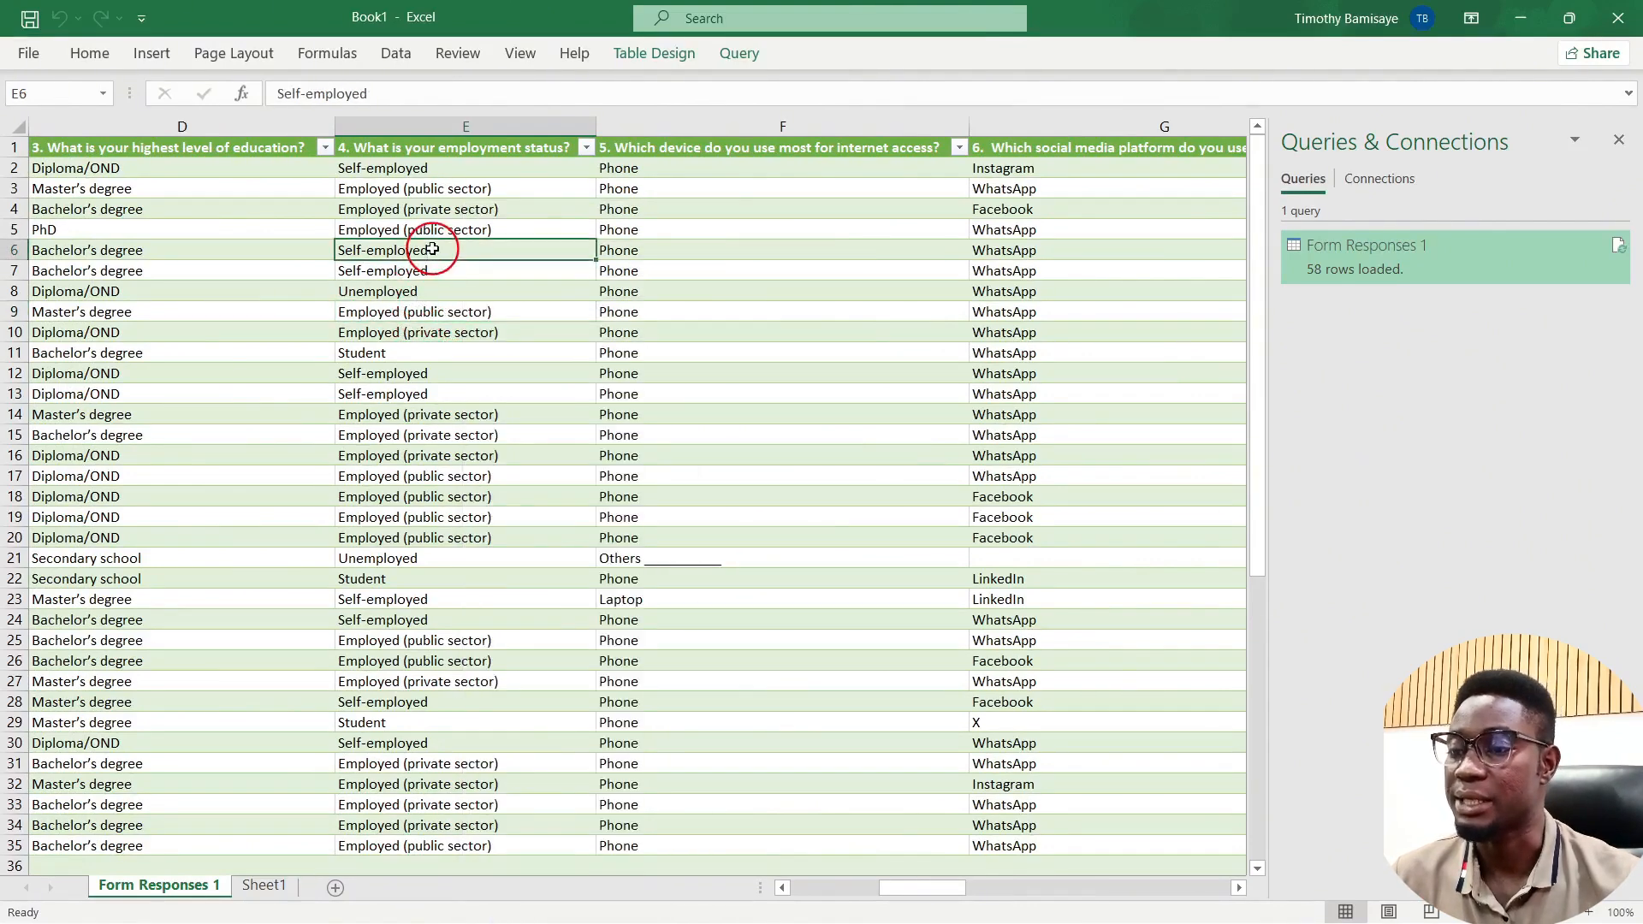
{"action": "left_click", "coordinate": [645, 67]}
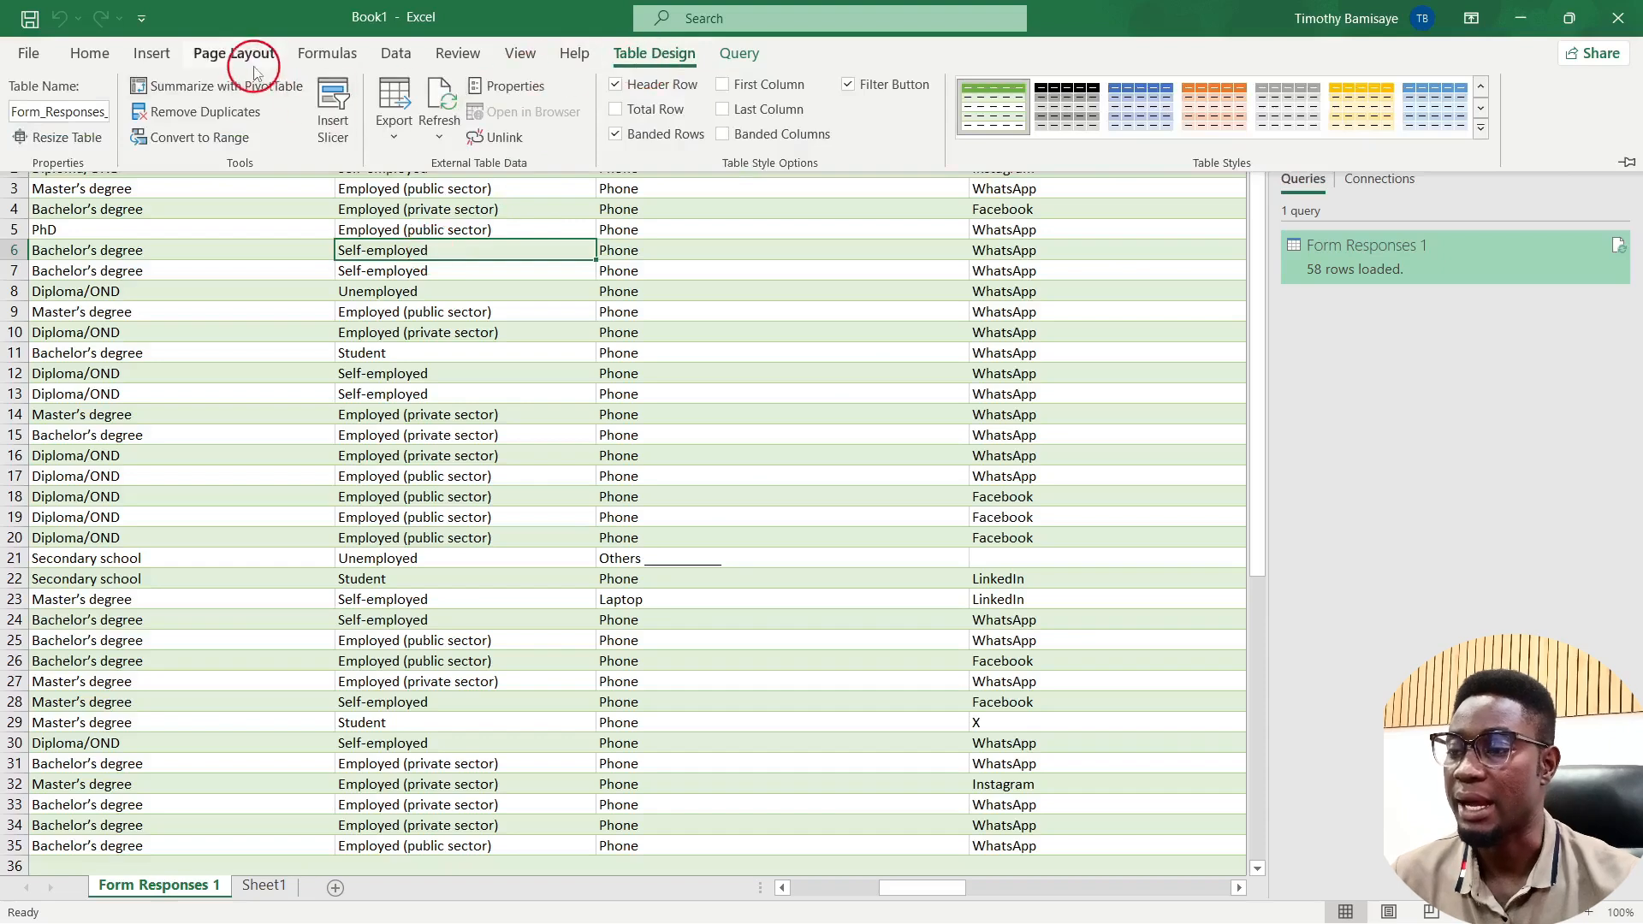
{"action": "left_click", "coordinate": [255, 90]}
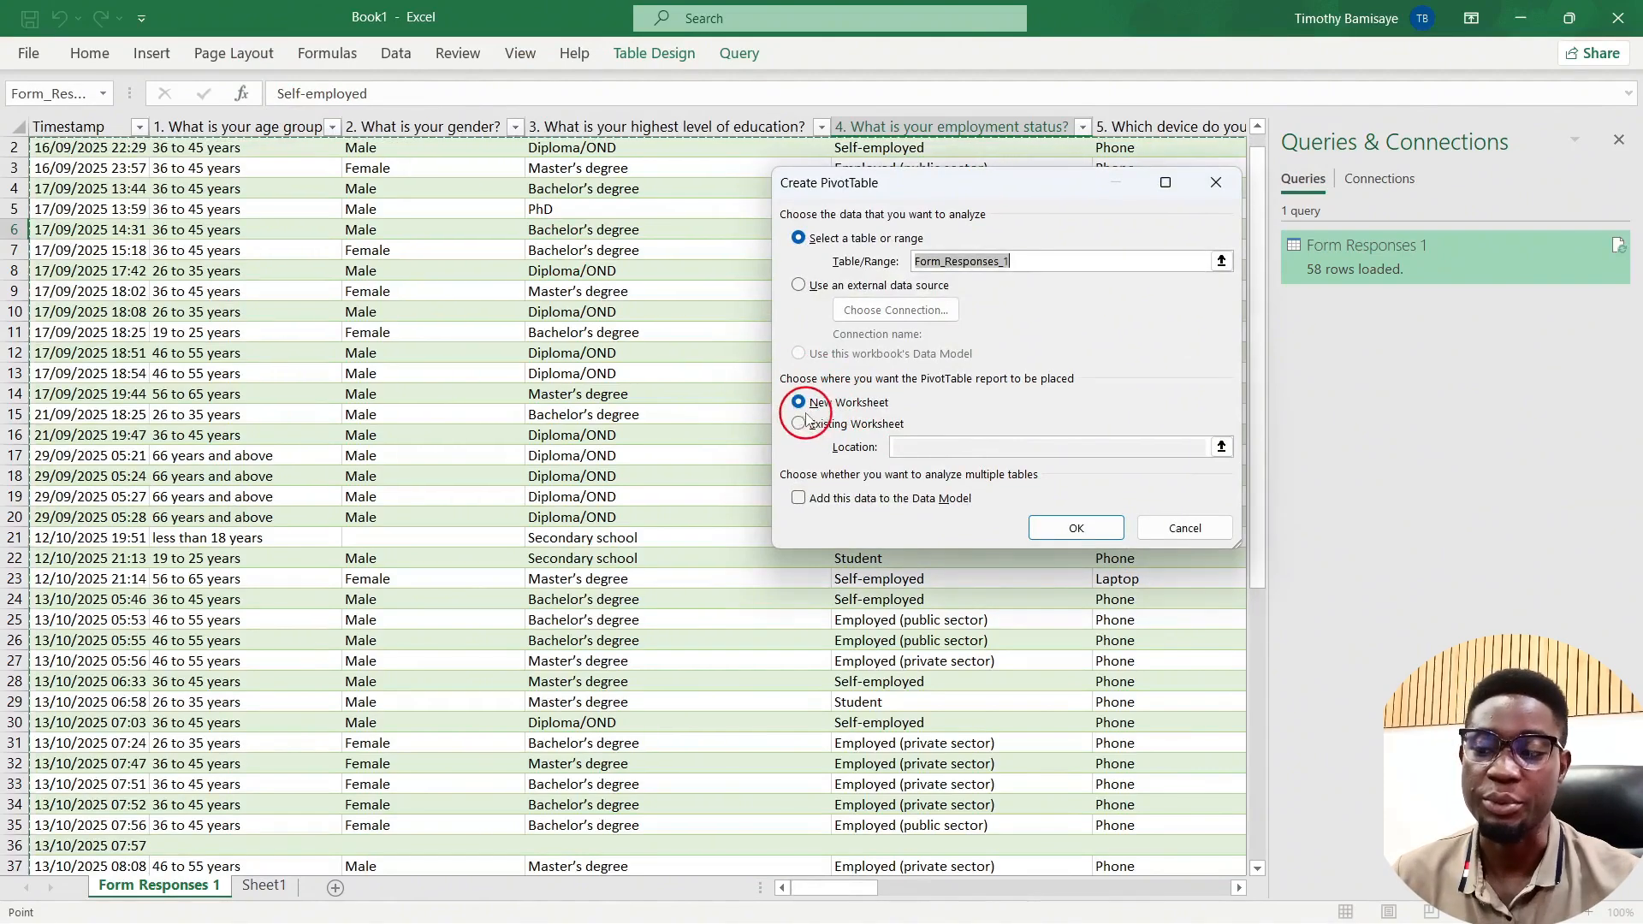
Step: Create PivotTable1 on a new worksheet and select it to show the survey field list
{"action": "left_click", "coordinate": [1083, 528]}
{"action": "left_click", "coordinate": [75, 164]}
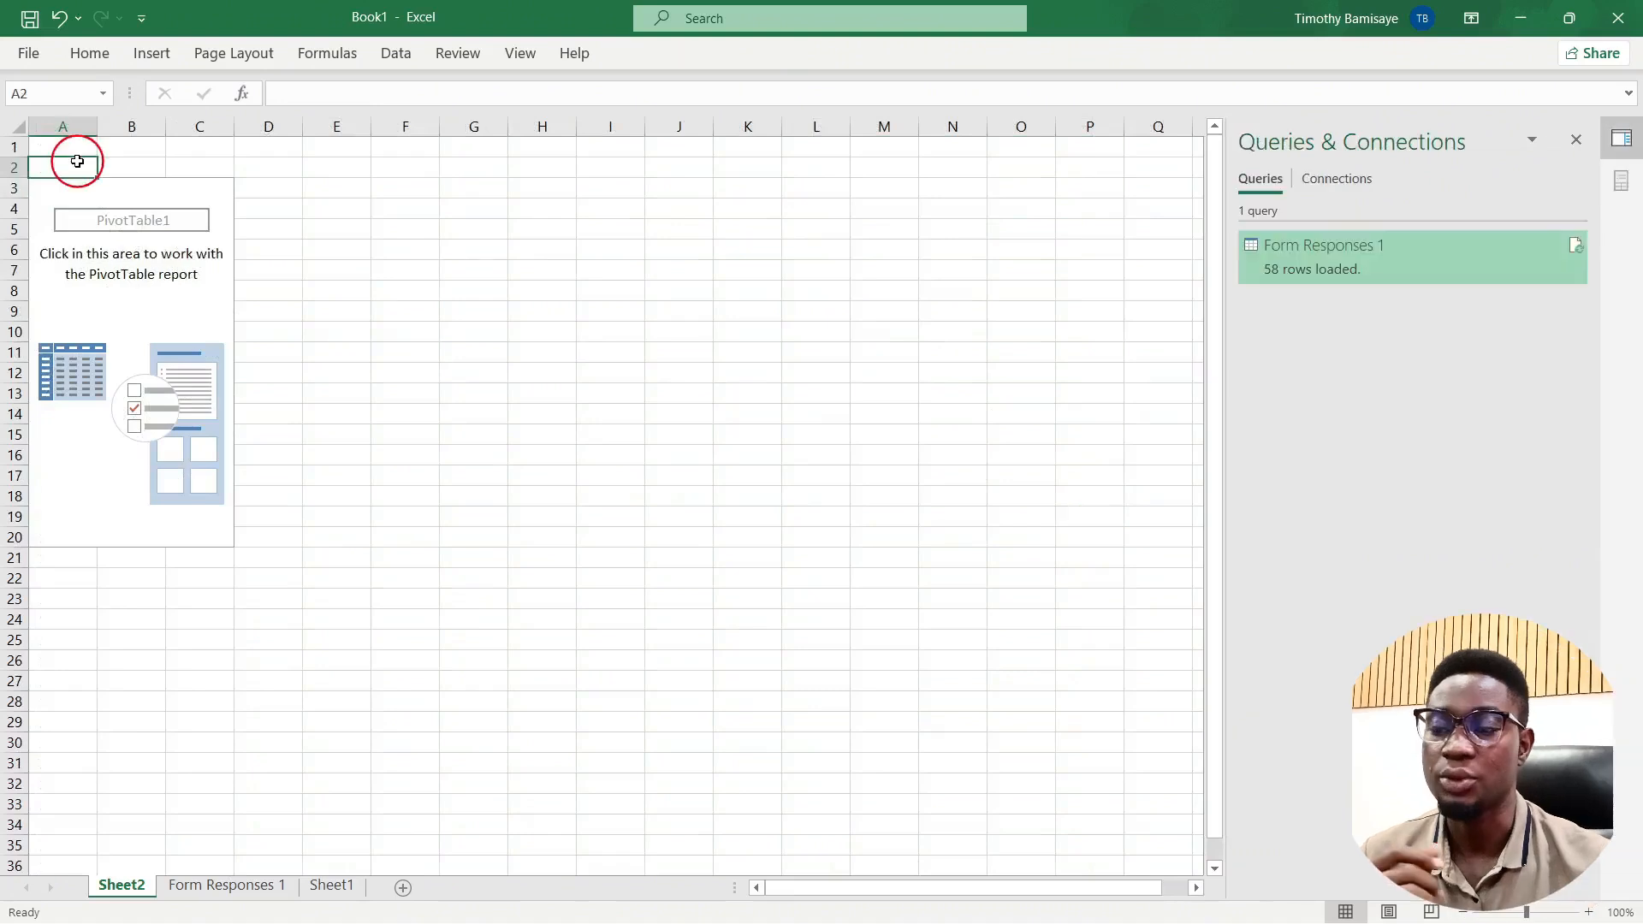
{"action": "left_click", "coordinate": [56, 190]}
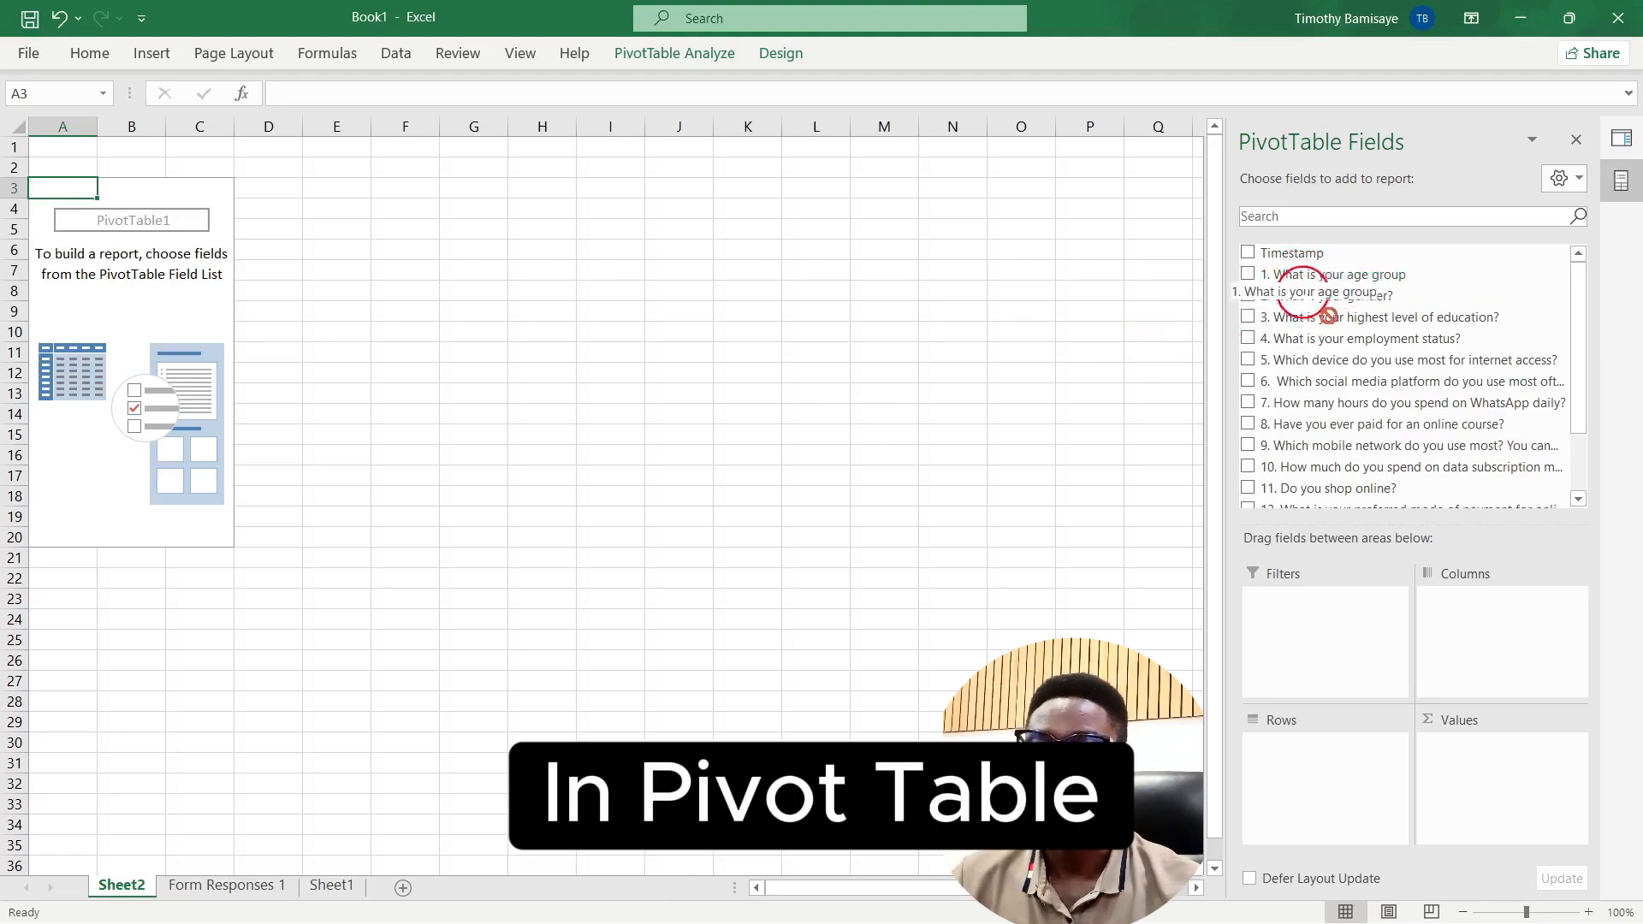
Step: Build PivotTable1 with age group in Rows and a count of Timestamp as the value
{"action": "left_click_drag", "start_coordinate": [1311, 282], "coordinate": [1316, 809]}
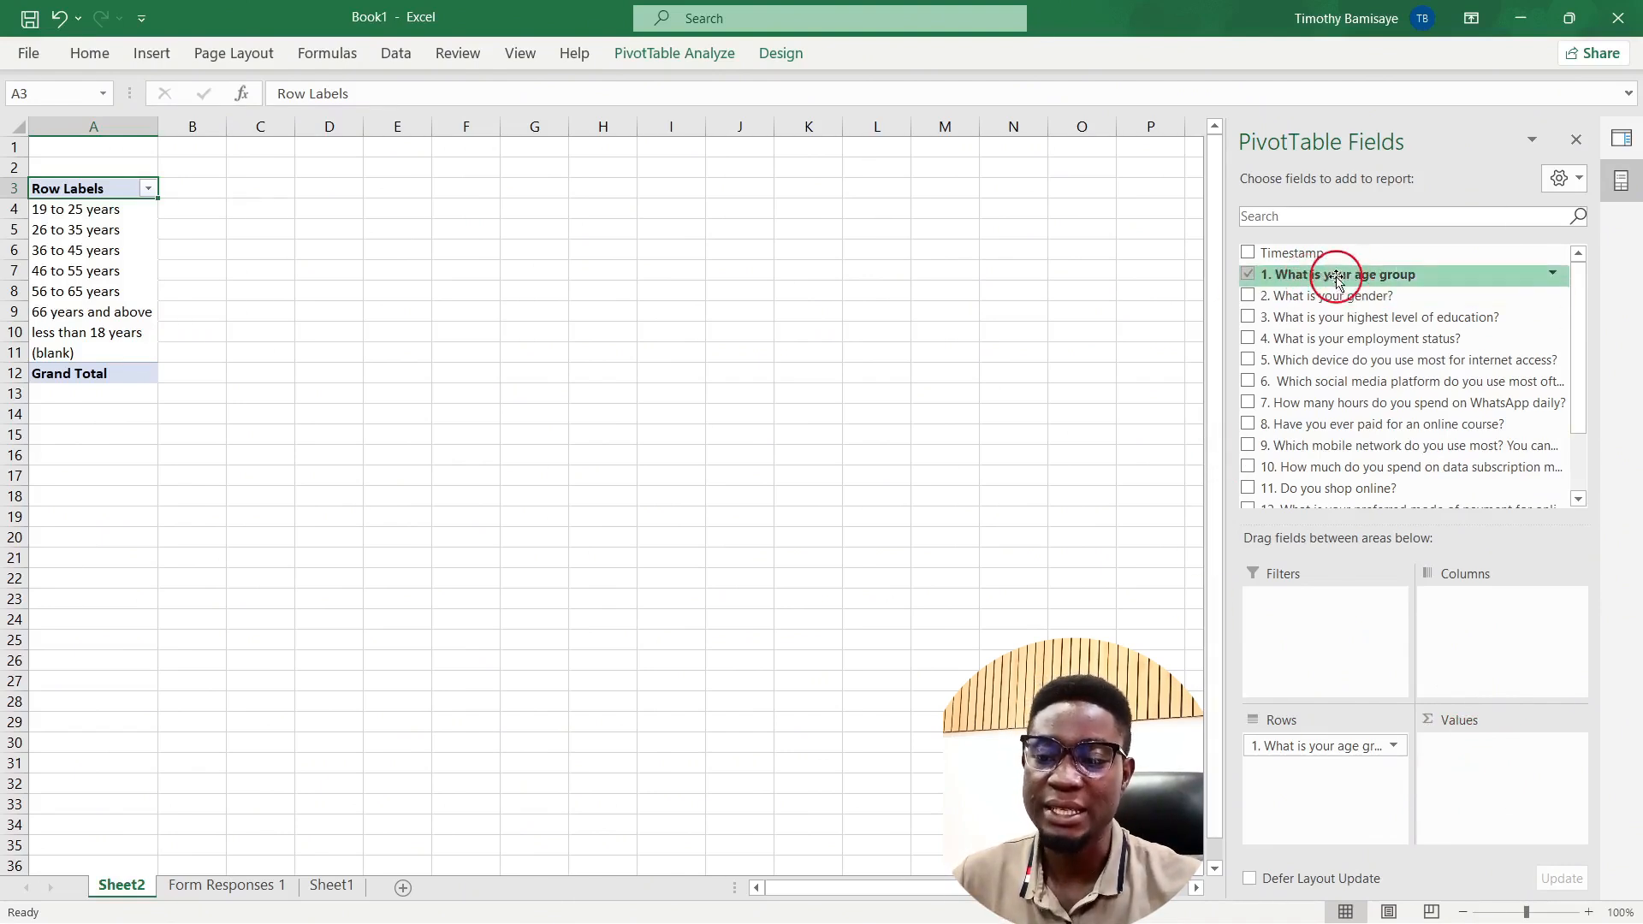
{"action": "left_click_drag", "start_coordinate": [1332, 278], "coordinate": [1499, 768]}
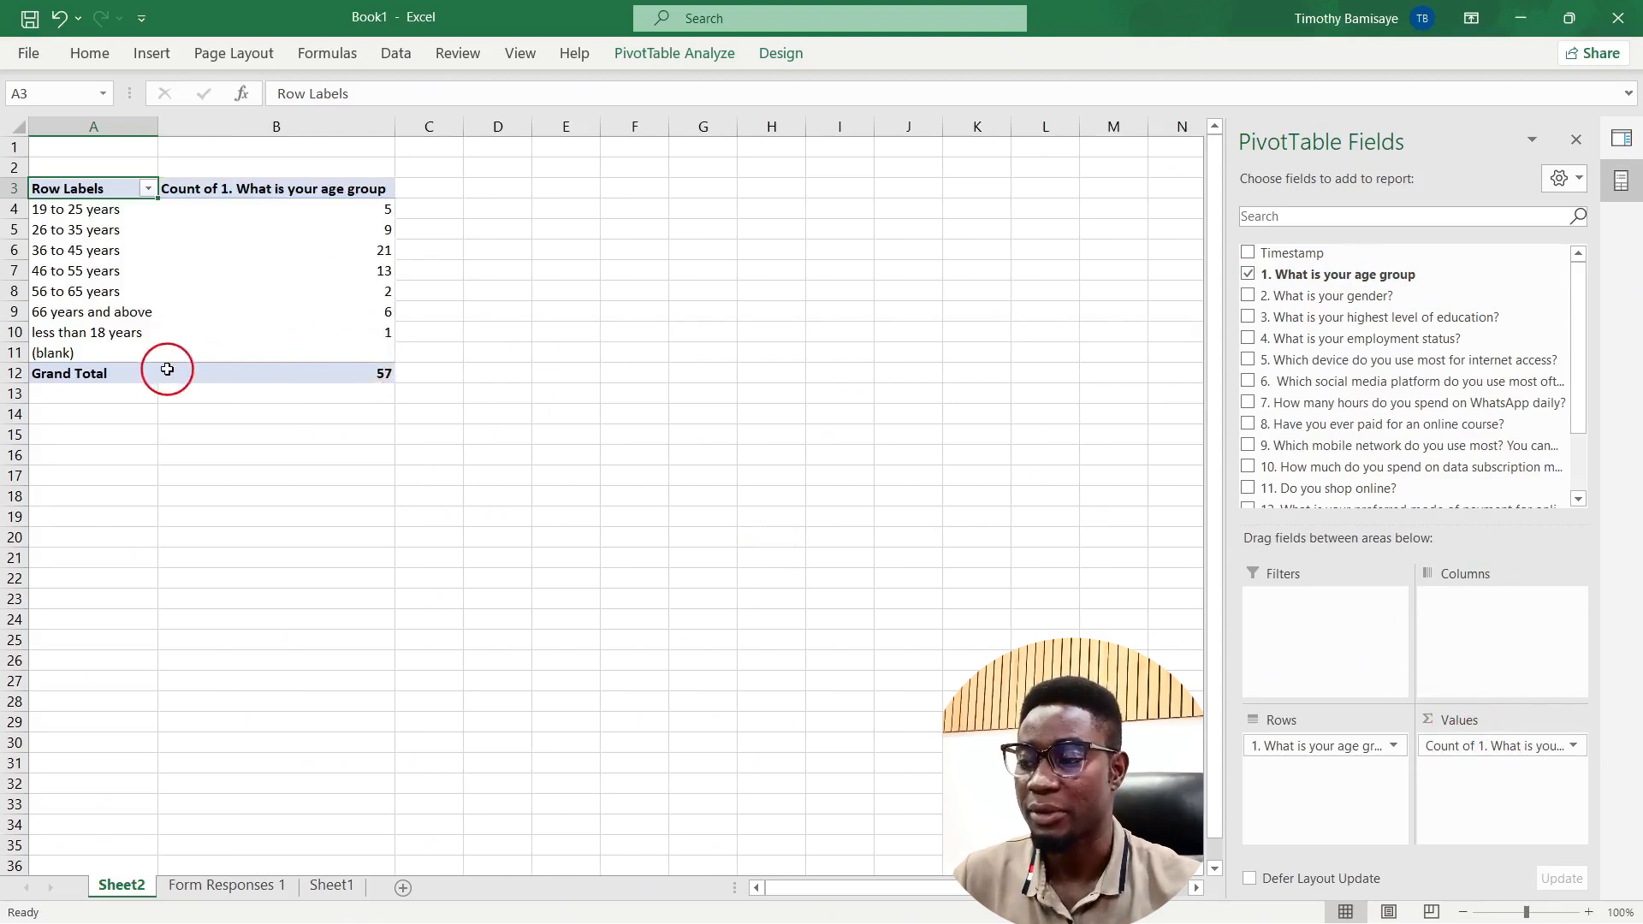
{"action": "left_click", "coordinate": [26, 352]}
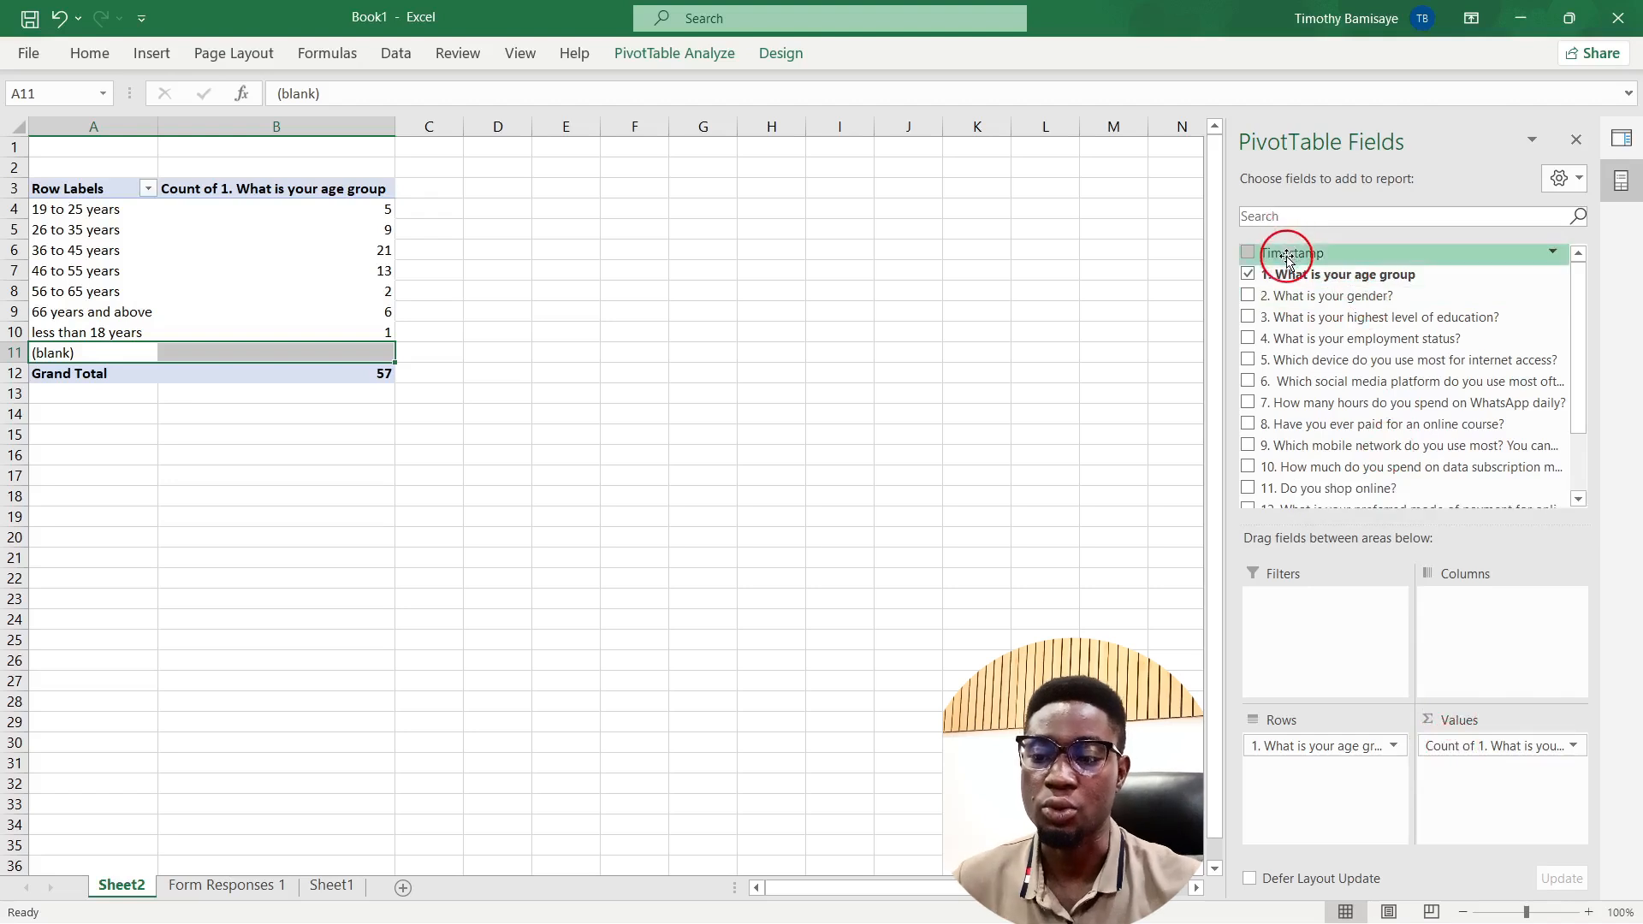
{"action": "left_click_drag", "start_coordinate": [1288, 260], "coordinate": [1486, 770]}
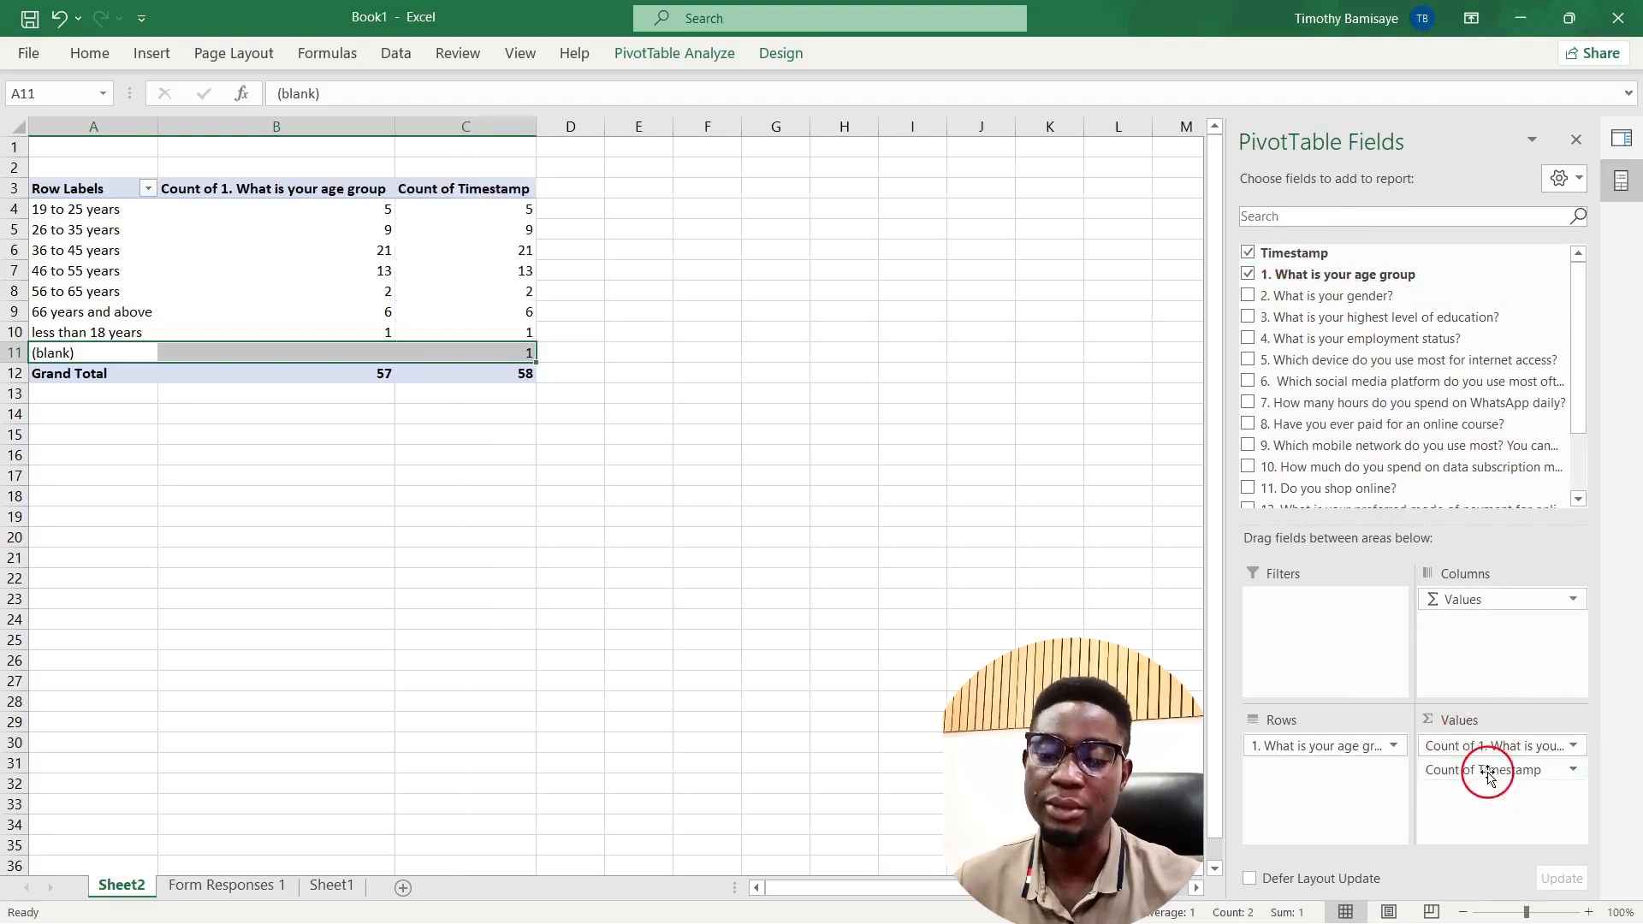
{"action": "left_click", "coordinate": [1497, 747]}
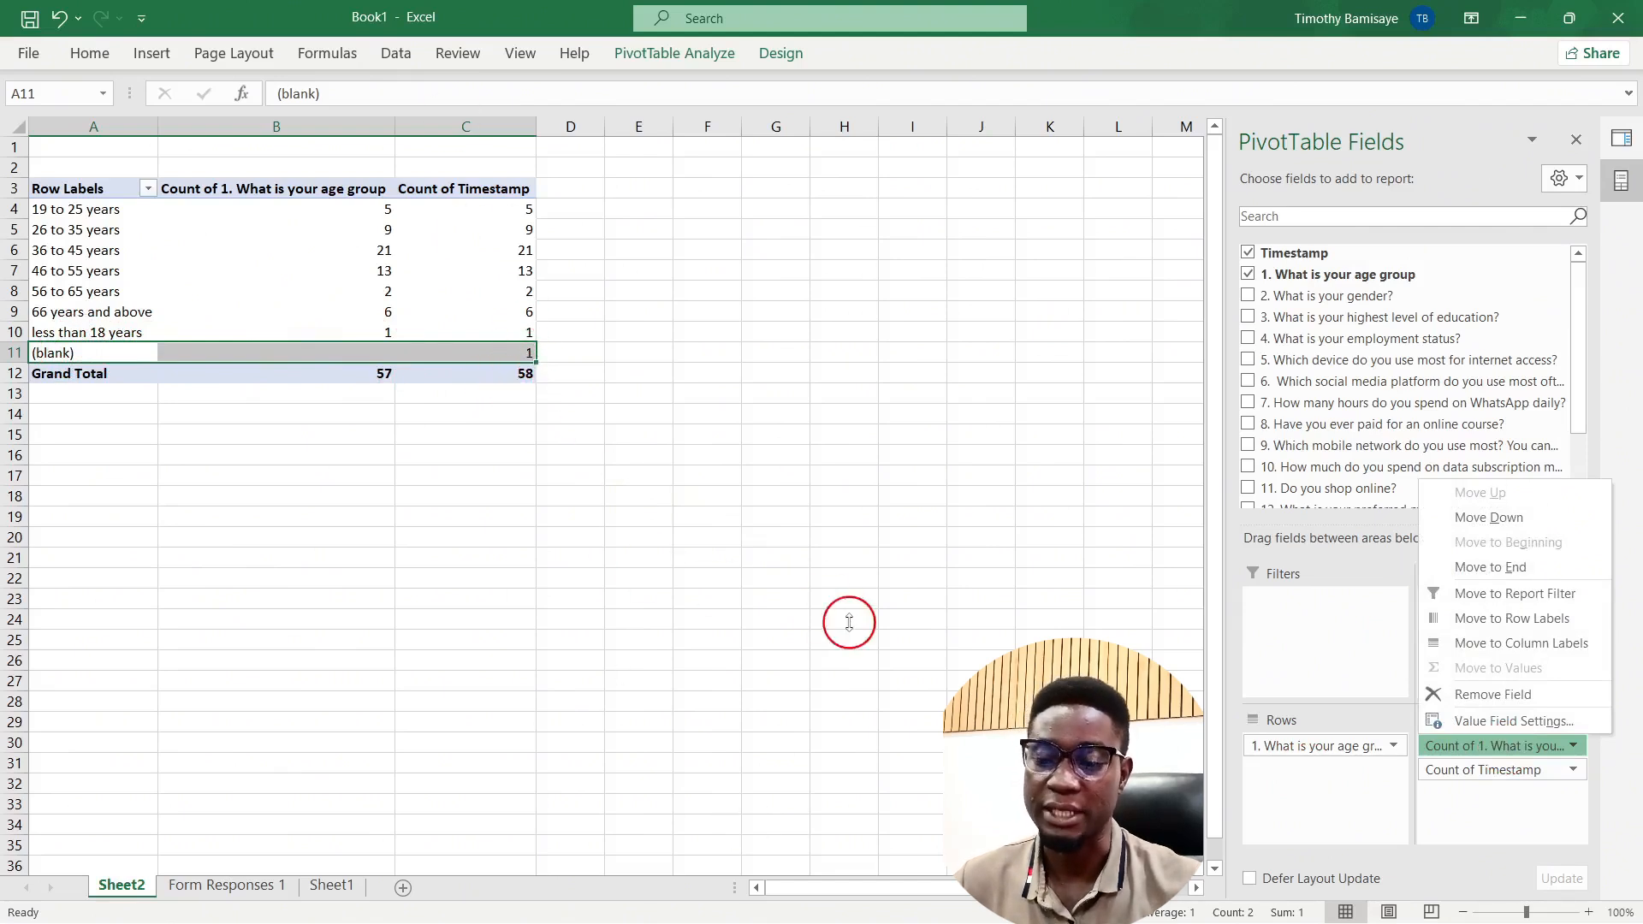
{"action": "left_click_drag", "start_coordinate": [1512, 756], "coordinate": [1130, 647]}
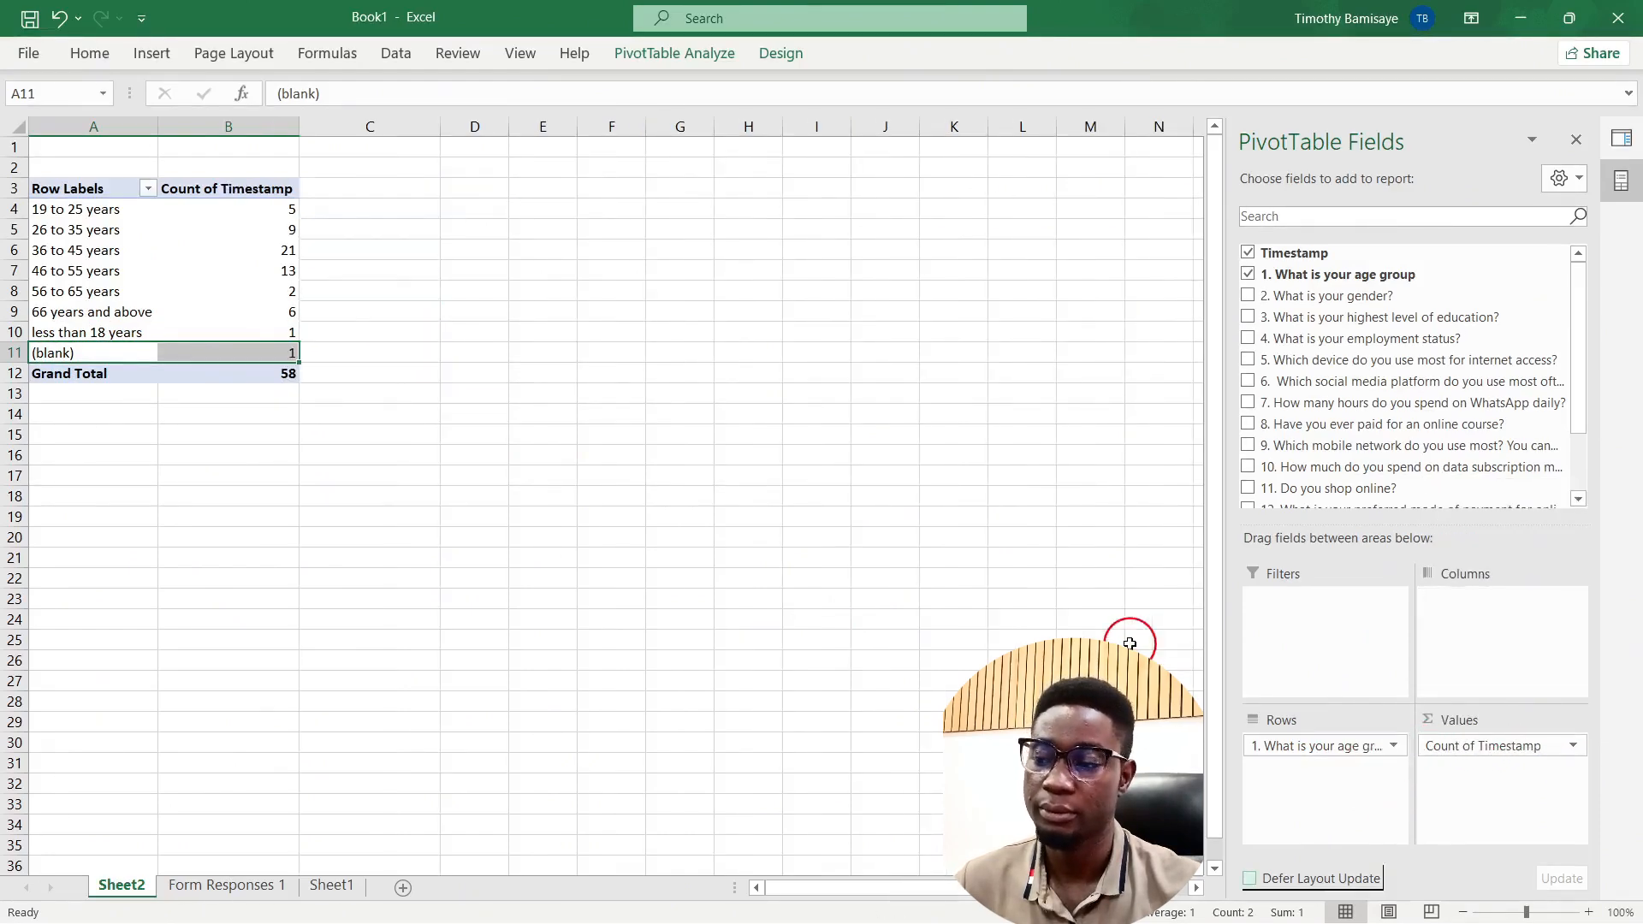
Step: Rename the B3 value header from Count of Timestamp to 'No of respondents'
{"action": "left_click", "coordinate": [243, 289]}
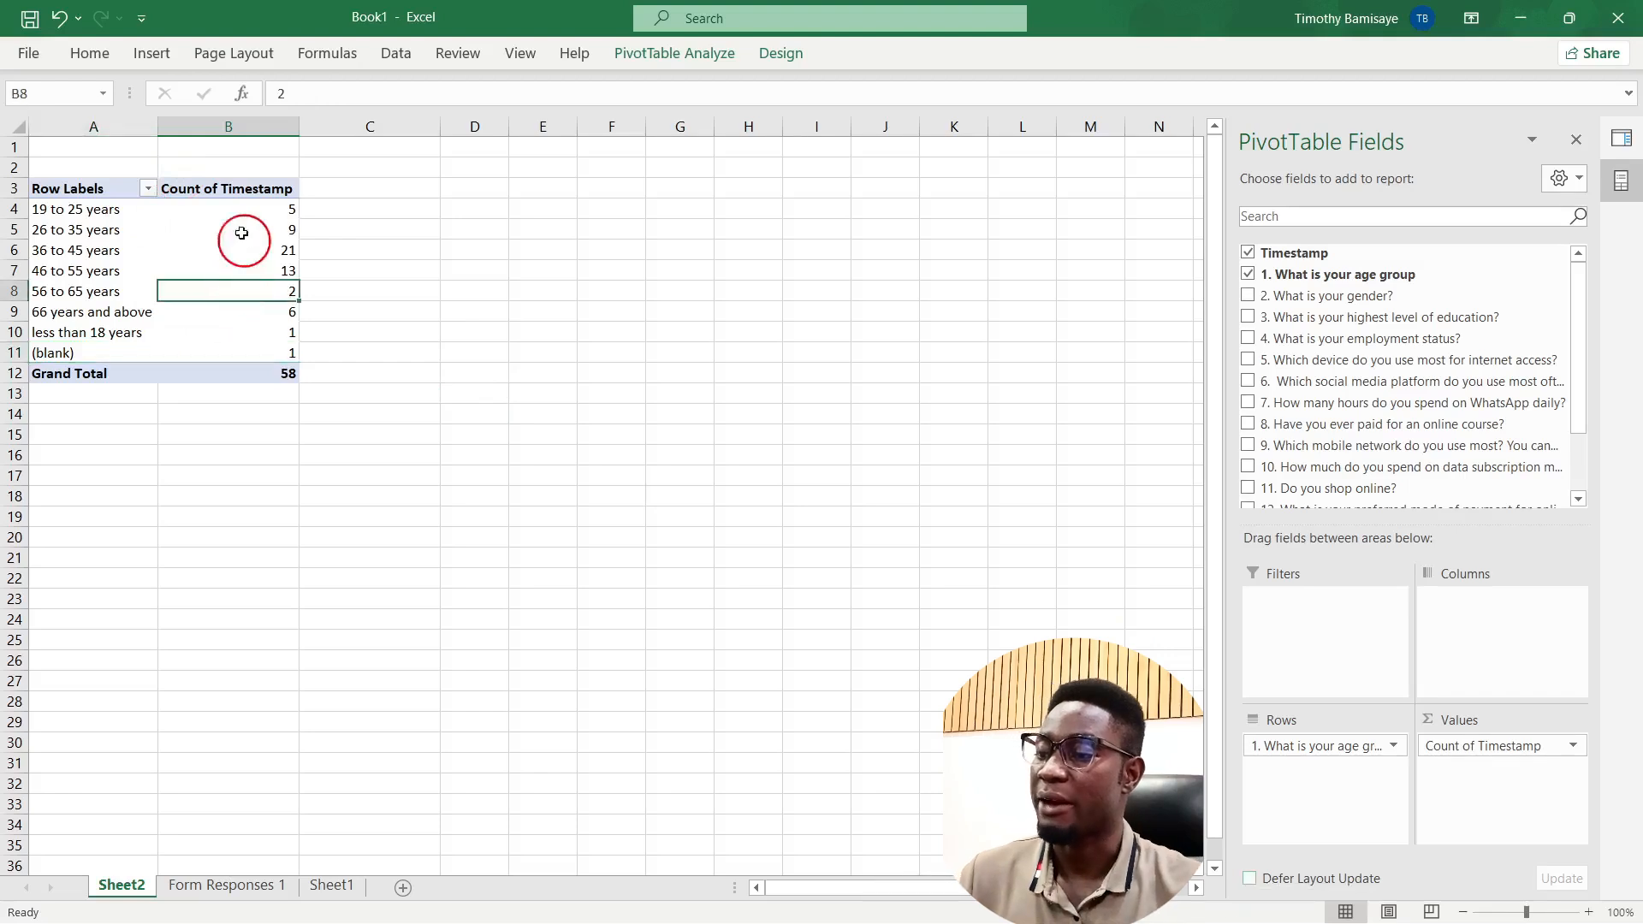
{"action": "left_click", "coordinate": [234, 188]}
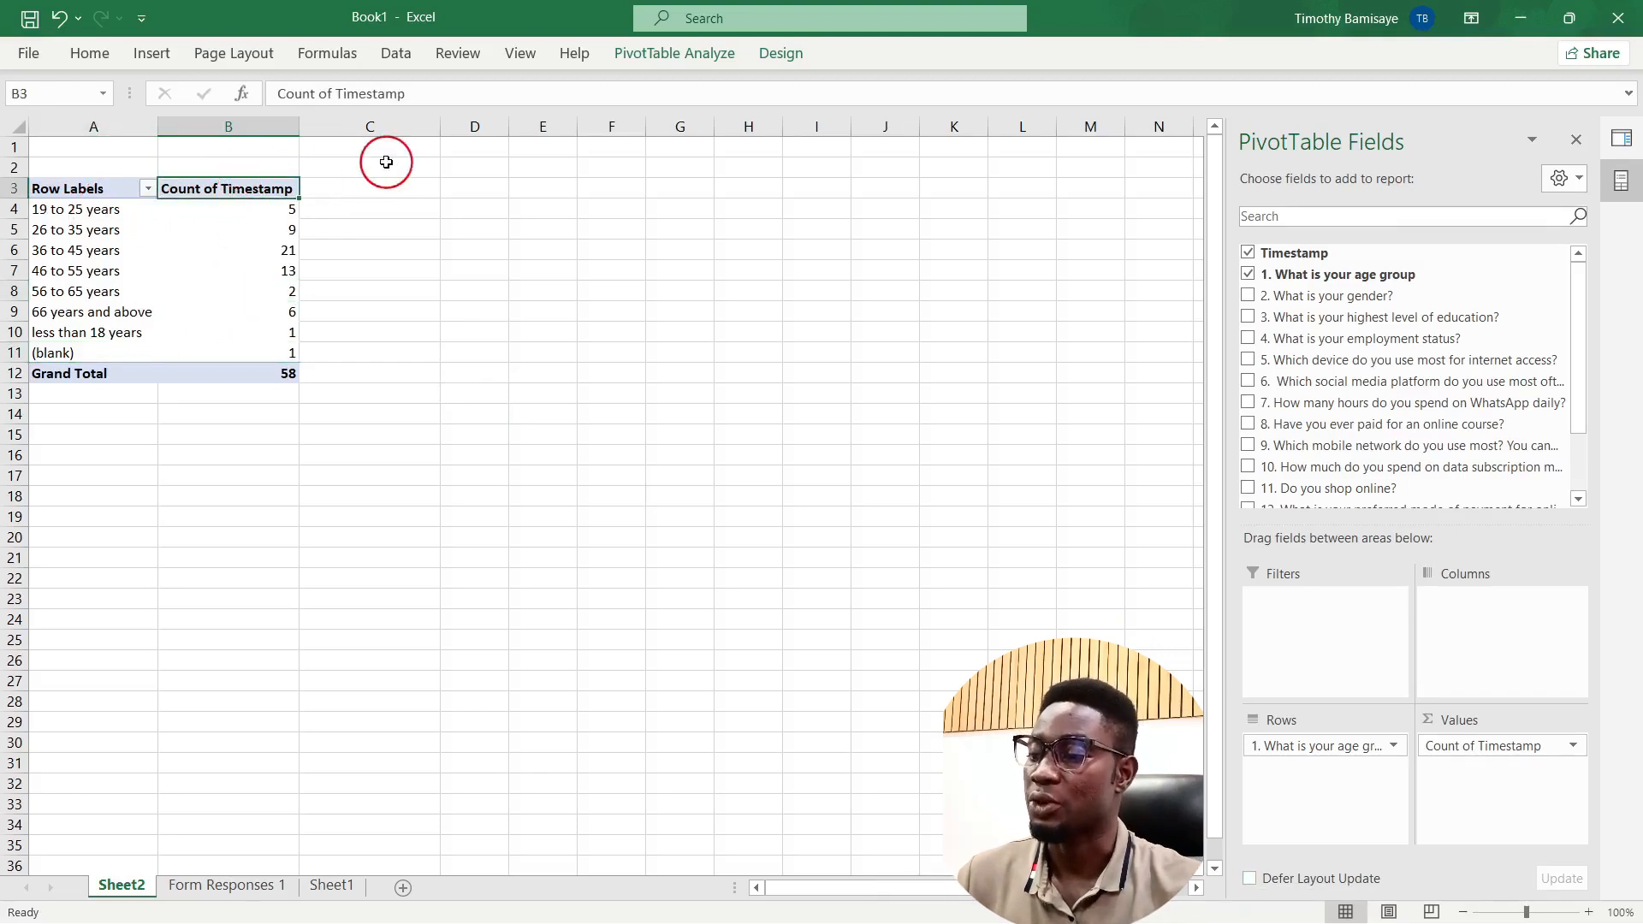
{"action": "left_click", "coordinate": [436, 93]}
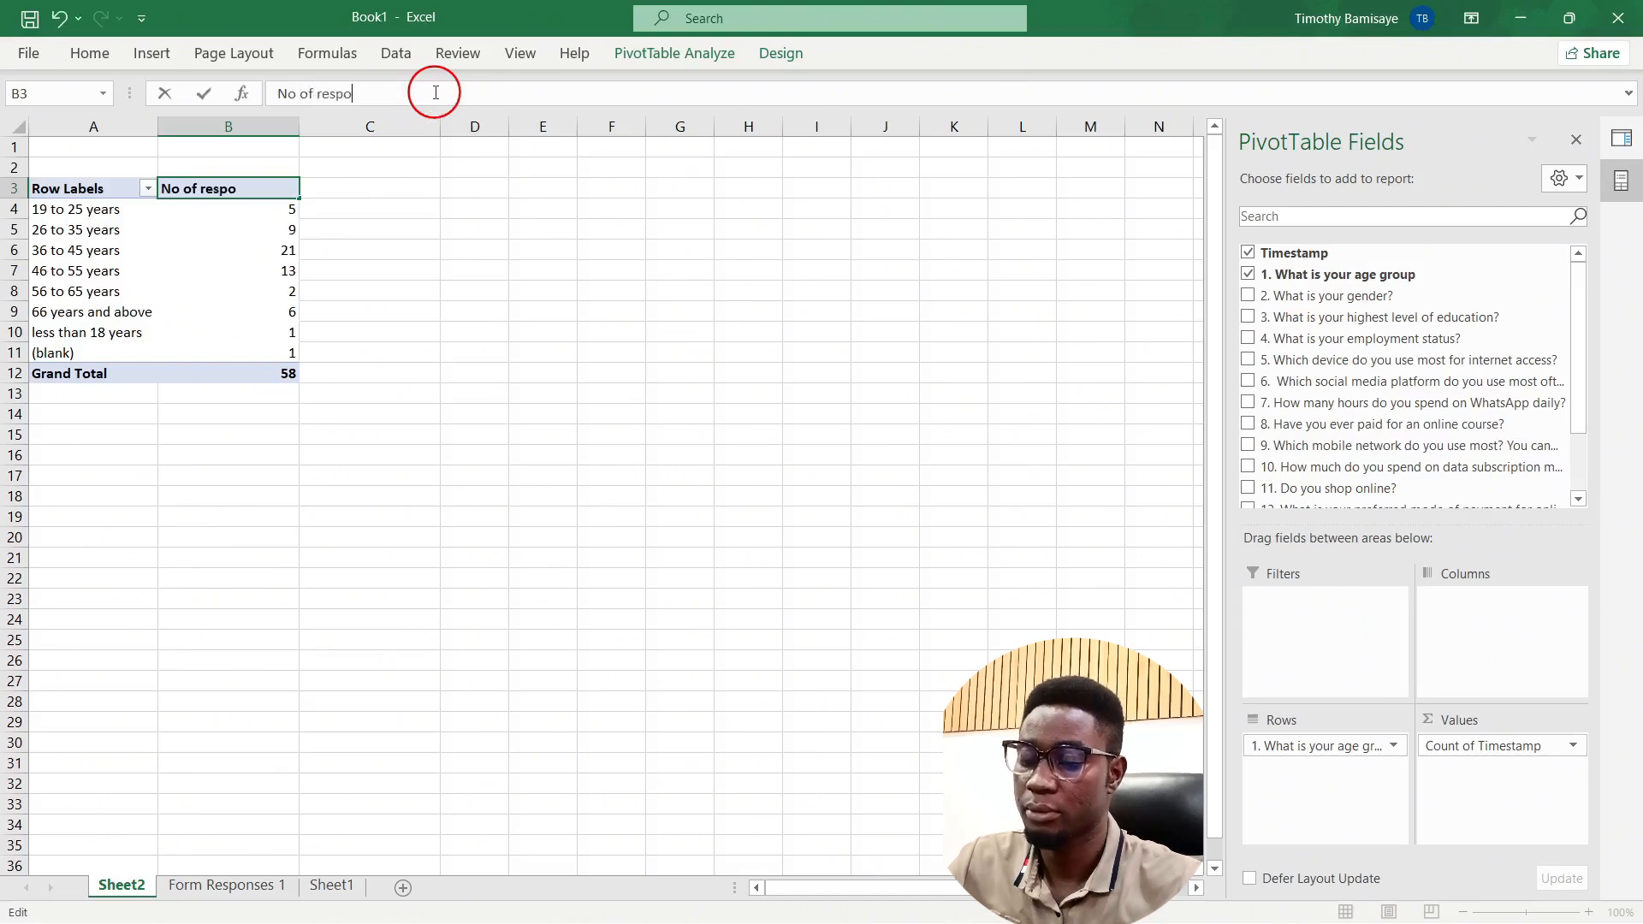
{"action": "type", "text": "No of respondents"}
{"action": "key", "text": "Return"}
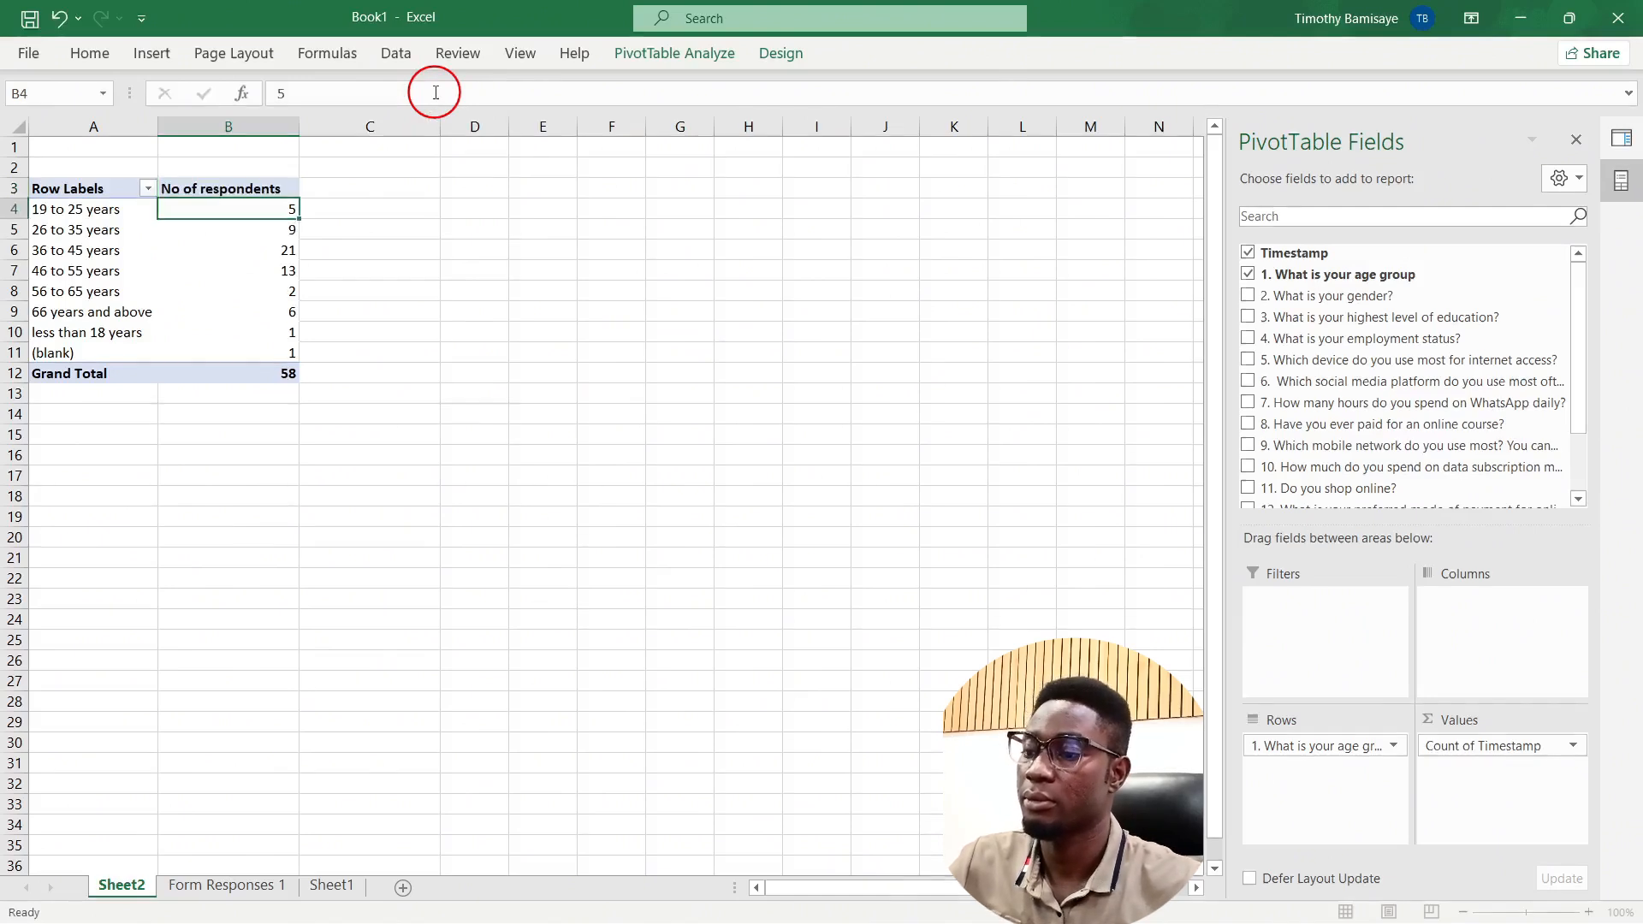
Step: Copy the whole age pivot table and paste it at A22
{"action": "left_click", "coordinate": [202, 329]}
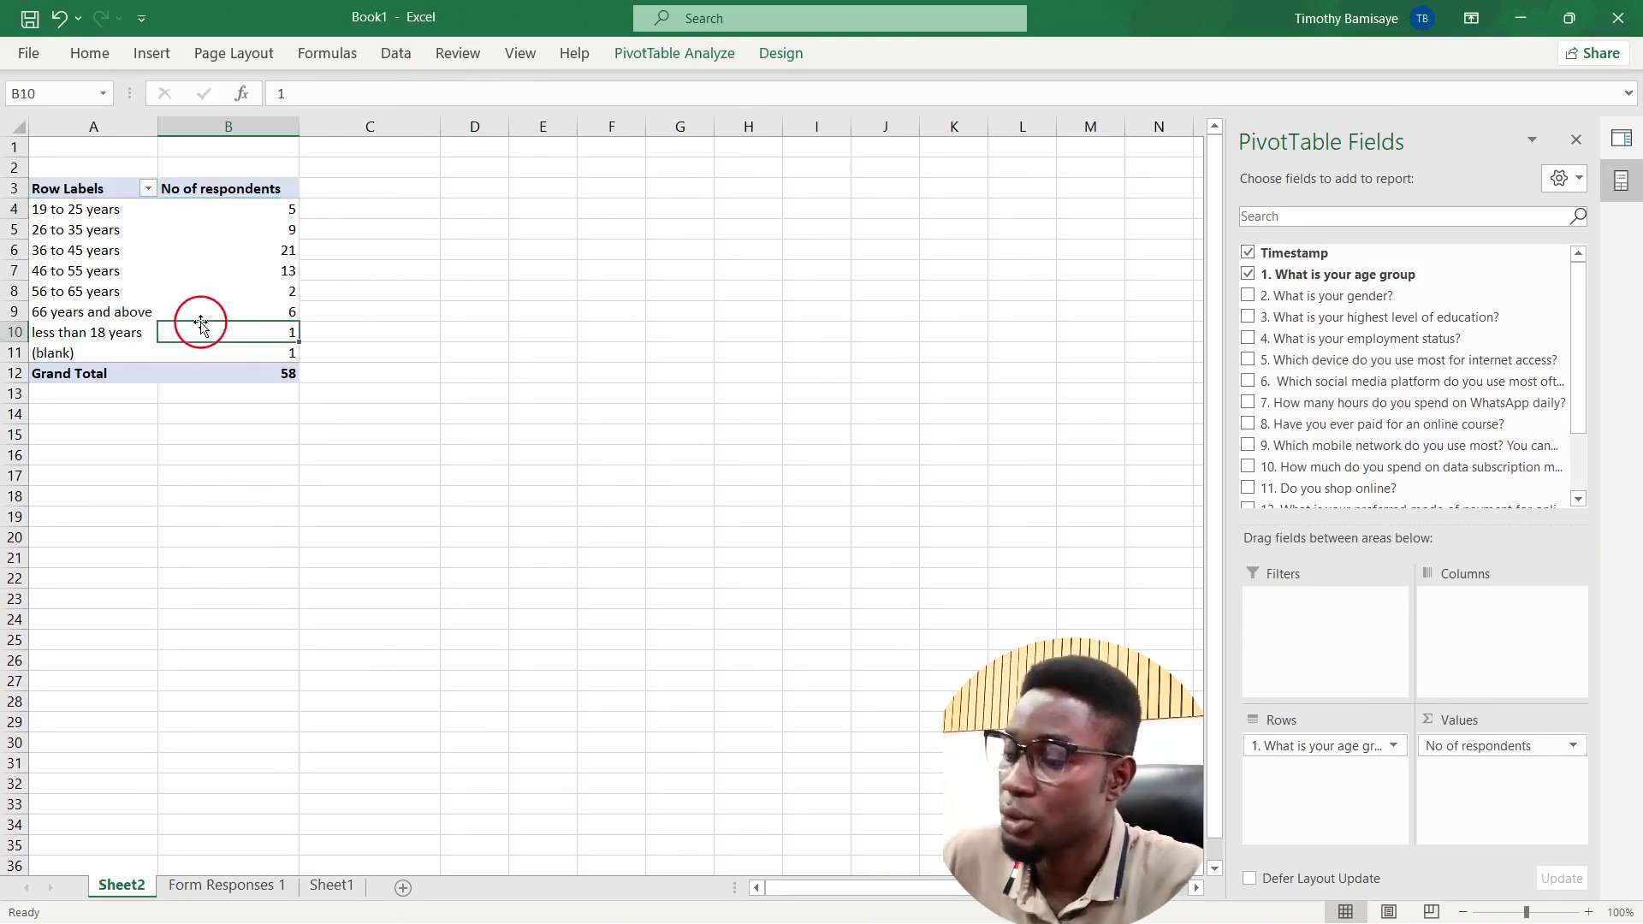
{"action": "key", "text": "ctrl+a"}
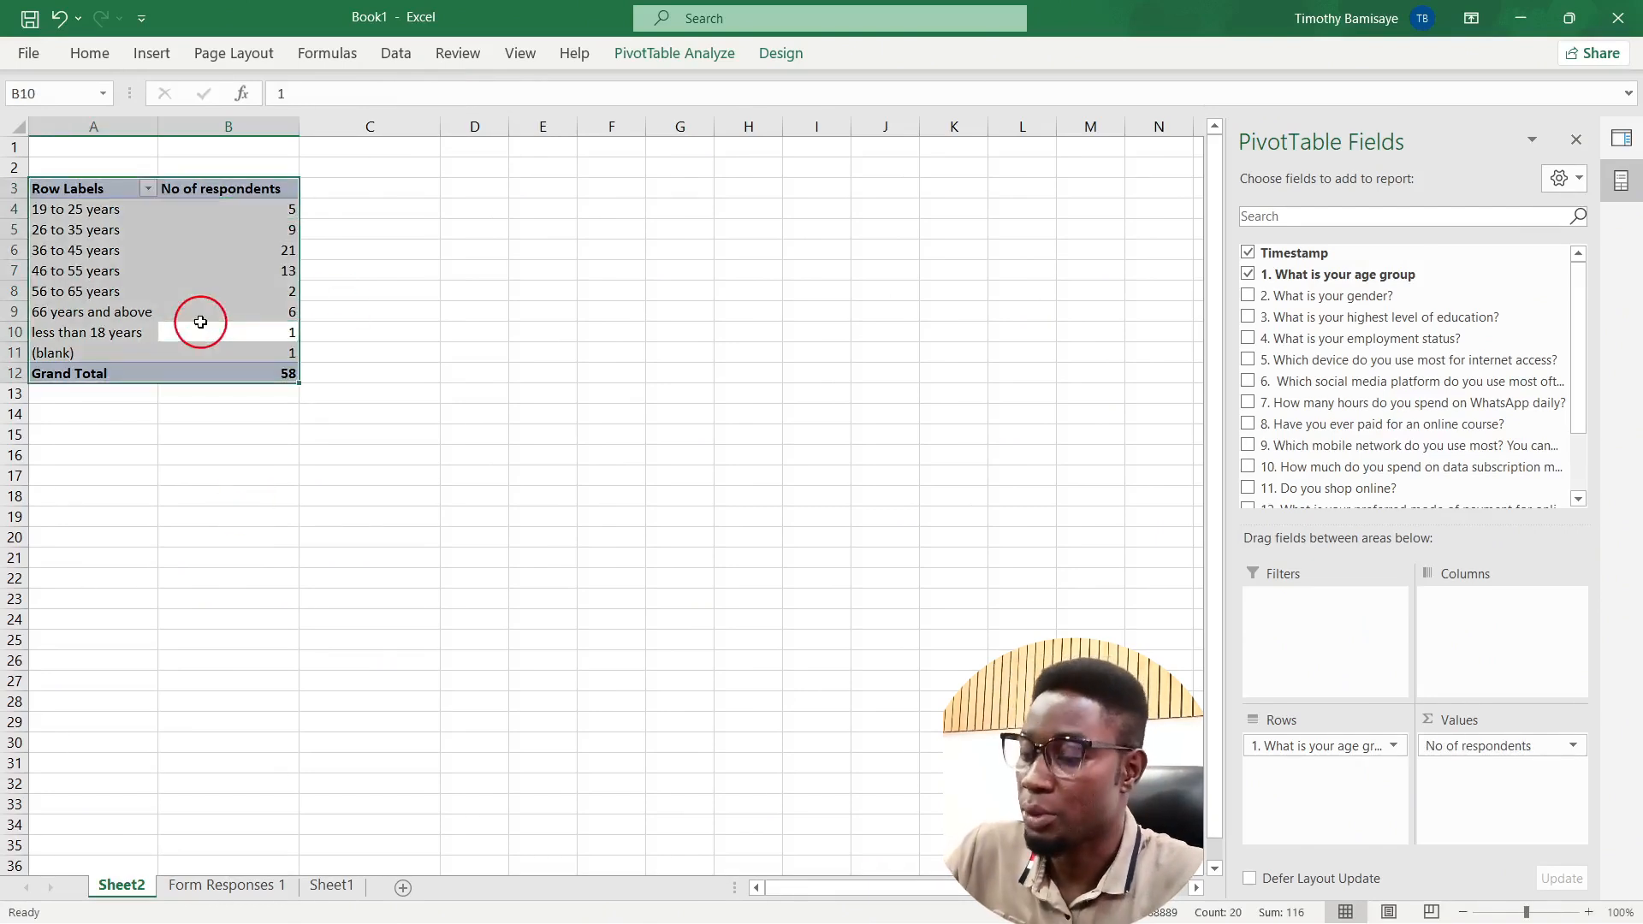
{"action": "key", "text": "ctrl+c"}
{"action": "left_click", "coordinate": [64, 577]}
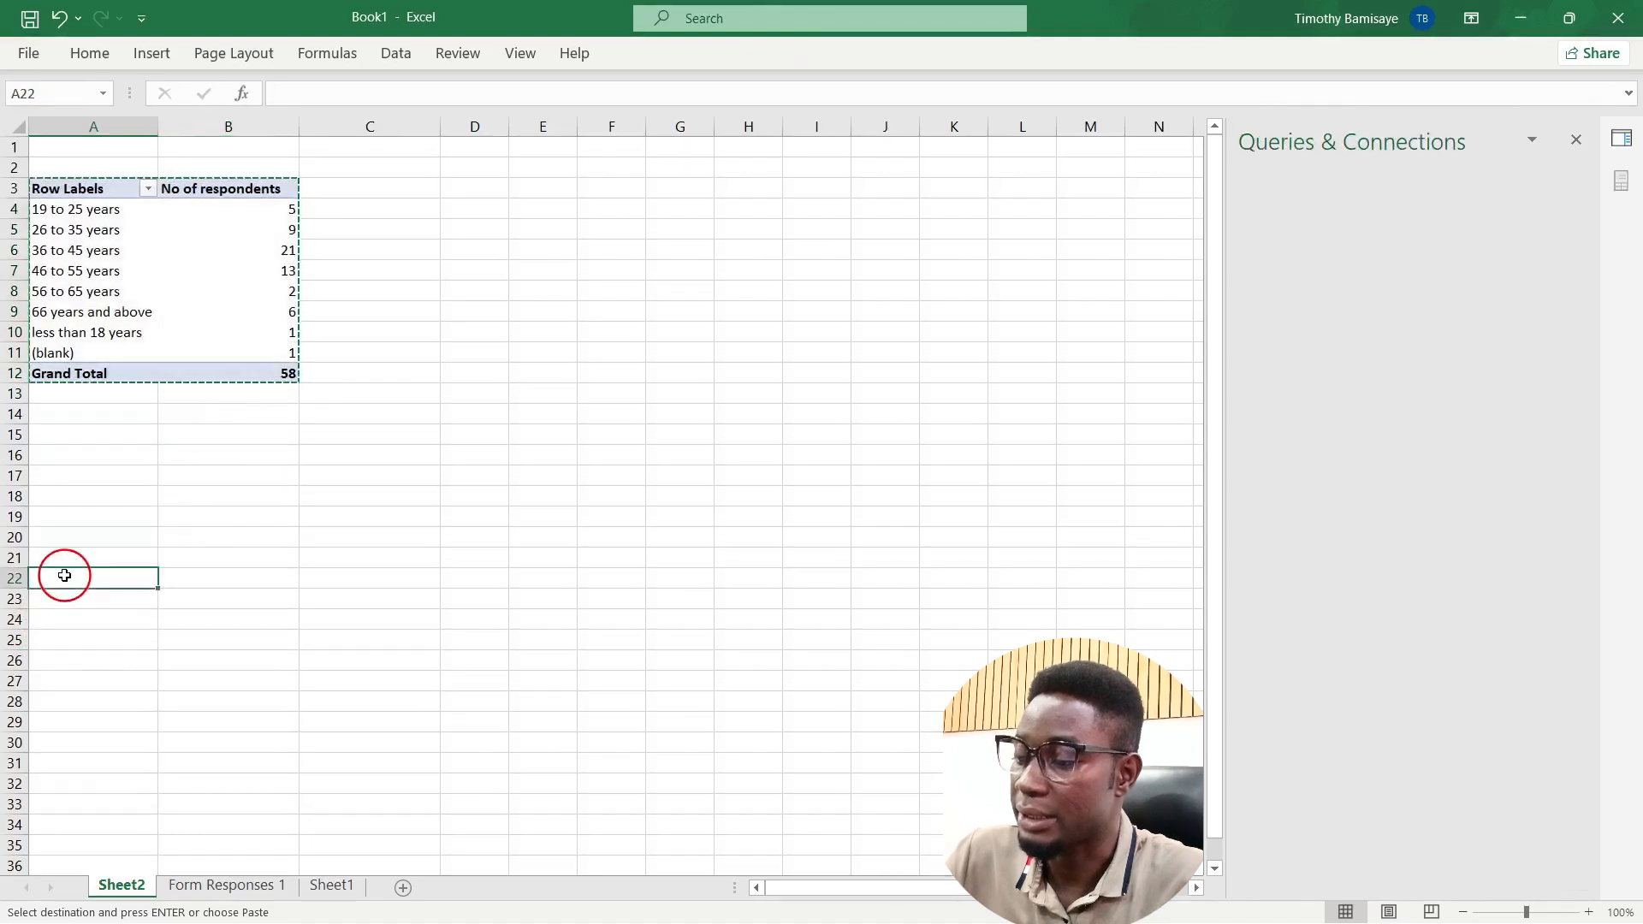
{"action": "key", "text": "ctrl+v"}
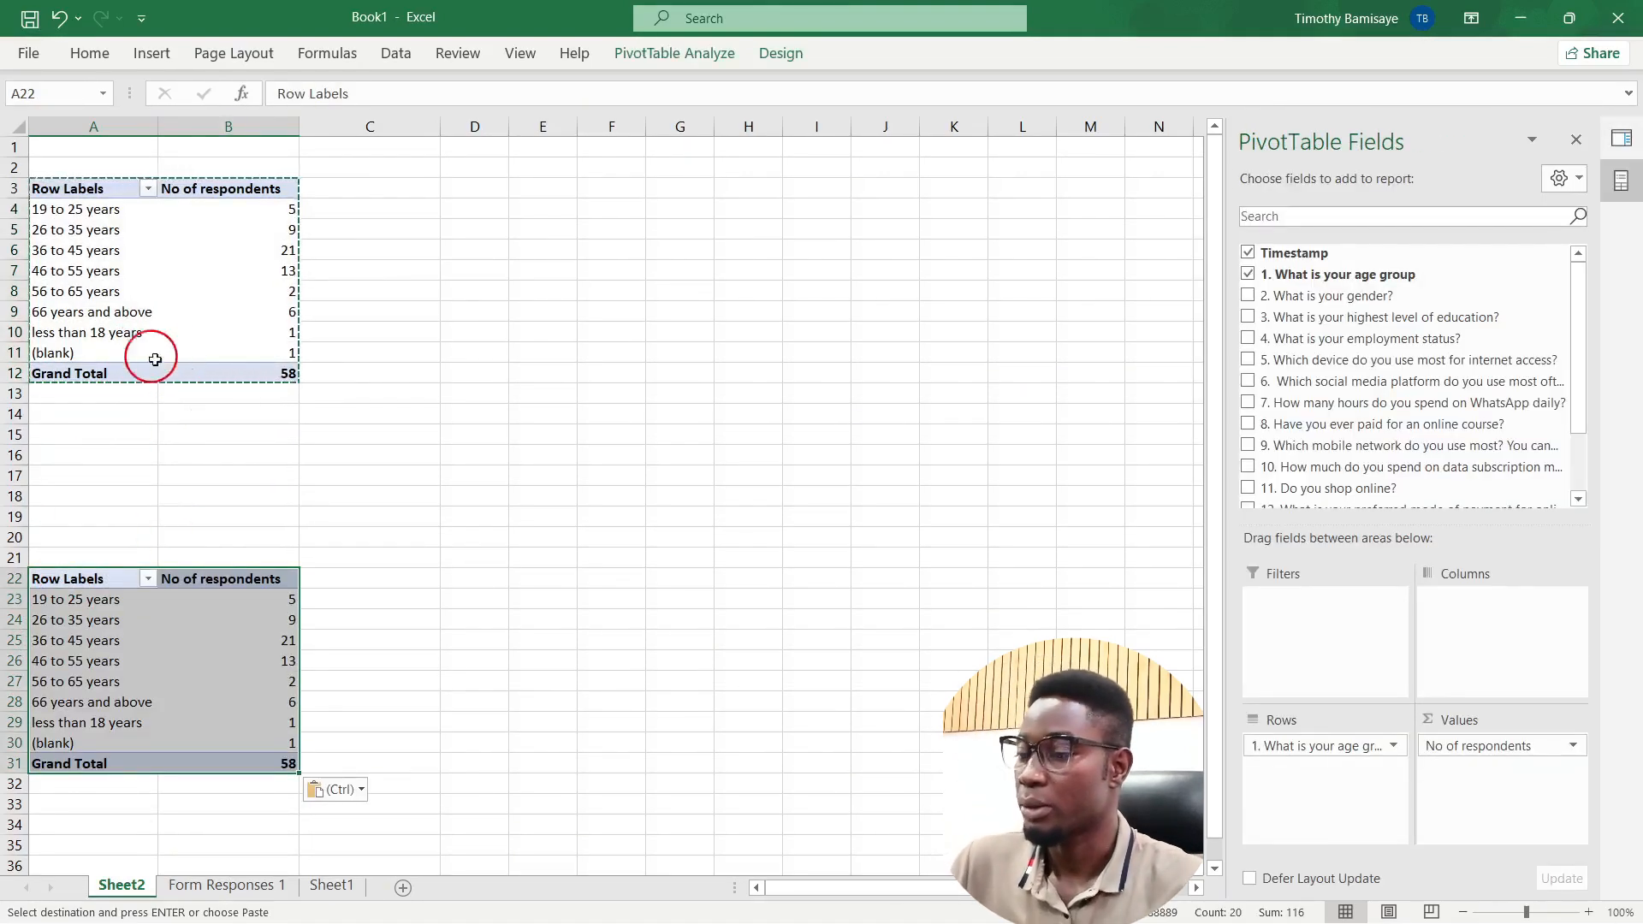
Step: Swap the copy's row field from age group to gender
{"action": "left_click", "coordinate": [209, 620]}
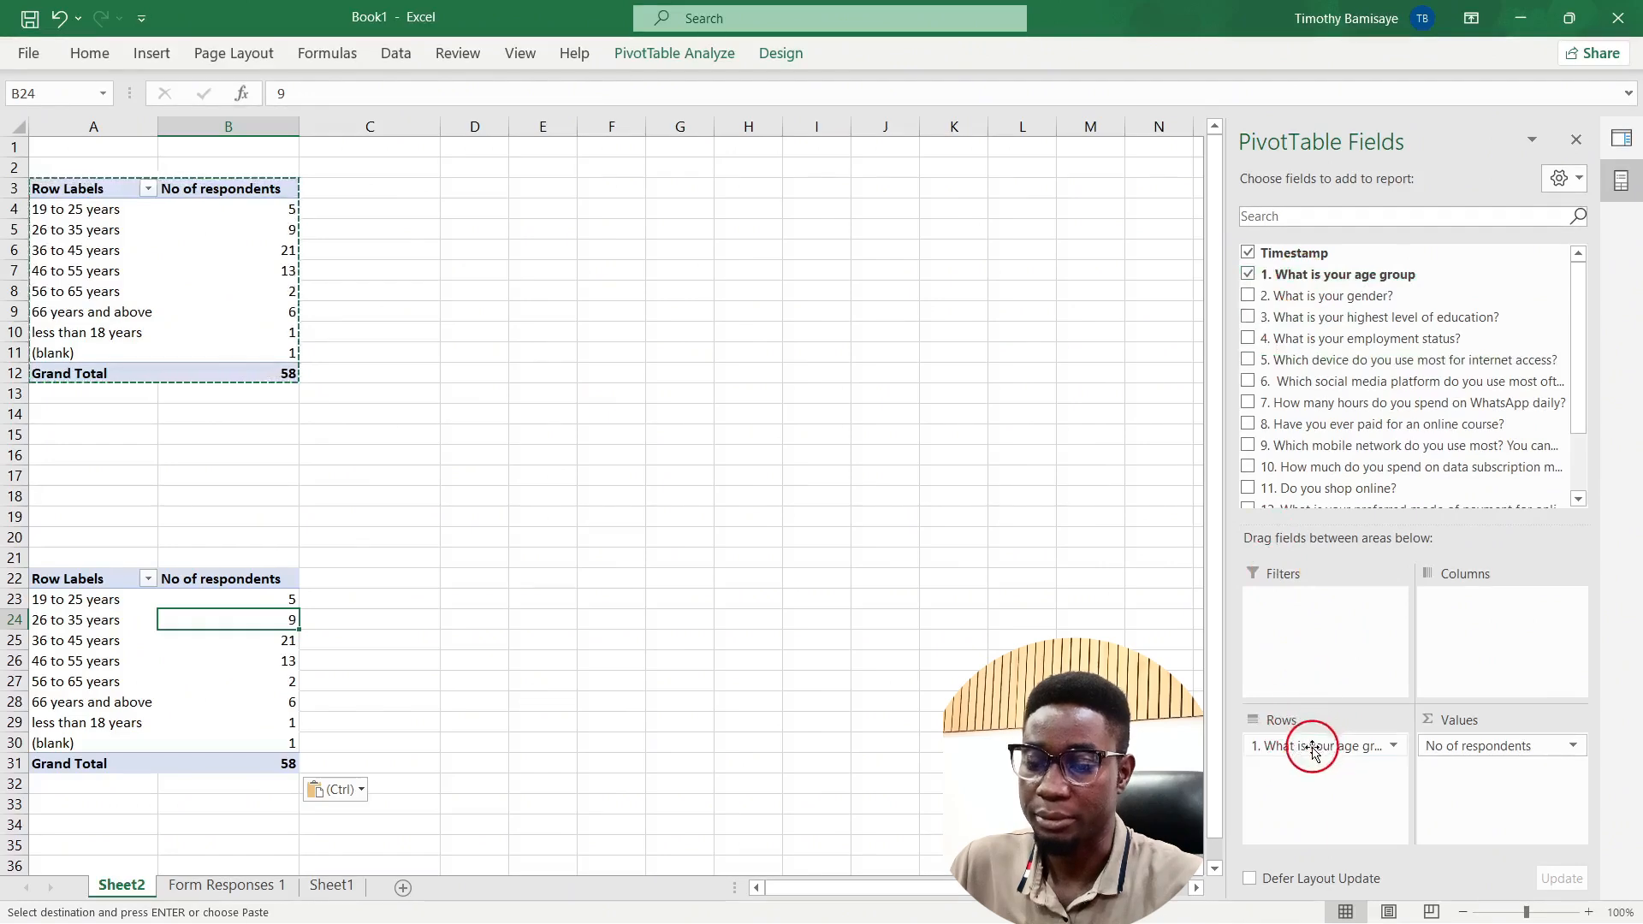
{"action": "left_click_drag", "start_coordinate": [1314, 751], "coordinate": [933, 599]}
{"action": "left_click_drag", "start_coordinate": [1272, 297], "coordinate": [1298, 774]}
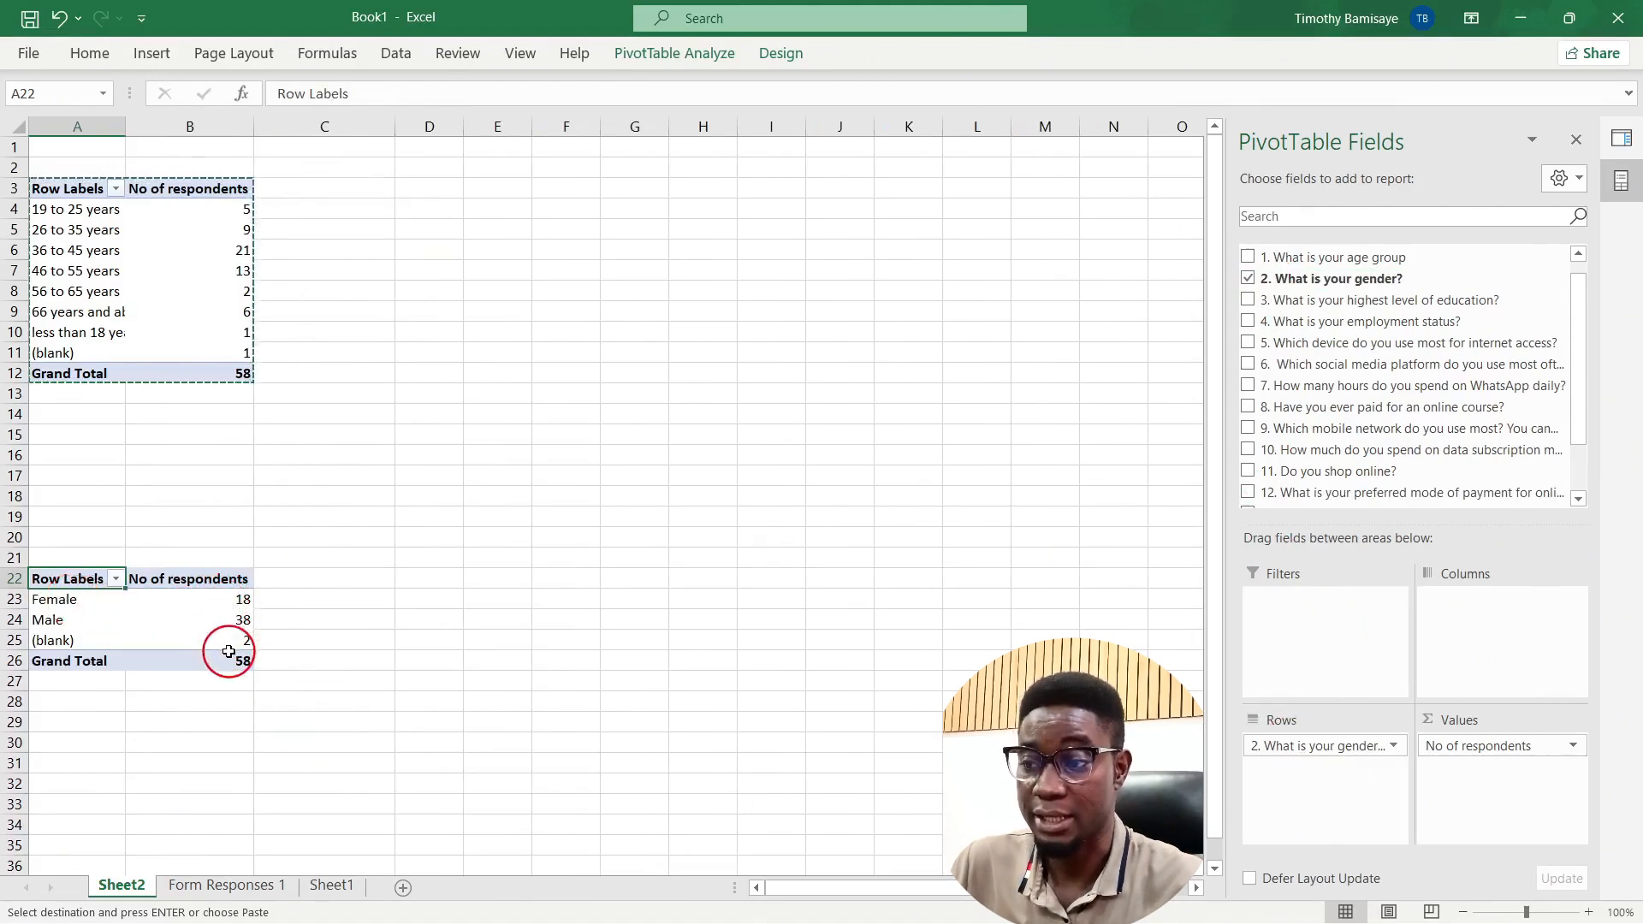
Step: Copy the gender pivot table and paste it at A32
{"action": "left_click", "coordinate": [174, 619]}
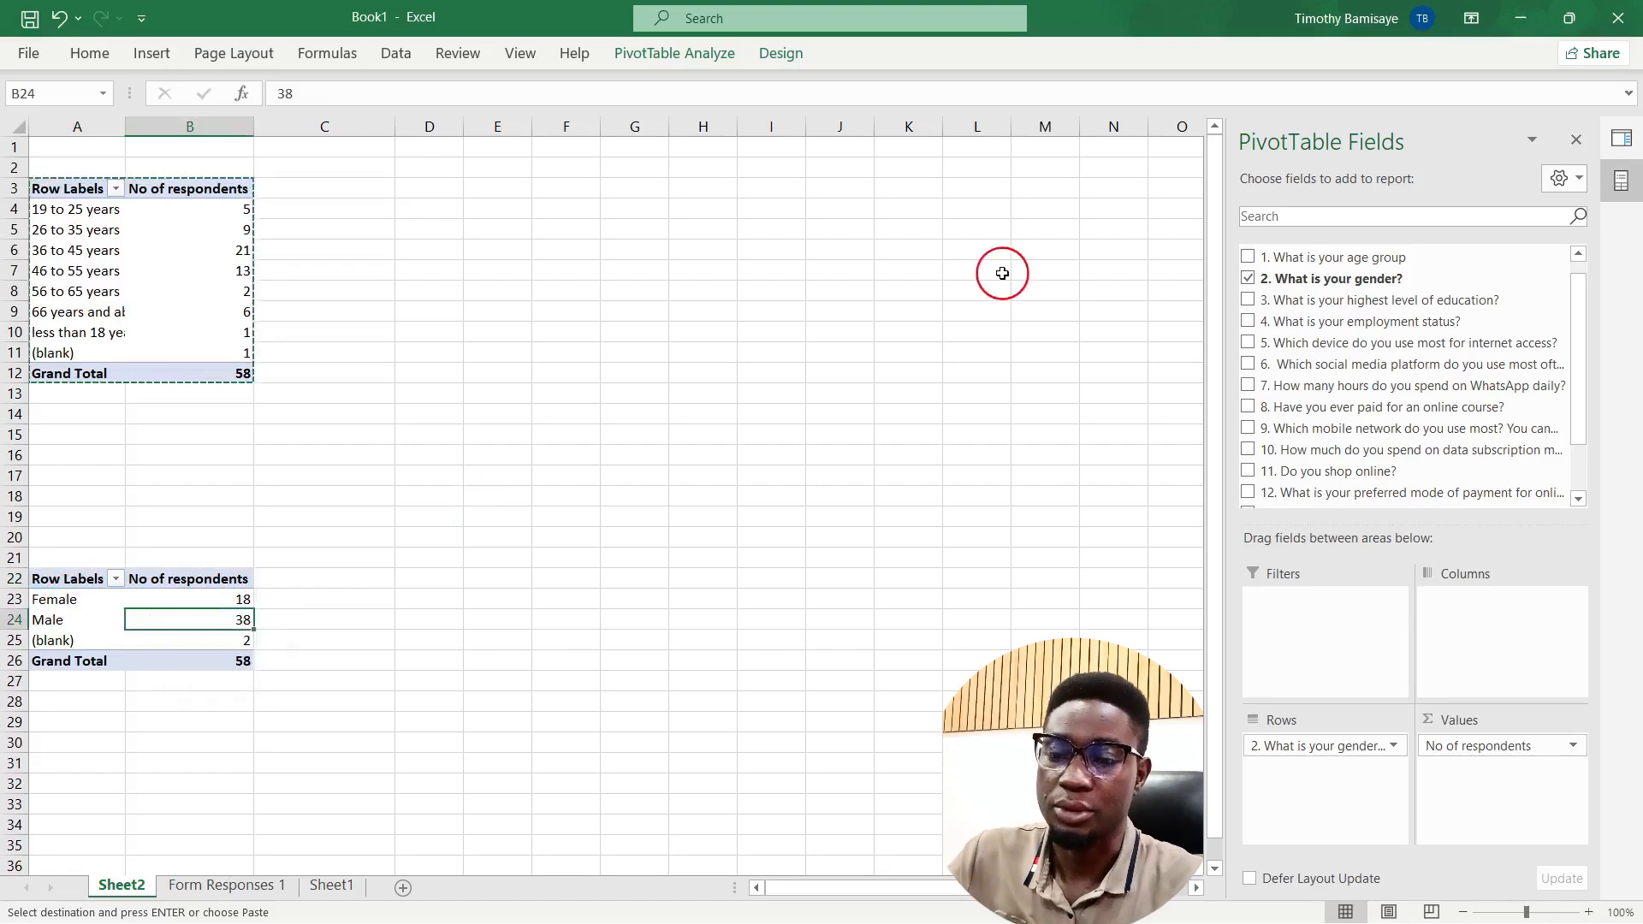
{"action": "key", "text": "ctrl+a"}
{"action": "key", "text": "ctrl+c"}
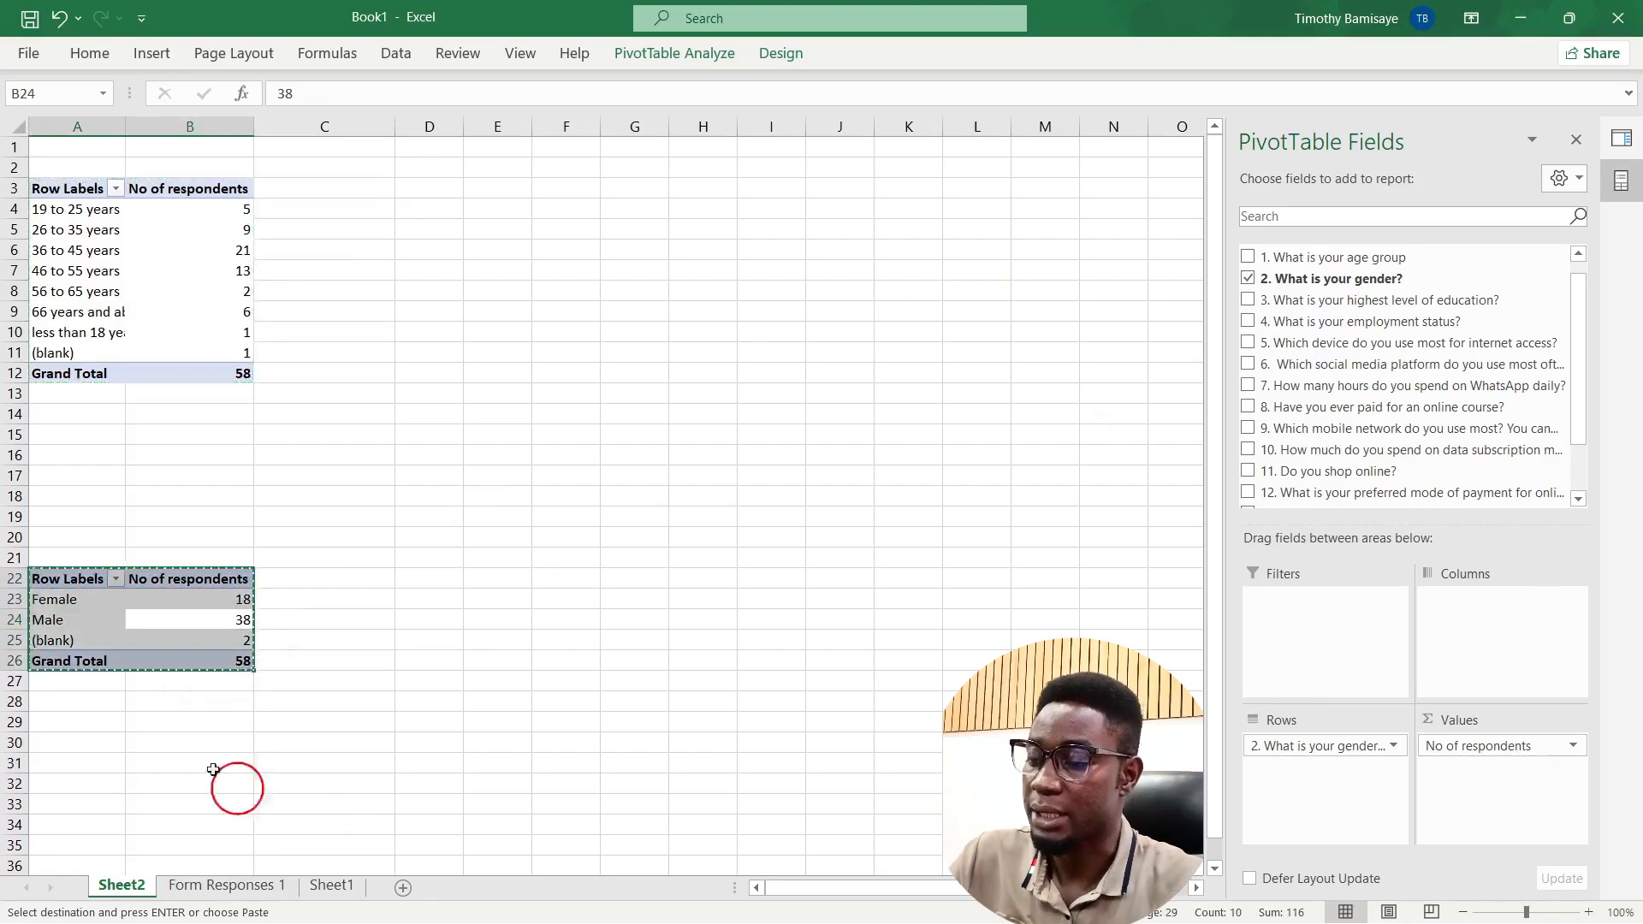
{"action": "left_click", "coordinate": [75, 787]}
{"action": "key", "text": "ctrl+v"}
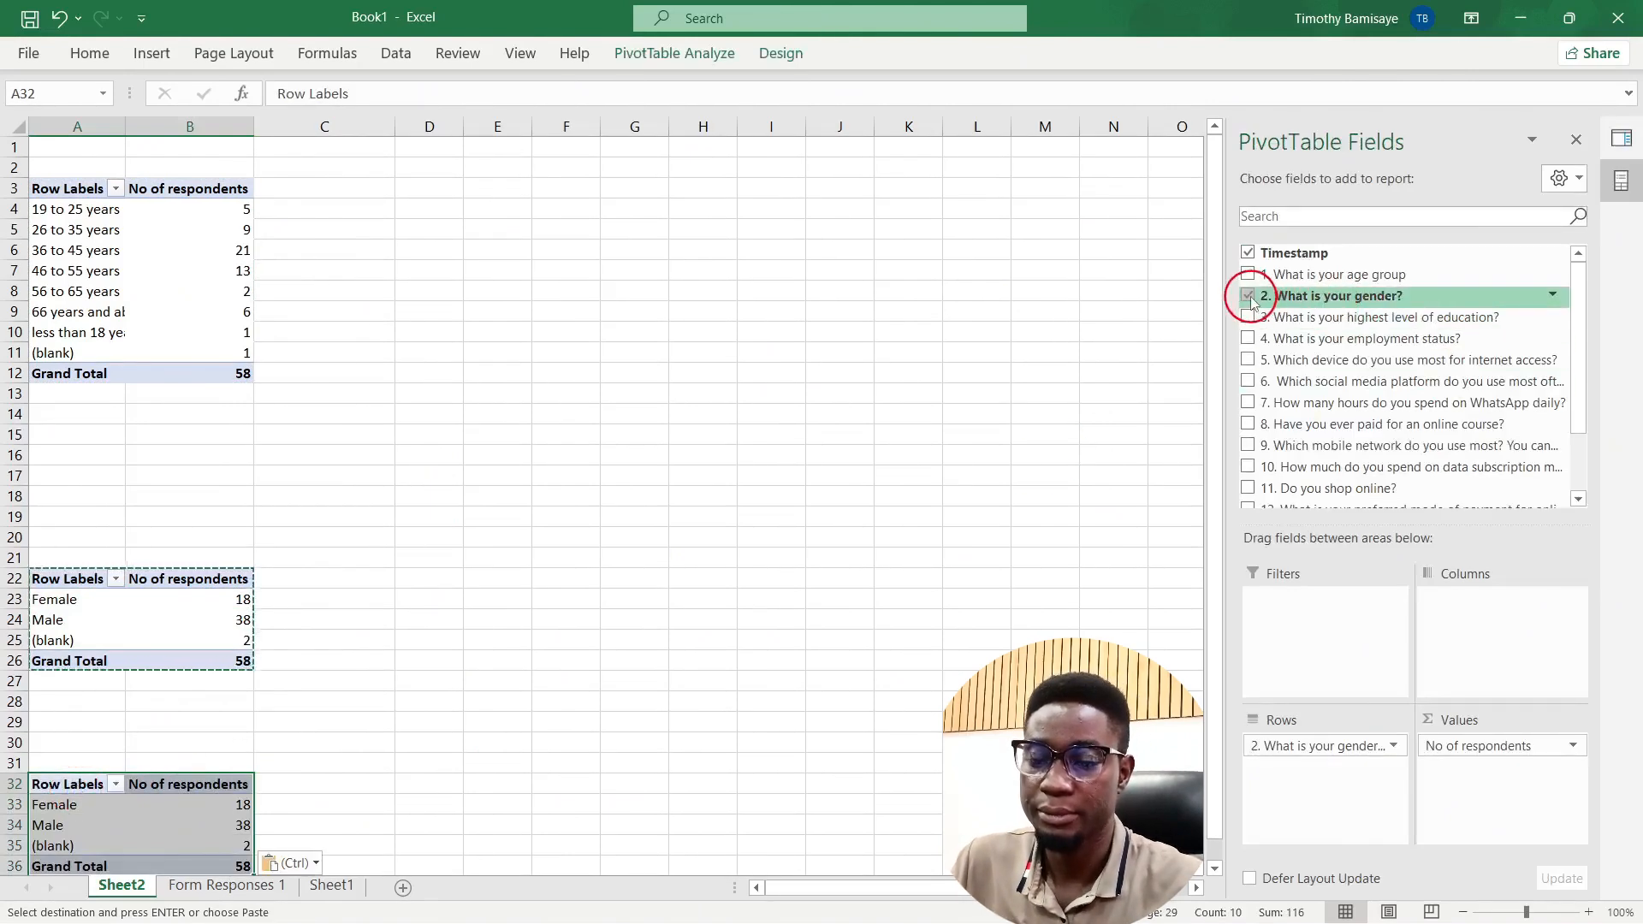
Step: Regroup the A32 copy by highest education level and review the degree counts
{"action": "left_click", "coordinate": [1250, 298]}
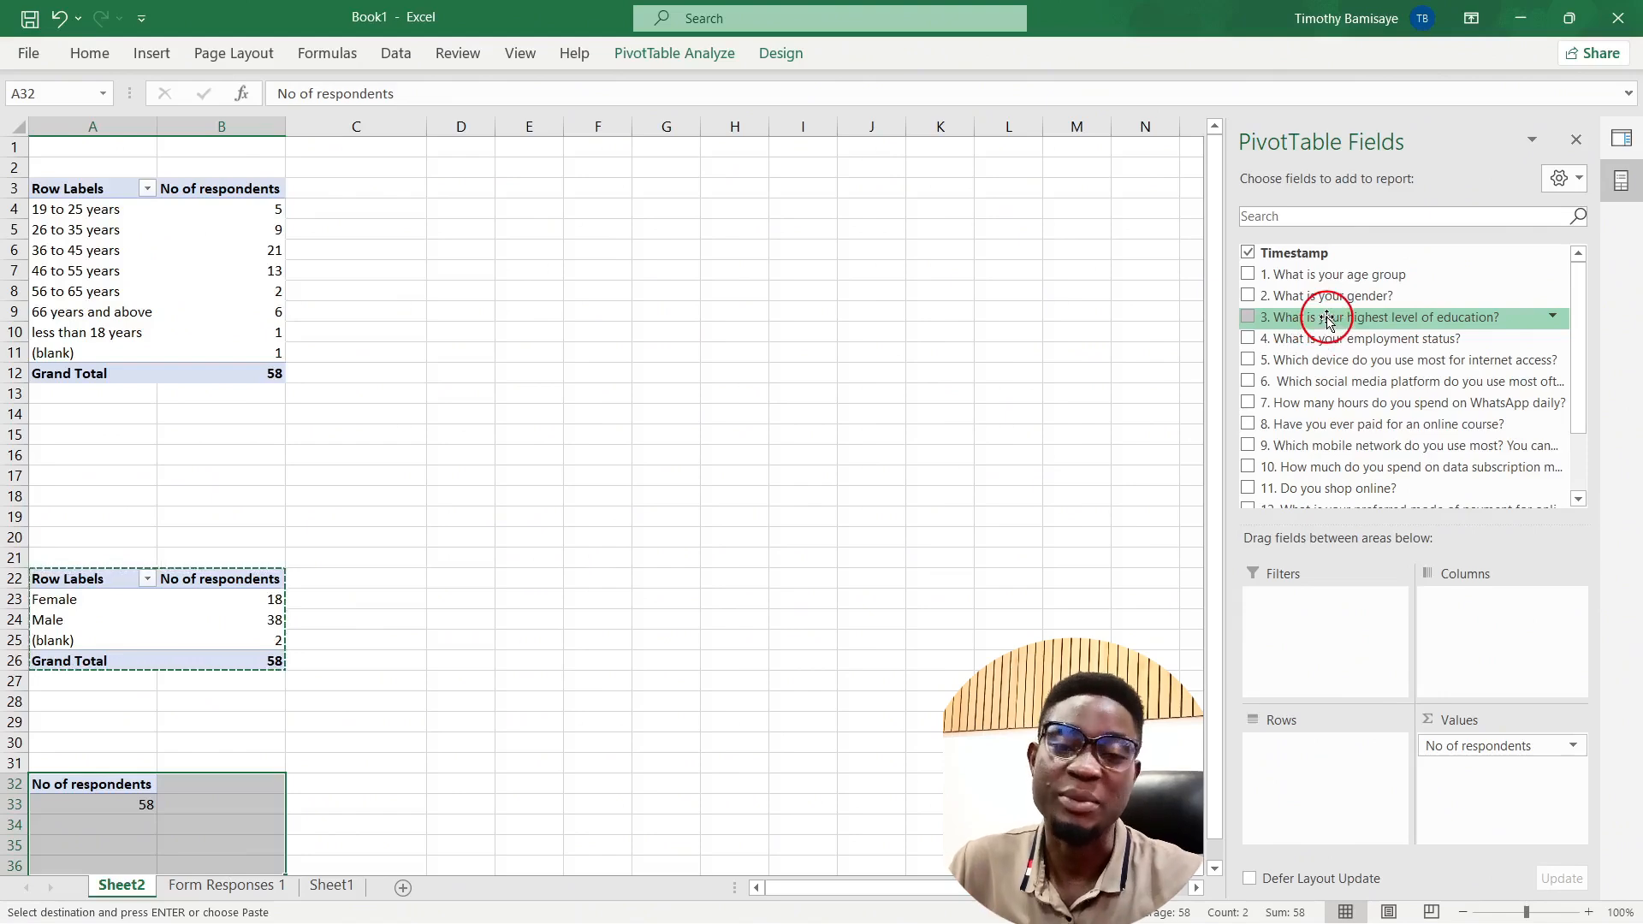
{"action": "left_click_drag", "start_coordinate": [1327, 321], "coordinate": [1301, 762]}
{"action": "scroll", "coordinate": [643, 692], "scroll_direction": "down", "scroll_amount": 4}
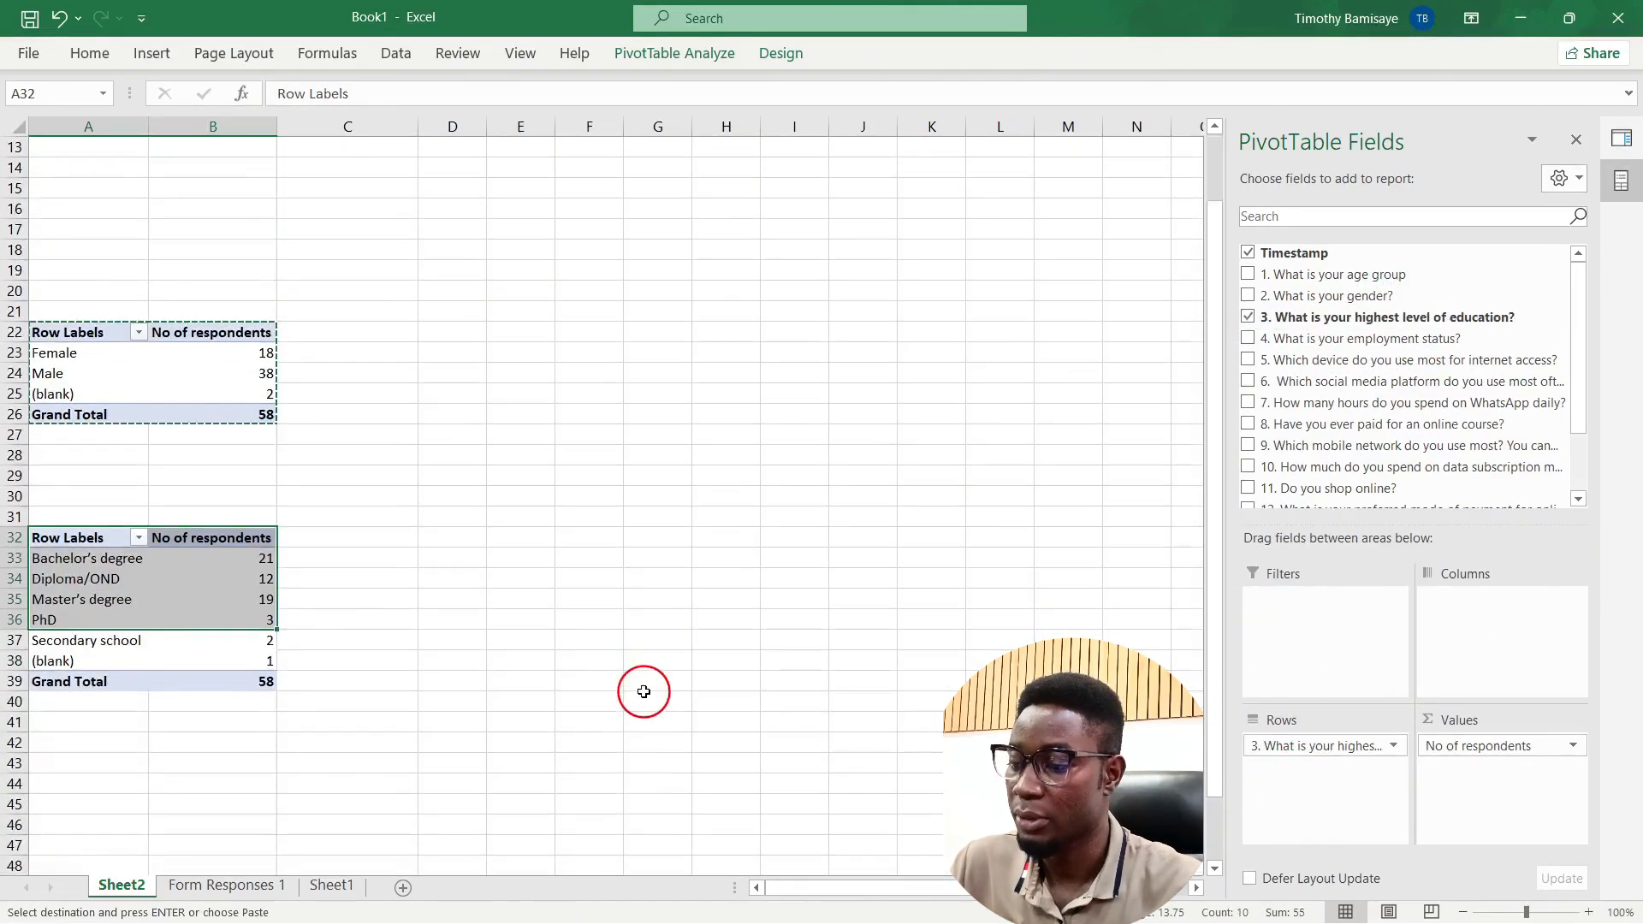
{"action": "left_click", "coordinate": [128, 631]}
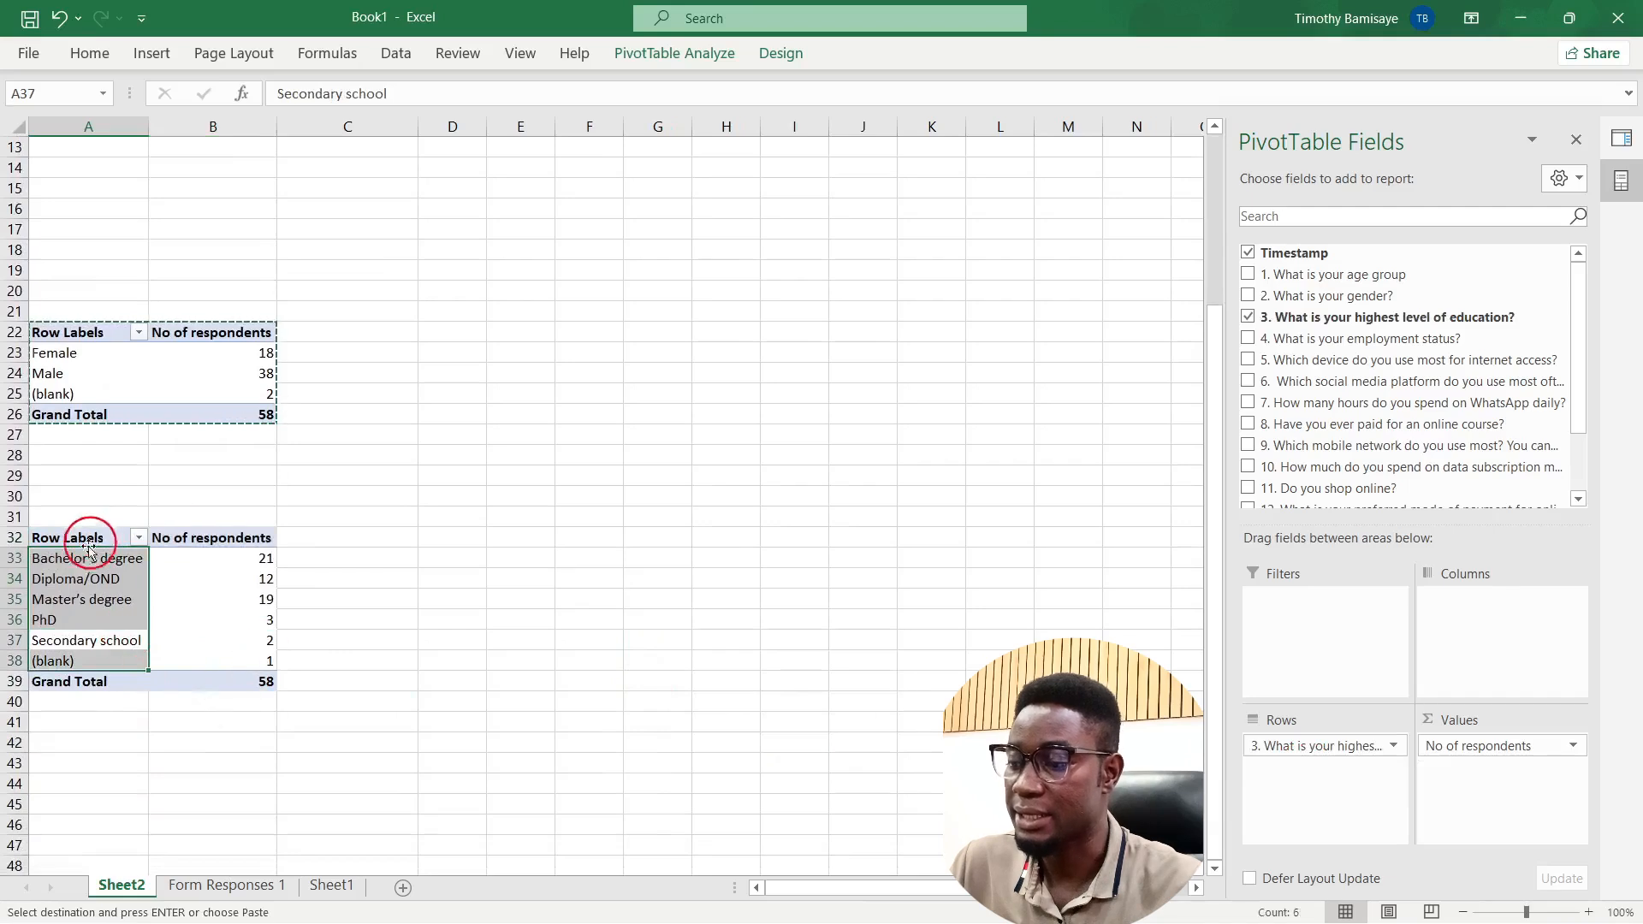
{"action": "left_click", "coordinate": [228, 568]}
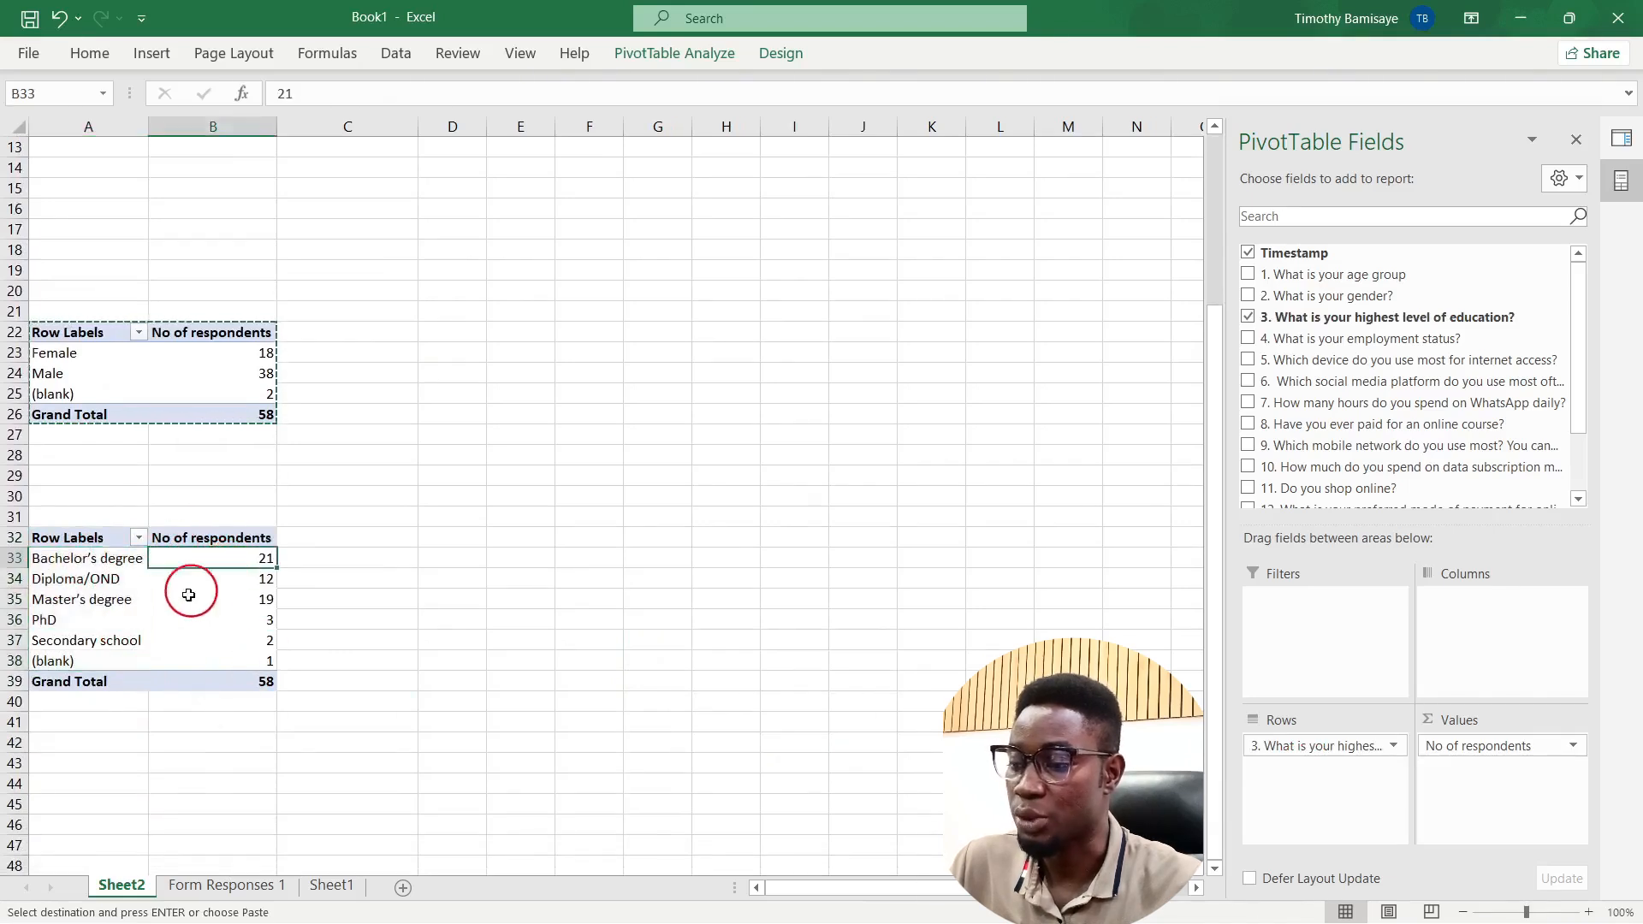
{"action": "left_click", "coordinate": [90, 581]}
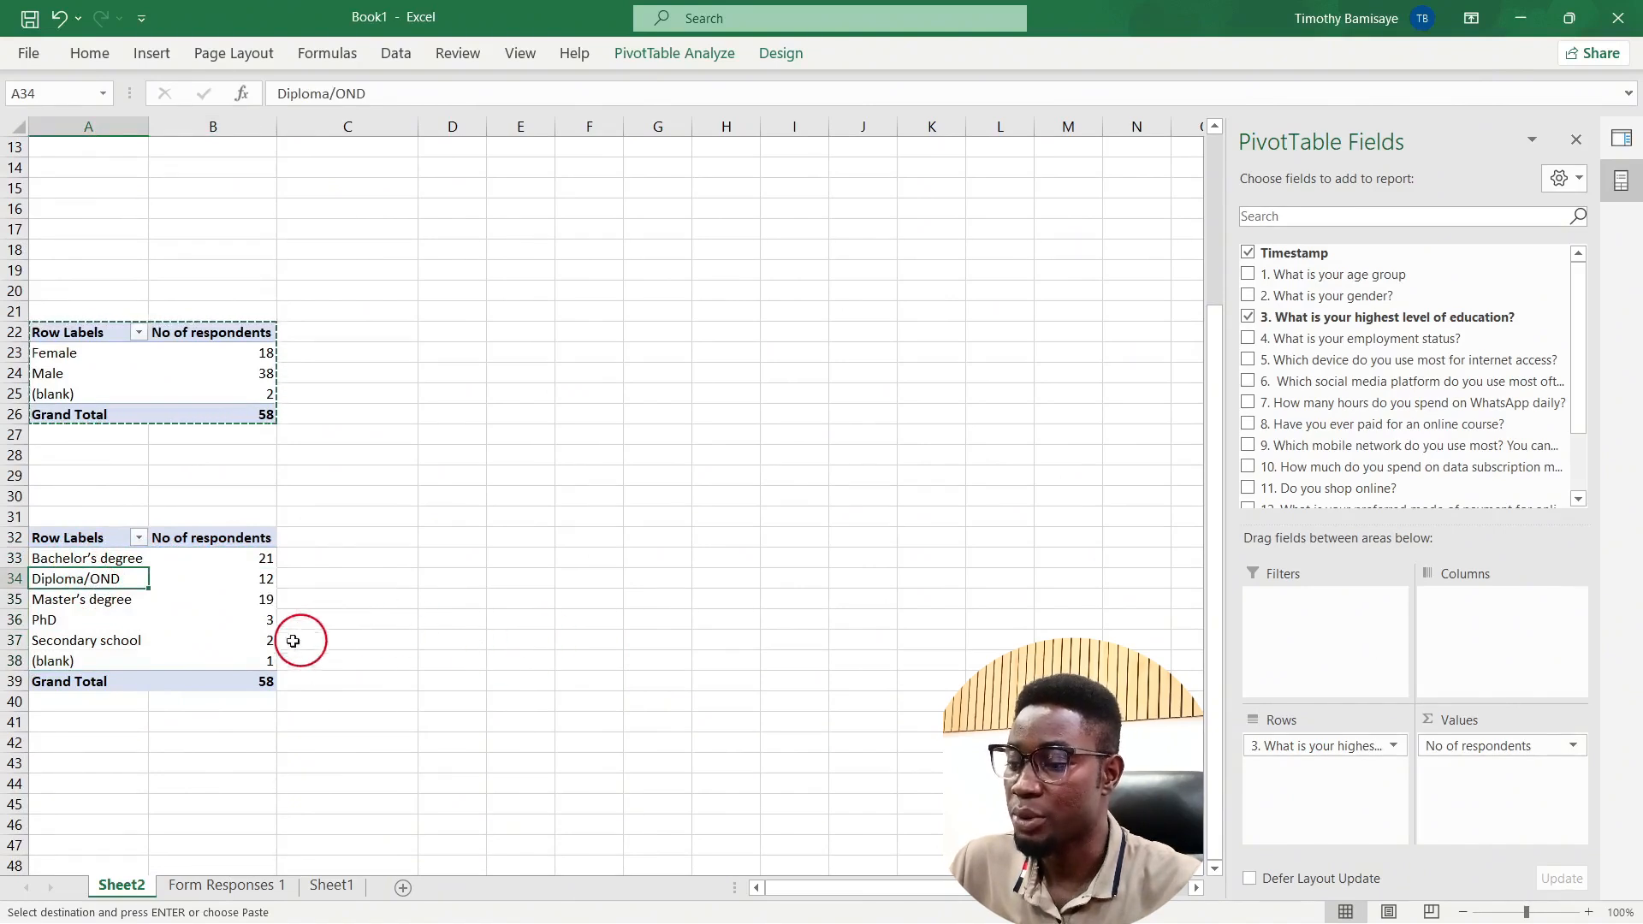
{"action": "left_click", "coordinate": [230, 596]}
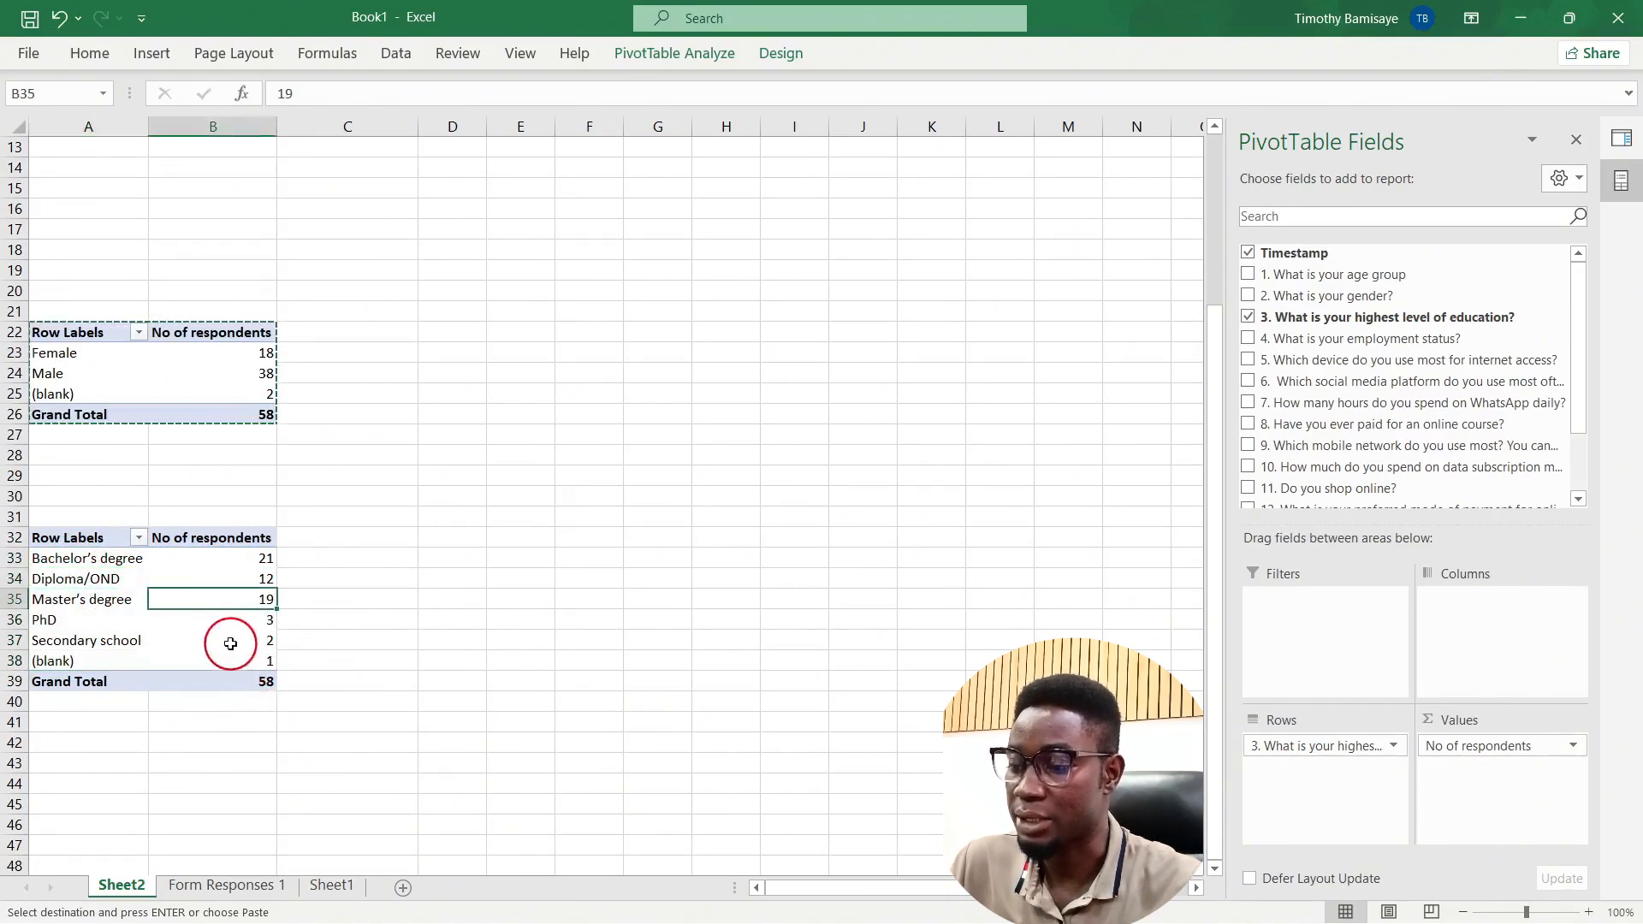
{"action": "left_click", "coordinate": [233, 630]}
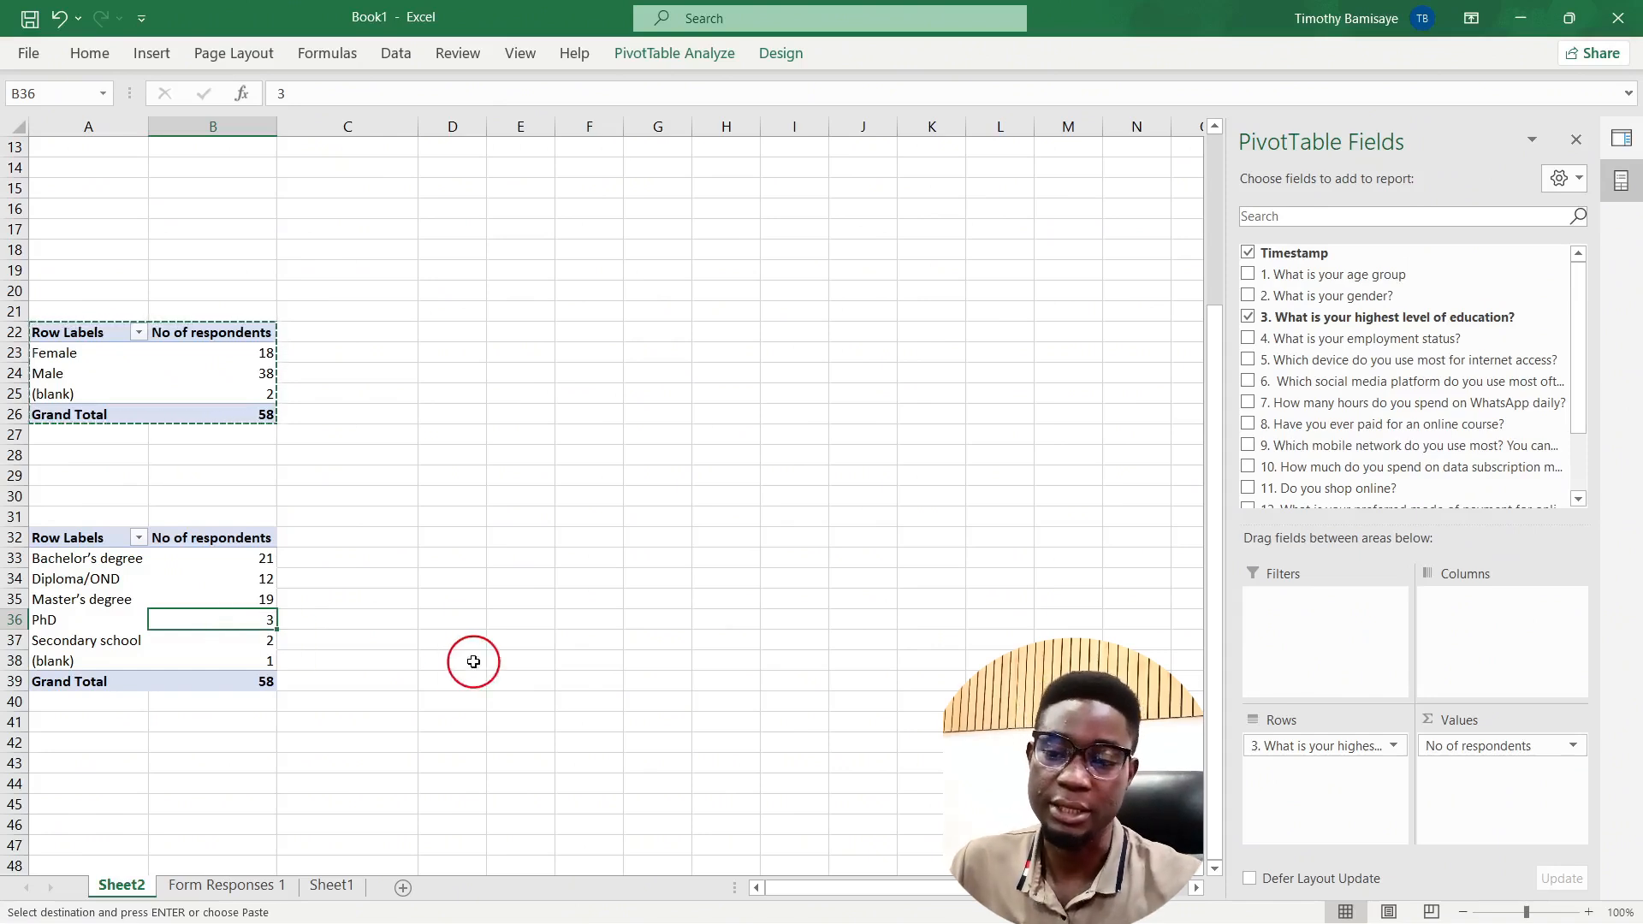
Step: Copy the education pivot table and paste it at A47
{"action": "left_click", "coordinate": [148, 681]}
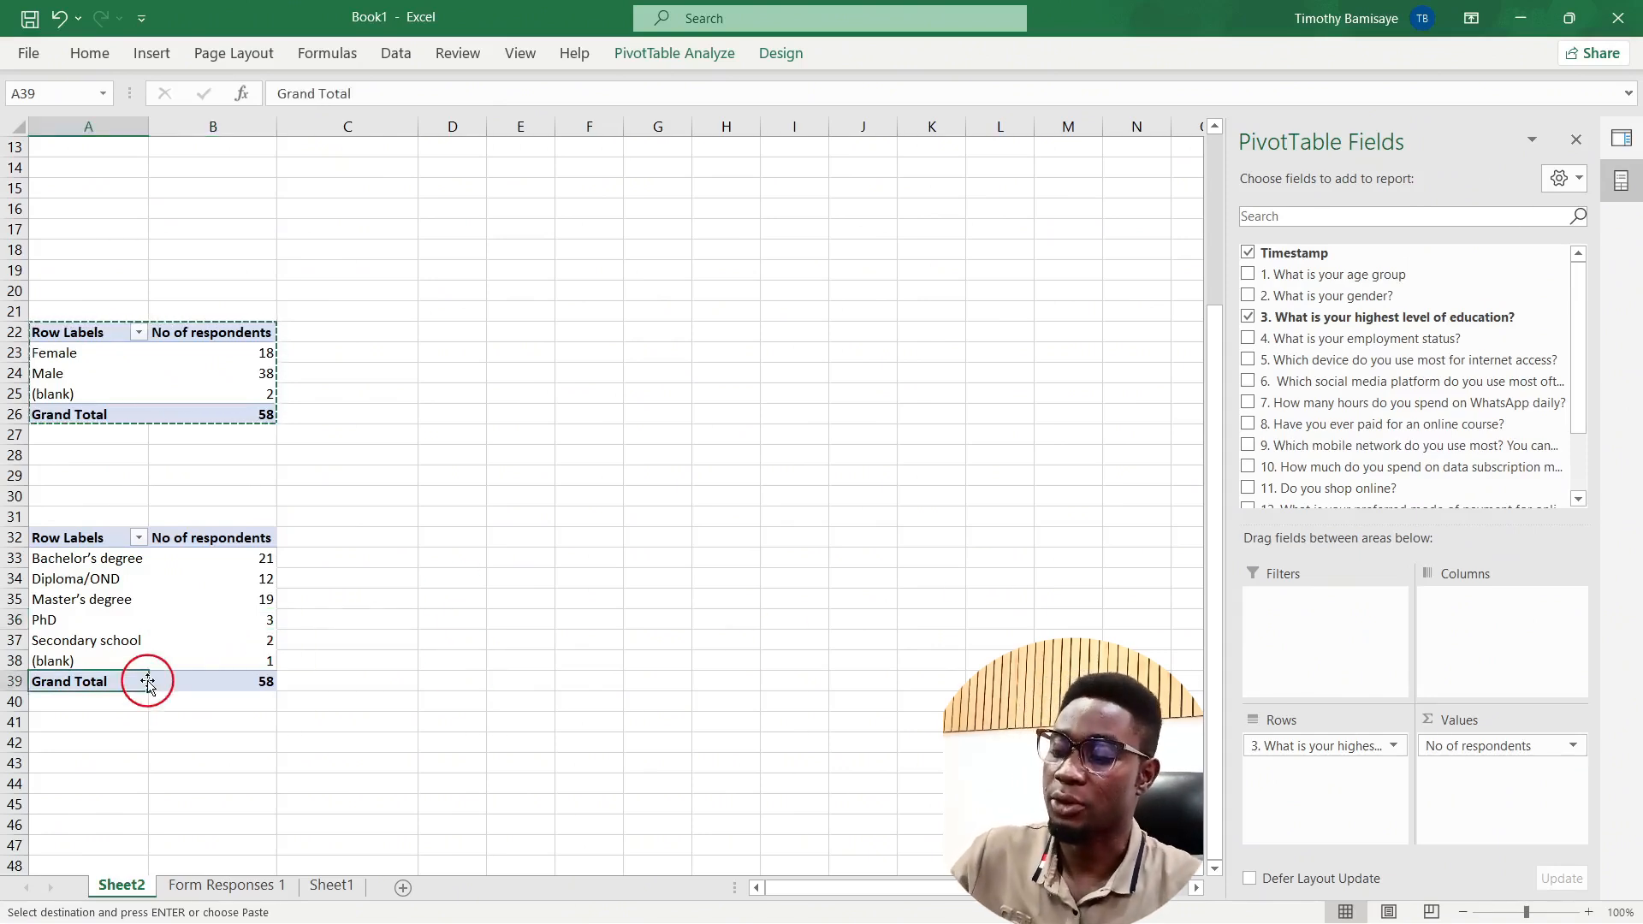
{"action": "key", "text": "ctrl+a"}
{"action": "key", "text": "ctrl+c"}
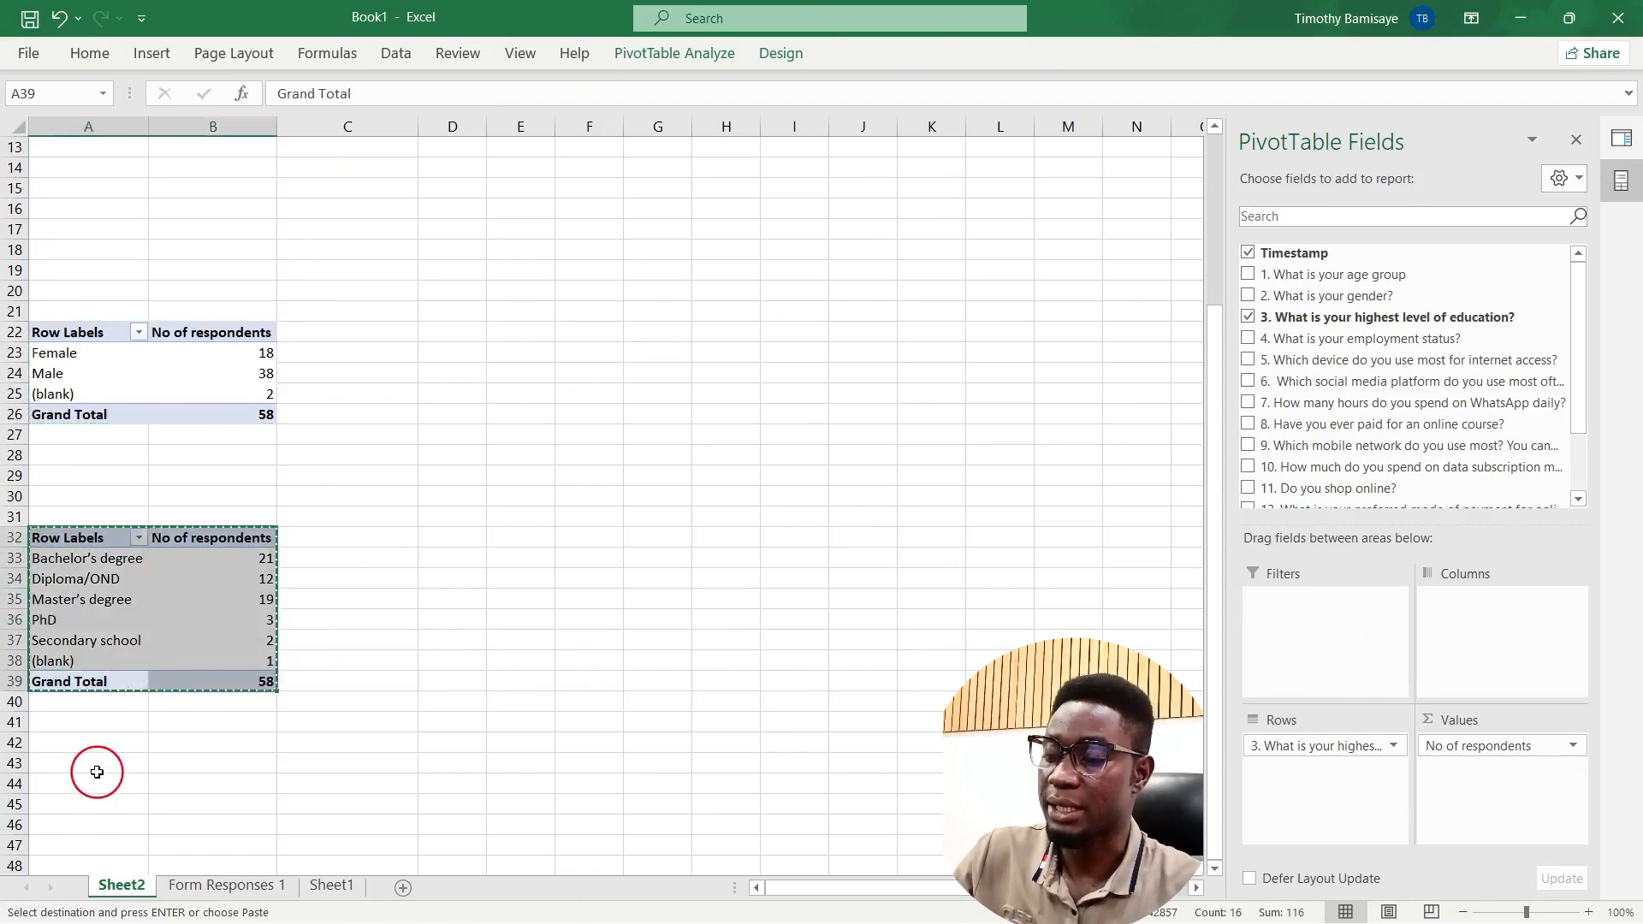
{"action": "scroll", "coordinate": [97, 772], "scroll_direction": "down", "scroll_amount": 3}
{"action": "left_click", "coordinate": [70, 680]}
{"action": "key", "text": "ctrl+v"}
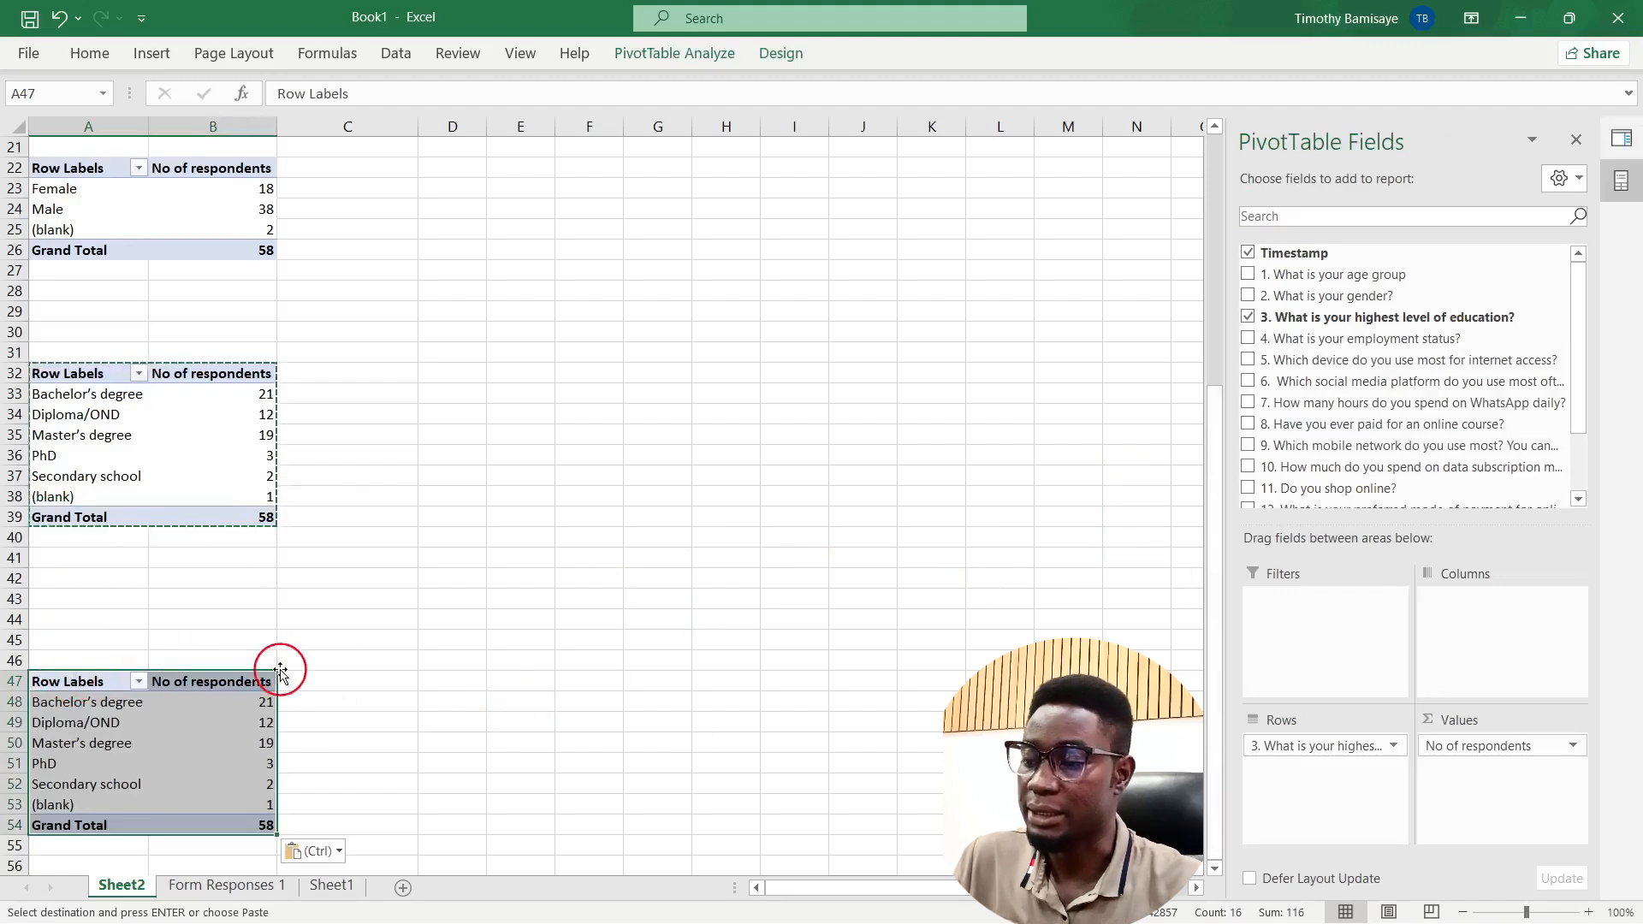
{"action": "left_click", "coordinate": [197, 750]}
Step: Replace the education field in the A47 pivot's Rows with employment status
{"action": "left_click_drag", "start_coordinate": [1356, 318], "coordinate": [851, 693]}
{"action": "left_click_drag", "start_coordinate": [1309, 341], "coordinate": [630, 765]}
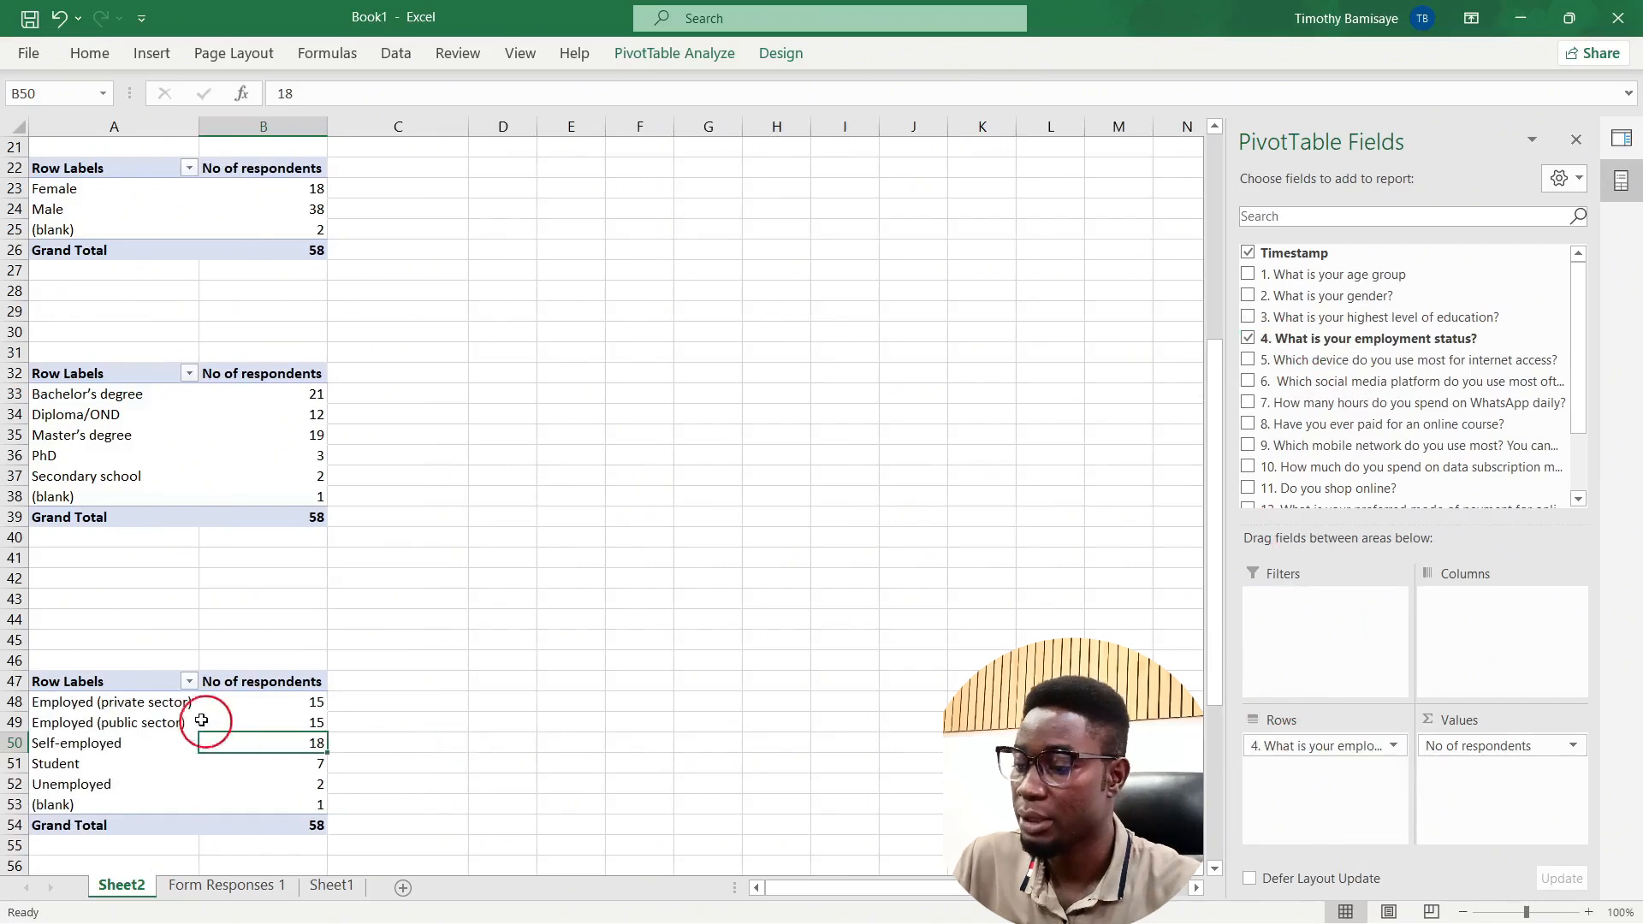
{"action": "left_click", "coordinate": [139, 700]}
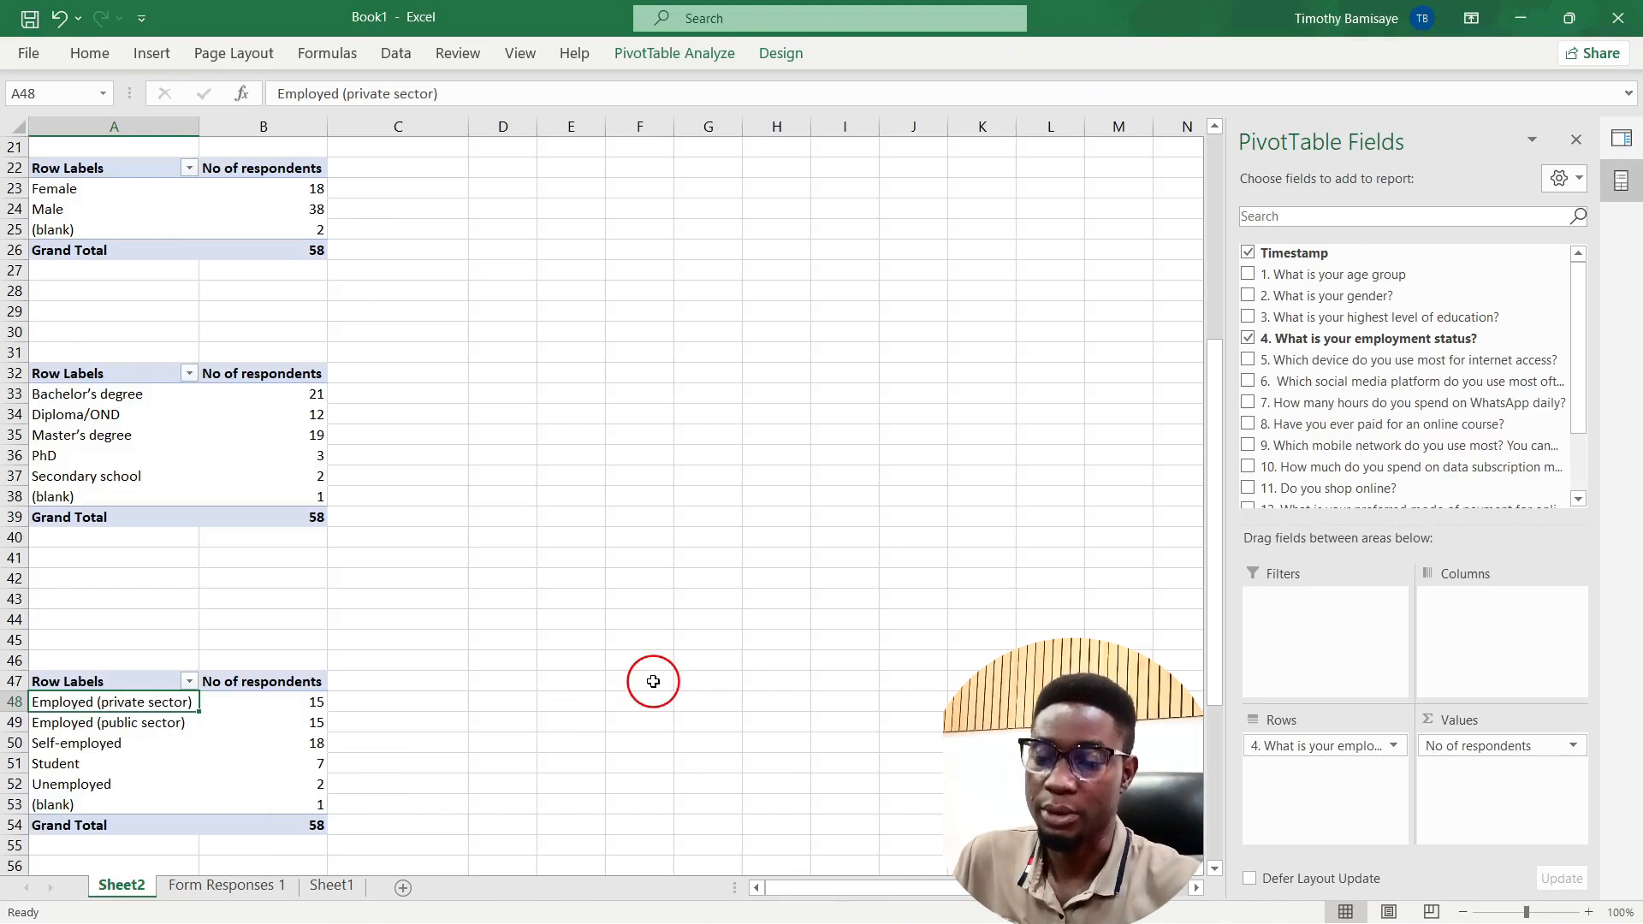
{"action": "scroll", "coordinate": [1319, 500], "scroll_direction": "down", "scroll_amount": 2}
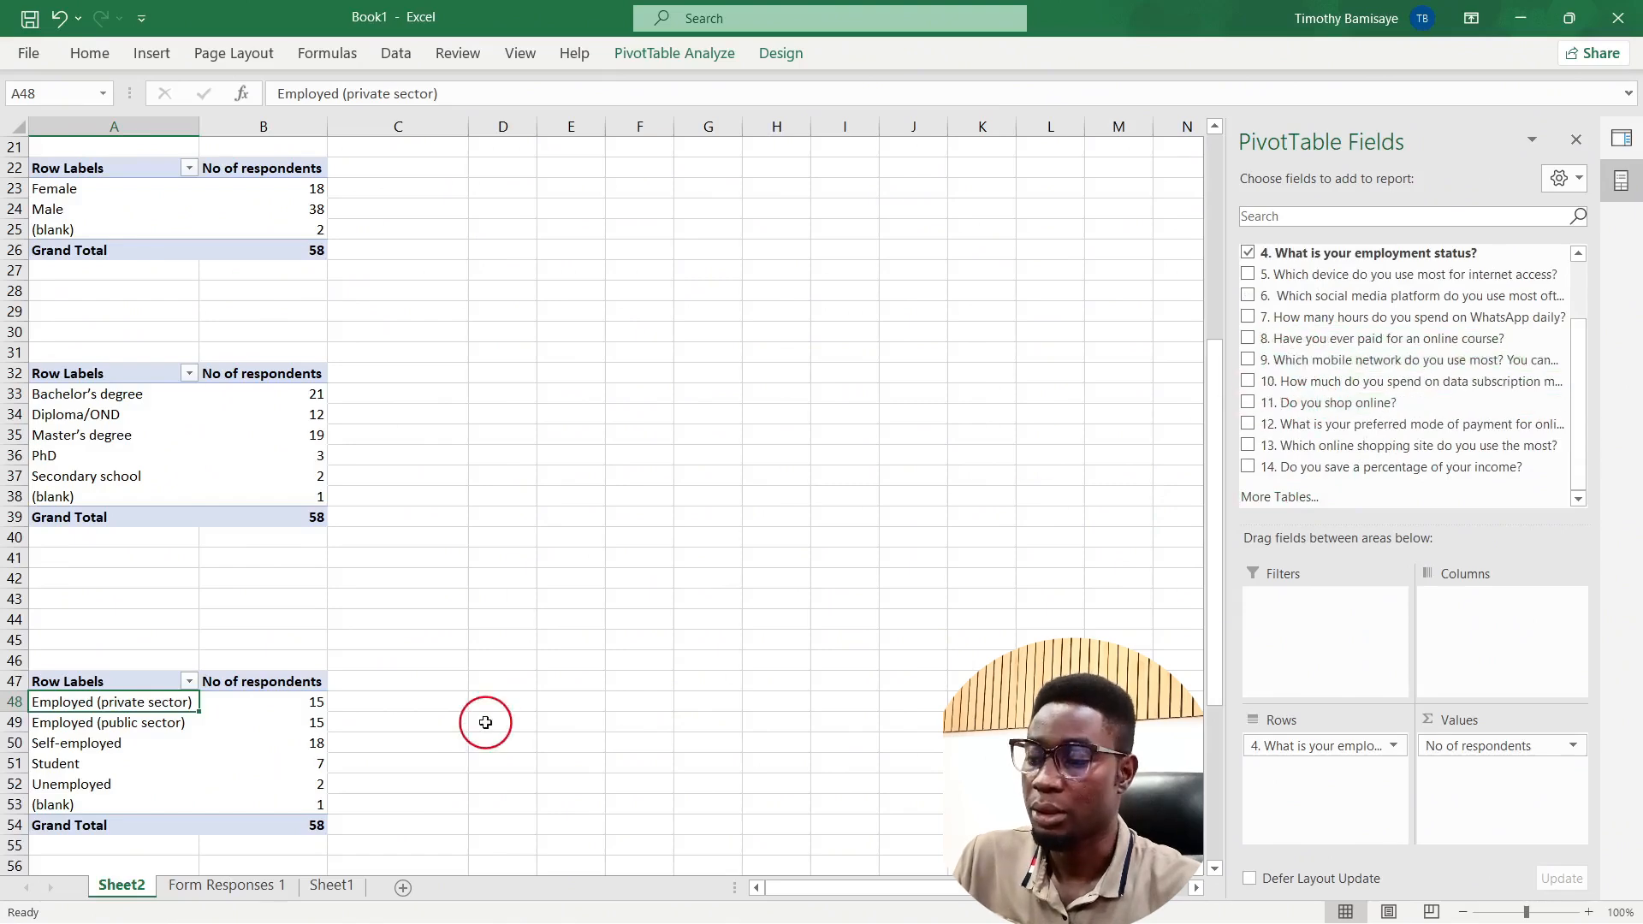
Step: Copy the employment pivot table and paste it at A63
{"action": "key", "text": "ctrl+a"}
{"action": "key", "text": "ctrl+c"}
{"action": "scroll", "coordinate": [295, 707], "scroll_direction": "down", "scroll_amount": 4}
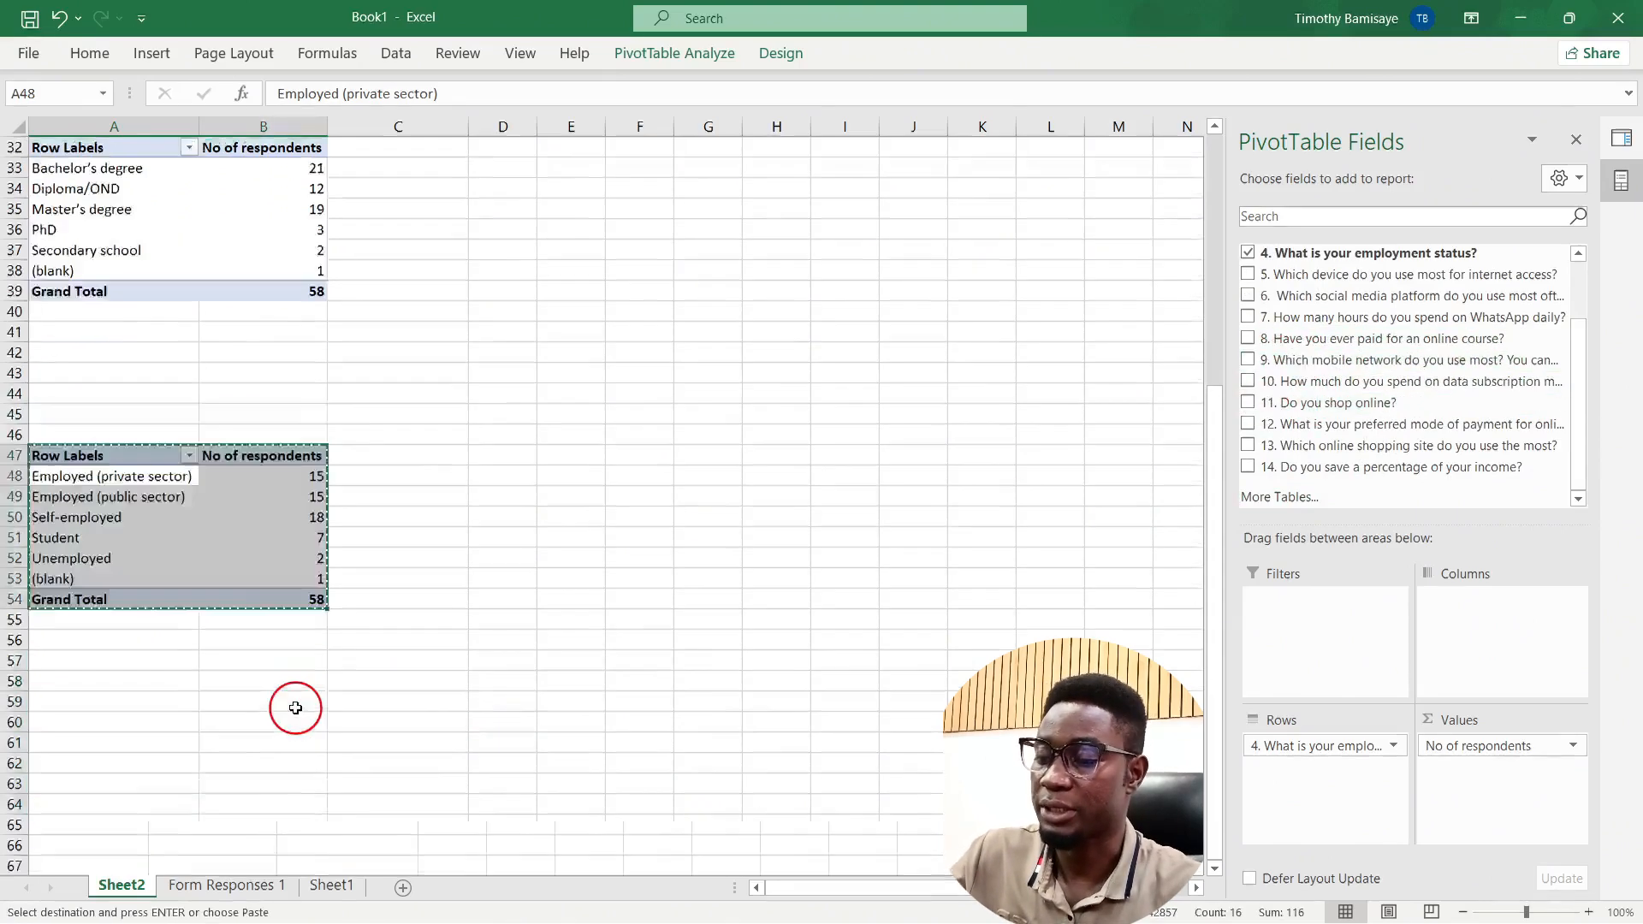
{"action": "scroll", "coordinate": [171, 702], "scroll_direction": "down", "scroll_amount": 2}
{"action": "left_click", "coordinate": [66, 676]}
{"action": "key", "text": "ctrl+v"}
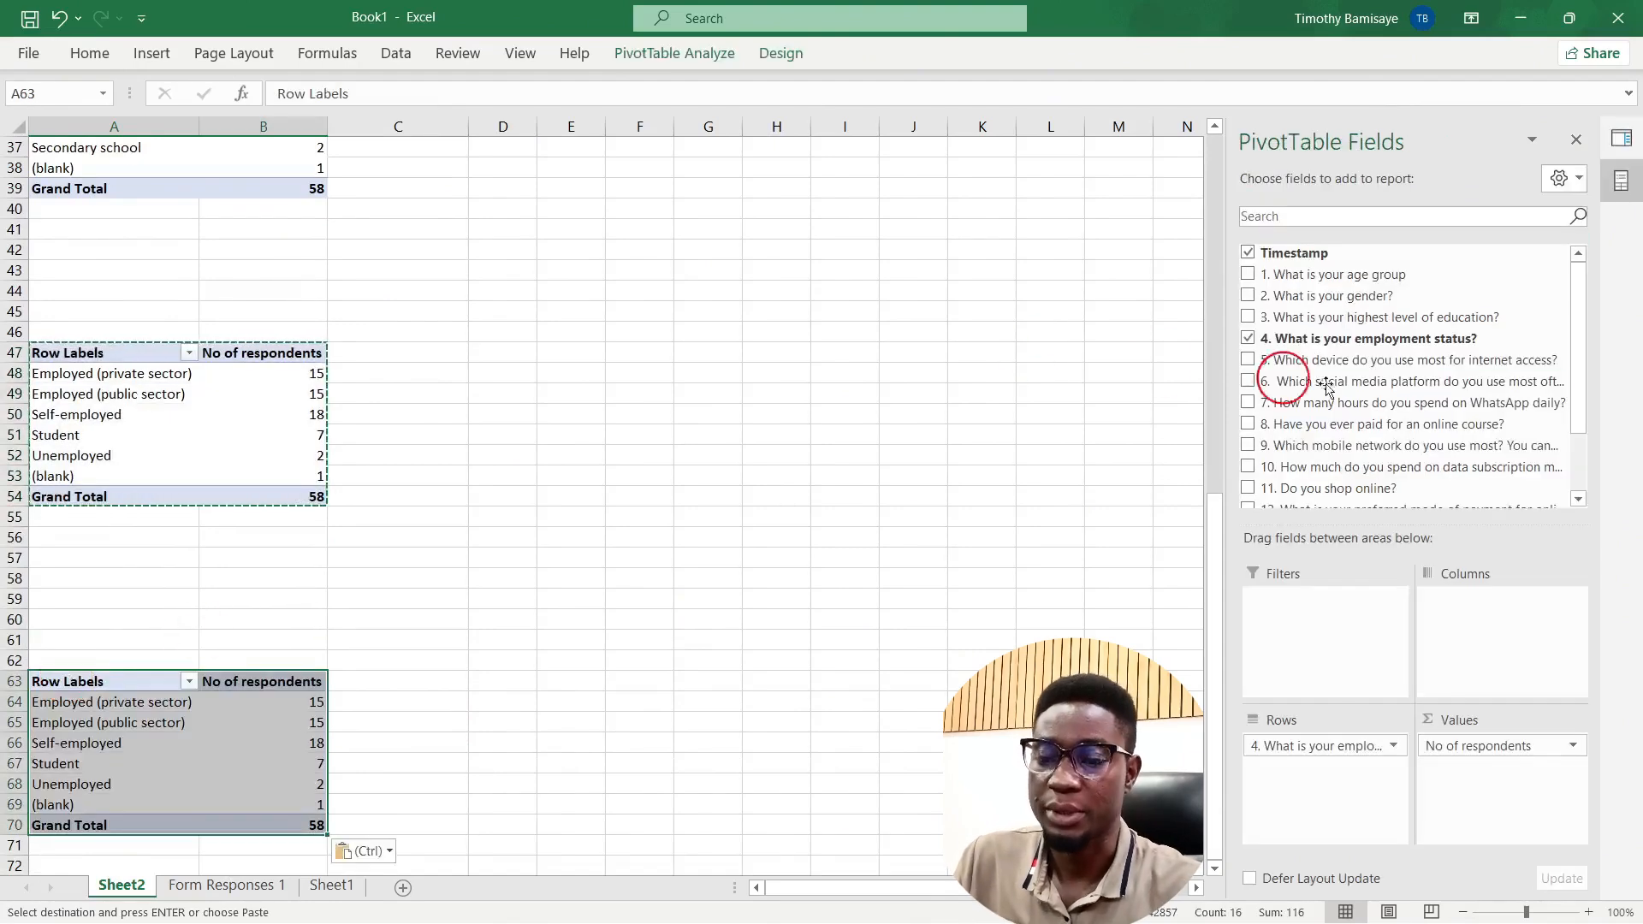
Step: Swap employment status for the social media platform field and check the Facebook and WhatsApp counts
{"action": "left_click", "coordinate": [1248, 338]}
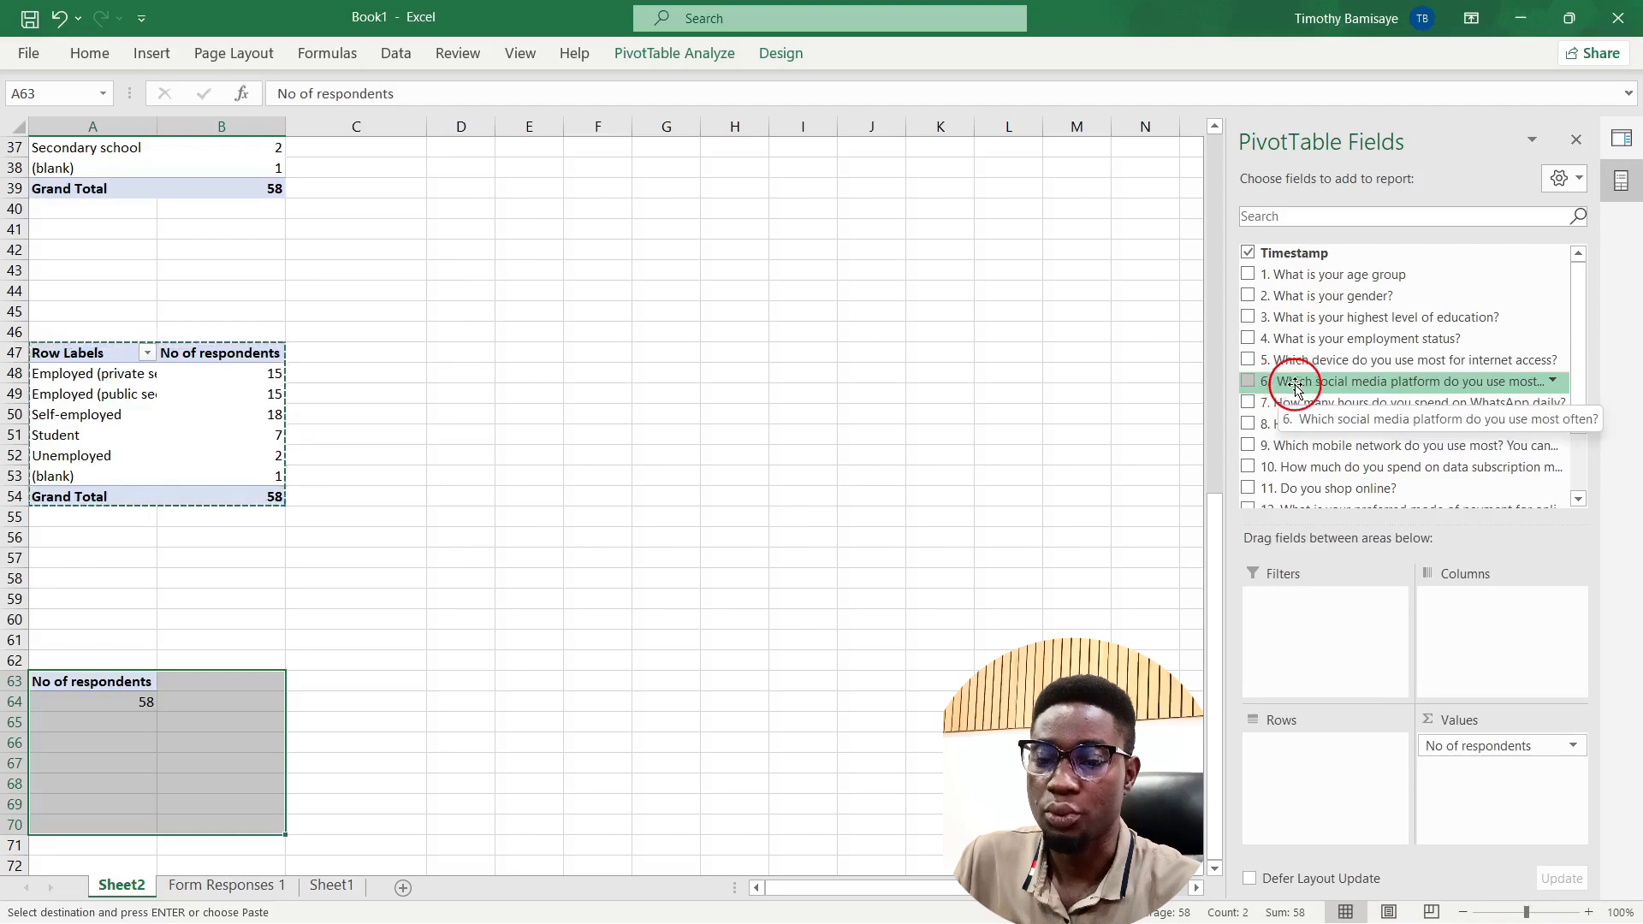
{"action": "left_click_drag", "start_coordinate": [1298, 386], "coordinate": [1353, 770]}
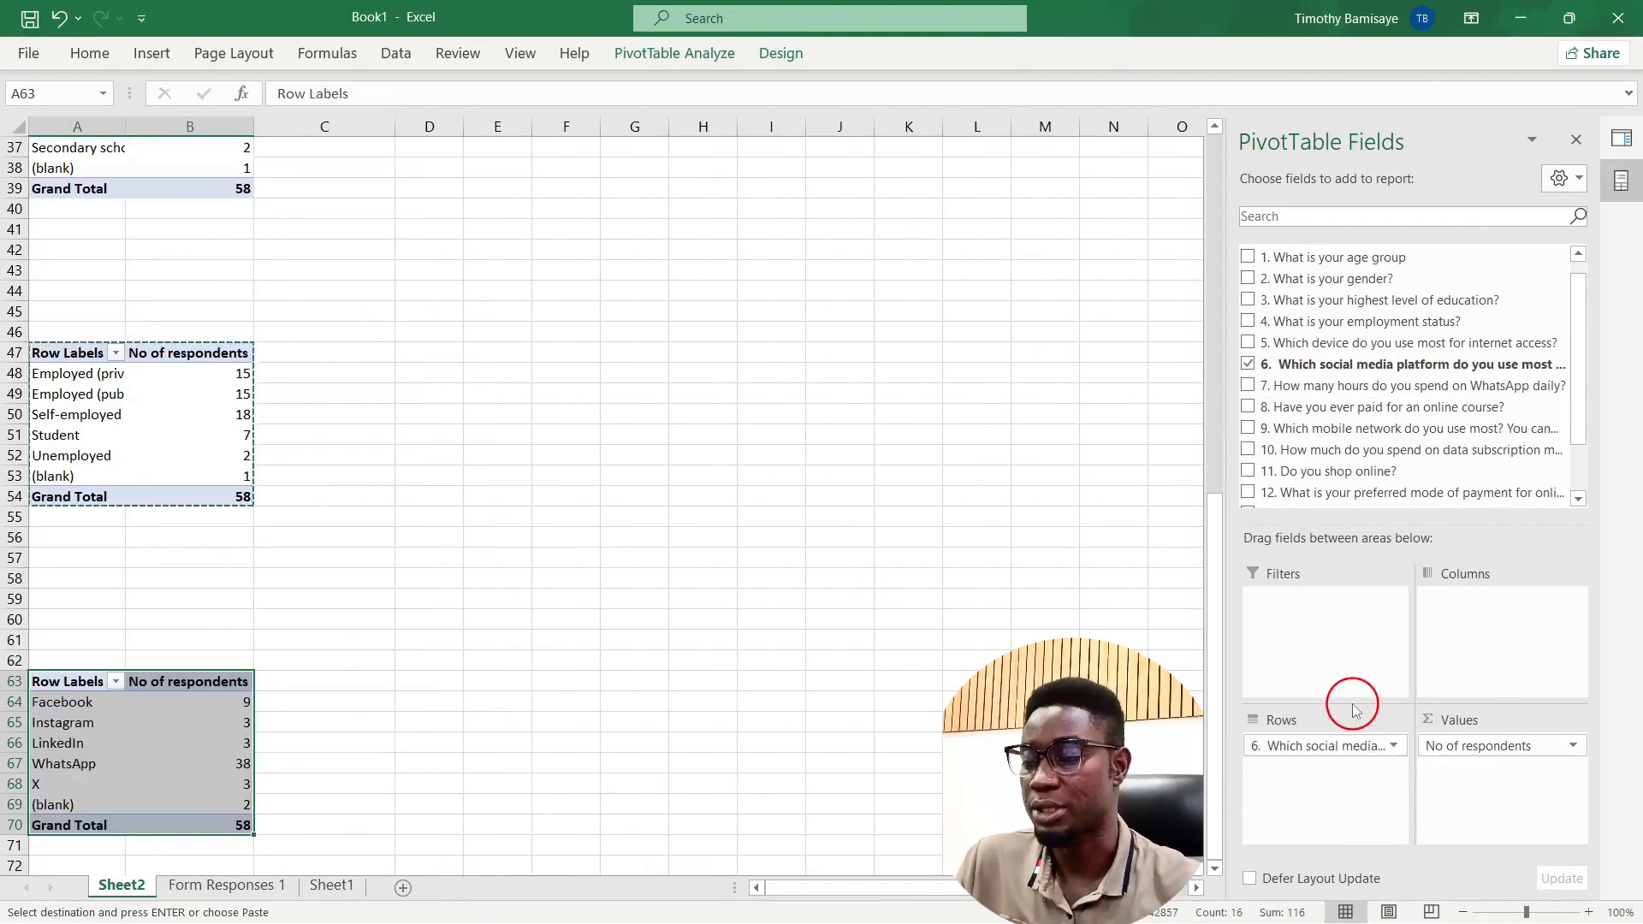
{"action": "left_click", "coordinate": [146, 703]}
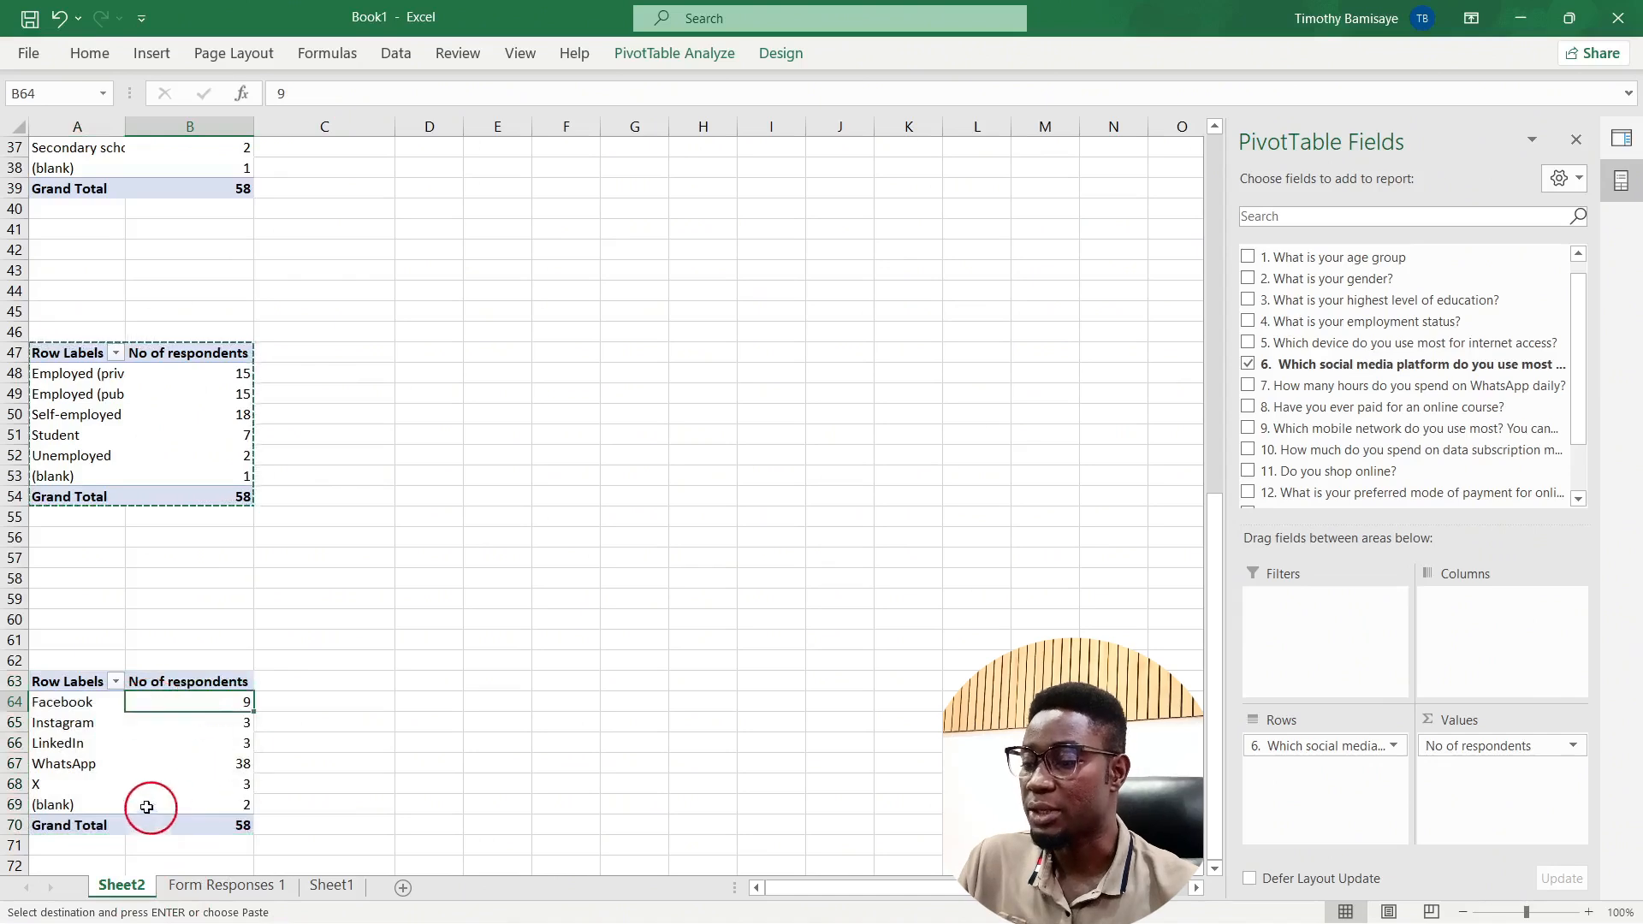
{"action": "left_click", "coordinate": [162, 767]}
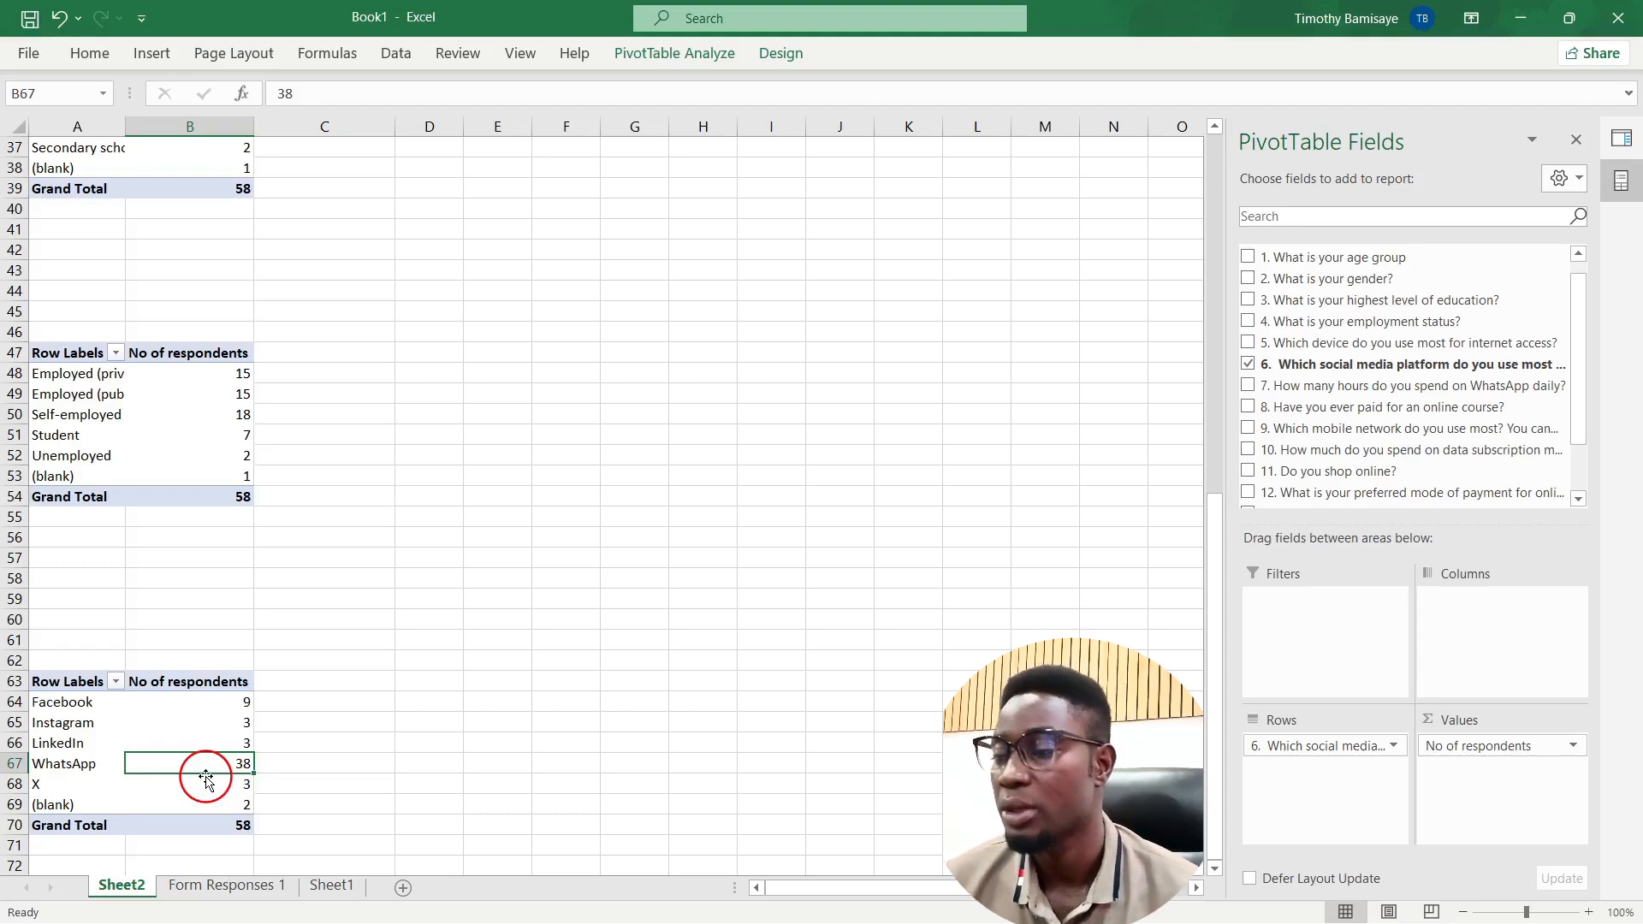
Step: Insert a Clustered Column PivotChart from the age-group pivot table via PivotTable Analyze
{"action": "scroll", "coordinate": [205, 776], "scroll_direction": "up", "scroll_amount": 12}
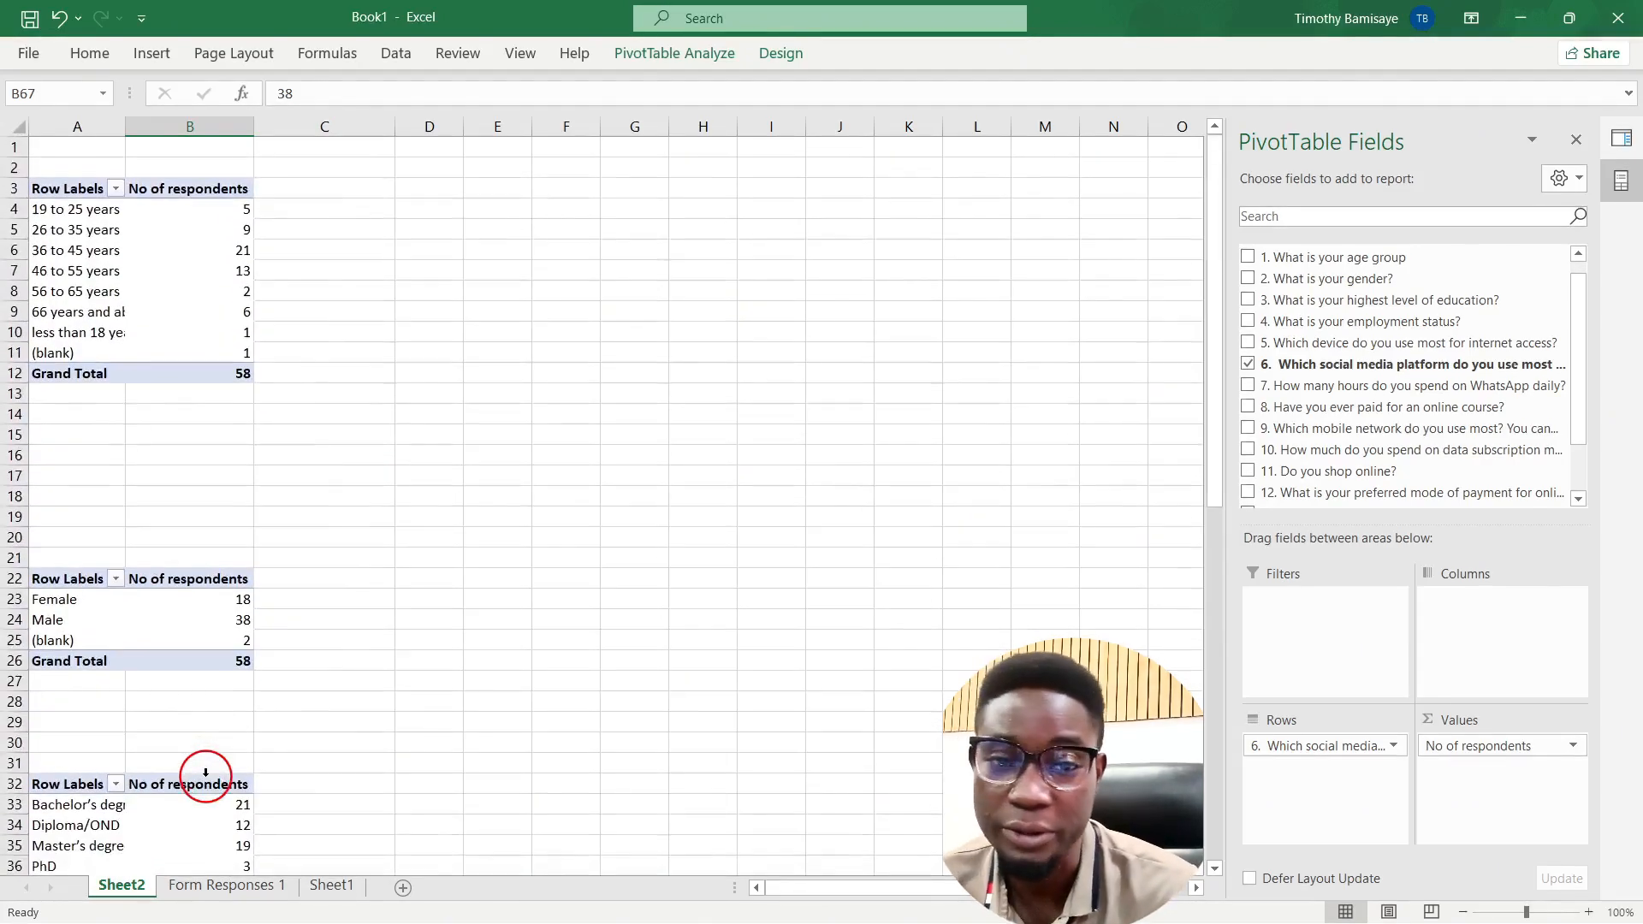
{"action": "scroll", "coordinate": [150, 271], "scroll_direction": "down", "scroll_amount": 10}
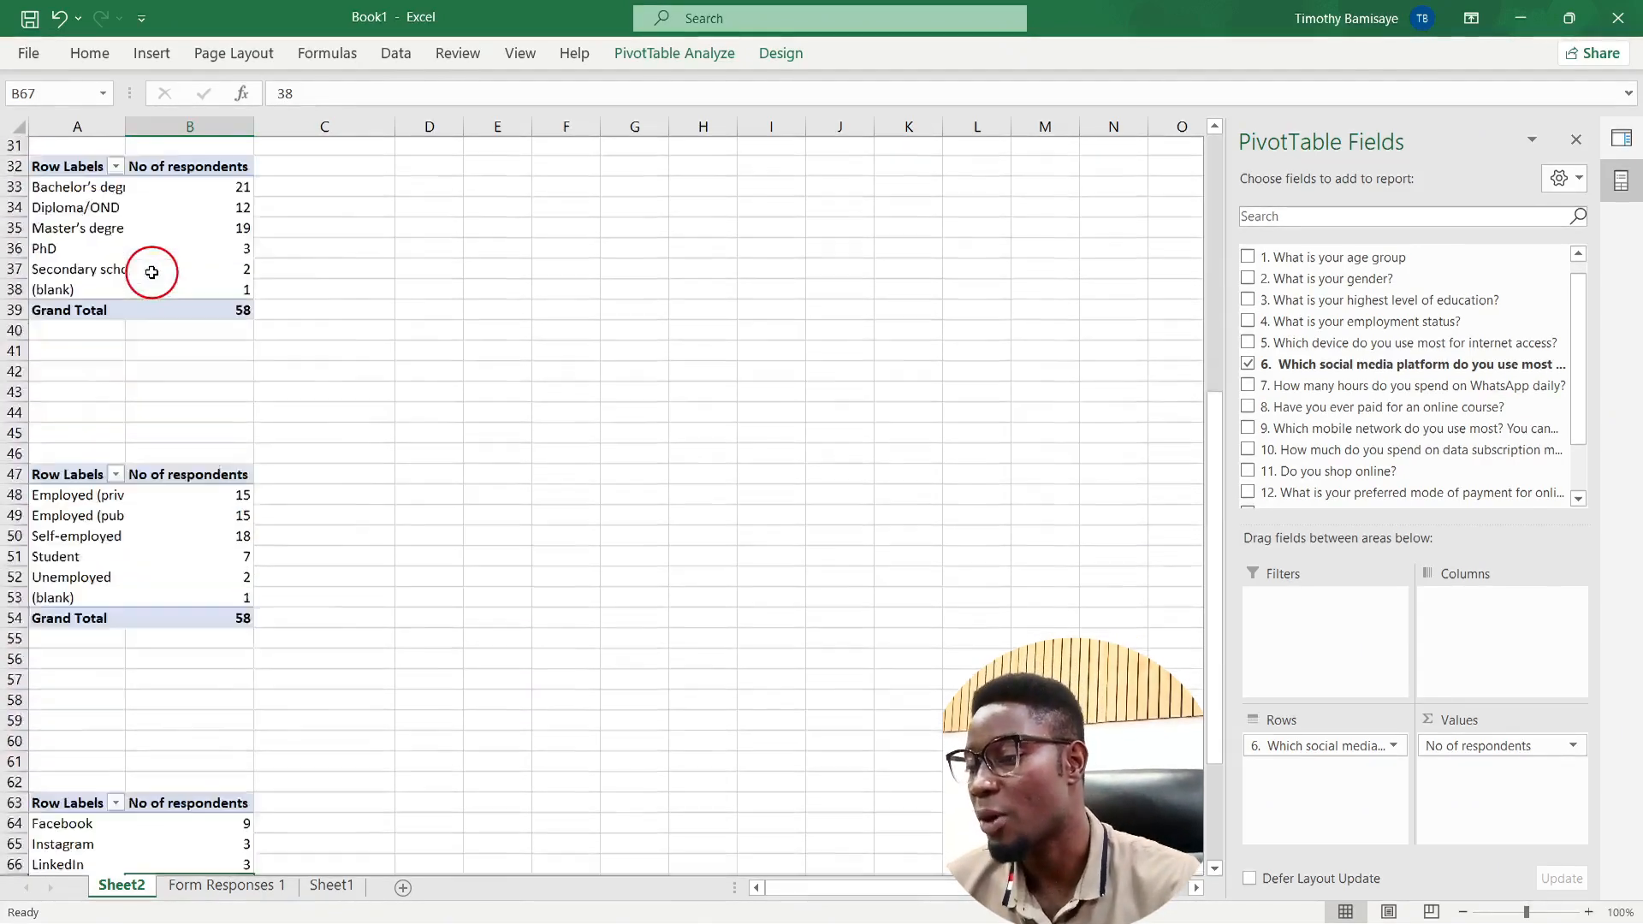
{"action": "scroll", "coordinate": [152, 272], "scroll_direction": "down", "scroll_amount": 2}
{"action": "scroll", "coordinate": [151, 272], "scroll_direction": "up", "scroll_amount": 12}
{"action": "left_click", "coordinate": [152, 272]}
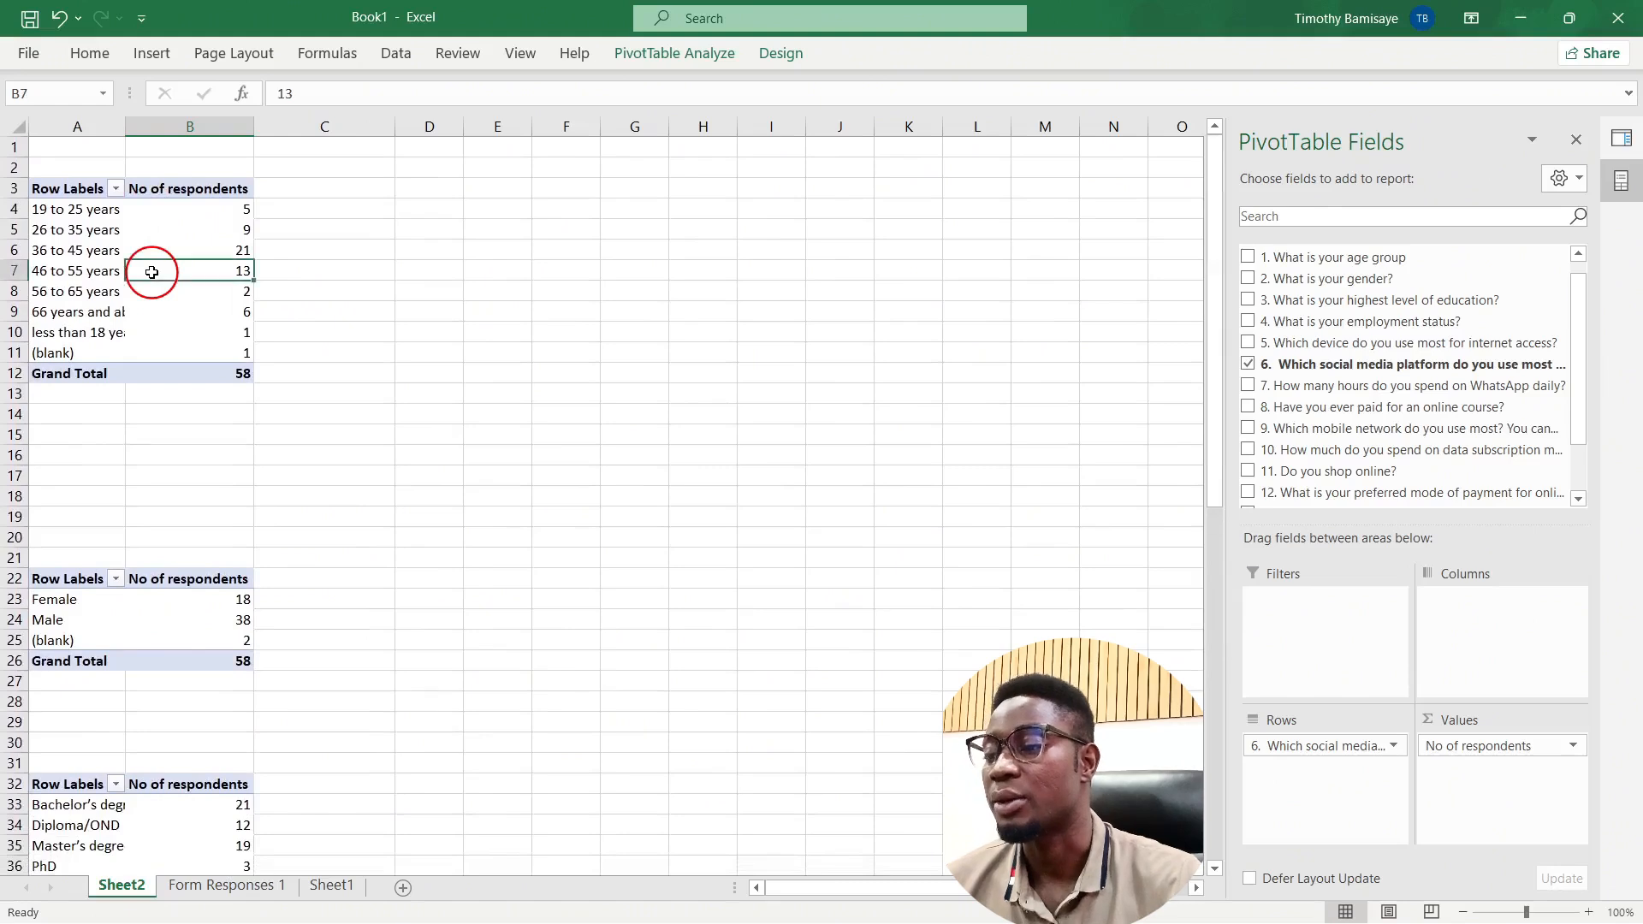
{"action": "left_click", "coordinate": [152, 205]}
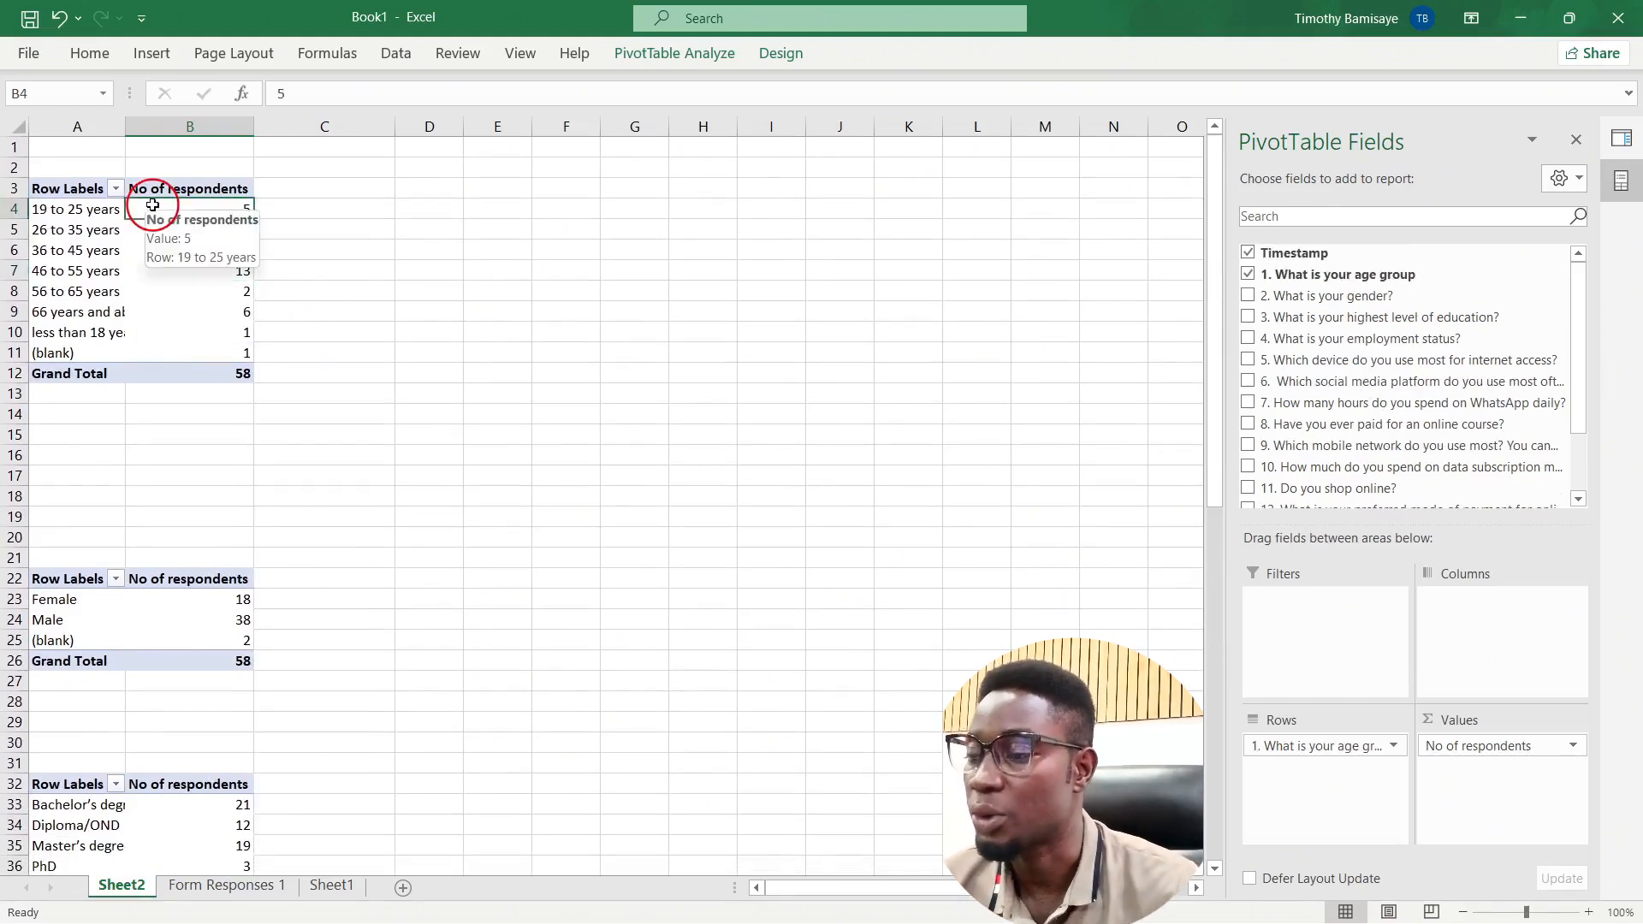
{"action": "left_click", "coordinate": [150, 250]}
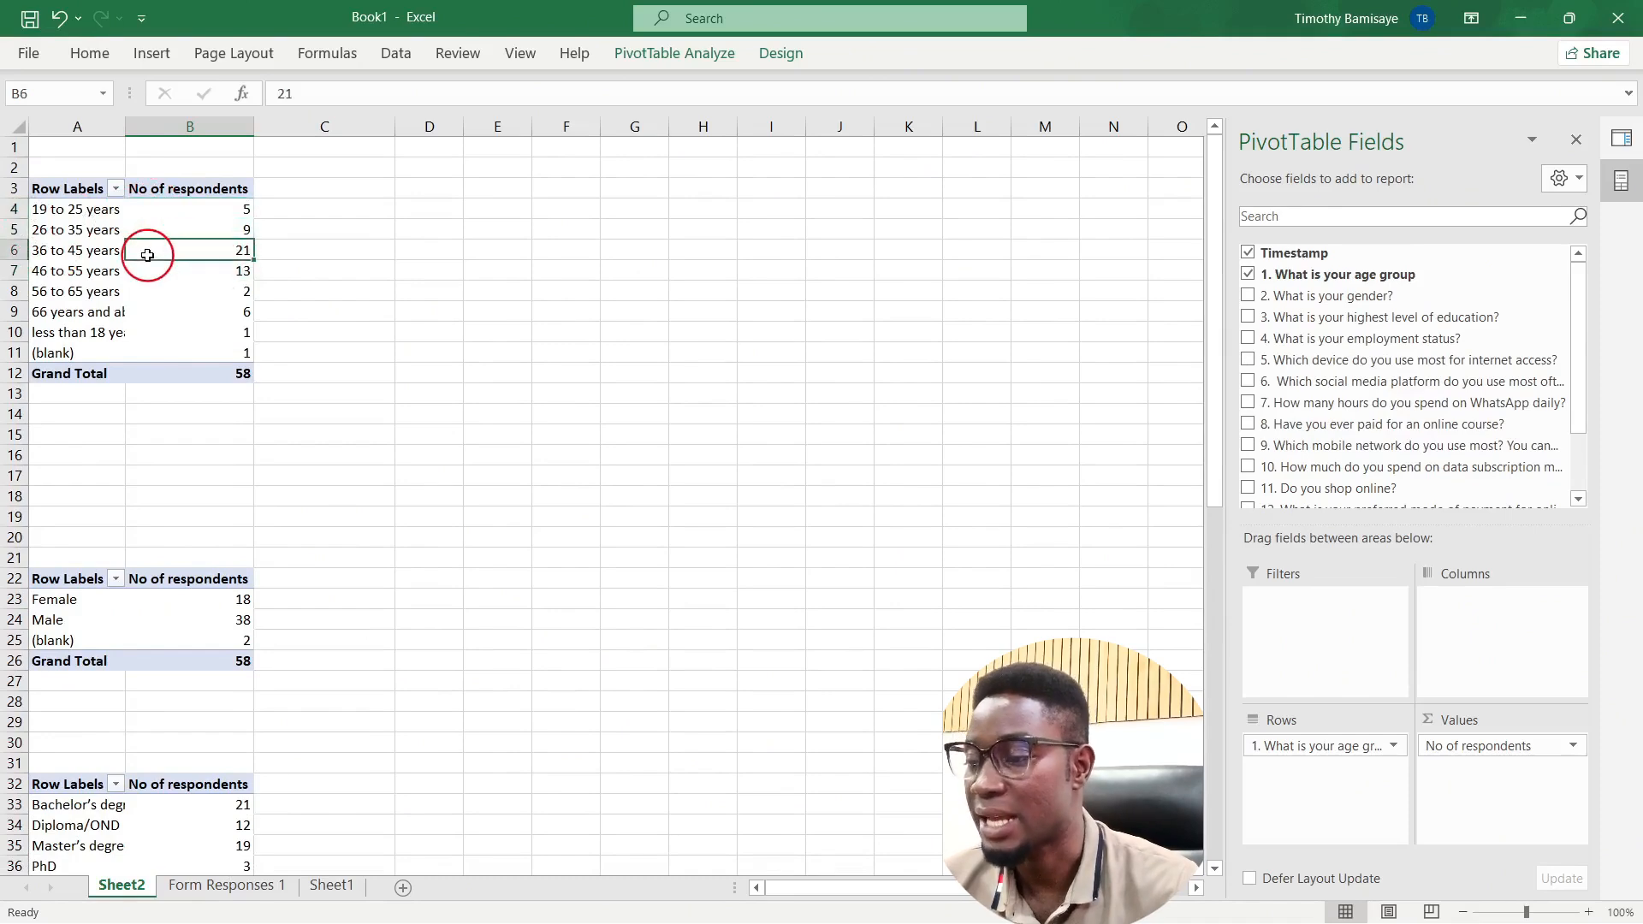
{"action": "left_click", "coordinate": [711, 56]}
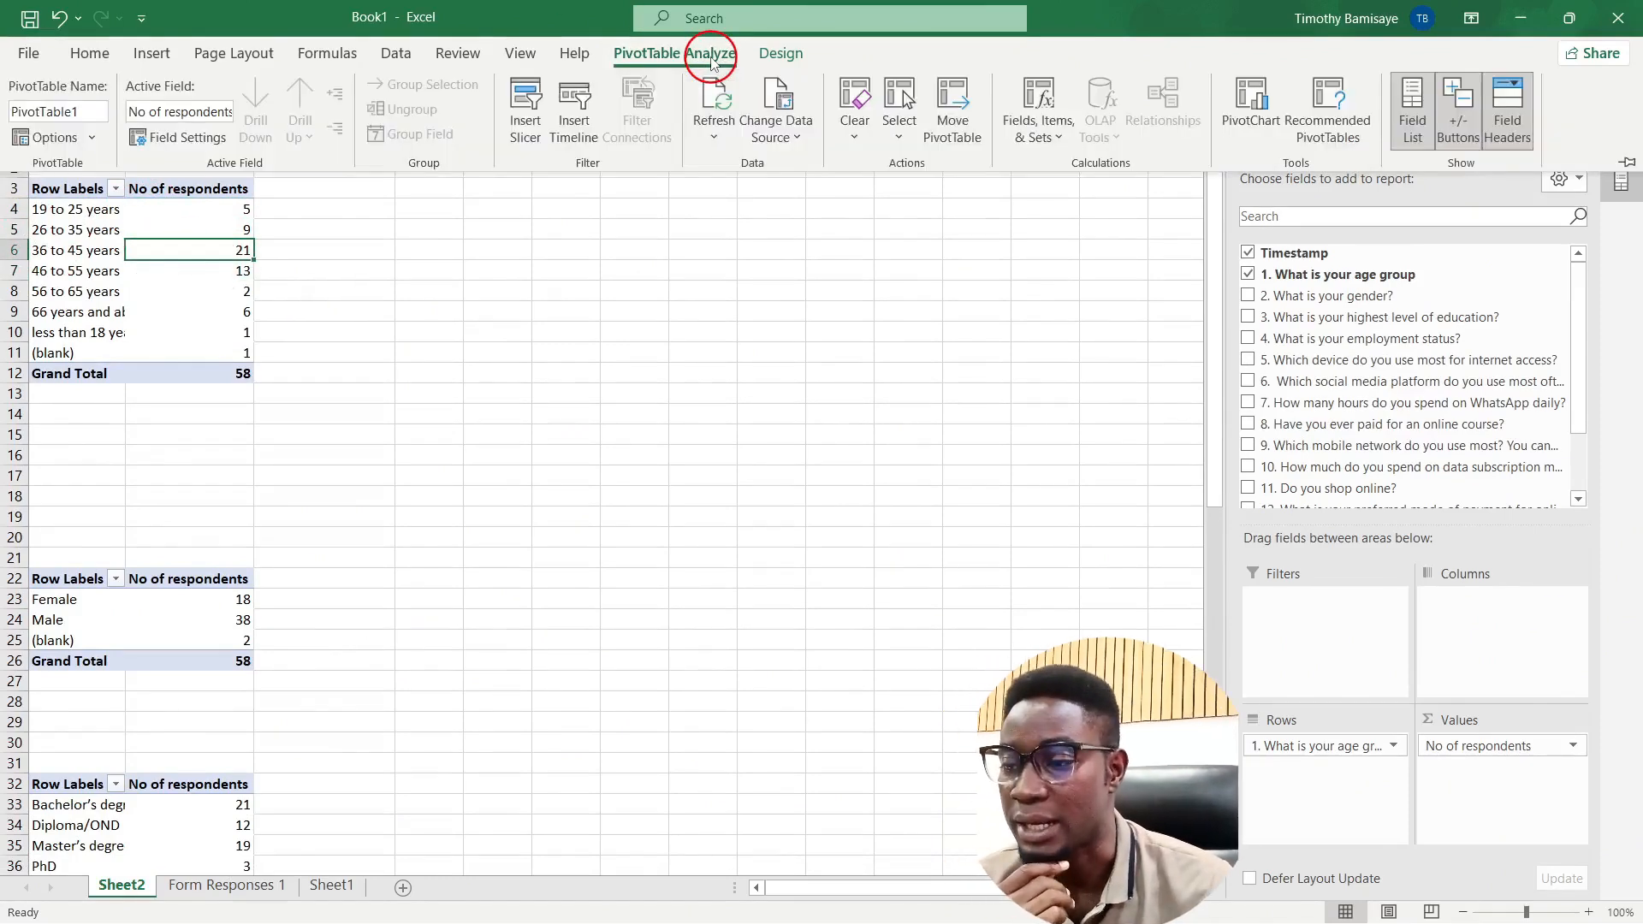
{"action": "left_click", "coordinate": [1261, 110]}
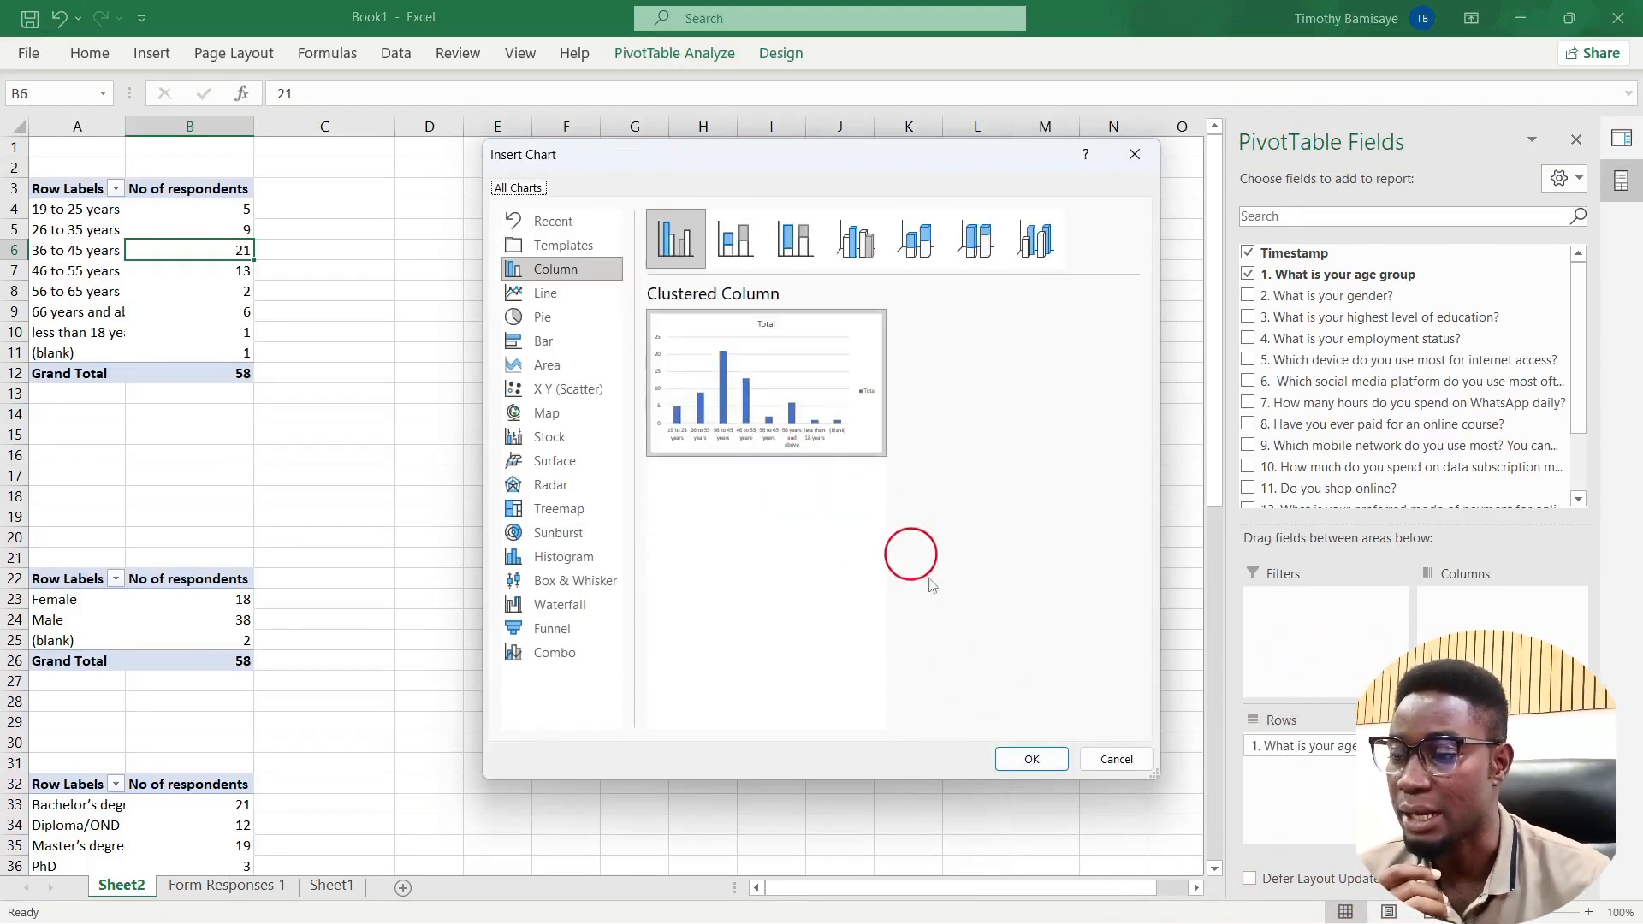
{"action": "left_click", "coordinate": [1032, 759]}
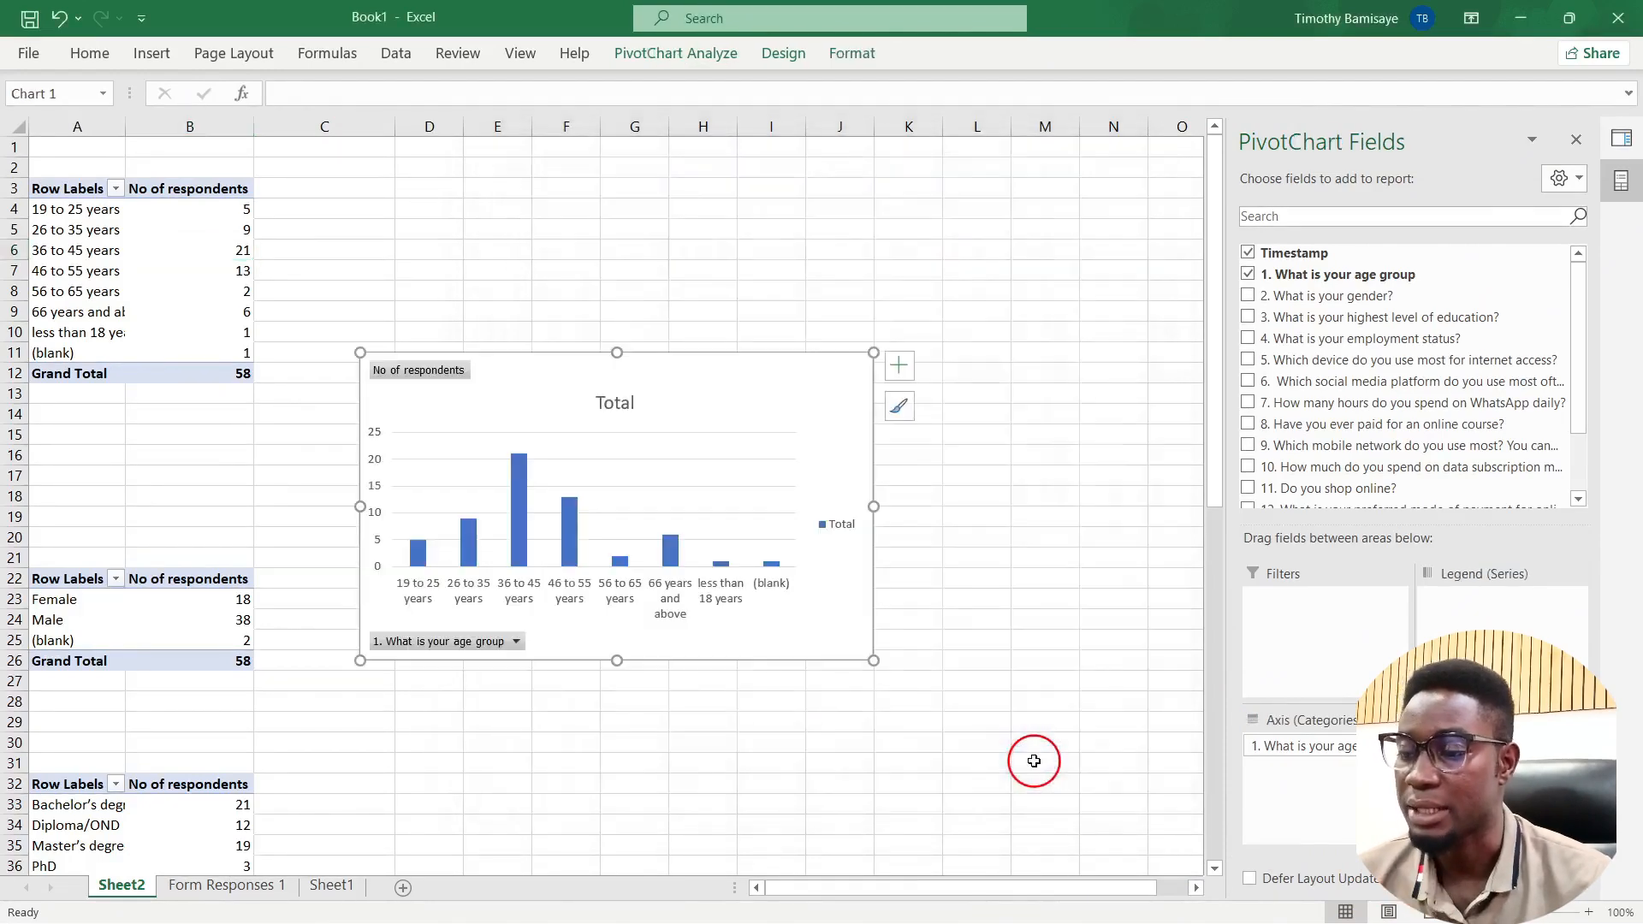
Step: Move the age chart beside its table, hide all field buttons and delete the Total legend
{"action": "left_click_drag", "start_coordinate": [689, 401], "coordinate": [741, 208]}
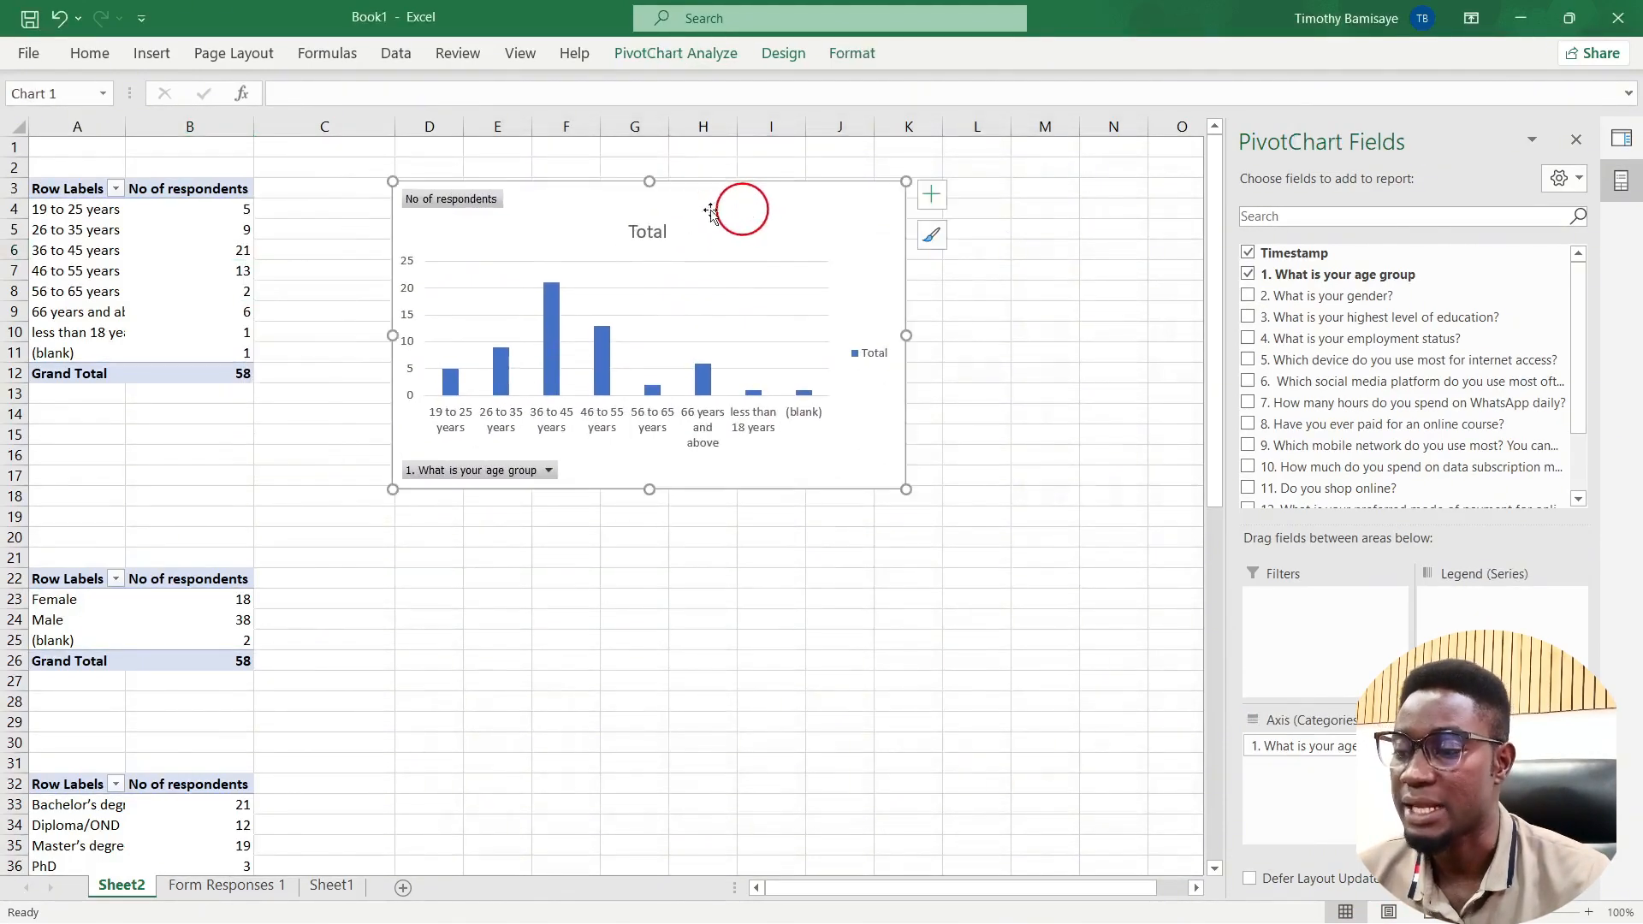
{"action": "right_click", "coordinate": [451, 204]}
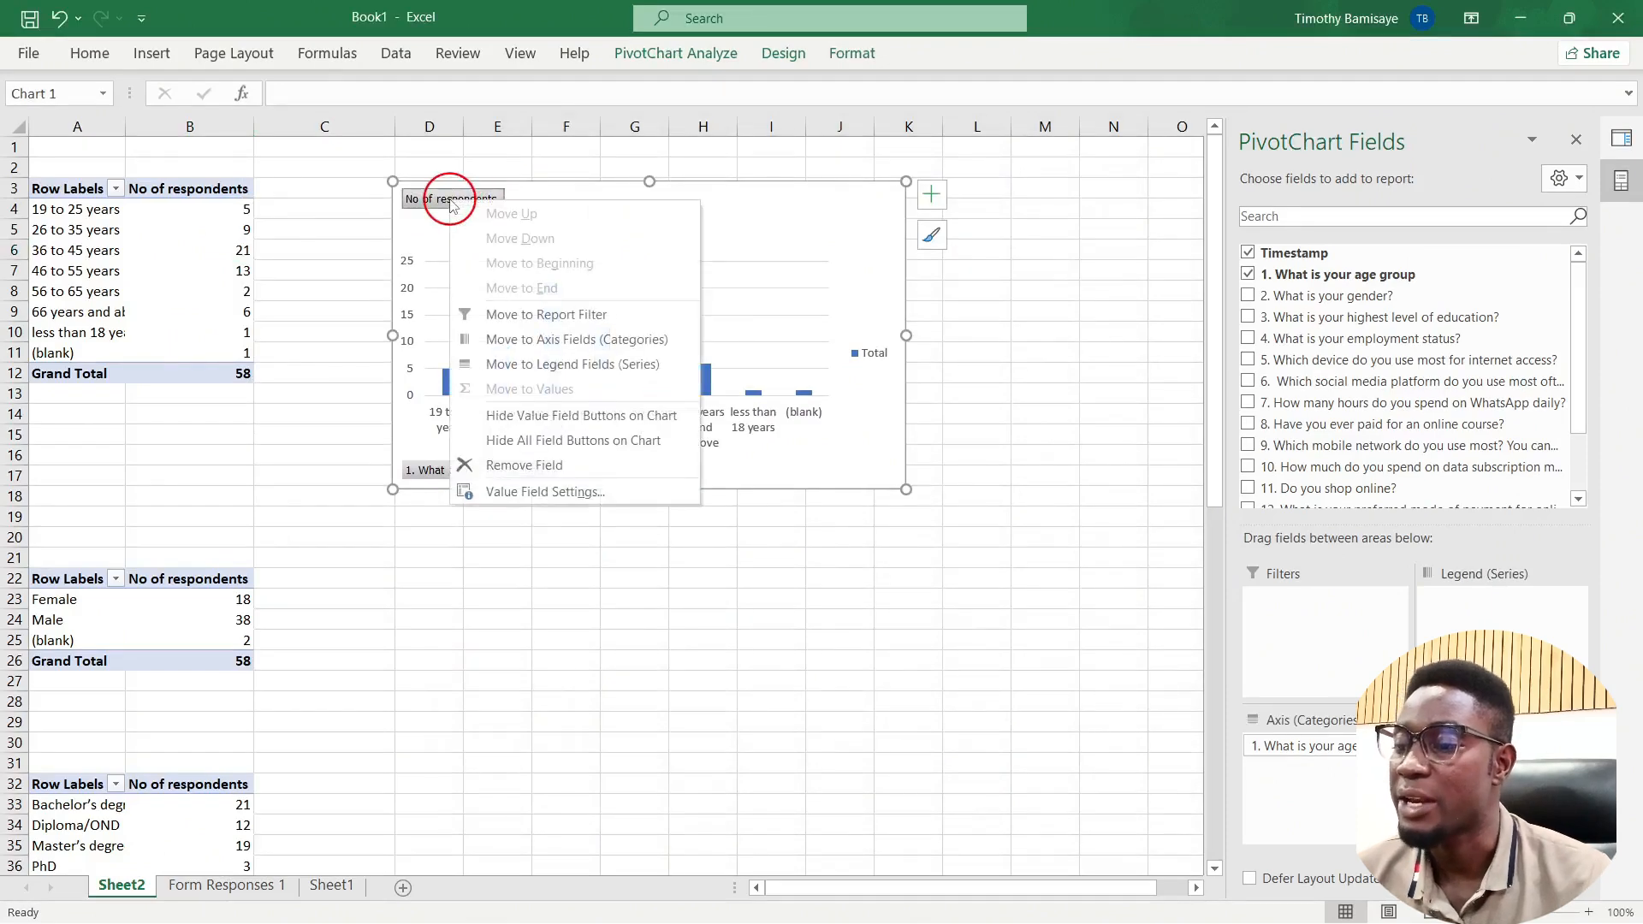
{"action": "left_click", "coordinate": [564, 441]}
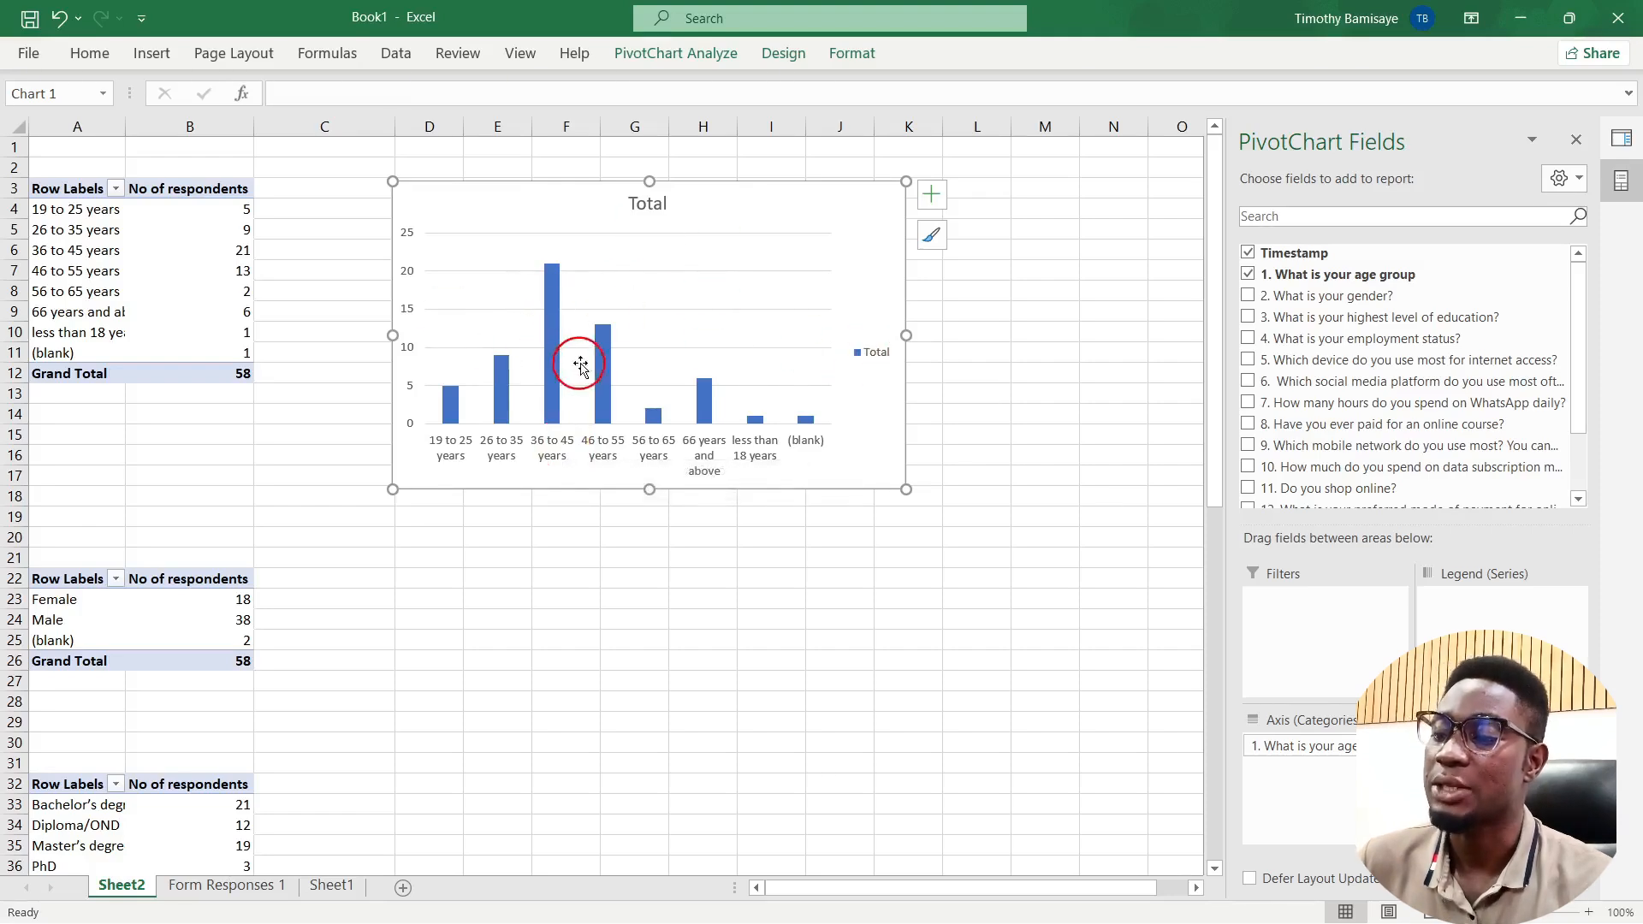
{"action": "left_click", "coordinate": [873, 367]}
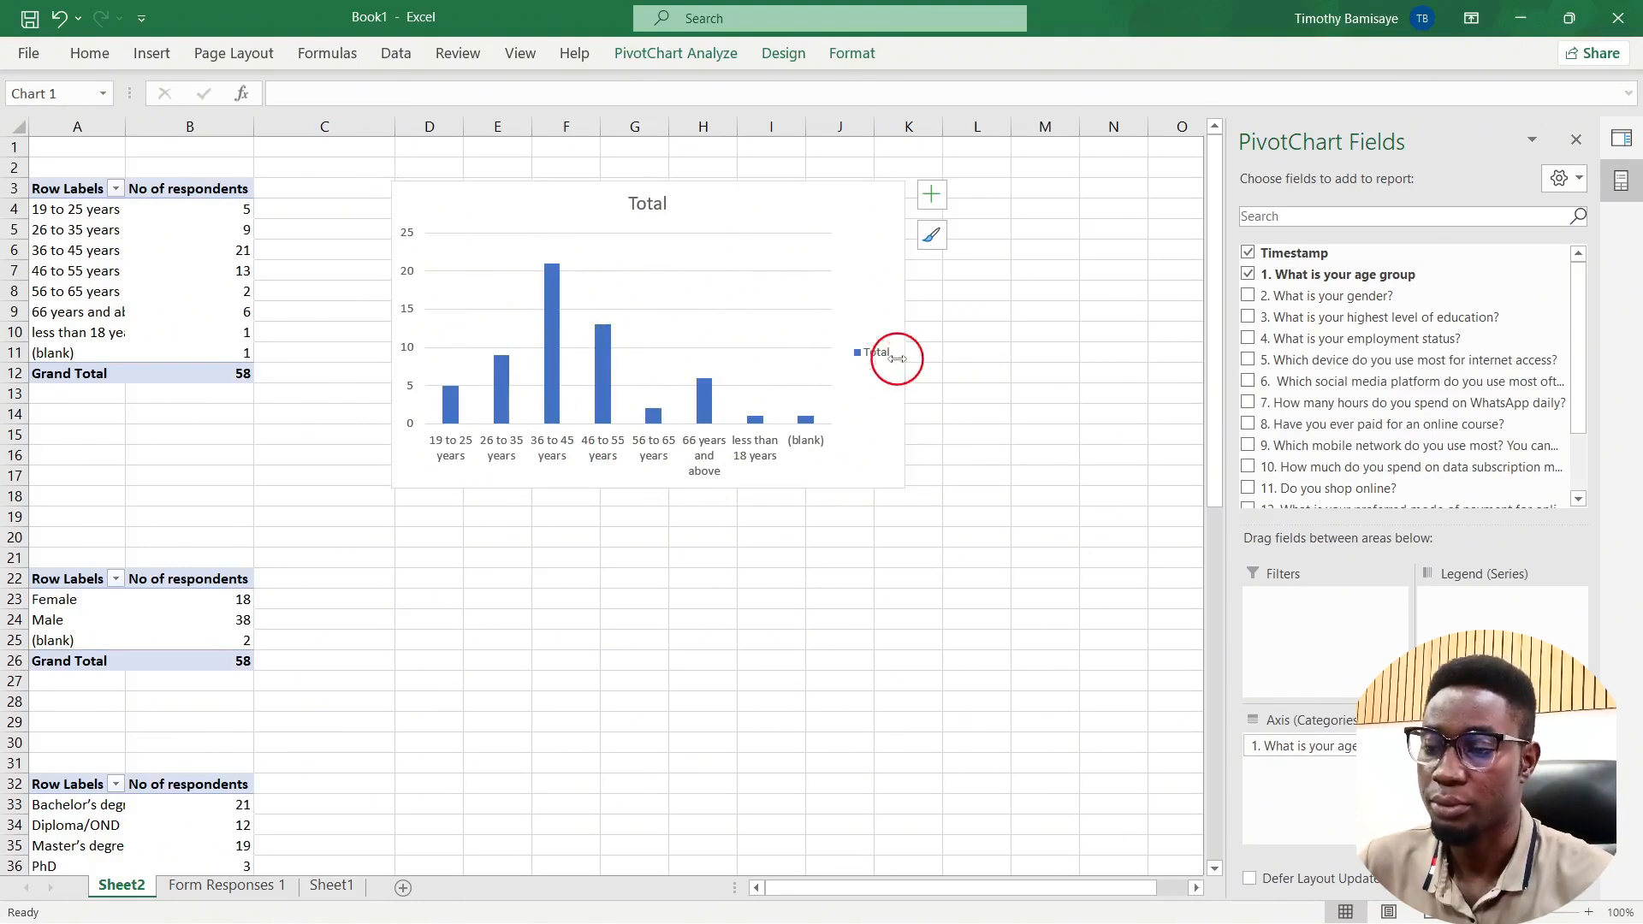
{"action": "key", "text": "Delete"}
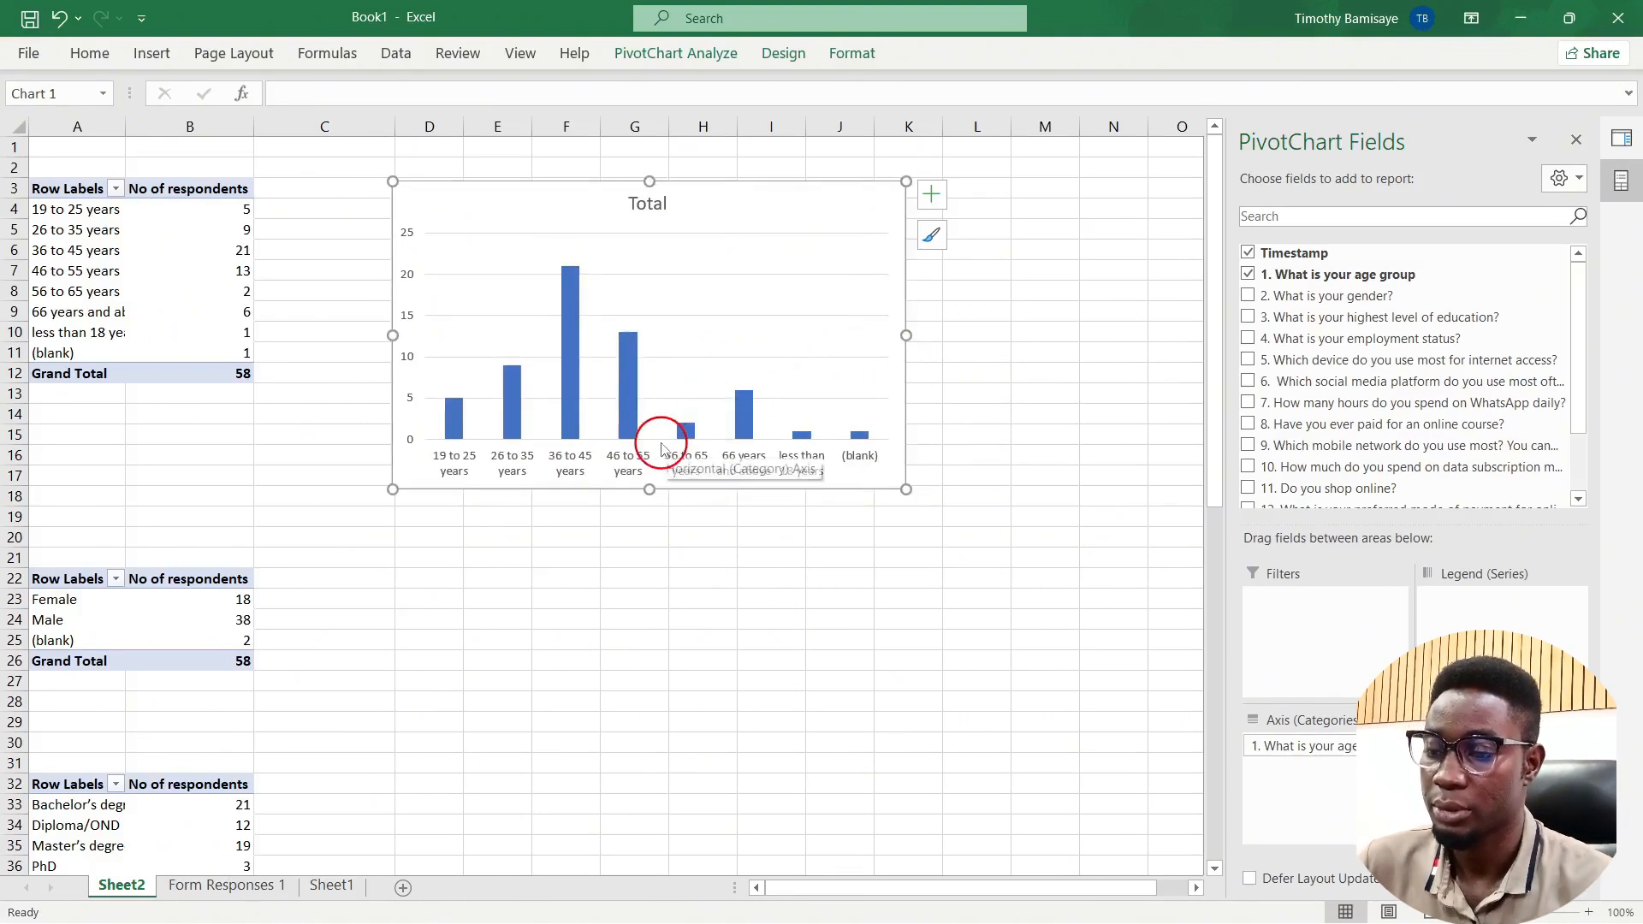
{"action": "left_click", "coordinate": [566, 409]}
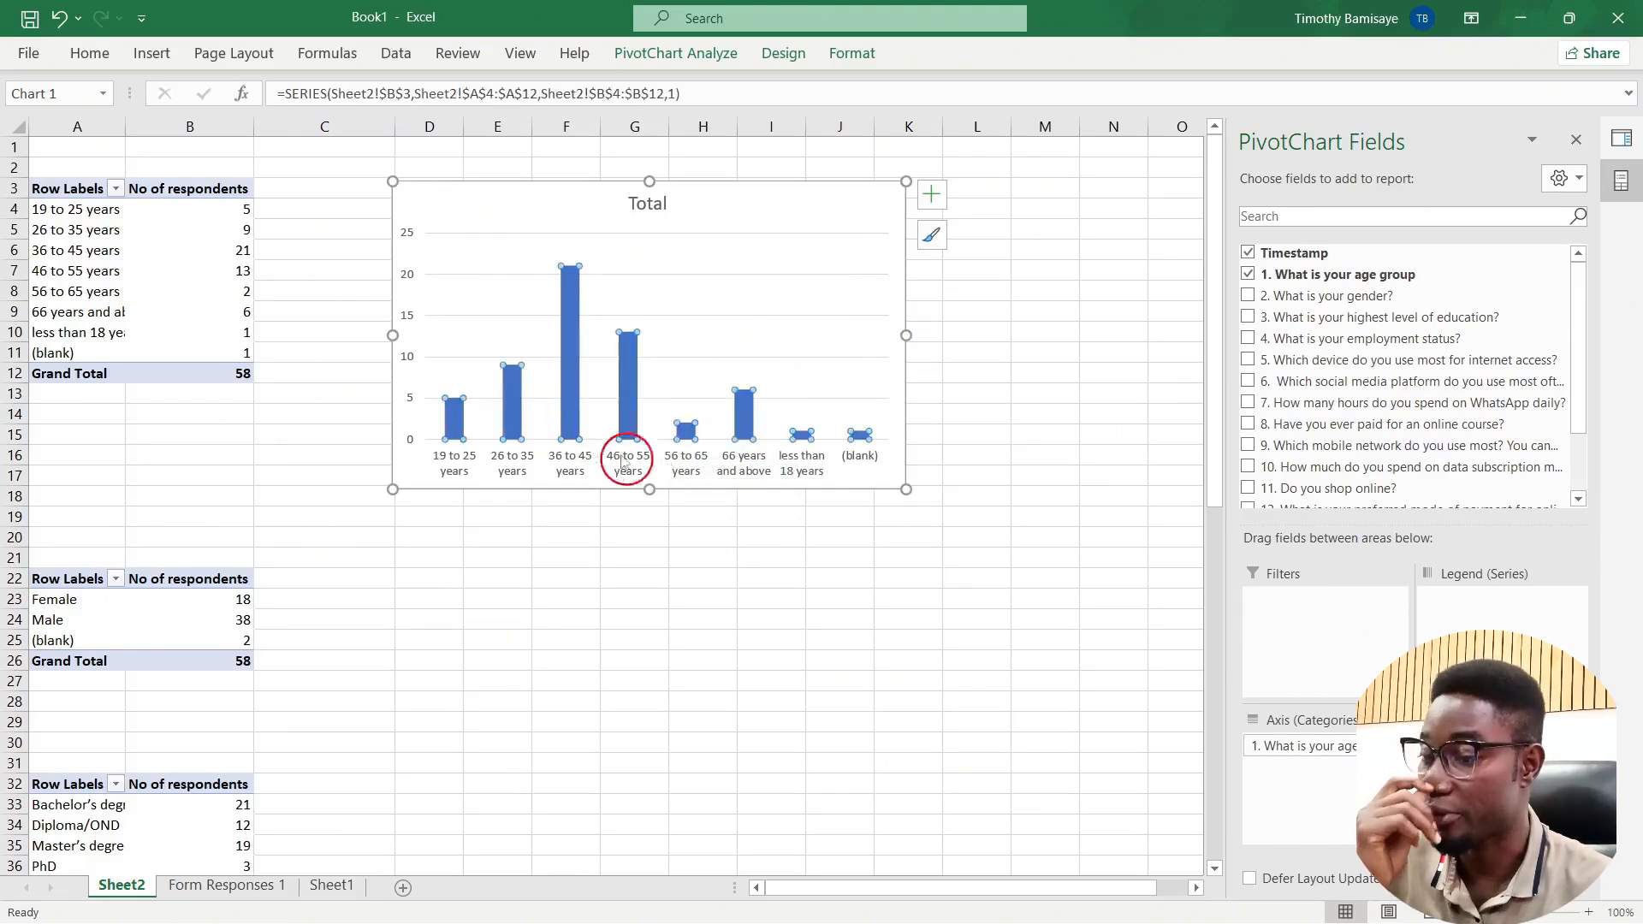
Step: Set the age bars' gap width to about 107% and move the chart to the sheet top
{"action": "right_click", "coordinate": [570, 396]}
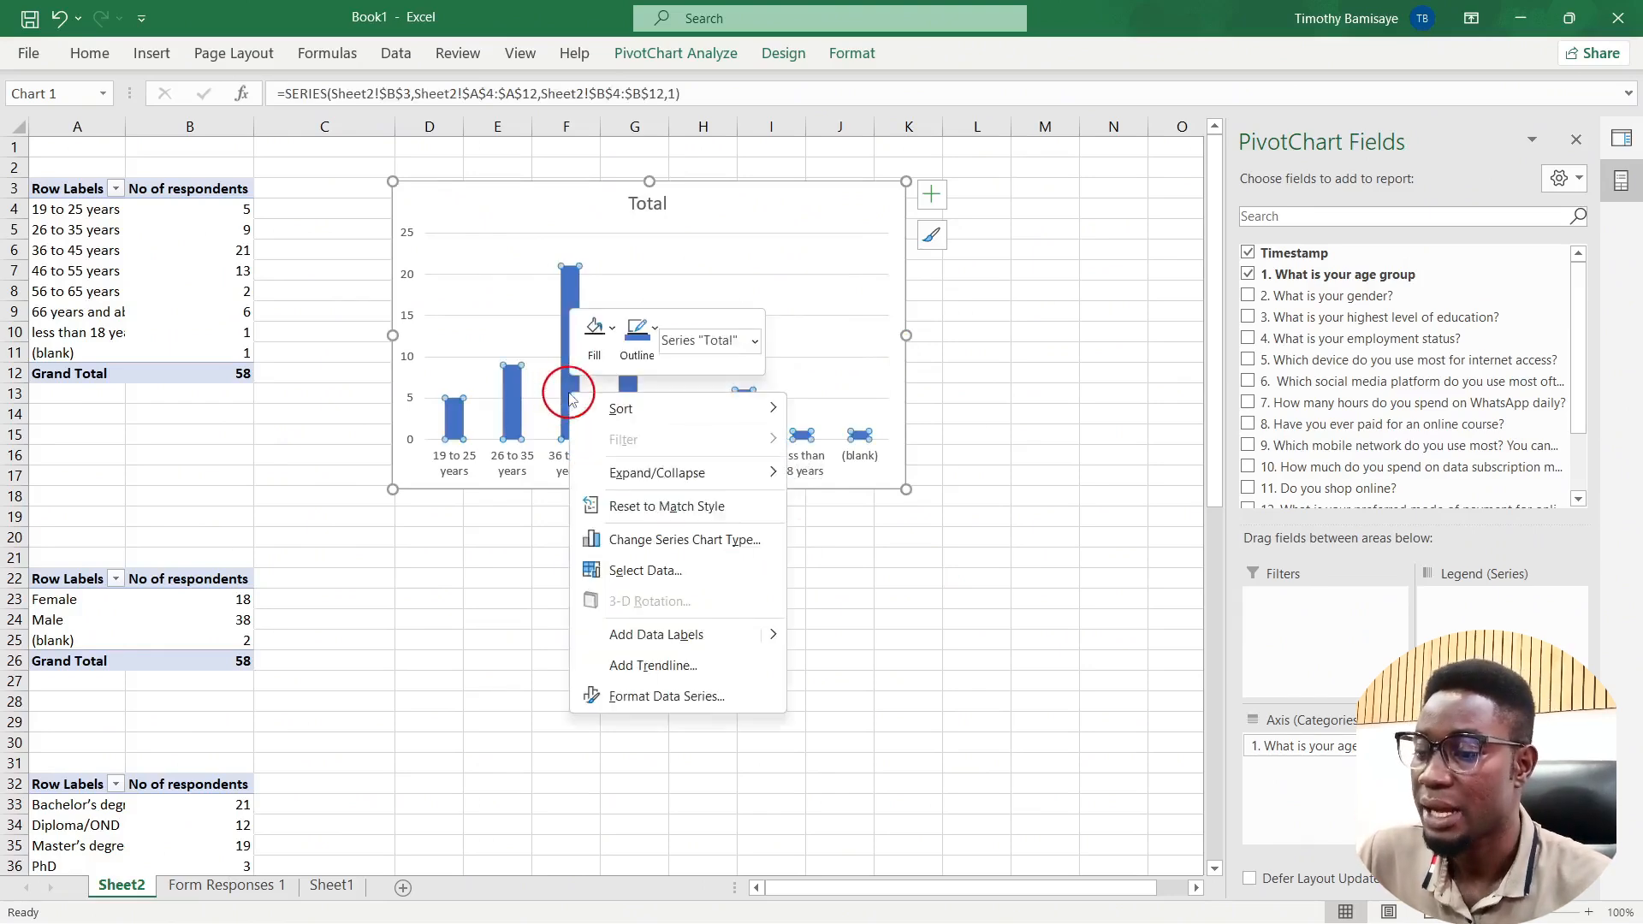
{"action": "left_click", "coordinate": [640, 698]}
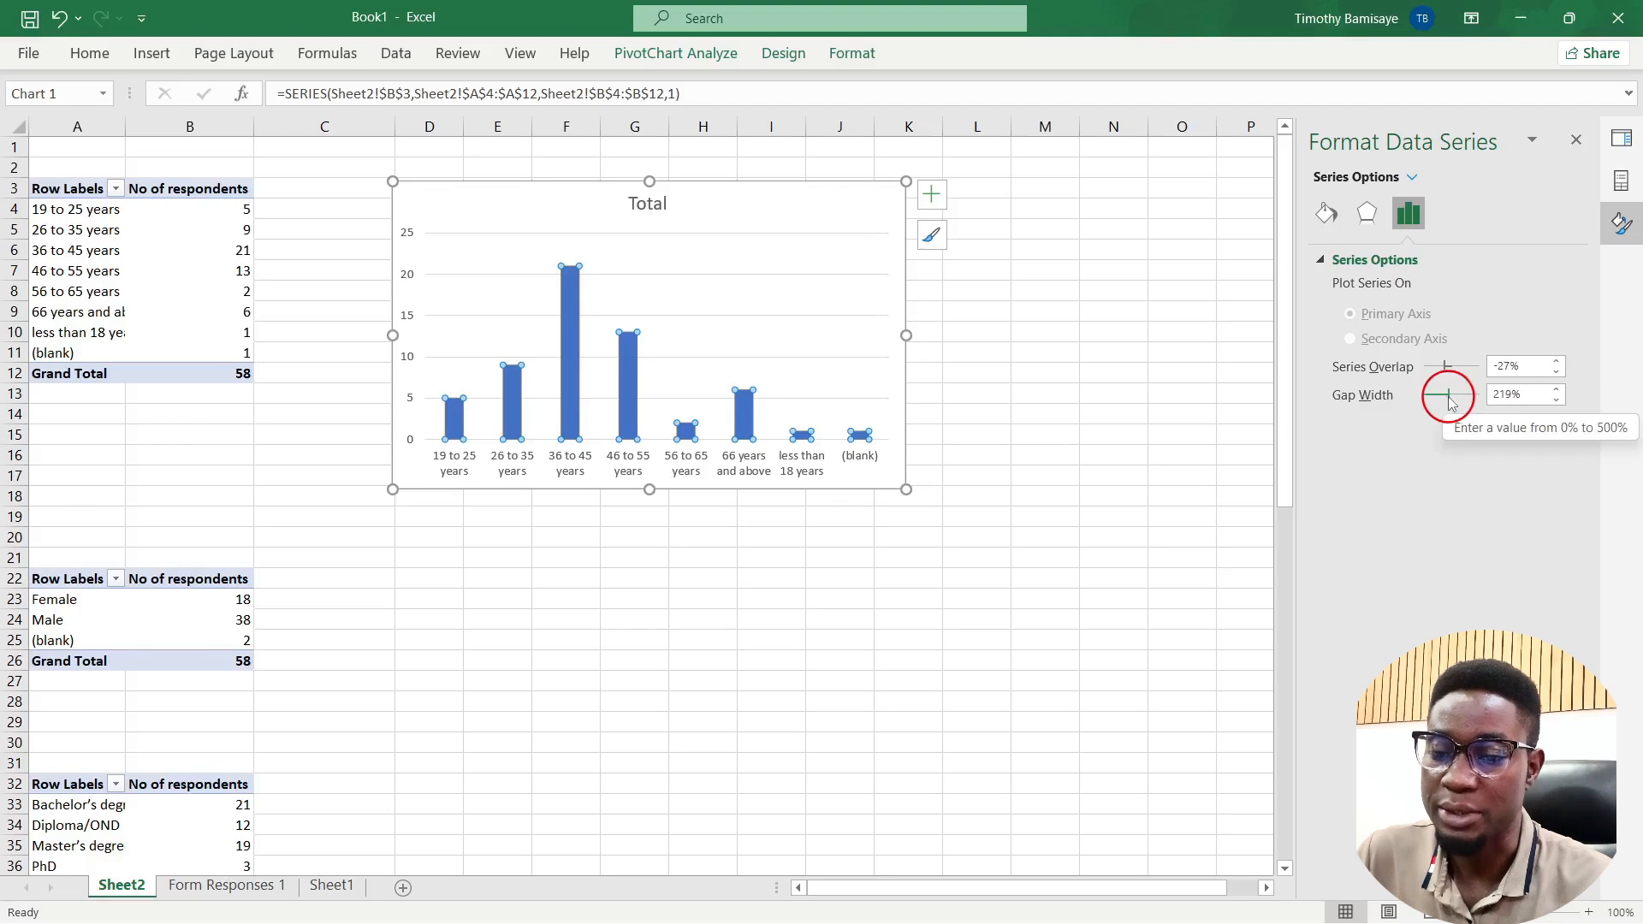
{"action": "left_click_drag", "start_coordinate": [1449, 402], "coordinate": [1442, 406]}
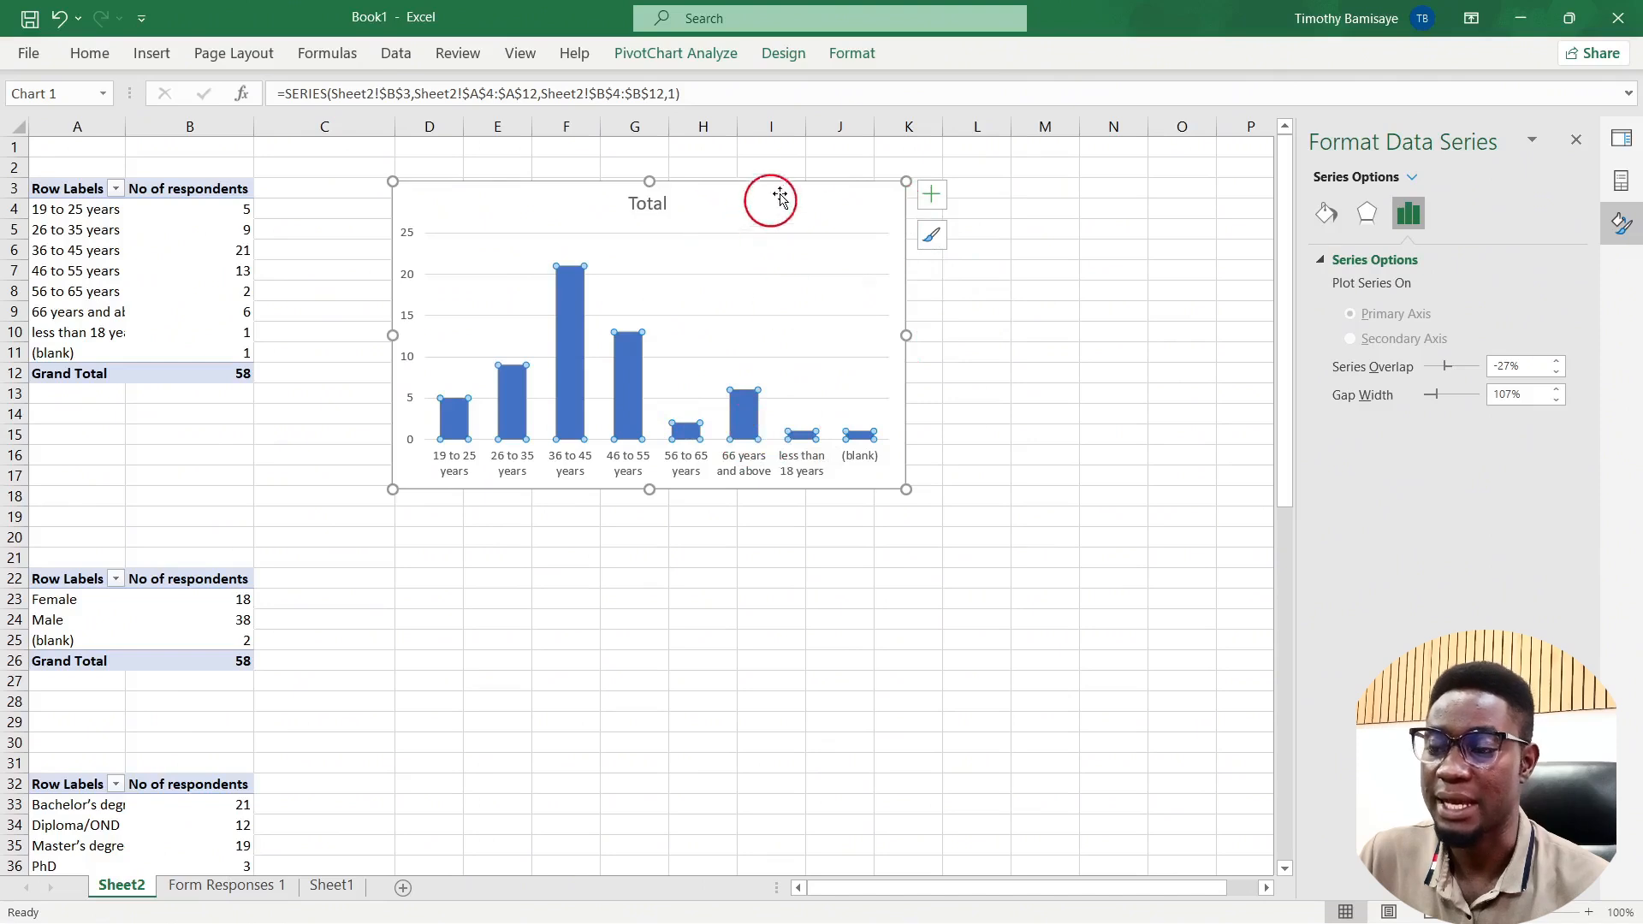
{"action": "mouse_move", "coordinate": [807, 183]}
{"action": "left_mouse_down"}
{"action": "mouse_move", "coordinate": [870, 146]}
{"action": "mouse_move", "coordinate": [796, 159]}
{"action": "mouse_move", "coordinate": [770, 230]}
{"action": "mouse_move", "coordinate": [775, 176]}
{"action": "left_mouse_up"}
Step: Select the Female count cell in the gender pivot table
{"action": "left_click", "coordinate": [150, 618]}
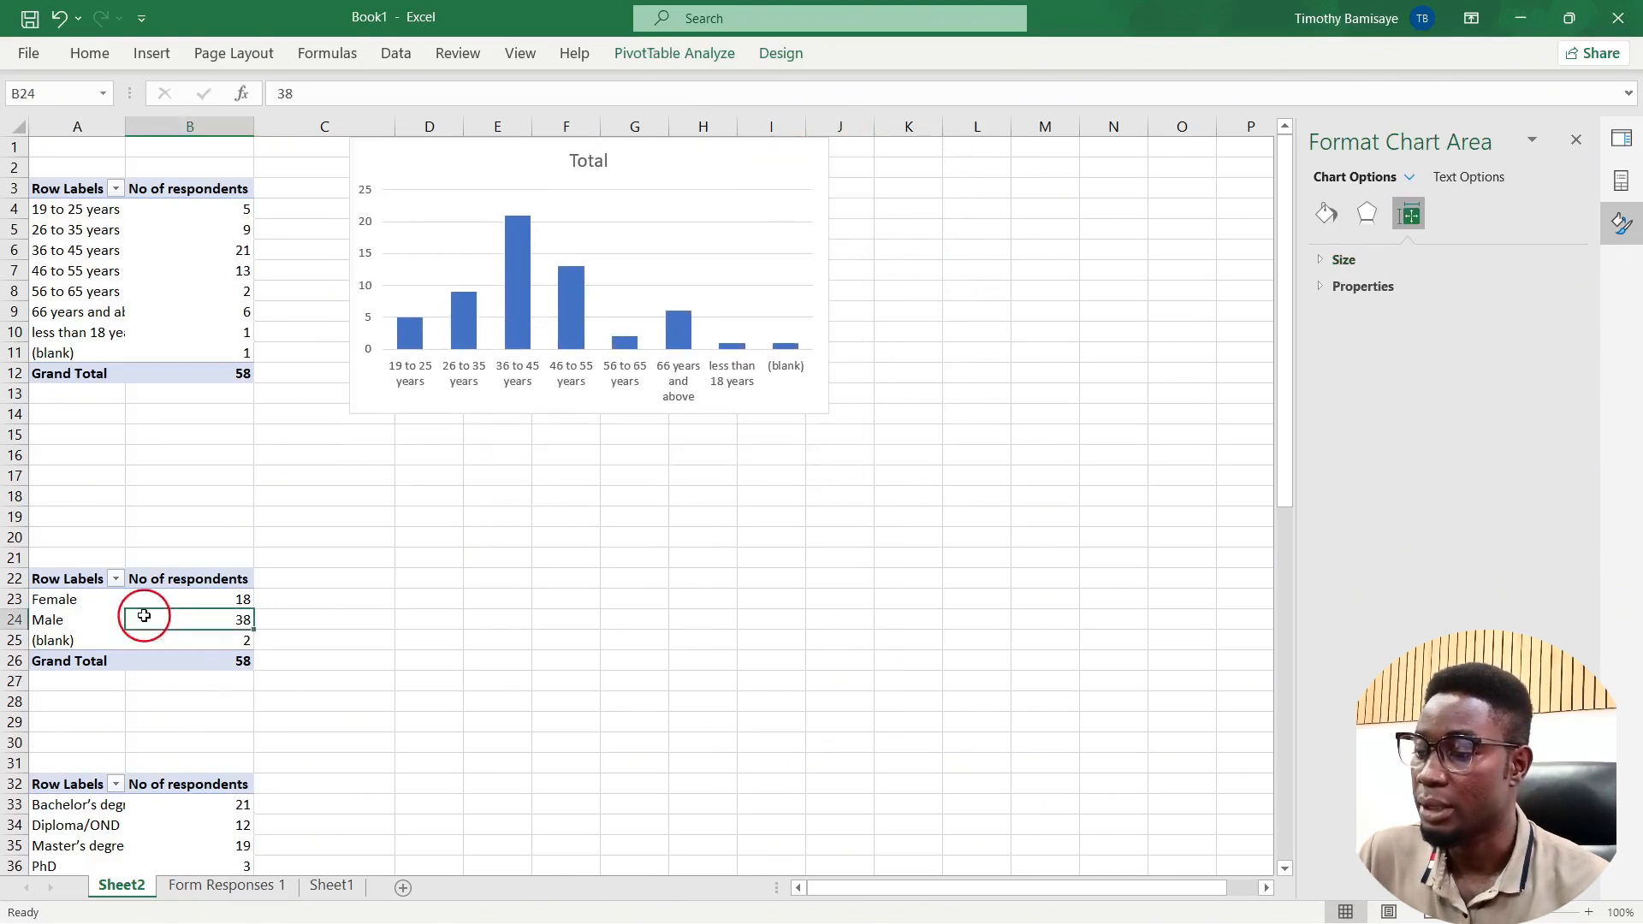
{"action": "left_click", "coordinate": [184, 597]}
{"action": "right_click", "coordinate": [185, 599]}
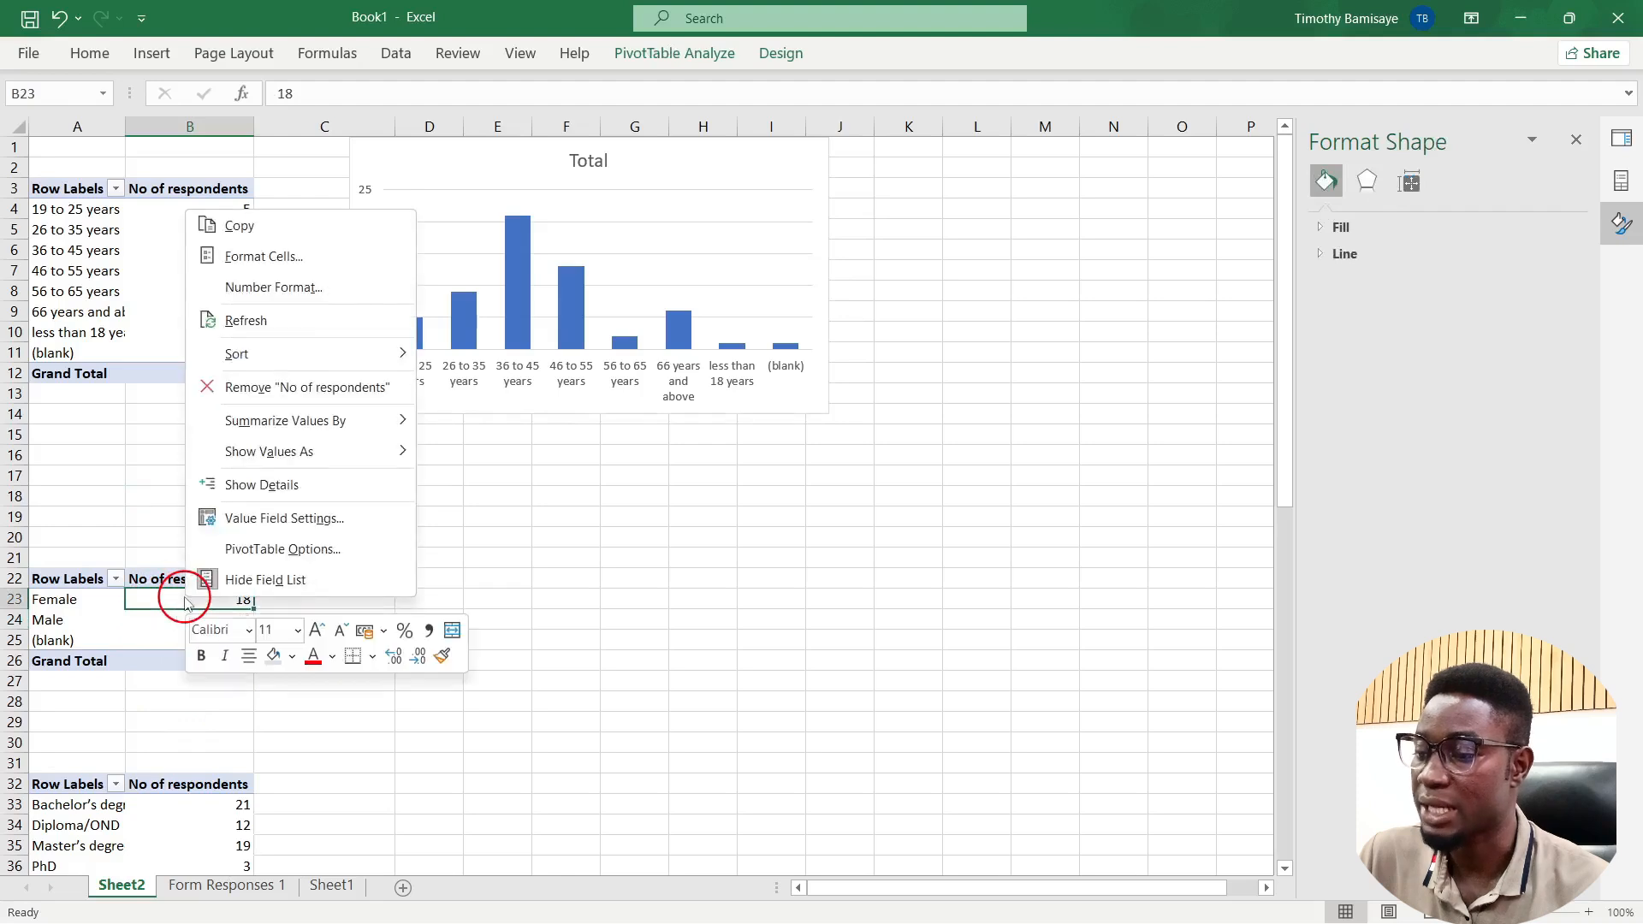
Step: Start a PivotChart for the gender table, previewing Pie before settling on Clustered Column
{"action": "left_click", "coordinate": [149, 607]}
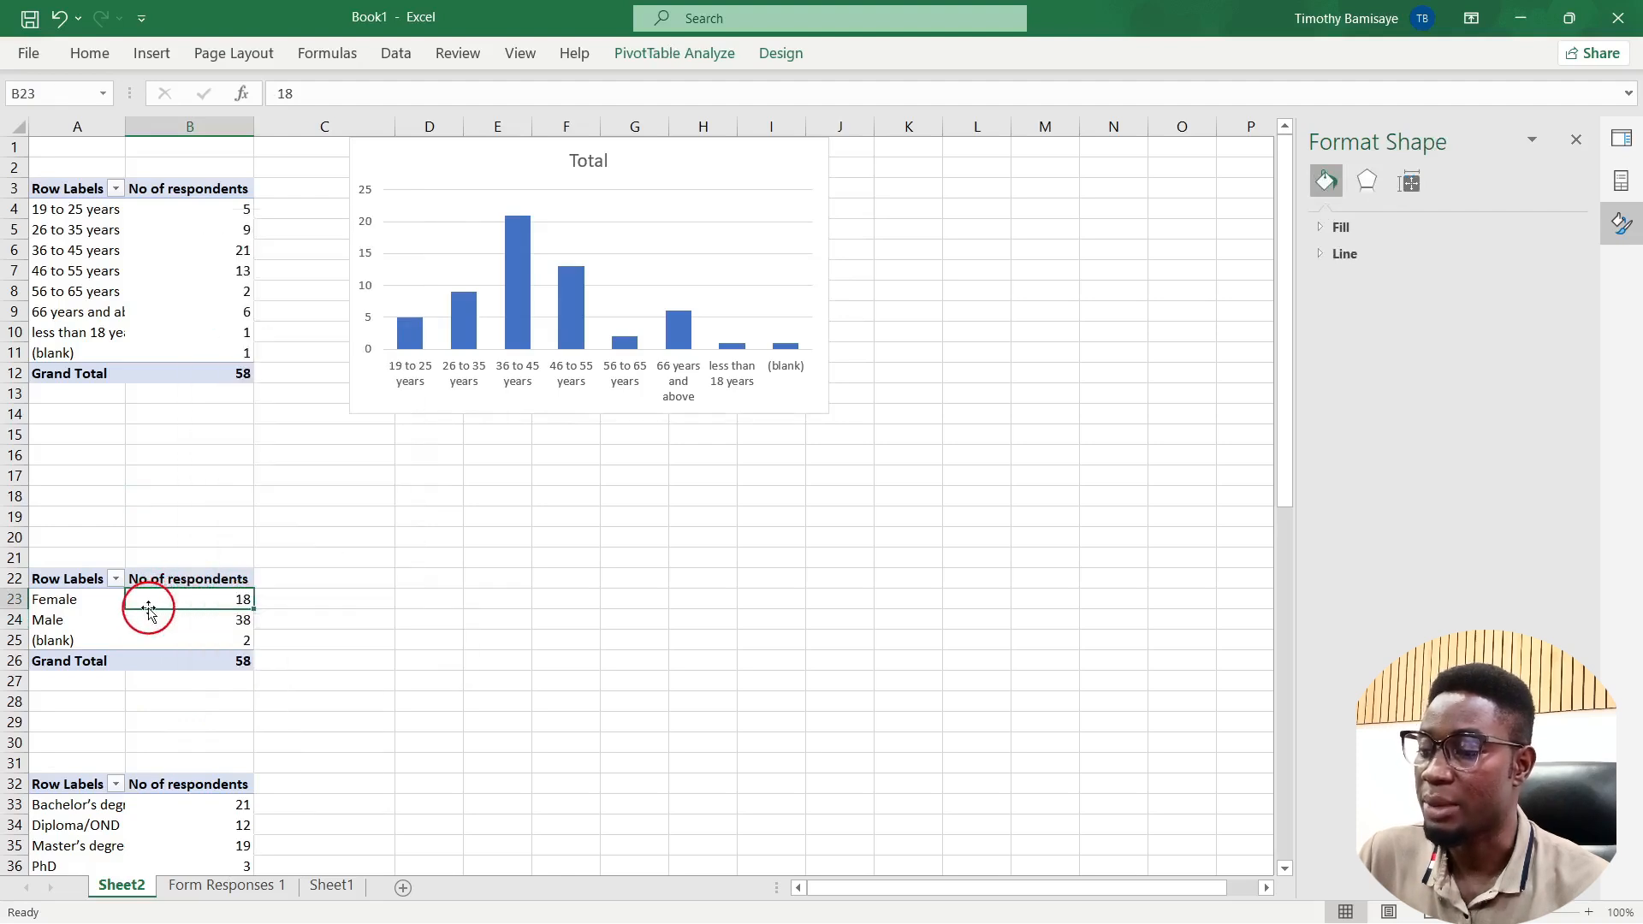
{"action": "left_click", "coordinate": [676, 53]}
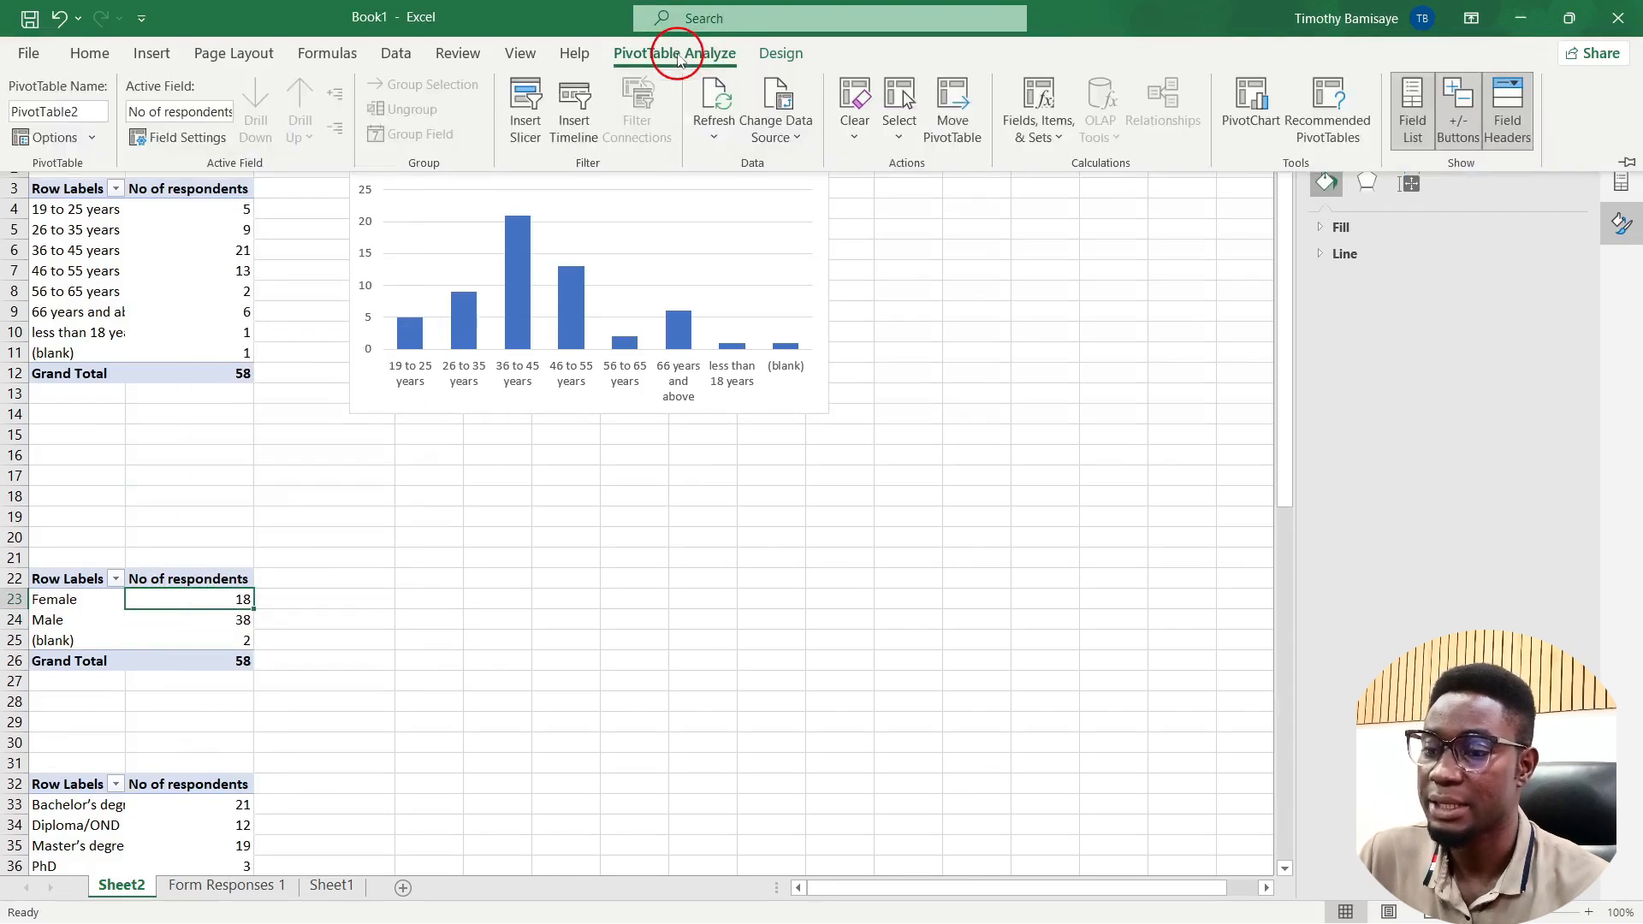
{"action": "left_click", "coordinate": [1254, 102]}
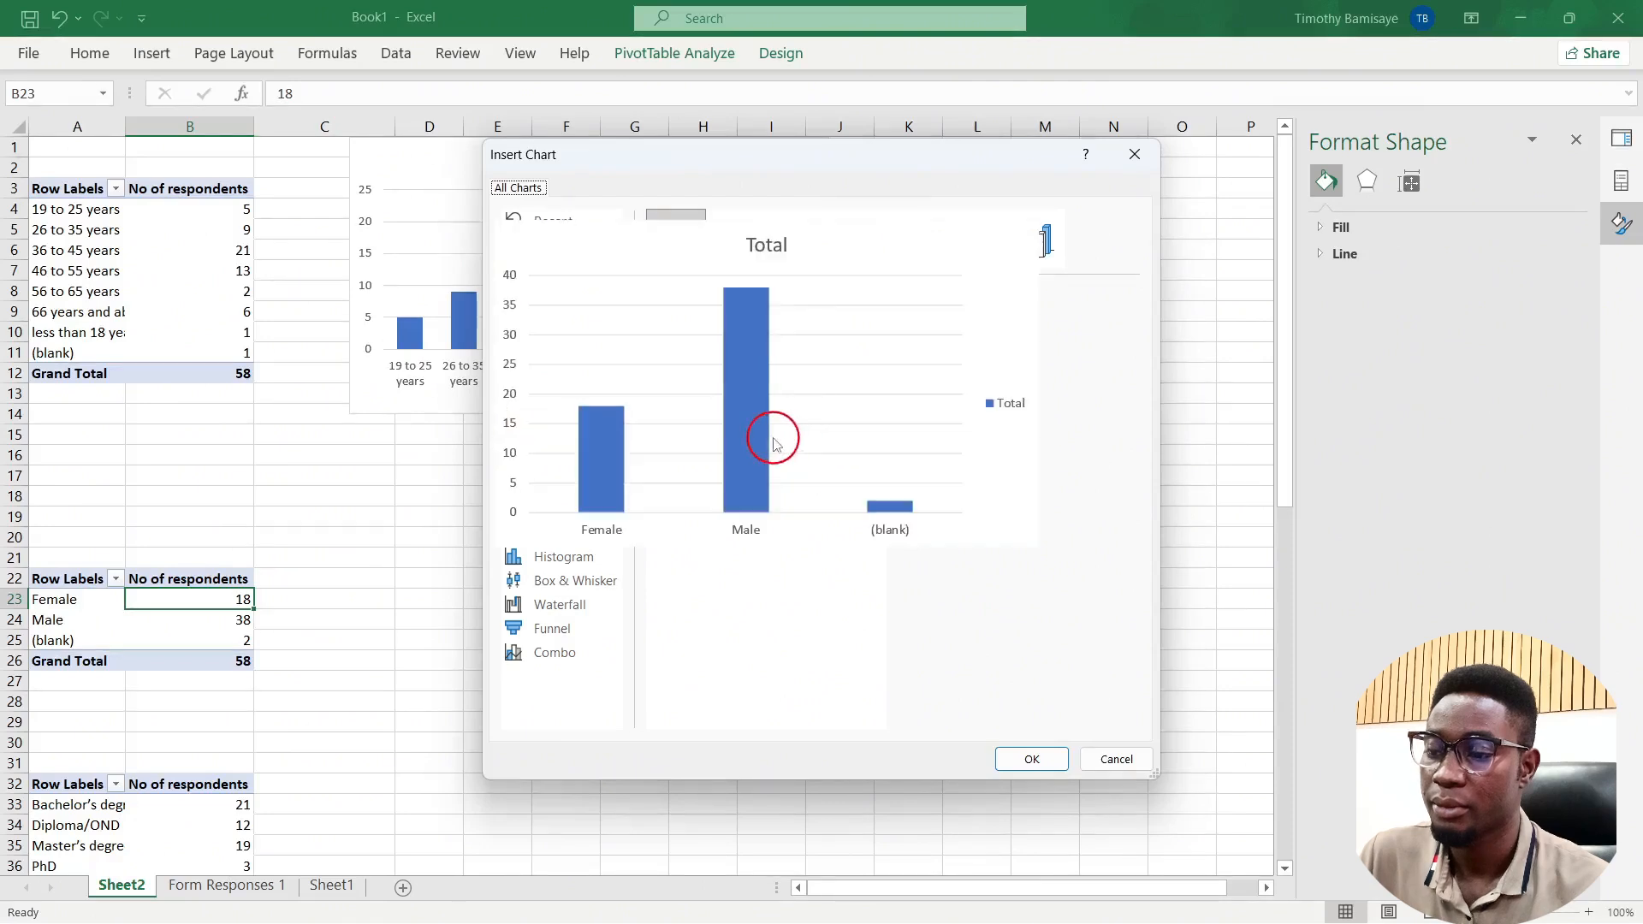
{"action": "left_click", "coordinate": [522, 329]}
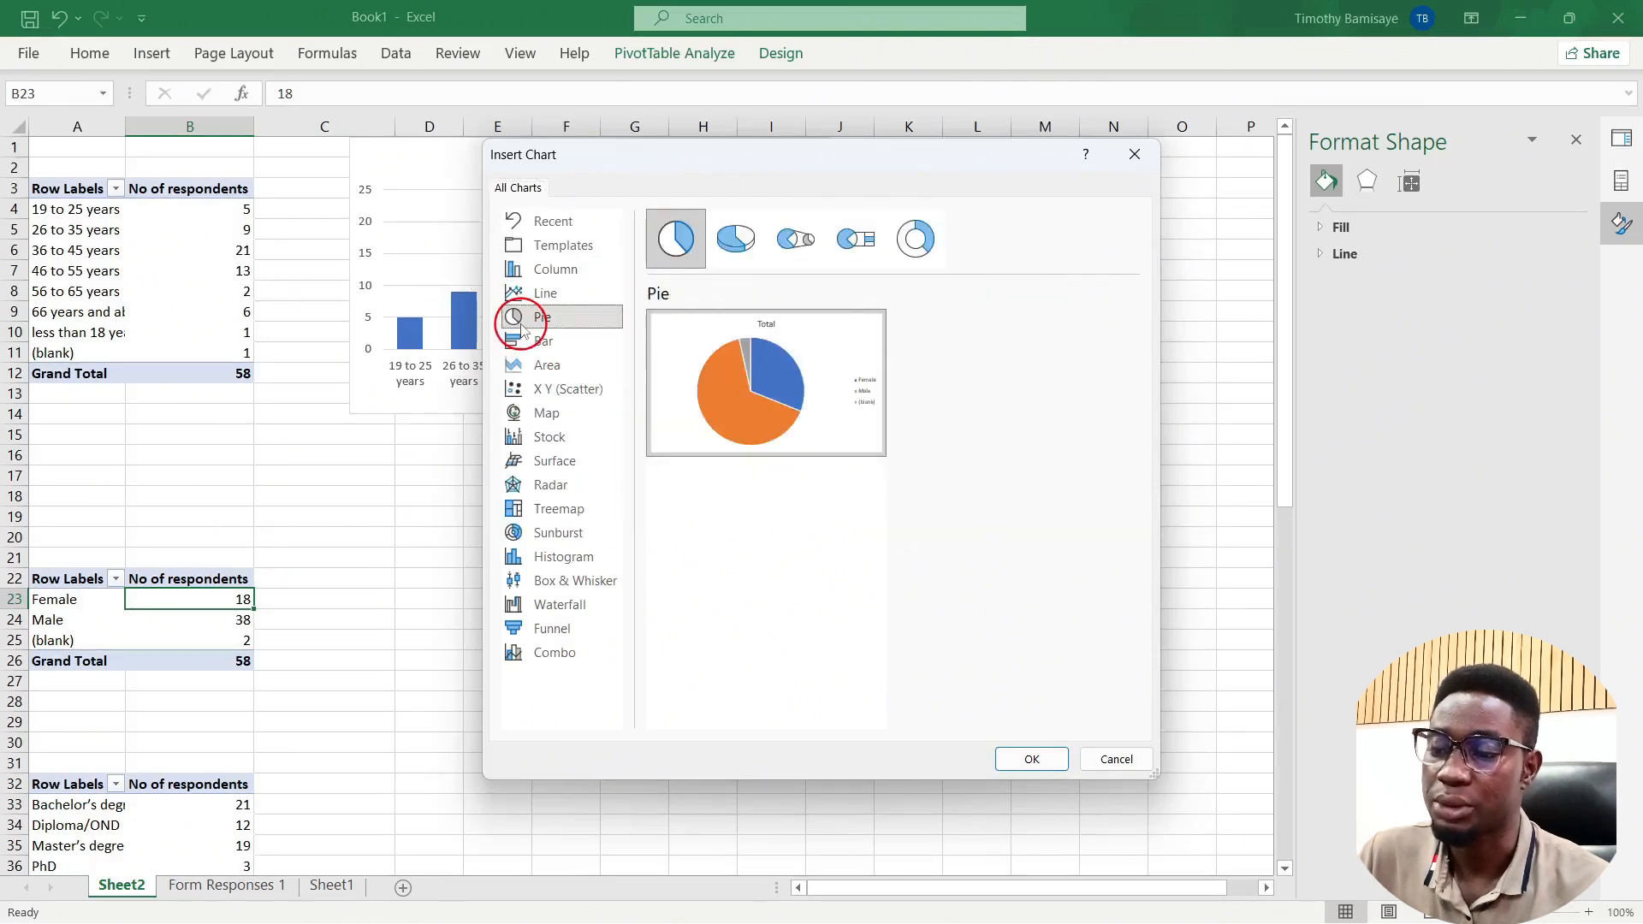
{"action": "left_click", "coordinate": [576, 272]}
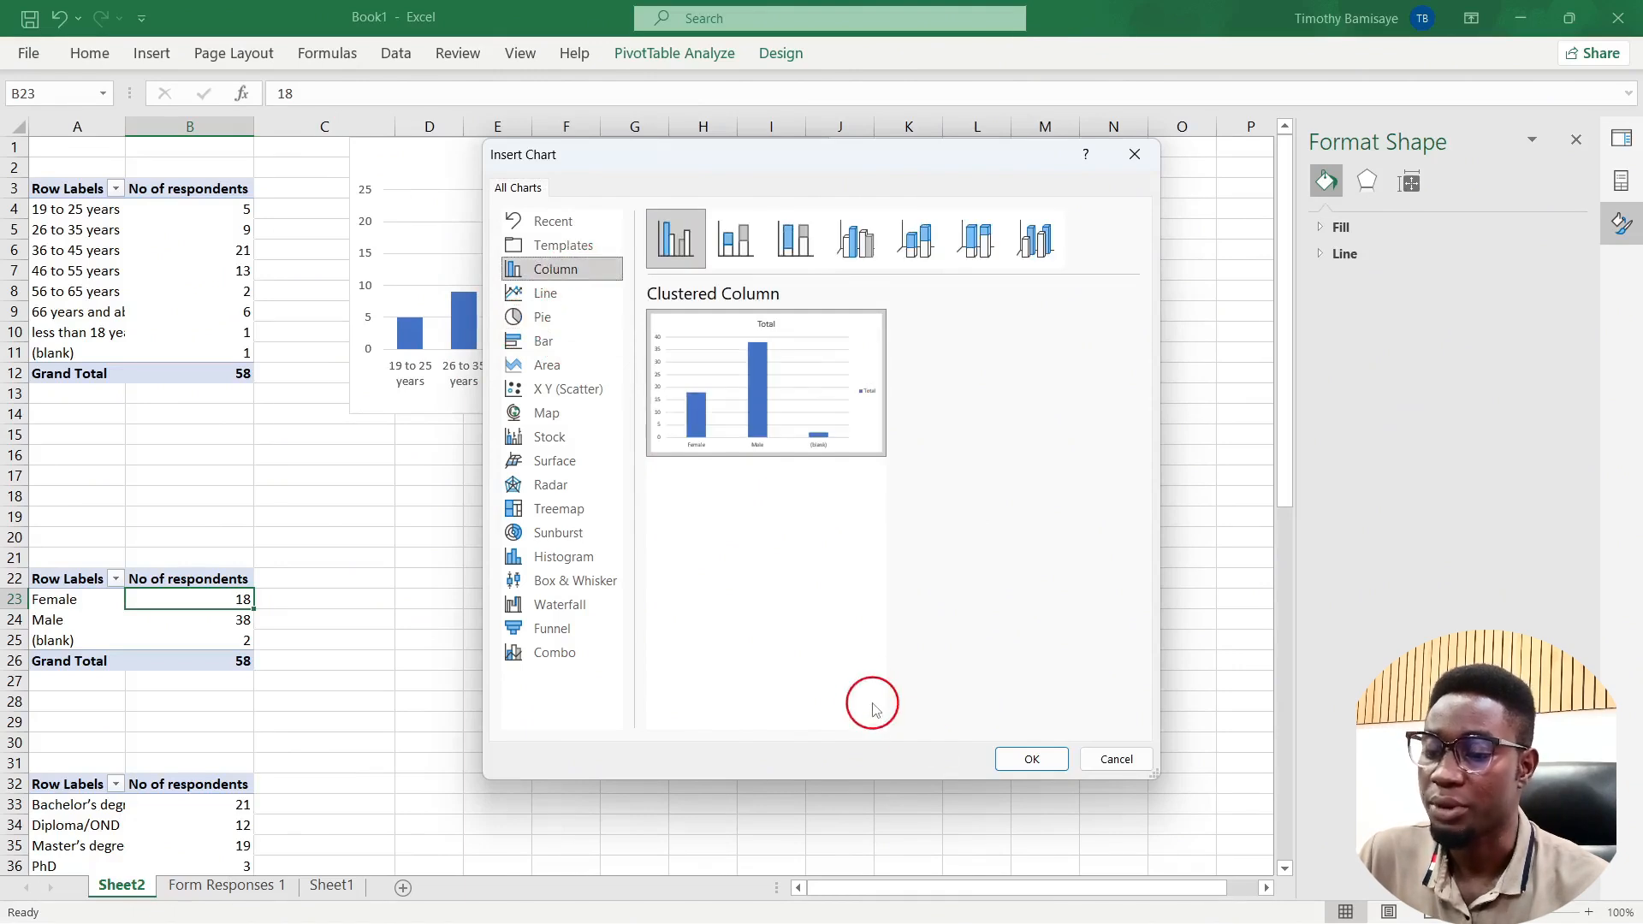
Step: Insert the gender column chart, hide all its field buttons and delete the Total legend
{"action": "left_click", "coordinate": [1032, 760]}
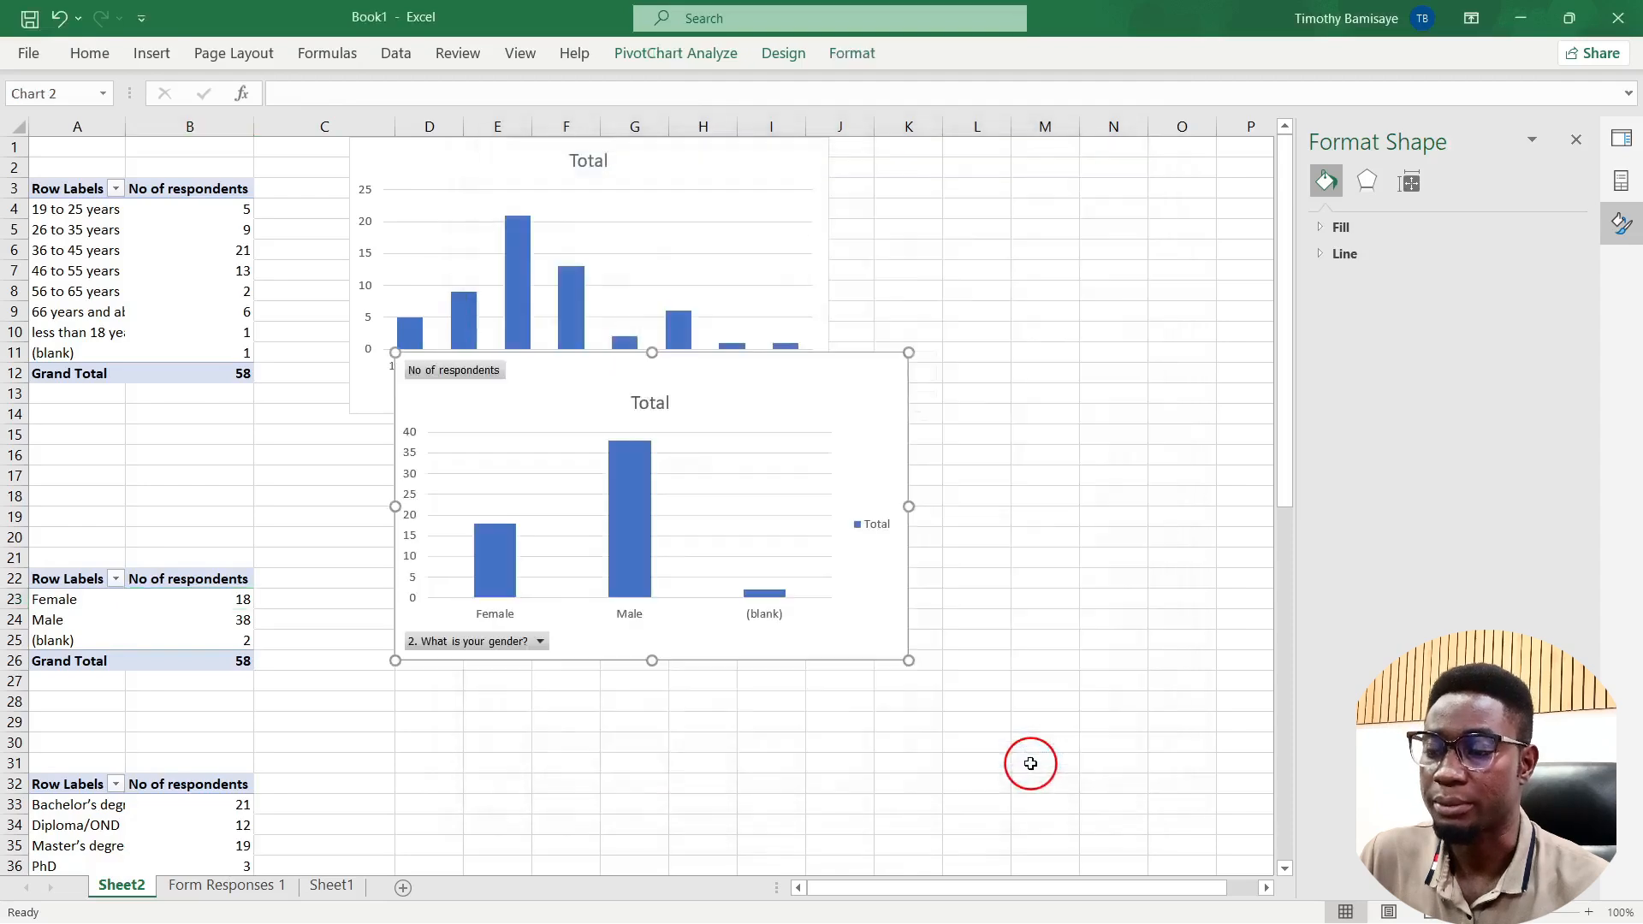
{"action": "scroll", "coordinate": [672, 671], "scroll_direction": "down", "scroll_amount": 3}
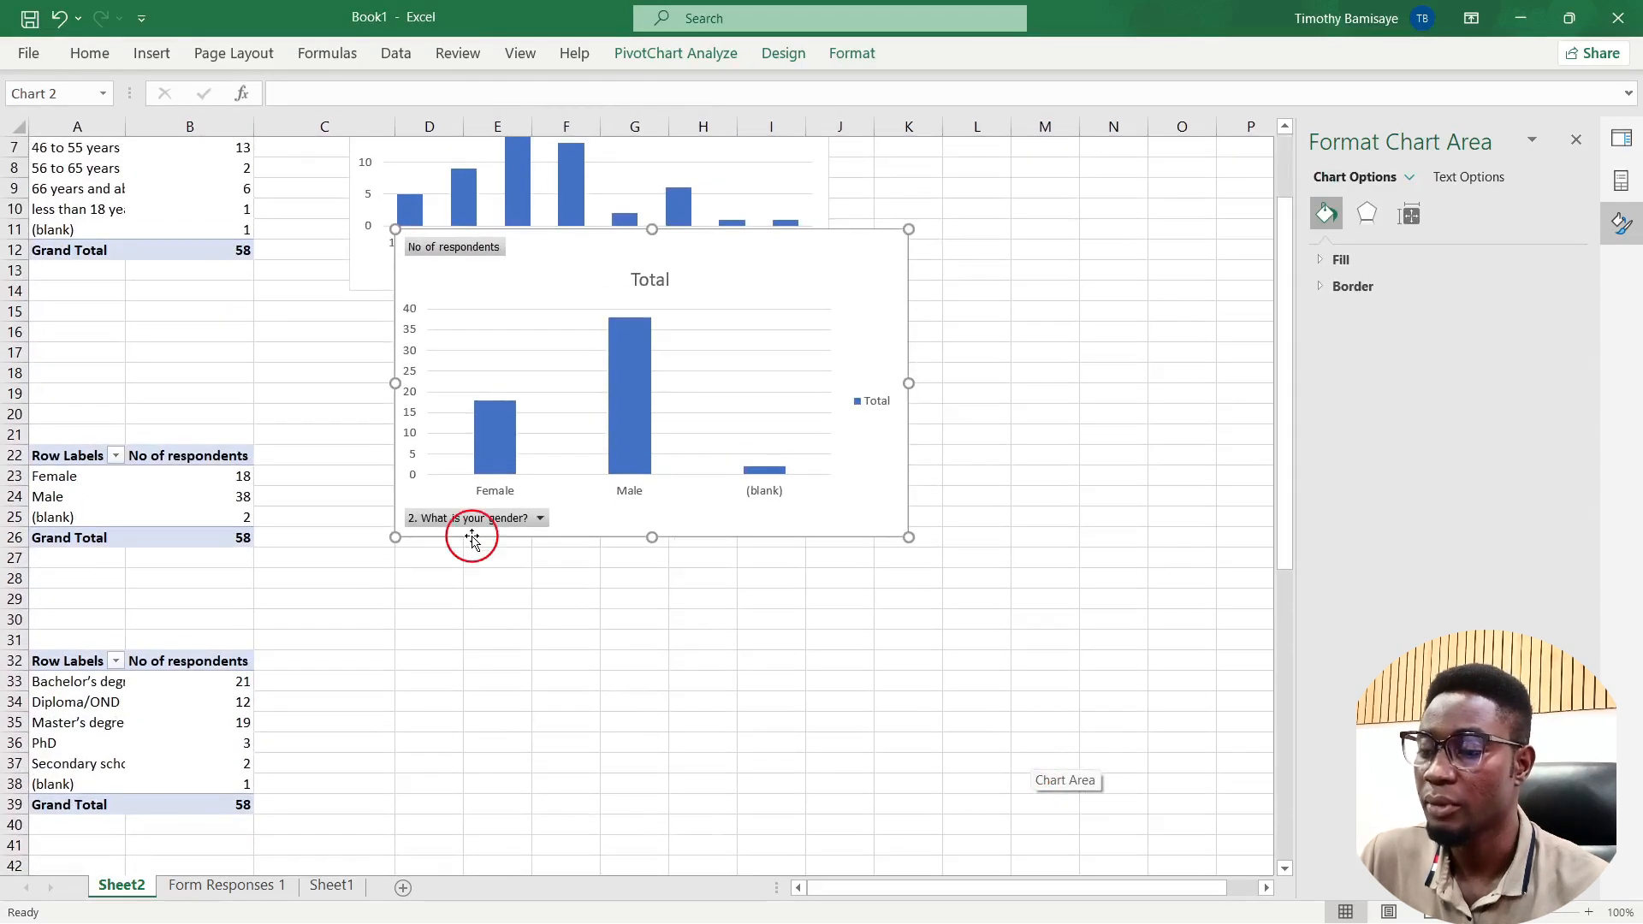
{"action": "right_click", "coordinate": [477, 522]}
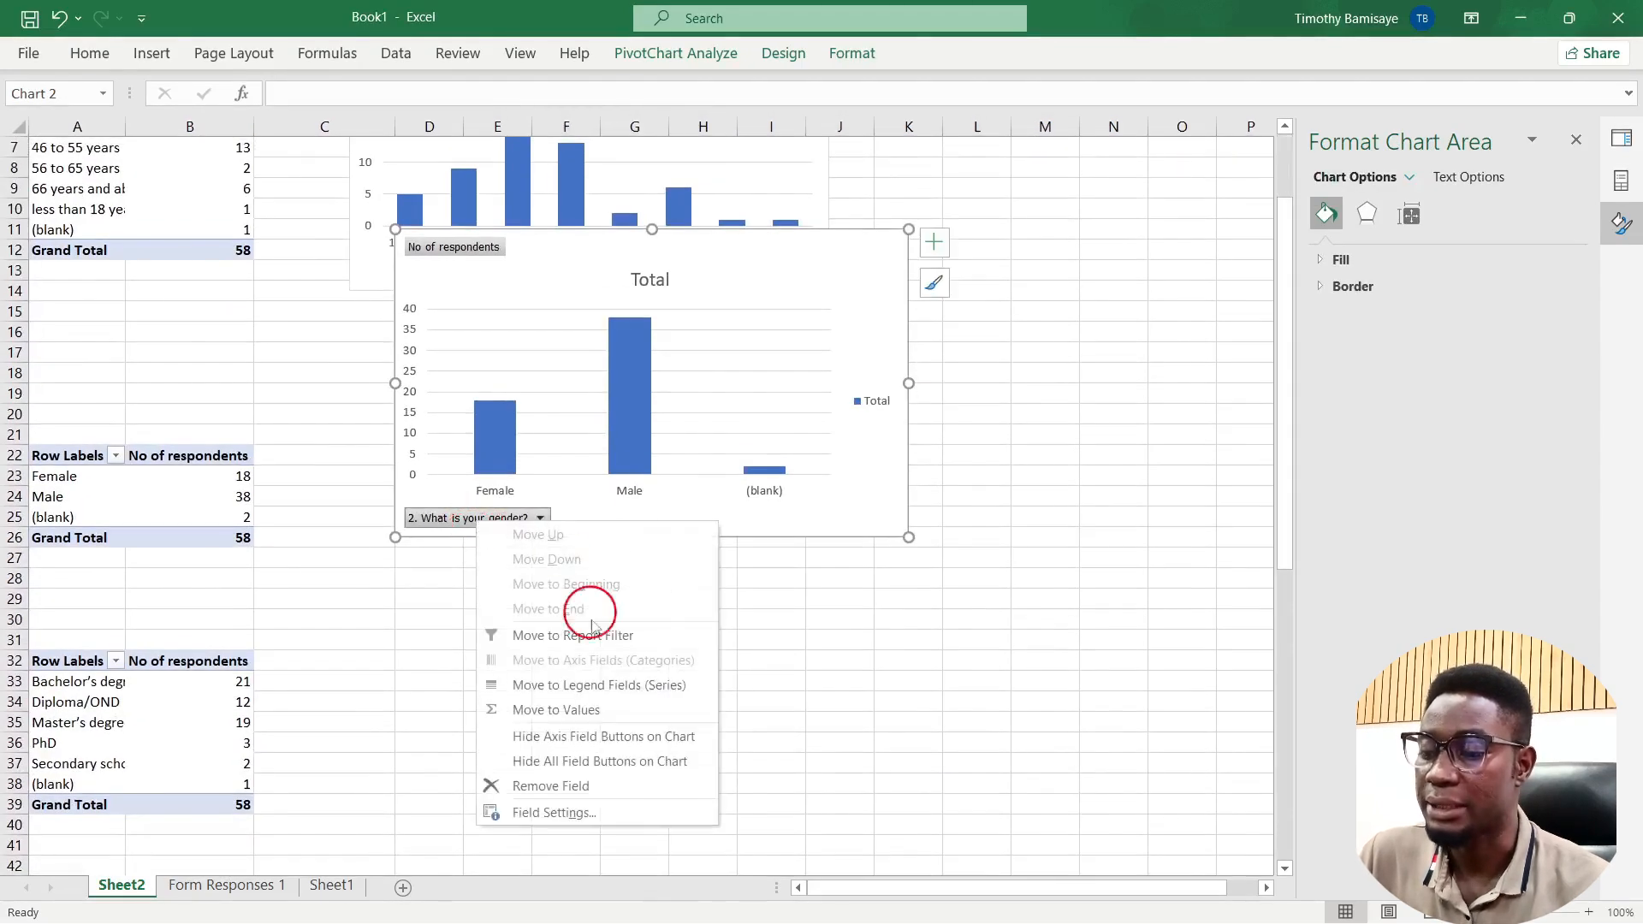
{"action": "left_click", "coordinate": [571, 761]}
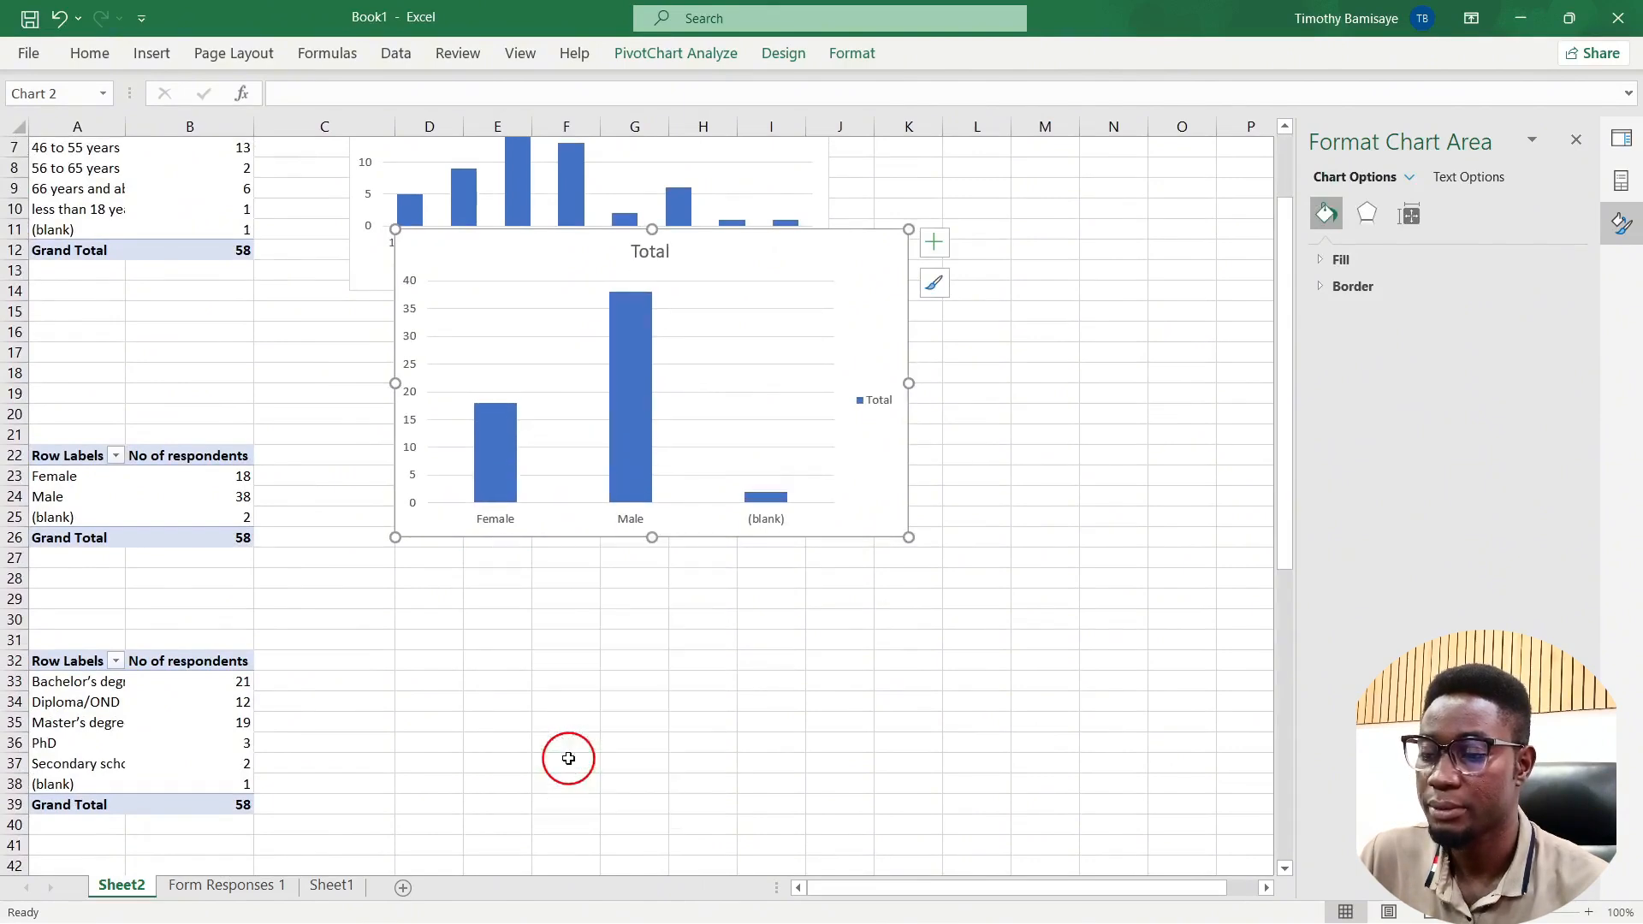
{"action": "left_click", "coordinate": [869, 403]}
{"action": "key", "text": "Delete"}
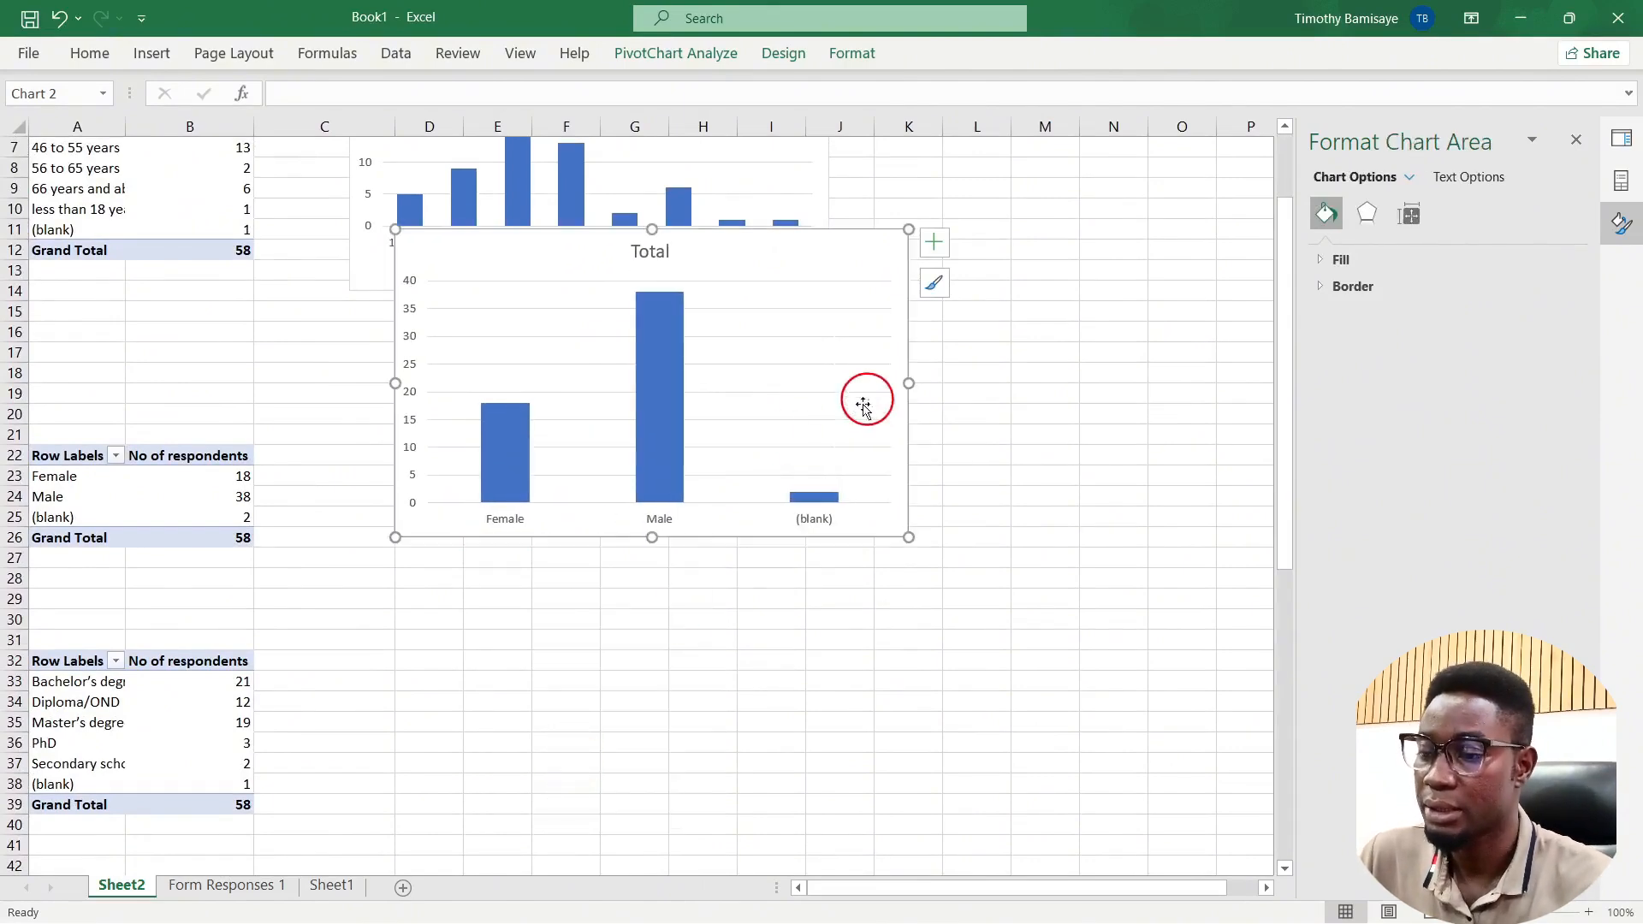
Step: Shrink the gender chart and position it under the age chart
{"action": "left_click_drag", "start_coordinate": [395, 227], "coordinate": [392, 315]}
{"action": "left_click_drag", "start_coordinate": [492, 341], "coordinate": [387, 392]}
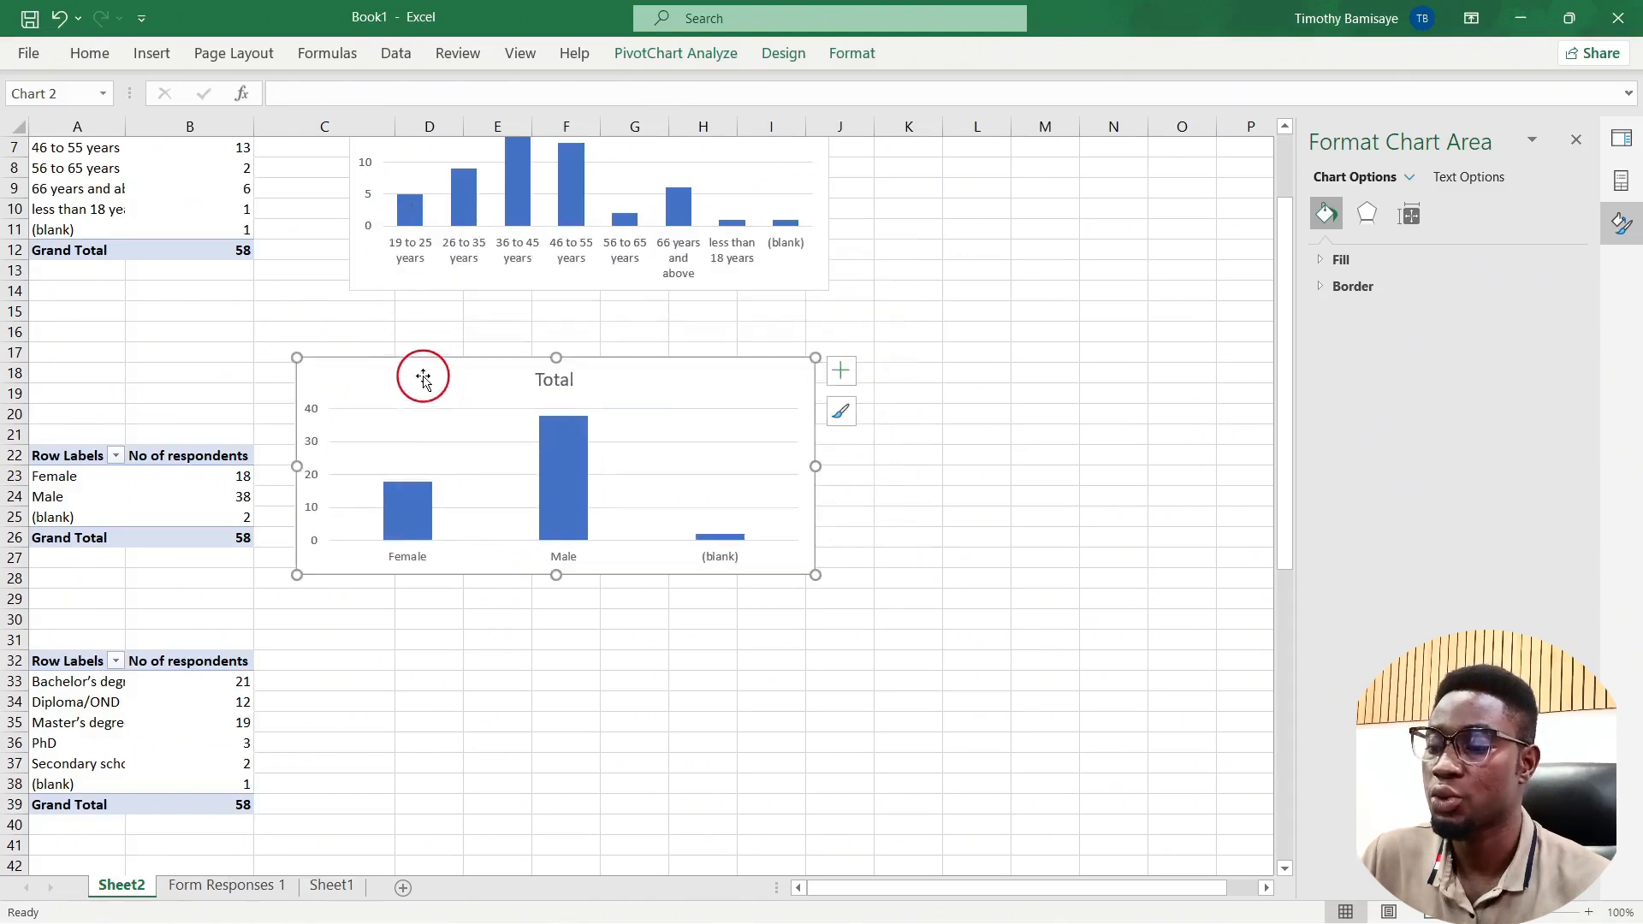
{"action": "left_click_drag", "start_coordinate": [295, 358], "coordinate": [348, 337]}
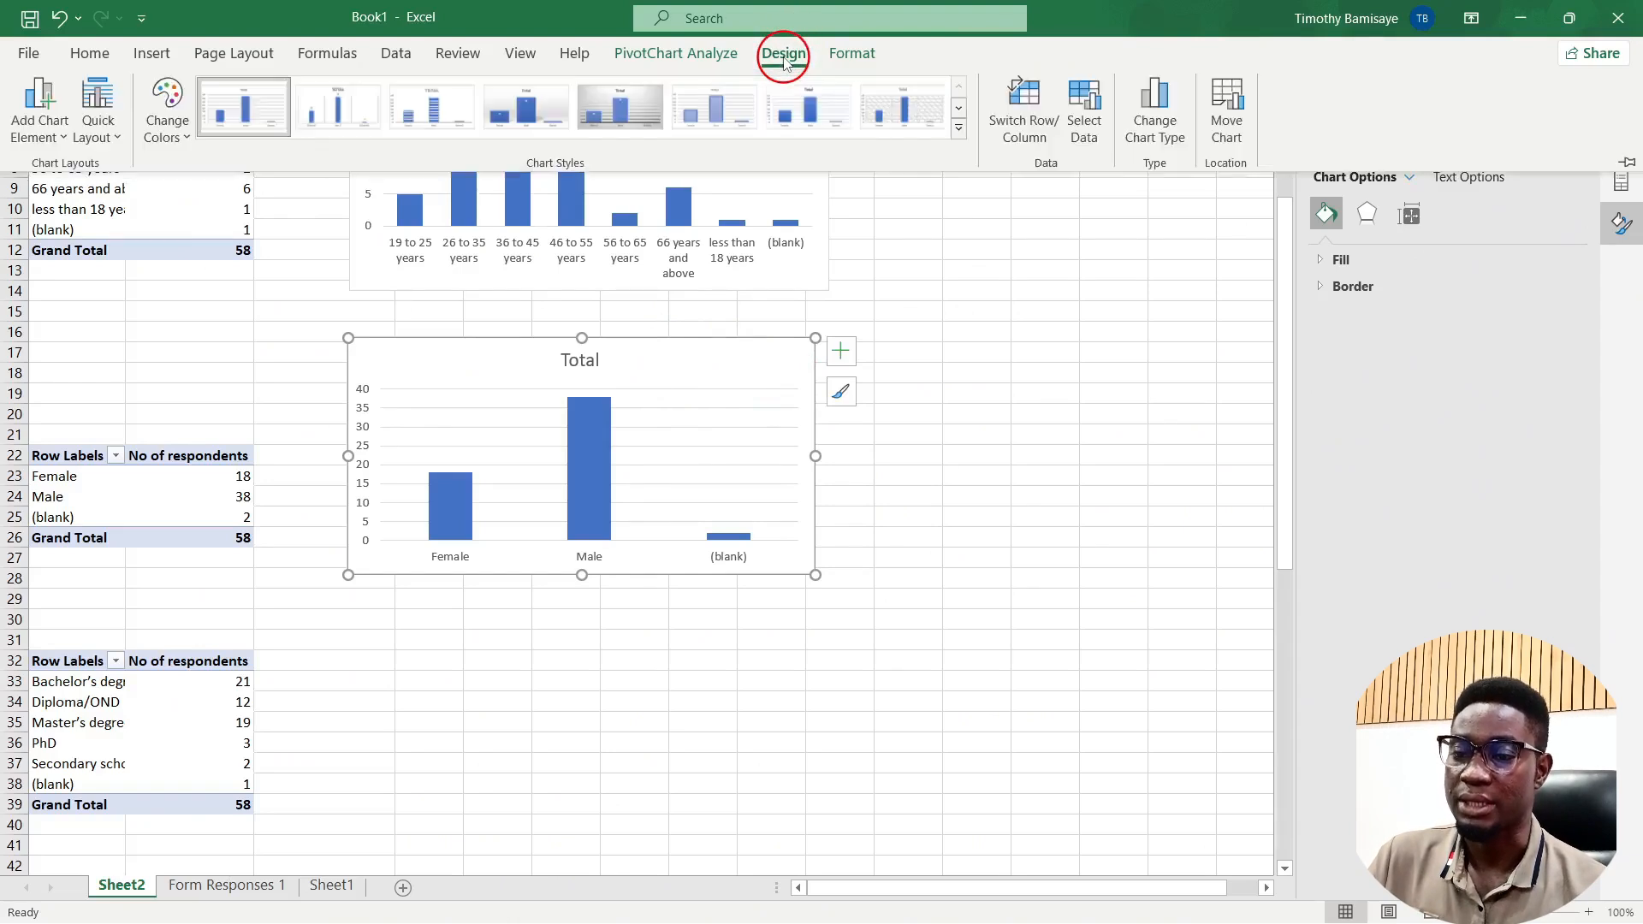
Step: Convert the gender pivot chart to a Pie chart and drag it narrower and taller
{"action": "left_click", "coordinate": [1149, 119]}
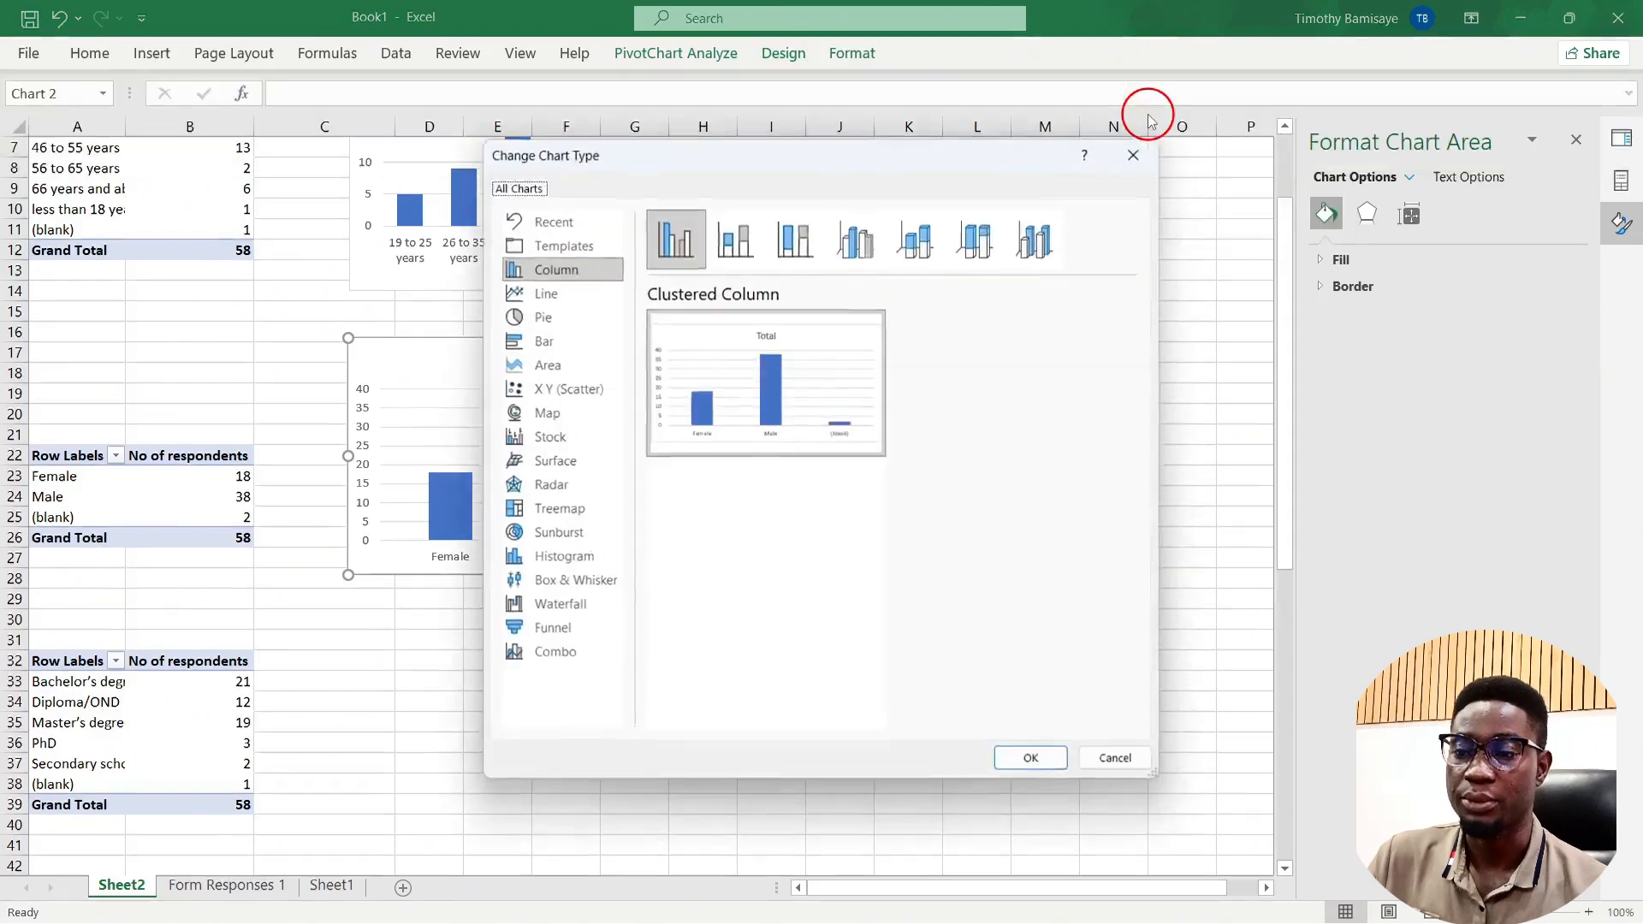
{"action": "left_click", "coordinate": [541, 318]}
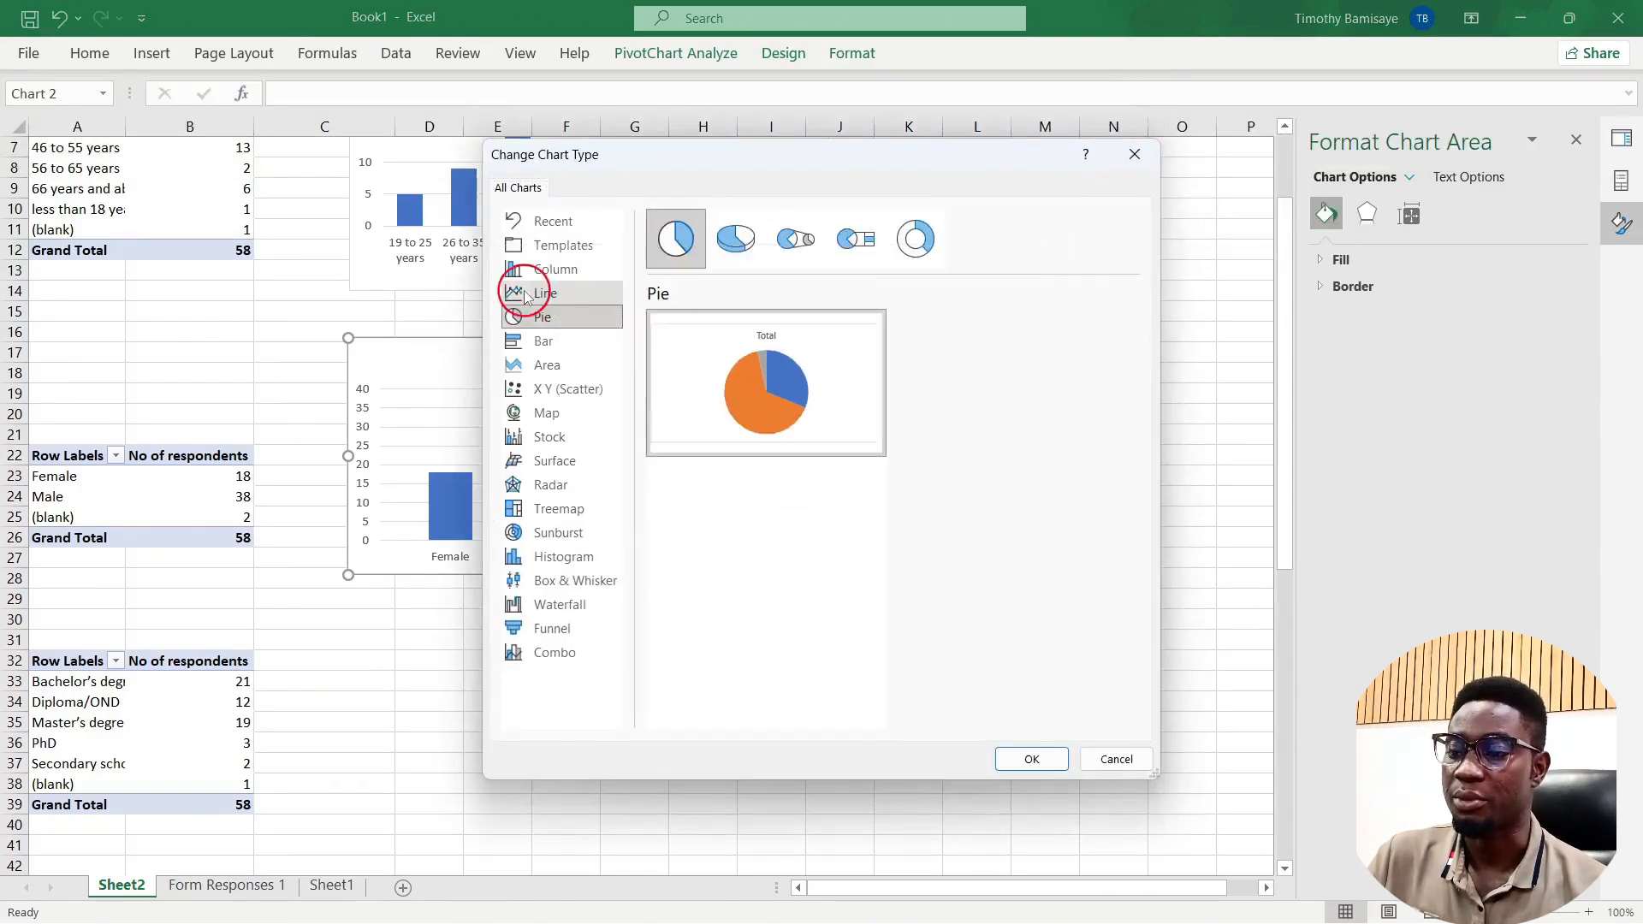
{"action": "mouse_move", "coordinate": [708, 377]}
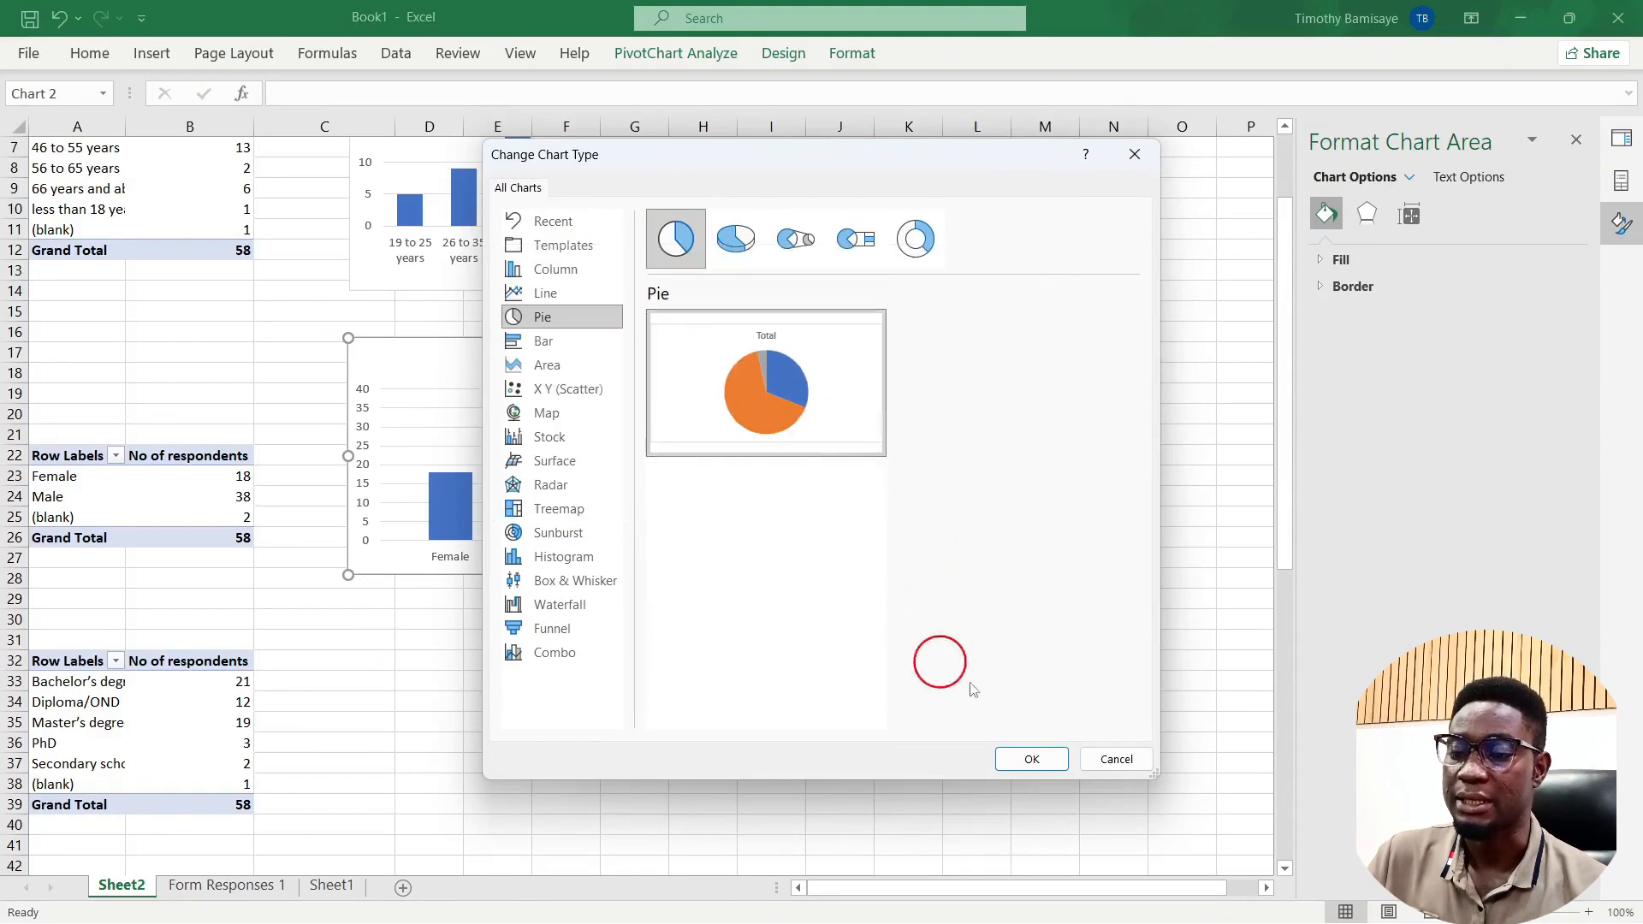
{"action": "left_click", "coordinate": [1054, 768]}
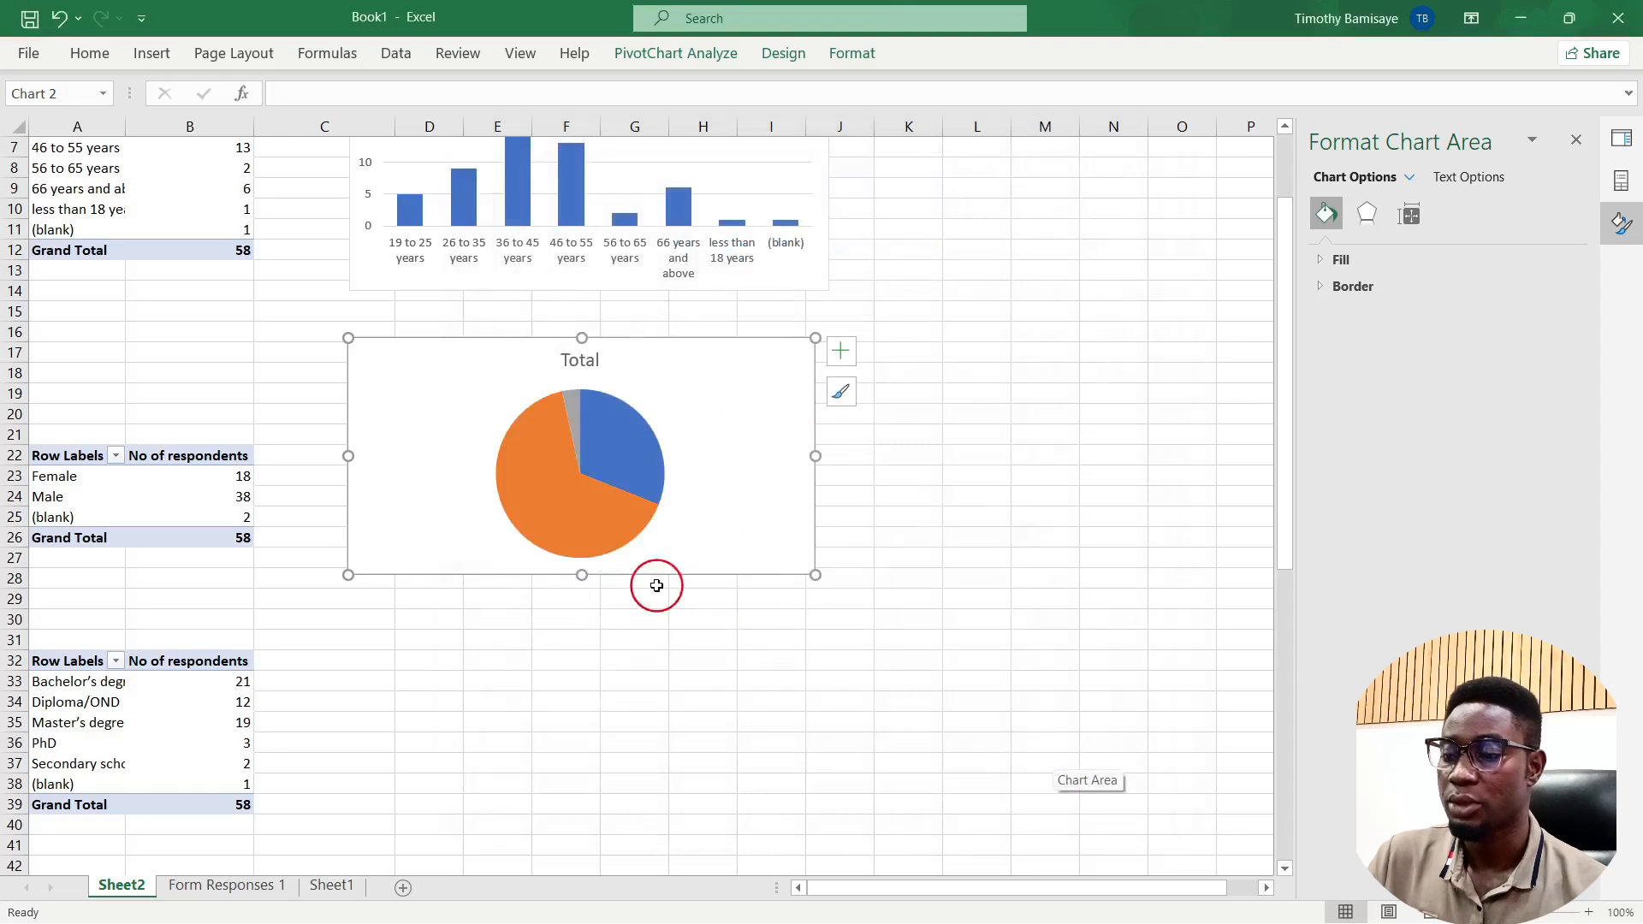
{"action": "left_click_drag", "start_coordinate": [815, 574], "coordinate": [737, 578]}
Step: Insert a Bar pivot chart from the education pivot table
{"action": "left_click", "coordinate": [174, 741]}
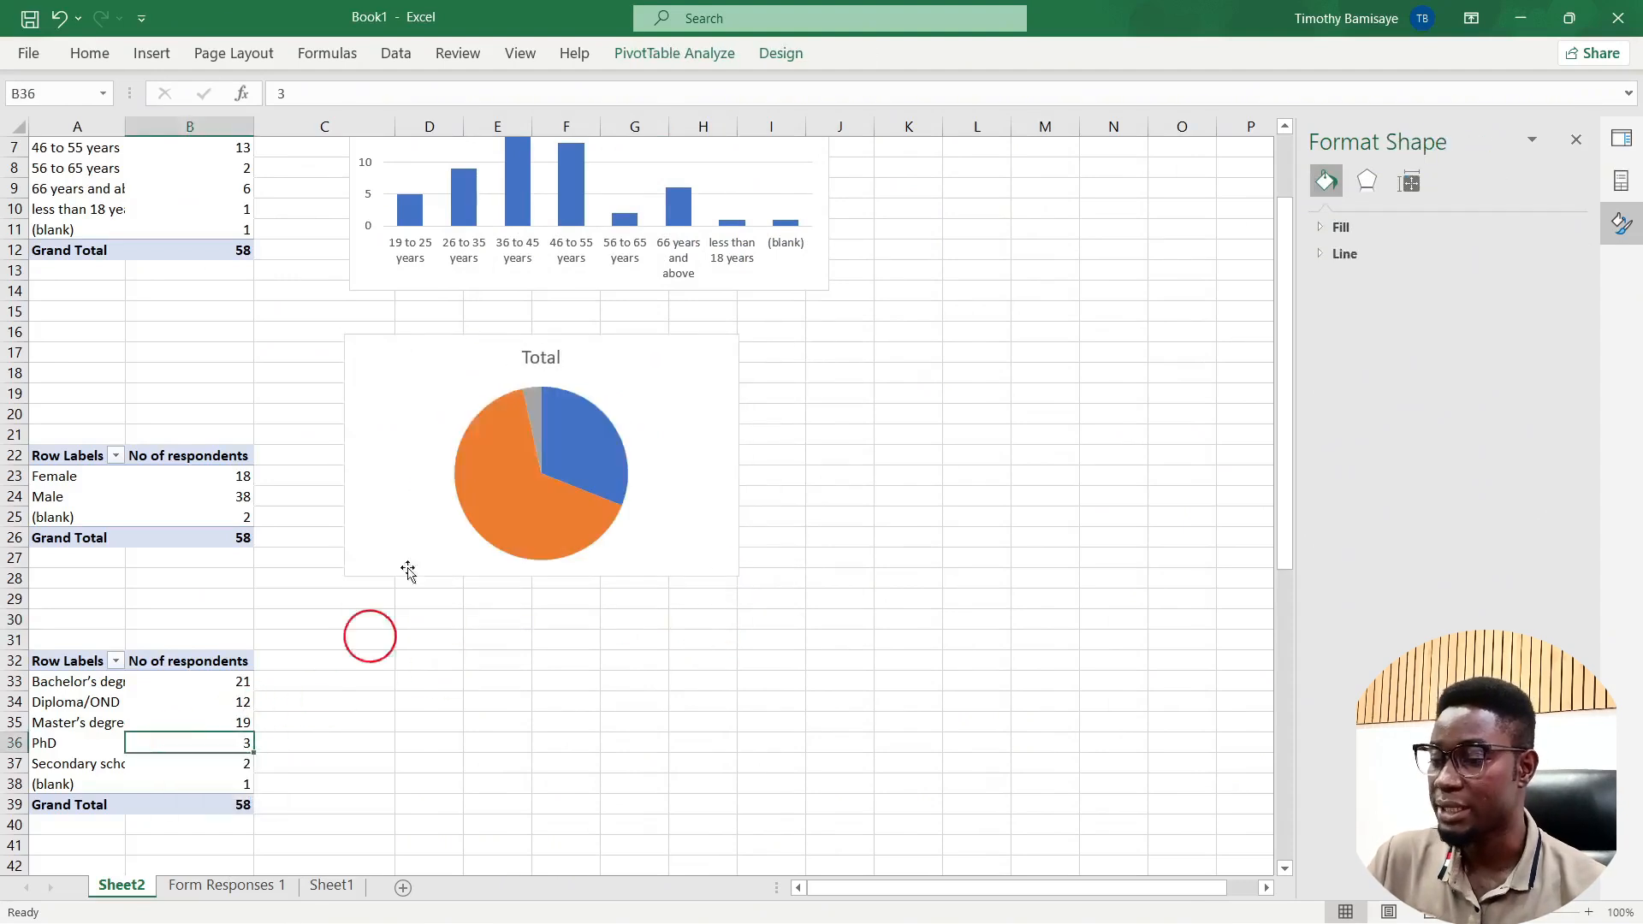
{"action": "left_click", "coordinate": [658, 67]}
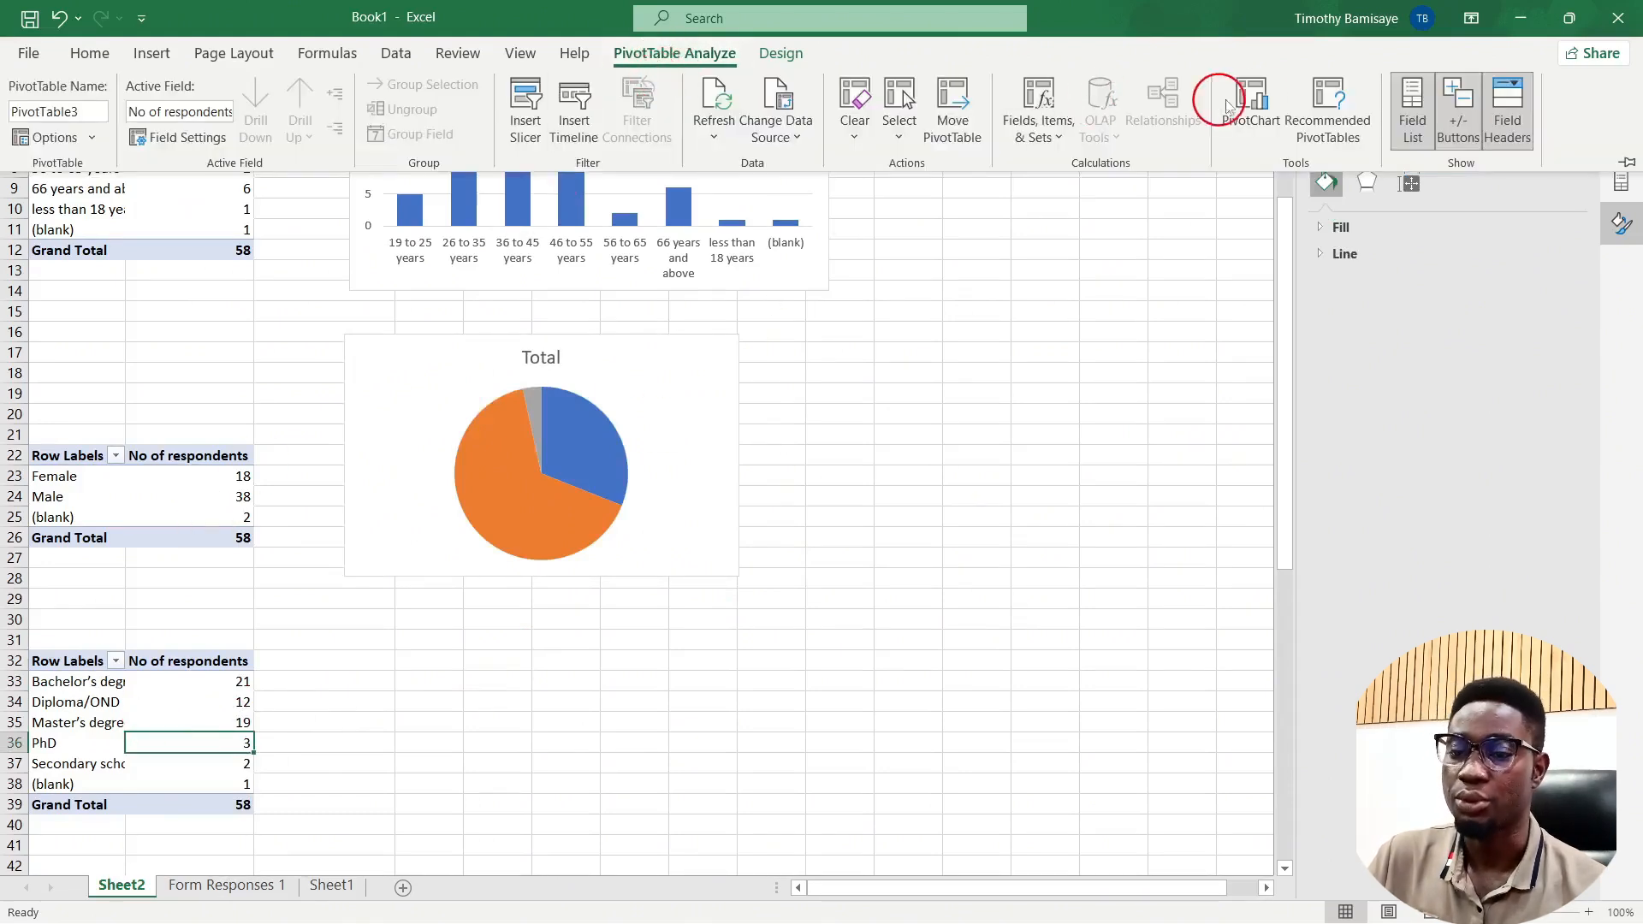
{"action": "left_click", "coordinate": [1251, 104]}
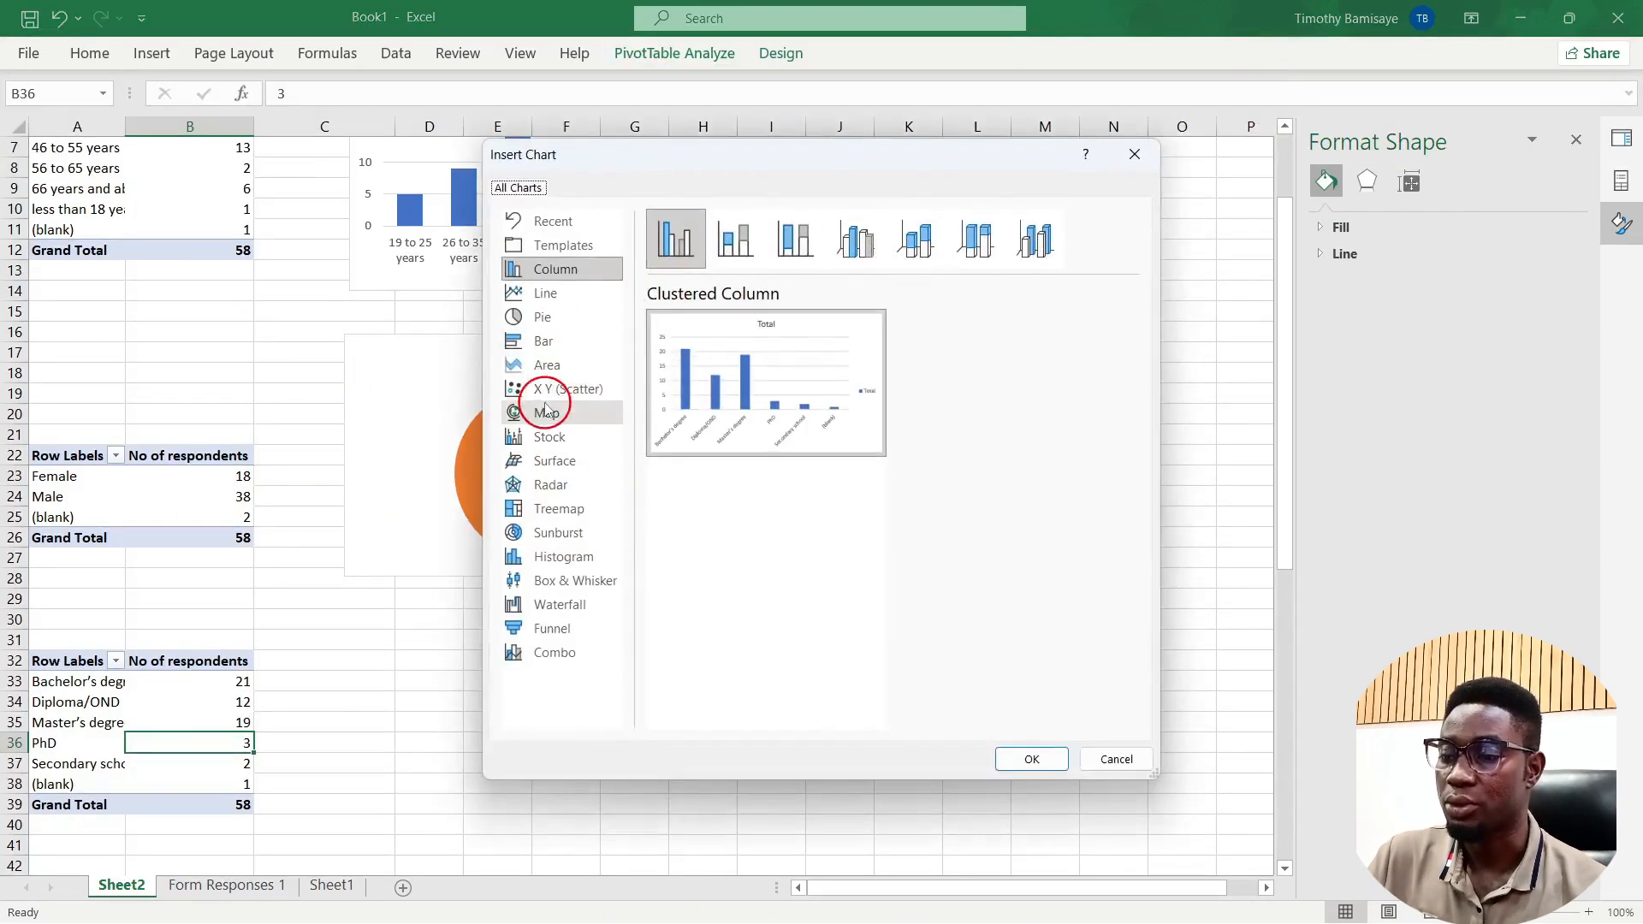
{"action": "left_click", "coordinate": [552, 340]}
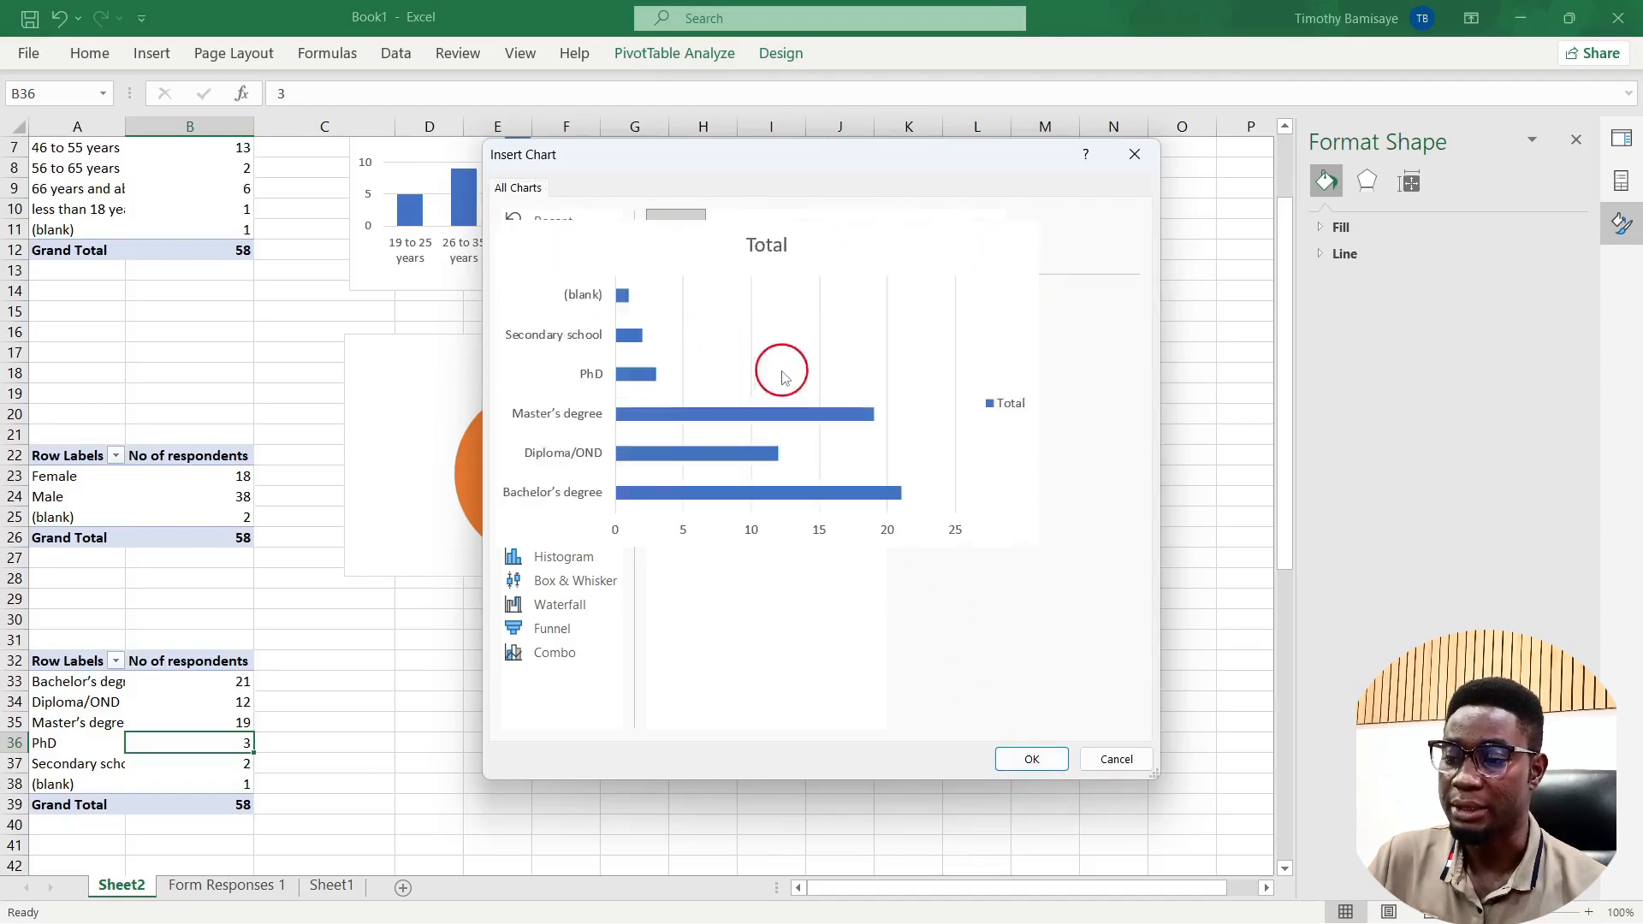
{"action": "left_click", "coordinate": [1014, 760]}
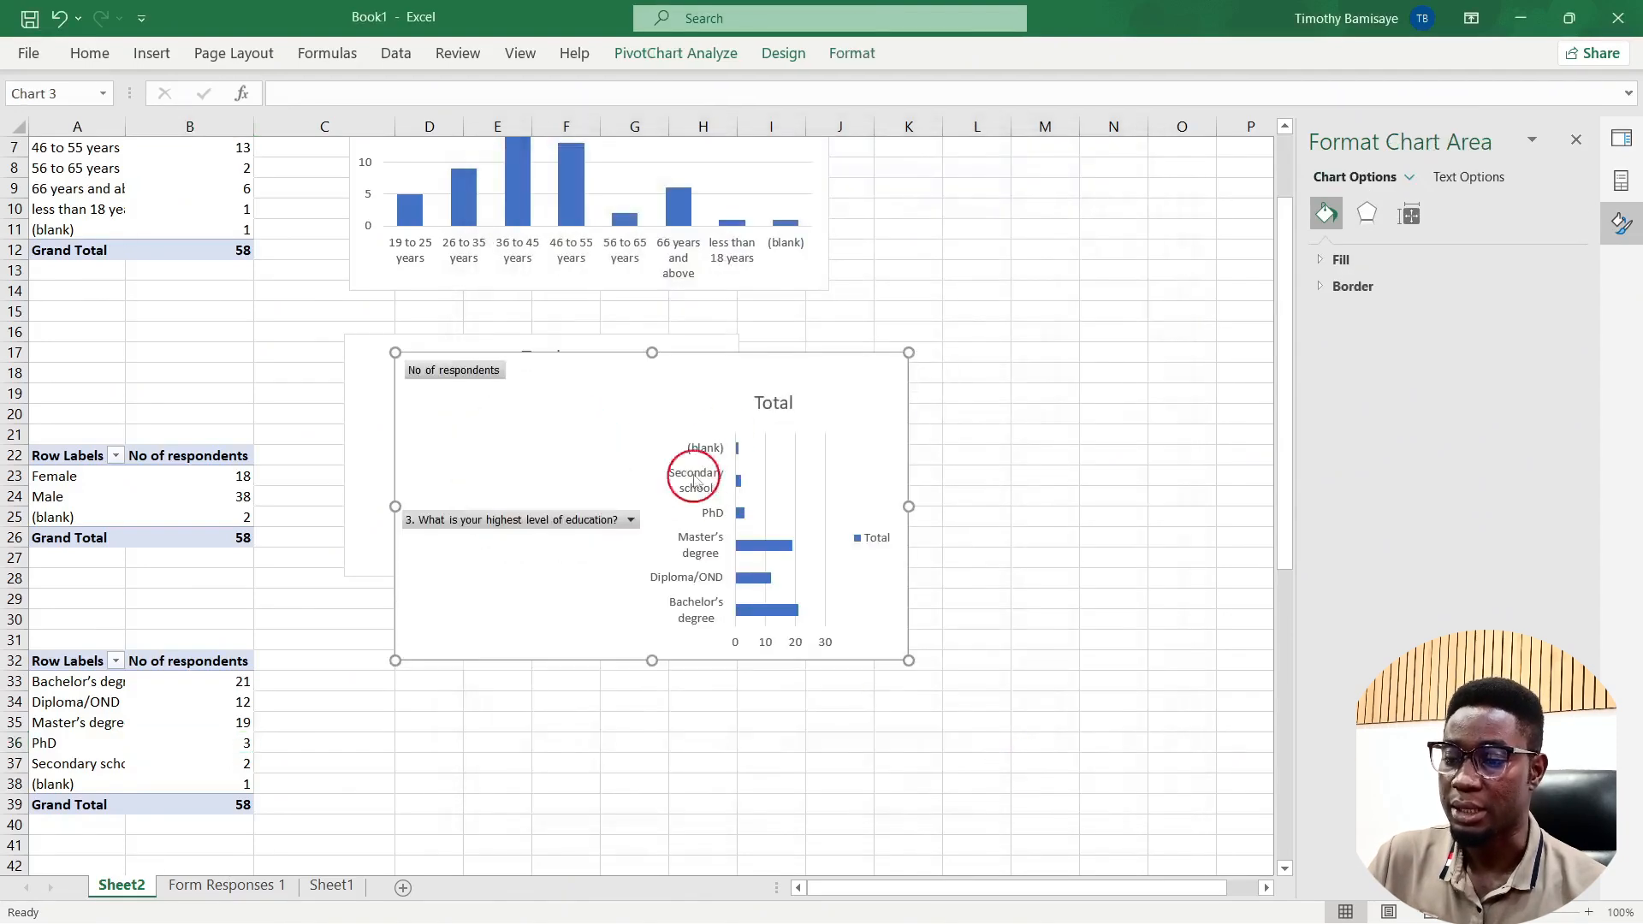
Step: Place the education bar chart below the pie, hide all field buttons, and narrow it slightly
{"action": "left_click_drag", "start_coordinate": [755, 367], "coordinate": [734, 599]}
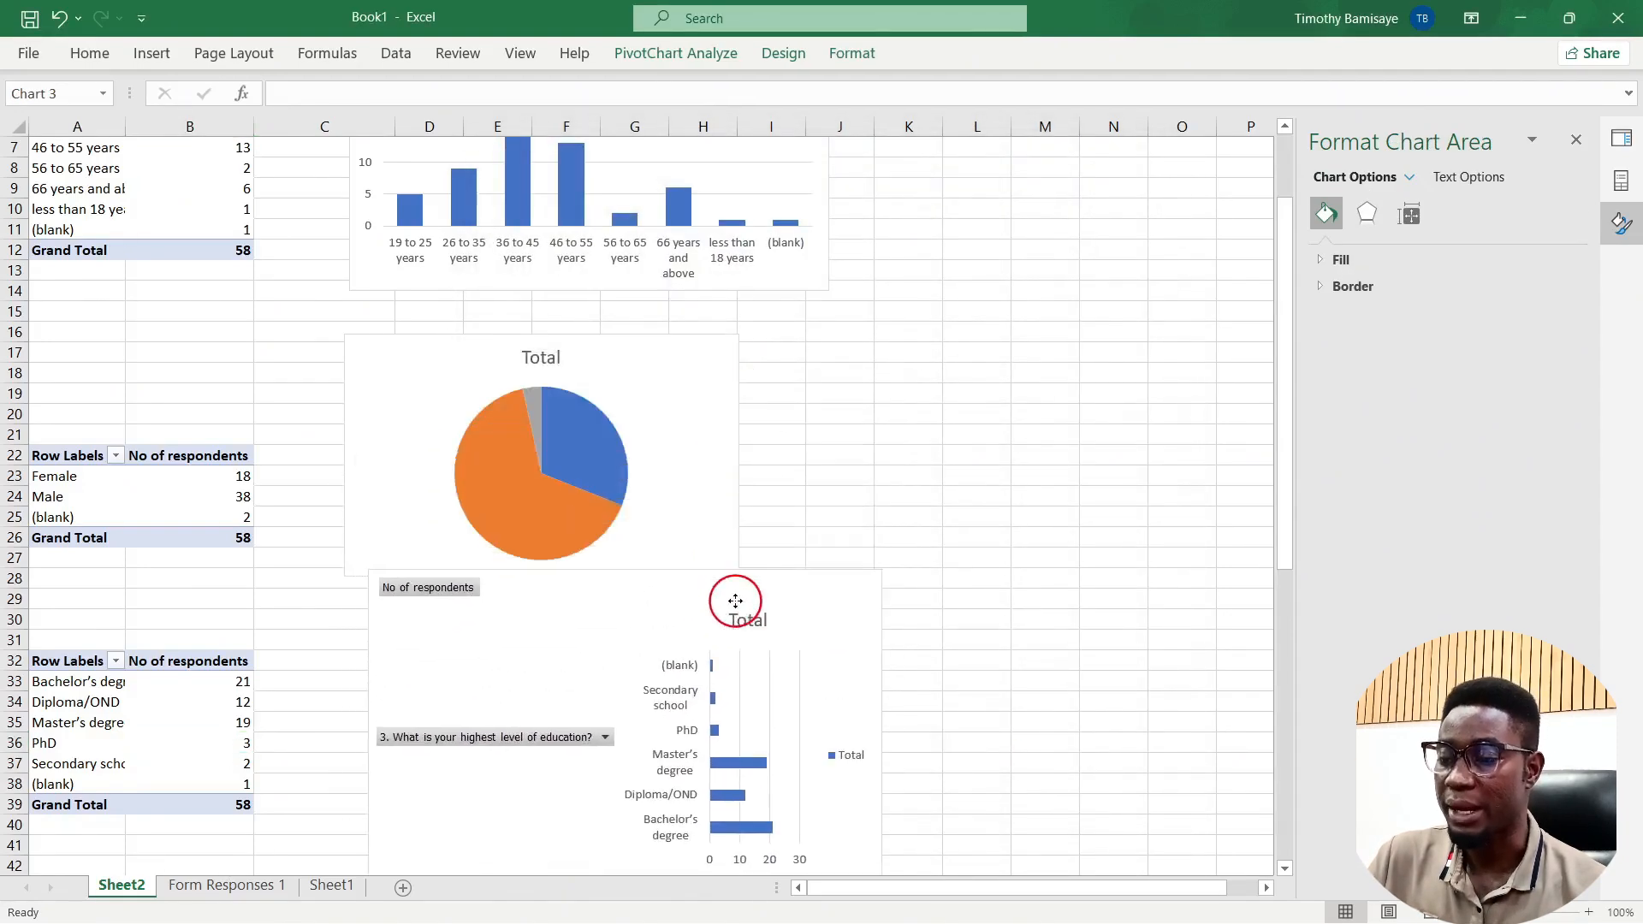
{"action": "left_click_drag", "start_coordinate": [433, 569], "coordinate": [519, 616]}
{"action": "right_click", "coordinate": [520, 616]}
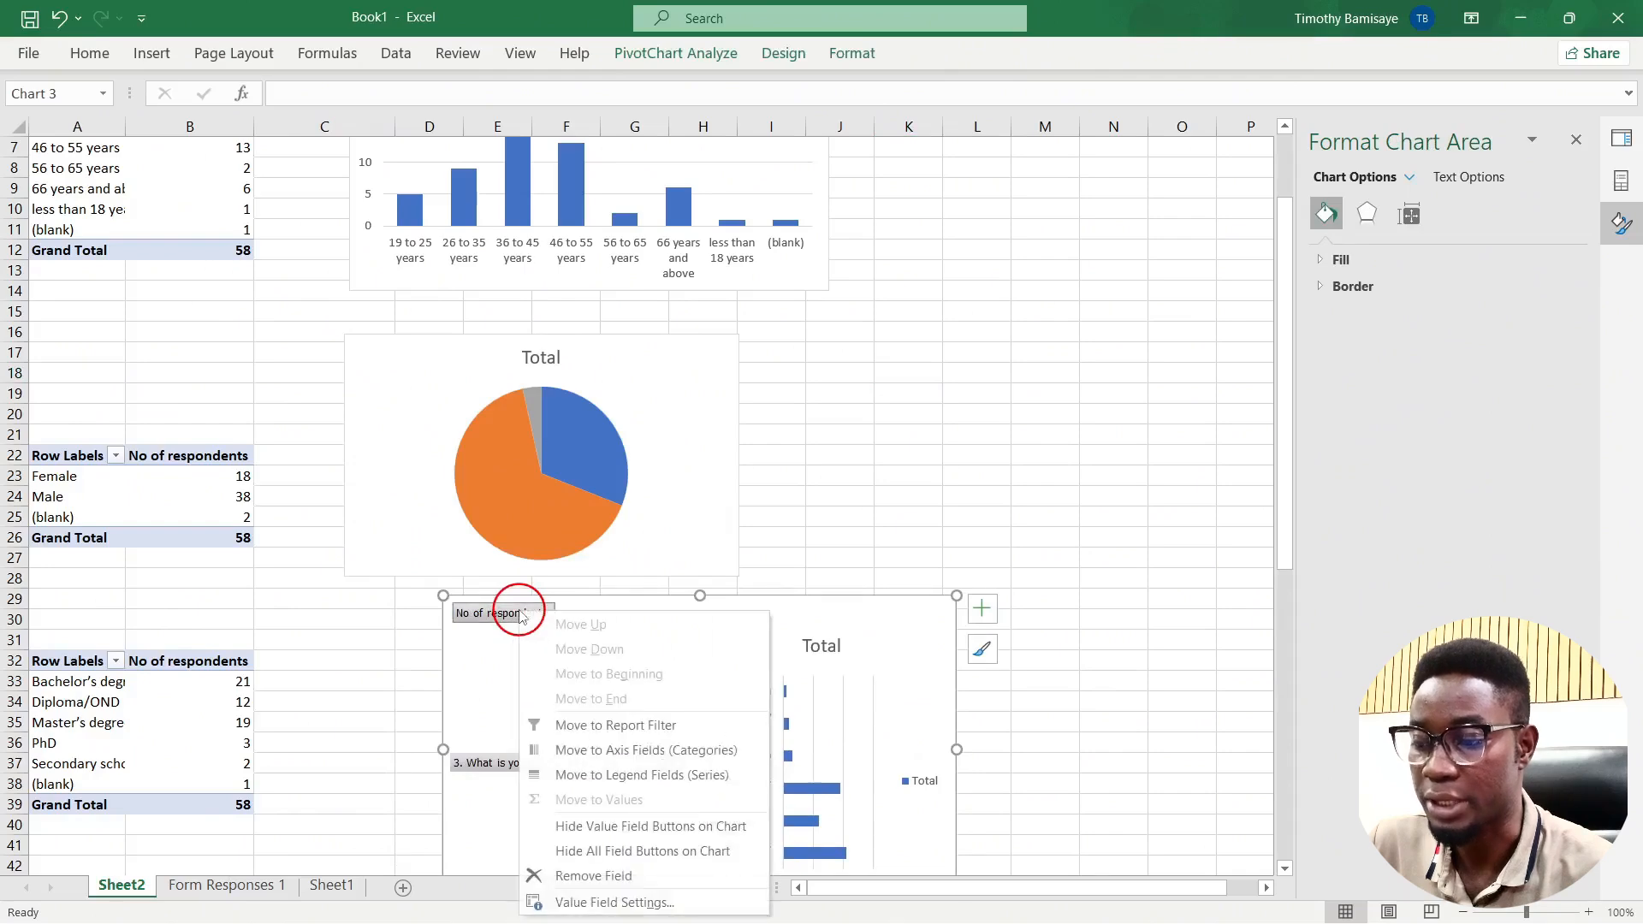
{"action": "left_click", "coordinate": [608, 852]}
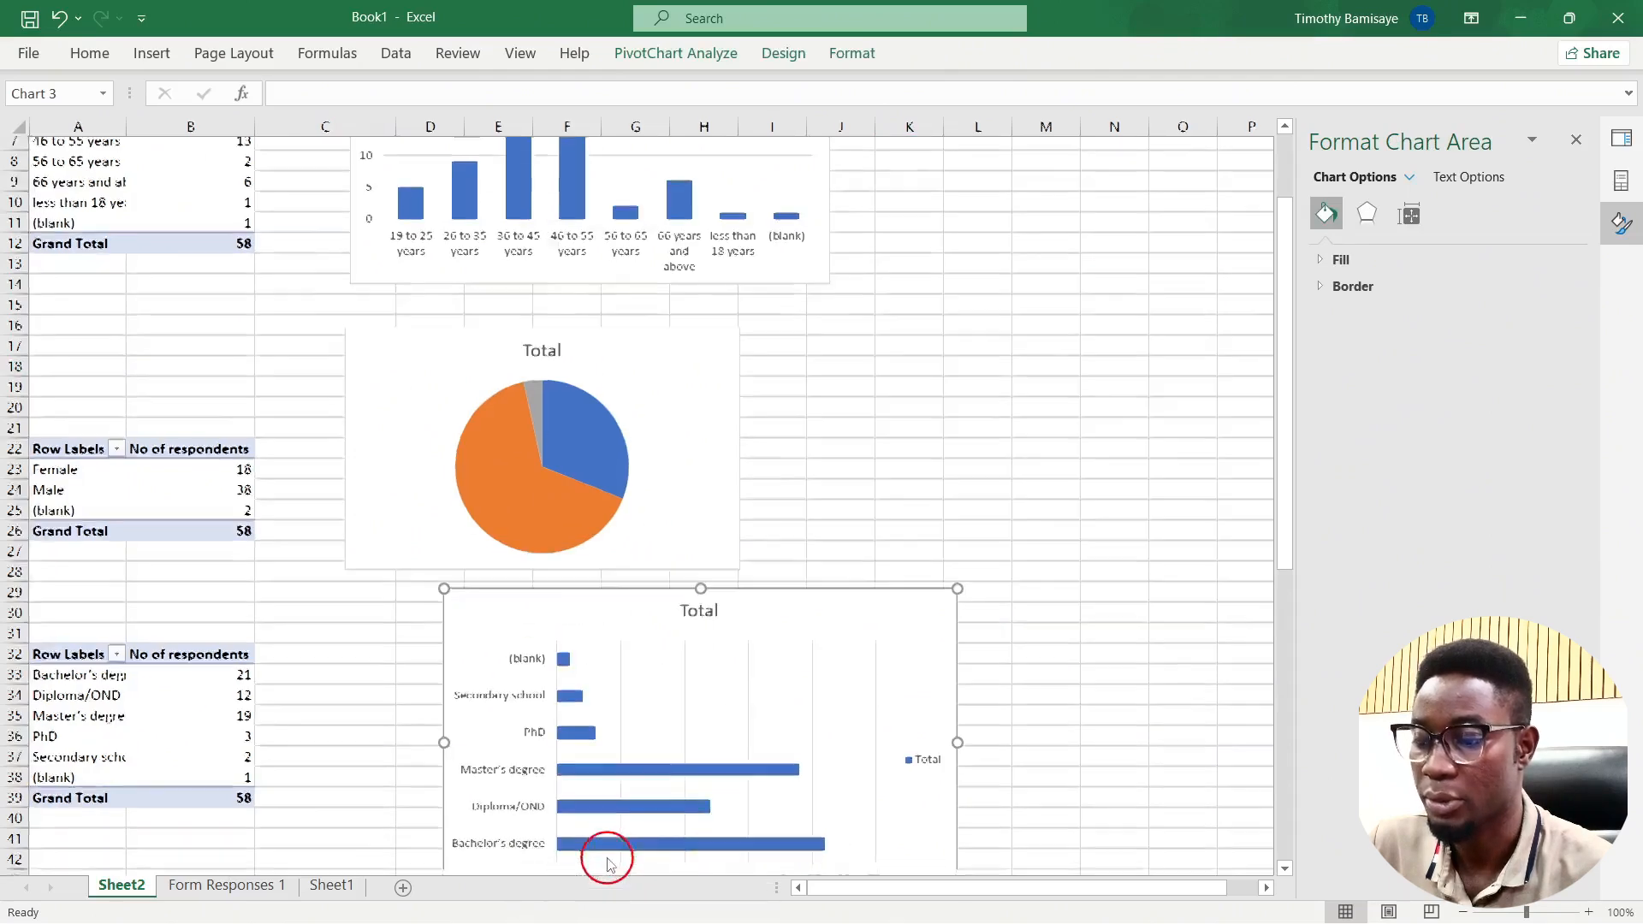
{"action": "scroll", "coordinate": [605, 854], "scroll_direction": "down", "scroll_amount": 6}
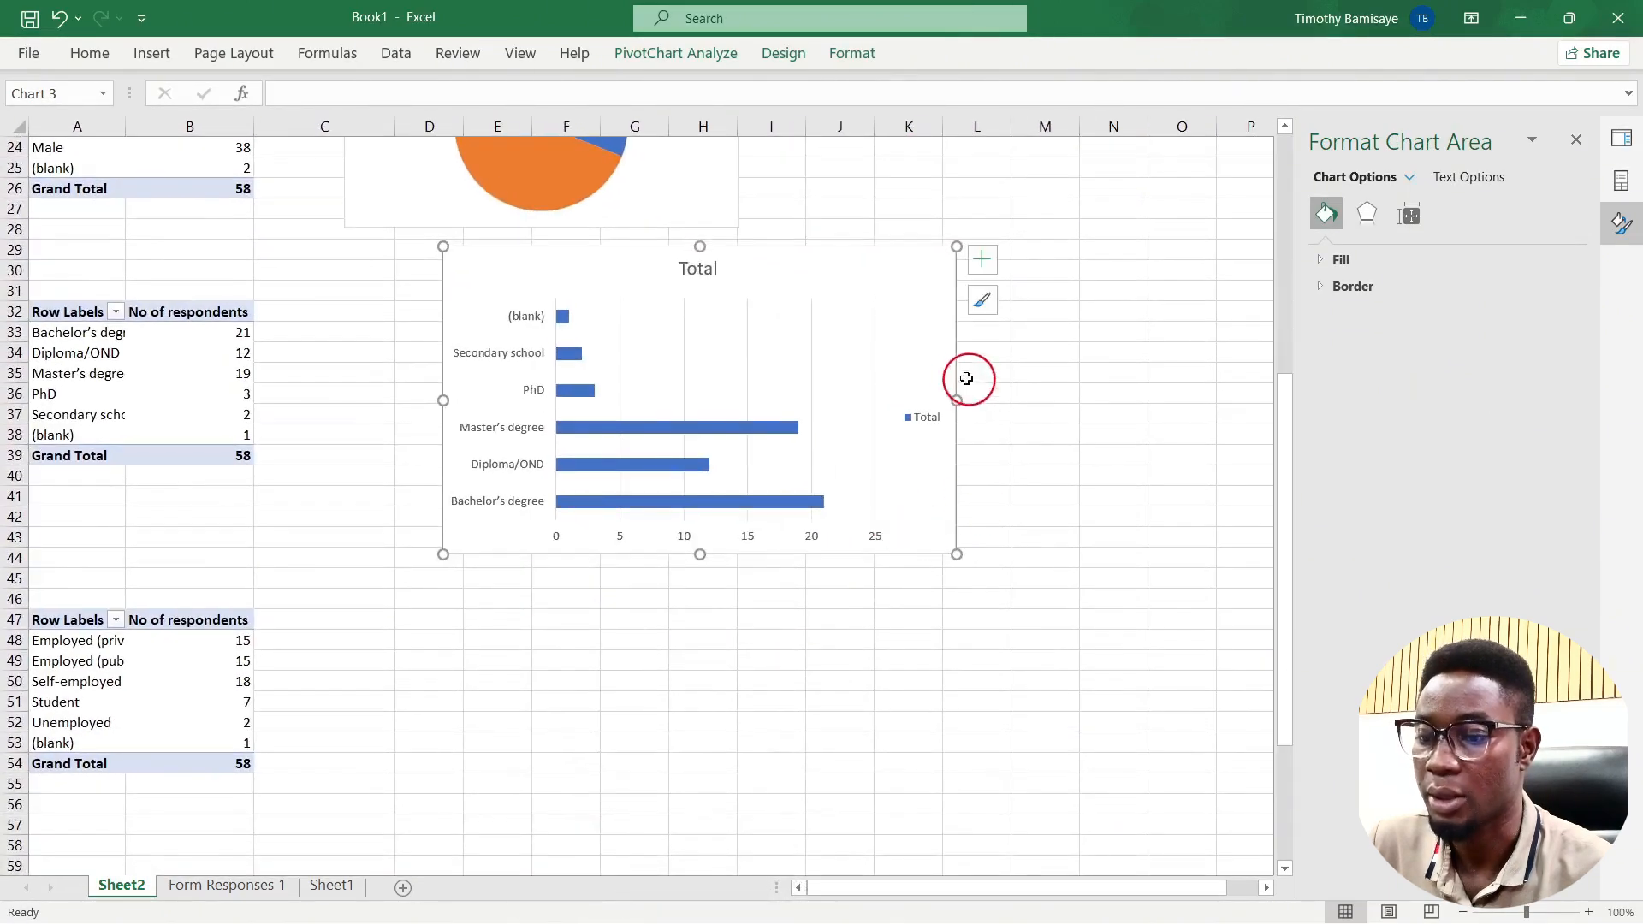
{"action": "left_click_drag", "start_coordinate": [956, 554], "coordinate": [920, 568]}
{"action": "scroll", "coordinate": [920, 568], "scroll_direction": "up", "scroll_amount": 3}
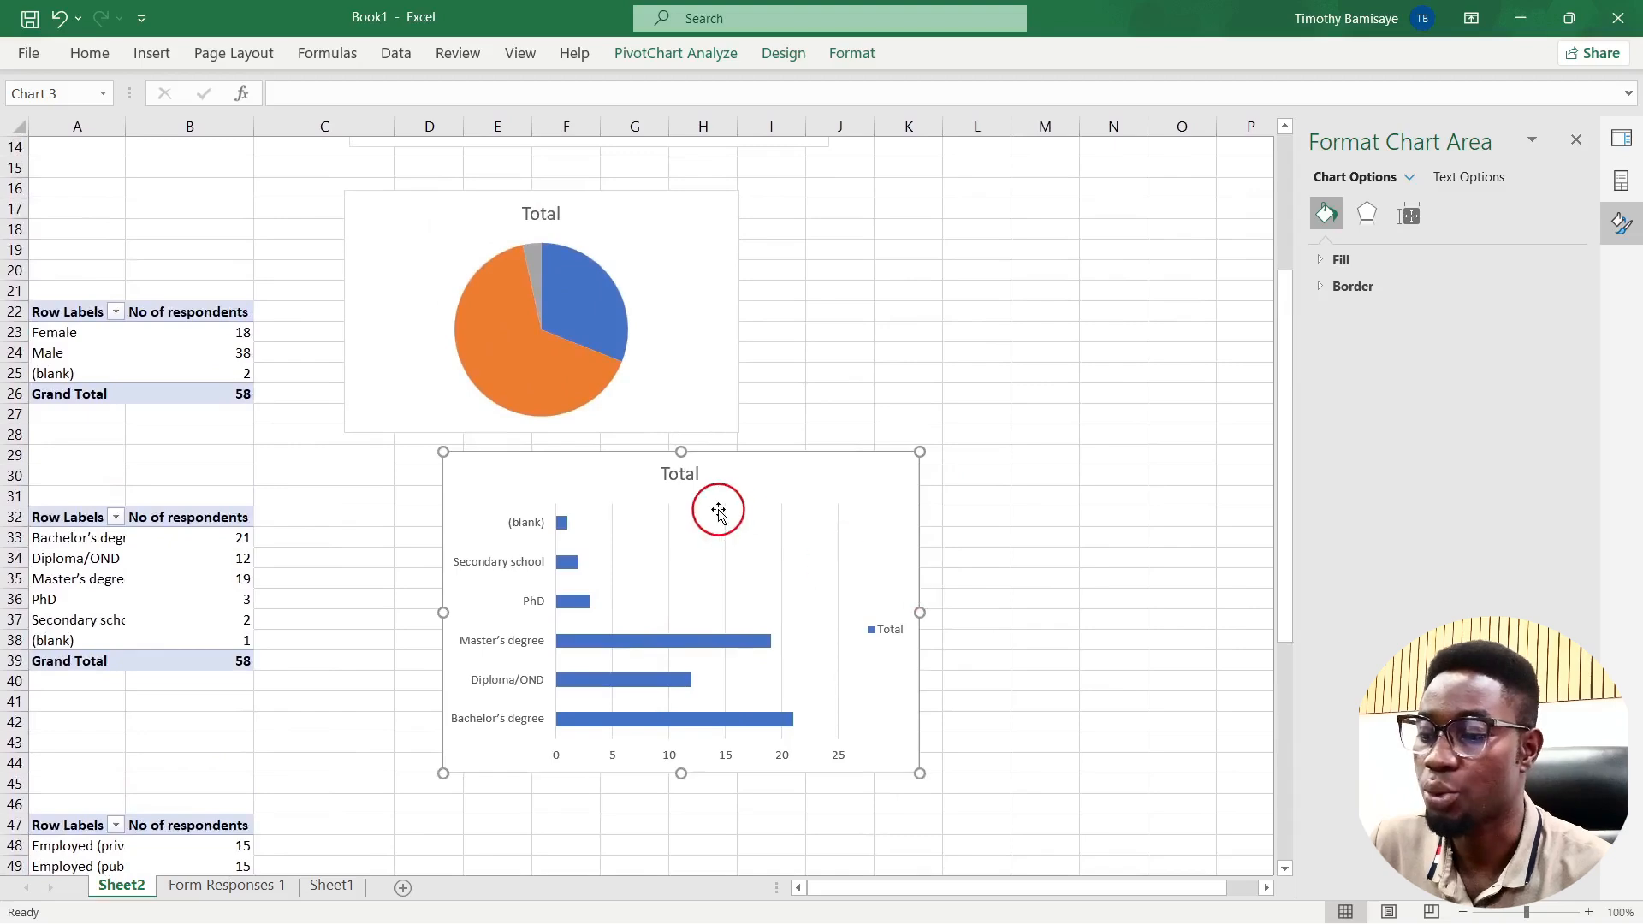
{"action": "scroll", "coordinate": [718, 511], "scroll_direction": "up", "scroll_amount": 4}
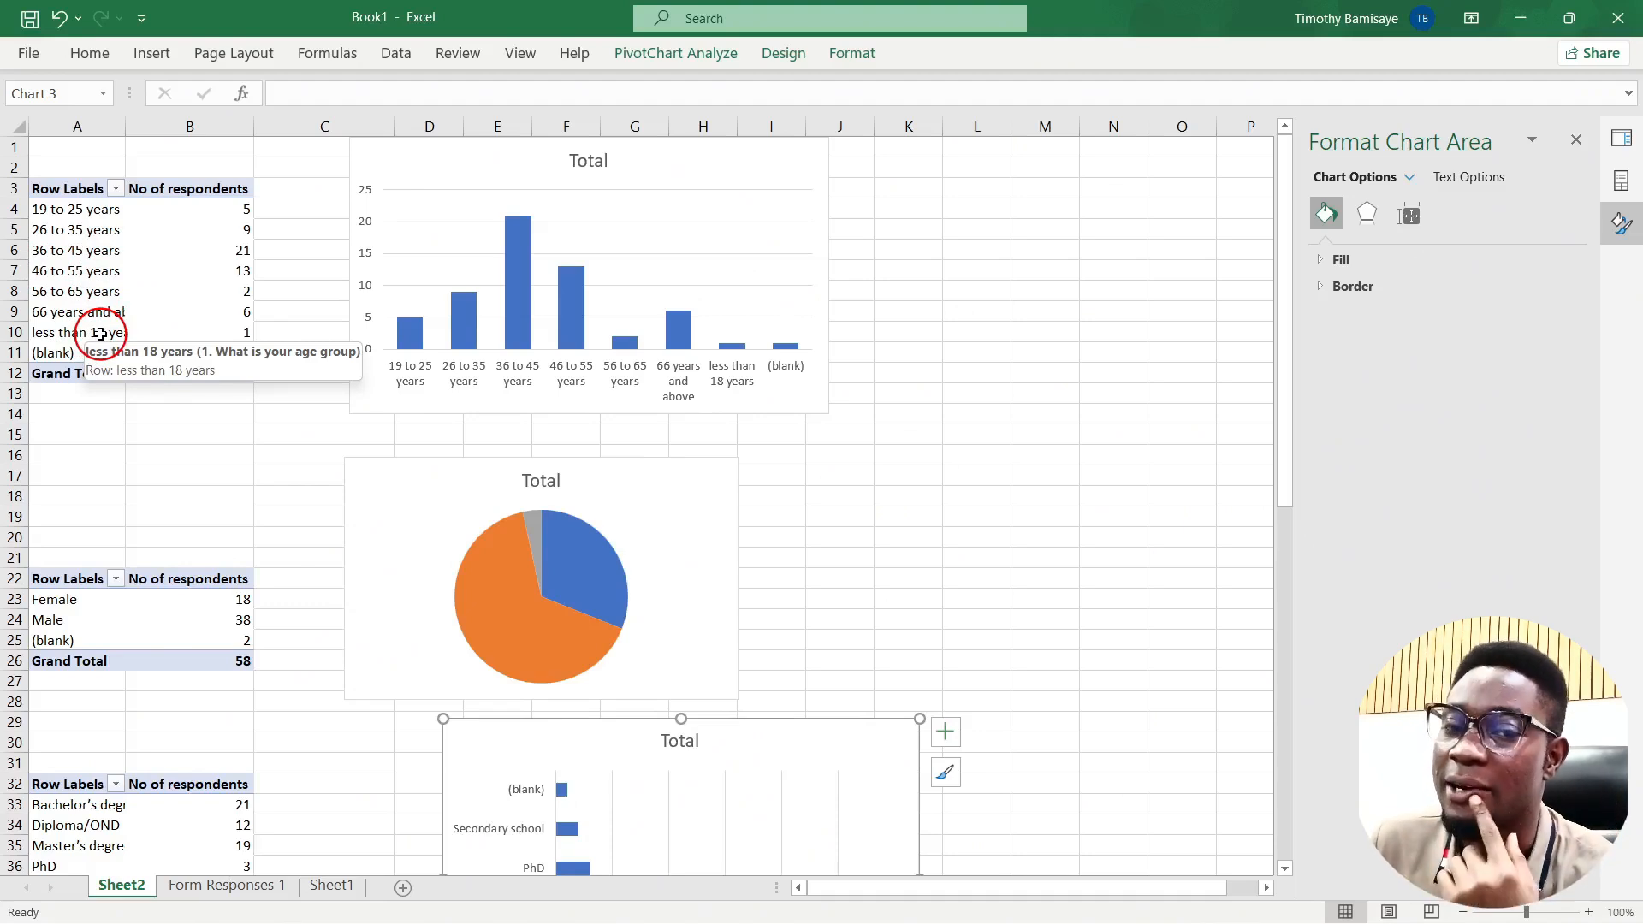
{"action": "mouse_move", "coordinate": [508, 229]}
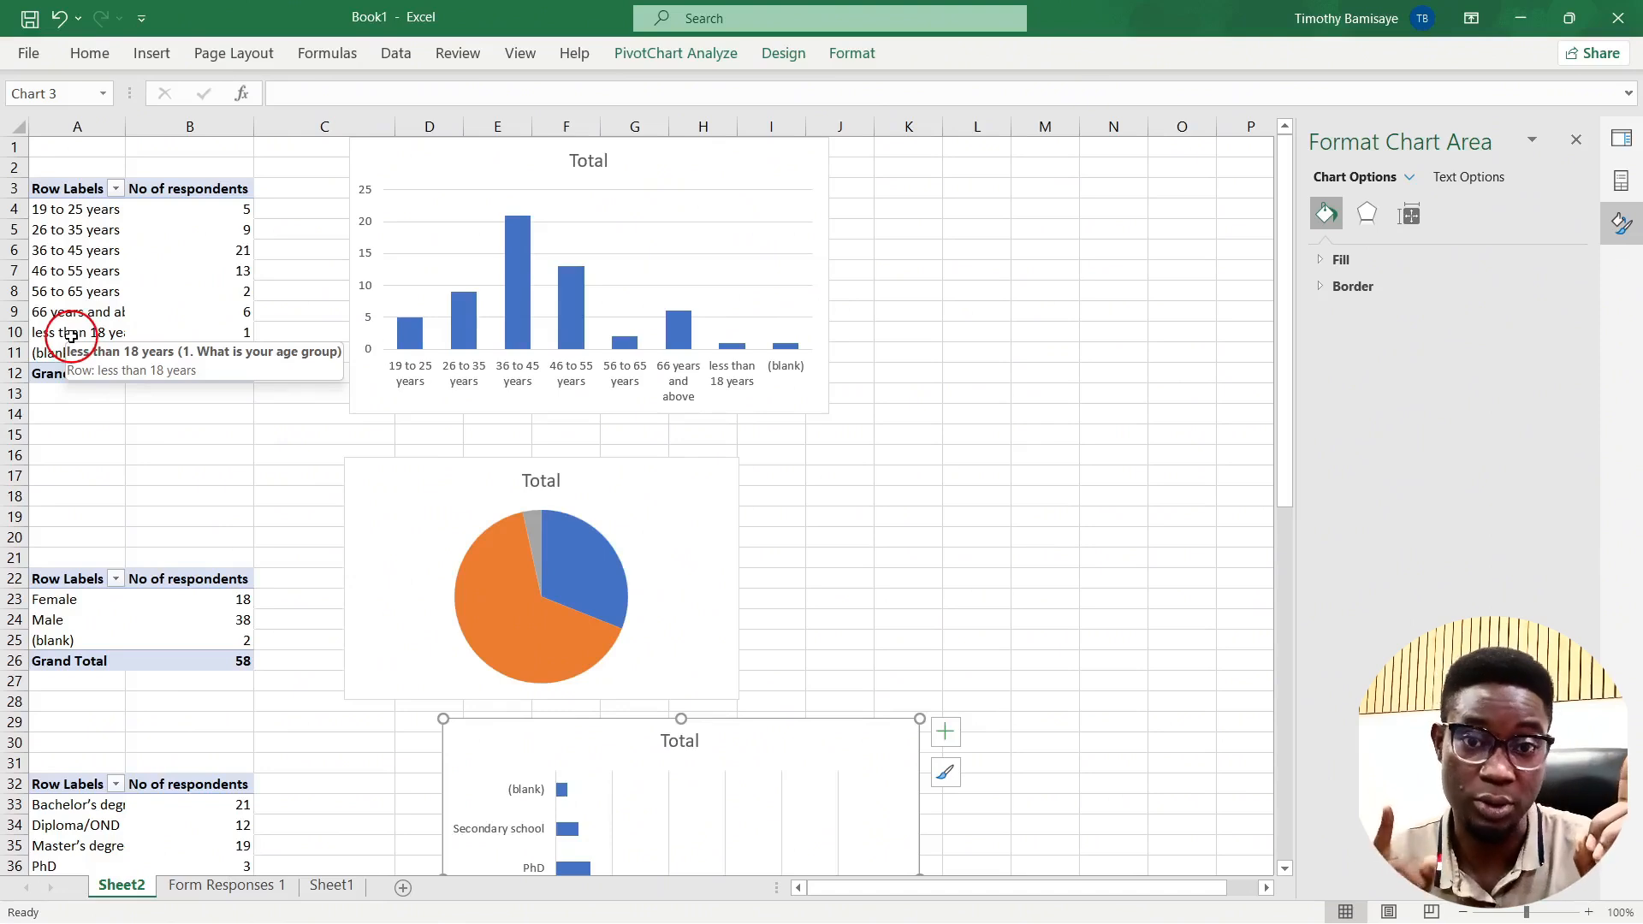
Step: Move the 'less than 18 years' item to the beginning of the age pivot table
{"action": "left_click", "coordinate": [68, 336]}
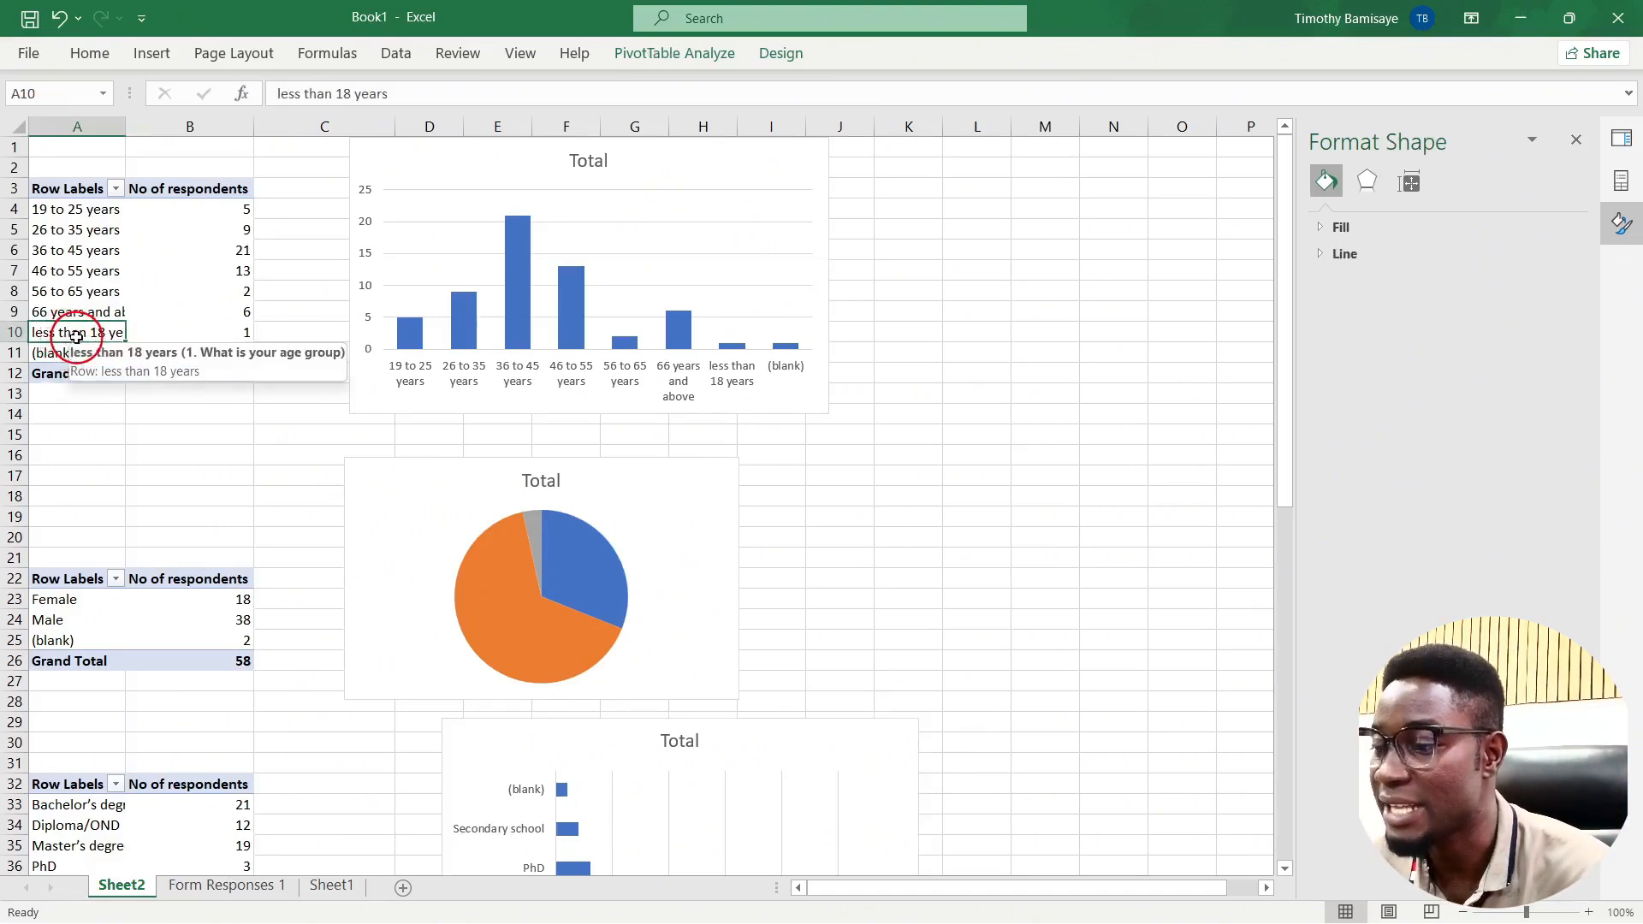
{"action": "right_click", "coordinate": [78, 341]}
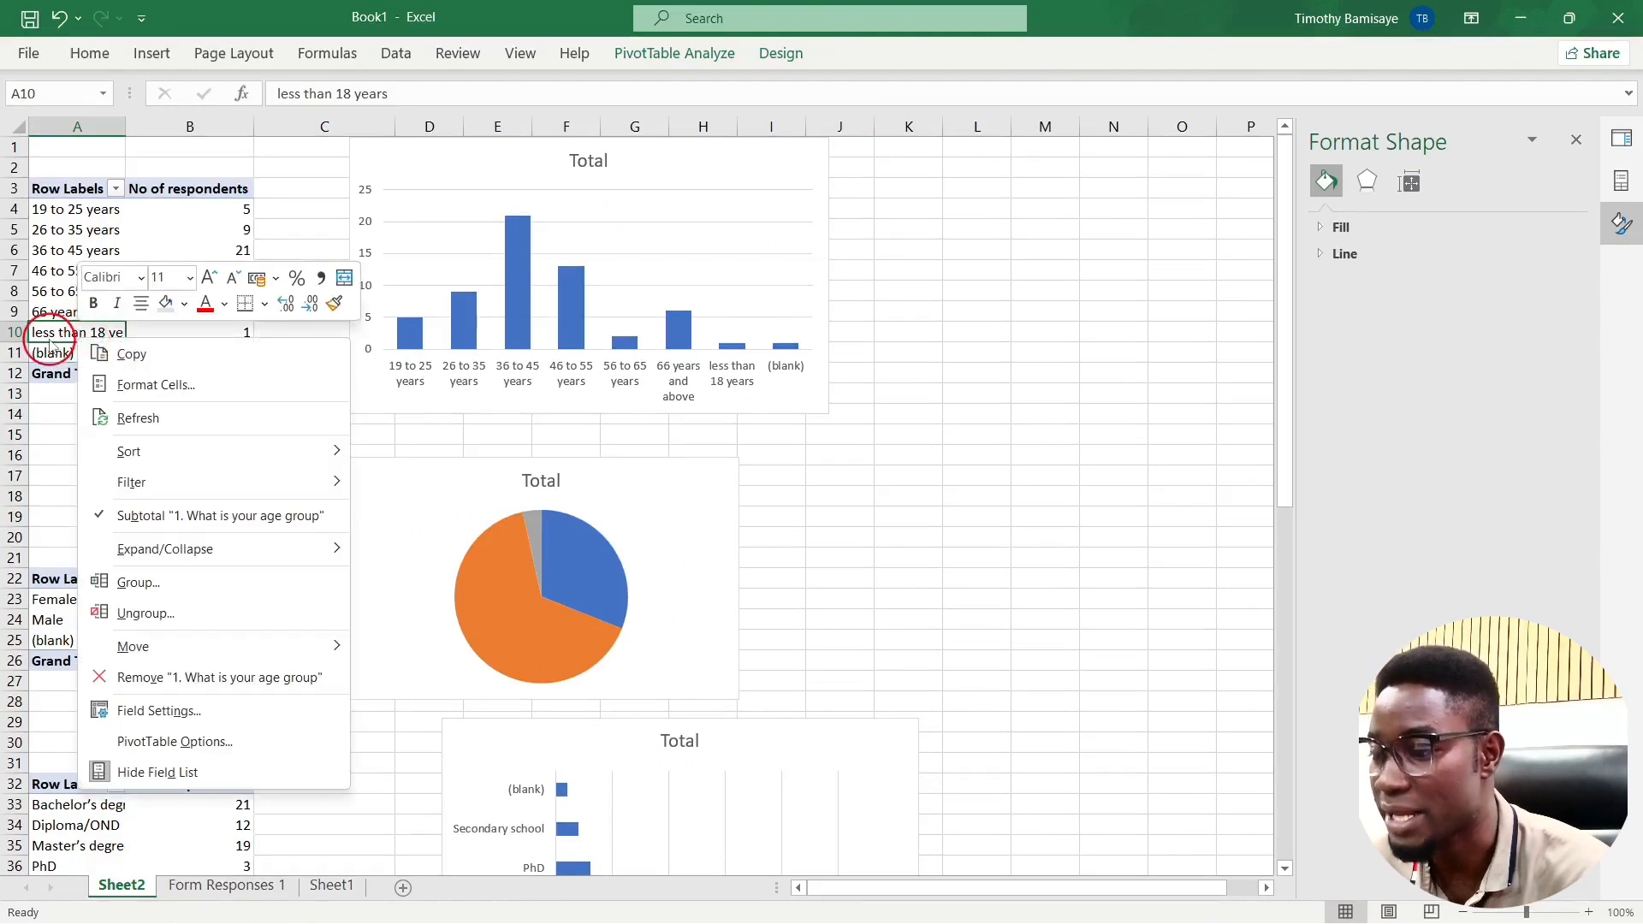
{"action": "left_click", "coordinate": [270, 641]}
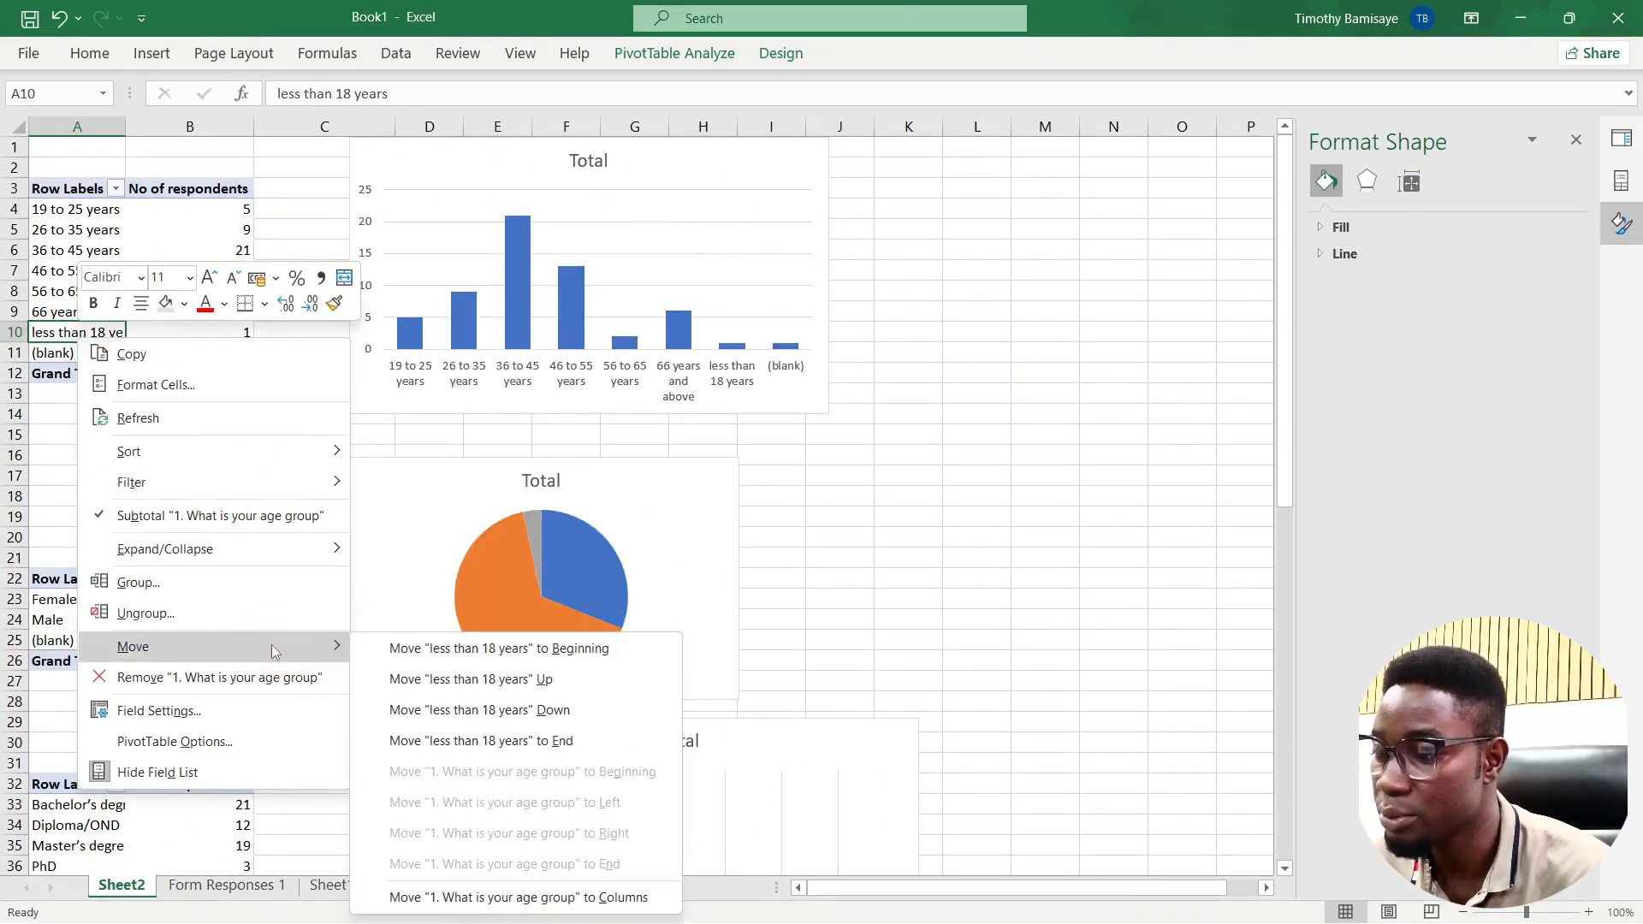
{"action": "left_click", "coordinate": [477, 649]}
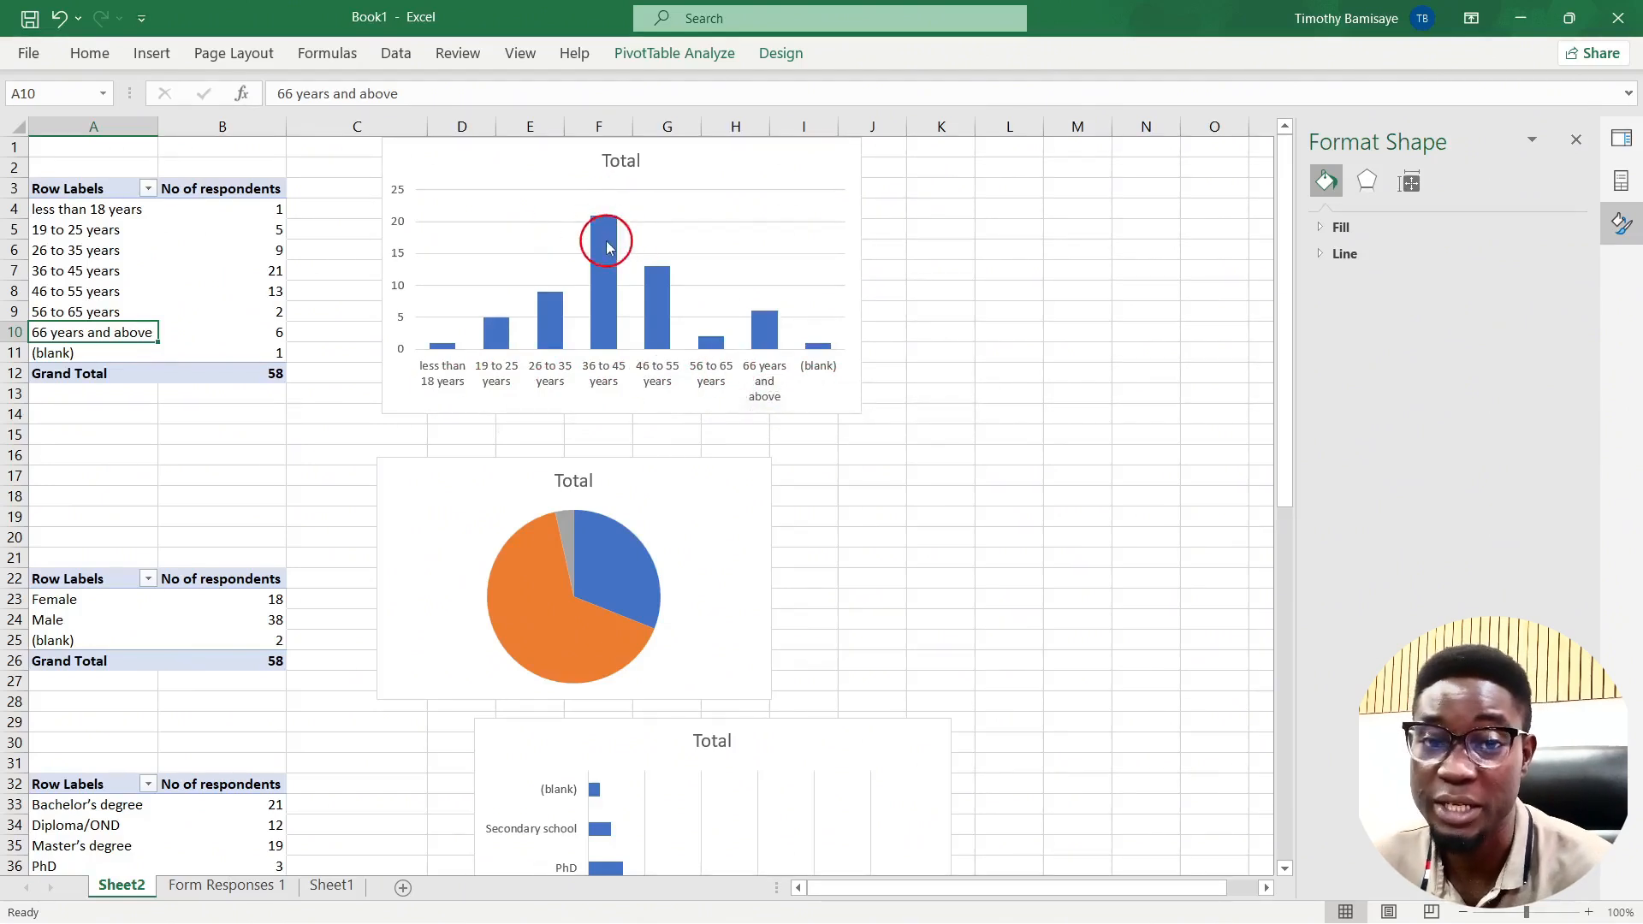
{"action": "mouse_move", "coordinate": [659, 312]}
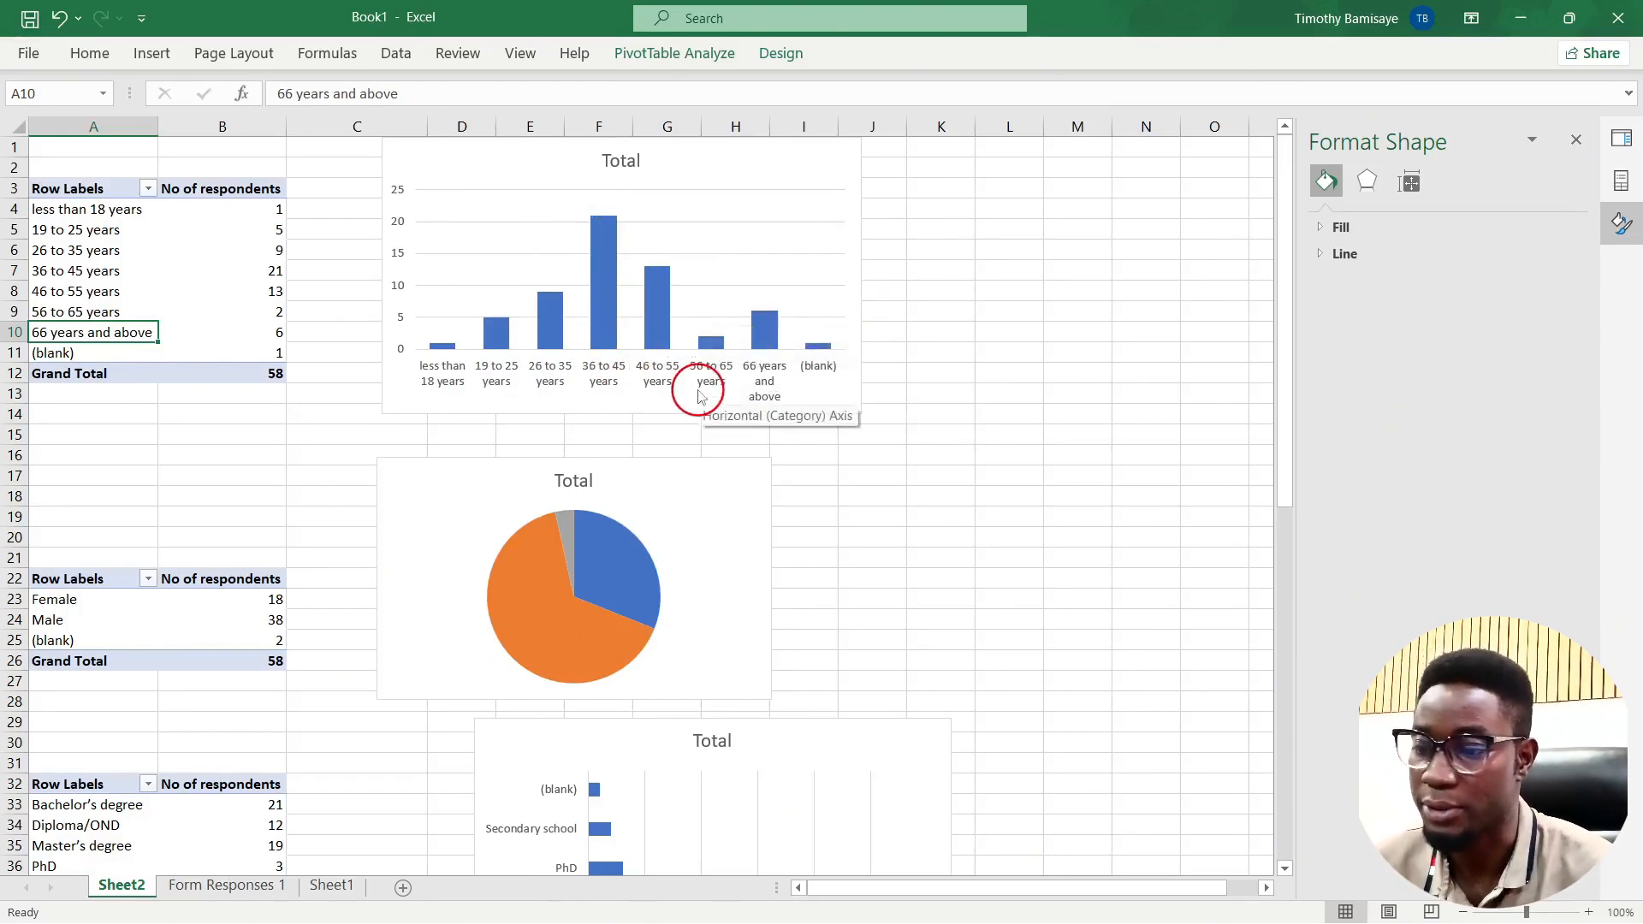
{"action": "scroll", "coordinate": [536, 636], "scroll_direction": "down", "scroll_amount": 2}
{"action": "scroll", "coordinate": [536, 637], "scroll_direction": "down", "scroll_amount": 4}
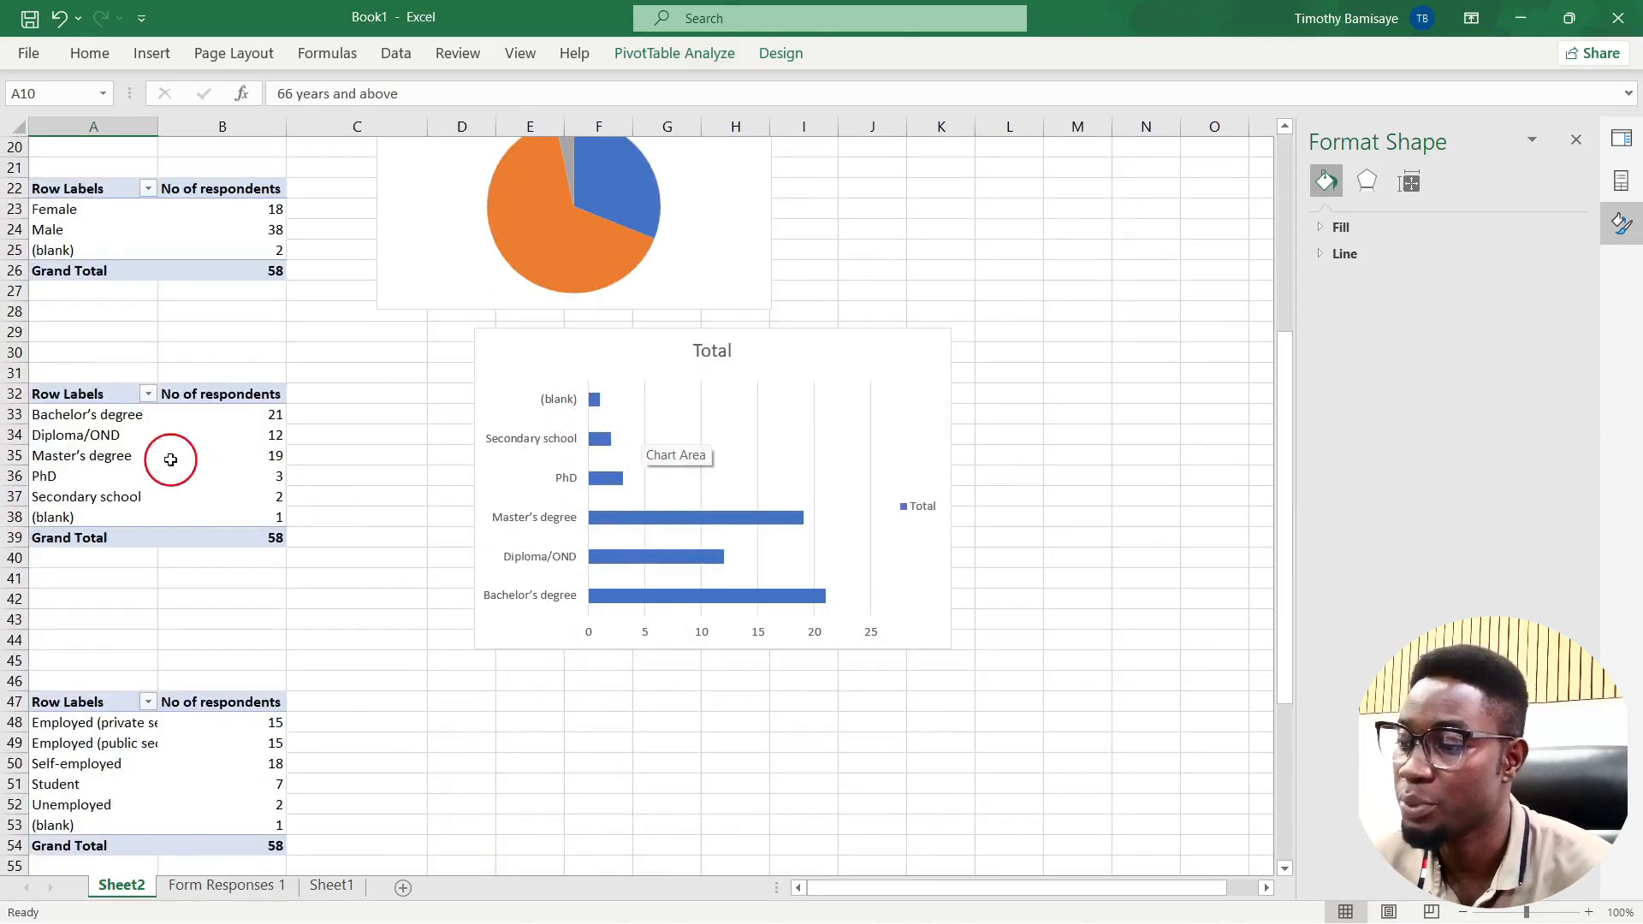
Step: Cut and paste the Secondary school and Diploma/OND rows above Bachelor's degree
{"action": "mouse_move", "coordinate": [170, 459]}
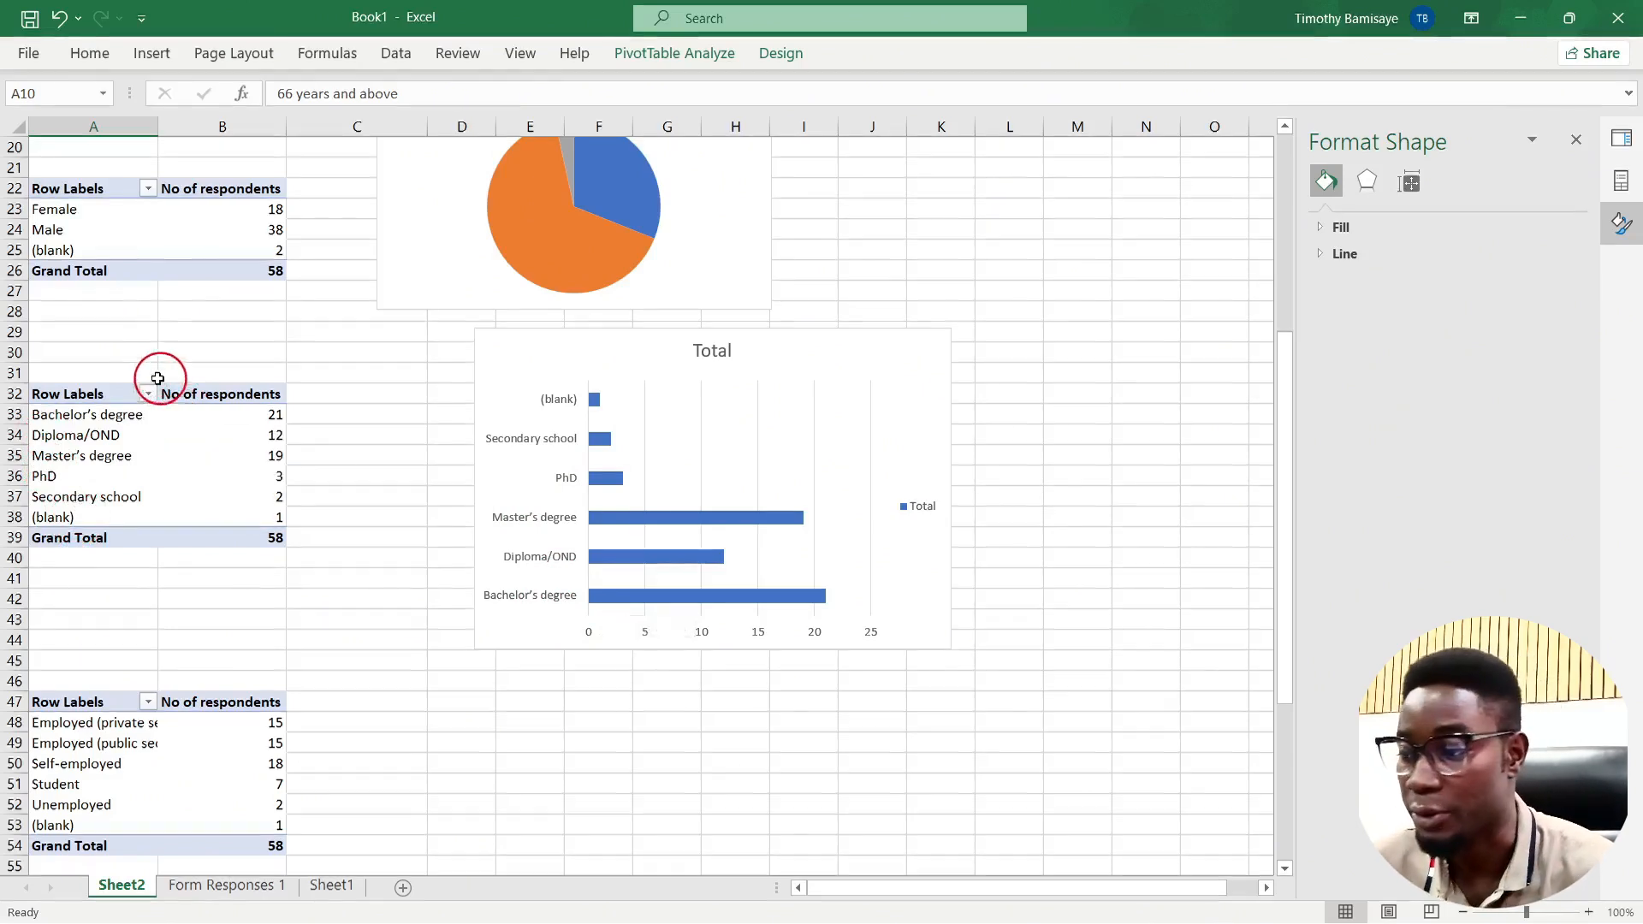
{"action": "left_click", "coordinate": [59, 500]}
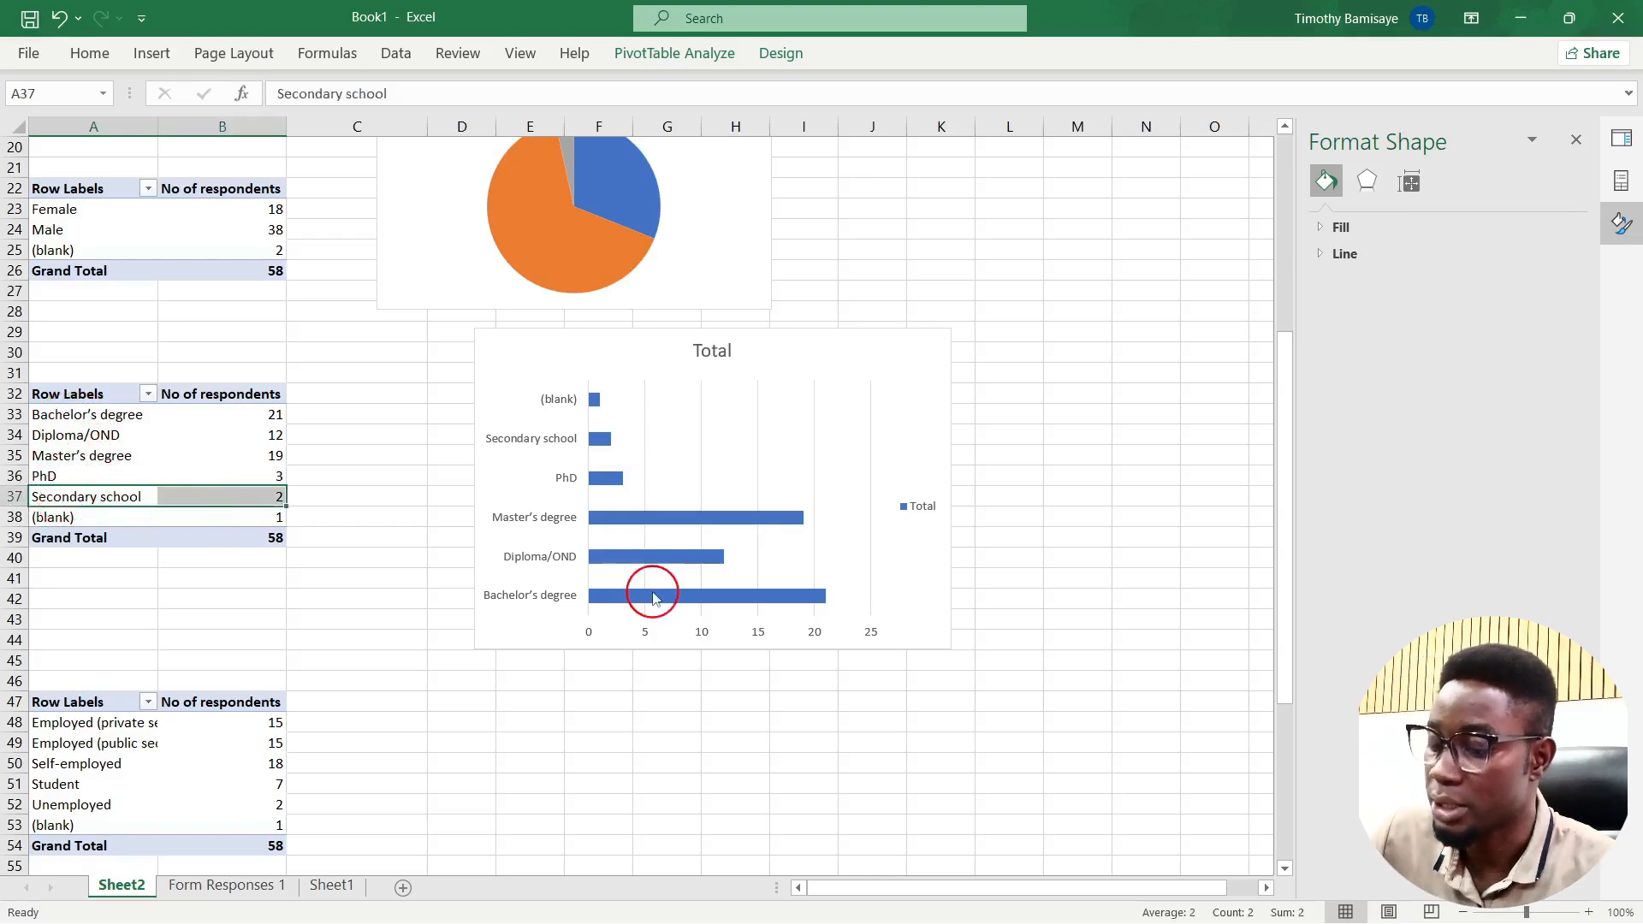
{"action": "key", "text": "ctrl+x"}
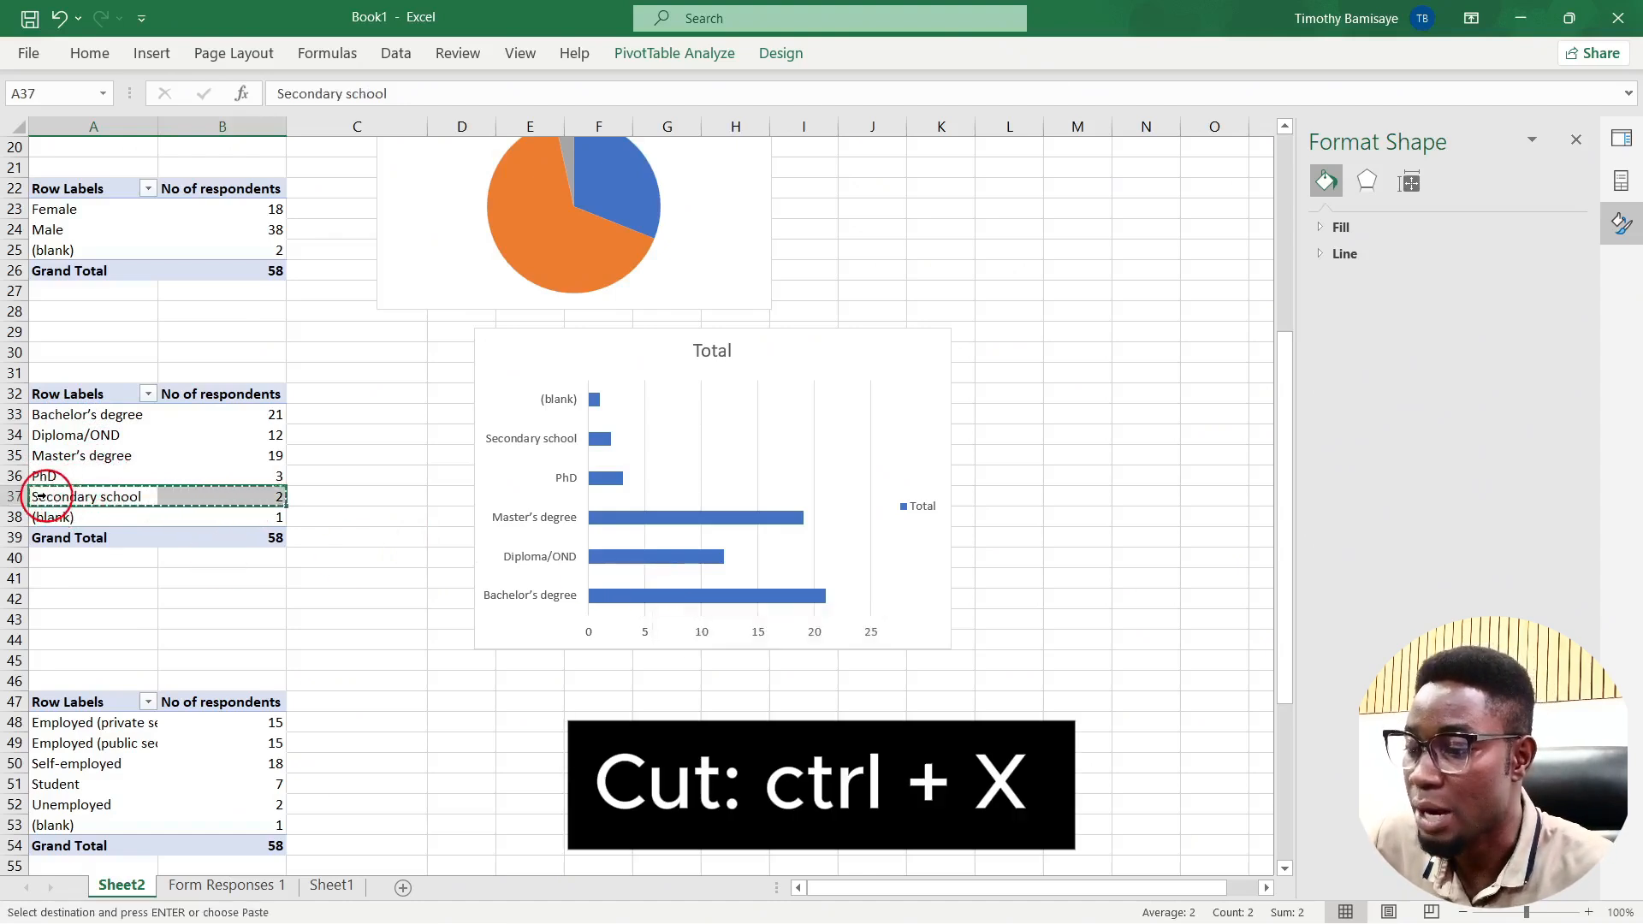
{"action": "left_click", "coordinate": [47, 414]}
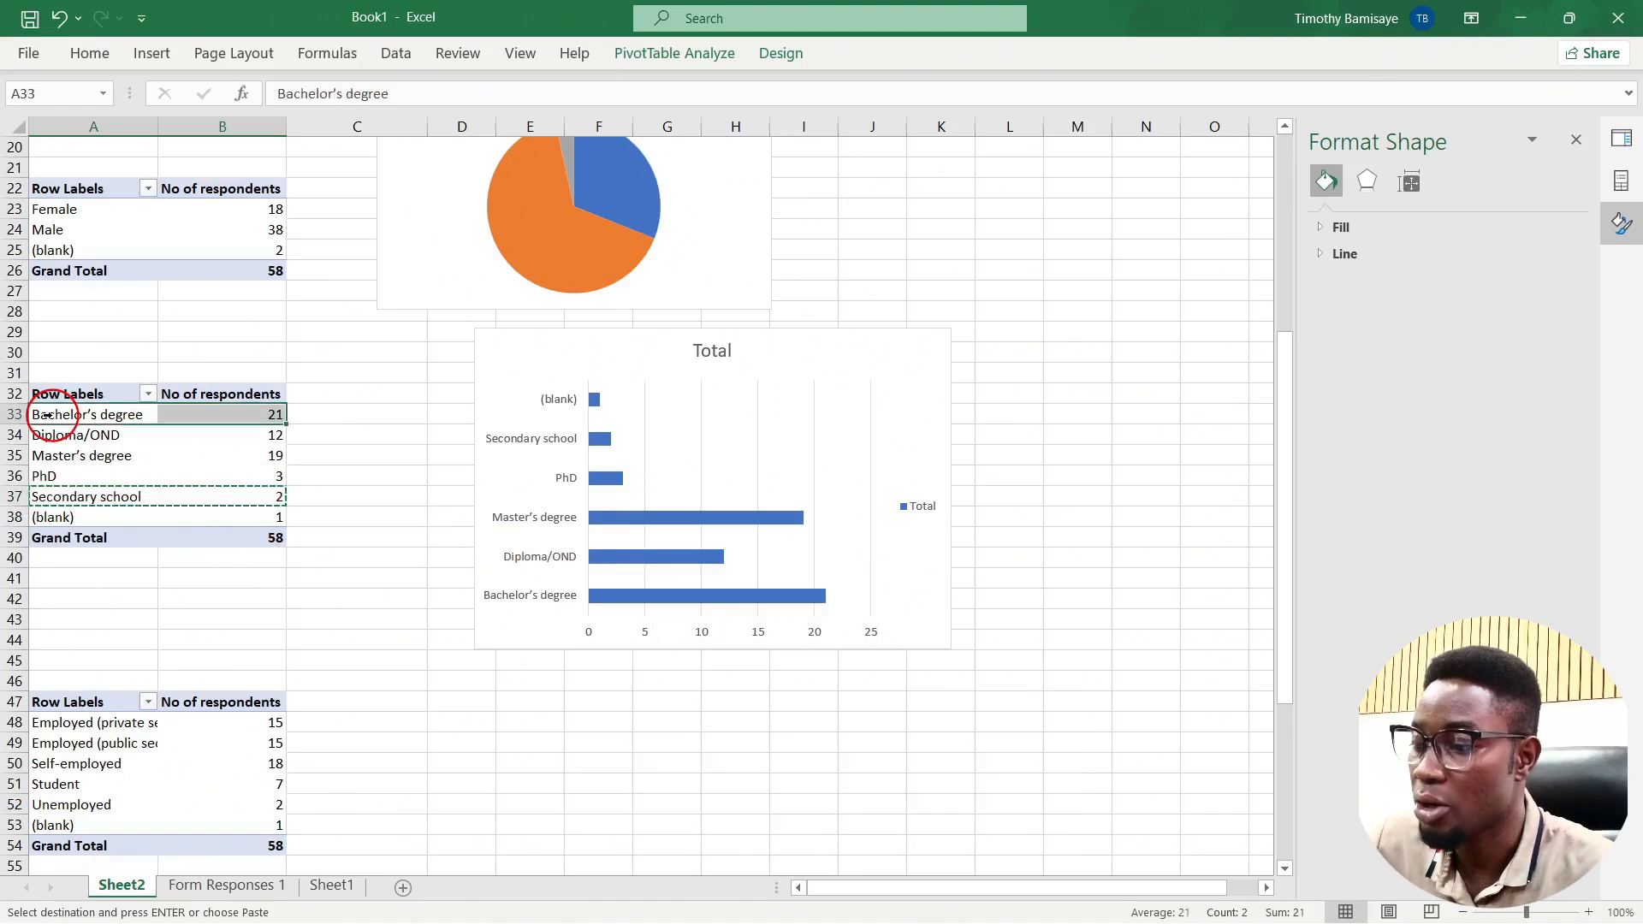
{"action": "key", "text": "ctrl+v"}
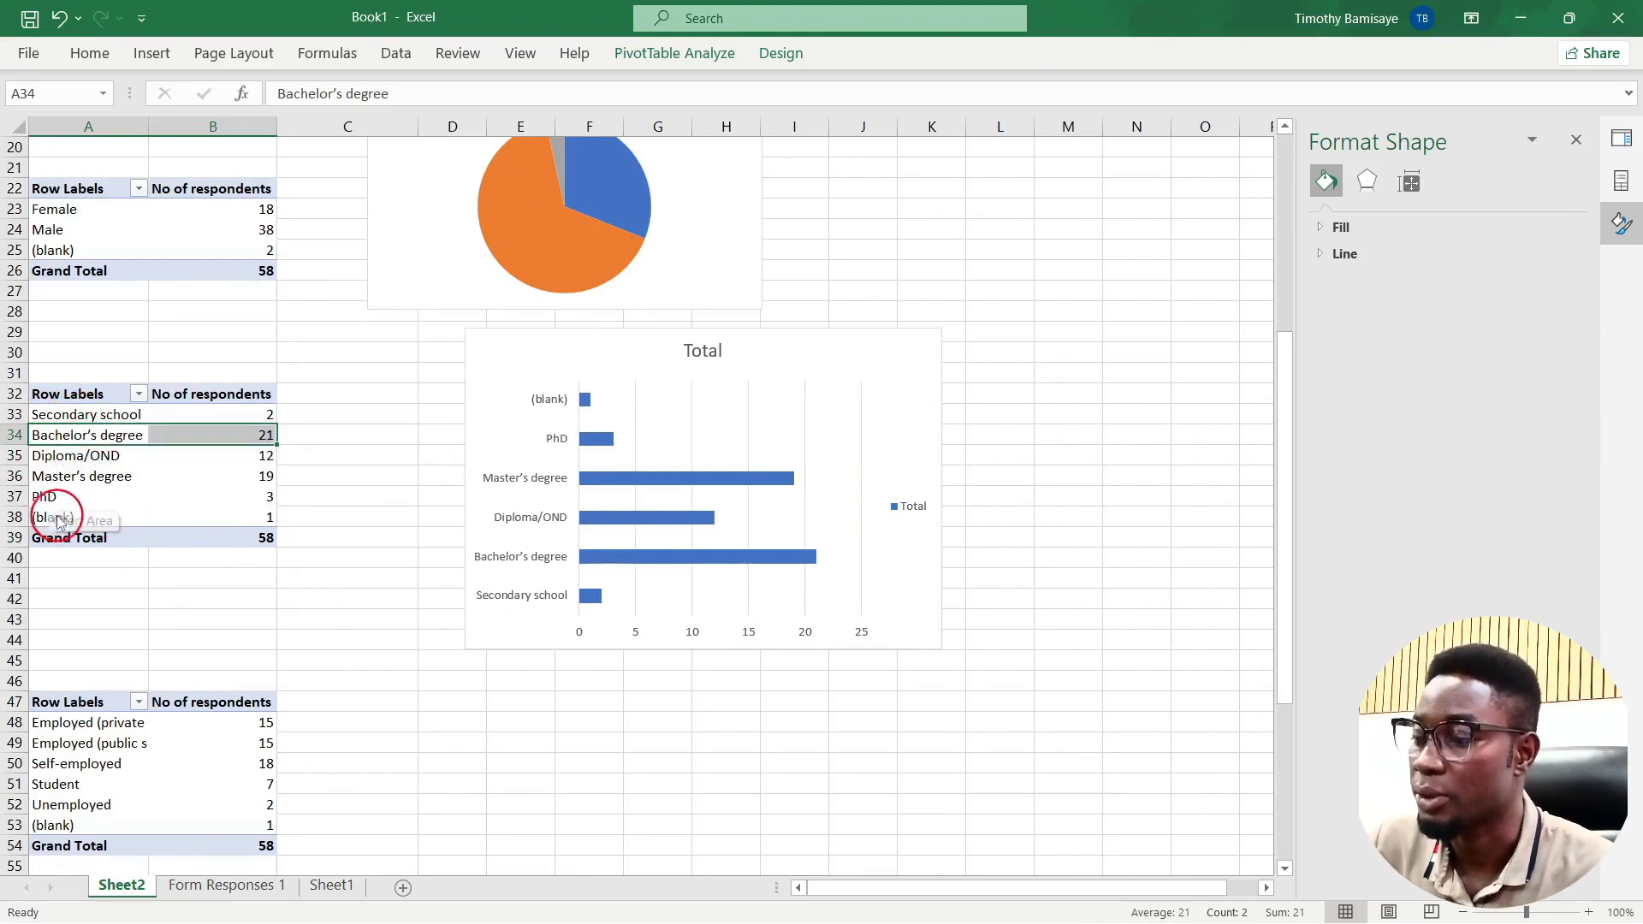
{"action": "left_click", "coordinate": [40, 459]}
{"action": "key", "text": "ctrl+x"}
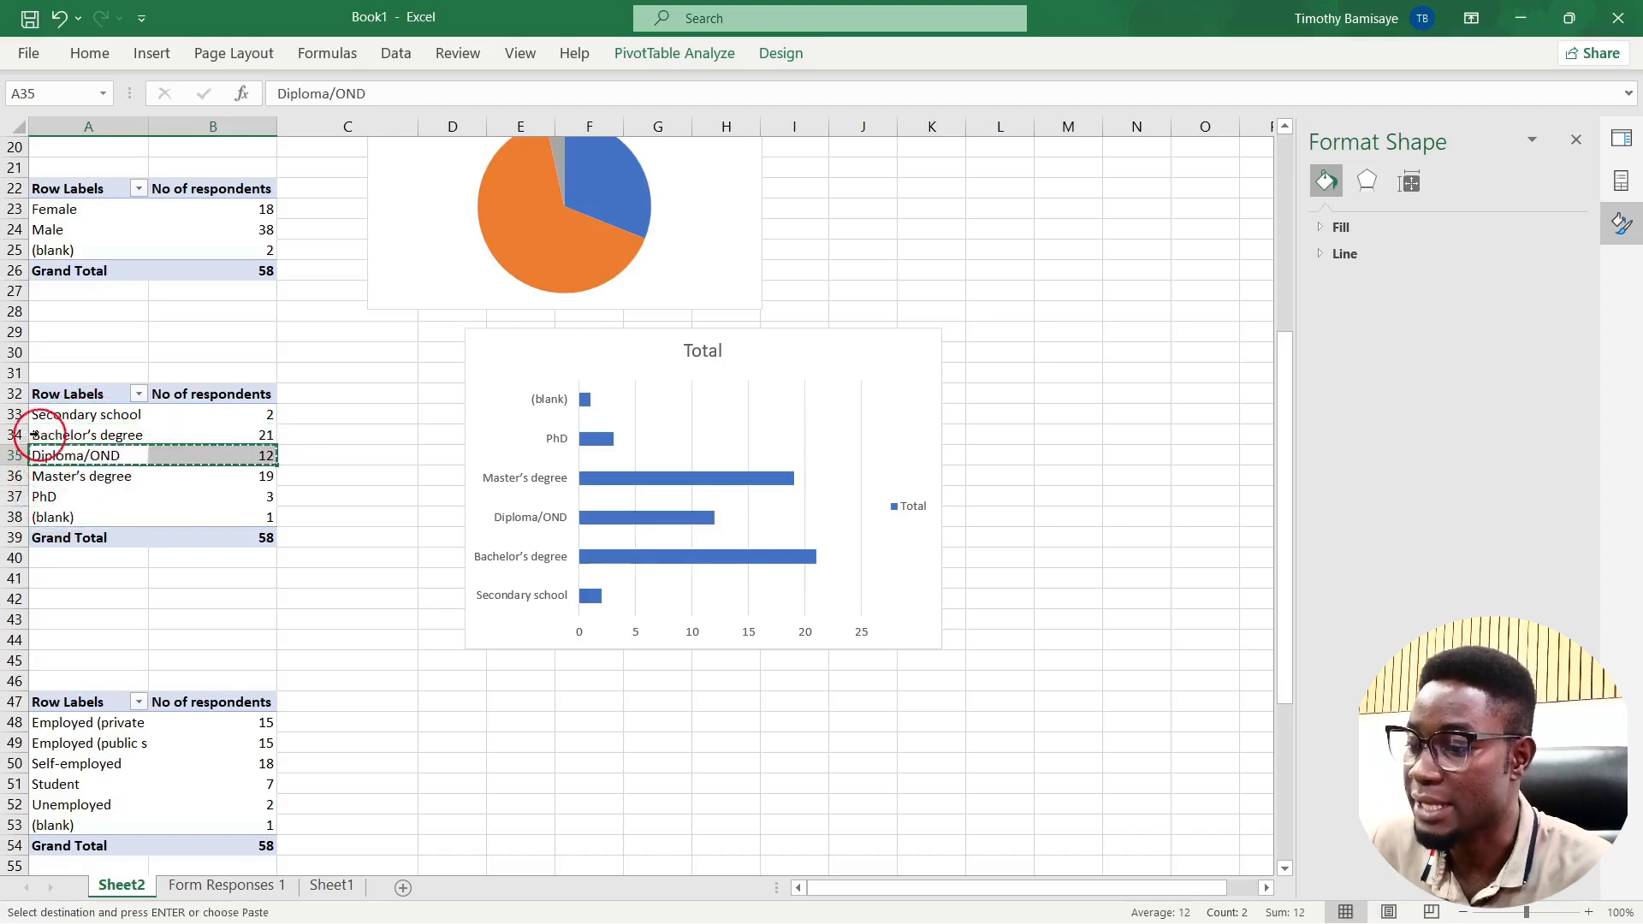
{"action": "left_click", "coordinate": [30, 434]}
{"action": "key", "text": "Return"}
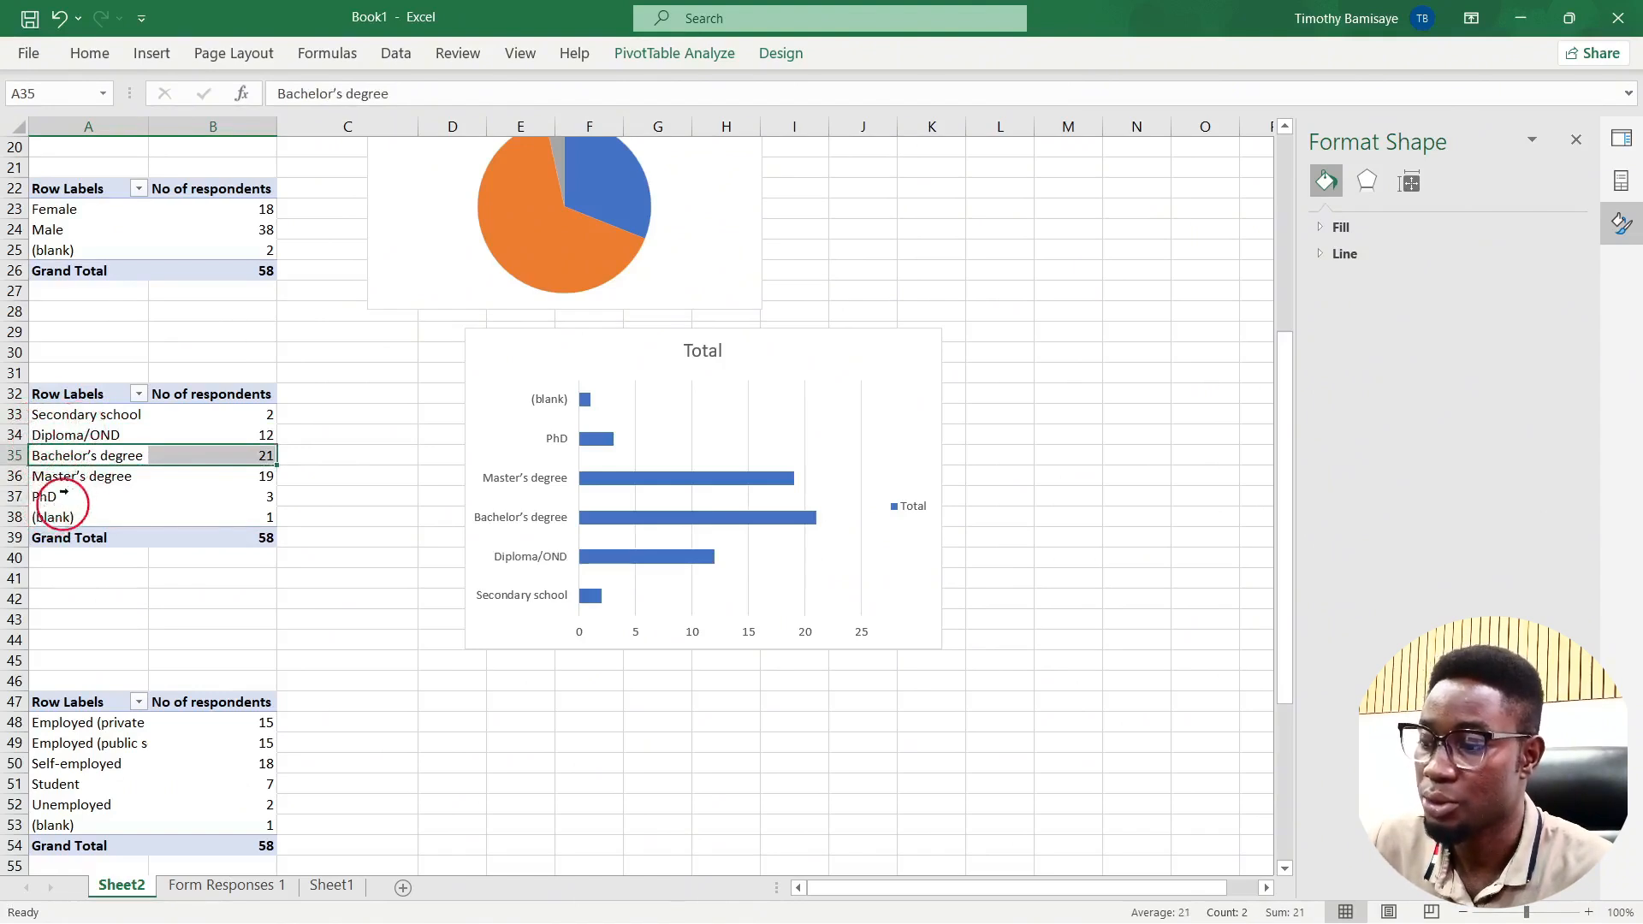
Step: Move the (blank) row to the top of the education list and select the chart legend
{"action": "left_click", "coordinate": [51, 517]}
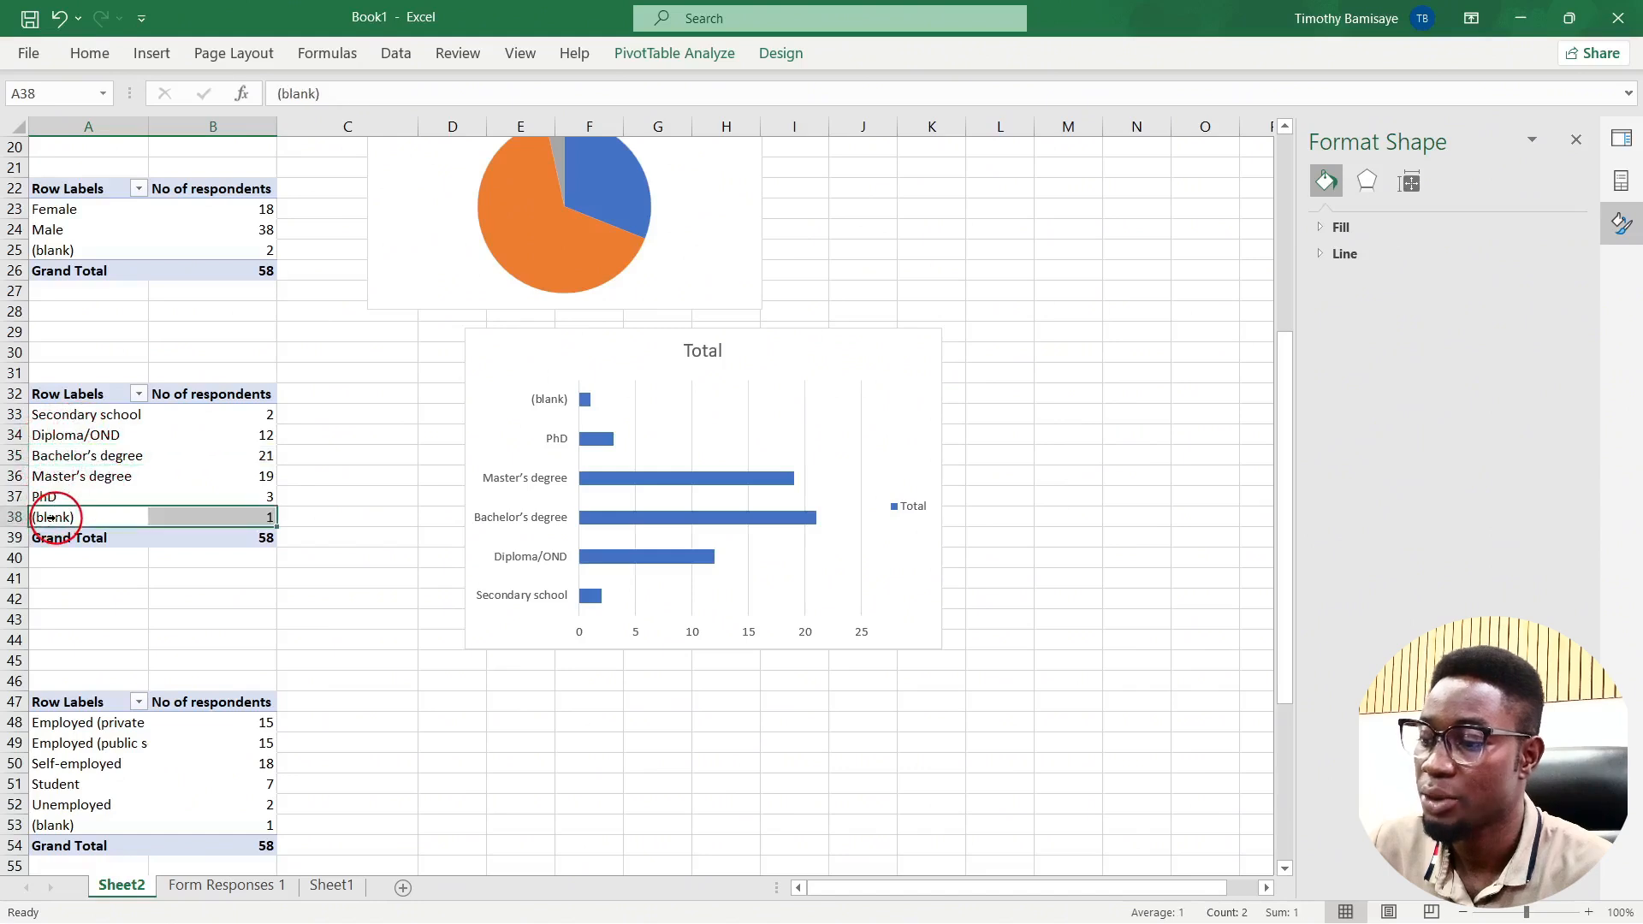
{"action": "key", "text": "ctrl+x"}
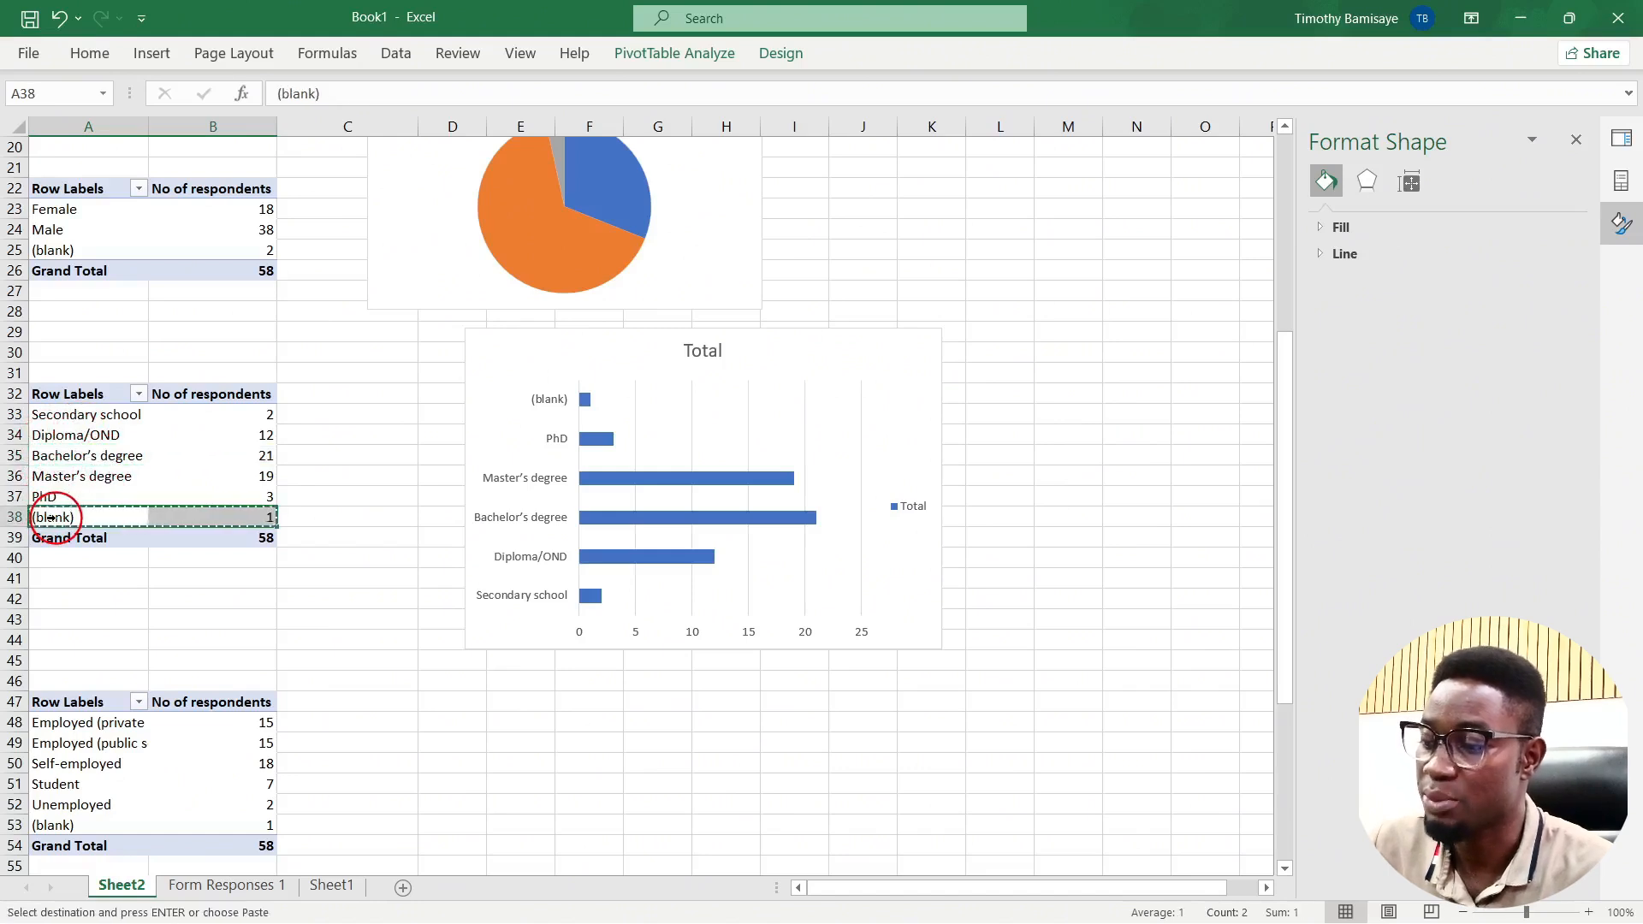
{"action": "left_click", "coordinate": [38, 414]}
{"action": "key", "text": "Return"}
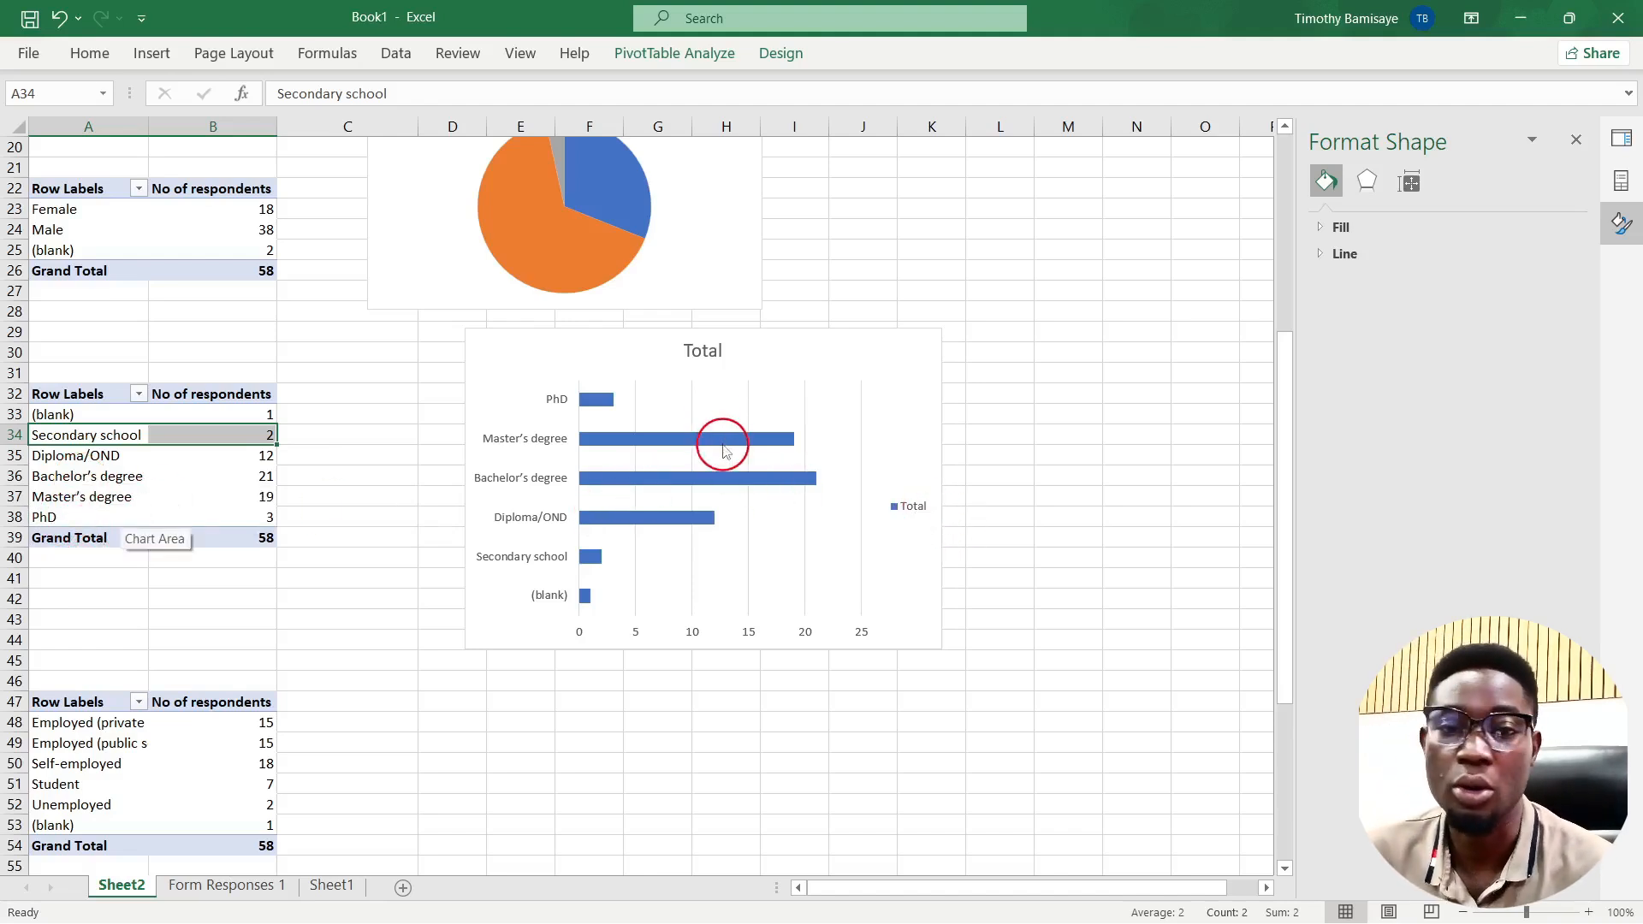
{"action": "mouse_move", "coordinate": [723, 449]}
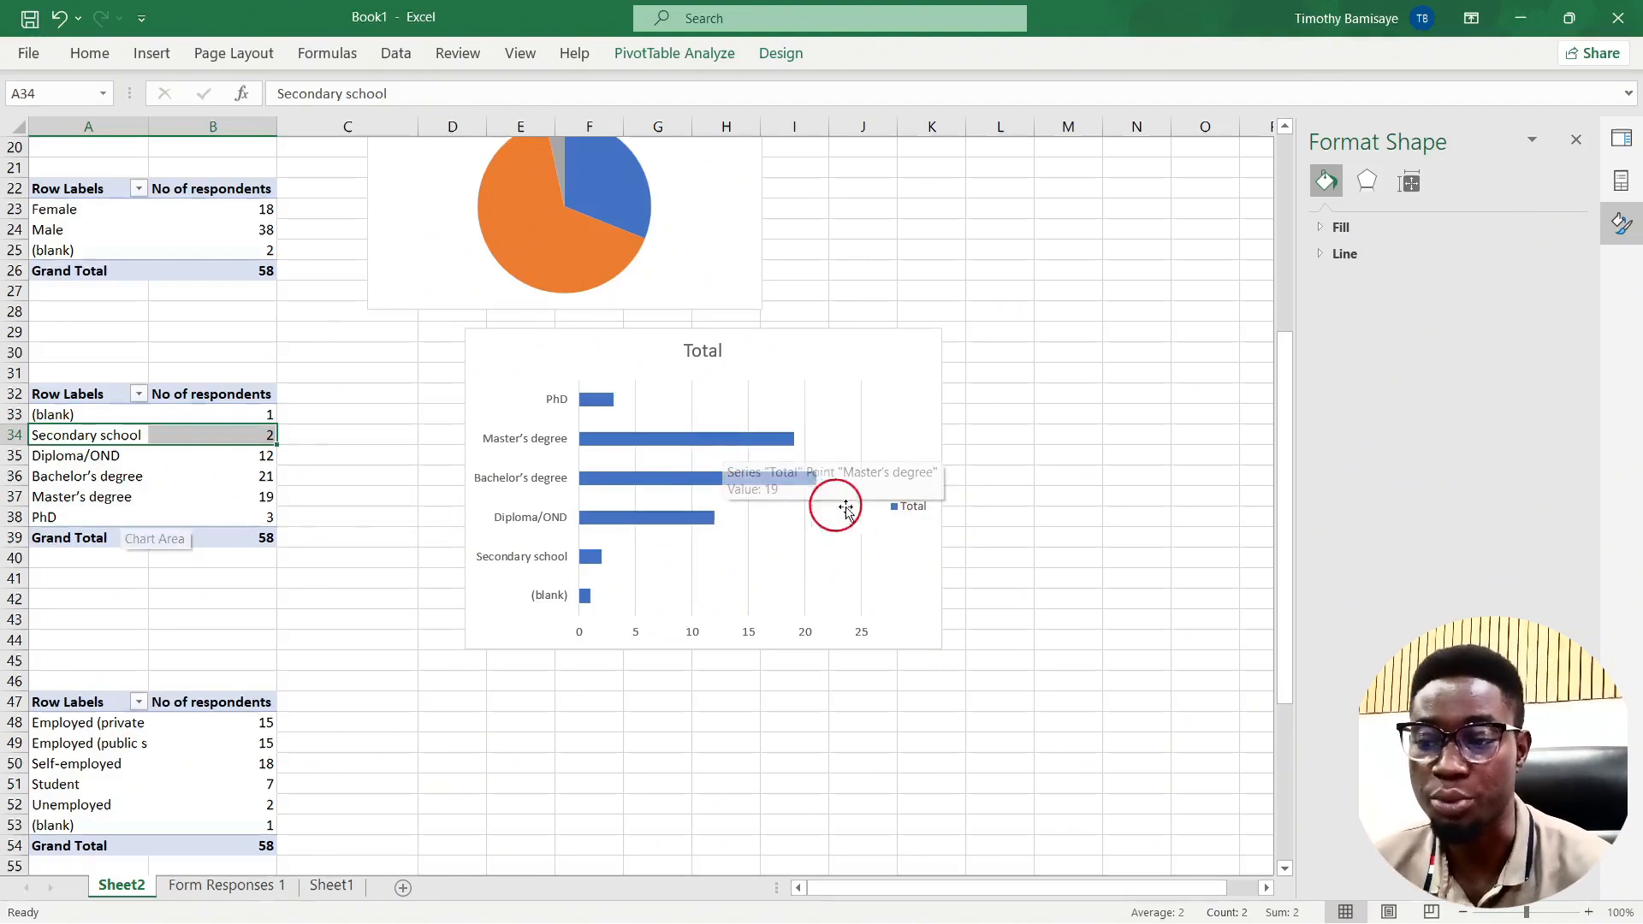
{"action": "left_click", "coordinate": [914, 506]}
Step: Set the education bar series' gap width to 84% in Format Data Series
{"action": "left_click", "coordinate": [802, 480]}
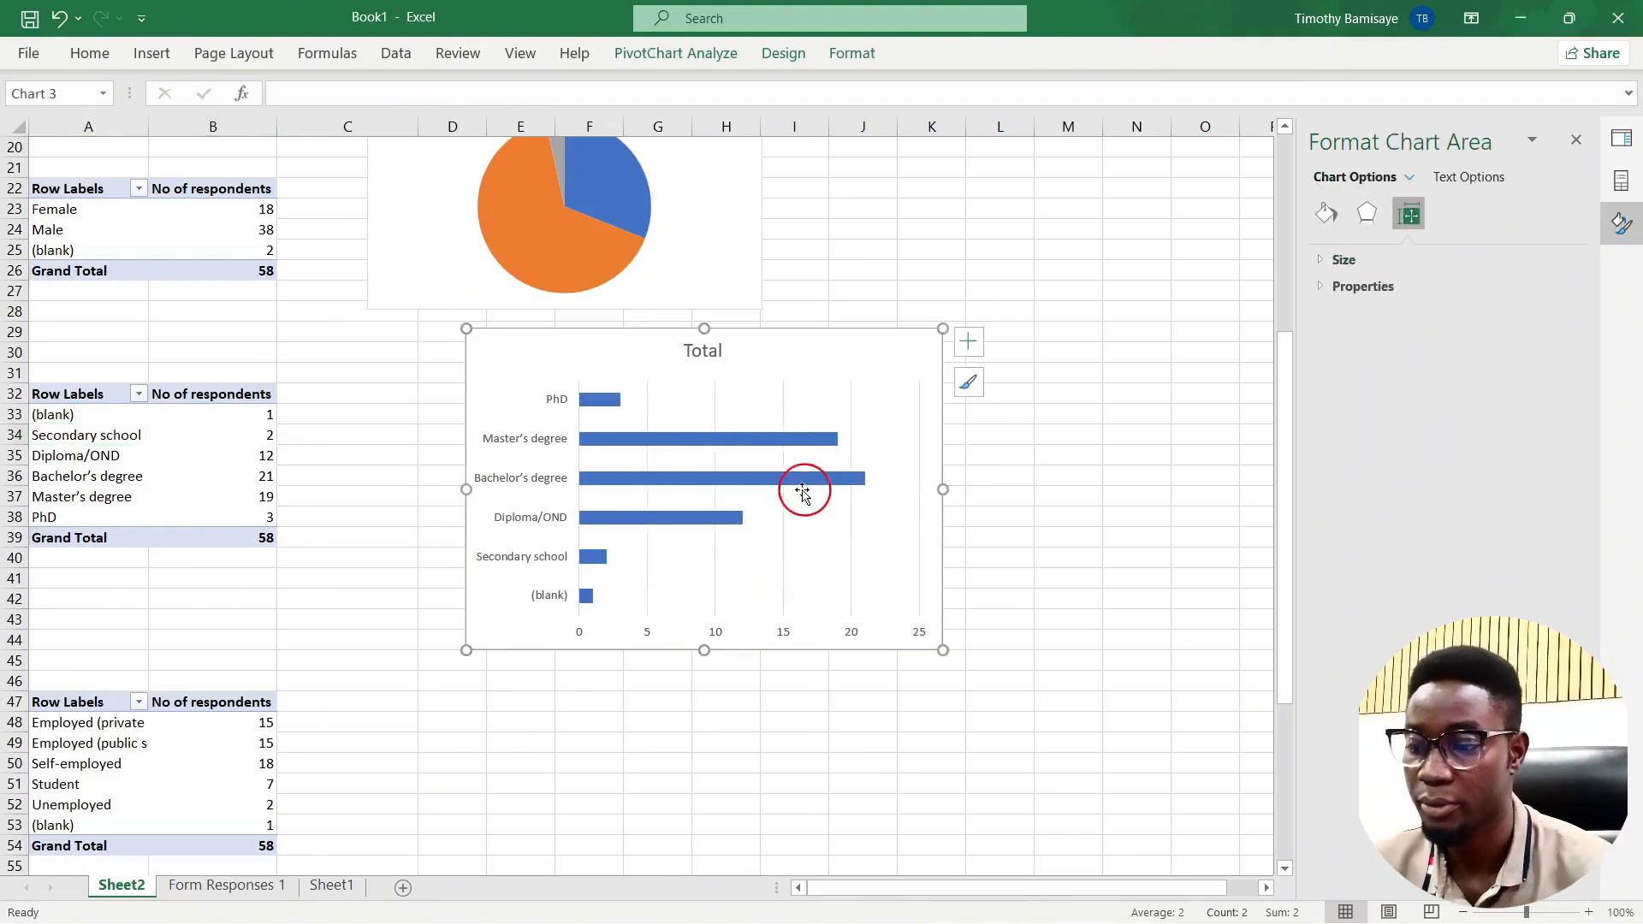
{"action": "left_click", "coordinate": [782, 481]}
{"action": "right_click", "coordinate": [785, 481]}
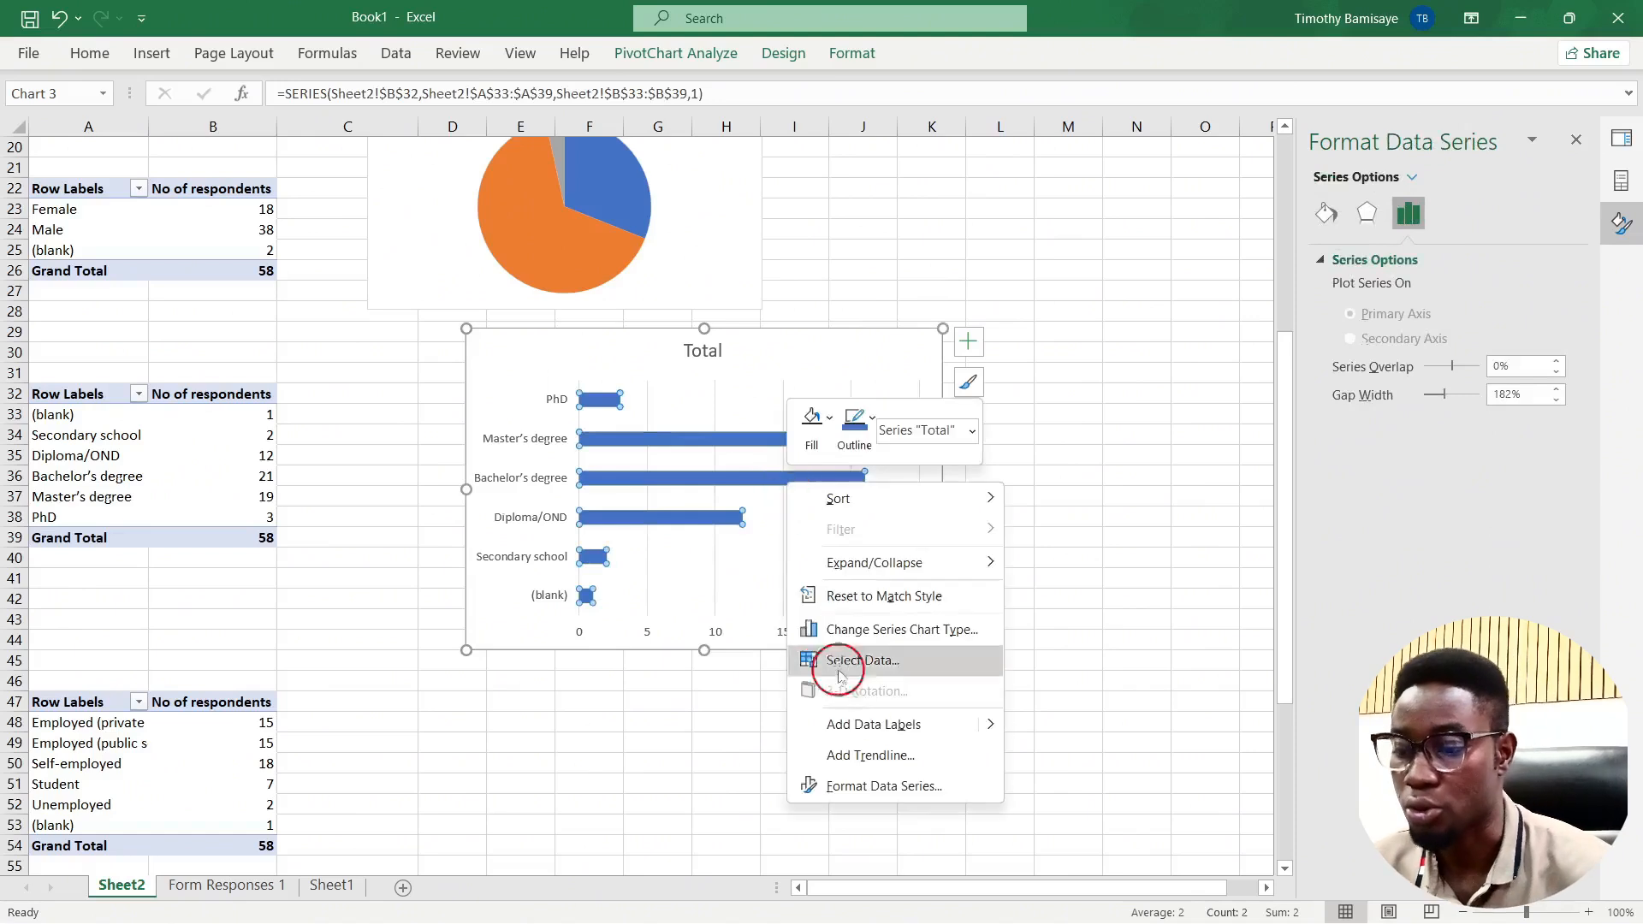
{"action": "left_click", "coordinate": [869, 796]}
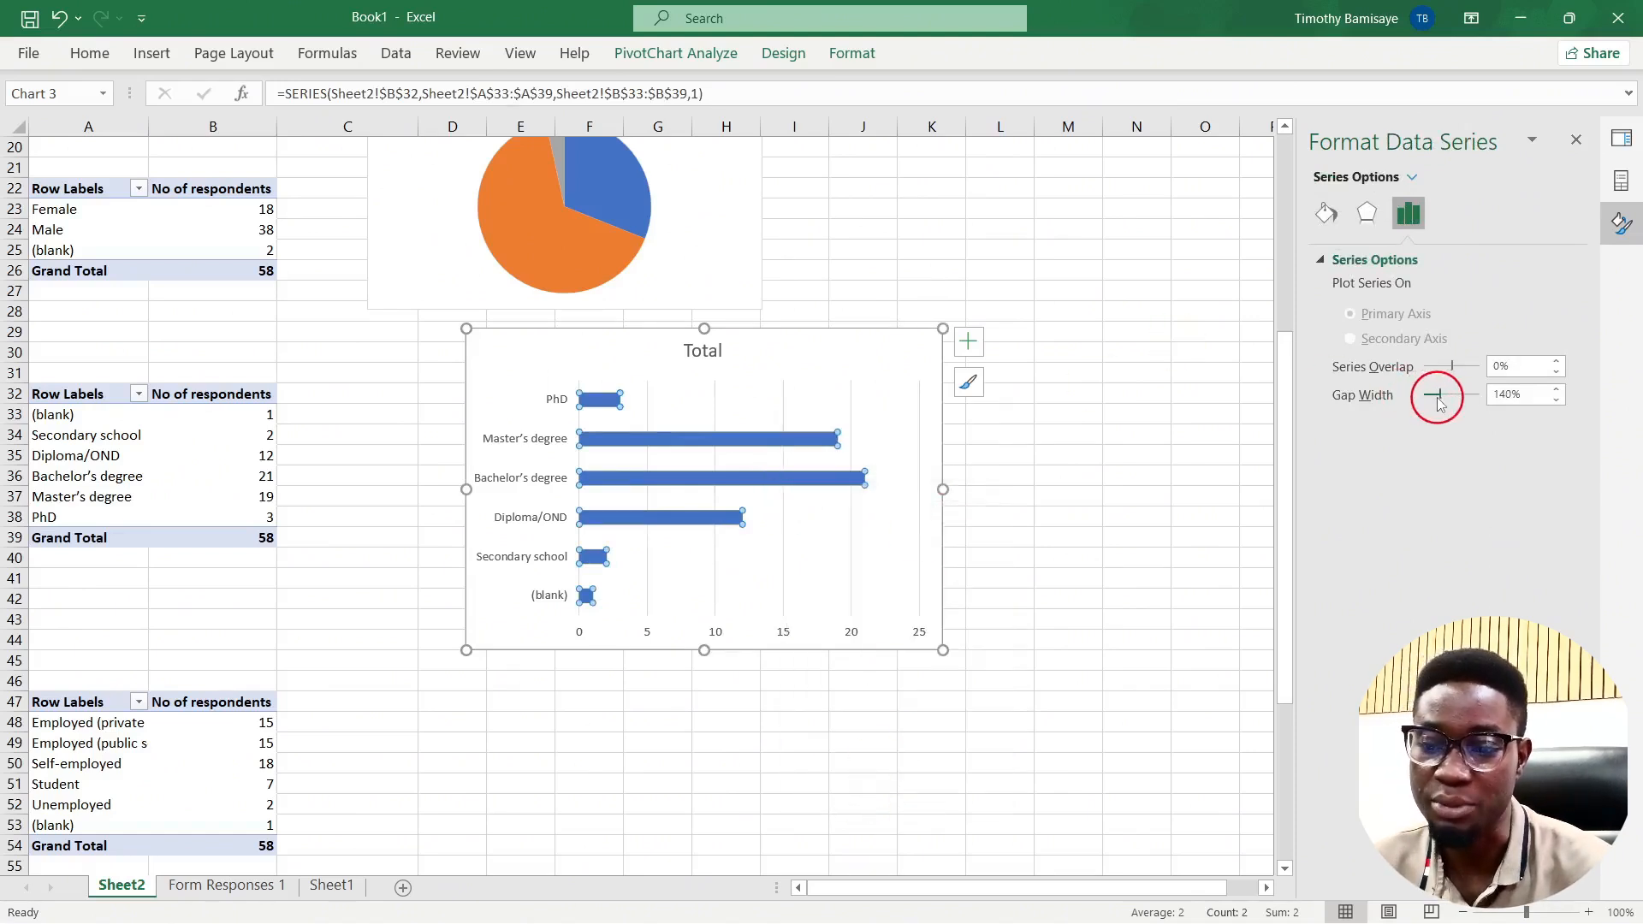
{"action": "left_click_drag", "start_coordinate": [1438, 404], "coordinate": [1434, 405]}
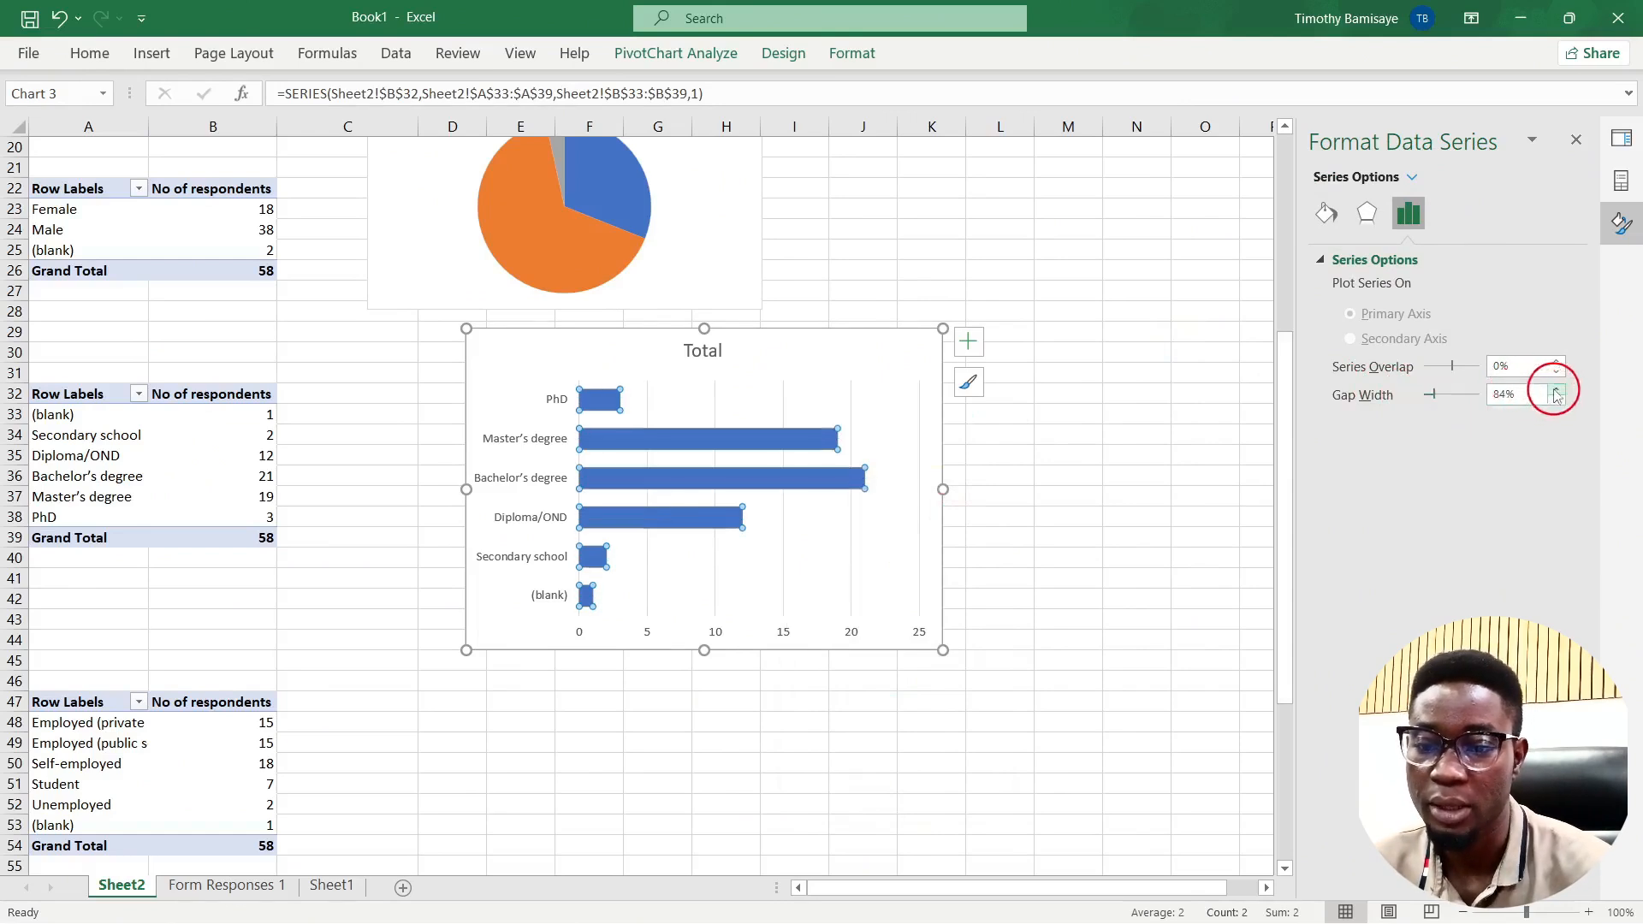
{"action": "left_click", "coordinate": [815, 687]}
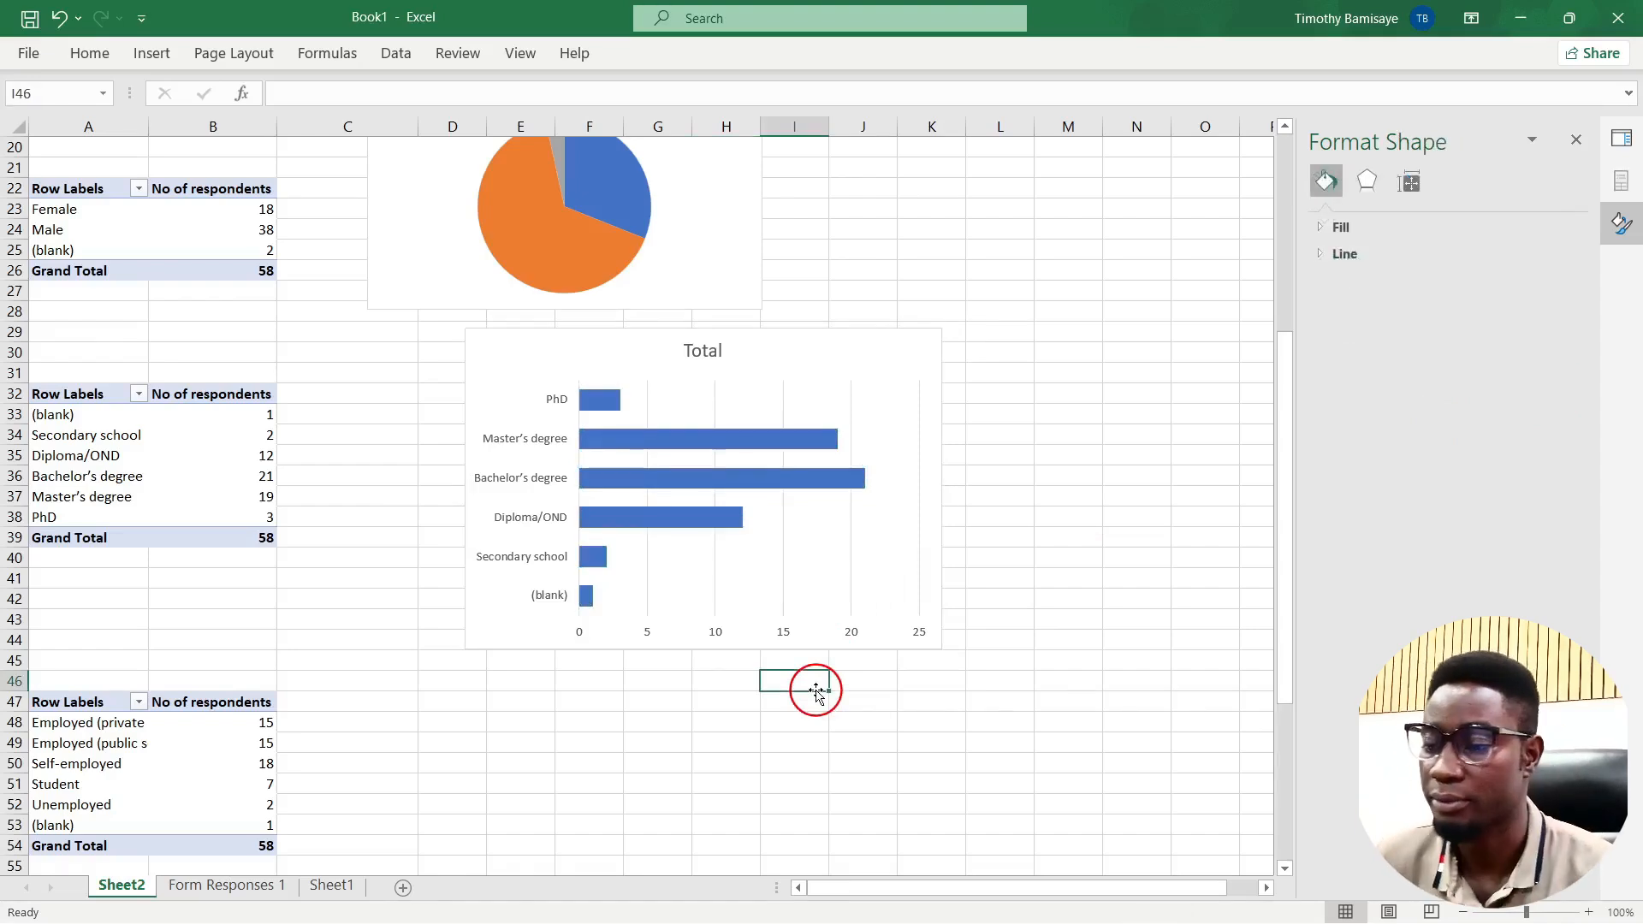
Step: Select a cell in the employment status pivot table
{"action": "scroll", "coordinate": [392, 731], "scroll_direction": "down", "scroll_amount": 3}
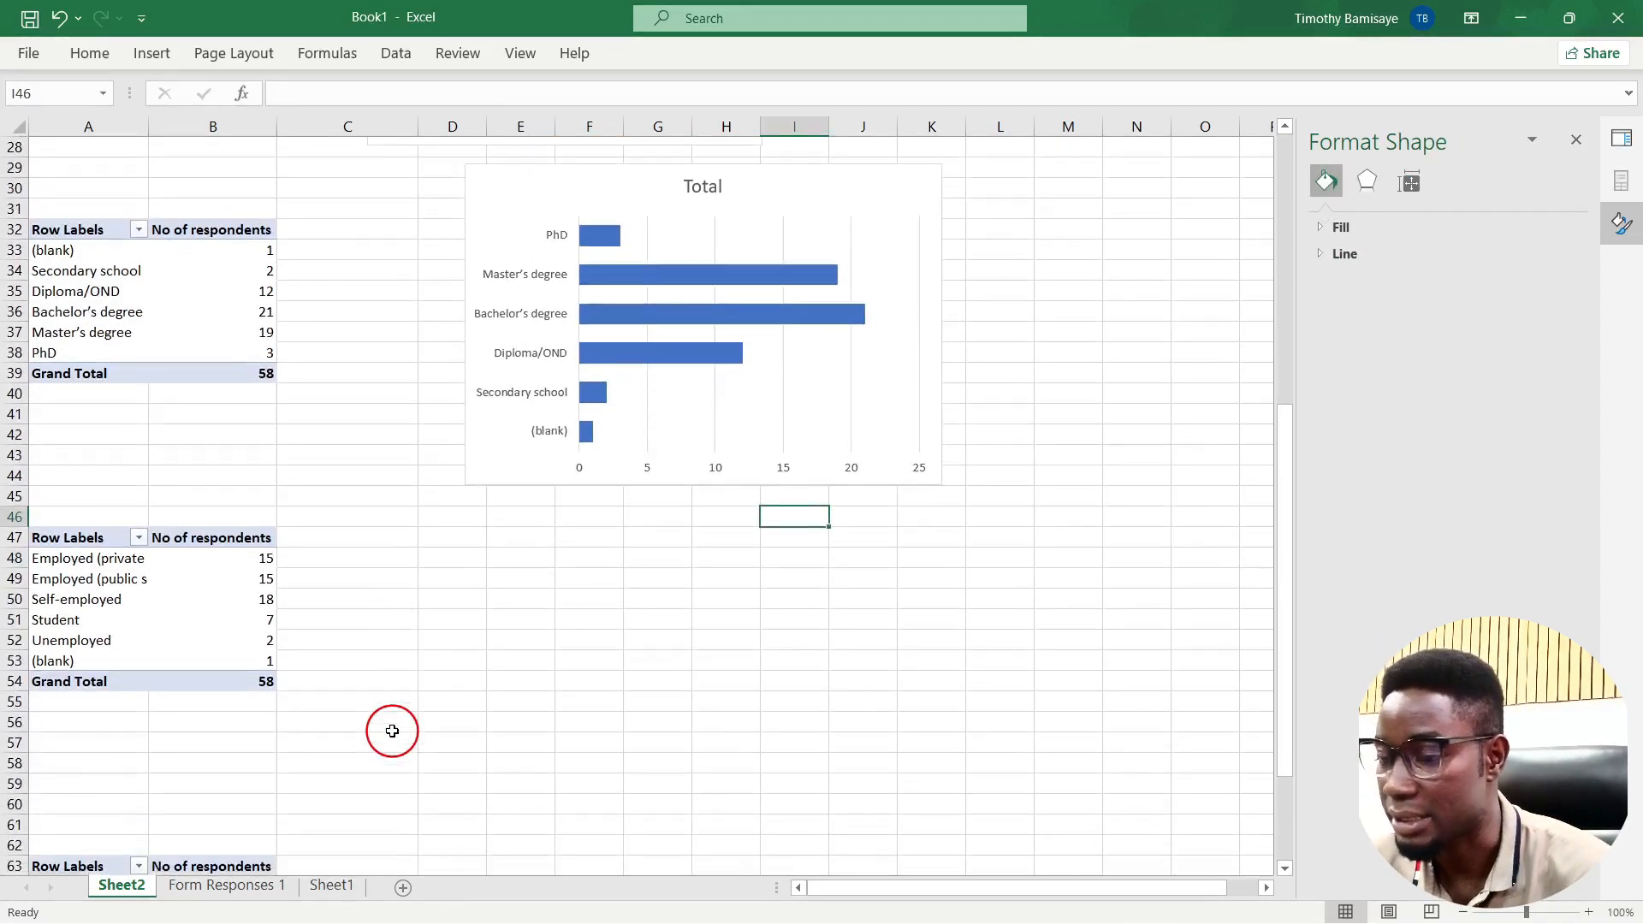
{"action": "left_click", "coordinate": [178, 633]}
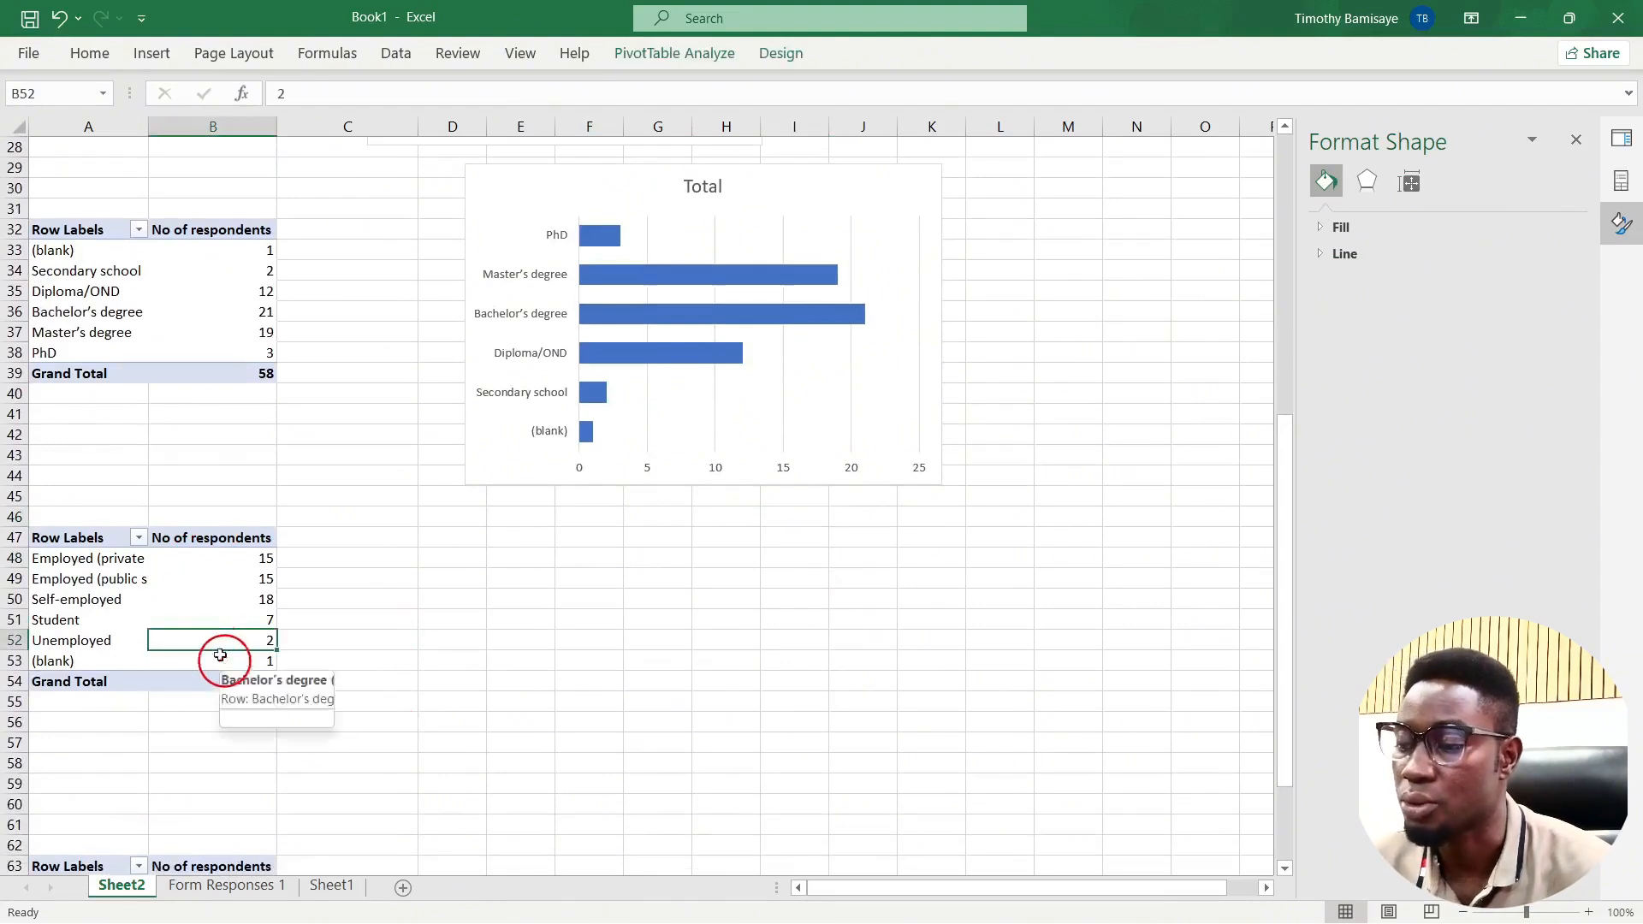
{"action": "scroll", "coordinate": [245, 535], "scroll_direction": "up", "scroll_amount": 2}
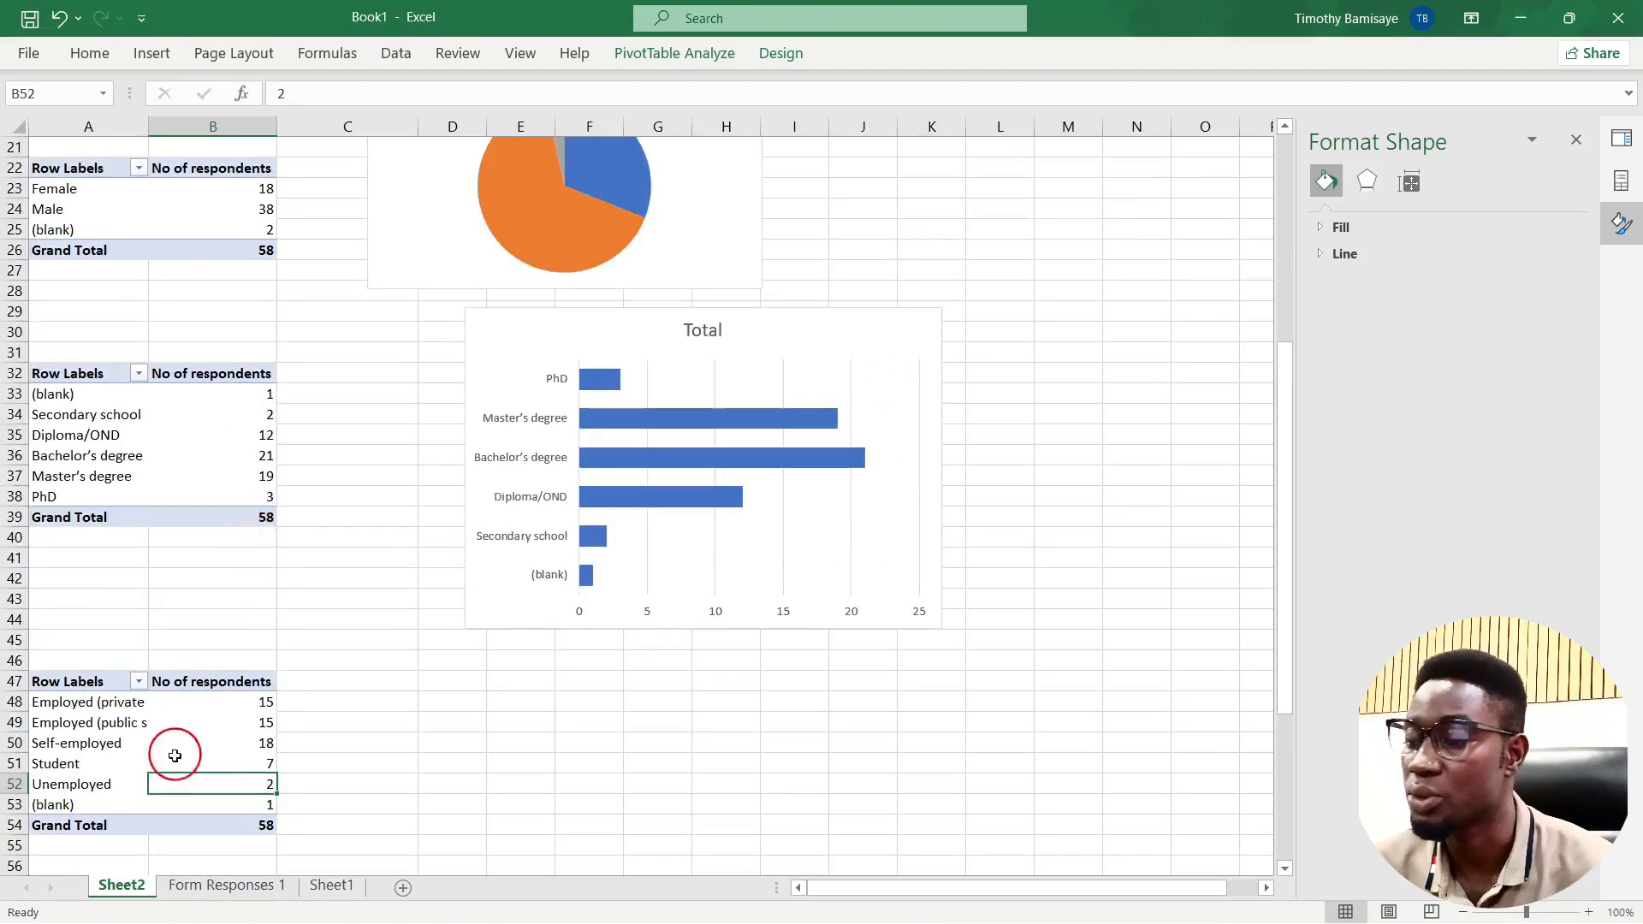
Step: Insert a clustered column pivot chart of employment status, hide field buttons, delete legend, and move it down
{"action": "left_click", "coordinate": [684, 53]}
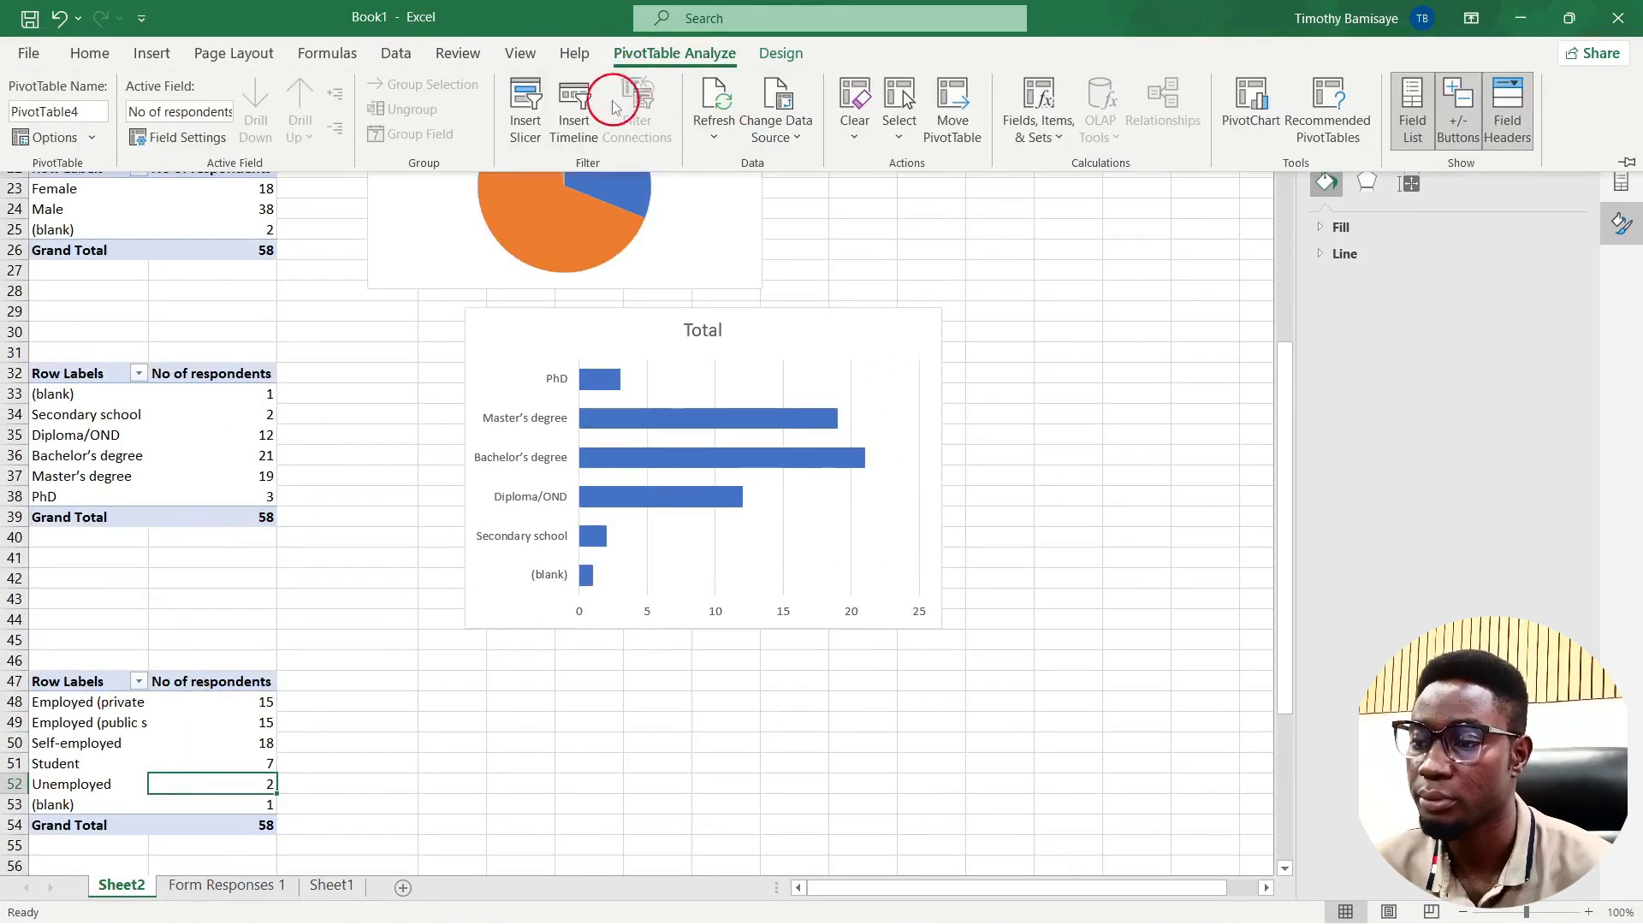
{"action": "left_click", "coordinate": [1236, 103]}
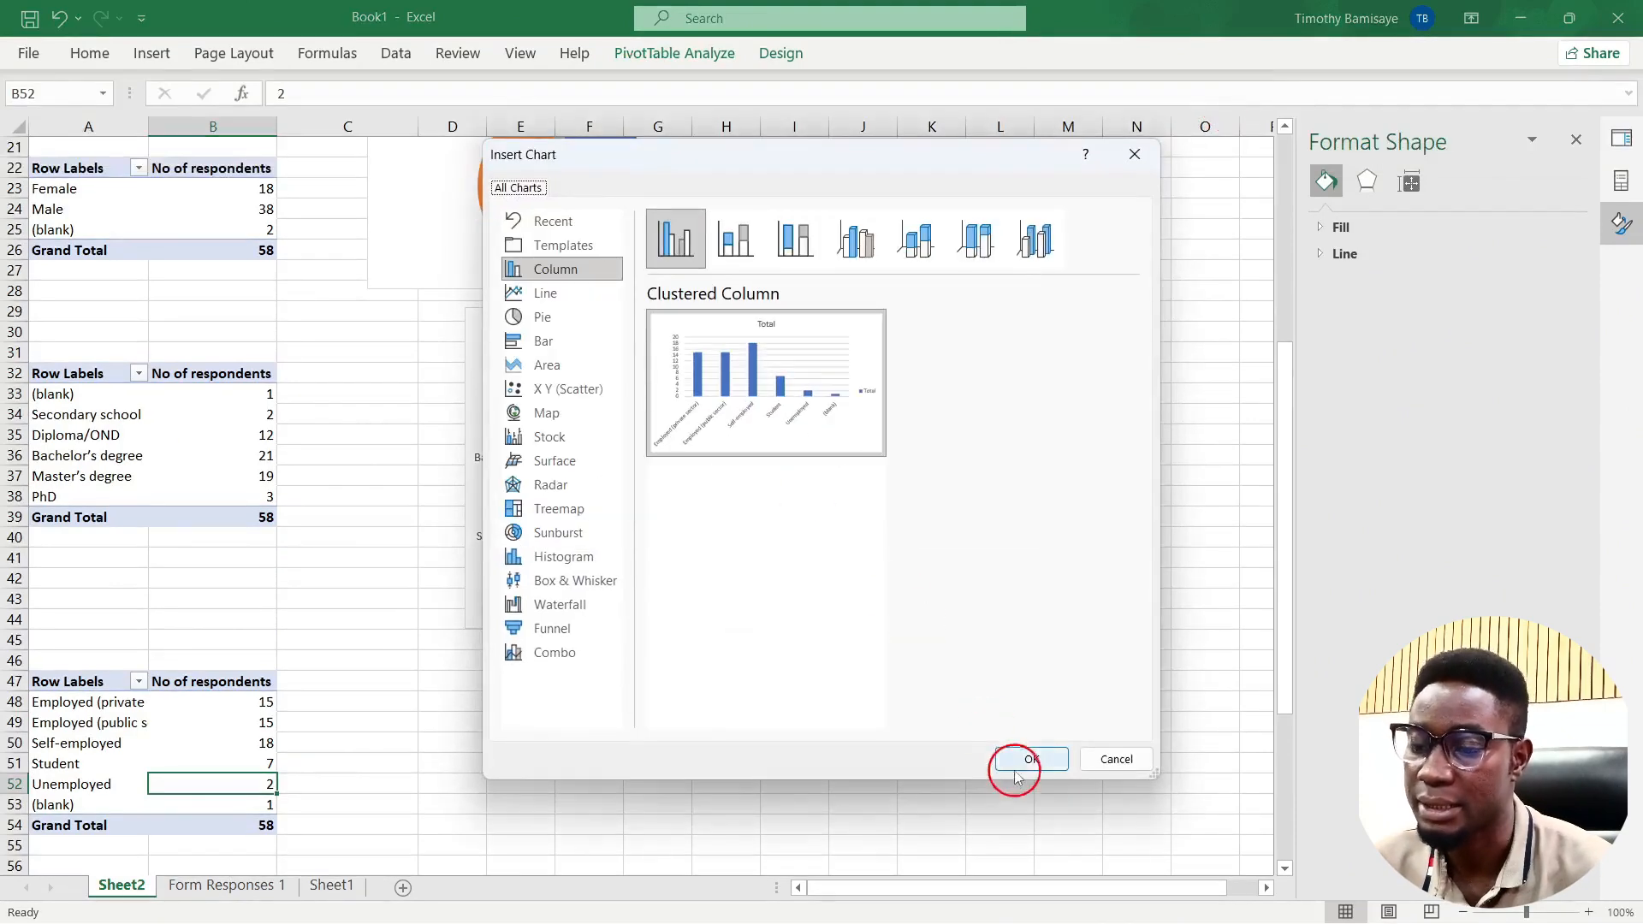
{"action": "left_click", "coordinate": [1031, 759]}
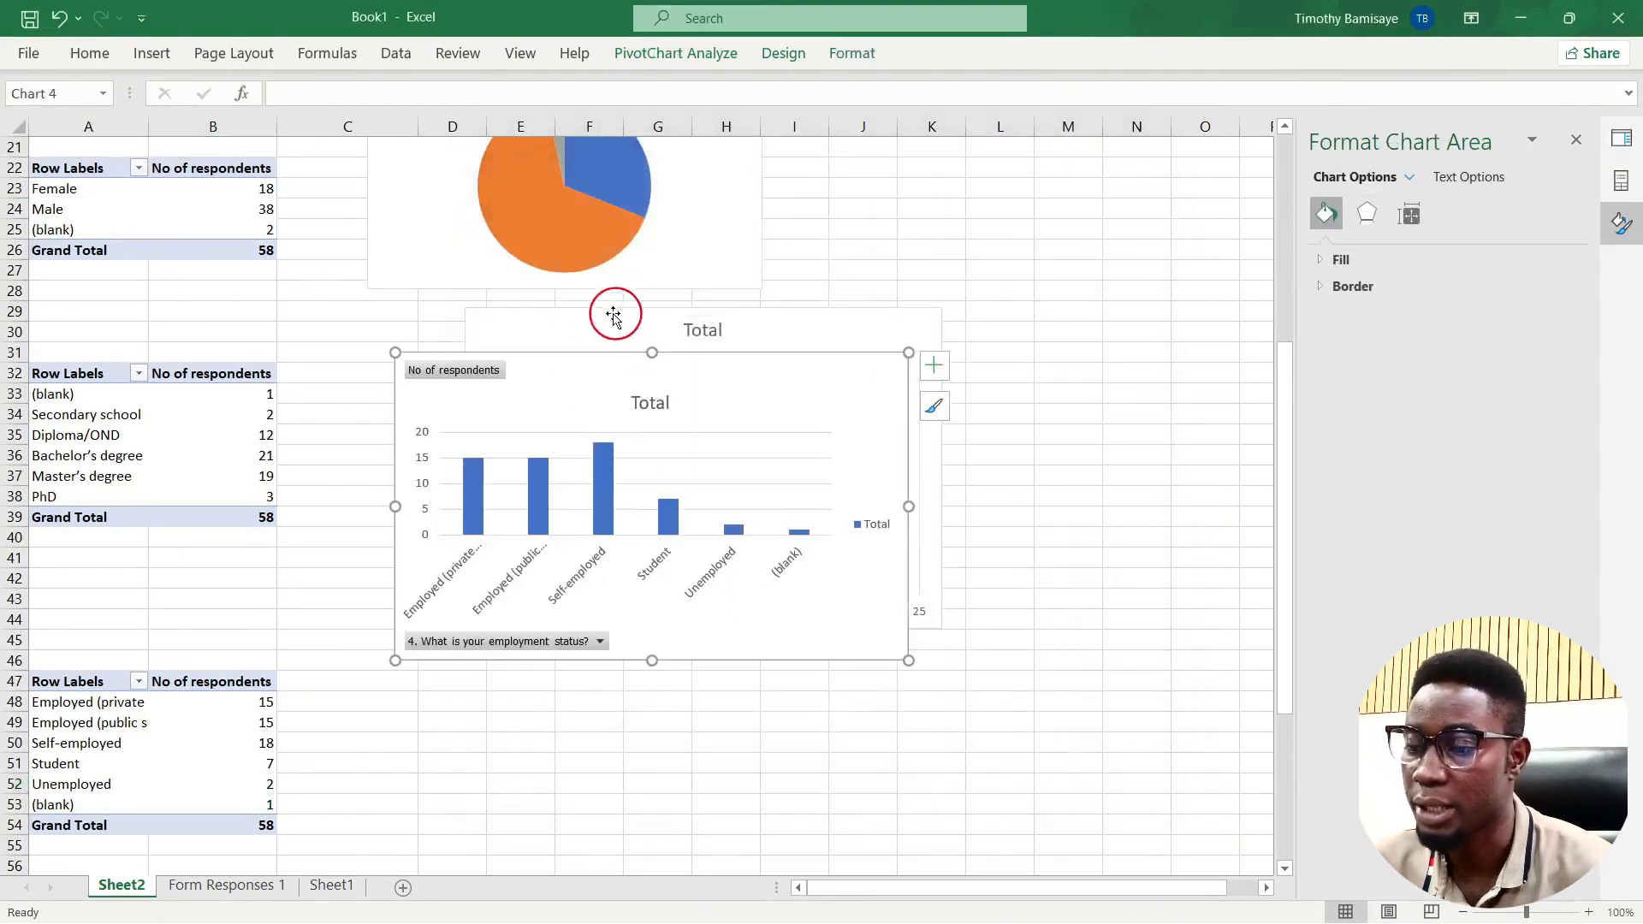
{"action": "right_click", "coordinate": [482, 374]}
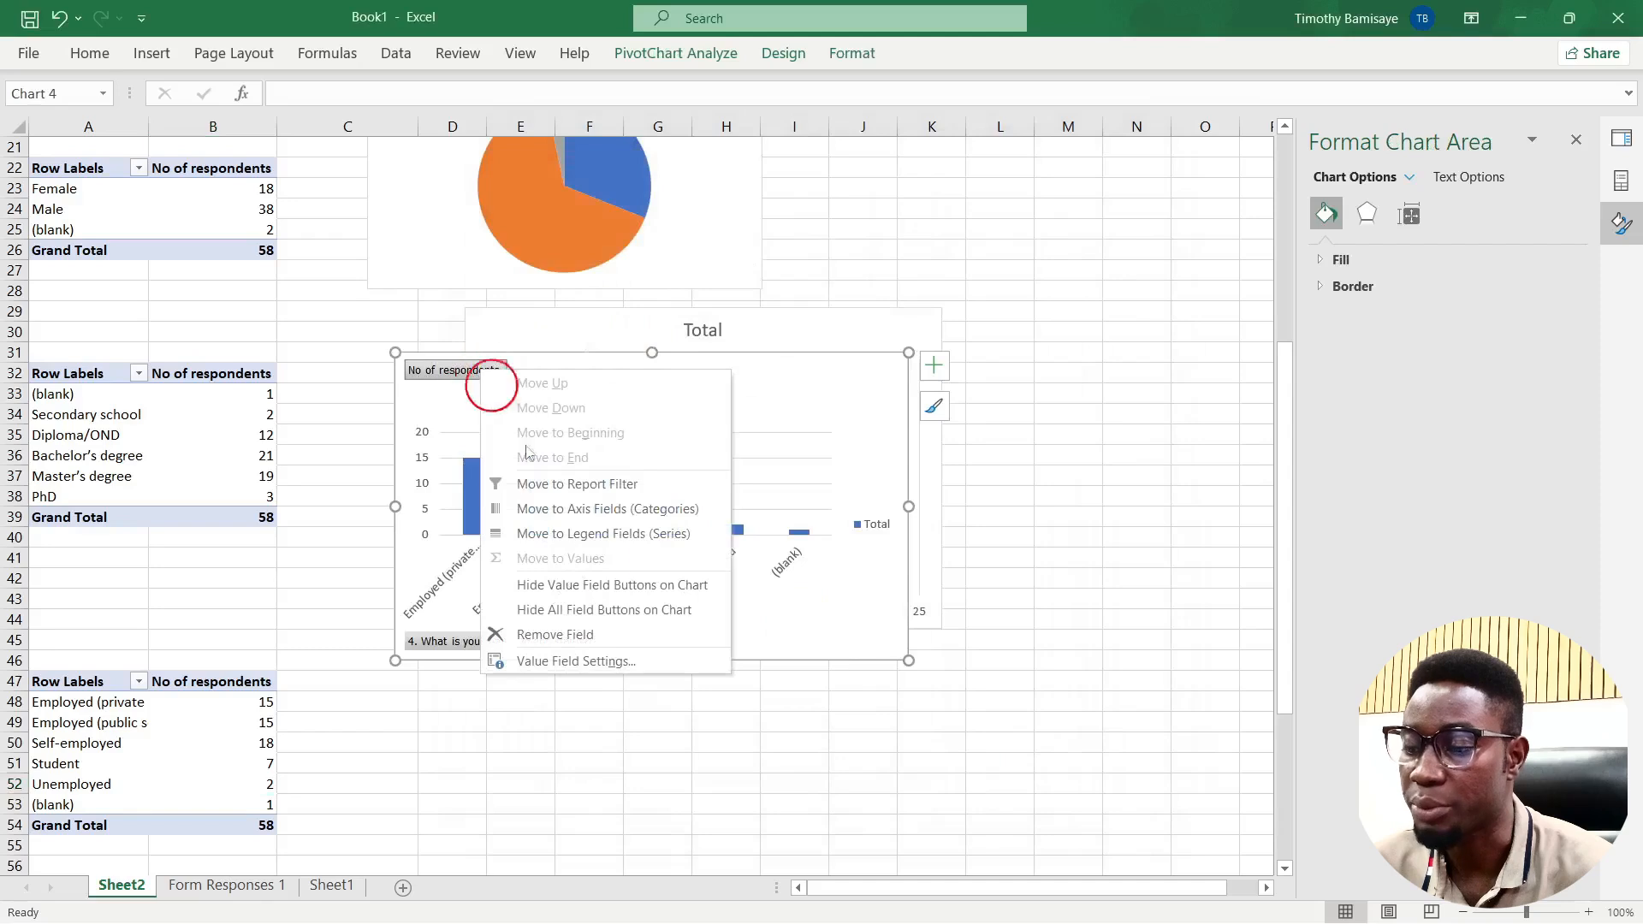
{"action": "left_click", "coordinate": [604, 611]}
{"action": "left_click", "coordinate": [879, 527]}
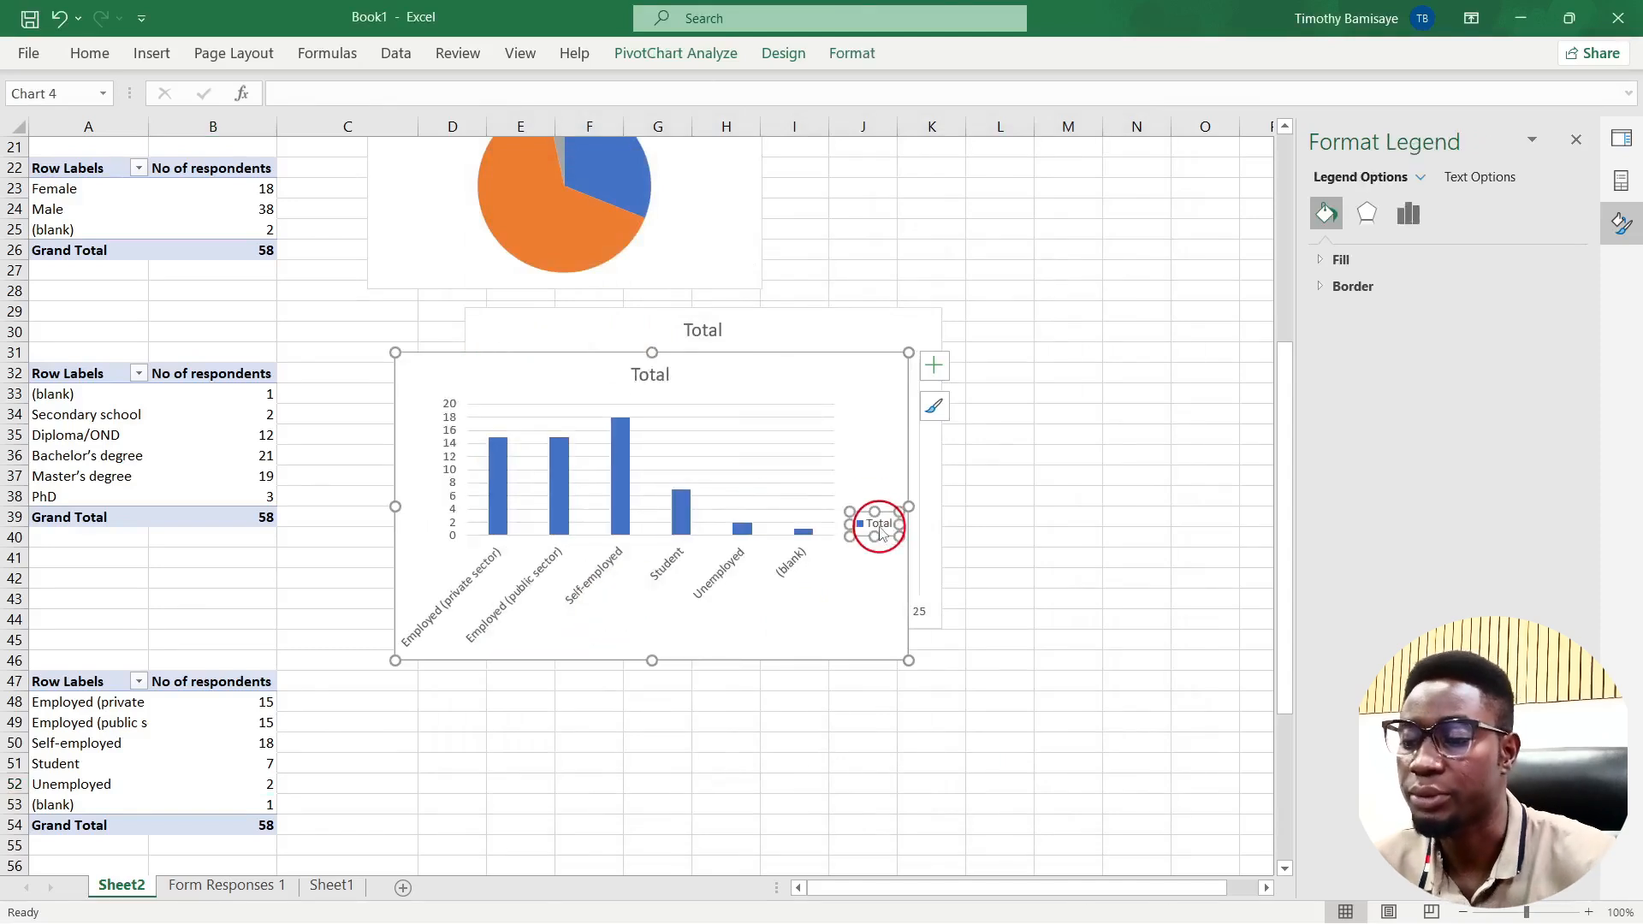
{"action": "key", "text": "Delete"}
{"action": "left_click_drag", "start_coordinate": [767, 356], "coordinate": [778, 642]}
Step: Set the employment columns' gap width to 85% and align the chart beneath the bar chart
{"action": "scroll", "coordinate": [782, 642], "scroll_direction": "down", "scroll_amount": 6}
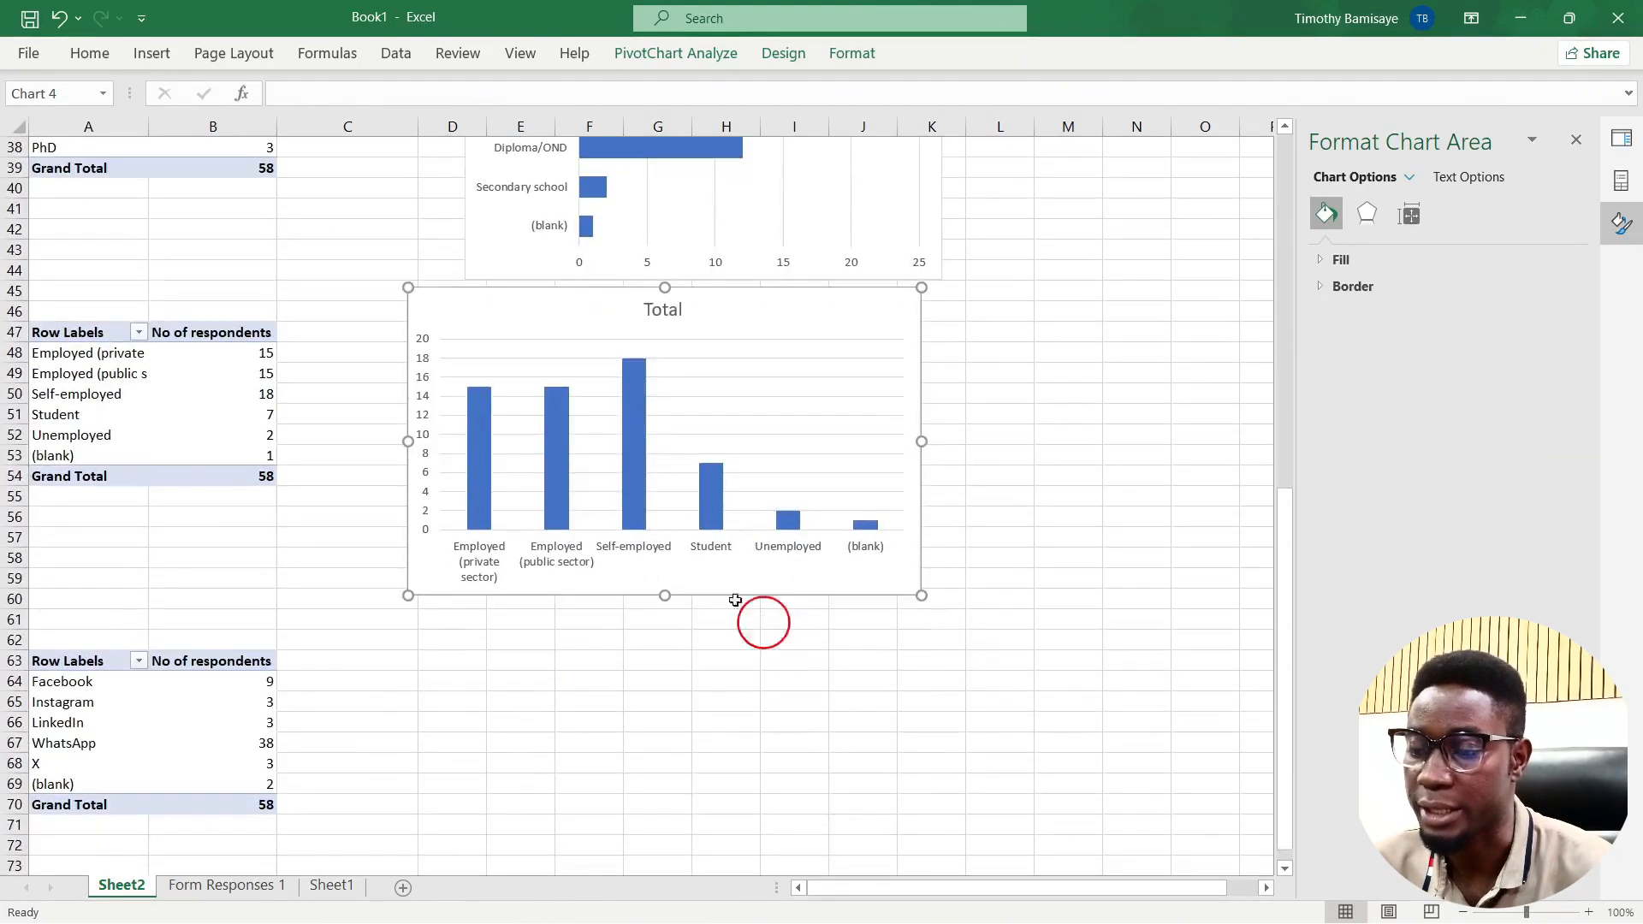
{"action": "left_click", "coordinate": [638, 477]}
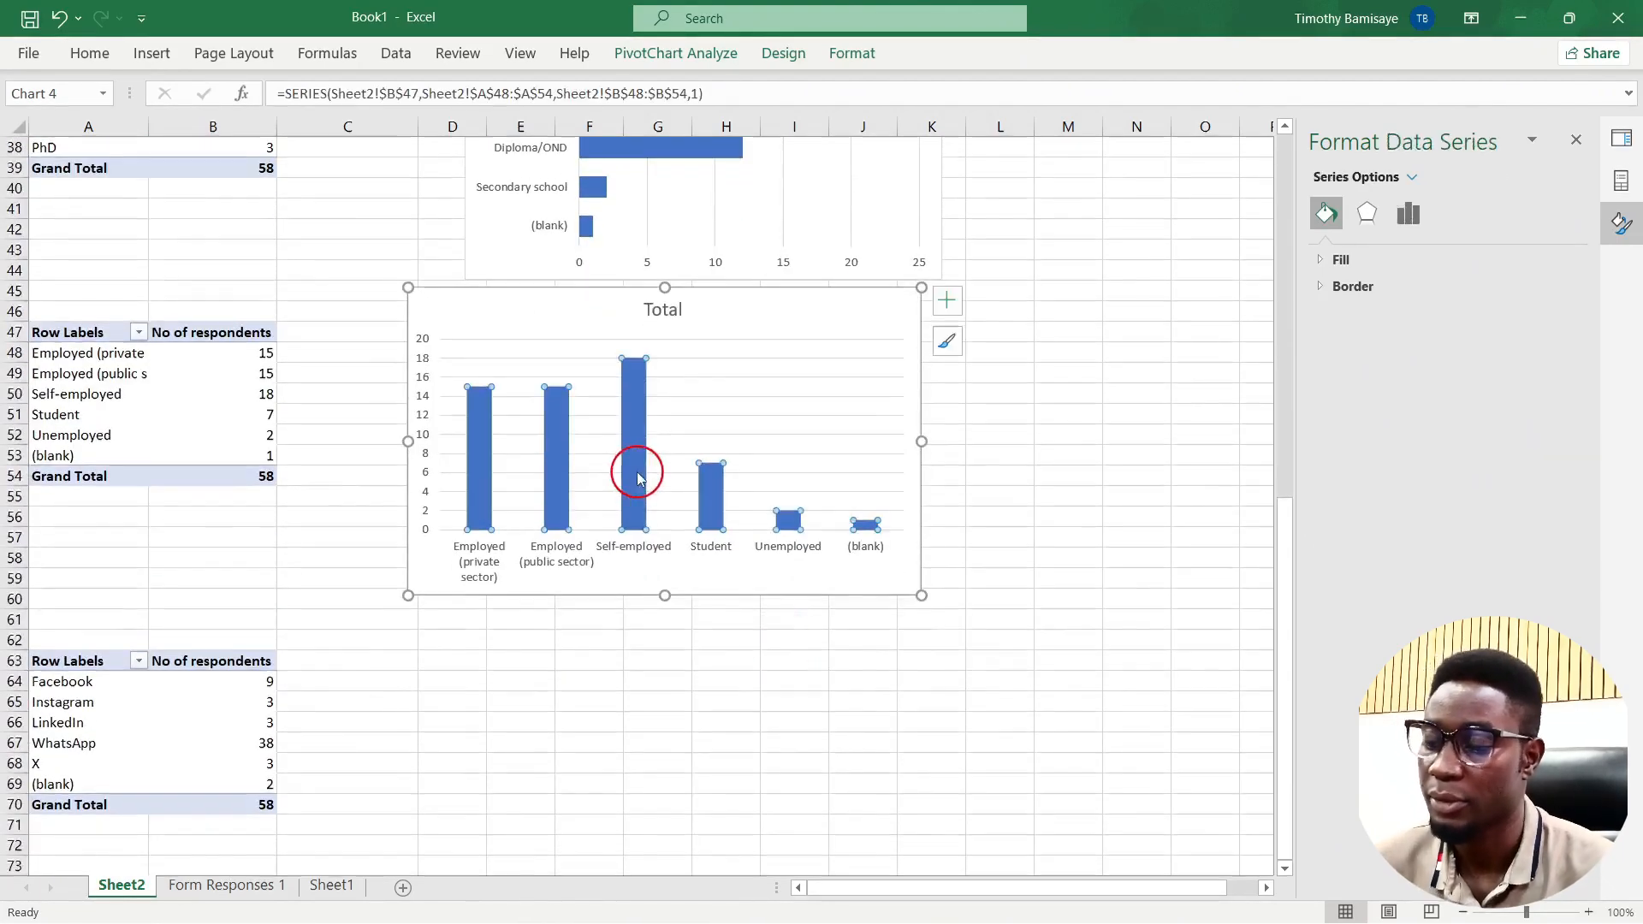
{"action": "right_click", "coordinate": [637, 477]}
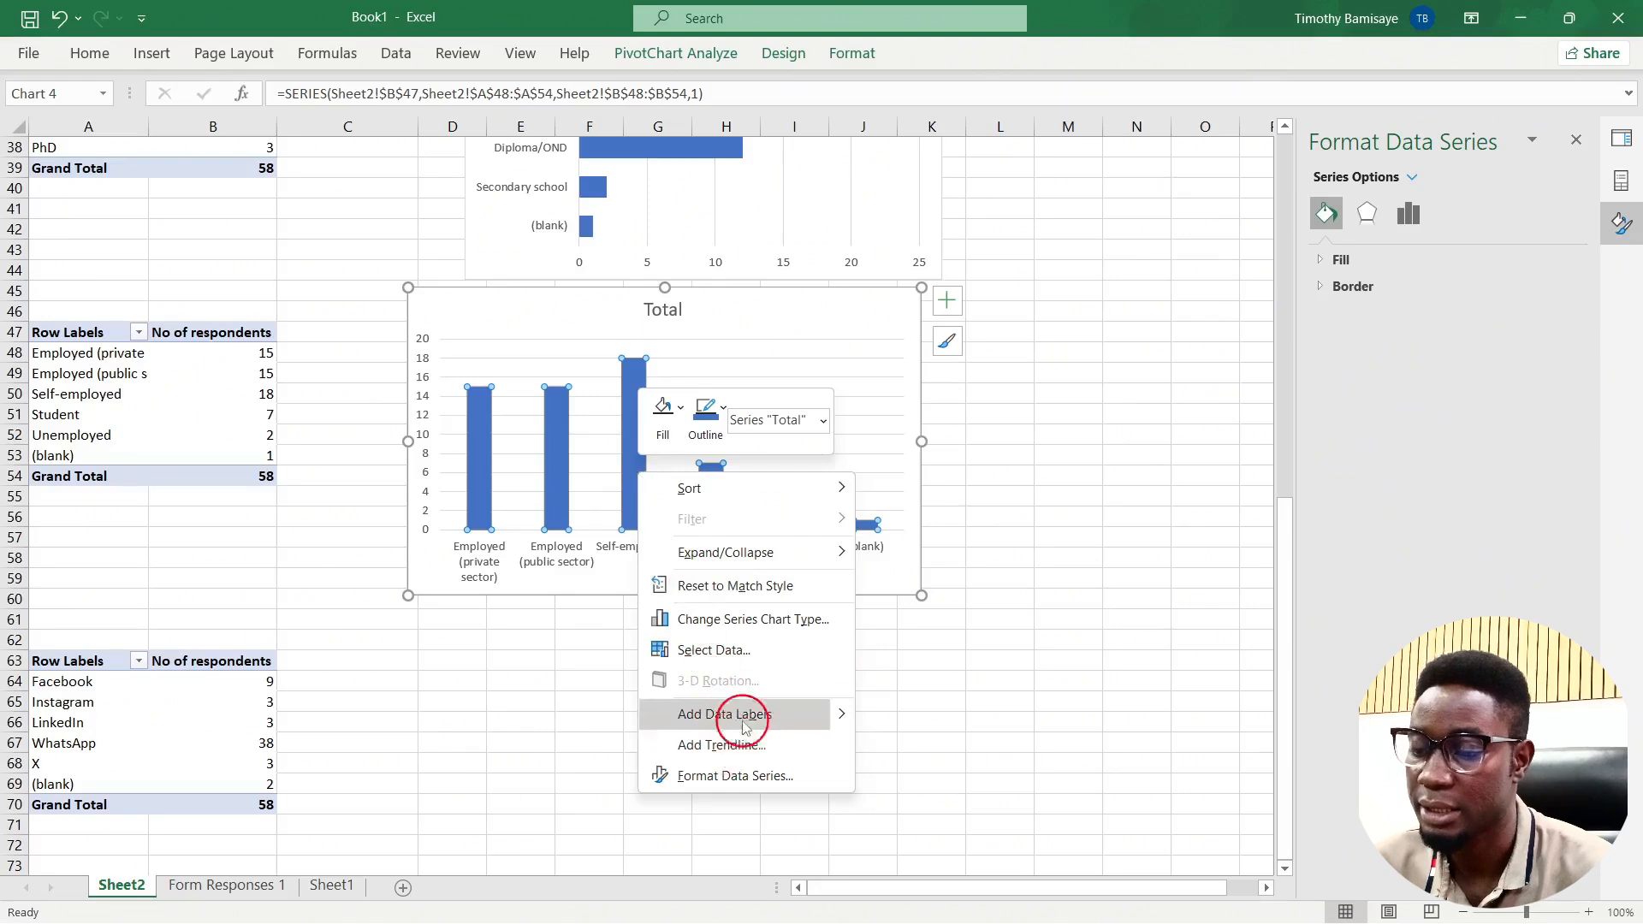
{"action": "left_click", "coordinate": [751, 777]}
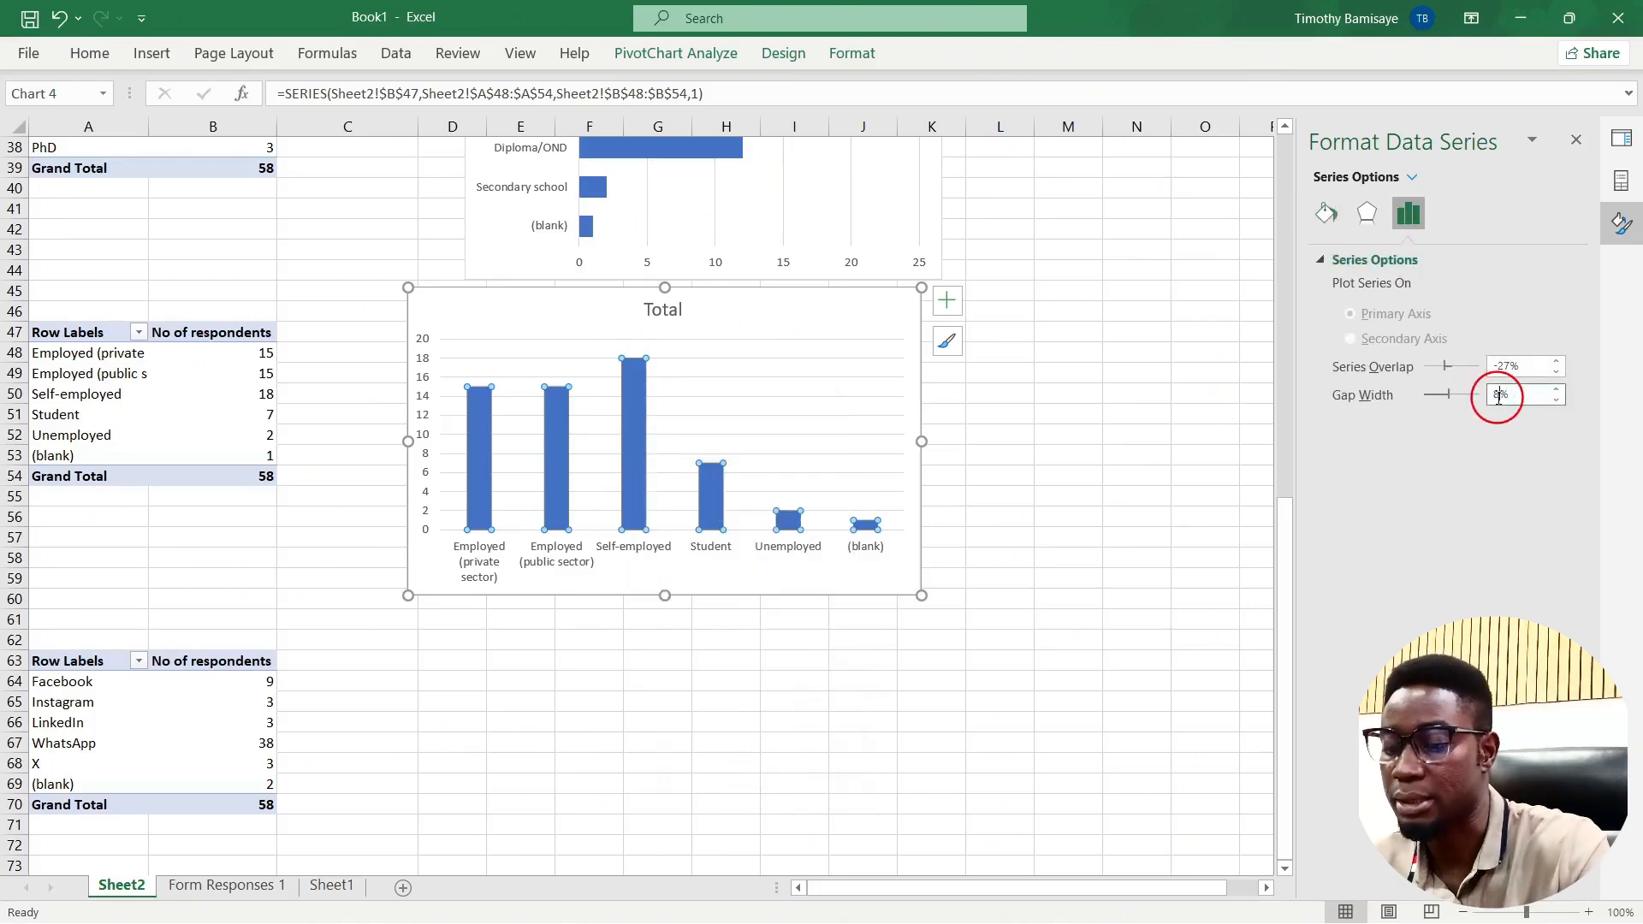
{"action": "key", "text": "Return"}
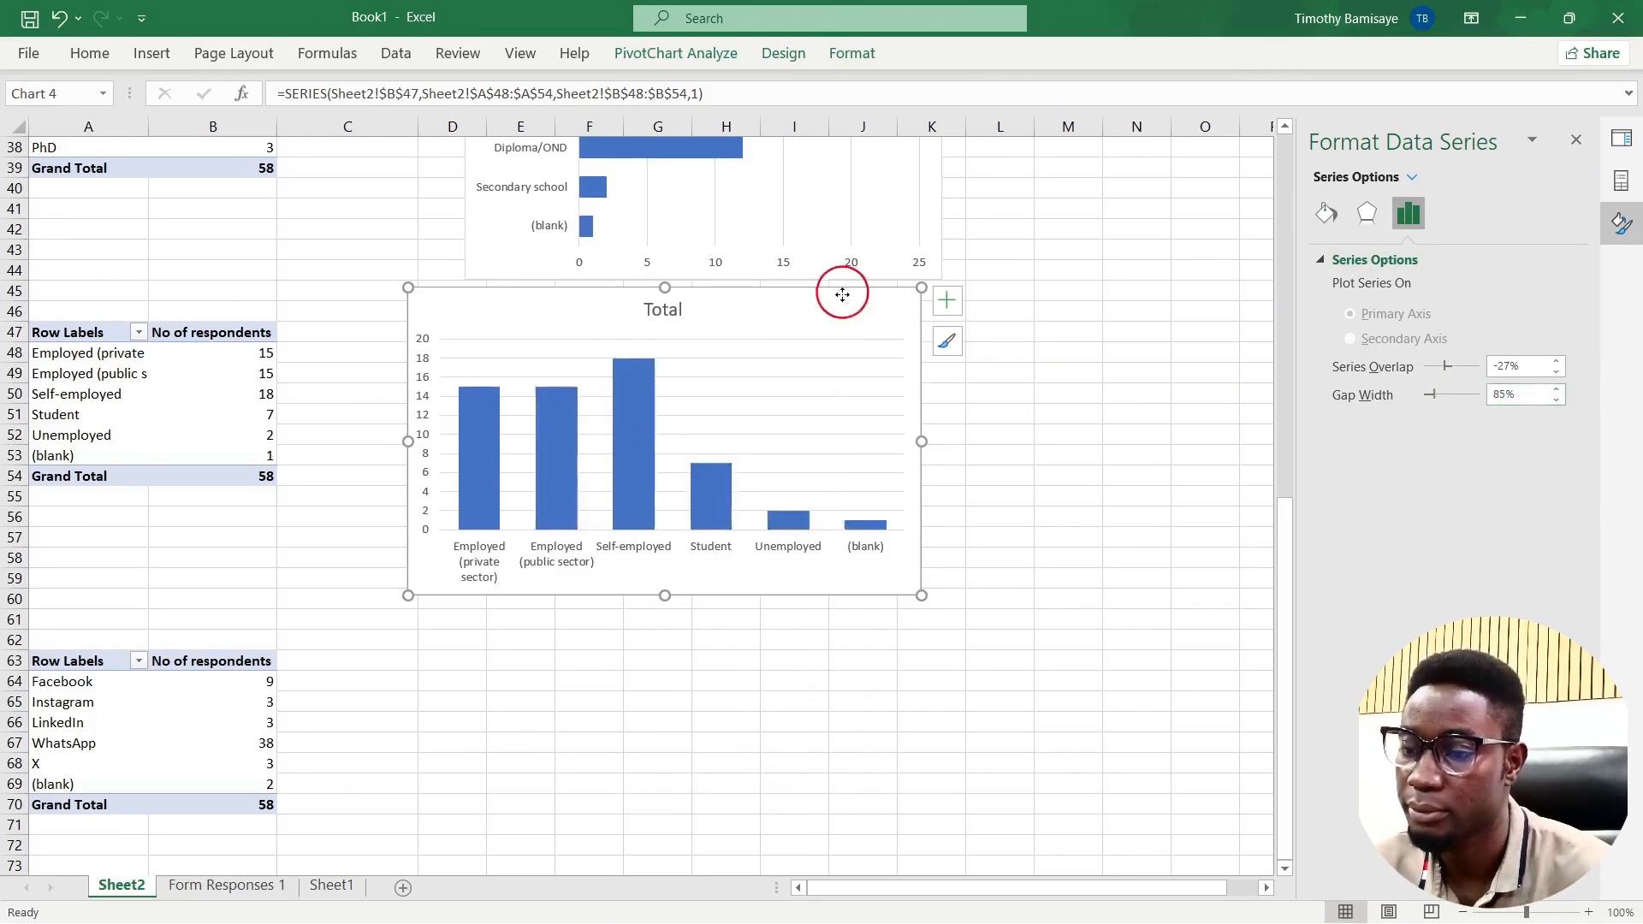
{"action": "mouse_move", "coordinate": [843, 295]}
{"action": "left_mouse_down"}
{"action": "mouse_move", "coordinate": [854, 400]}
{"action": "mouse_move", "coordinate": [870, 283]}
{"action": "left_mouse_up"}
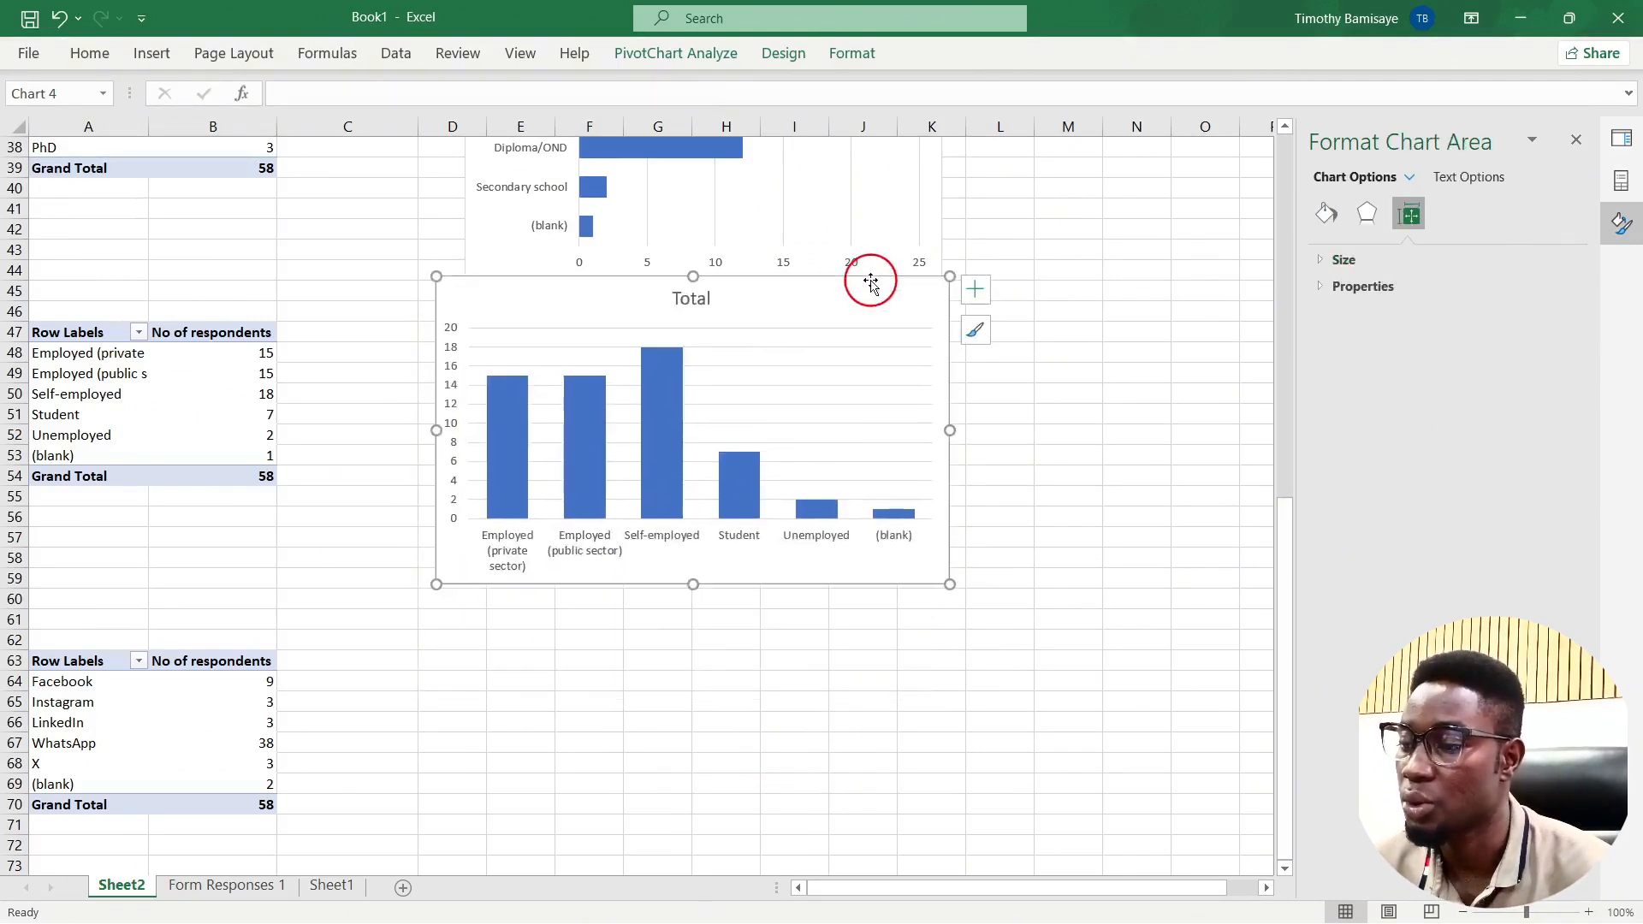
{"action": "left_click", "coordinate": [196, 719]}
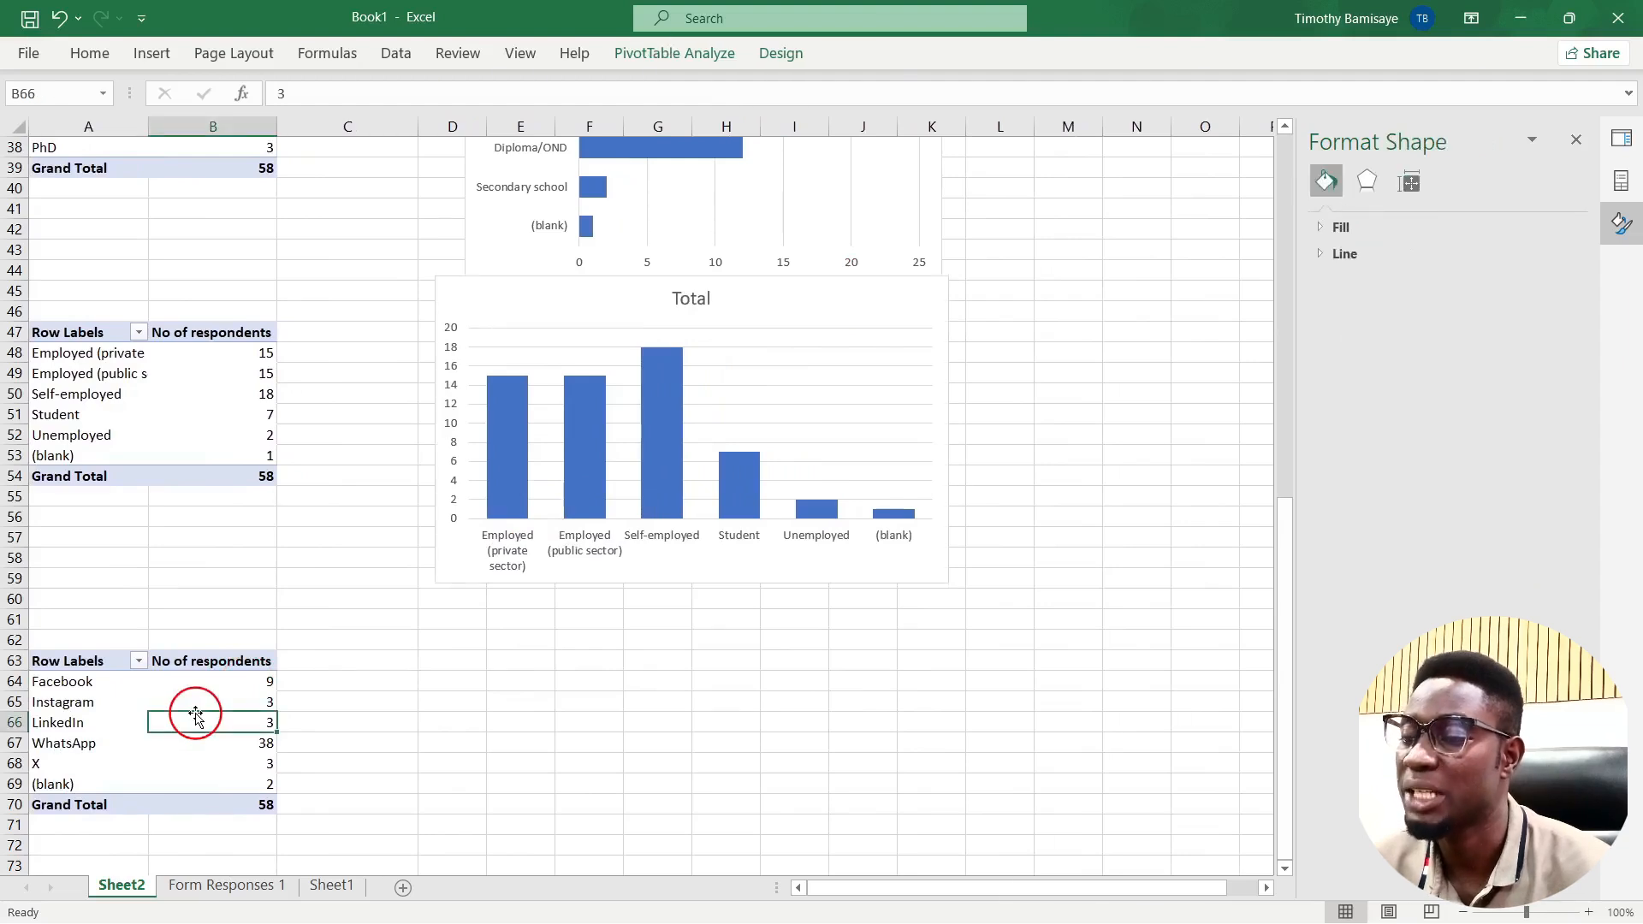
Step: Sort the social media pivot table smallest to largest, from (blank) at 2 to WhatsApp at 38
{"action": "mouse_move", "coordinate": [201, 704]}
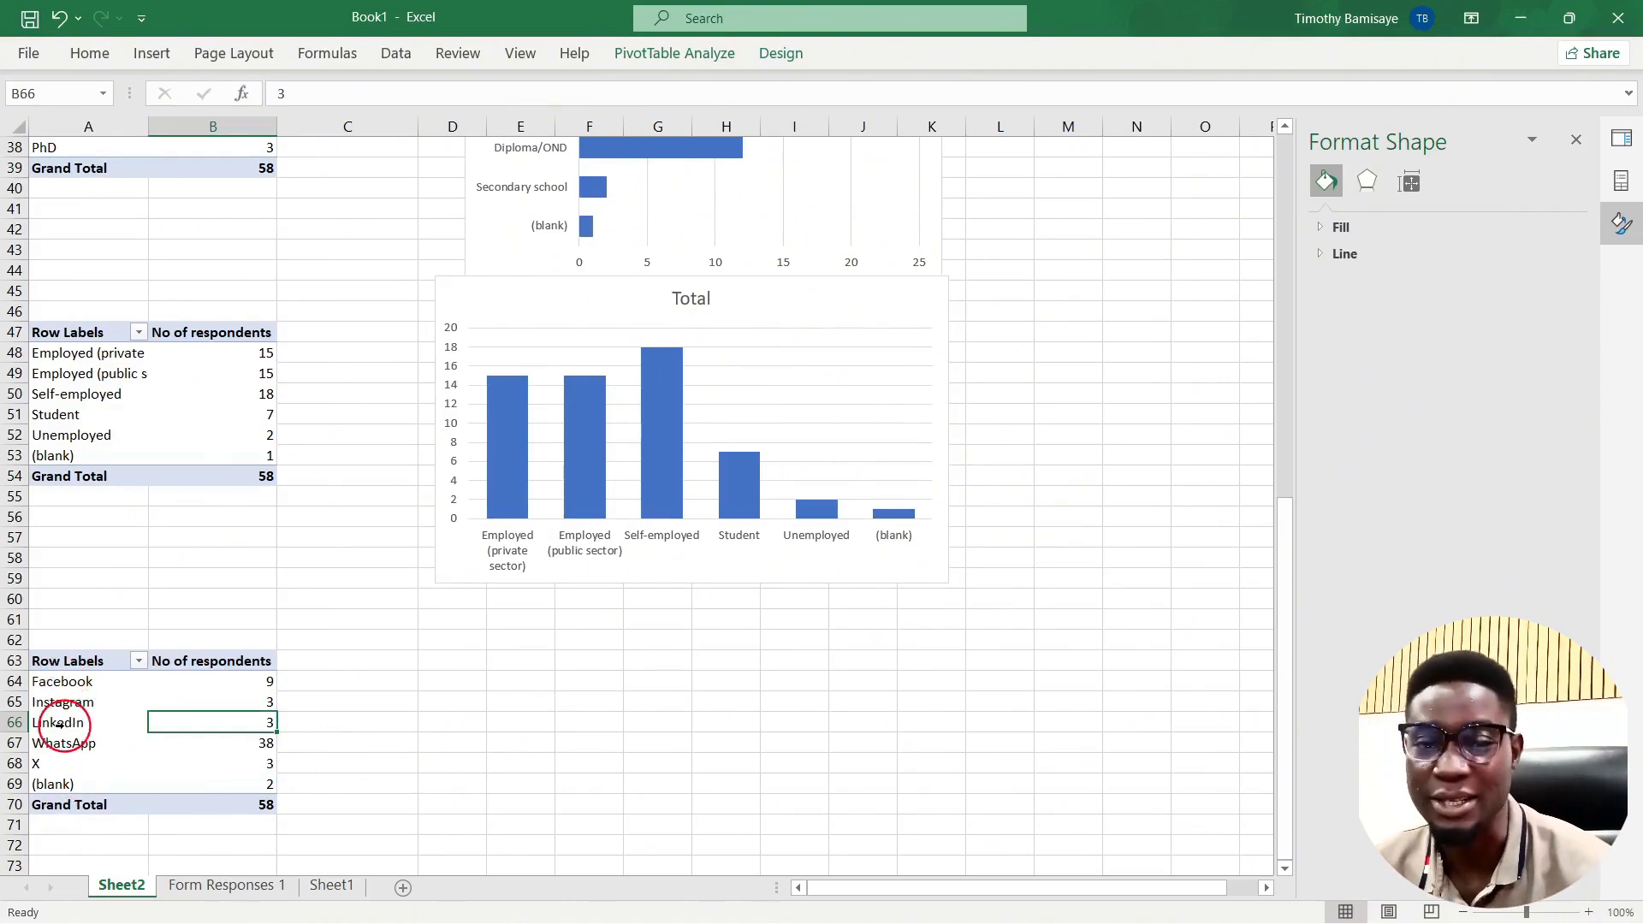
{"action": "right_click", "coordinate": [233, 701]}
{"action": "left_click", "coordinate": [208, 702]}
{"action": "right_click", "coordinate": [208, 703]}
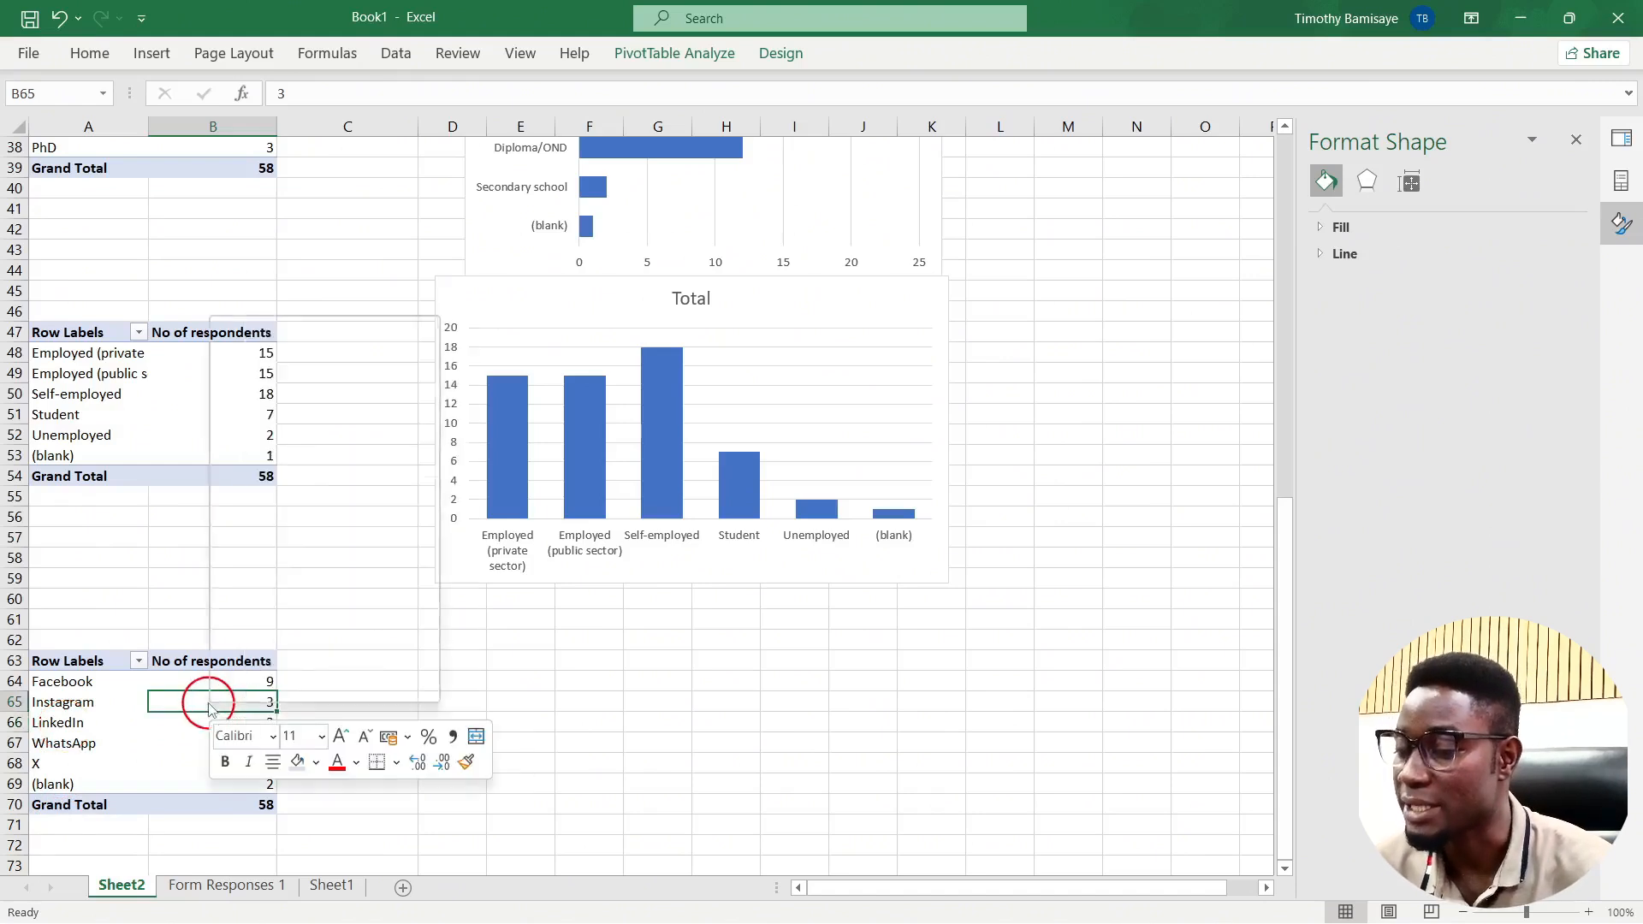
{"action": "mouse_move", "coordinate": [369, 470]}
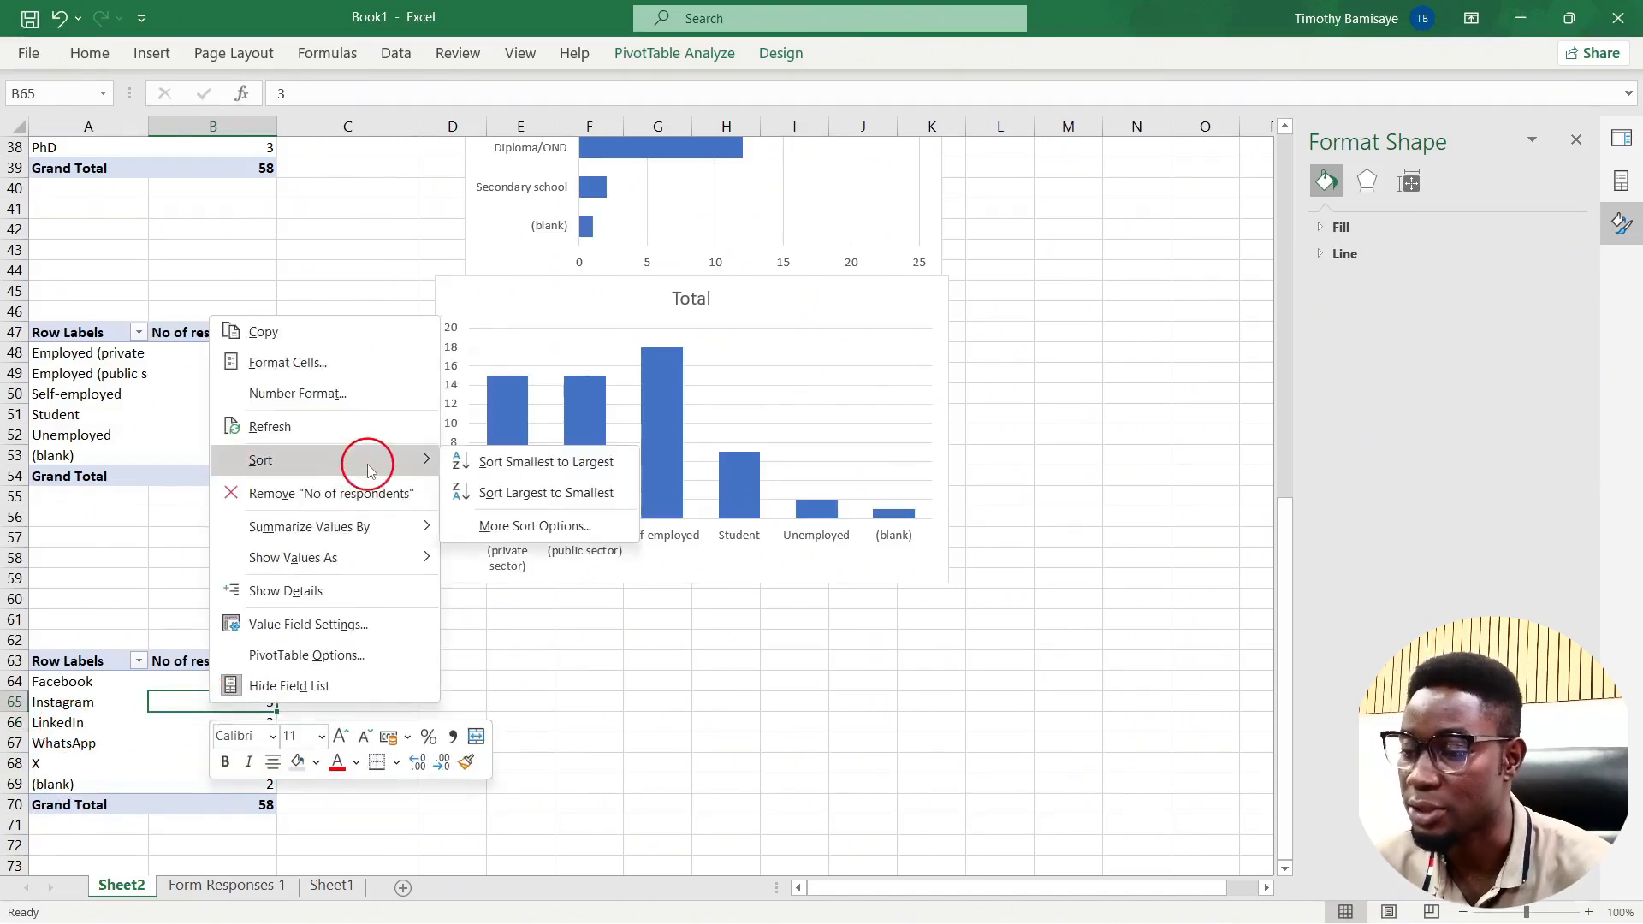
{"action": "left_click", "coordinate": [533, 469]}
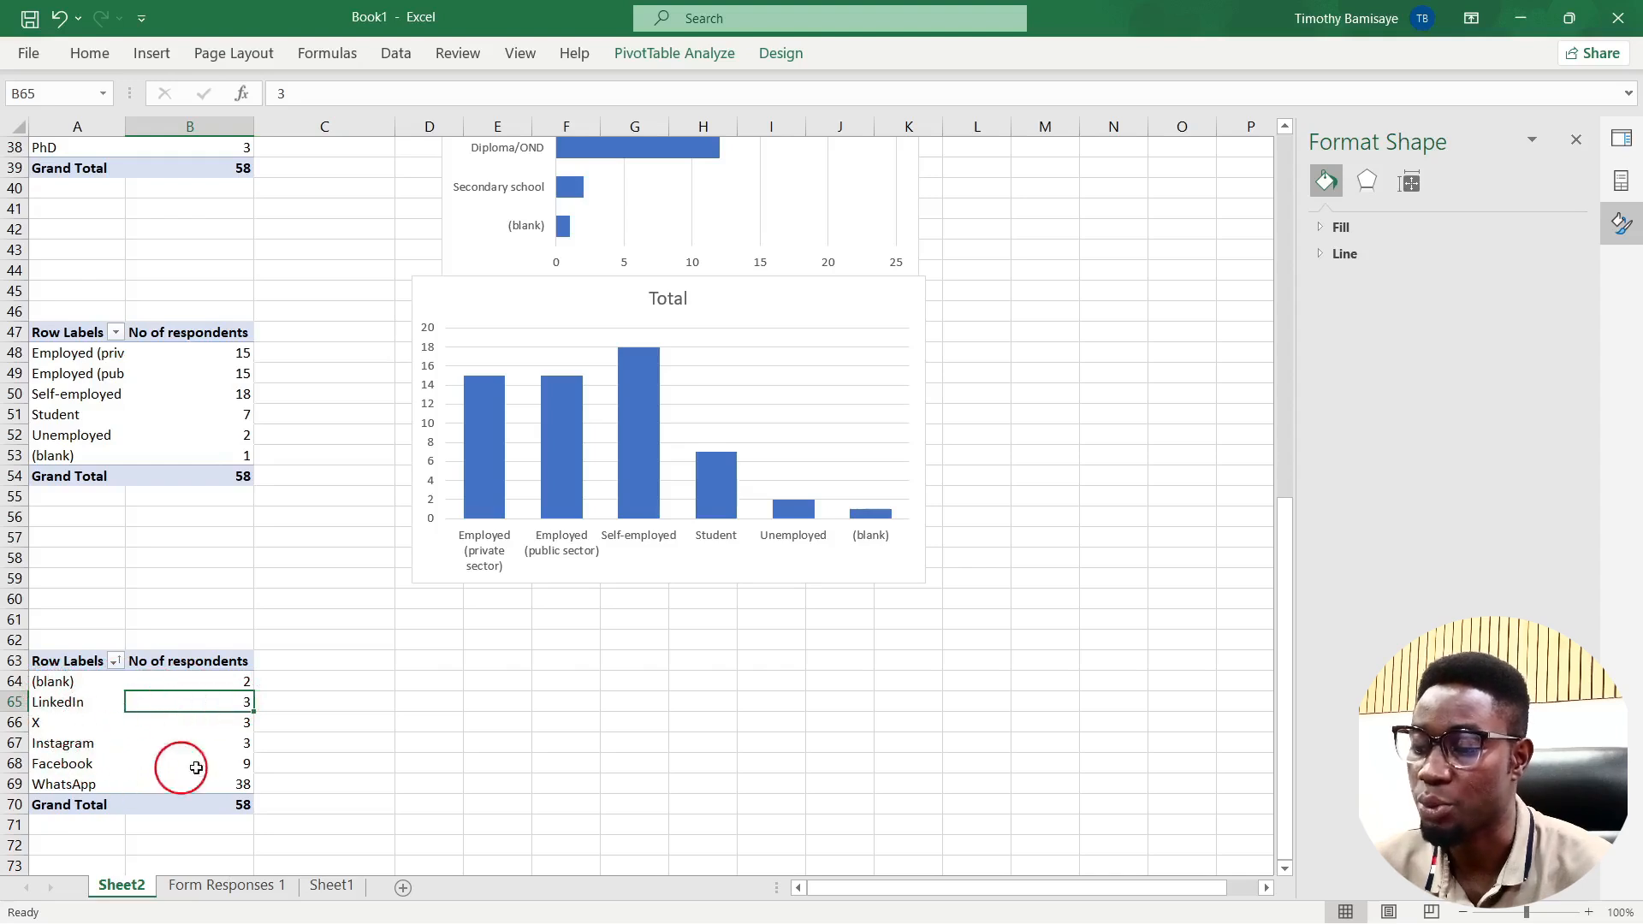
{"action": "left_click", "coordinate": [674, 53]}
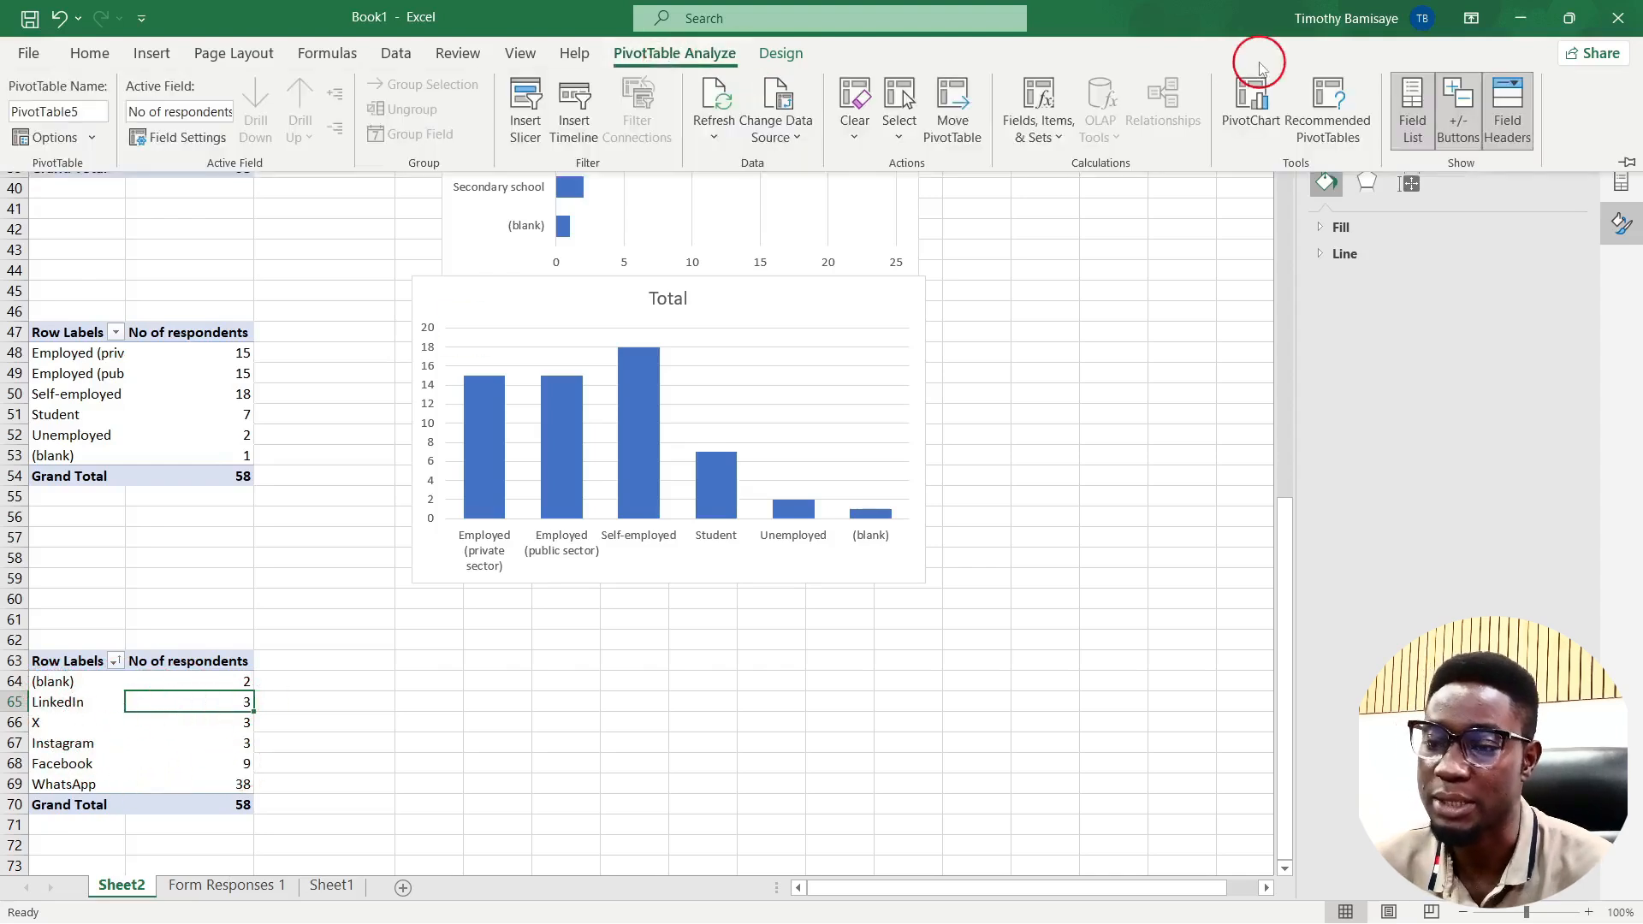
Step: Insert a clustered column pivot chart of social platforms below the employment chart, without field buttons or legend
{"action": "left_click", "coordinate": [1219, 126]}
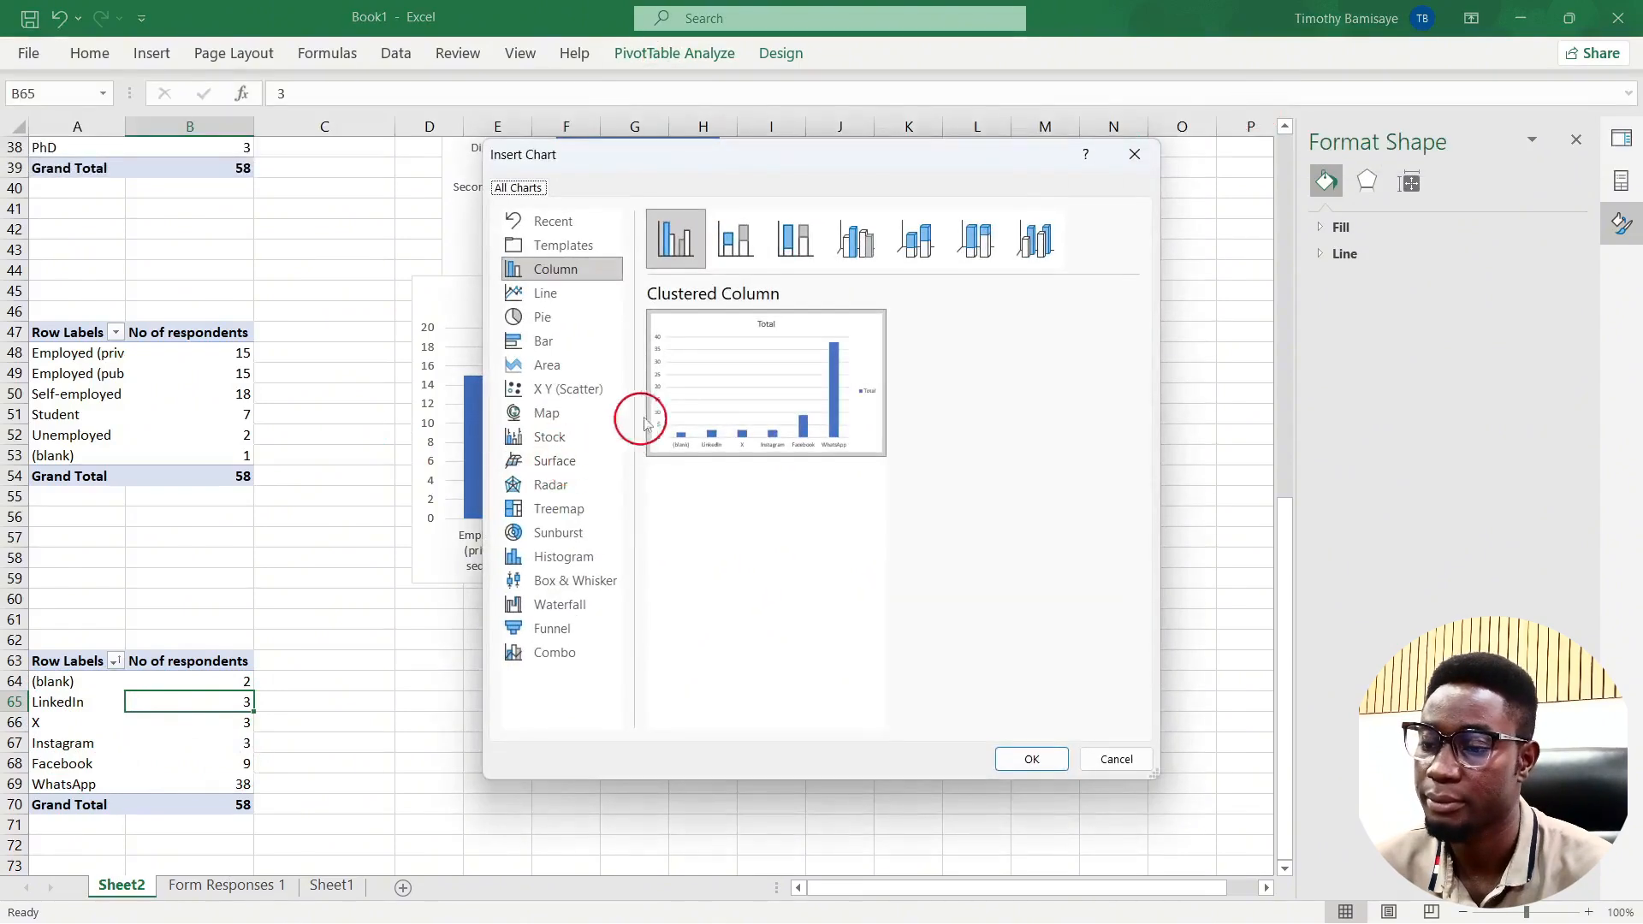
{"action": "mouse_move", "coordinate": [732, 404]}
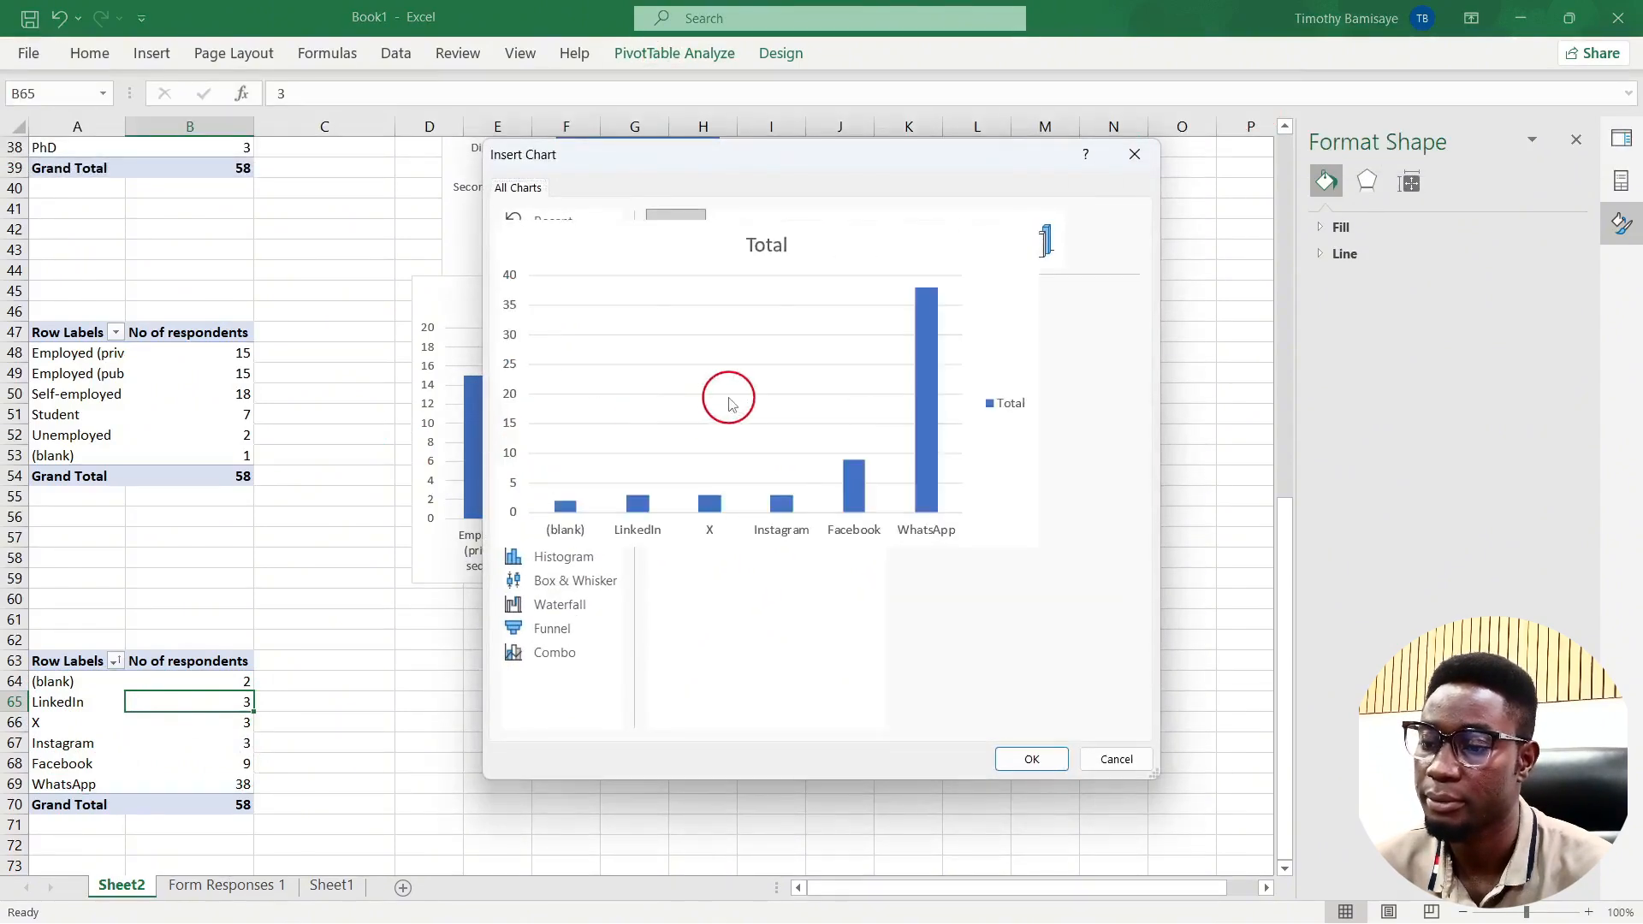
{"action": "left_click", "coordinate": [1039, 759]}
{"action": "left_click_drag", "start_coordinate": [569, 356], "coordinate": [579, 603]}
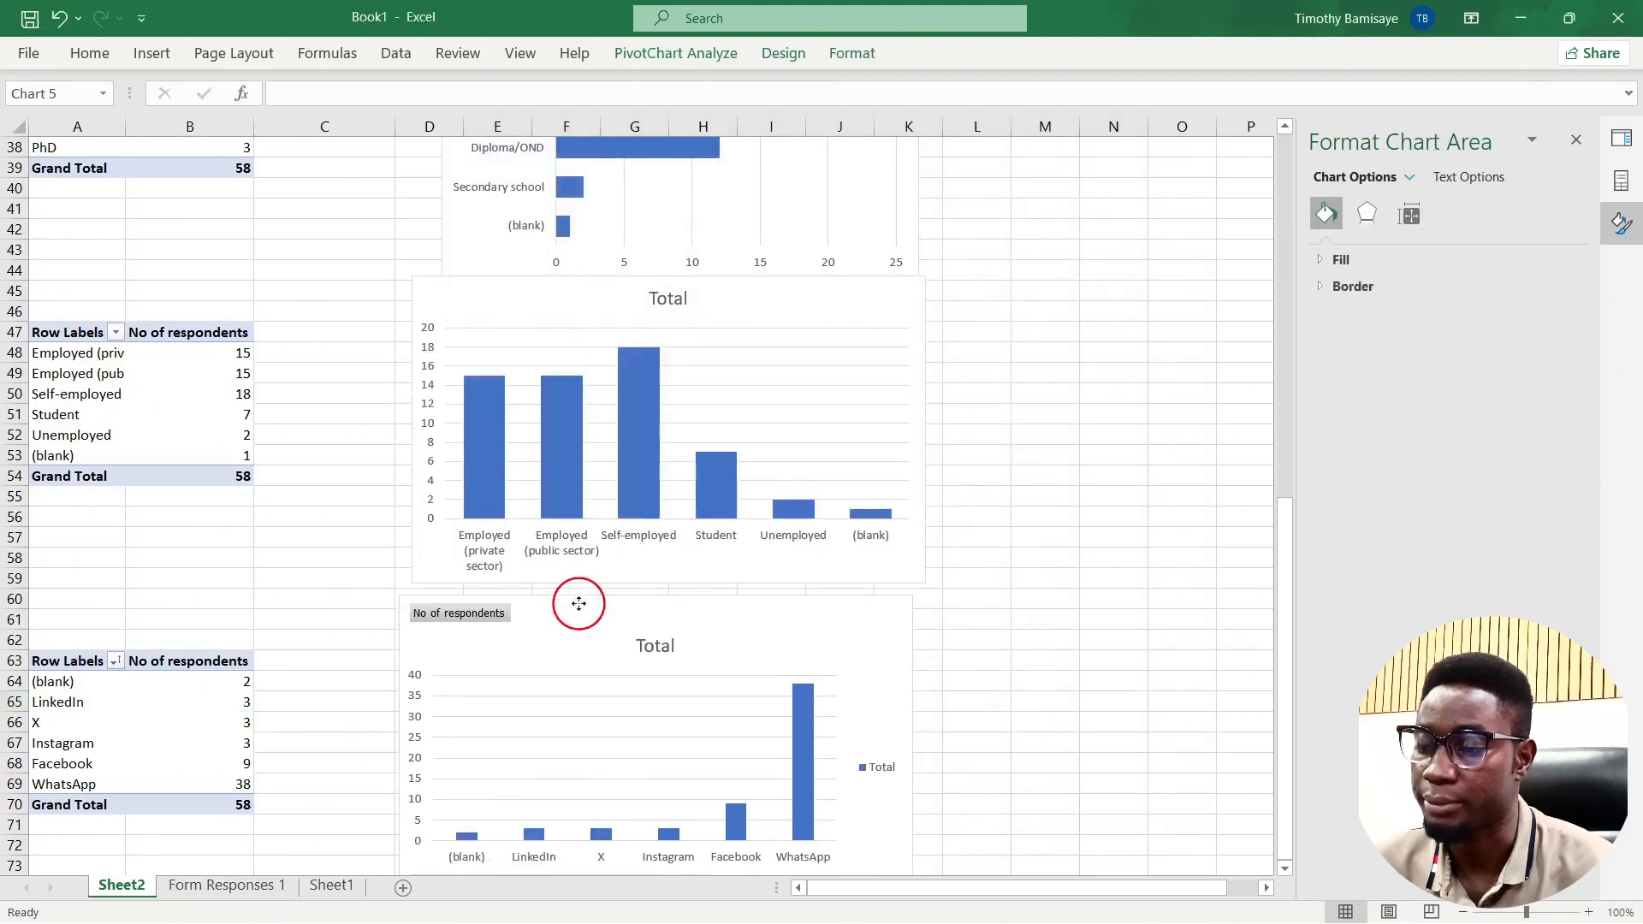
{"action": "right_click", "coordinate": [472, 612]}
{"action": "left_click", "coordinate": [587, 850]}
{"action": "left_click", "coordinate": [885, 770]}
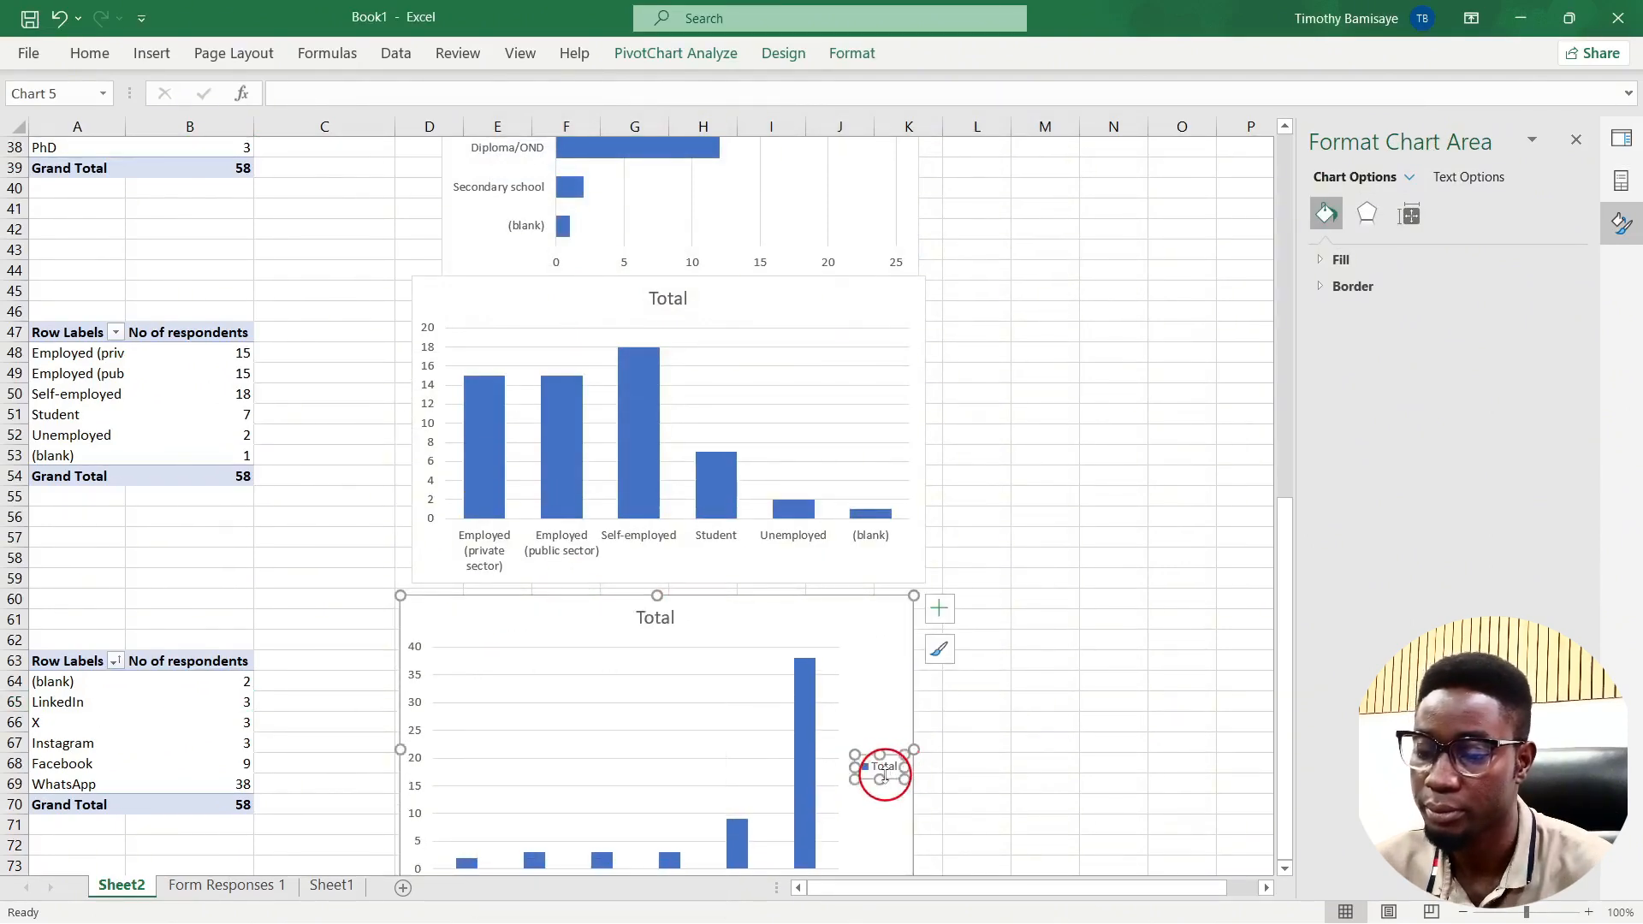
{"action": "key", "text": "Delete"}
Step: Reduce the social media columns' gap width to 85% and shrink the chart
{"action": "scroll", "coordinate": [885, 774], "scroll_direction": "down", "scroll_amount": 4}
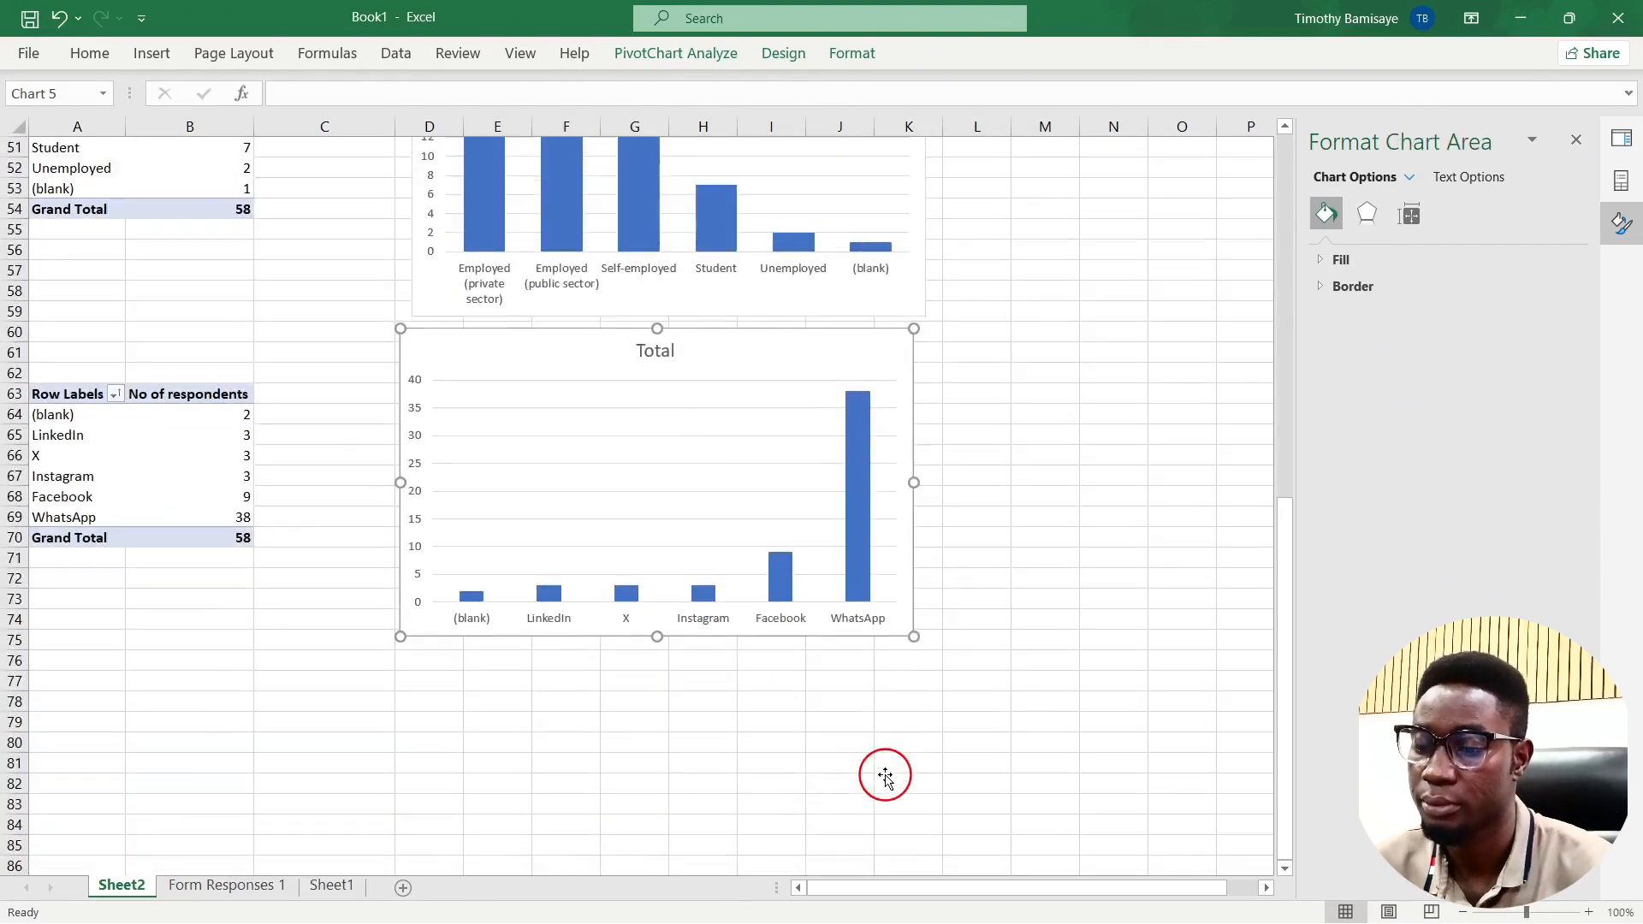
{"action": "left_click", "coordinate": [857, 545]}
{"action": "right_click", "coordinate": [858, 545]}
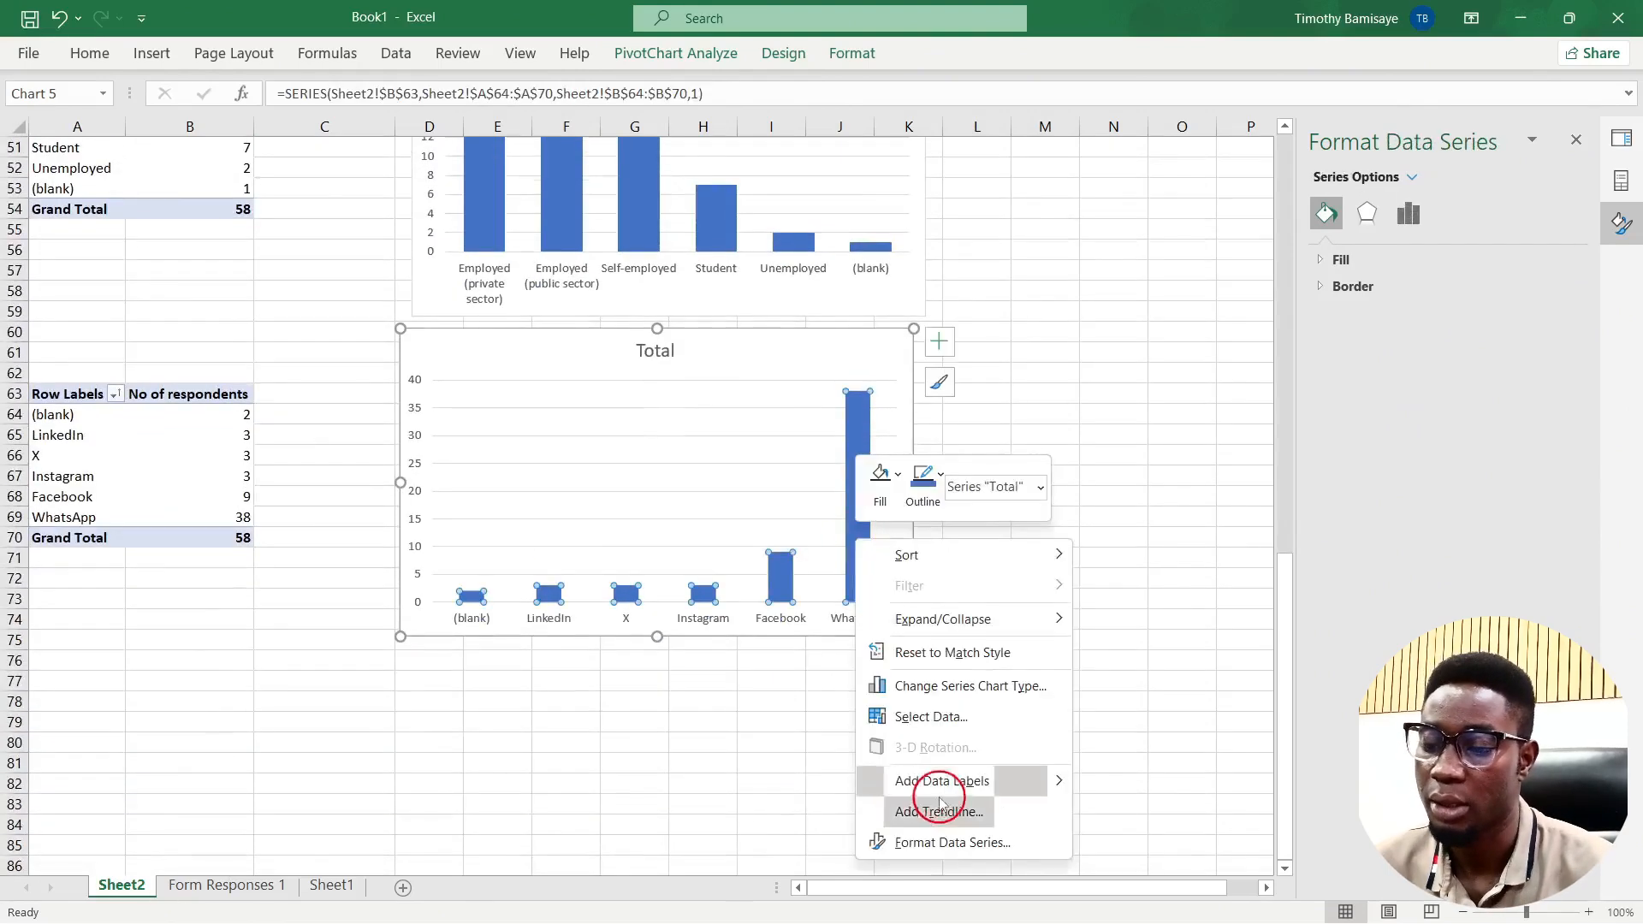
{"action": "left_click", "coordinate": [944, 843]}
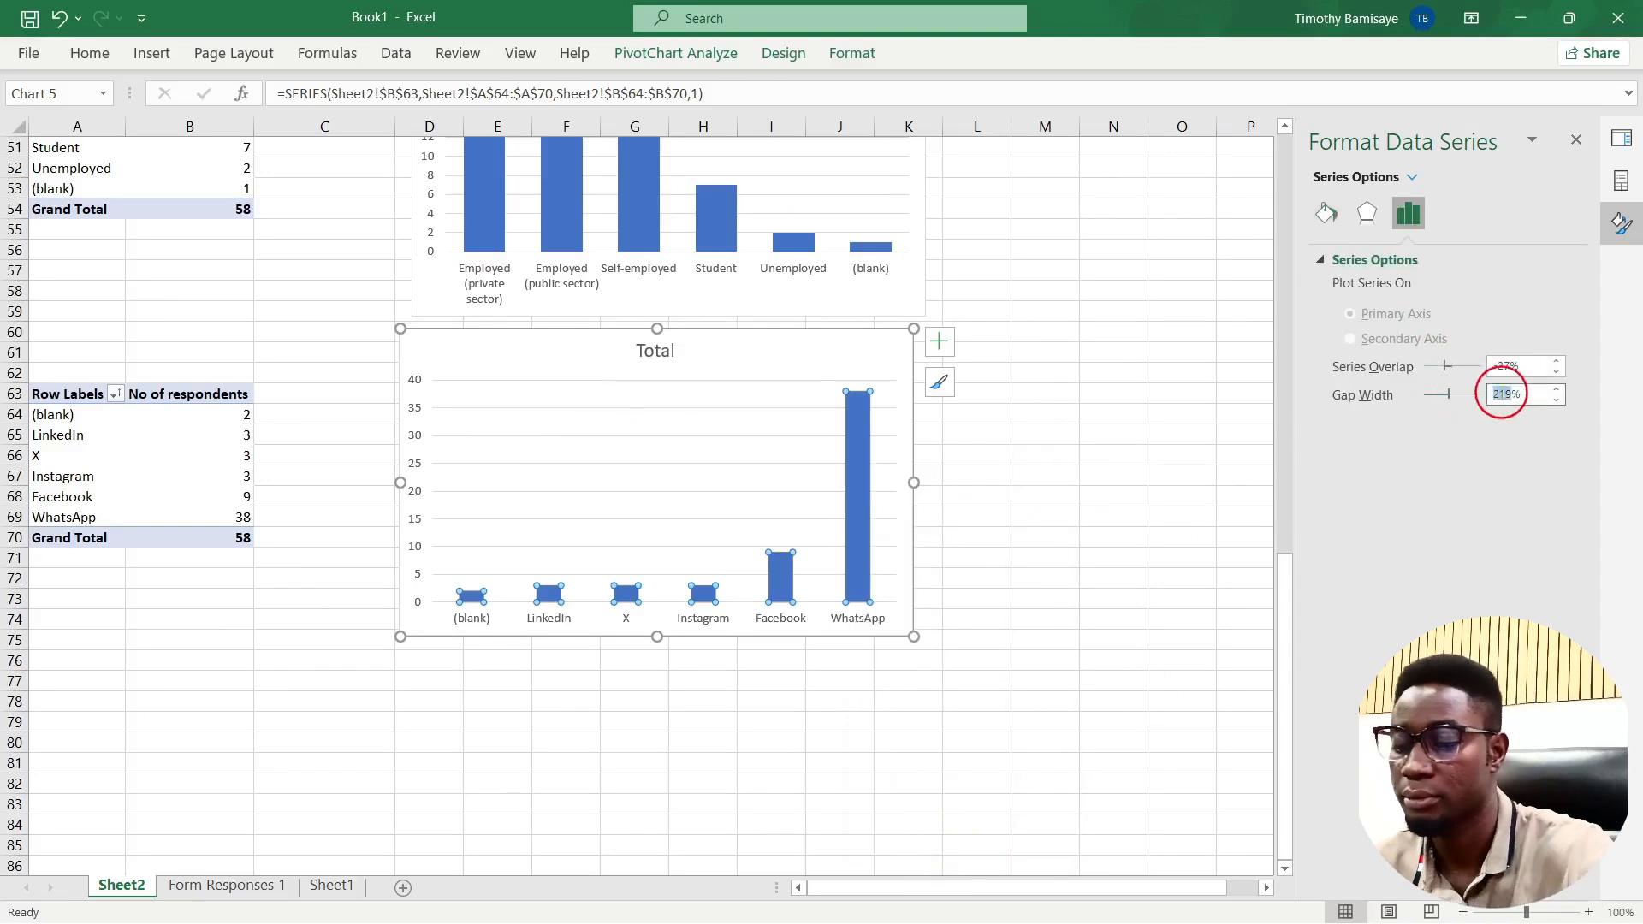
{"action": "key", "text": "Return"}
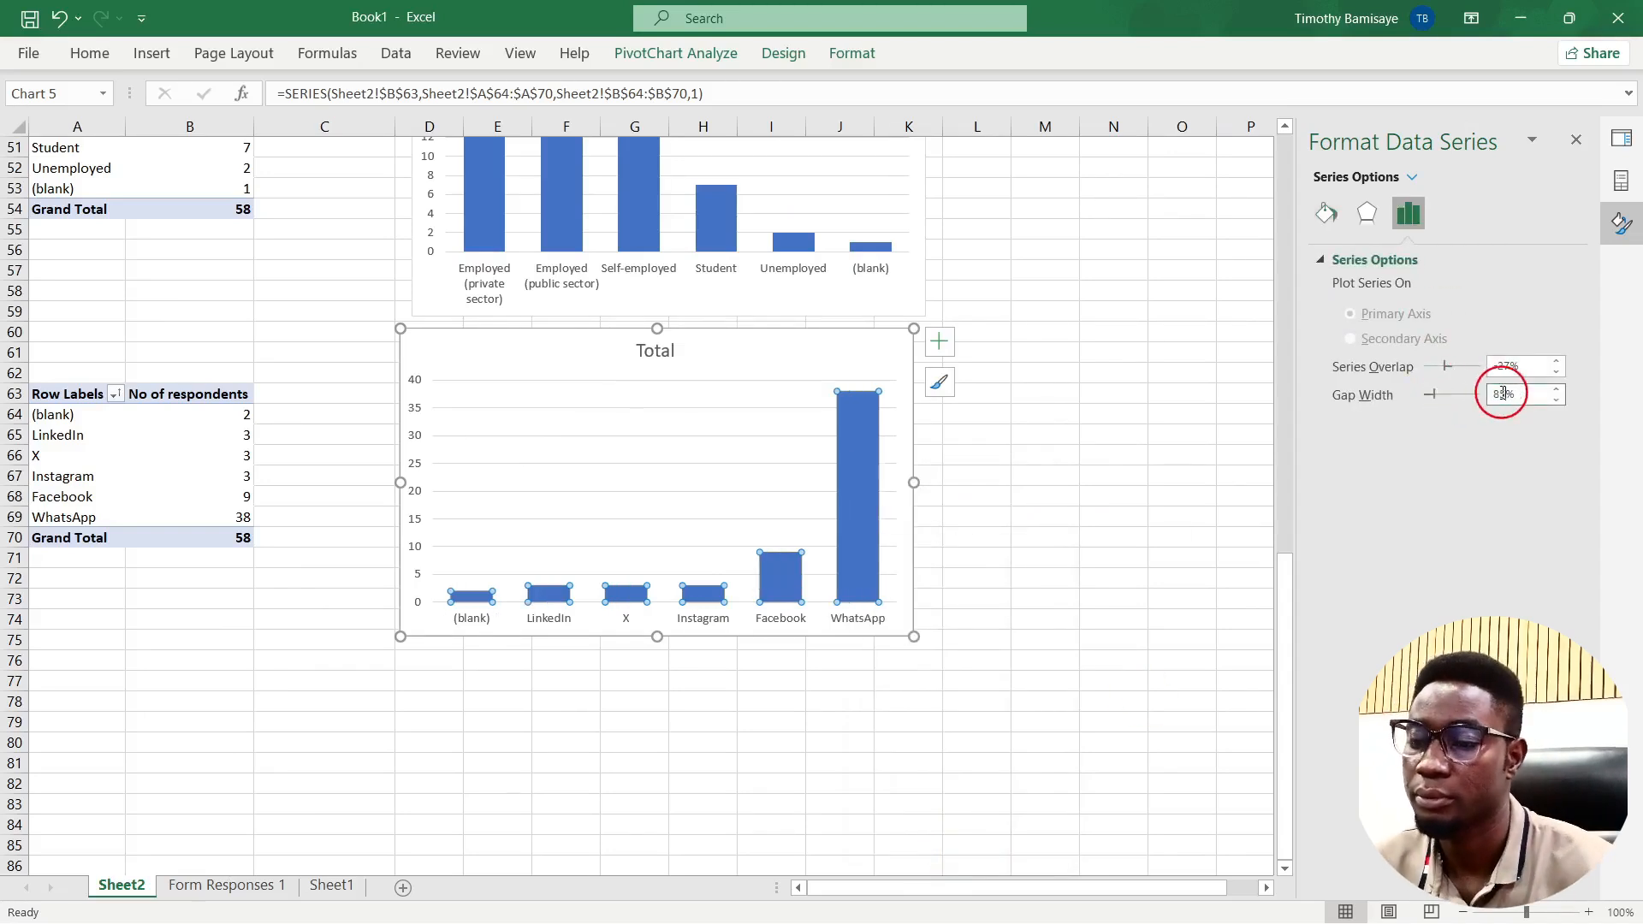
{"action": "left_click_drag", "start_coordinate": [912, 637], "coordinate": [861, 576]}
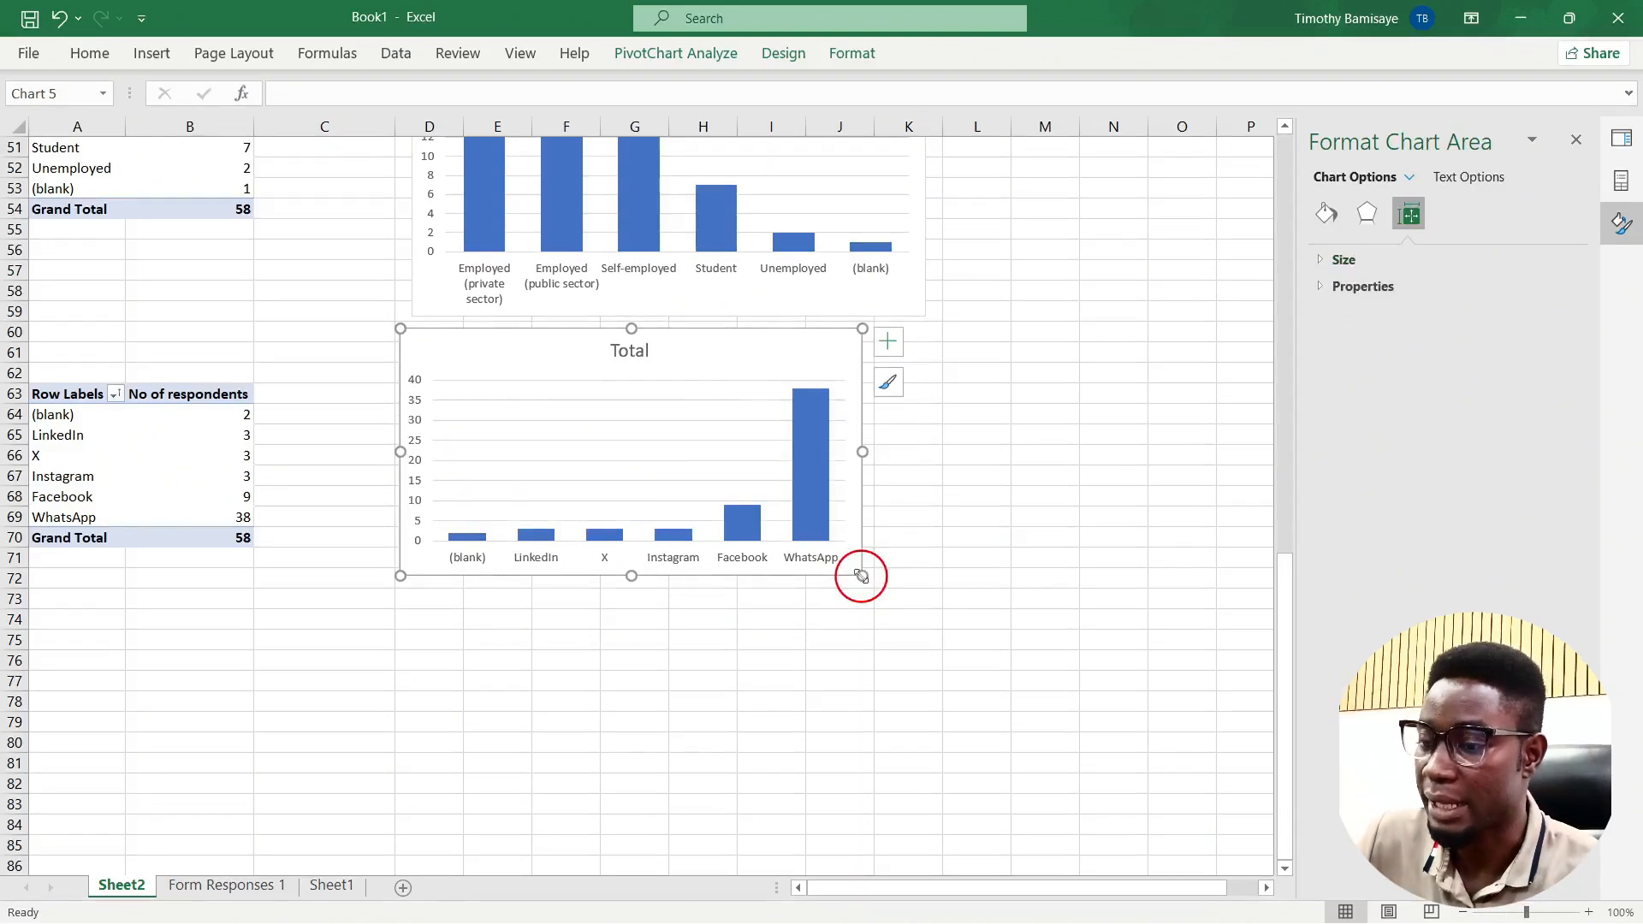
{"action": "left_click", "coordinate": [889, 341]}
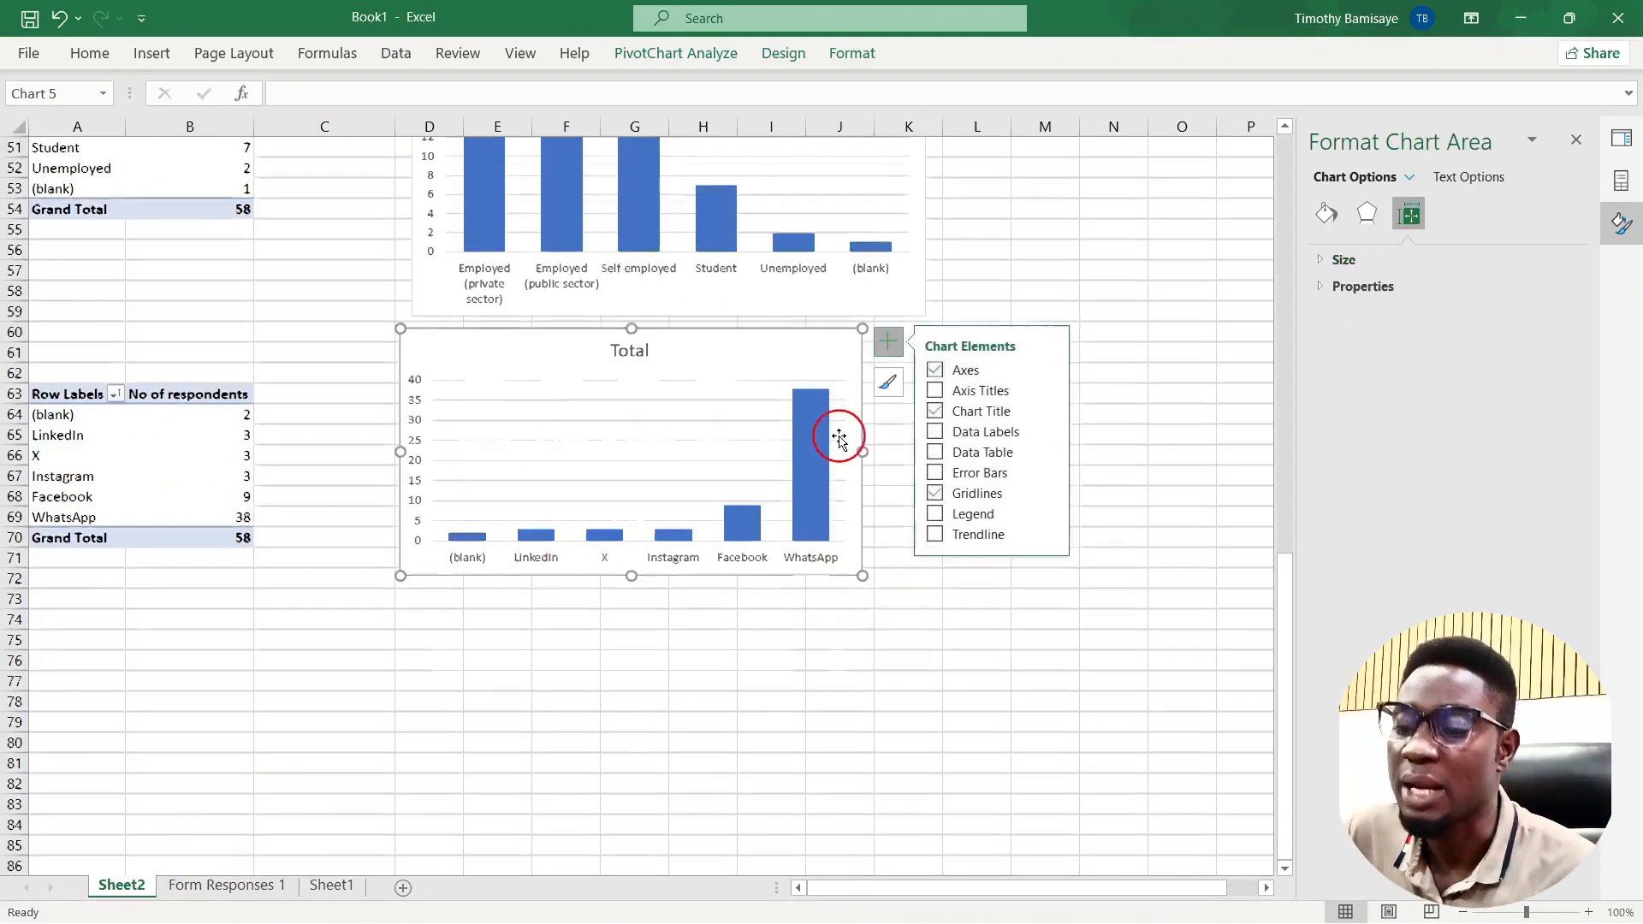
{"action": "scroll", "coordinate": [839, 437], "scroll_direction": "up", "scroll_amount": 17}
{"action": "left_click", "coordinate": [1196, 505]}
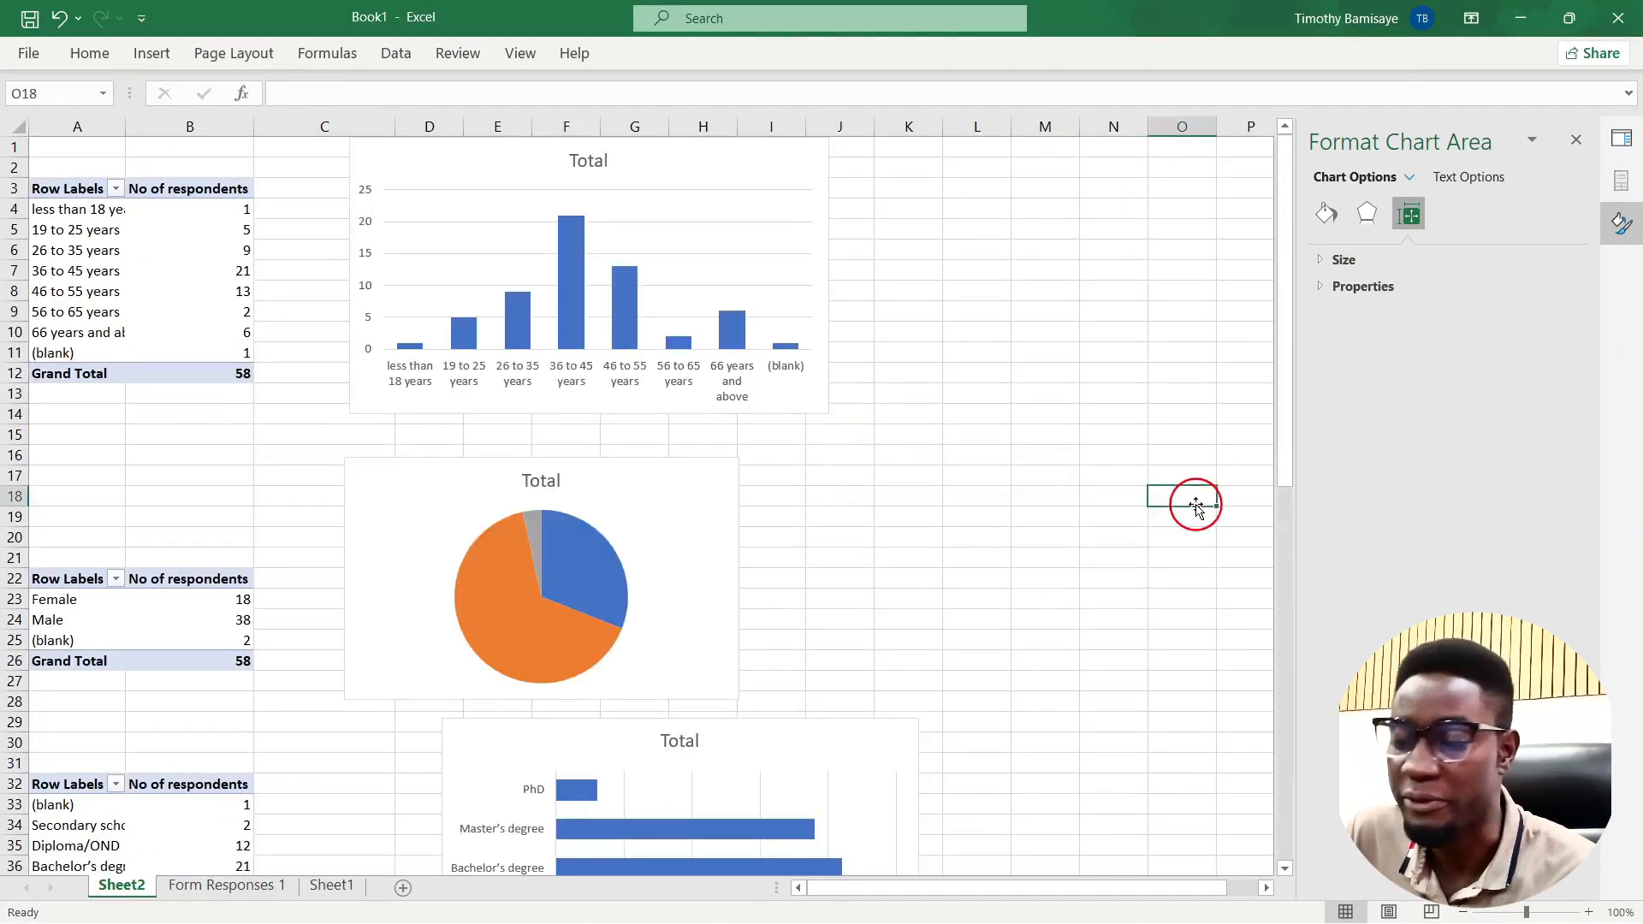
Step: Cut the age-group chart from Sheet2 and paste it onto Sheet1's upper-left blue panel
{"action": "left_click", "coordinate": [760, 154]}
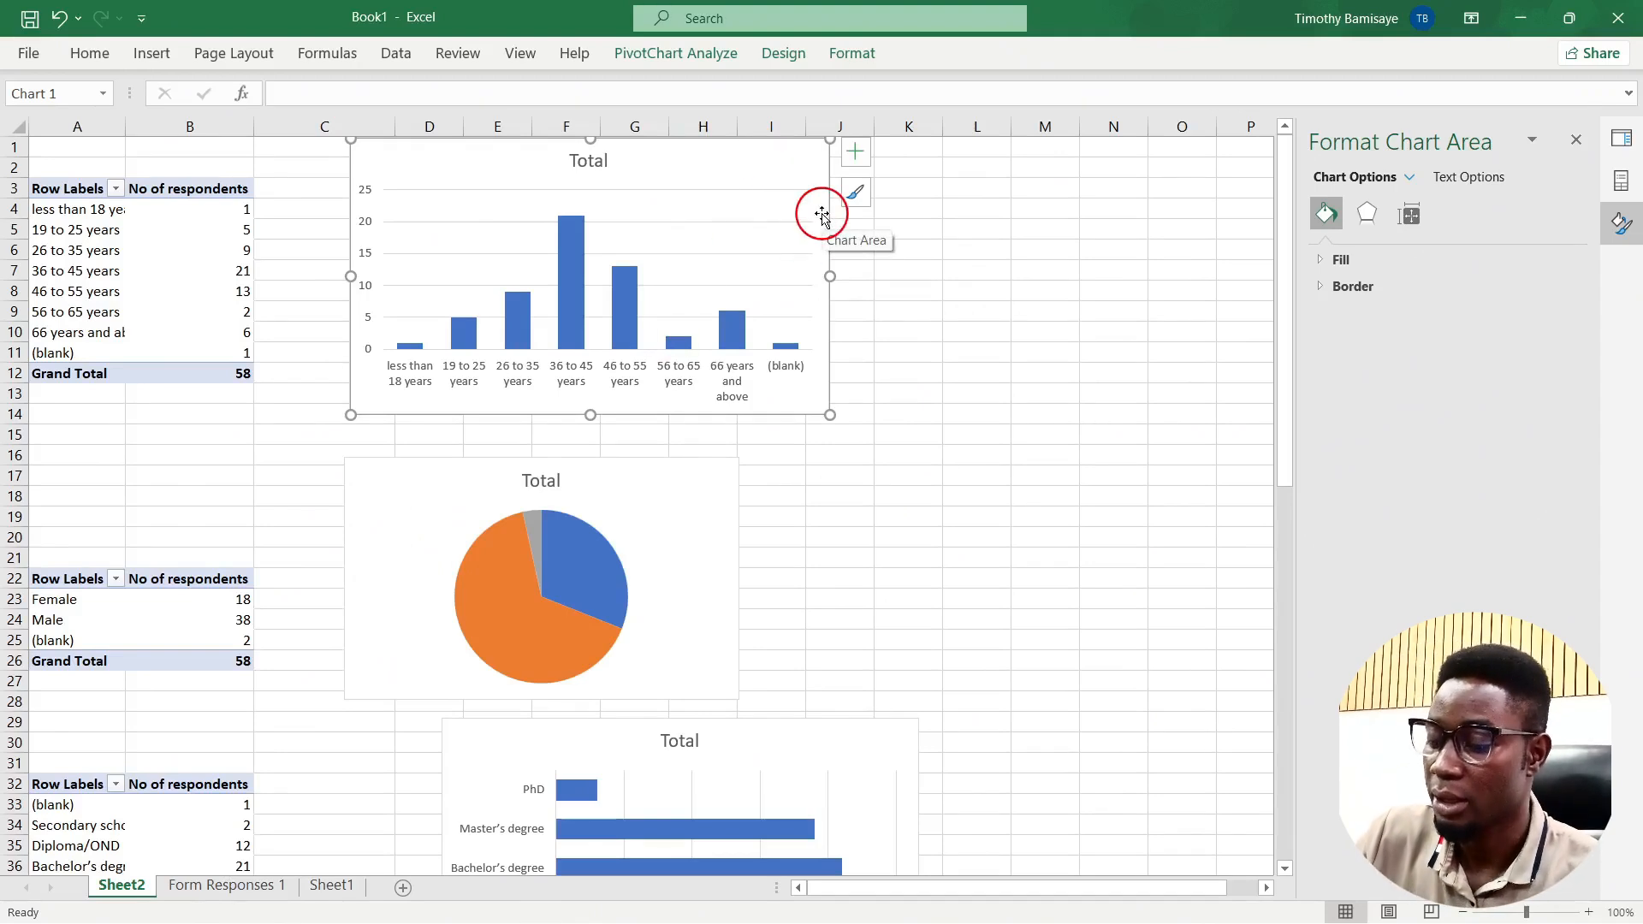
{"action": "key", "text": "Delete"}
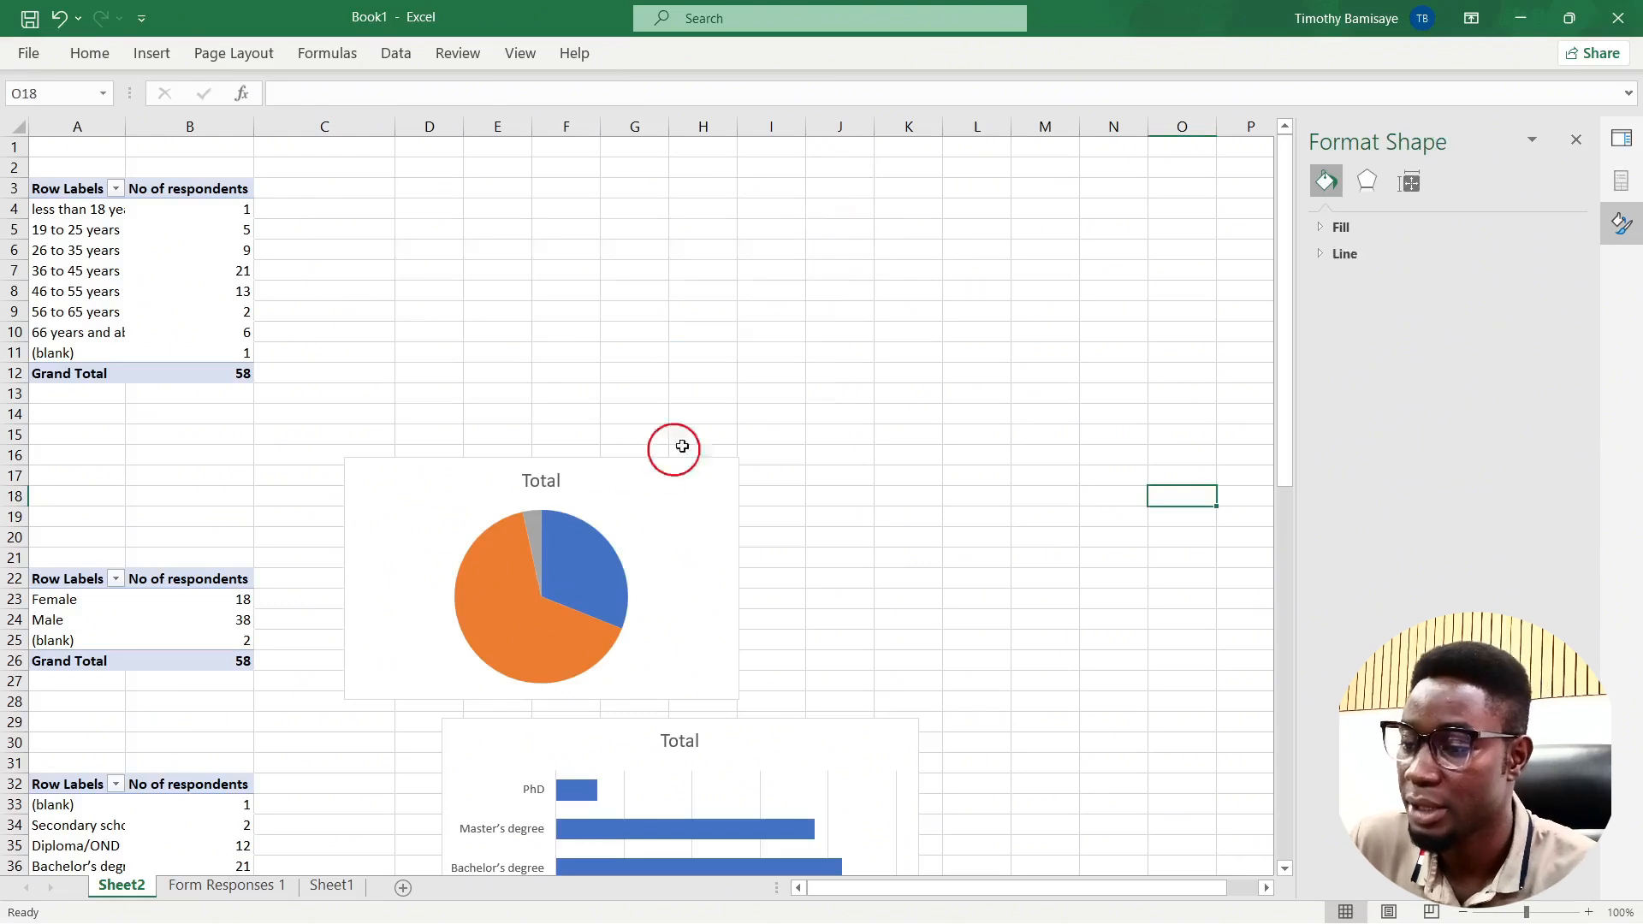
{"action": "left_click", "coordinate": [329, 885]}
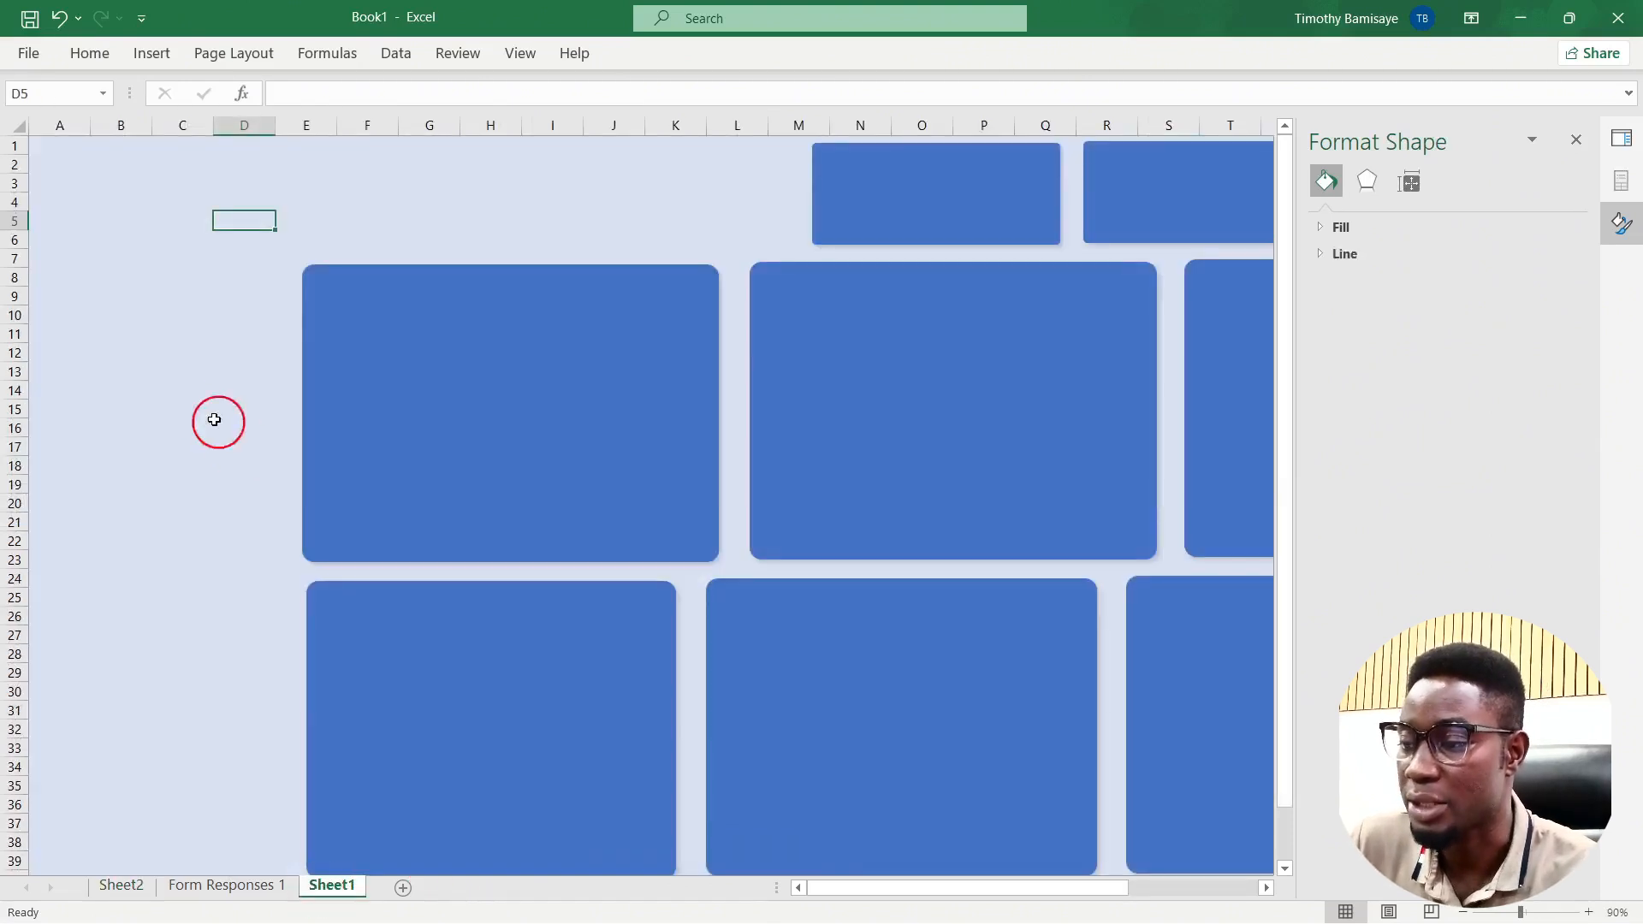
{"action": "left_click", "coordinate": [183, 405]}
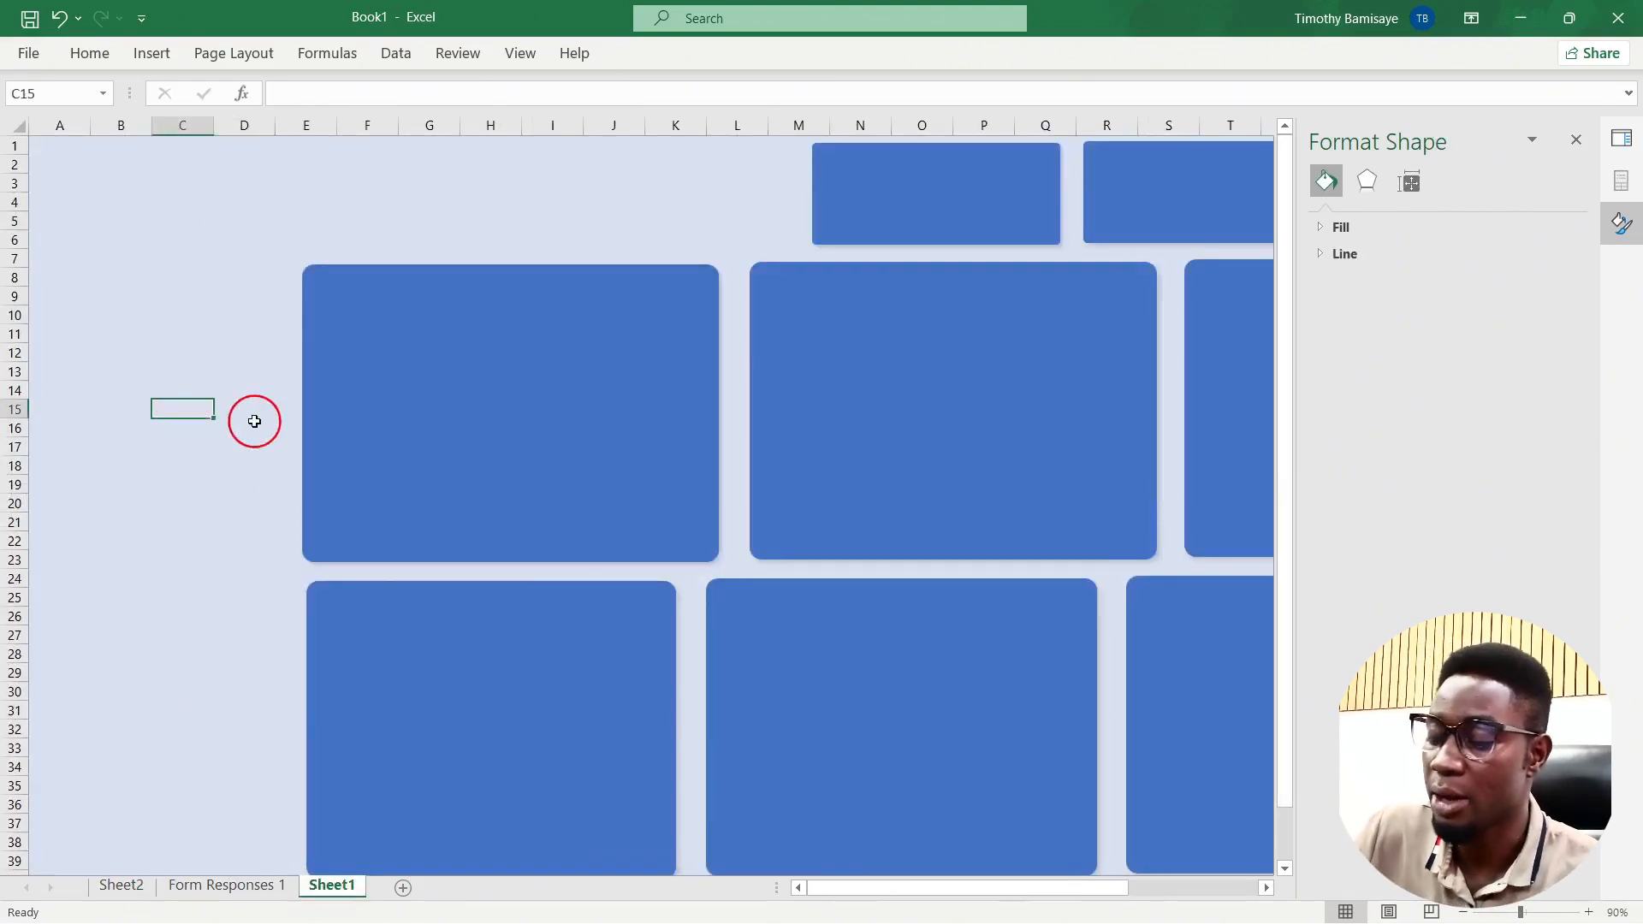
{"action": "key", "text": "ctrl+v"}
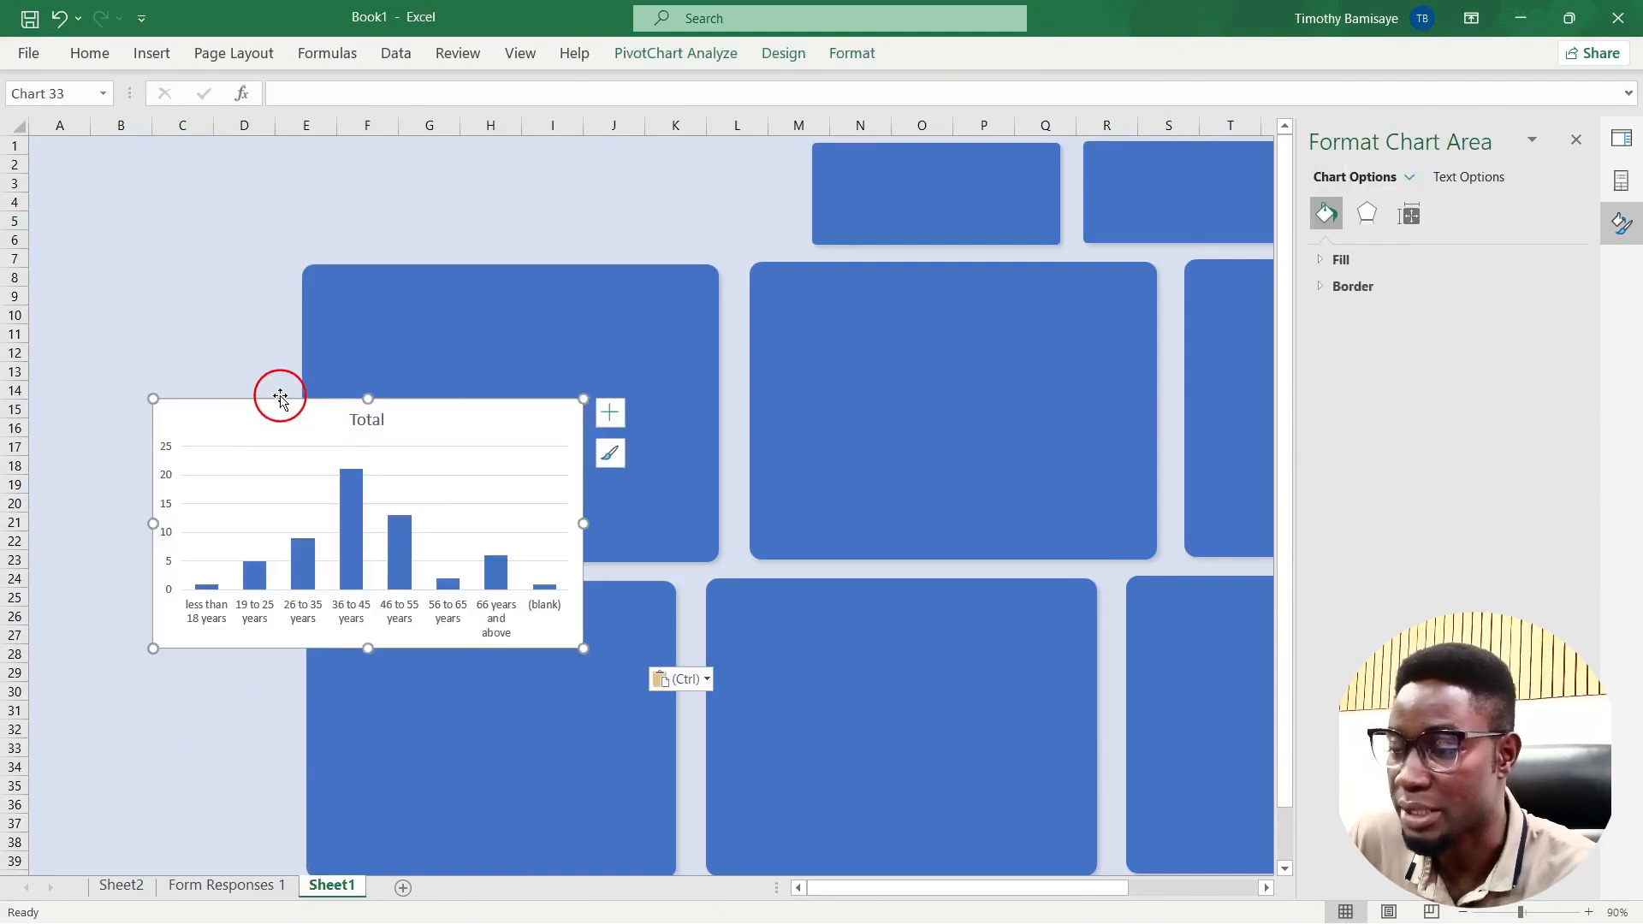
{"action": "left_click_drag", "start_coordinate": [280, 400], "coordinate": [439, 285]}
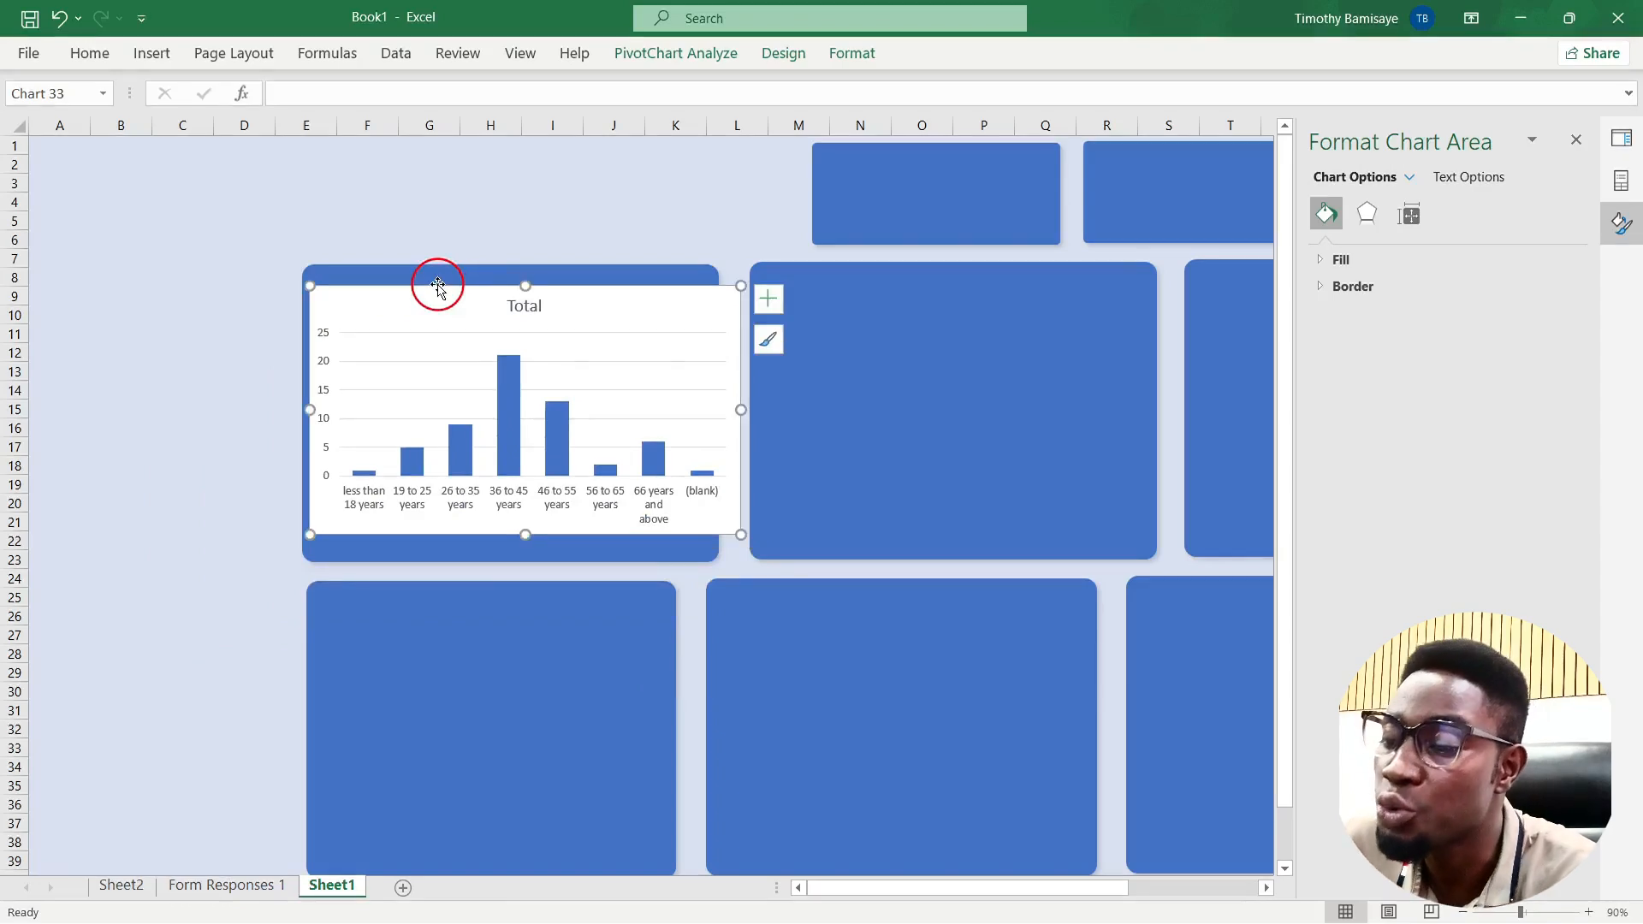
{"action": "mouse_move", "coordinate": [524, 470]}
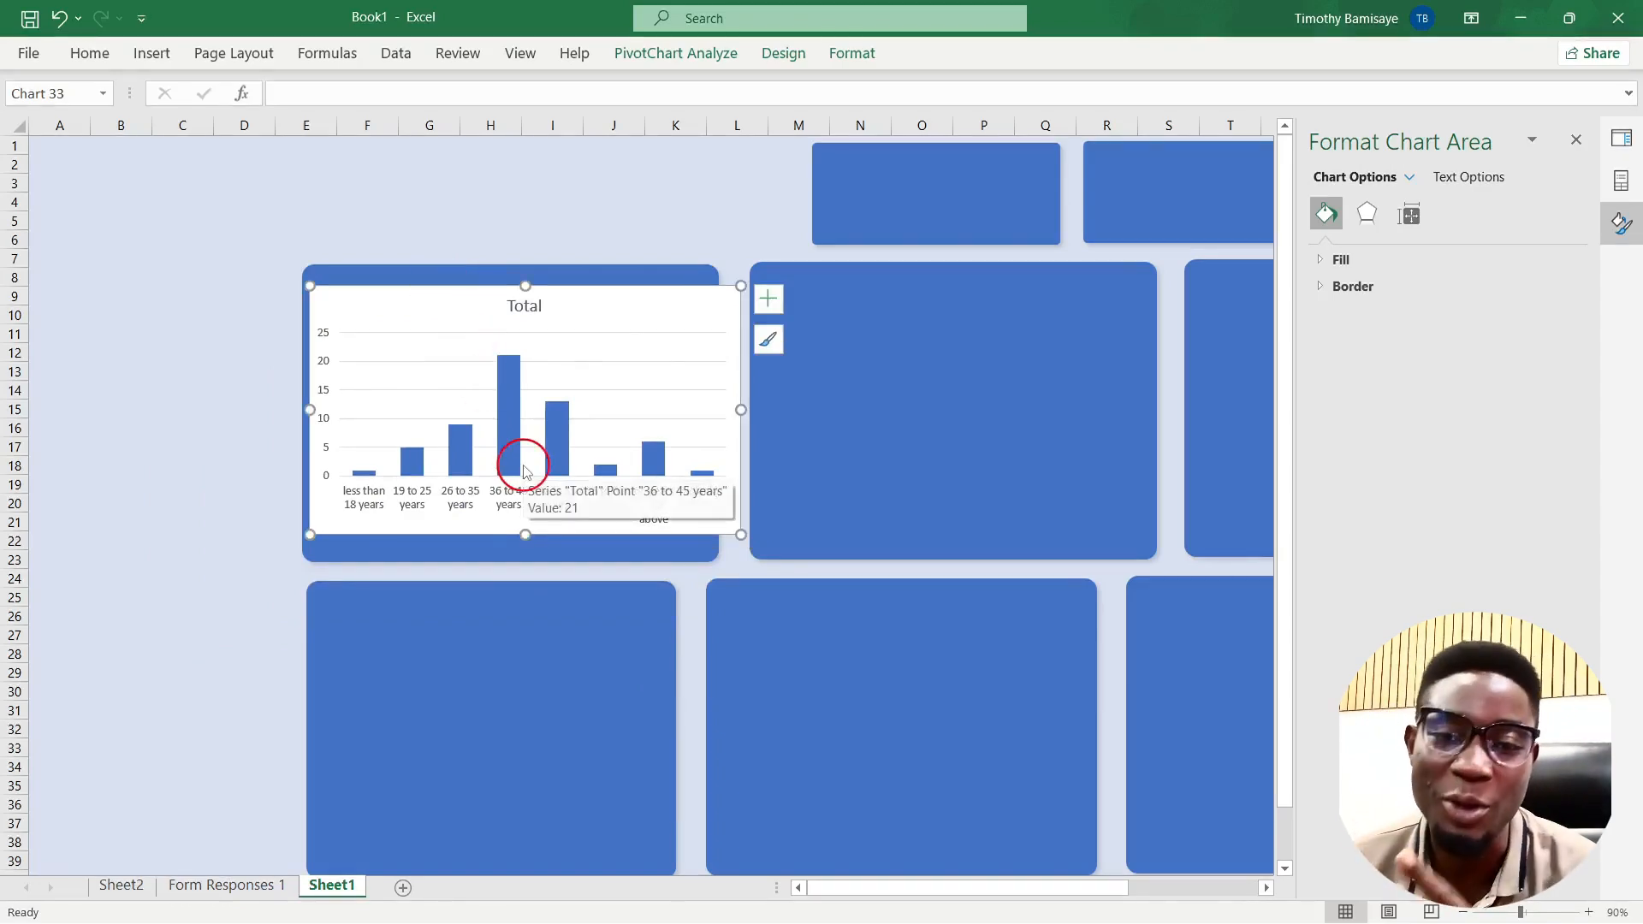
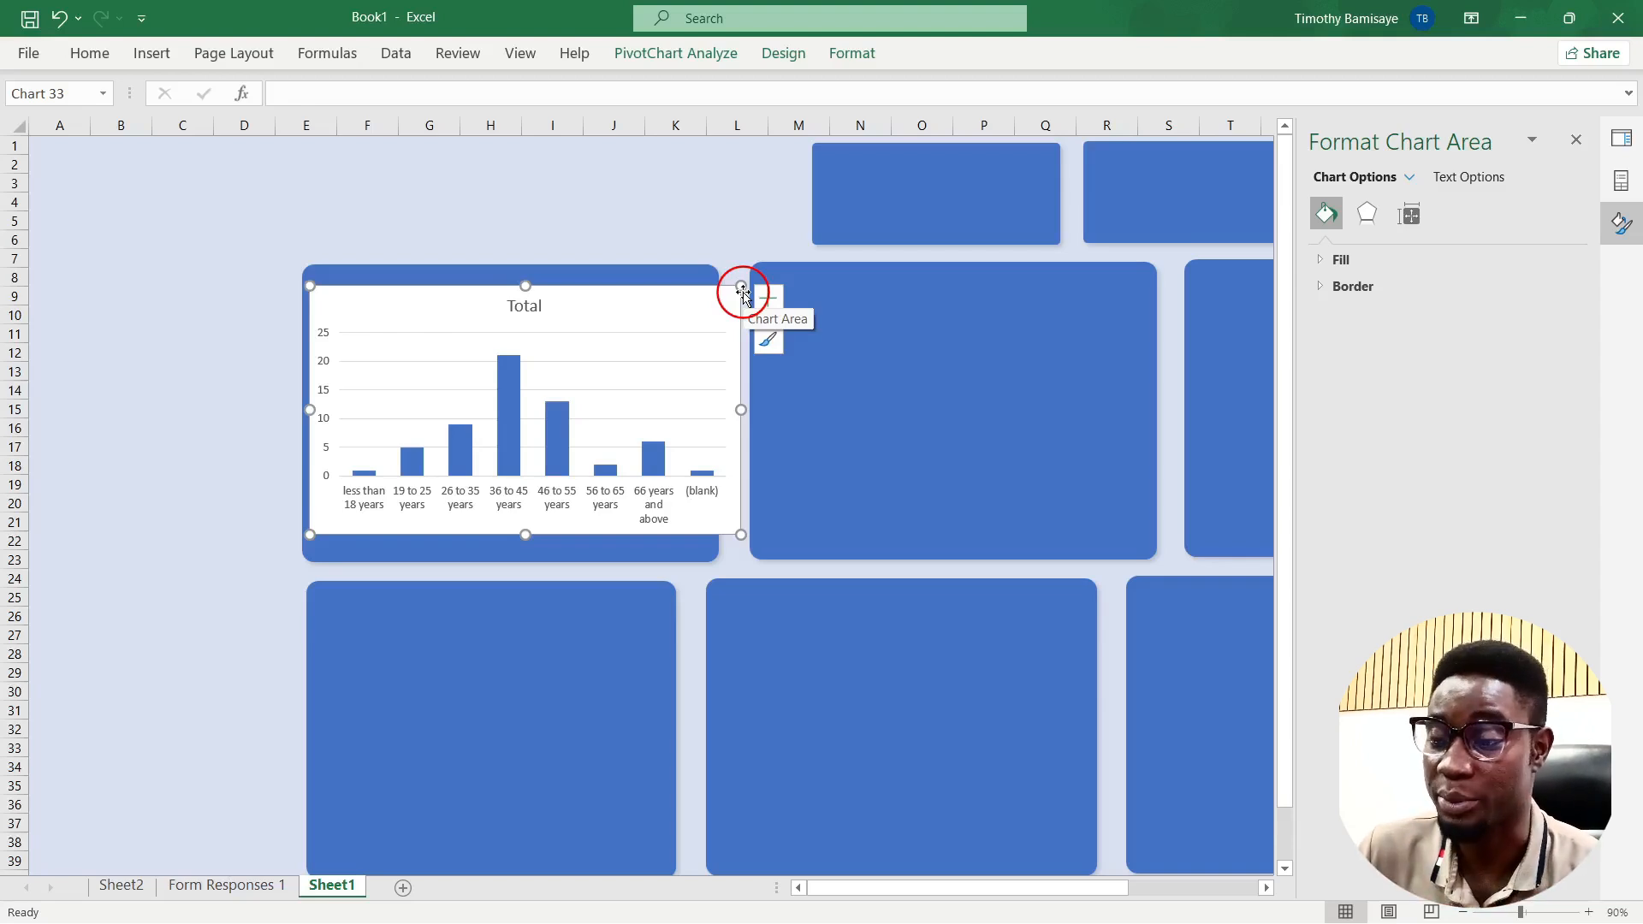
Step: Shrink the 'Total' age-group chart to fit inside the first blue rounded dashboard panel
{"action": "mouse_move", "coordinate": [741, 287]}
{"action": "left_mouse_down"}
{"action": "mouse_move", "coordinate": [695, 278]}
{"action": "mouse_move", "coordinate": [709, 293]}
{"action": "left_mouse_up"}
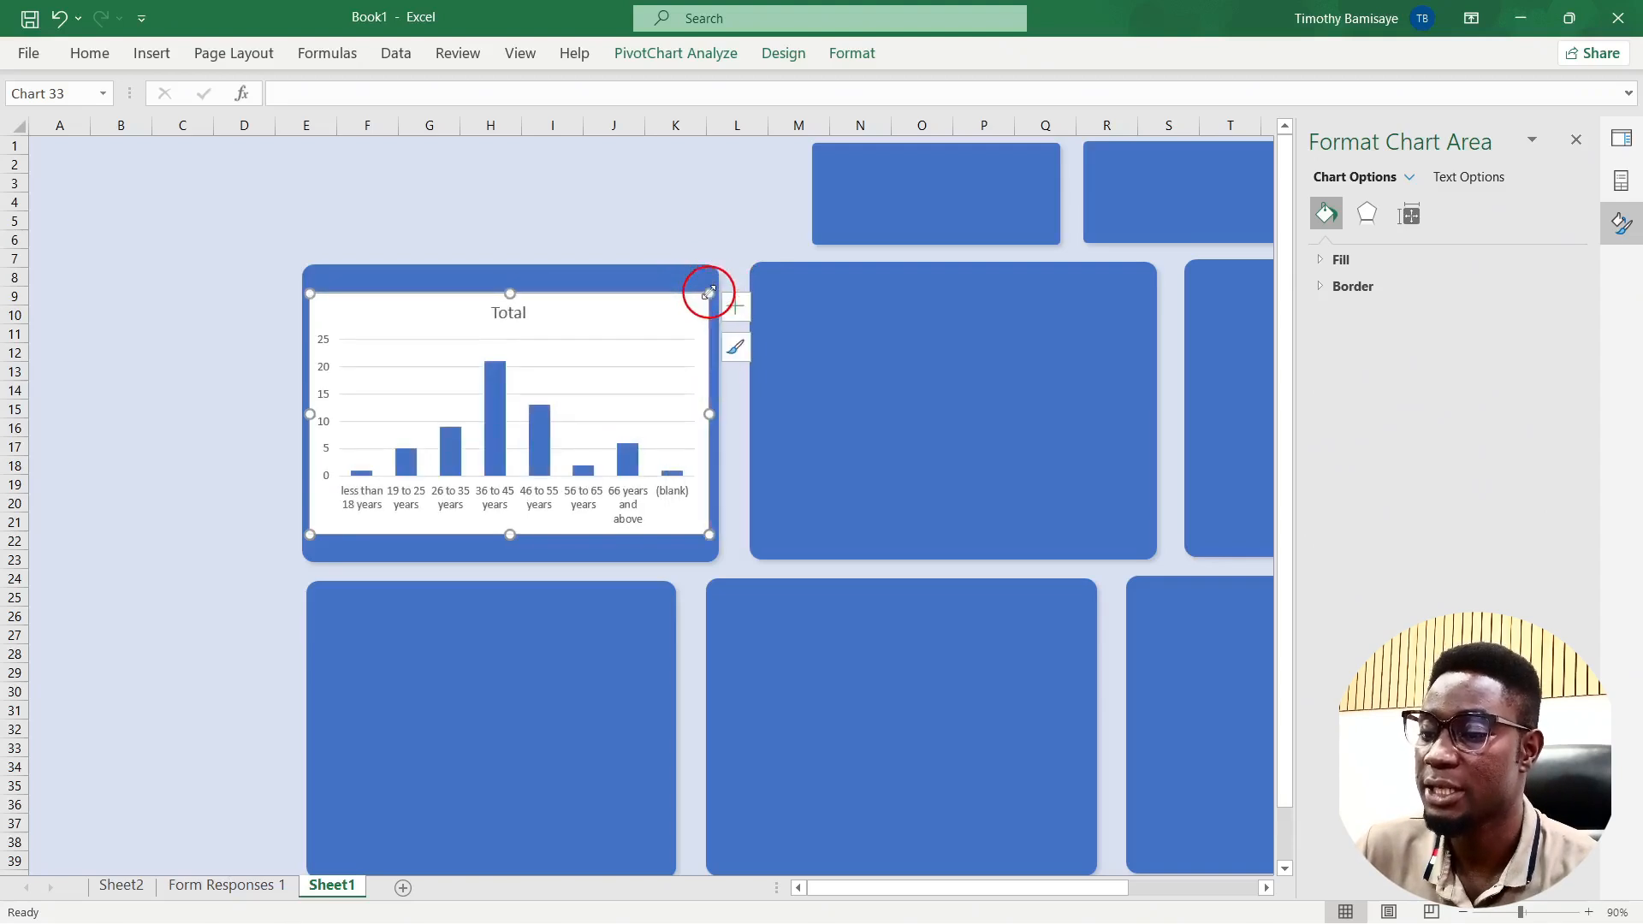
{"action": "left_click", "coordinate": [502, 313]}
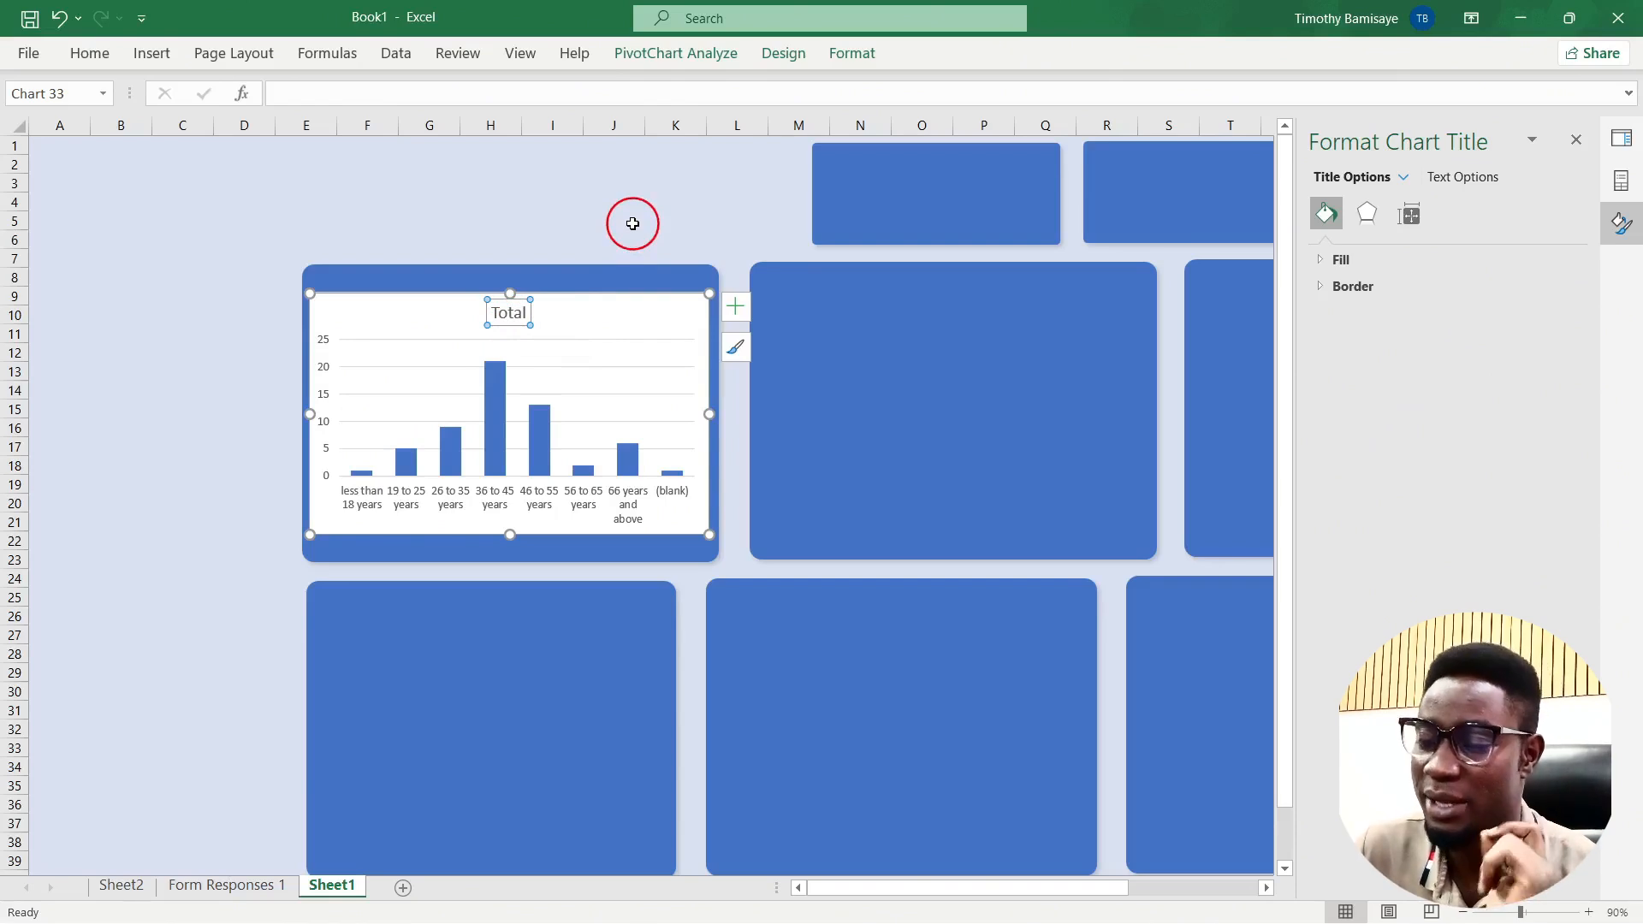
{"action": "left_click", "coordinate": [680, 203]}
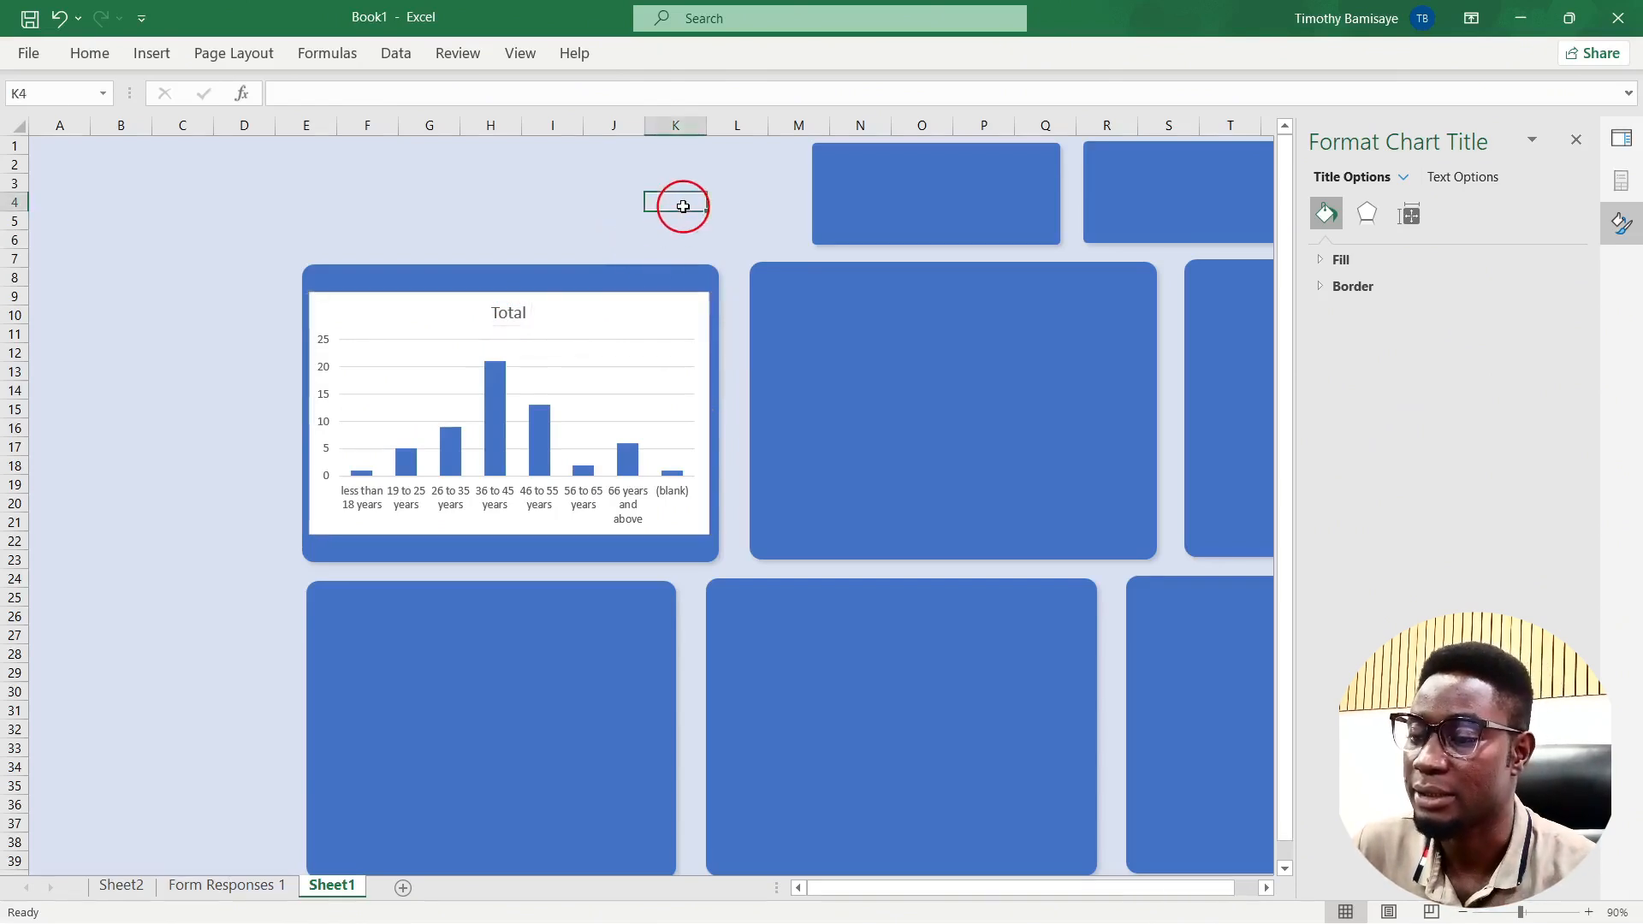
Step: Change the age chart's title from 'Total' to 'Respondents by age group'
{"action": "left_click", "coordinate": [518, 314]}
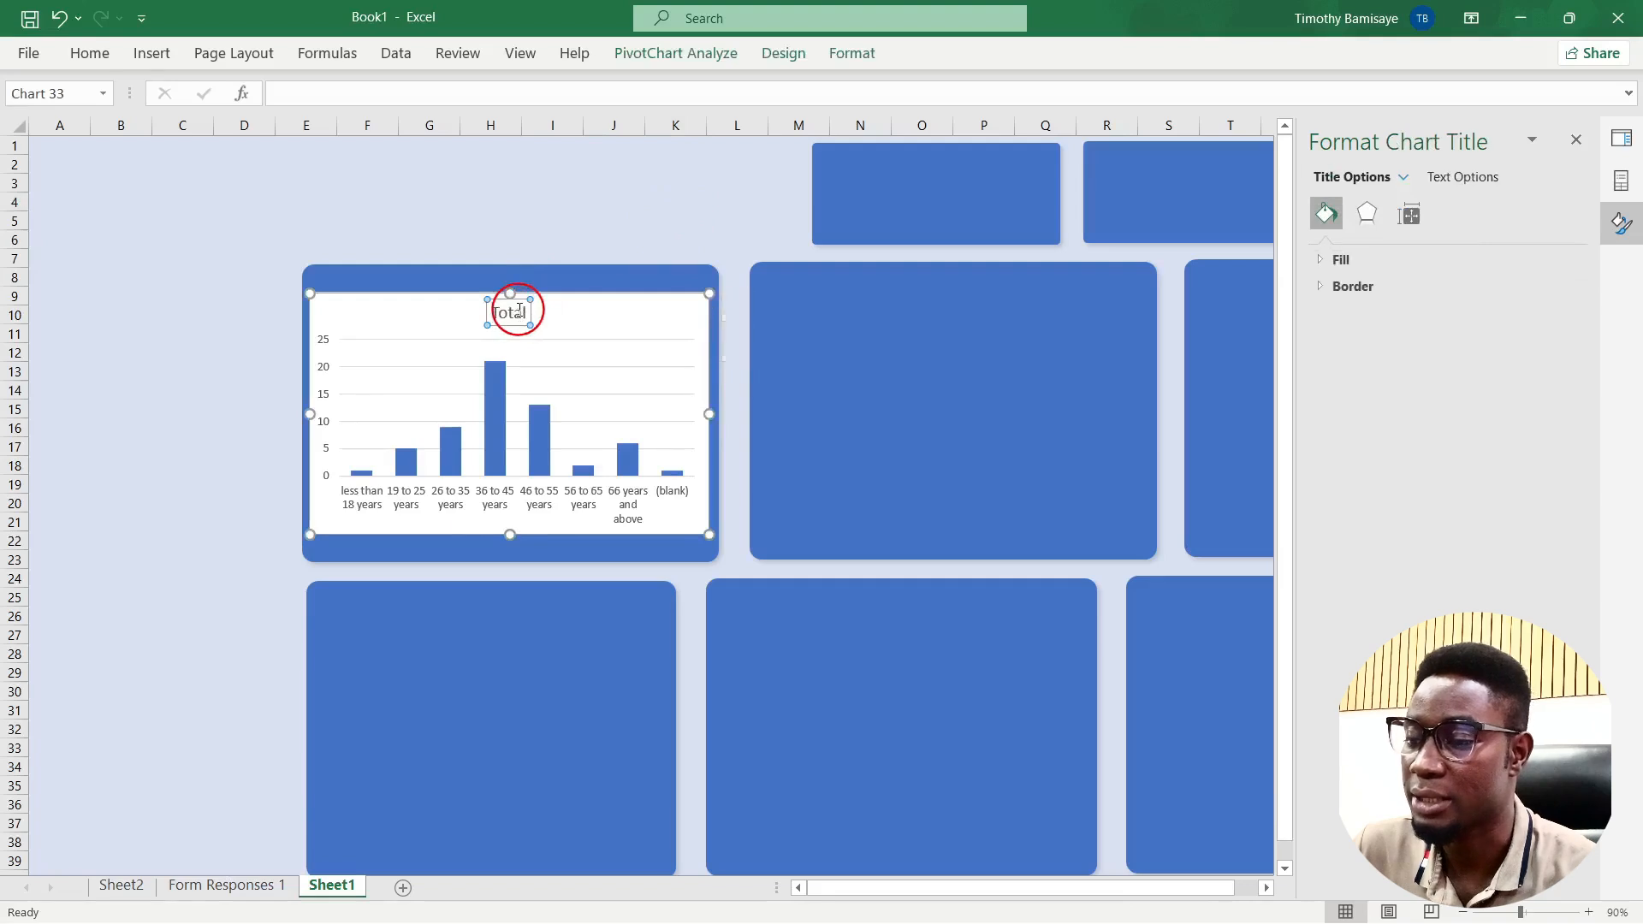
{"action": "double_click", "coordinate": [521, 315]}
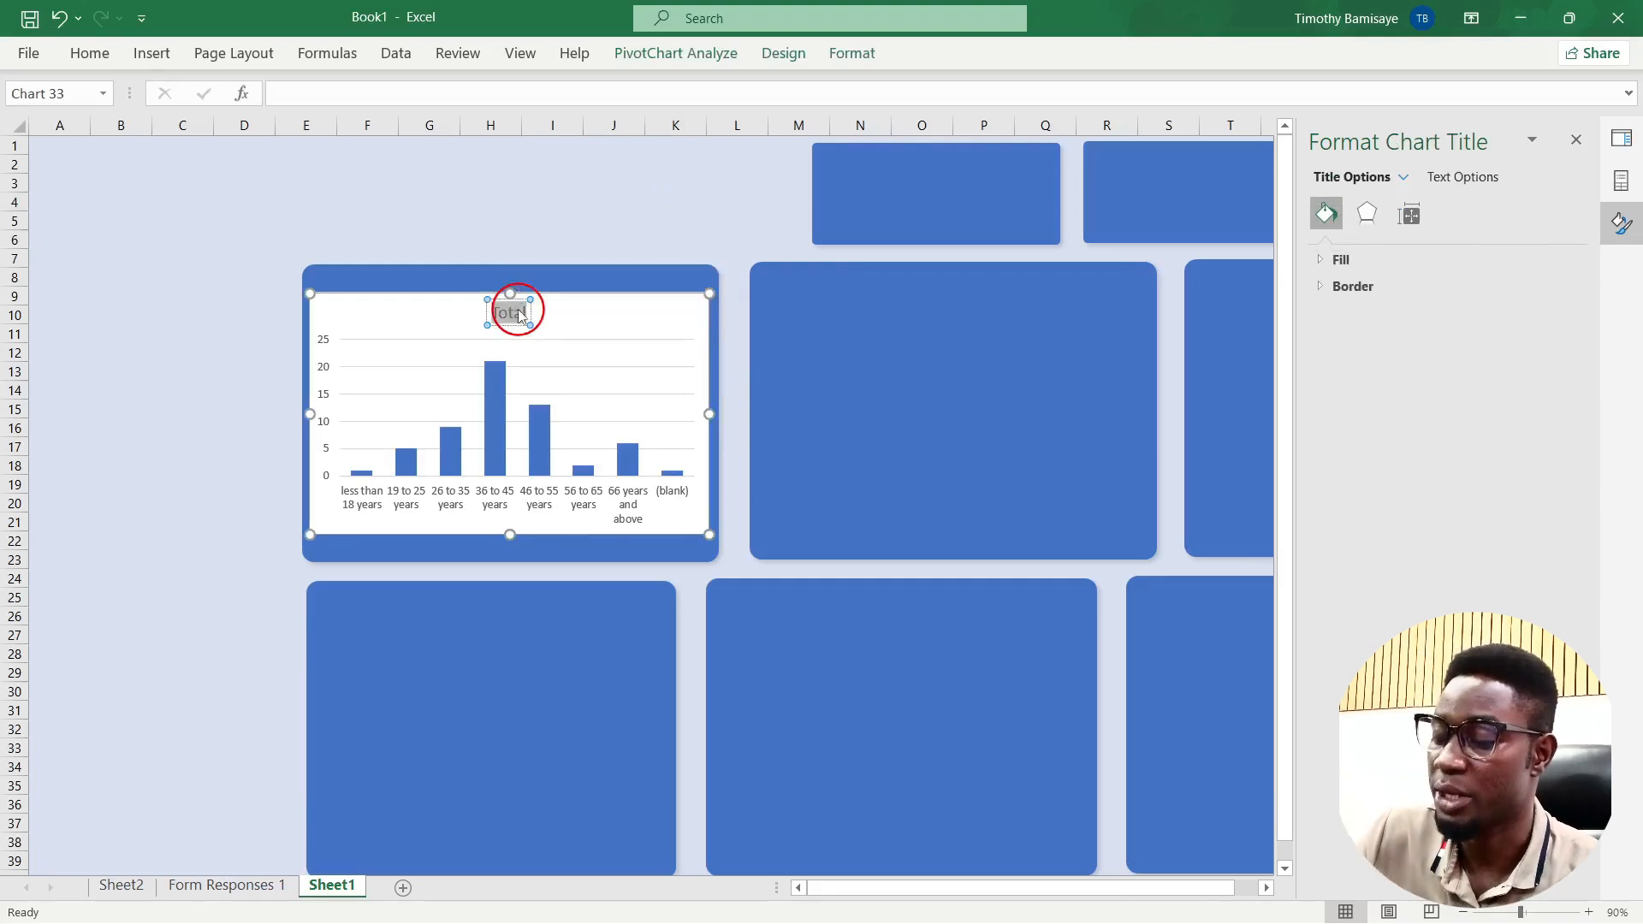
{"action": "type", "text": "Responden"}
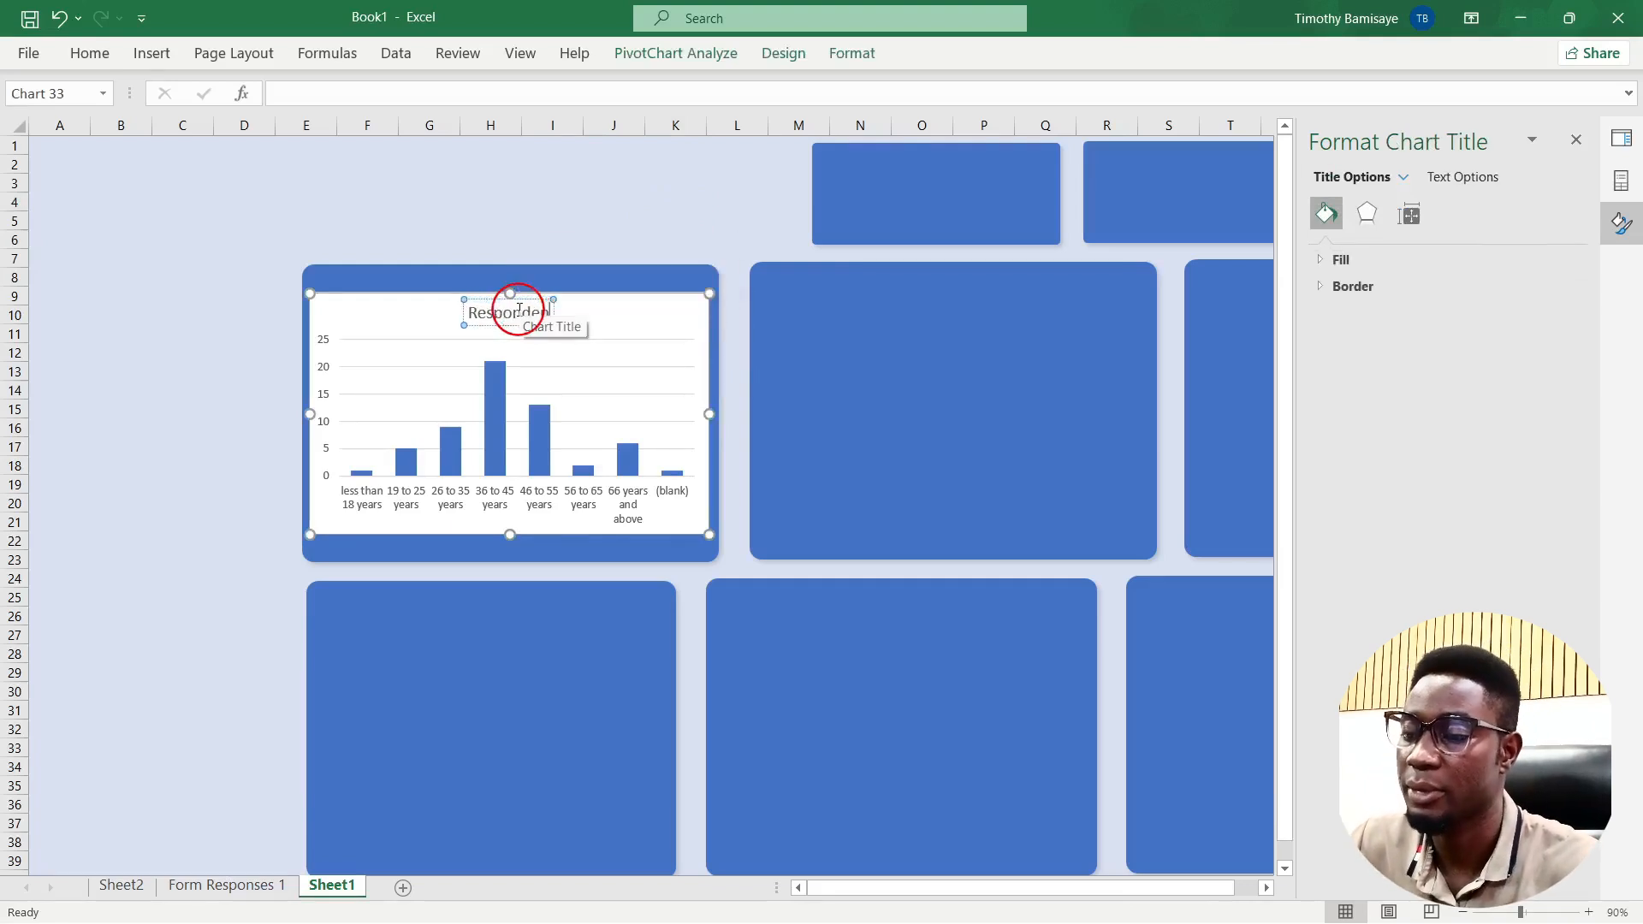
{"action": "type", "text": "ts"}
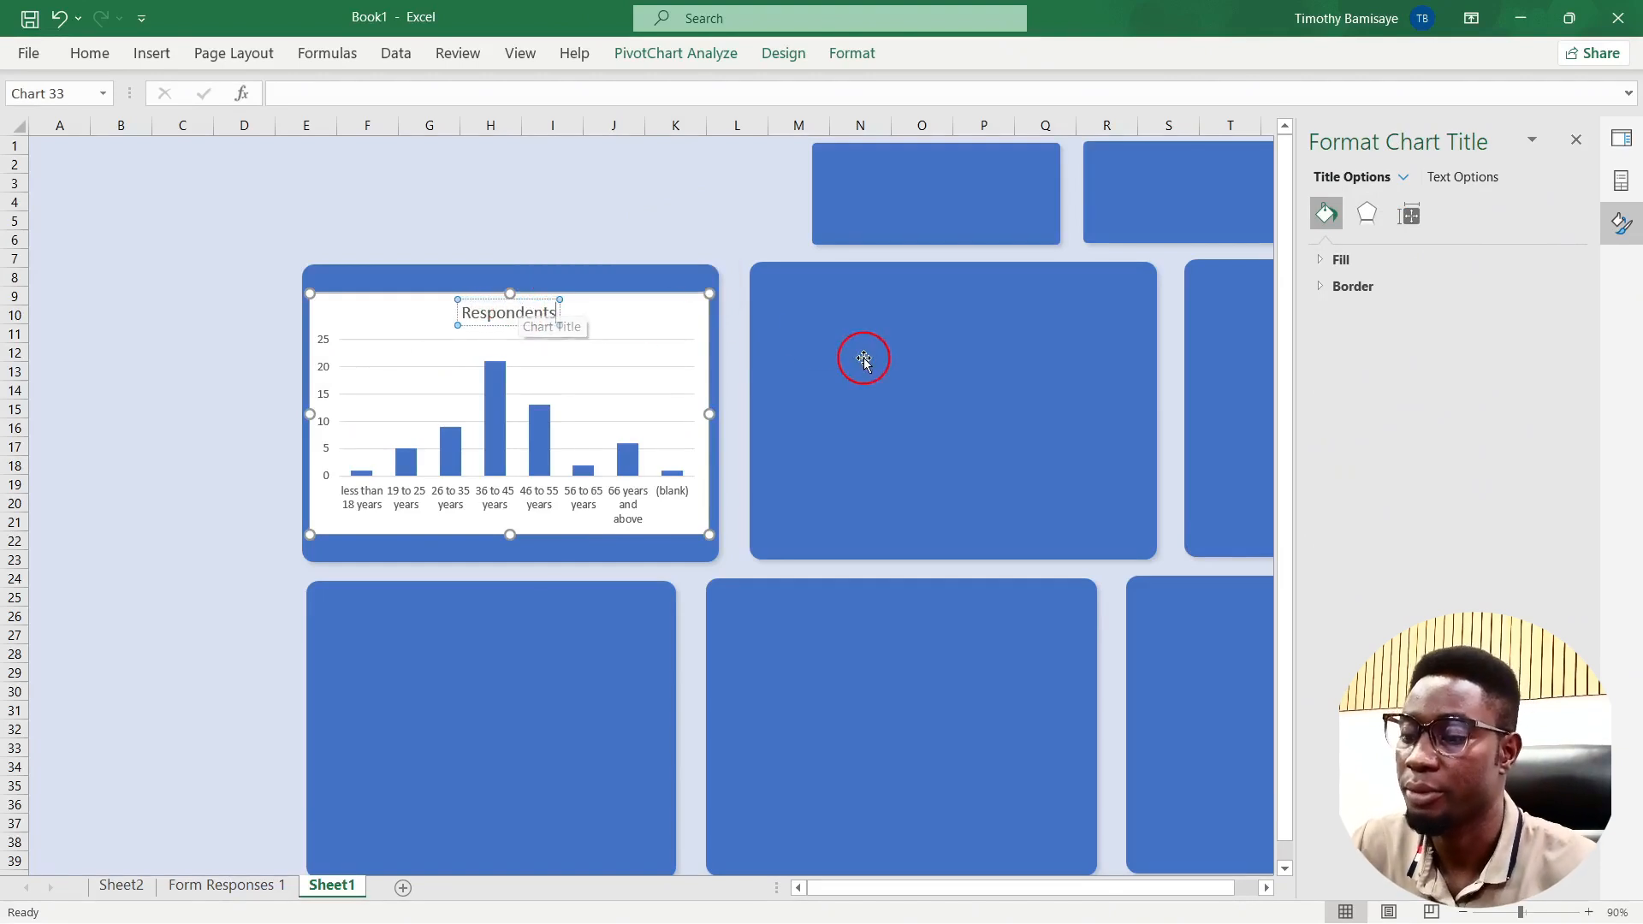
{"action": "type", "text": " by age"}
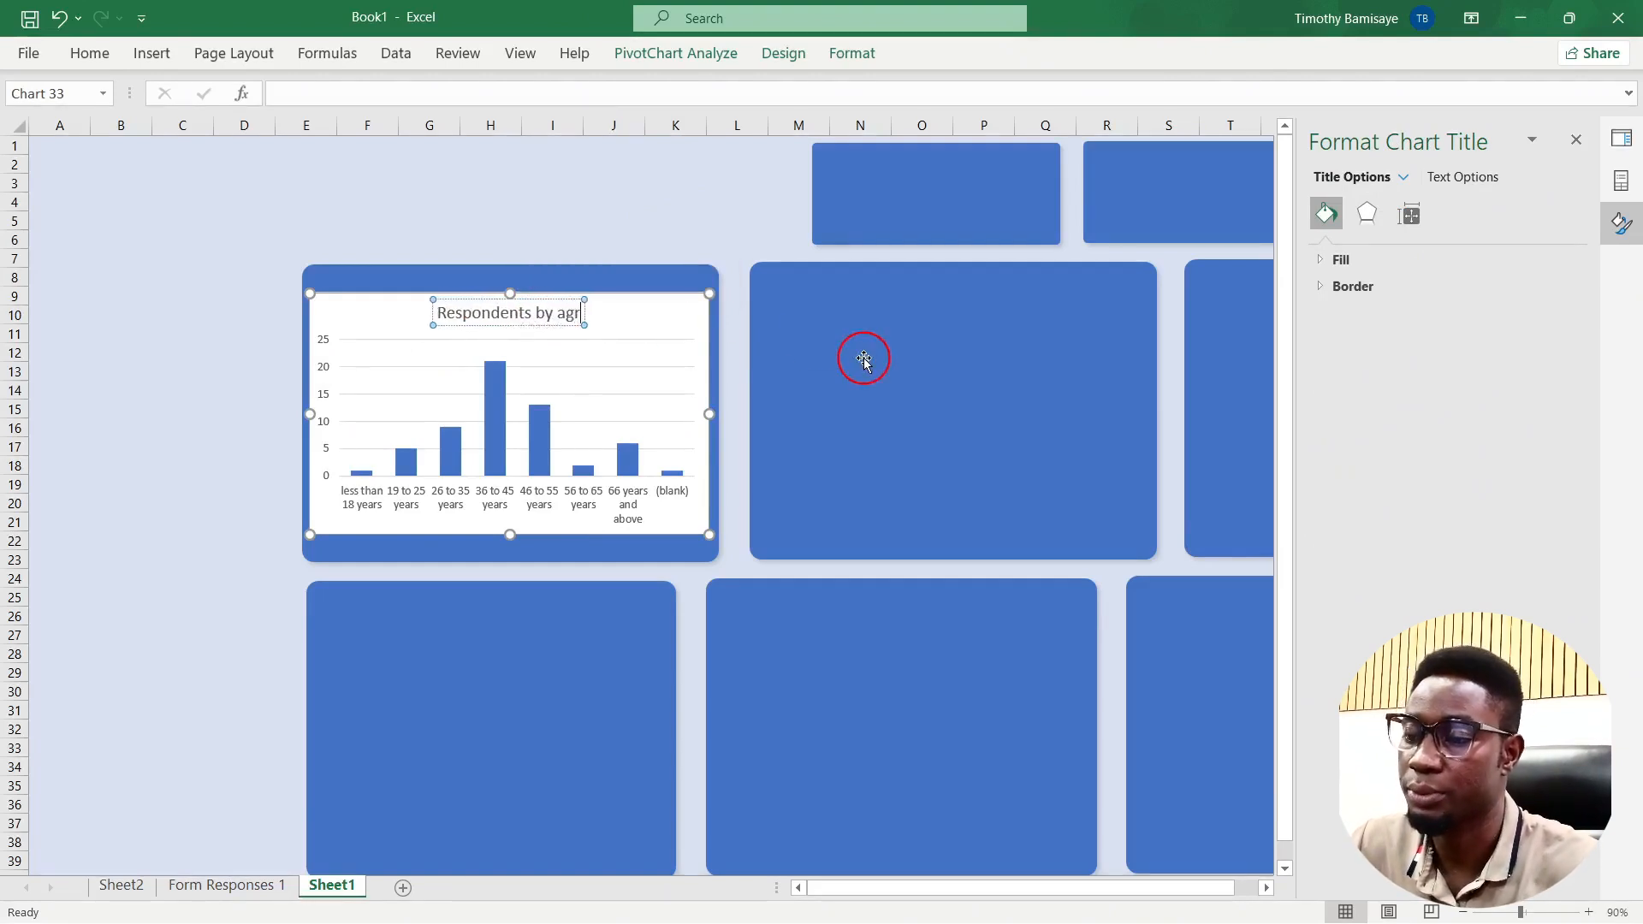
{"action": "type", "text": " group"}
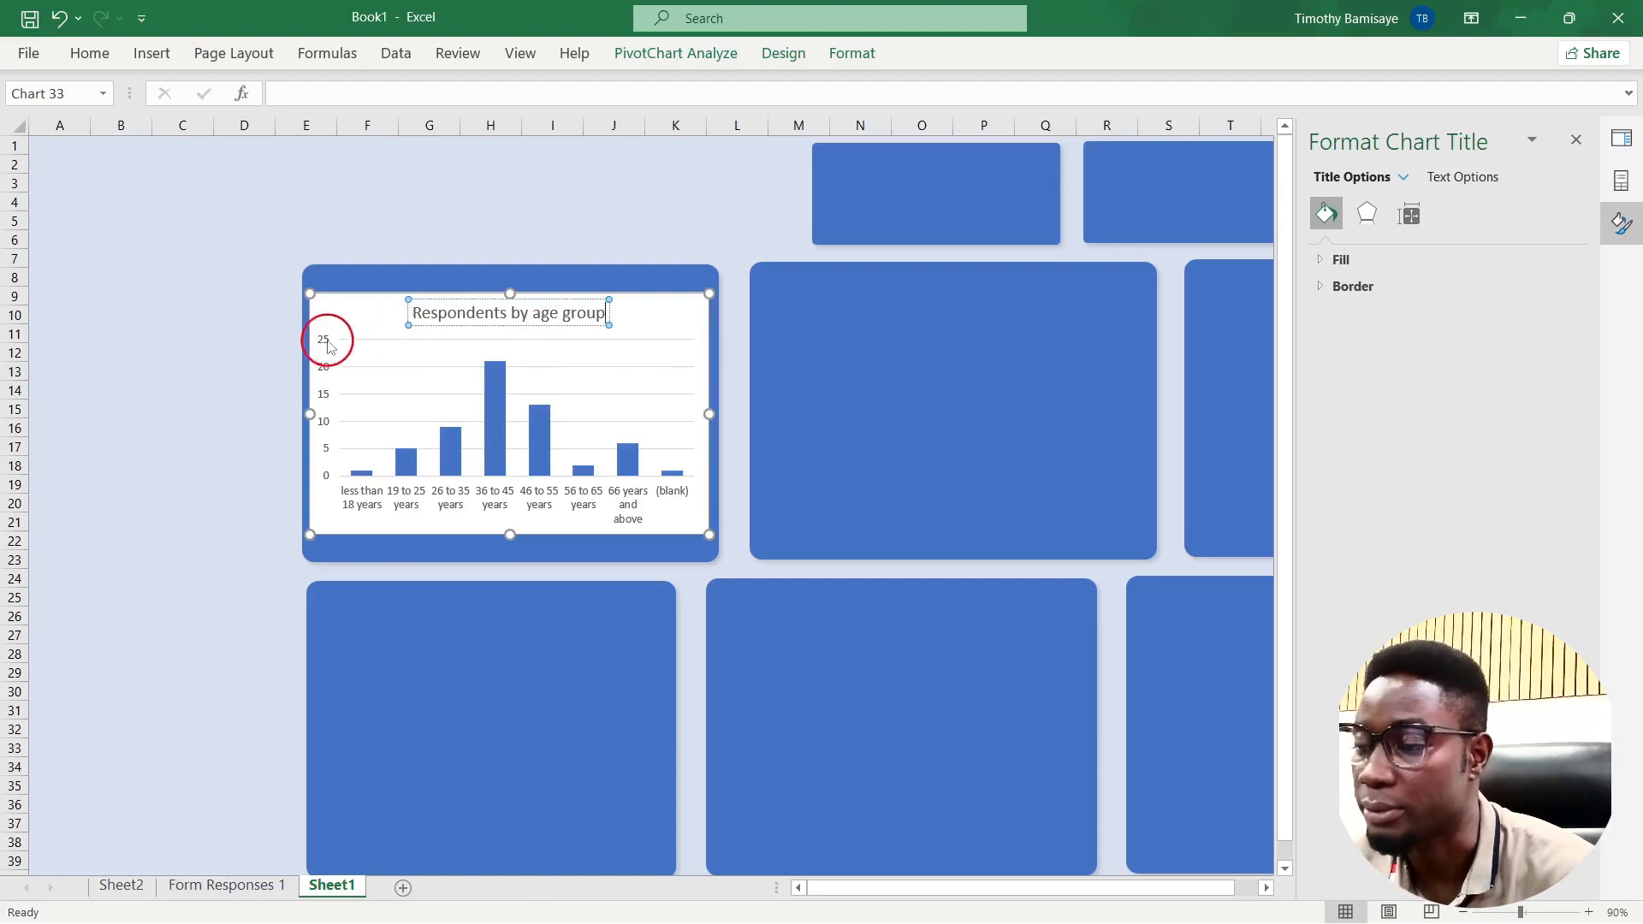
{"action": "left_click", "coordinate": [680, 230]}
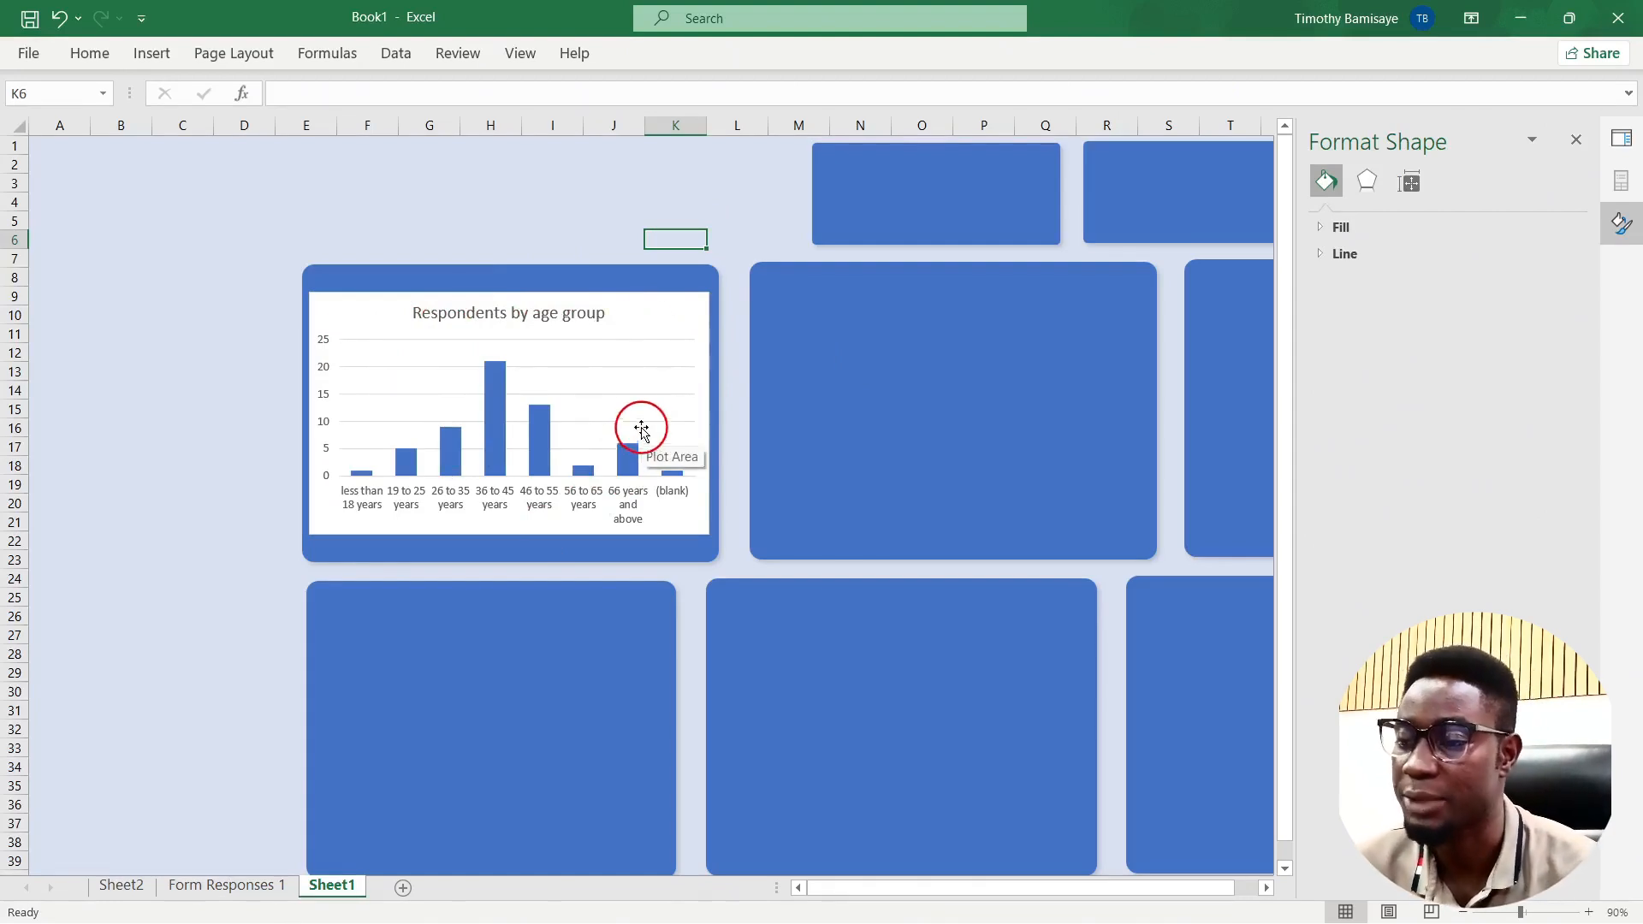
Step: Give the age chart a transparent background with white title and label text
{"action": "left_click", "coordinate": [532, 277]}
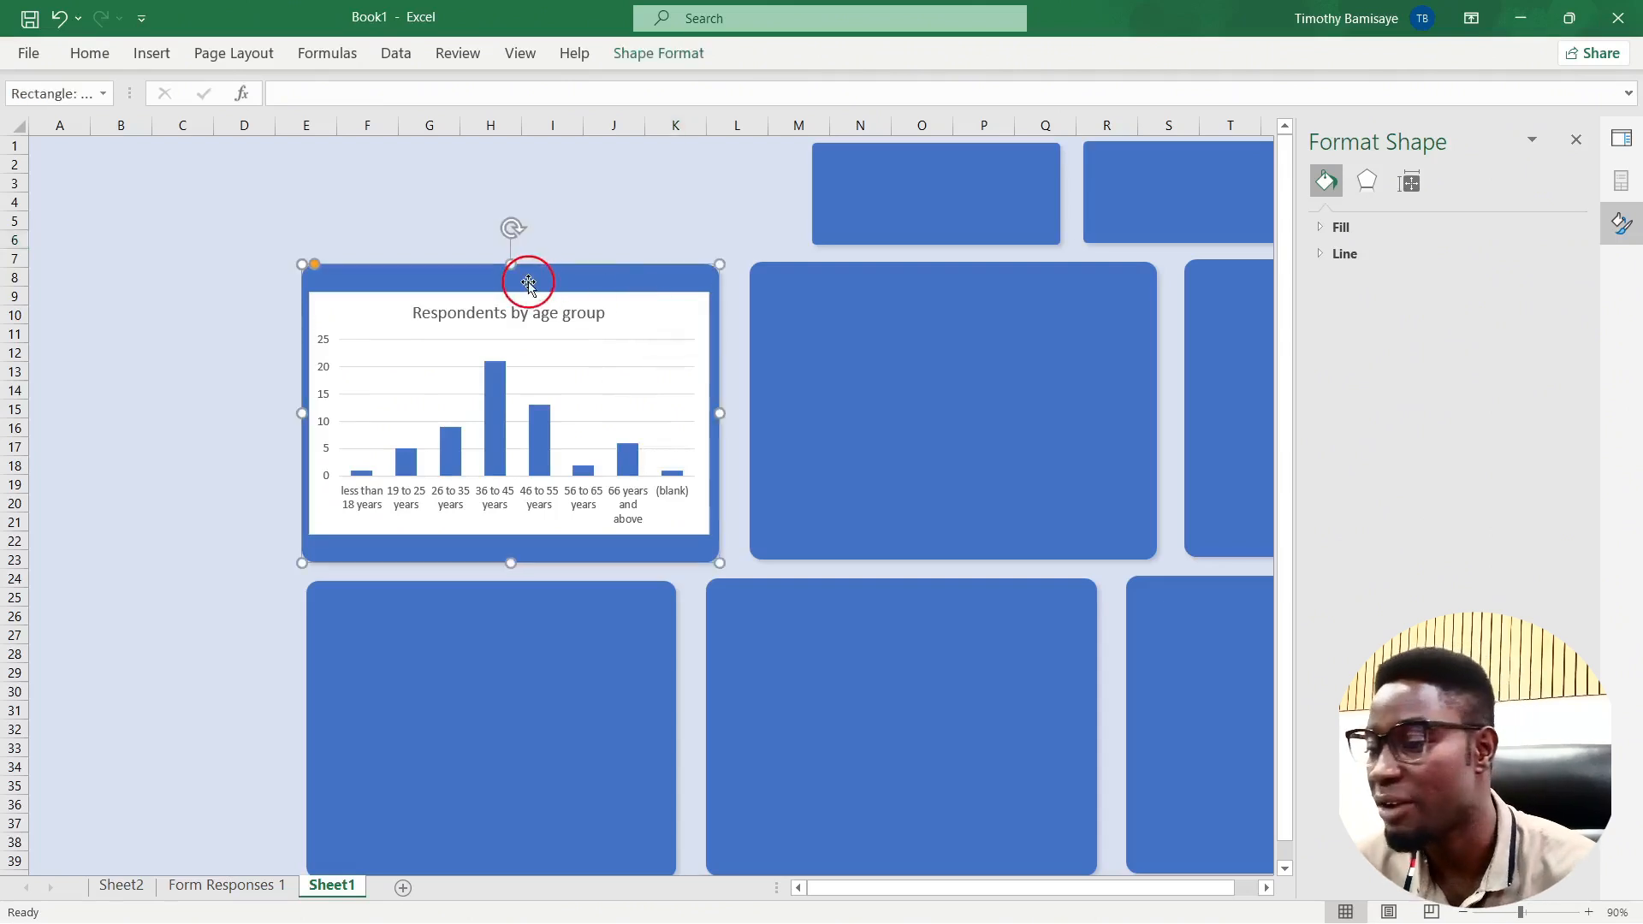
{"action": "left_click", "coordinate": [643, 318]}
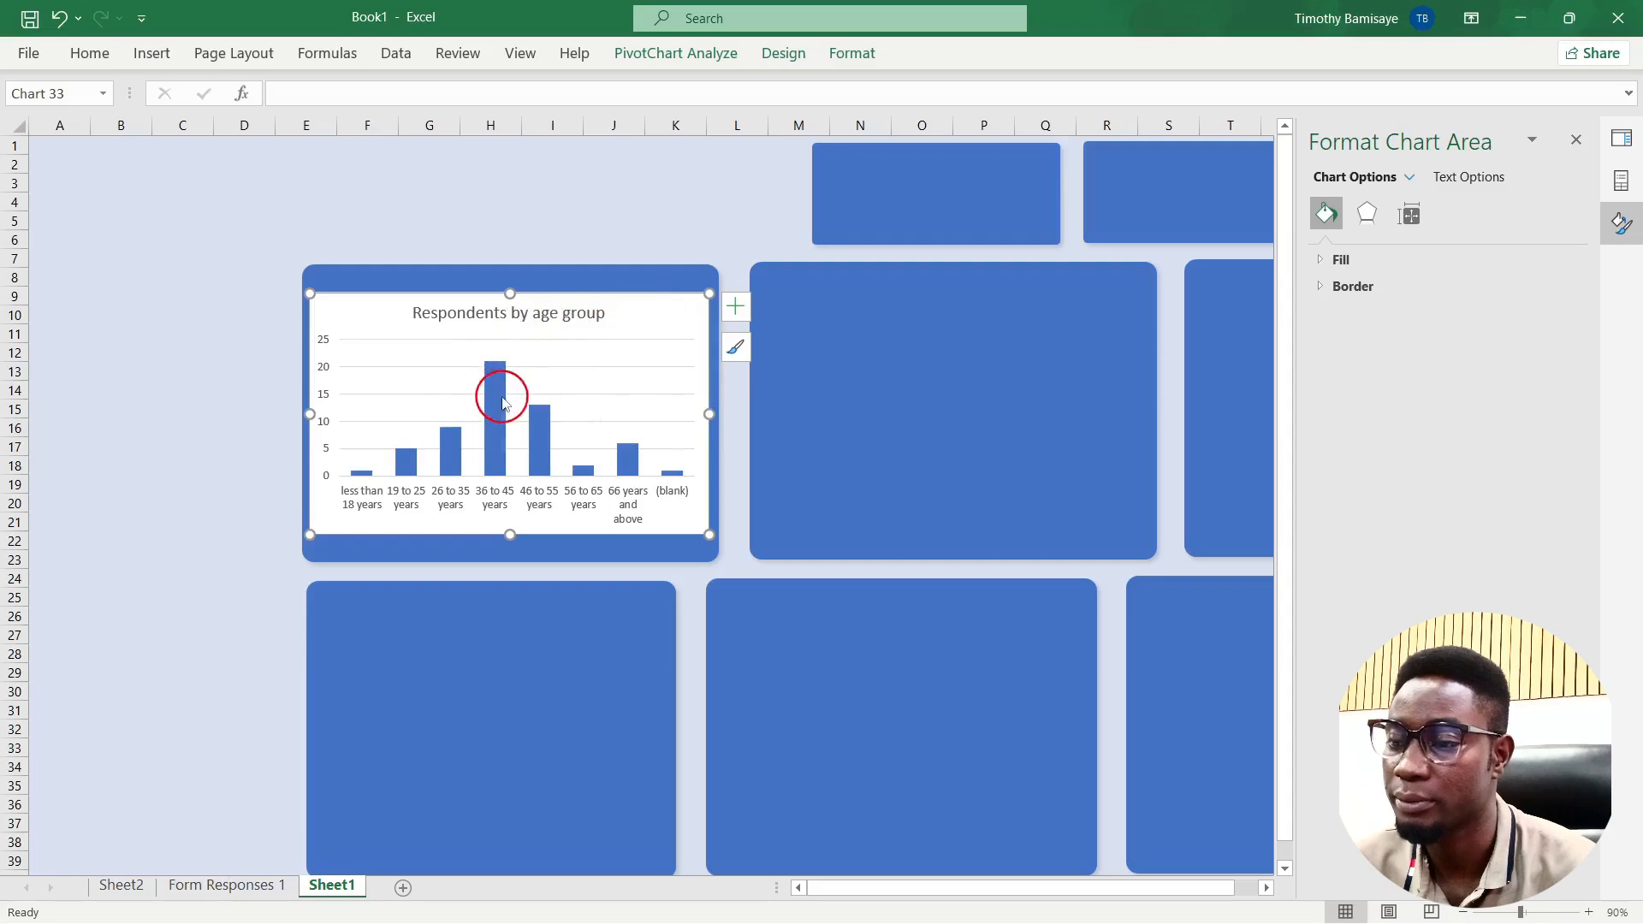
{"action": "mouse_move", "coordinate": [503, 403]}
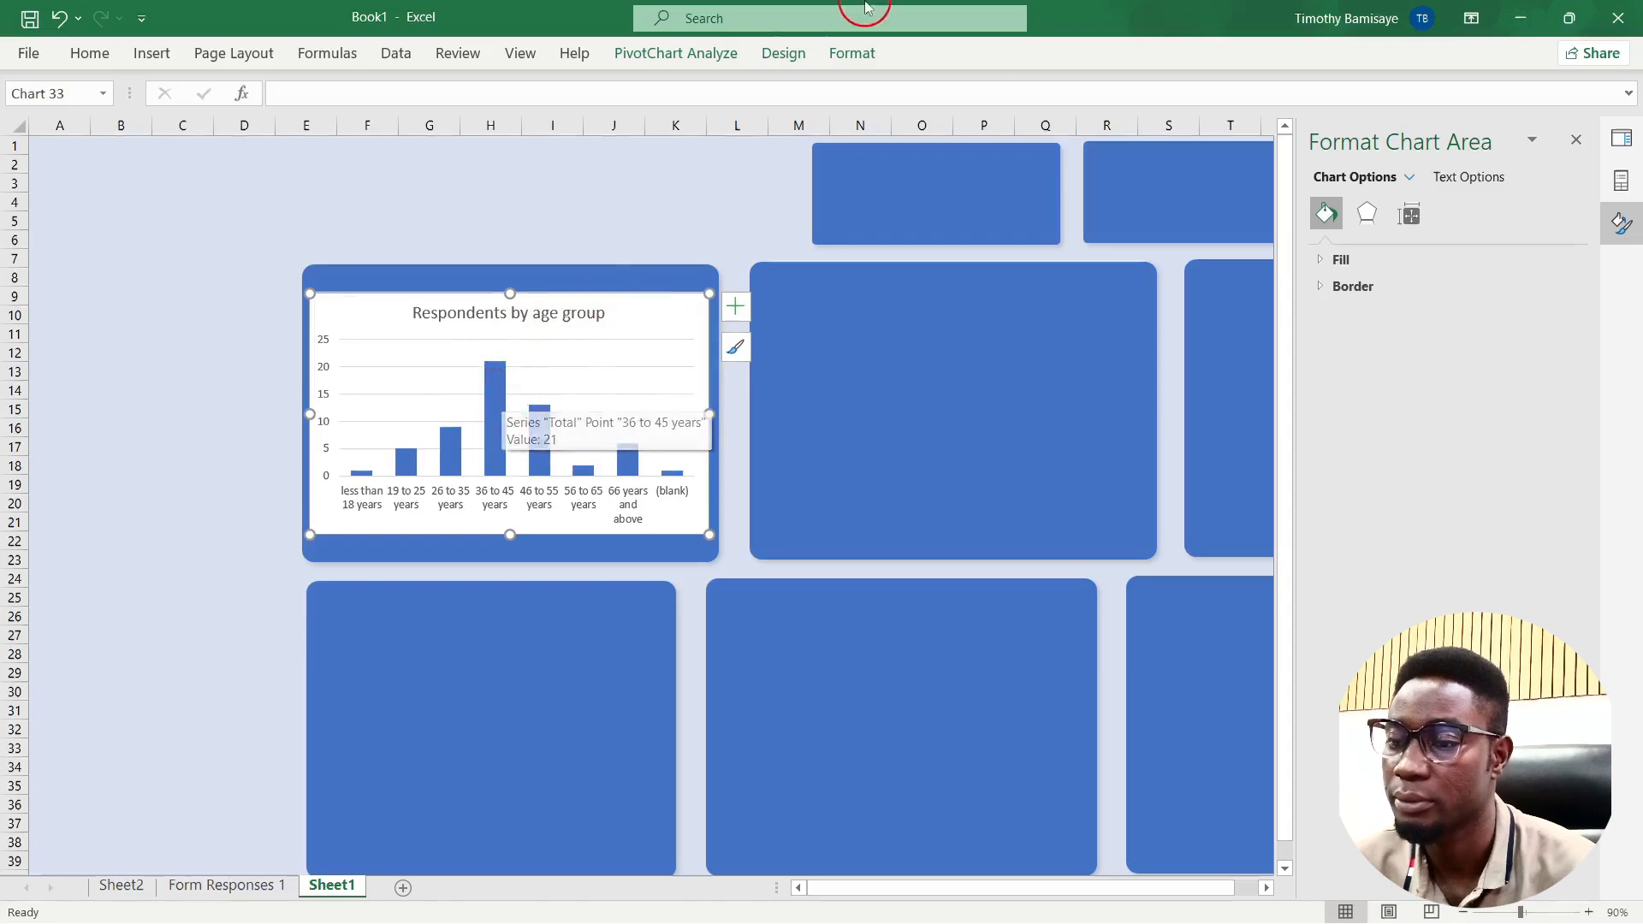
{"action": "left_click", "coordinate": [856, 57]}
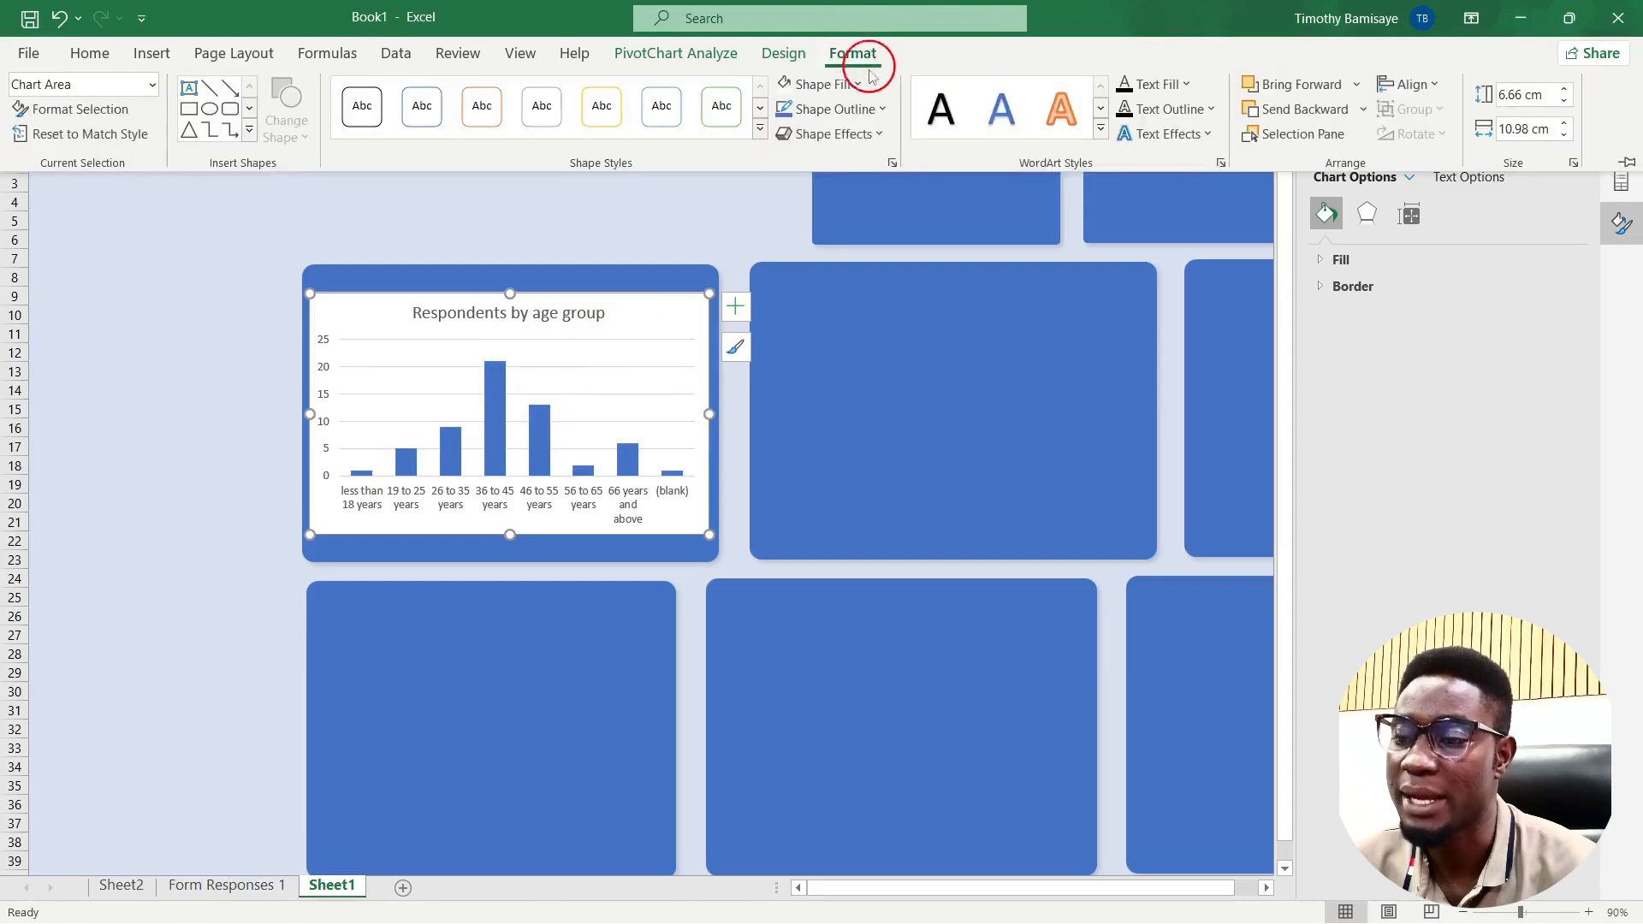
{"action": "left_click", "coordinate": [800, 84]}
{"action": "left_click", "coordinate": [815, 353]}
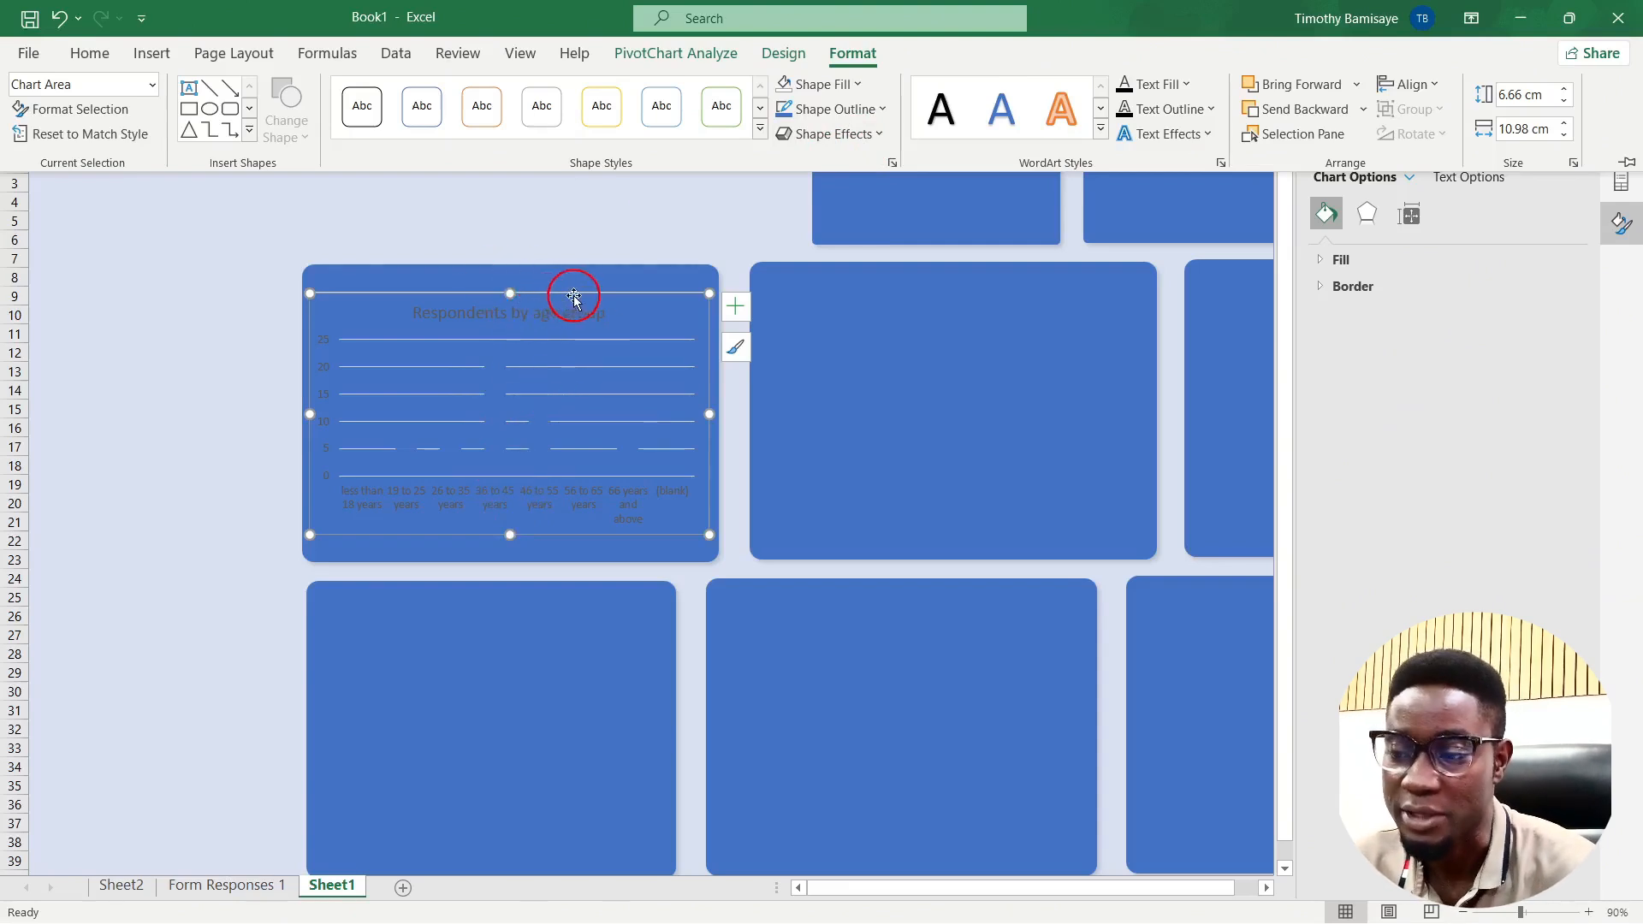
{"action": "left_click", "coordinate": [1186, 84]}
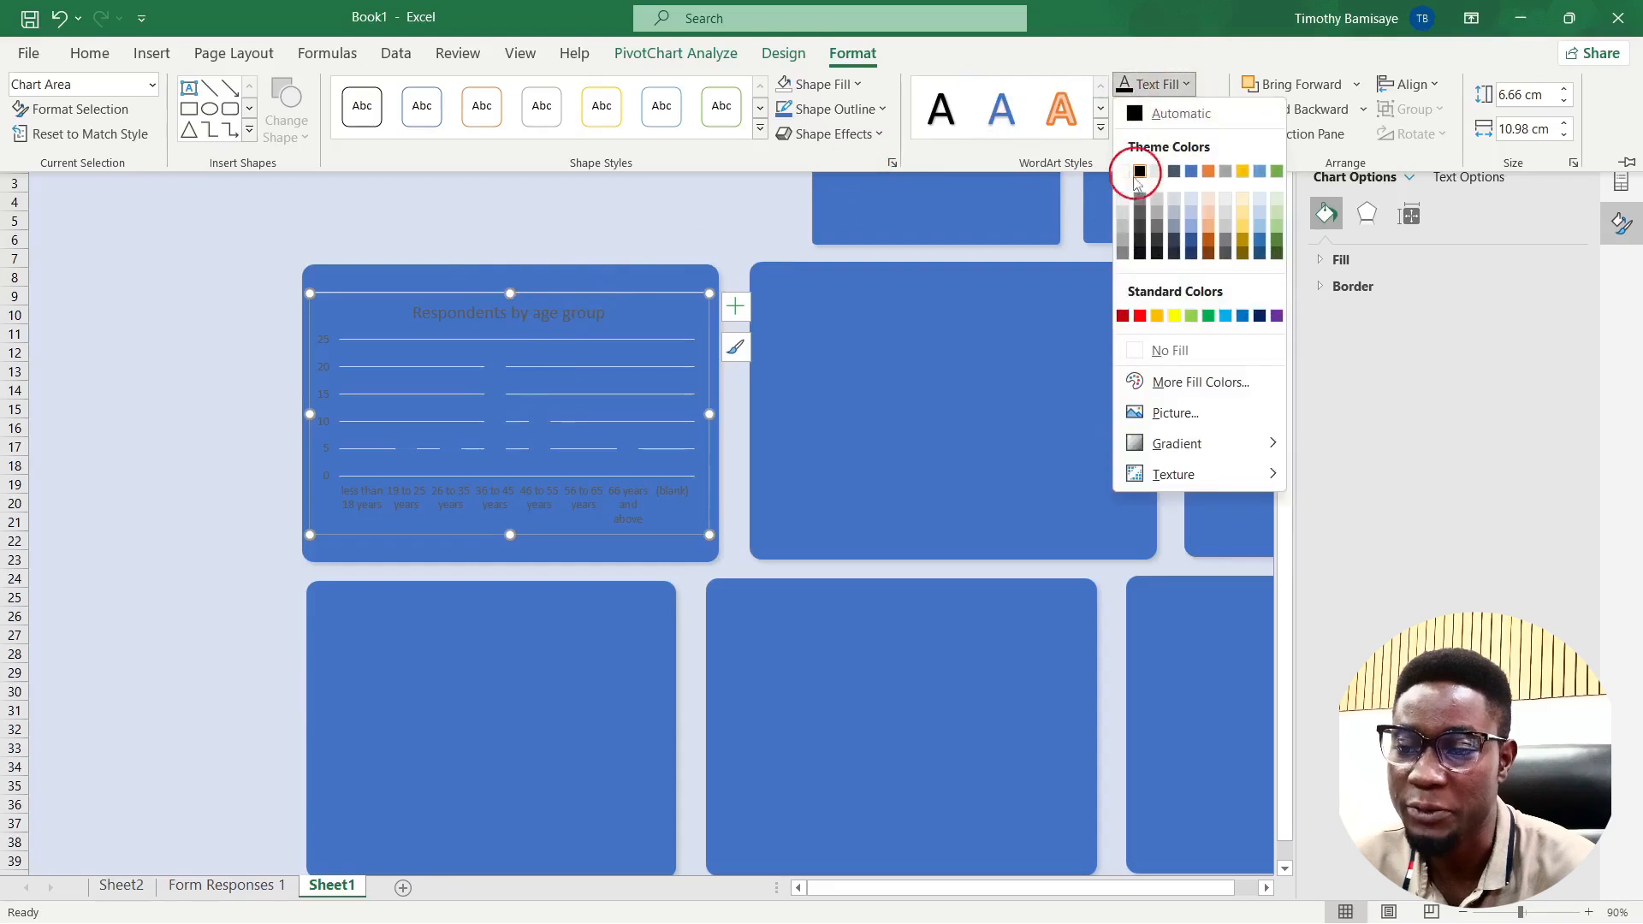
{"action": "left_click", "coordinate": [1123, 172]}
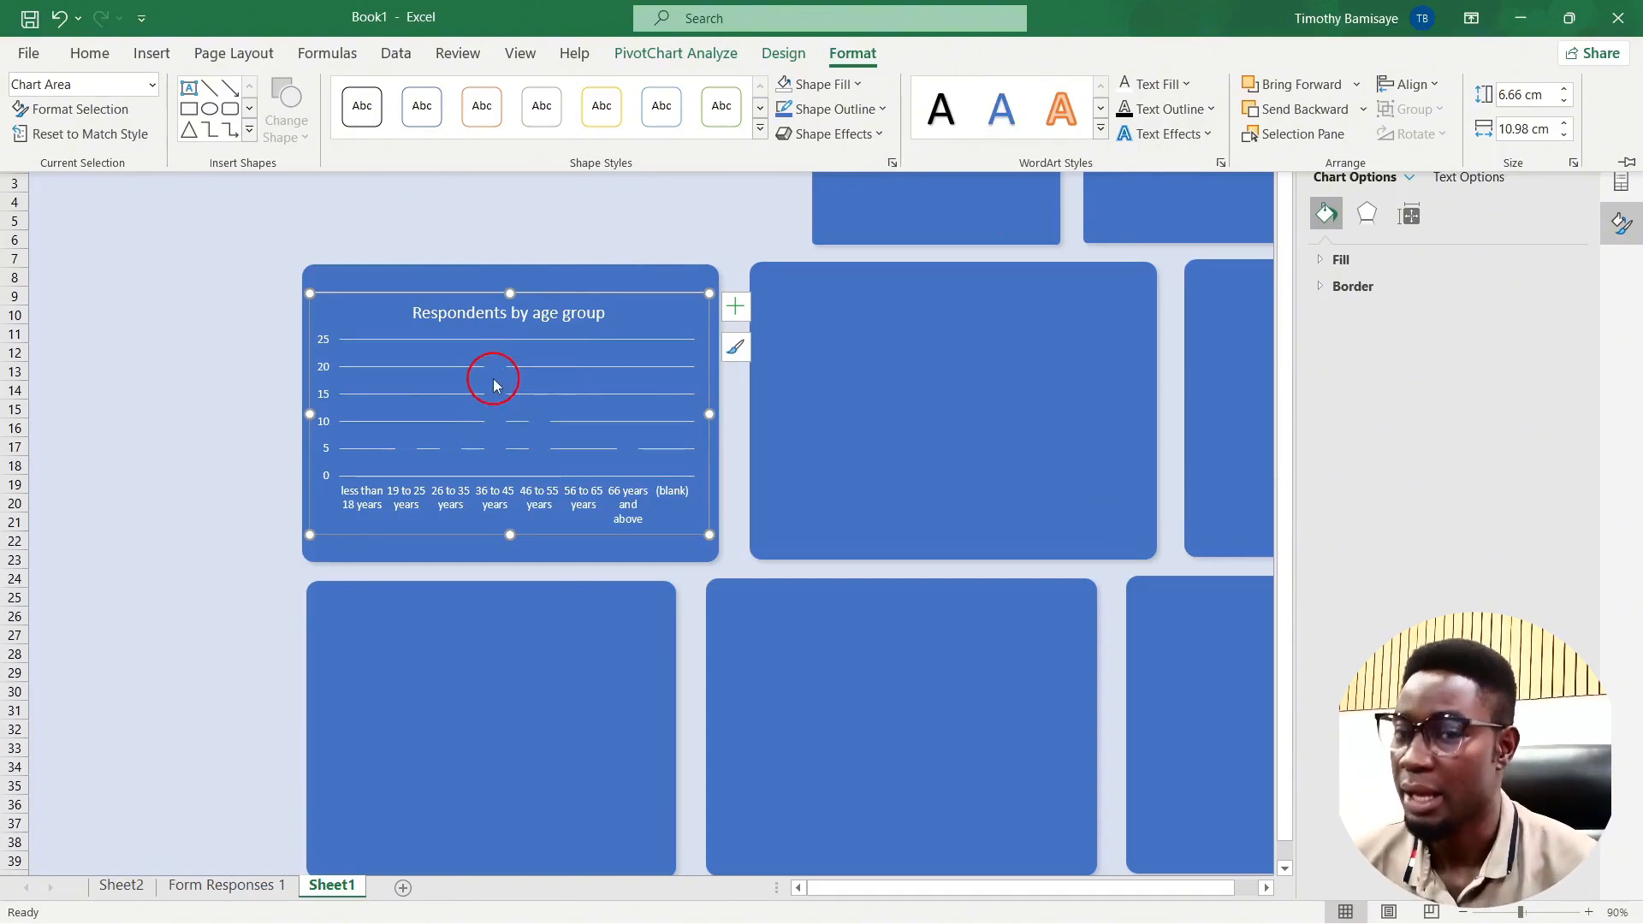
Step: Fill the age chart's columns with white
{"action": "left_click", "coordinate": [494, 385]}
{"action": "left_click", "coordinate": [494, 385]}
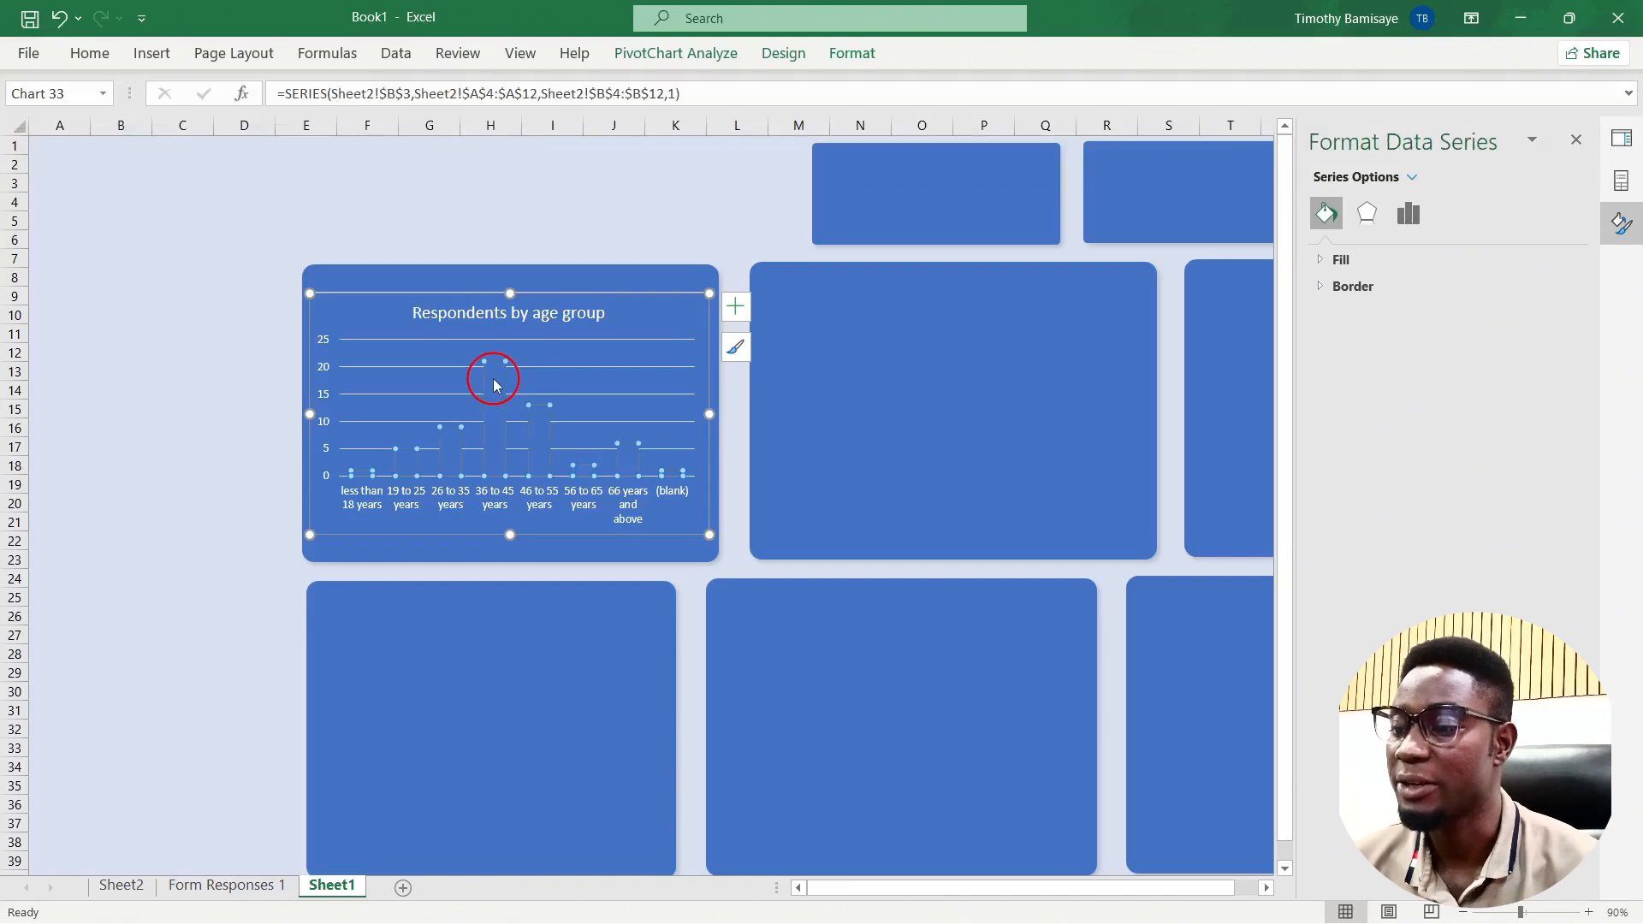
{"action": "left_click", "coordinate": [859, 59]}
{"action": "left_click", "coordinate": [848, 89]}
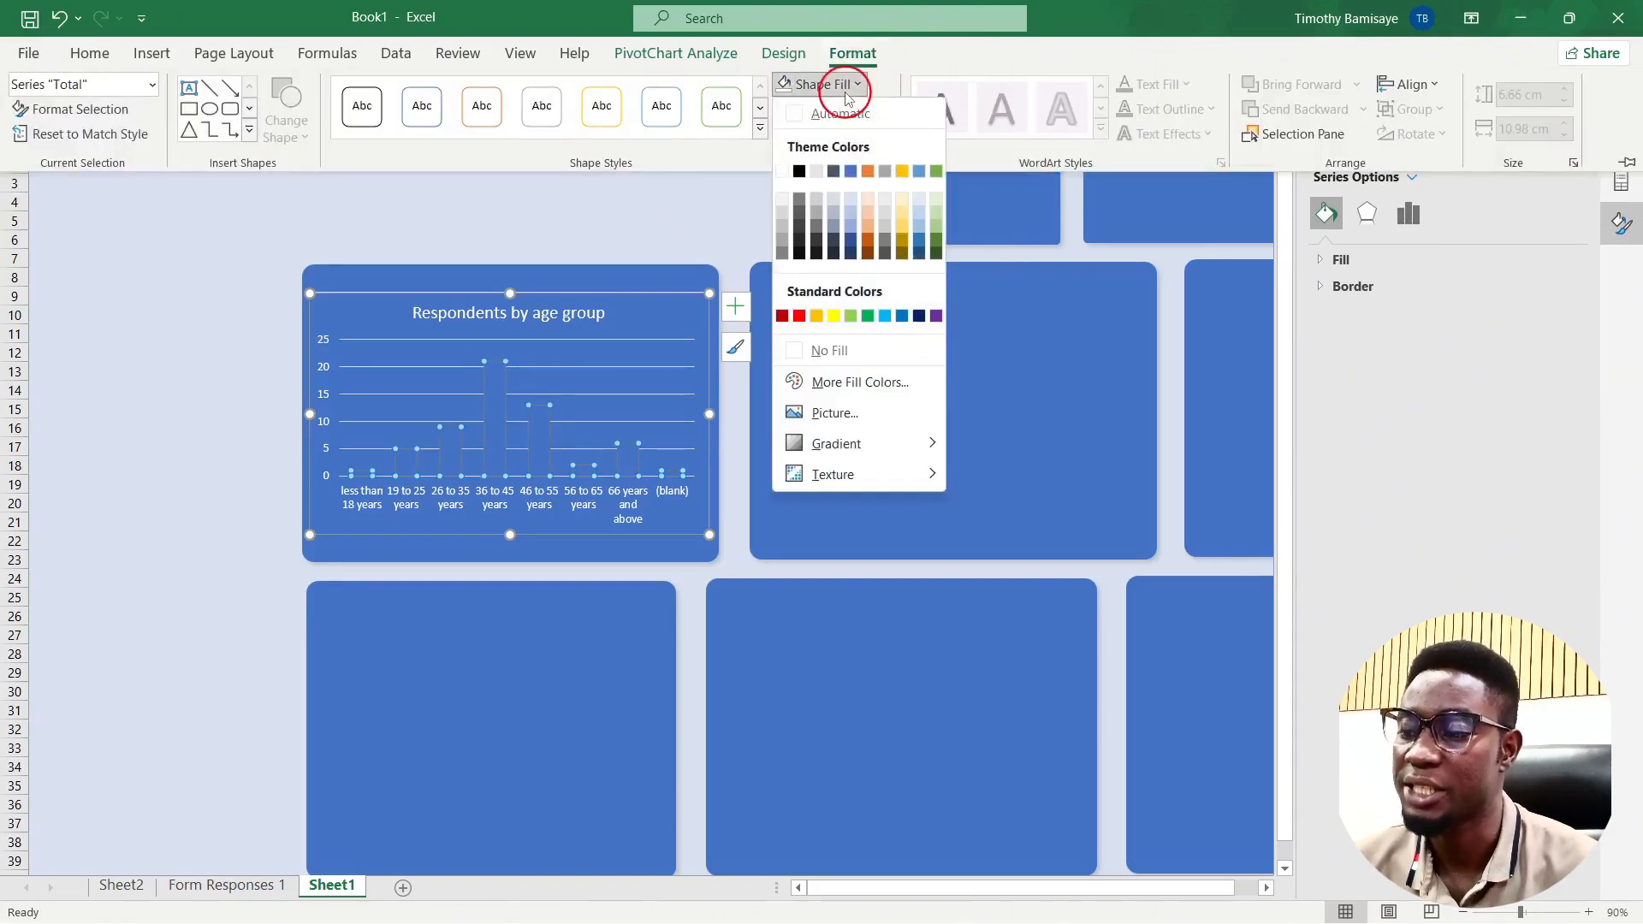
{"action": "left_click", "coordinate": [784, 206]}
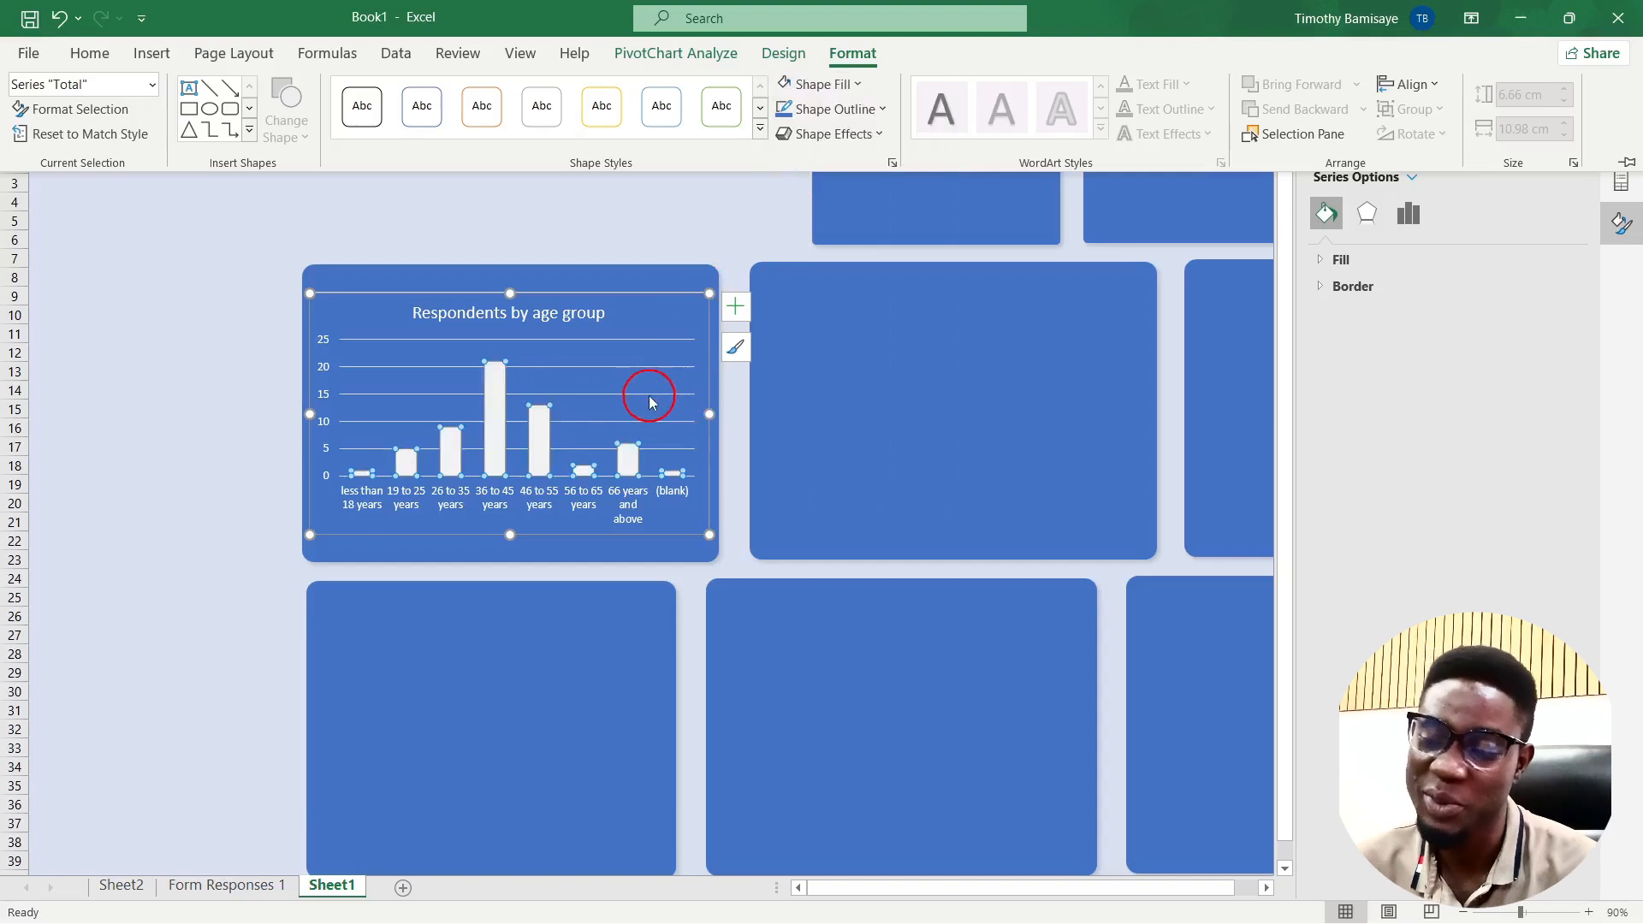
{"action": "left_click", "coordinate": [703, 236]}
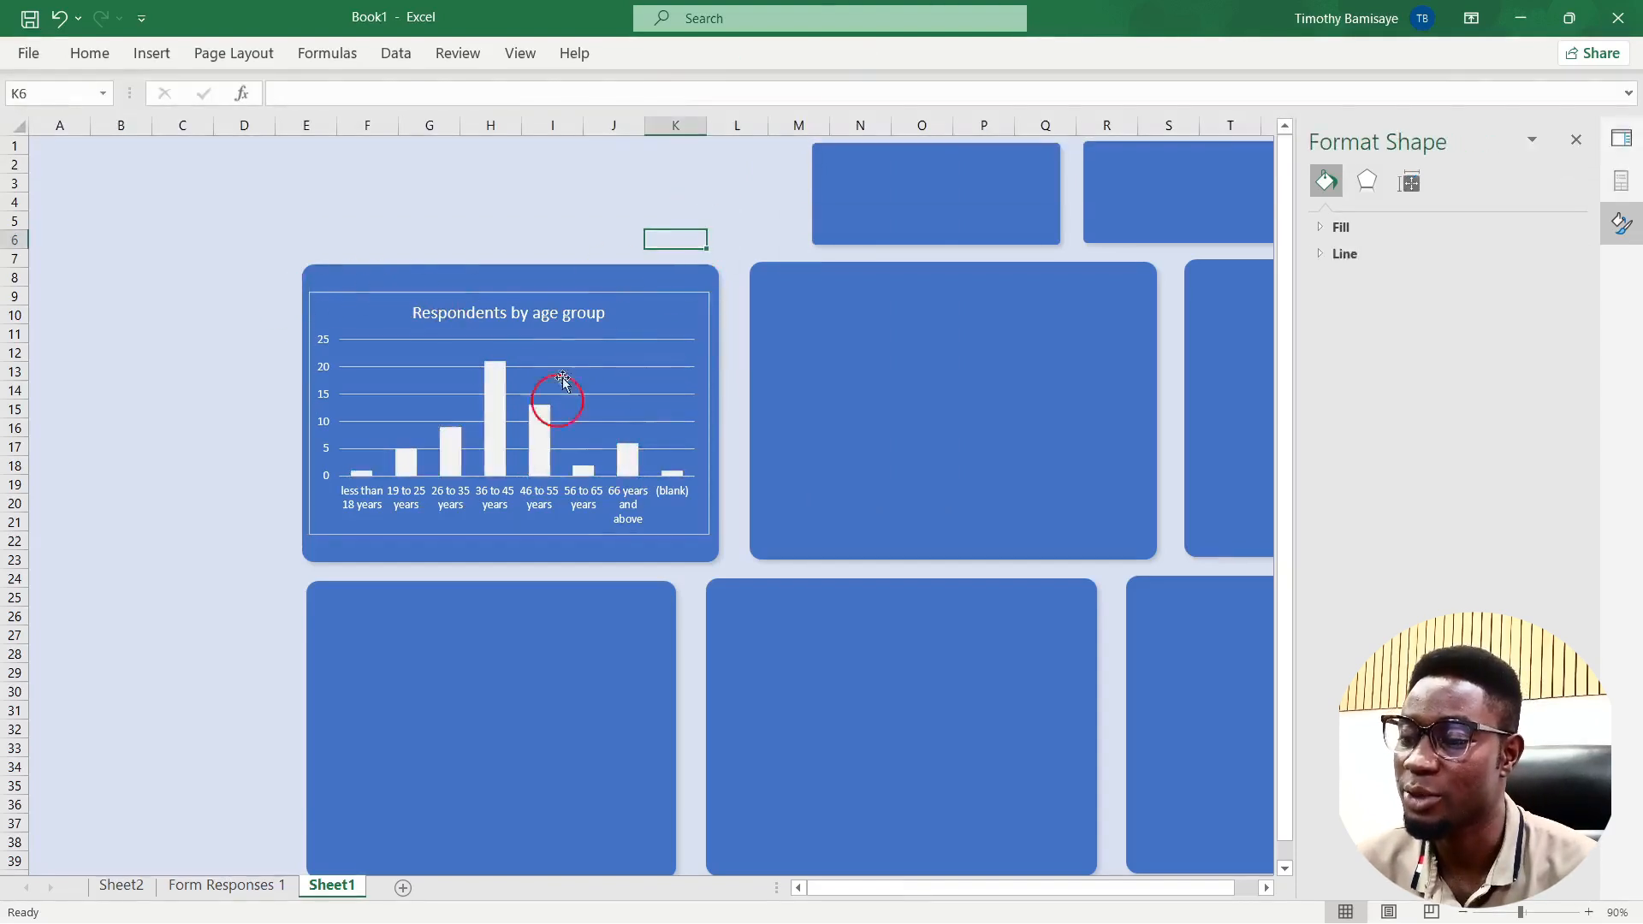
Step: Remove the age chart's border outline
{"action": "left_click", "coordinate": [697, 533]}
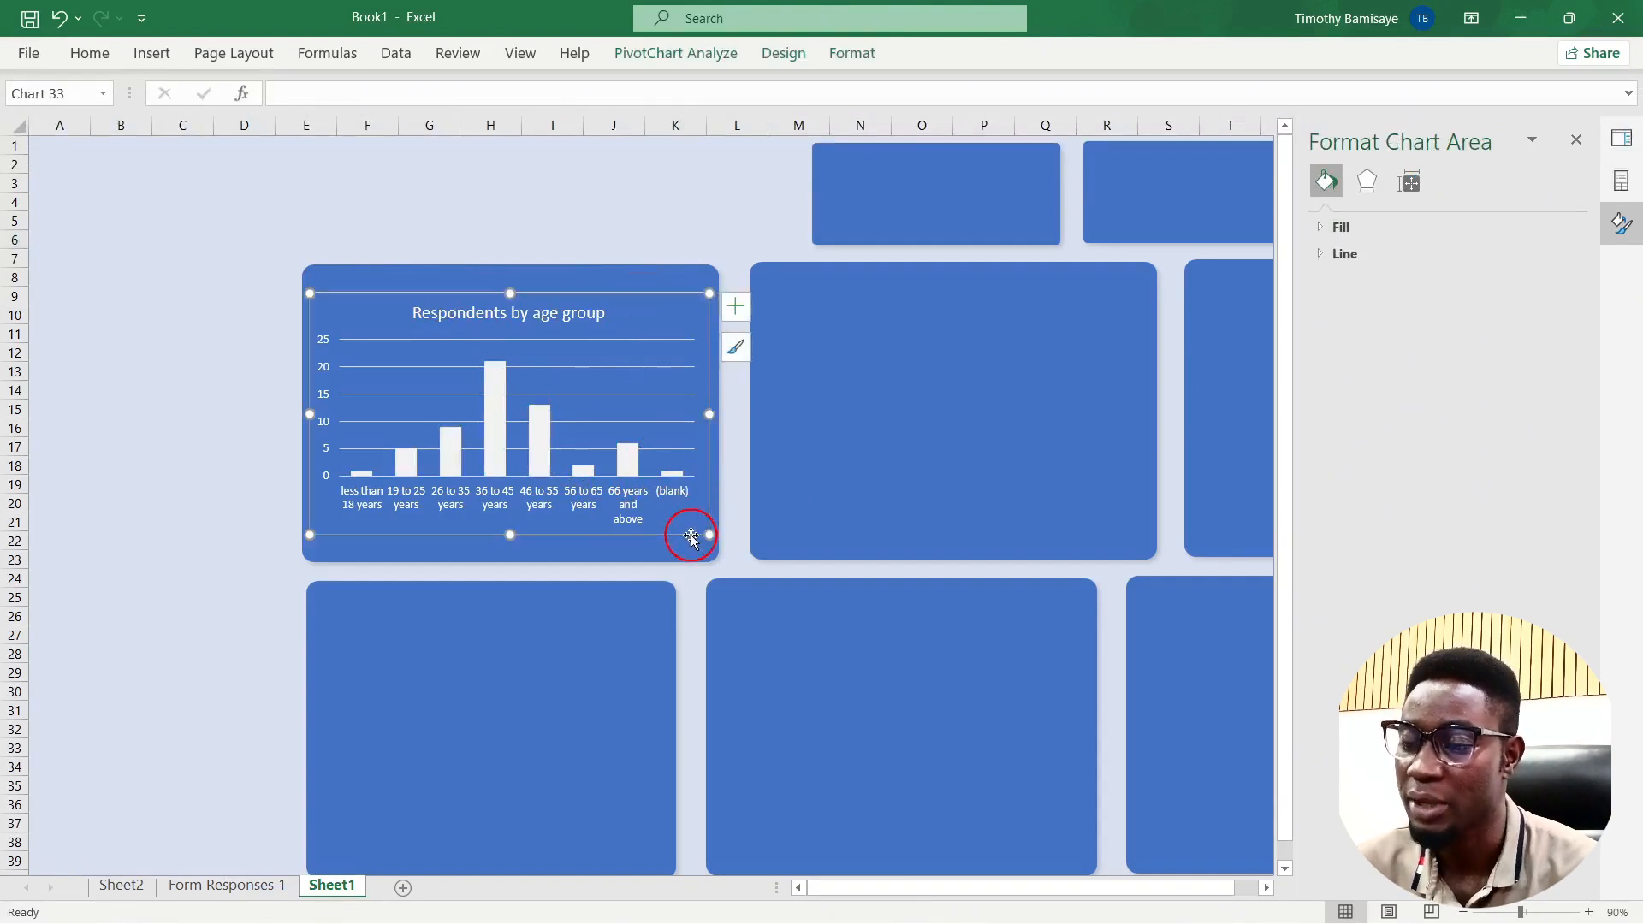
{"action": "left_click", "coordinate": [858, 52]}
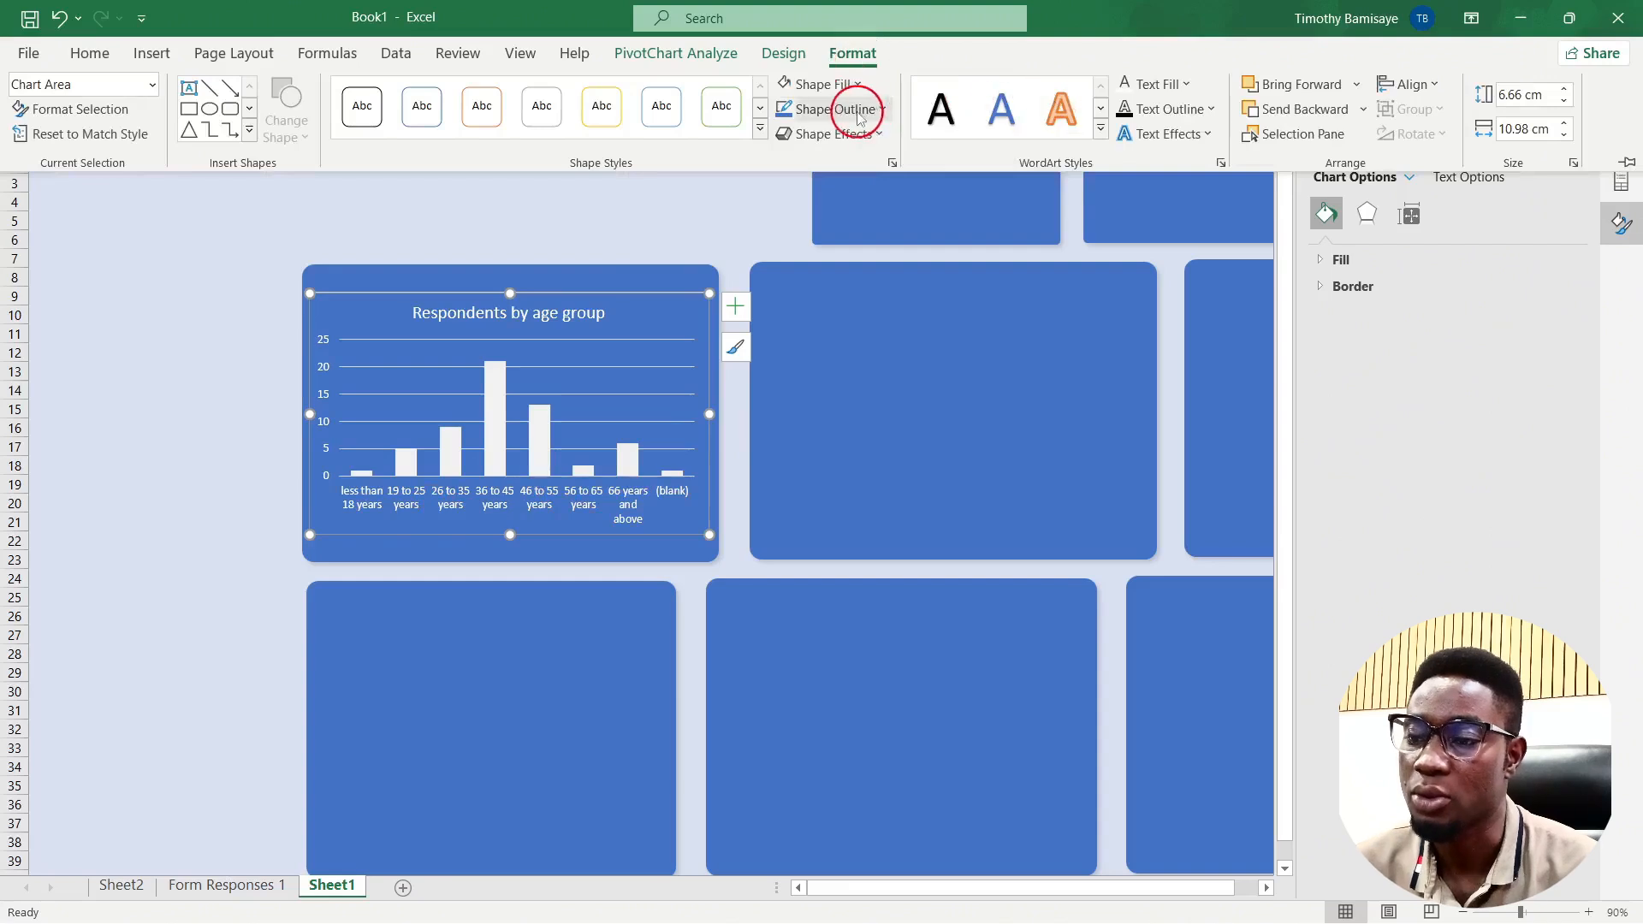
{"action": "left_click", "coordinate": [858, 111]}
{"action": "left_click", "coordinate": [826, 374]}
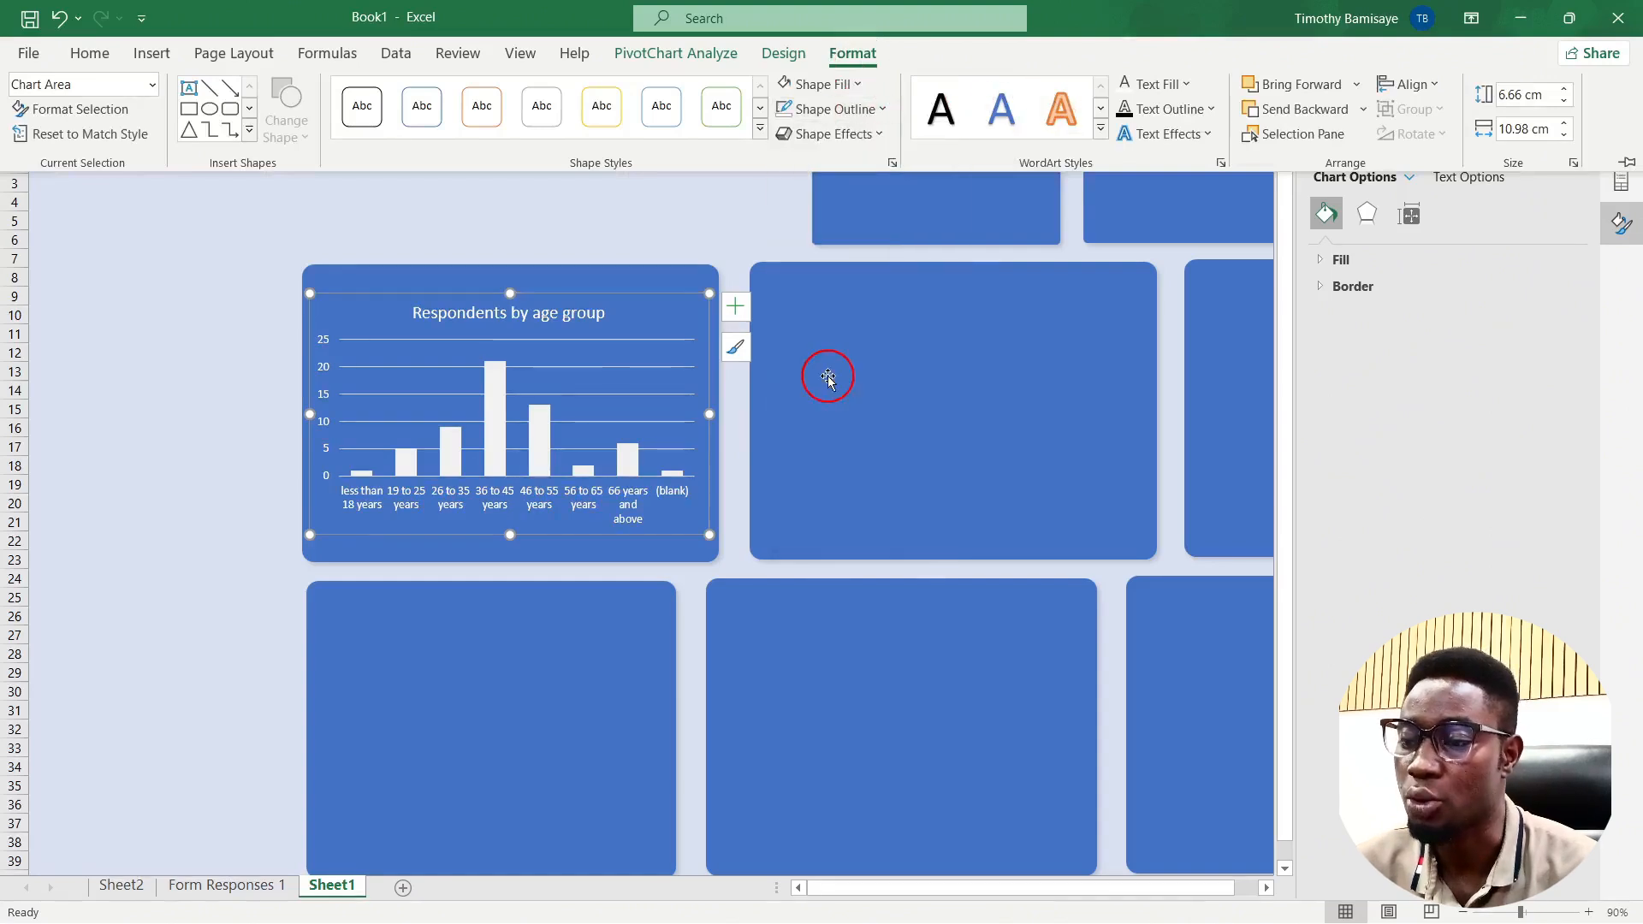
{"action": "left_click", "coordinate": [679, 209]}
{"action": "left_click", "coordinate": [680, 221]}
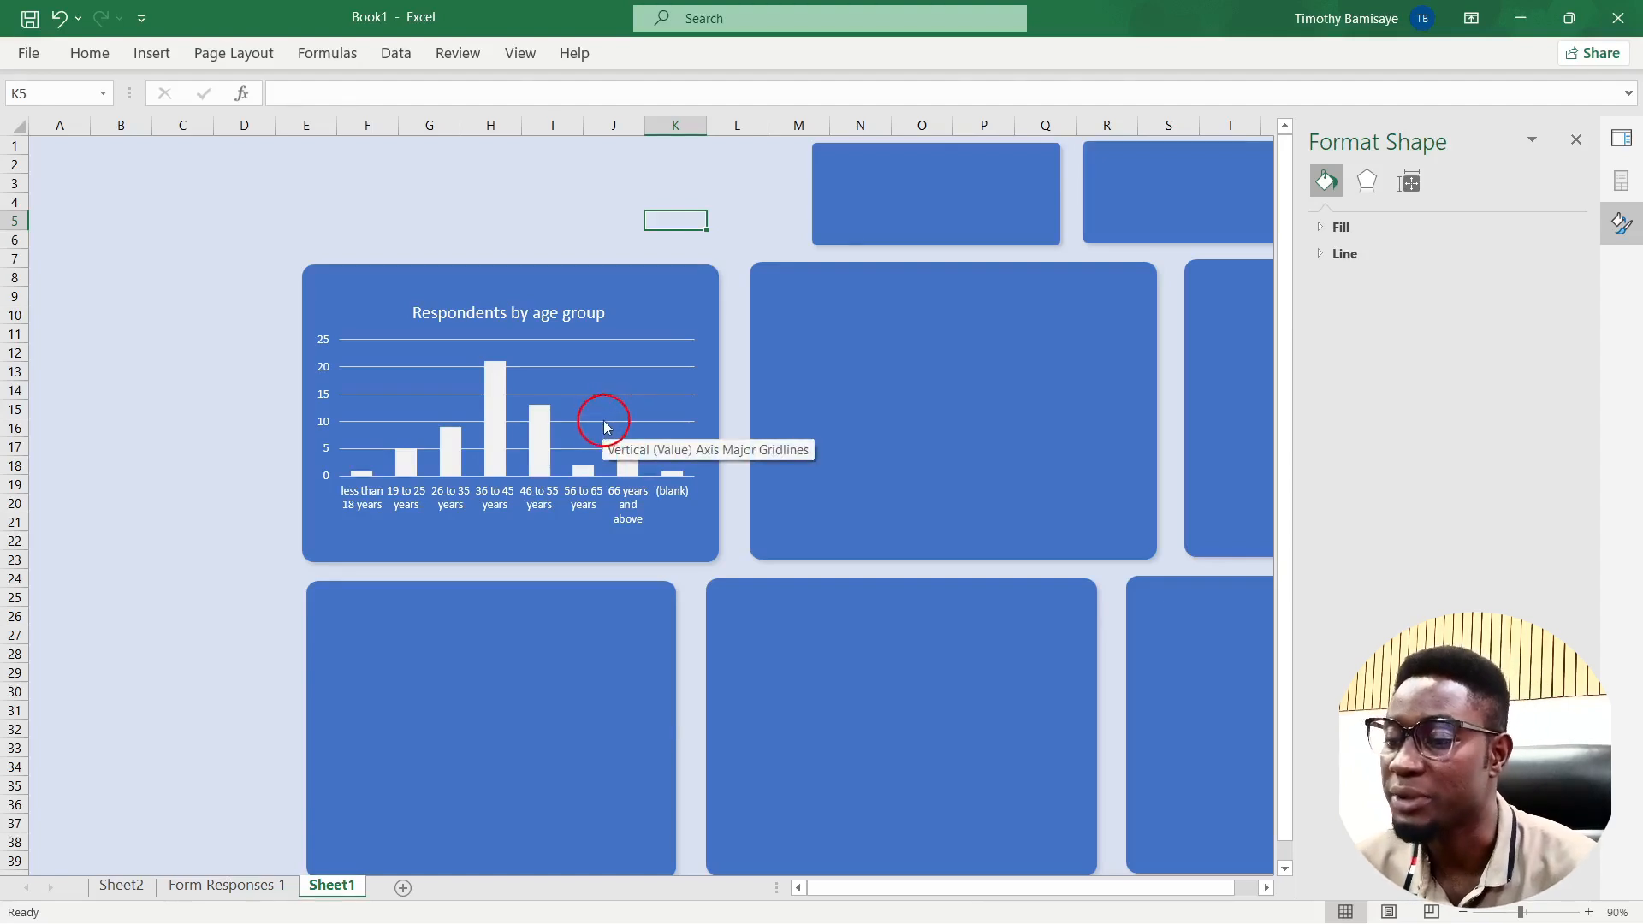
Step: Delete the age chart's horizontal gridlines and vertical value axis
{"action": "left_click", "coordinate": [638, 374]}
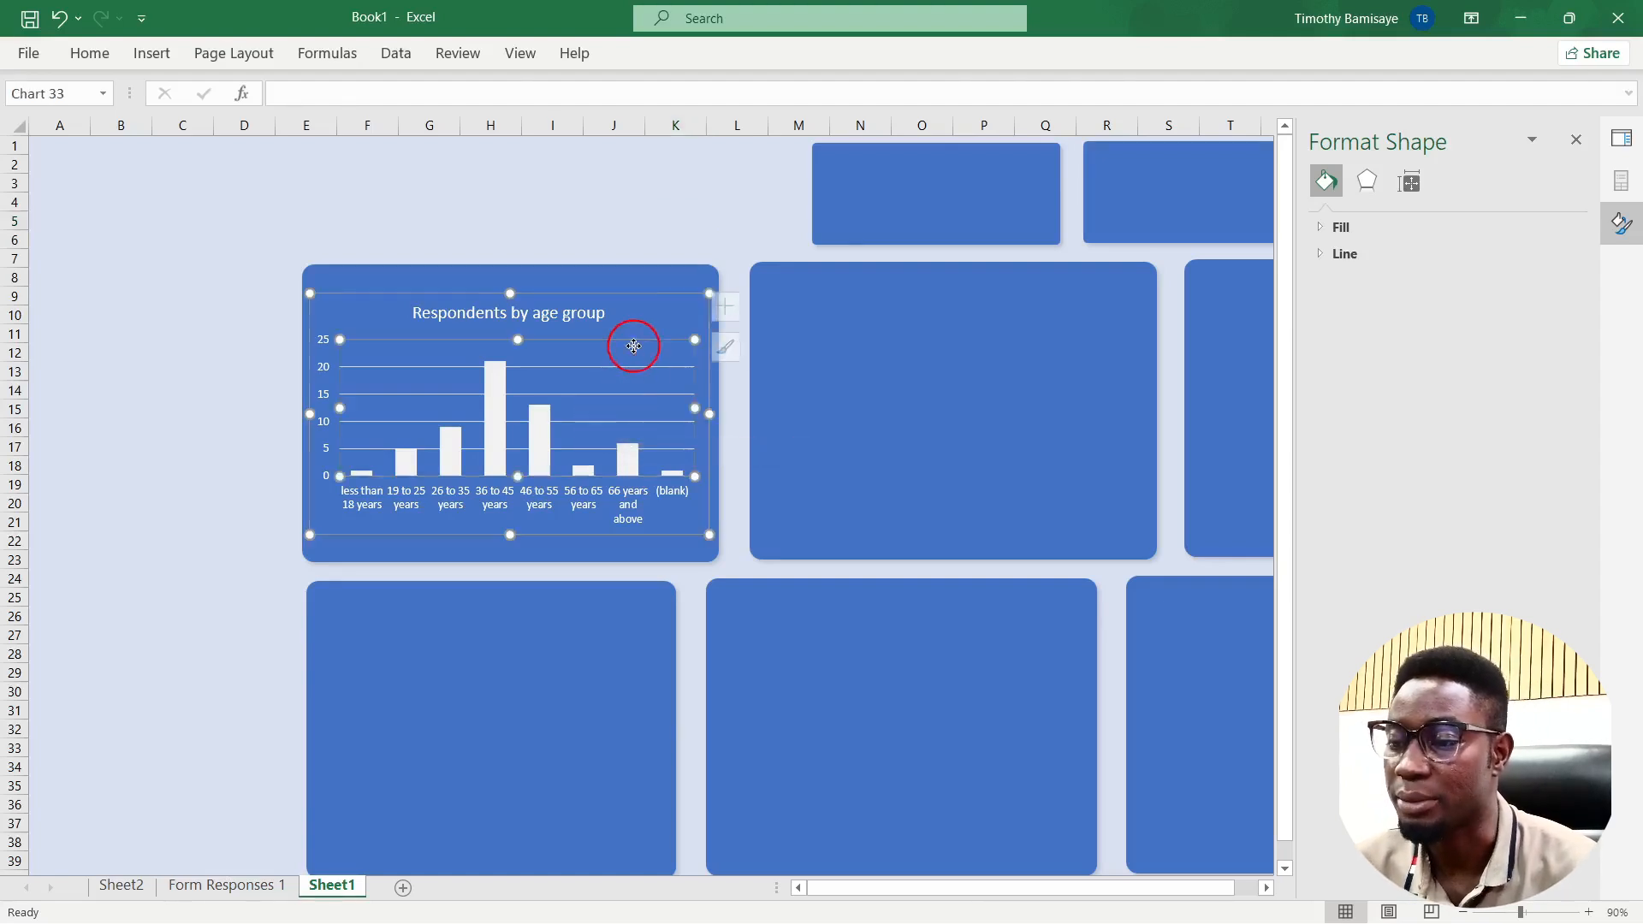
{"action": "left_click", "coordinate": [600, 423]}
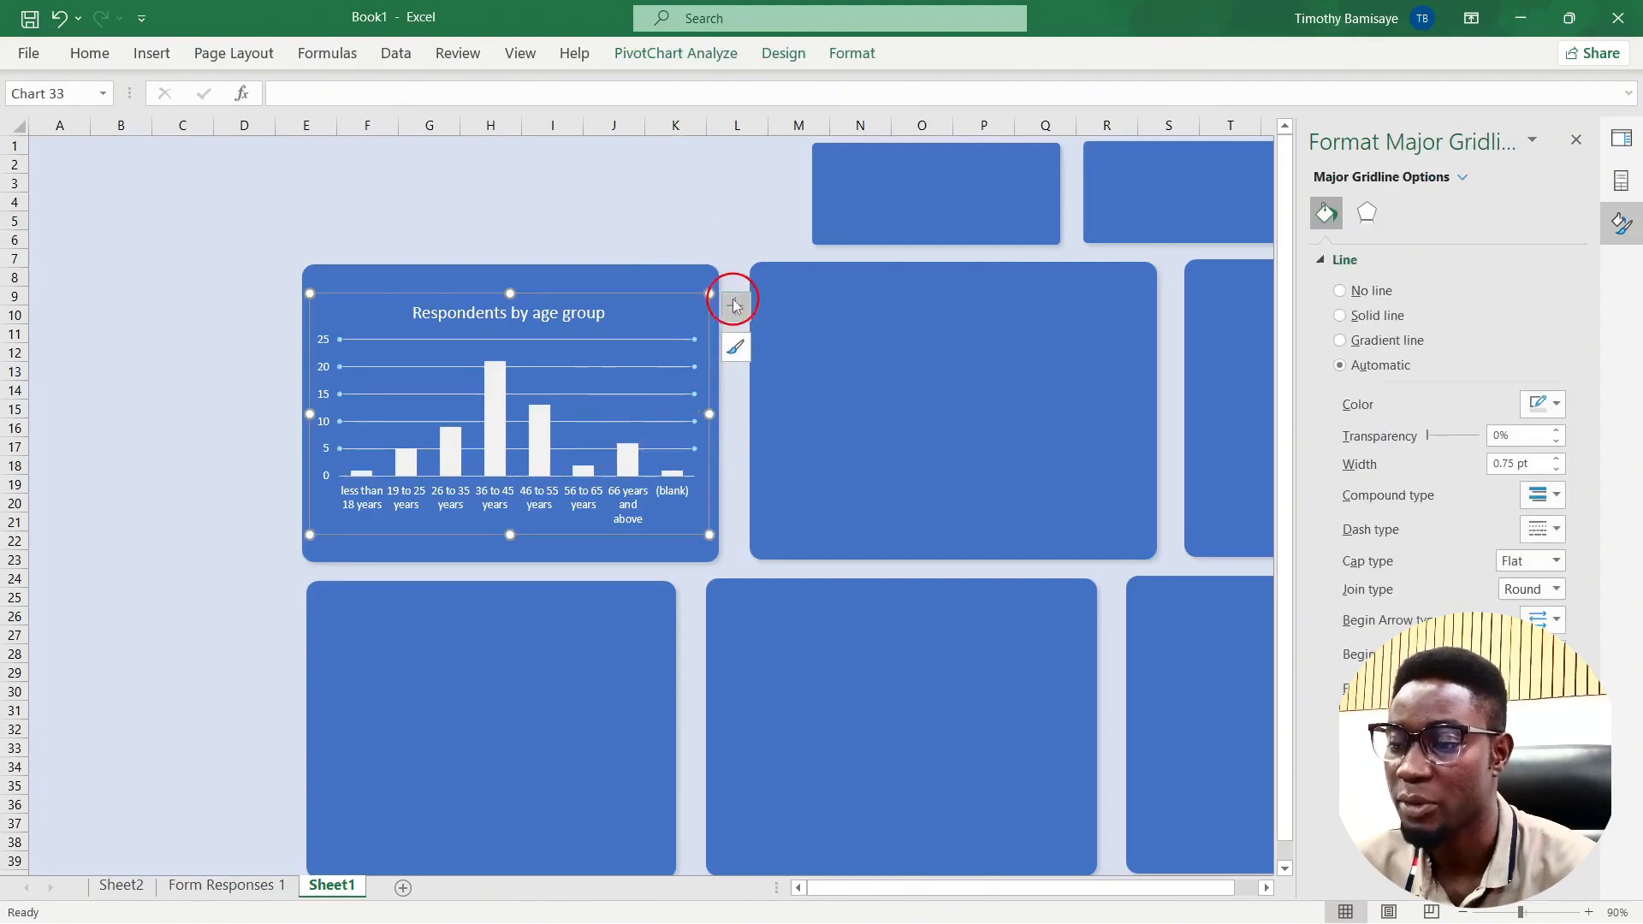
{"action": "key", "text": "Delete"}
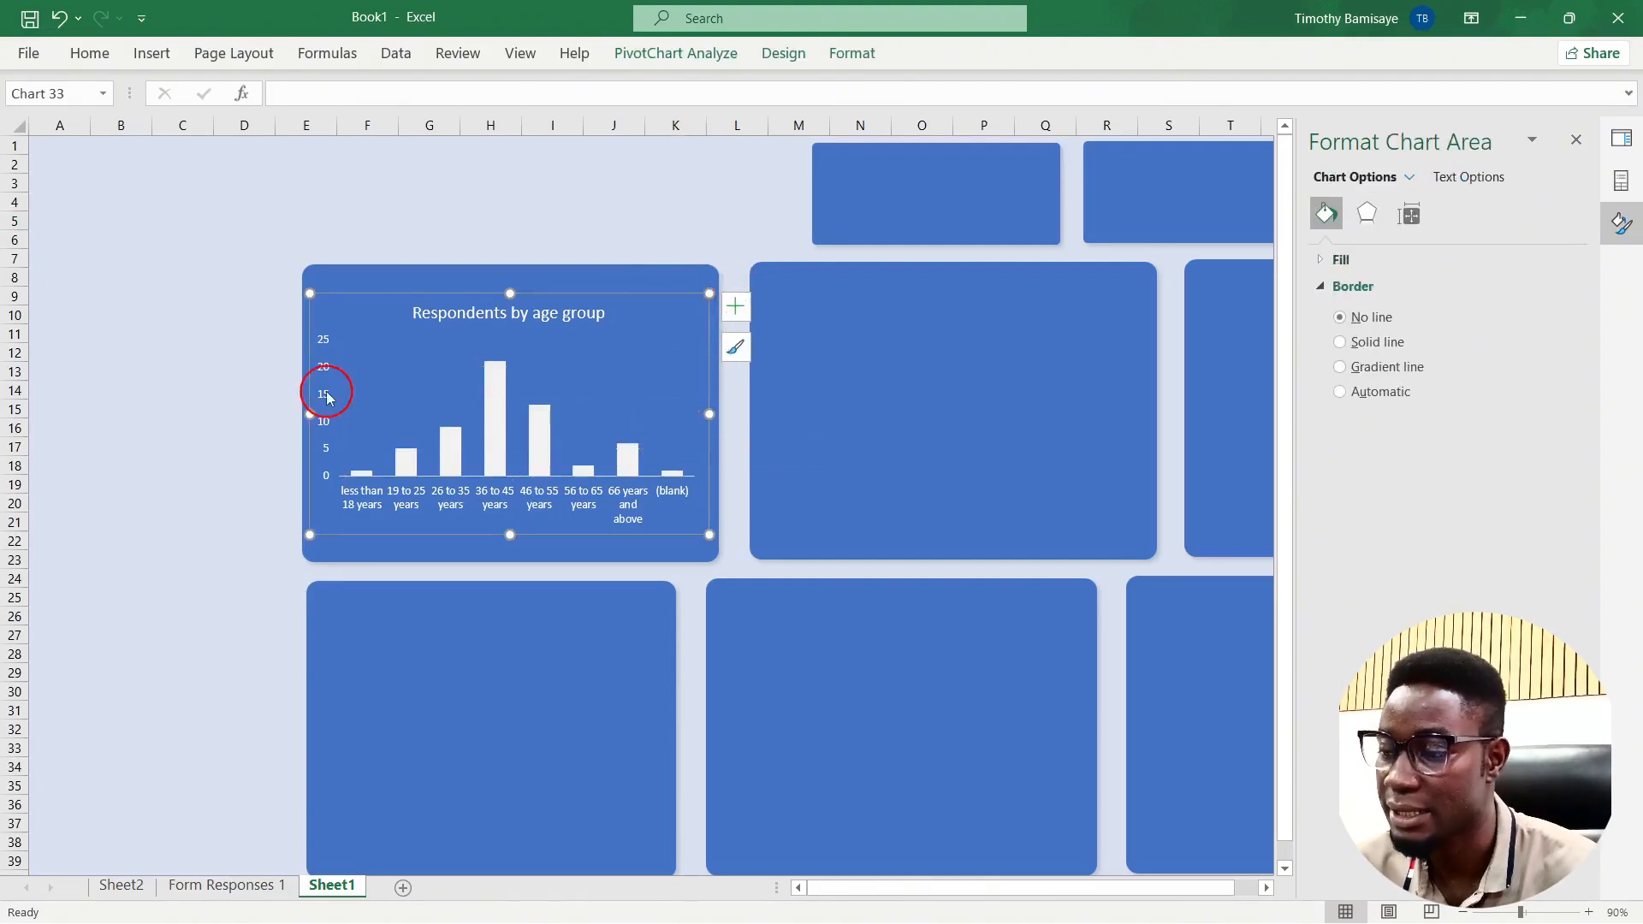
{"action": "key", "text": "Delete"}
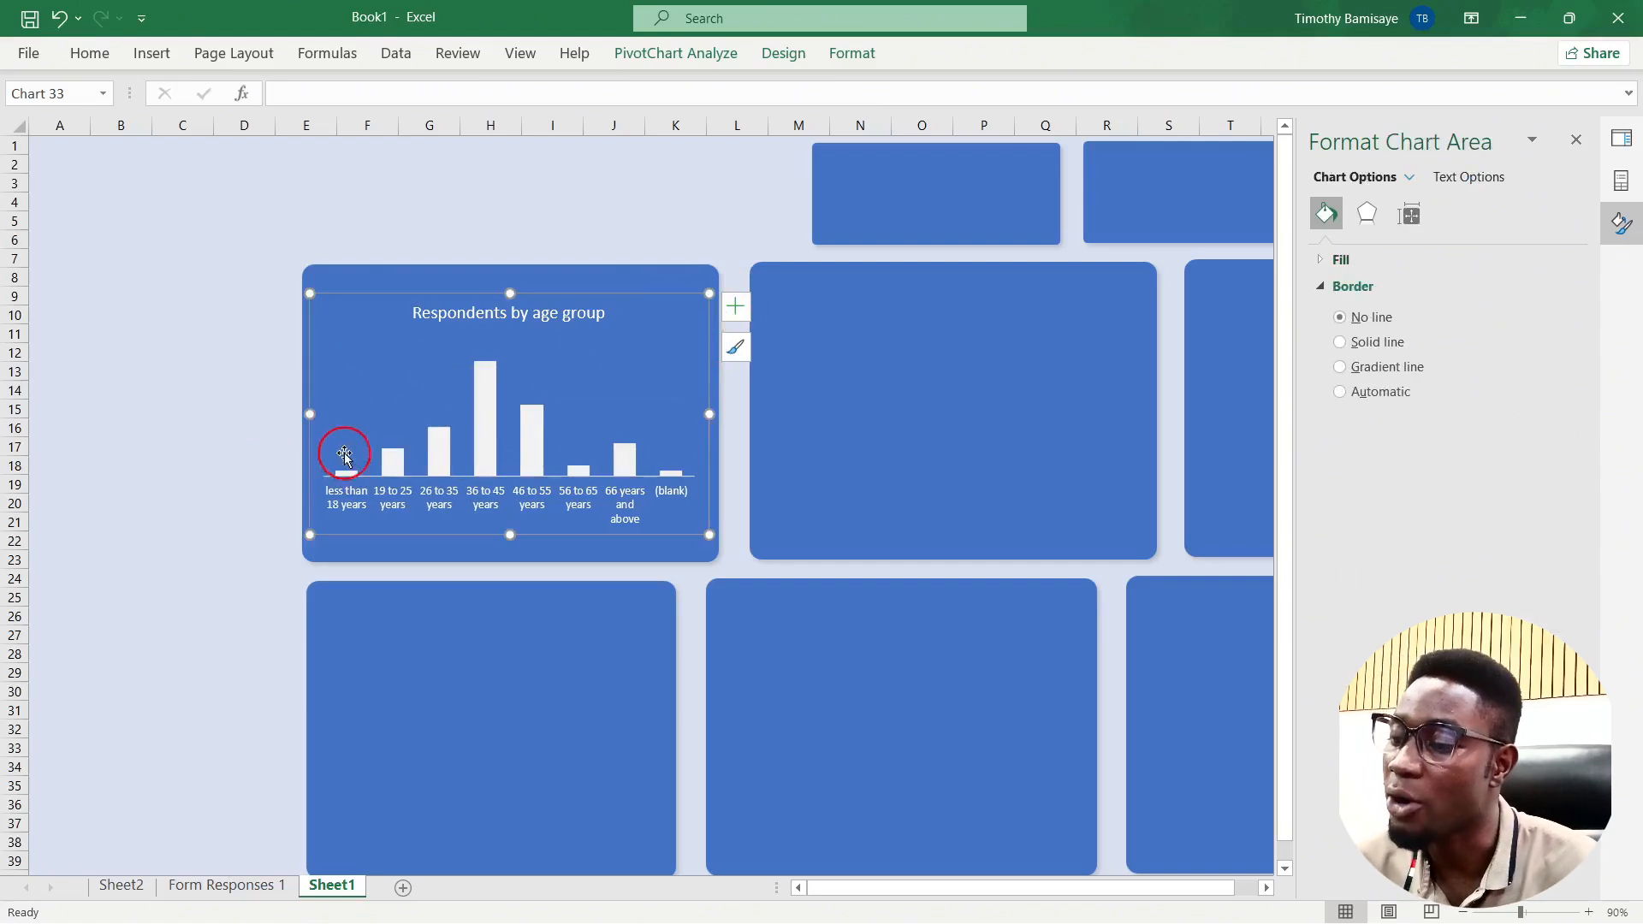
Step: Reduce the font size of the age-group chart's title, data labels and category labels
{"action": "left_click", "coordinate": [739, 307]}
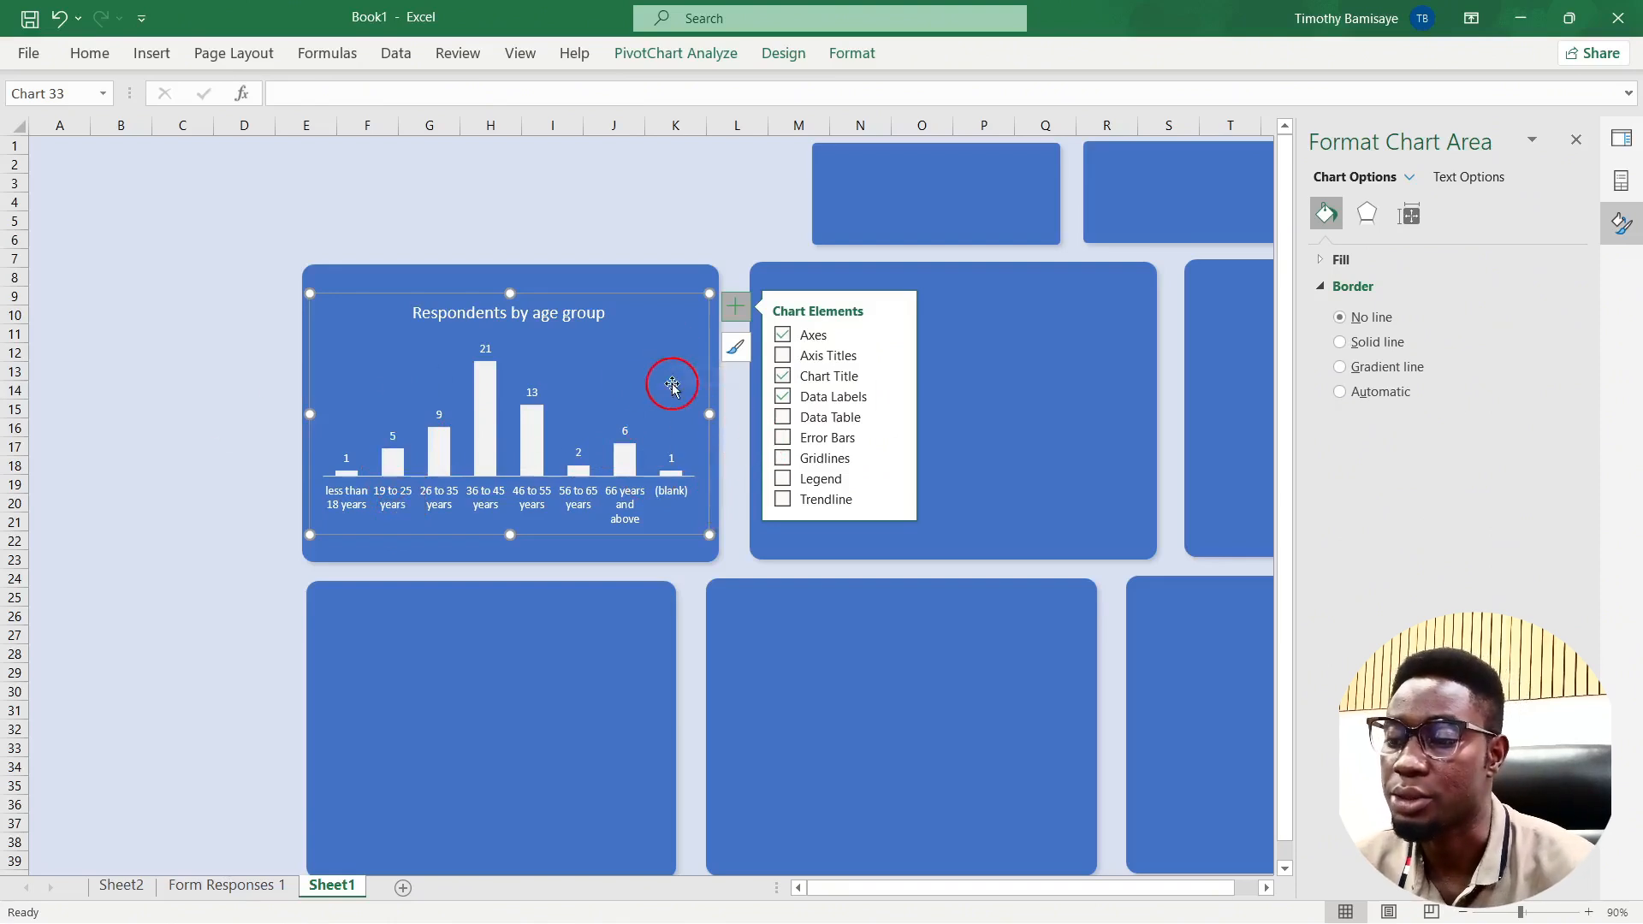
{"action": "left_click", "coordinate": [642, 218]}
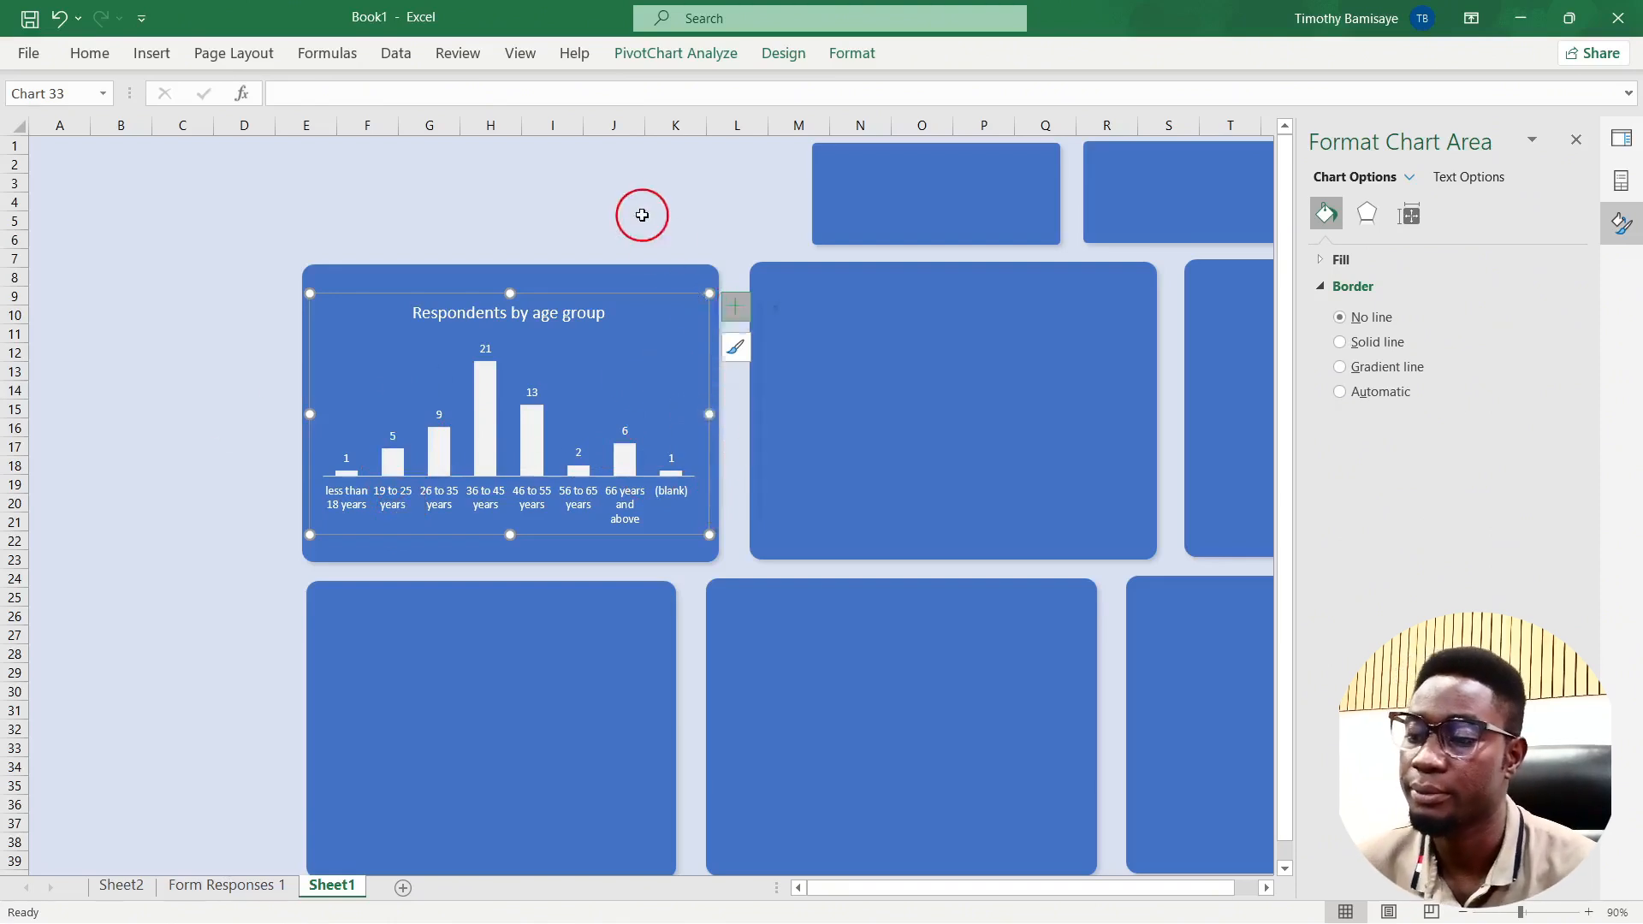
{"action": "left_click", "coordinate": [616, 339]}
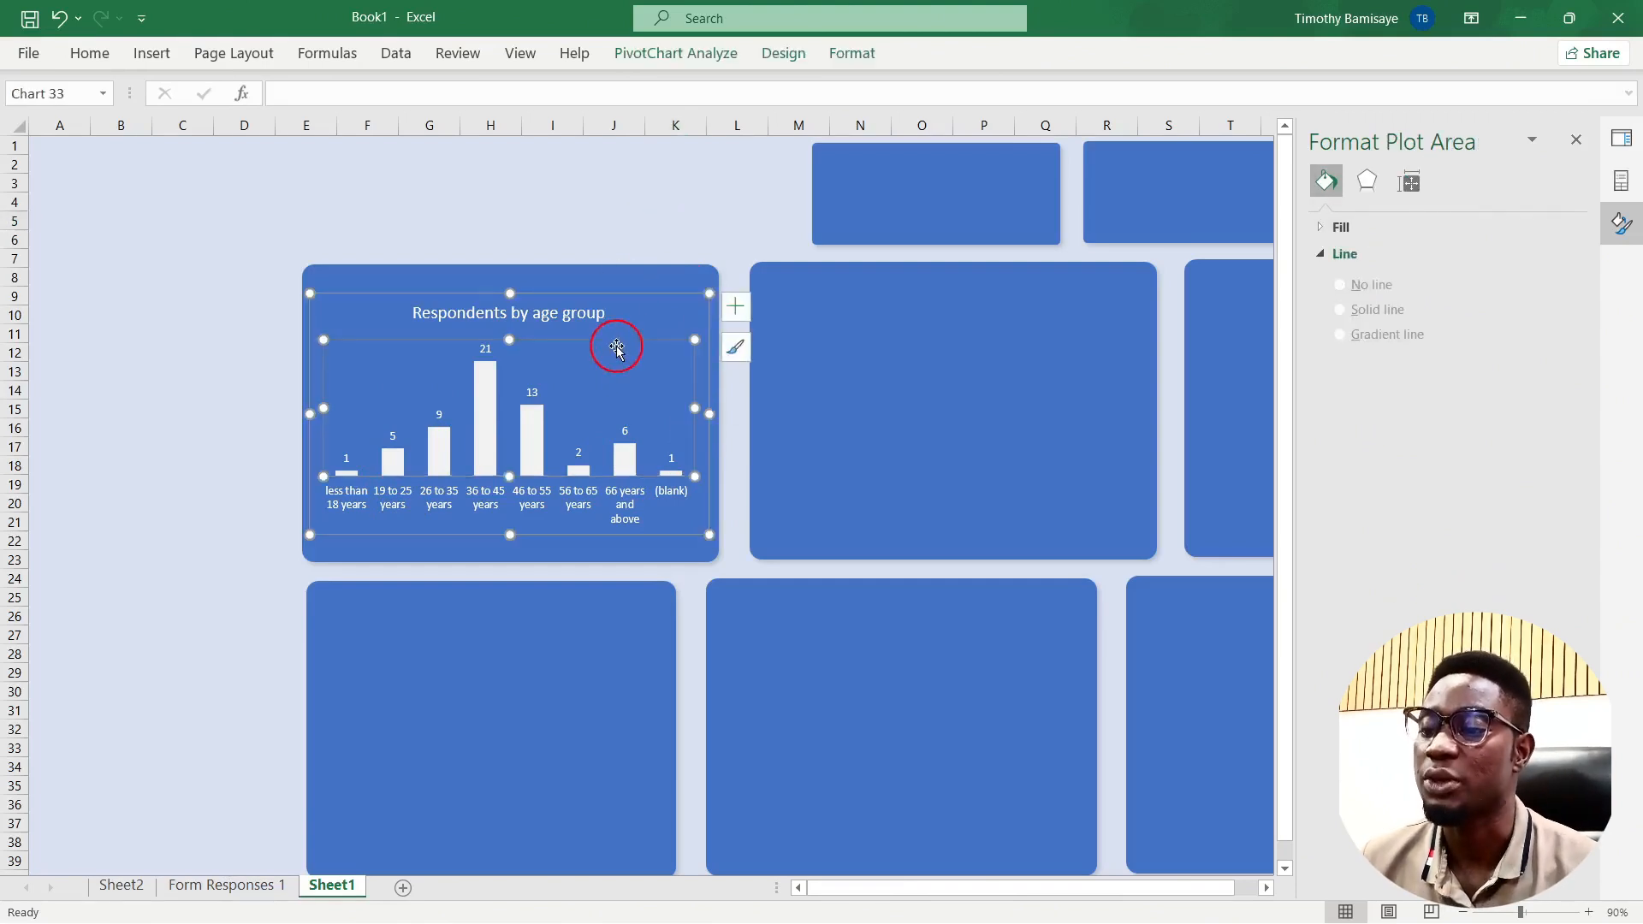
{"action": "left_click", "coordinate": [695, 299]}
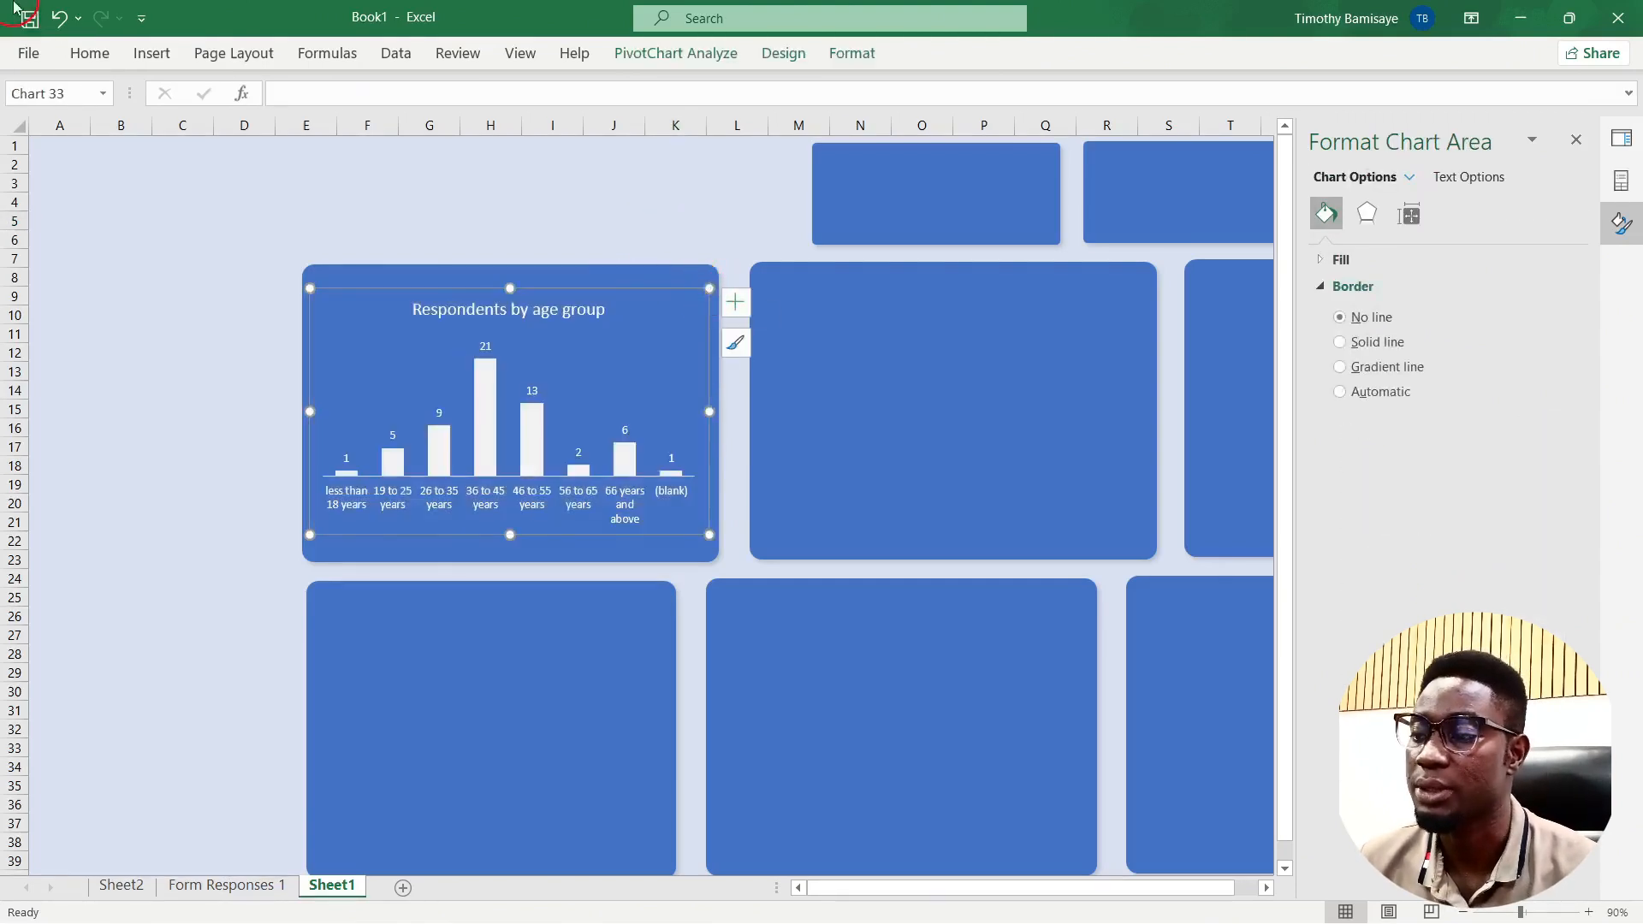
{"action": "left_click", "coordinate": [90, 53]}
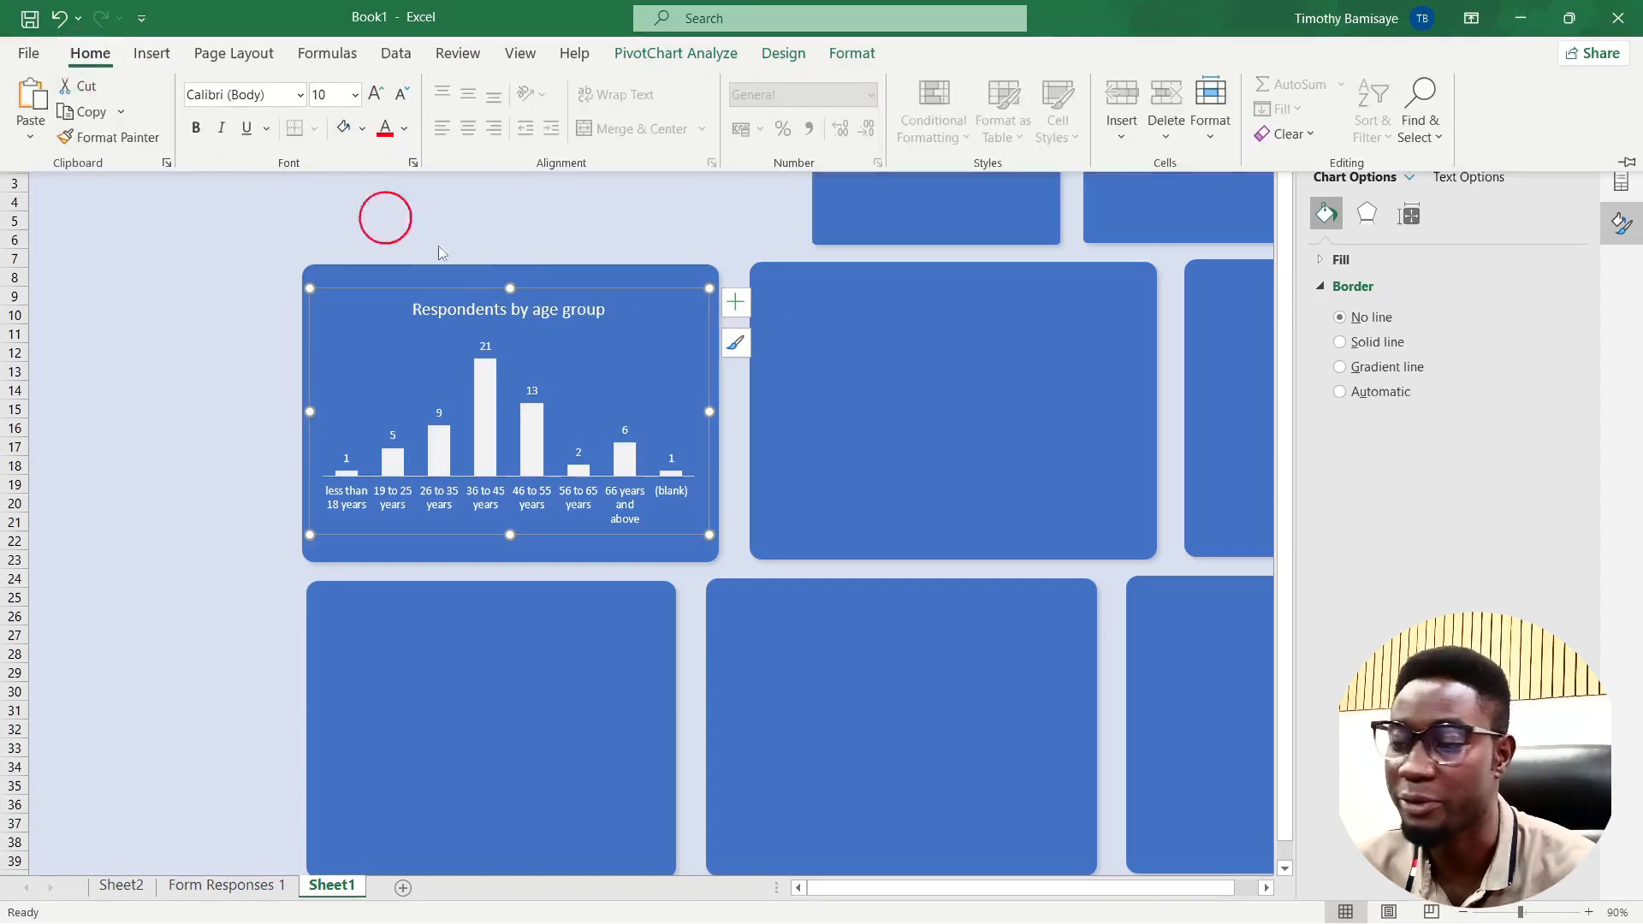
{"action": "left_click", "coordinate": [376, 96]}
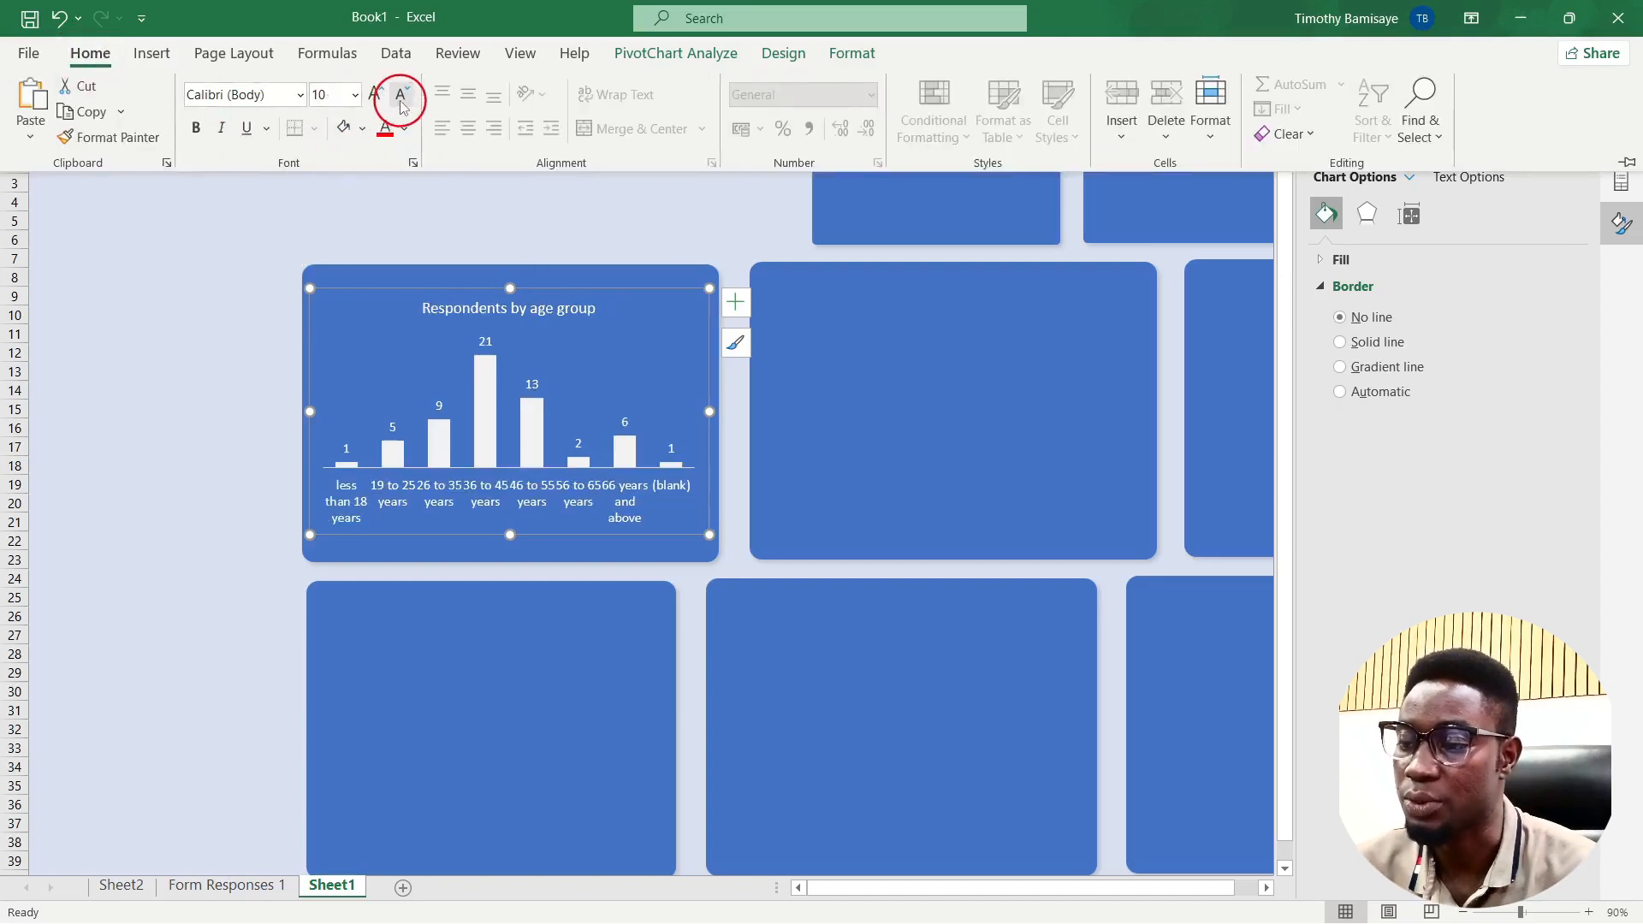
{"action": "left_click", "coordinate": [401, 96]}
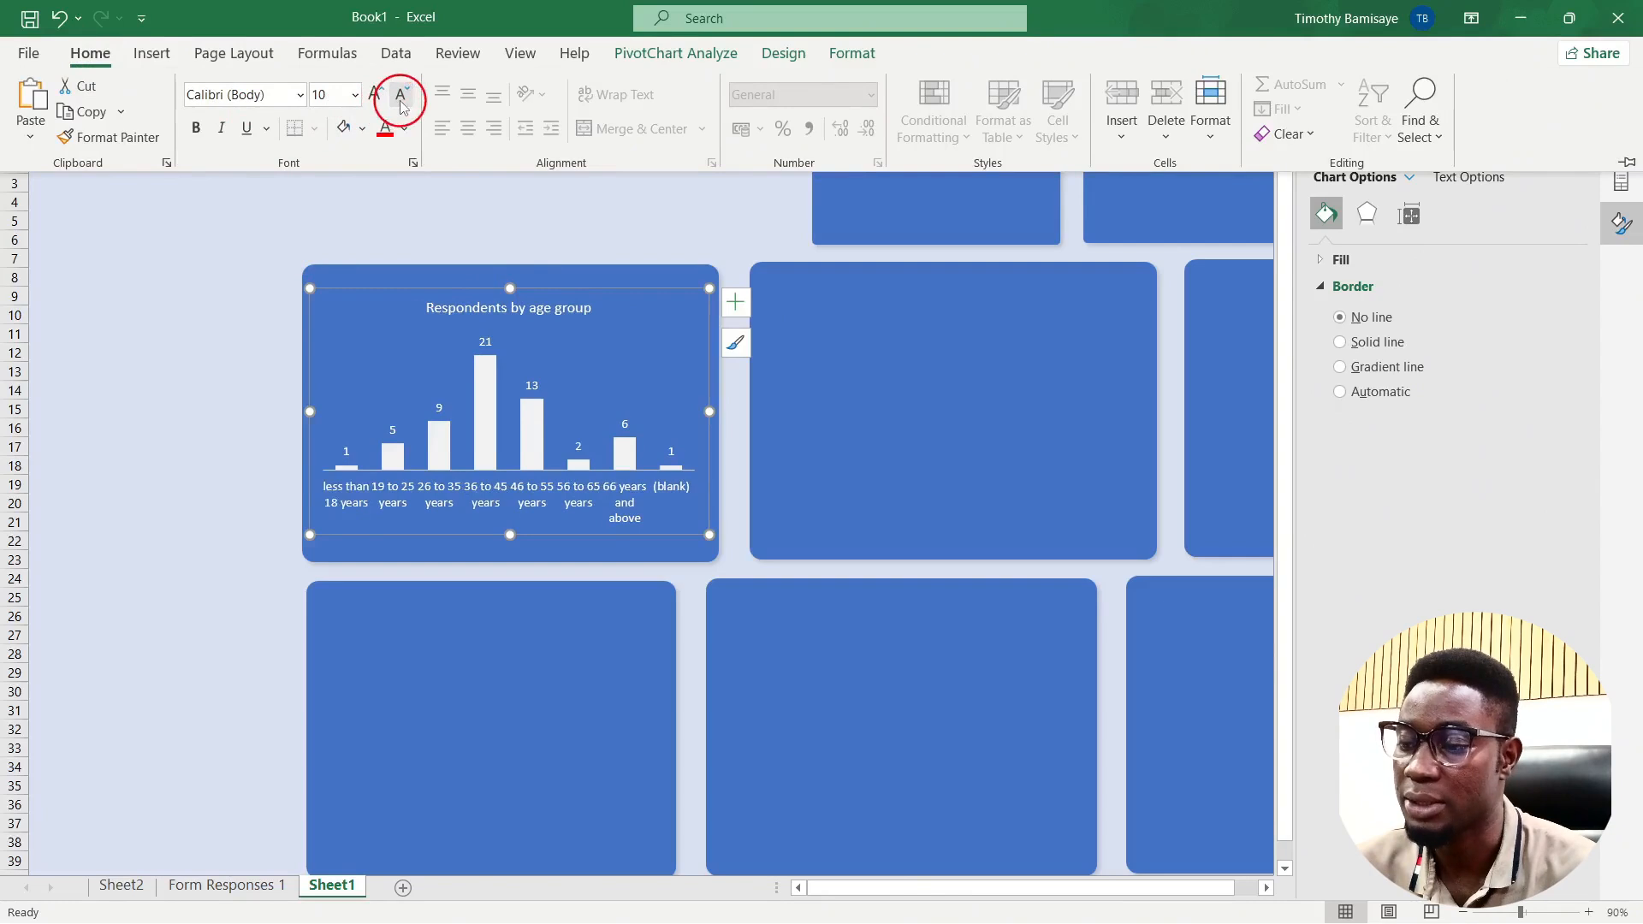
{"action": "left_click", "coordinate": [557, 226]}
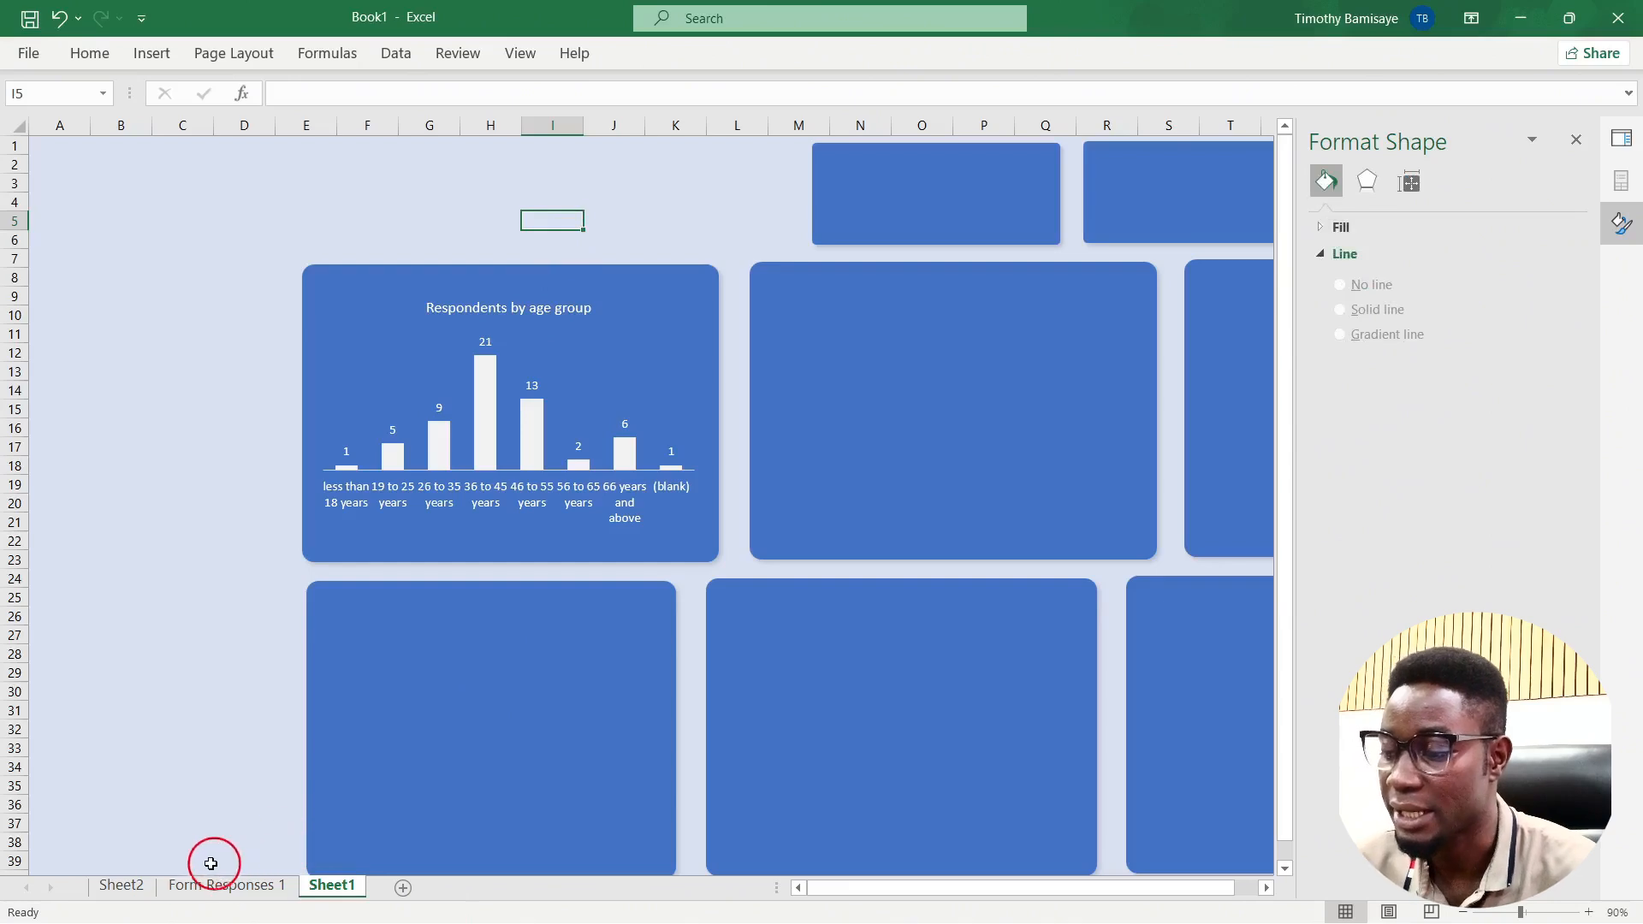
Step: Move the gender pie chart from Sheet2 onto the middle dashboard tile and enlarge it
{"action": "left_click", "coordinate": [120, 885]}
{"action": "left_click", "coordinate": [385, 537]}
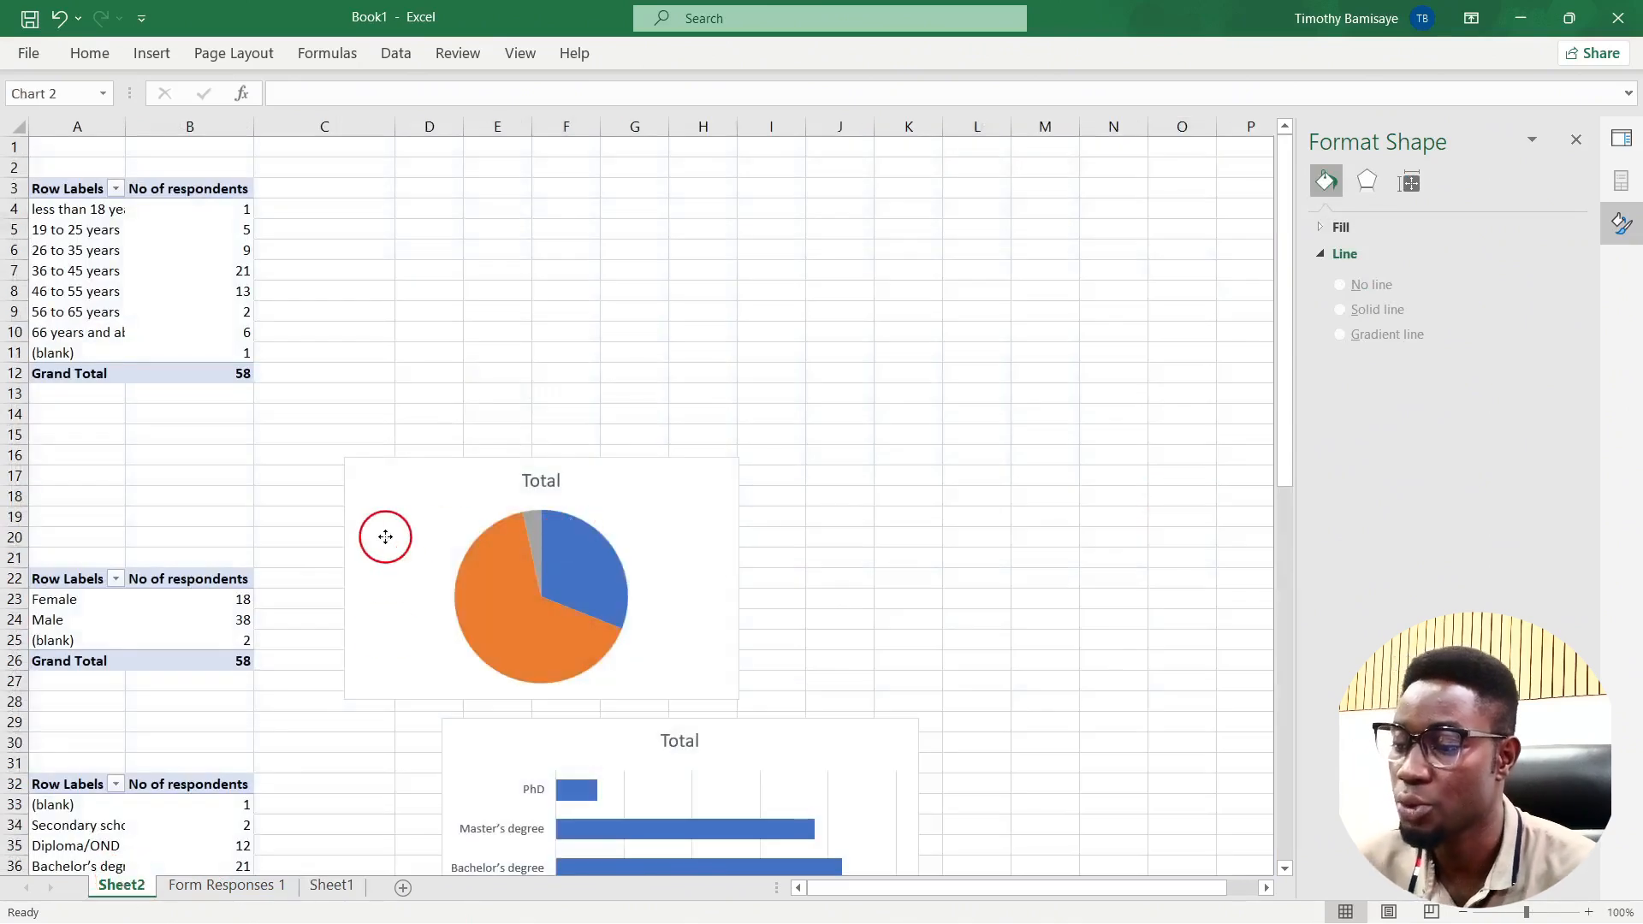
{"action": "key", "text": "ctrl+x"}
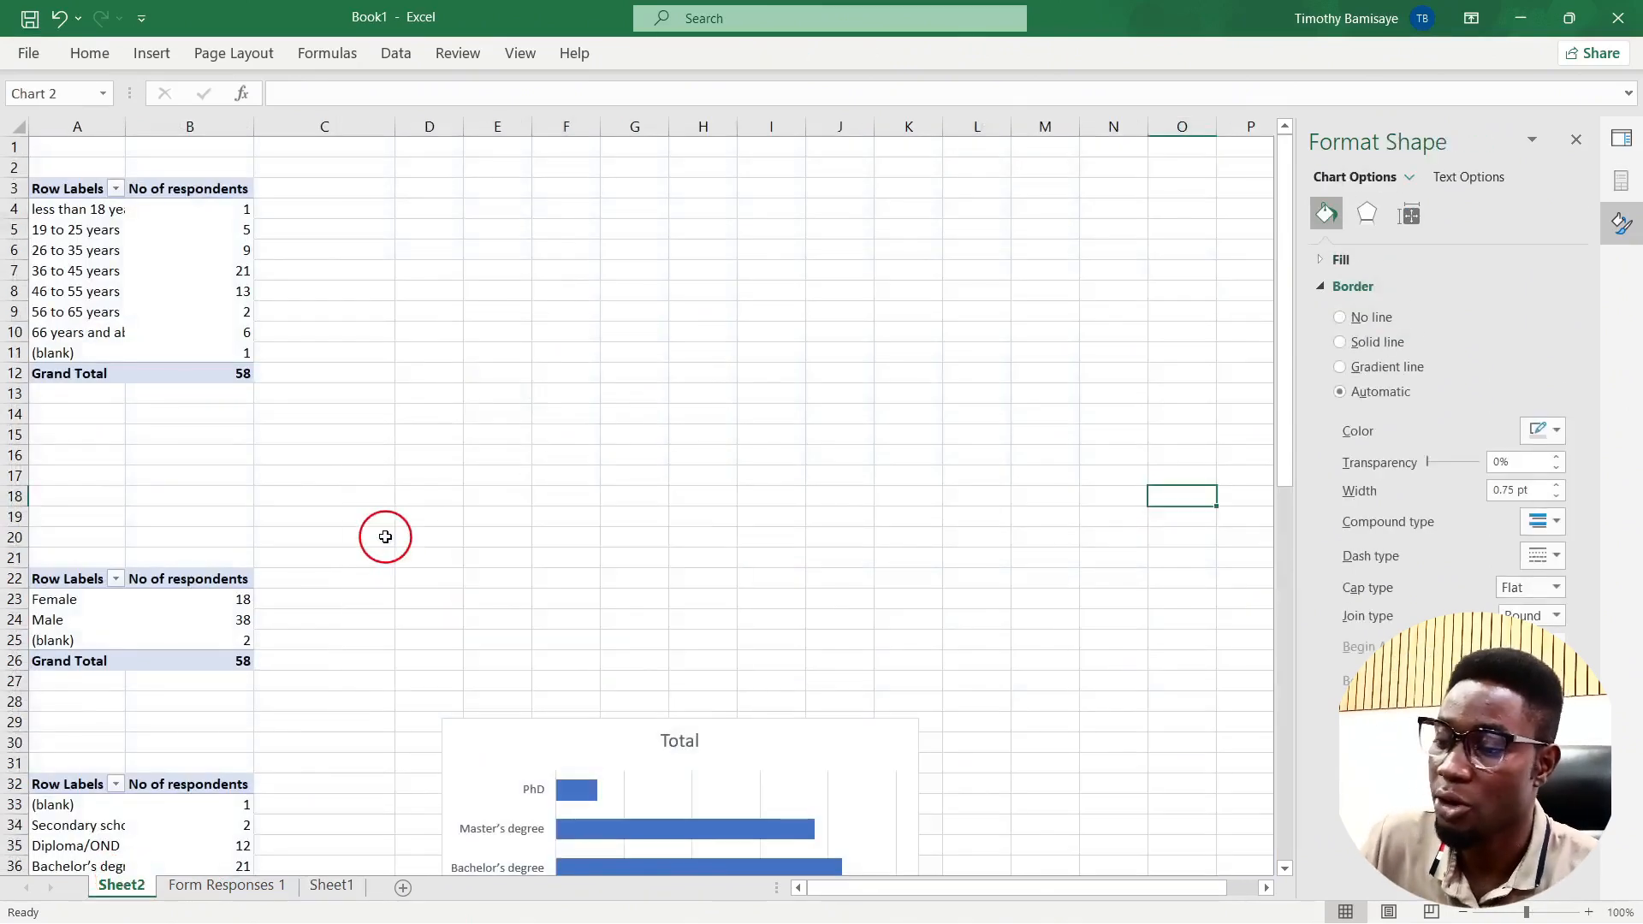
{"action": "left_click", "coordinate": [329, 884]}
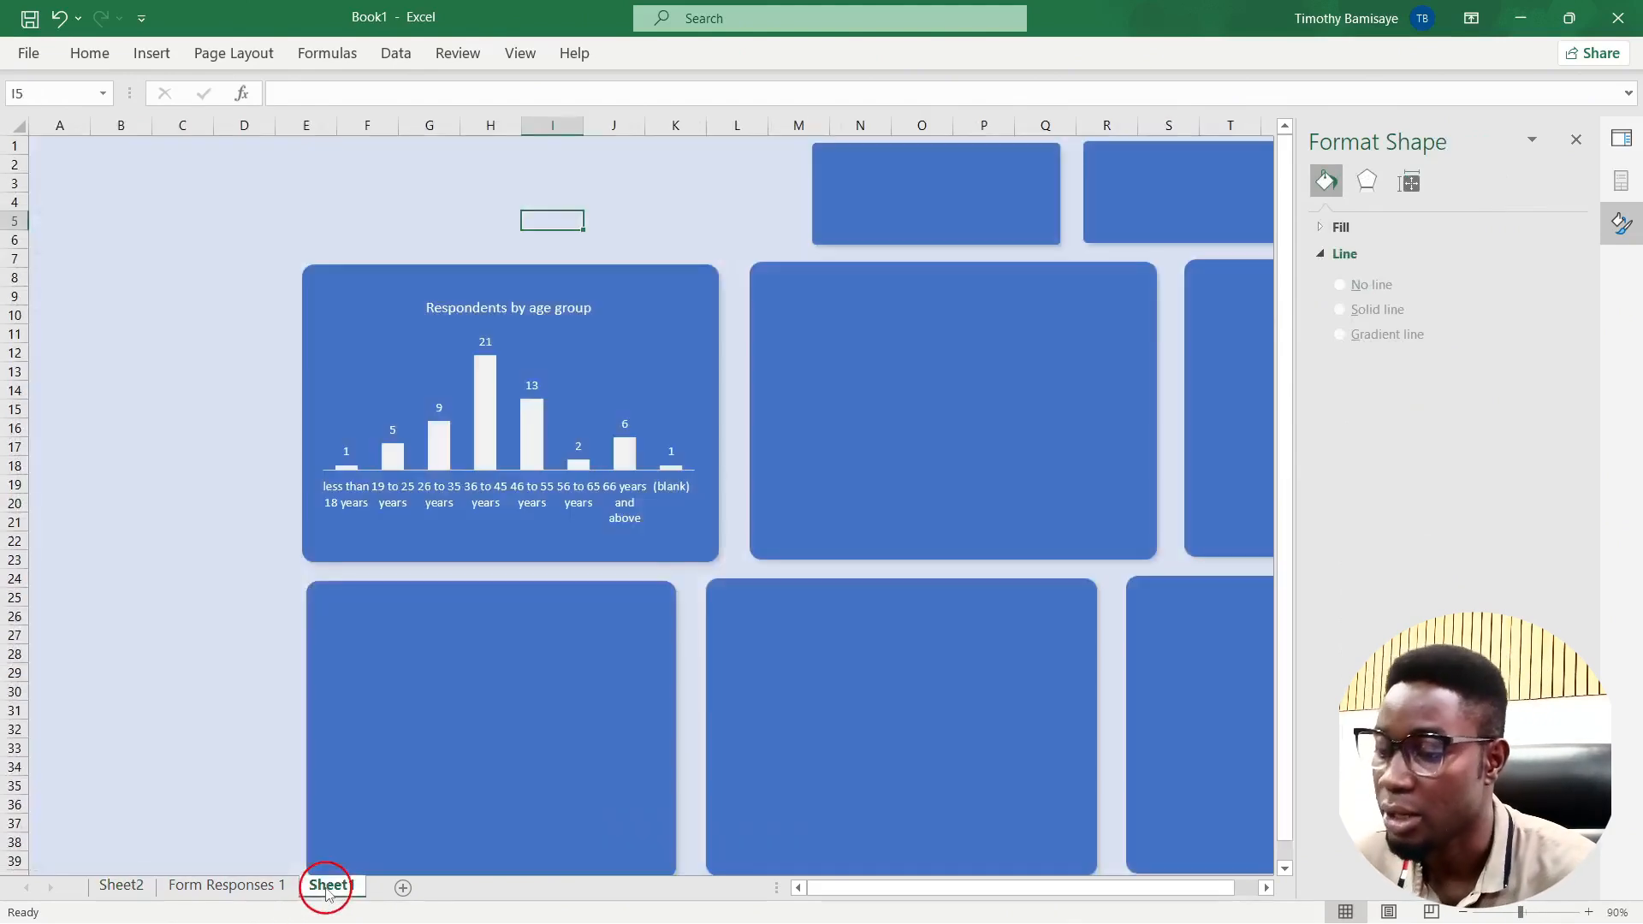
{"action": "left_click", "coordinate": [184, 504]}
{"action": "left_click", "coordinate": [768, 245]}
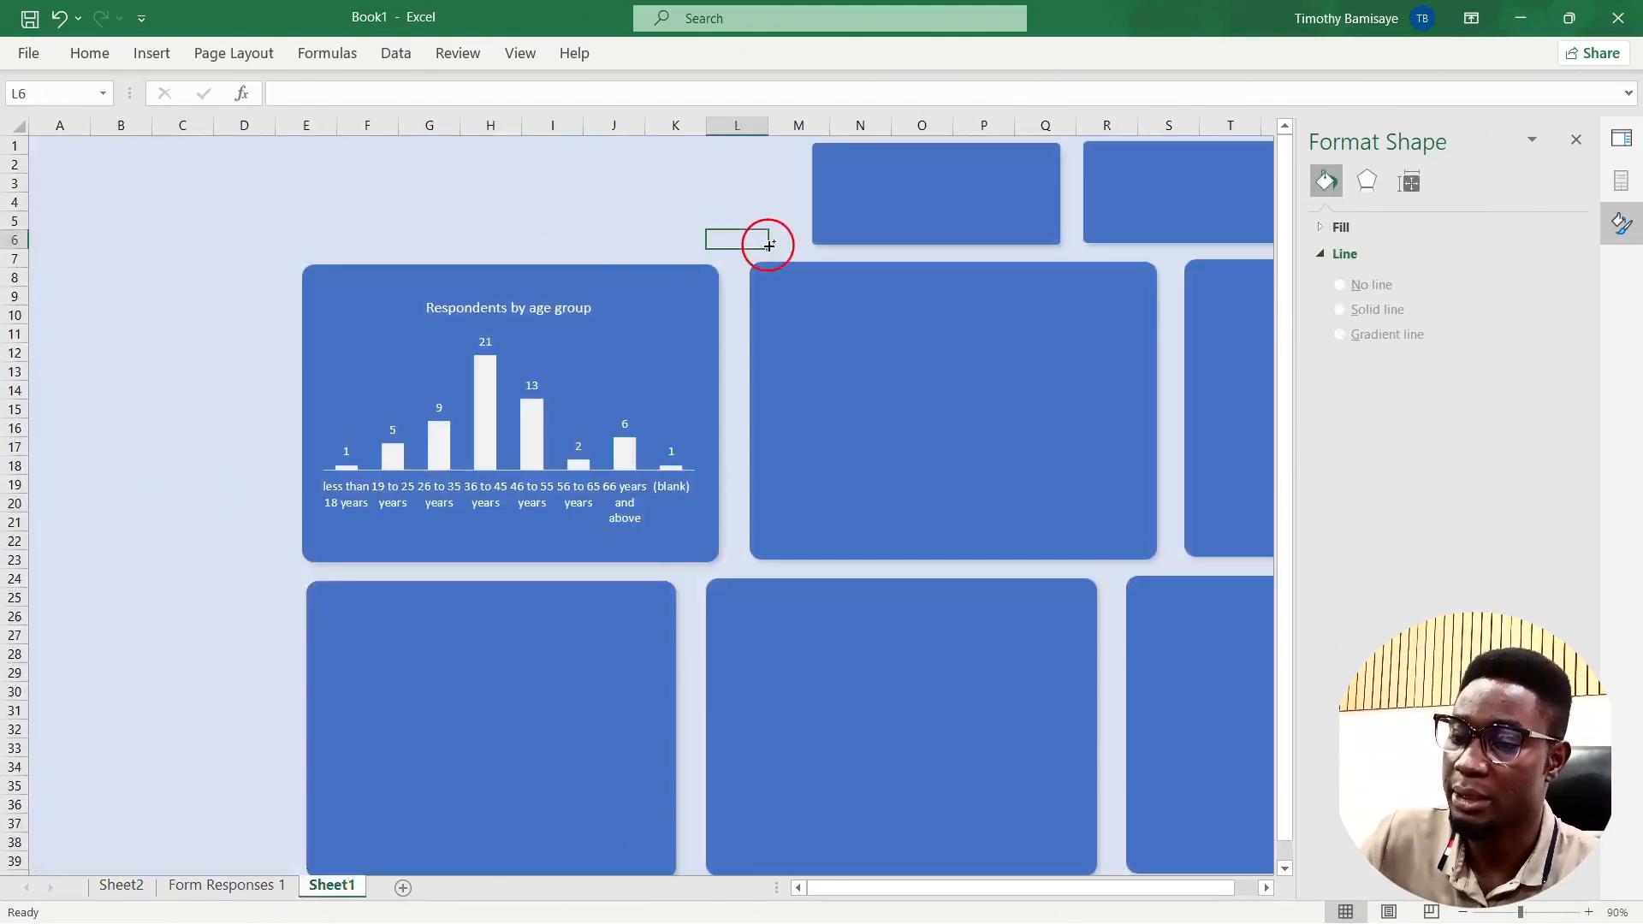
{"action": "key", "text": "ctrl+v"}
{"action": "left_click_drag", "start_coordinate": [768, 242], "coordinate": [822, 274]}
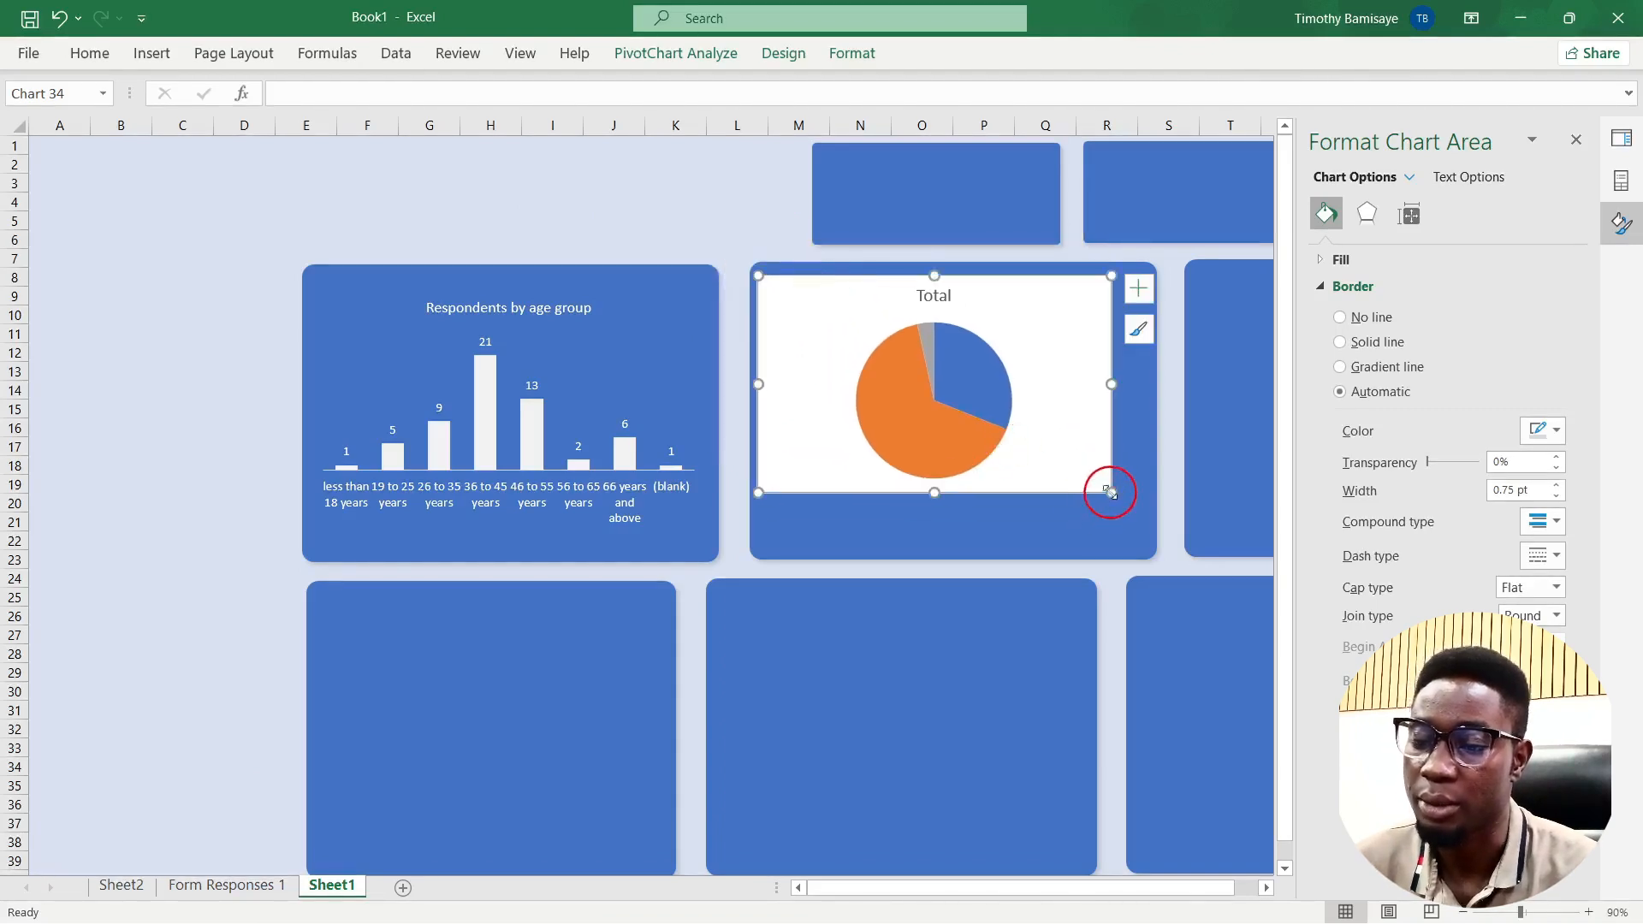
{"action": "left_click_drag", "start_coordinate": [1110, 492], "coordinate": [1146, 554]}
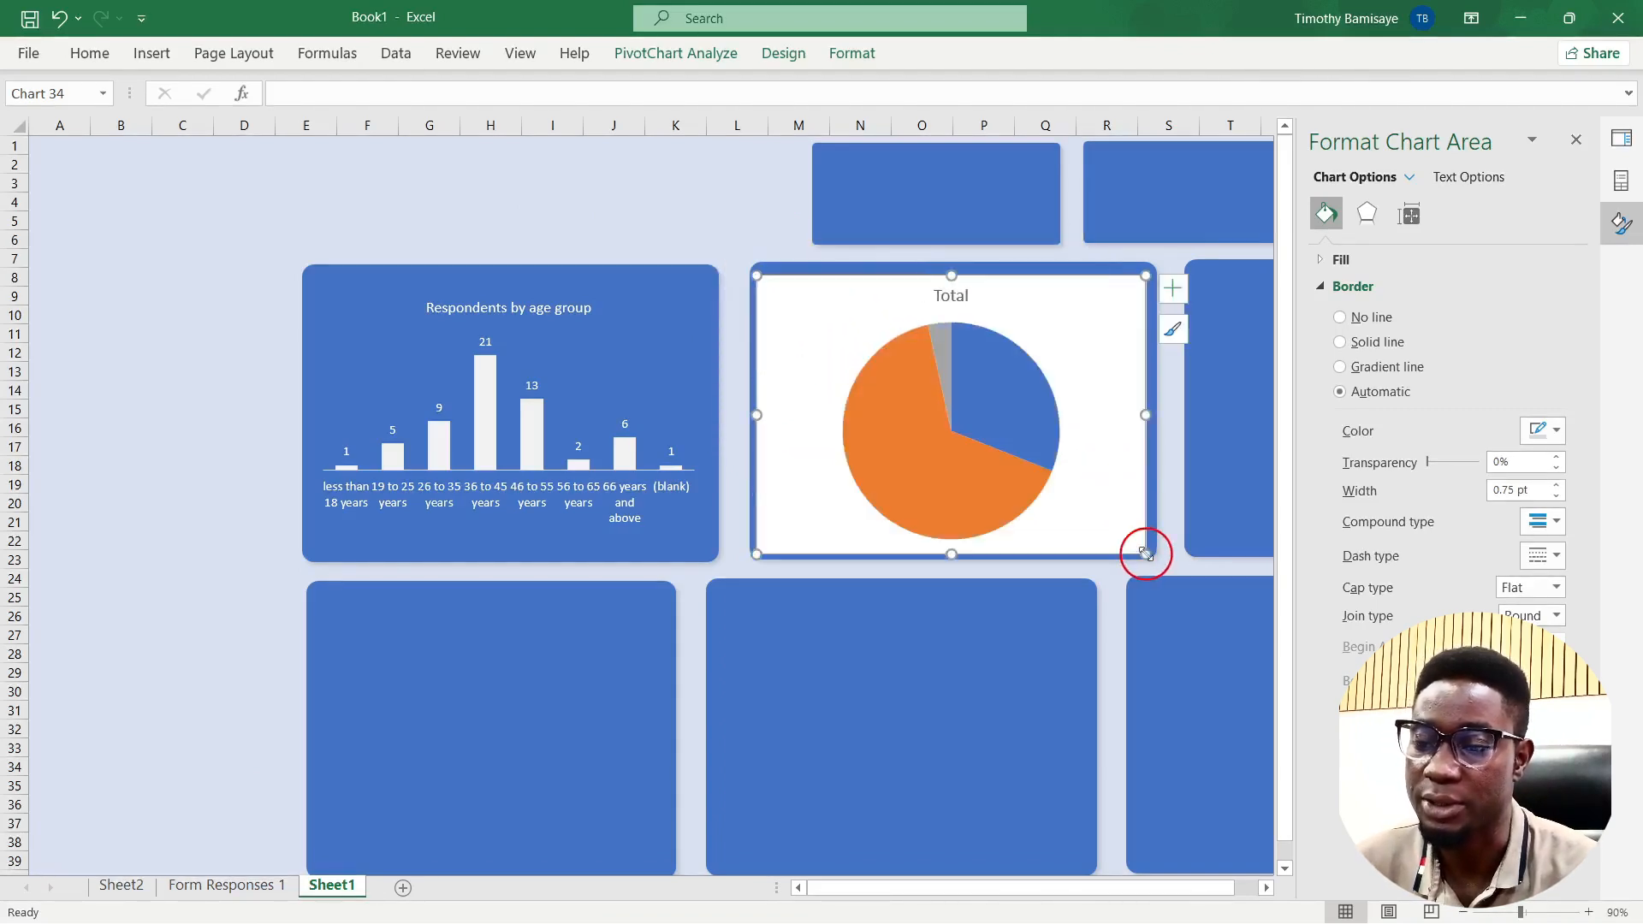
Step: Retitle the pie chart from 'Total' to 'Respondent by Sex'
{"action": "left_click", "coordinate": [957, 295]}
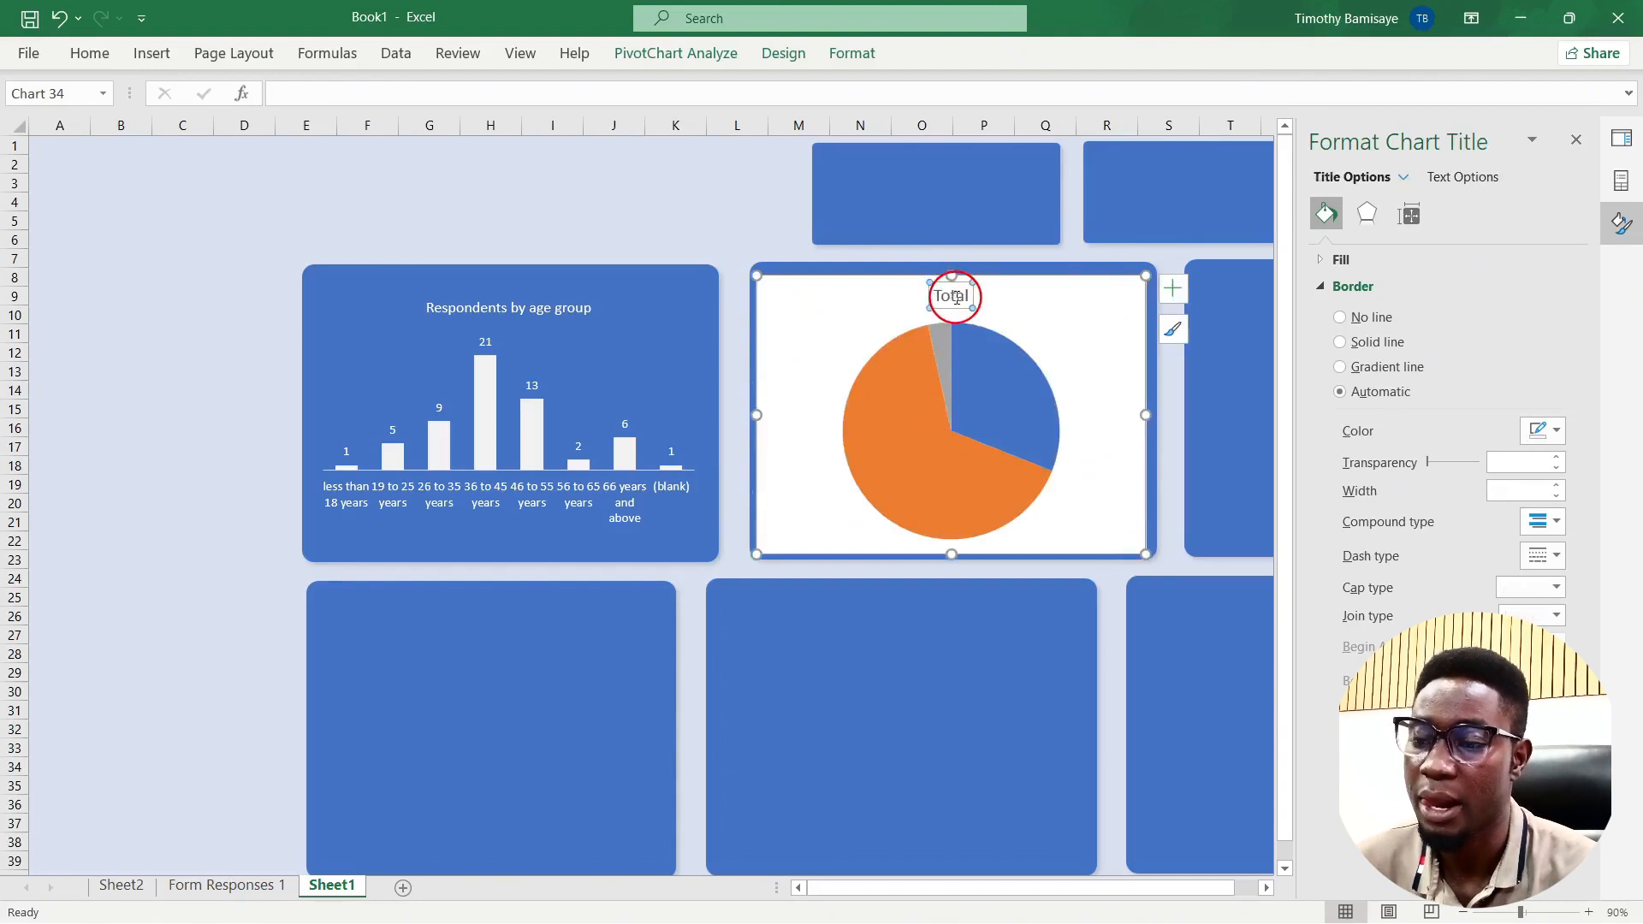
{"action": "left_click", "coordinate": [964, 297]}
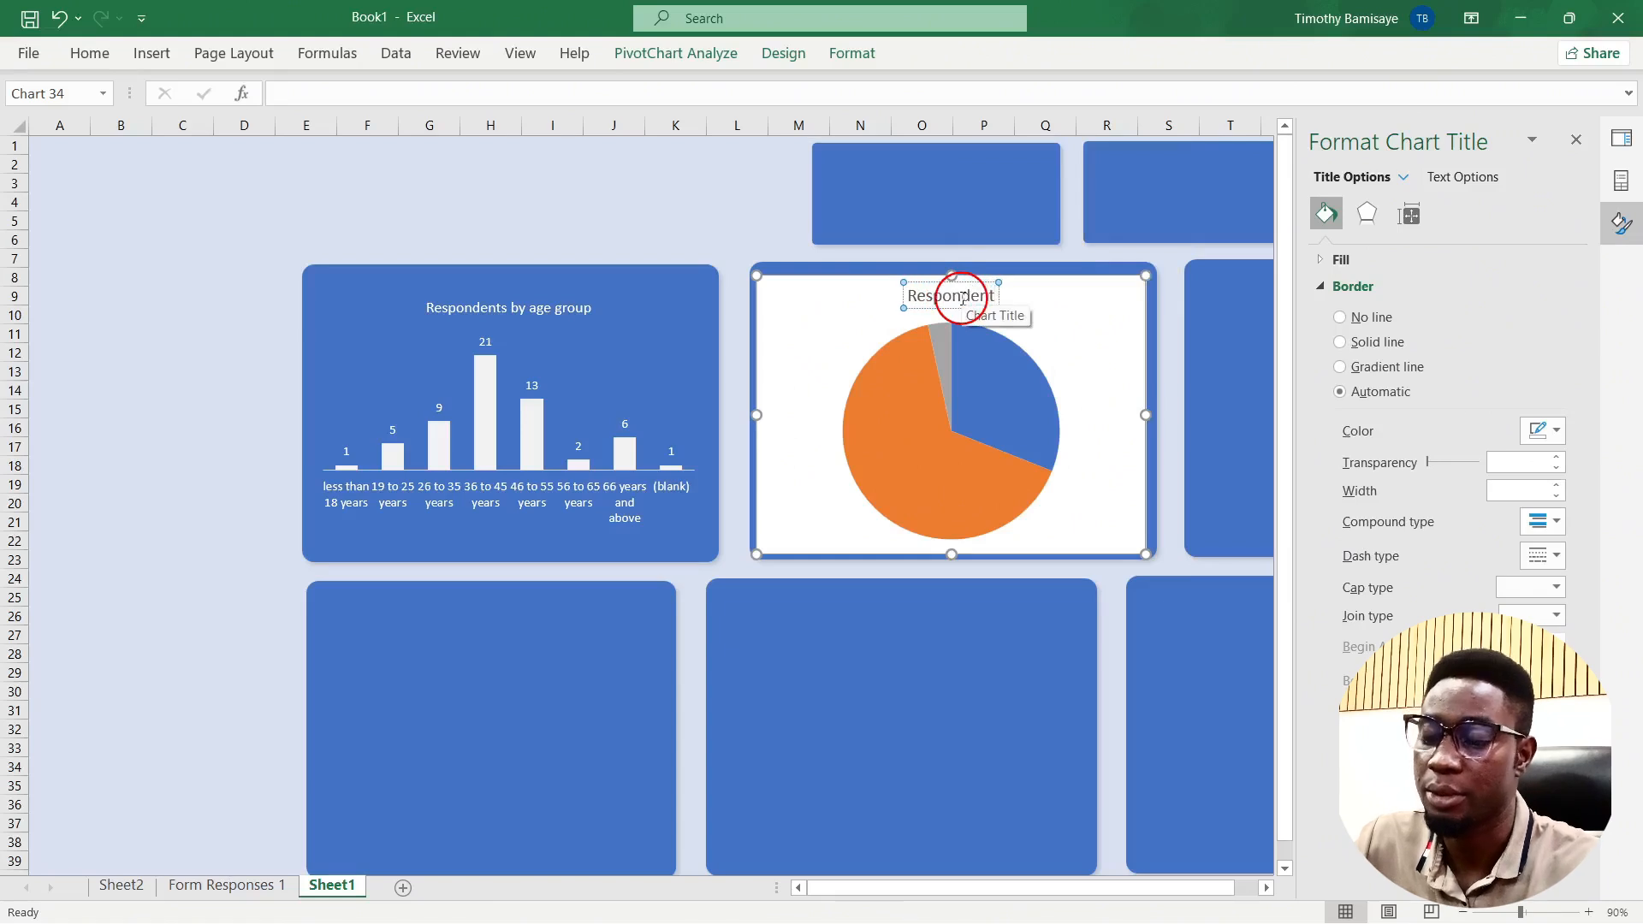
{"action": "type", "text": "Respondent by Sex"}
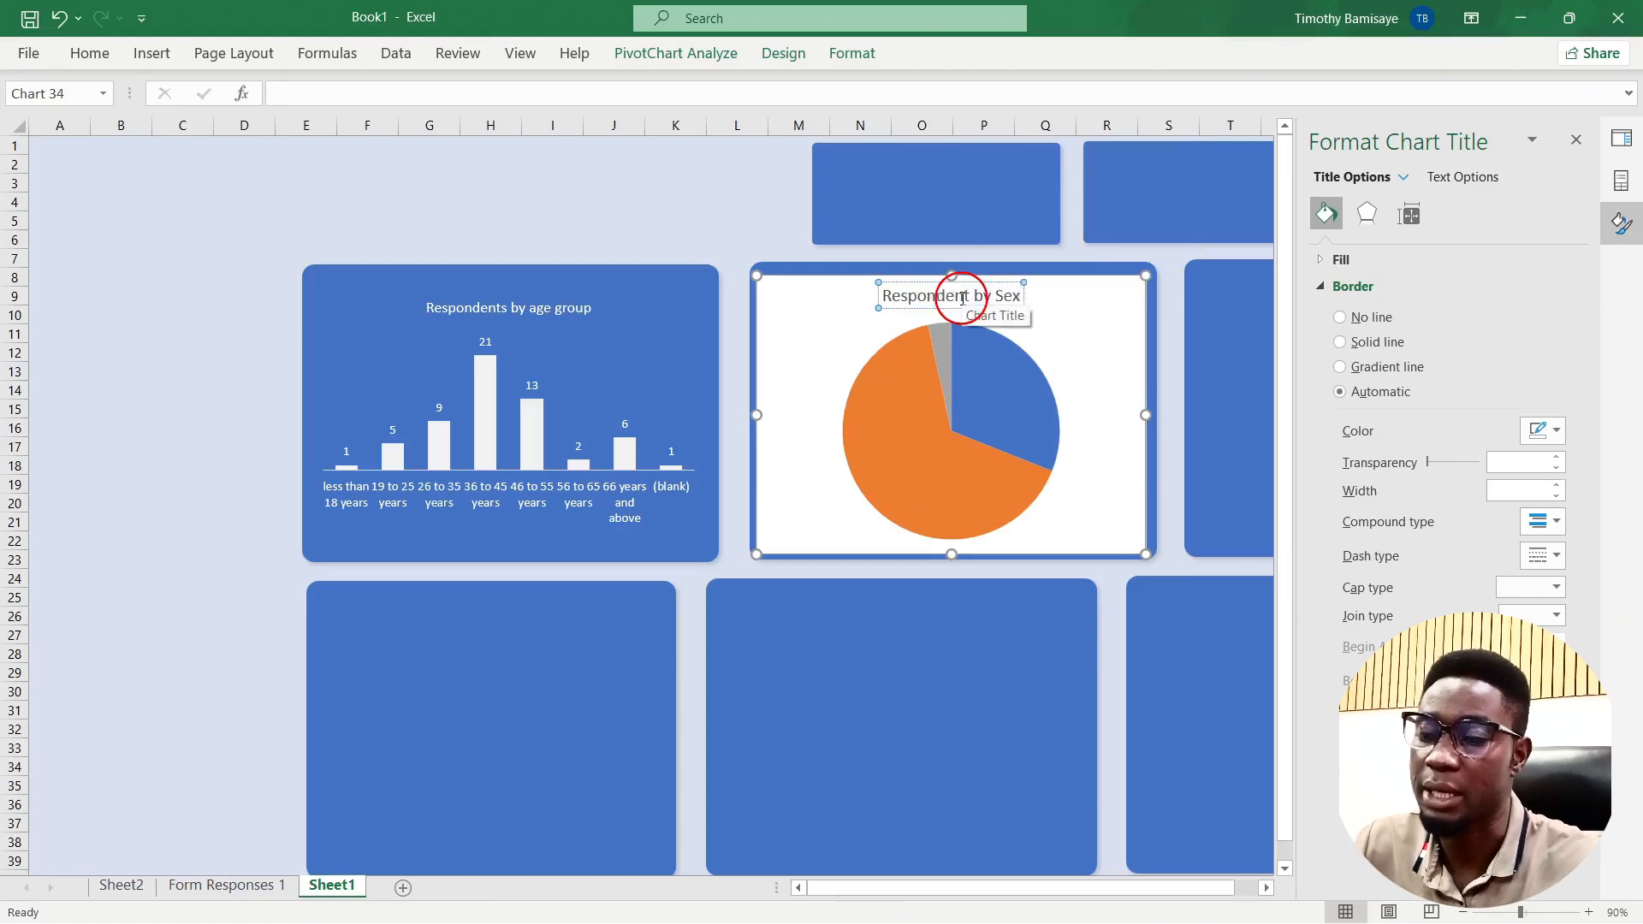
Step: Set the Respondent by Sex chart to No Fill and No Outline
{"action": "left_click", "coordinate": [791, 282]}
{"action": "left_click", "coordinate": [853, 53]}
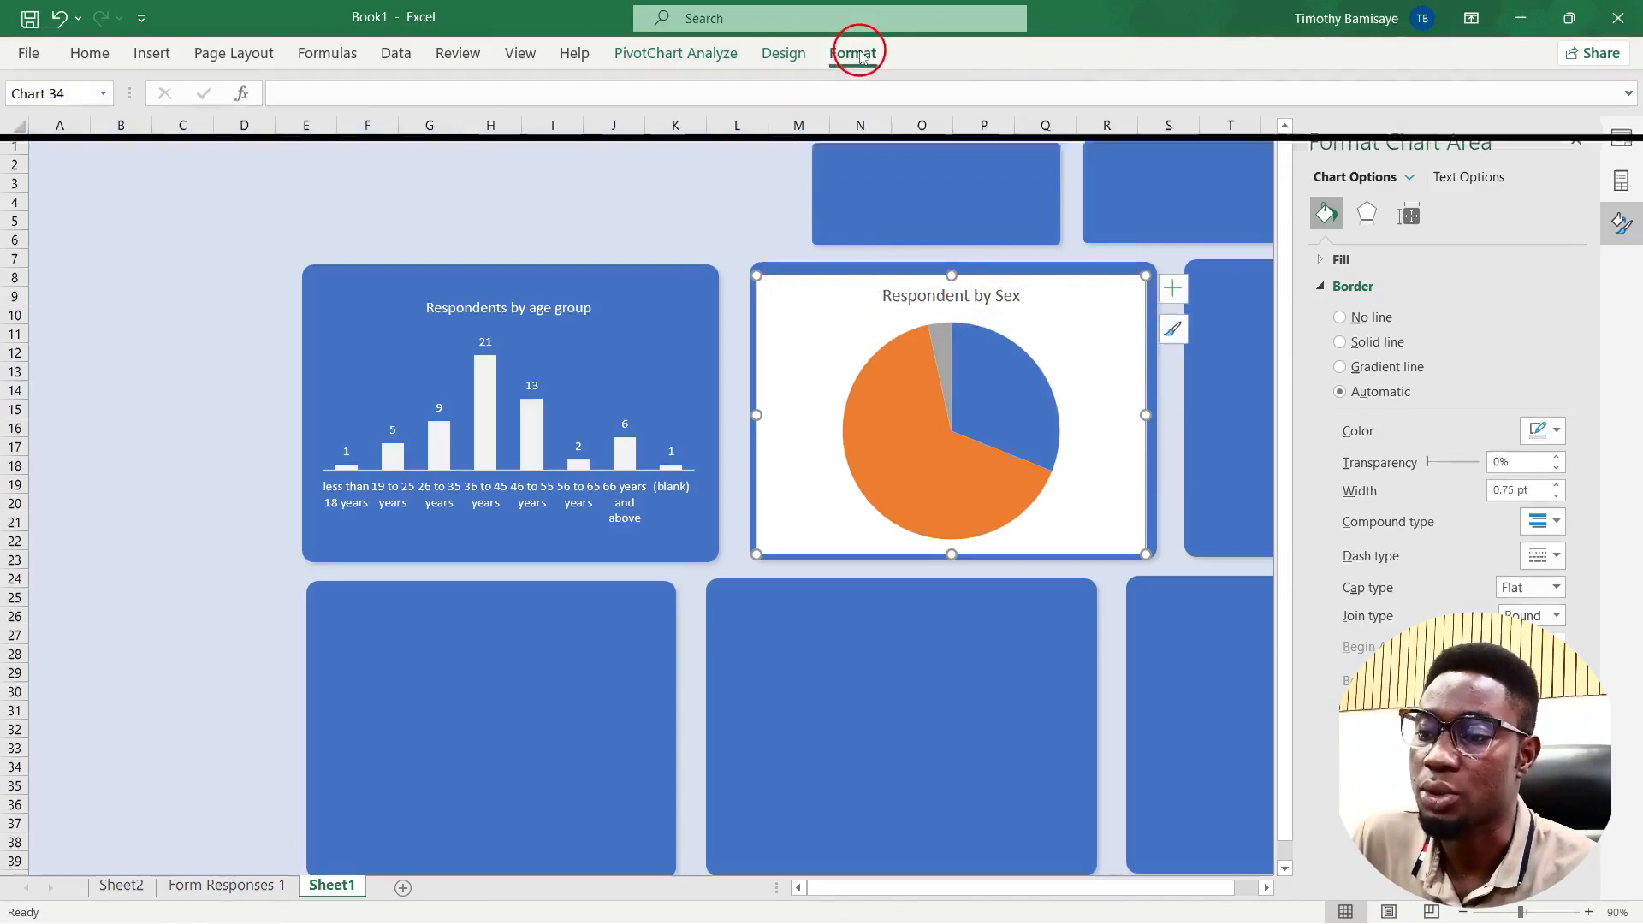
{"action": "left_click", "coordinate": [822, 94]}
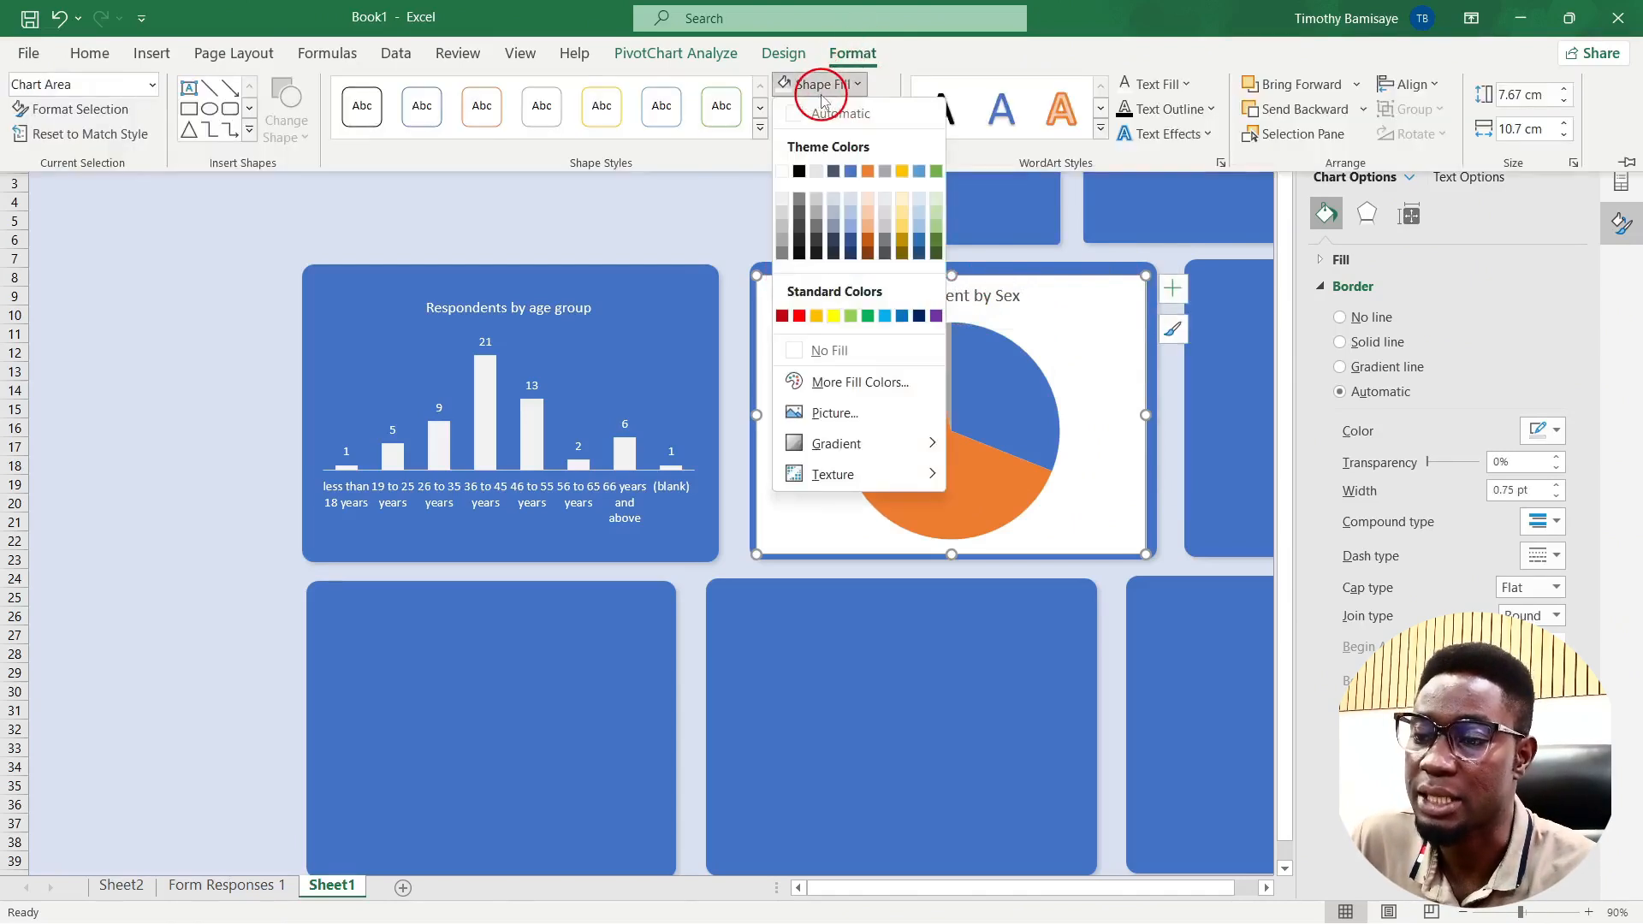
{"action": "left_click", "coordinate": [796, 354]}
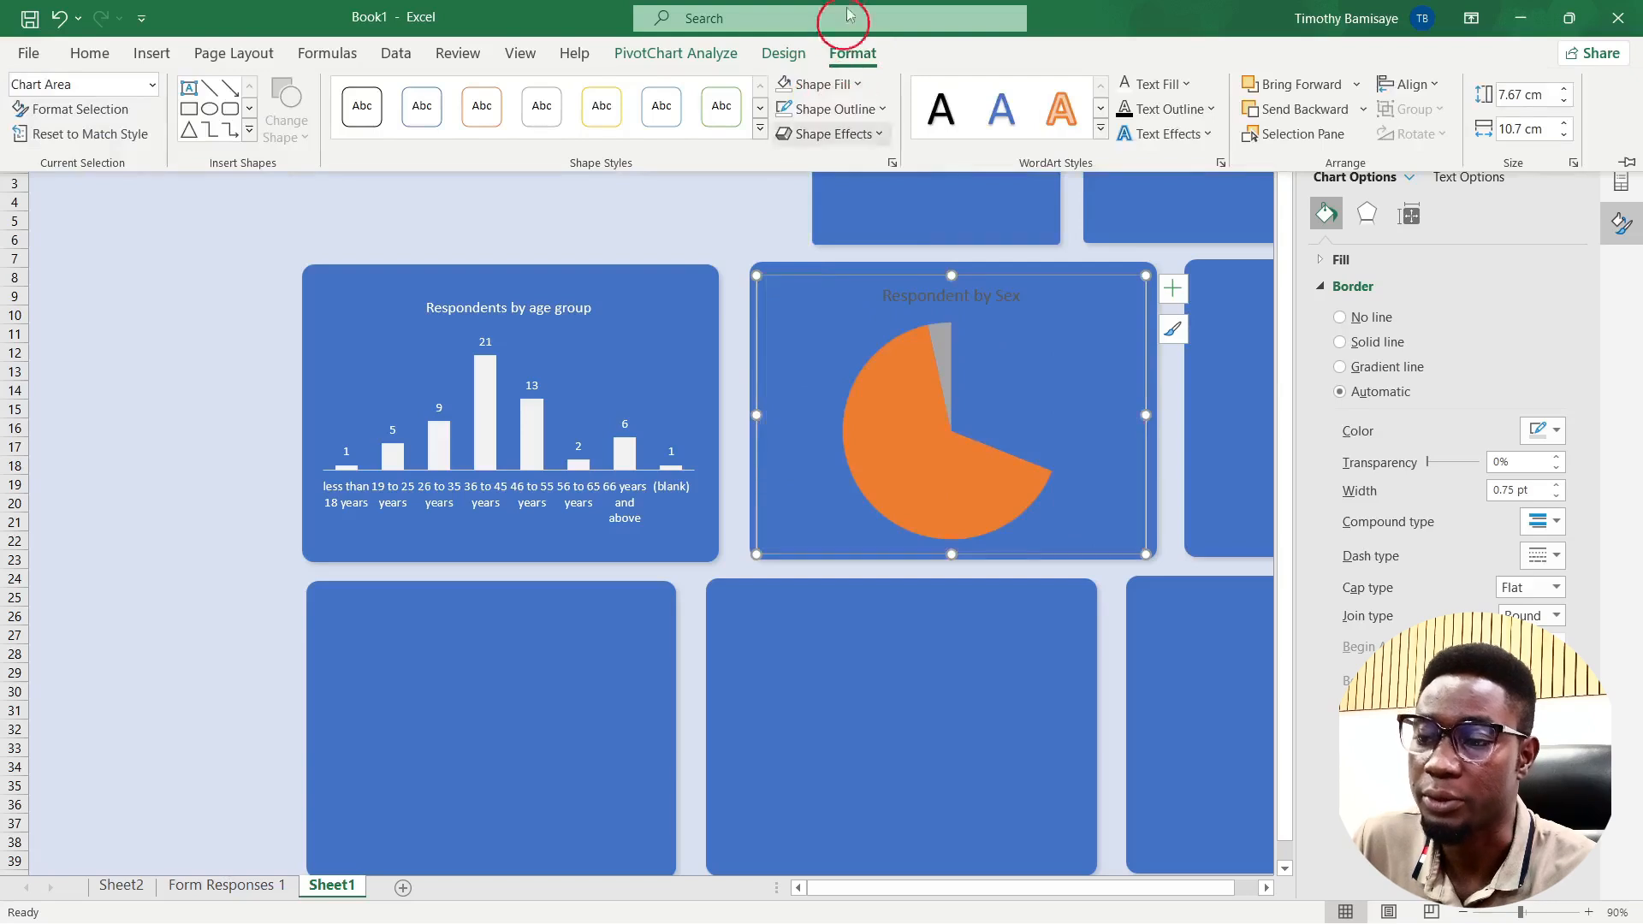
{"action": "left_click", "coordinate": [813, 110]}
{"action": "left_click", "coordinate": [786, 110]}
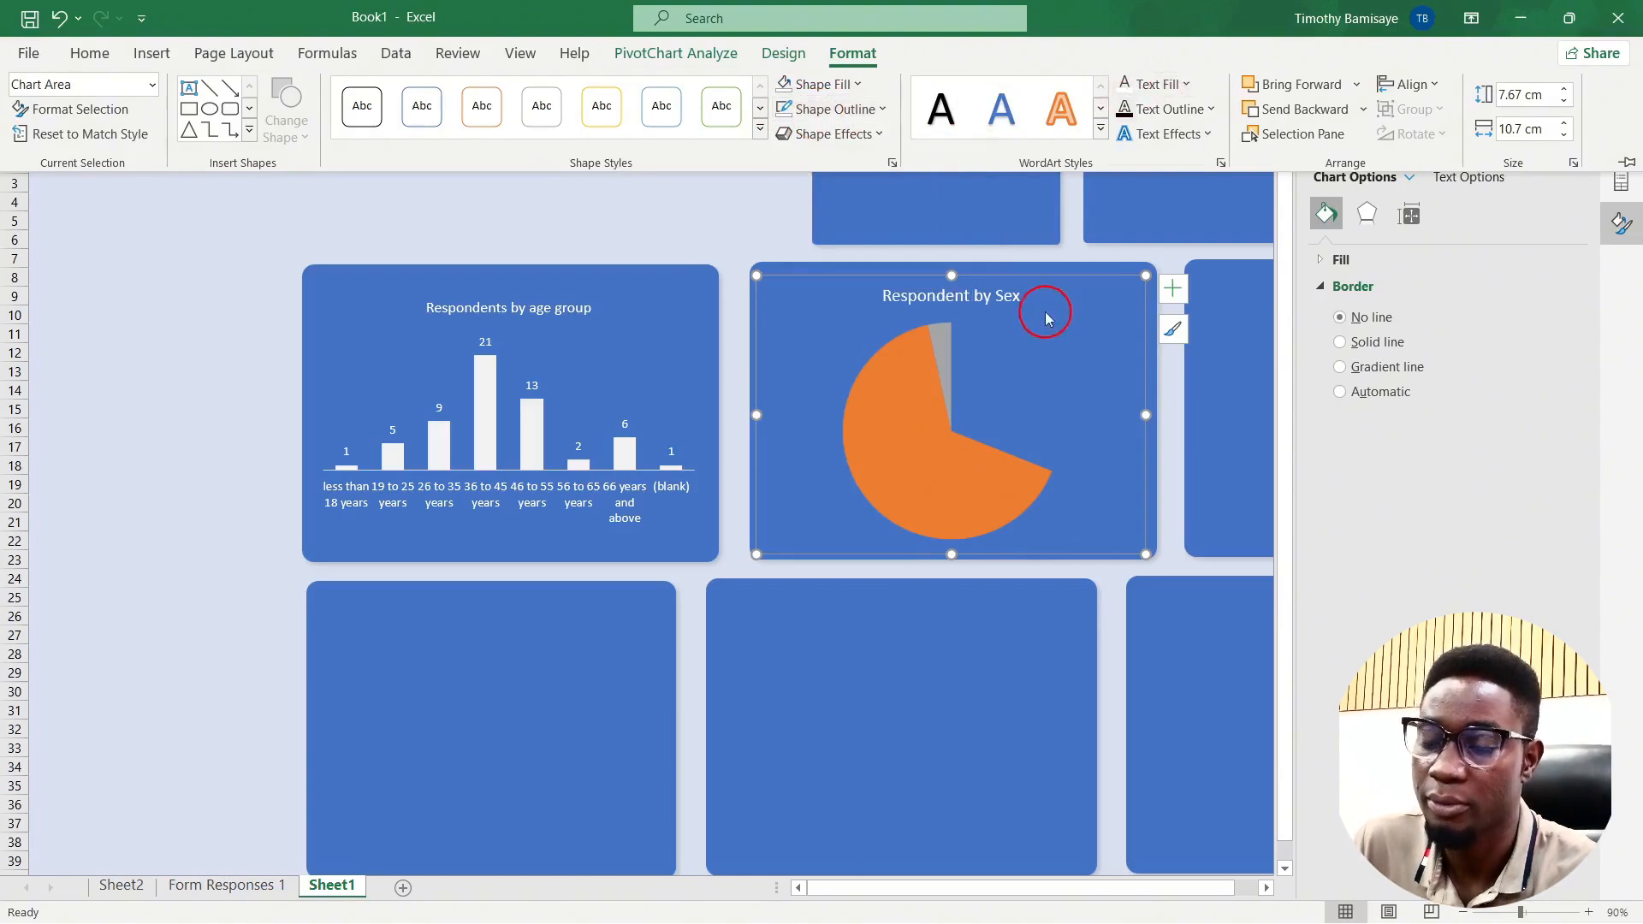
{"action": "left_click", "coordinate": [1017, 408]}
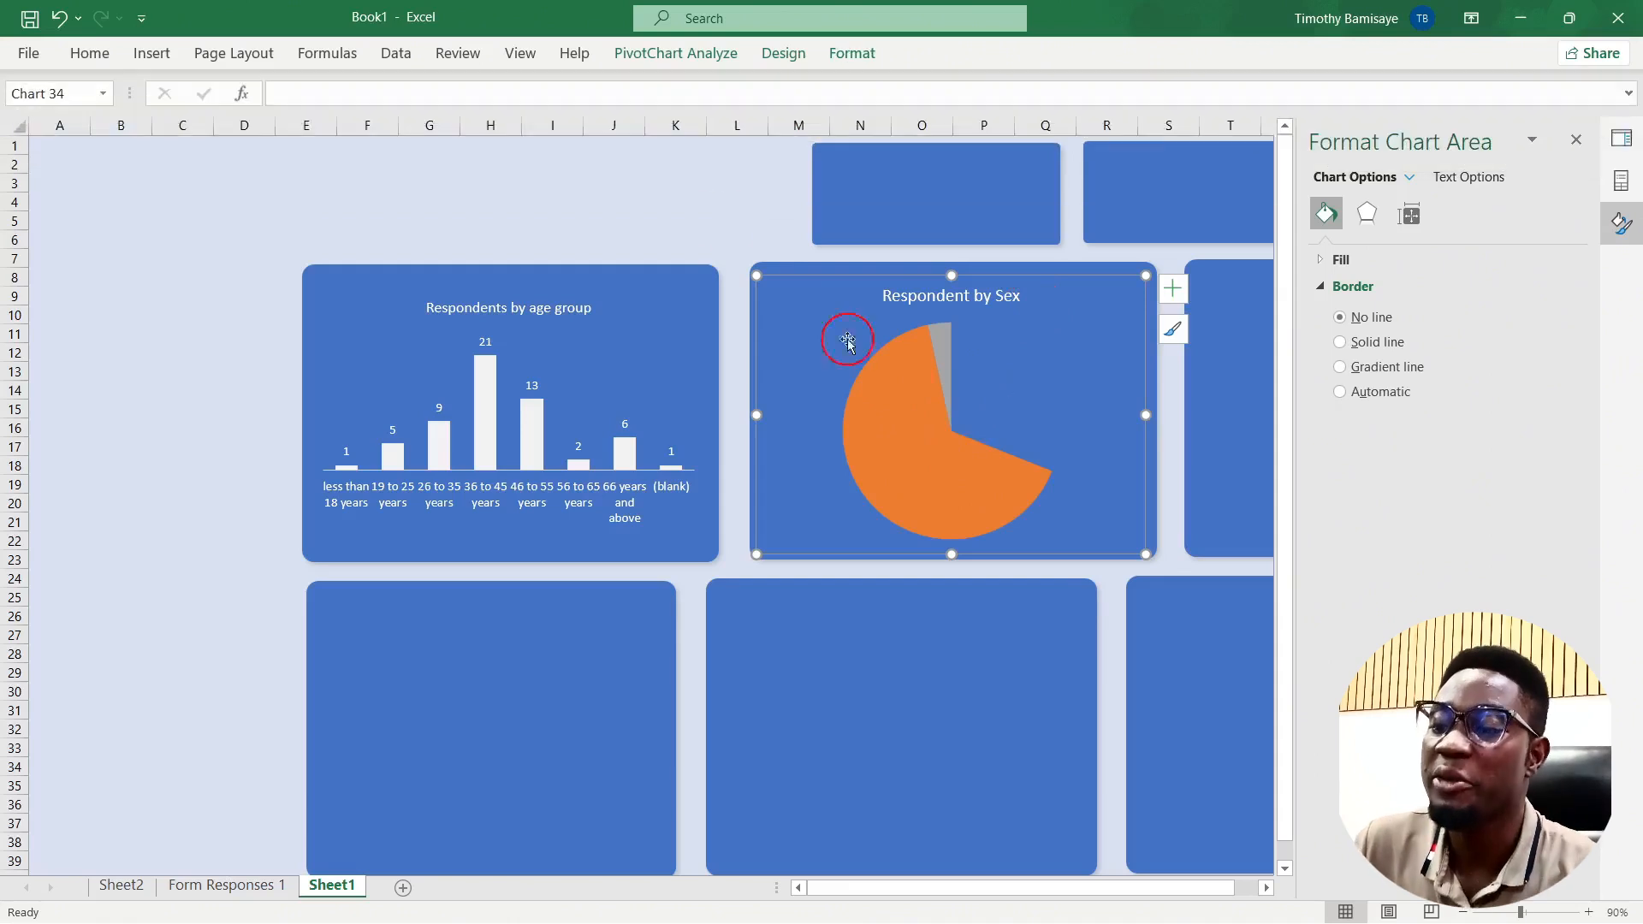
{"action": "left_click", "coordinate": [696, 203]}
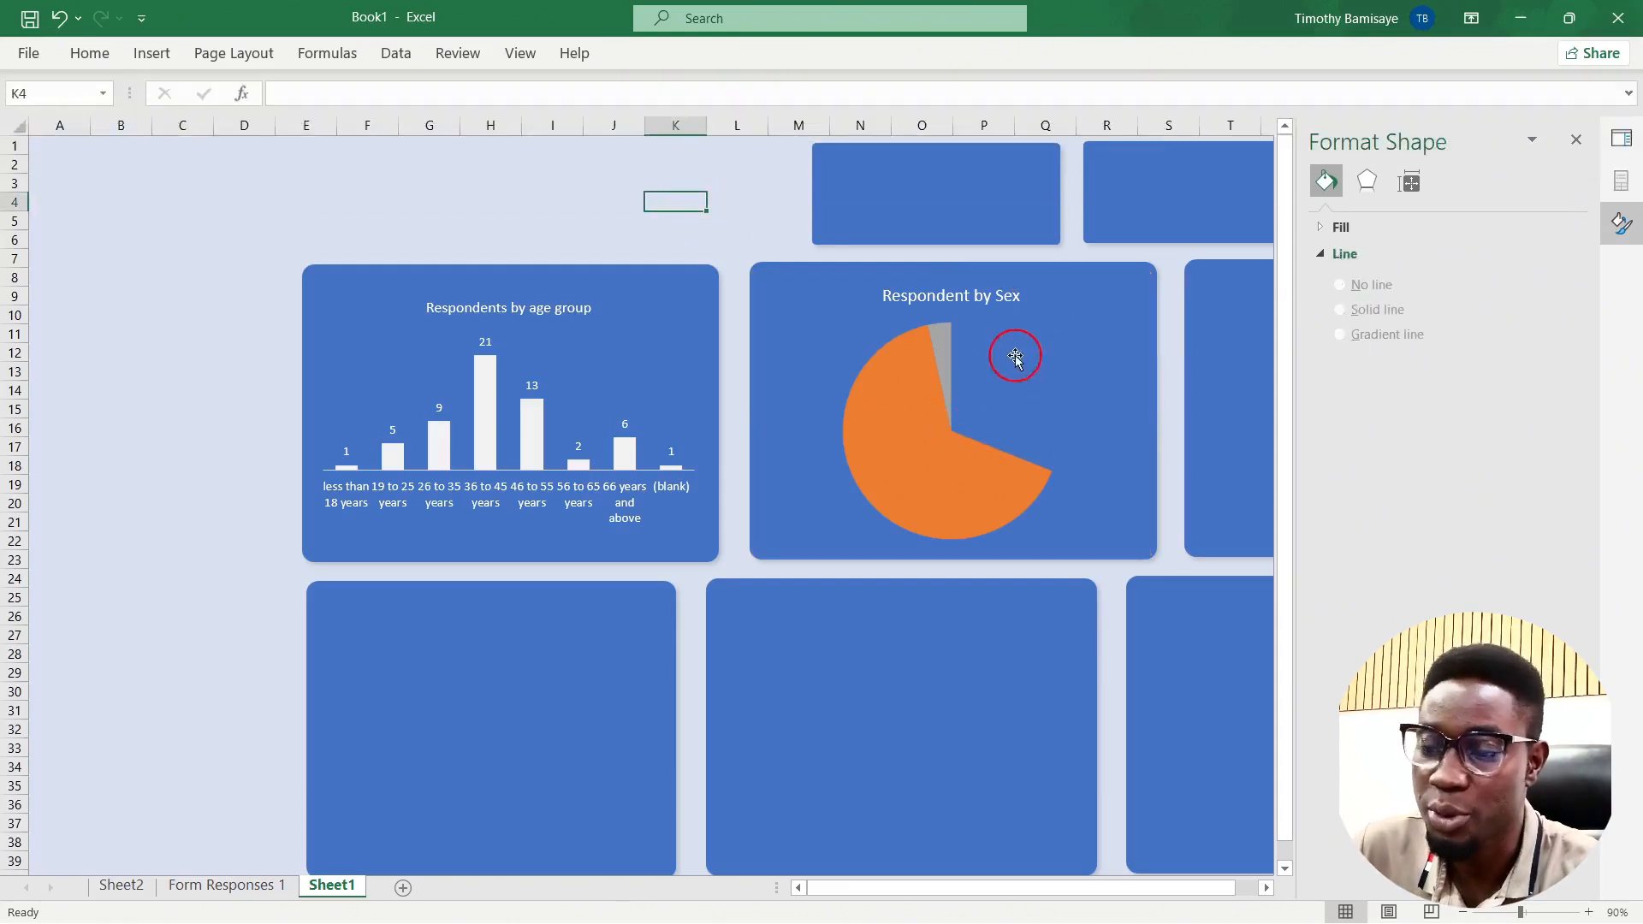
Step: Colour the smaller blue pie slice dark orange
{"action": "left_click", "coordinate": [1017, 409]}
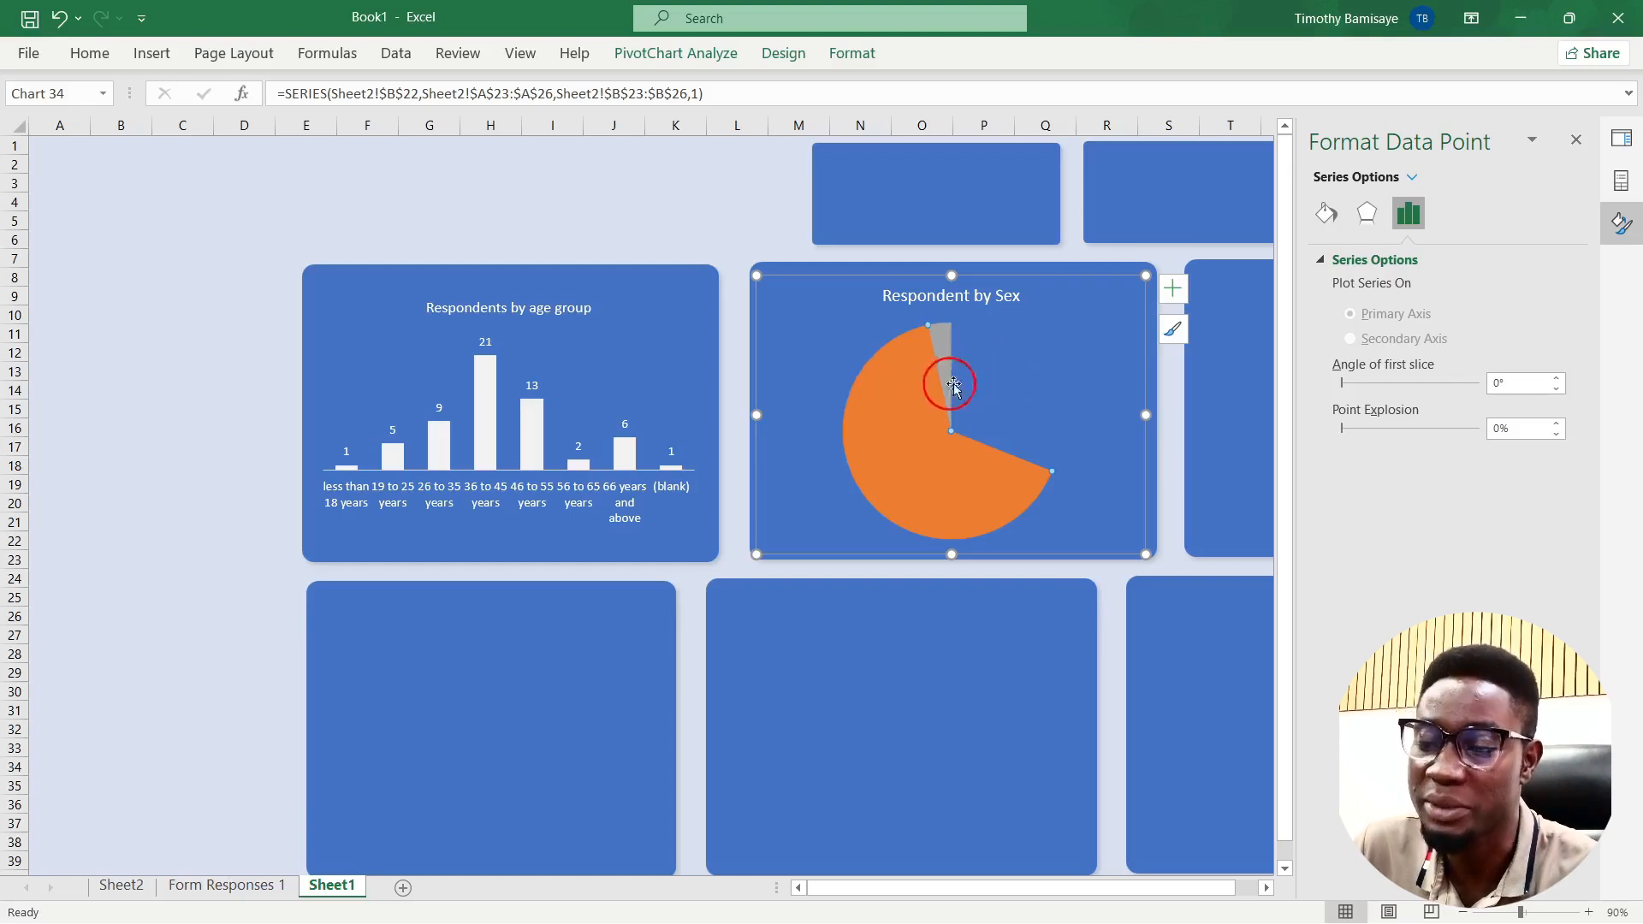
{"action": "left_click", "coordinate": [981, 379]}
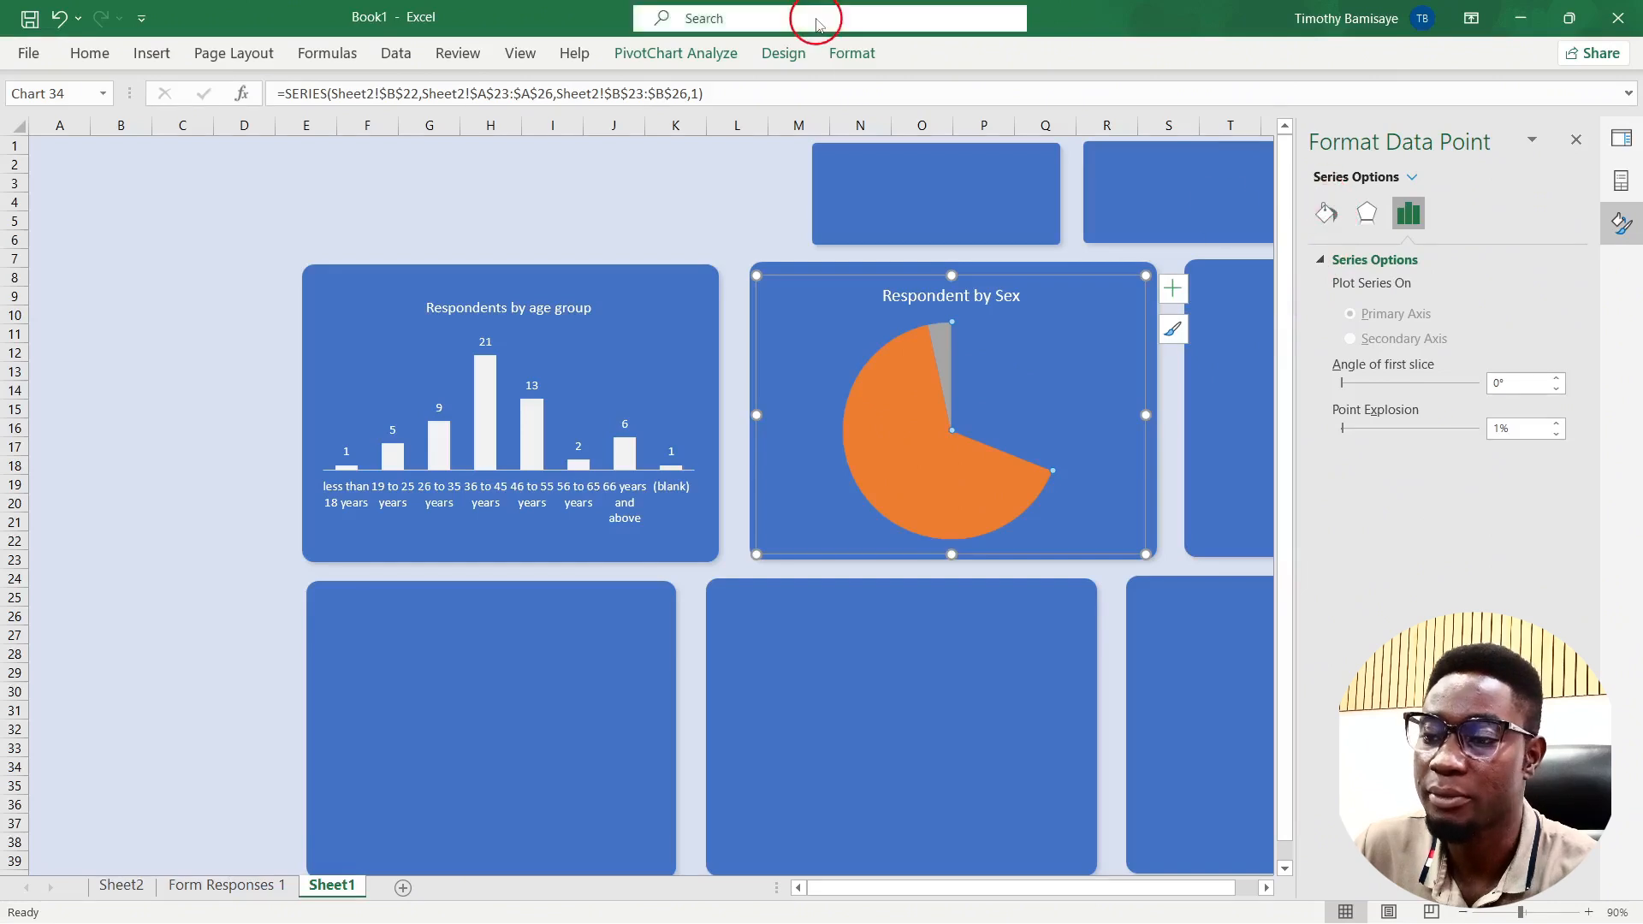
{"action": "left_click", "coordinate": [855, 54]}
{"action": "left_click", "coordinate": [838, 84]}
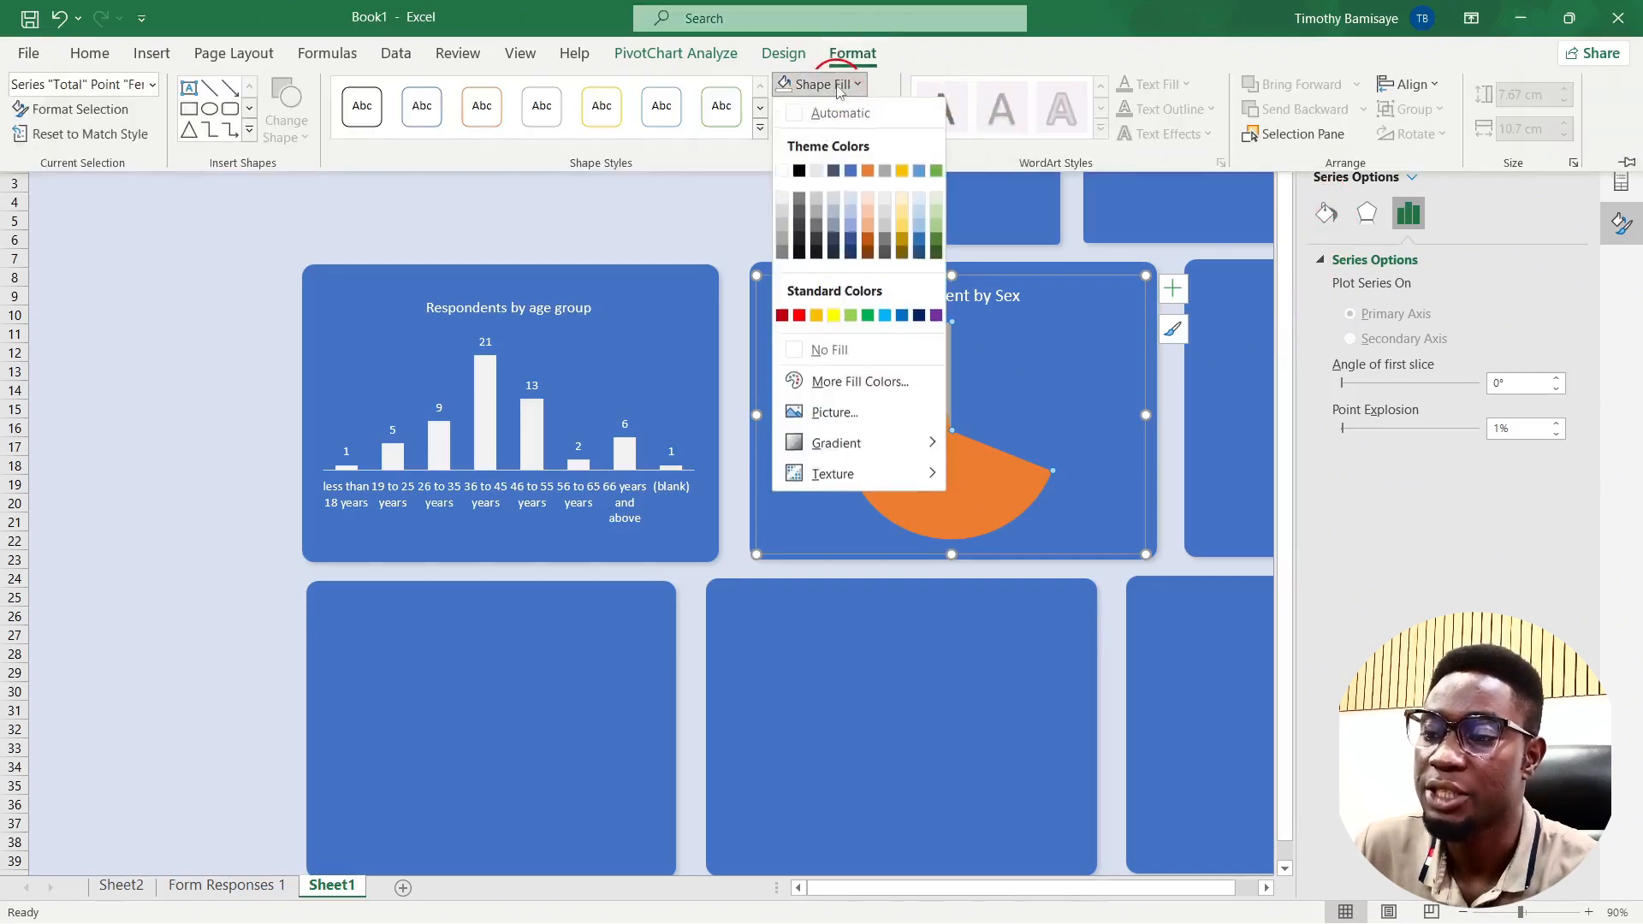
{"action": "left_click", "coordinate": [866, 242]}
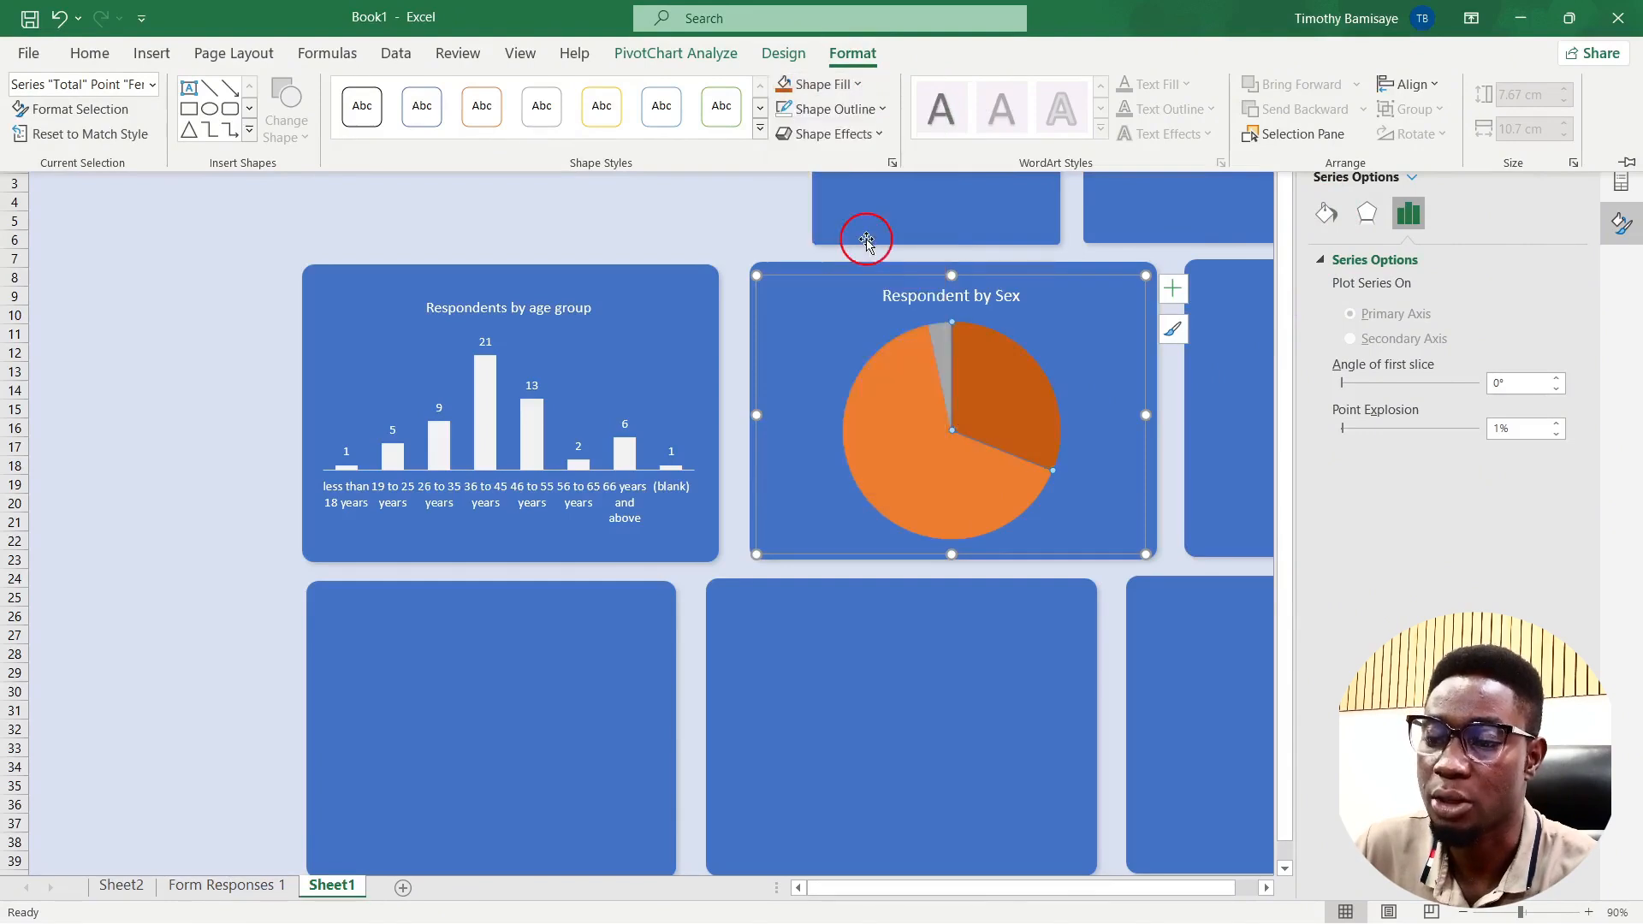
Step: Fill the large pie slice light peach
{"action": "left_click", "coordinate": [985, 490]}
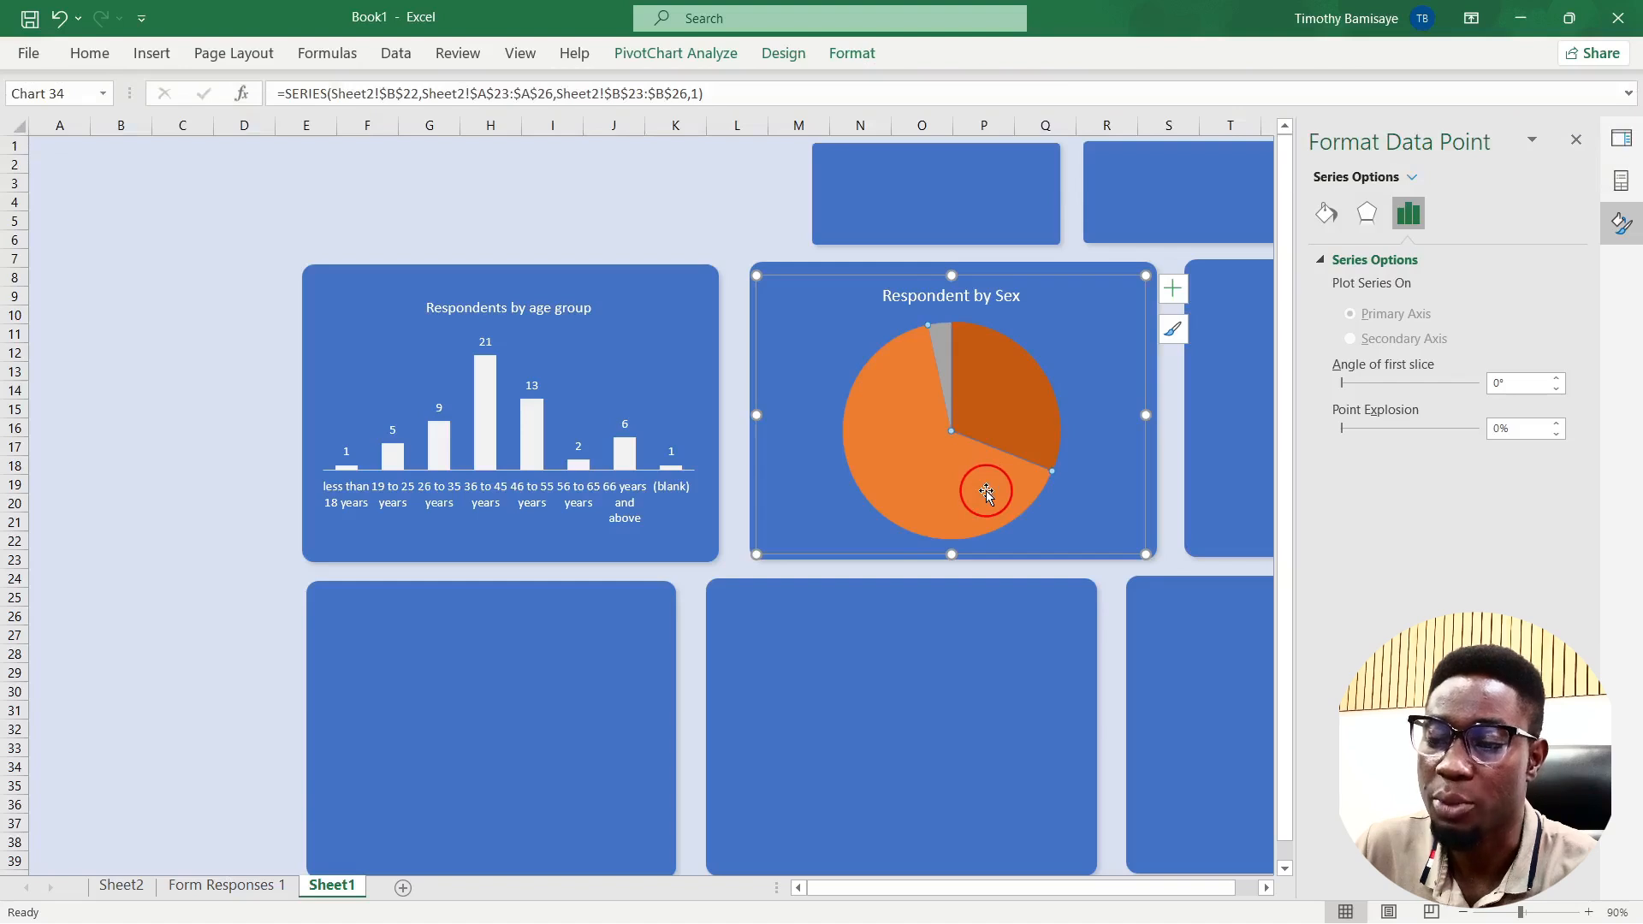
{"action": "left_click", "coordinate": [852, 58]}
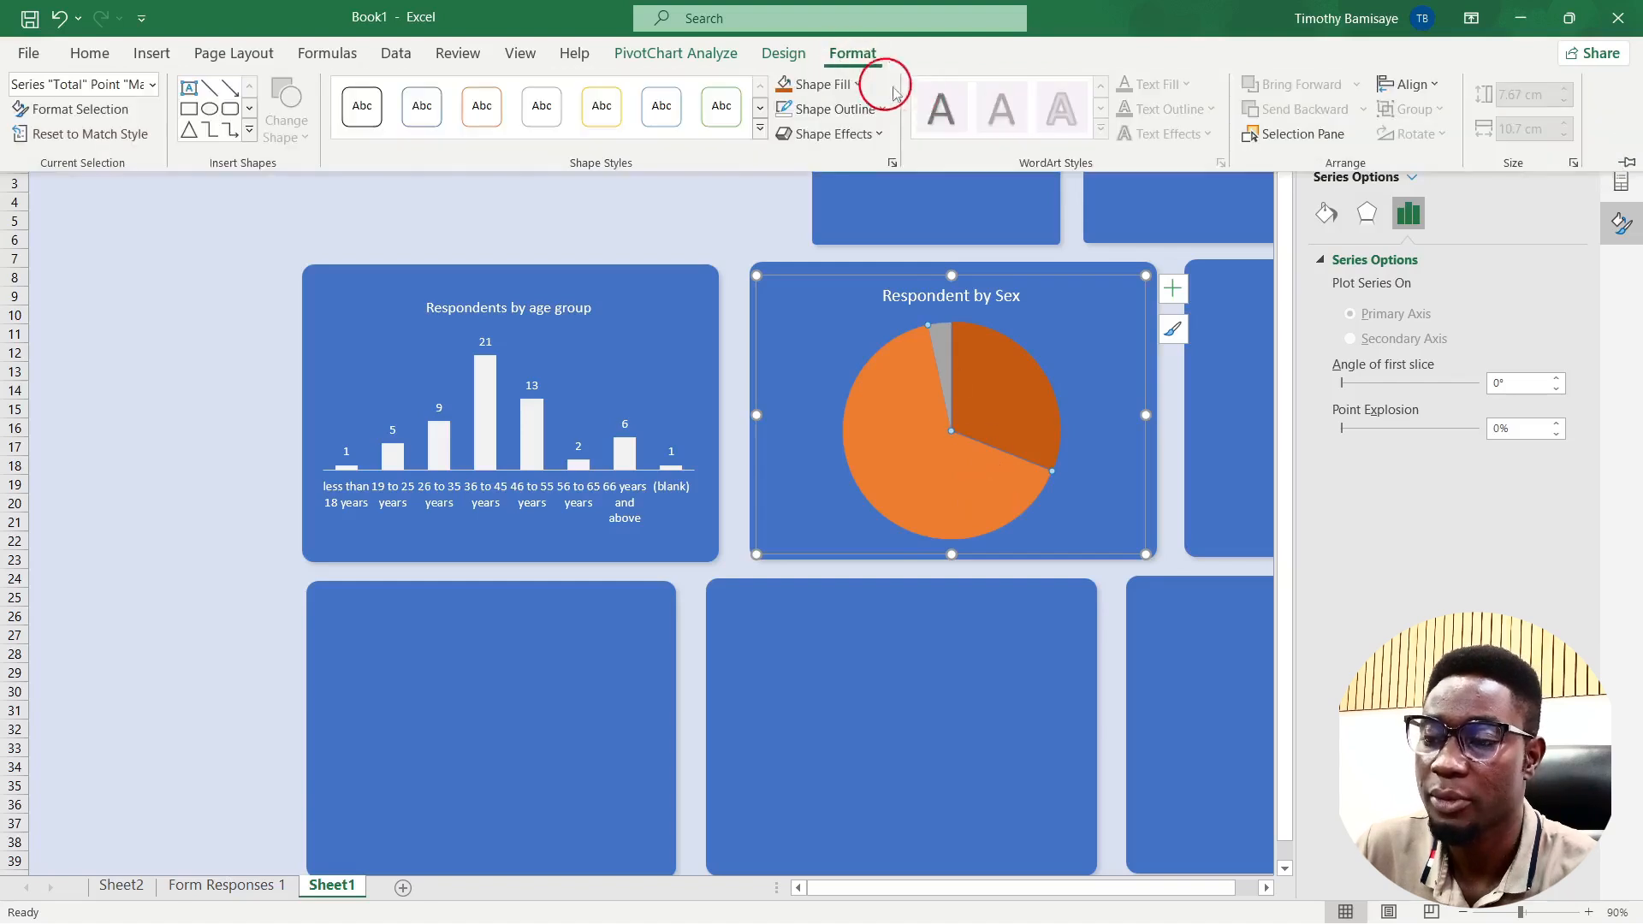
{"action": "left_click", "coordinate": [846, 87]}
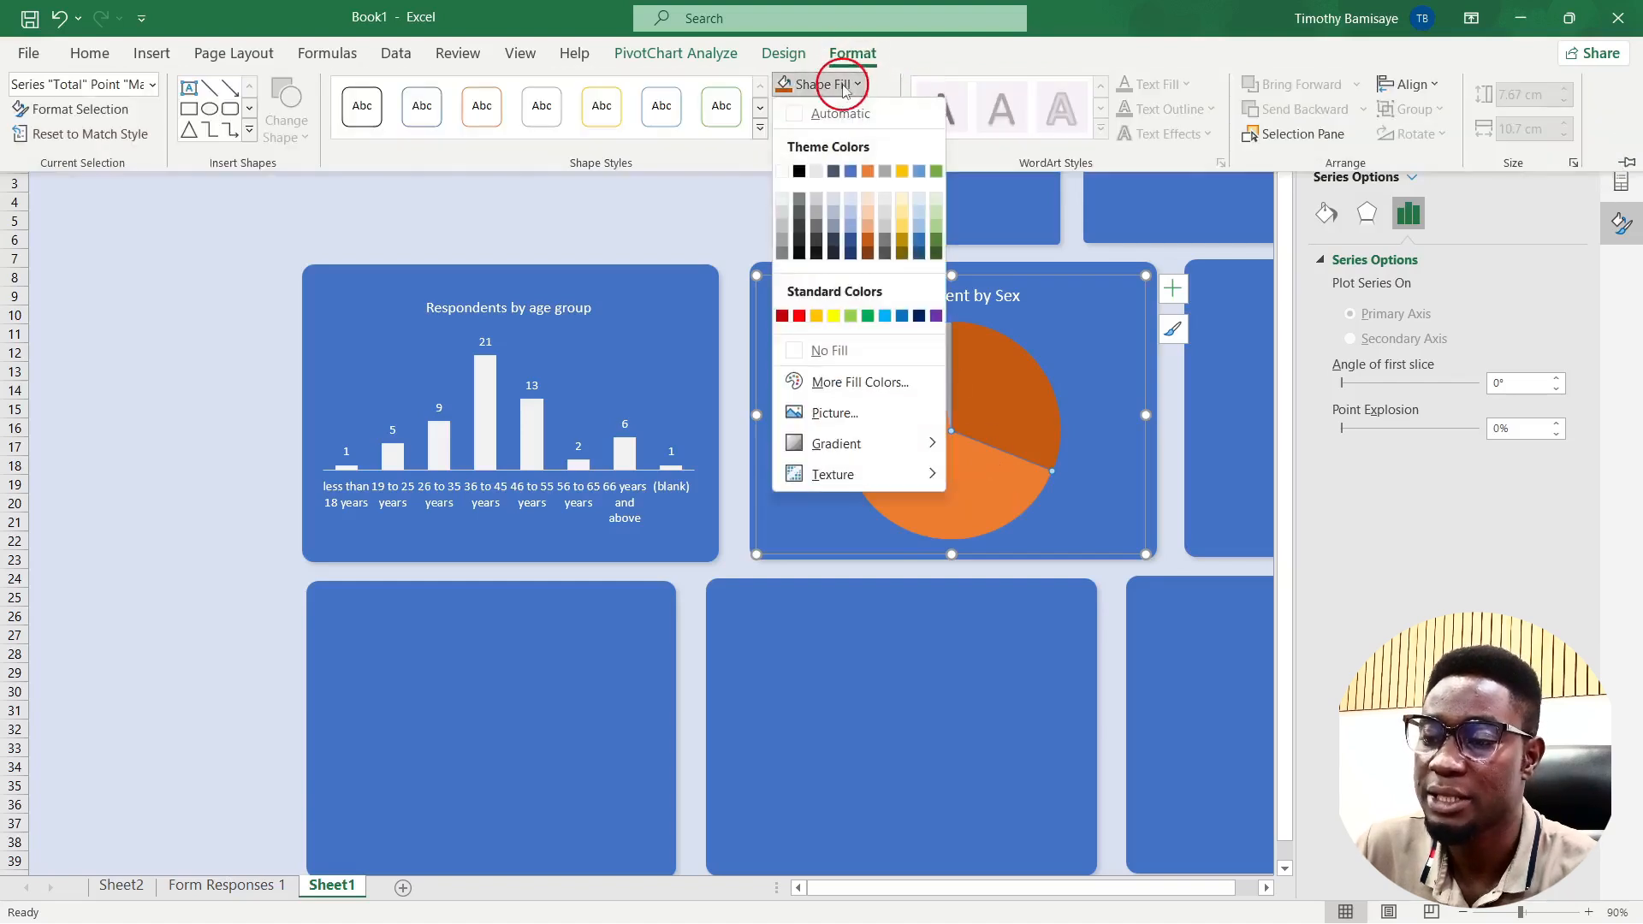
{"action": "left_click", "coordinate": [869, 224]}
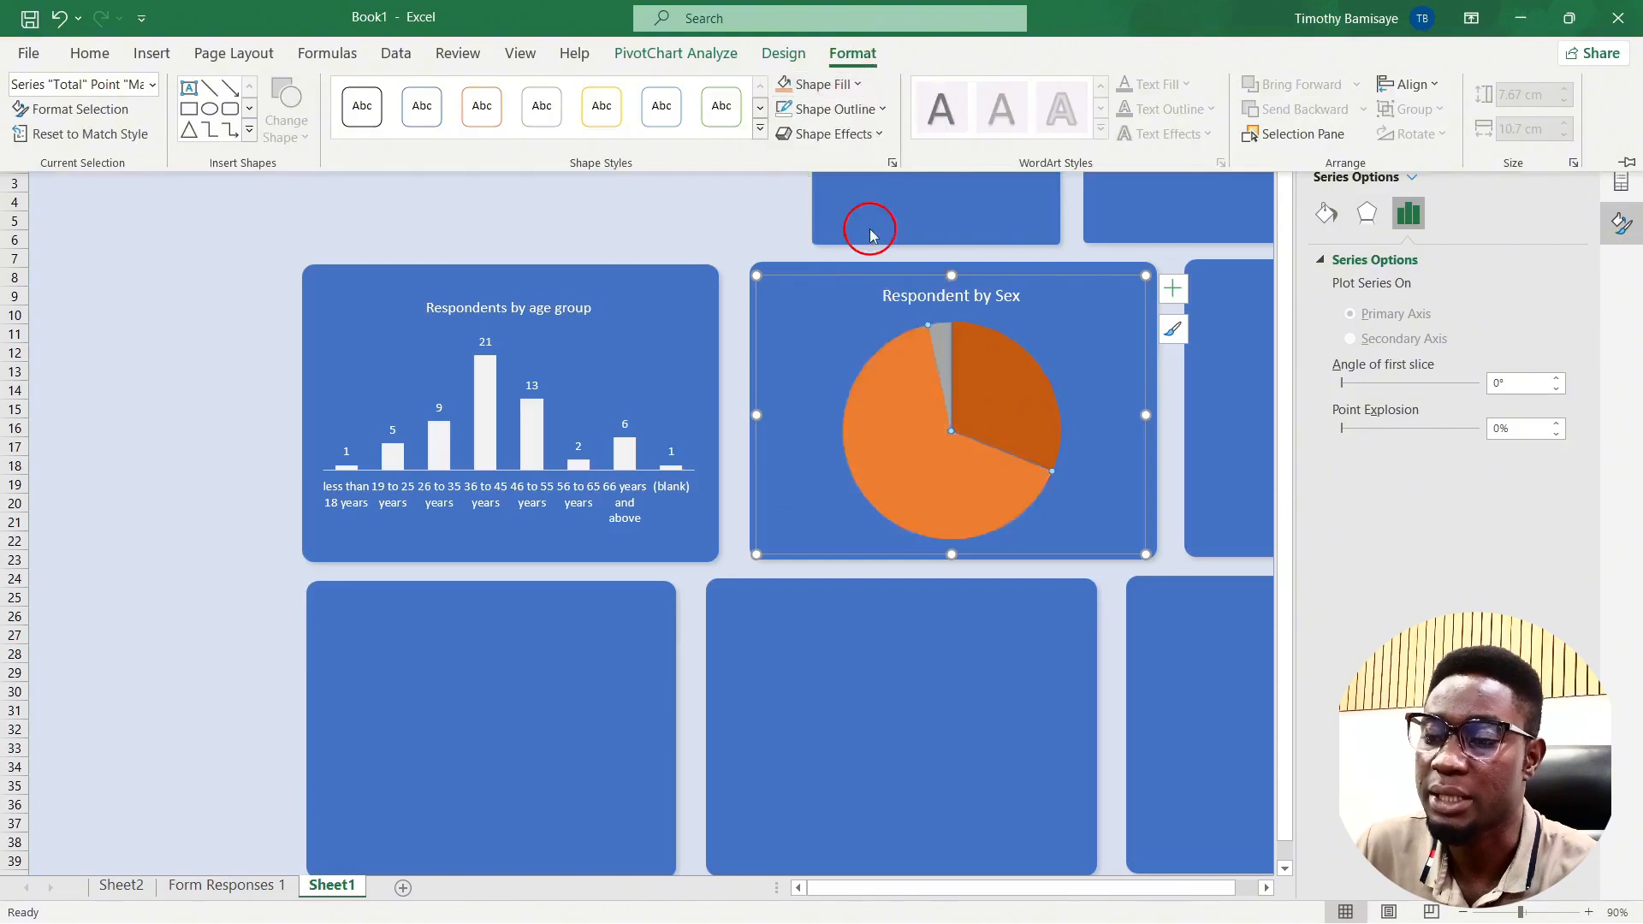
Step: Fill the small grey slice with Orange, Accent 2, Lighter 40%
{"action": "left_click", "coordinate": [940, 347]}
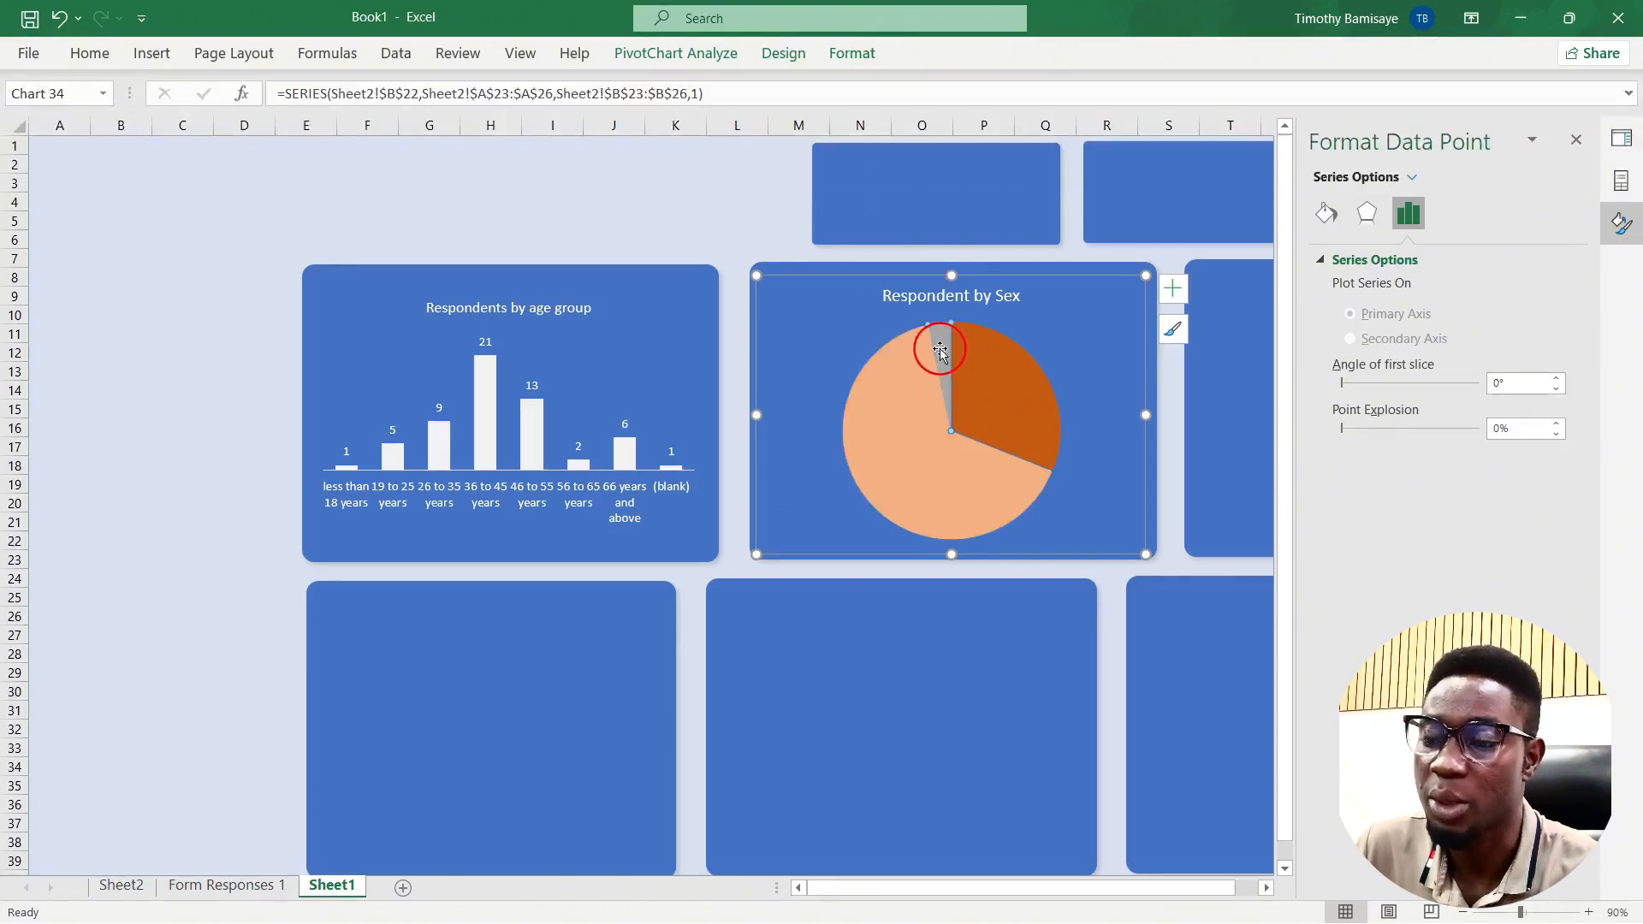
{"action": "left_click", "coordinate": [877, 51]}
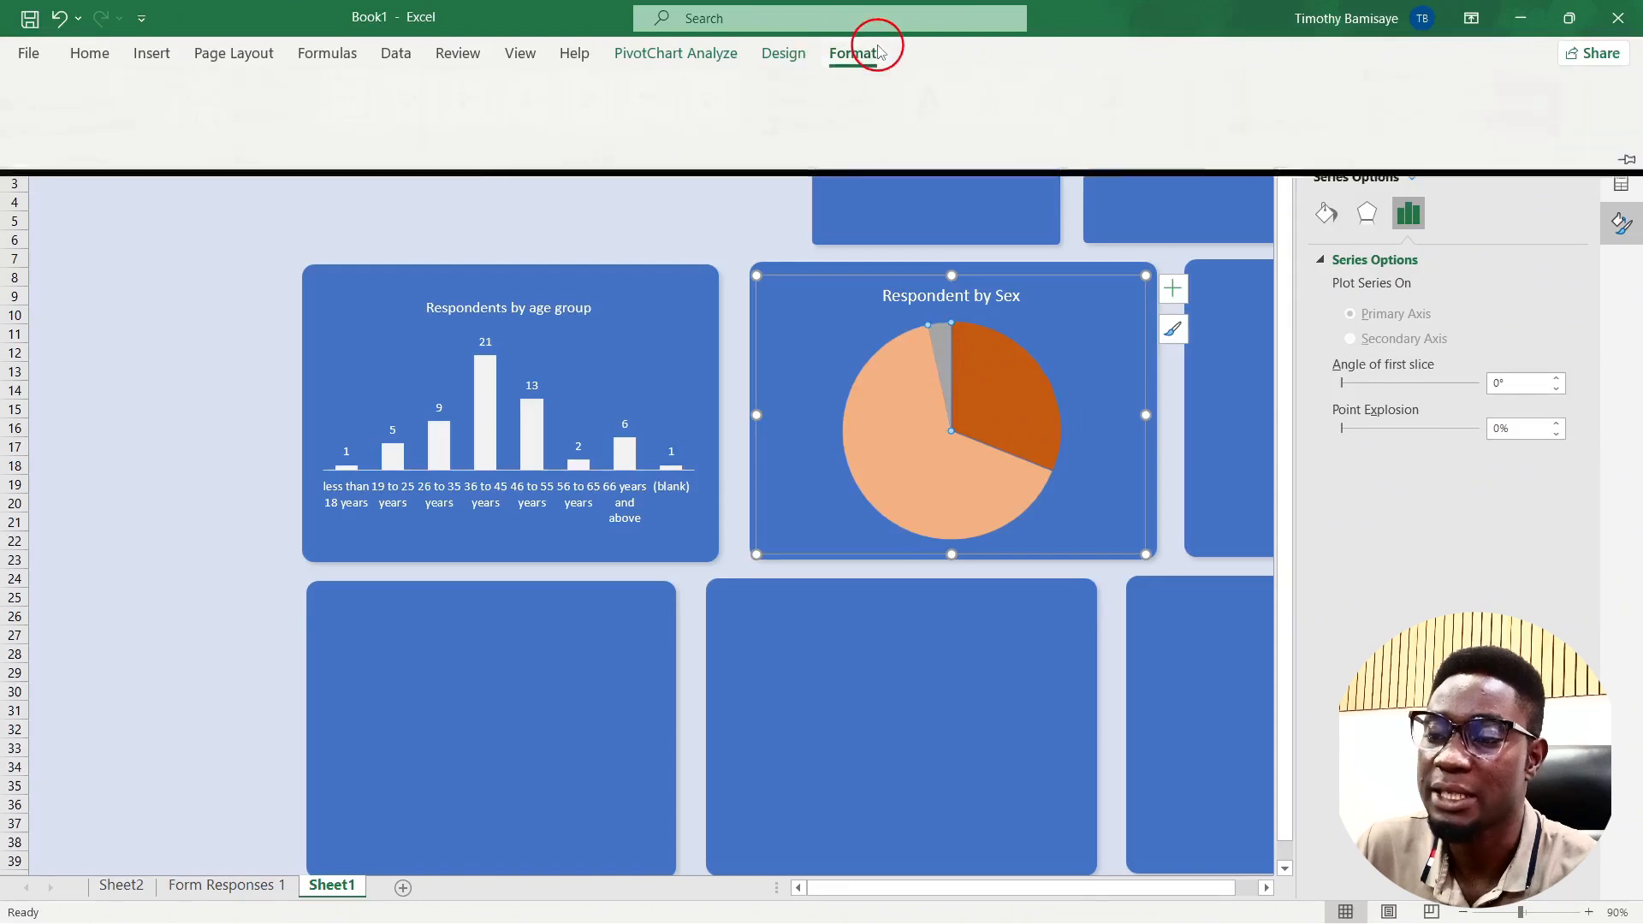
{"action": "left_click", "coordinate": [834, 84]}
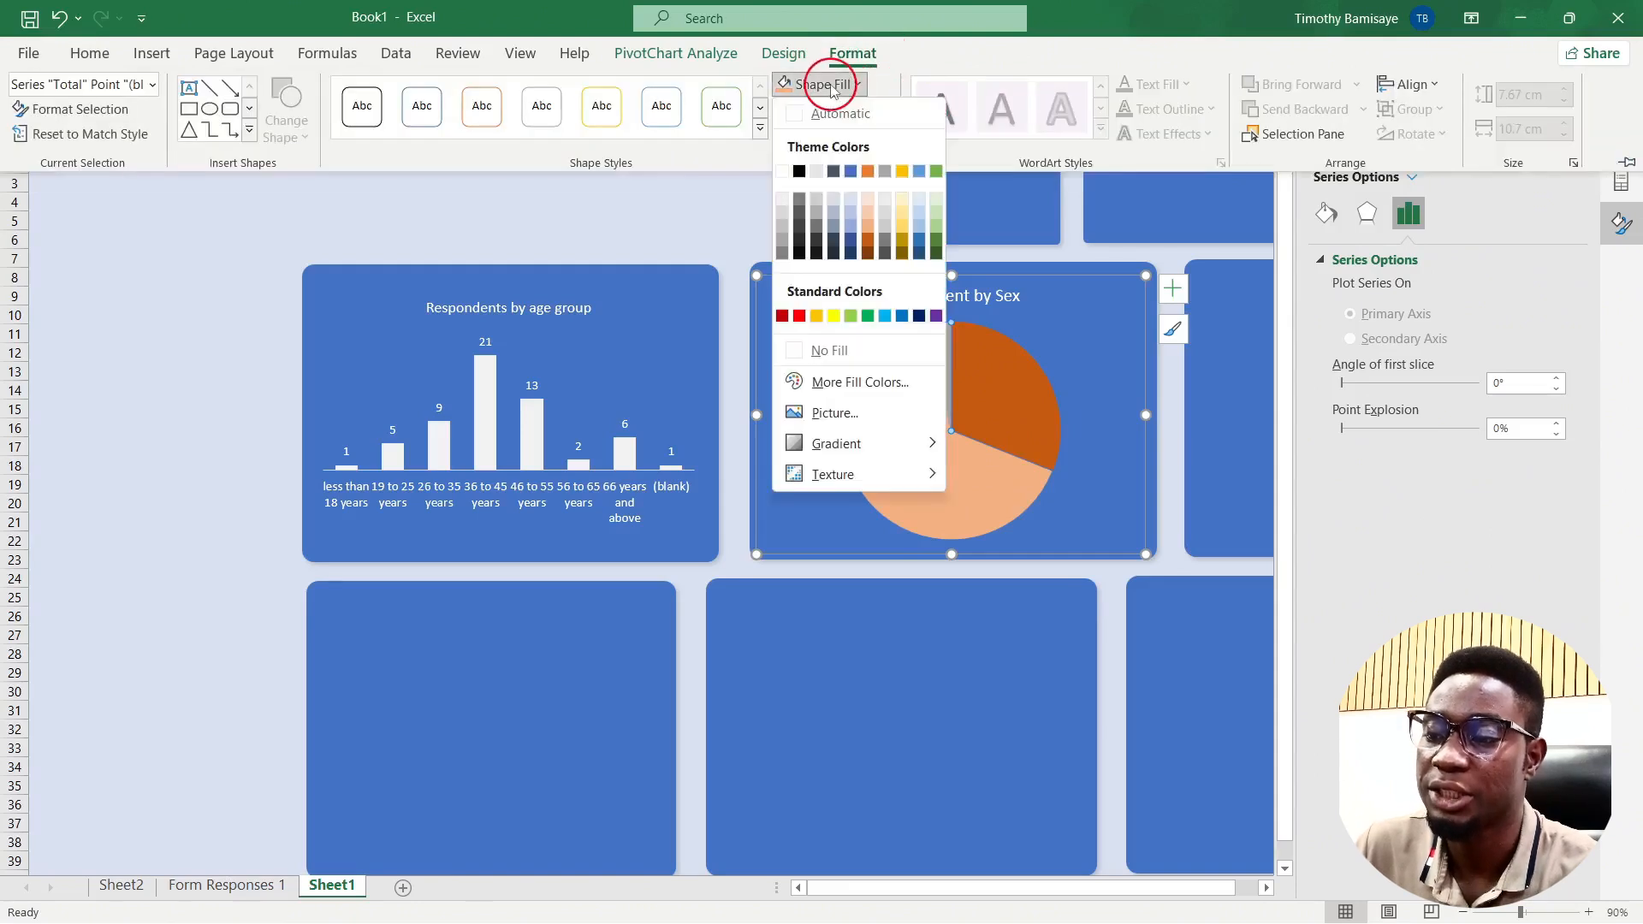
{"action": "left_click", "coordinate": [868, 216]}
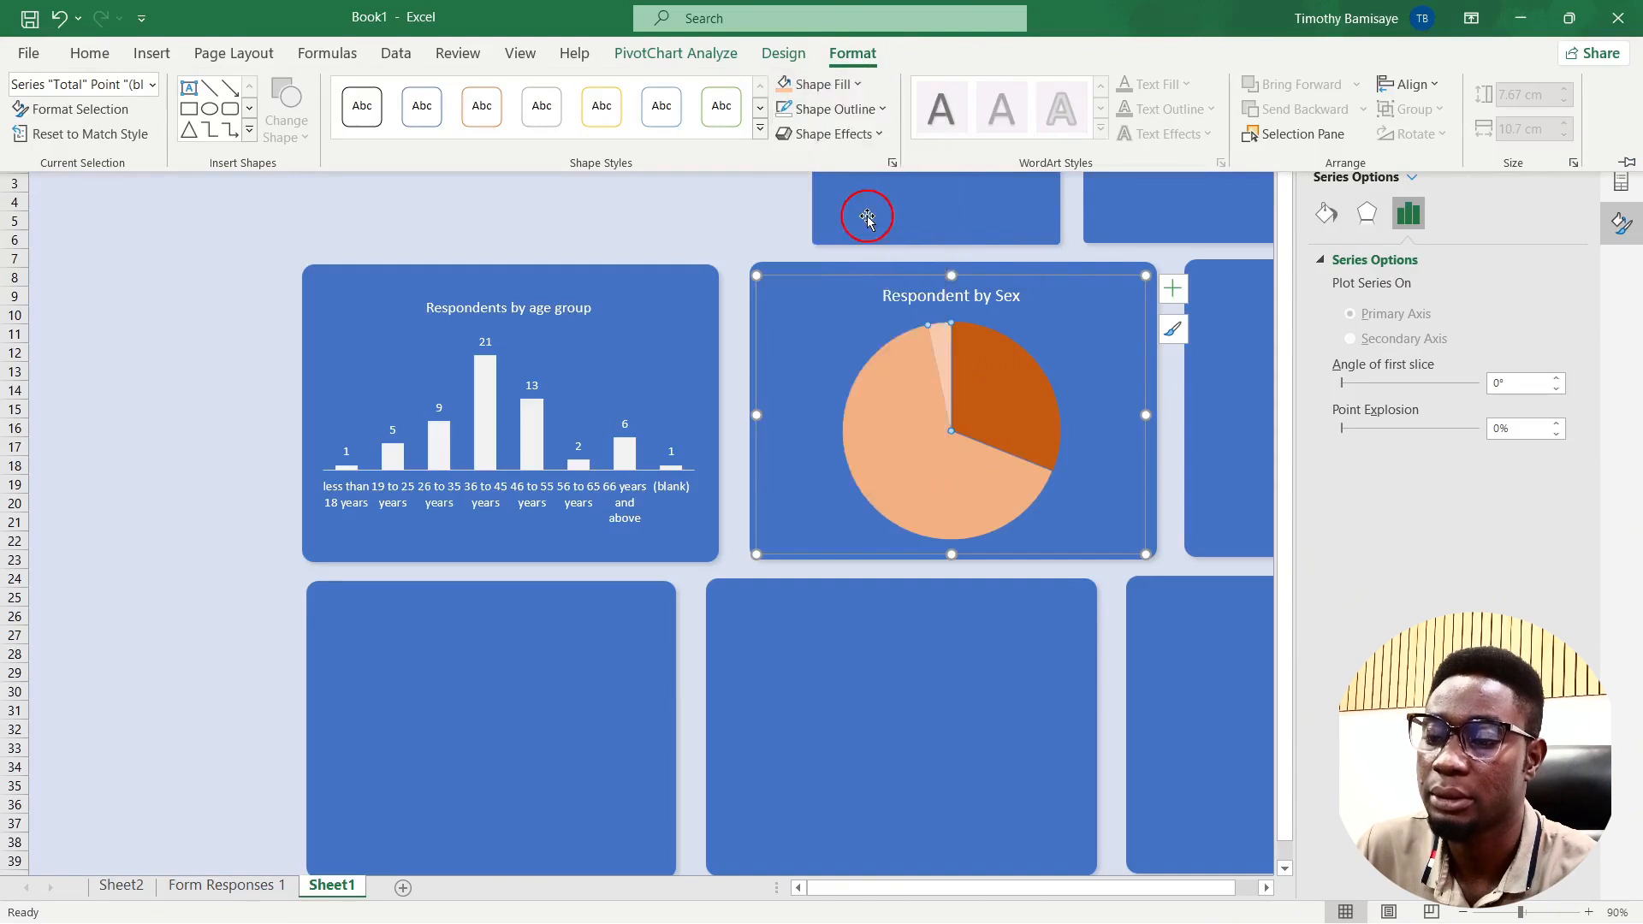
{"action": "left_click", "coordinate": [742, 224]}
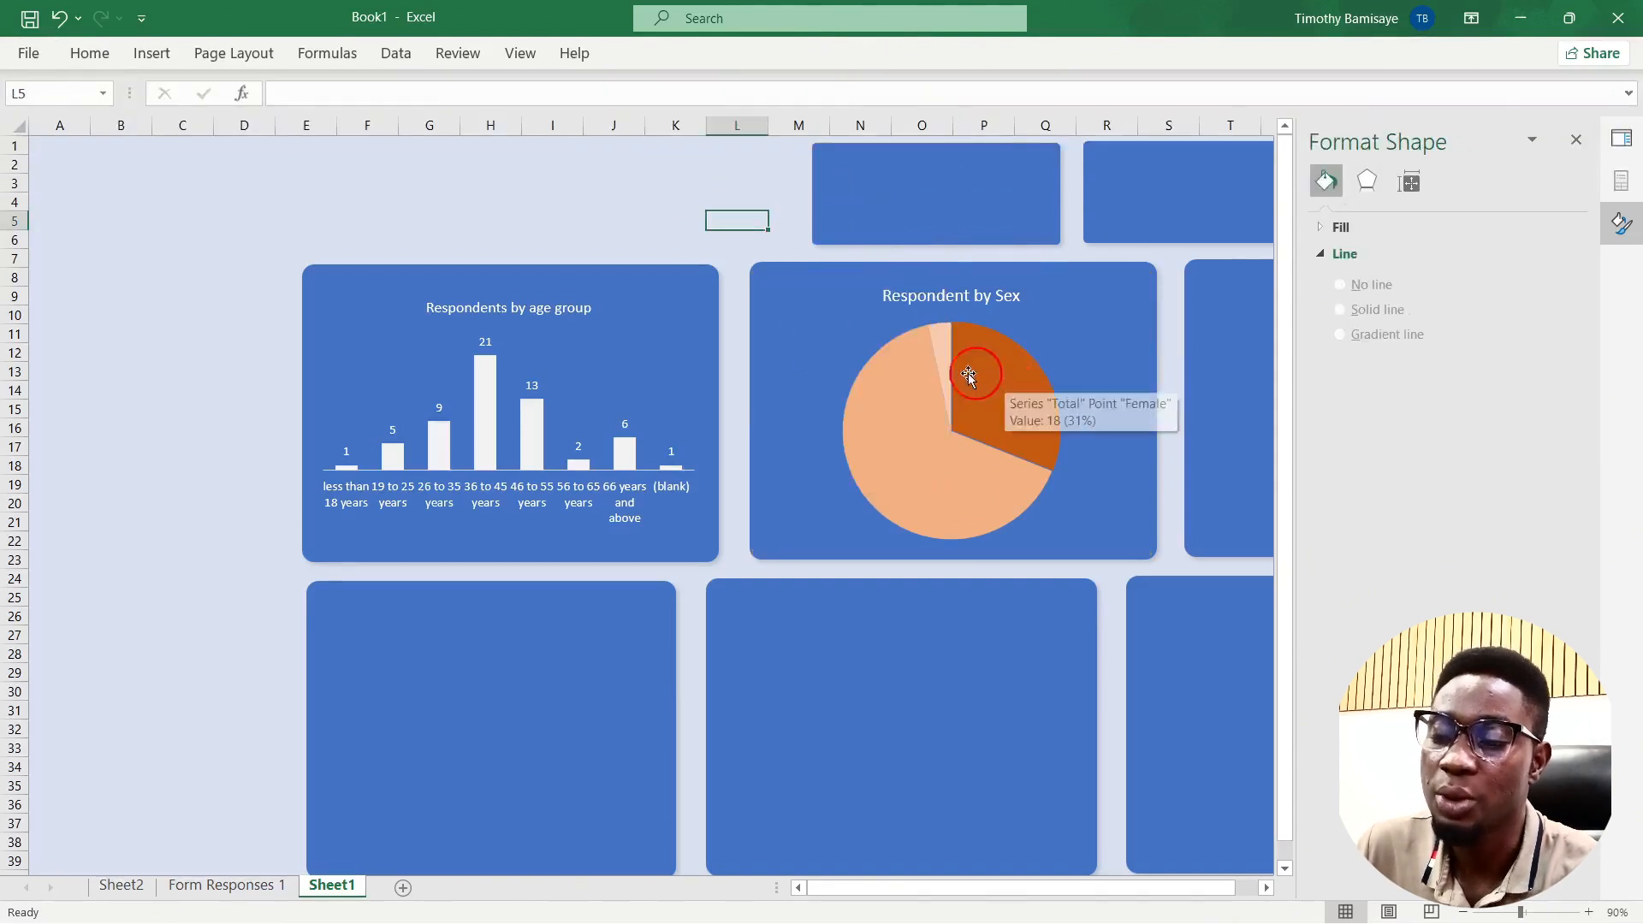
{"action": "left_click", "coordinate": [1014, 403]}
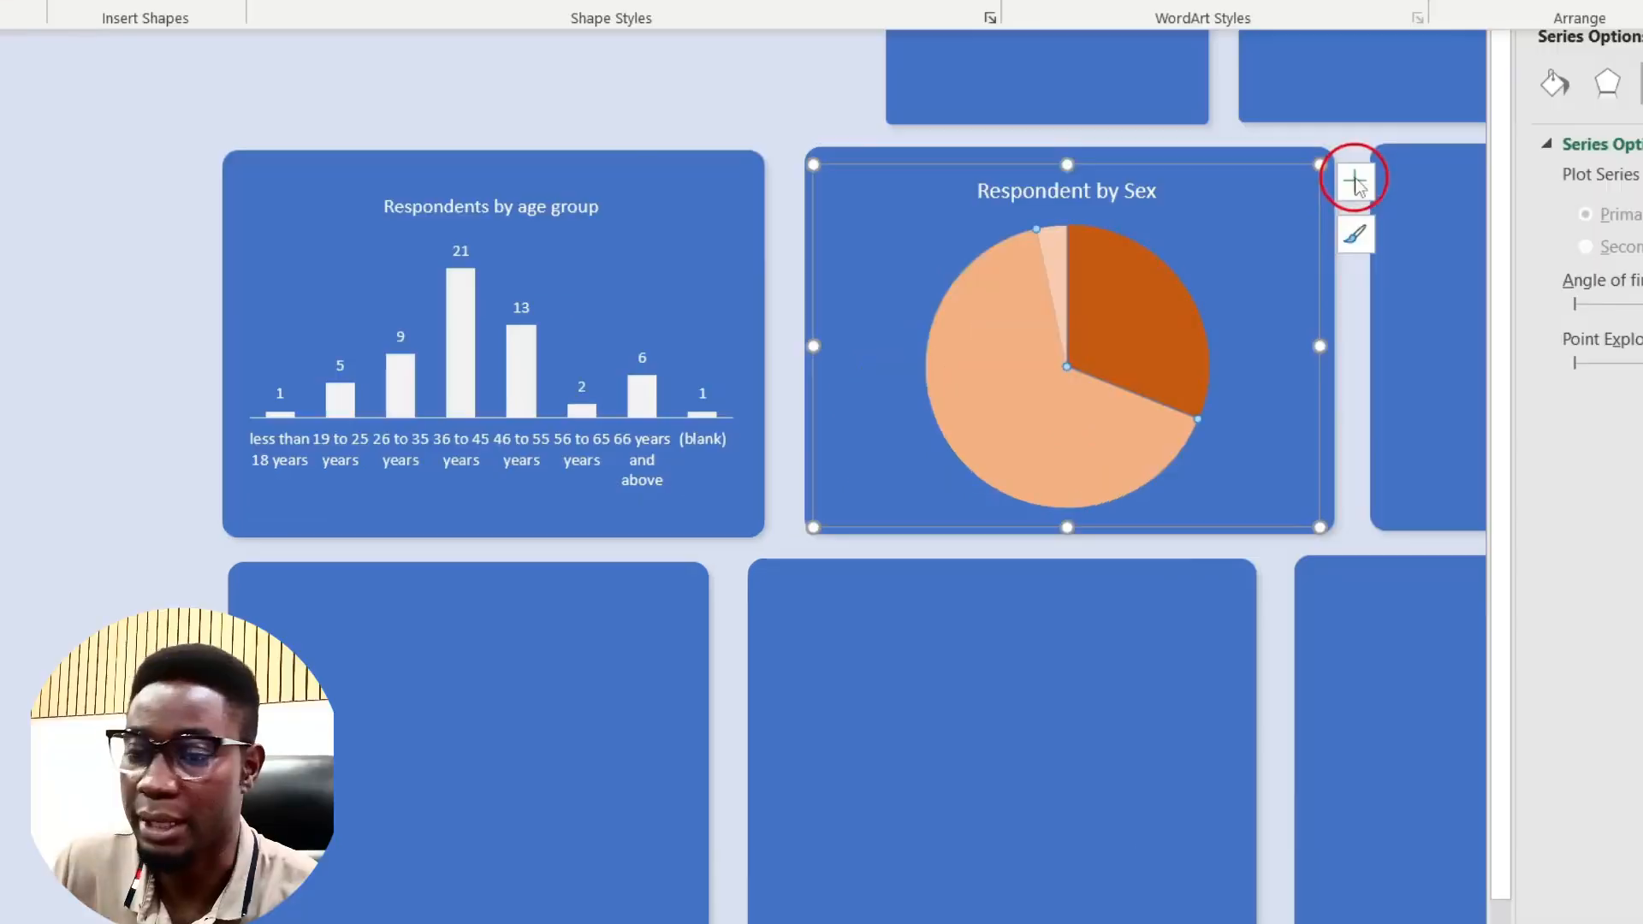
Step: Show count data labels on every slice of the Respondent by Sex pie
{"action": "left_click", "coordinate": [1357, 182]}
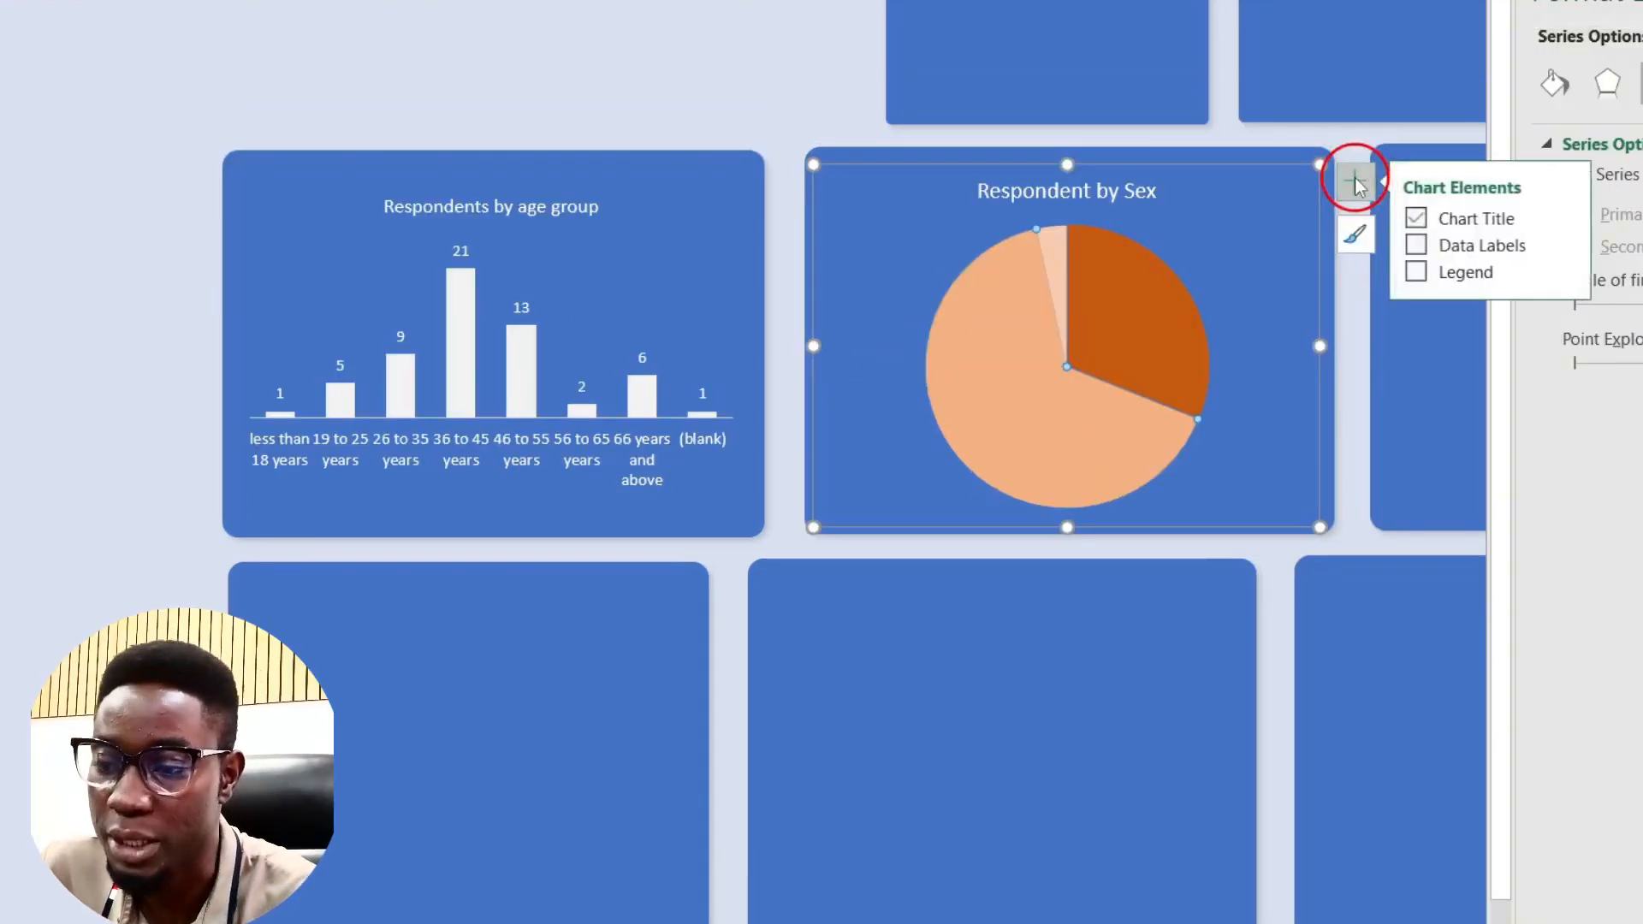
{"action": "left_click", "coordinate": [1422, 247]}
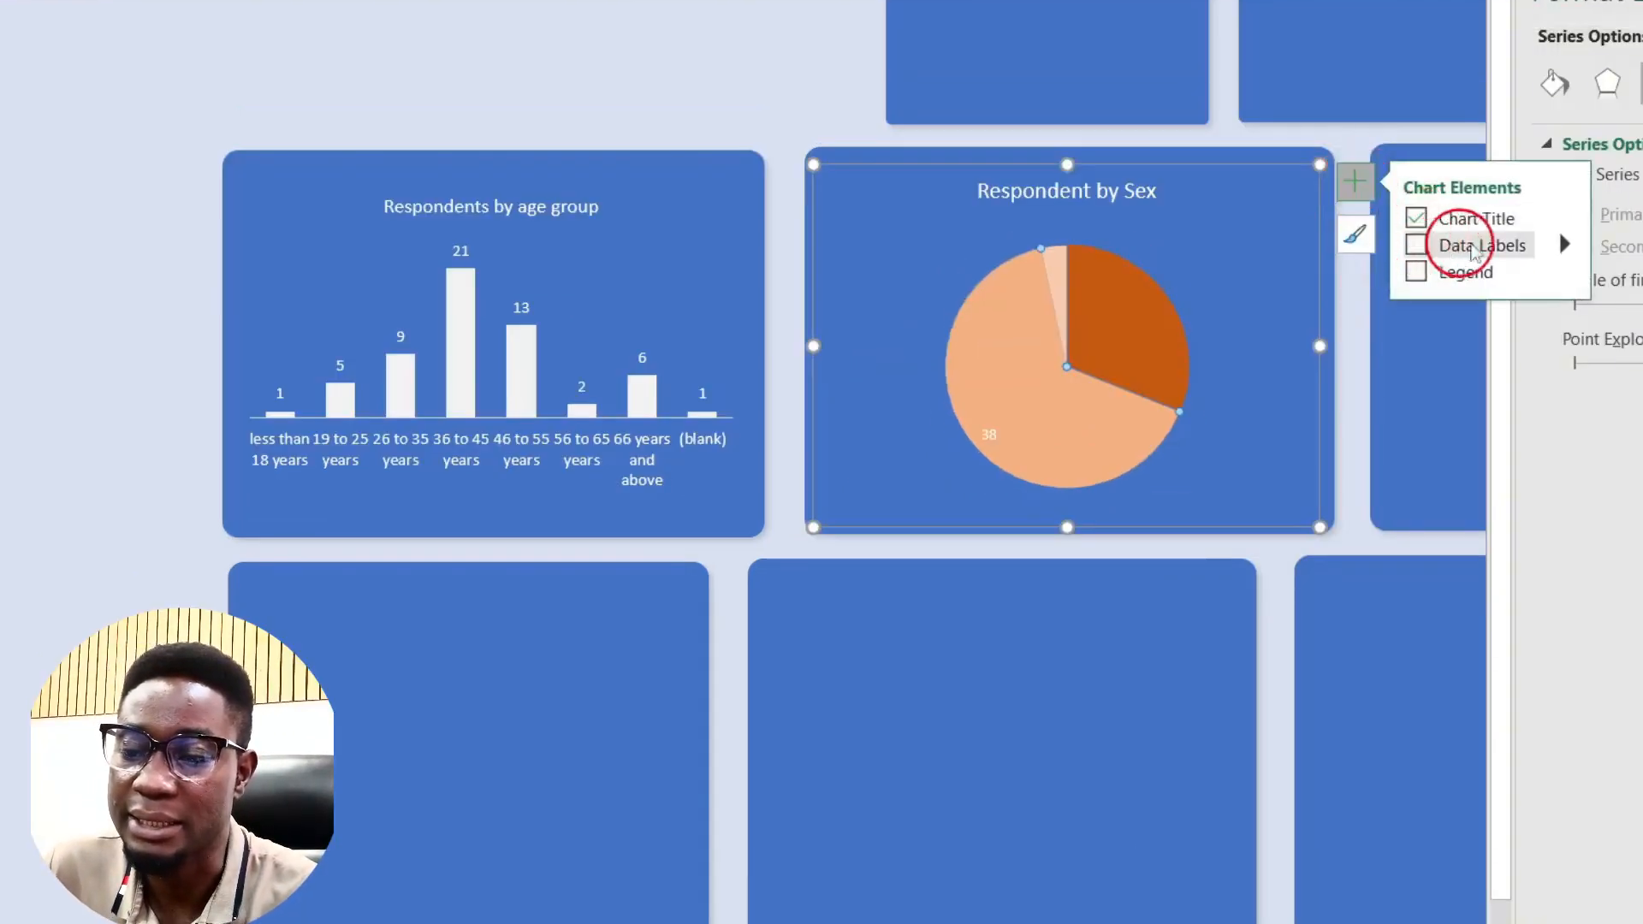
{"action": "left_click", "coordinate": [1564, 244]}
{"action": "left_click", "coordinate": [1465, 250]}
{"action": "left_click", "coordinate": [1417, 247]}
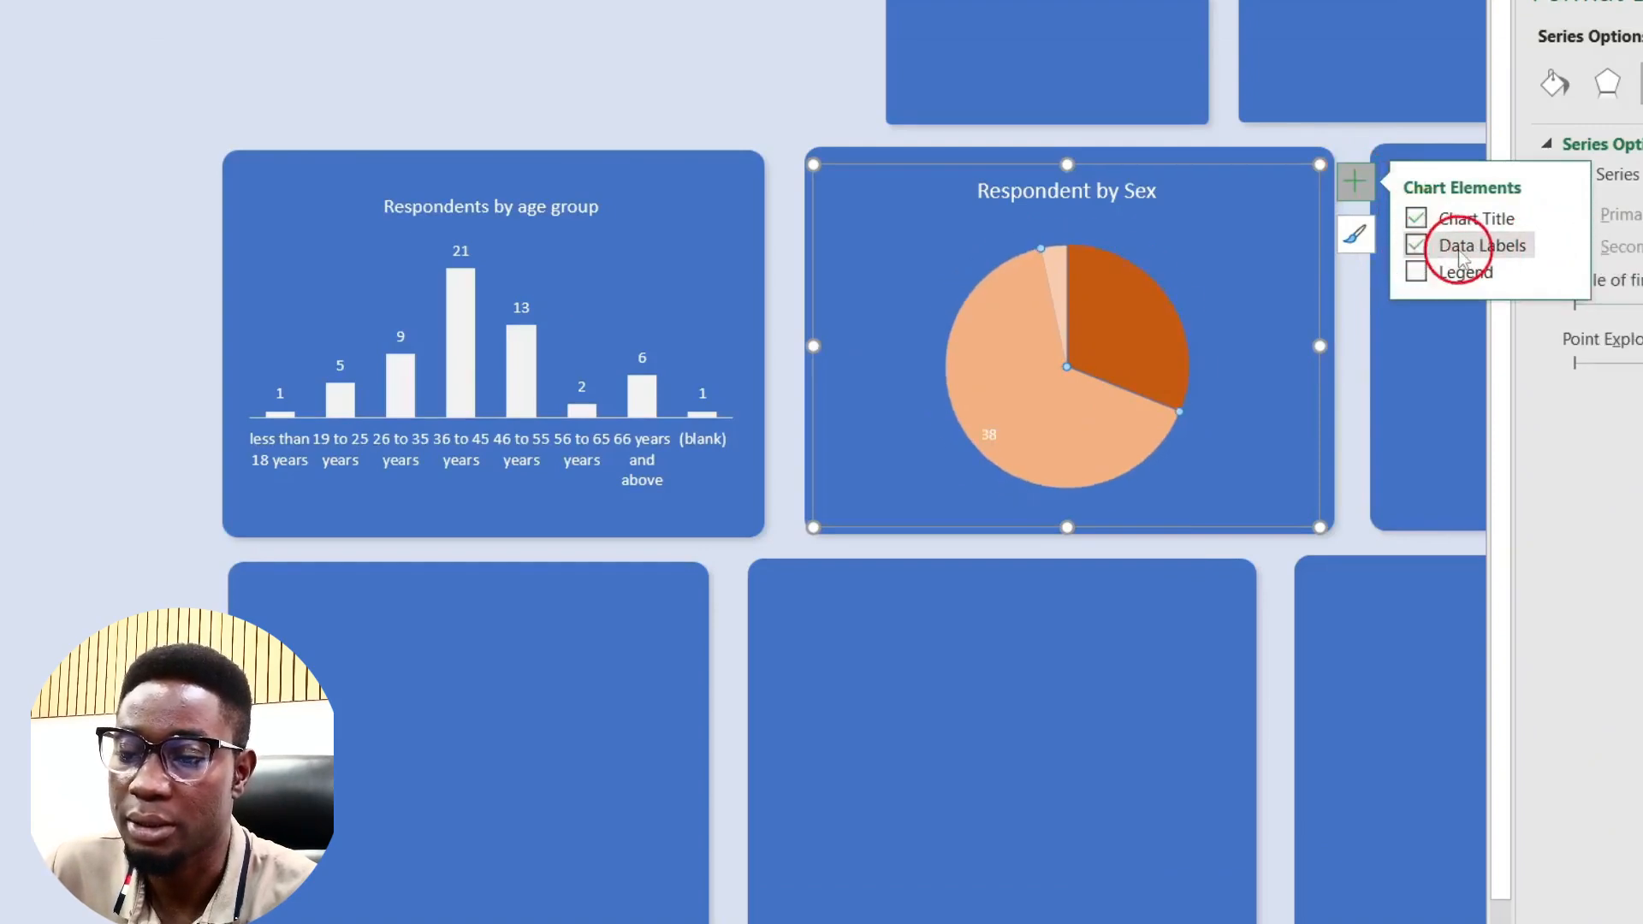
{"action": "left_click", "coordinate": [1229, 248]}
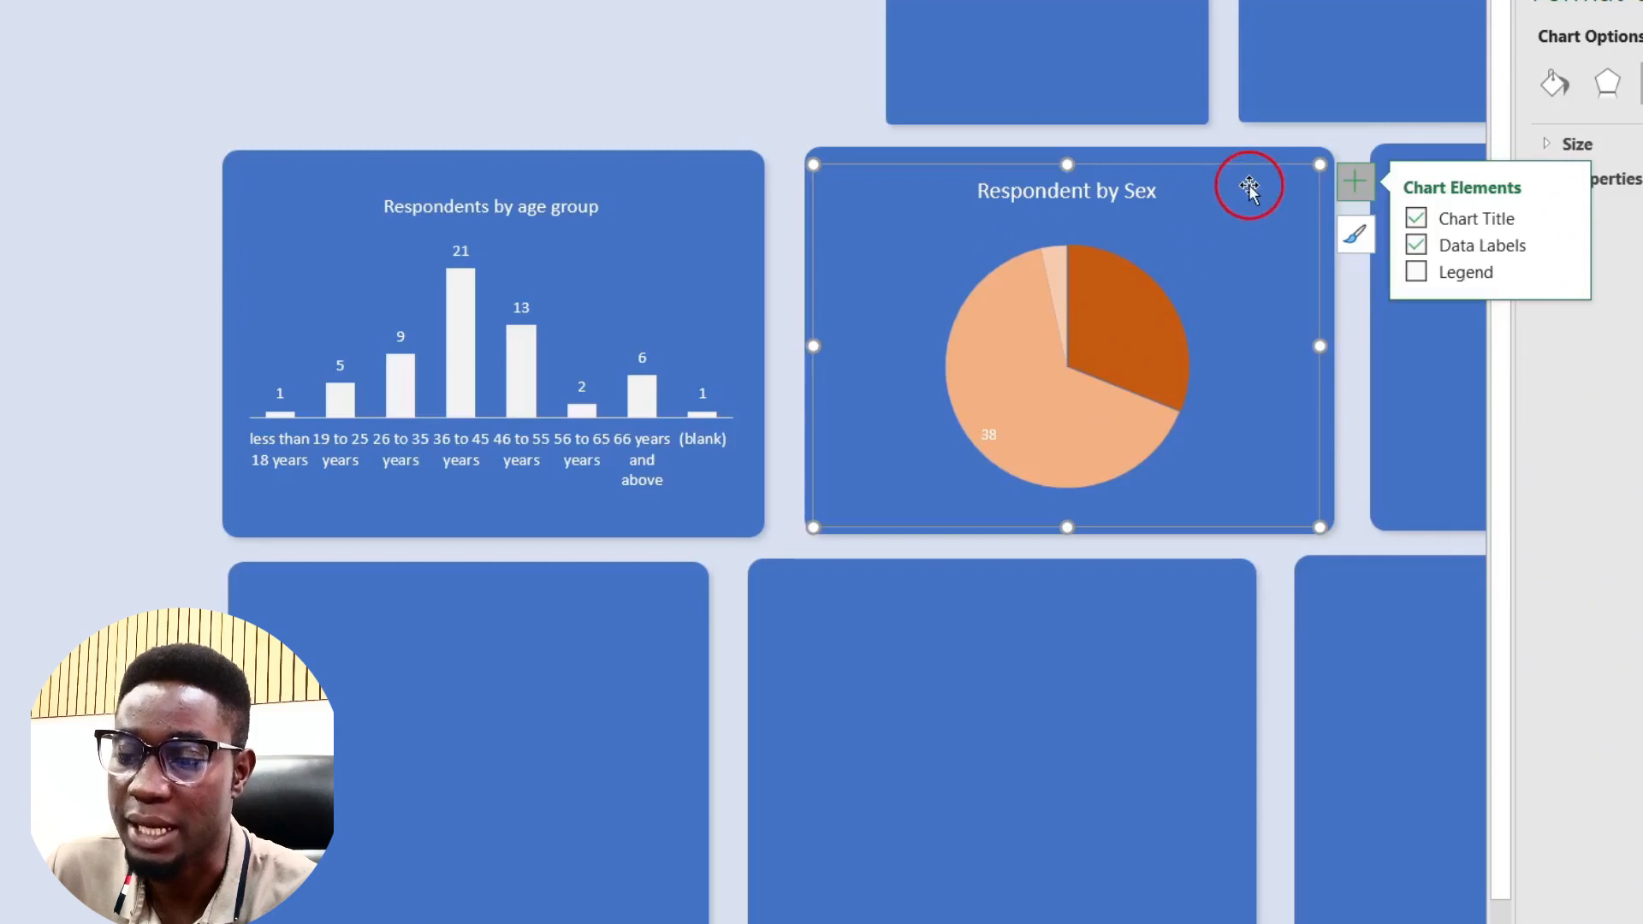
{"action": "left_click", "coordinate": [1417, 246]}
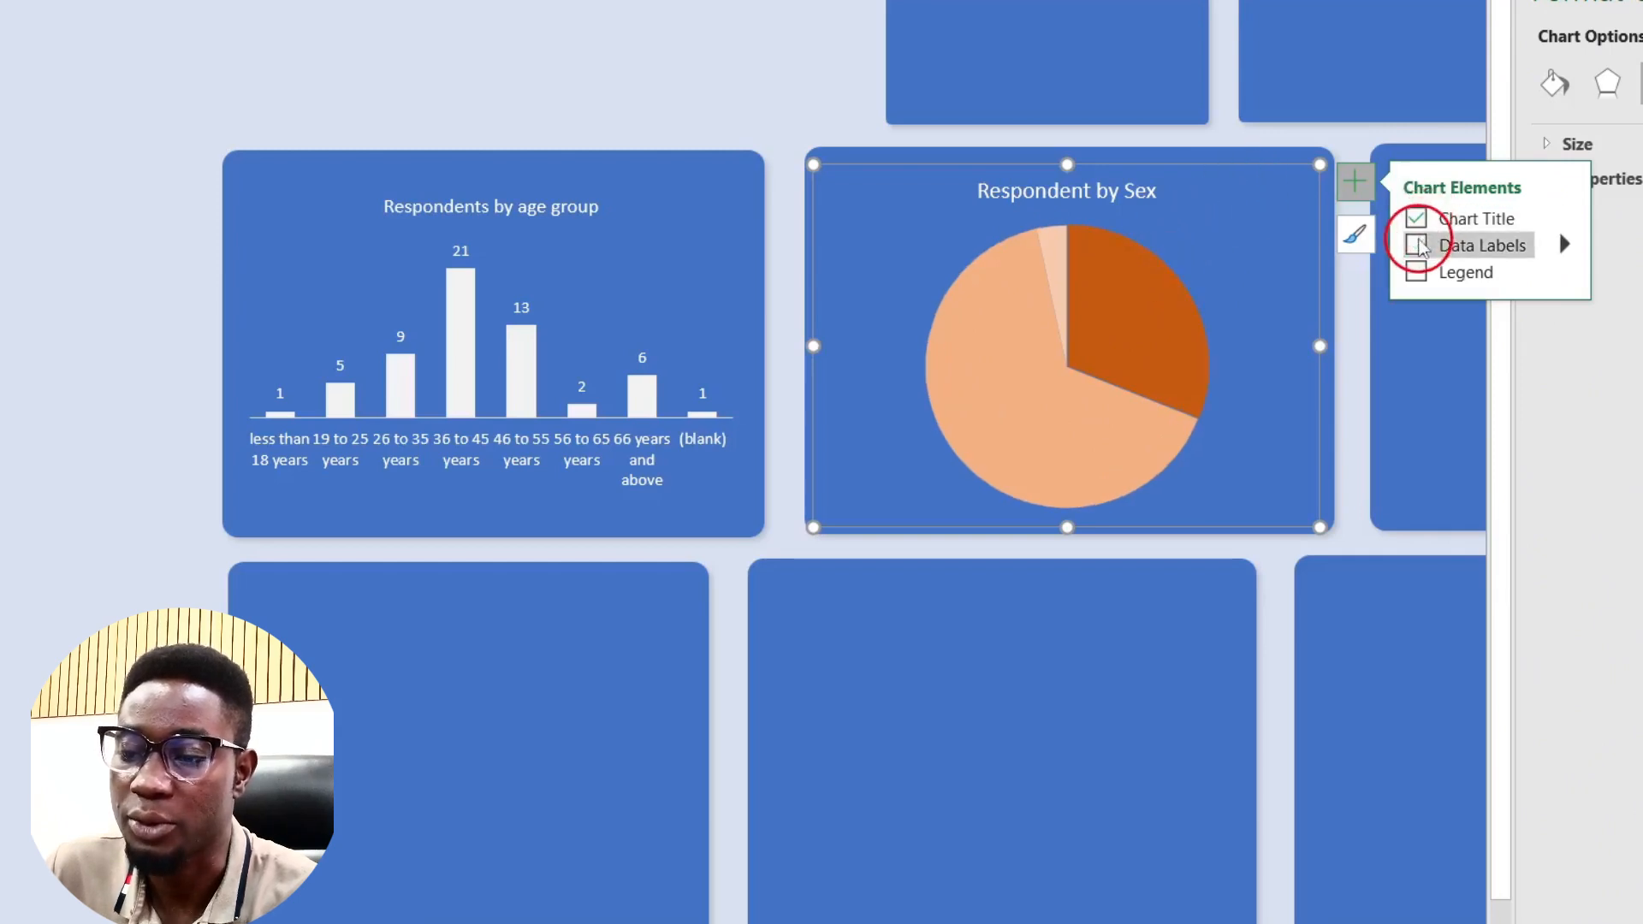
{"action": "left_click", "coordinate": [1416, 246]}
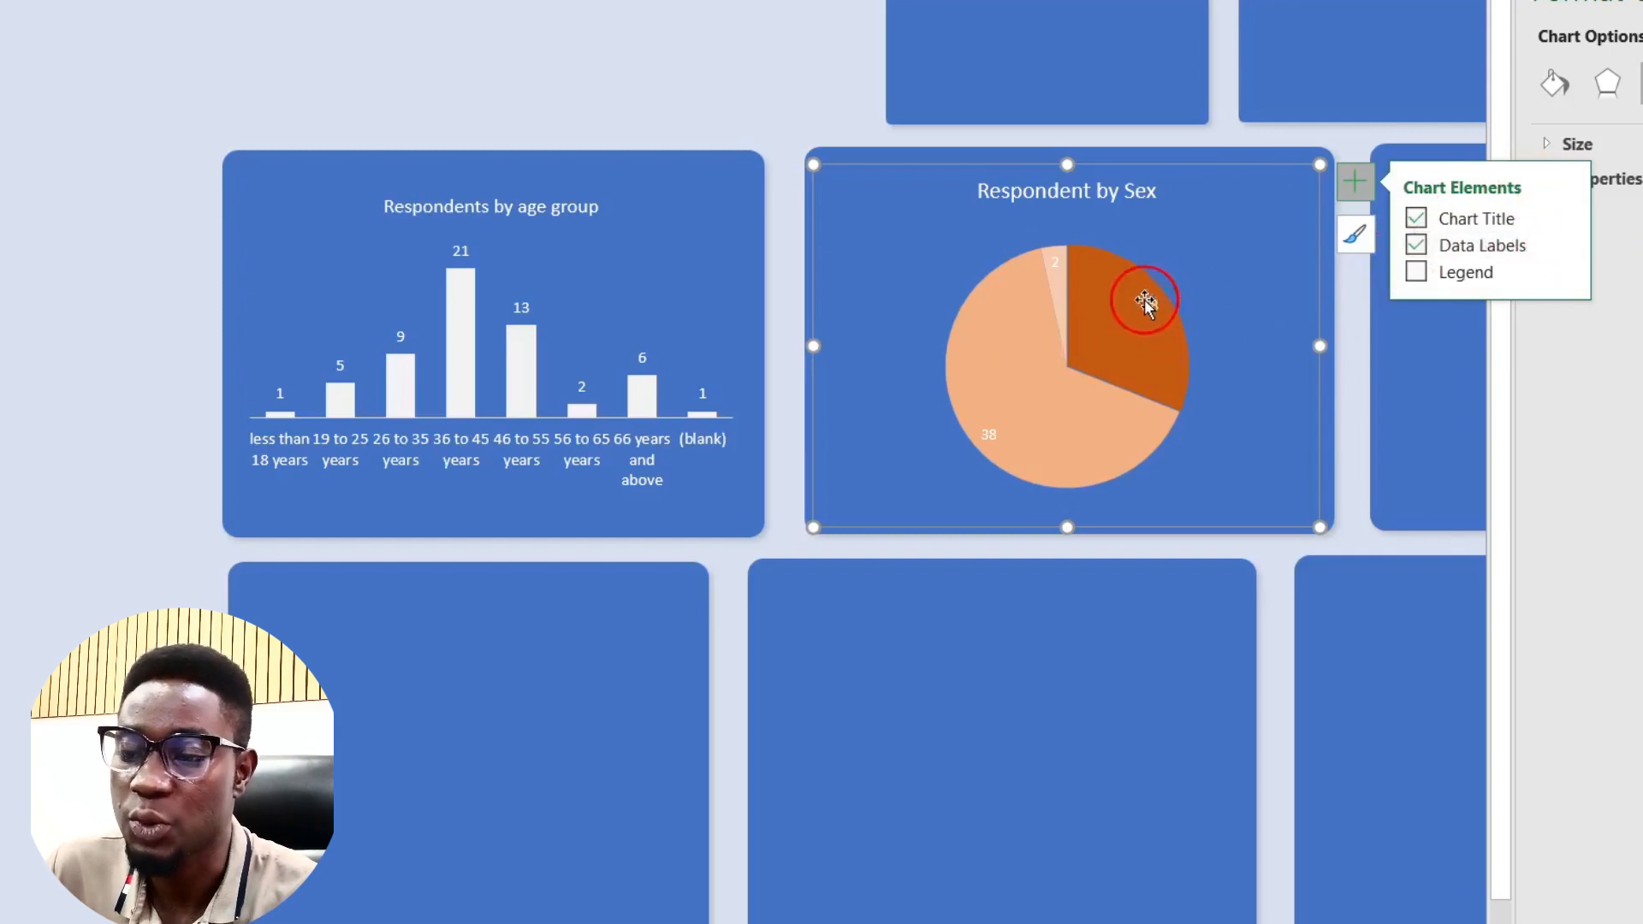
Step: Add percentages to the slice labels, giving 18/31%, 38/66% and 2/3%
{"action": "left_click", "coordinate": [1564, 244]}
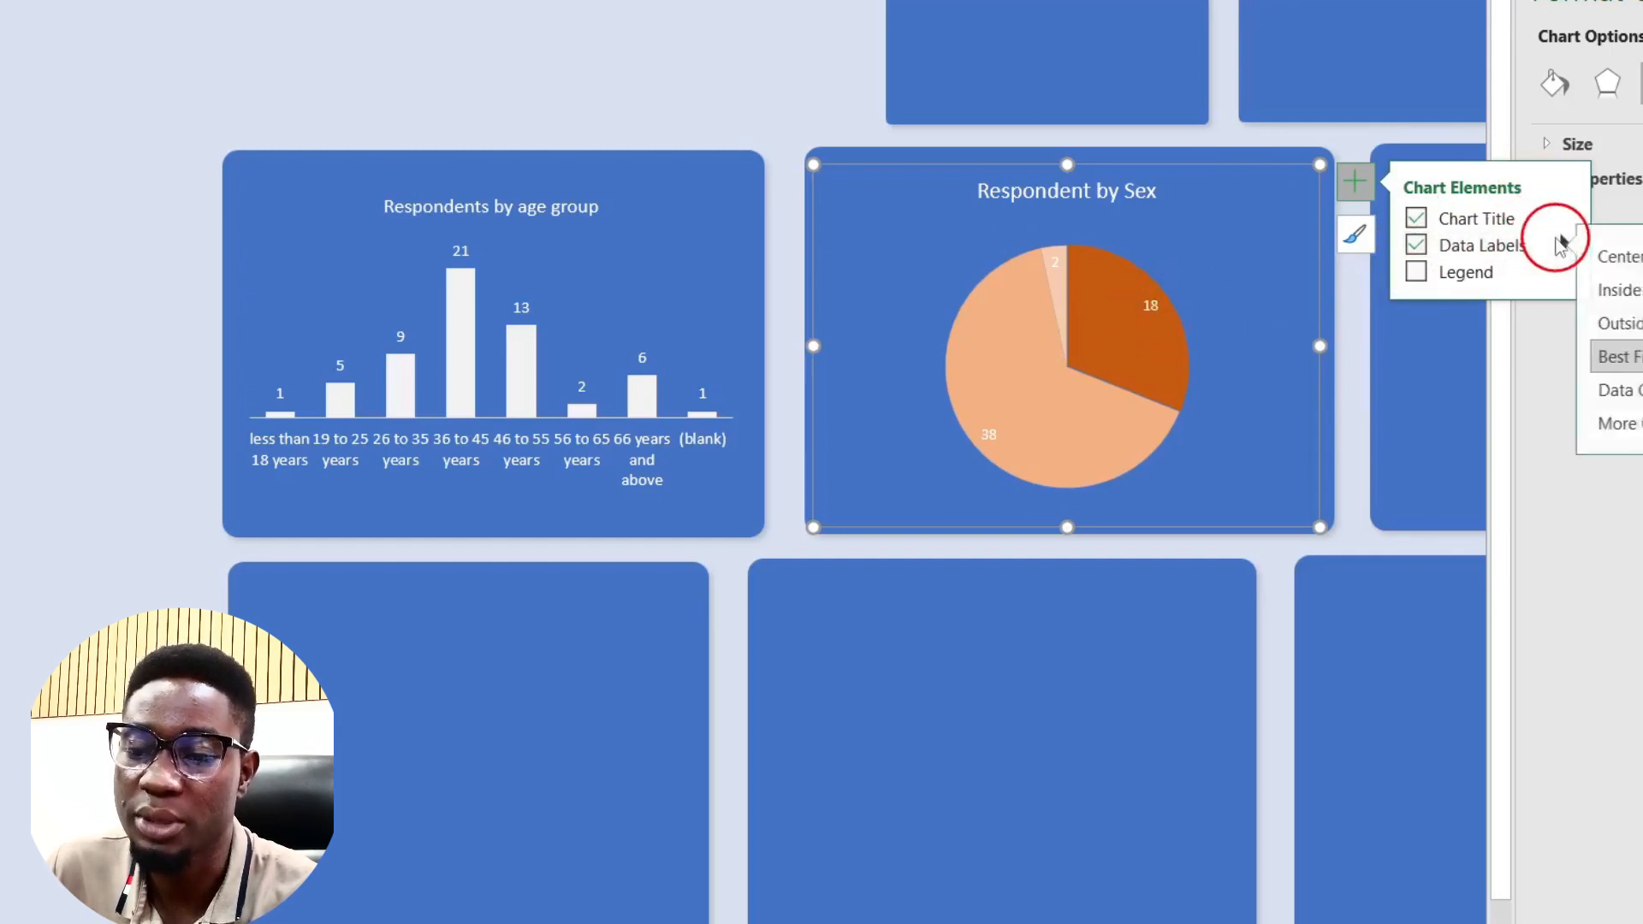
{"action": "left_click", "coordinate": [1630, 424]}
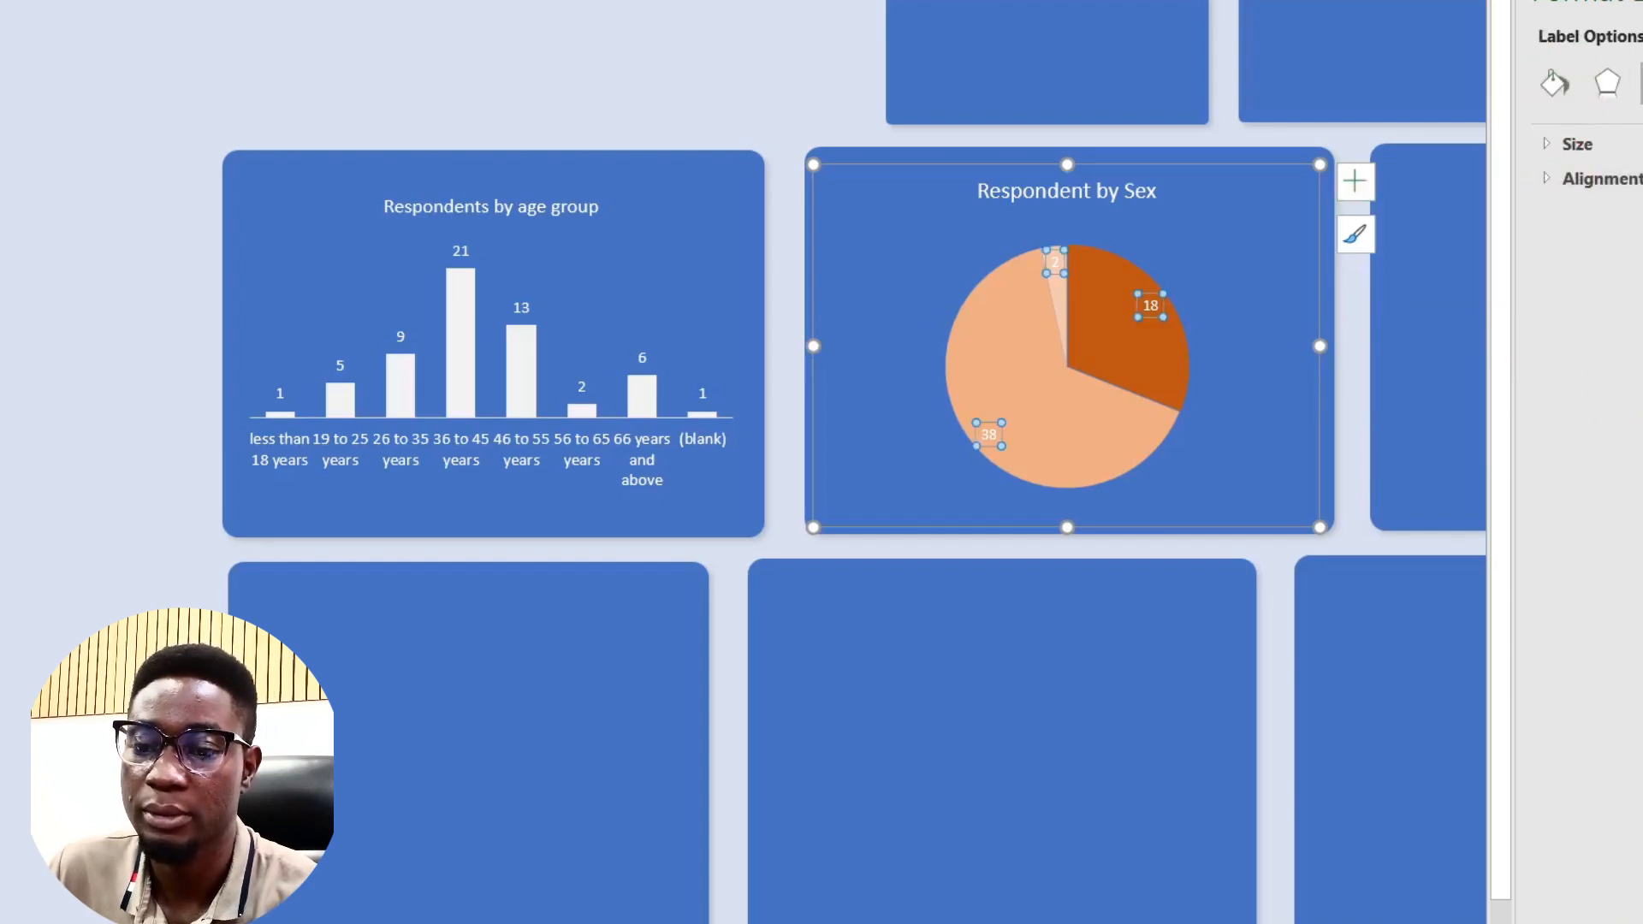
{"action": "left_click", "coordinate": [1562, 141]}
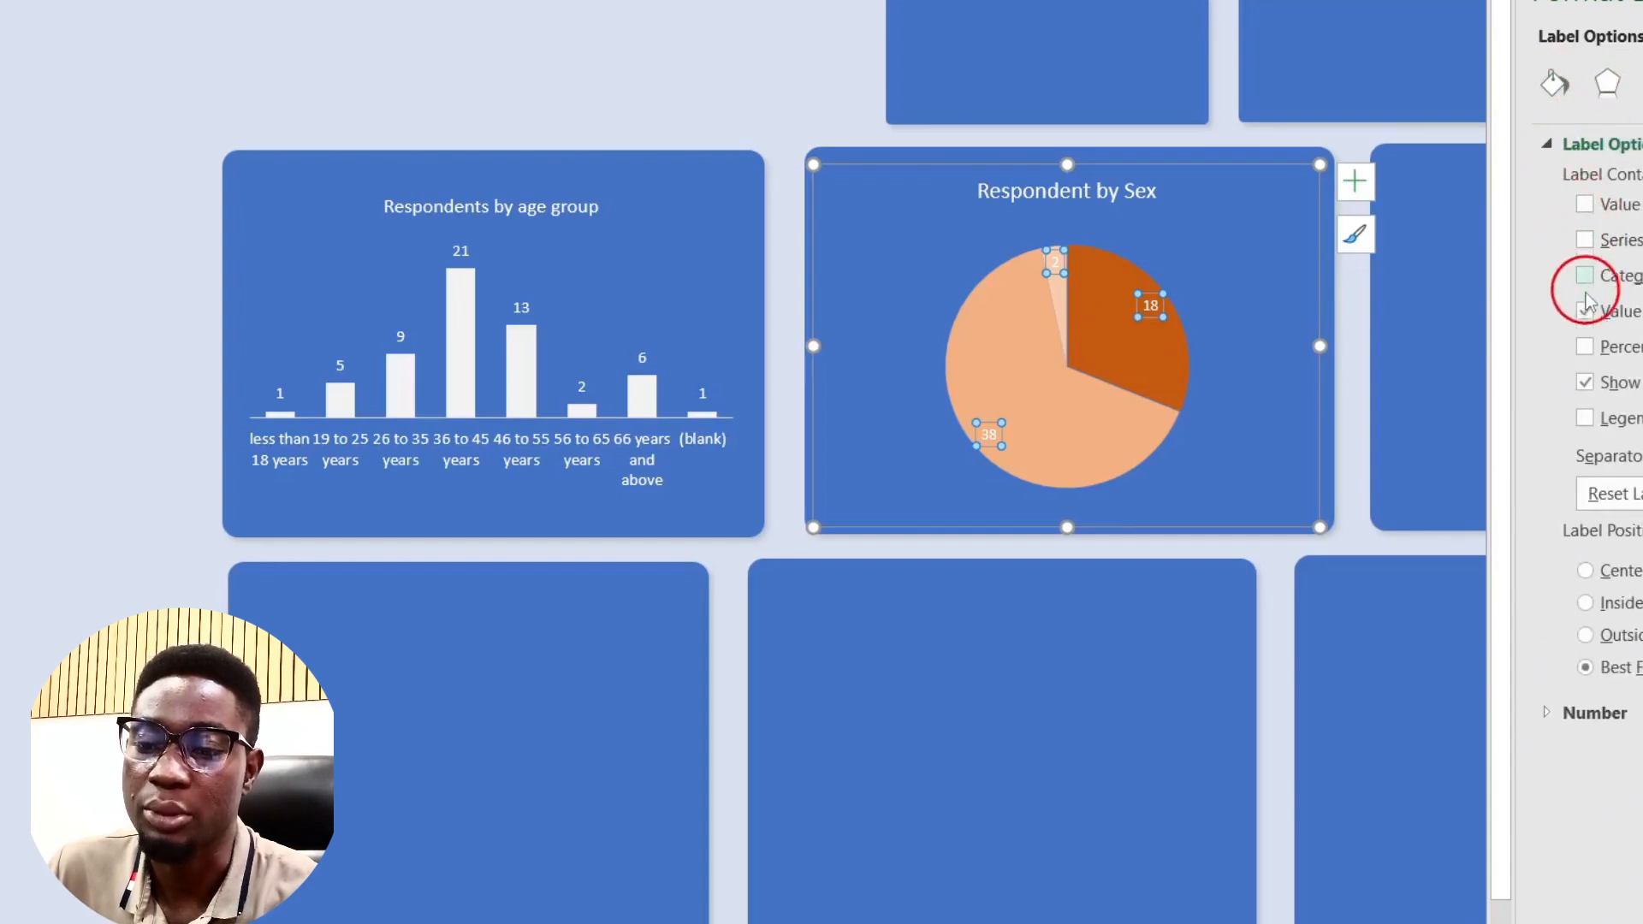
{"action": "left_click", "coordinate": [1584, 347]}
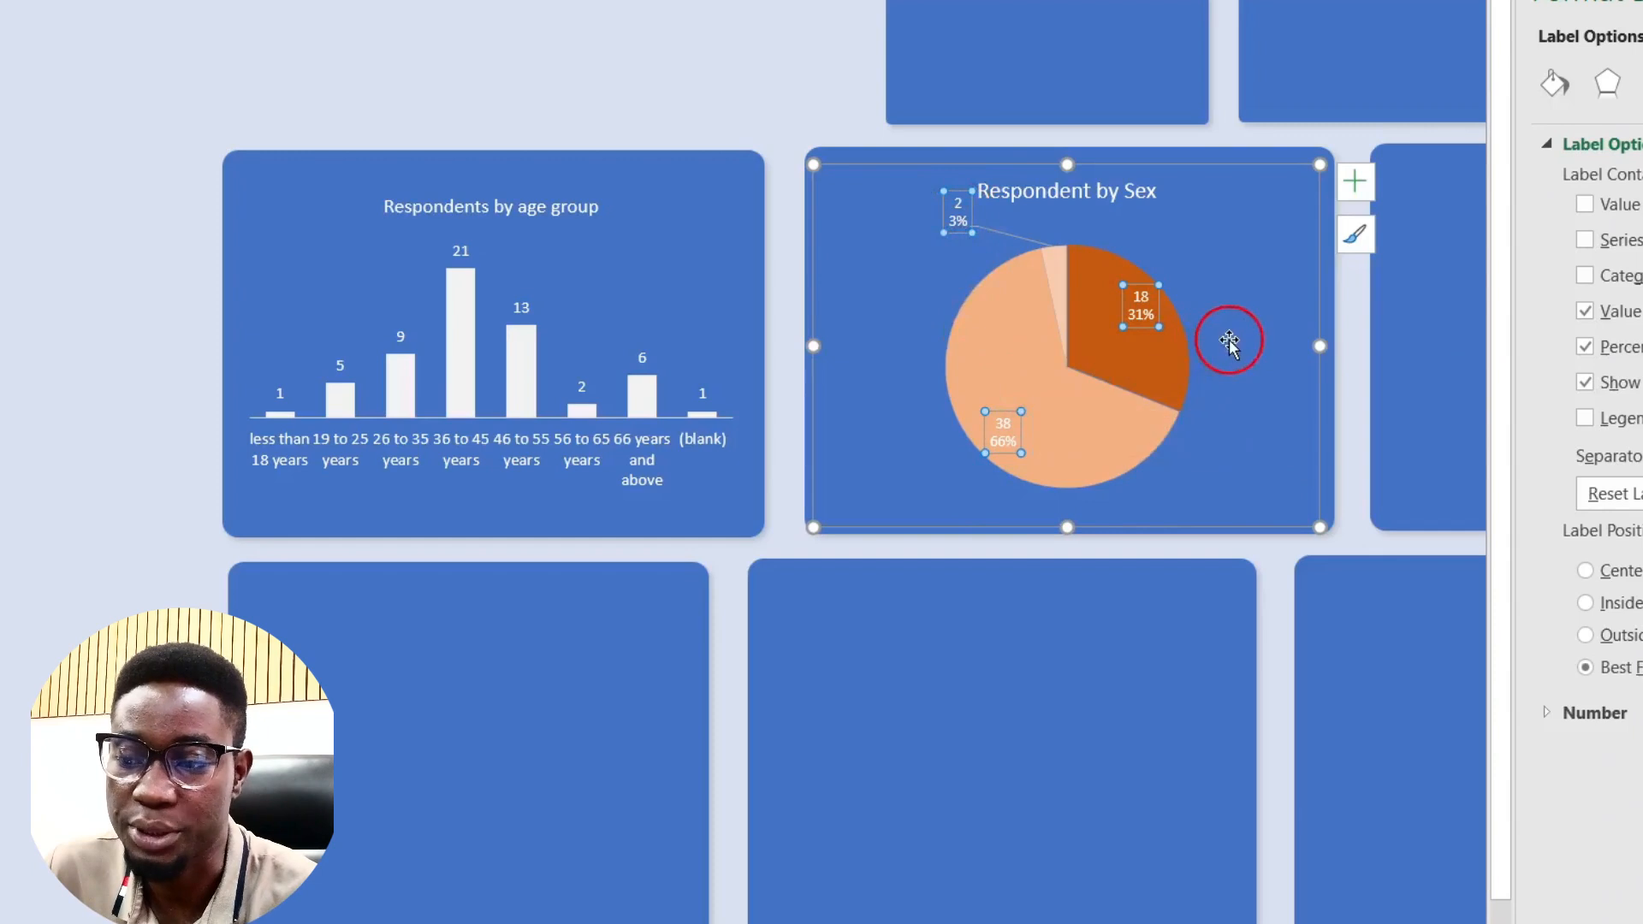
Step: Make the 38 / 66% label on the light peach slice black
{"action": "left_click", "coordinate": [1145, 369]}
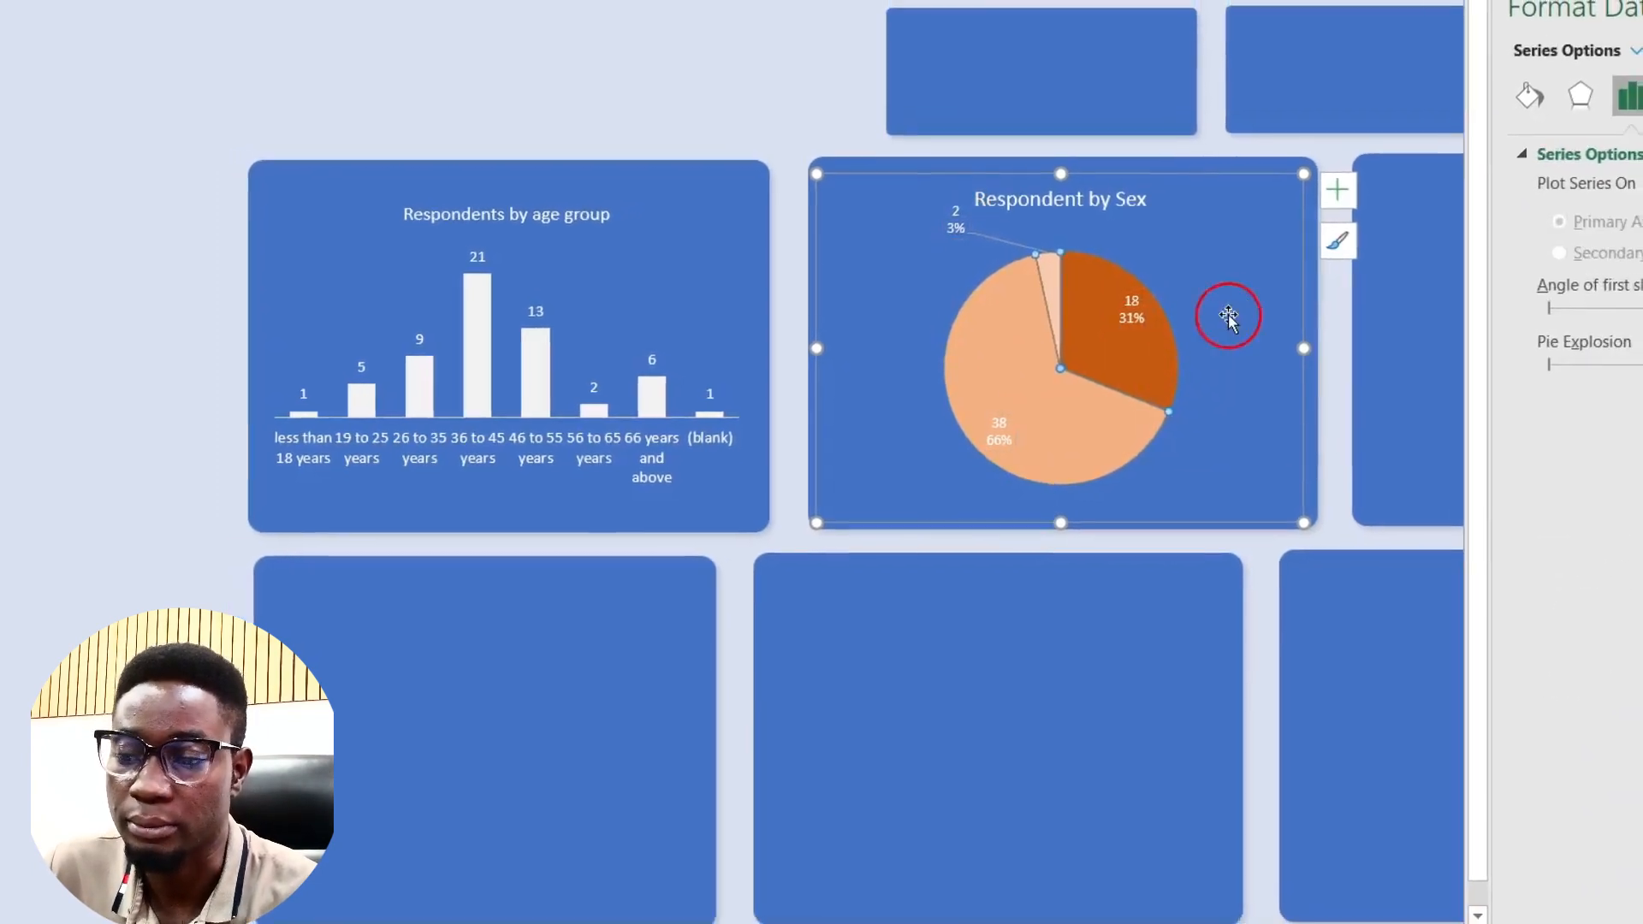
{"action": "left_click", "coordinate": [1228, 317]}
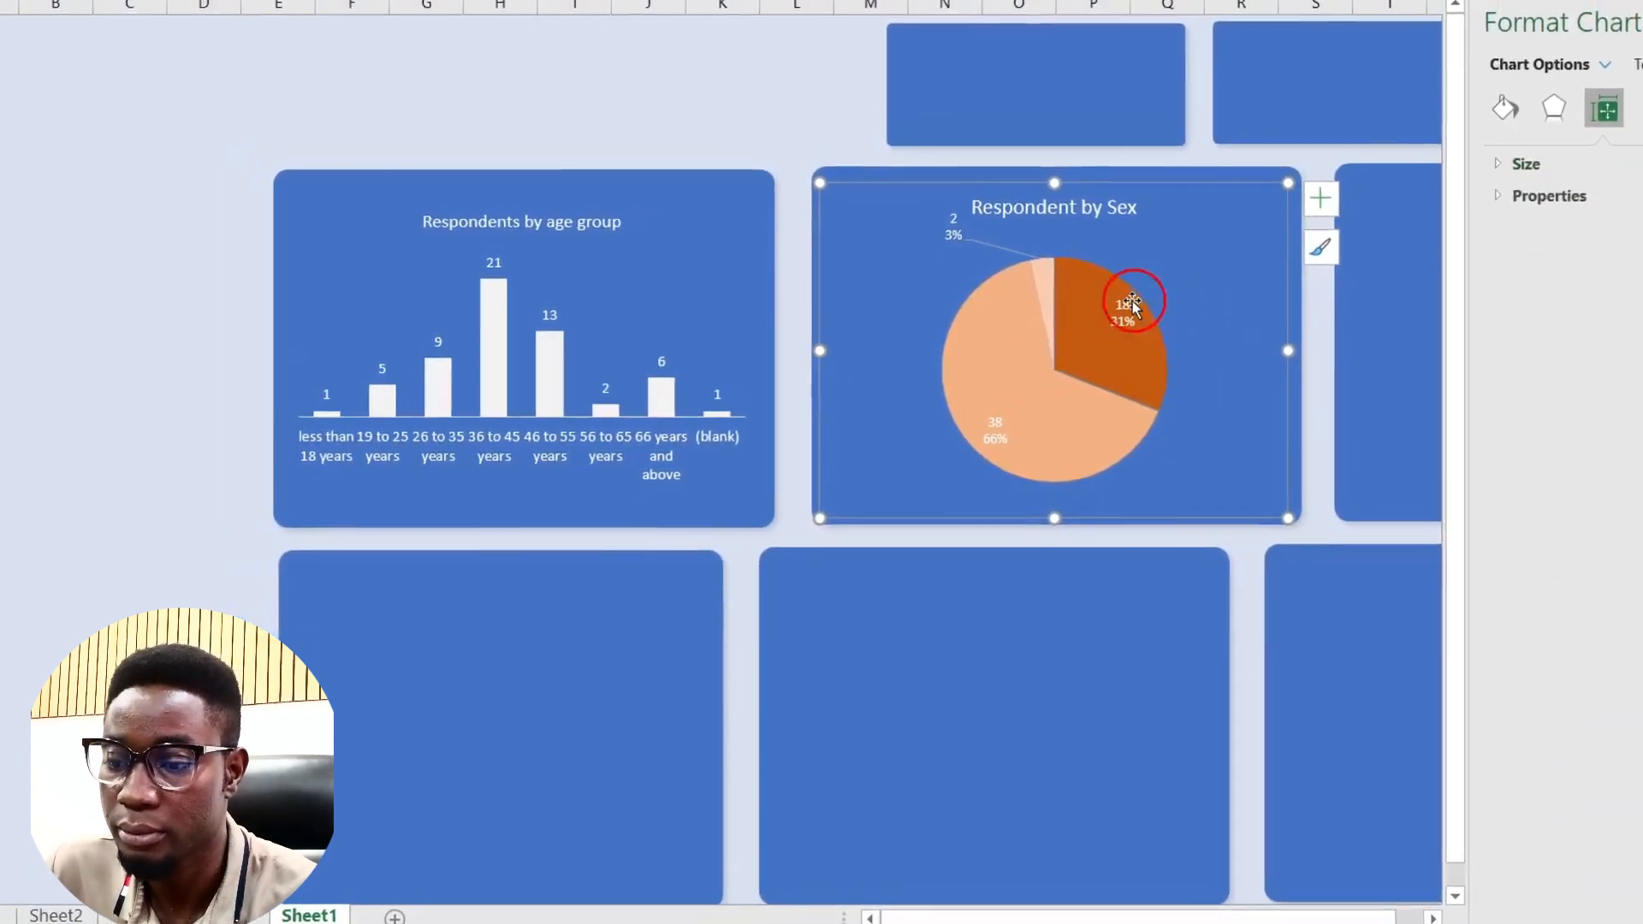
{"action": "left_click", "coordinate": [980, 433]}
{"action": "left_click", "coordinate": [980, 434]}
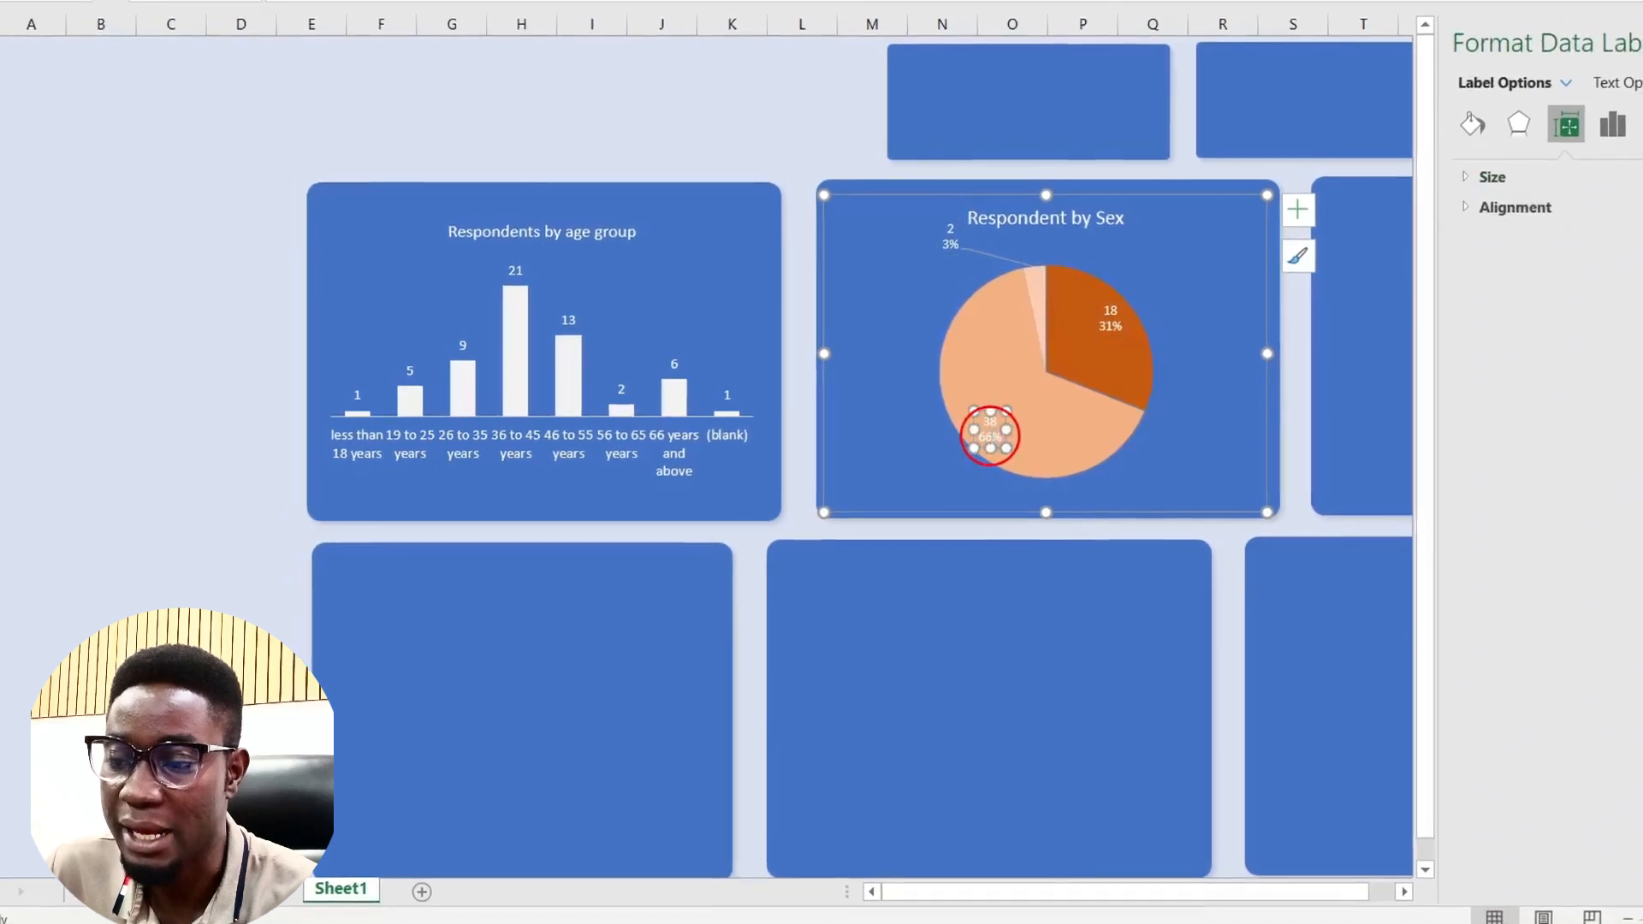
{"action": "left_click", "coordinate": [1059, 440]}
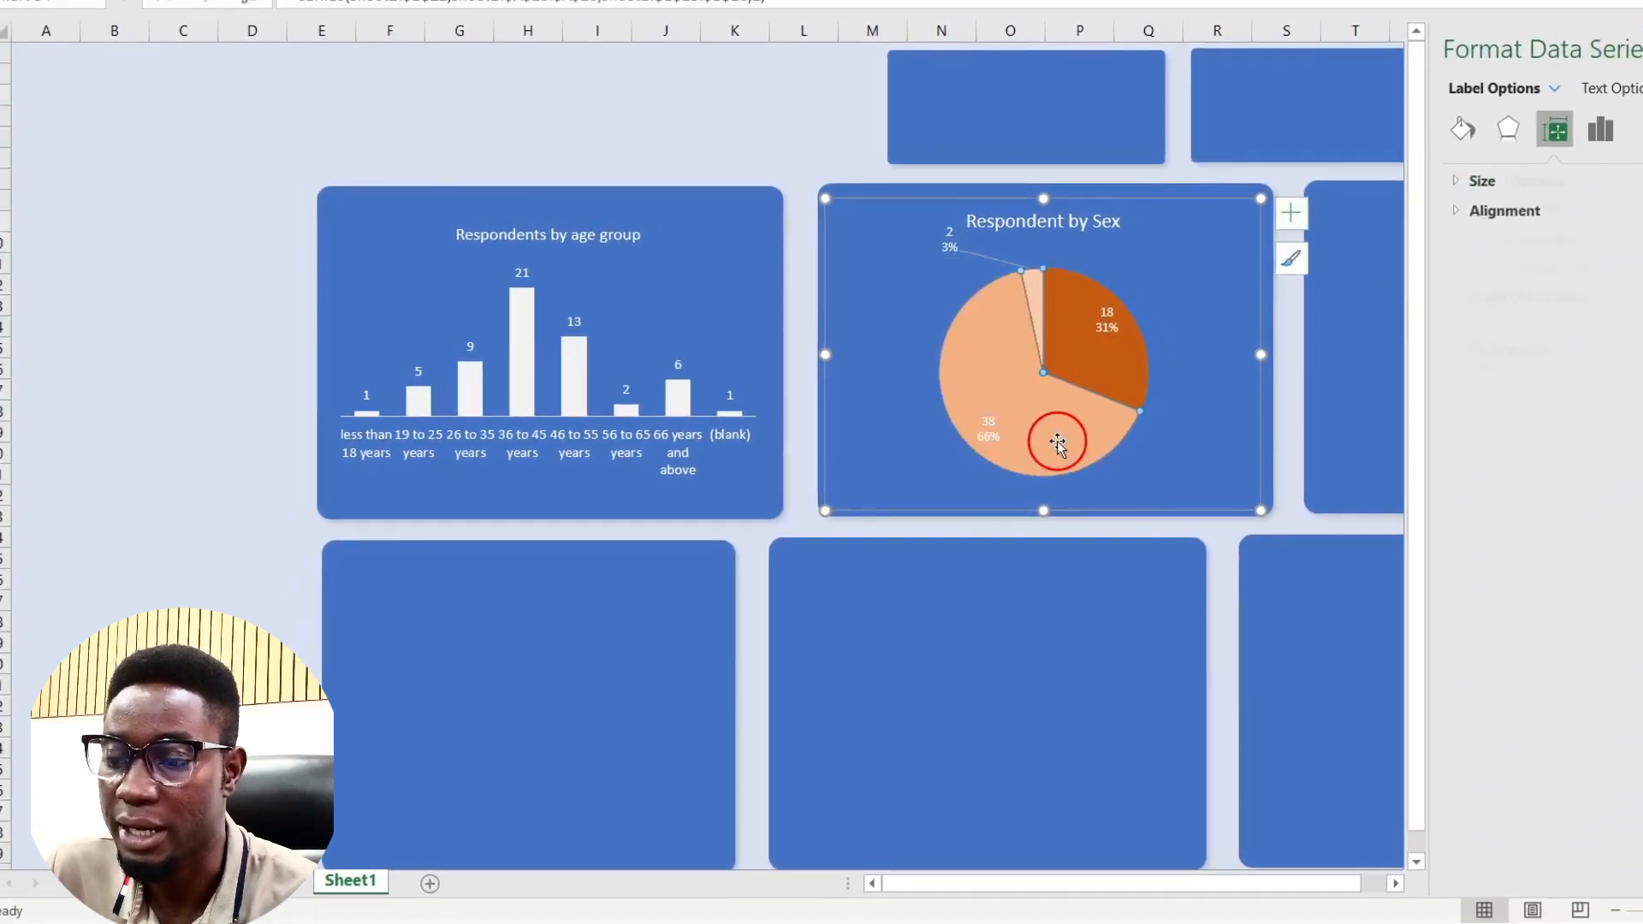
{"action": "left_click", "coordinate": [986, 427]}
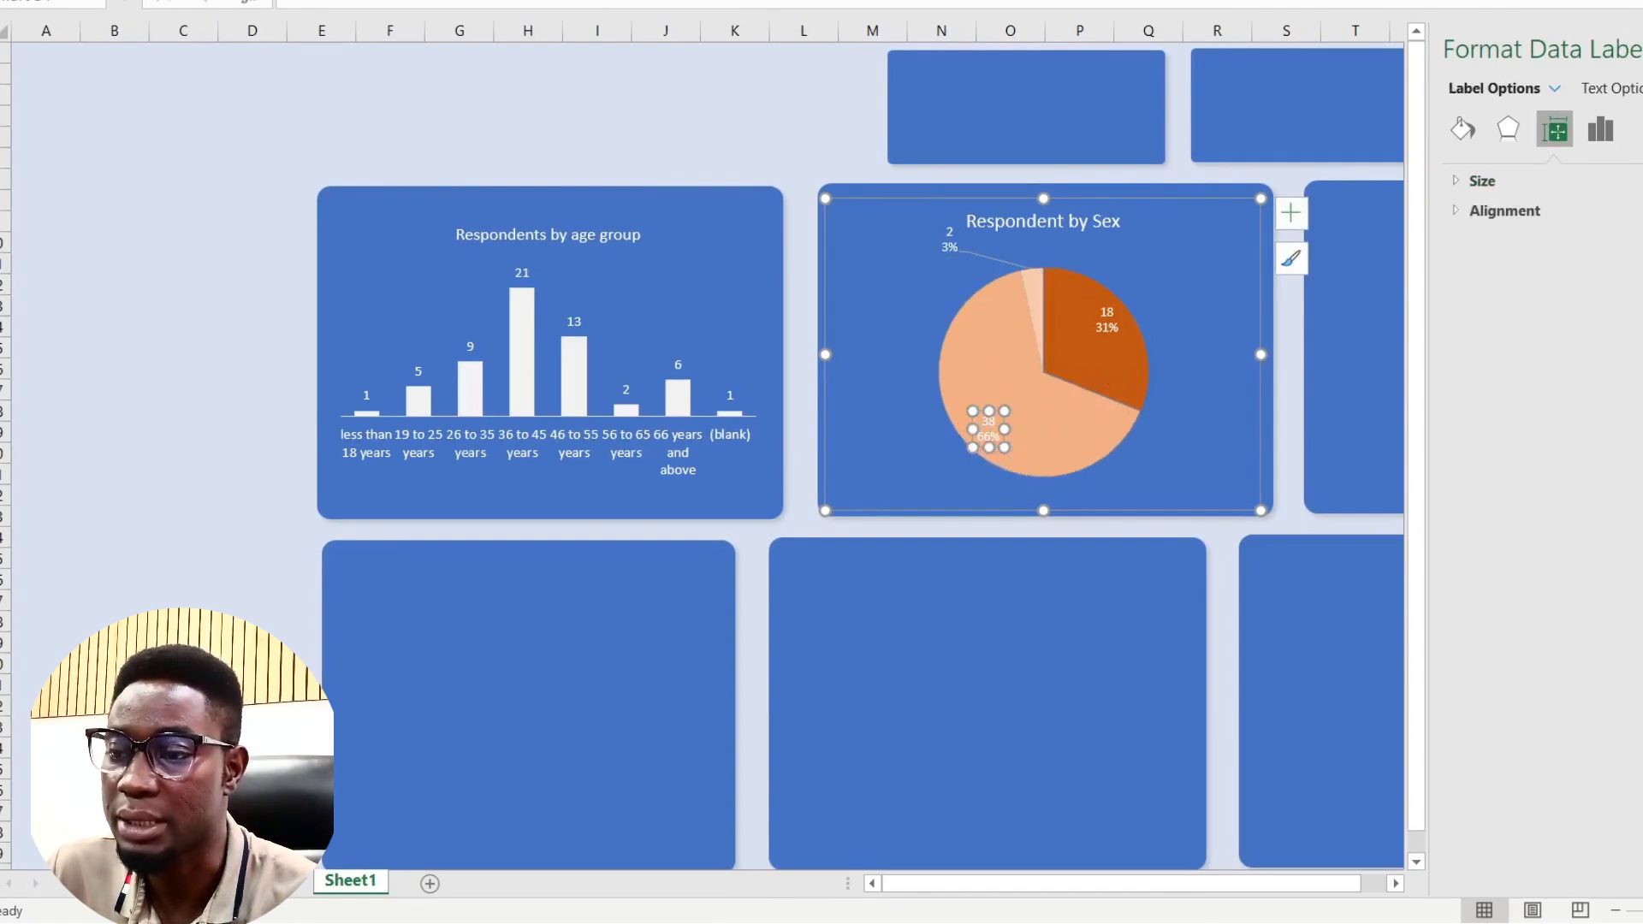
{"action": "left_click", "coordinate": [928, 0]}
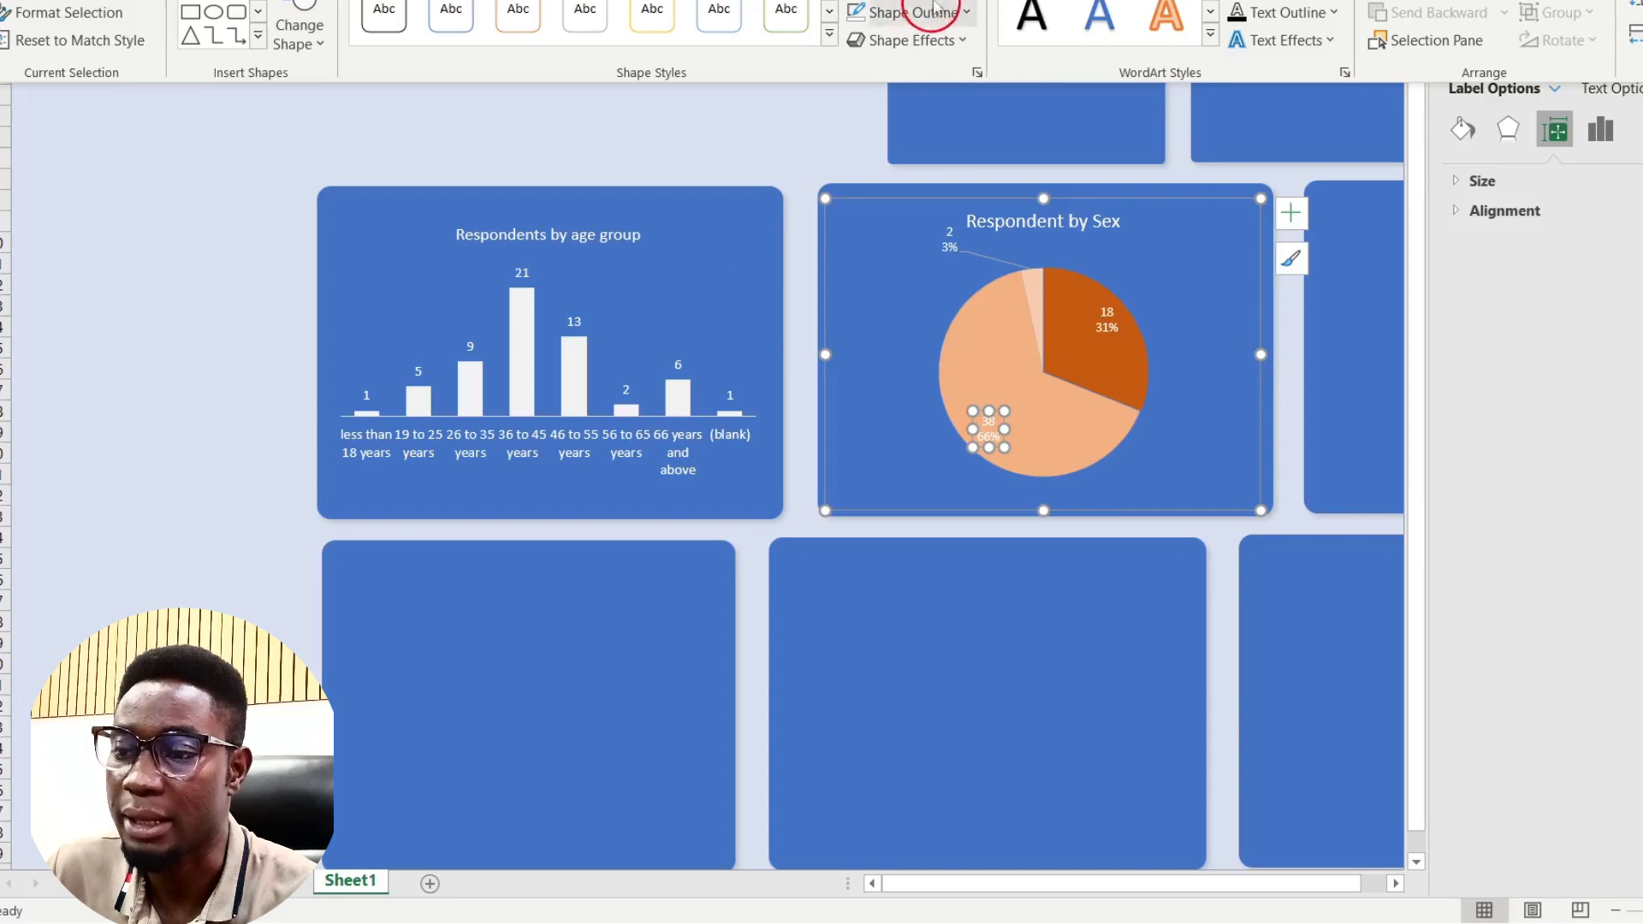
{"action": "left_click", "coordinate": [1292, 3]}
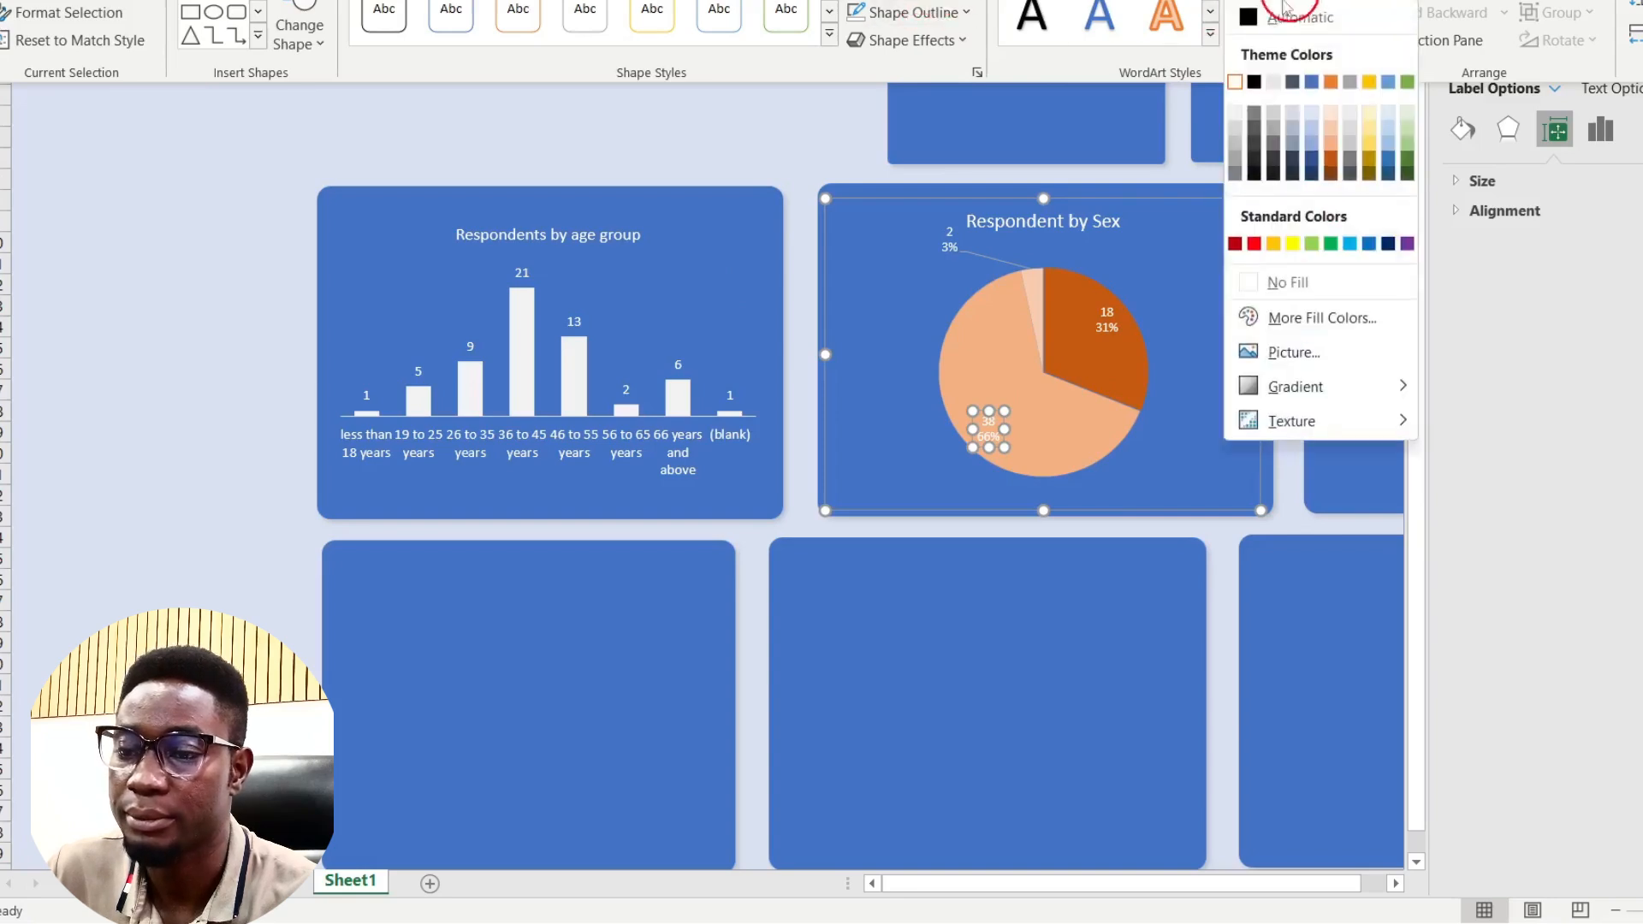
{"action": "left_click", "coordinate": [1251, 82]}
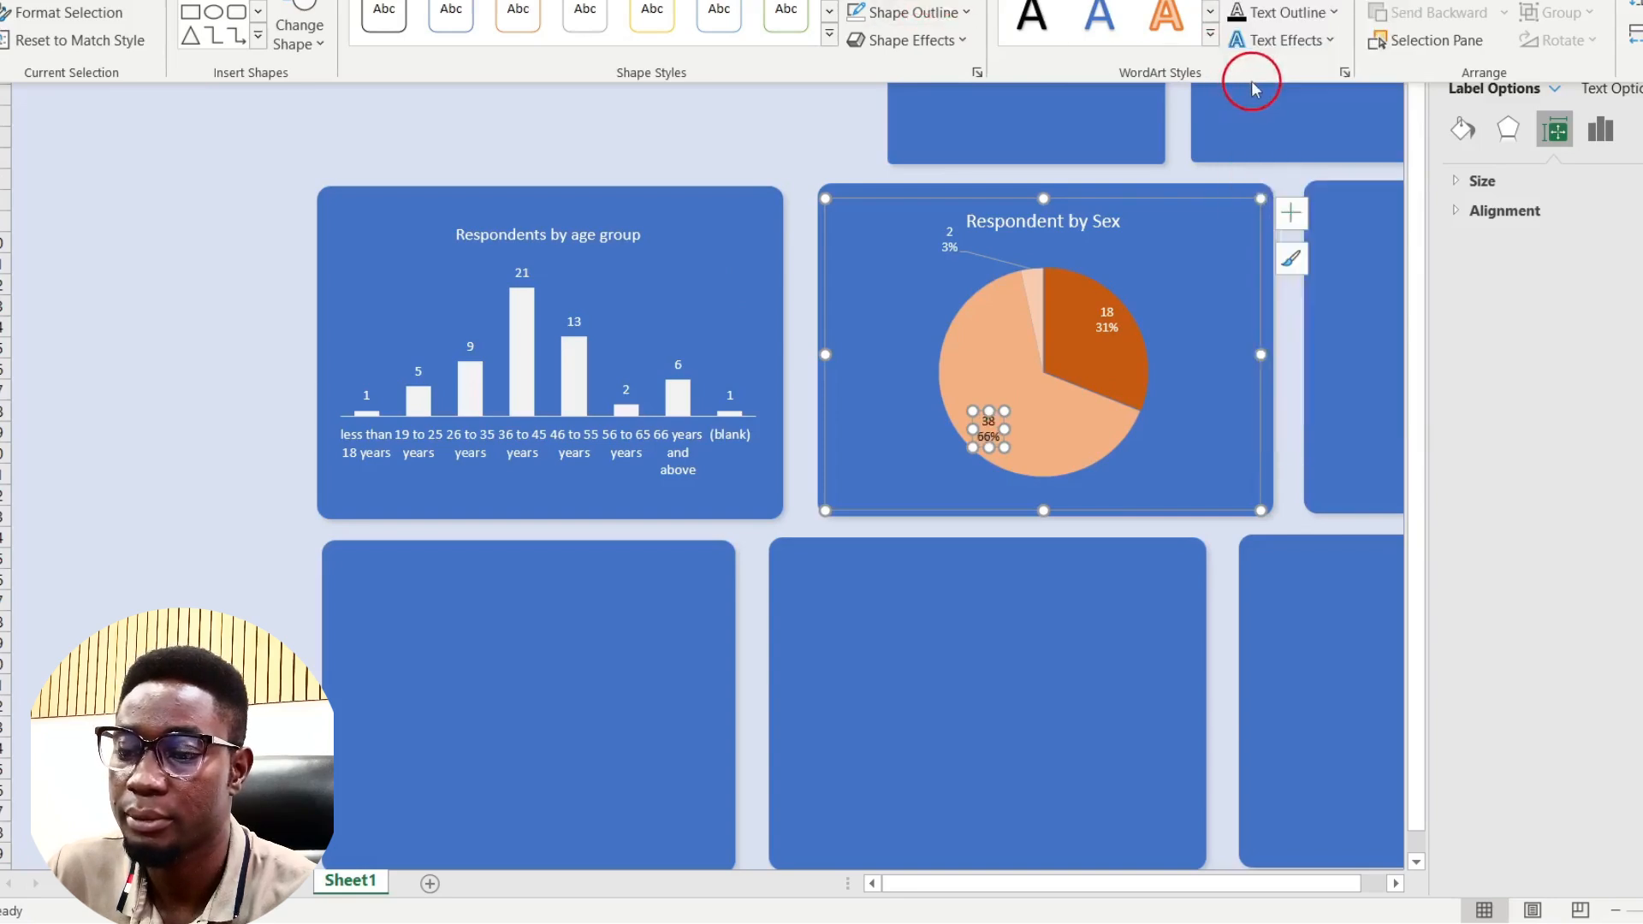
{"action": "left_click", "coordinate": [734, 130]}
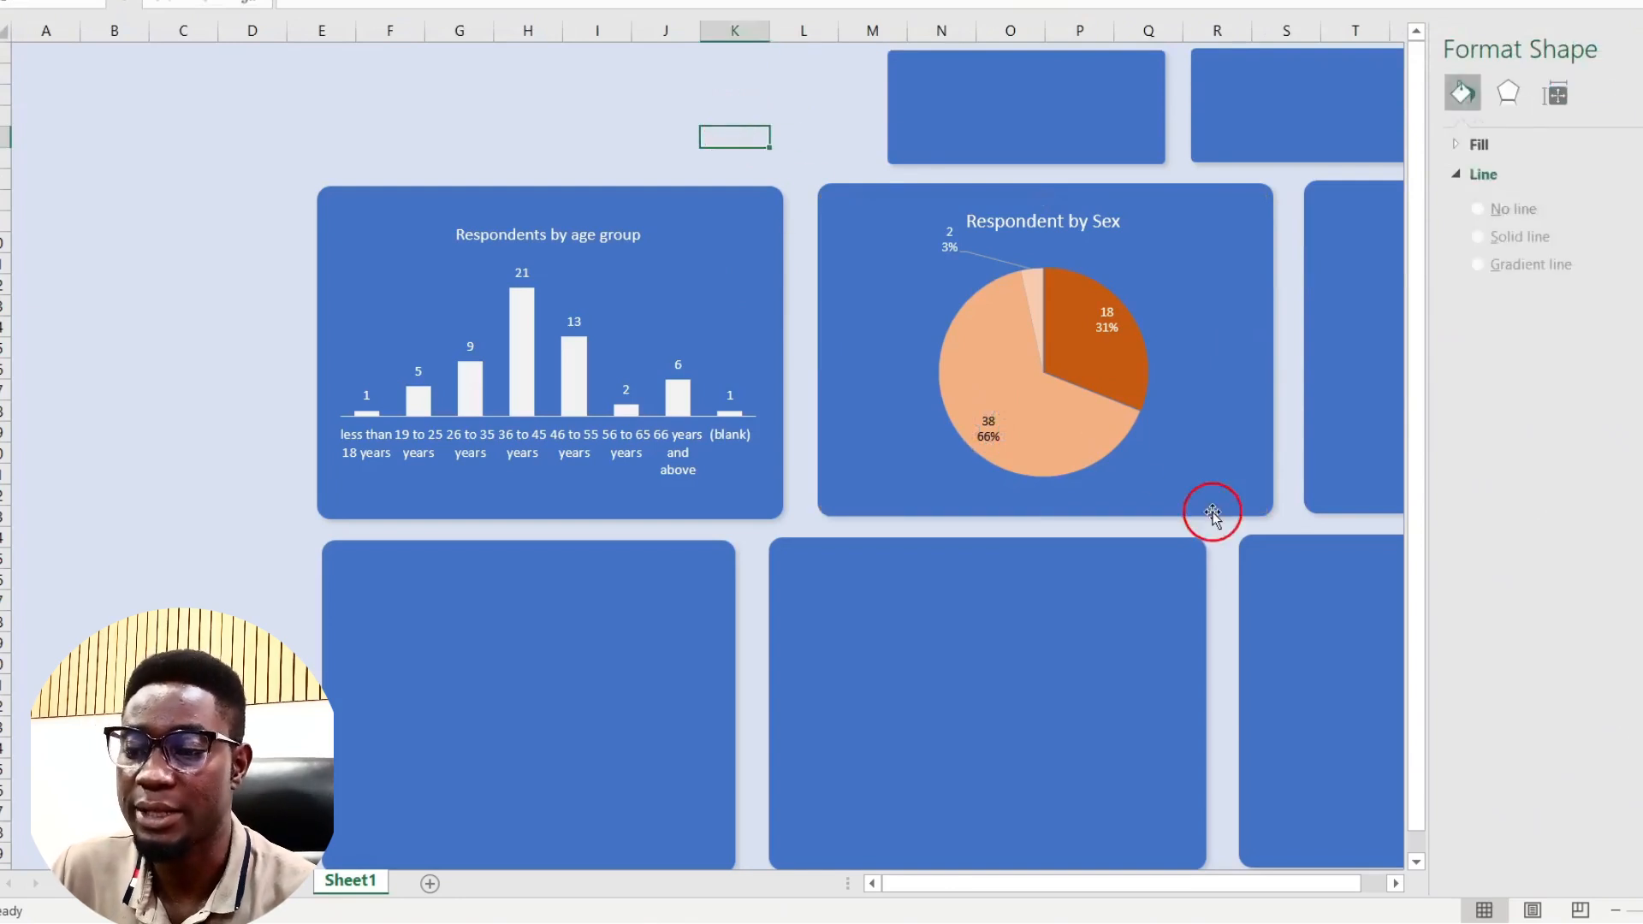
Step: Move the Total education bar chart from the pivot sheet onto the dashboard's third blue card, sized to fit
{"action": "scroll", "coordinate": [1213, 512], "scroll_direction": "right", "scroll_amount": 2}
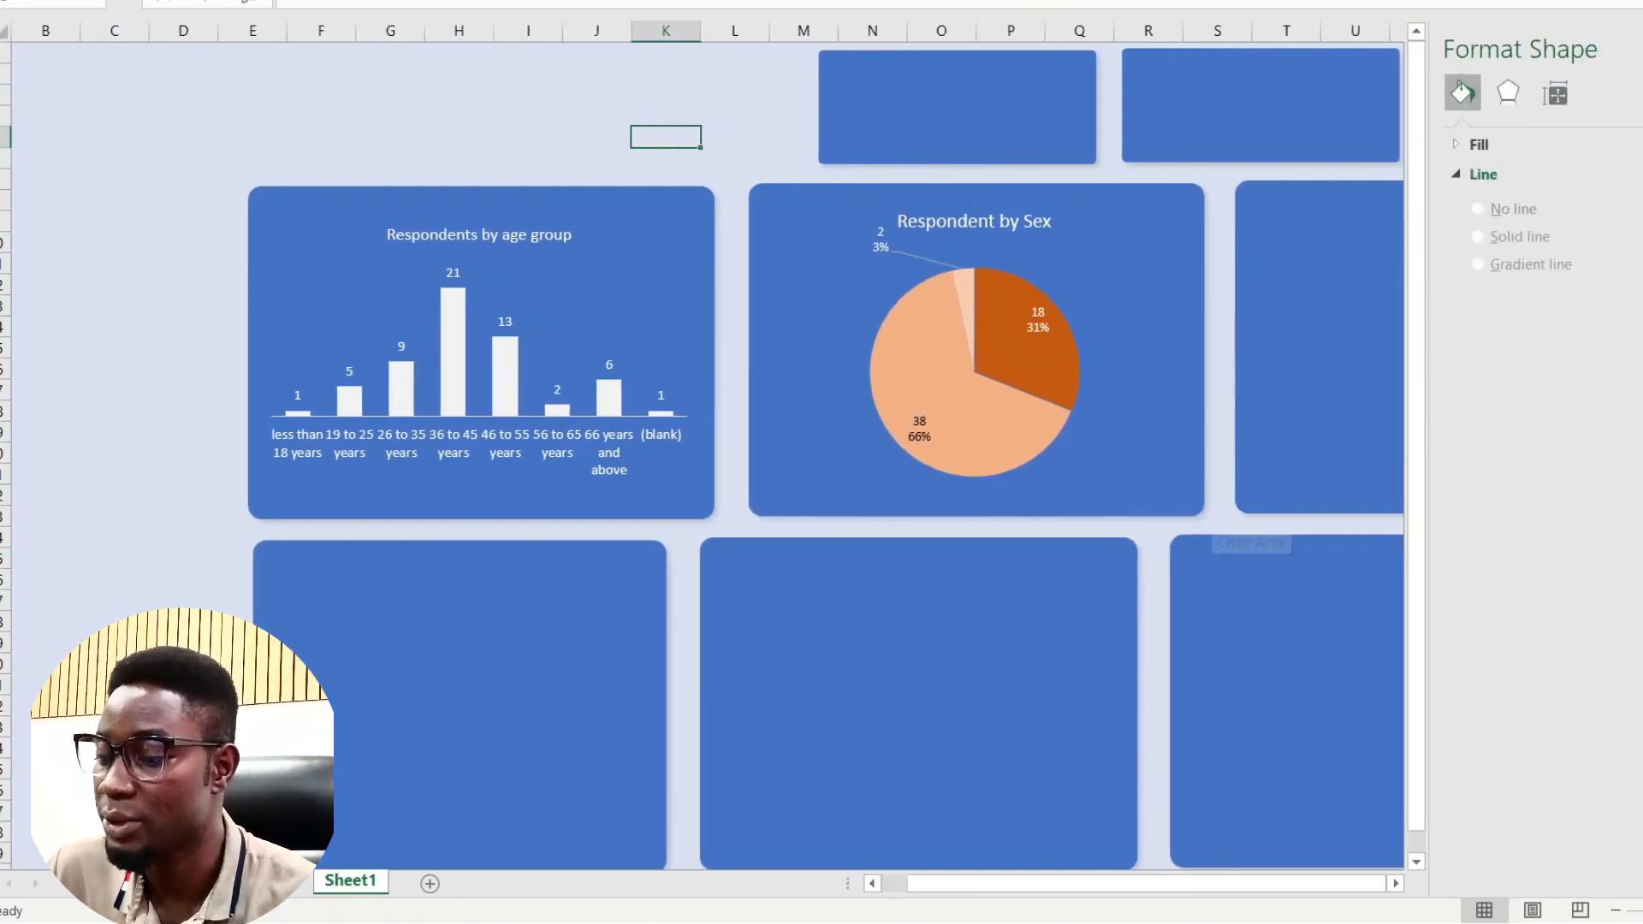
{"action": "key", "text": "ctrl+Page_Up"}
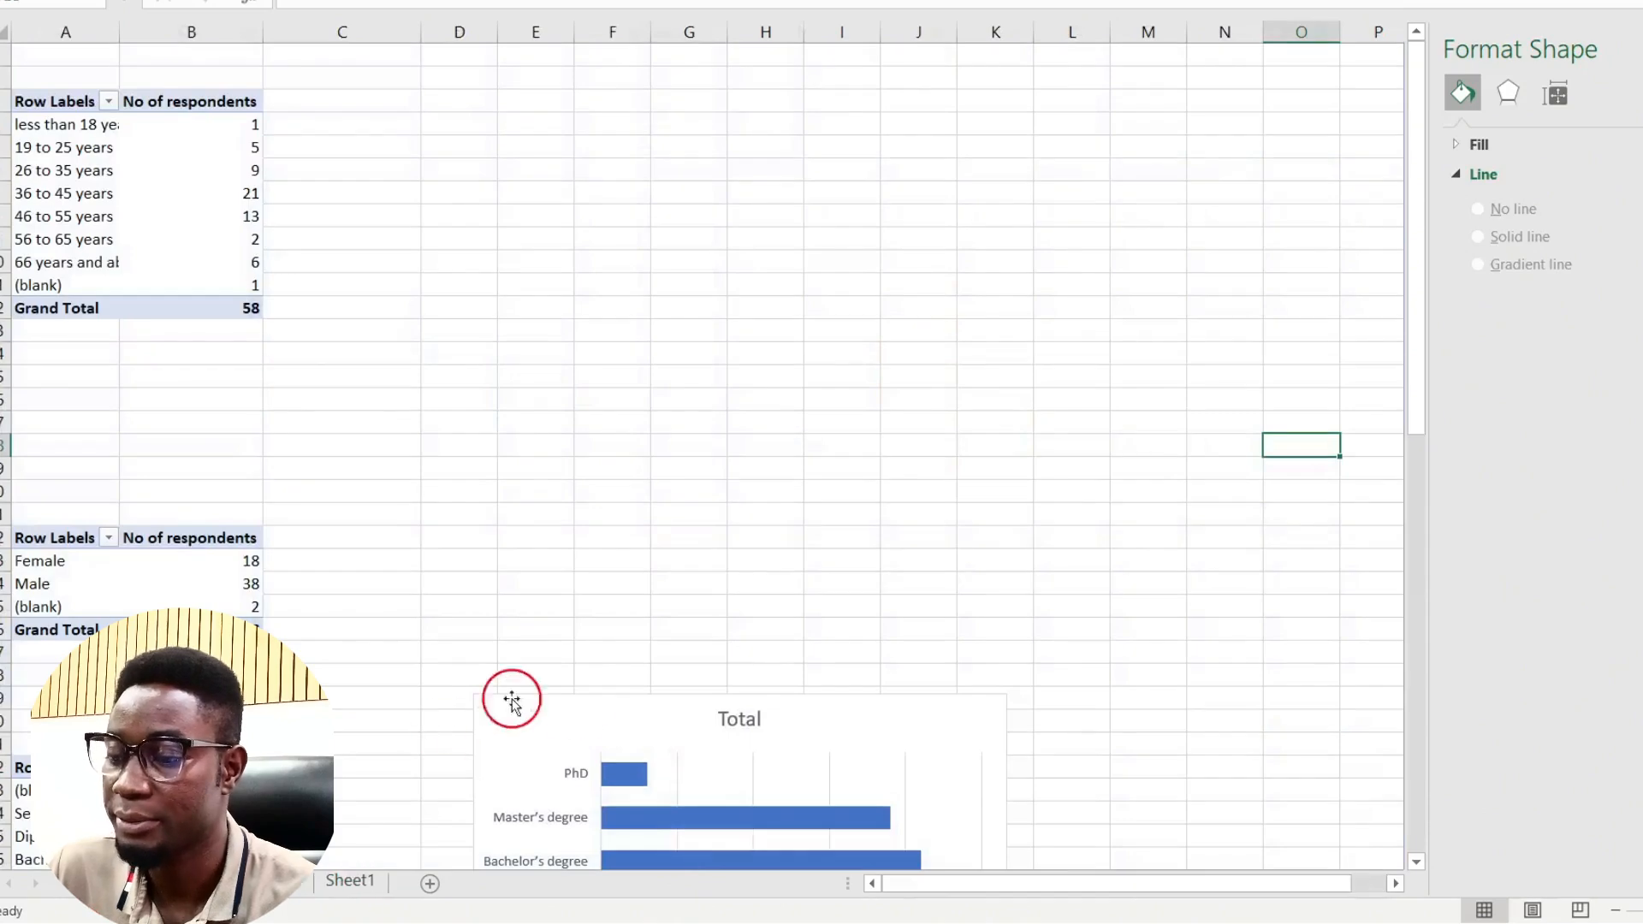
{"action": "left_click", "coordinate": [577, 724]}
{"action": "key", "text": "Delete"}
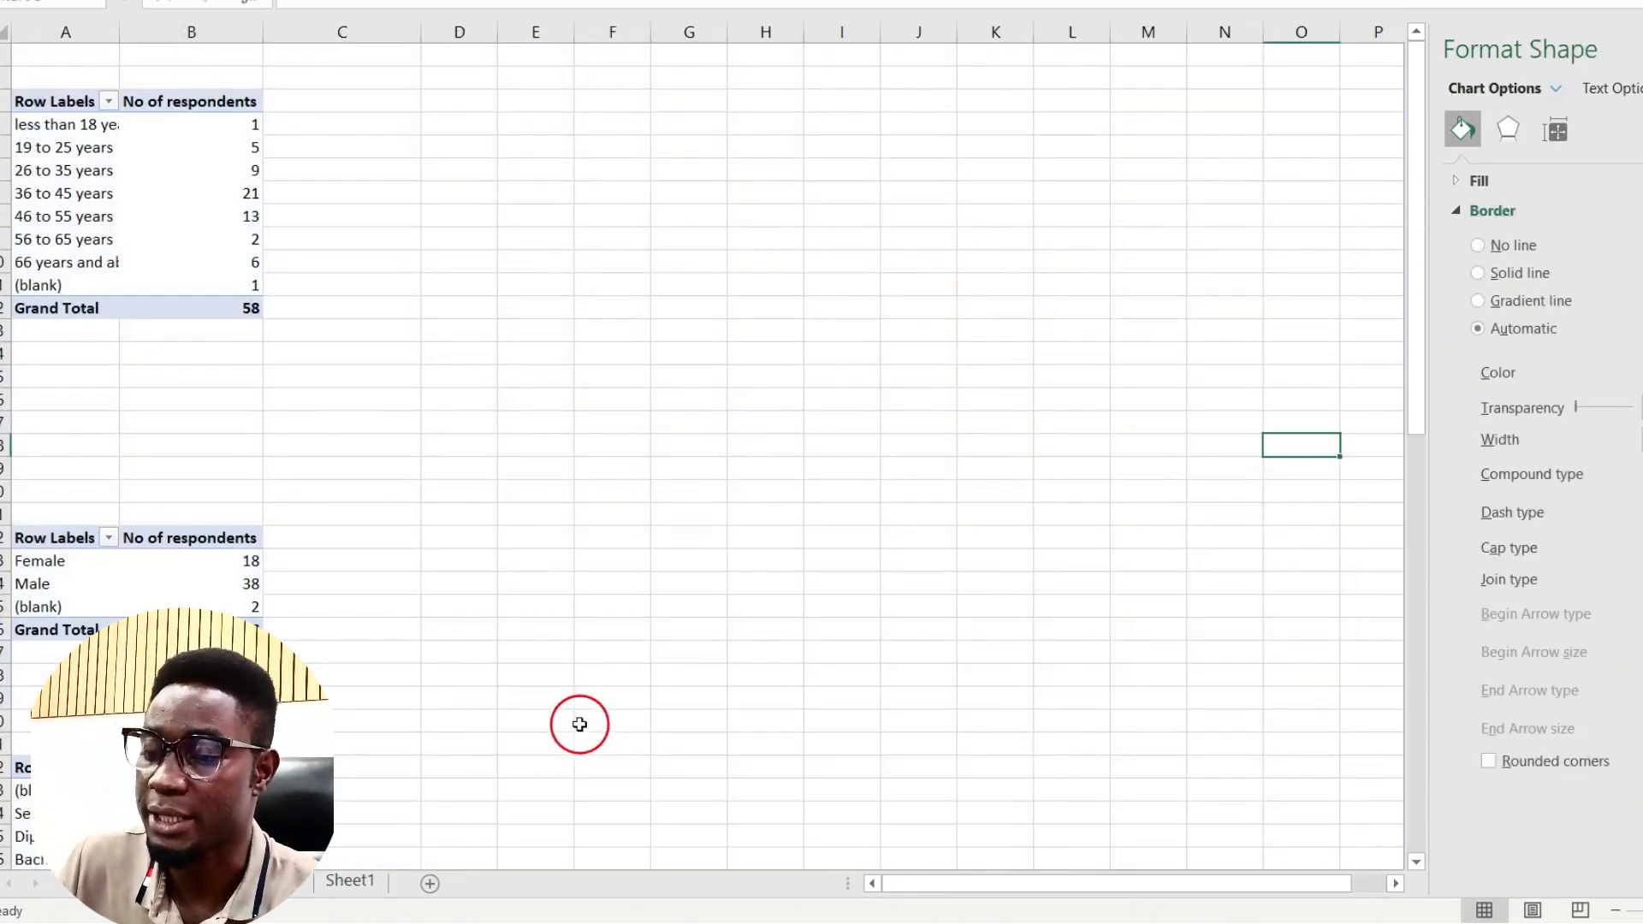
{"action": "left_click", "coordinate": [345, 882]}
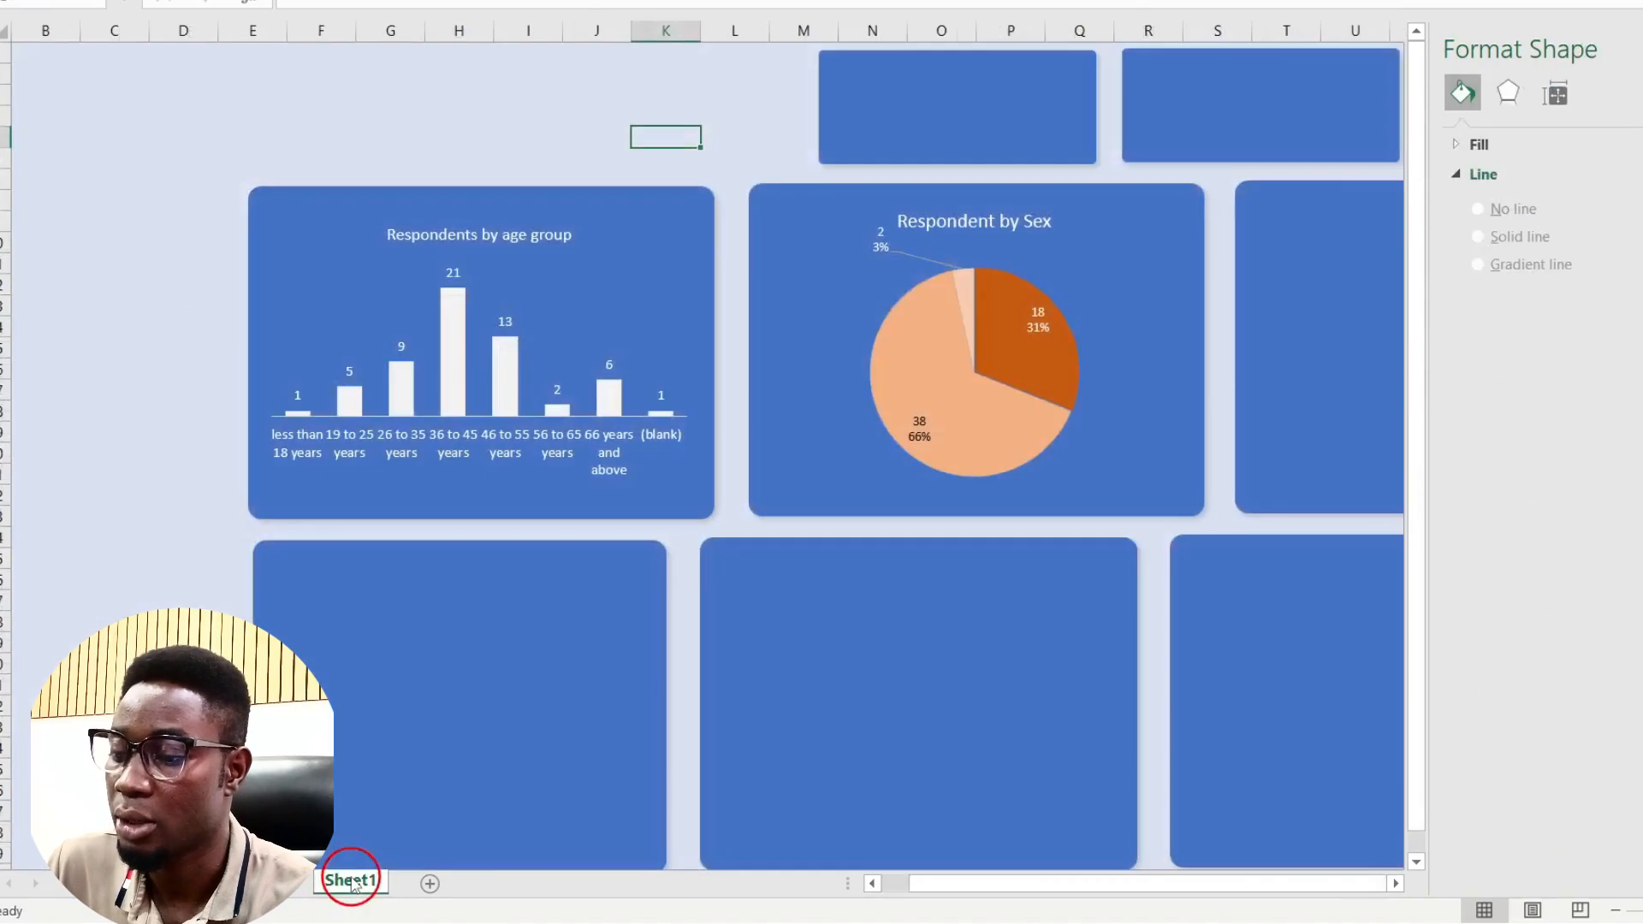
{"action": "scroll", "coordinate": [841, 186], "scroll_direction": "left", "scroll_amount": 1}
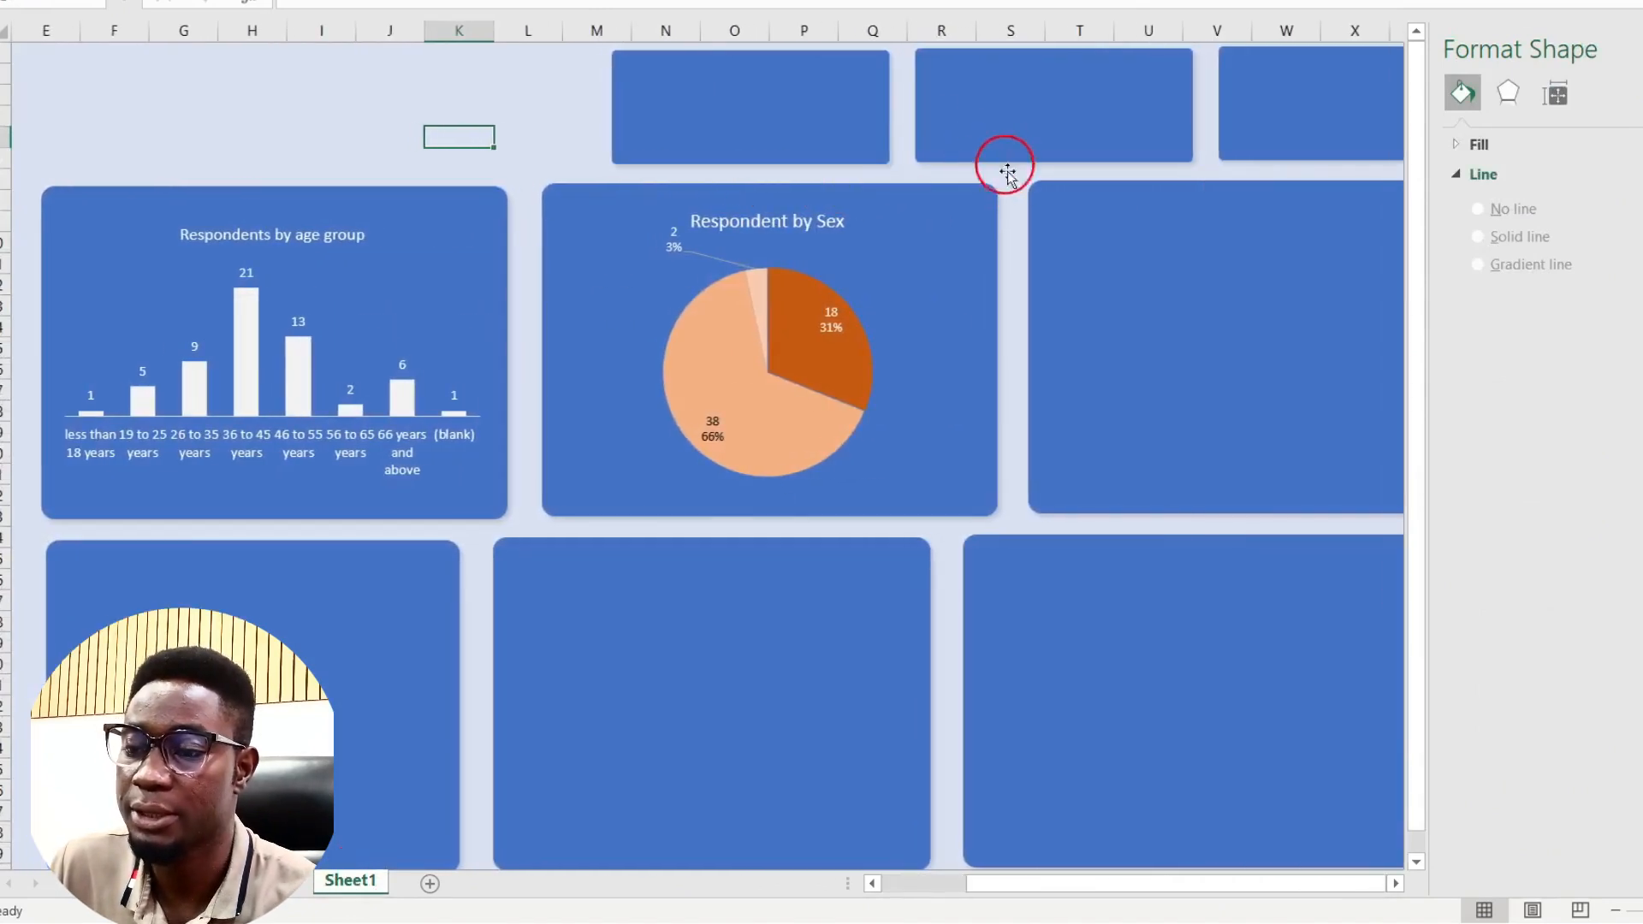
{"action": "left_click", "coordinate": [1012, 180]}
{"action": "key", "text": "ctrl+v"}
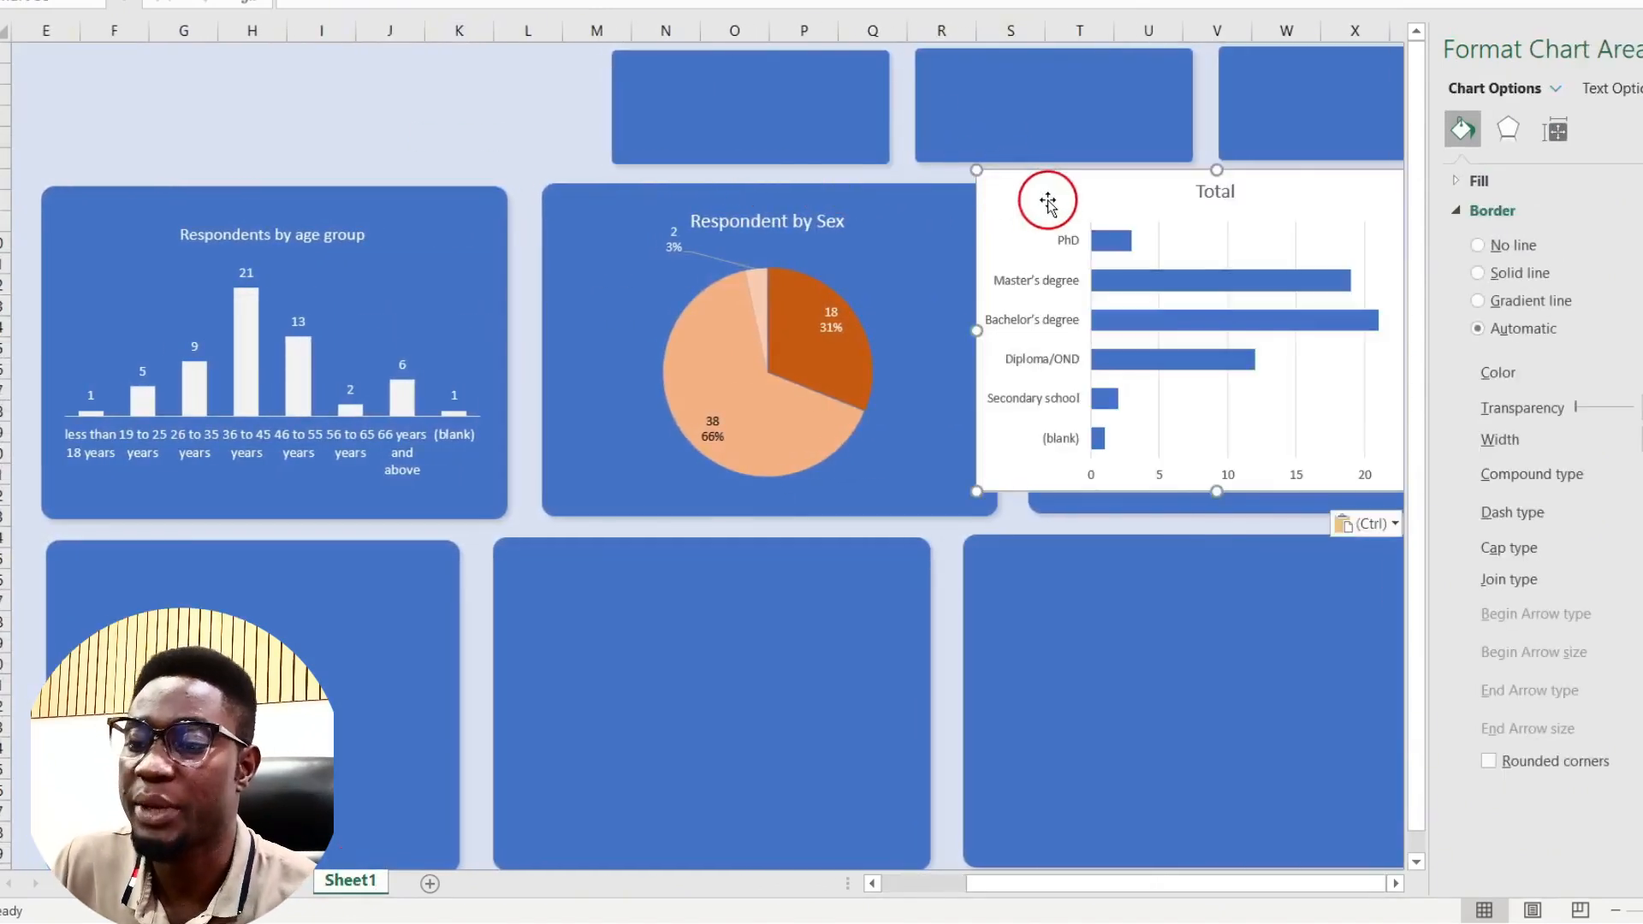
{"action": "left_click_drag", "start_coordinate": [1023, 184], "coordinate": [1086, 213]}
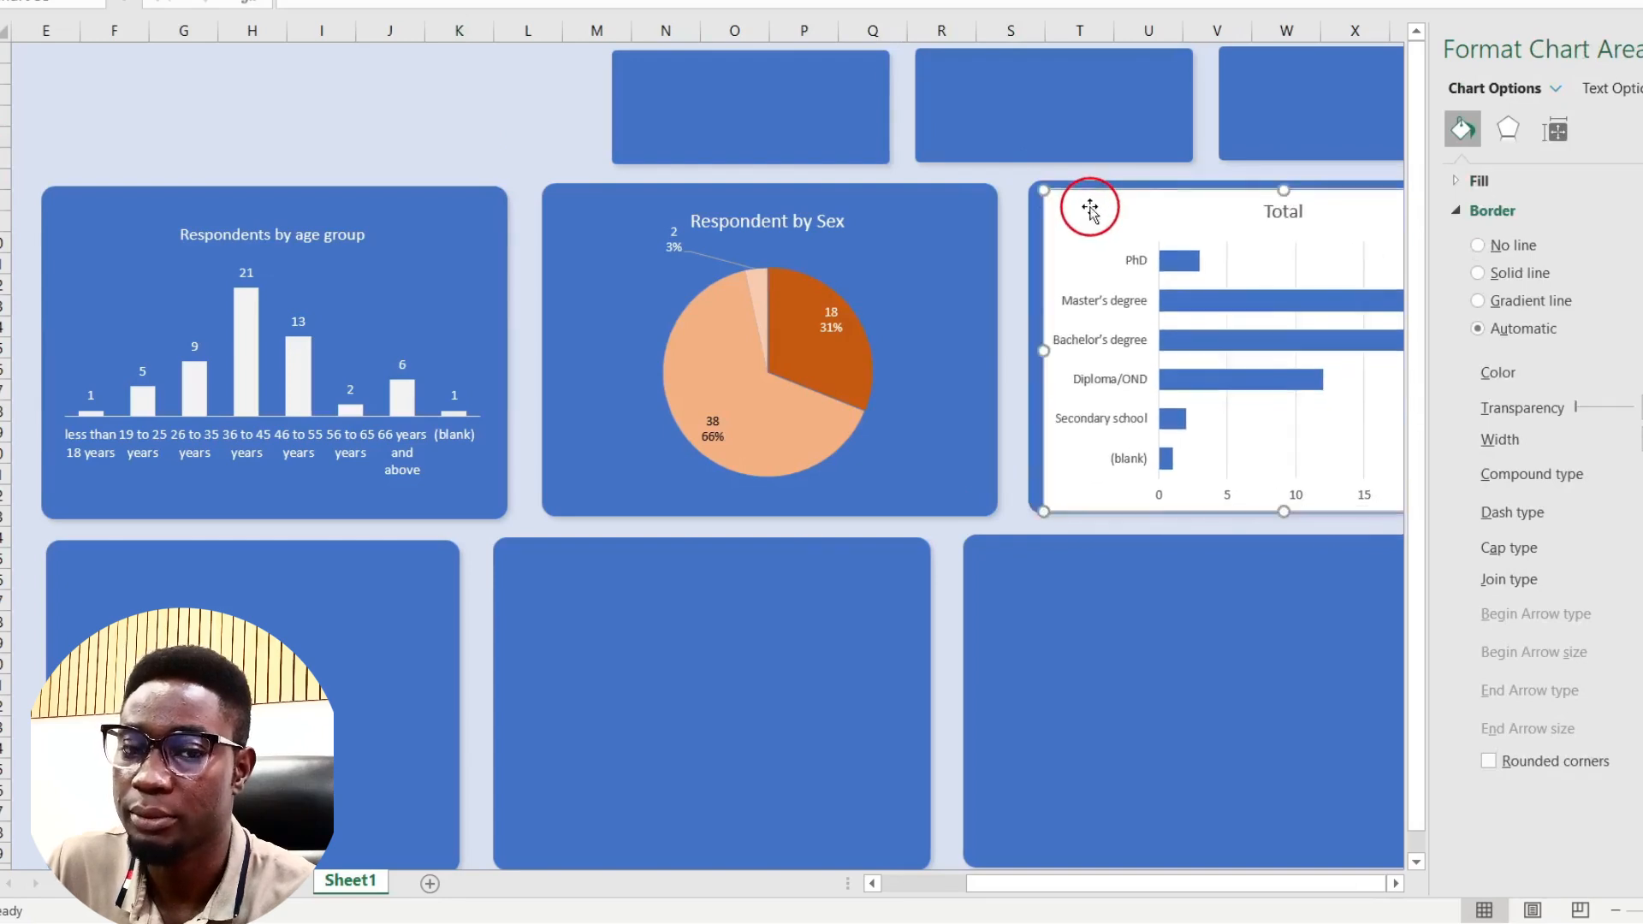
{"action": "scroll", "coordinate": [1085, 213], "scroll_direction": "right", "scroll_amount": 5}
{"action": "left_click_drag", "start_coordinate": [1177, 509], "coordinate": [1135, 499]}
Step: Widen the education chart slightly and give it a transparent background with white text
{"action": "left_click_drag", "start_coordinate": [699, 196], "coordinate": [691, 197]}
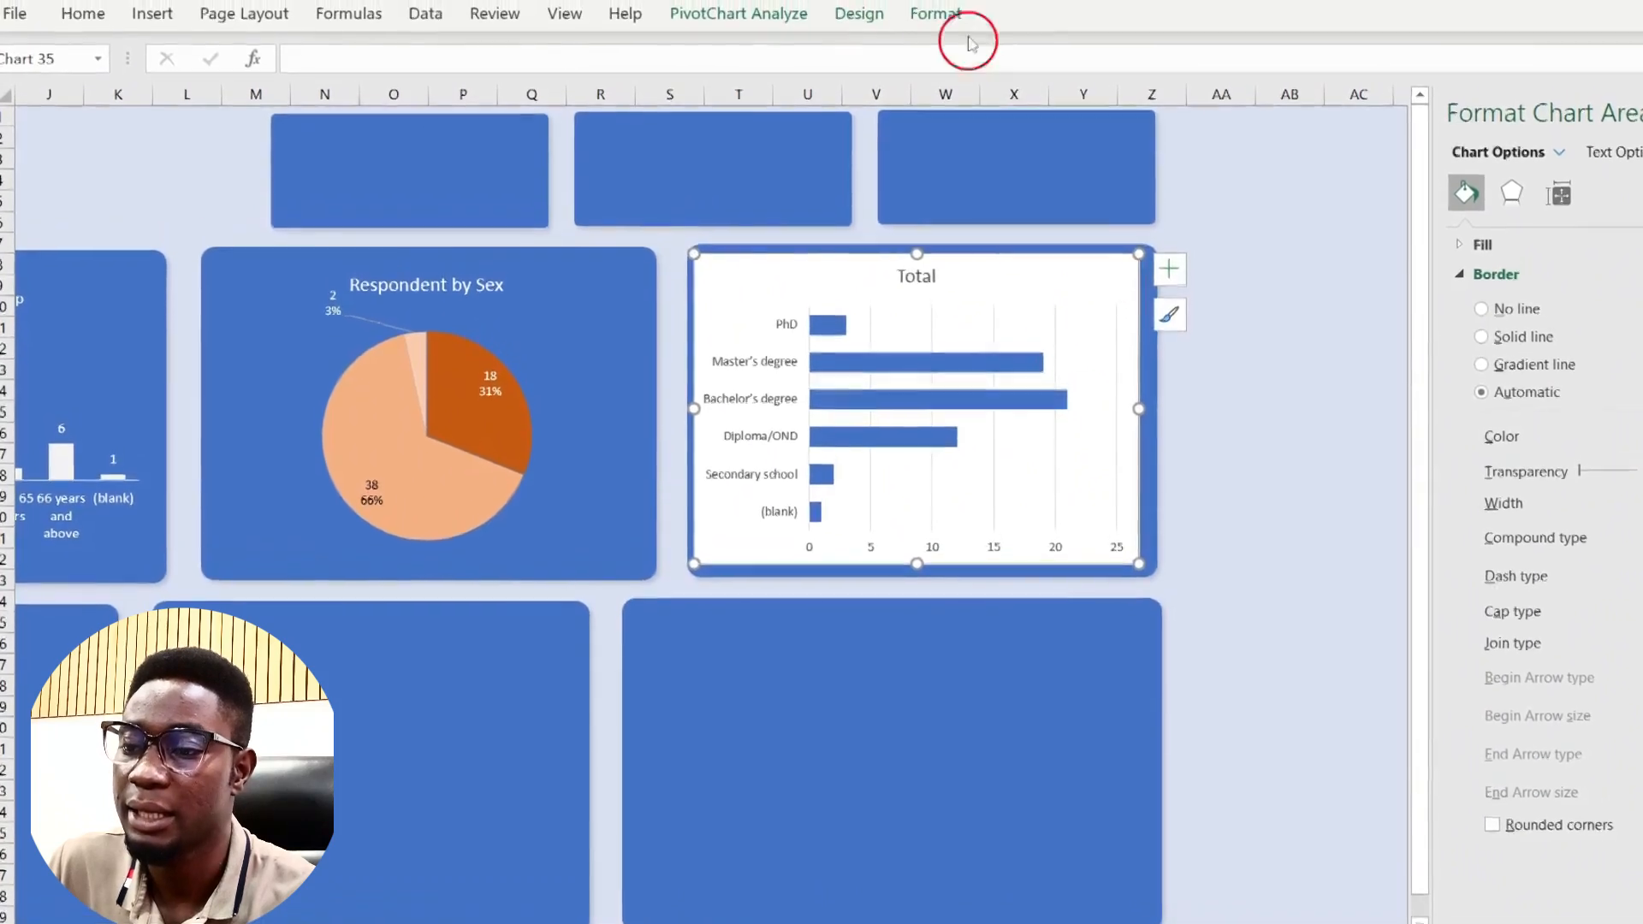
{"action": "left_click", "coordinate": [931, 0]}
{"action": "left_click", "coordinate": [894, 53]}
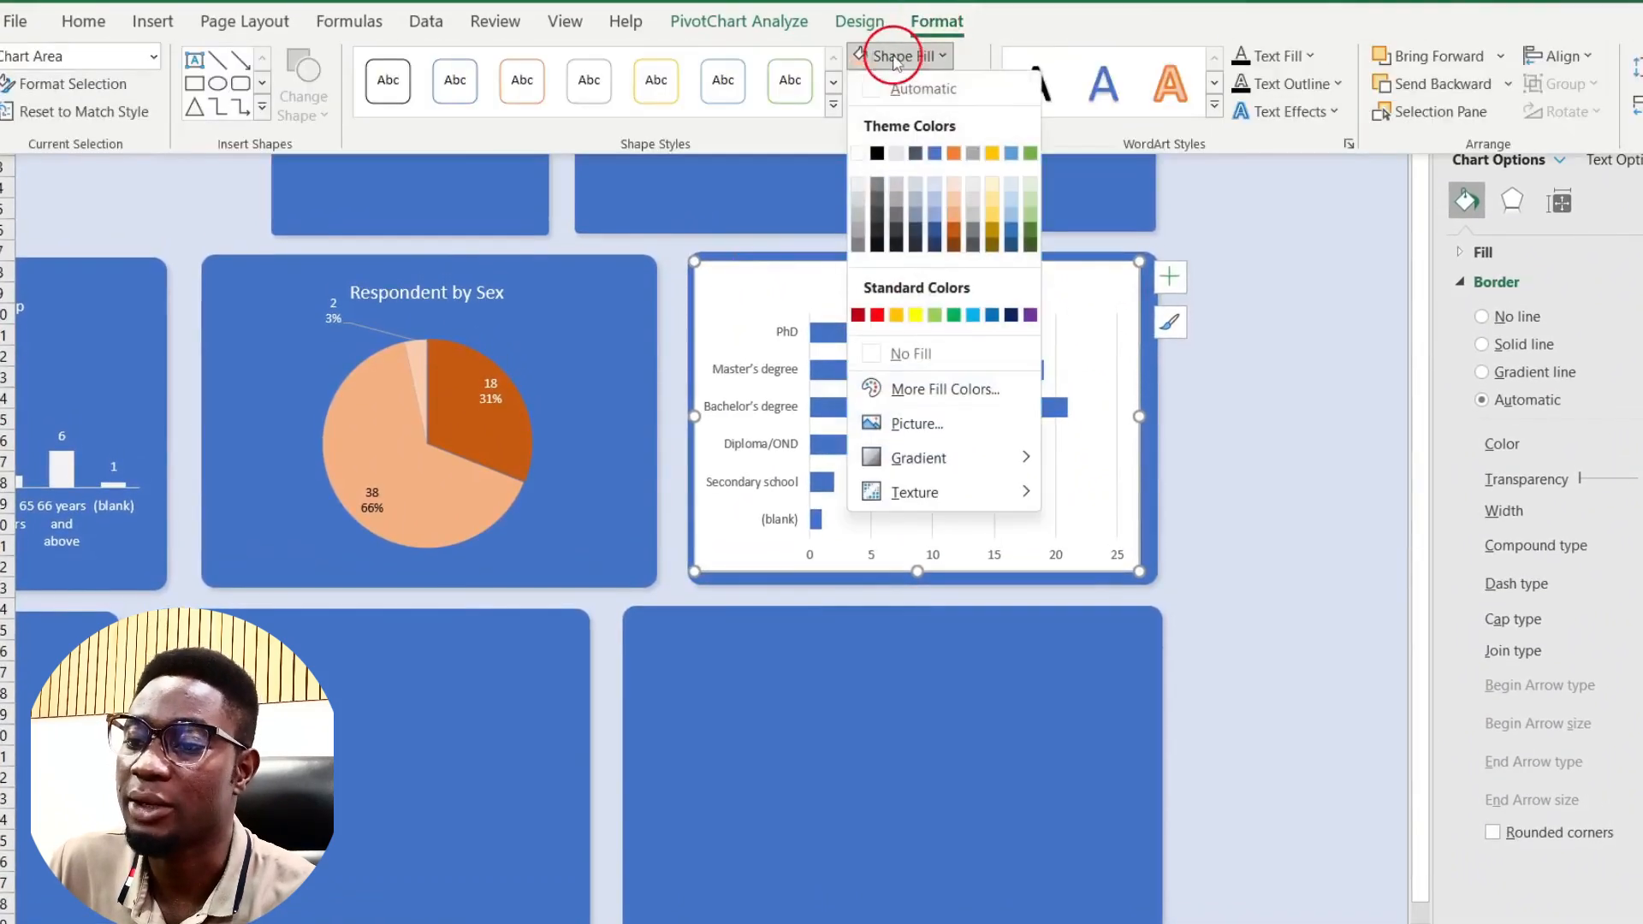
{"action": "left_click", "coordinate": [905, 358]}
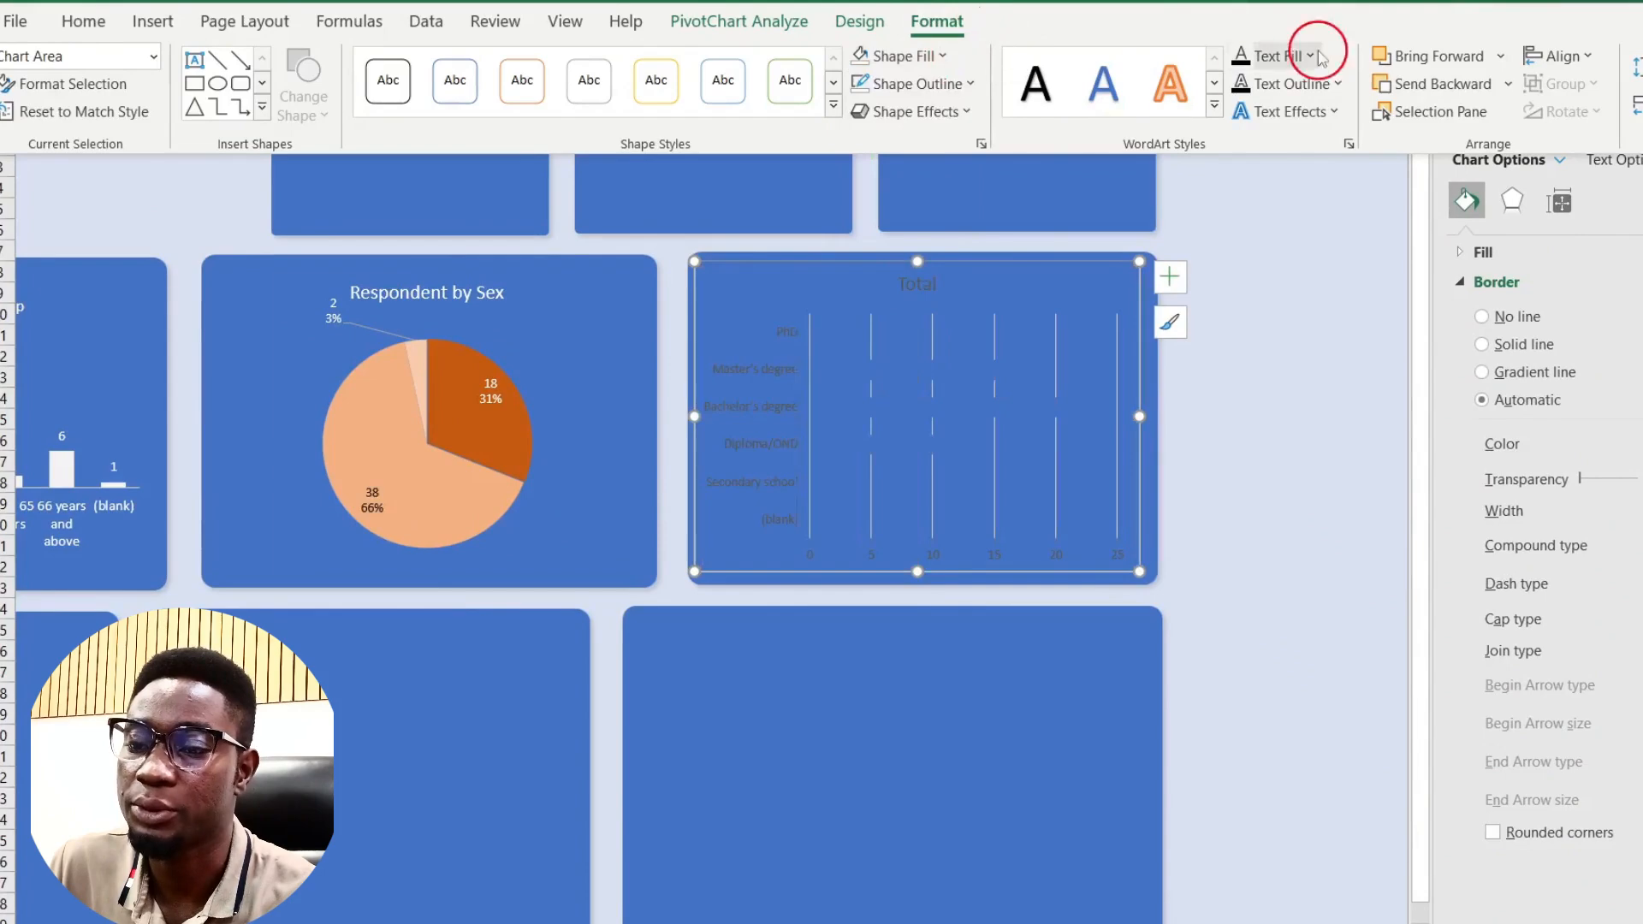
{"action": "left_click", "coordinate": [1283, 55]}
{"action": "left_click", "coordinate": [1239, 153]}
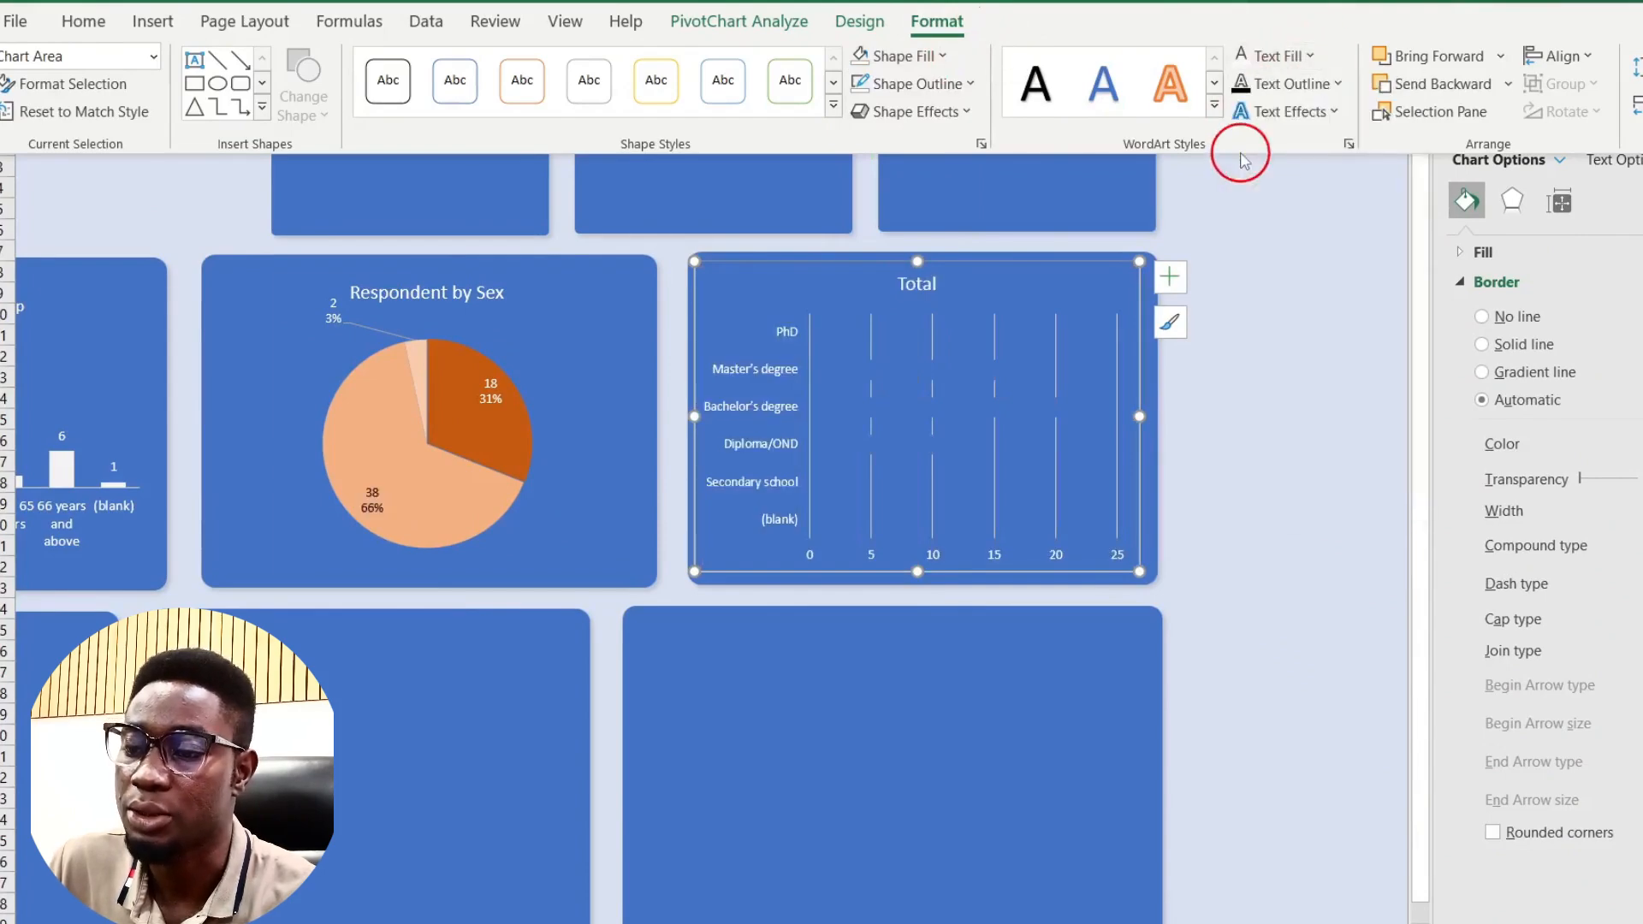
{"action": "left_click", "coordinate": [809, 336]}
Step: Delete the chart's major gridlines
{"action": "left_click", "coordinate": [864, 332]}
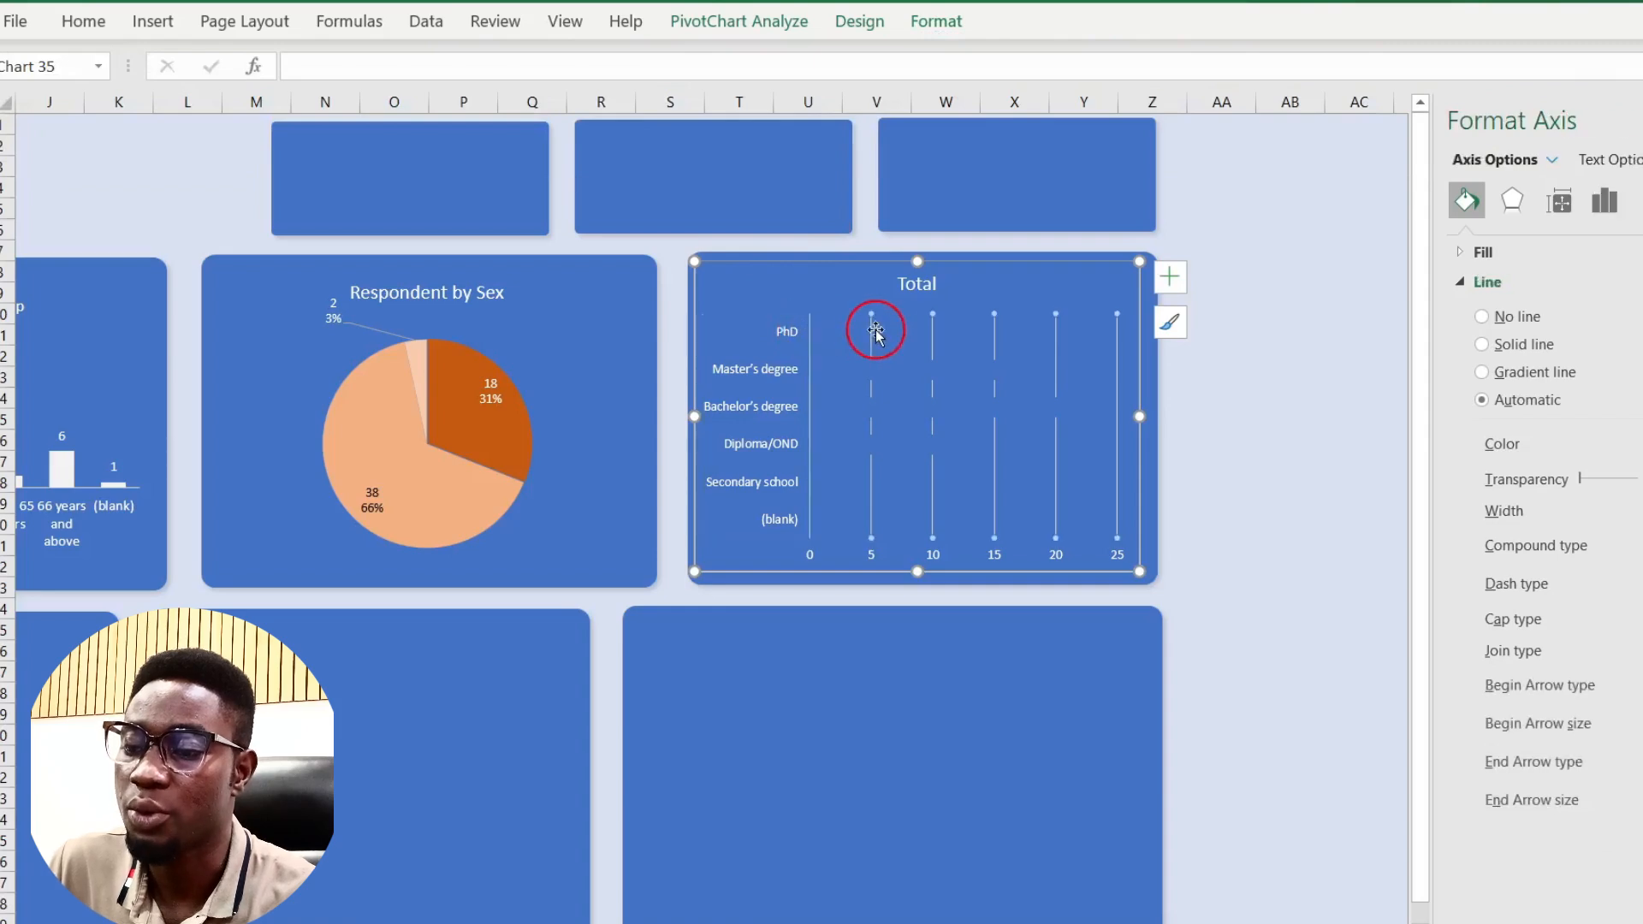
{"action": "left_click", "coordinate": [873, 332]}
{"action": "key", "text": "Delete"}
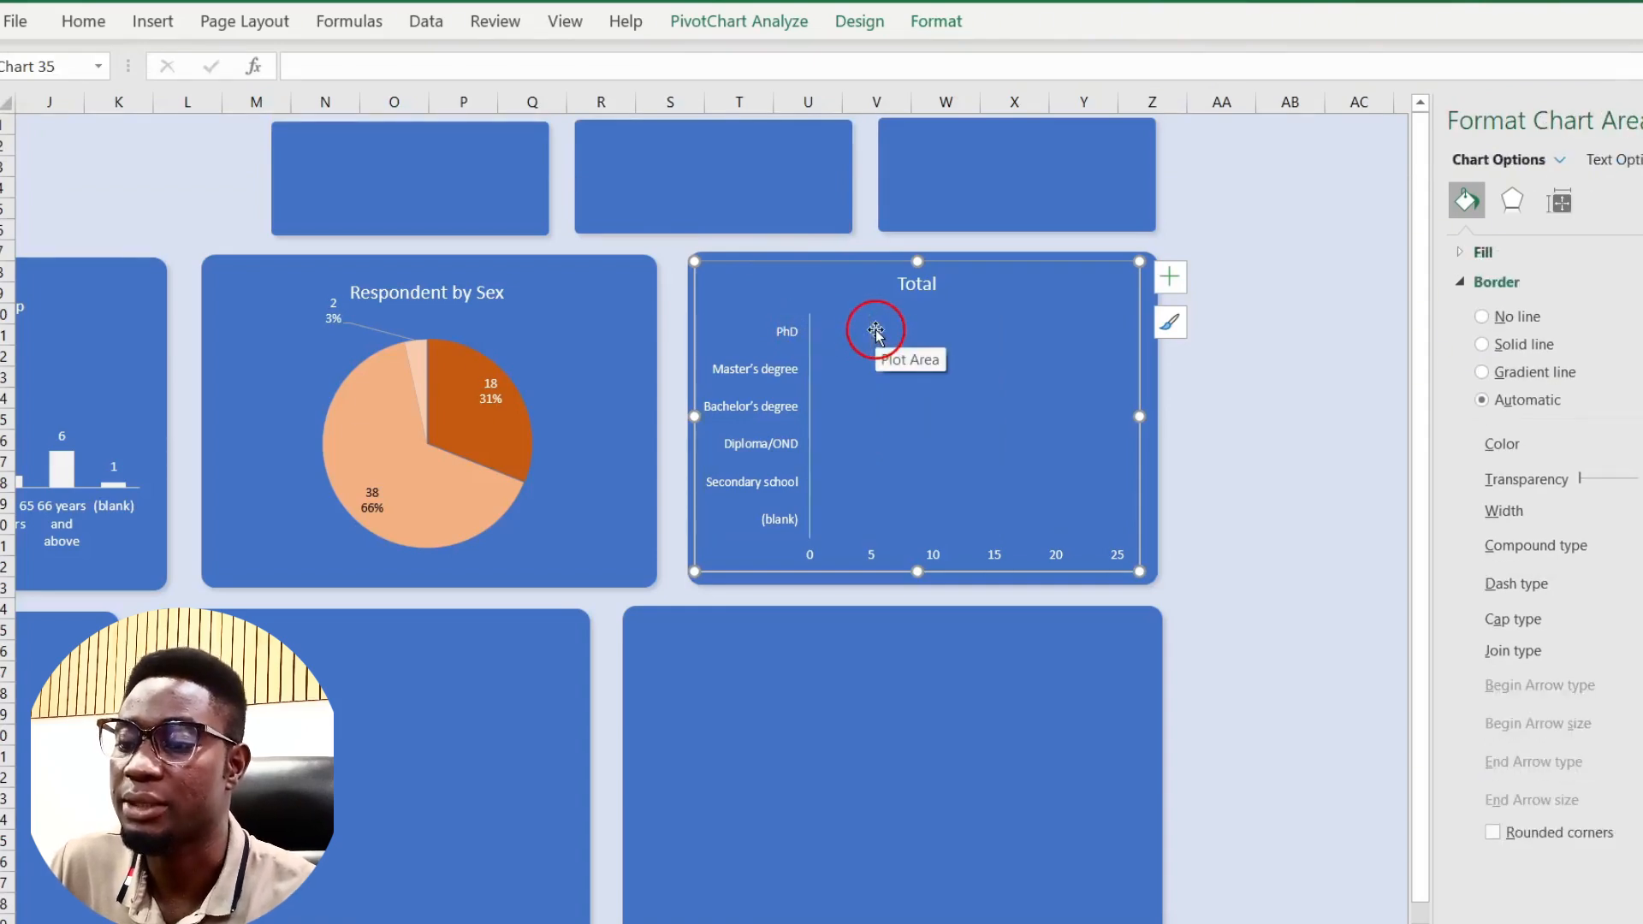
Step: Fill the education chart's bars with white
{"action": "left_click", "coordinate": [842, 366]}
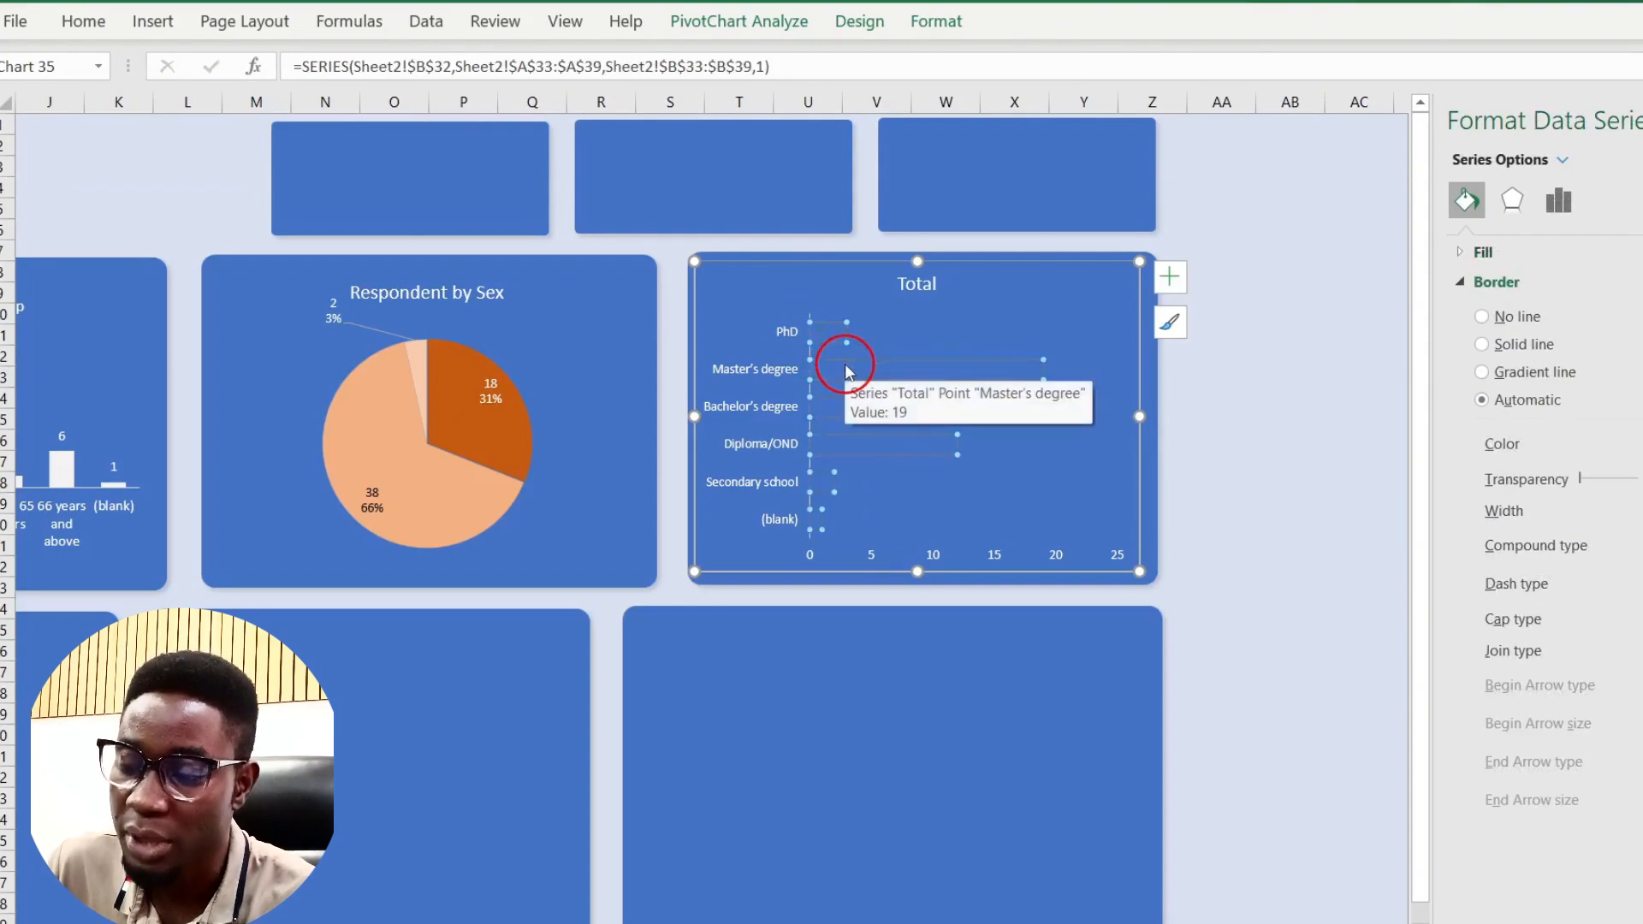
{"action": "left_click", "coordinate": [847, 370]}
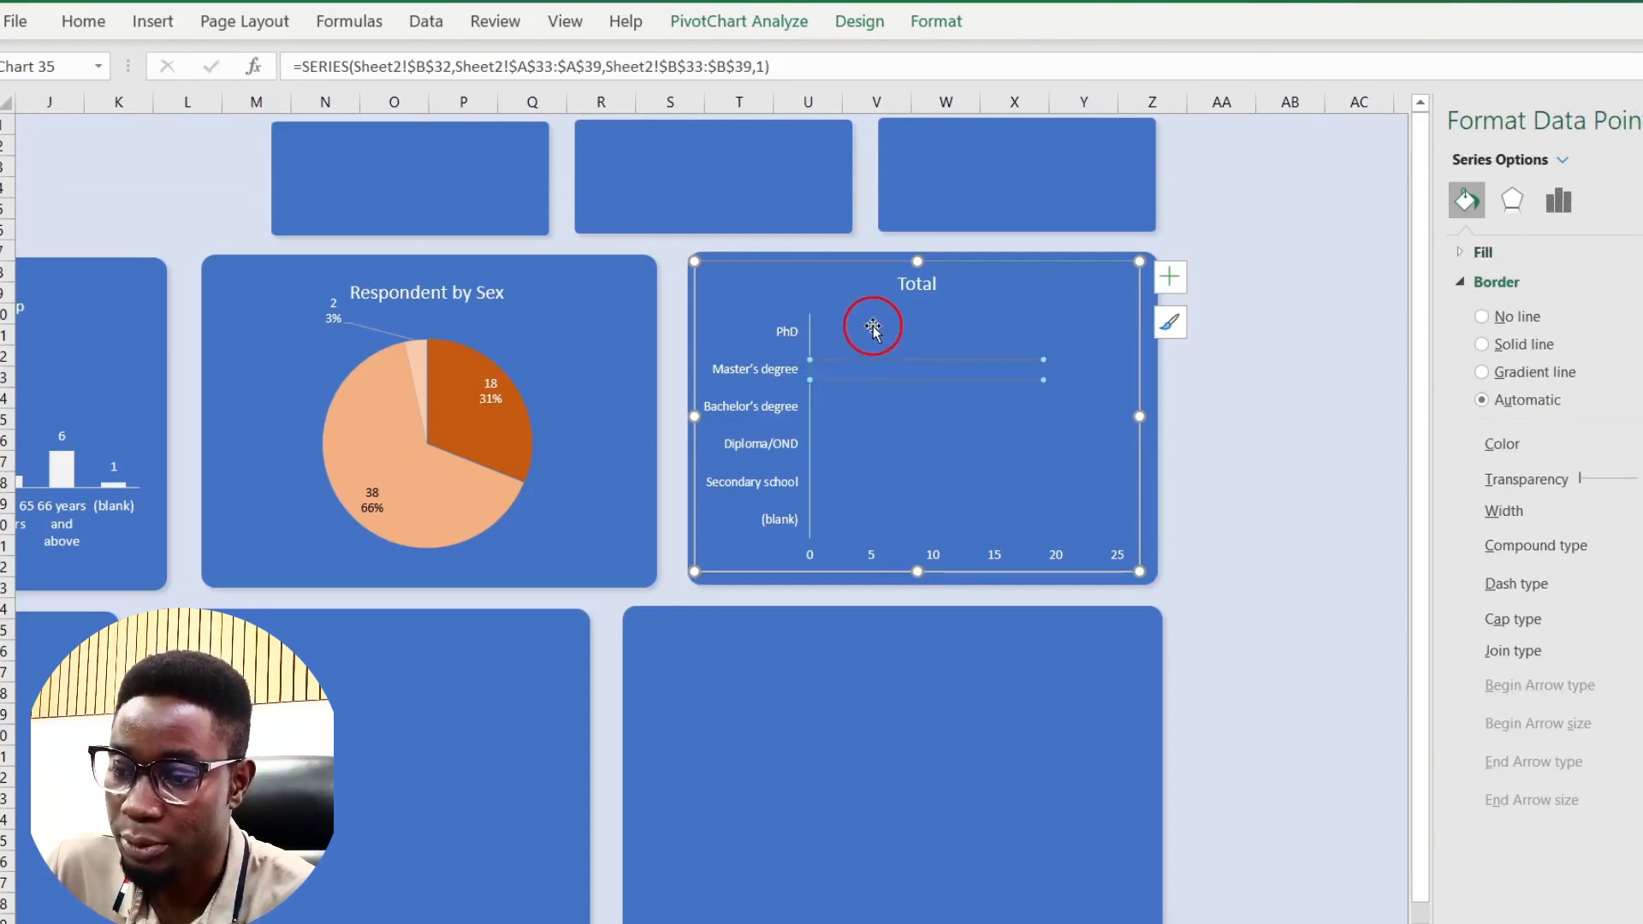
{"action": "left_click", "coordinate": [873, 327]}
{"action": "left_click", "coordinate": [847, 341]}
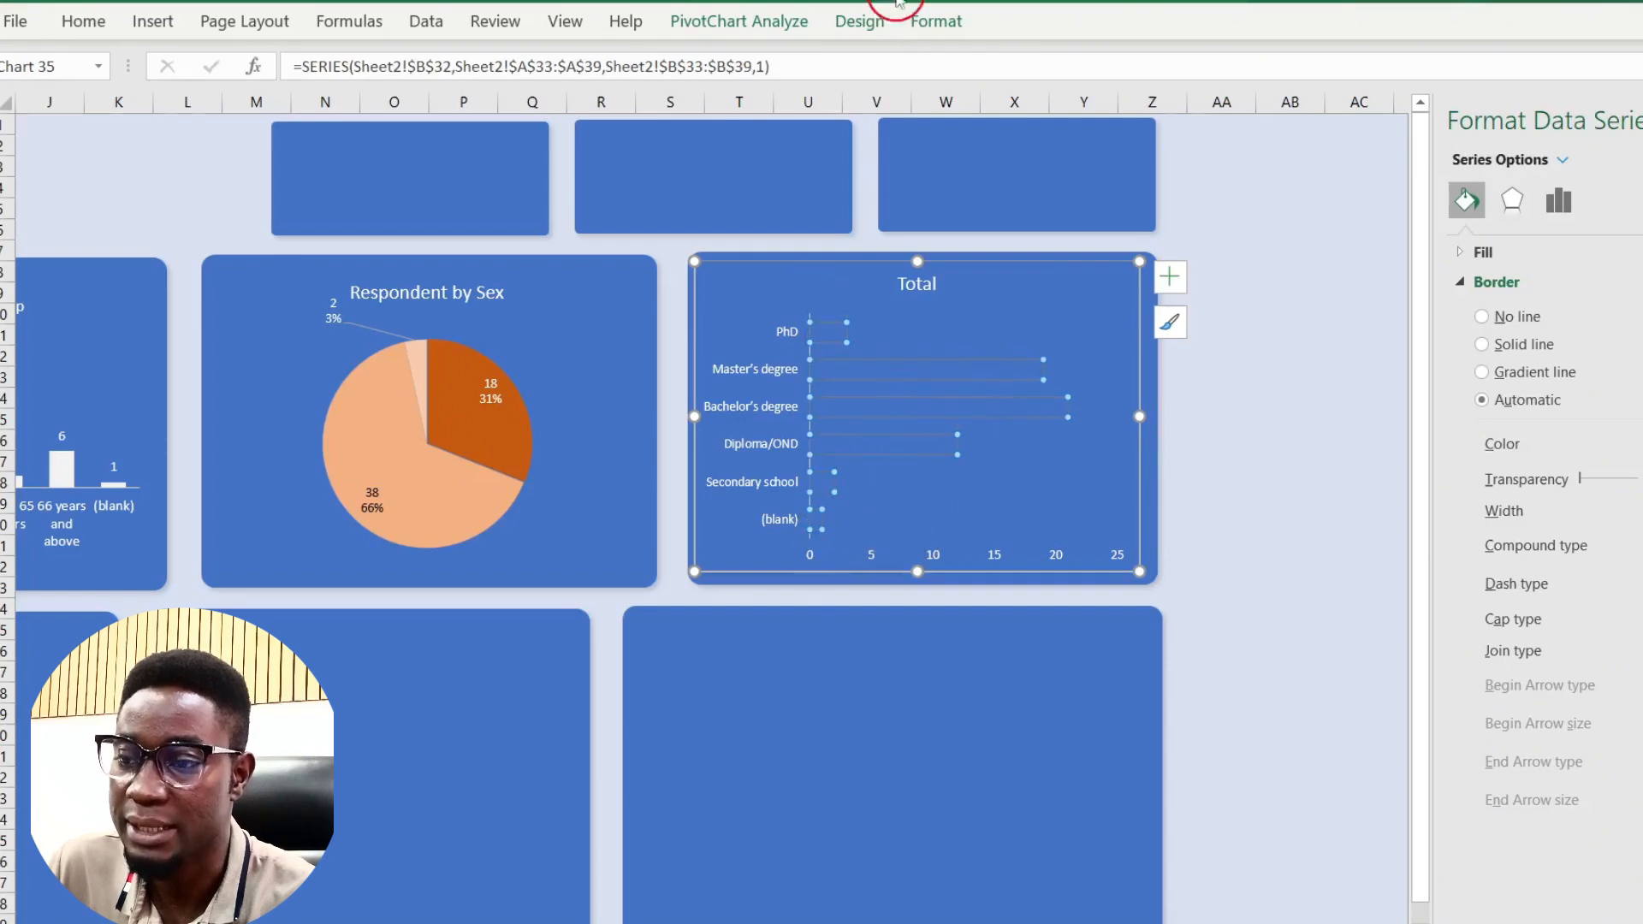
{"action": "left_click", "coordinate": [932, 25]}
{"action": "left_click", "coordinate": [908, 55]}
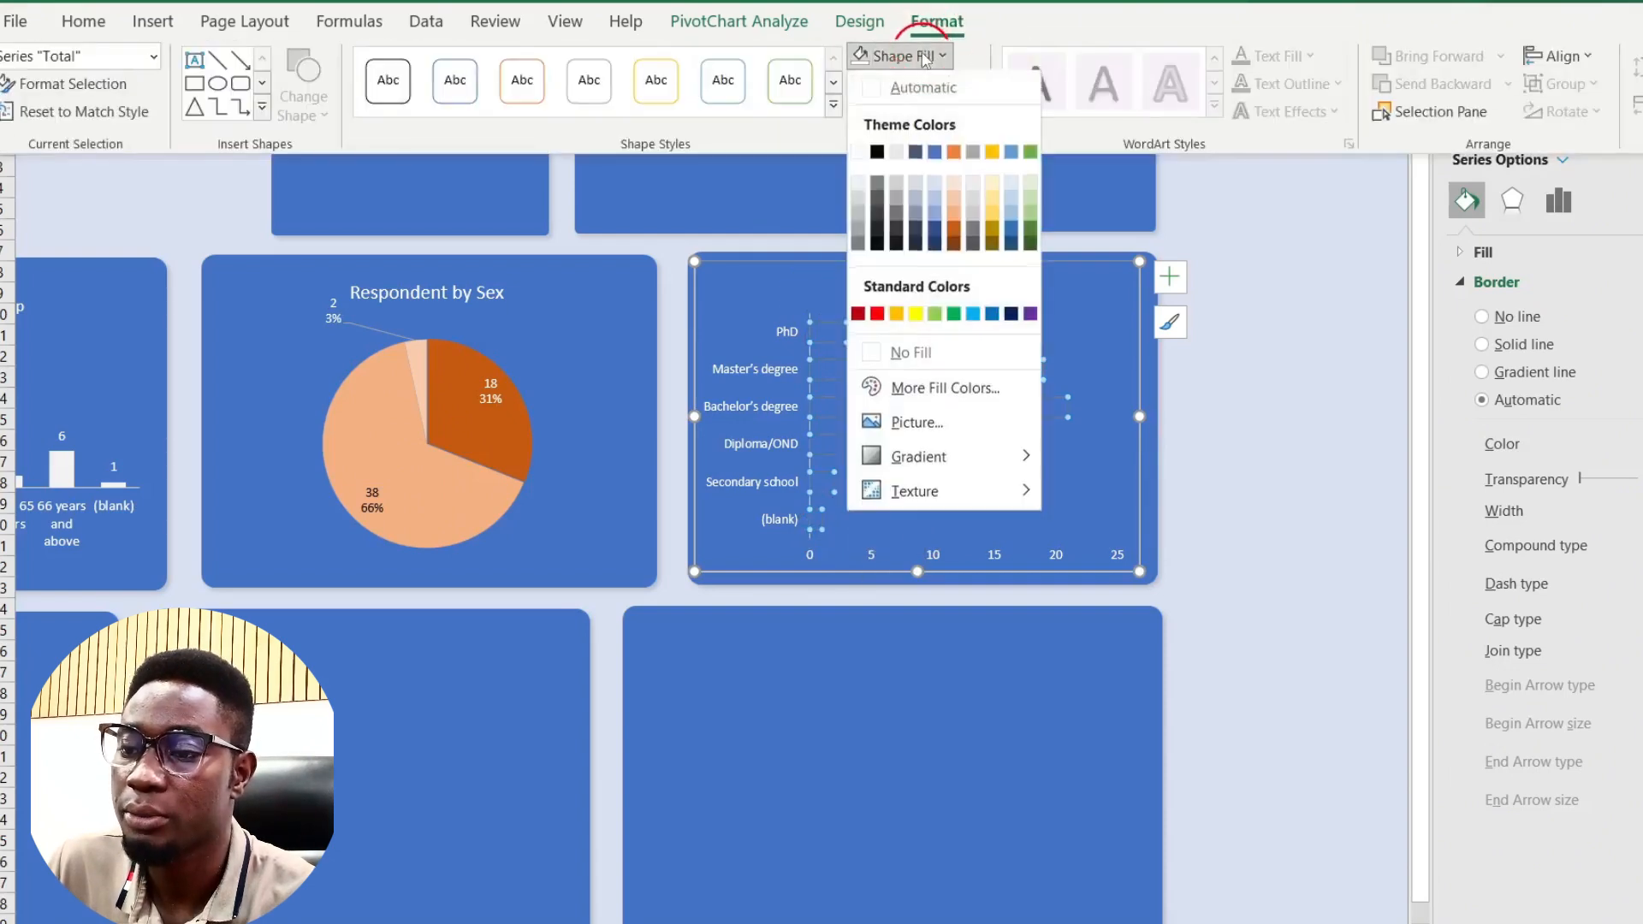
{"action": "left_click", "coordinate": [857, 183]}
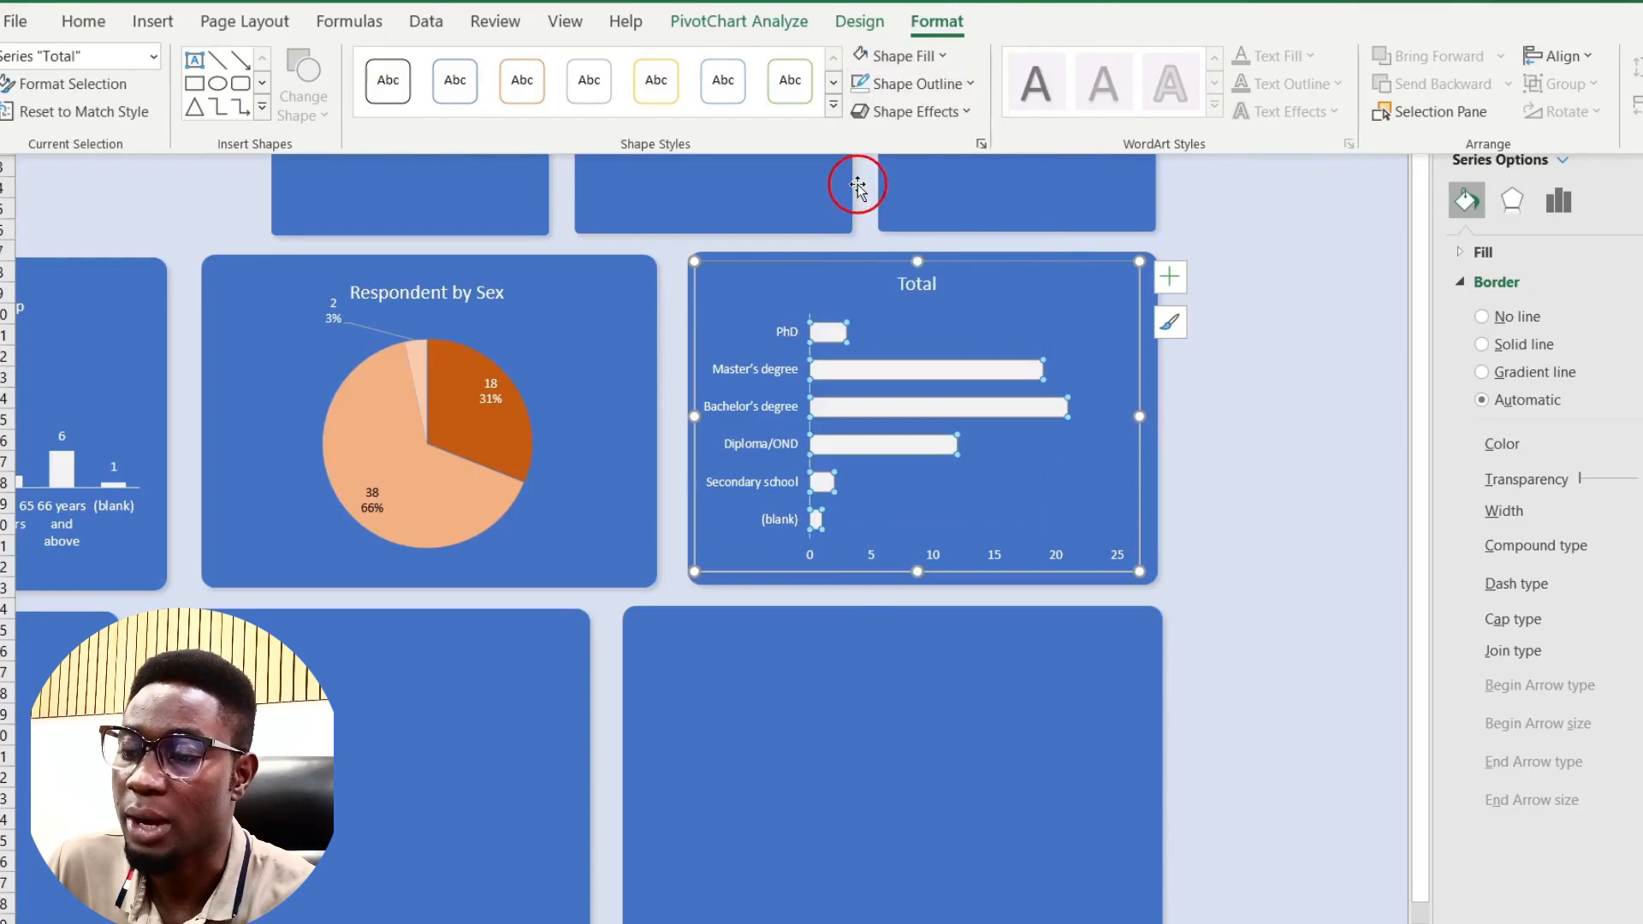
{"action": "left_click", "coordinate": [983, 393]}
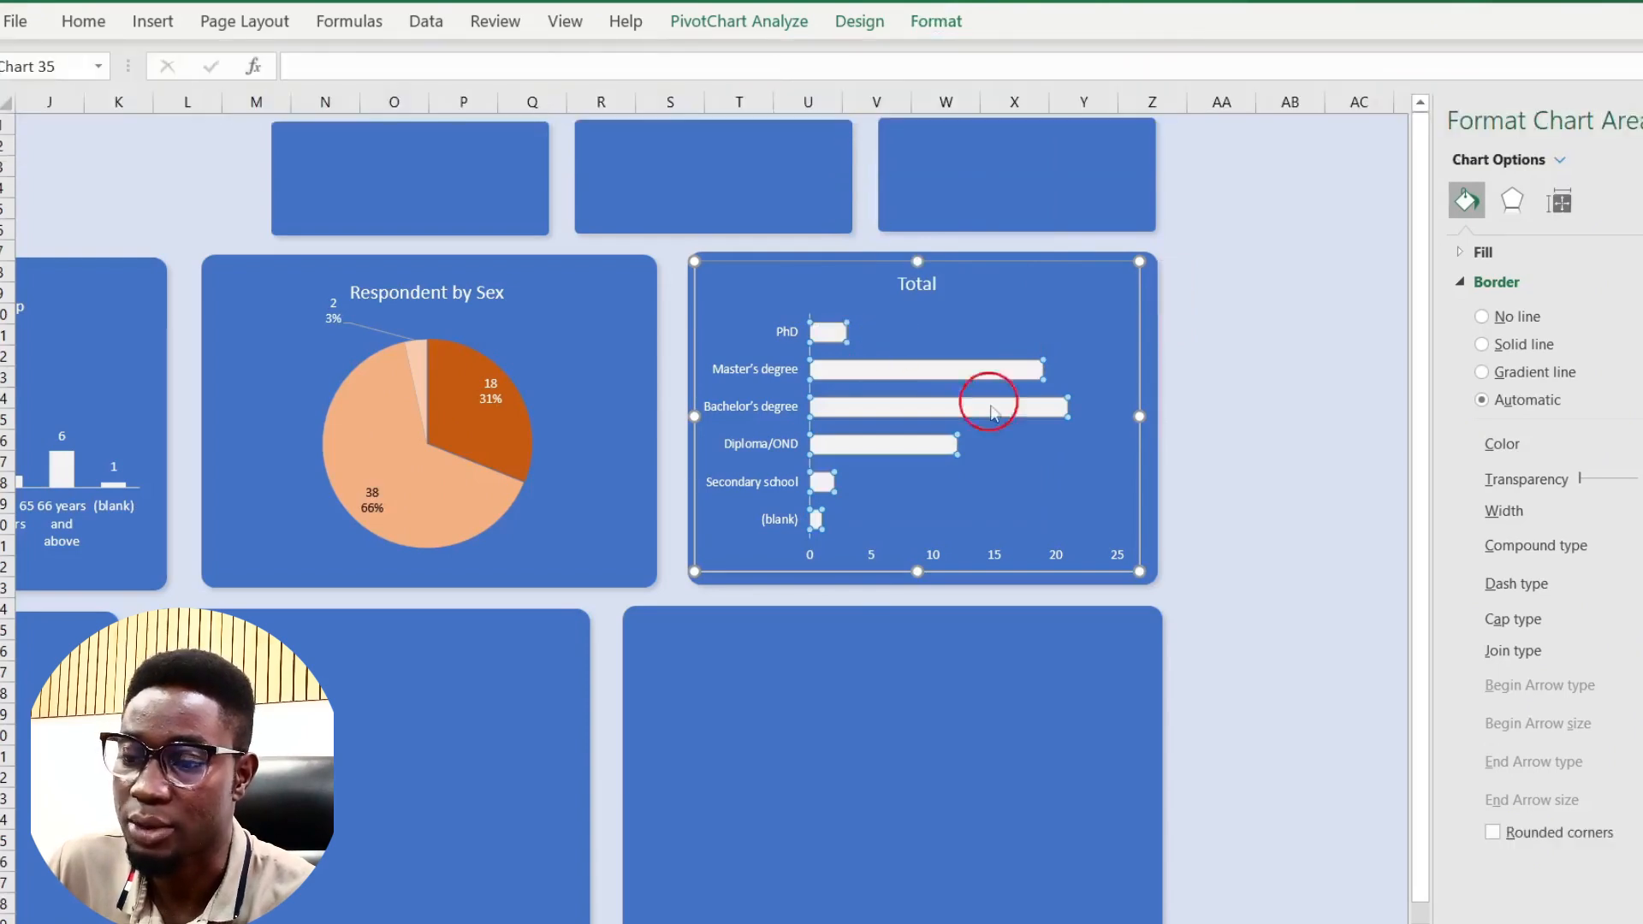
Step: Delete the chart's horizontal axis
{"action": "scroll", "coordinate": [903, 443], "scroll_direction": "left", "scroll_amount": 3}
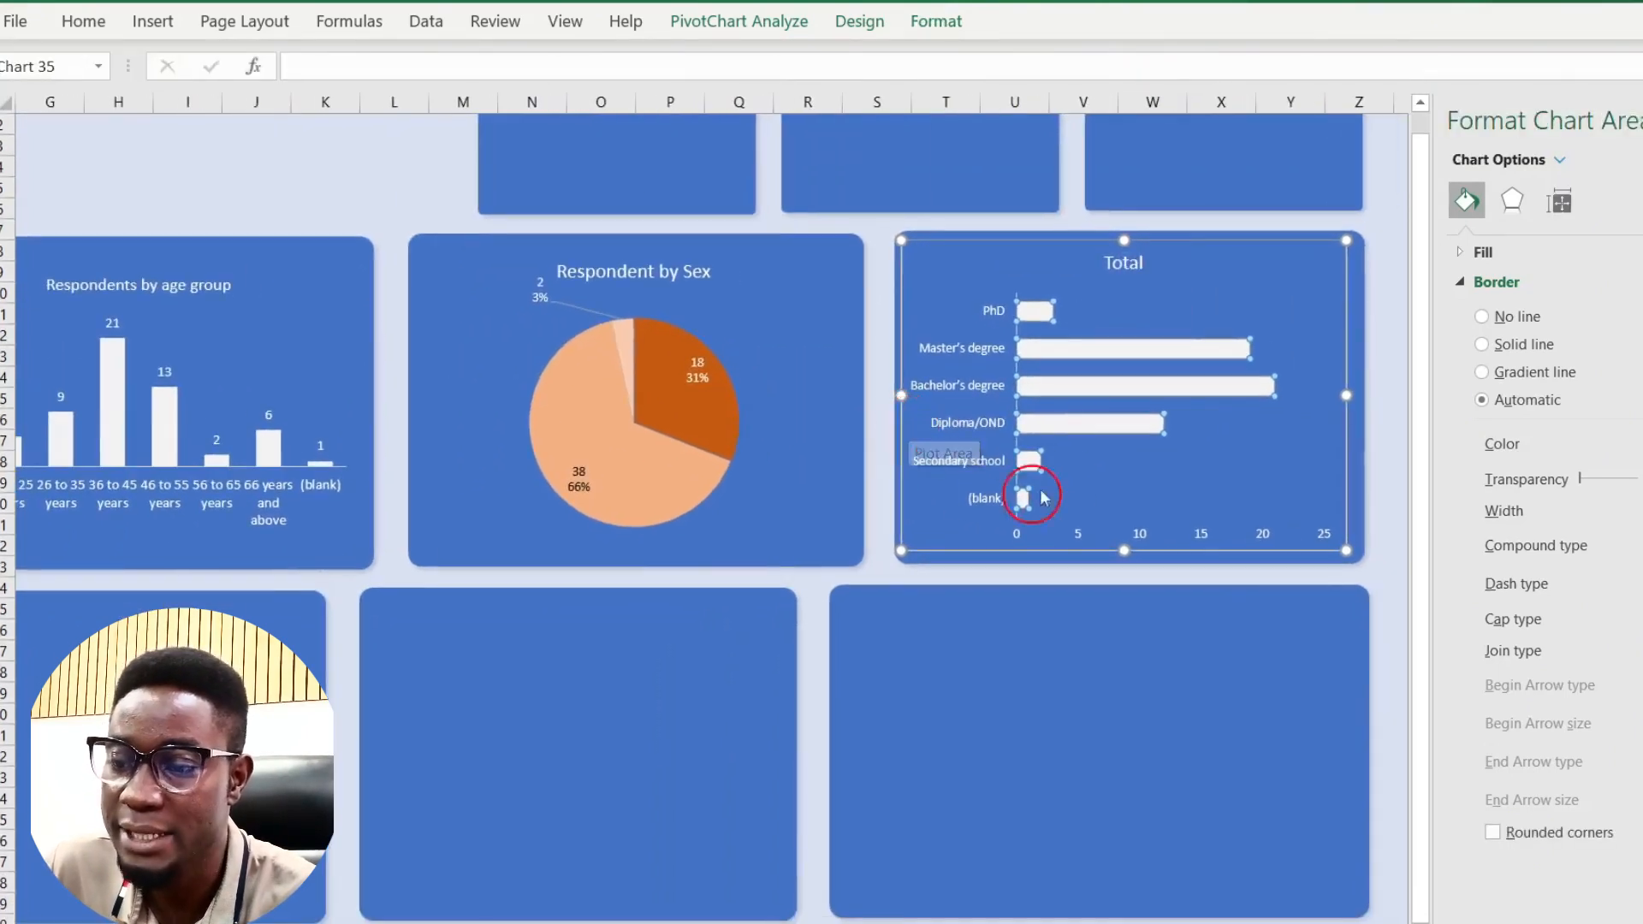
{"action": "left_click", "coordinate": [1138, 539]}
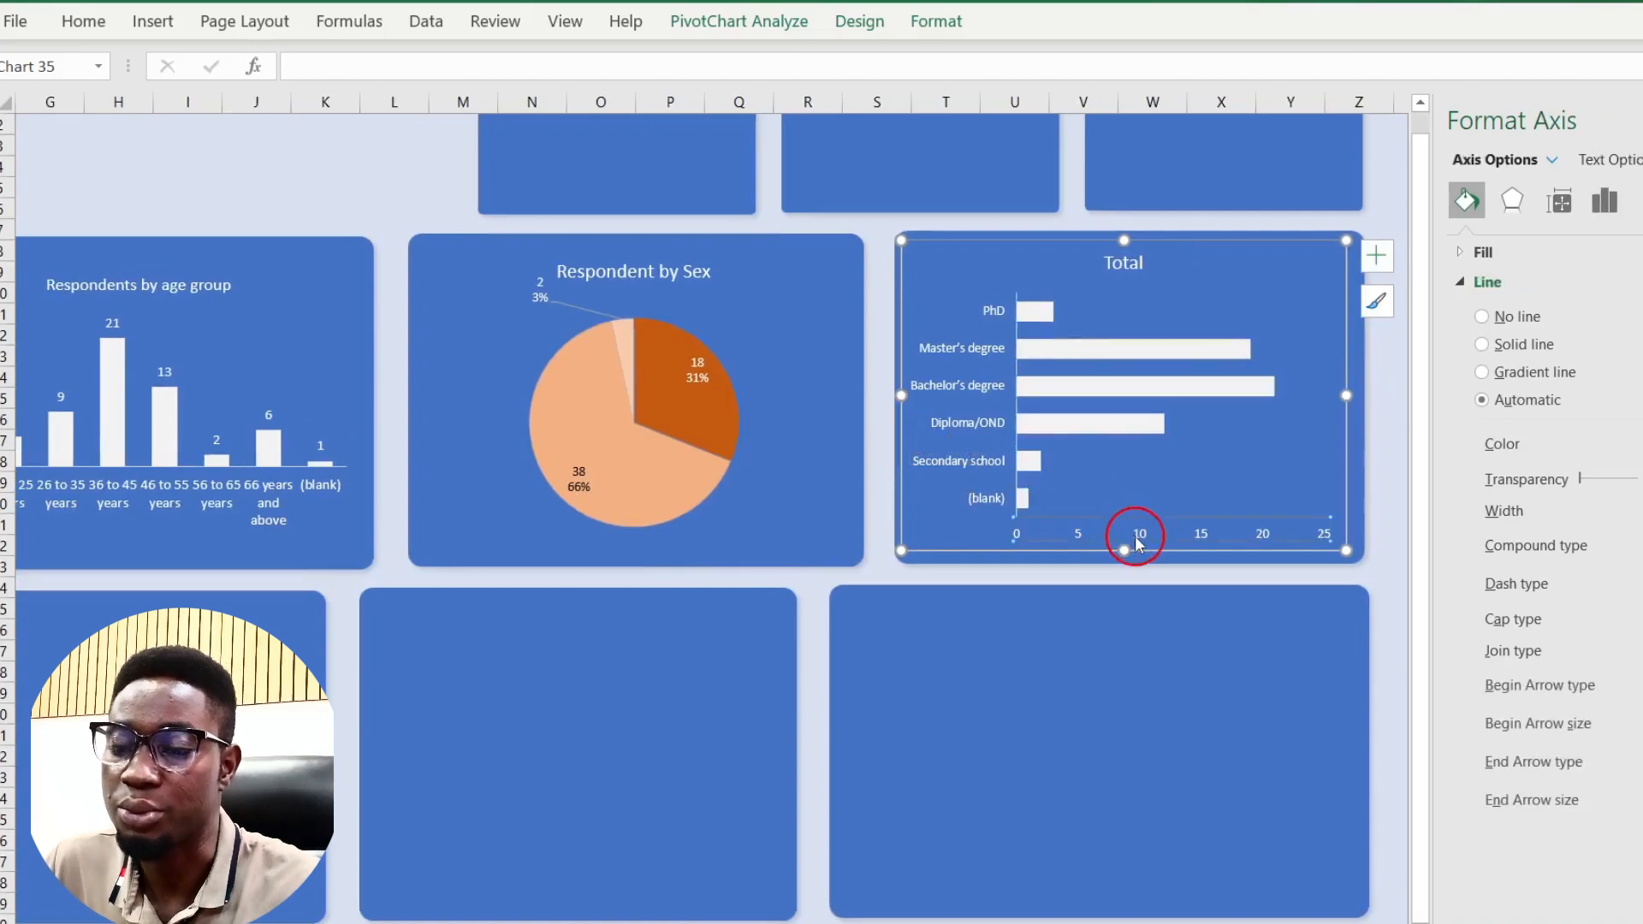
{"action": "key", "text": "Delete"}
Step: Add data labels to the bars and retitle the chart 'Respondents by Qualification'
{"action": "left_click", "coordinate": [1376, 255]}
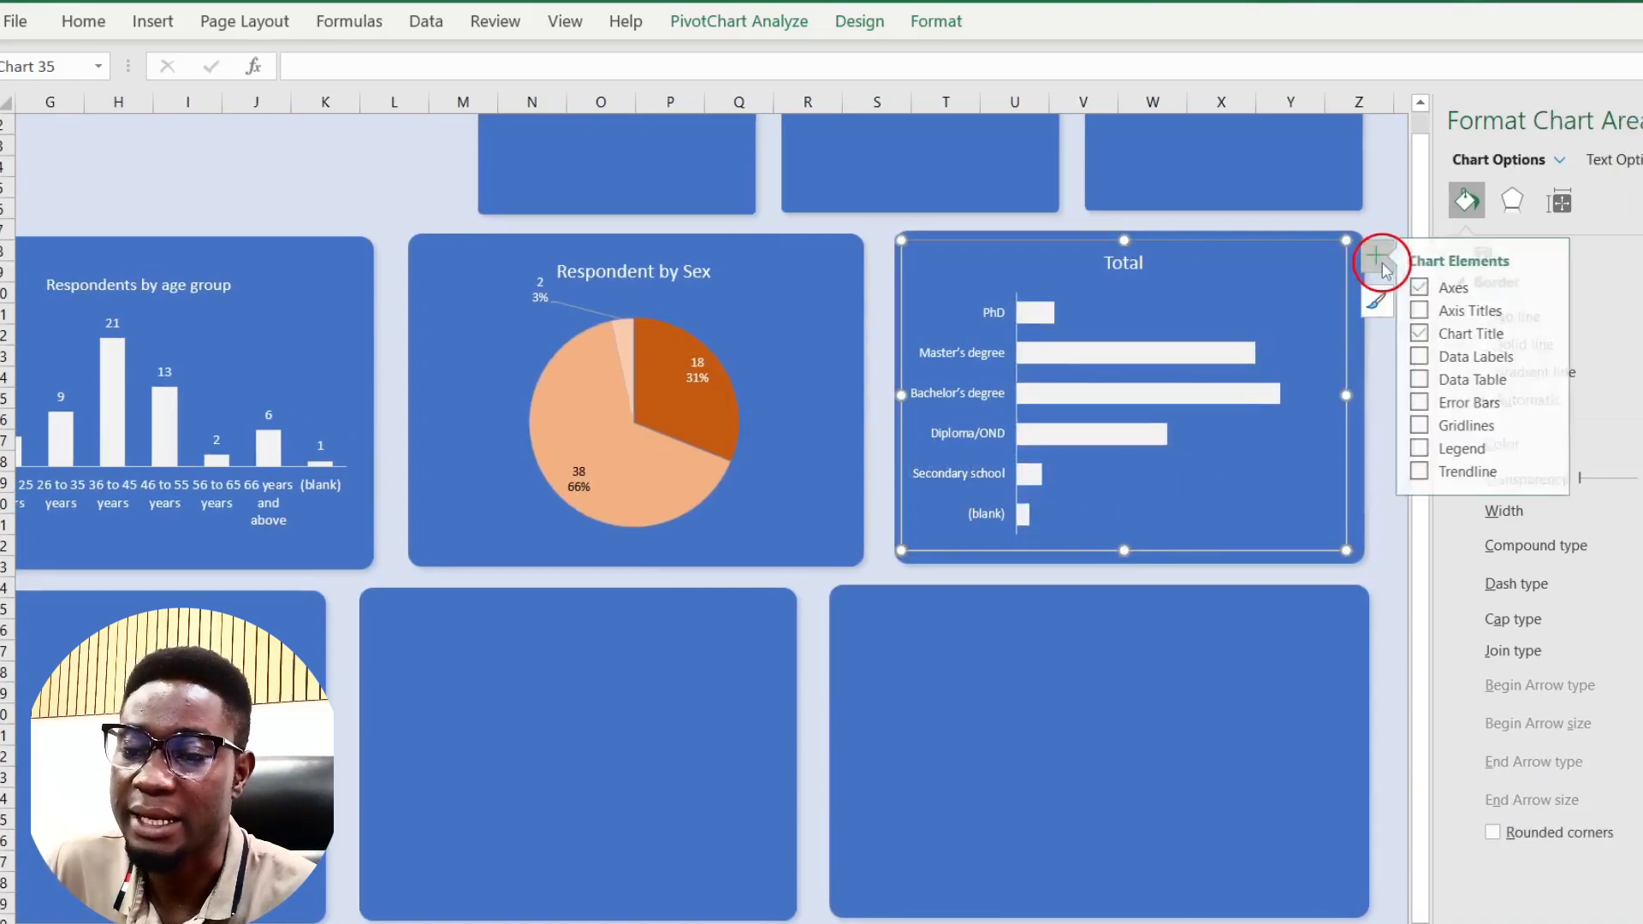
{"action": "left_click", "coordinate": [1431, 358]}
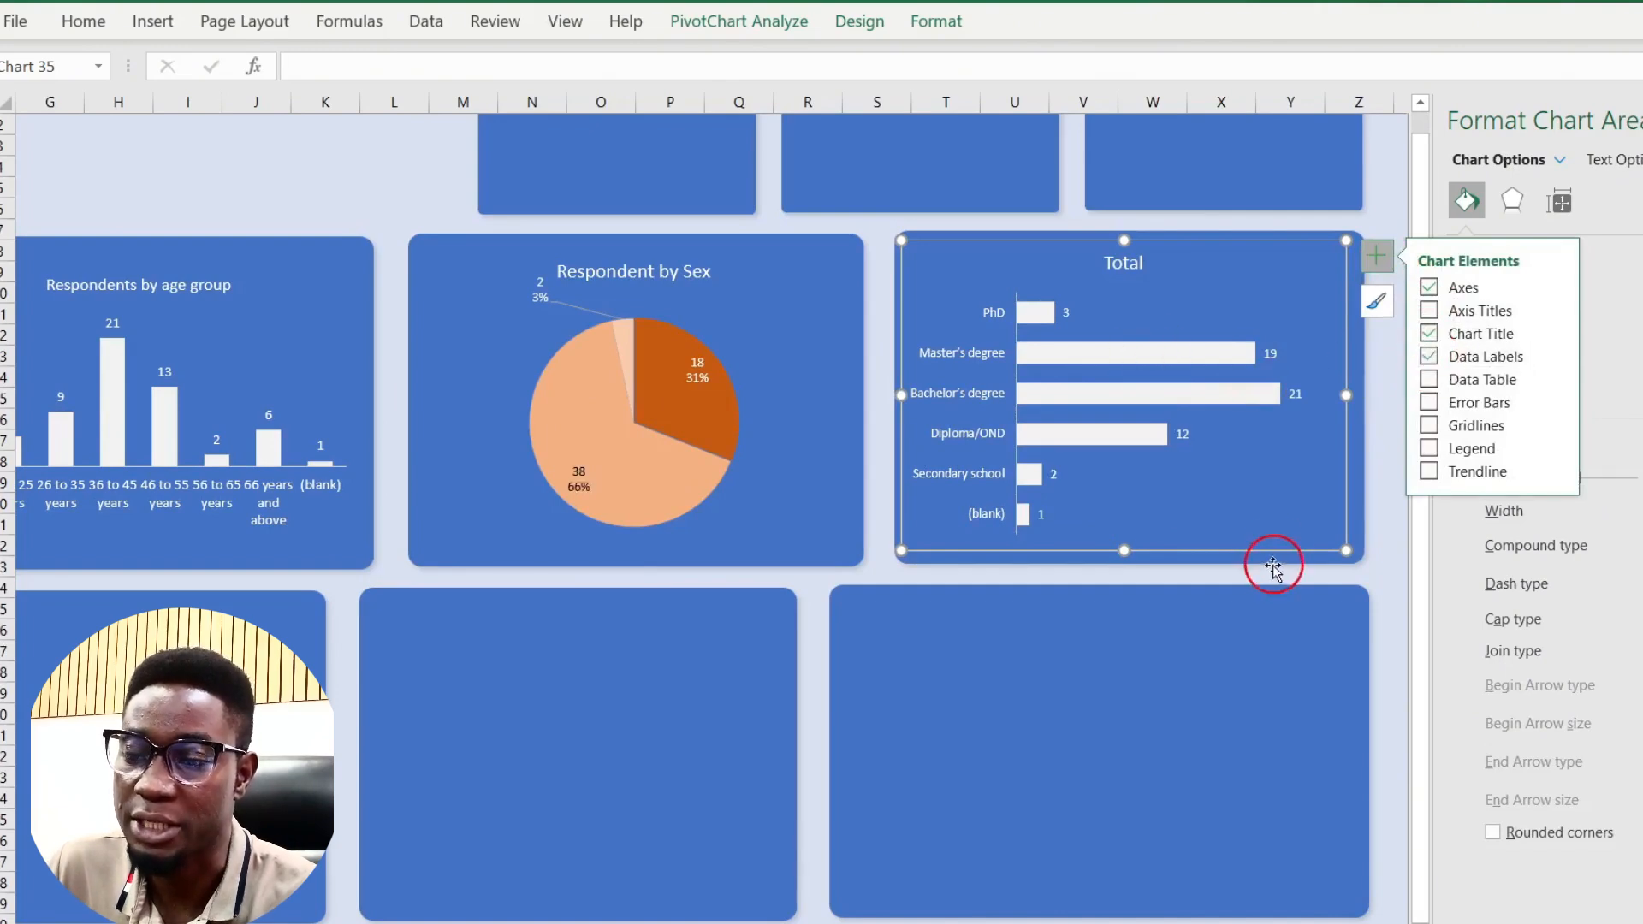
{"action": "left_click", "coordinate": [1128, 264]}
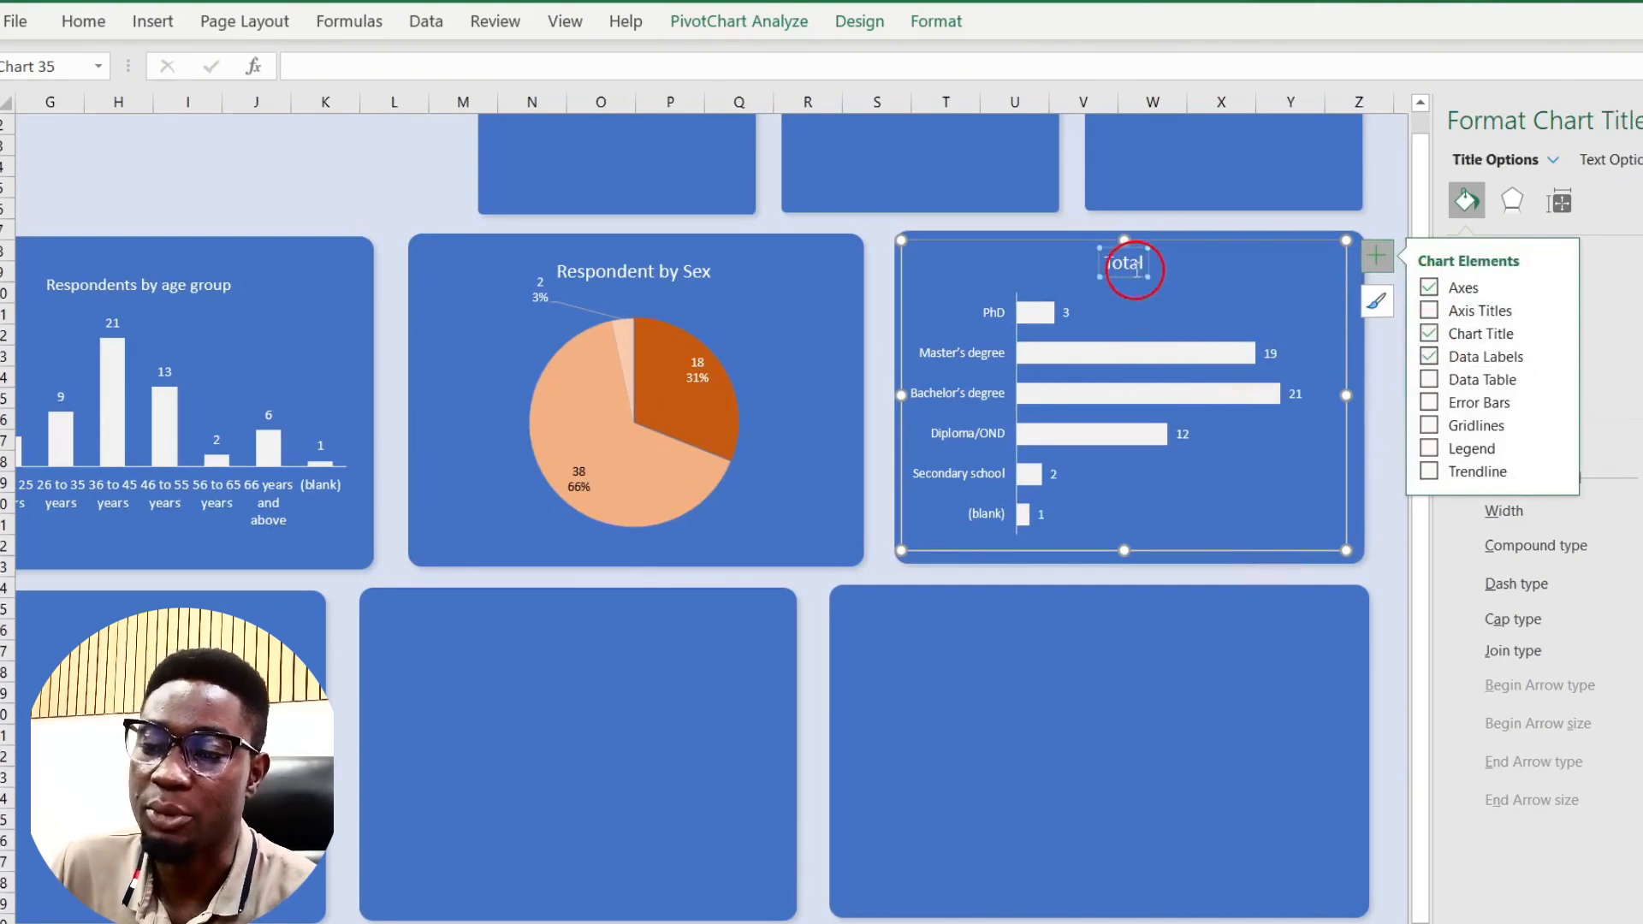
{"action": "double_click", "coordinate": [1136, 269]}
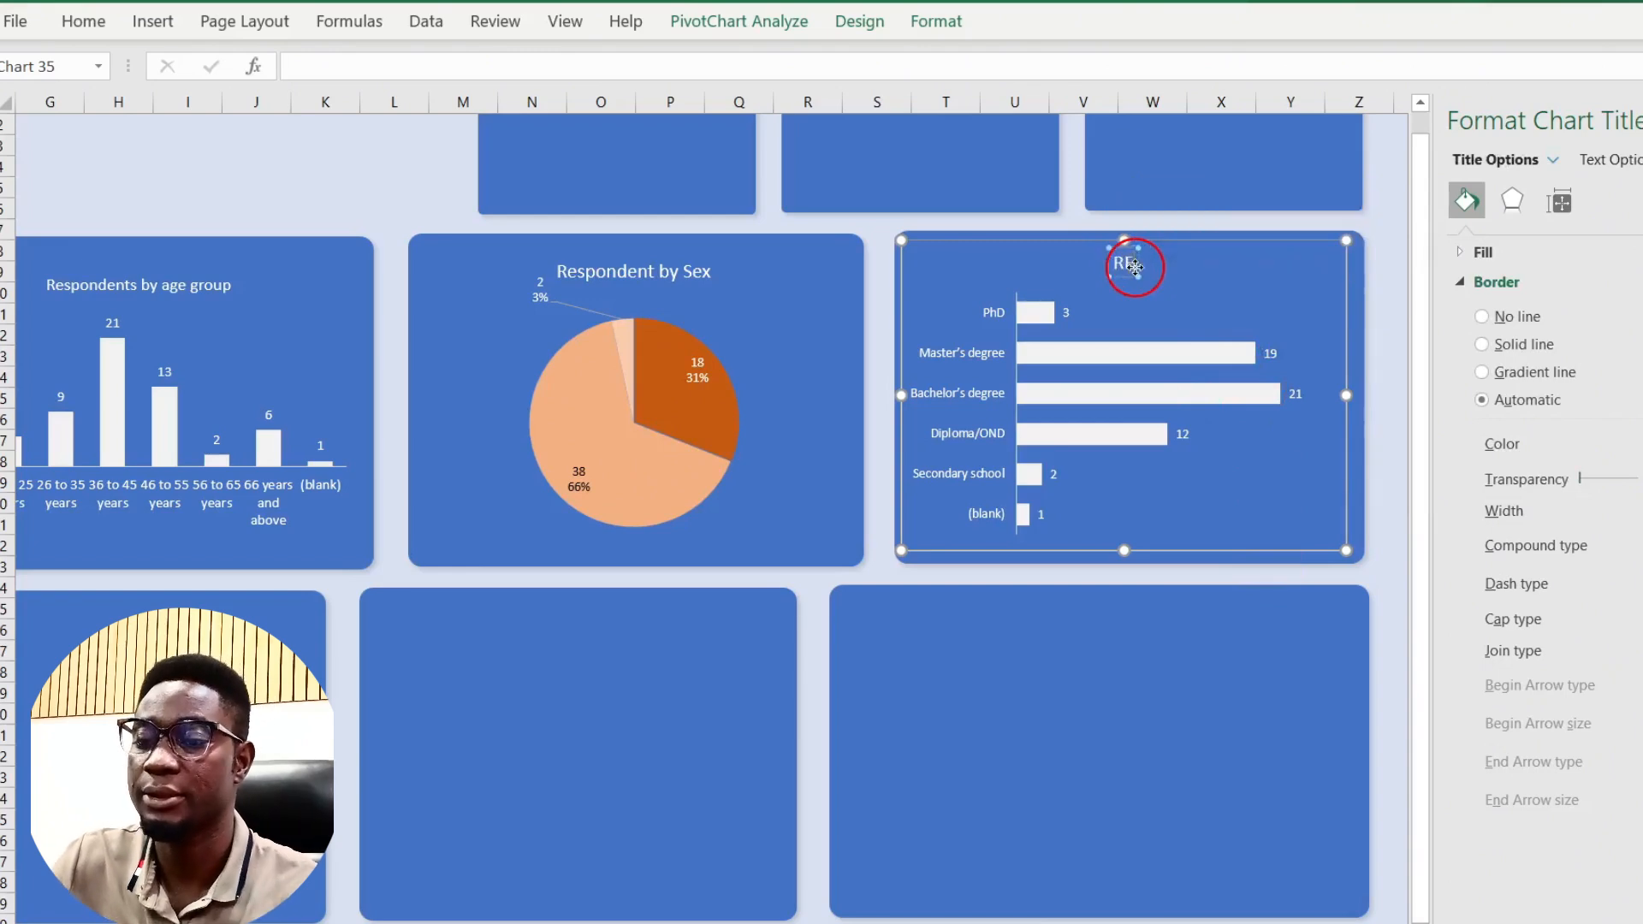
{"action": "type", "text": "Respon"}
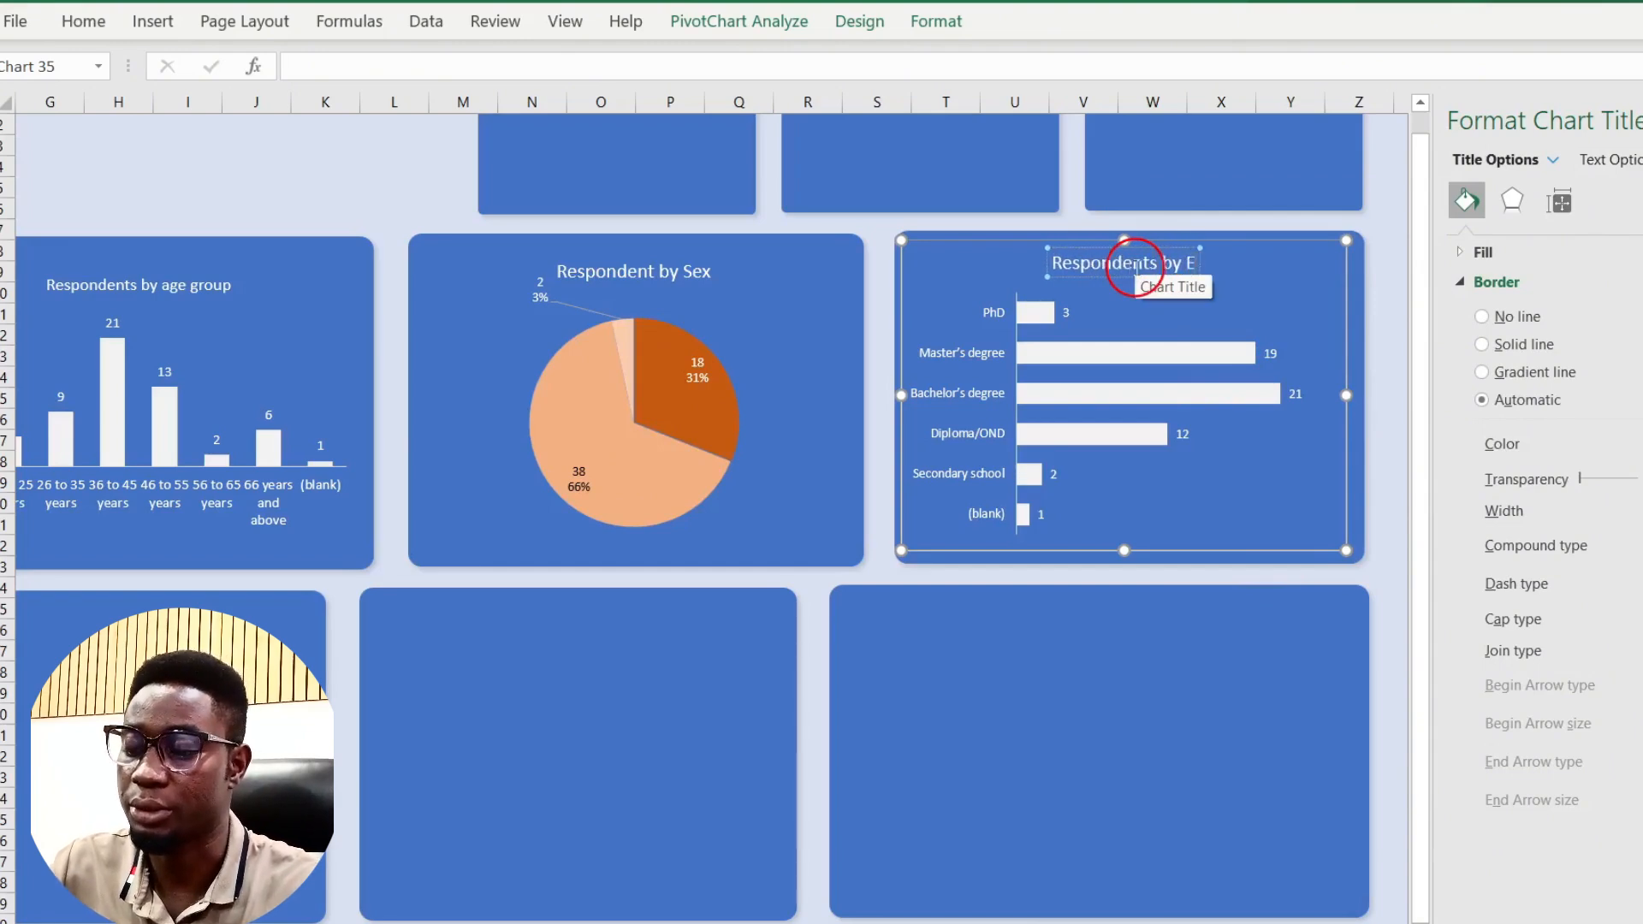
{"action": "type", "text": "dents by Q"}
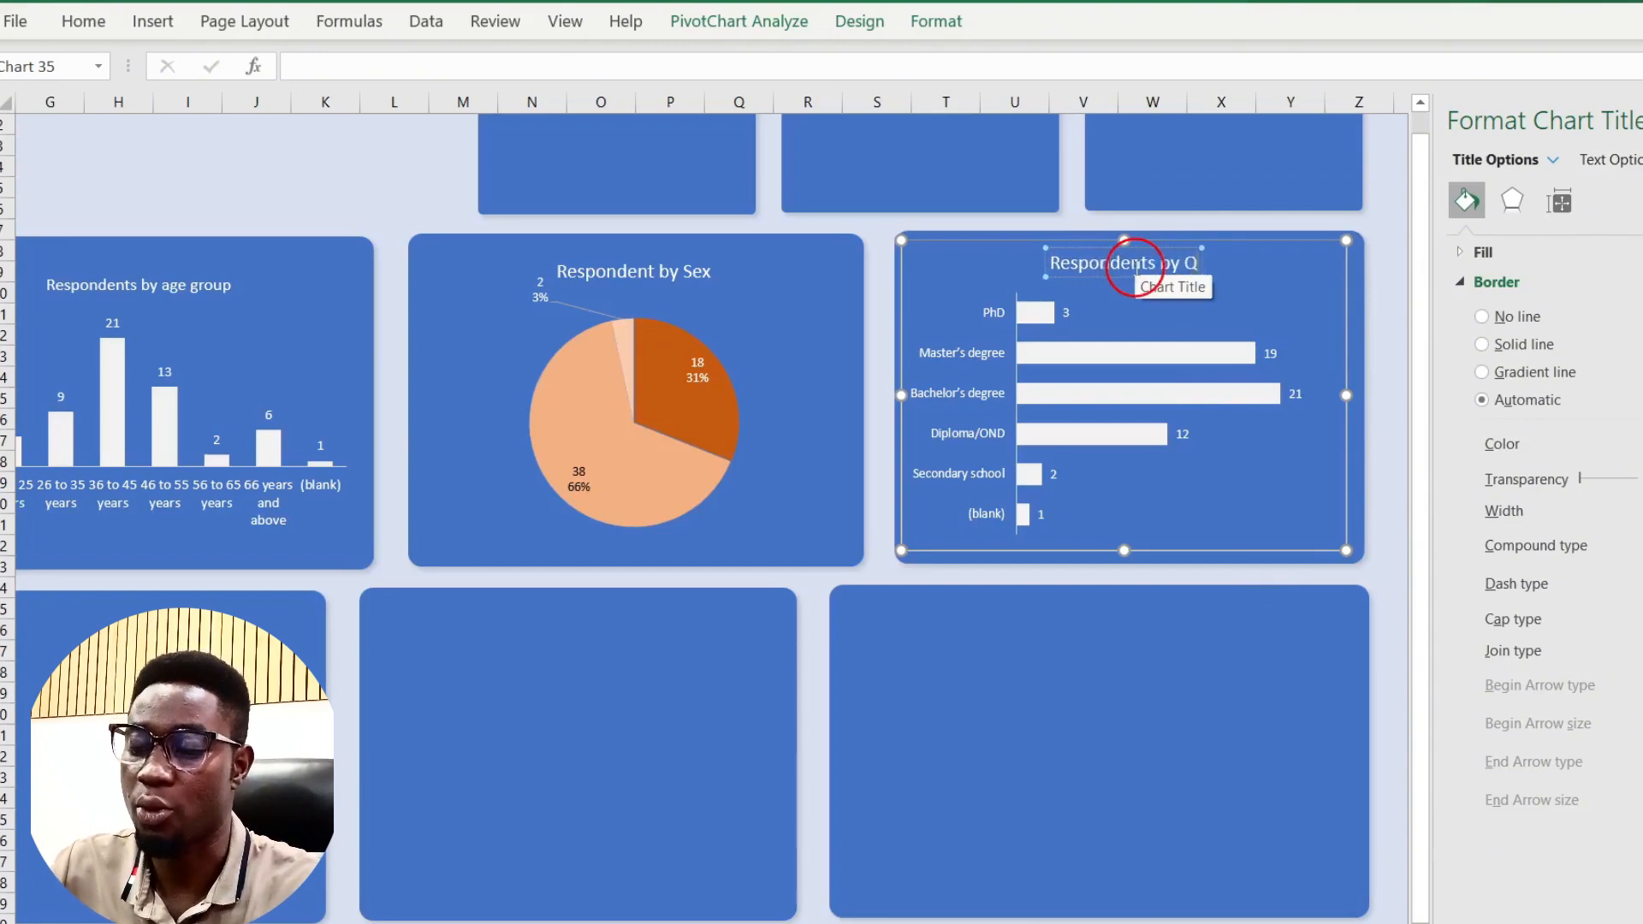
{"action": "type", "text": "ualificat"}
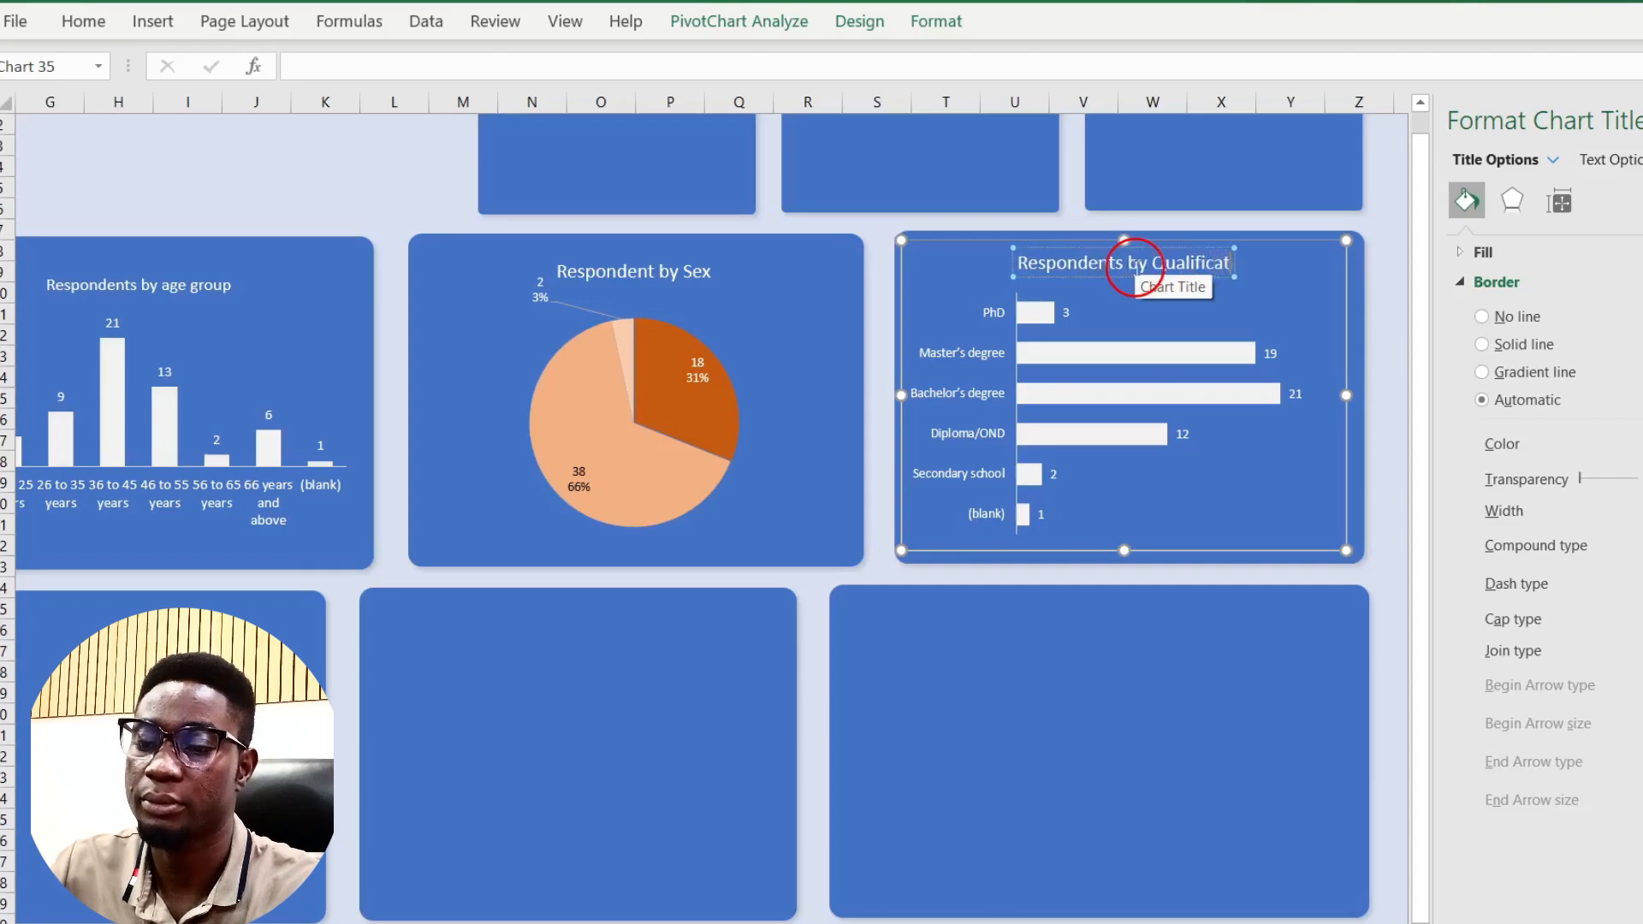
{"action": "type", "text": "ion"}
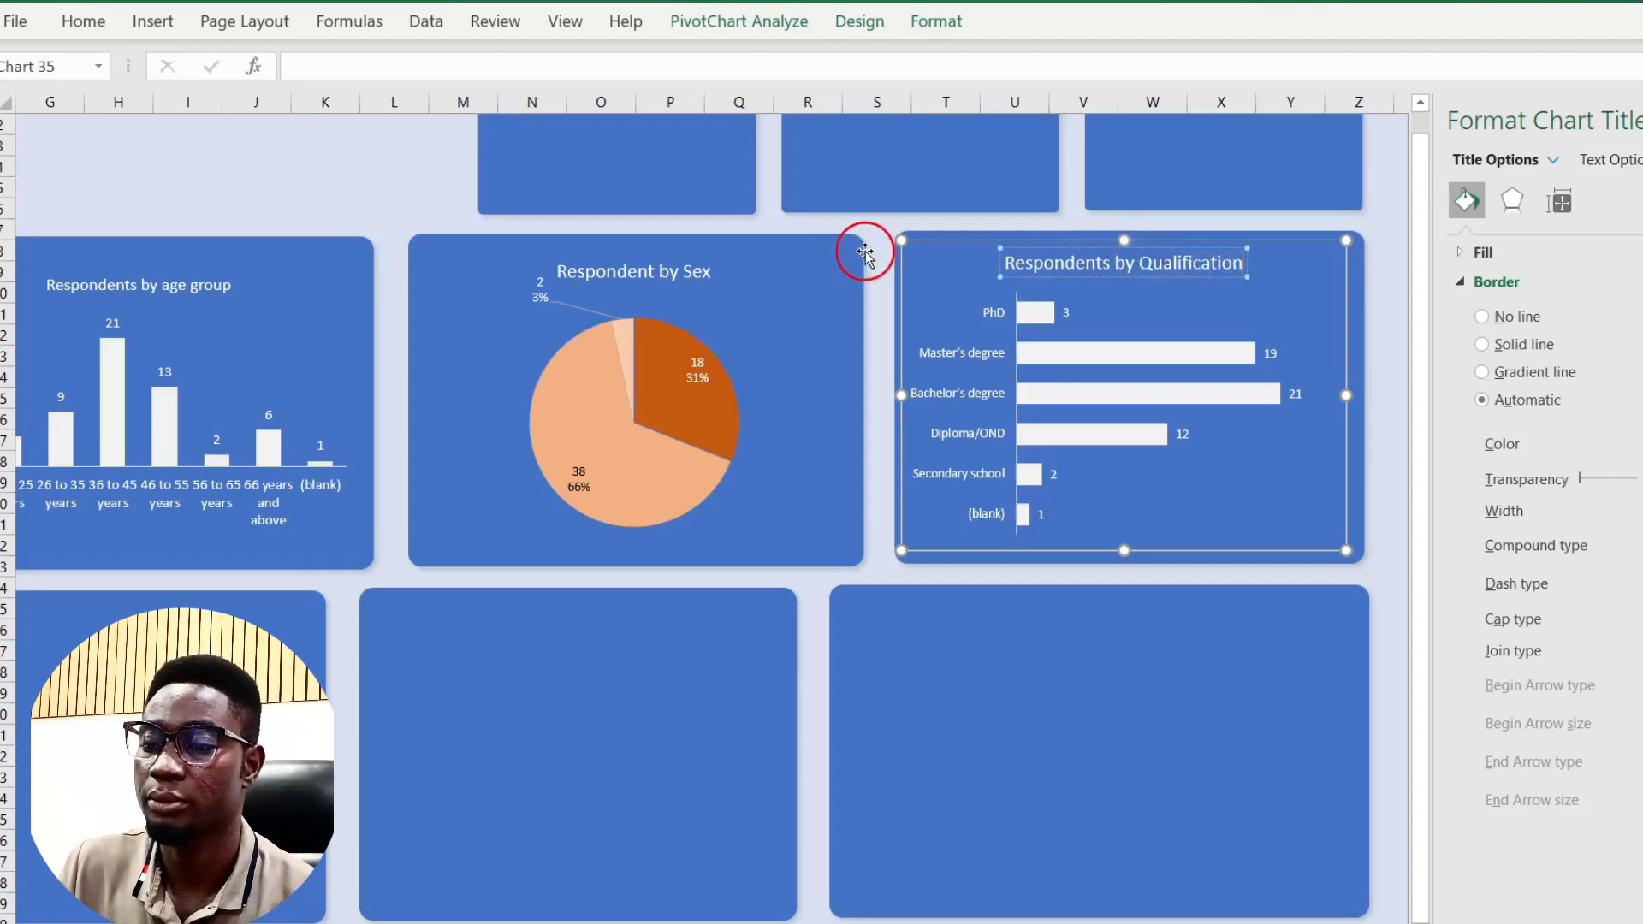
{"action": "left_click", "coordinate": [873, 251]}
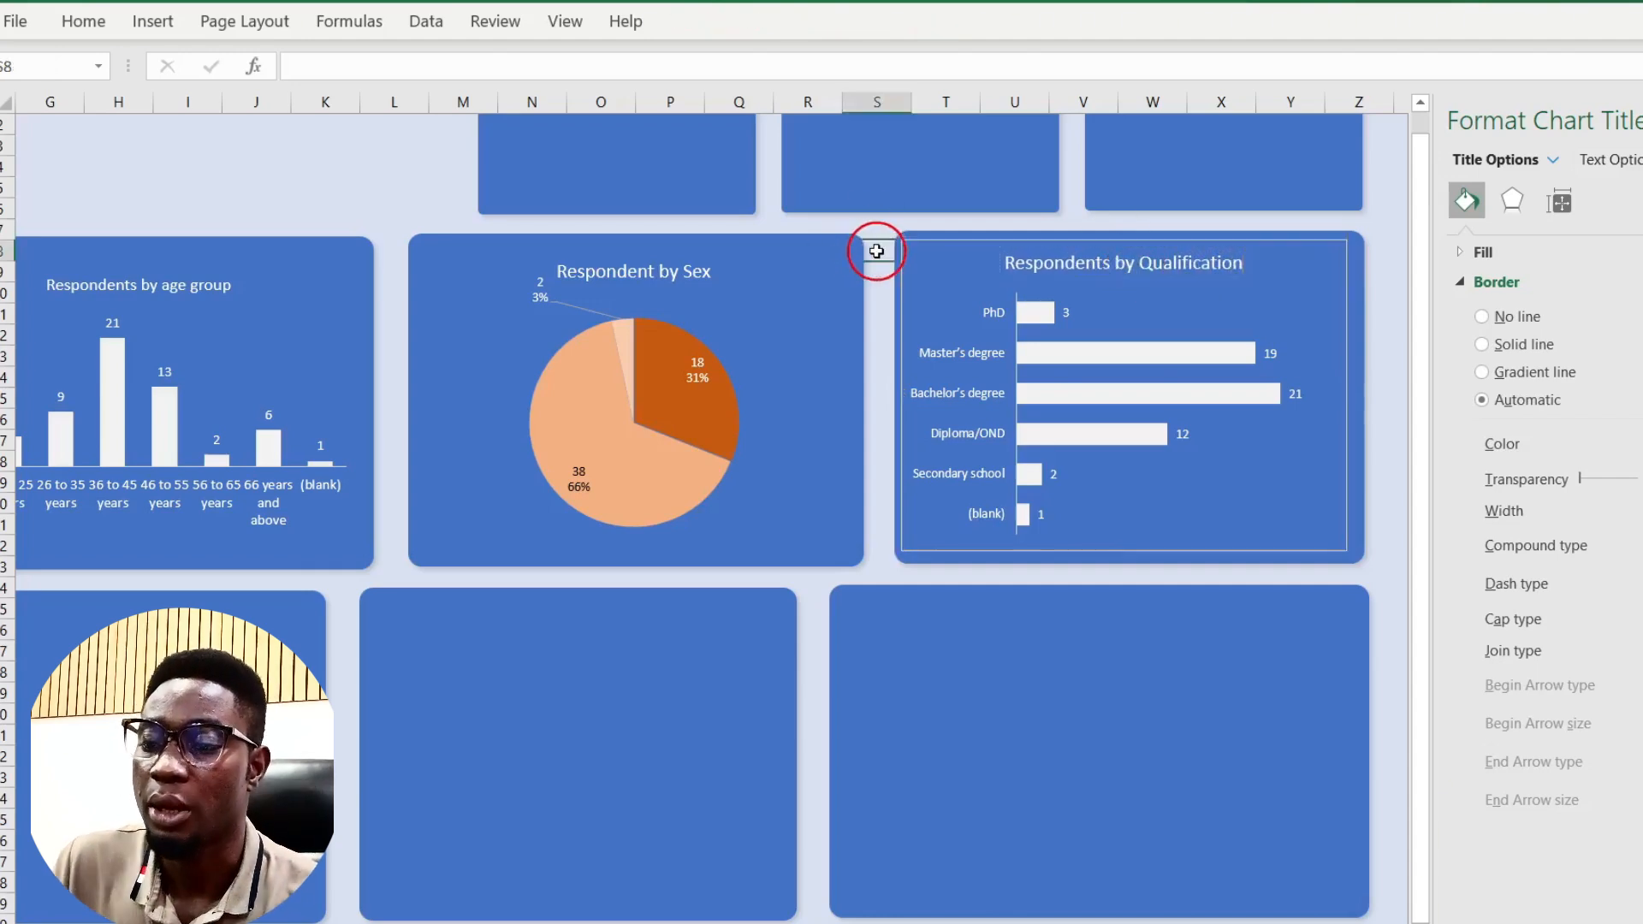
Step: Set the qualification chart's outline to No Outline
{"action": "left_click", "coordinate": [912, 290]}
{"action": "left_click", "coordinate": [936, 21]}
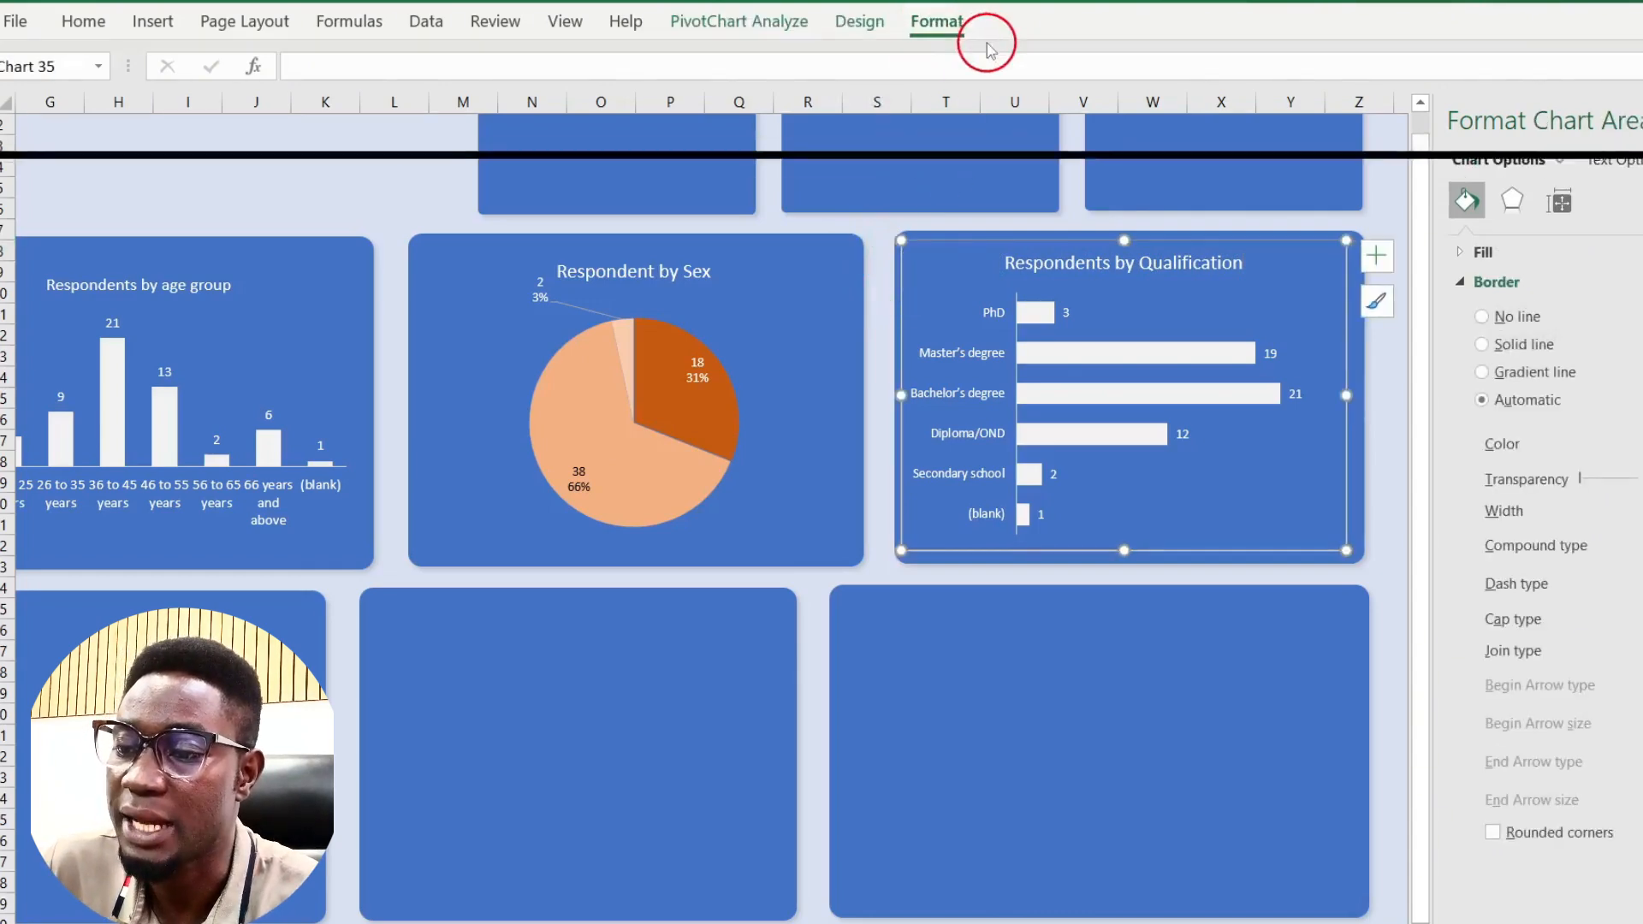
{"action": "left_click", "coordinate": [858, 85]}
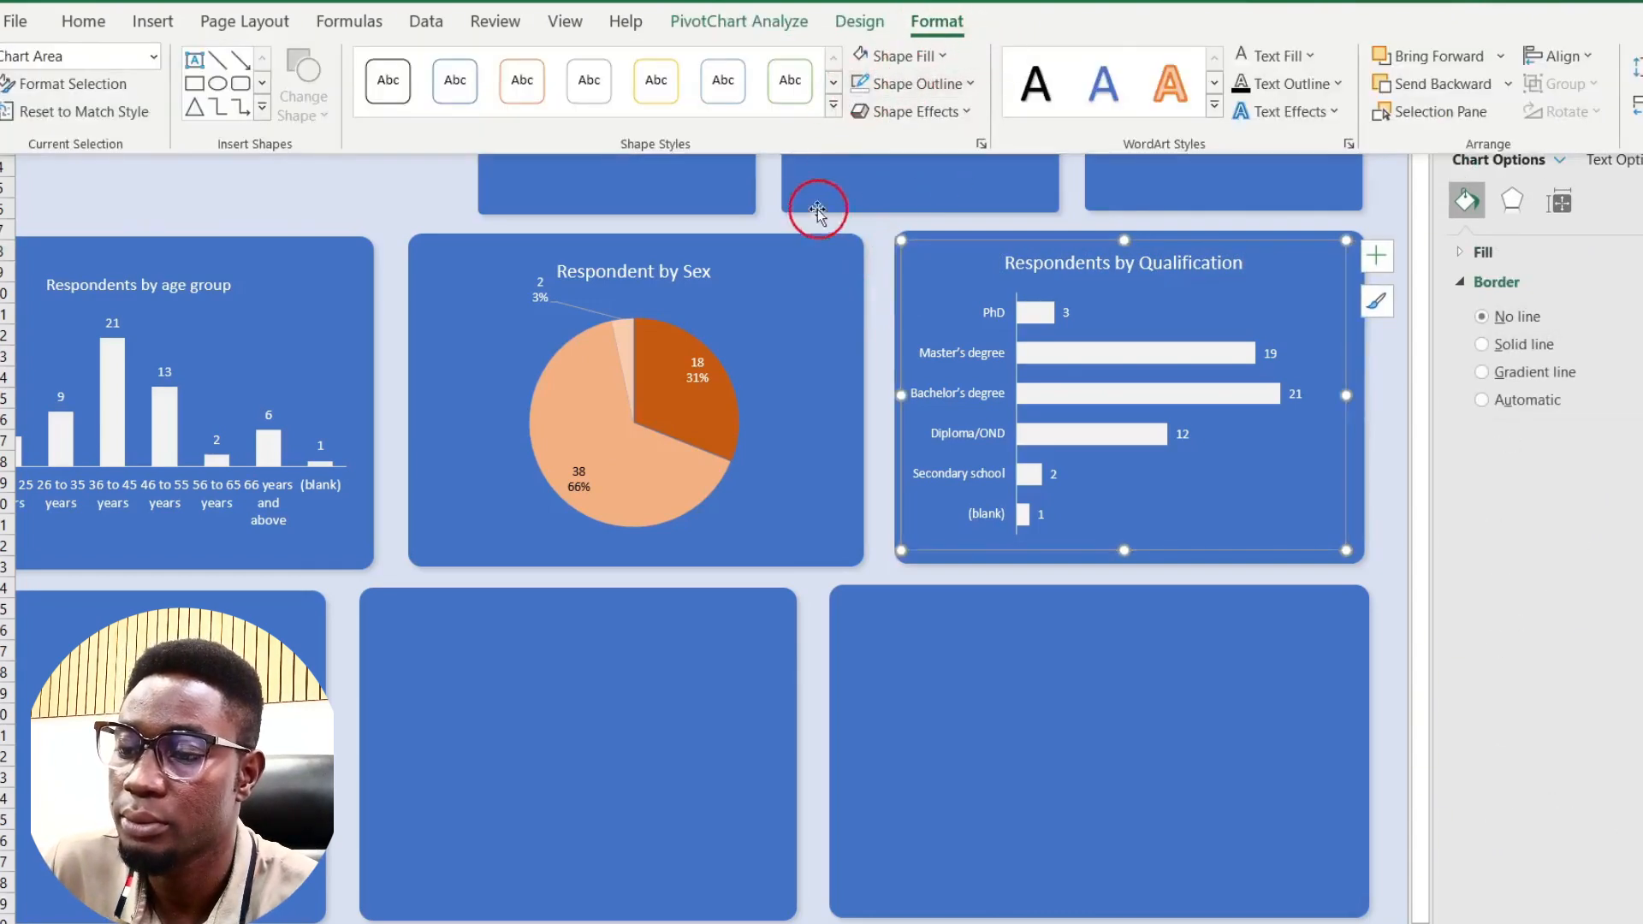
{"action": "left_click", "coordinate": [870, 261]}
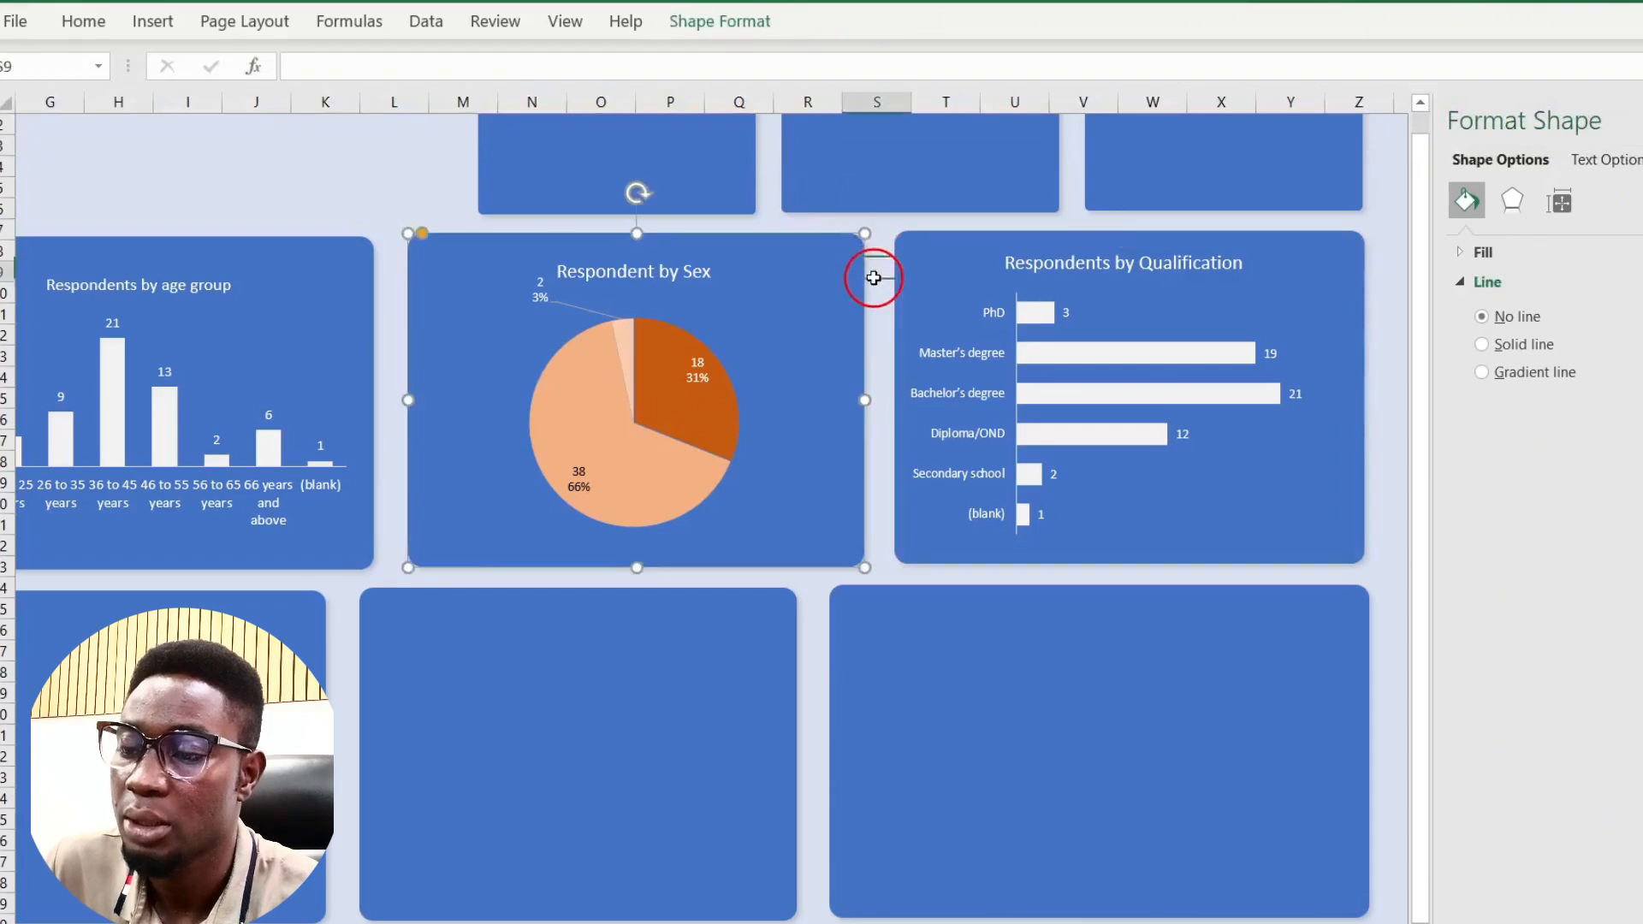
{"action": "left_click", "coordinate": [874, 278]}
Step: Clear the dashboard selection and go to the pivot-table sheet
{"action": "scroll", "coordinate": [873, 278], "scroll_direction": "left", "scroll_amount": 6}
{"action": "scroll", "coordinate": [874, 278], "scroll_direction": "up", "scroll_amount": 1}
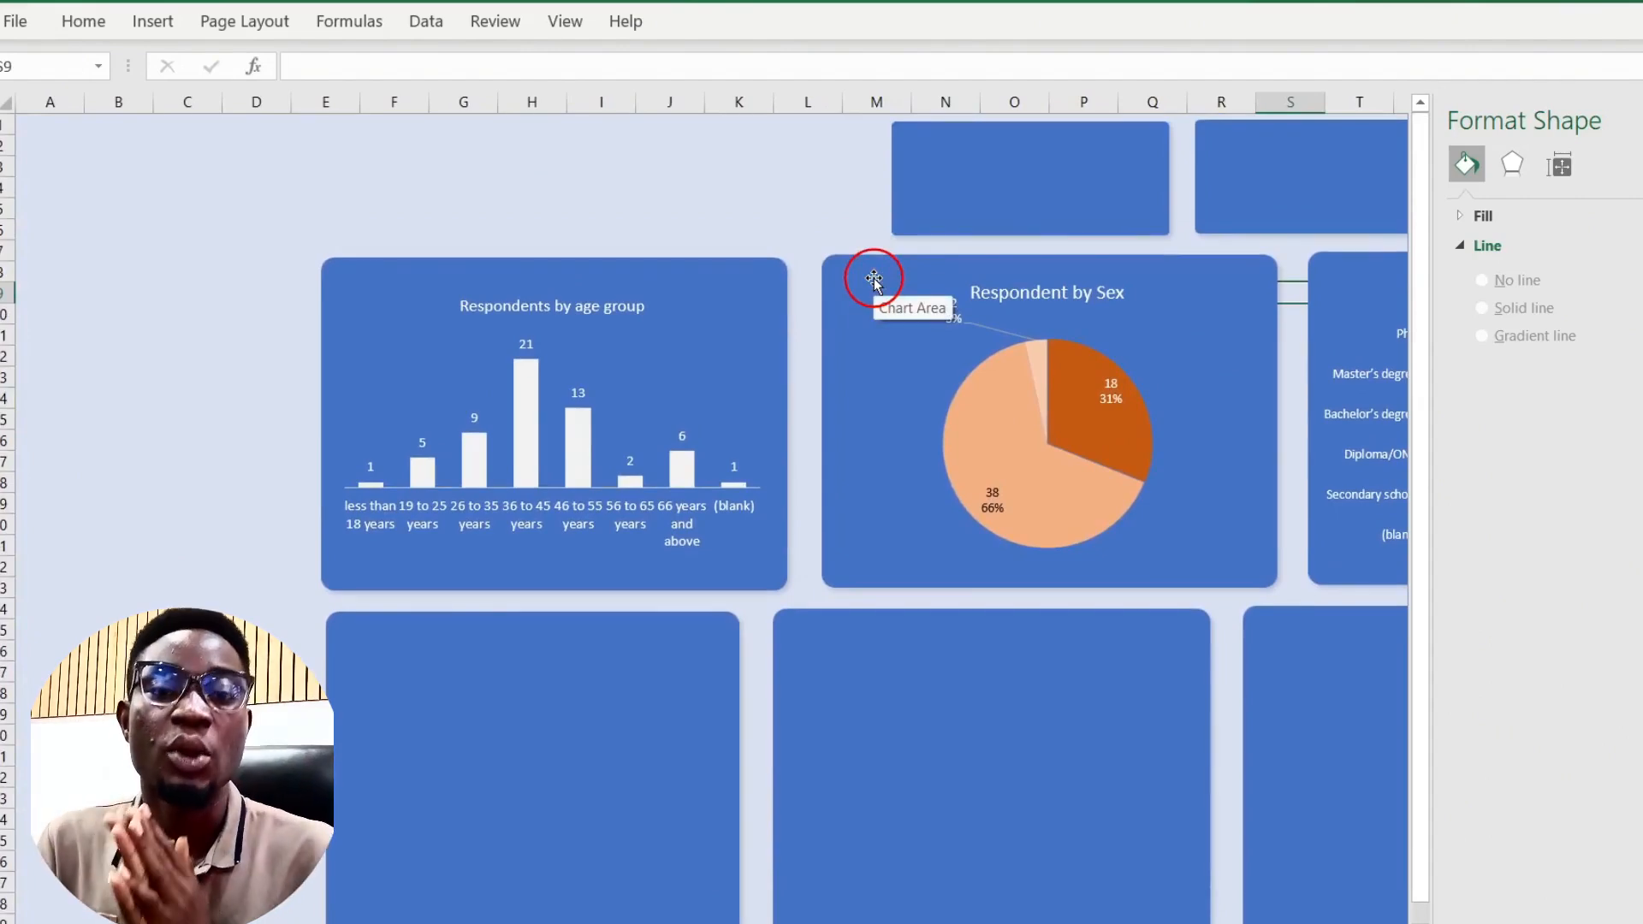
{"action": "left_click", "coordinate": [808, 266]}
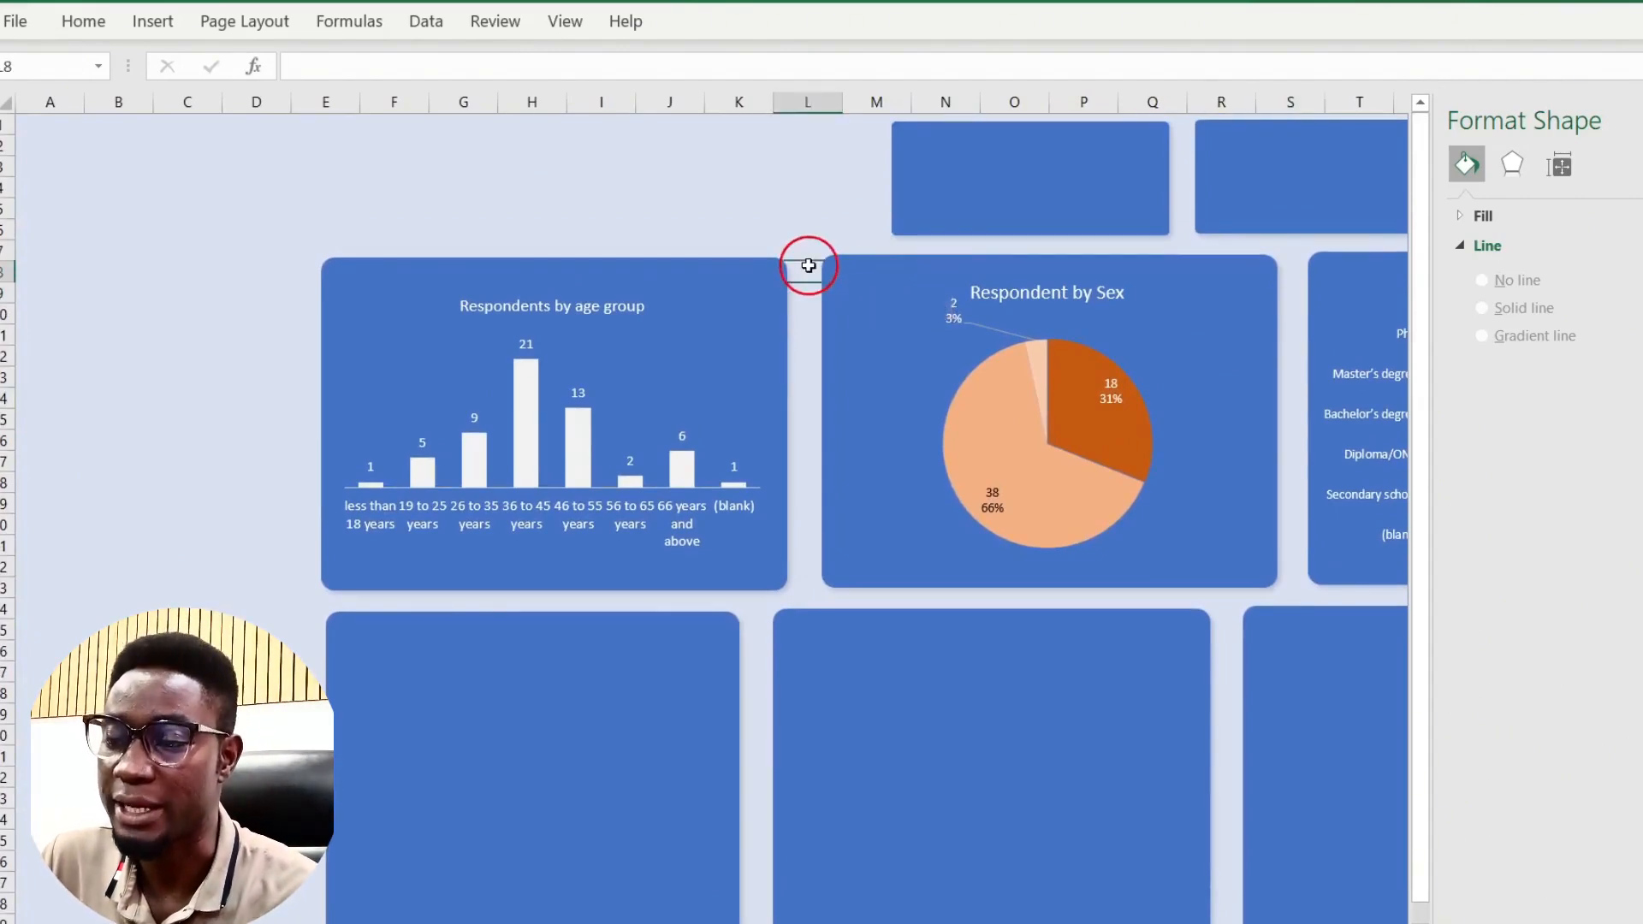
{"action": "scroll", "coordinate": [639, 657], "scroll_direction": "down", "scroll_amount": 1}
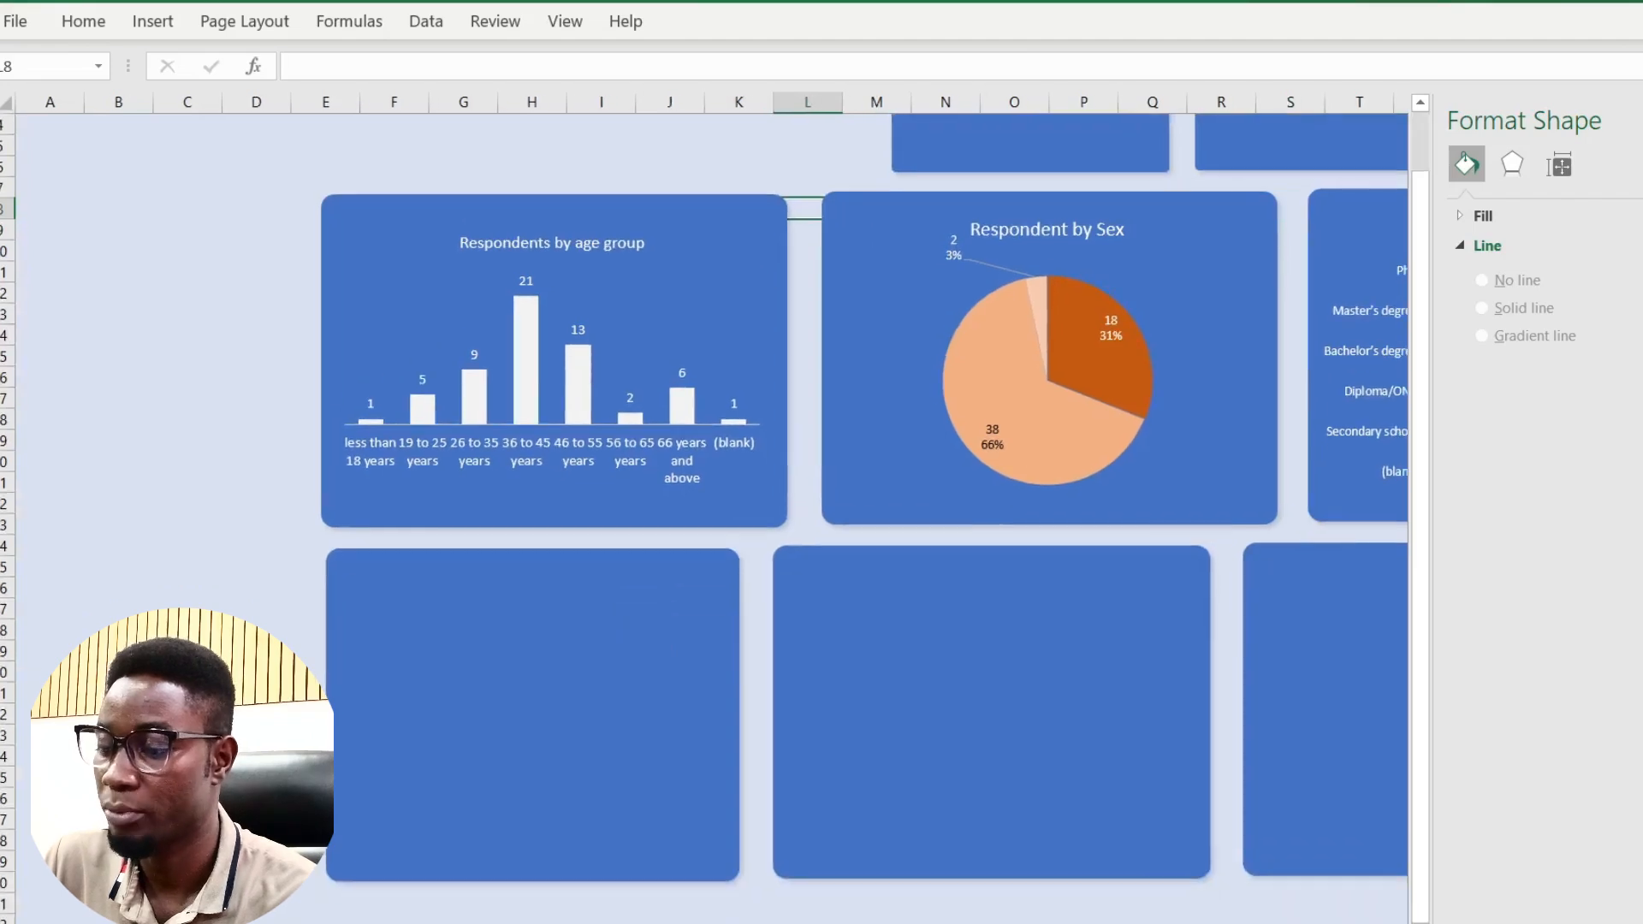
{"action": "left_click", "coordinate": [213, 922]}
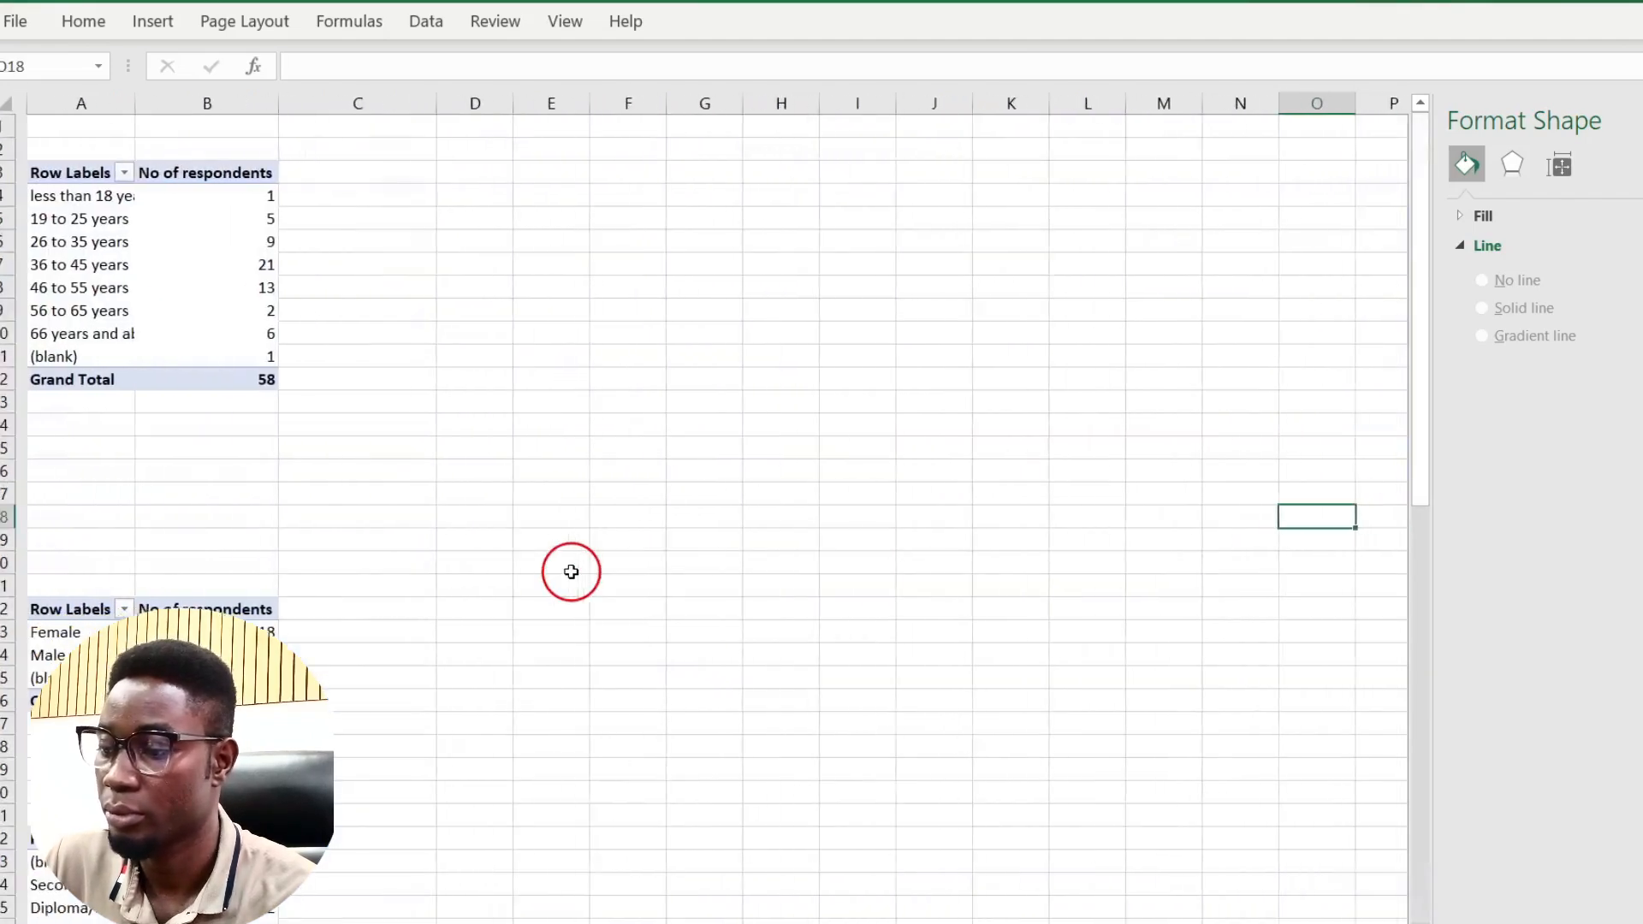
Step: Move the employment-status Total chart onto the dashboard's lower-left blue panel, sized to fit
{"action": "scroll", "coordinate": [571, 572], "scroll_direction": "down", "scroll_amount": 12}
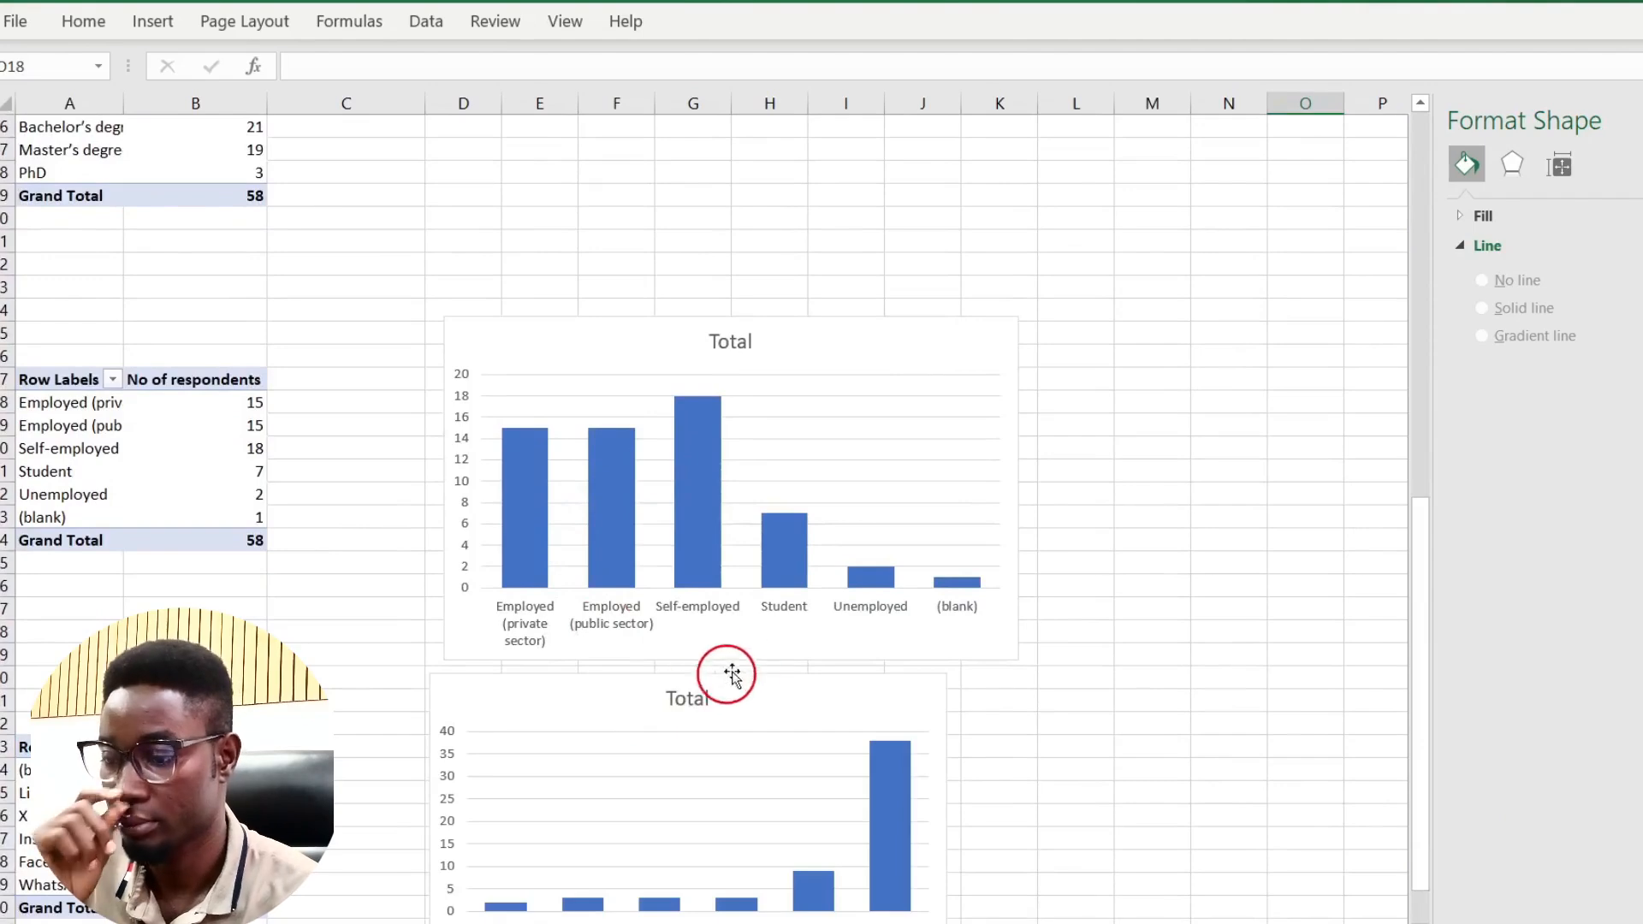
{"action": "left_click", "coordinate": [752, 657]}
{"action": "key", "text": "Delete"}
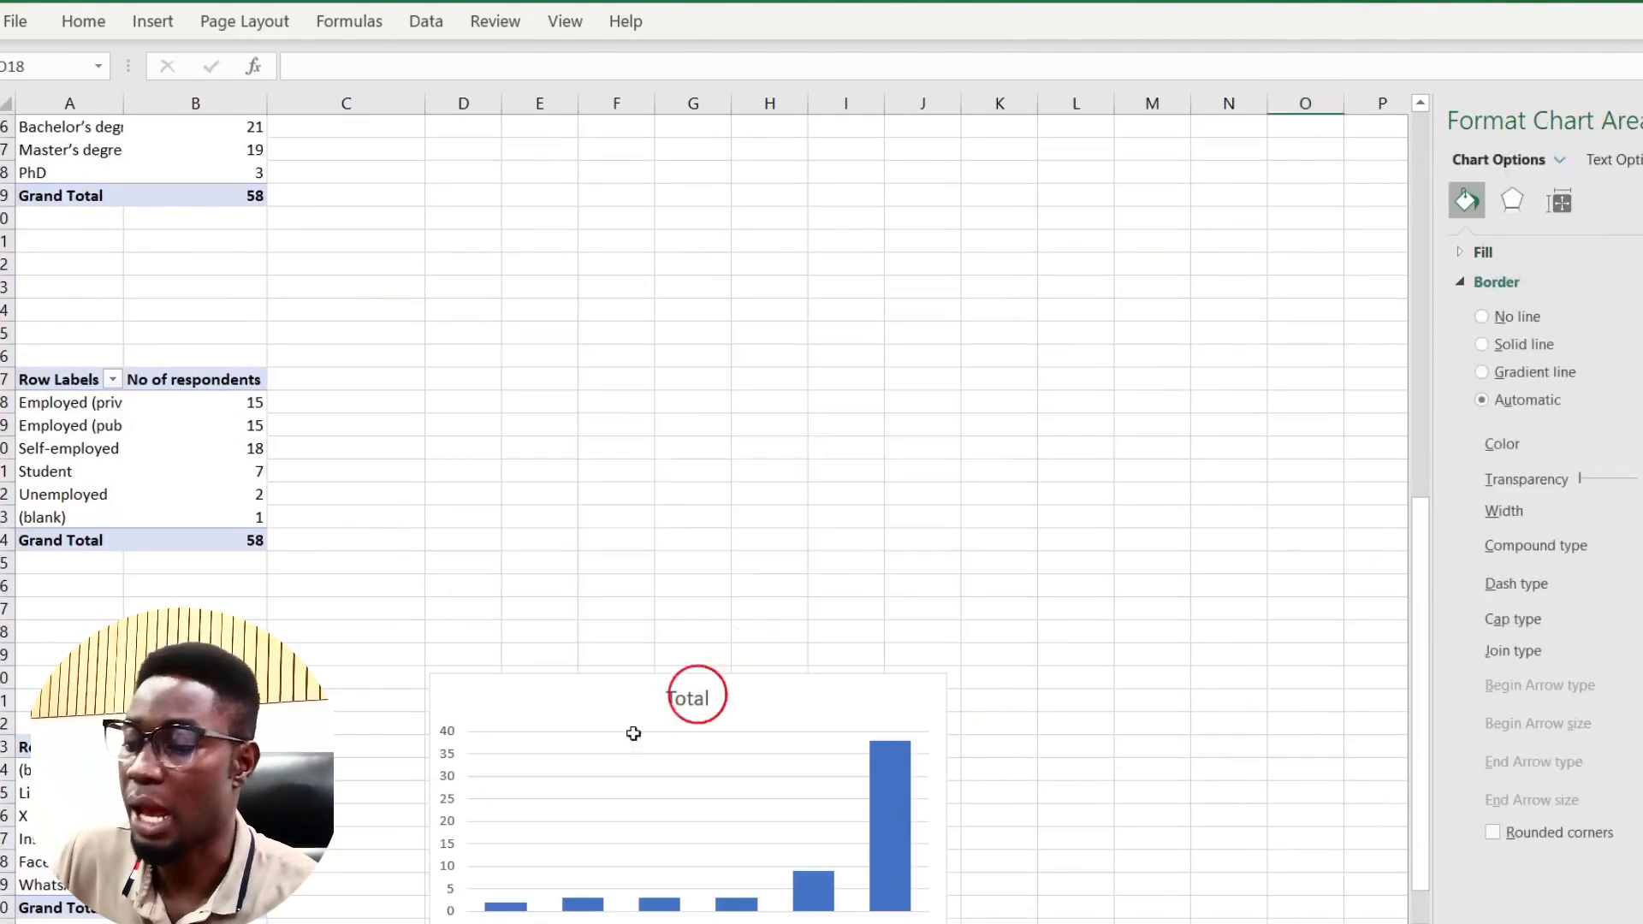
{"action": "left_click", "coordinate": [193, 922]}
{"action": "left_click", "coordinate": [187, 673]}
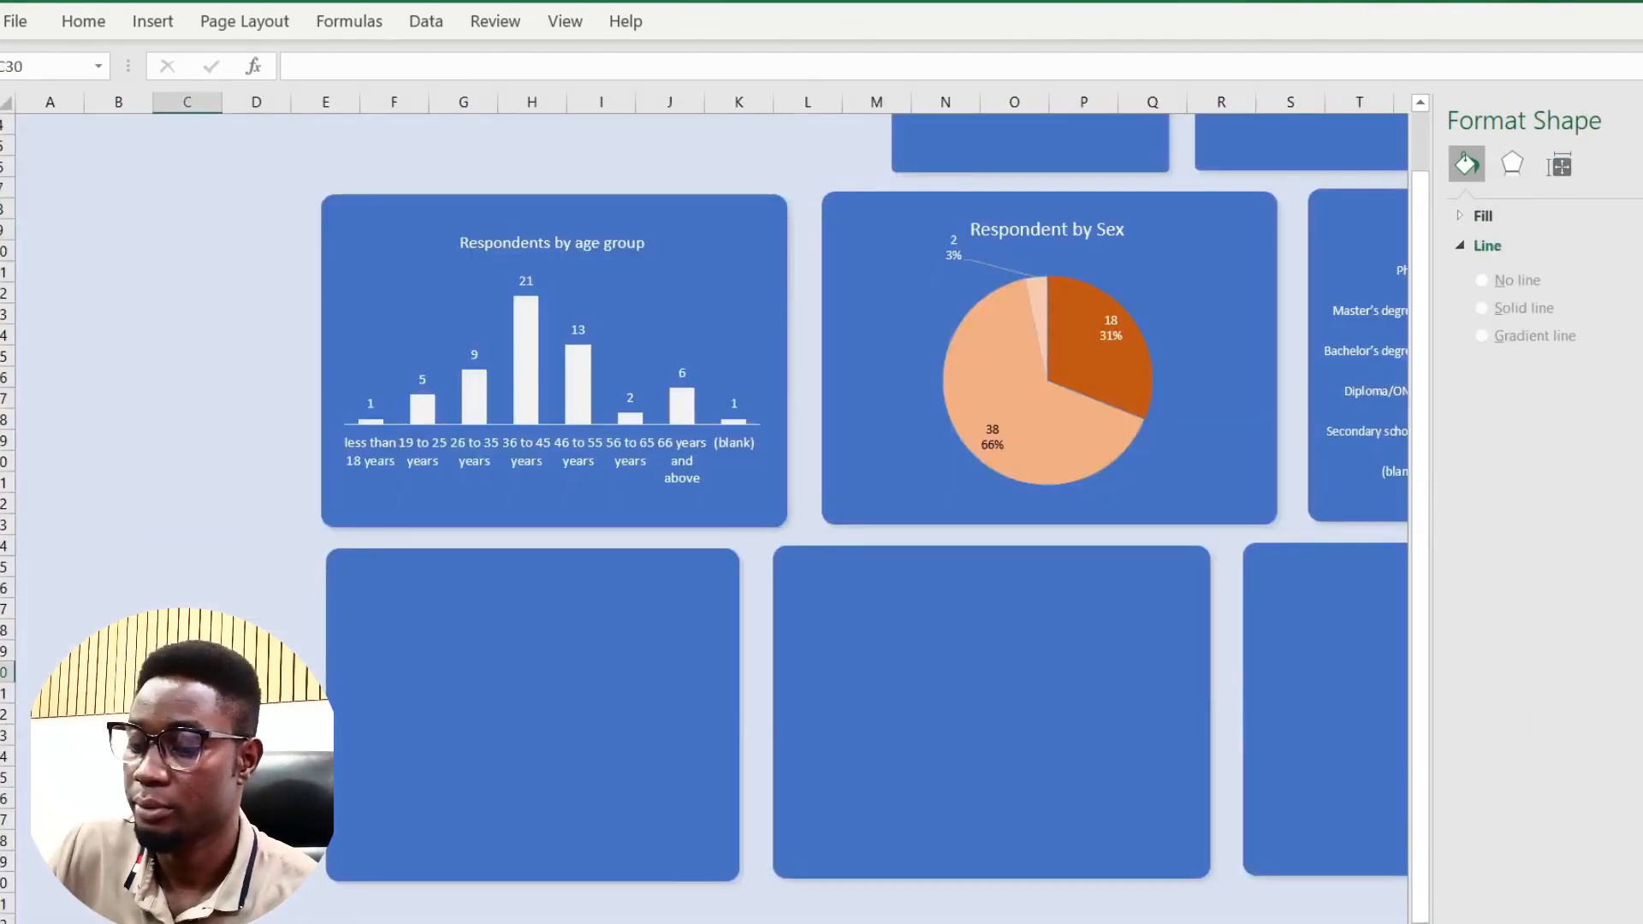
{"action": "key", "text": "ctrl+v"}
{"action": "left_click_drag", "start_coordinate": [241, 663], "coordinate": [415, 568]}
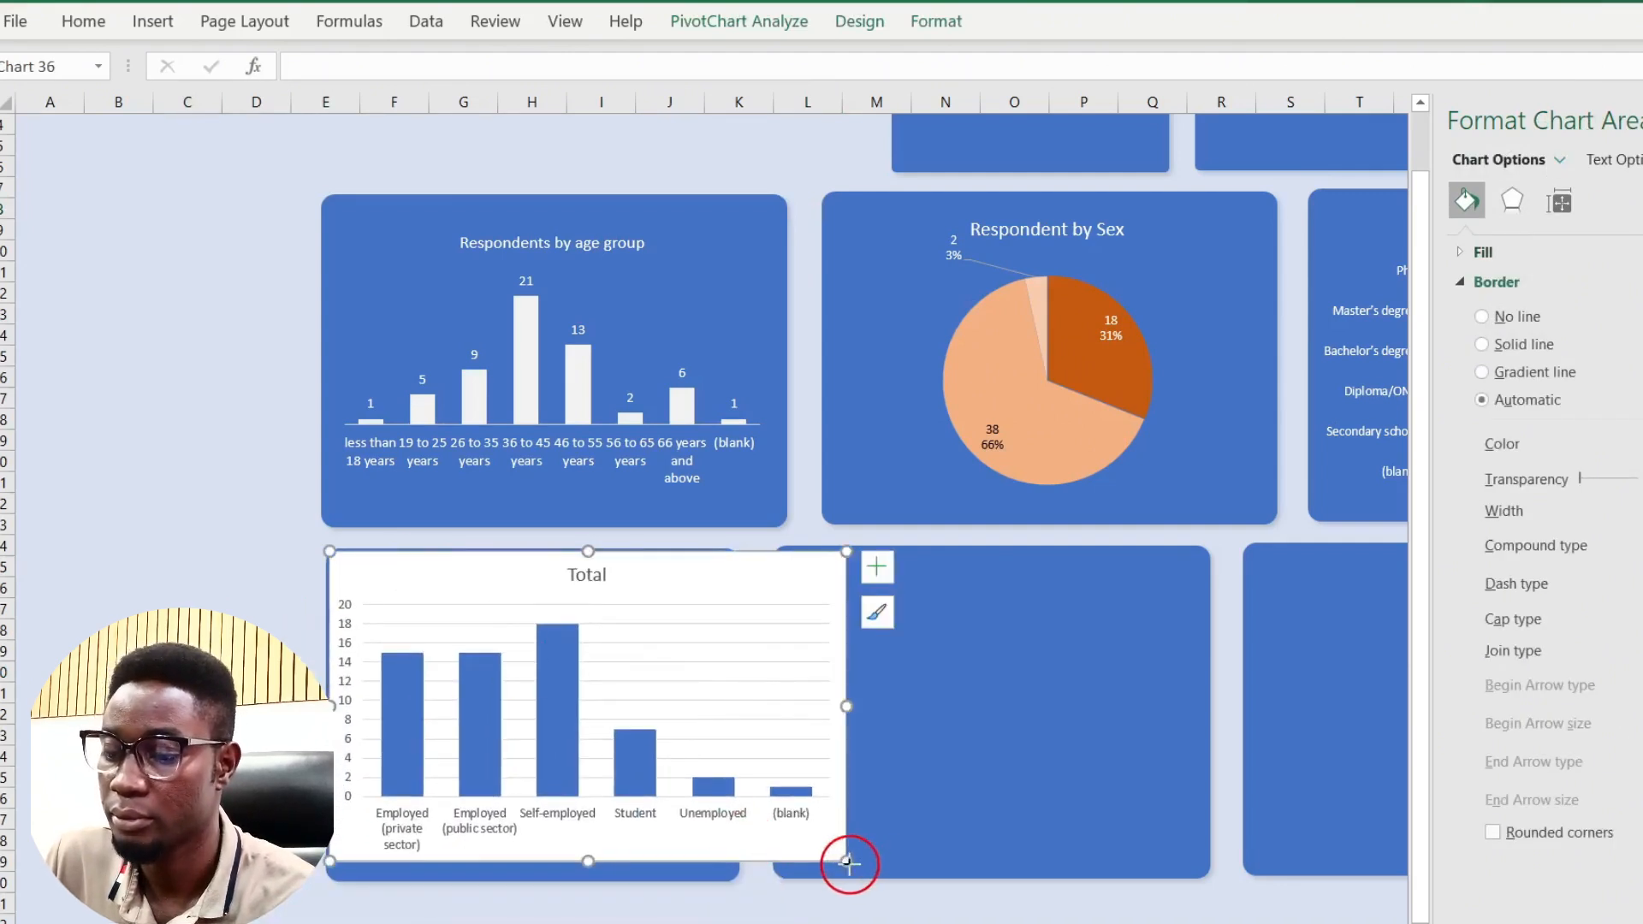
{"action": "left_click_drag", "start_coordinate": [847, 862], "coordinate": [695, 845]}
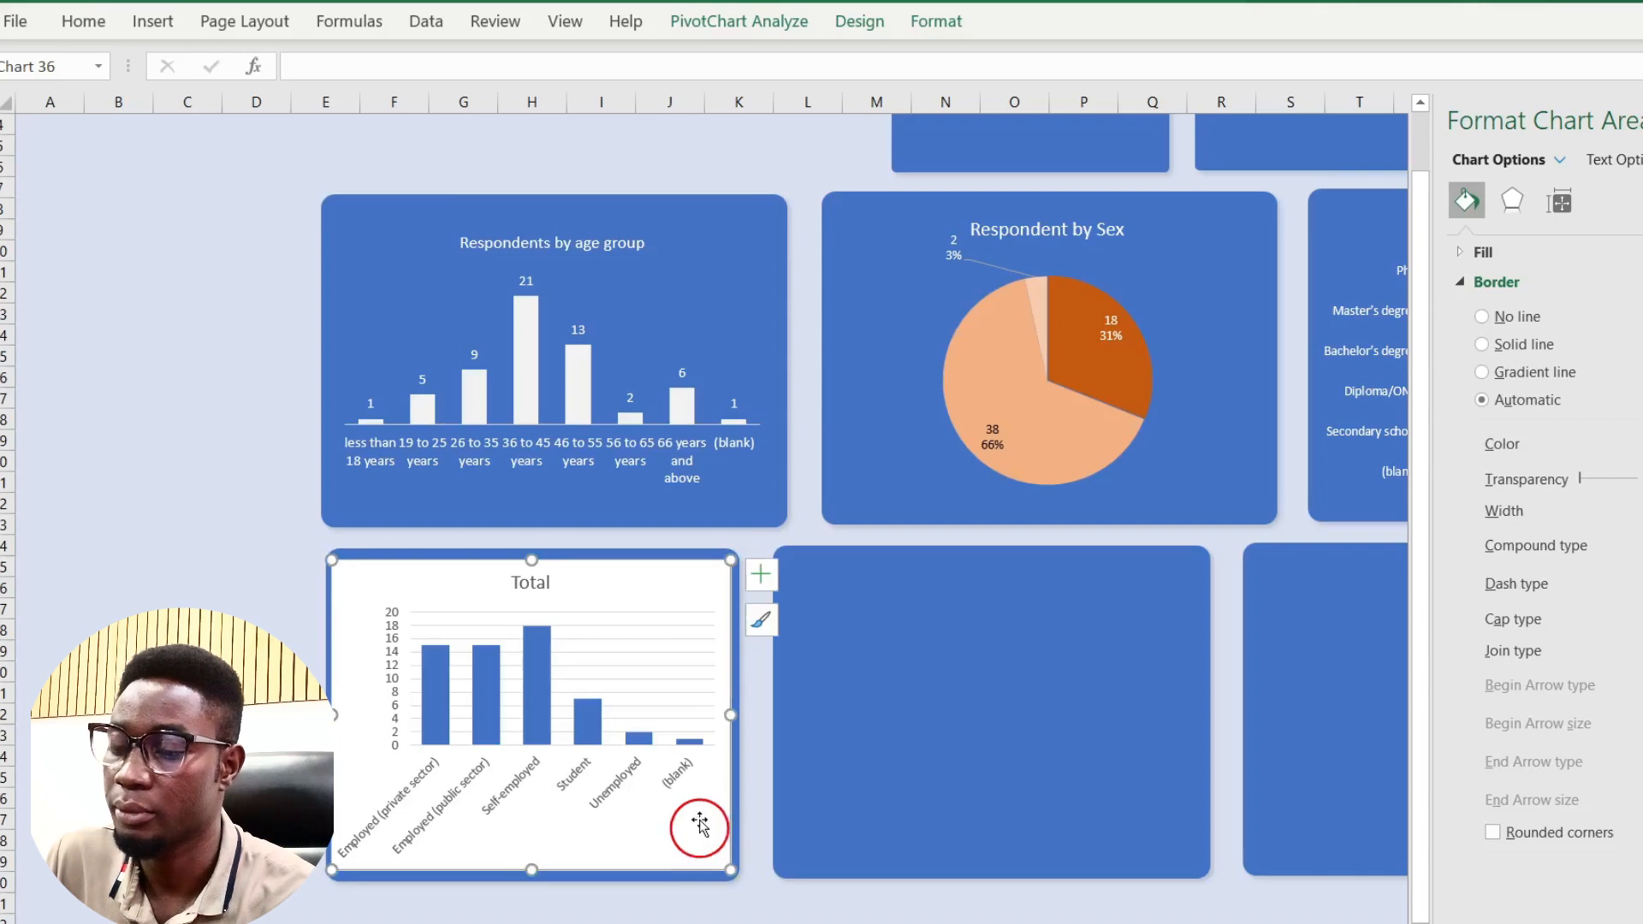
Step: Fill the employment chart's columns with white
{"action": "left_click", "coordinate": [538, 675]}
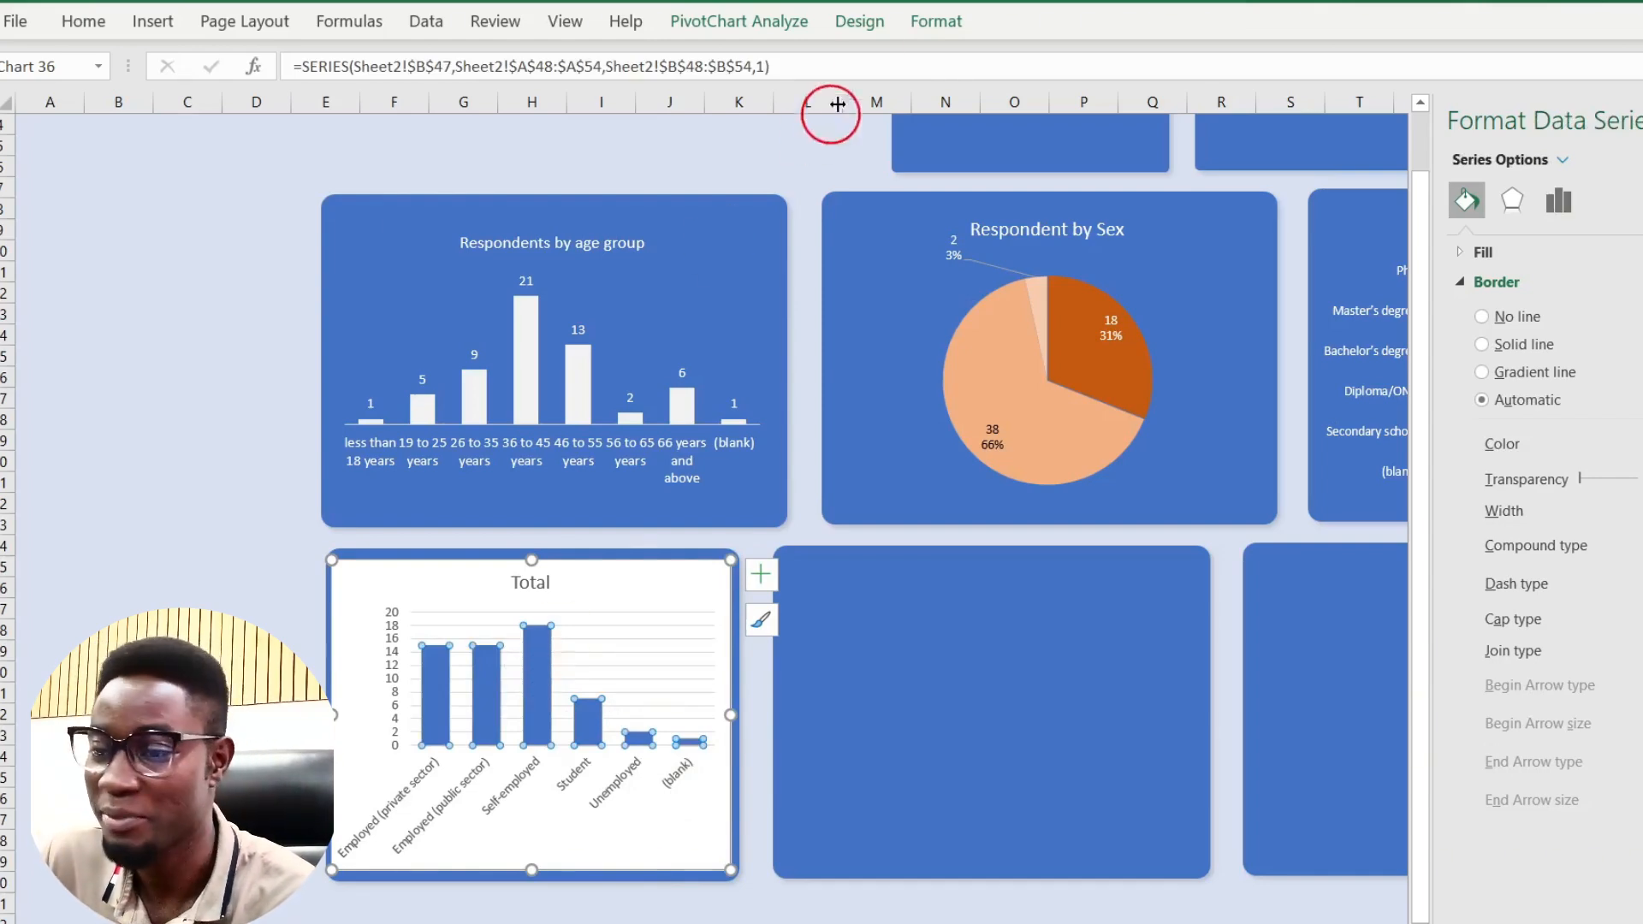
{"action": "left_click", "coordinate": [954, 31]}
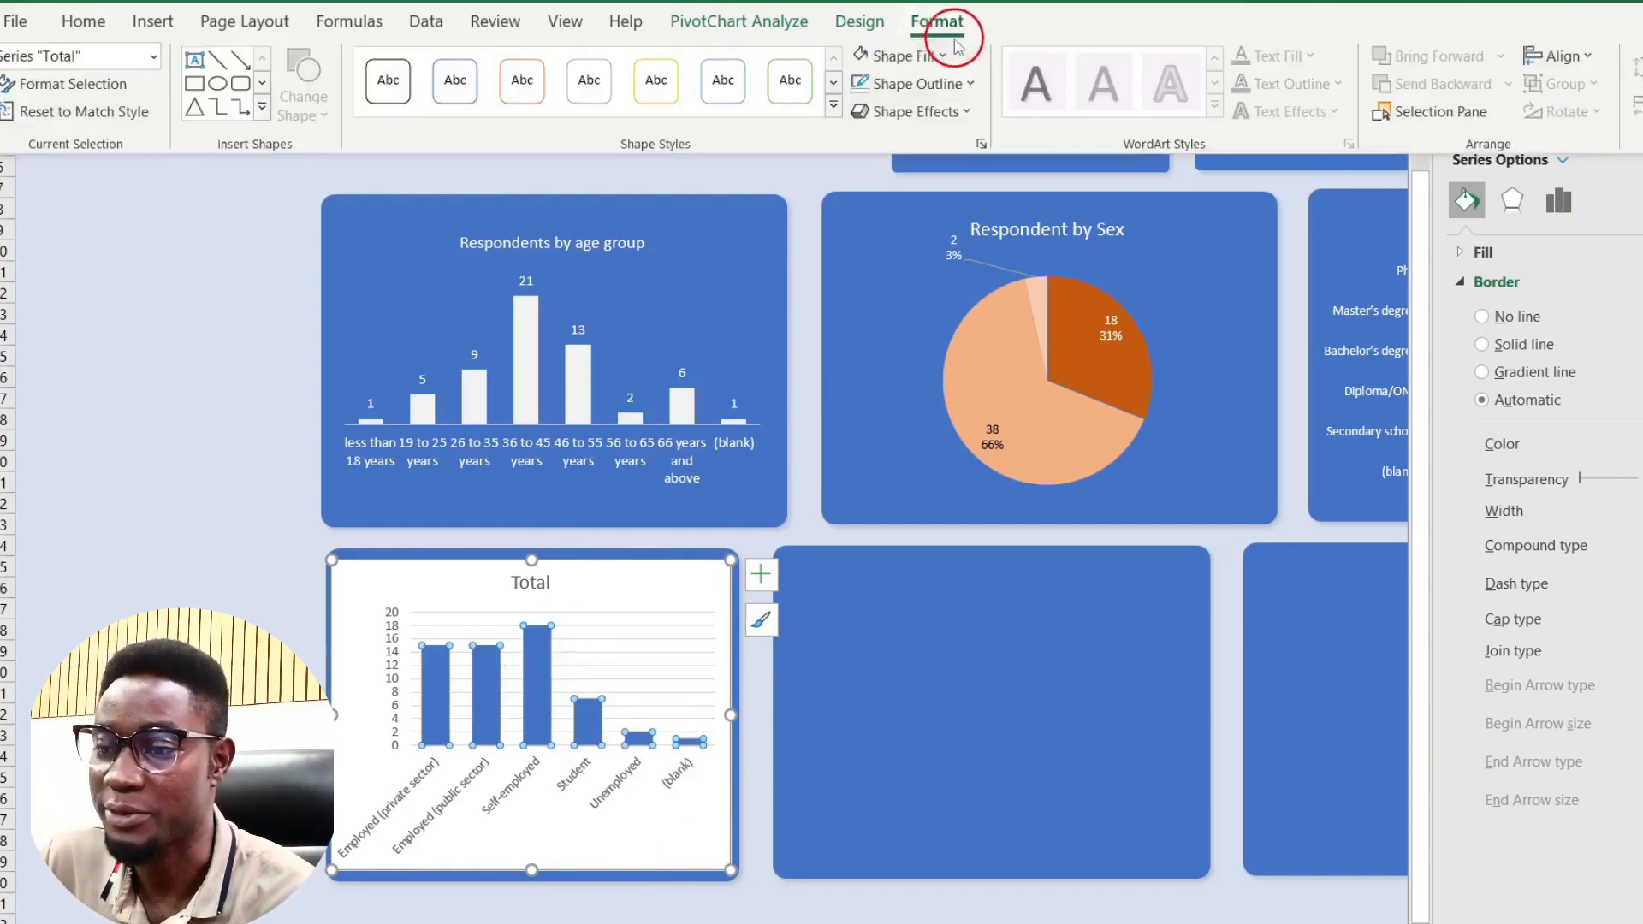
{"action": "left_click", "coordinate": [865, 62]}
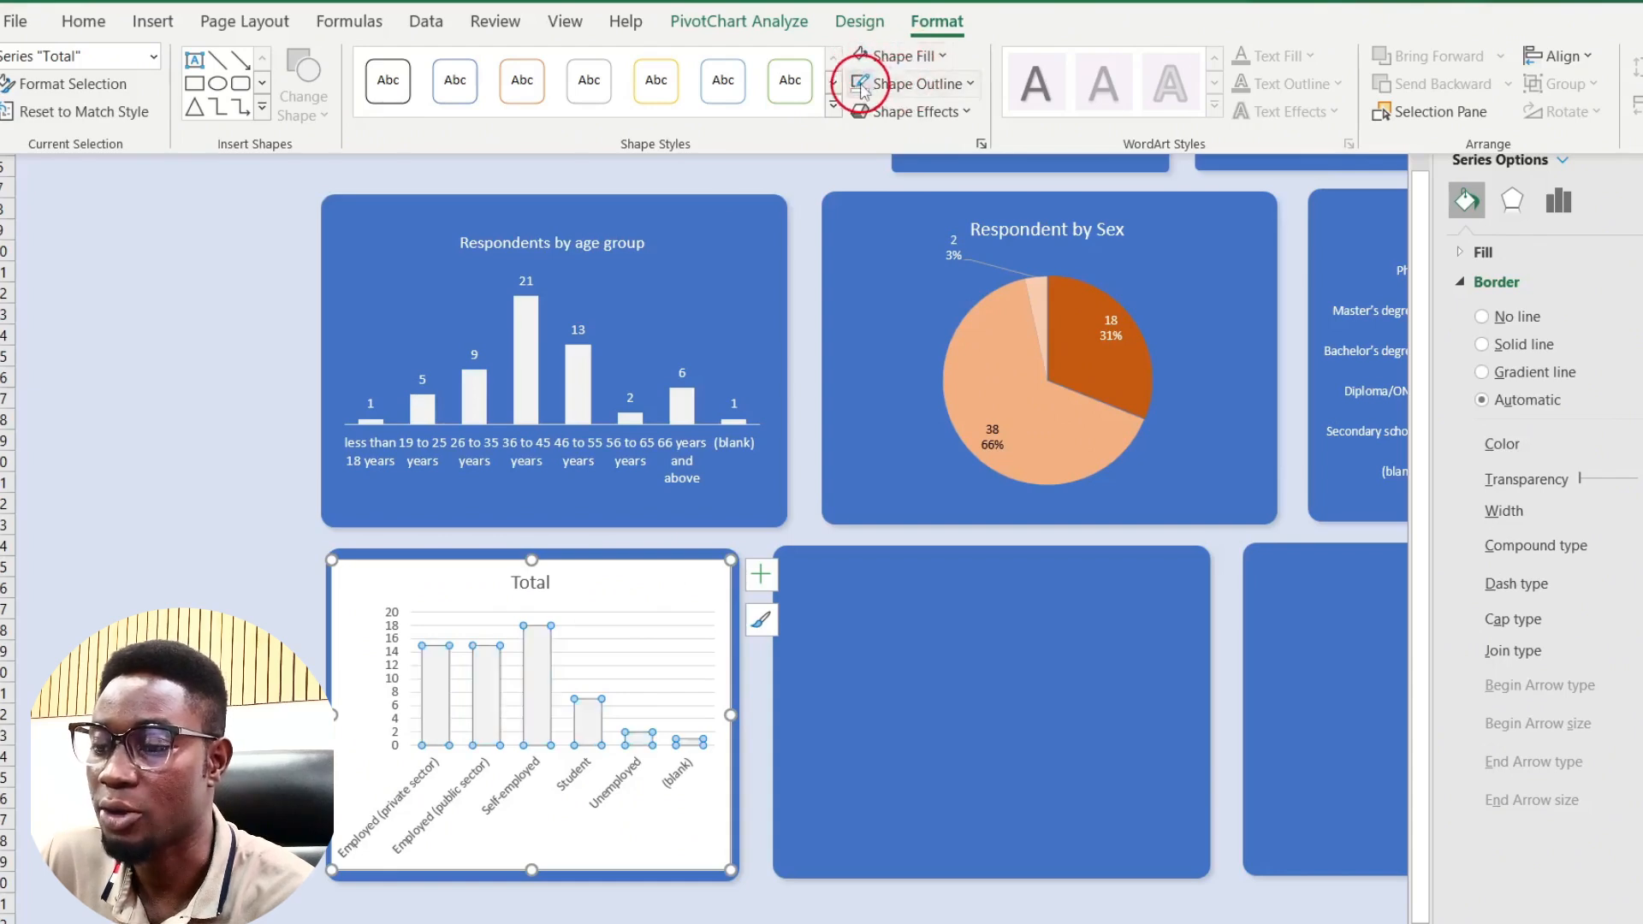
{"action": "left_click", "coordinate": [628, 576]}
Step: Give the employment chart area no outline, no fill, and white text
{"action": "left_click", "coordinate": [630, 576]}
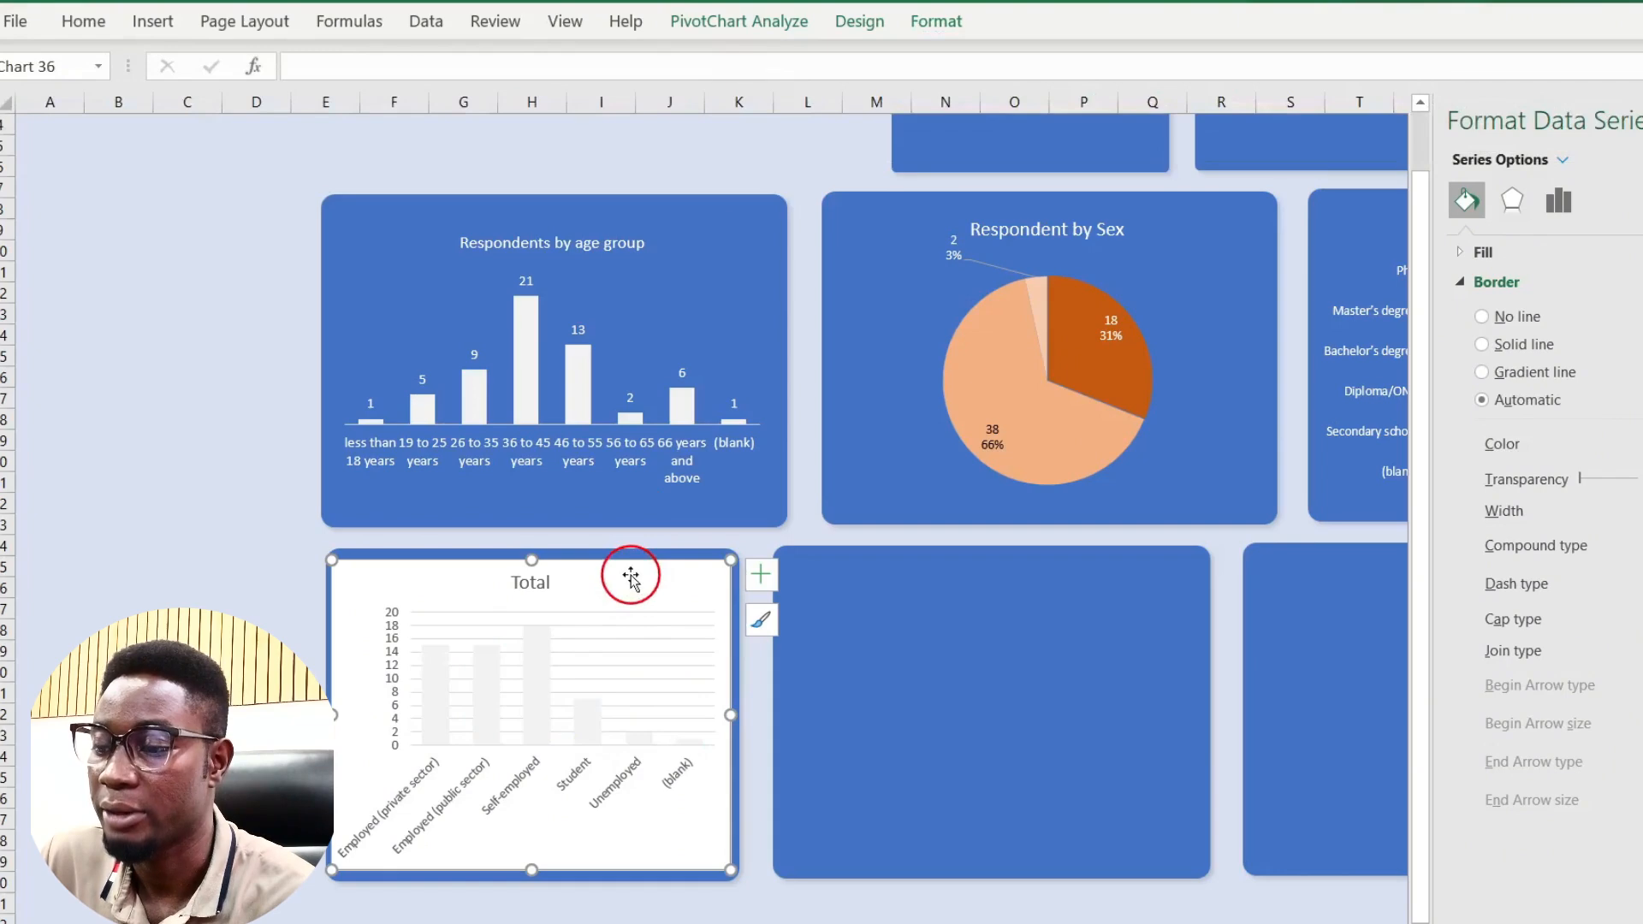
{"action": "left_click", "coordinate": [980, 28]}
{"action": "left_click", "coordinate": [860, 85]}
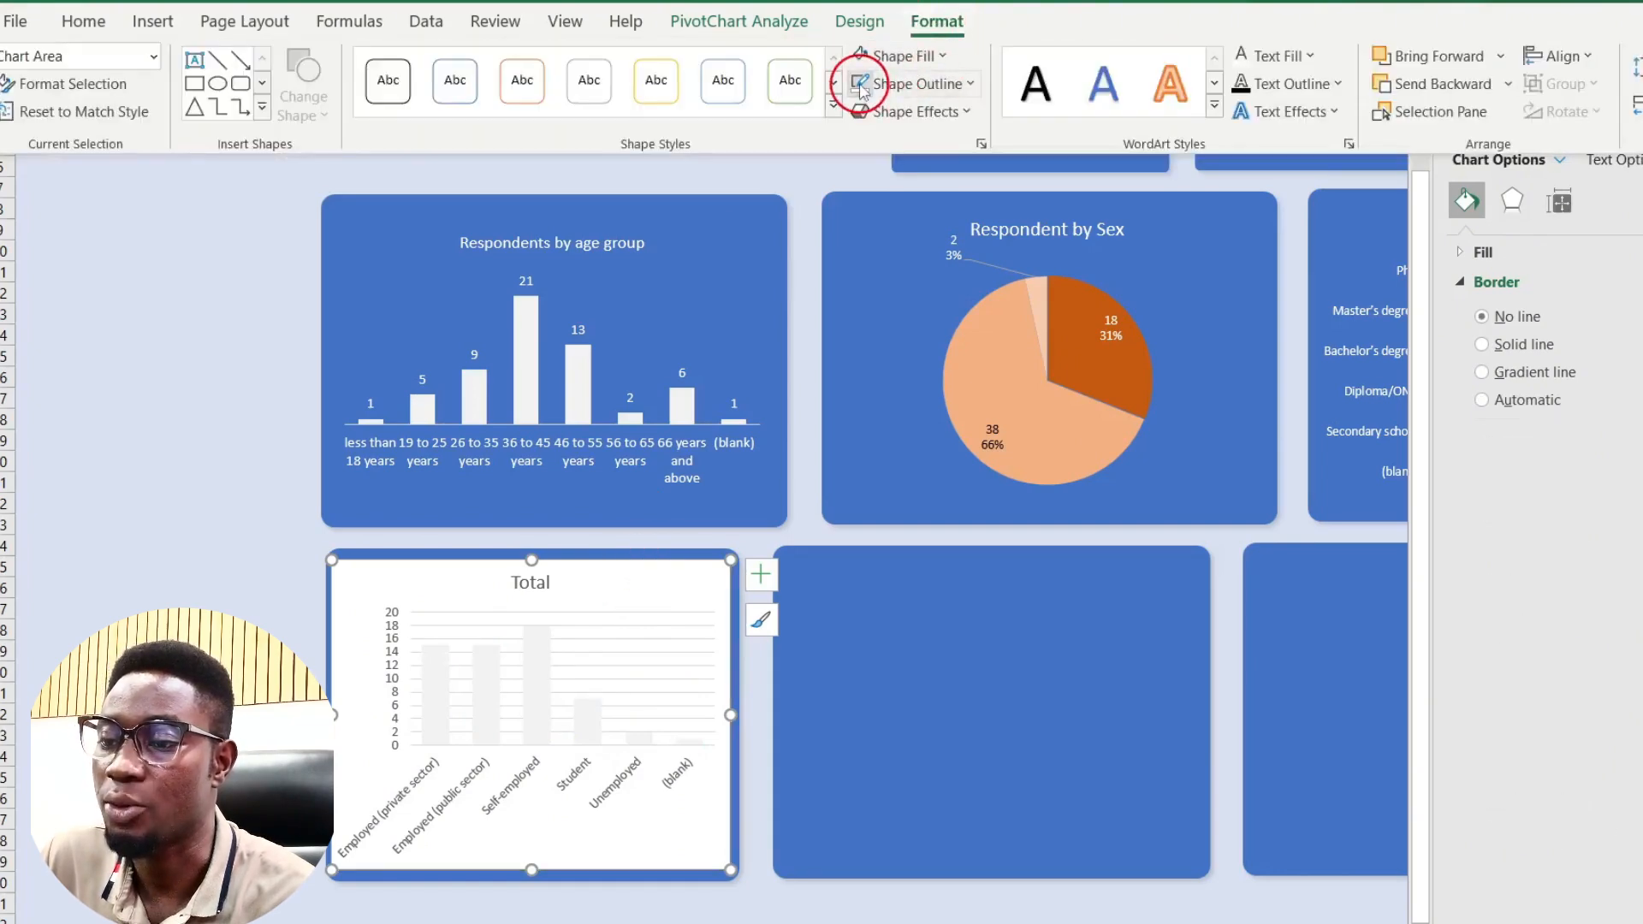
{"action": "left_click", "coordinate": [892, 56]}
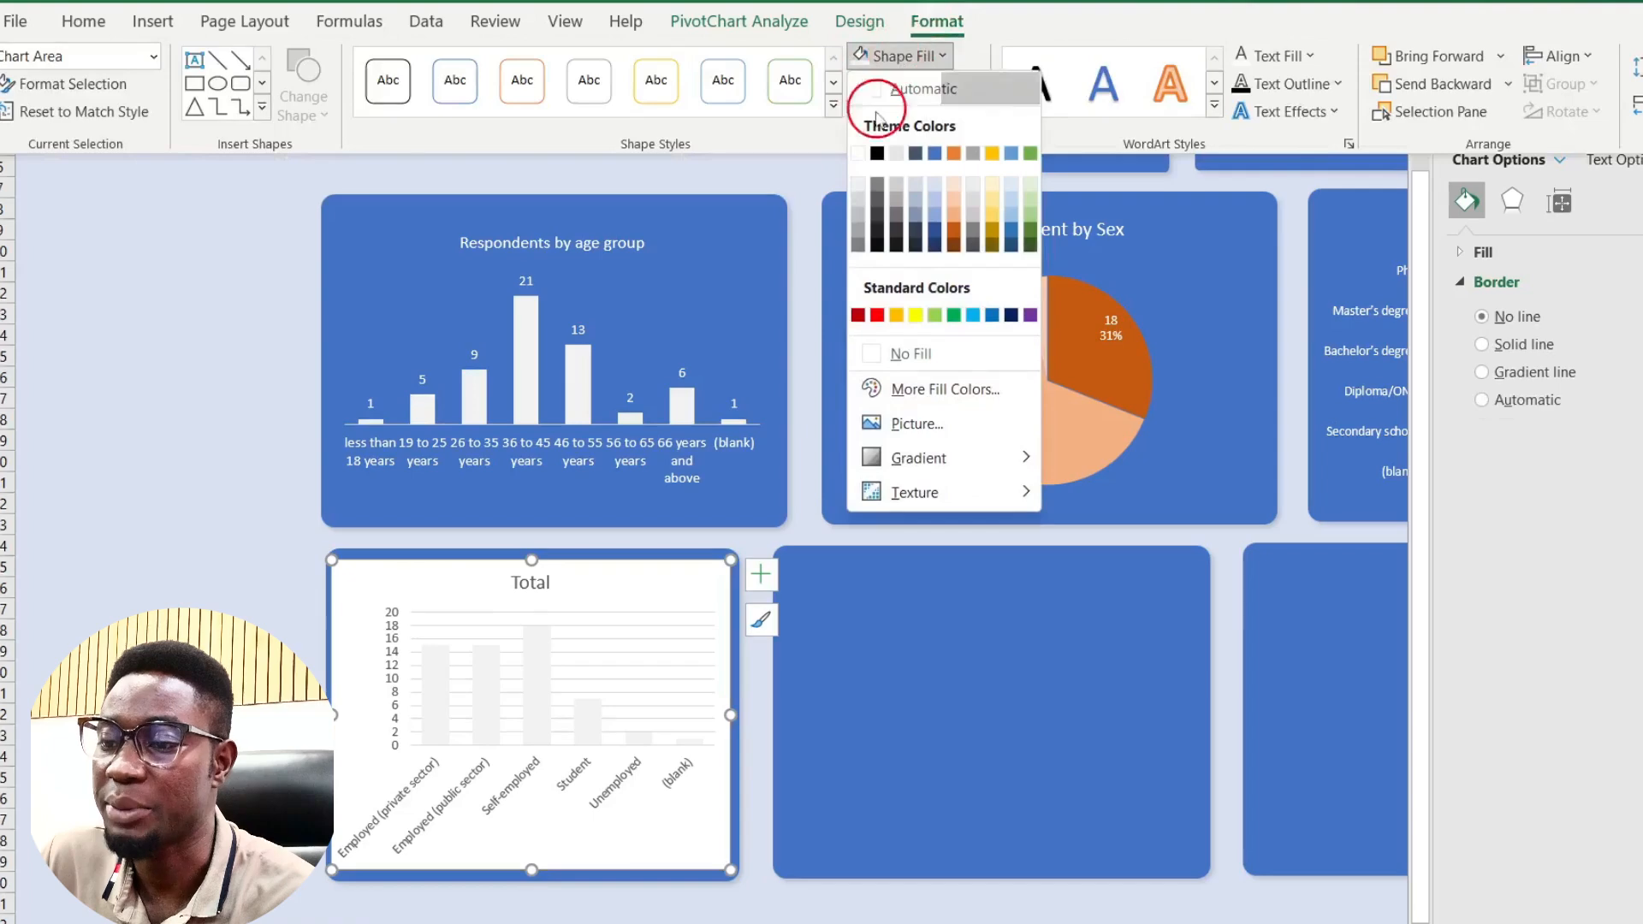
{"action": "left_click", "coordinate": [886, 359]}
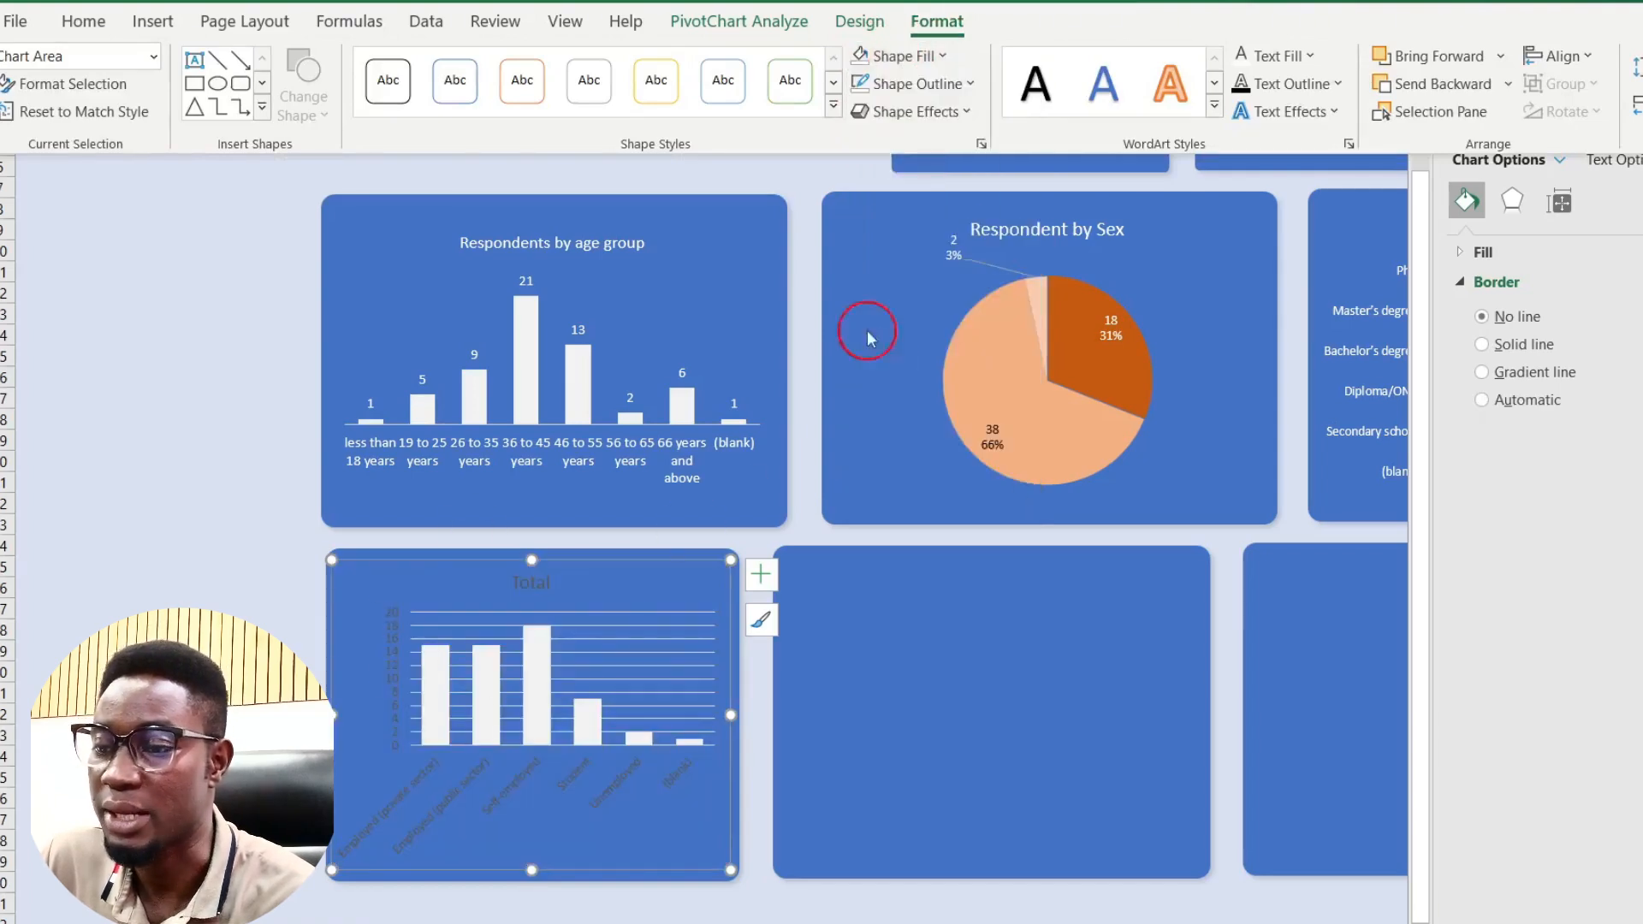
{"action": "left_click", "coordinate": [1241, 57]}
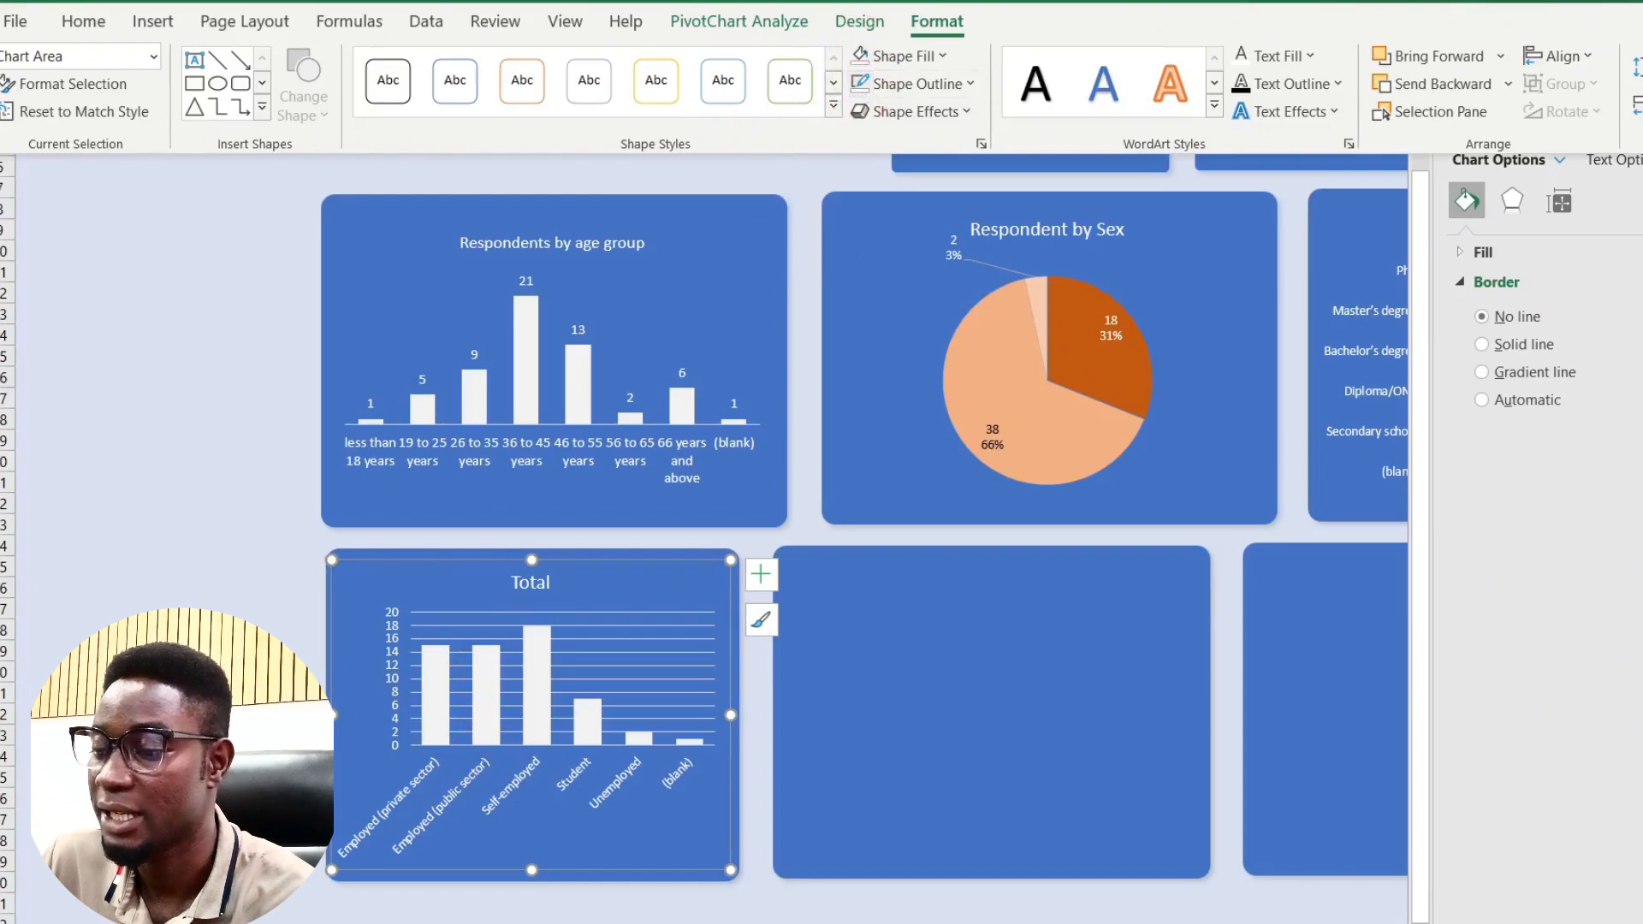
{"action": "left_click", "coordinate": [187, 651]}
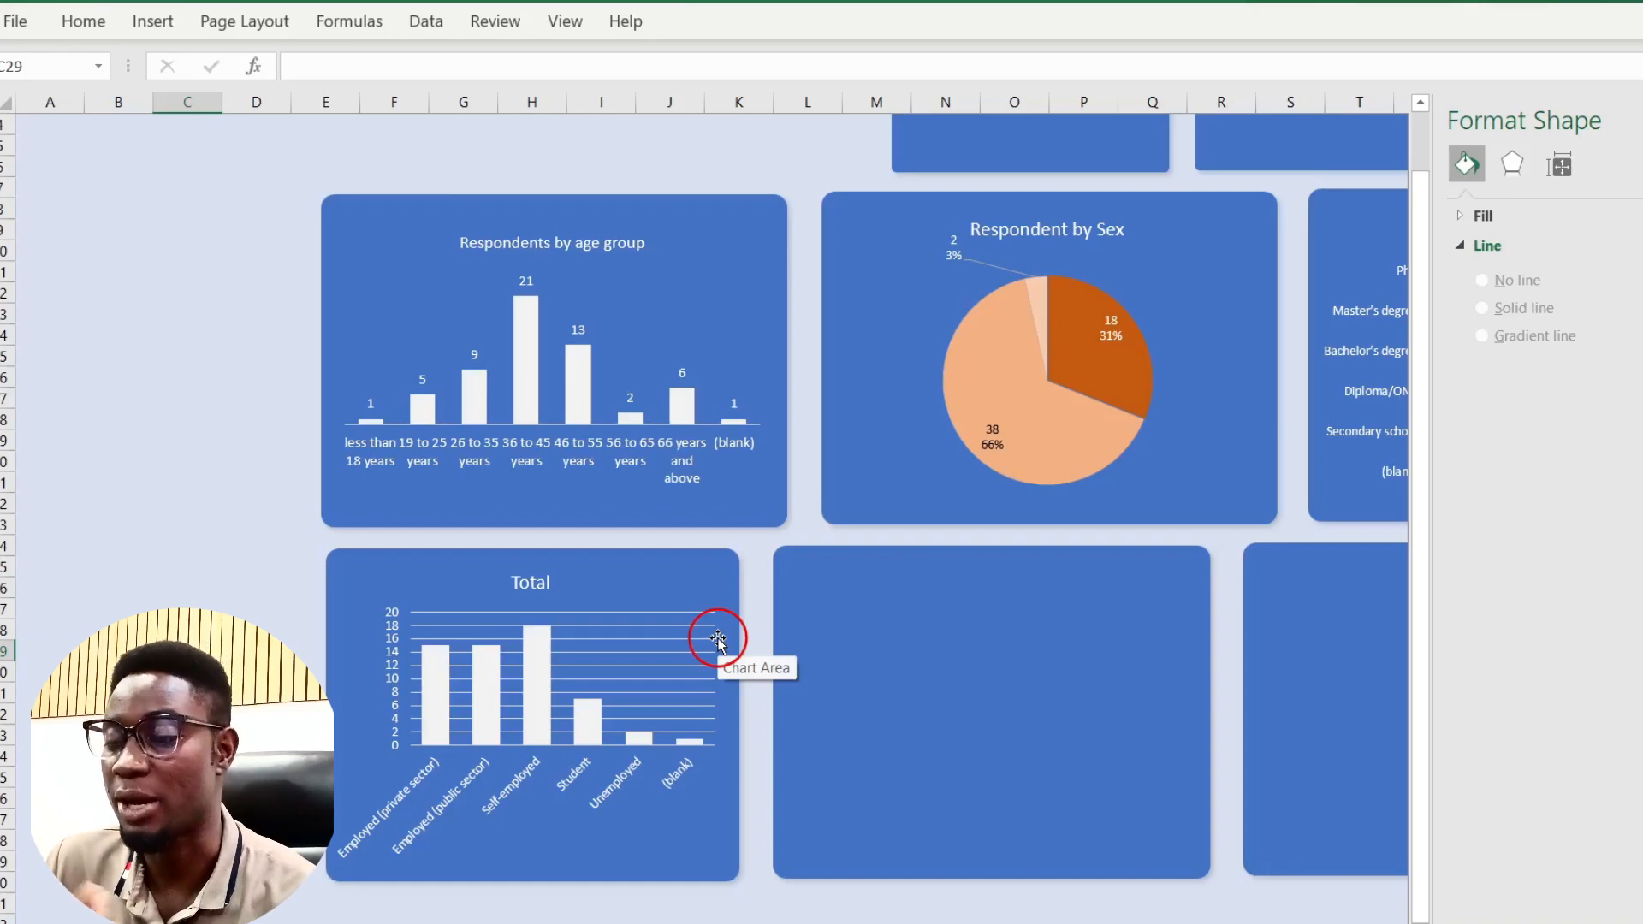
Step: Change the employment chart's title from 'Total' to 'Repondents by Employment Status'
{"action": "double_click", "coordinate": [543, 588]}
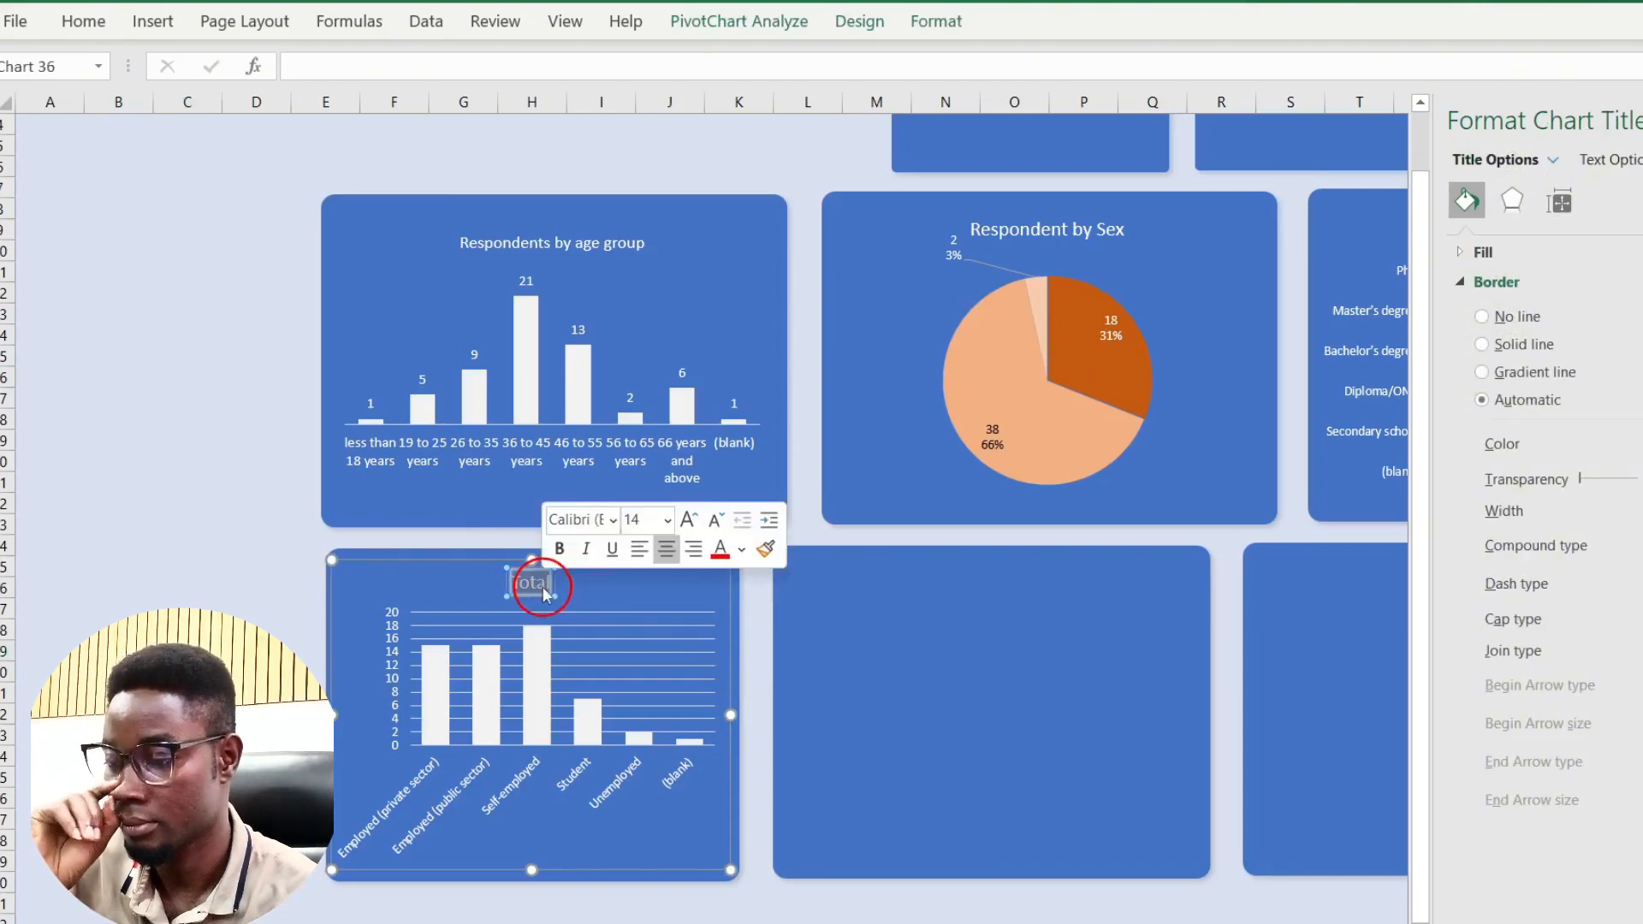
{"action": "type", "text": "Repondents"}
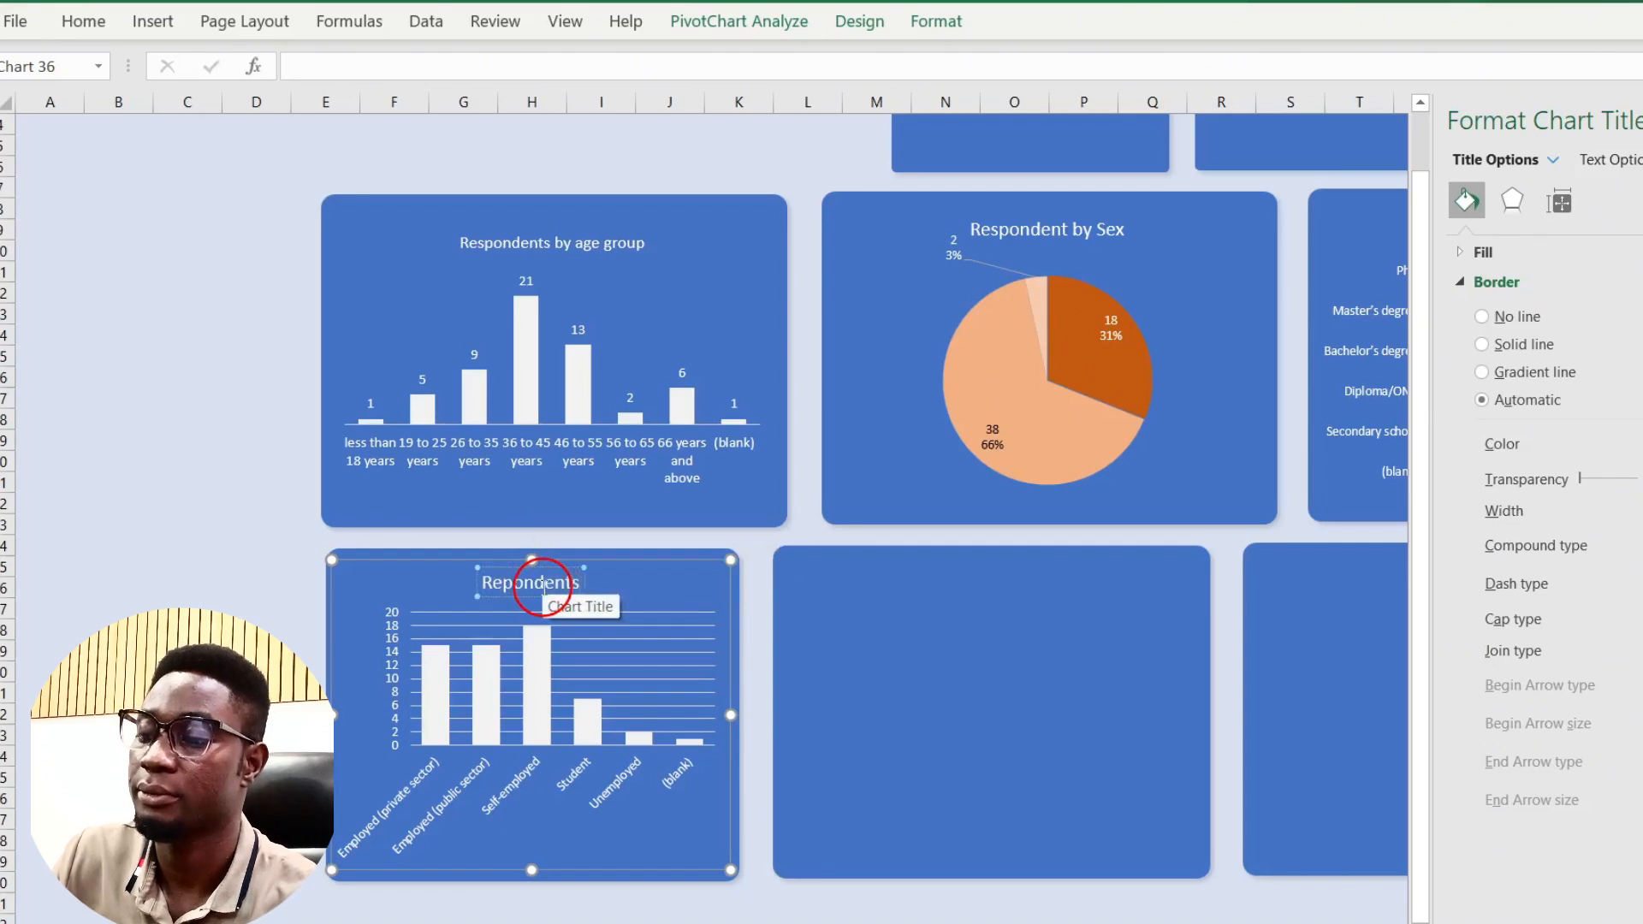
{"action": "type", "text": " by Em"}
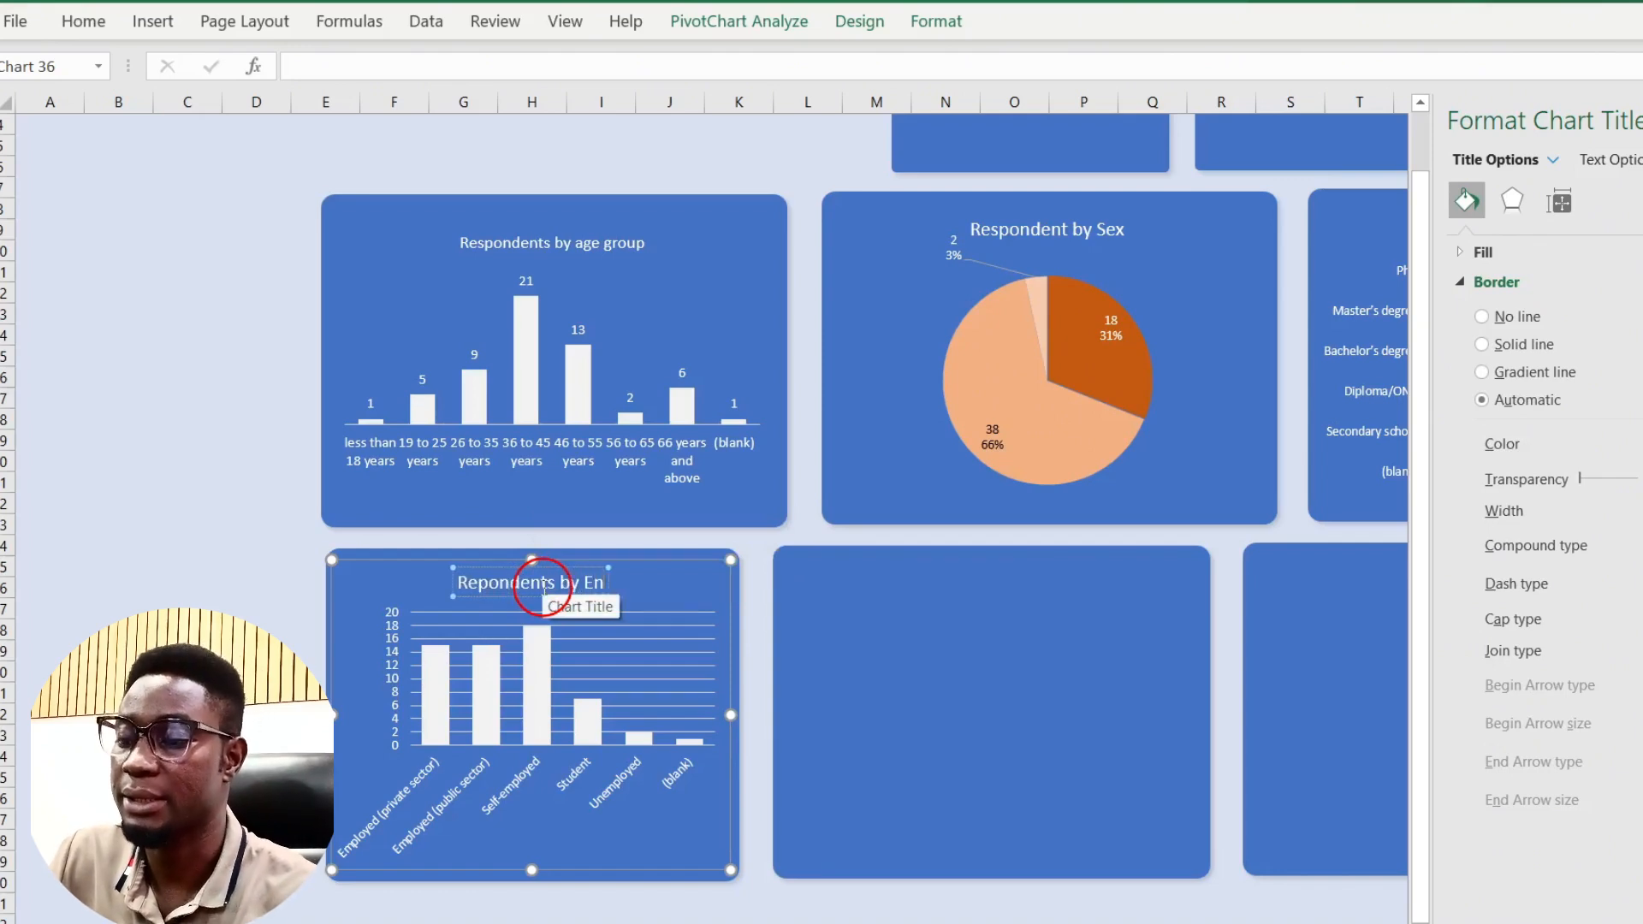
{"action": "type", "text": "plo"}
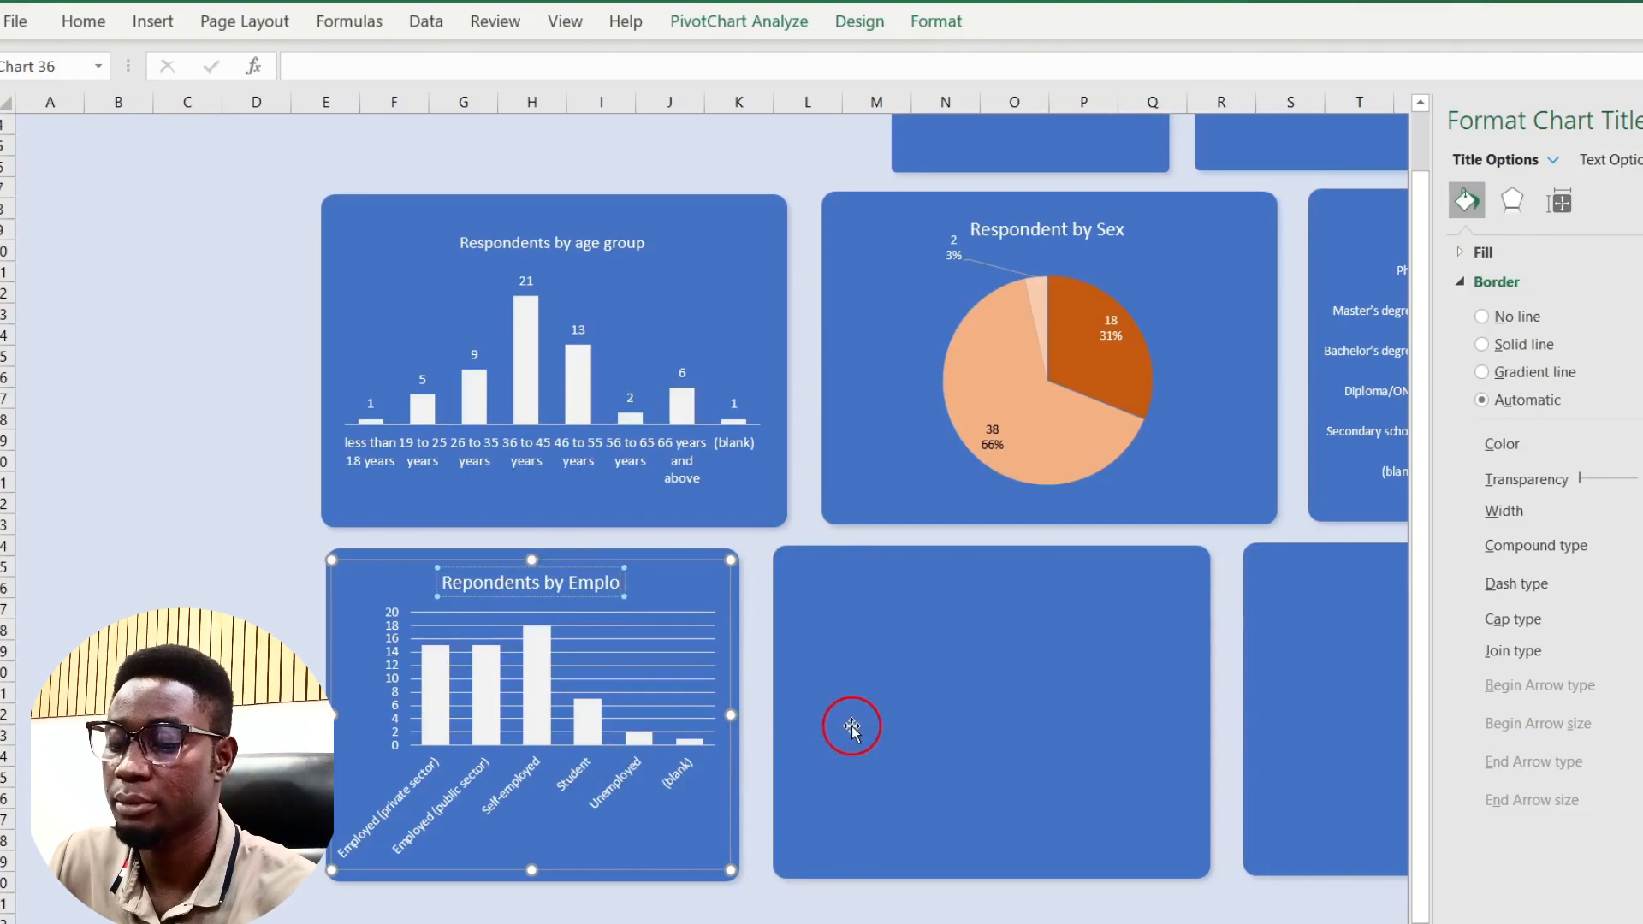
{"action": "type", "text": "y"}
{"action": "type", "text": "ment Stt"}
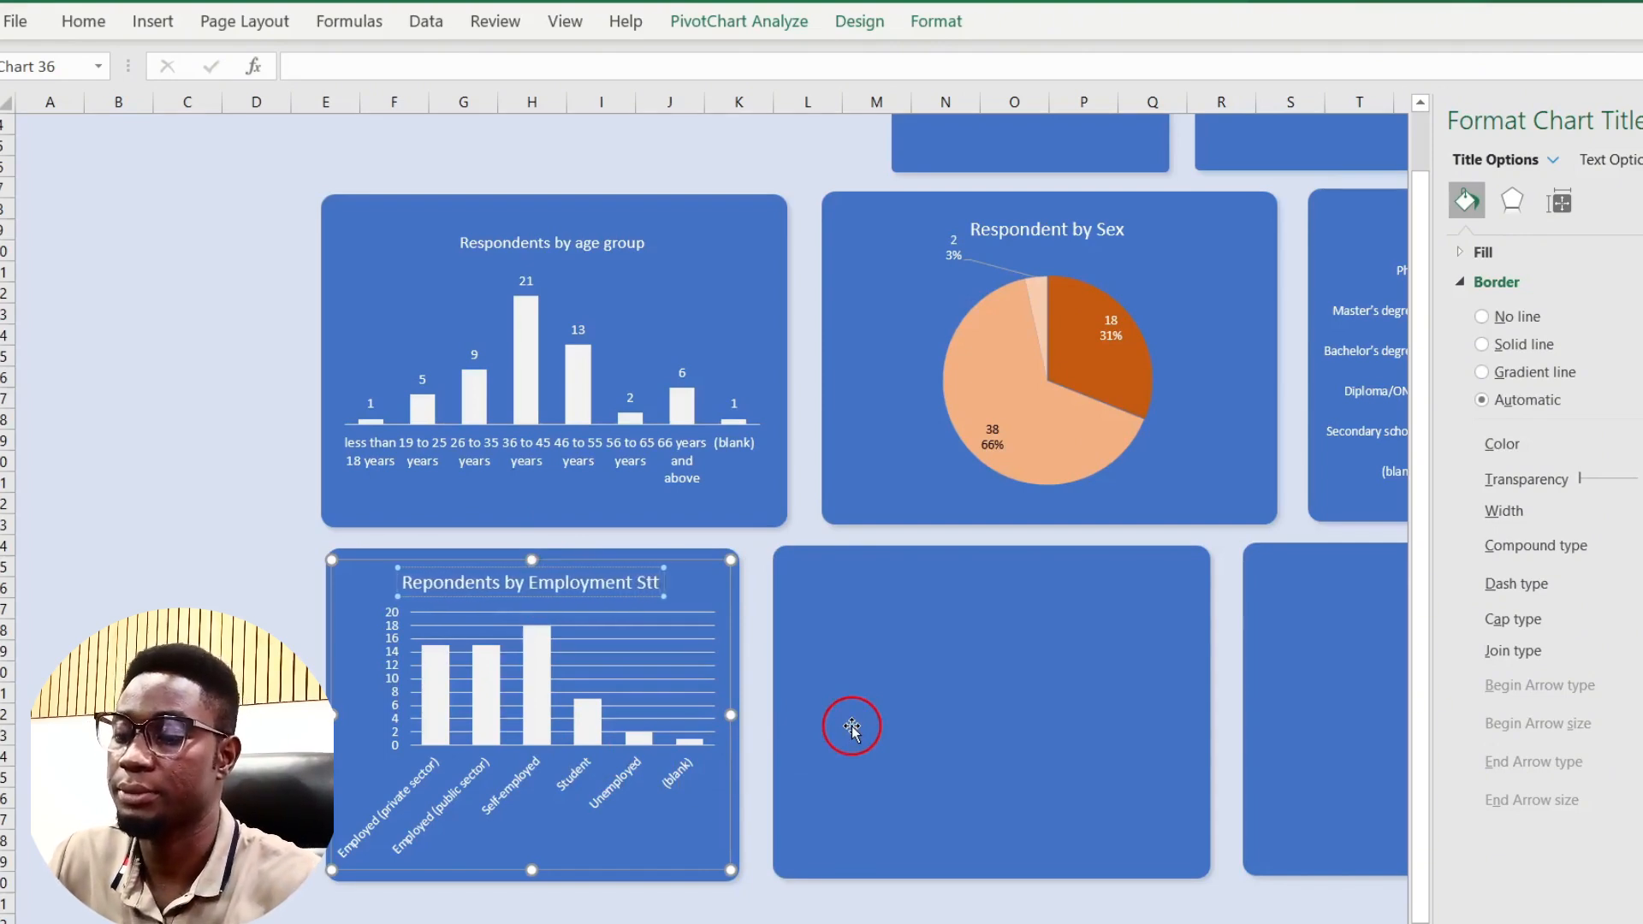
{"action": "key", "text": "BackSpace"}
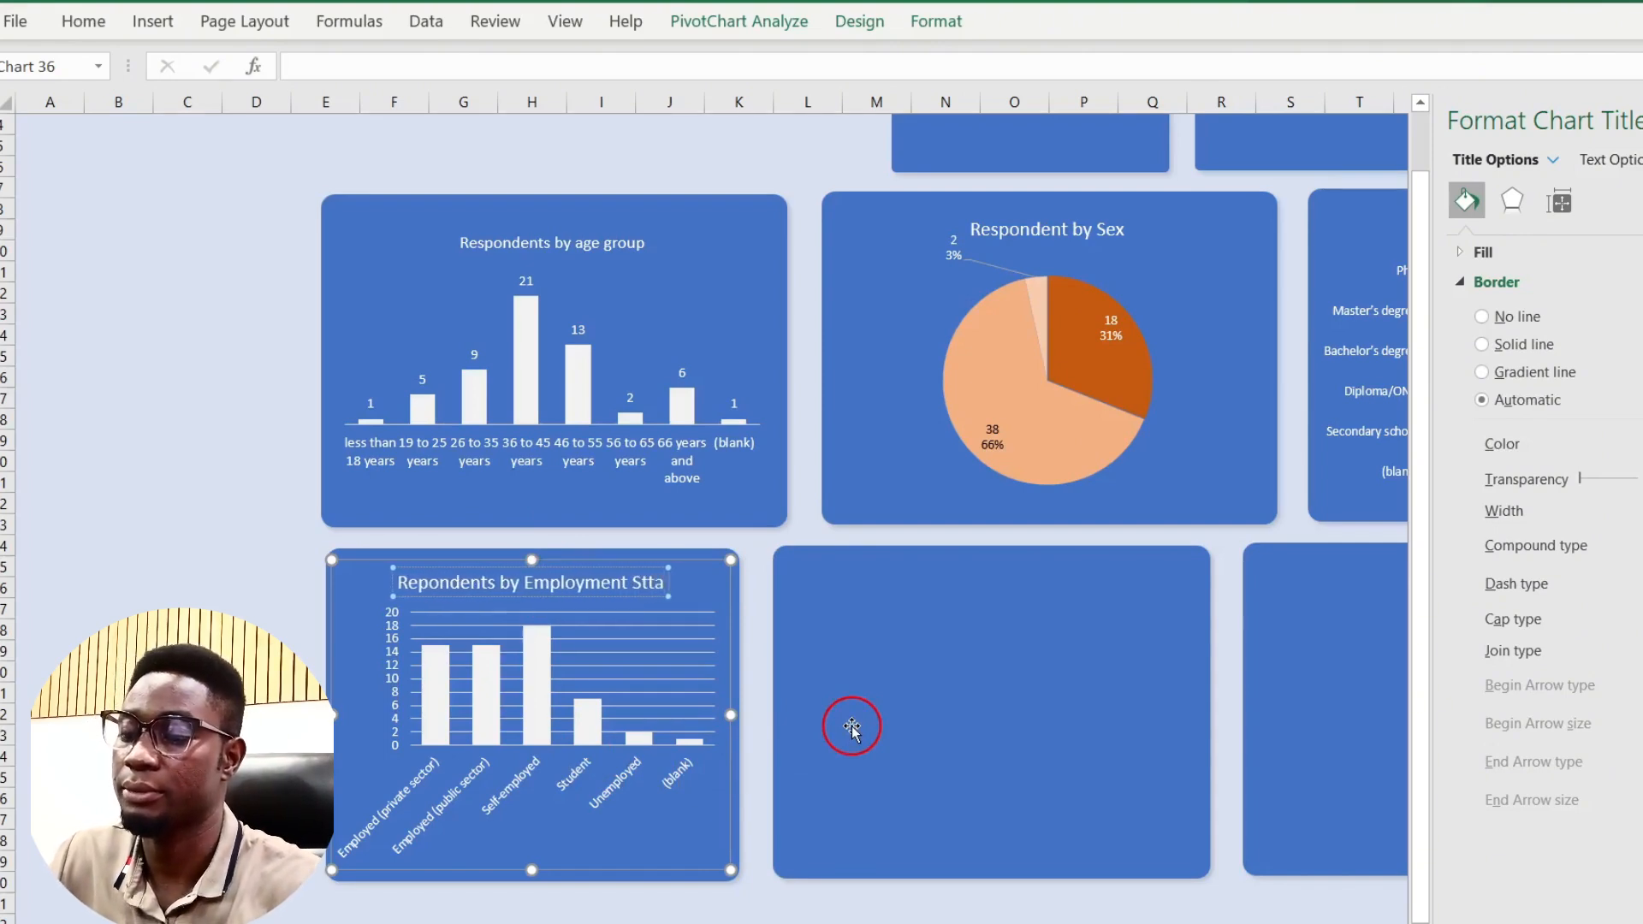
{"action": "type", "text": "atus"}
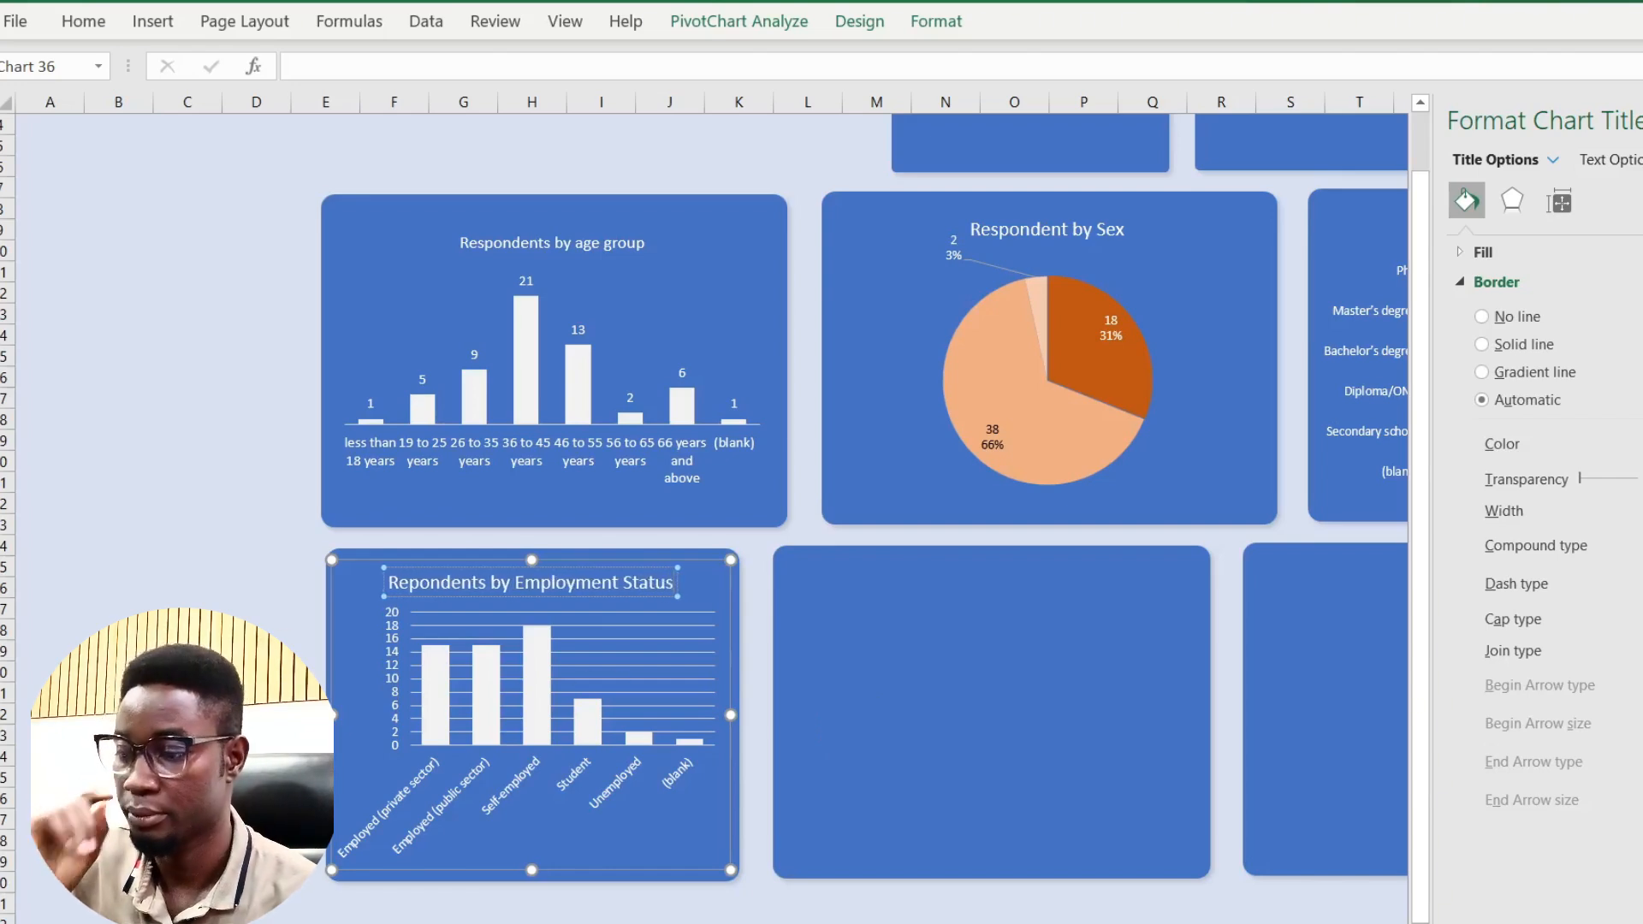
{"action": "left_click", "coordinate": [187, 652]}
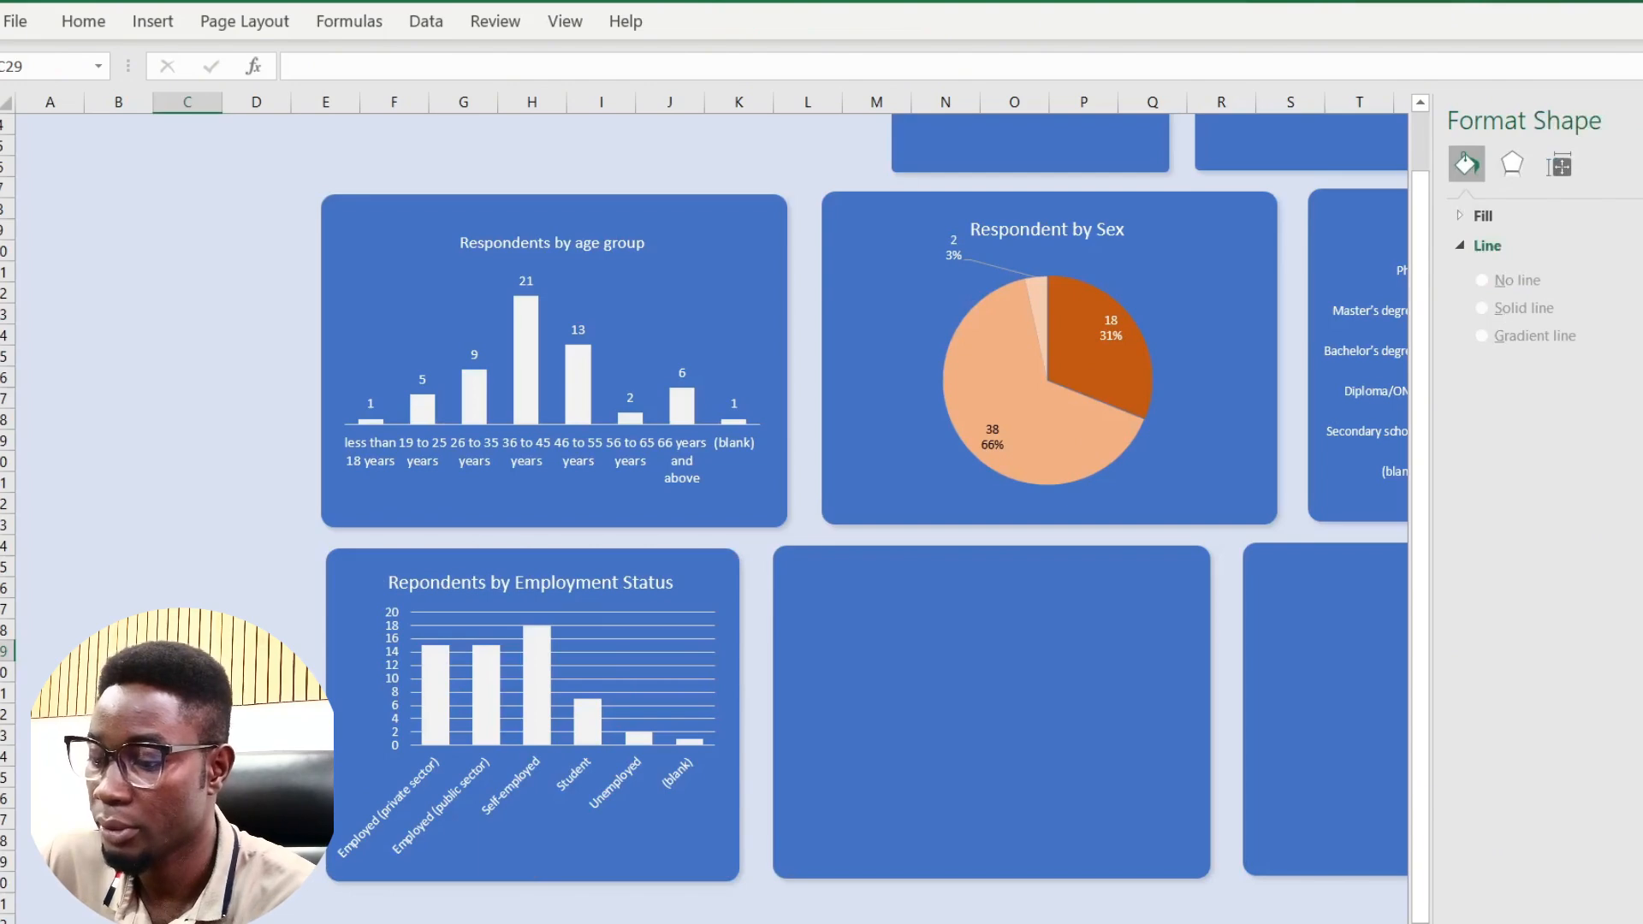
Step: Cut the social-media Total chart from the pivot sheet and fit it into the dashboard's lower-middle panel
{"action": "left_click", "coordinate": [282, 922]}
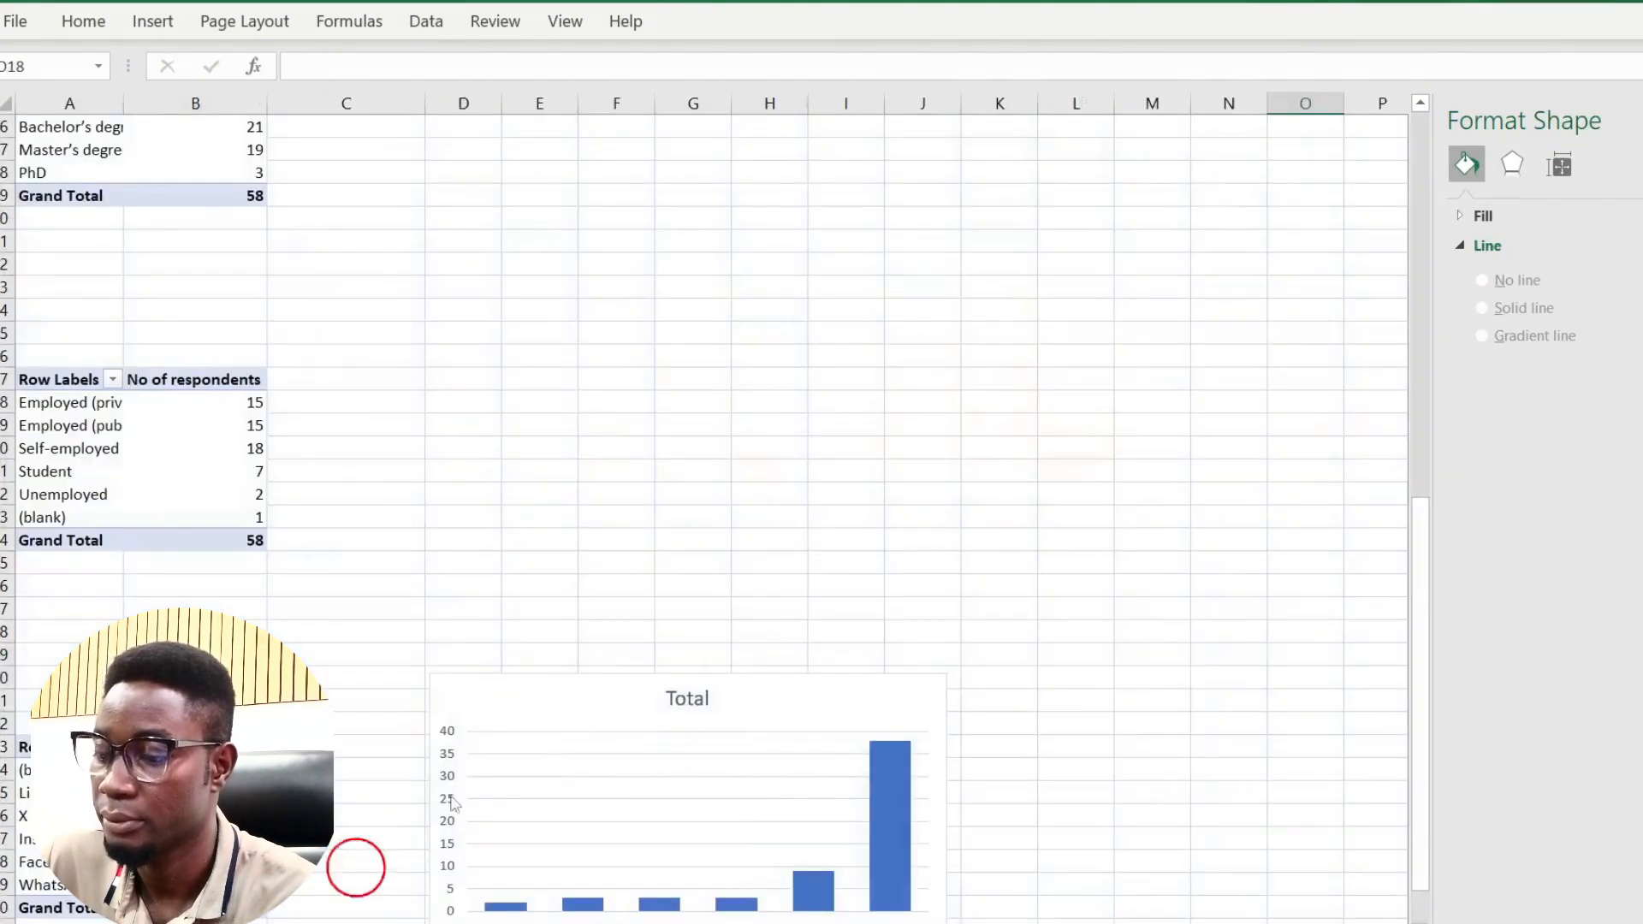
{"action": "scroll", "coordinate": [653, 653], "scroll_direction": "down", "scroll_amount": 8}
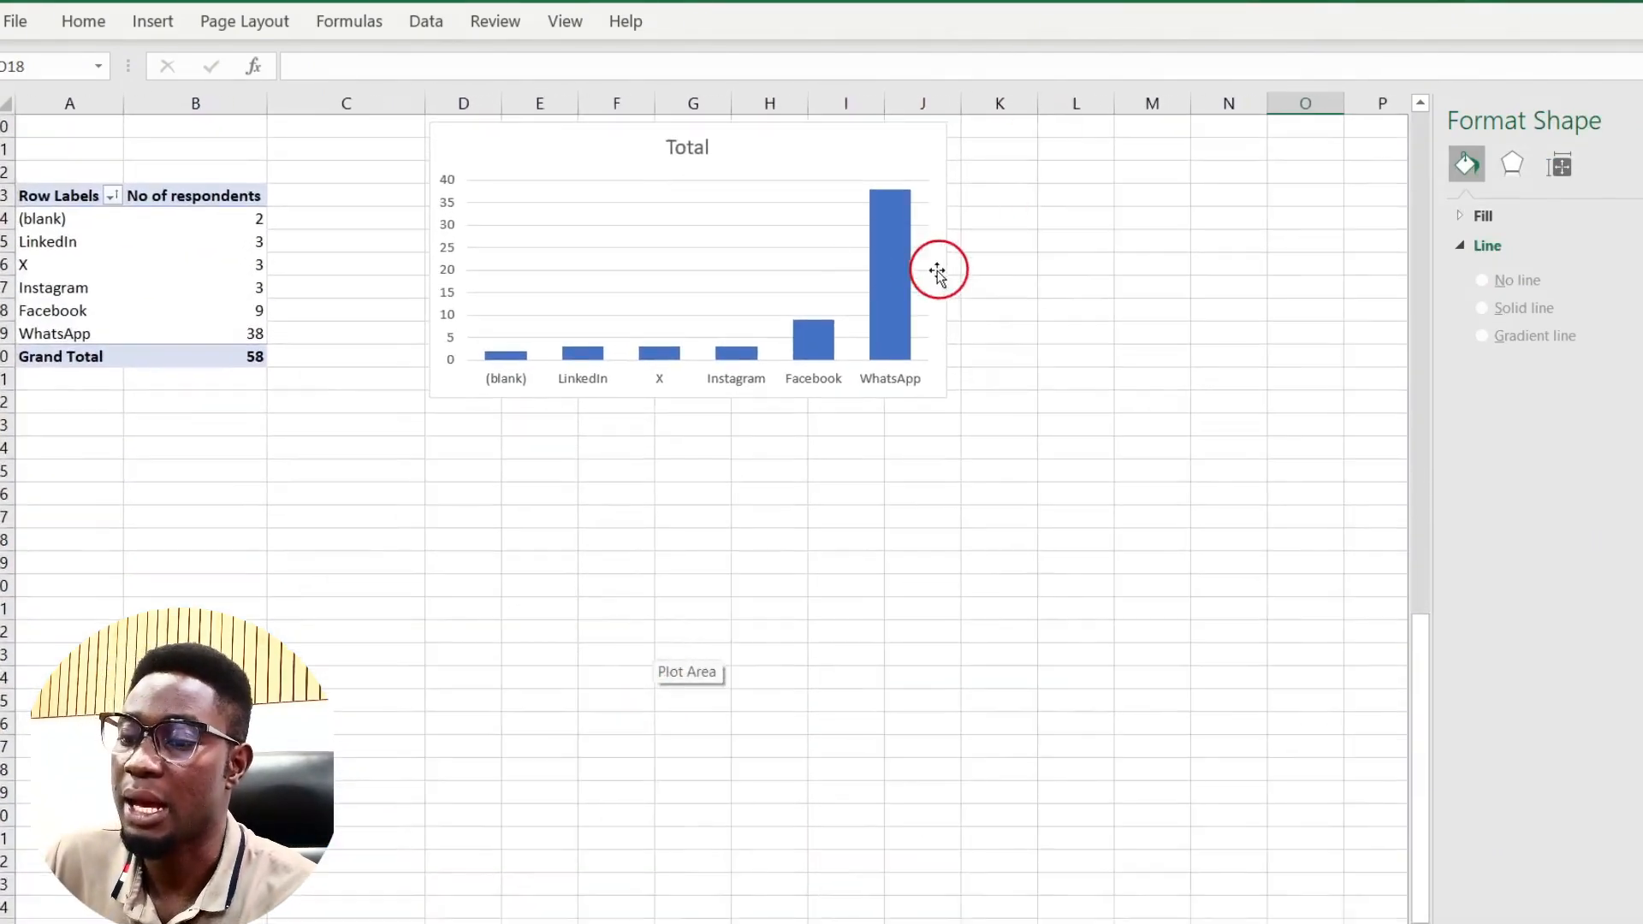
{"action": "left_click", "coordinate": [935, 272]}
{"action": "key", "text": "ctrl+x"}
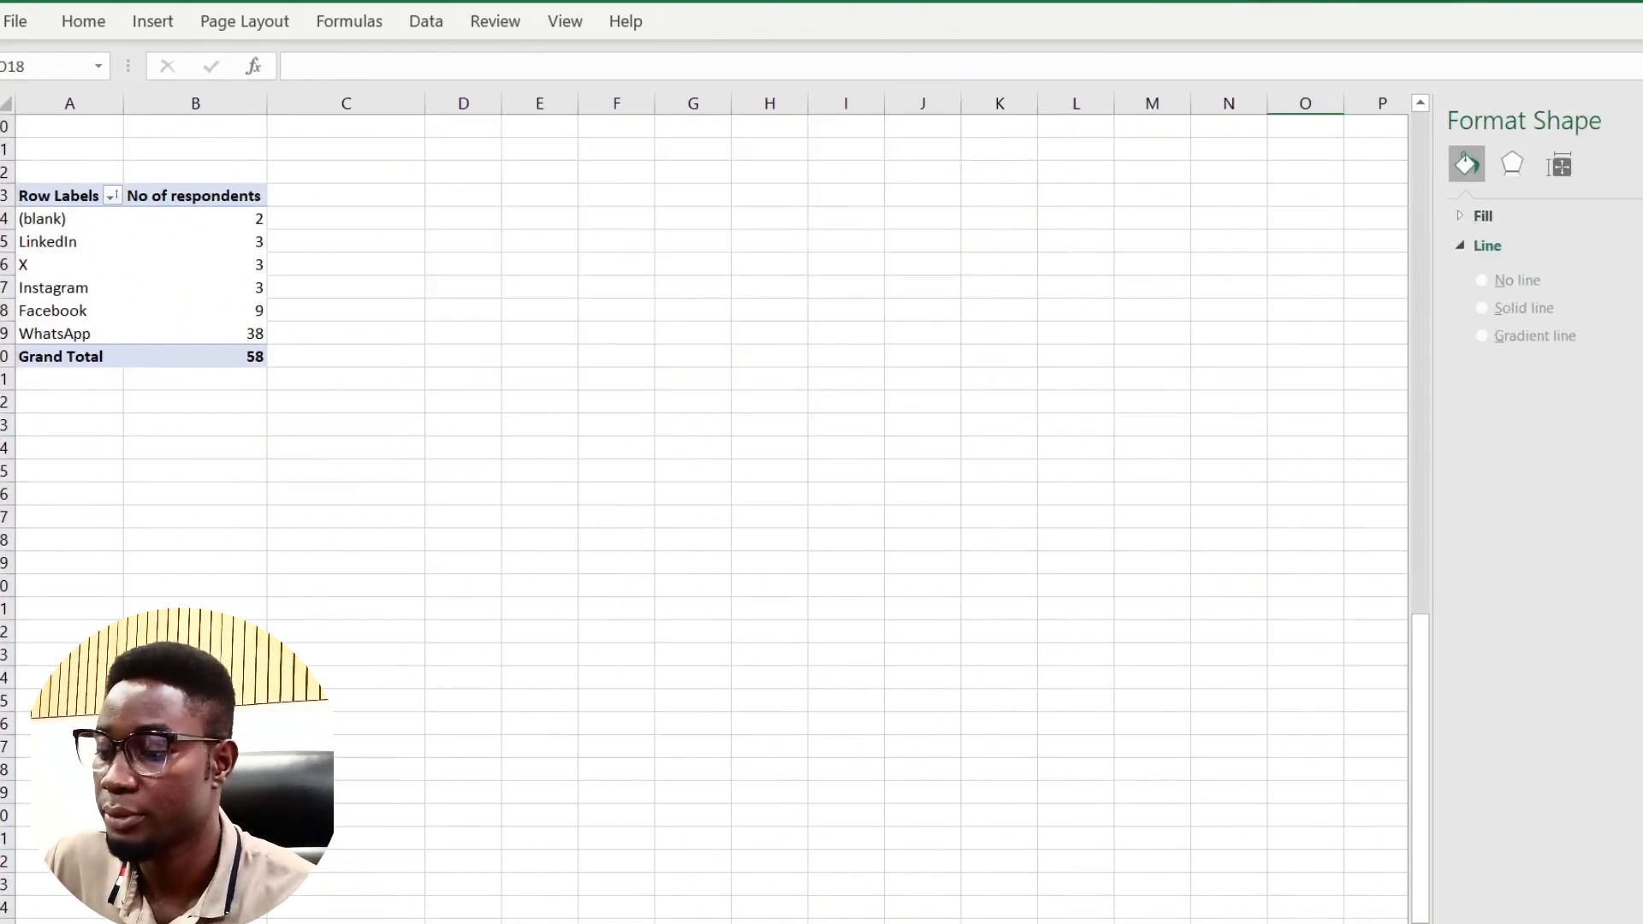
{"action": "left_click", "coordinate": [351, 923]}
{"action": "left_click", "coordinate": [256, 778]}
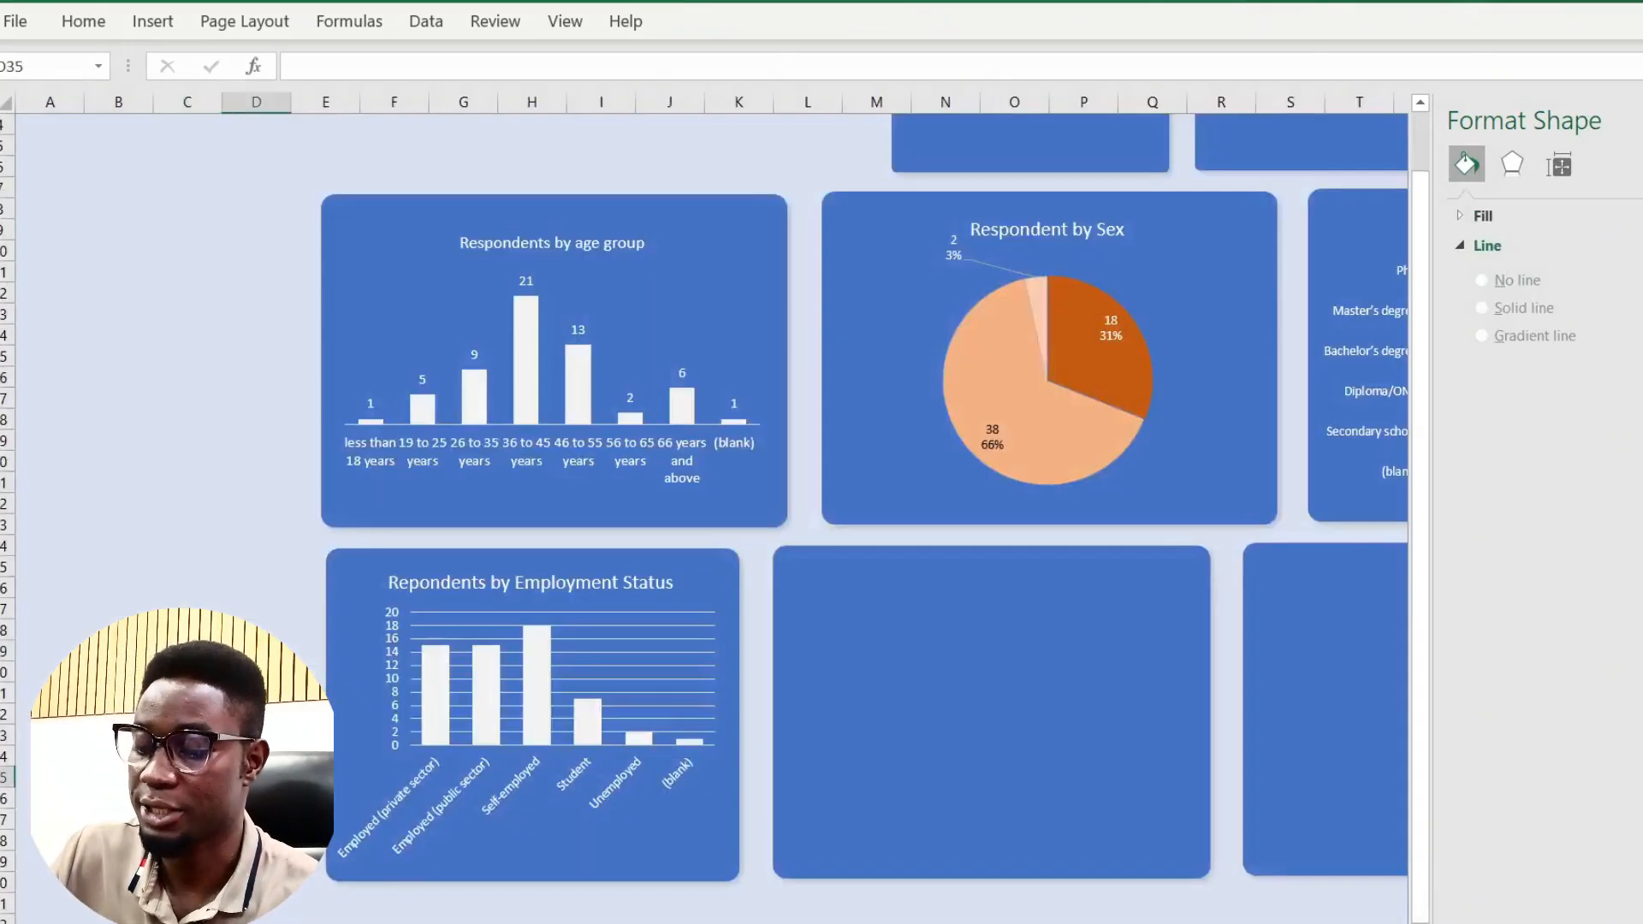
{"action": "key", "text": "ctrl+v"}
{"action": "left_click_drag", "start_coordinate": [378, 781], "coordinate": [851, 577]}
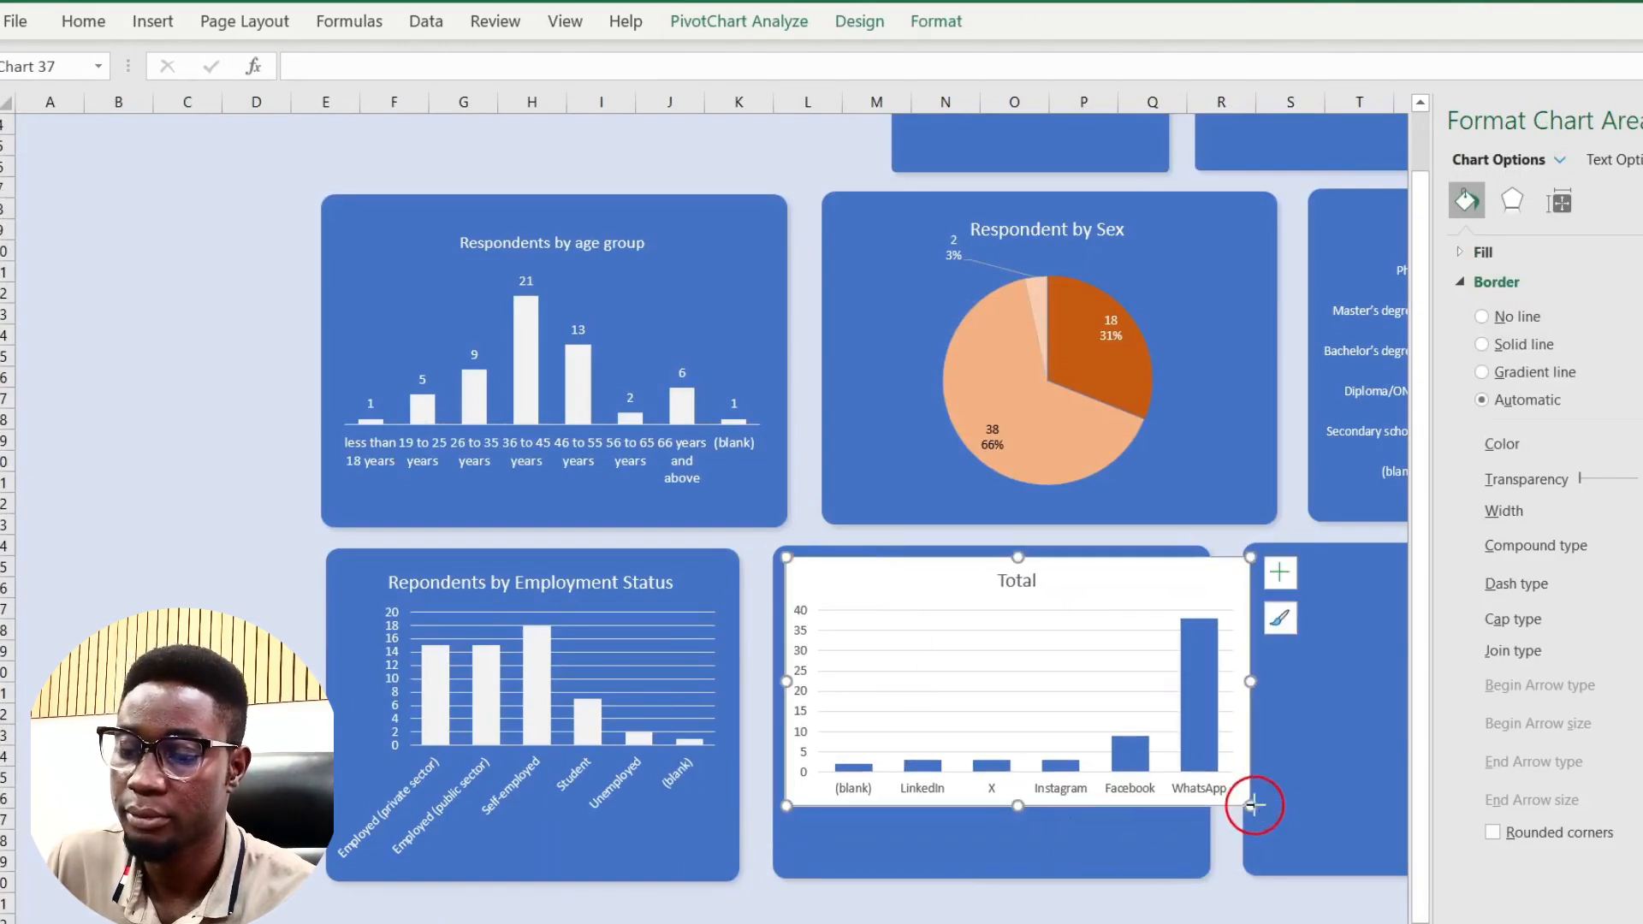
{"action": "left_click_drag", "start_coordinate": [1254, 805], "coordinate": [1205, 862]}
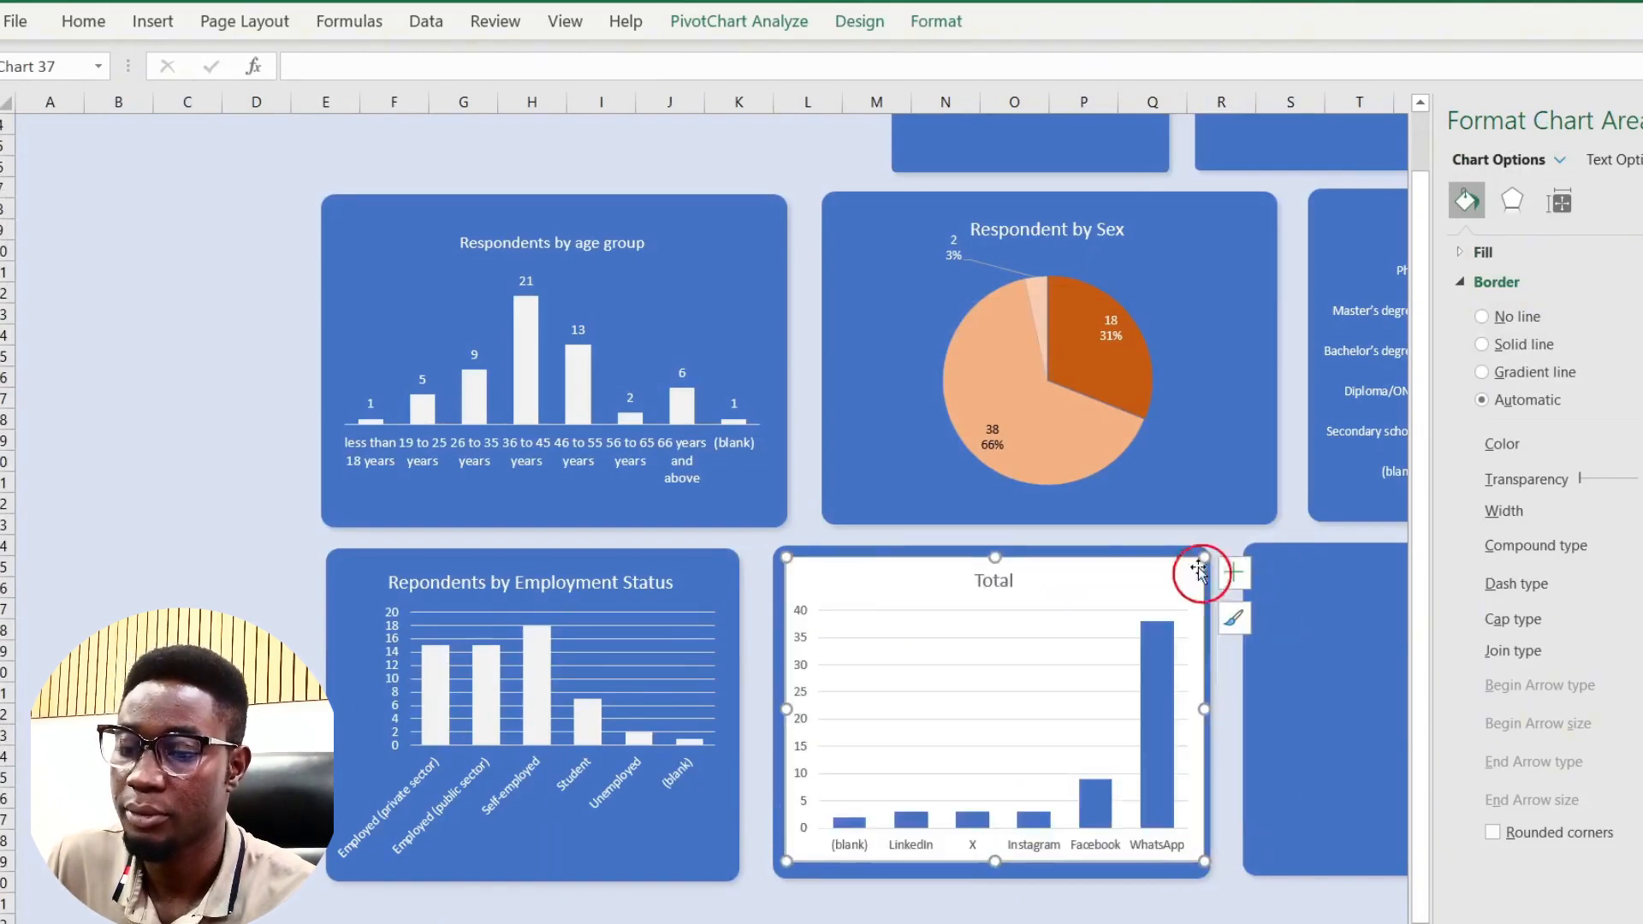
Step: Fill the social-media chart's columns with a light grey-white colour
{"action": "left_click", "coordinate": [1163, 646]}
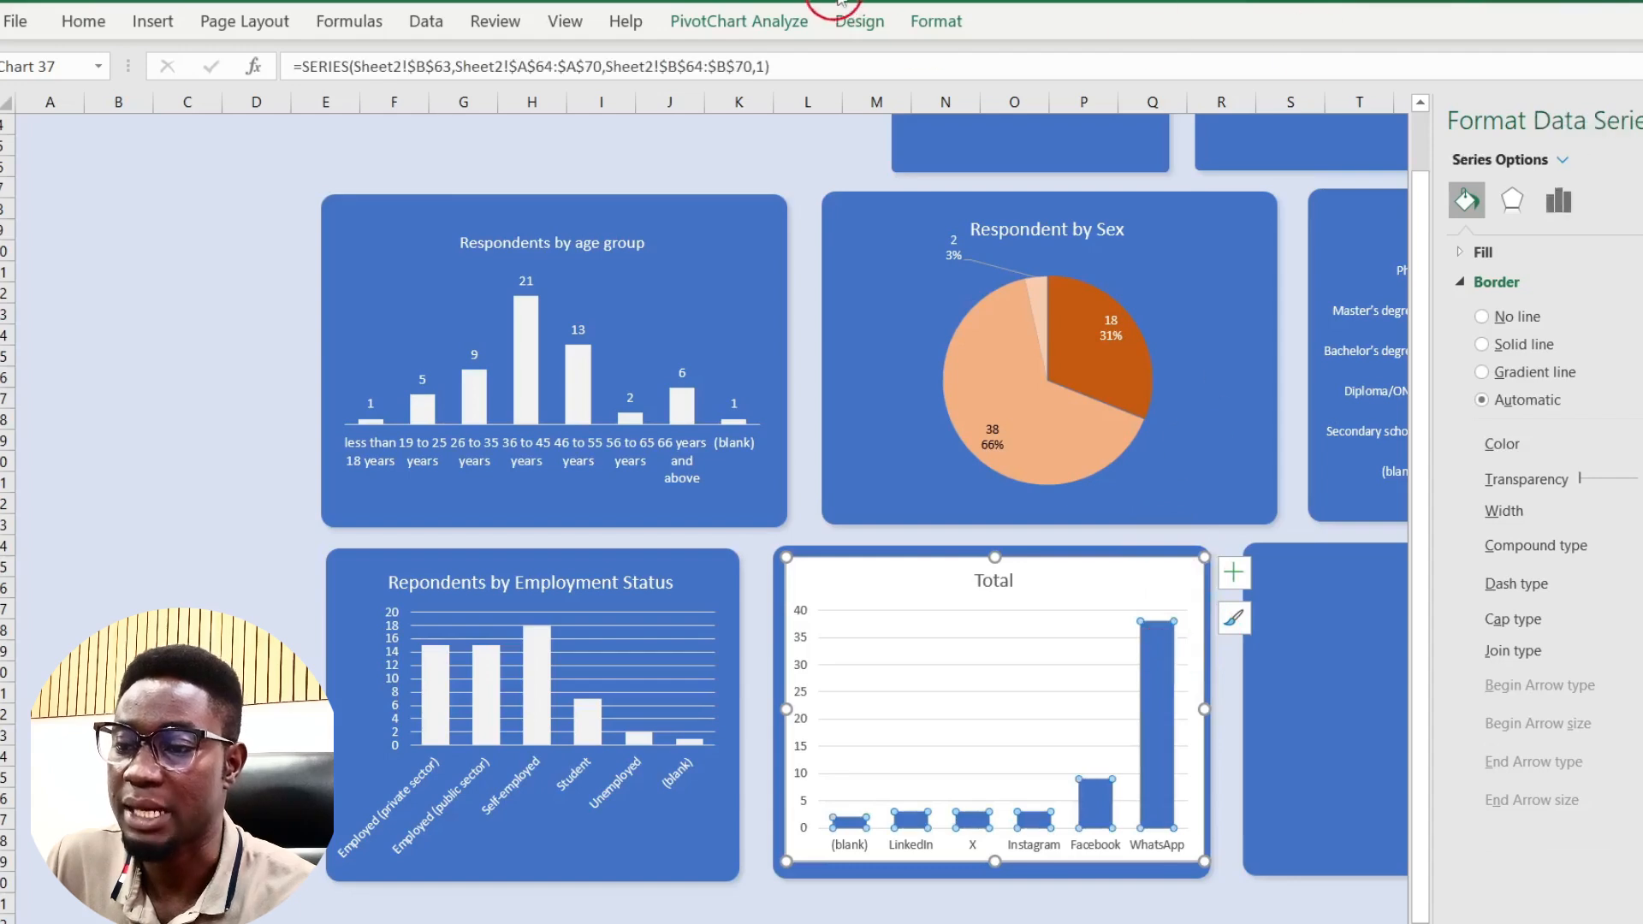
{"action": "left_click", "coordinate": [941, 22]}
{"action": "left_click", "coordinate": [903, 55]}
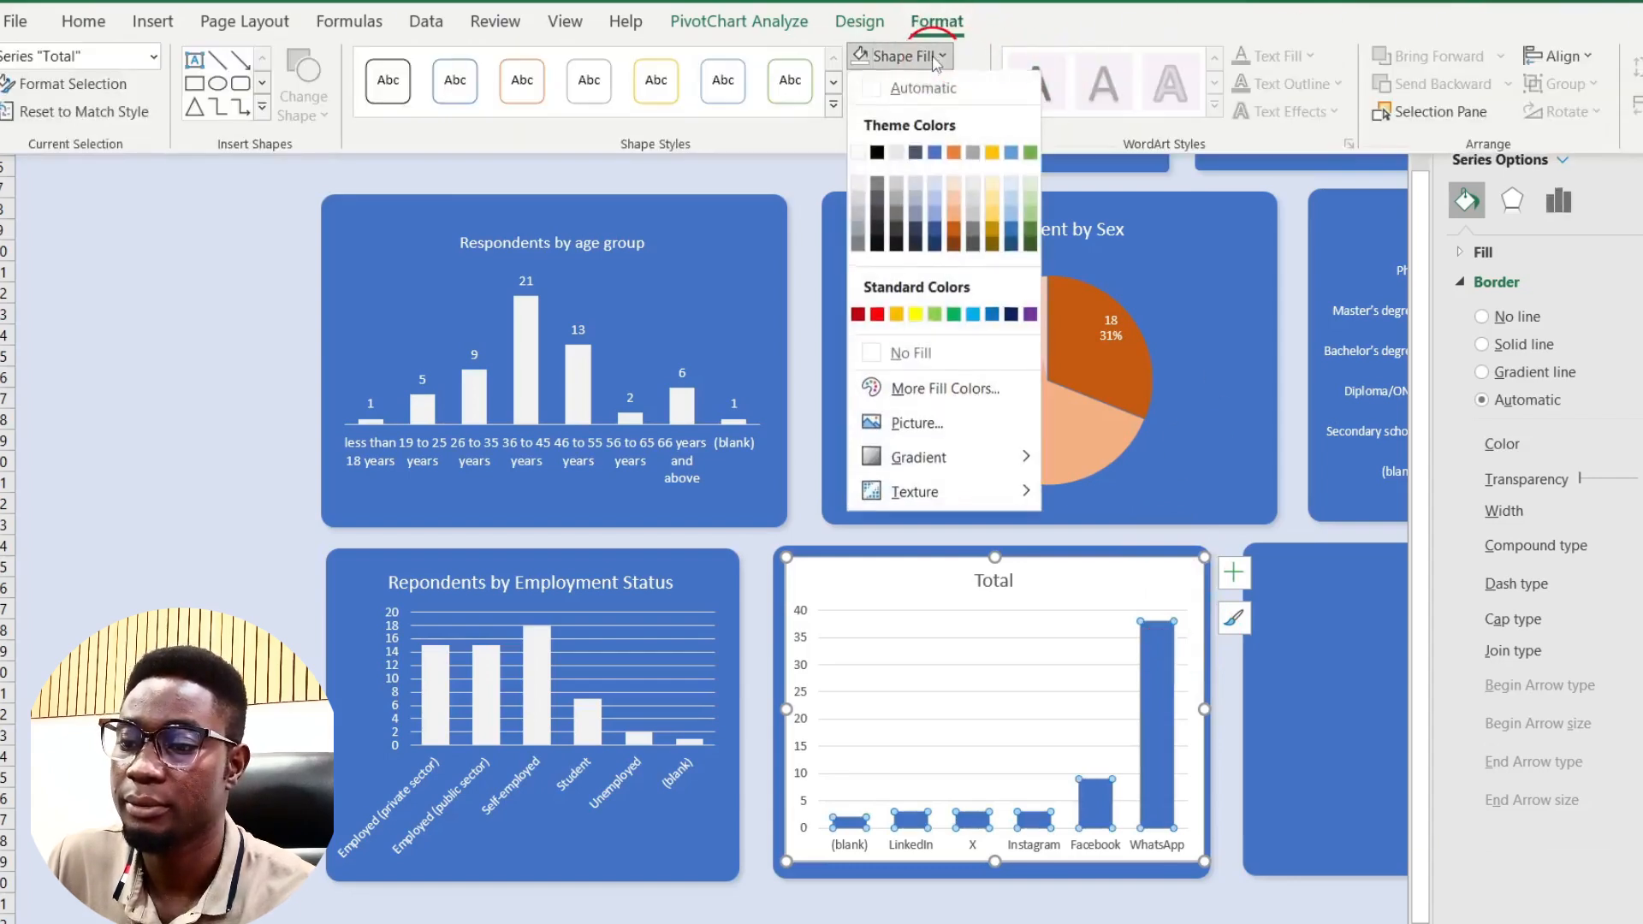
{"action": "left_click", "coordinate": [858, 180]}
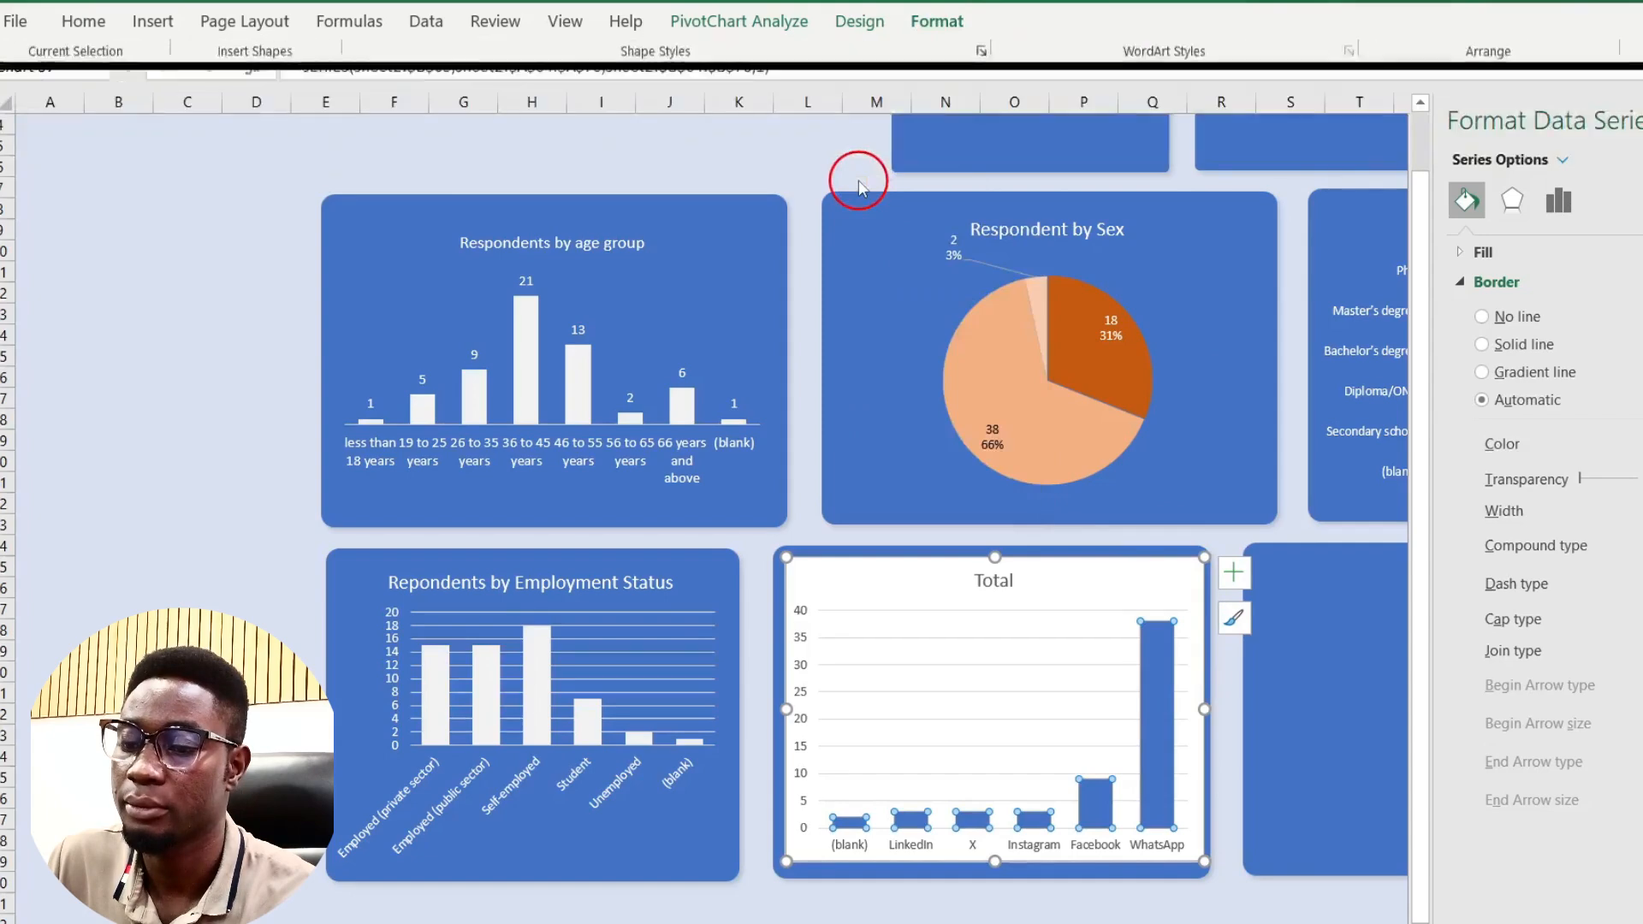
Step: Give the social-media chart area no fill, no outline, and white text
{"action": "left_click", "coordinate": [1120, 554]}
{"action": "left_click", "coordinate": [936, 20]}
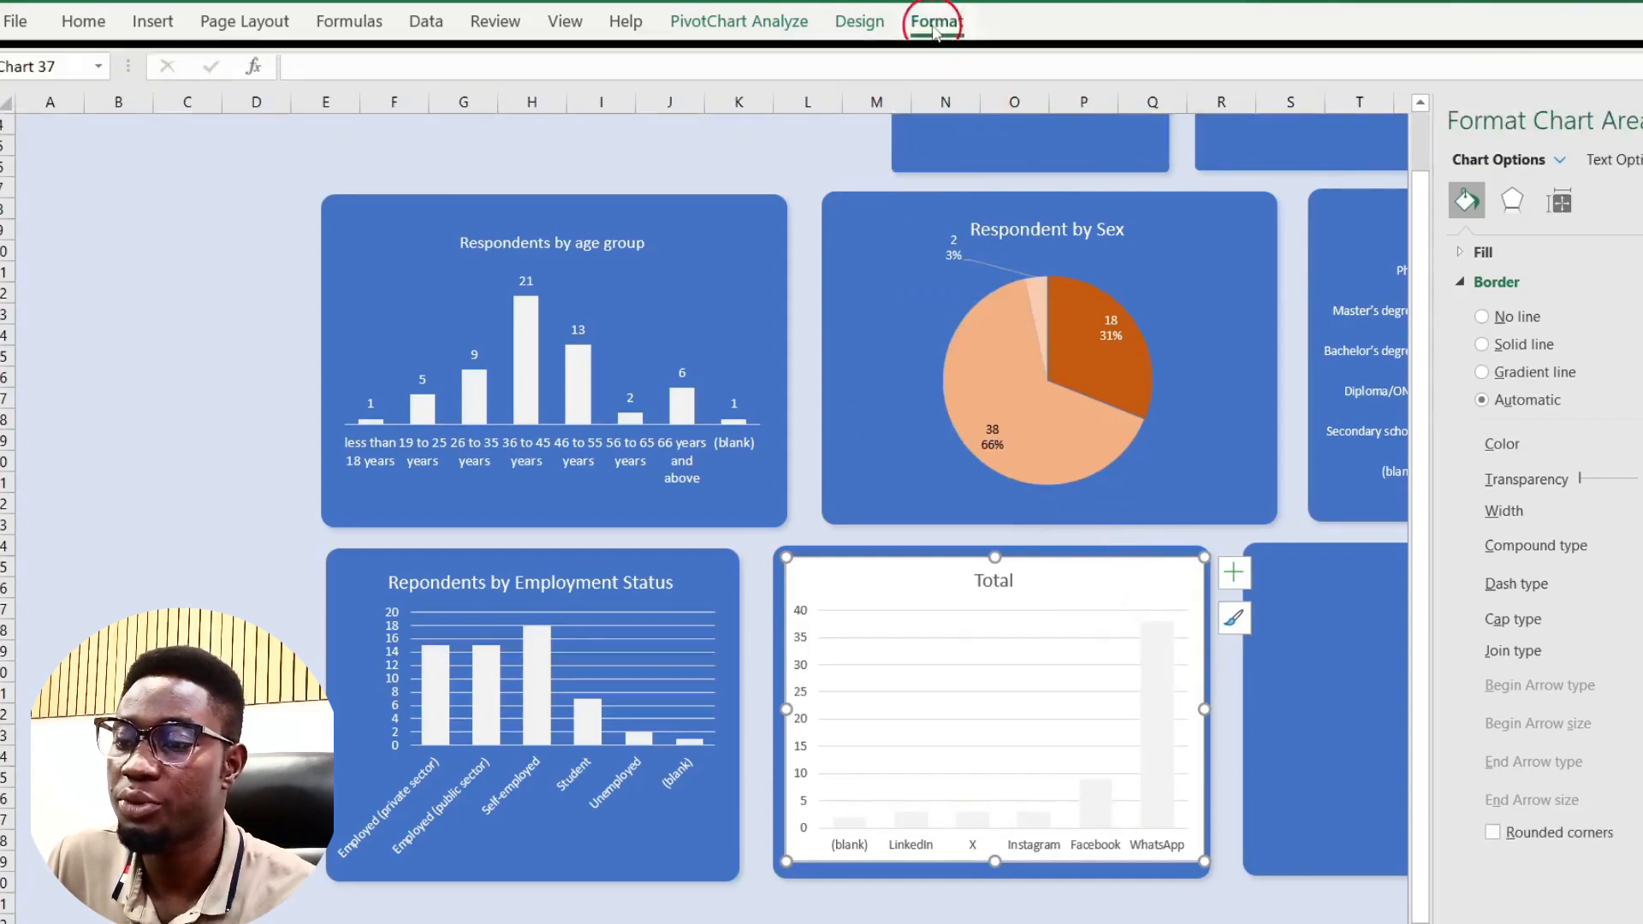
{"action": "left_click", "coordinate": [866, 55]}
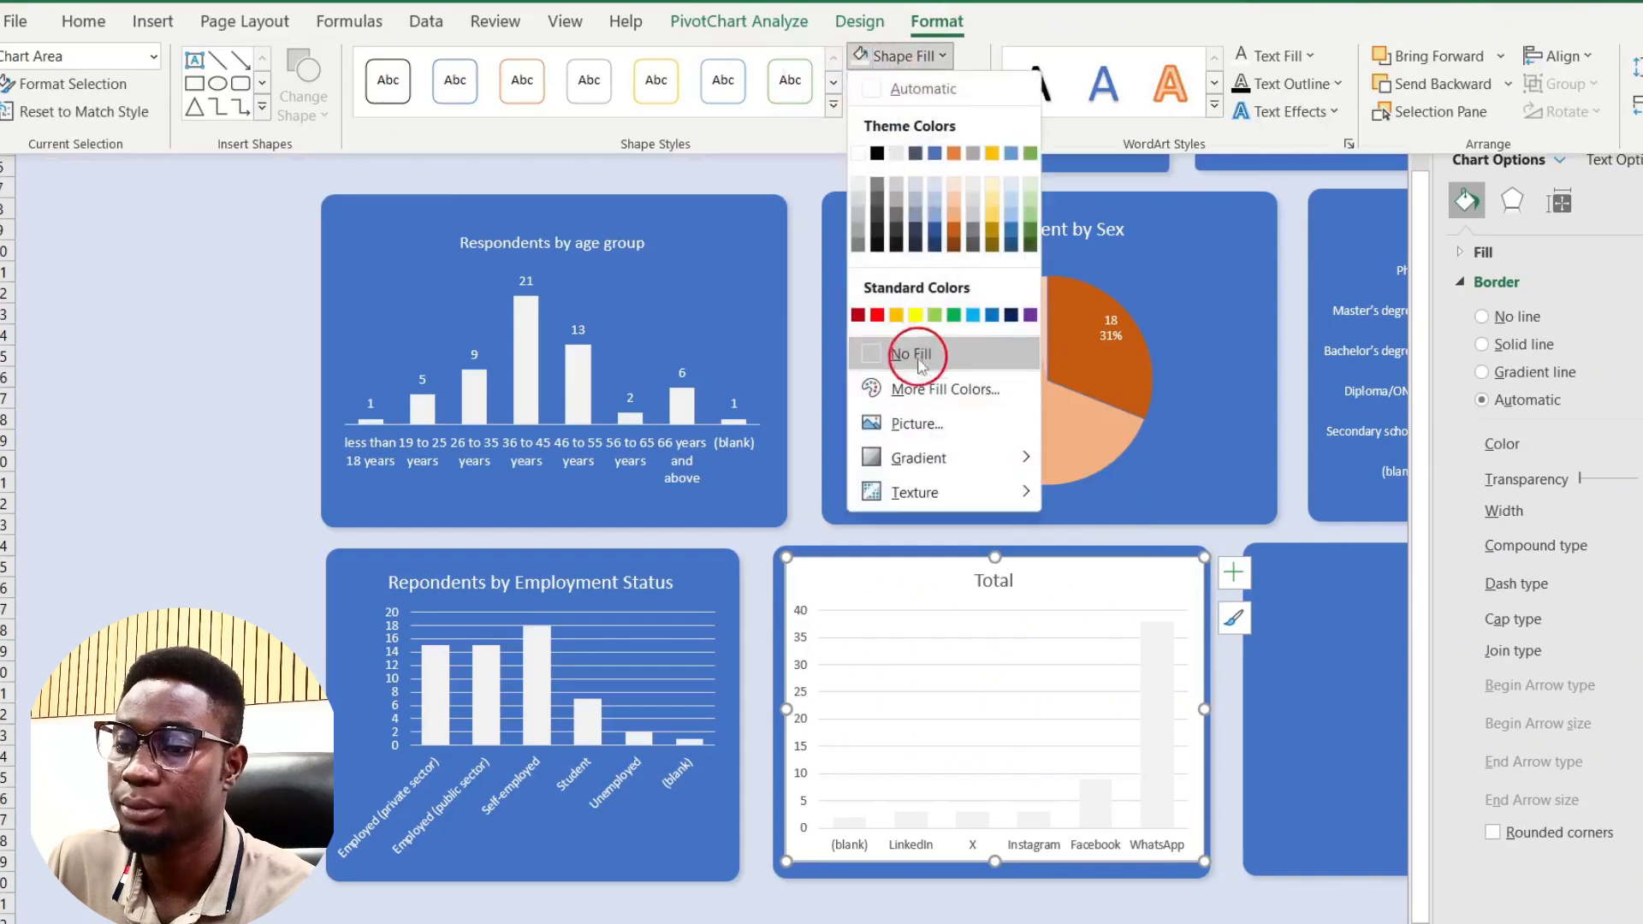
{"action": "left_click", "coordinate": [922, 362]}
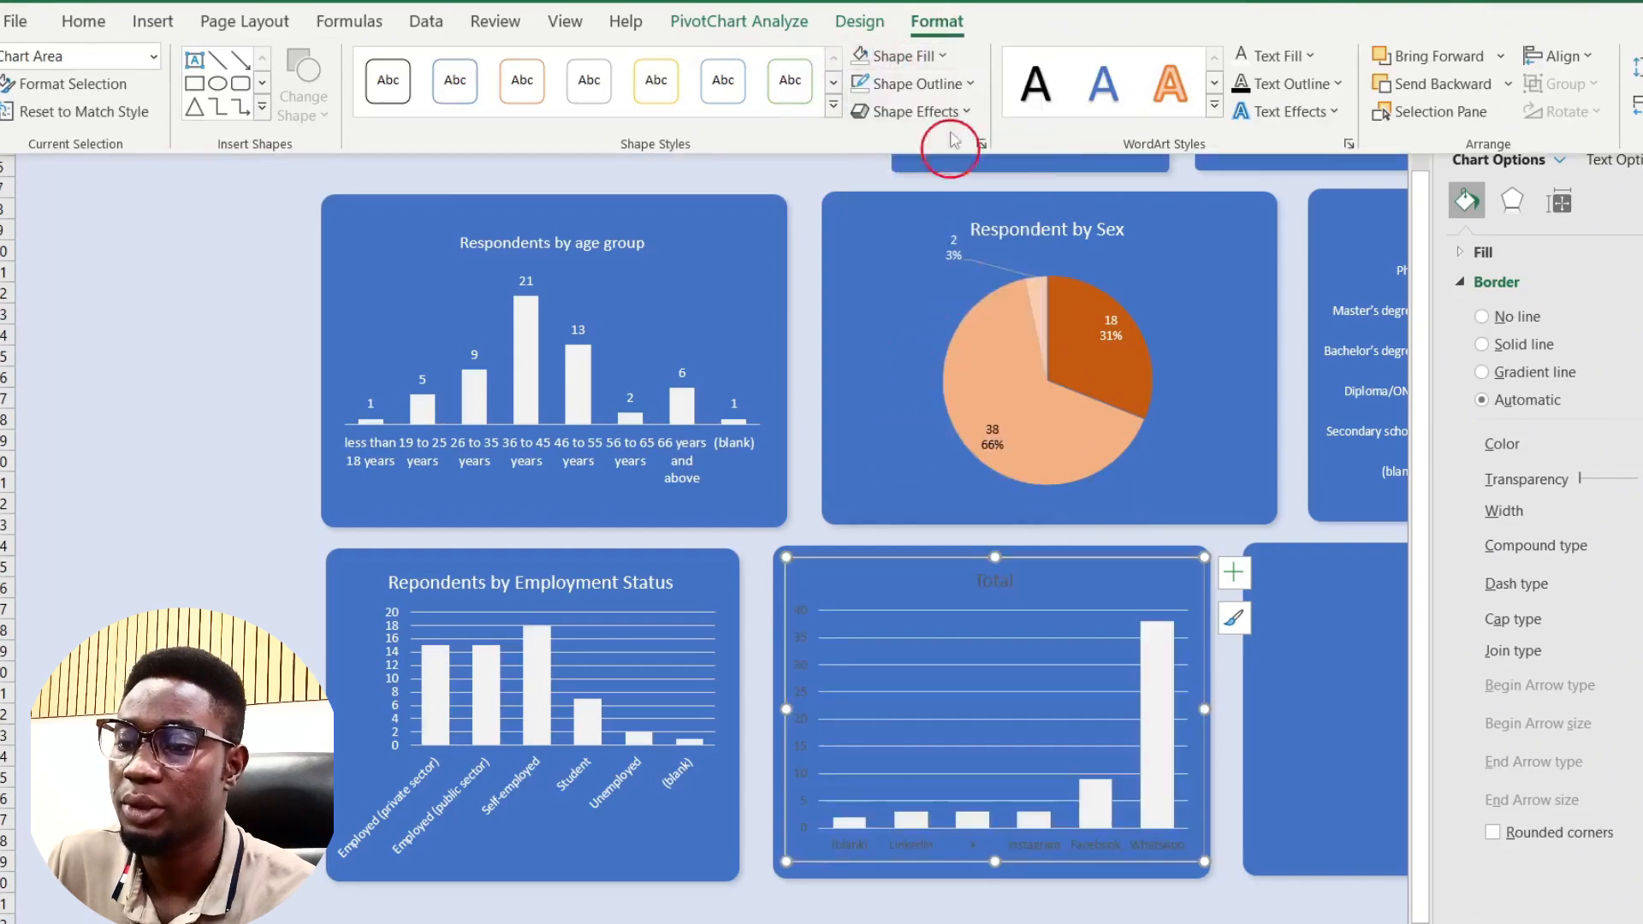
{"action": "left_click", "coordinate": [859, 84]}
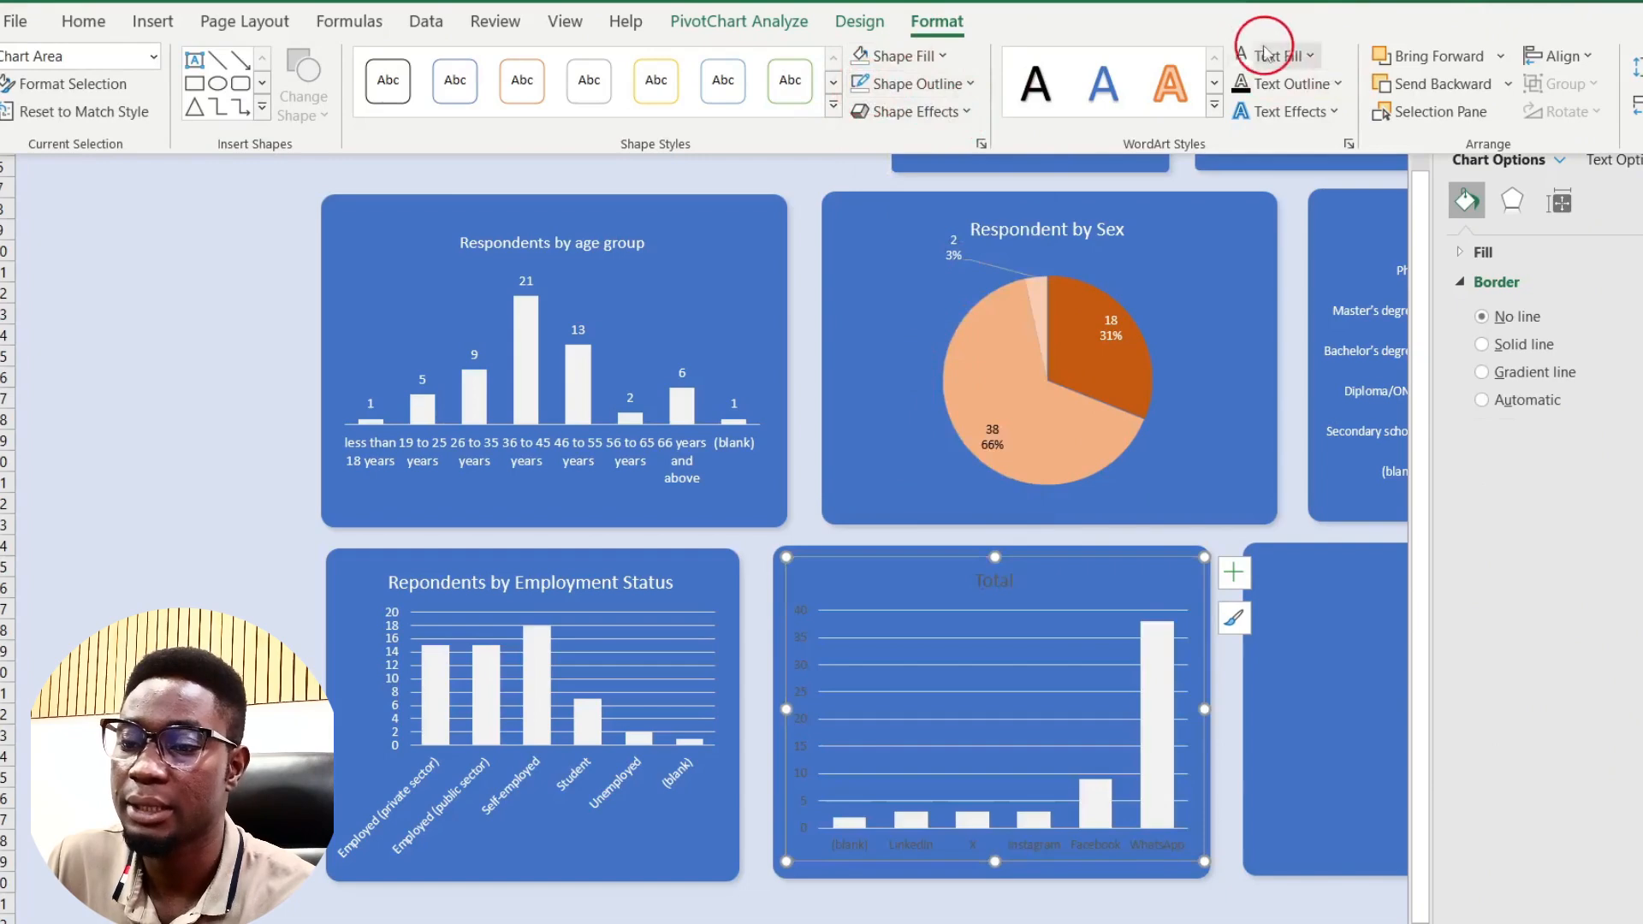
{"action": "left_click", "coordinate": [1241, 59]}
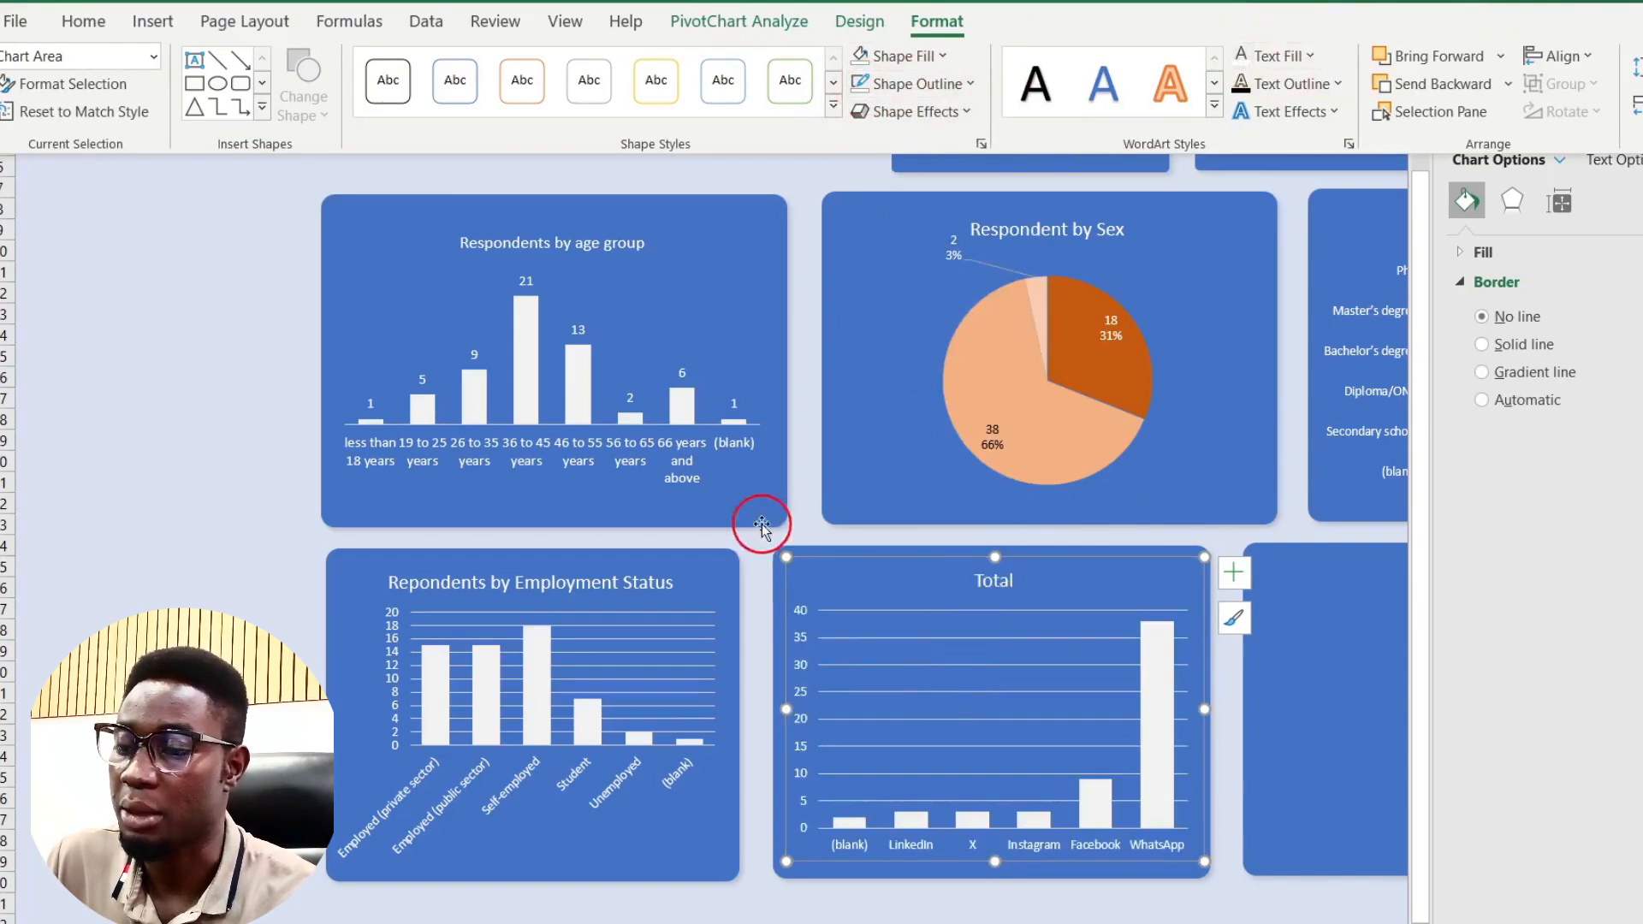
{"action": "left_click", "coordinate": [797, 498]}
Step: Replace the social-media chart's 'Total' title with 'Repondents by active Social Media Account'
{"action": "left_click", "coordinate": [985, 586]}
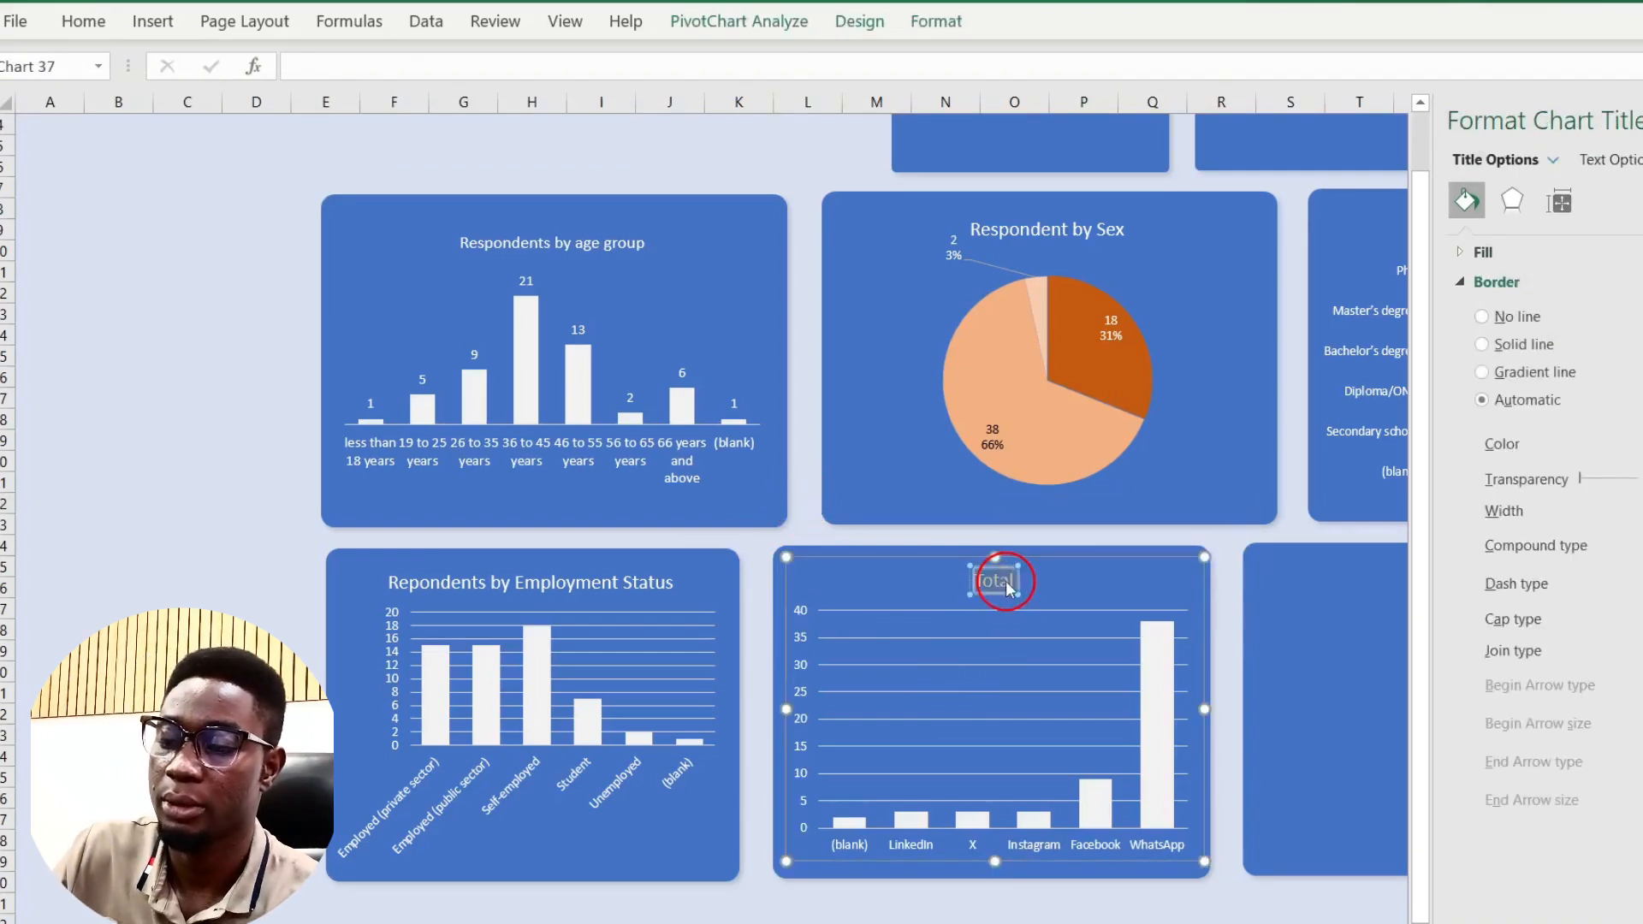
{"action": "type", "text": "Re"}
{"action": "type", "text": "por"}
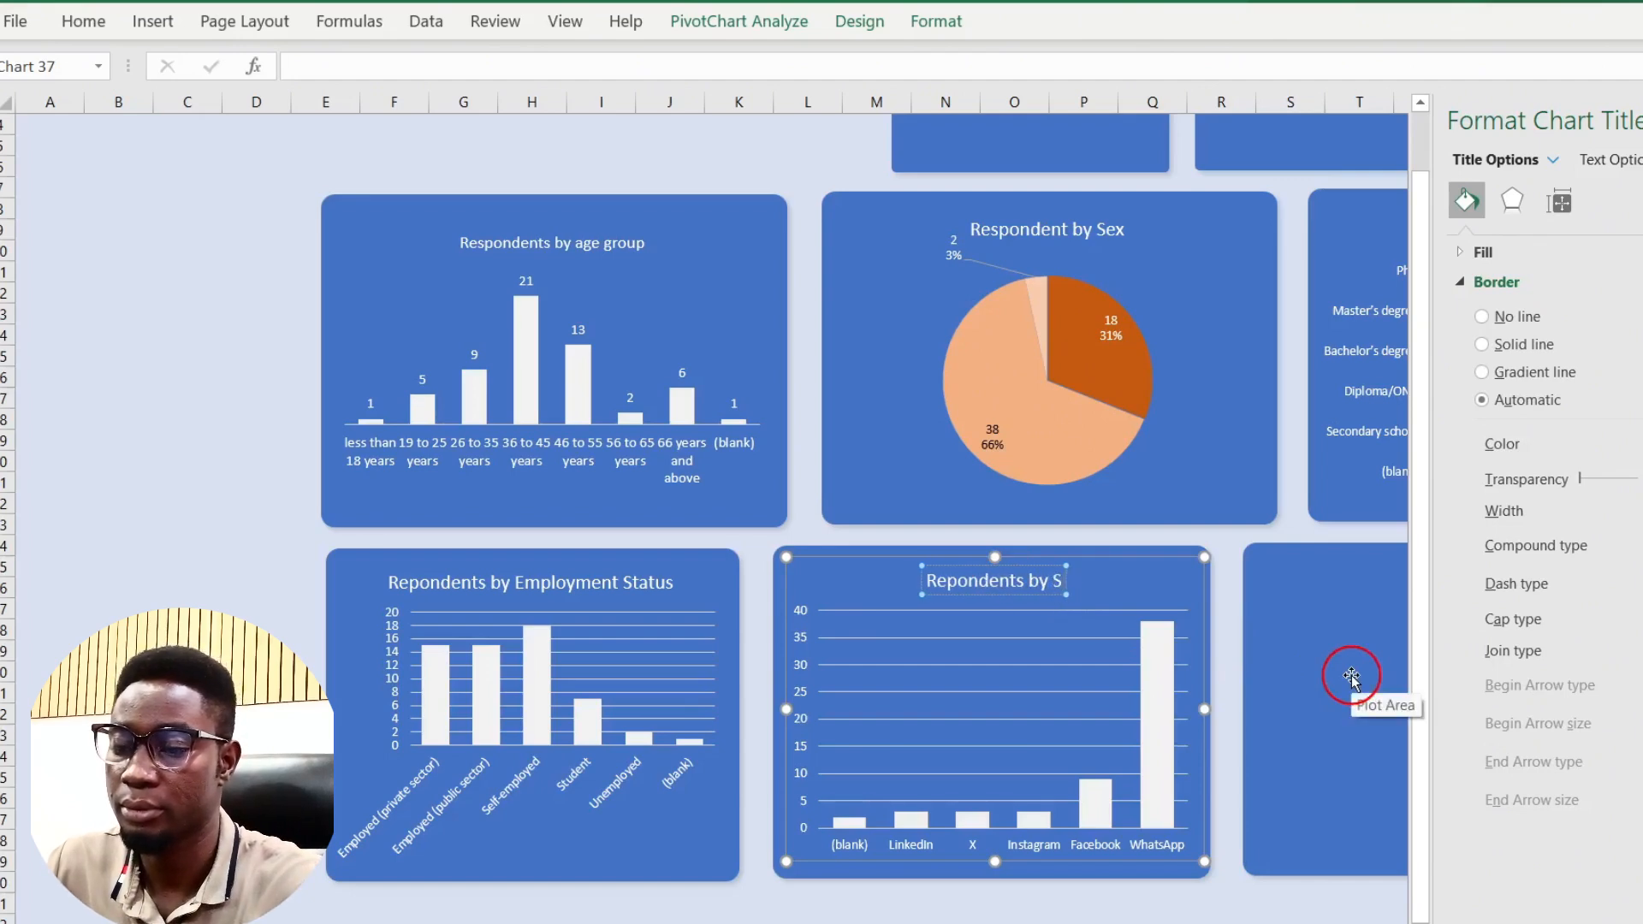
{"action": "type", "text": "ct"}
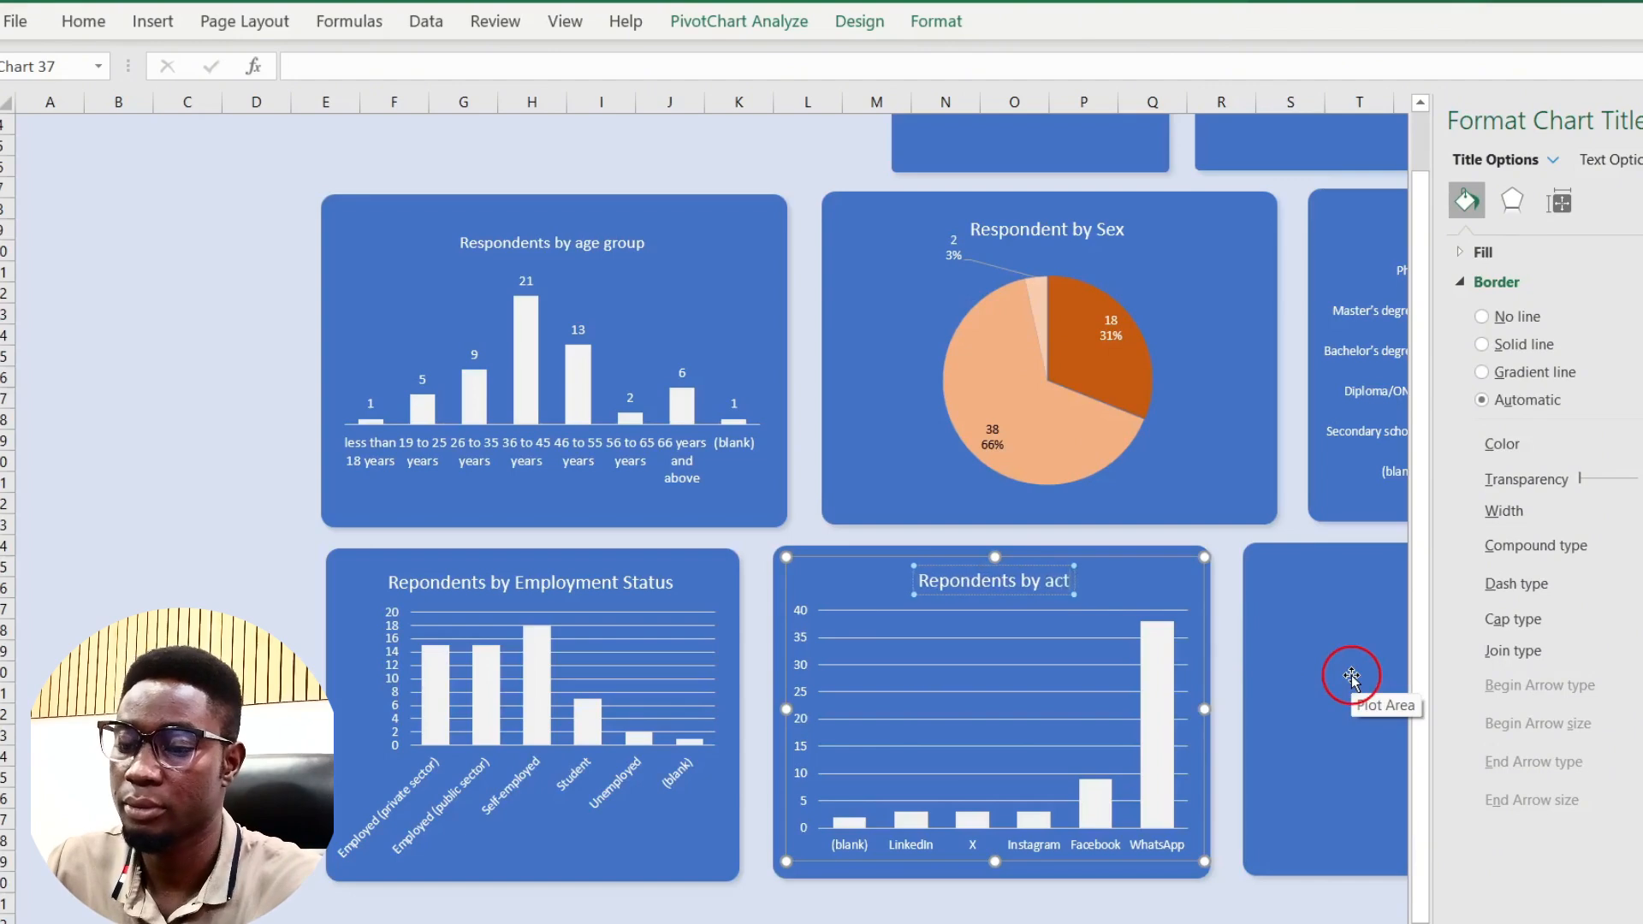
{"action": "type", "text": "ive Soci"}
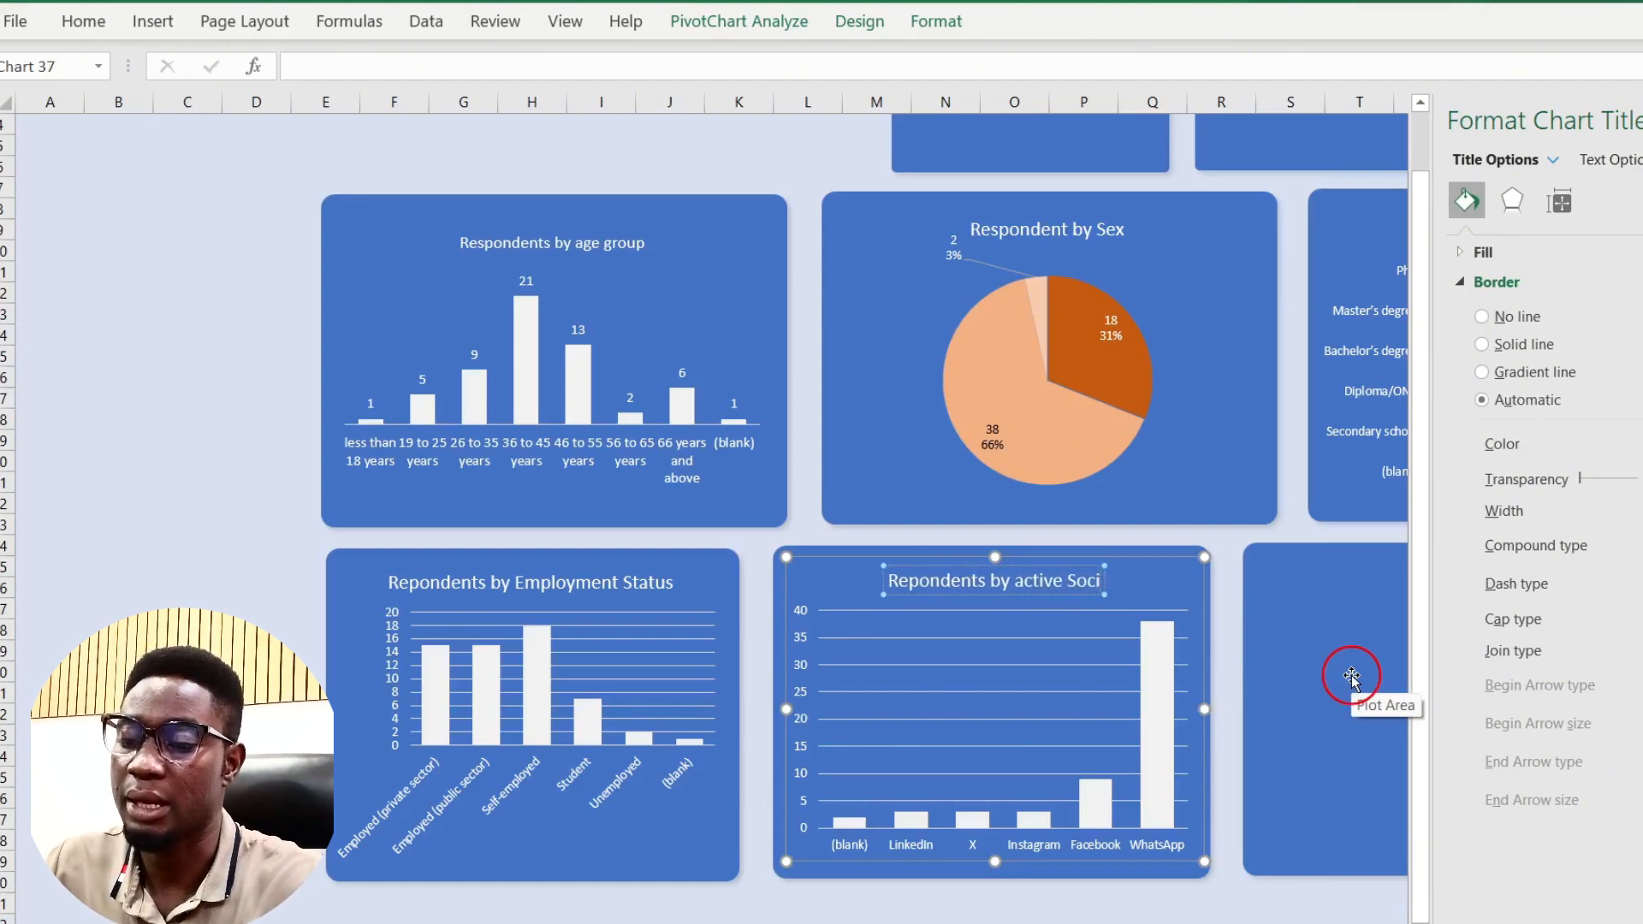
{"action": "type", "text": "al Me"}
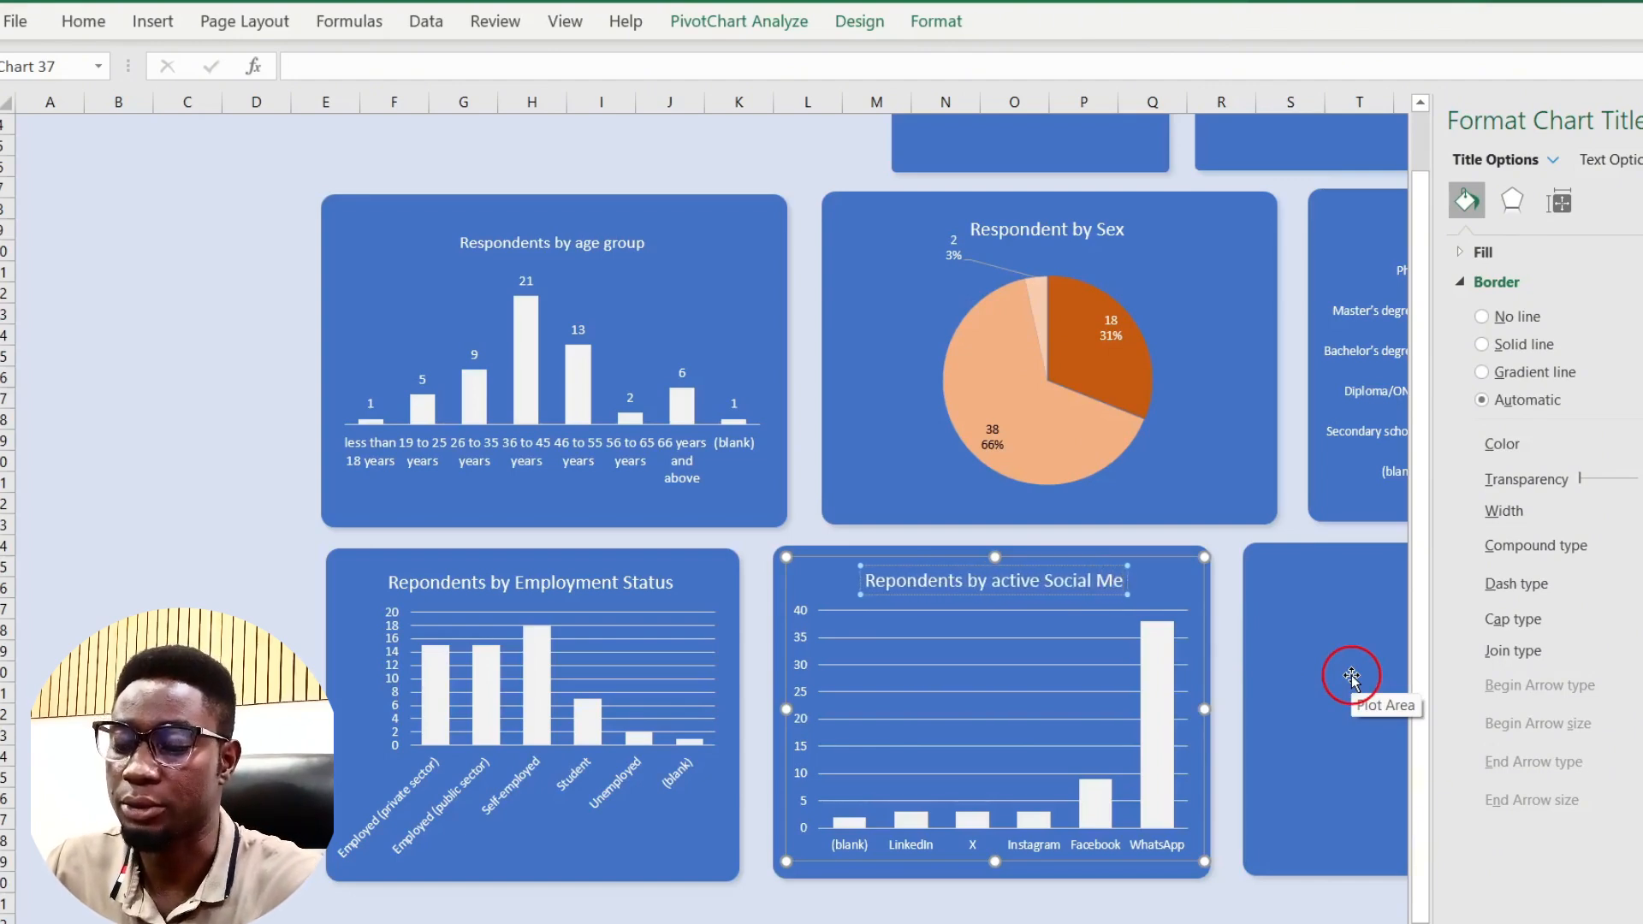
{"action": "type", "text": "dia Accout"}
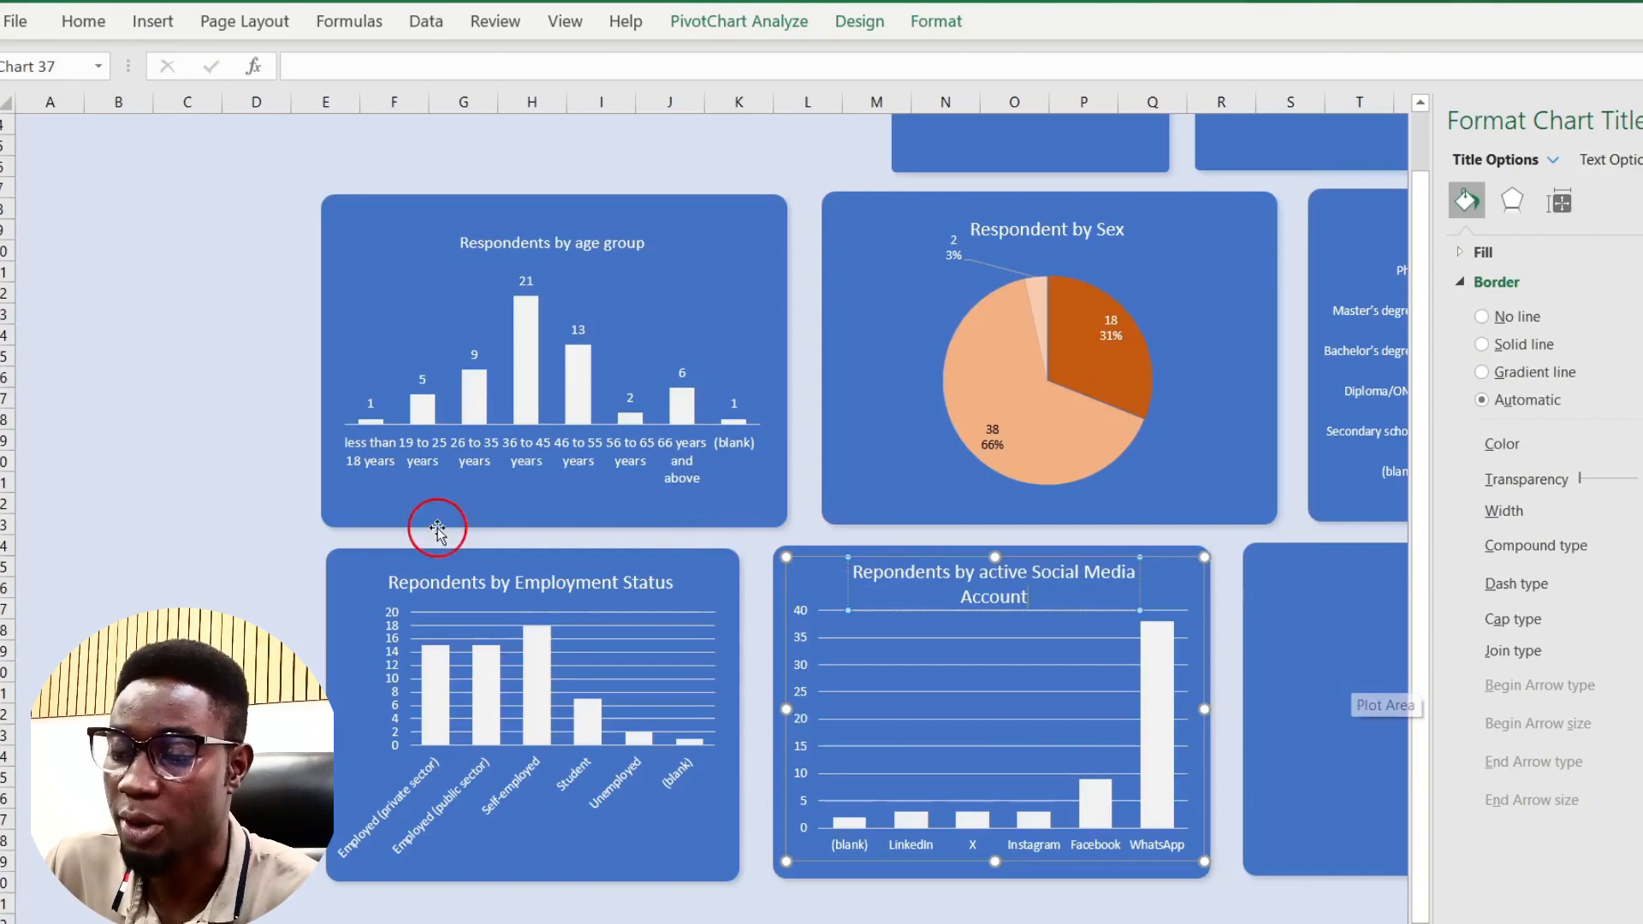
{"action": "left_click", "coordinate": [272, 562]}
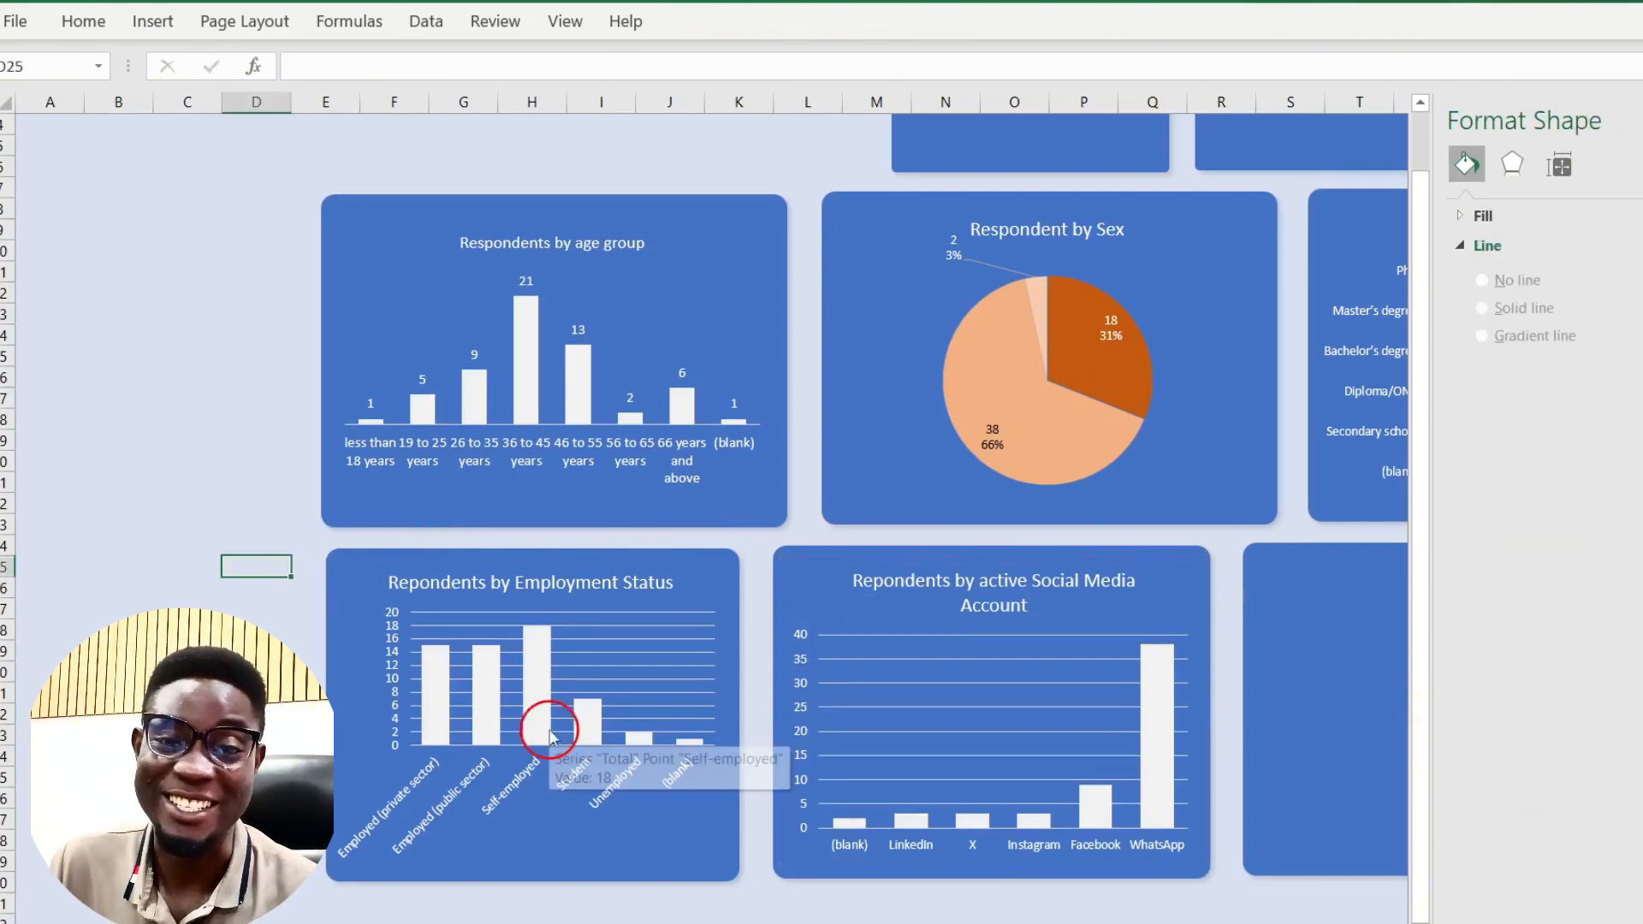
Step: Copy the whole social-media pivot table on Sheet2
{"action": "scroll", "coordinate": [844, 673], "scroll_direction": "up", "scroll_amount": 1}
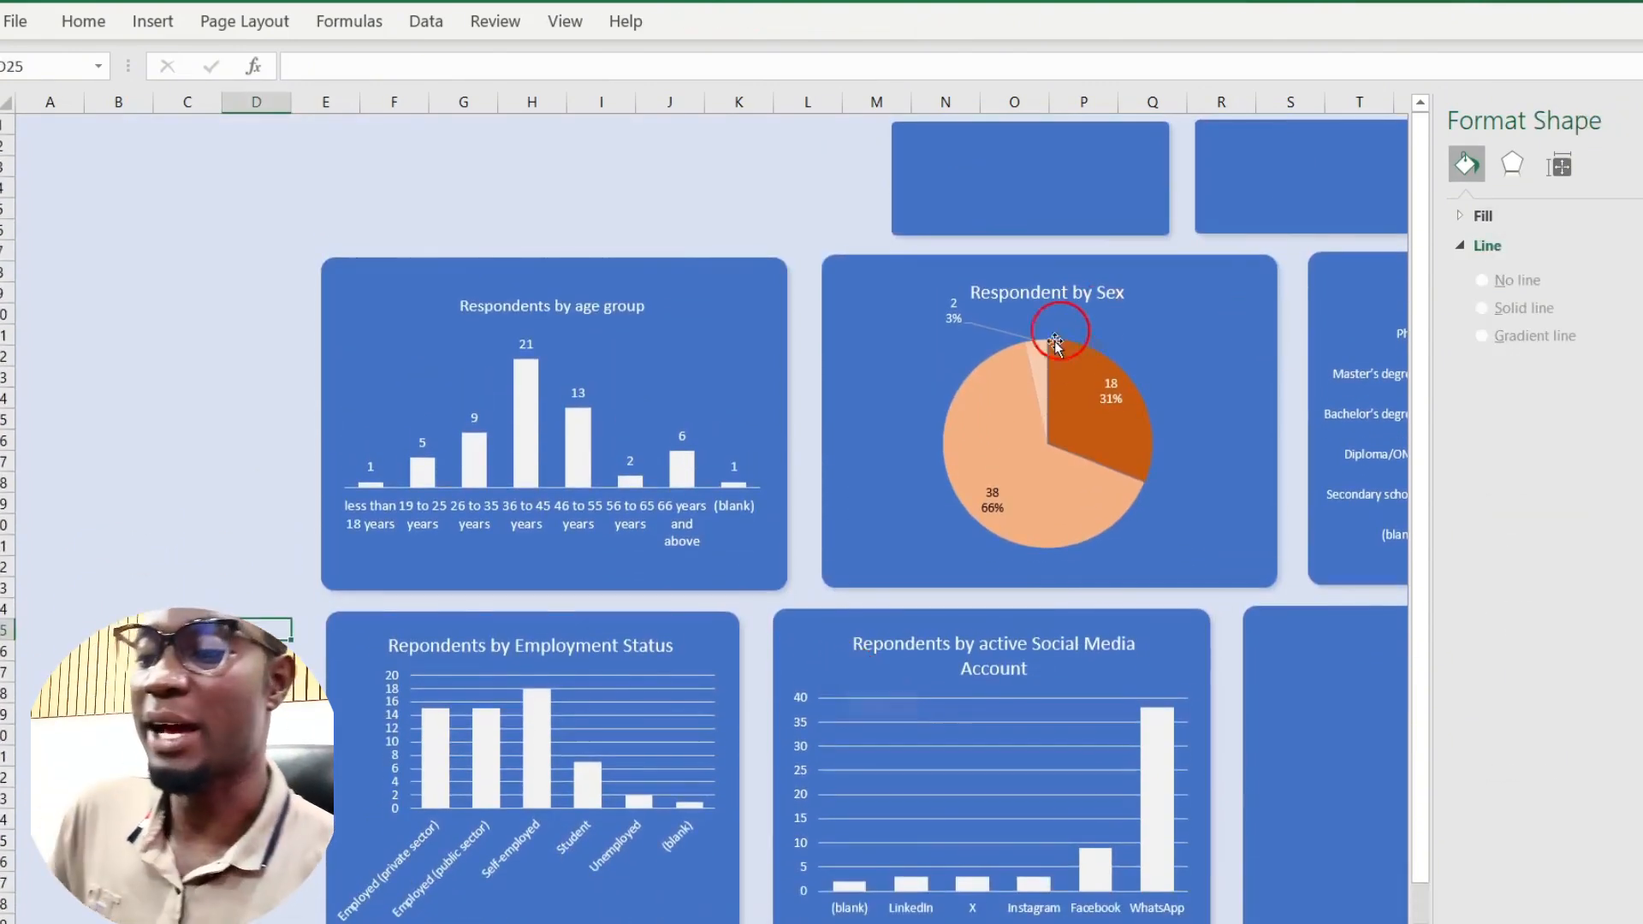
{"action": "mouse_move", "coordinate": [1049, 353]}
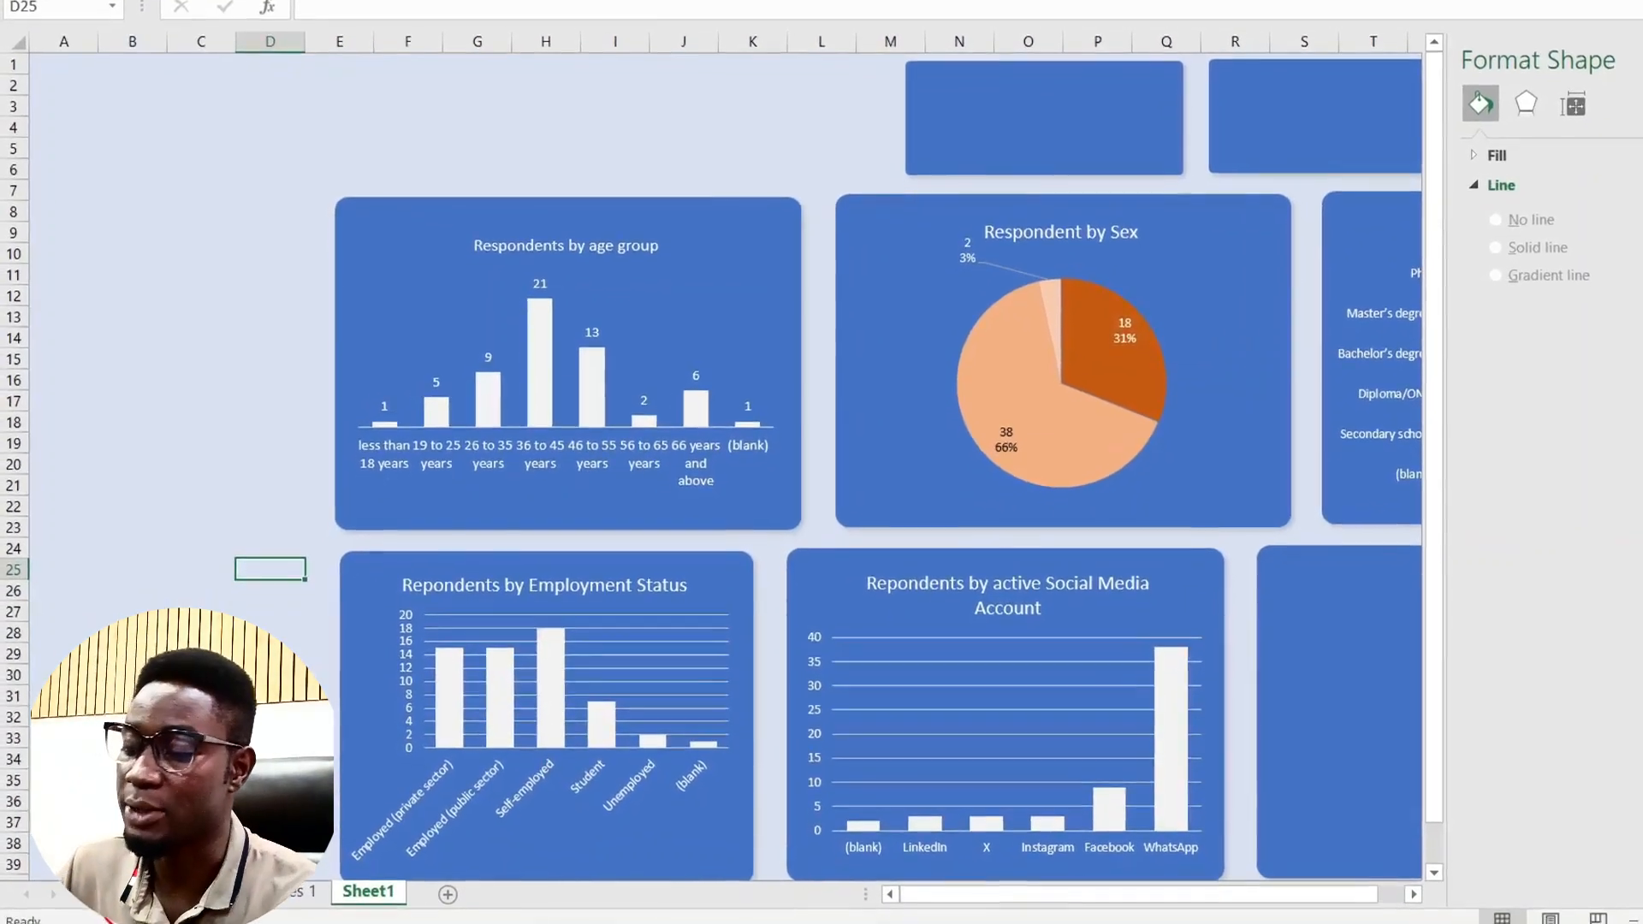
{"action": "left_click", "coordinate": [132, 899]}
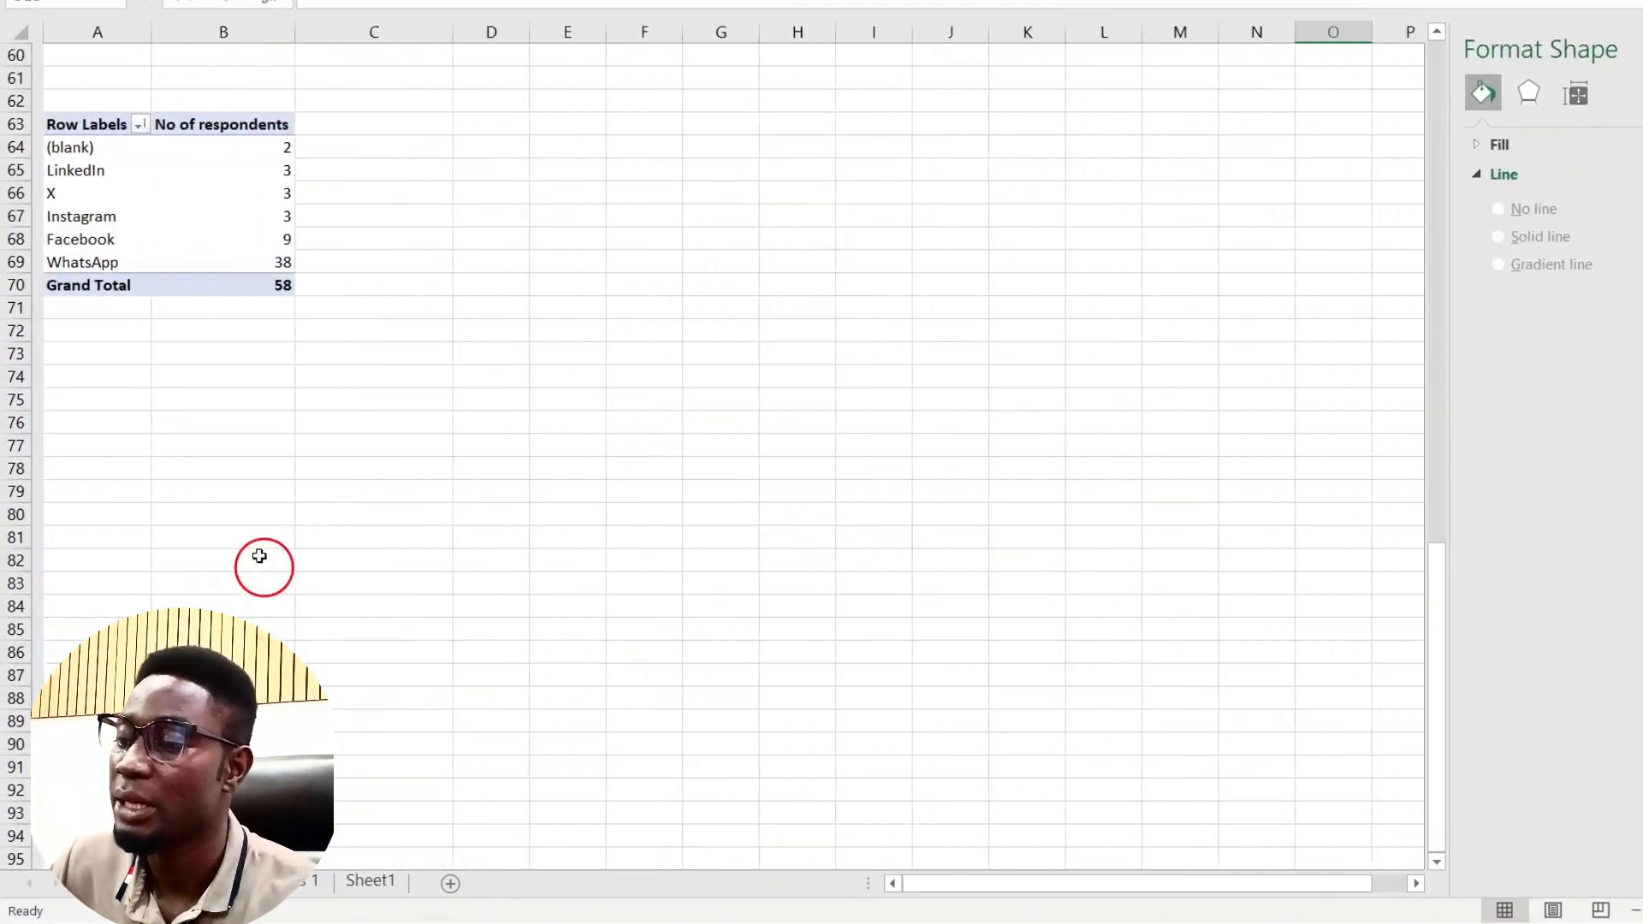
{"action": "left_click", "coordinate": [117, 246]}
{"action": "key", "text": "ctrl+a"}
{"action": "key", "text": "ctrl+c"}
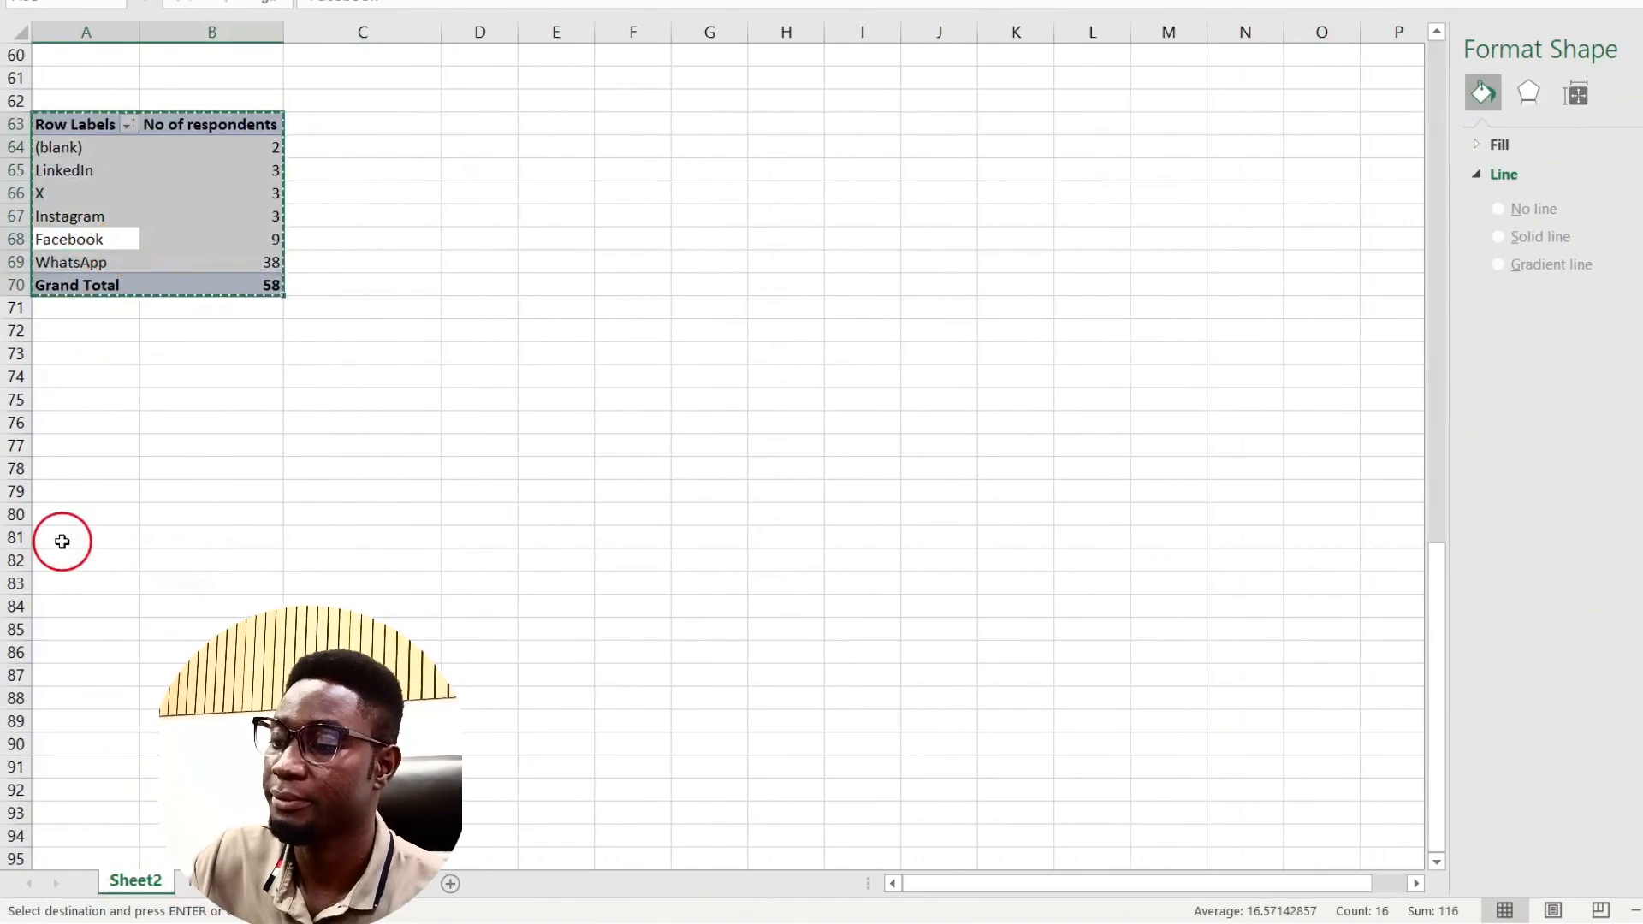
Step: Paste the copy at A81 and remove its social media field, leaving only the total of 58
{"action": "left_click", "coordinate": [62, 539]}
{"action": "key", "text": "ctrl+v"}
{"action": "left_click", "coordinate": [192, 605]}
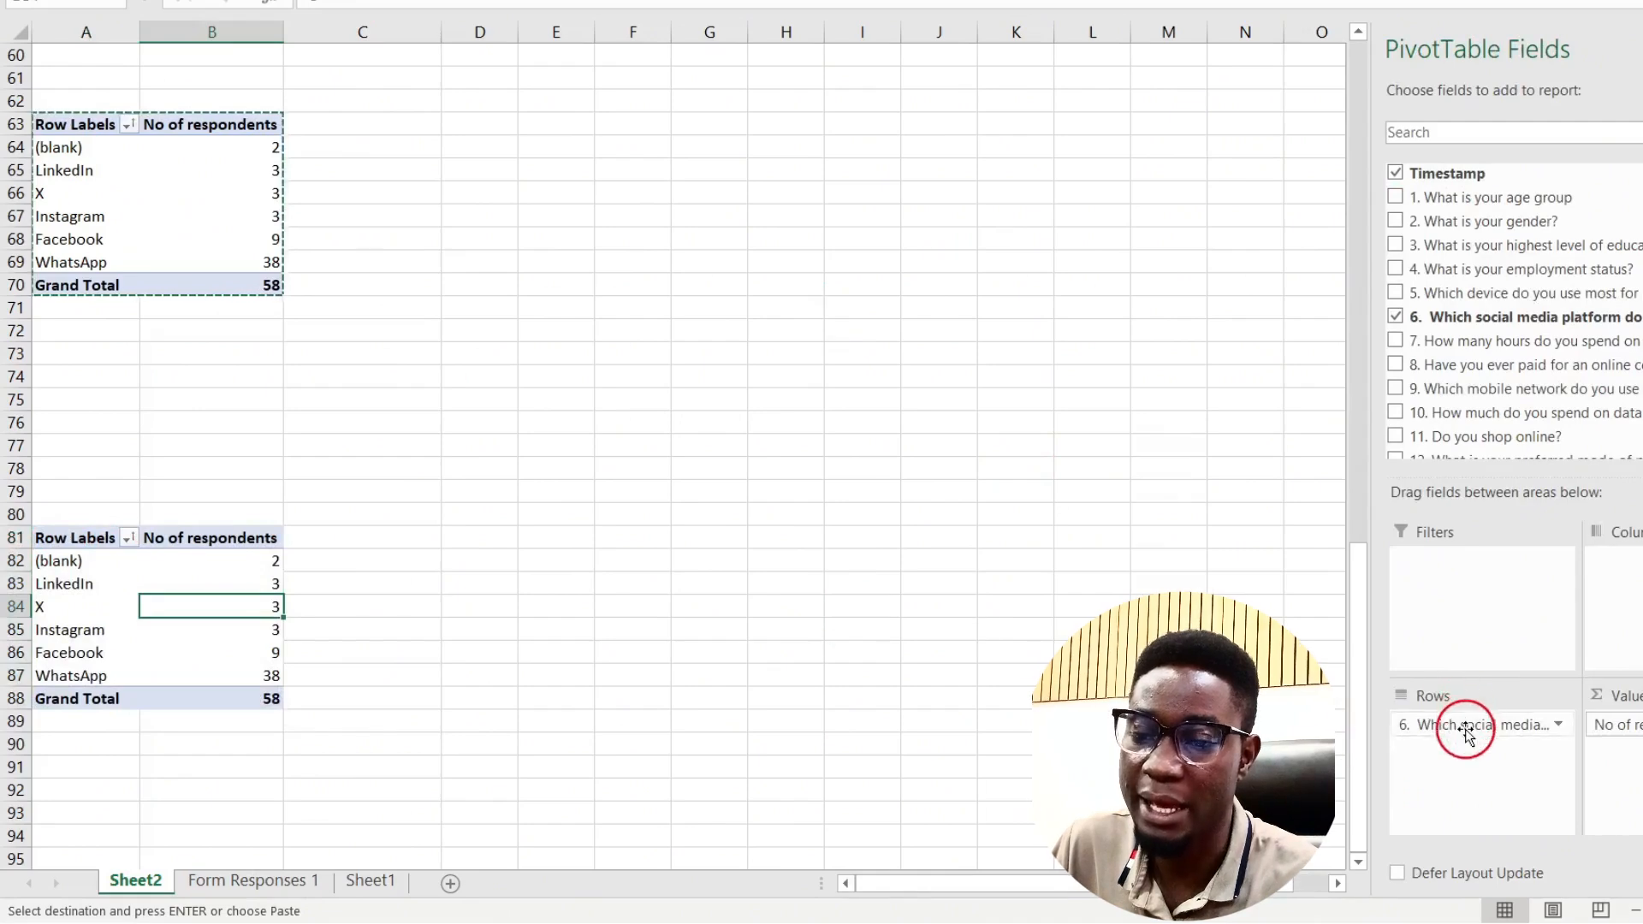
{"action": "left_click_drag", "start_coordinate": [1469, 723], "coordinate": [1035, 712]}
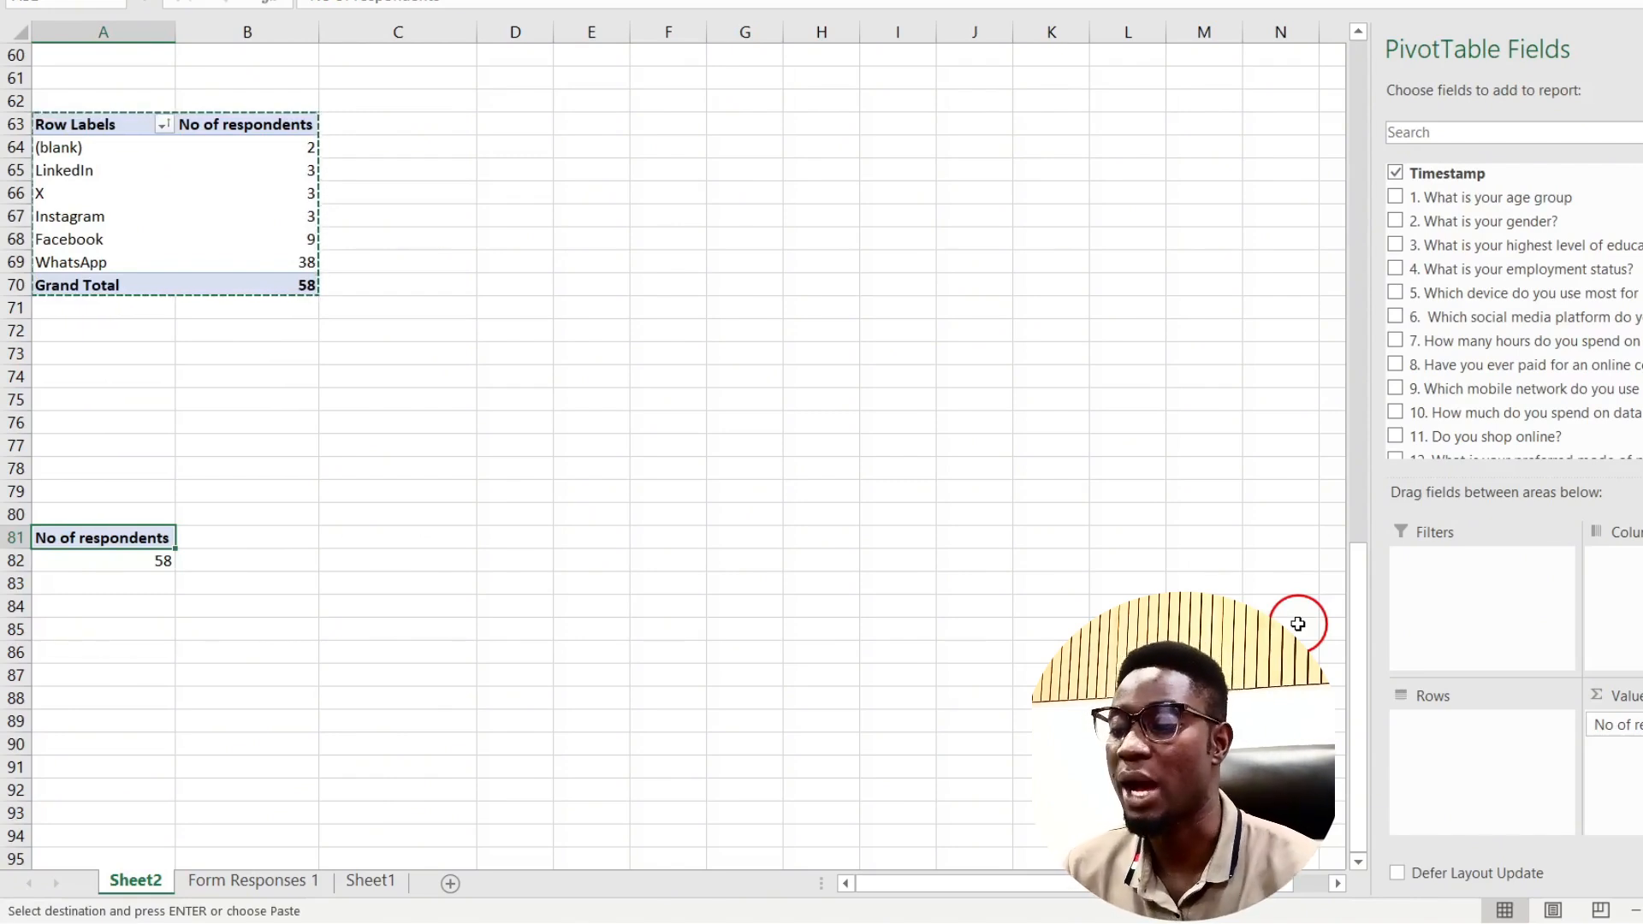
Step: Draw a text box above the age-group chart on Sheet1 and start an = formula pointing at Sheet2
{"action": "left_click", "coordinate": [355, 881]}
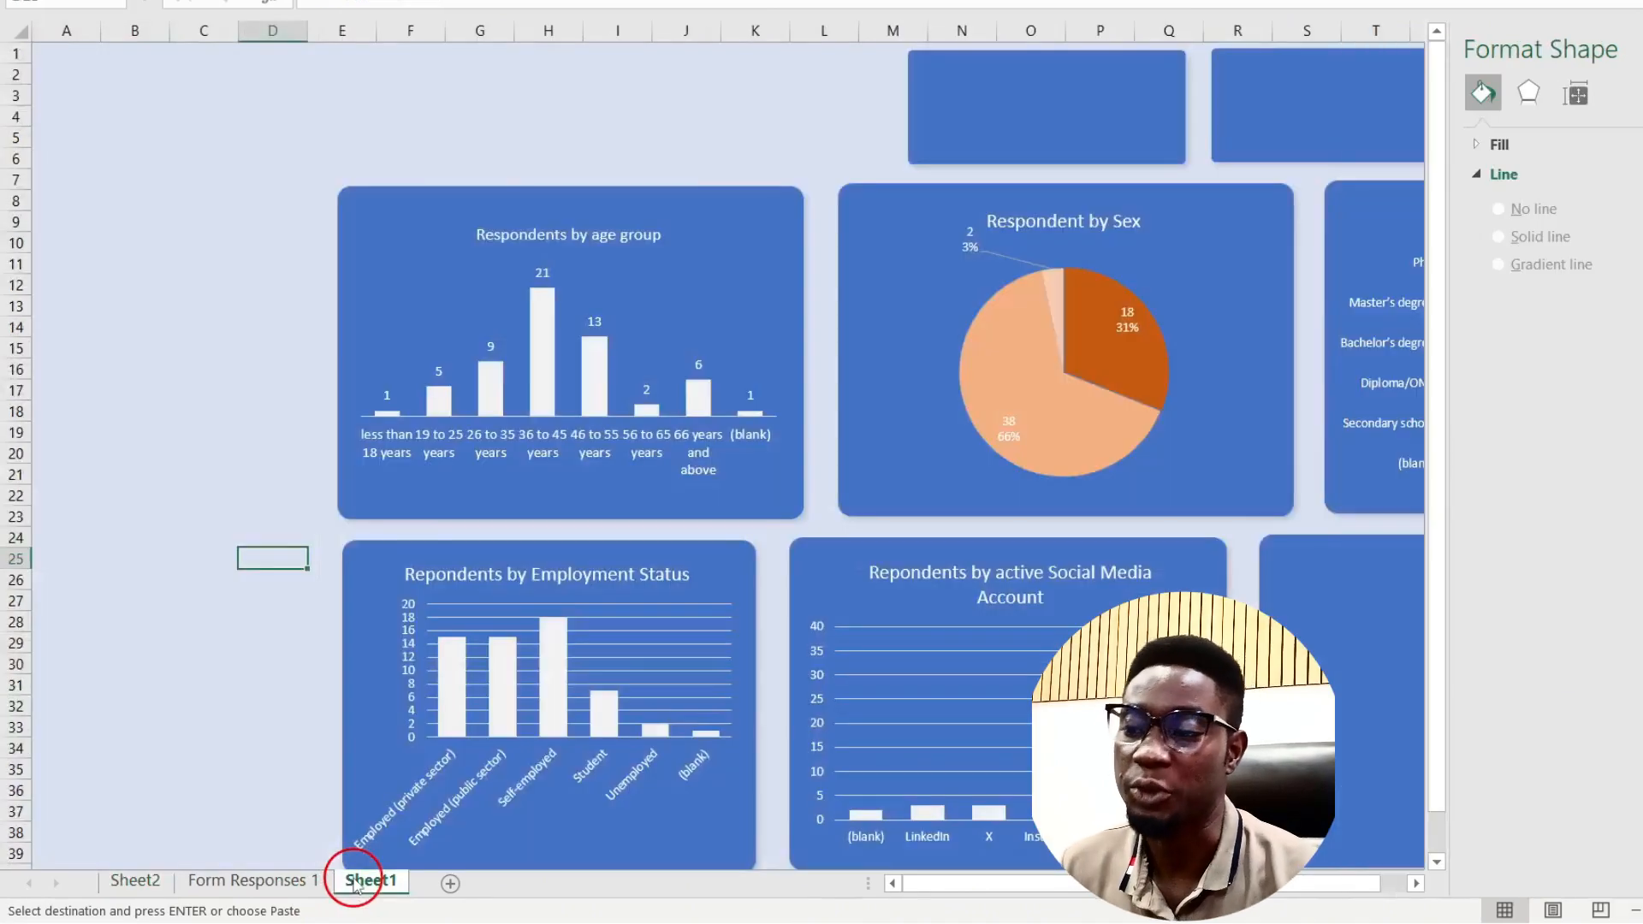
{"action": "left_click", "coordinate": [623, 99]}
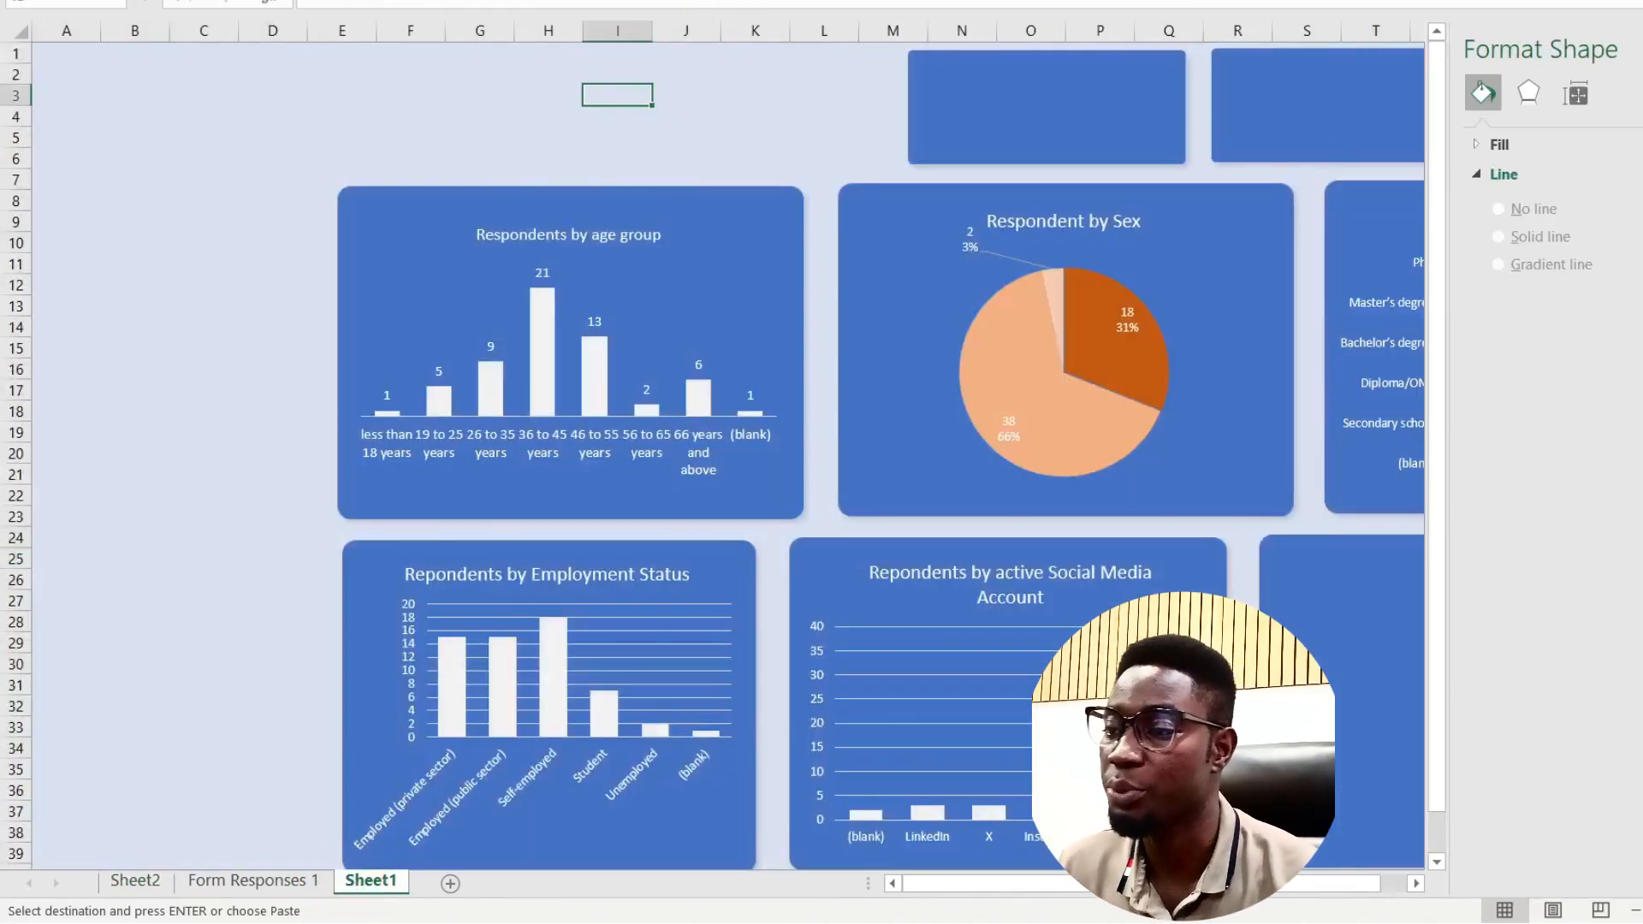
{"action": "left_click", "coordinate": [133, 1]}
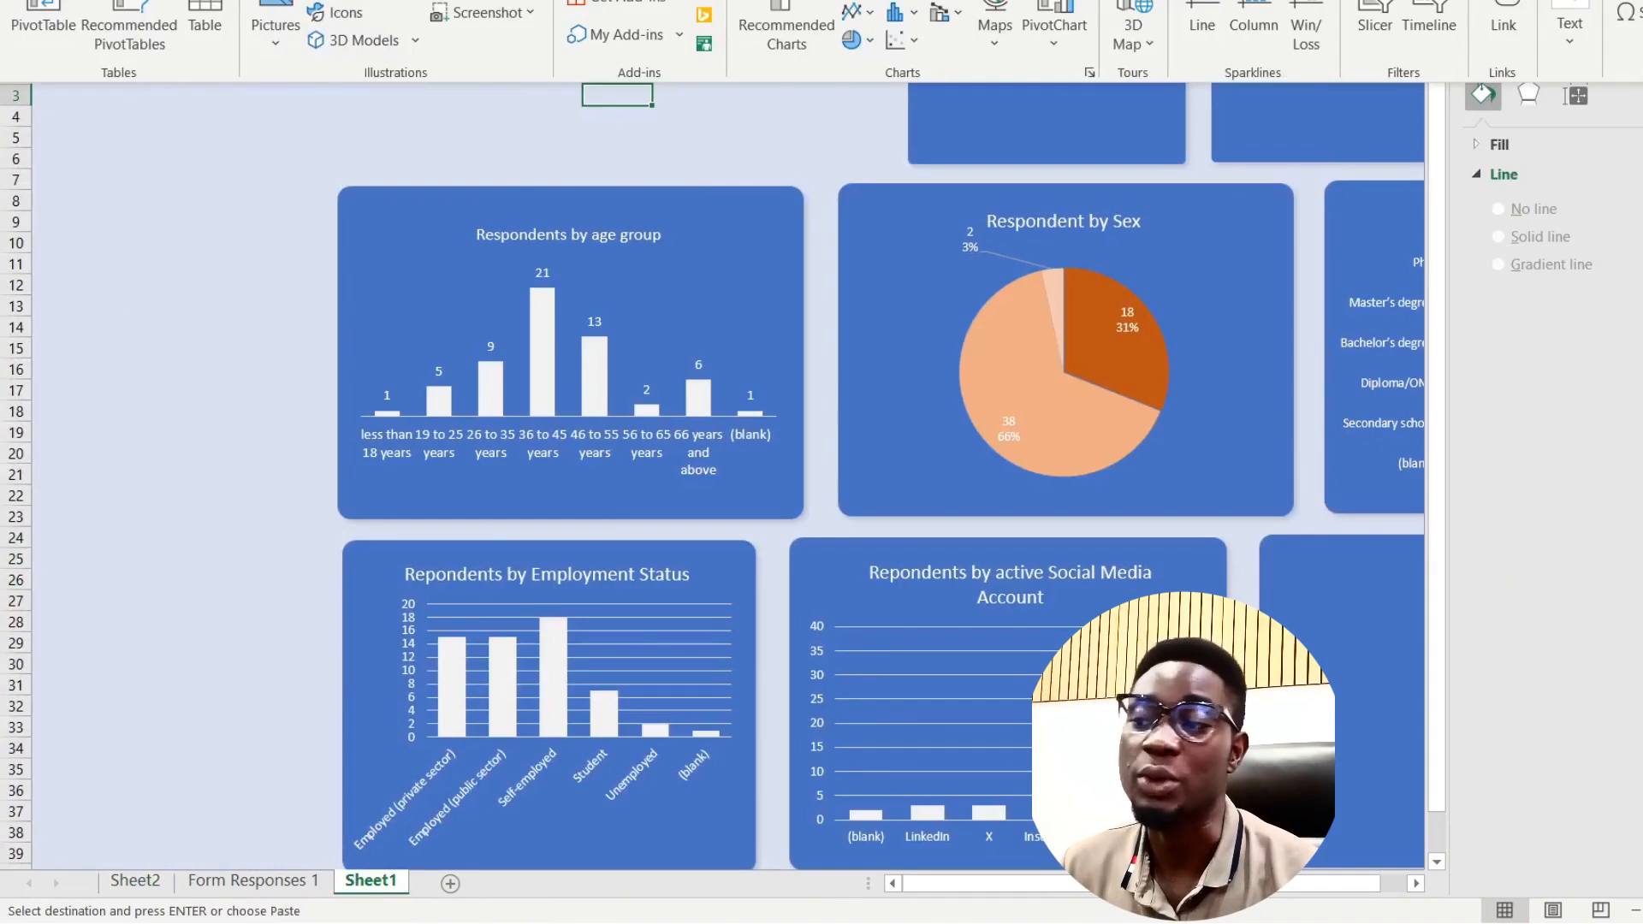
{"action": "left_click", "coordinate": [1570, 26]}
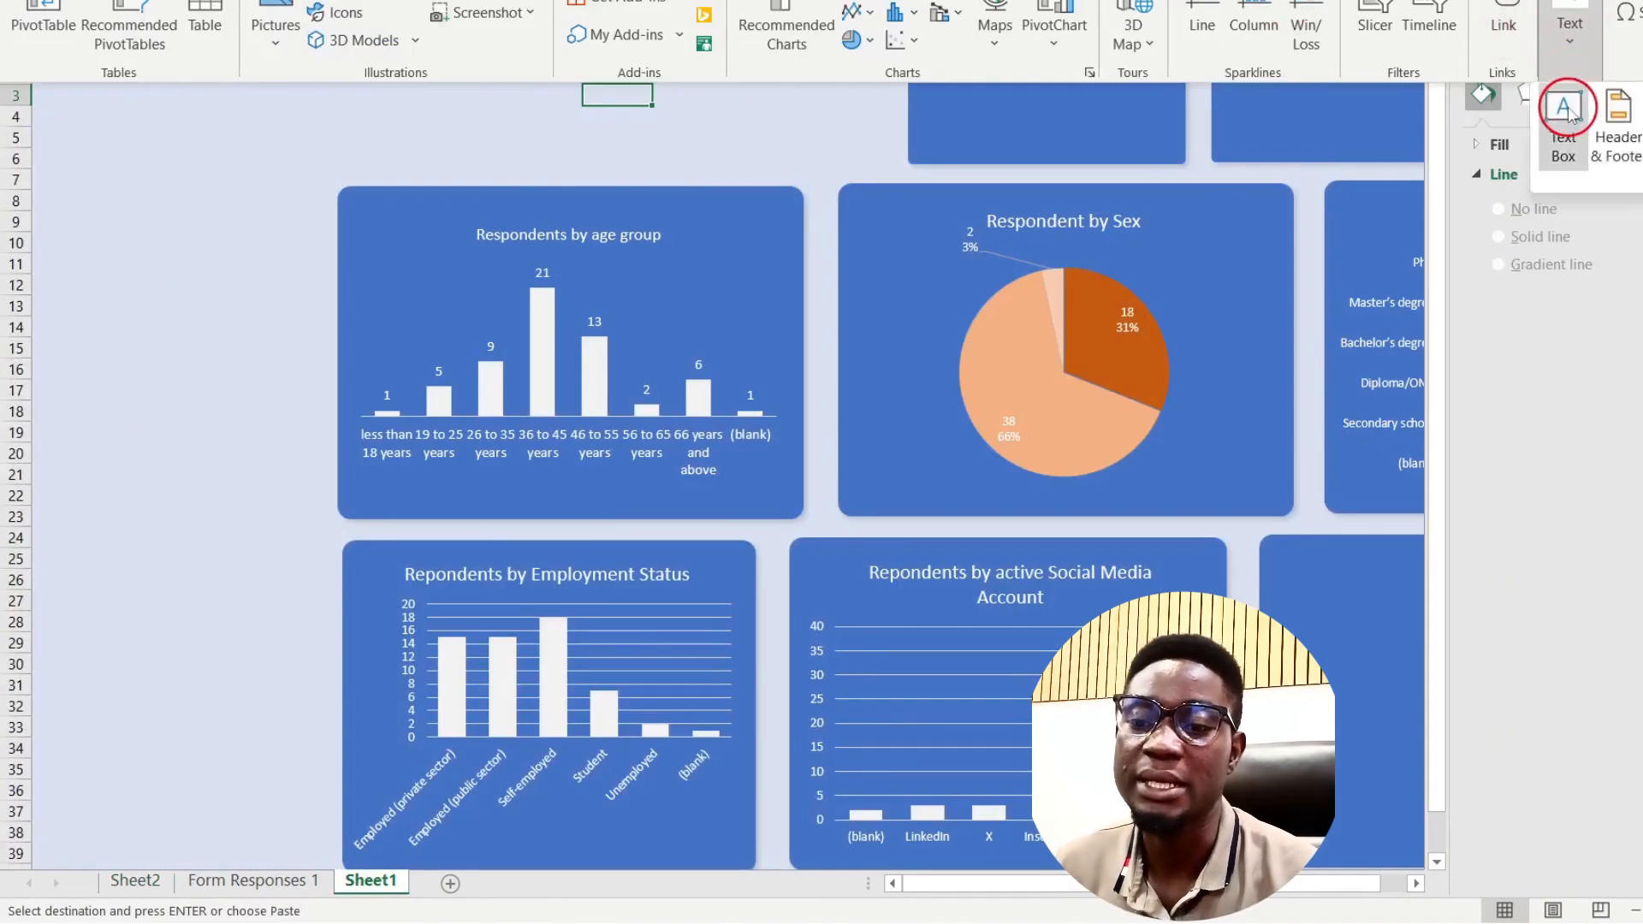
{"action": "left_click", "coordinate": [1569, 109]}
{"action": "left_click_drag", "start_coordinate": [399, 172], "coordinate": [632, 88]}
{"action": "left_click", "coordinate": [653, 183]}
{"action": "left_click", "coordinate": [550, 123]}
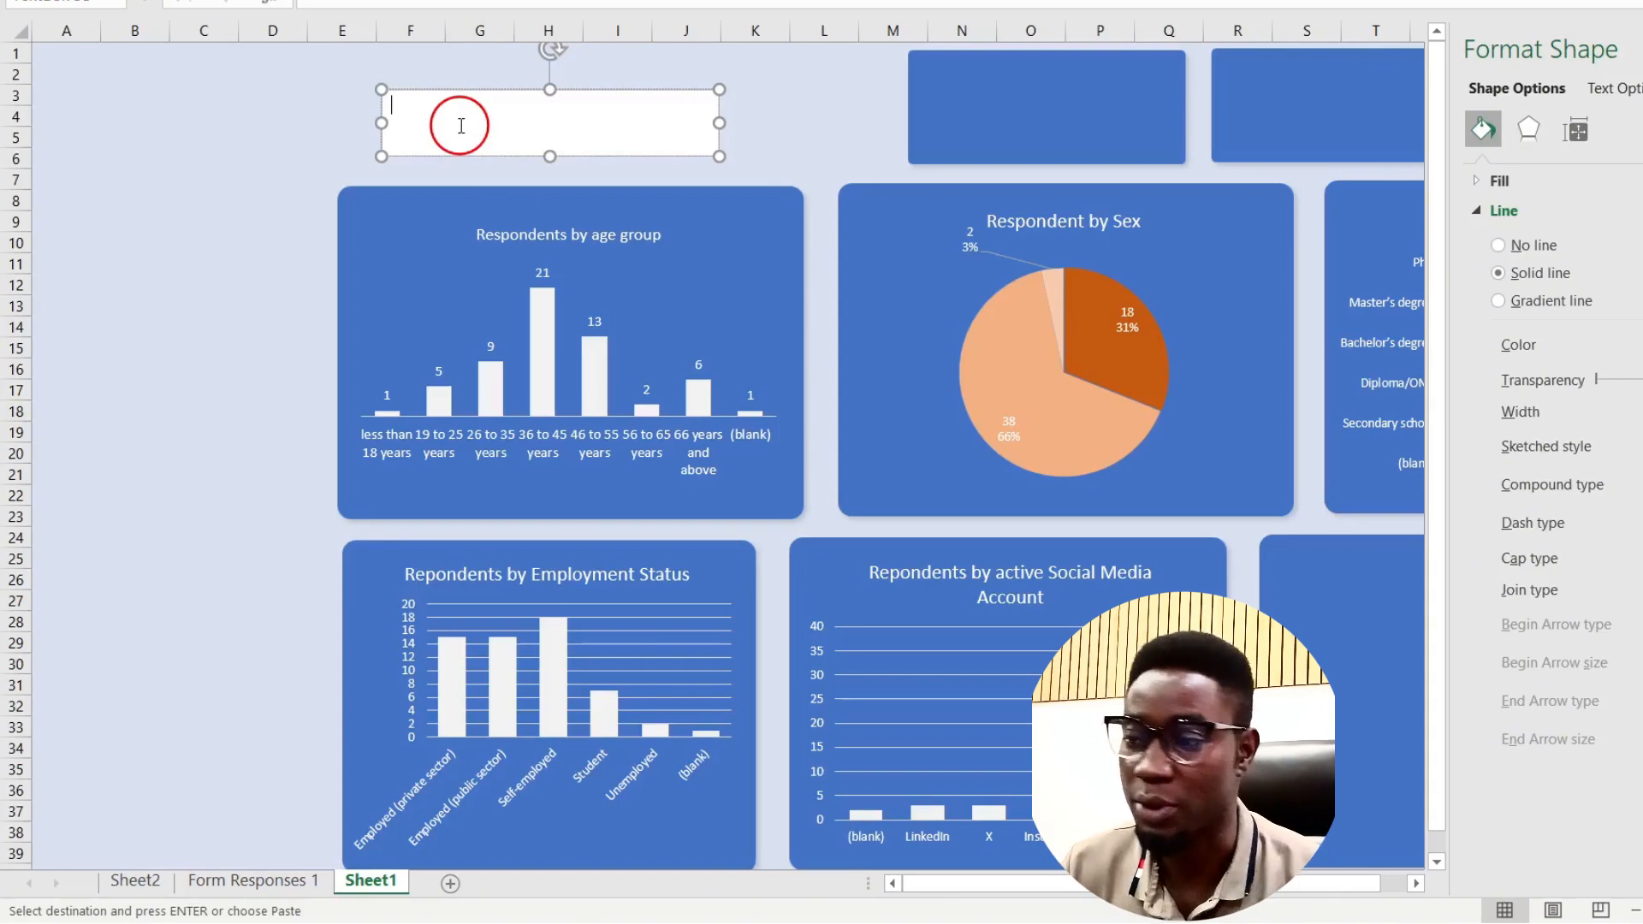
{"action": "left_click", "coordinate": [597, 3]}
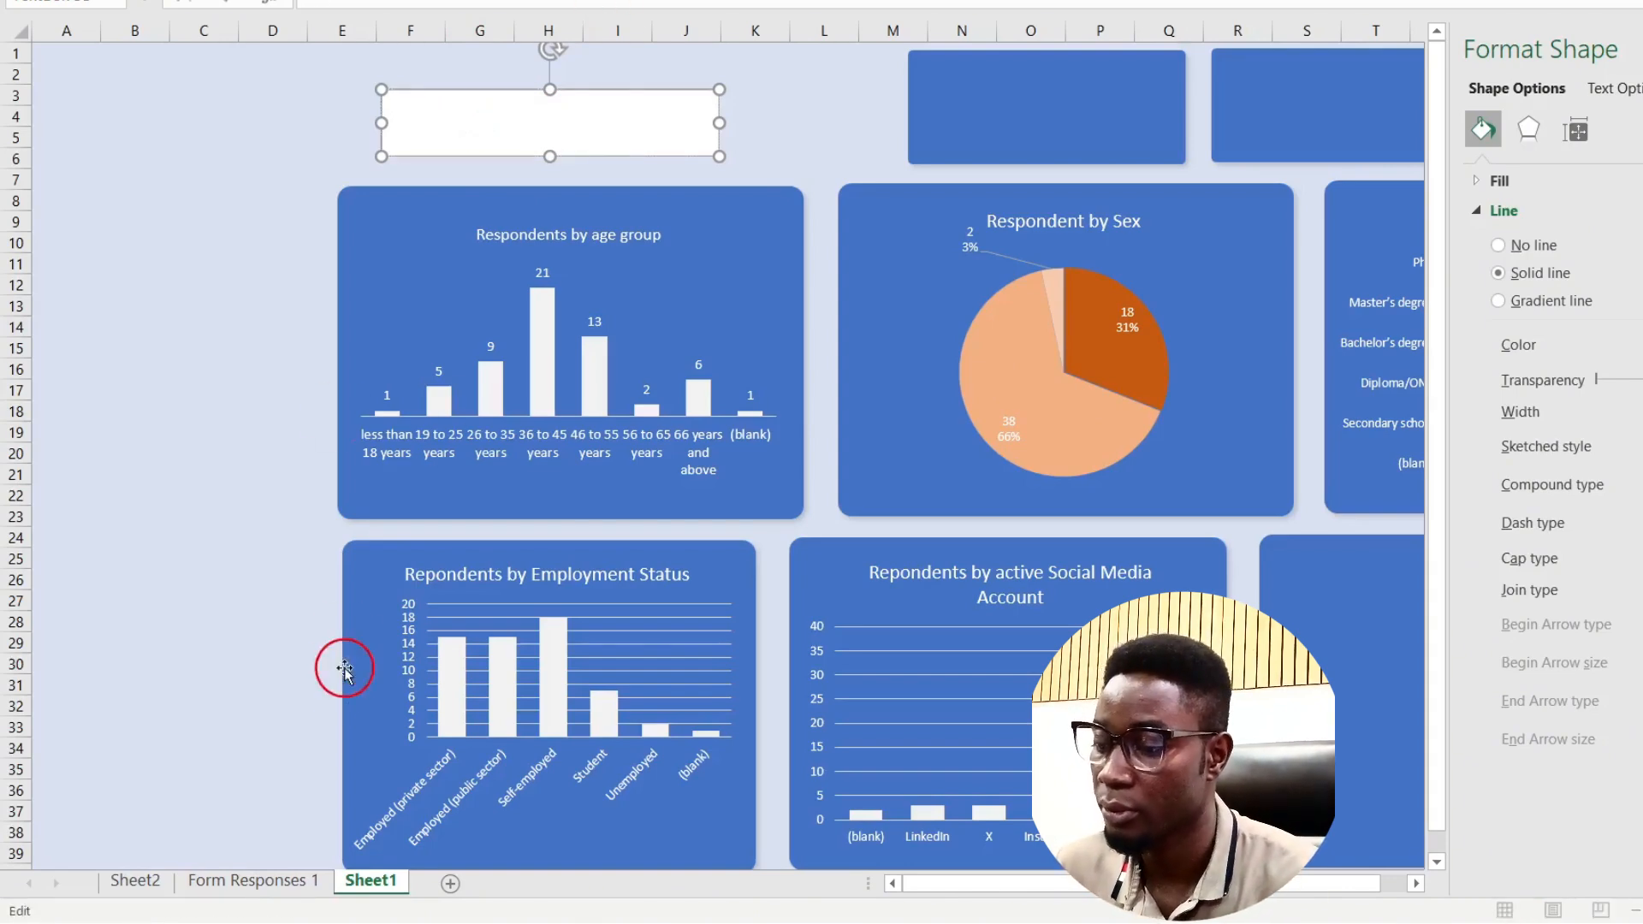
{"action": "left_click", "coordinate": [137, 883]}
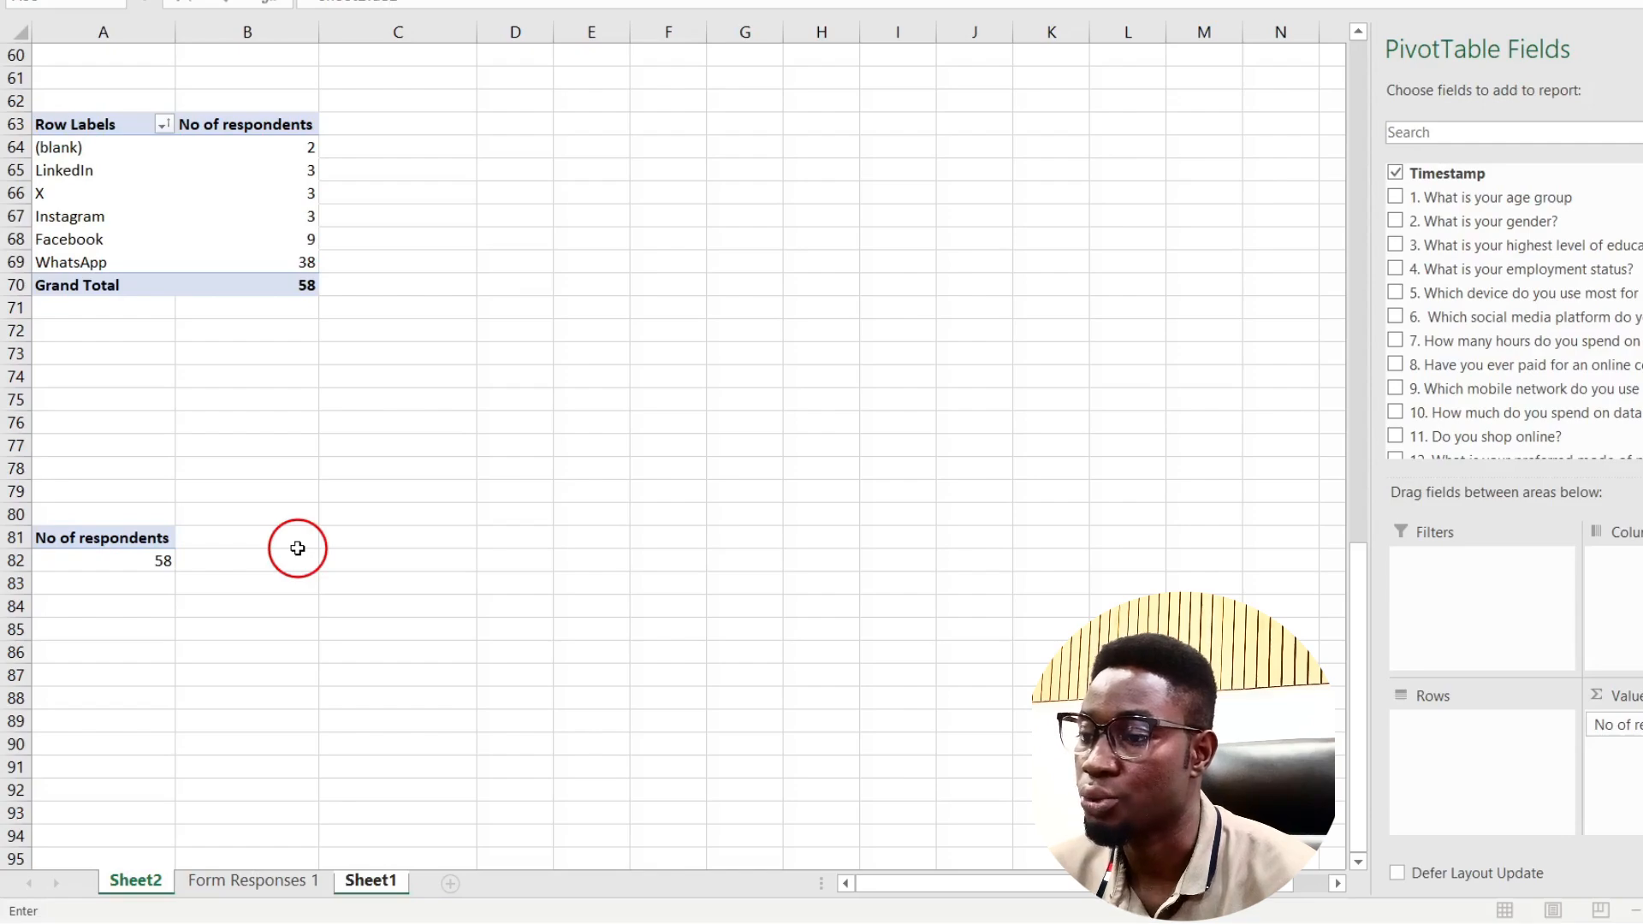
Step: Link the text box to the 58 total on Sheet2 and set its font to Calibri
{"action": "key", "text": "Return"}
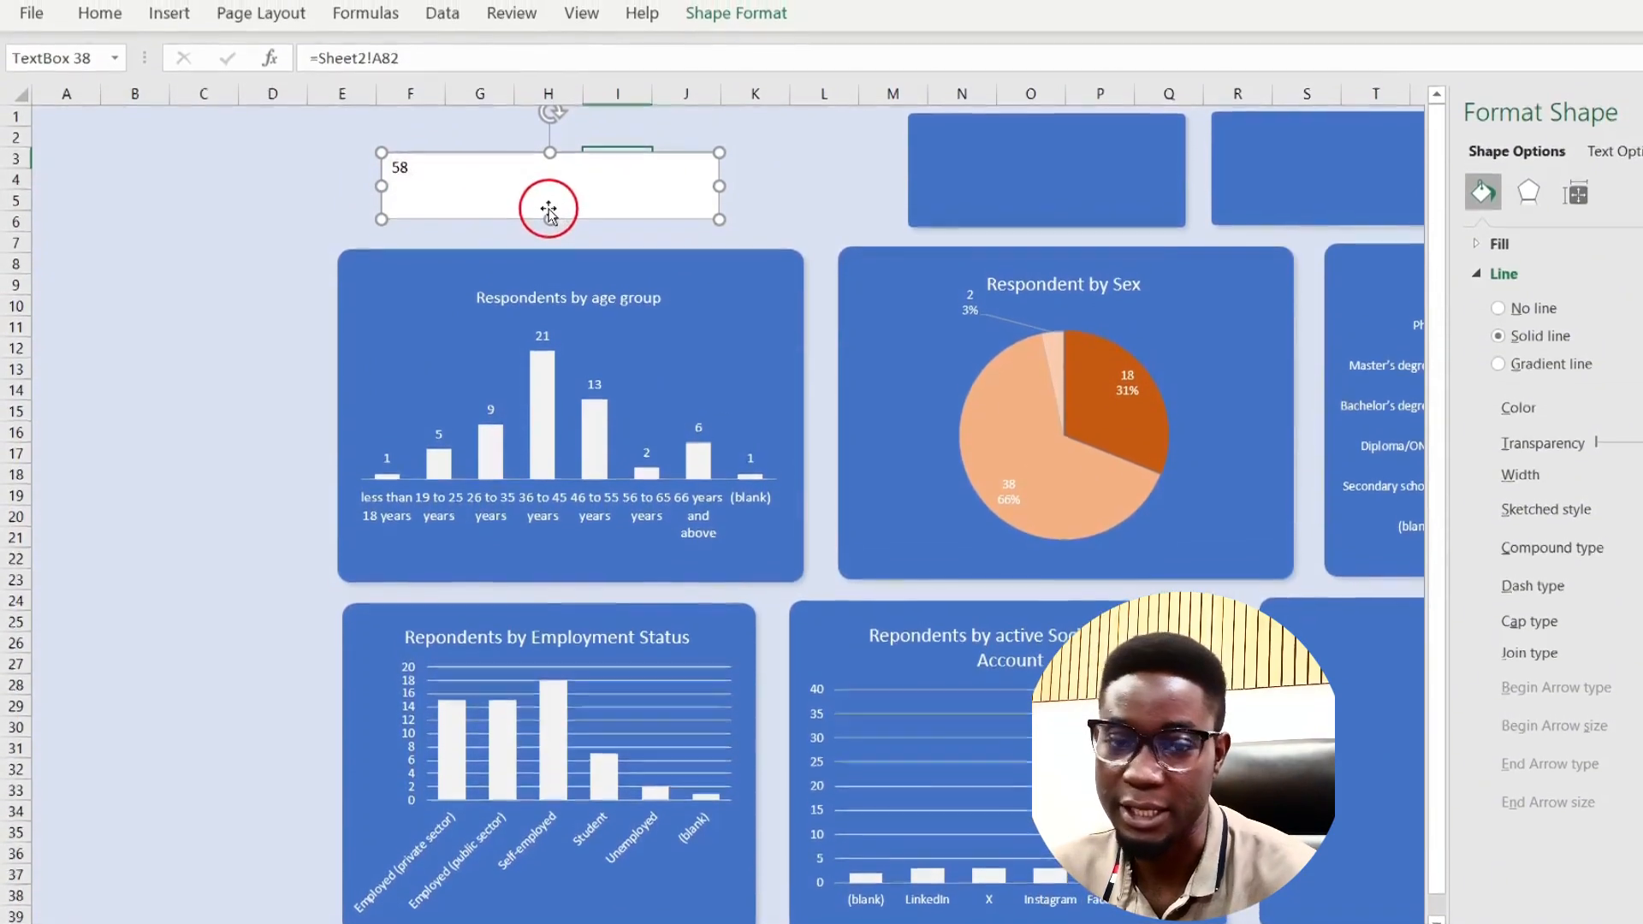
{"action": "left_click", "coordinate": [99, 18]}
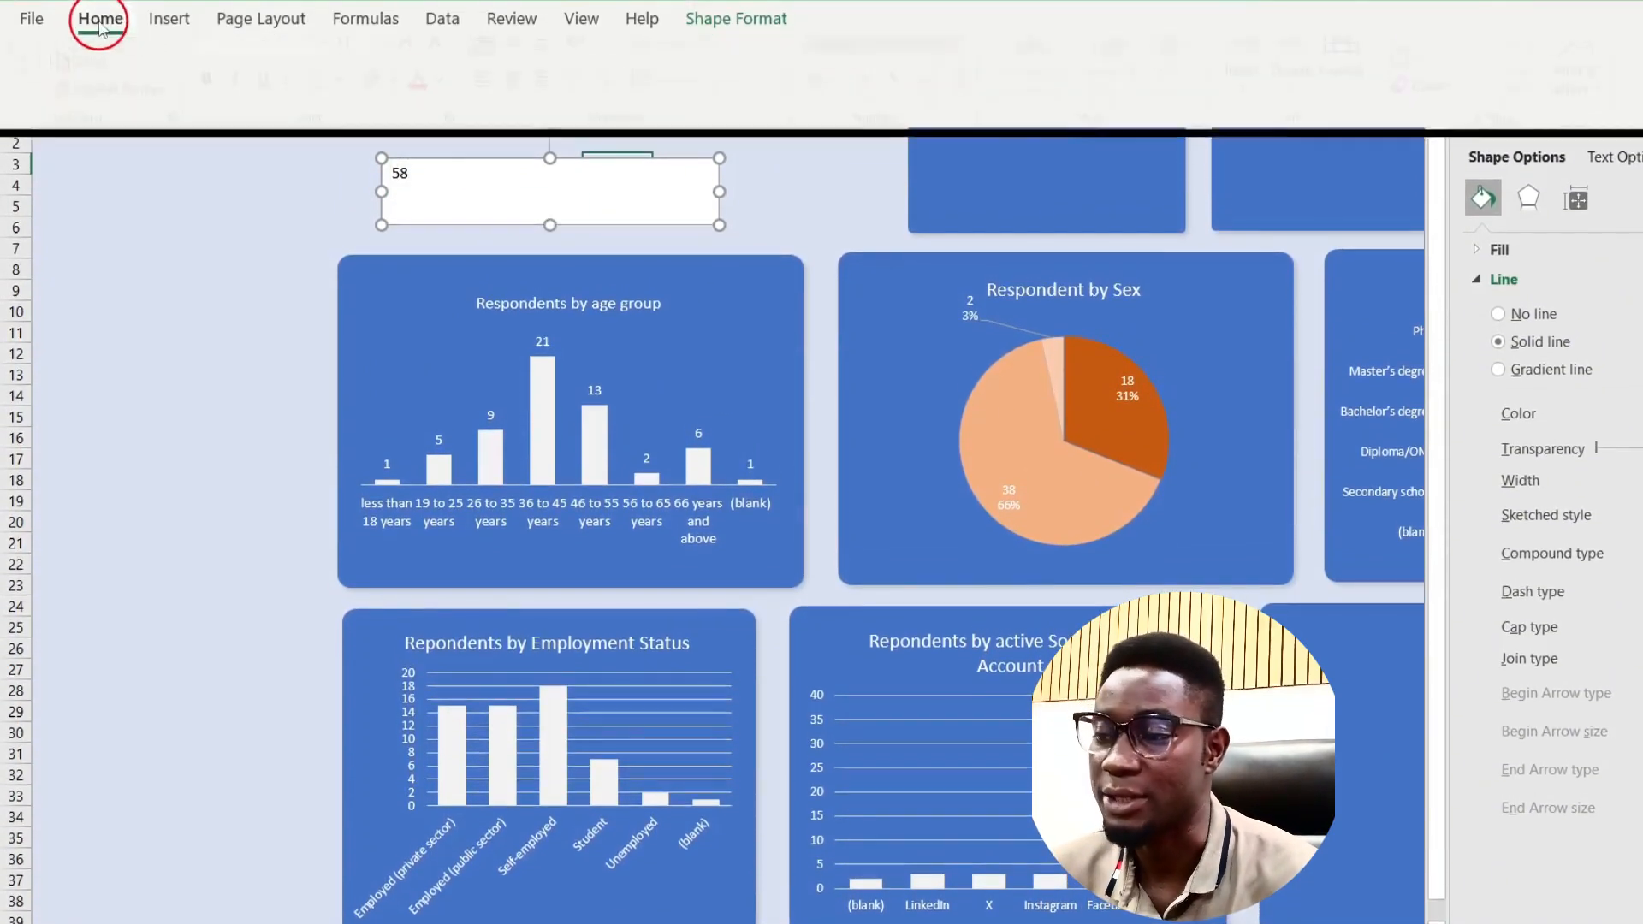
{"action": "left_click", "coordinate": [289, 72]}
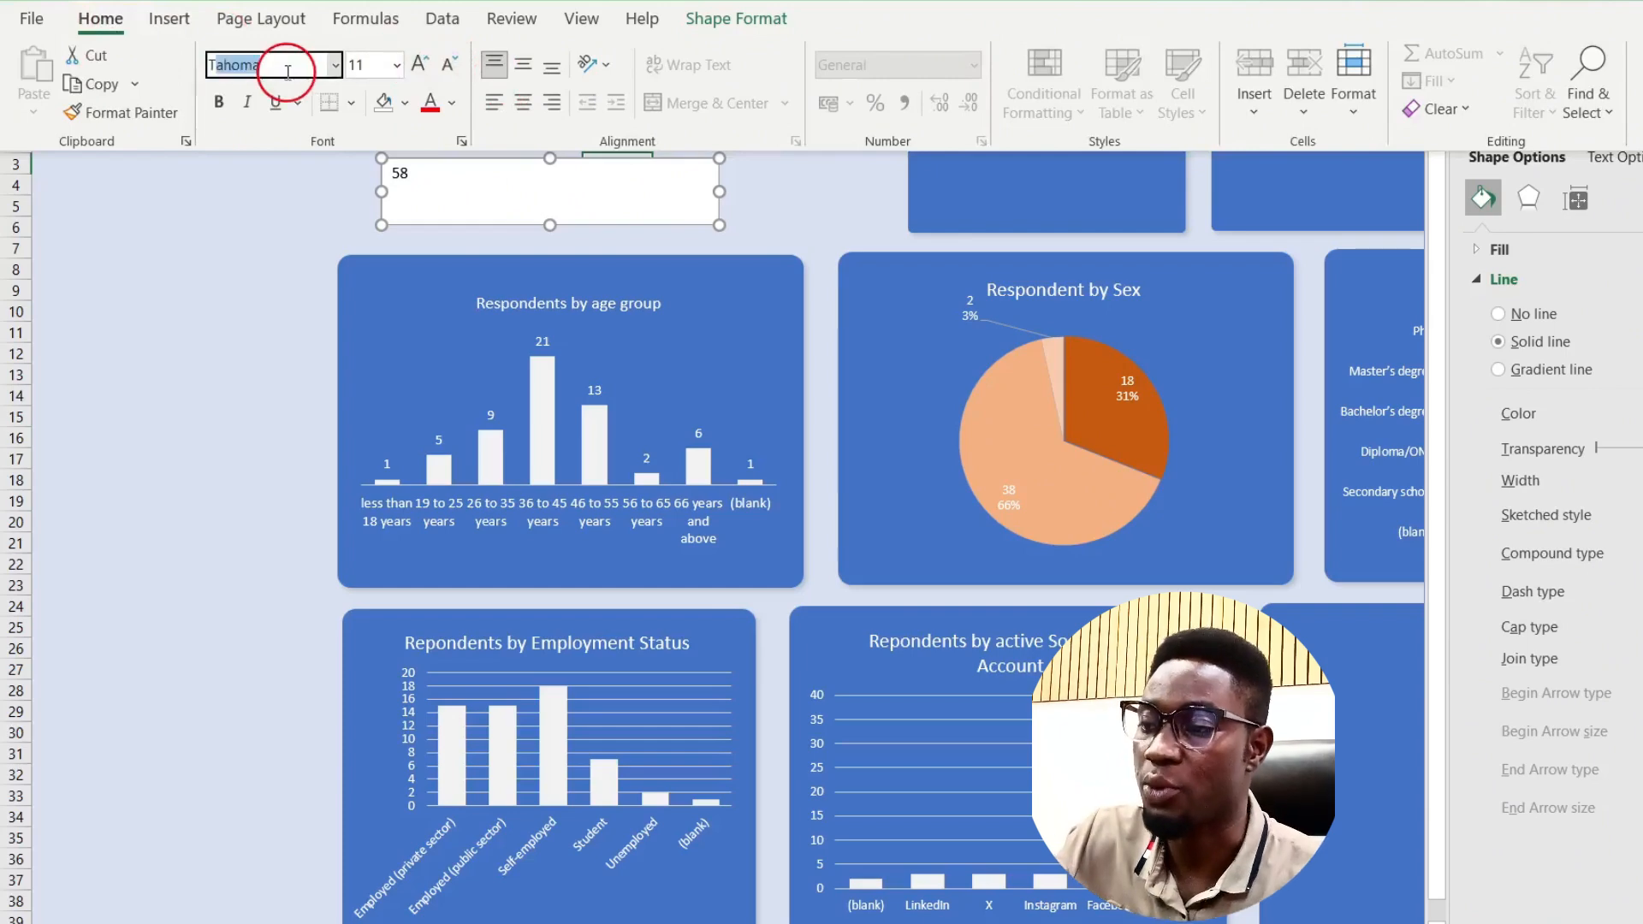
{"action": "type", "text": "Calibri"}
{"action": "key", "text": "Return"}
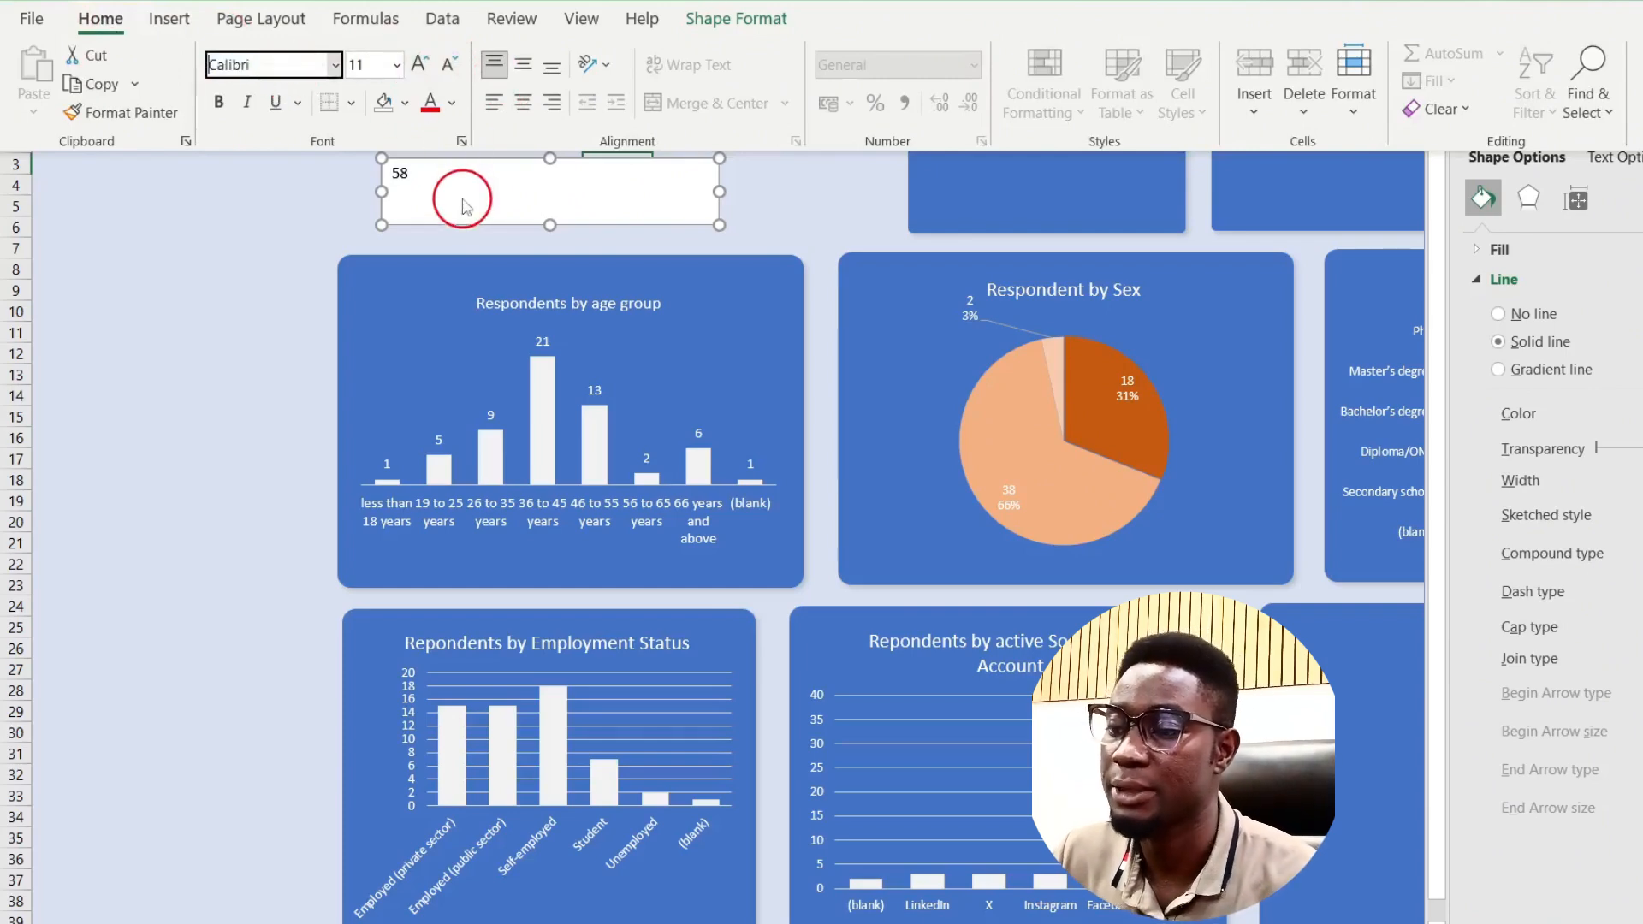
Step: Enlarge the 58 count with four font-size increases and colour it white
{"action": "left_click", "coordinate": [440, 168]}
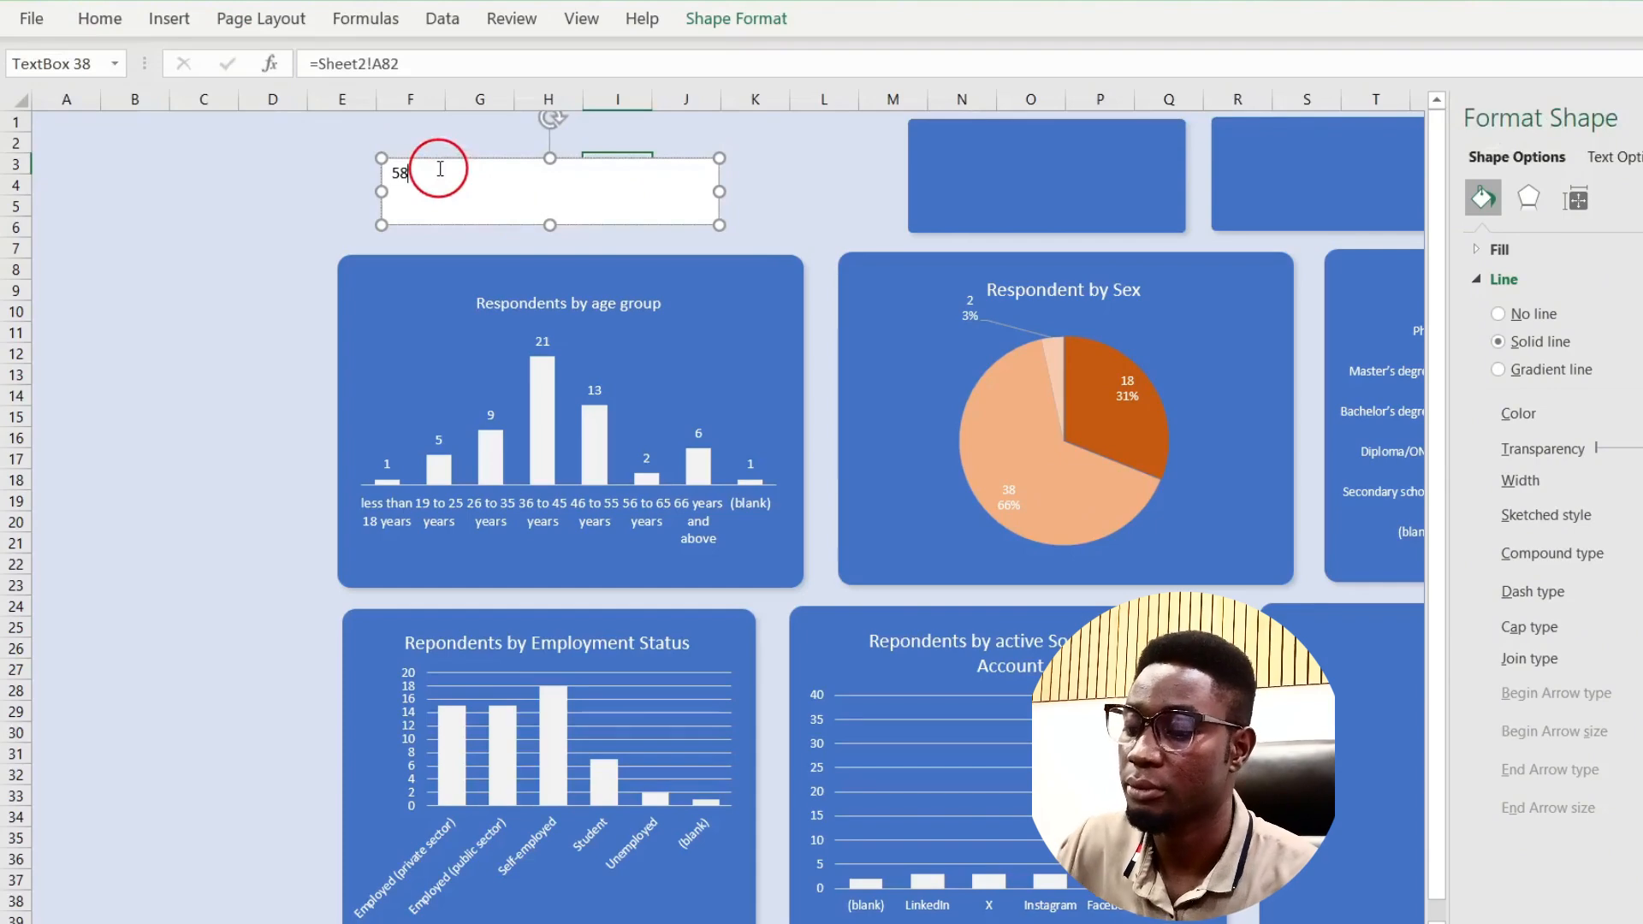
{"action": "left_click", "coordinate": [100, 18]}
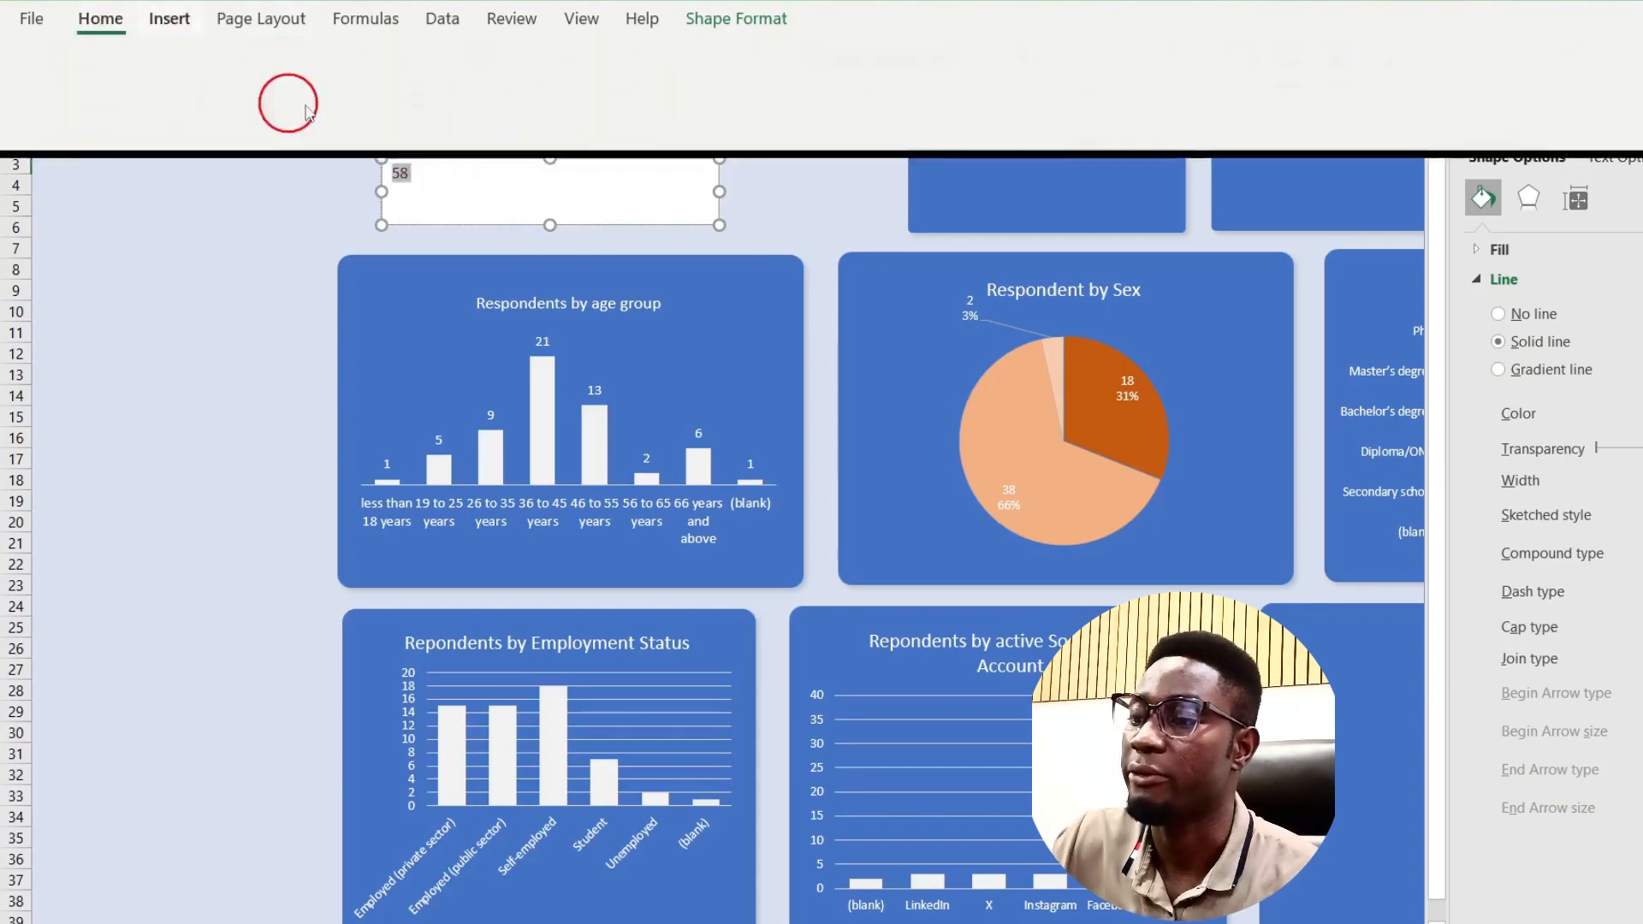
{"action": "left_click", "coordinate": [297, 67]}
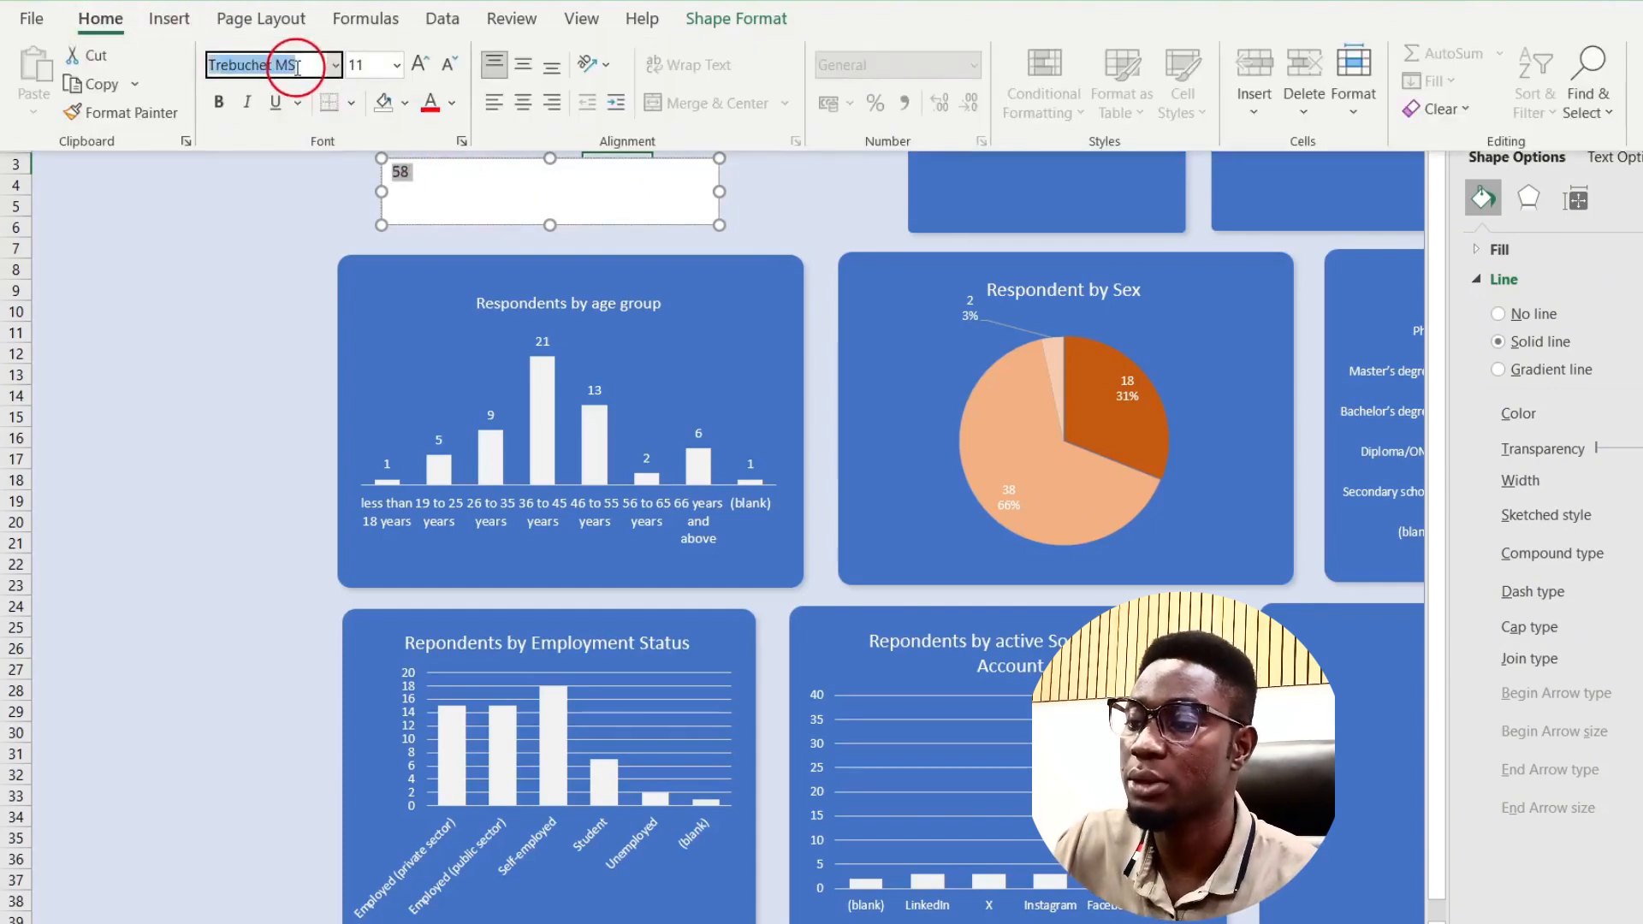
{"action": "left_click", "coordinate": [417, 64]}
{"action": "left_click", "coordinate": [418, 65]}
{"action": "left_click", "coordinate": [418, 64]}
{"action": "left_click", "coordinate": [417, 64]}
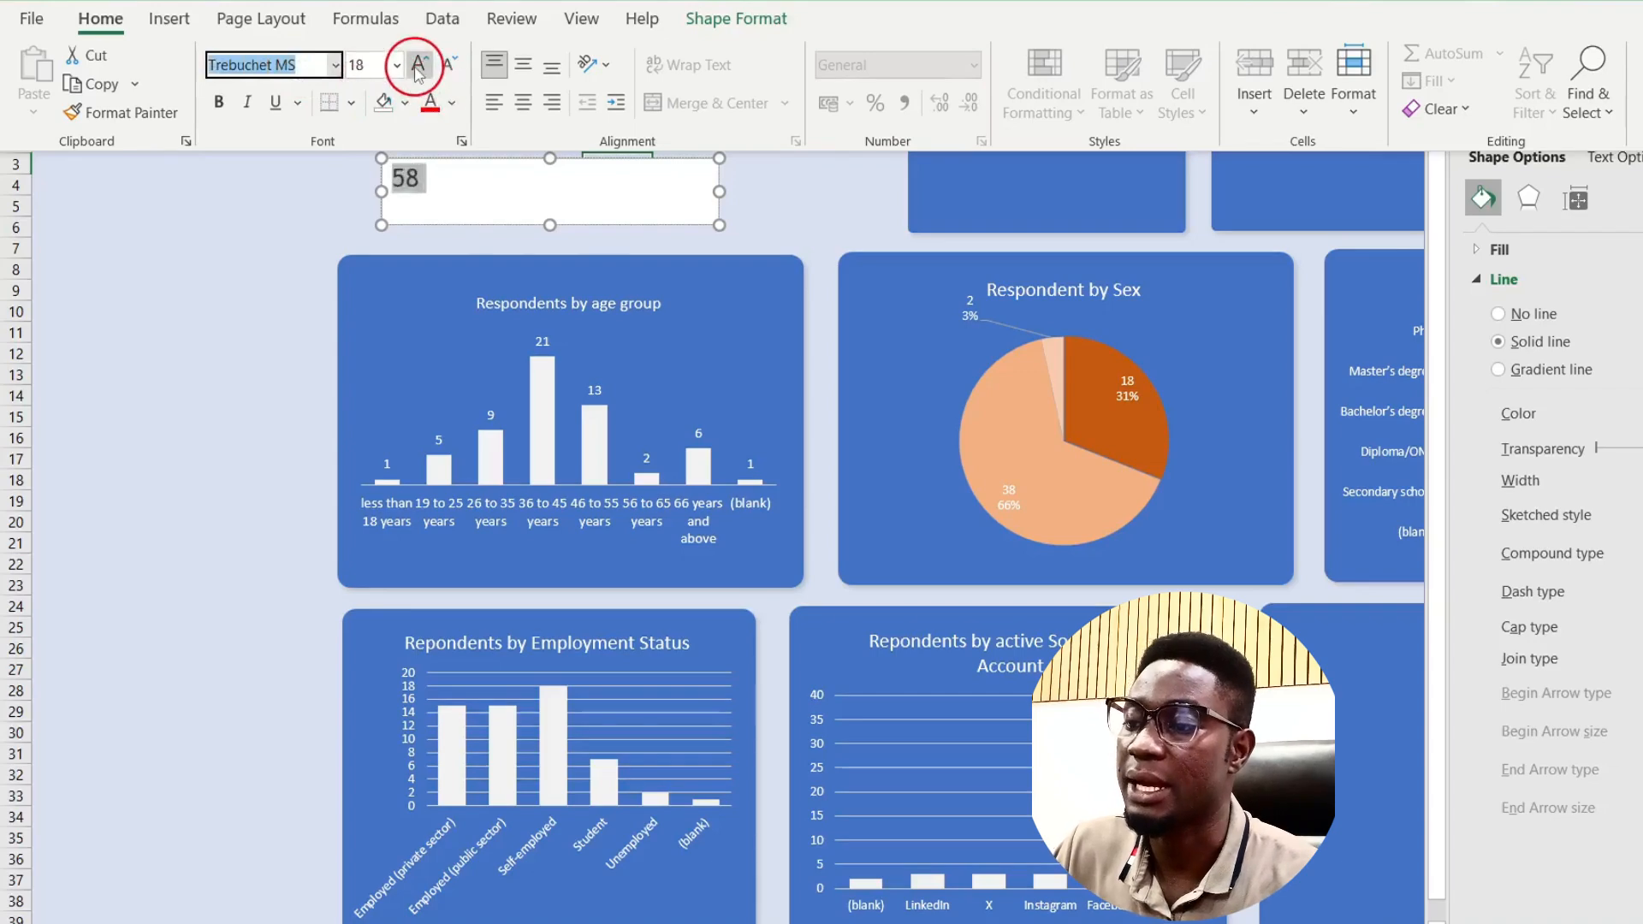
{"action": "left_click", "coordinate": [418, 64]}
{"action": "left_click", "coordinate": [418, 64]}
{"action": "left_click", "coordinate": [417, 65]}
{"action": "left_click", "coordinate": [417, 64]}
{"action": "left_click", "coordinate": [417, 64]}
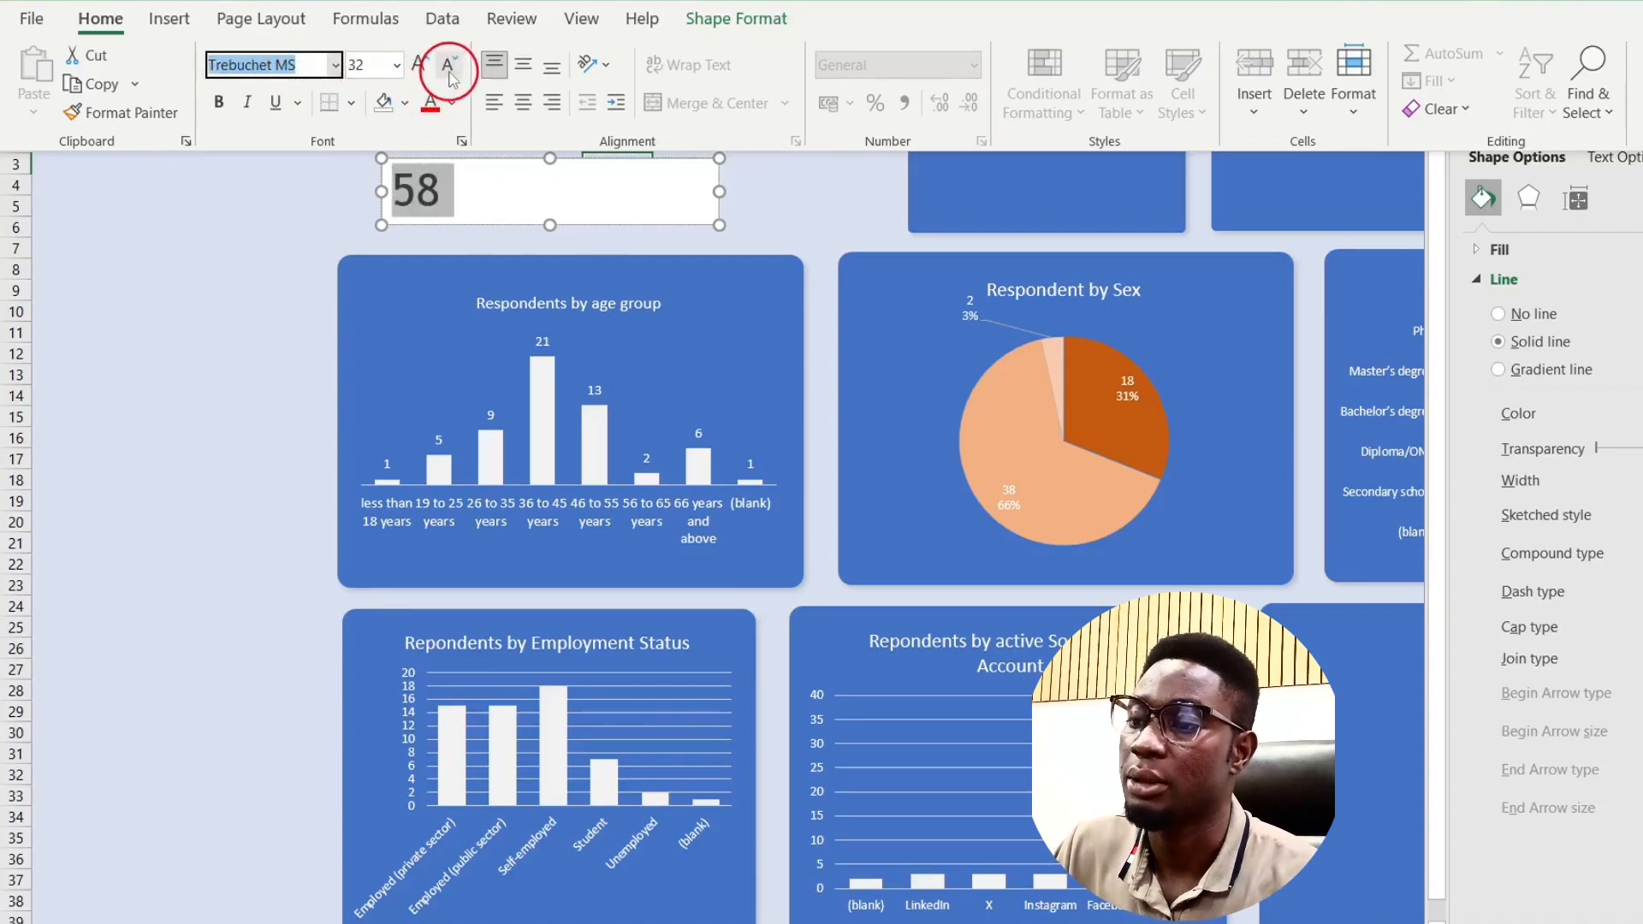
{"action": "left_click", "coordinate": [456, 104]}
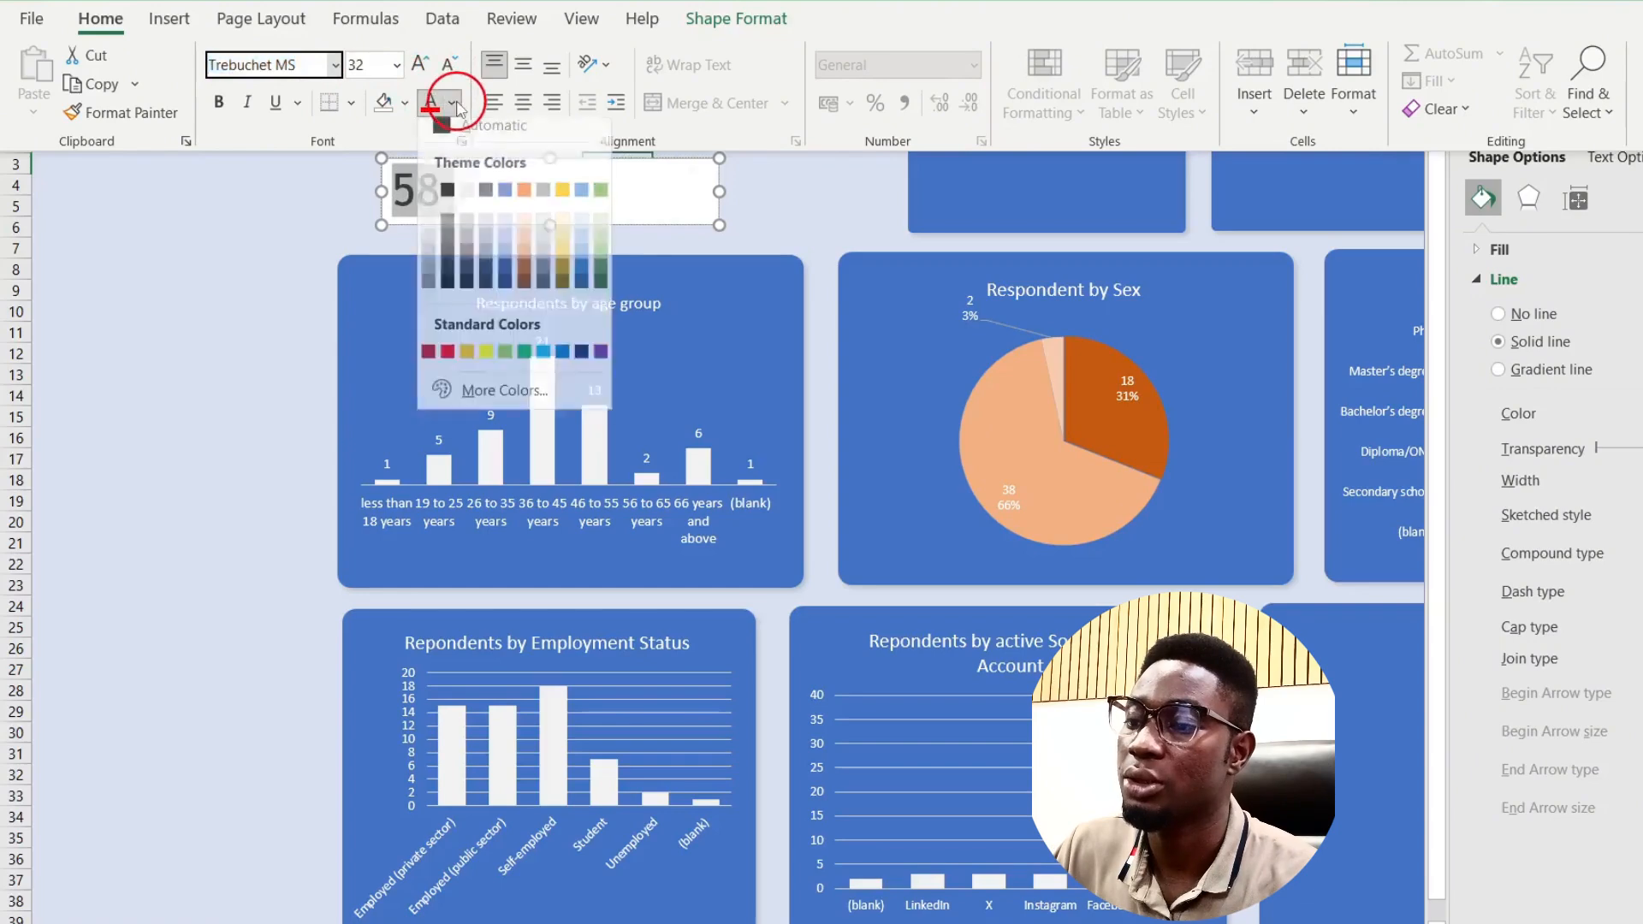
{"action": "left_click", "coordinate": [448, 190]}
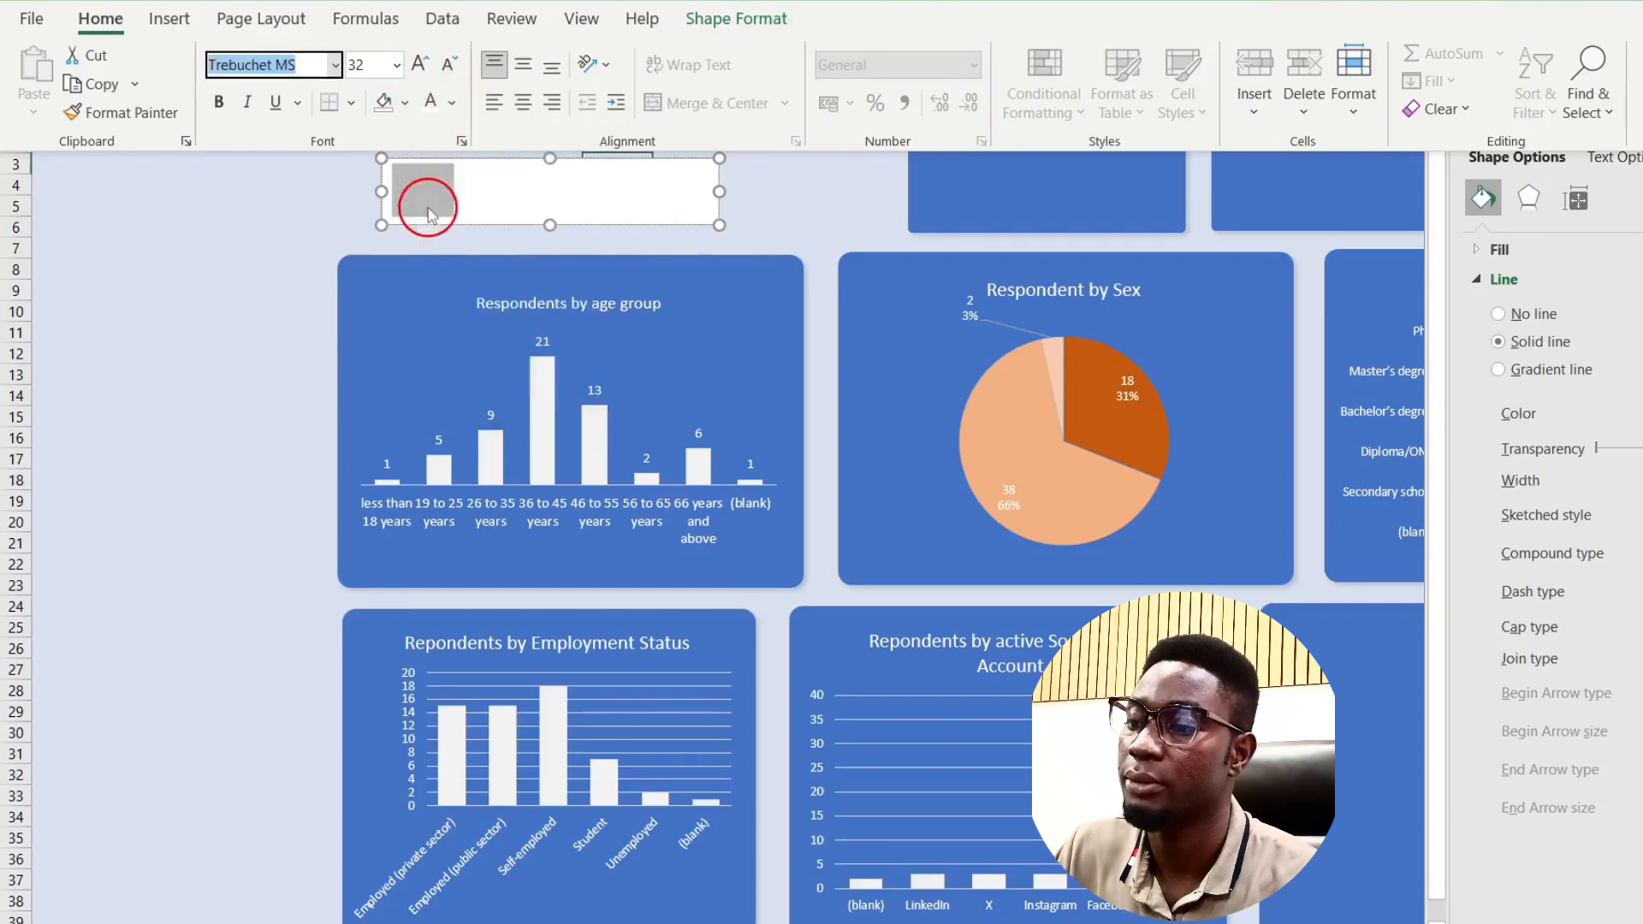
{"action": "left_click", "coordinate": [502, 207]}
Step: Give the count box No Fill and No Outline, and shrink it to fit the number
{"action": "left_click", "coordinate": [508, 225]}
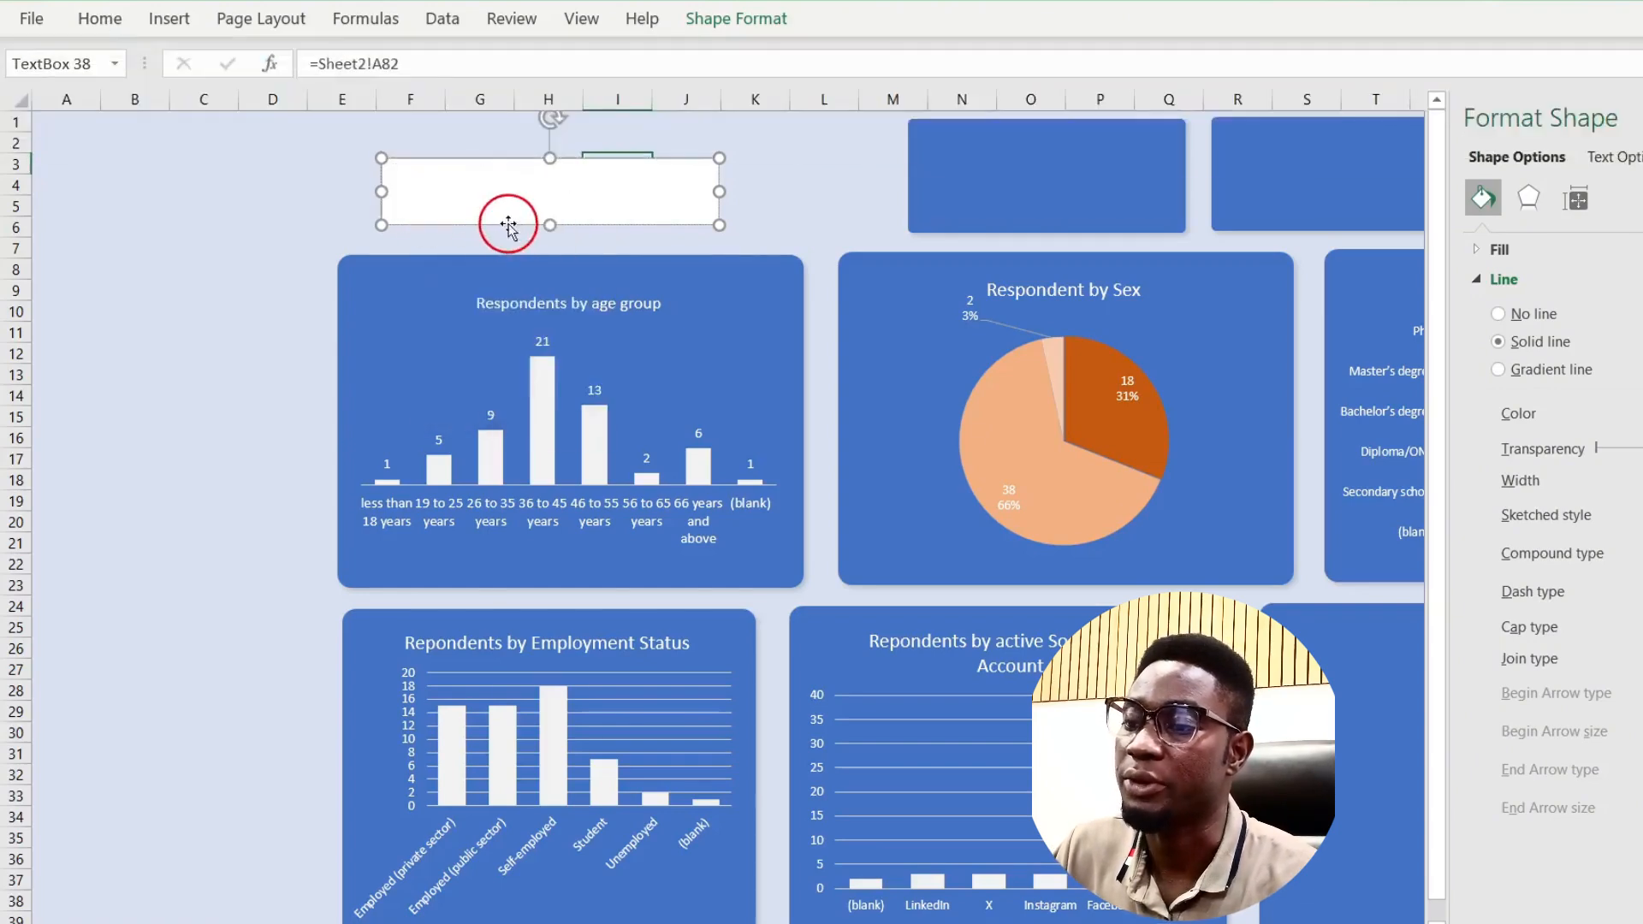
{"action": "left_click", "coordinate": [736, 18]}
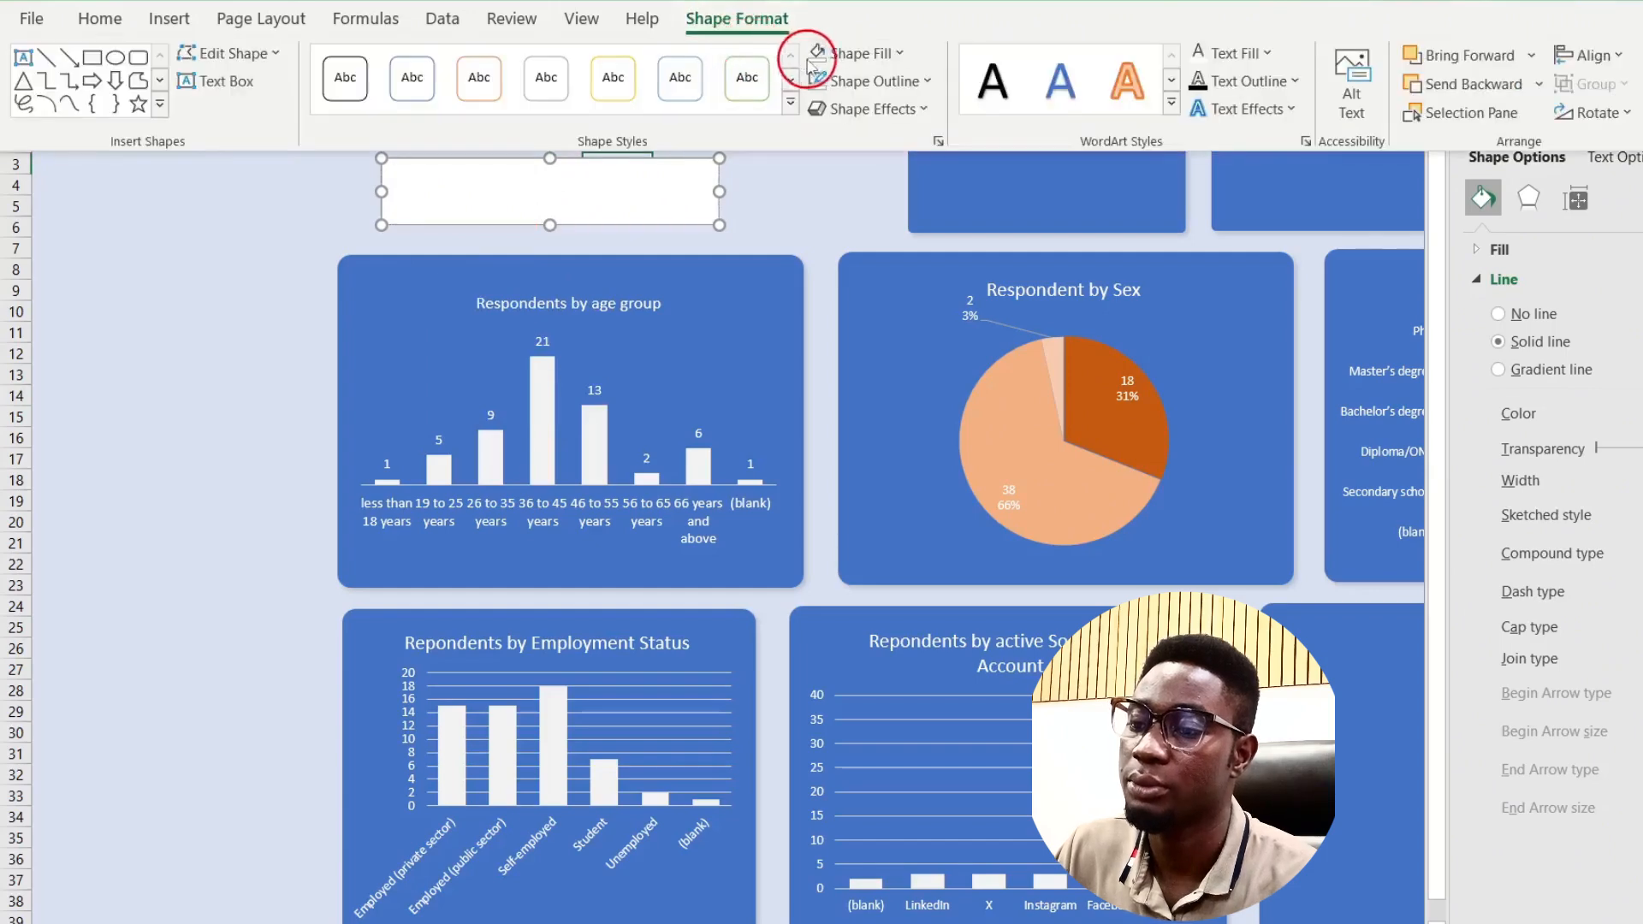
{"action": "left_click", "coordinate": [813, 58]}
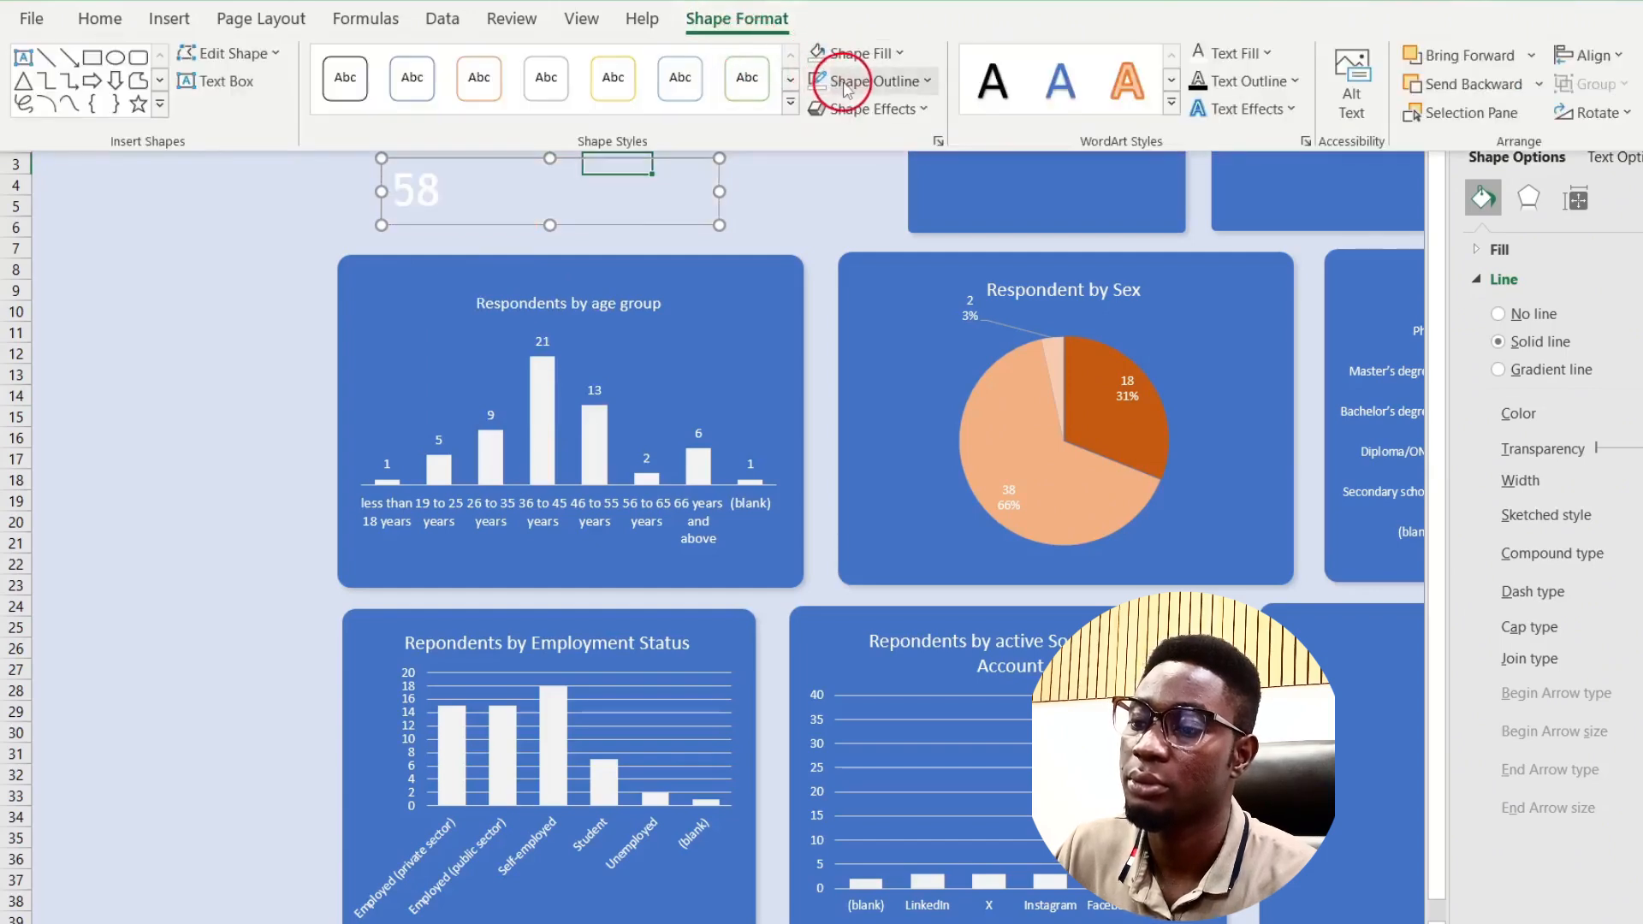
{"action": "left_click", "coordinate": [812, 90]}
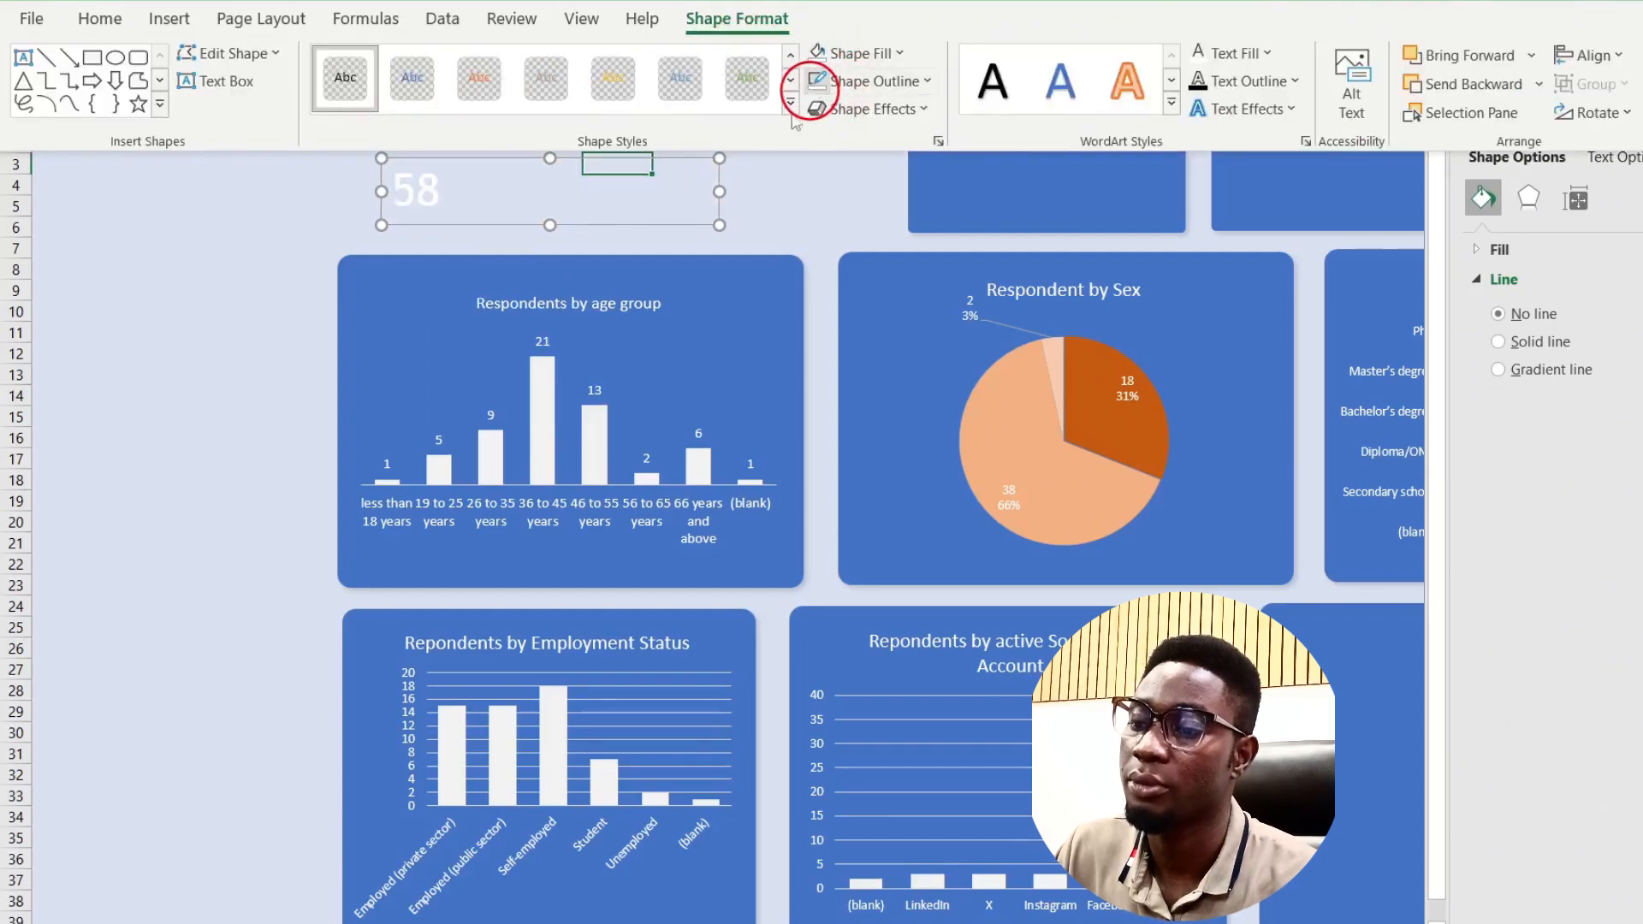
{"action": "left_click", "coordinate": [722, 193]}
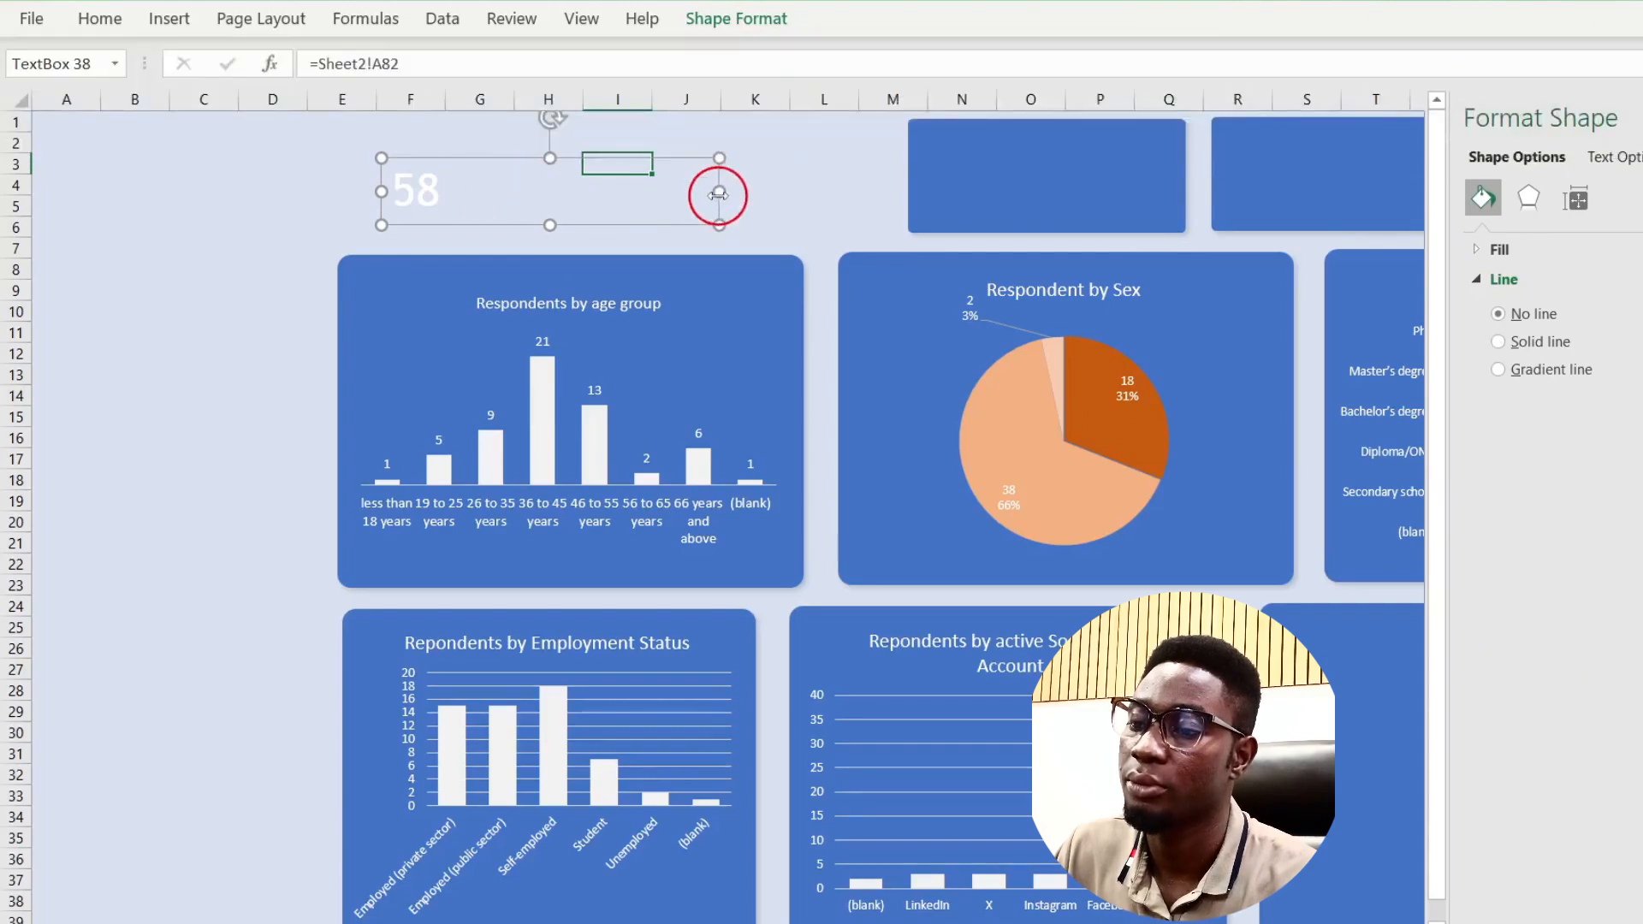
{"action": "left_click_drag", "start_coordinate": [719, 192], "coordinate": [1167, 208]}
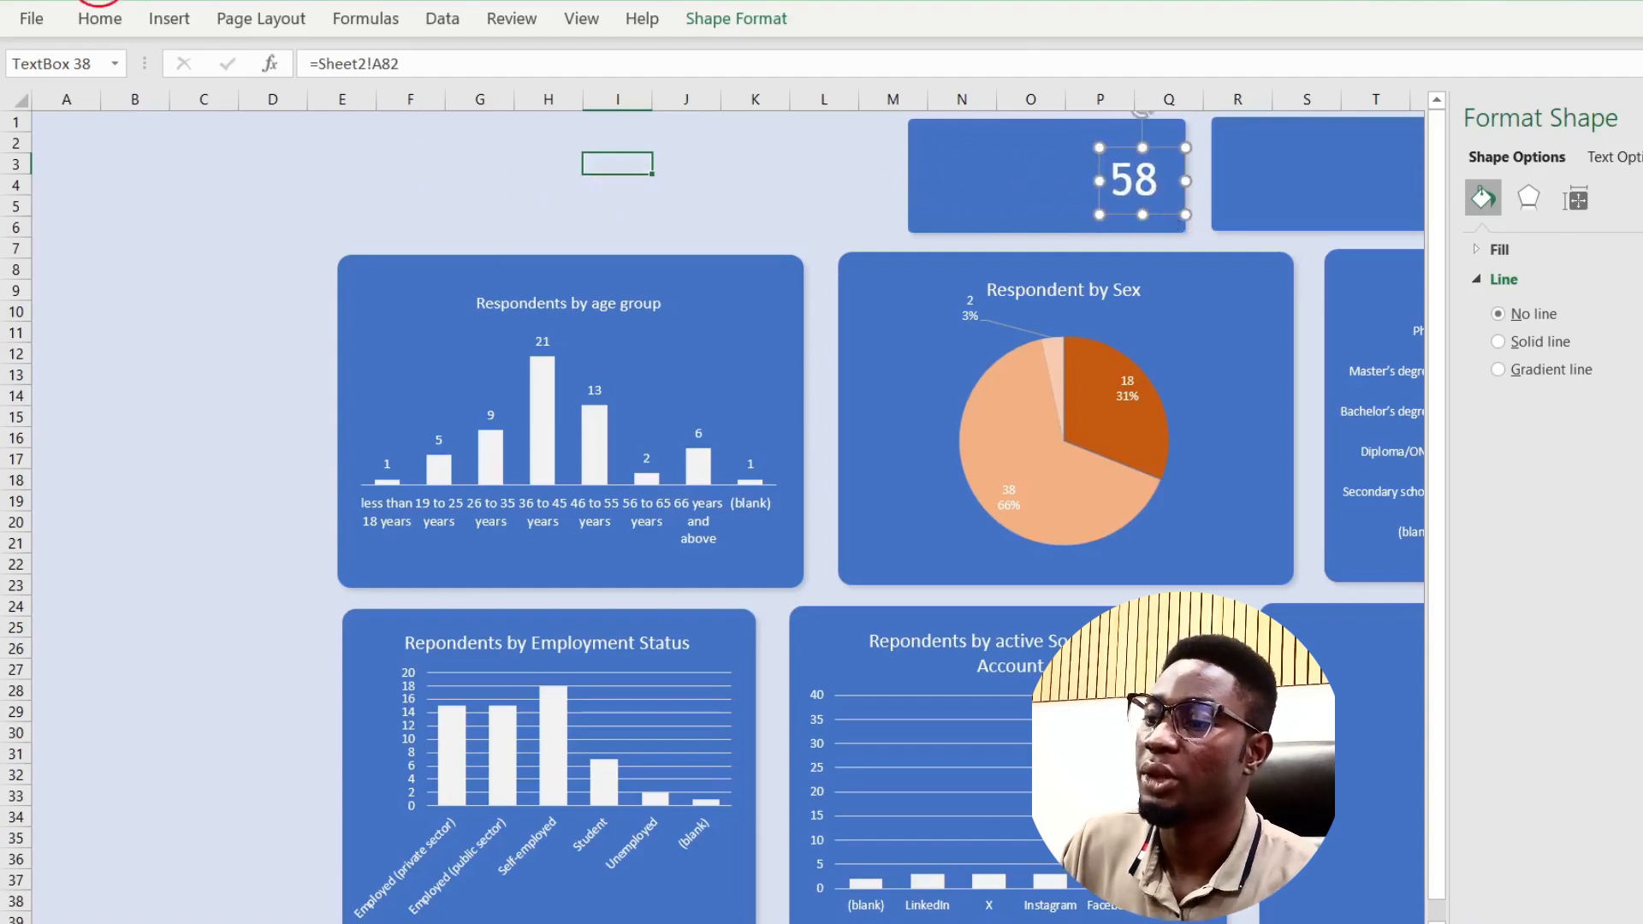
{"action": "left_click", "coordinate": [176, 18]}
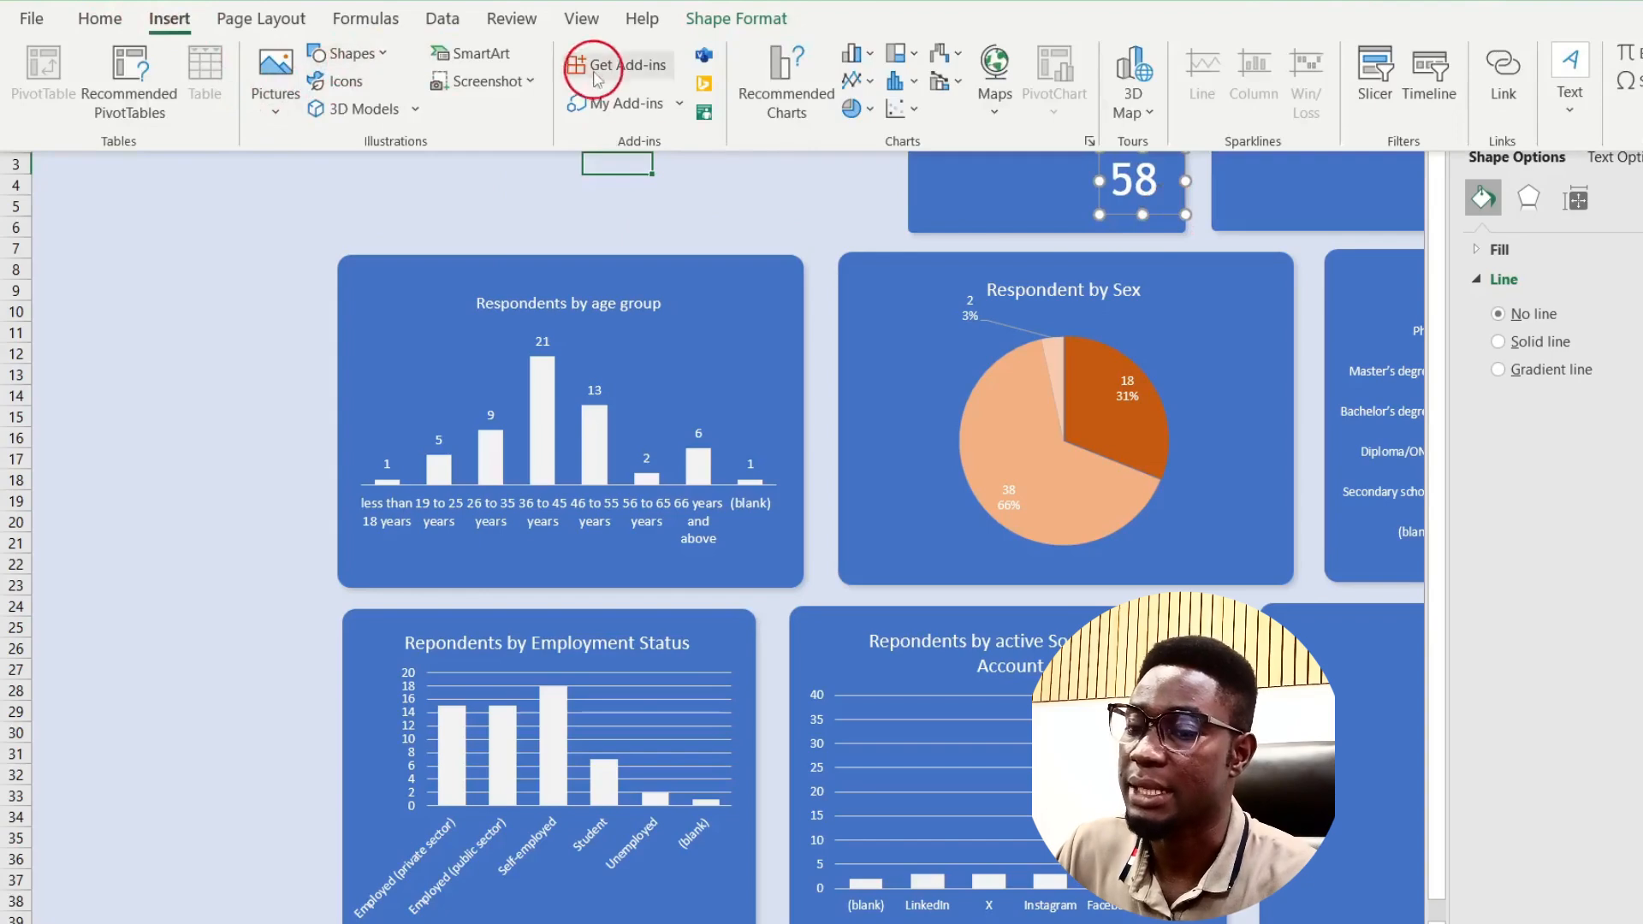
Step: Add a 'Total No of Respondents' caption text box and place it, narrowed, beside the 58 on the card
{"action": "left_click", "coordinate": [1585, 96]}
{"action": "left_click", "coordinate": [1569, 189]}
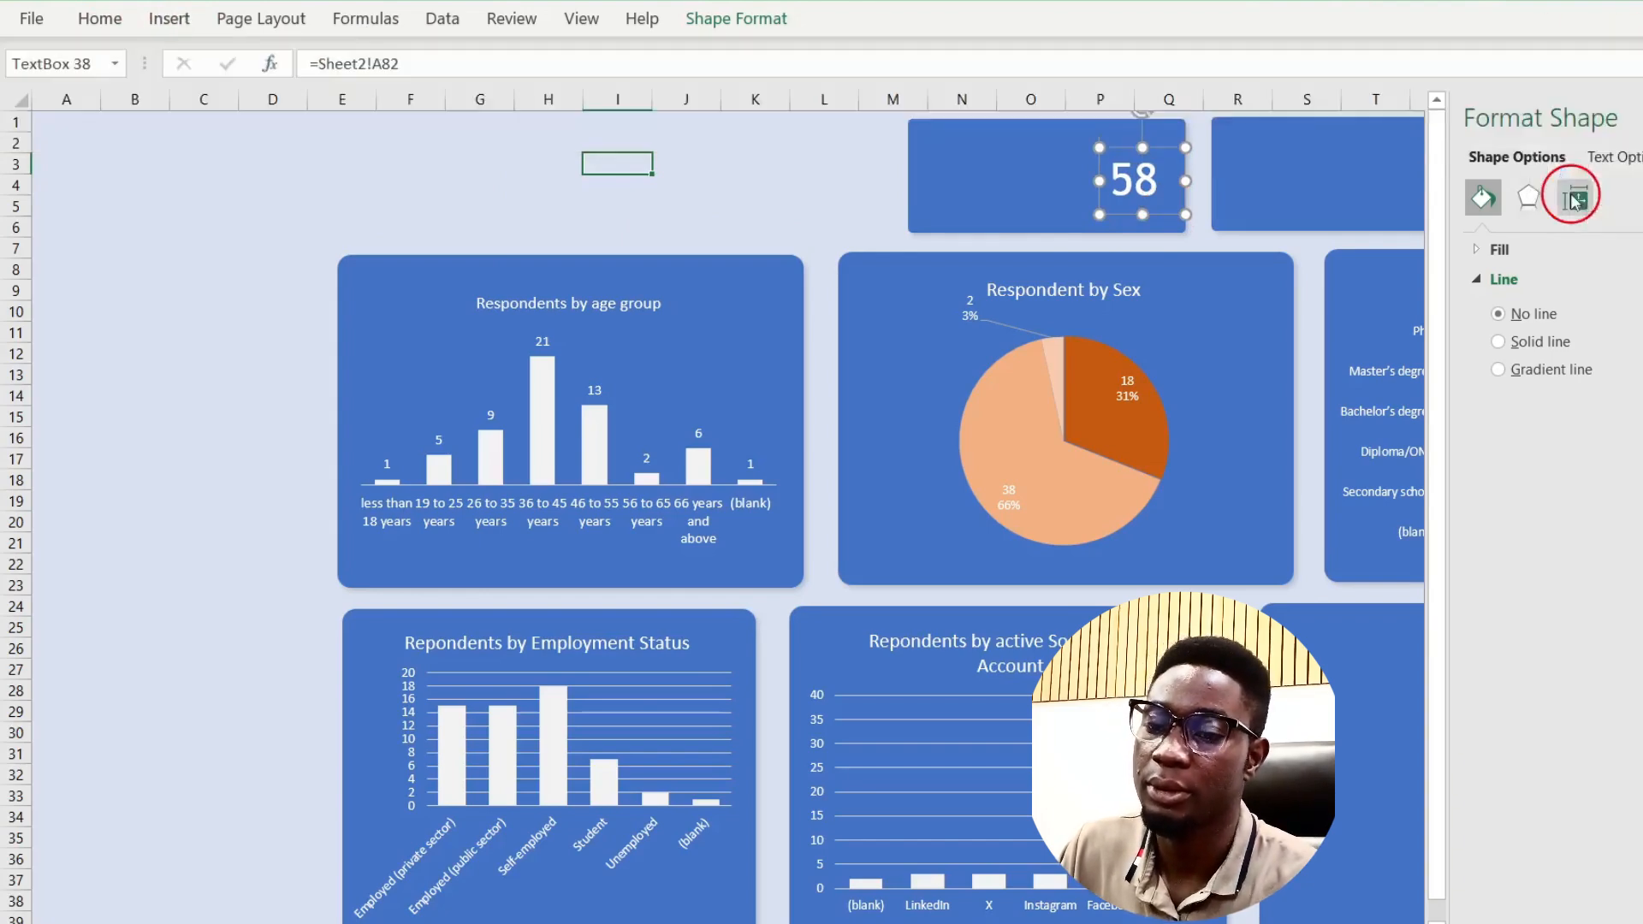
{"action": "left_click_drag", "start_coordinate": [242, 219], "coordinate": [550, 258]}
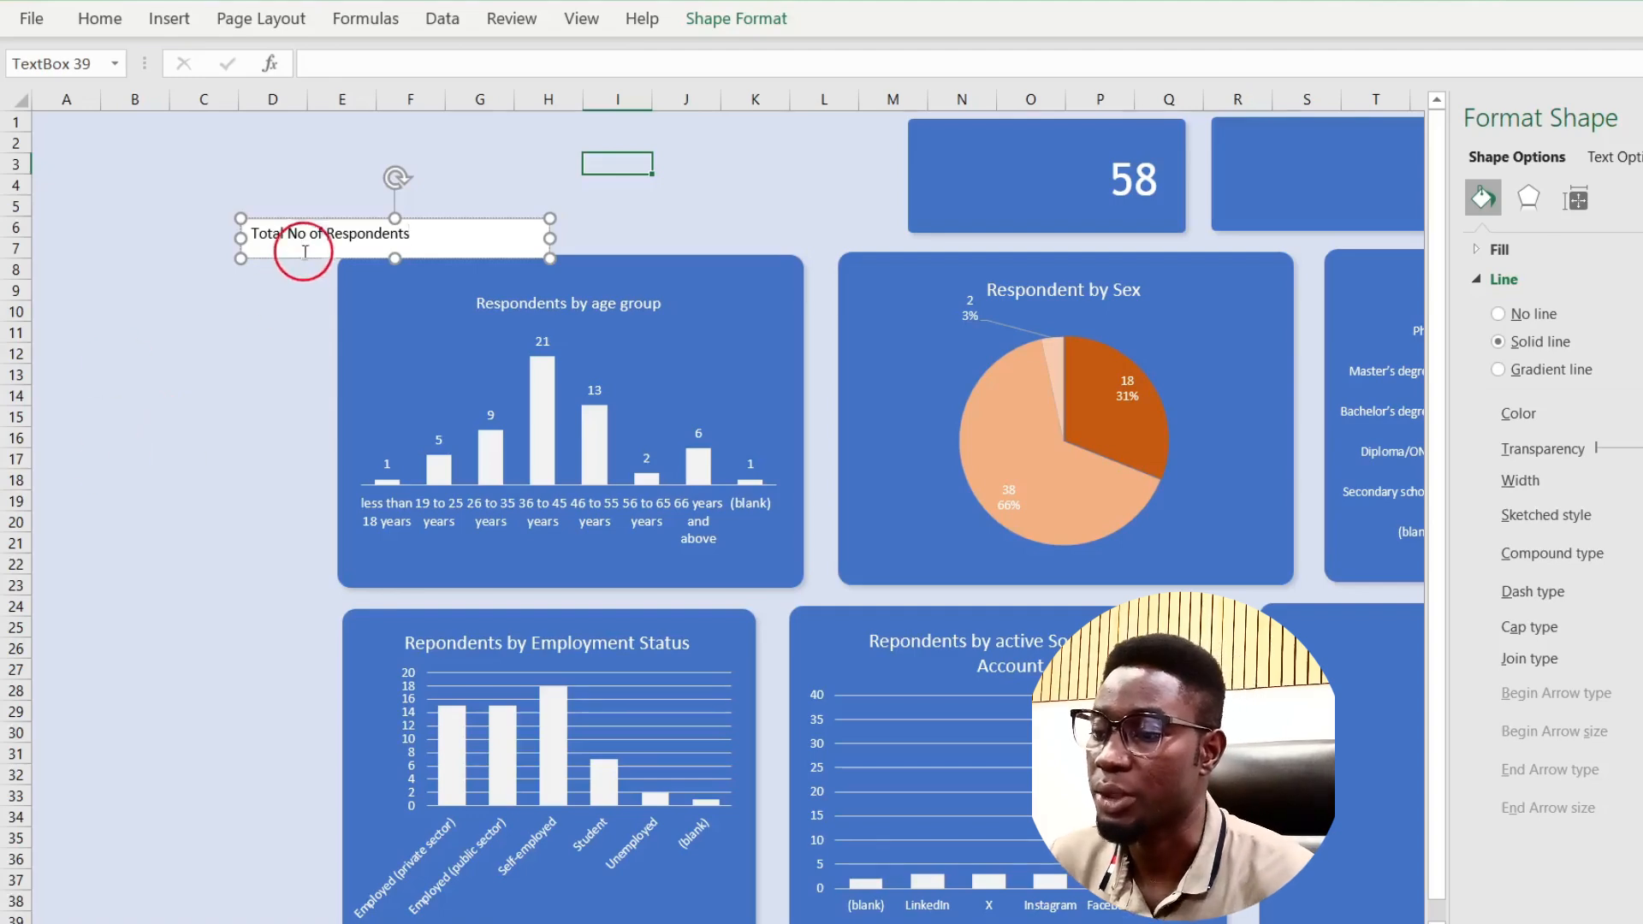
{"action": "left_click_drag", "start_coordinate": [304, 258], "coordinate": [988, 197]}
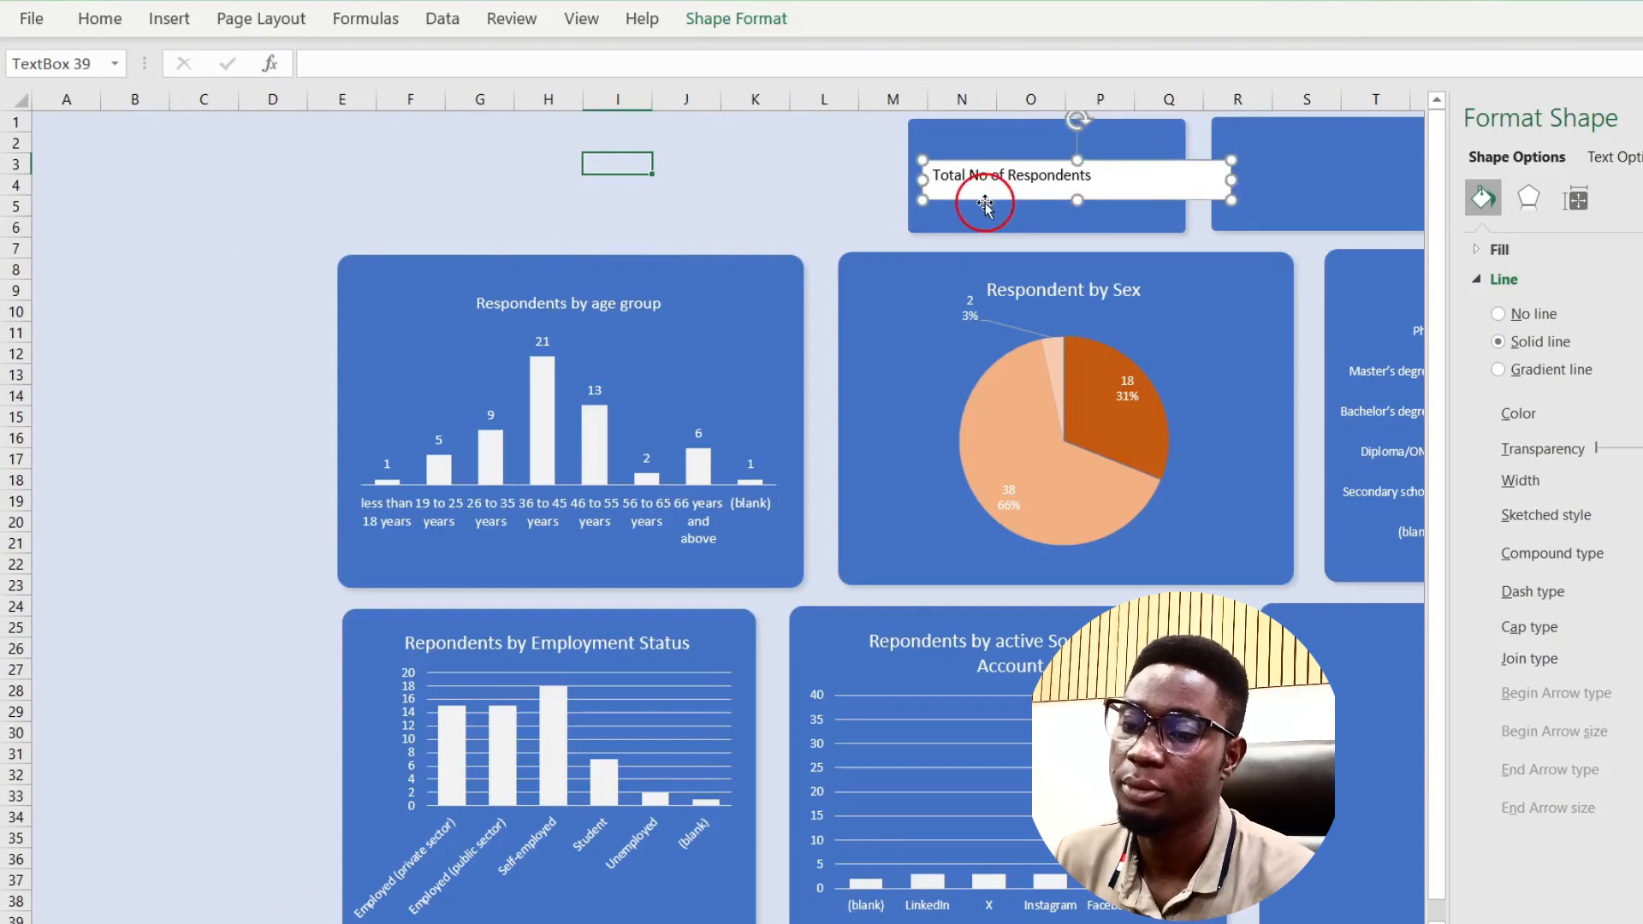
{"action": "left_click_drag", "start_coordinate": [1241, 179], "coordinate": [1057, 221]}
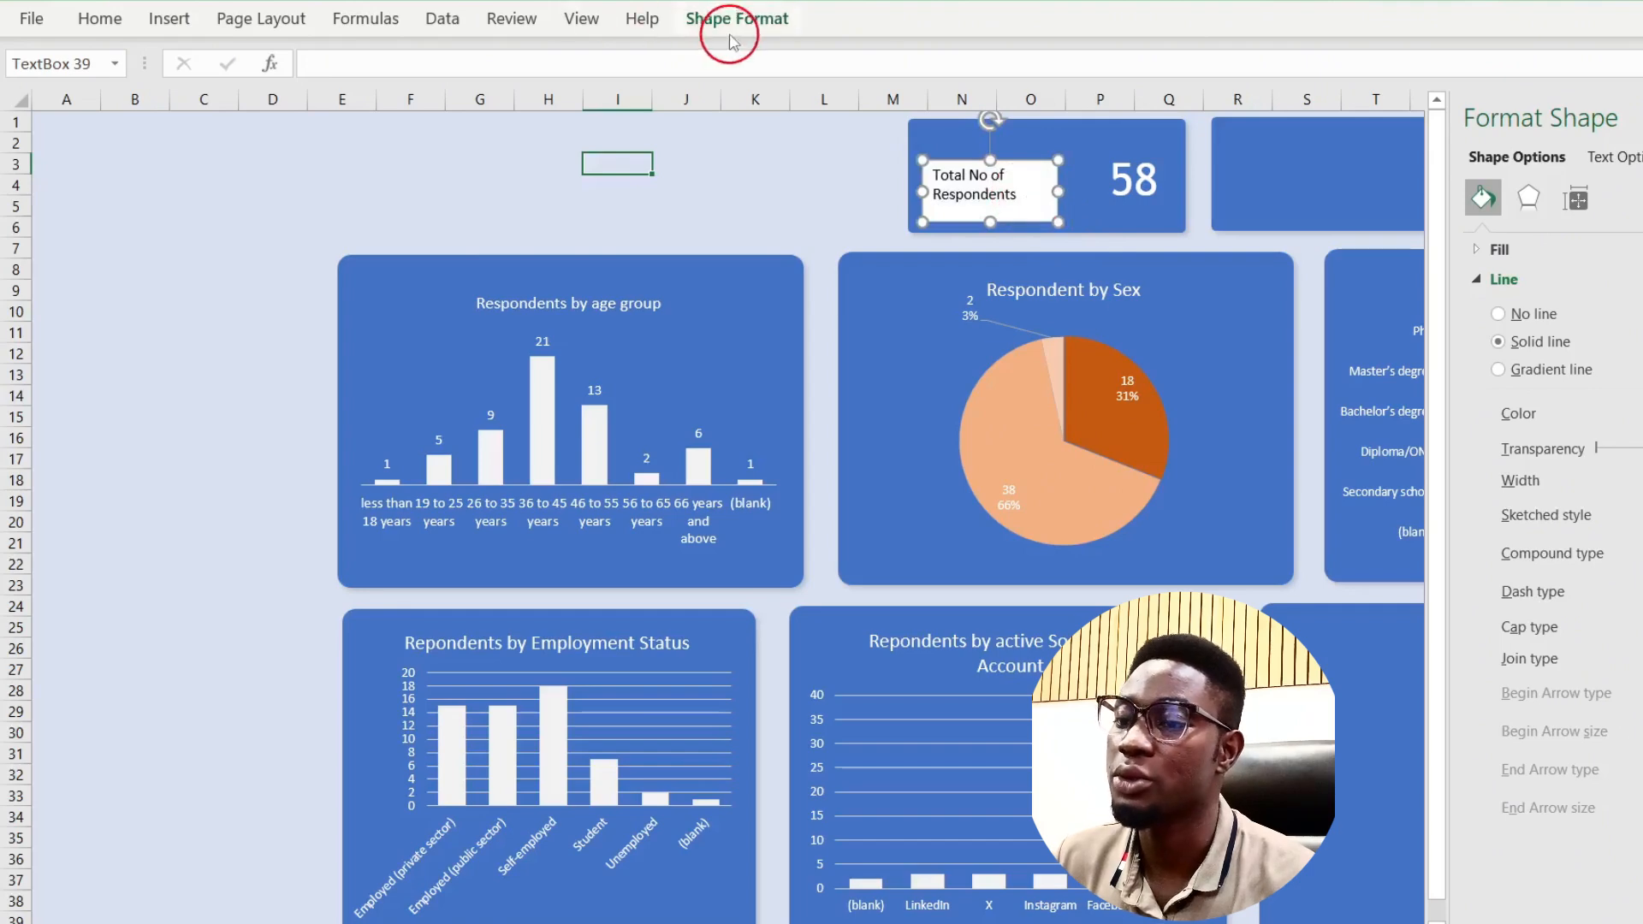
Step: Give the caption box No Fill and No Outline, then nudge it into place on the card
{"action": "left_click", "coordinate": [749, 12]}
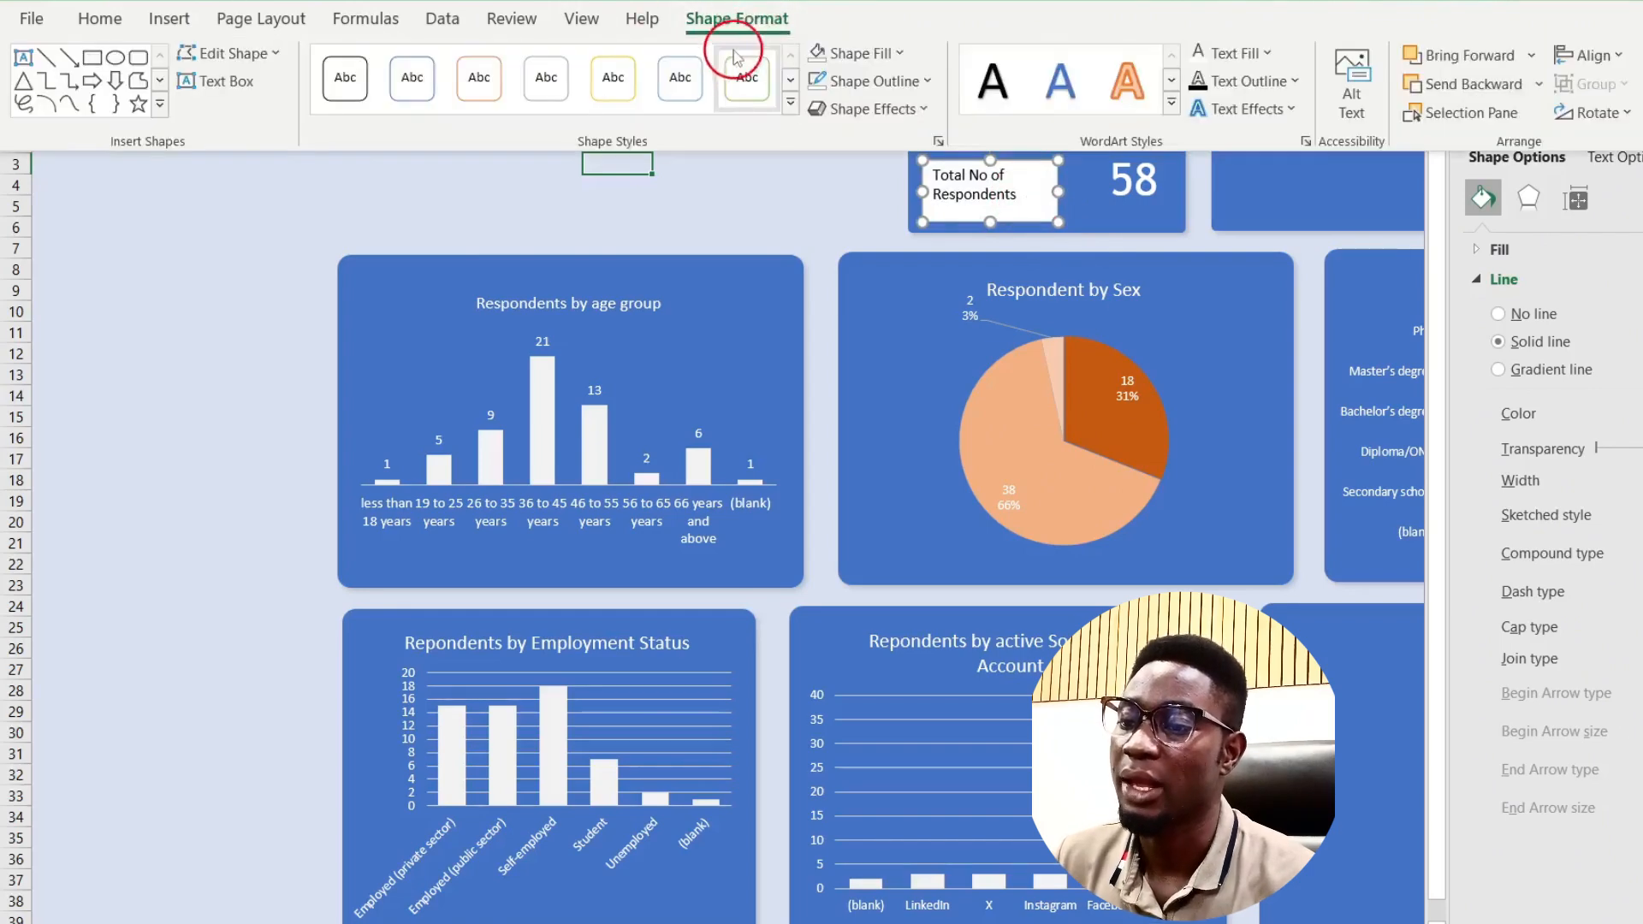
{"action": "left_click", "coordinate": [818, 58]}
{"action": "left_click", "coordinate": [818, 80]}
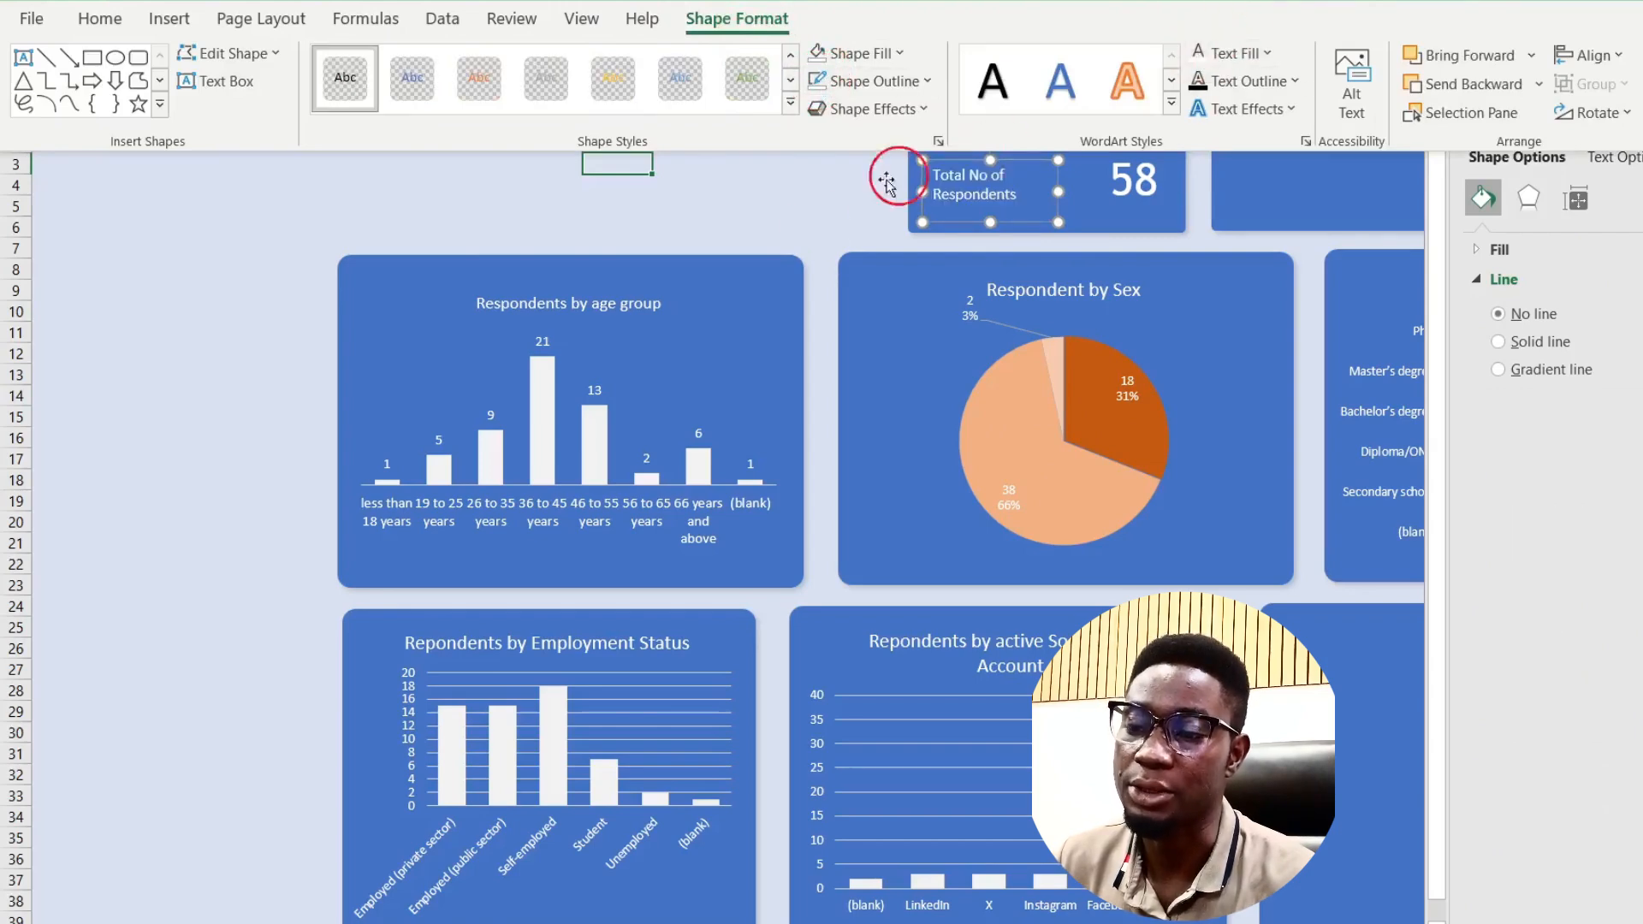
{"action": "left_click", "coordinate": [723, 212]}
{"action": "left_click", "coordinate": [725, 212]}
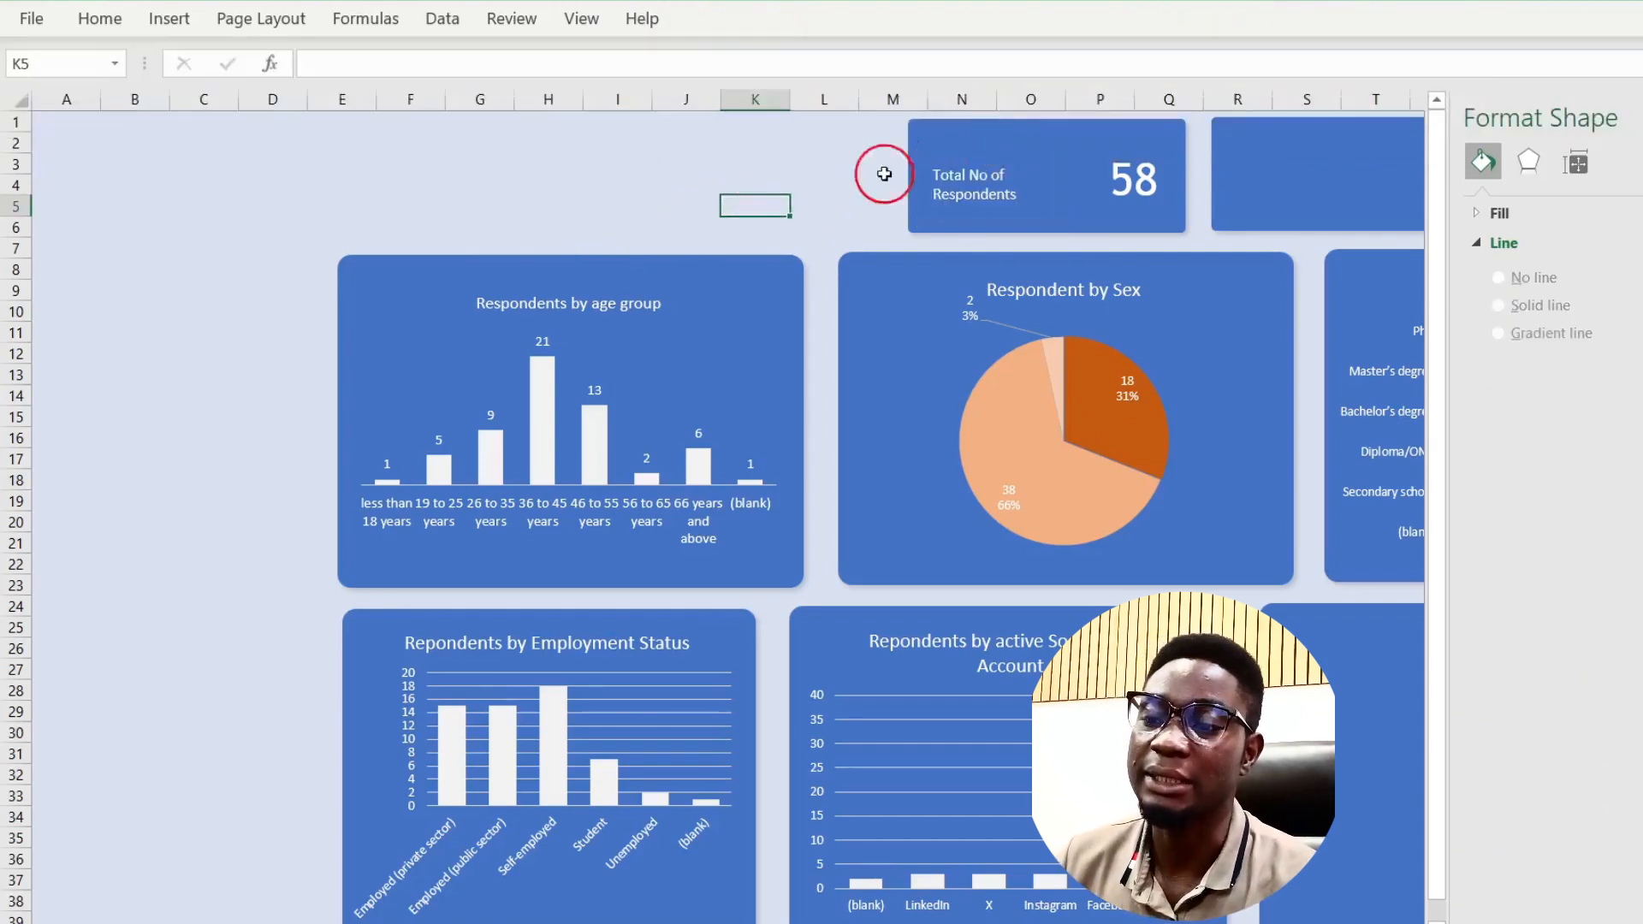
{"action": "left_click", "coordinate": [974, 172]}
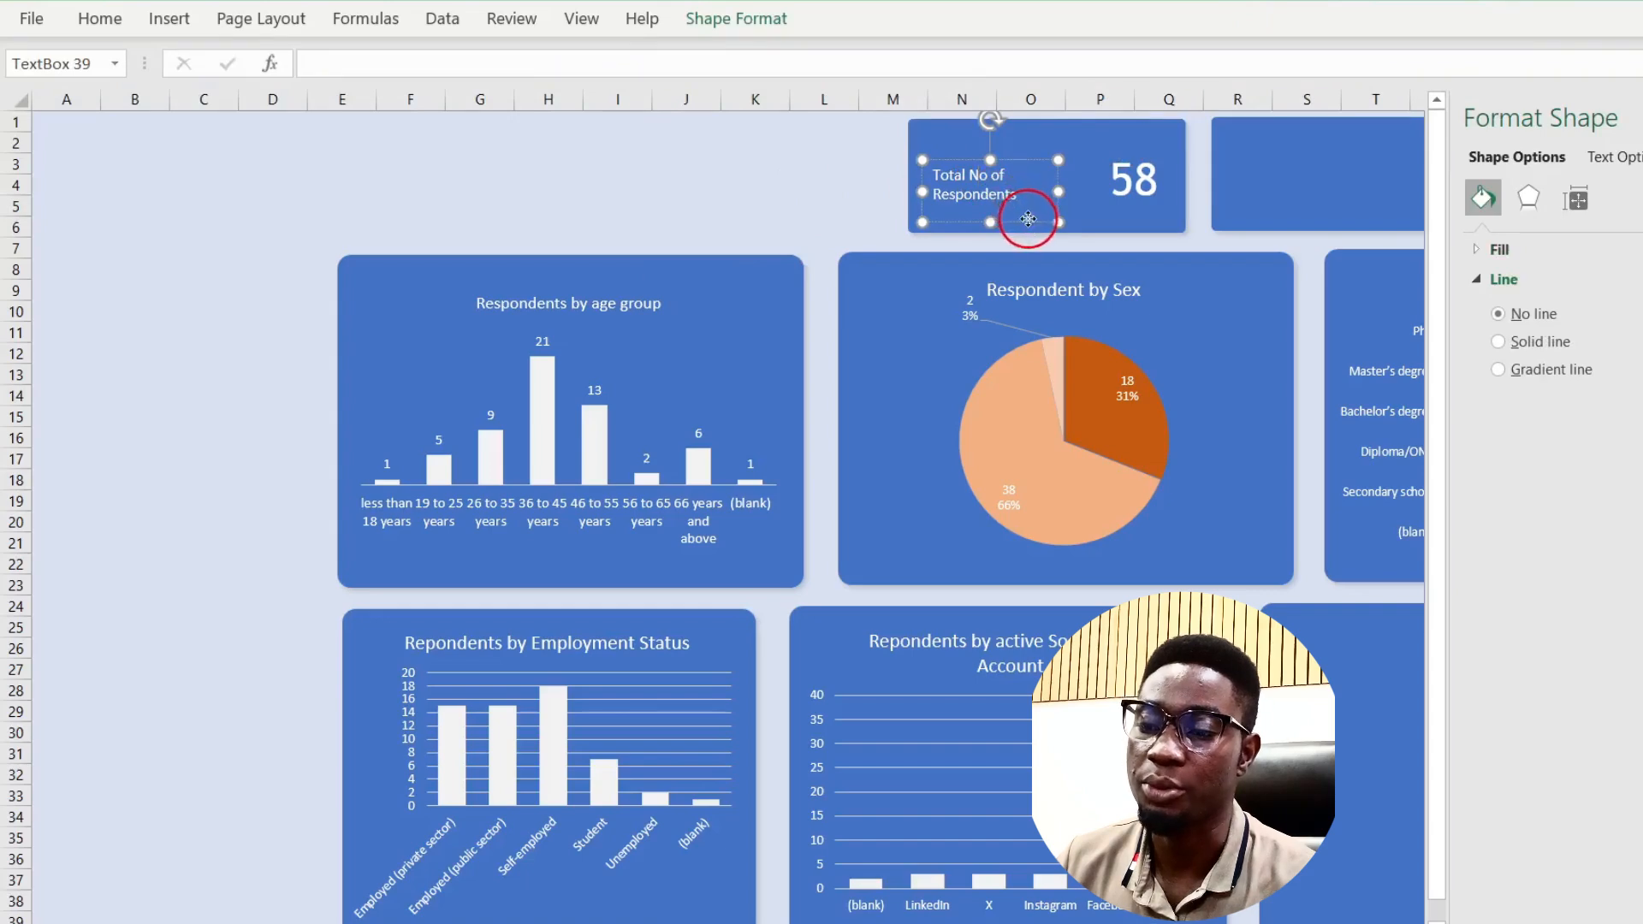
{"action": "left_click_drag", "start_coordinate": [1028, 219], "coordinate": [1032, 211]}
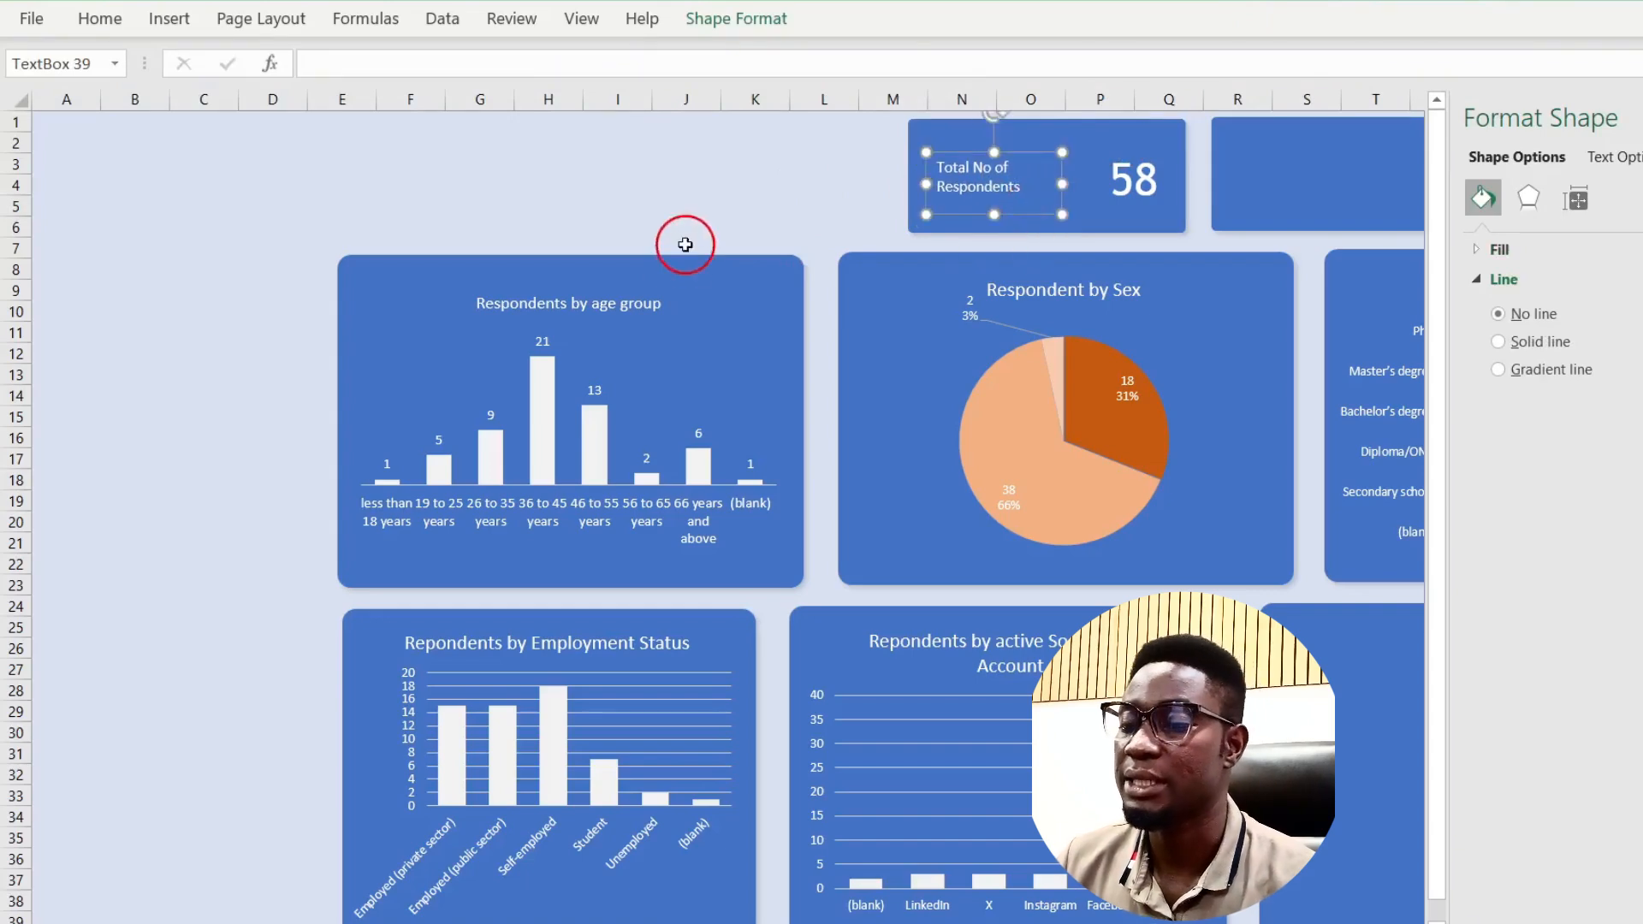
{"action": "scroll", "coordinate": [685, 244], "scroll_direction": "right", "scroll_amount": 4}
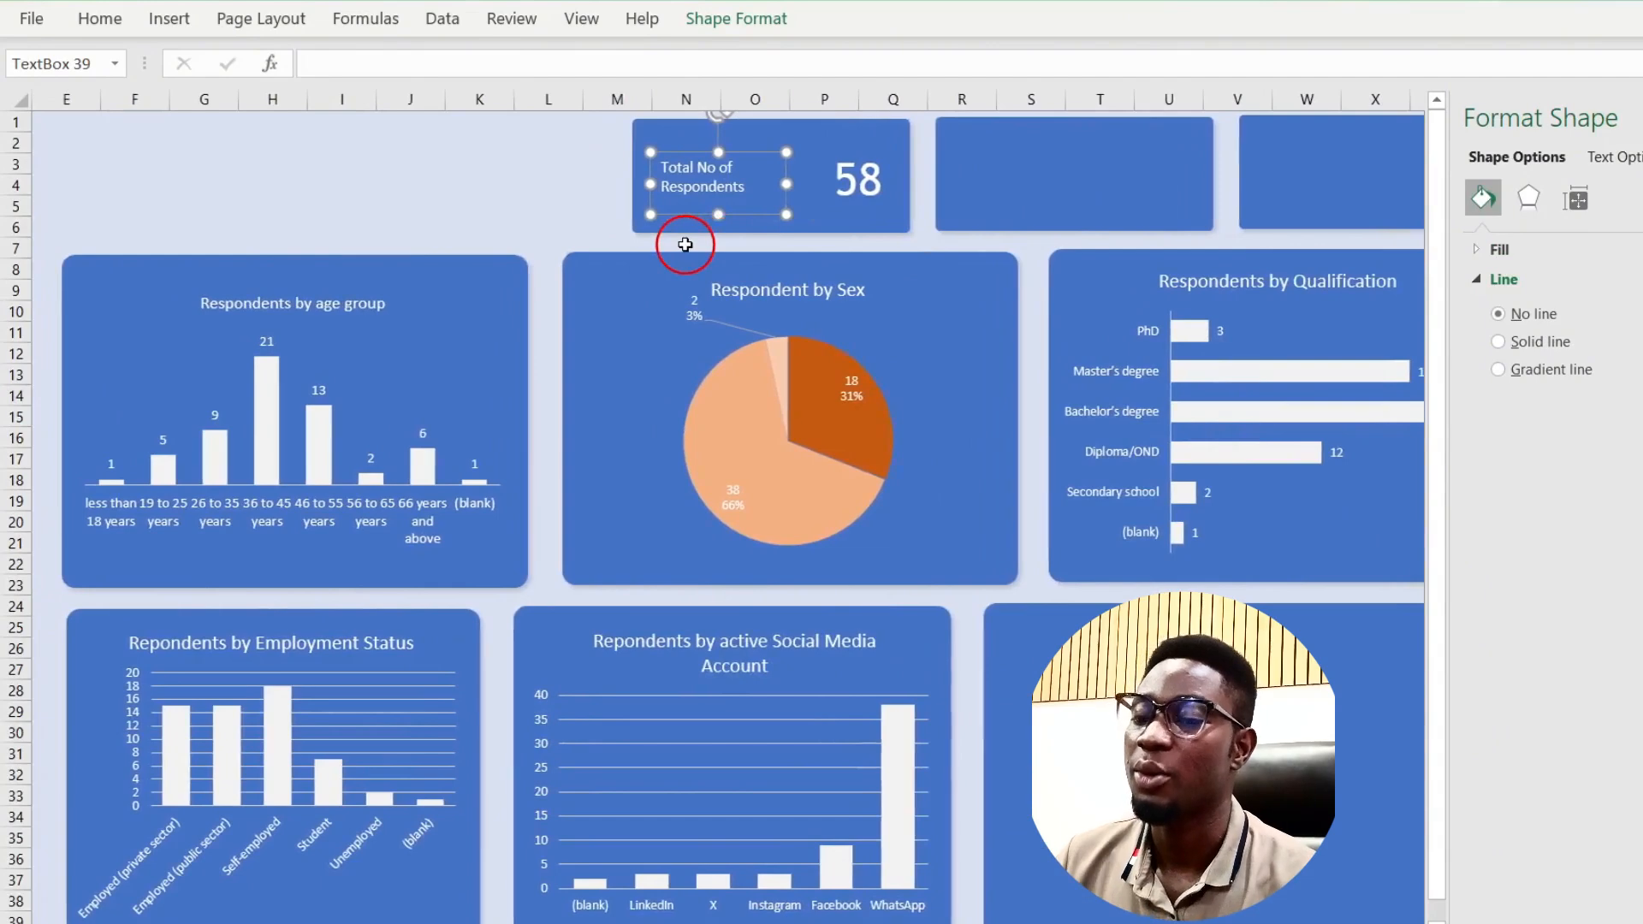
{"action": "scroll", "coordinate": [686, 245], "scroll_direction": "right", "scroll_amount": 1}
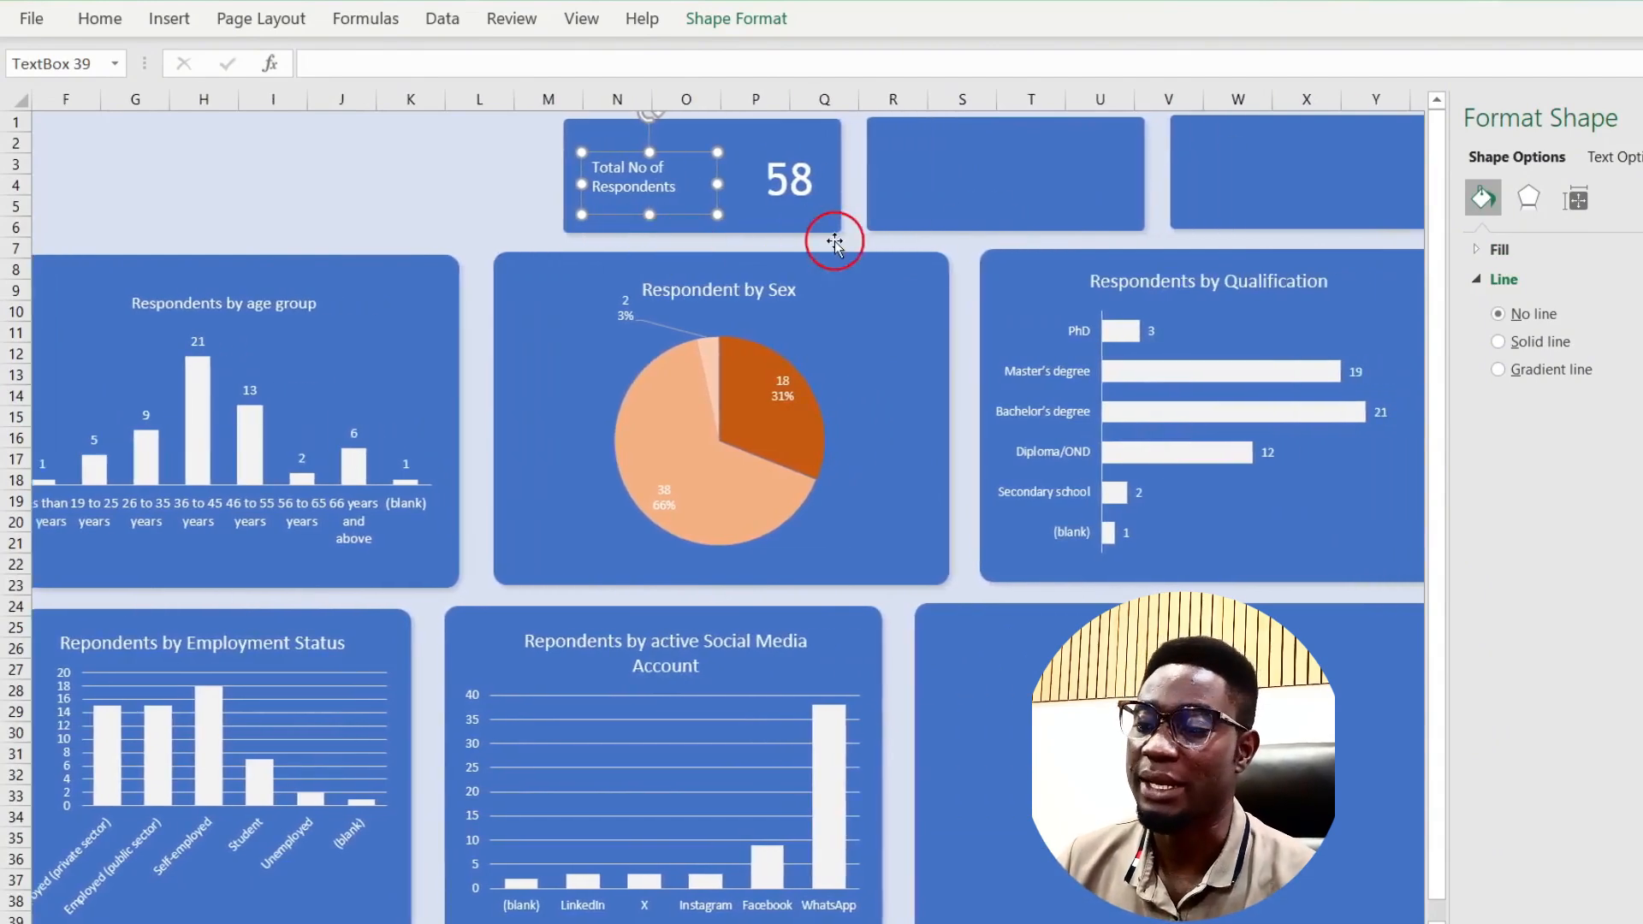
{"action": "double_click", "coordinate": [497, 198]}
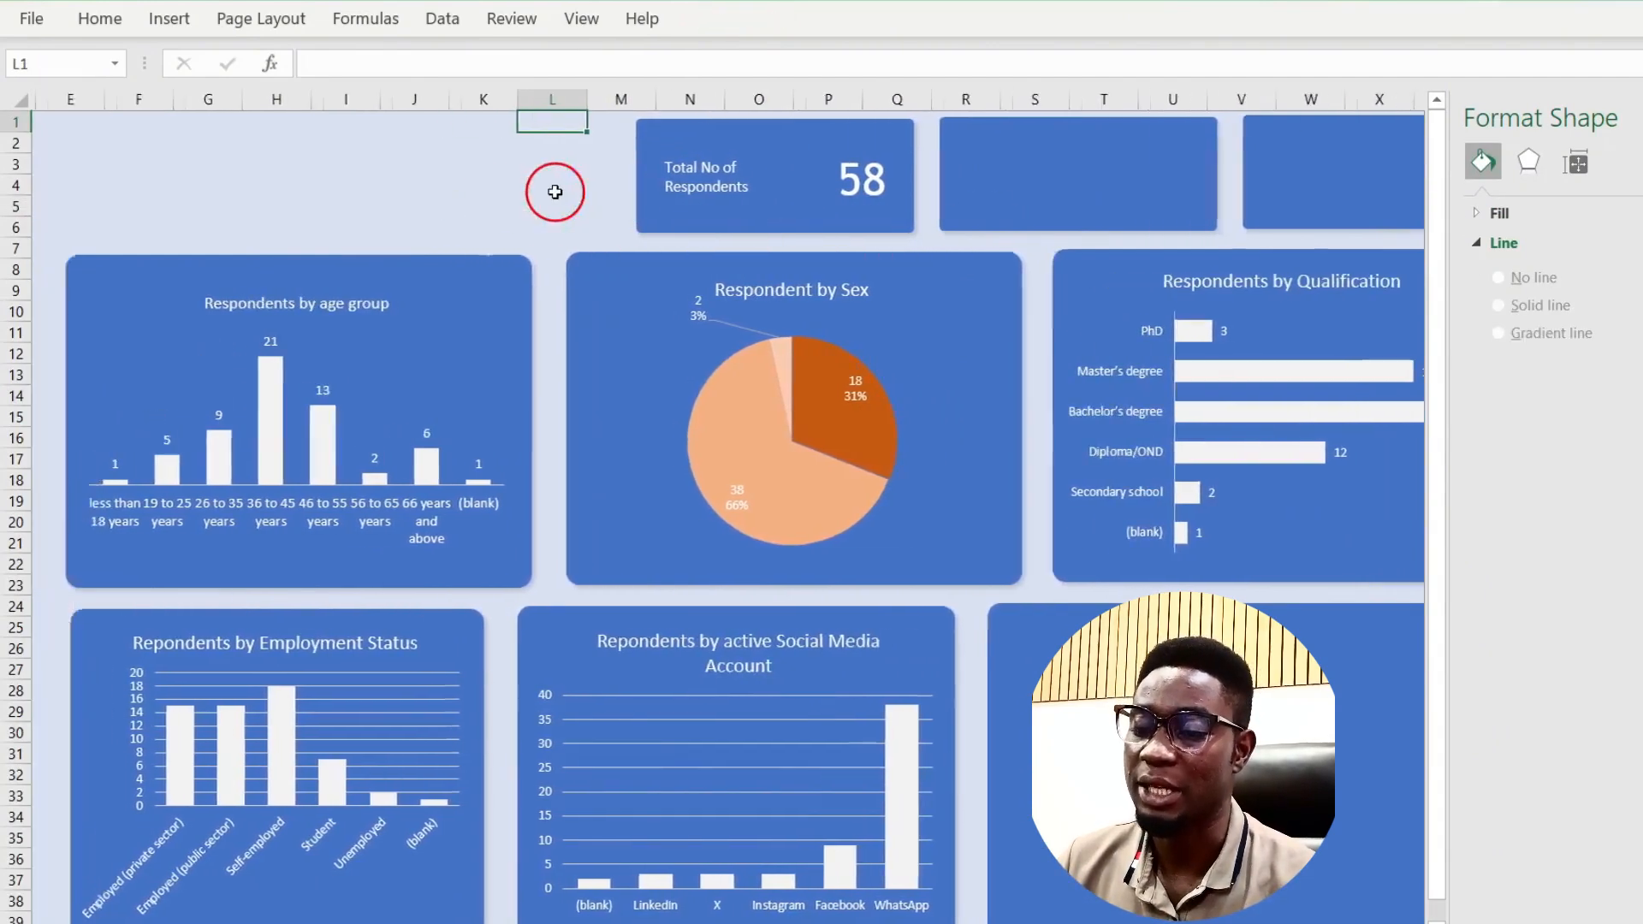
{"action": "scroll", "coordinate": [552, 192], "scroll_direction": "left", "scroll_amount": 5}
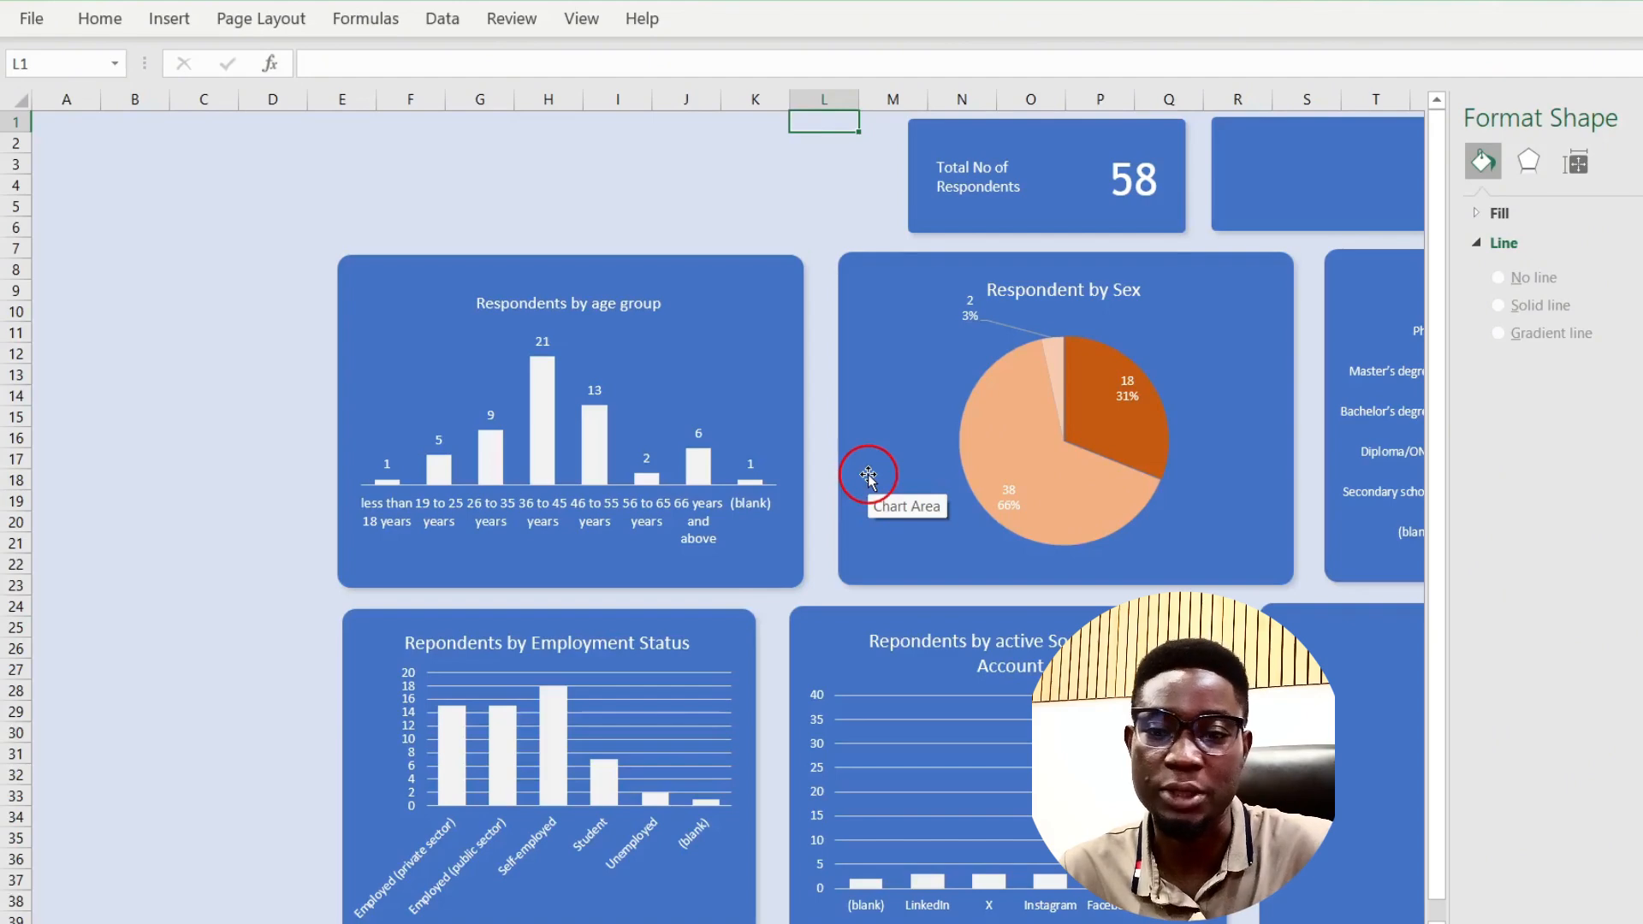
{"action": "left_click", "coordinate": [1080, 445]}
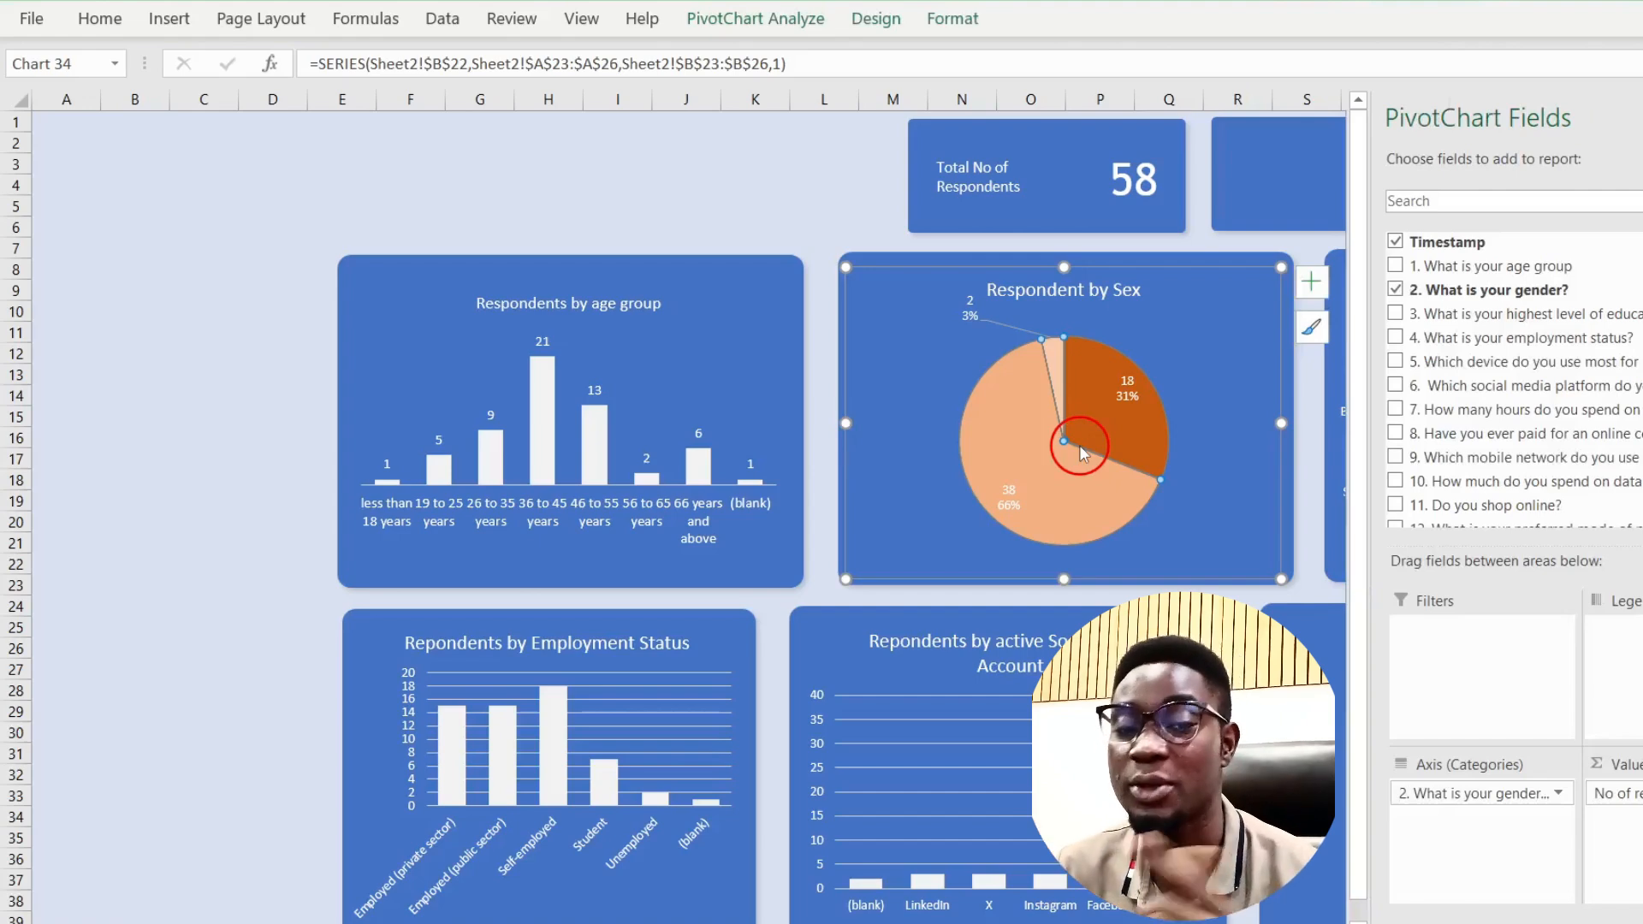
Step: Insert age group and gender slicers for the Respondent by Sex pie chart
{"action": "left_click", "coordinate": [752, 36]}
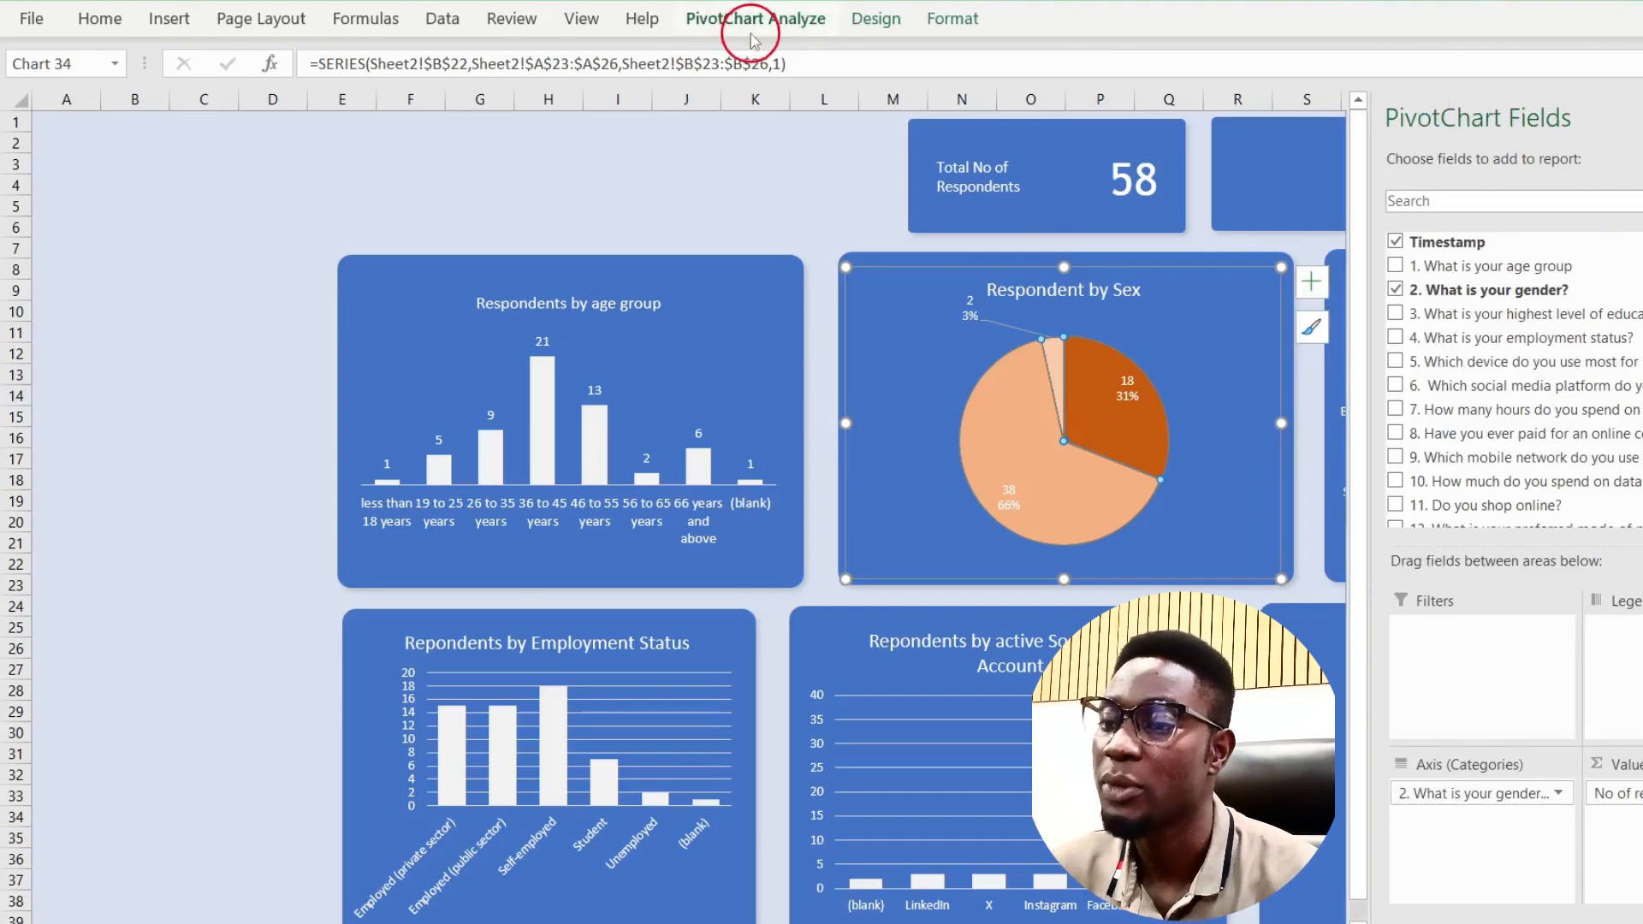
{"action": "left_click", "coordinate": [814, 27]}
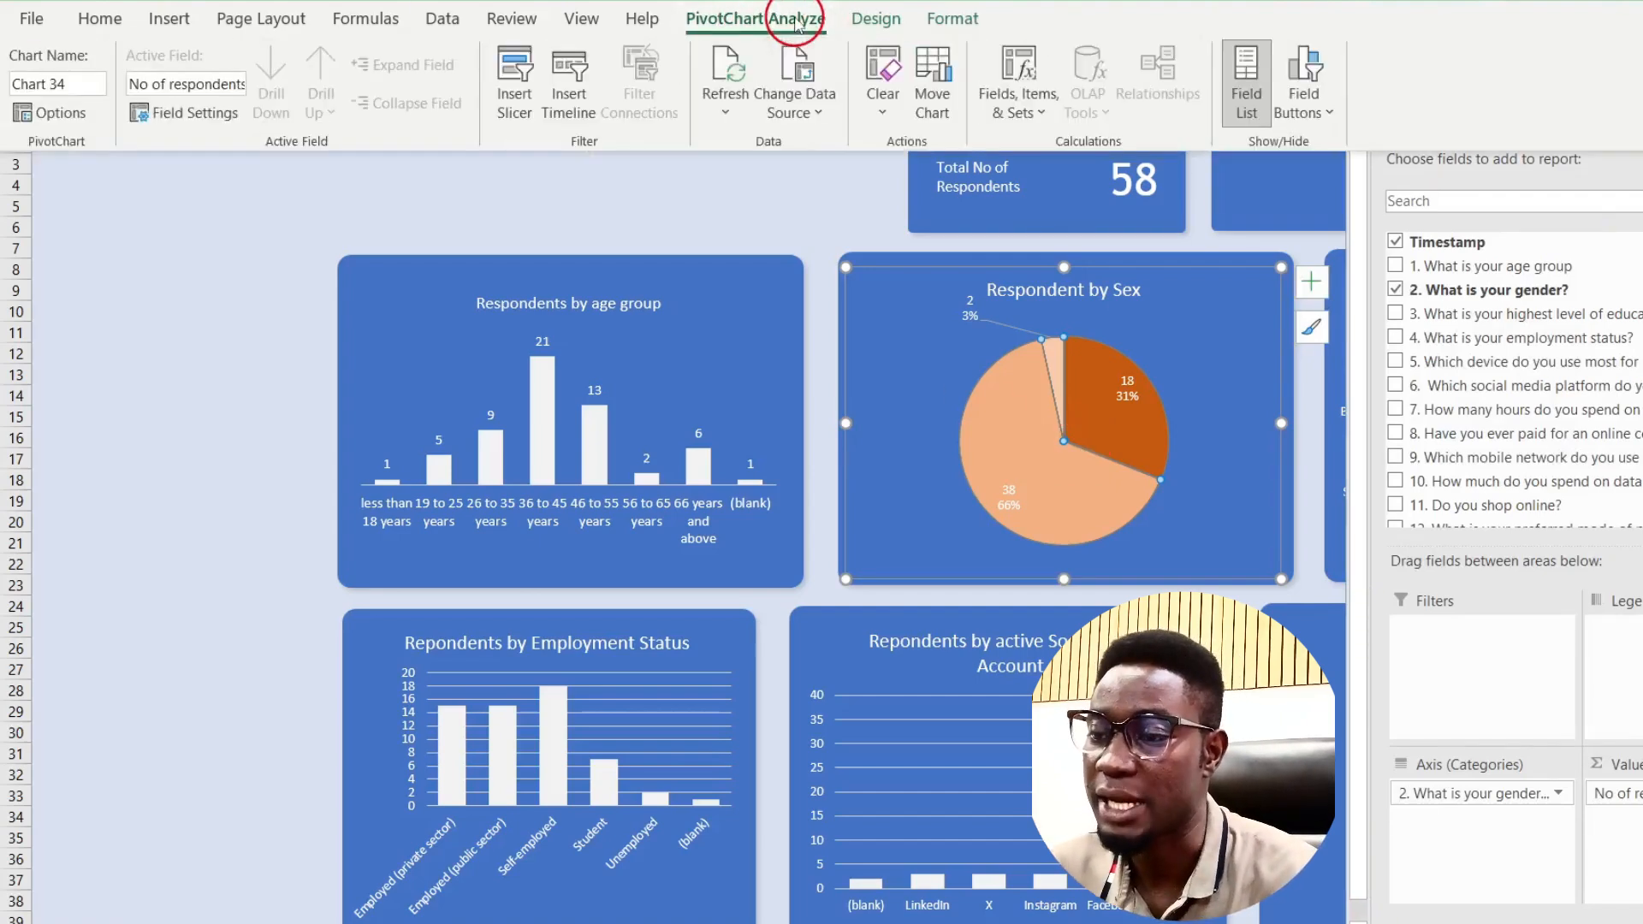
{"action": "left_click", "coordinate": [516, 94]}
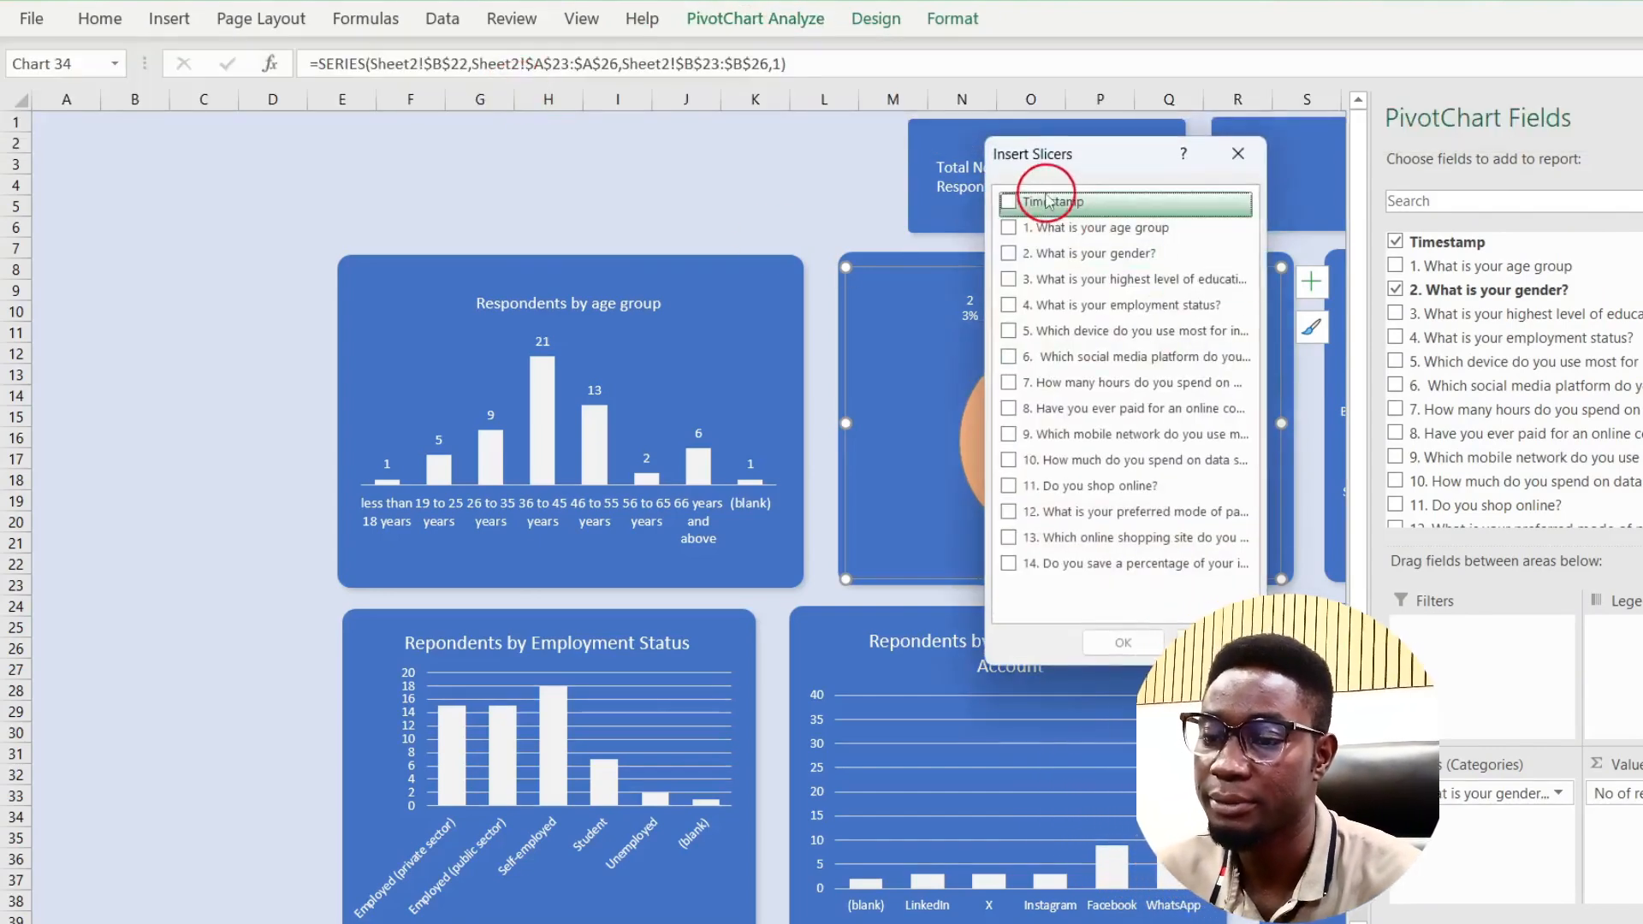
{"action": "left_click", "coordinate": [1010, 229]}
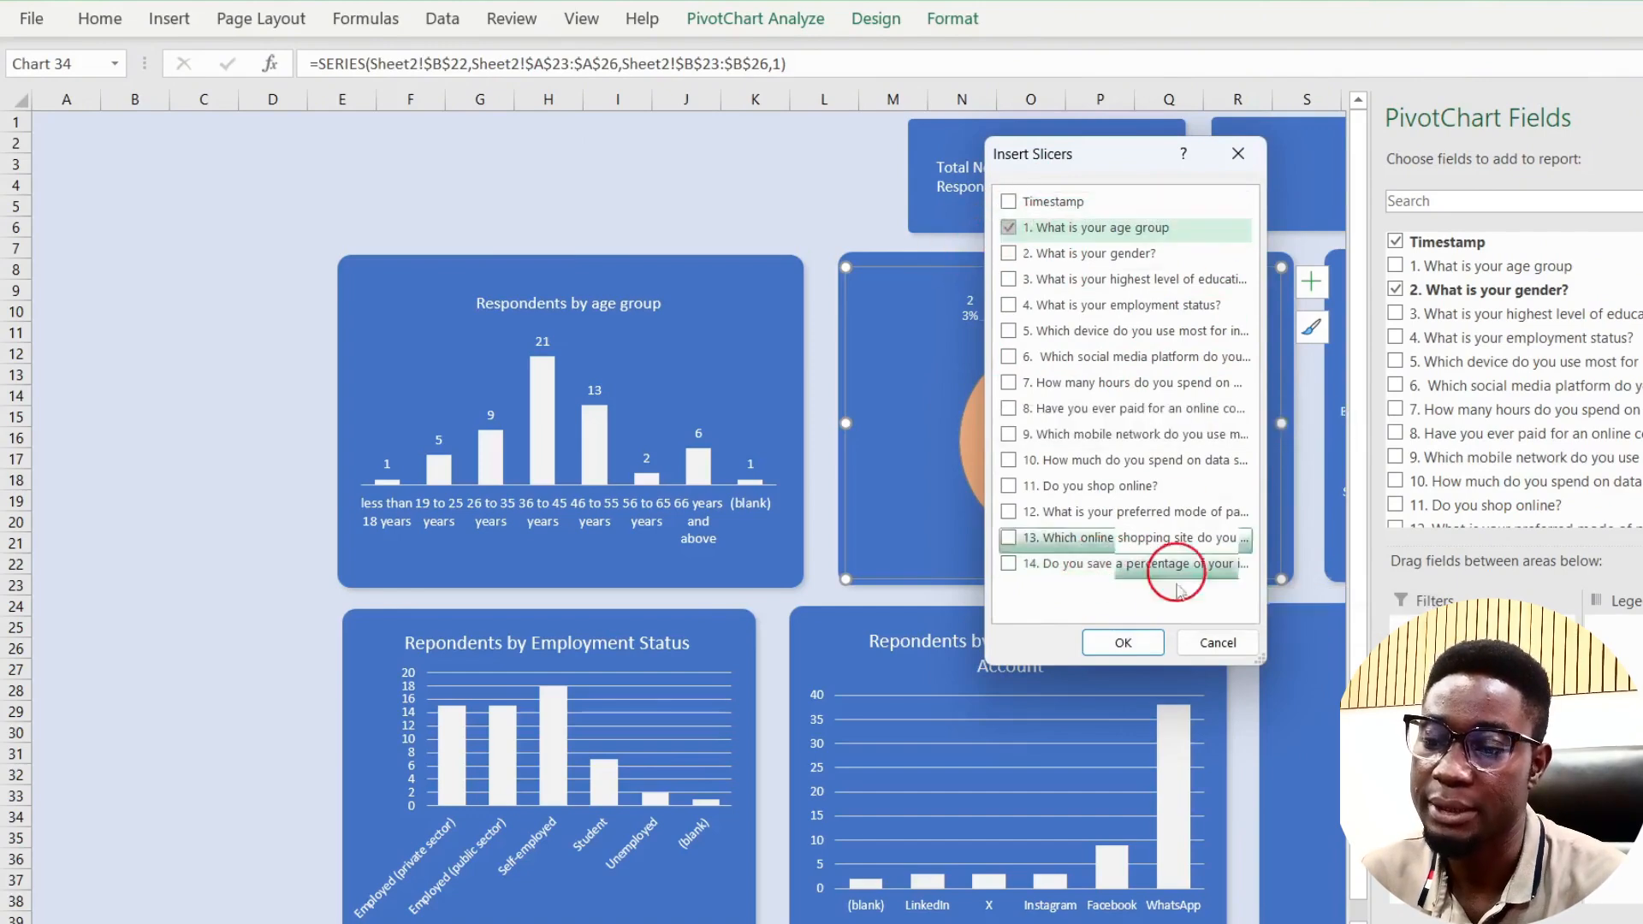
{"action": "left_click", "coordinate": [1021, 255]}
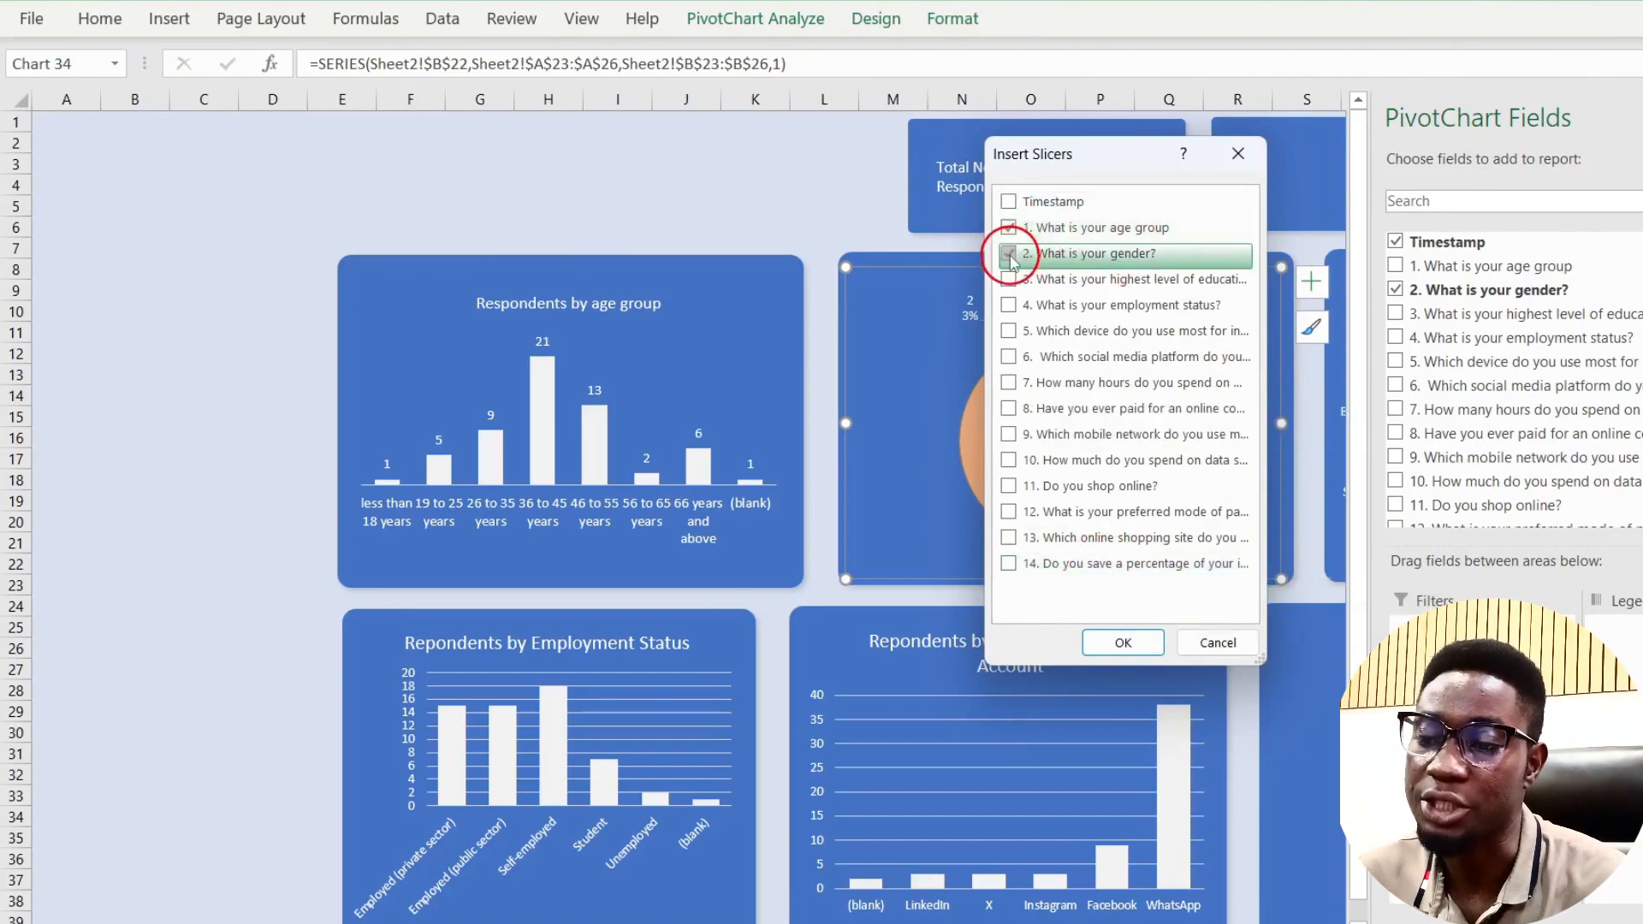
{"action": "left_click", "coordinate": [1144, 643]}
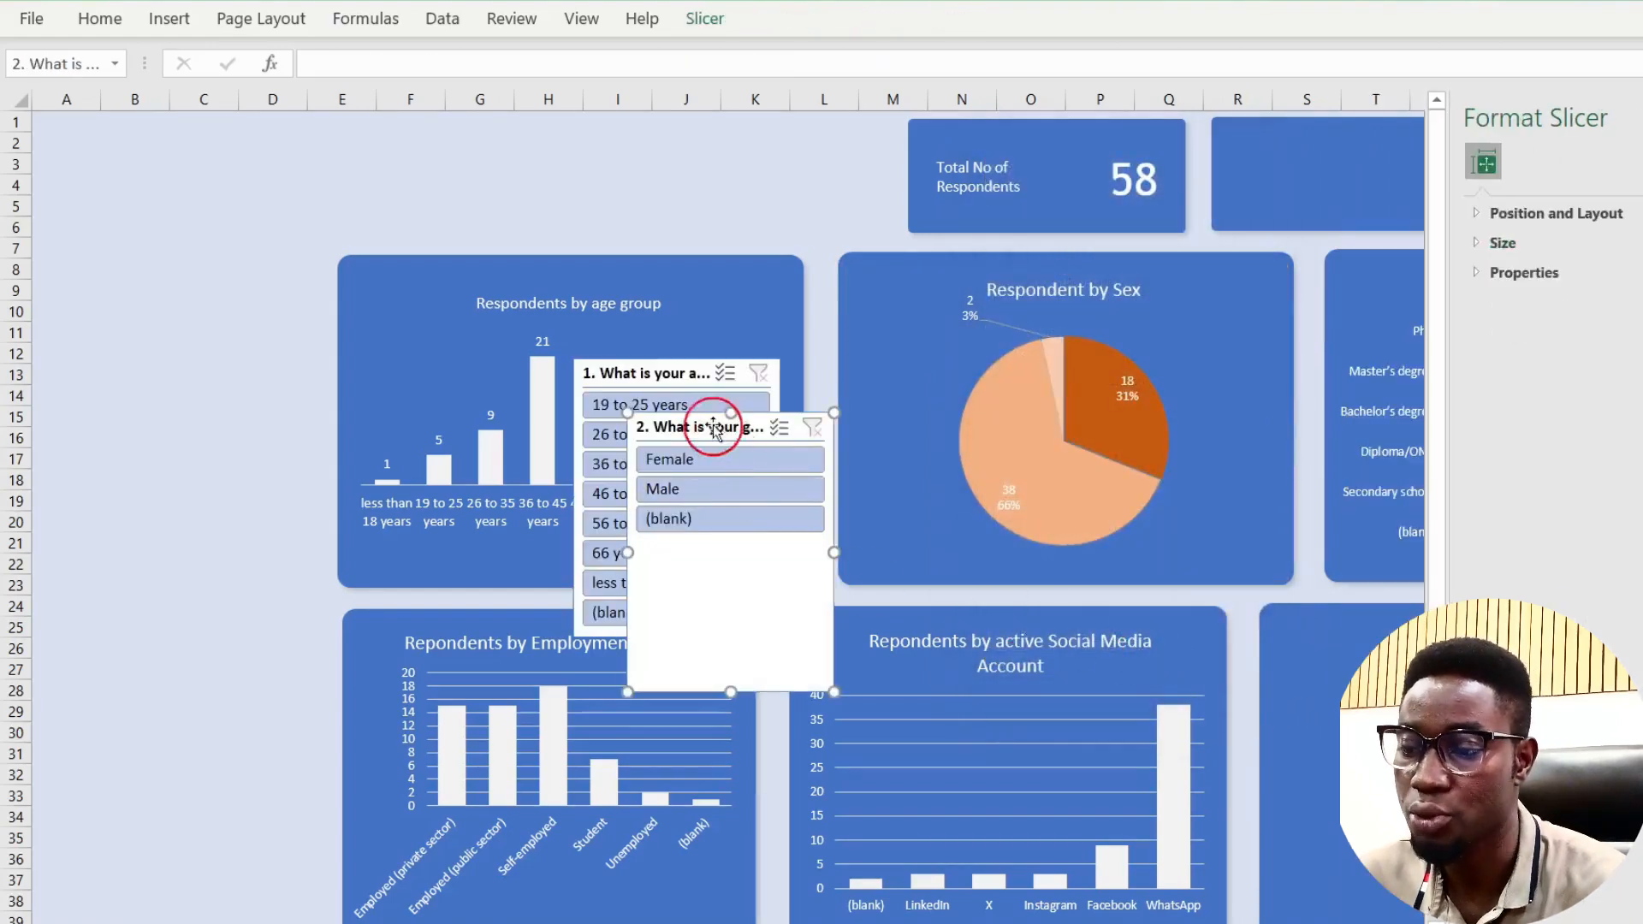
Step: Move the gender slicer top-left with the age slicer beside it, and test the Female and Male filters
{"action": "left_click_drag", "start_coordinate": [676, 428], "coordinate": [422, 170]}
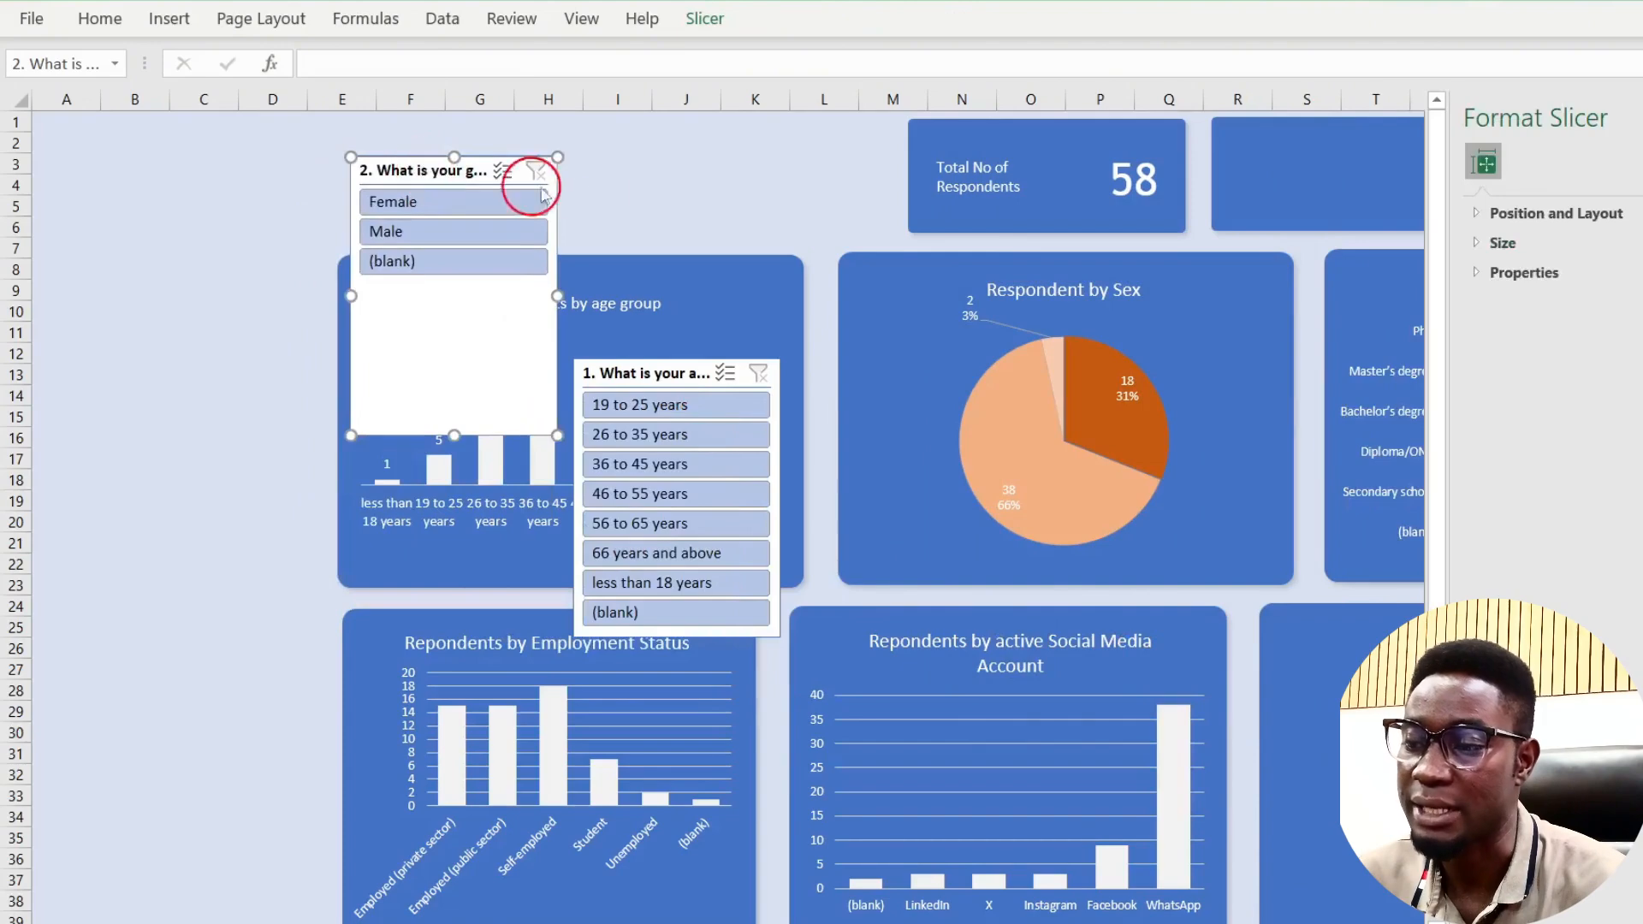
{"action": "left_click_drag", "start_coordinate": [648, 363], "coordinate": [691, 149]}
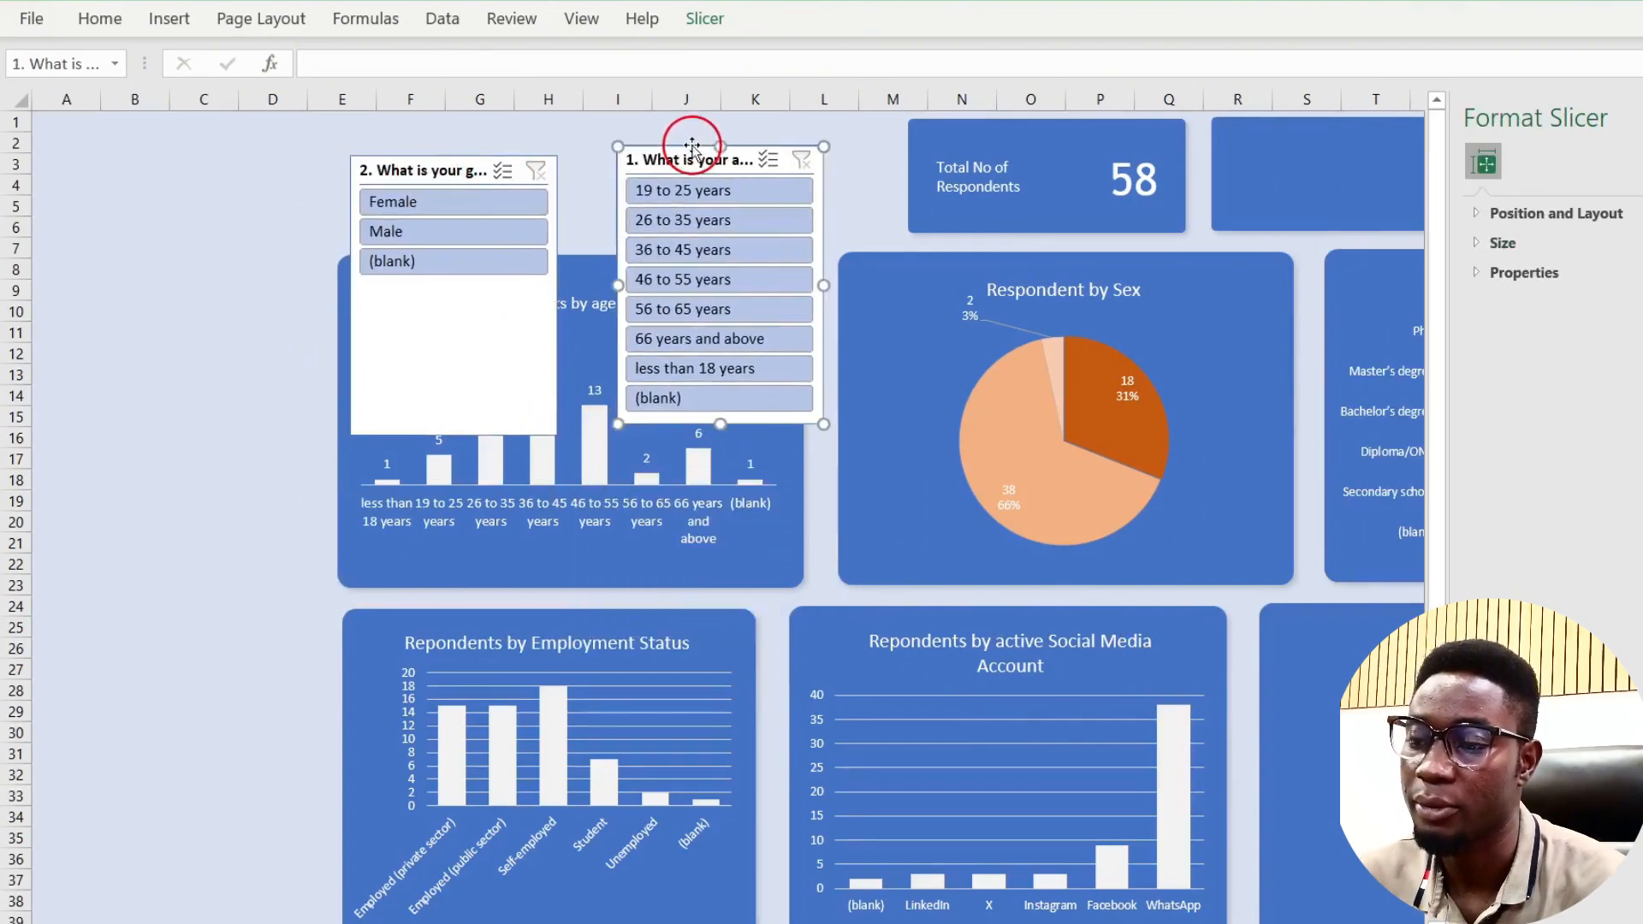
{"action": "left_click", "coordinate": [438, 204]}
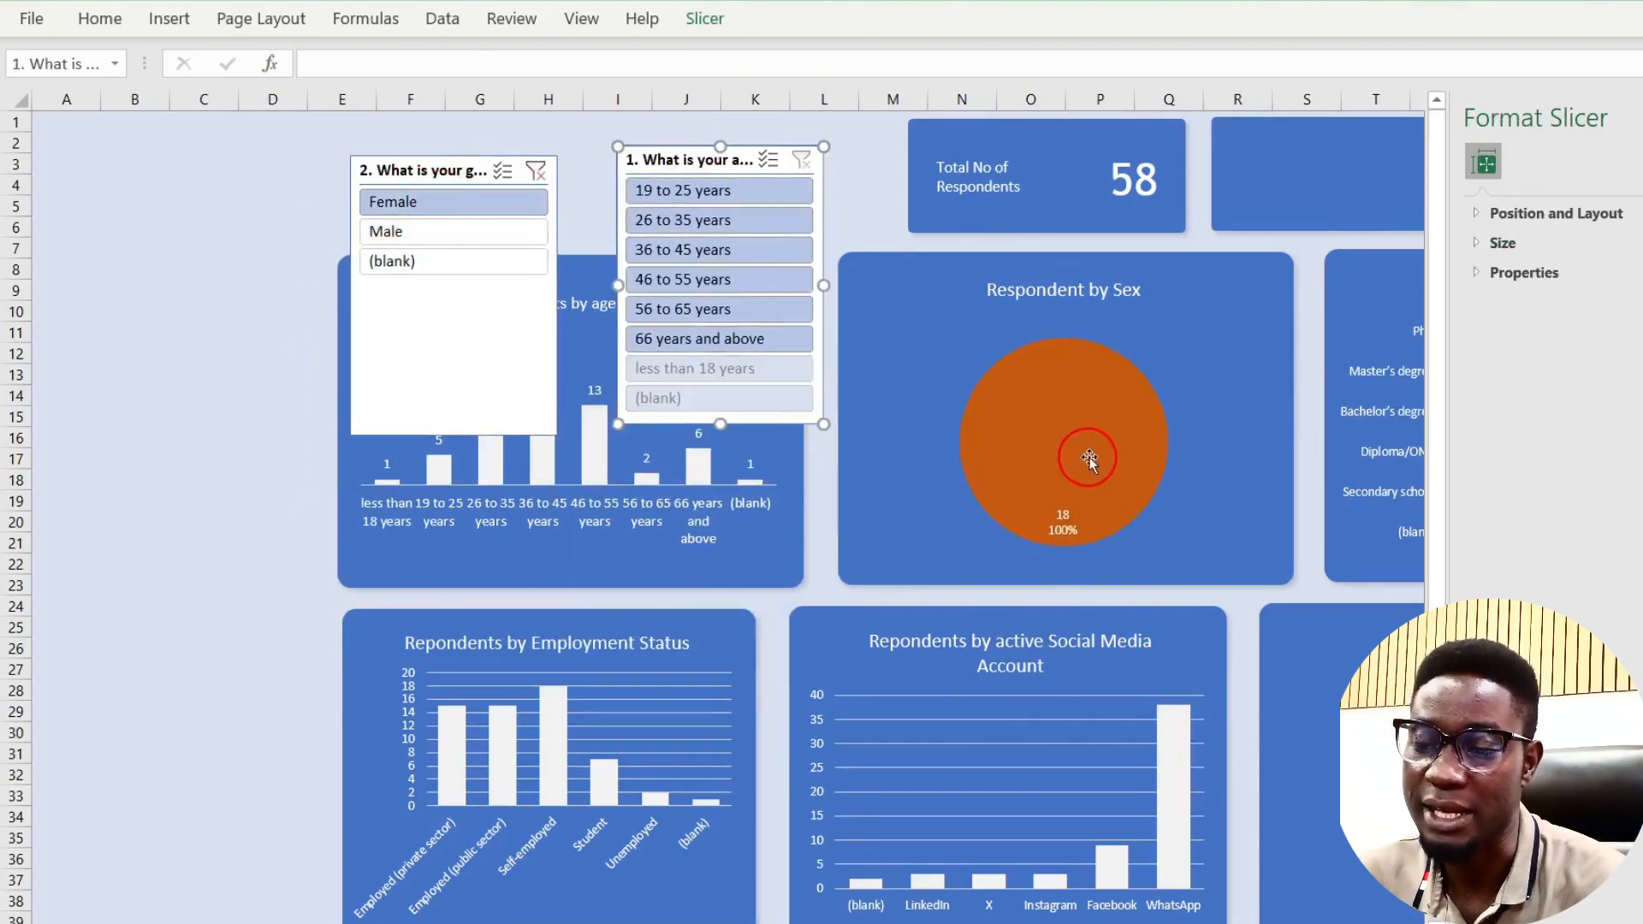
{"action": "left_click", "coordinate": [395, 232]}
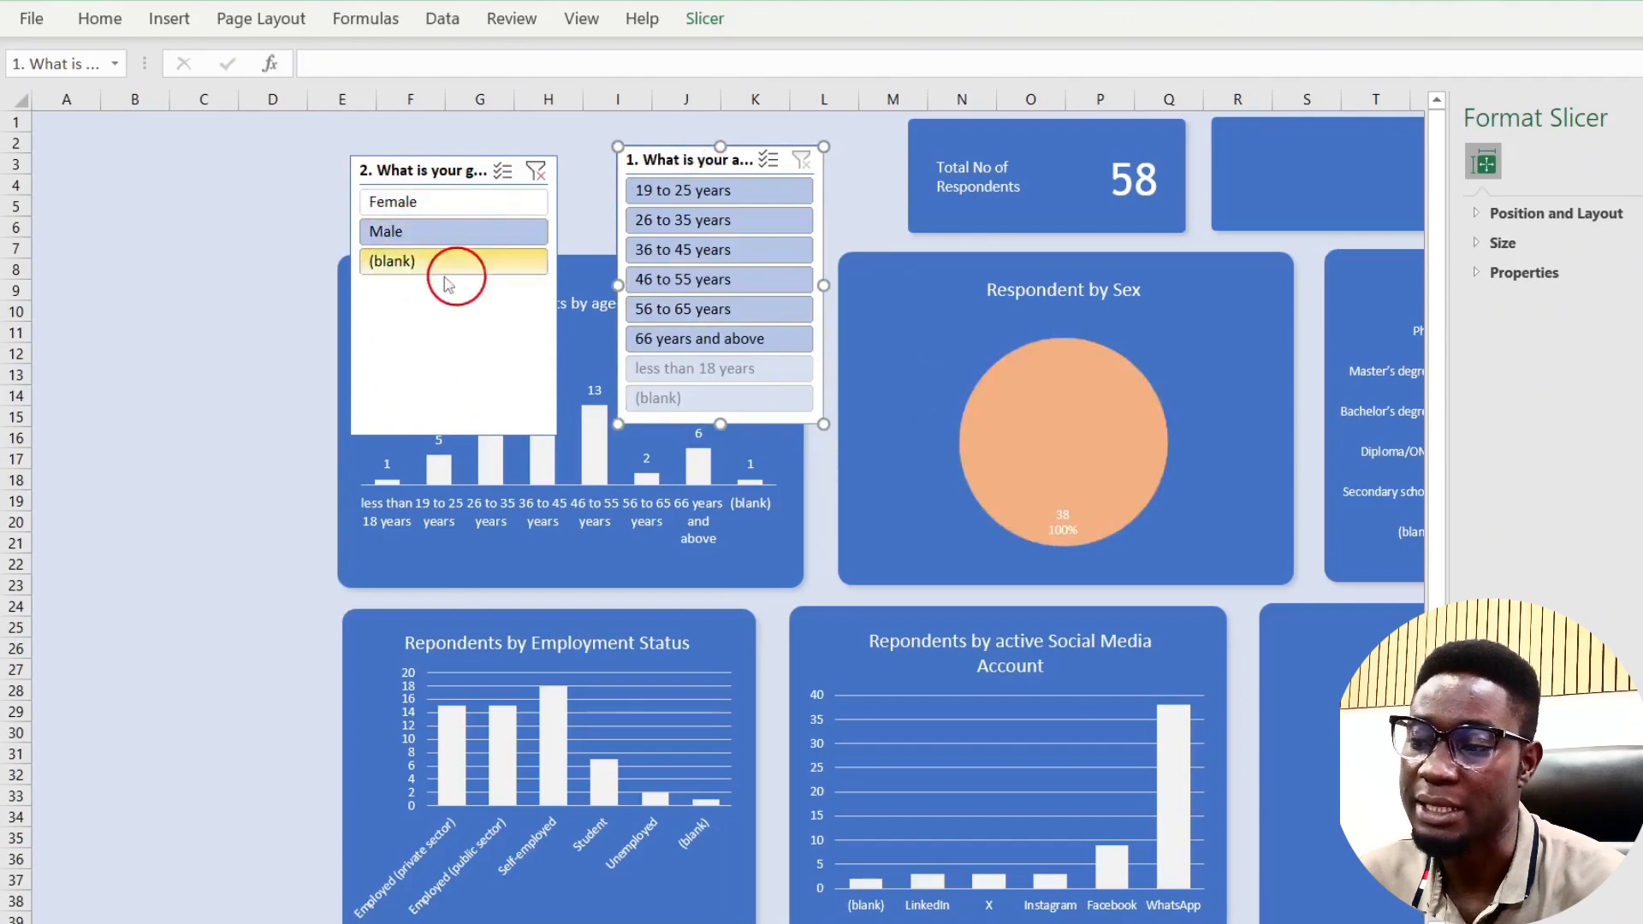
{"action": "left_click", "coordinate": [536, 171]}
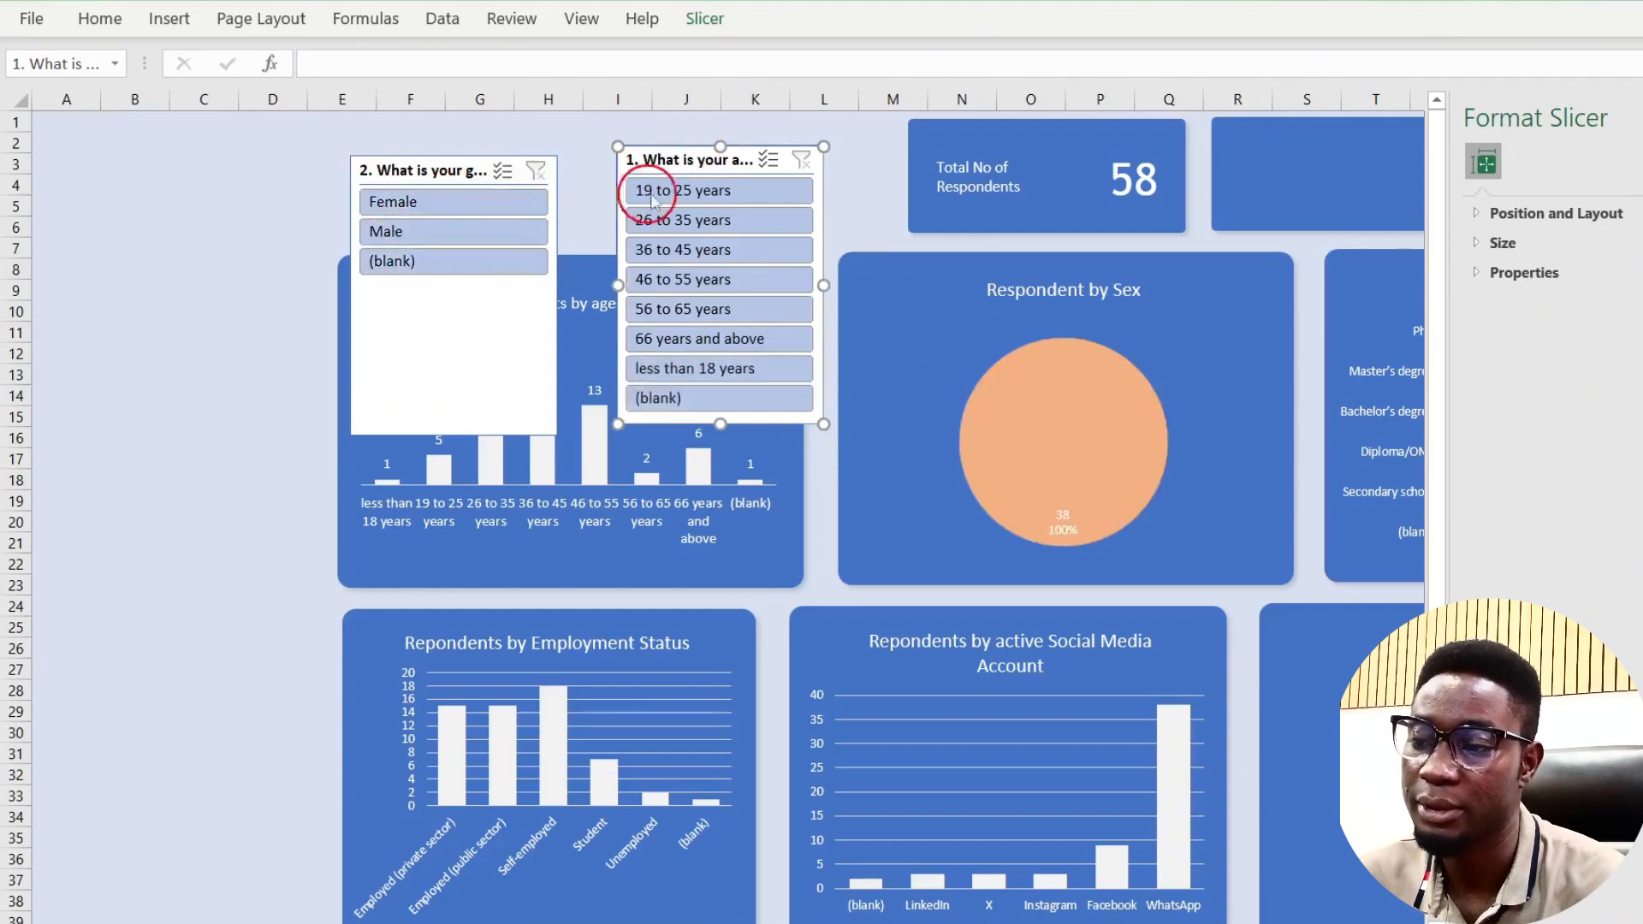
Step: Test the age slicer with the 19–25 through 46–55 year groups, then clear it
{"action": "left_click", "coordinate": [699, 191]}
{"action": "left_click", "coordinate": [698, 220]}
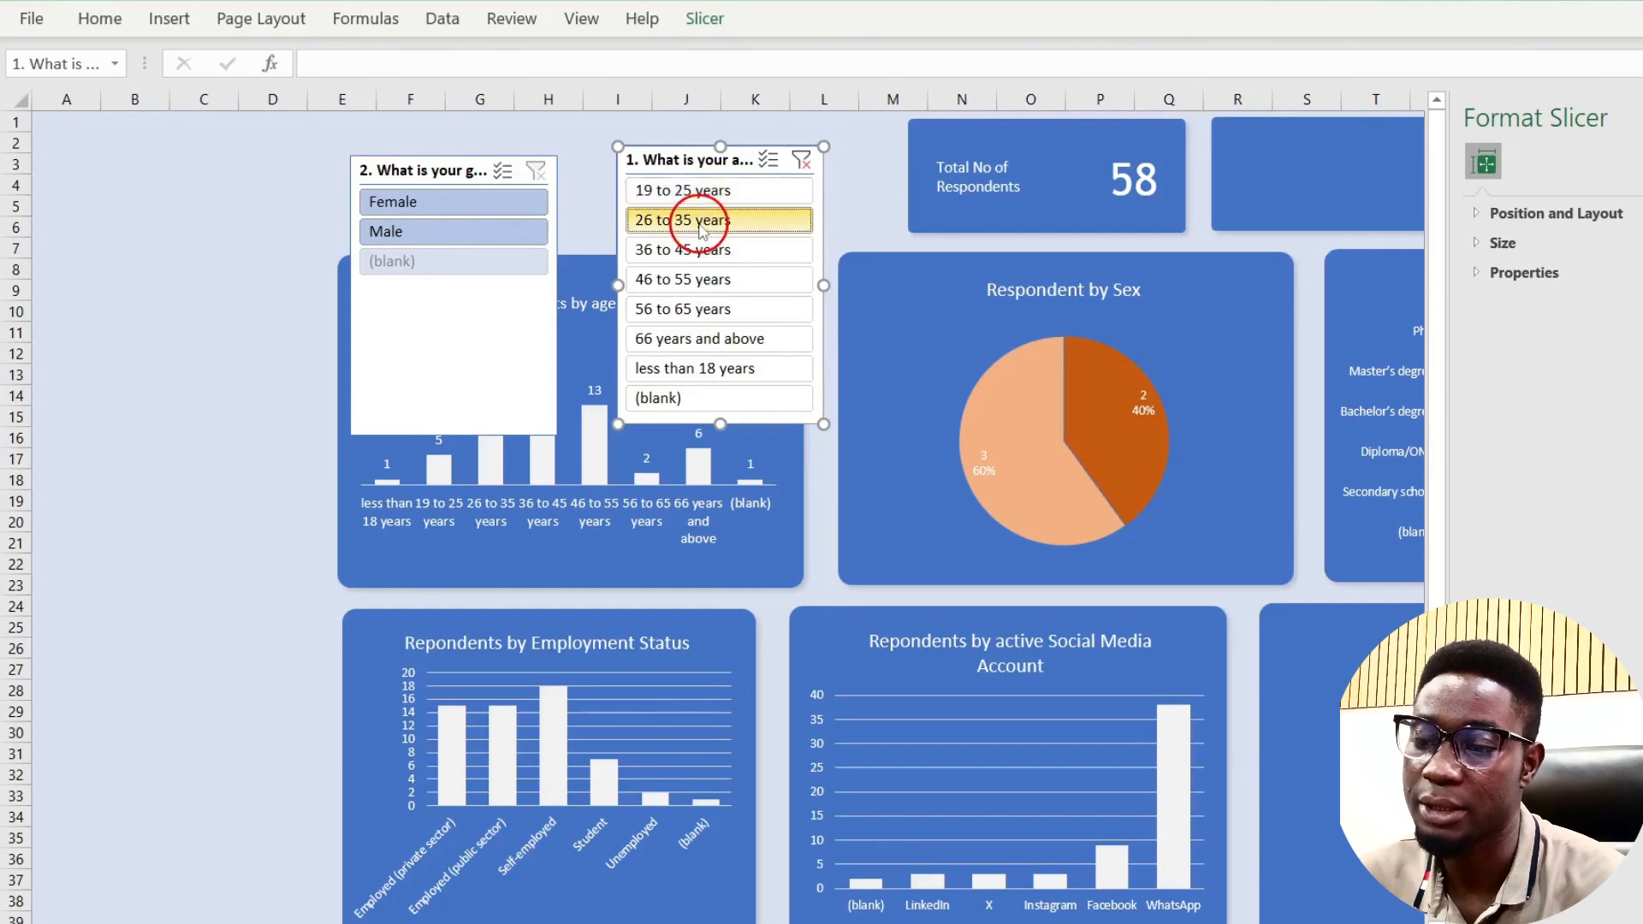
{"action": "left_click", "coordinate": [703, 250]}
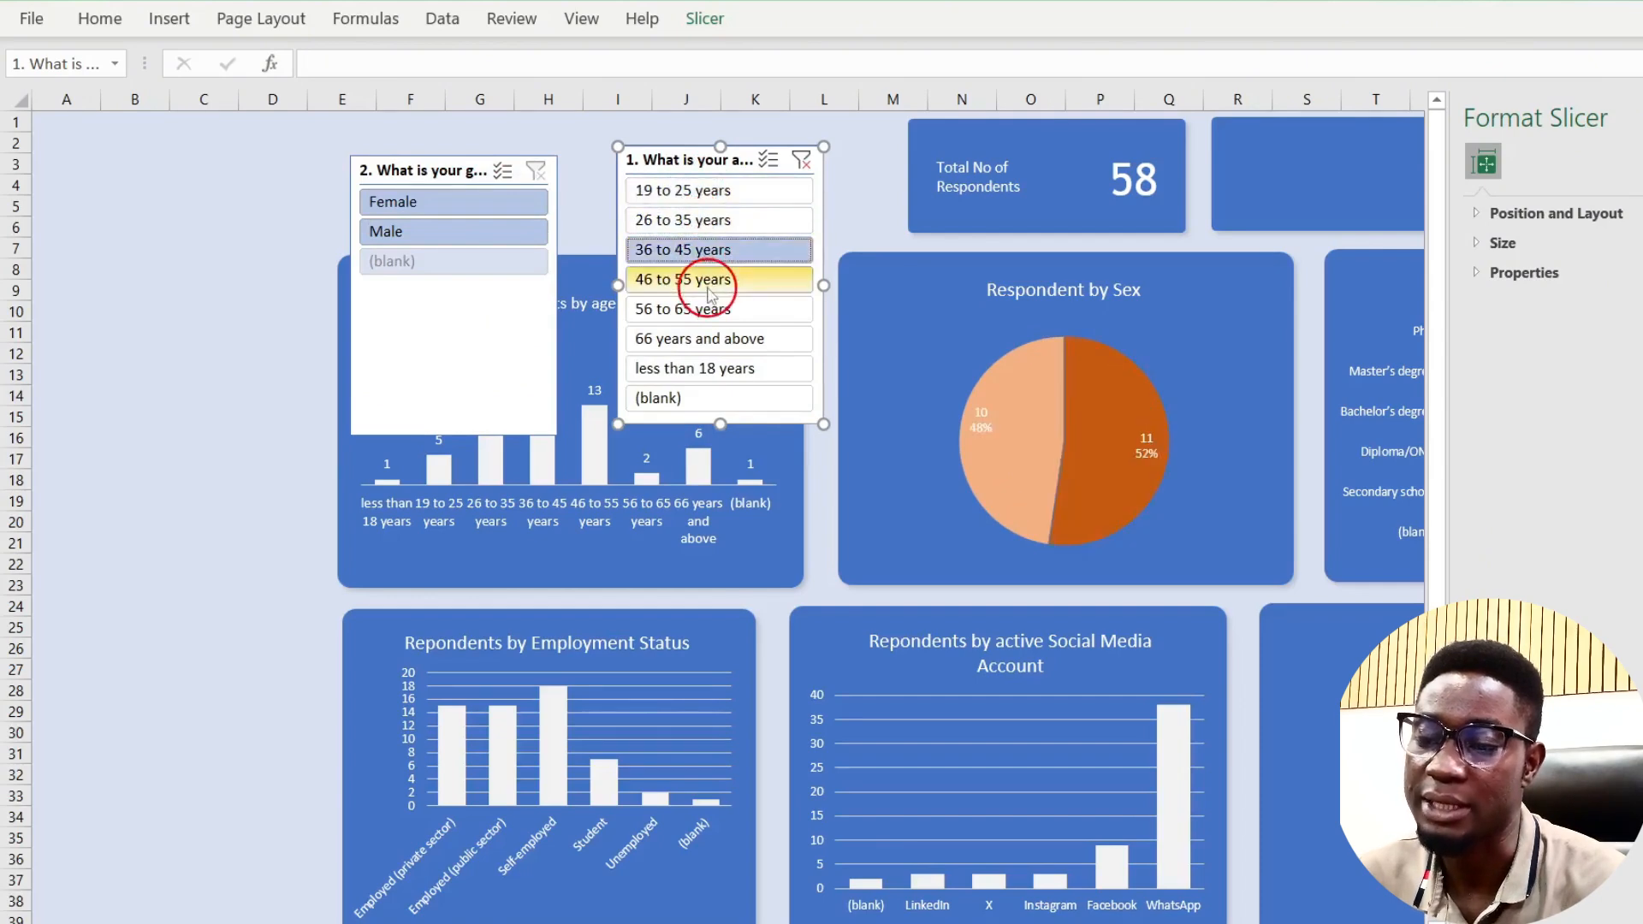
{"action": "left_click", "coordinate": [682, 279]}
{"action": "left_click", "coordinate": [799, 161]}
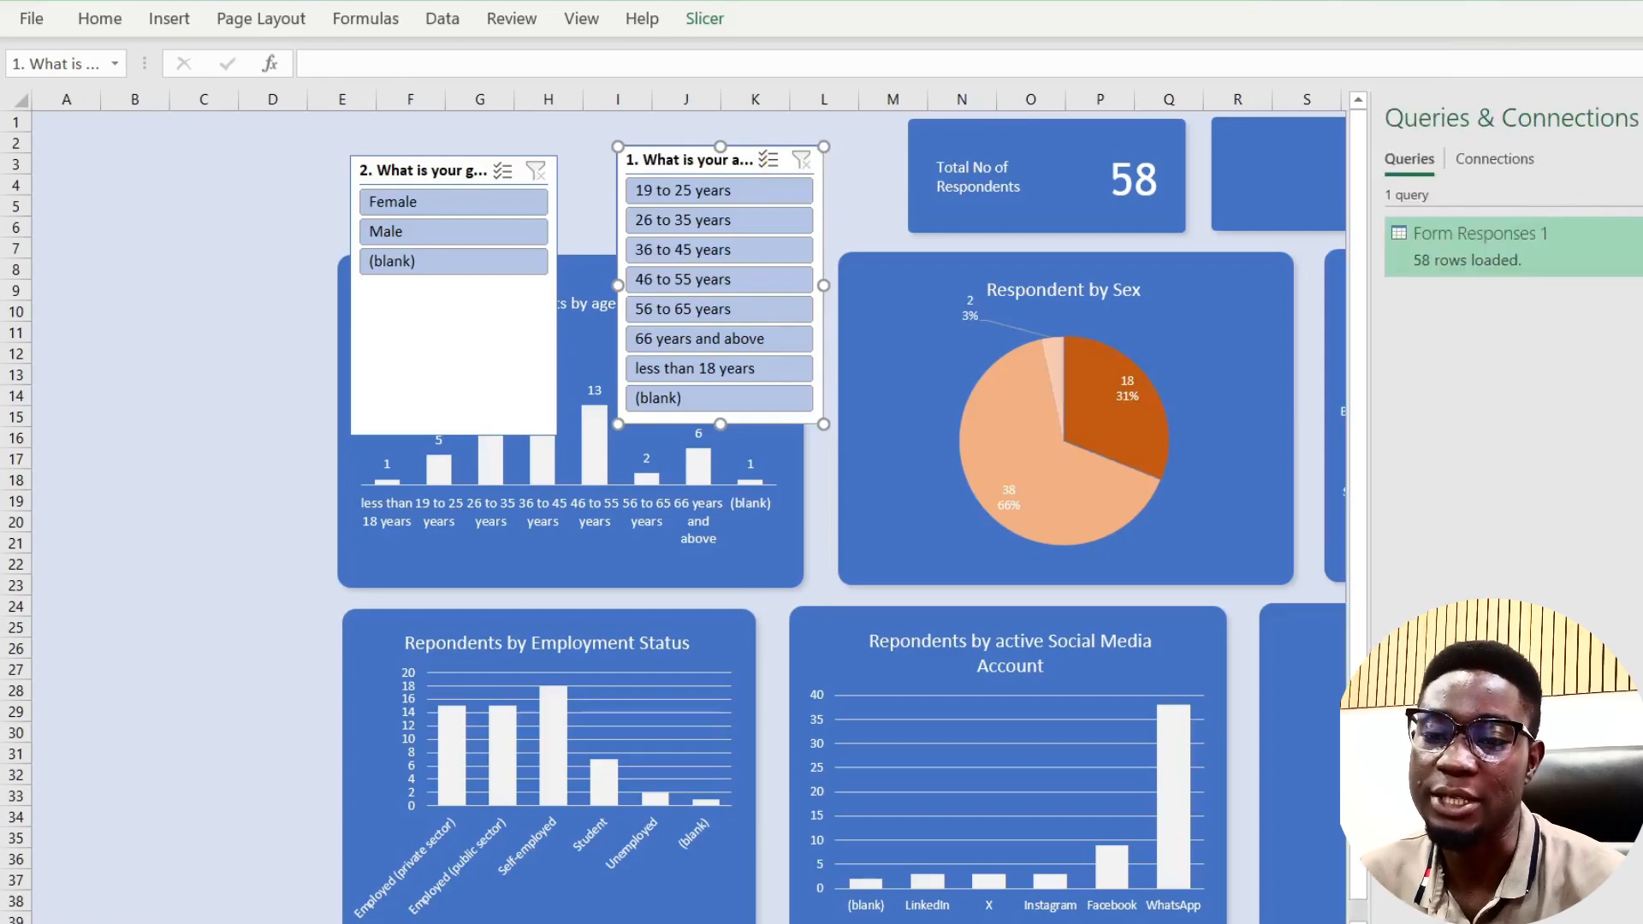
Step: Close the Queries & Connections pane, retest under 18, 56–65 and 46–55, then clear the age filter
{"action": "left_click", "coordinate": [1642, 118]}
{"action": "scroll", "coordinate": [1093, 685], "scroll_direction": "down", "scroll_amount": 5}
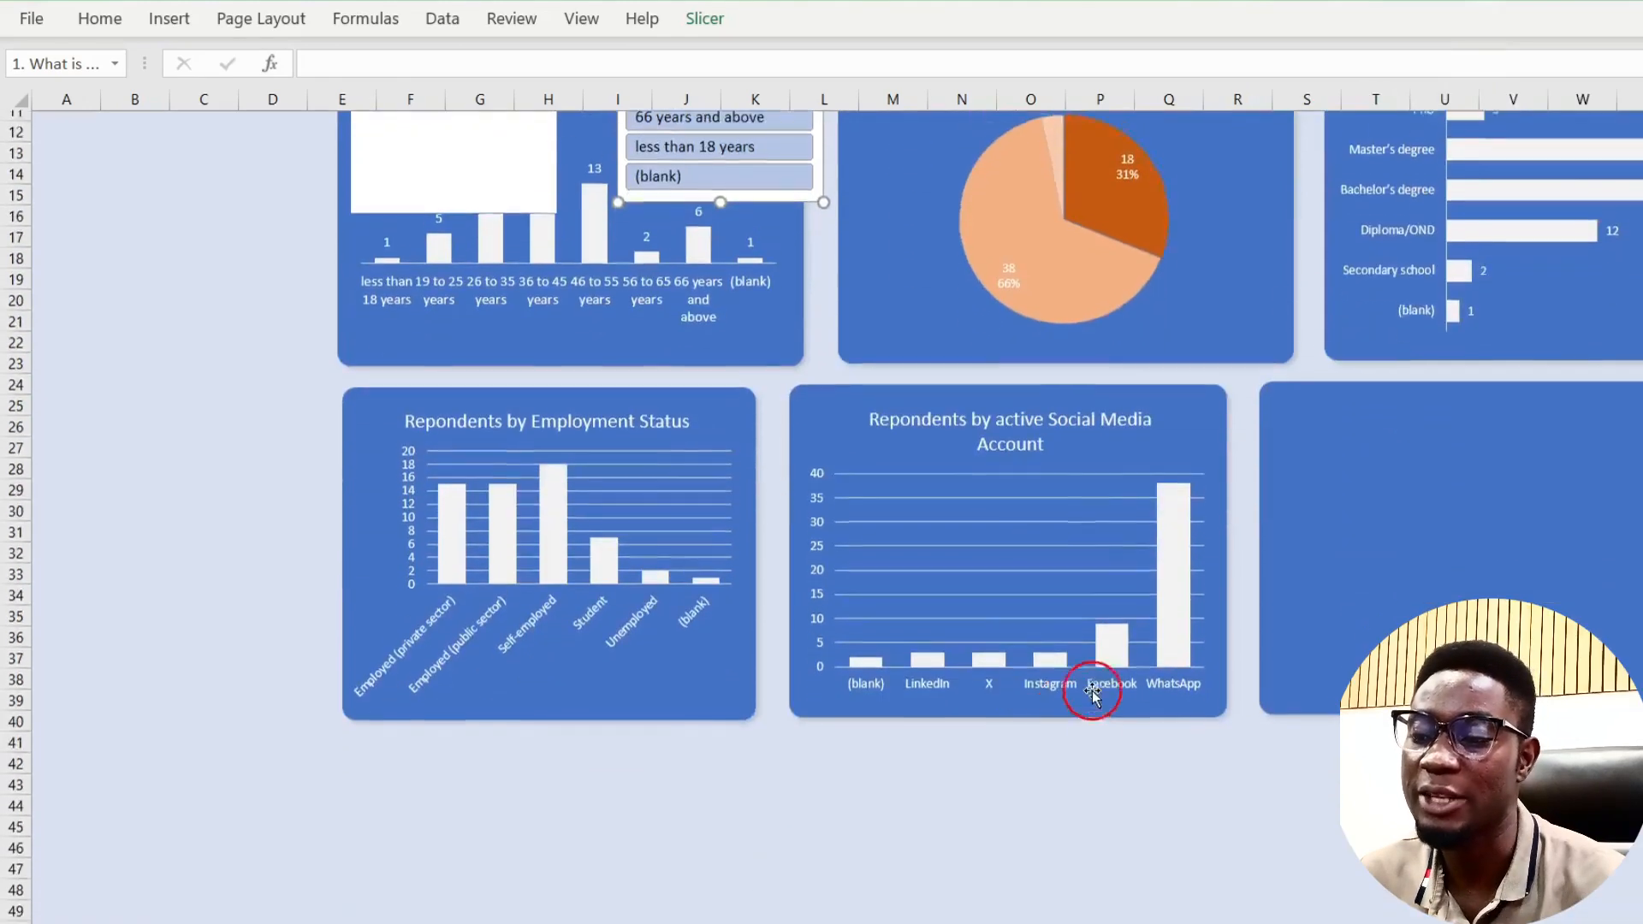
{"action": "scroll", "coordinate": [1093, 685], "scroll_direction": "up", "scroll_amount": 5}
{"action": "left_click", "coordinate": [700, 371]}
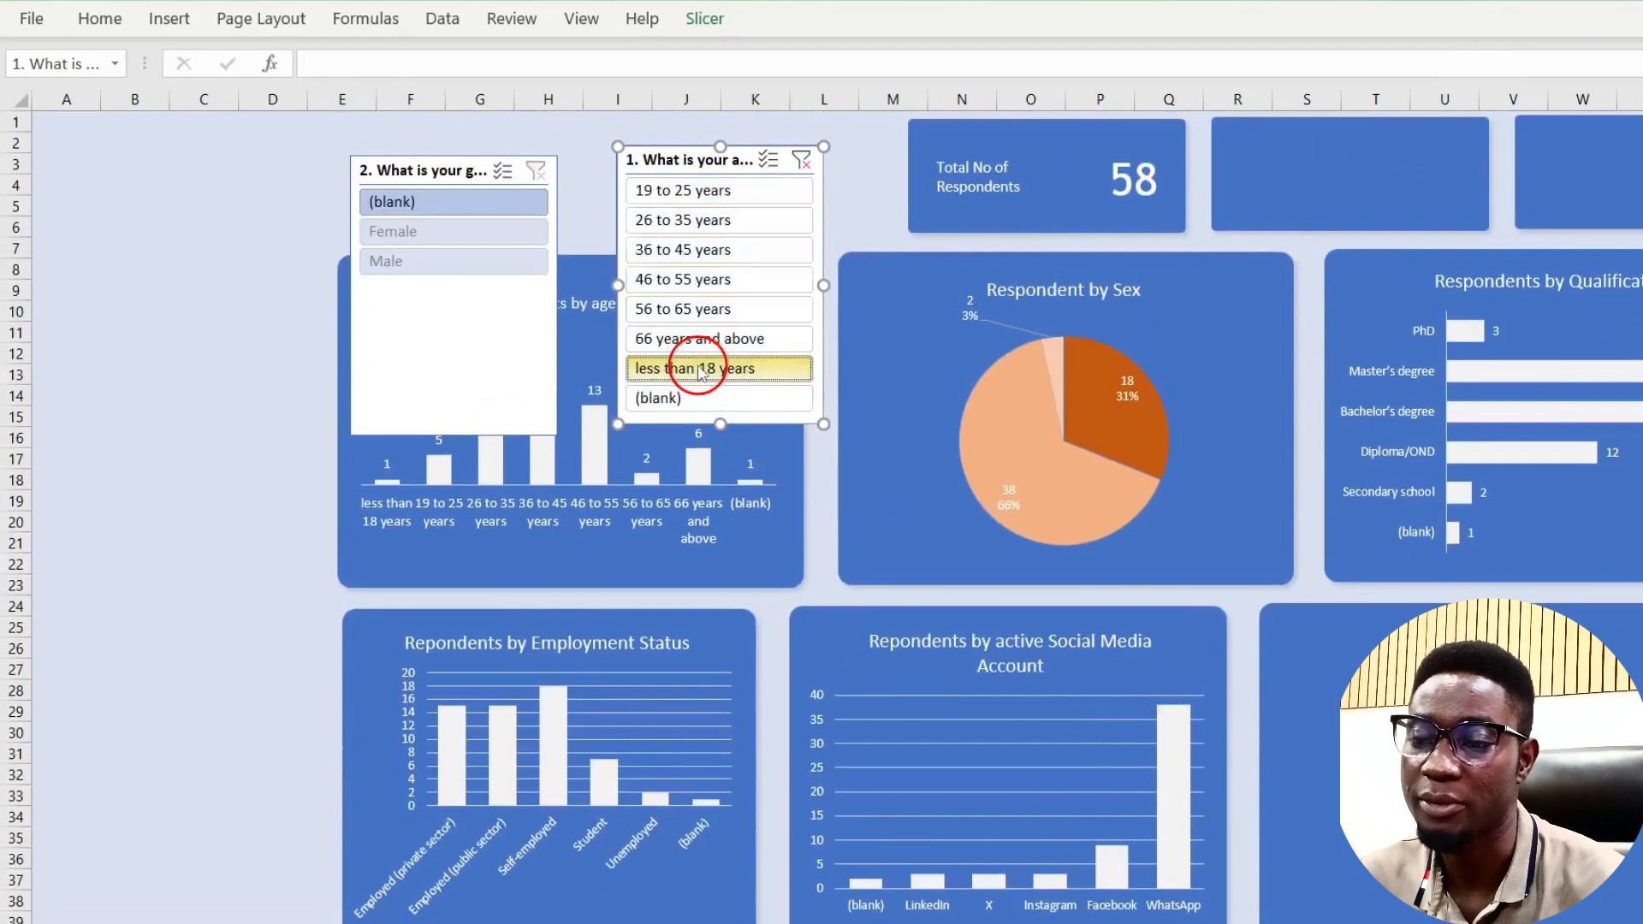
{"action": "left_click", "coordinate": [702, 309]}
{"action": "left_click", "coordinate": [715, 279]}
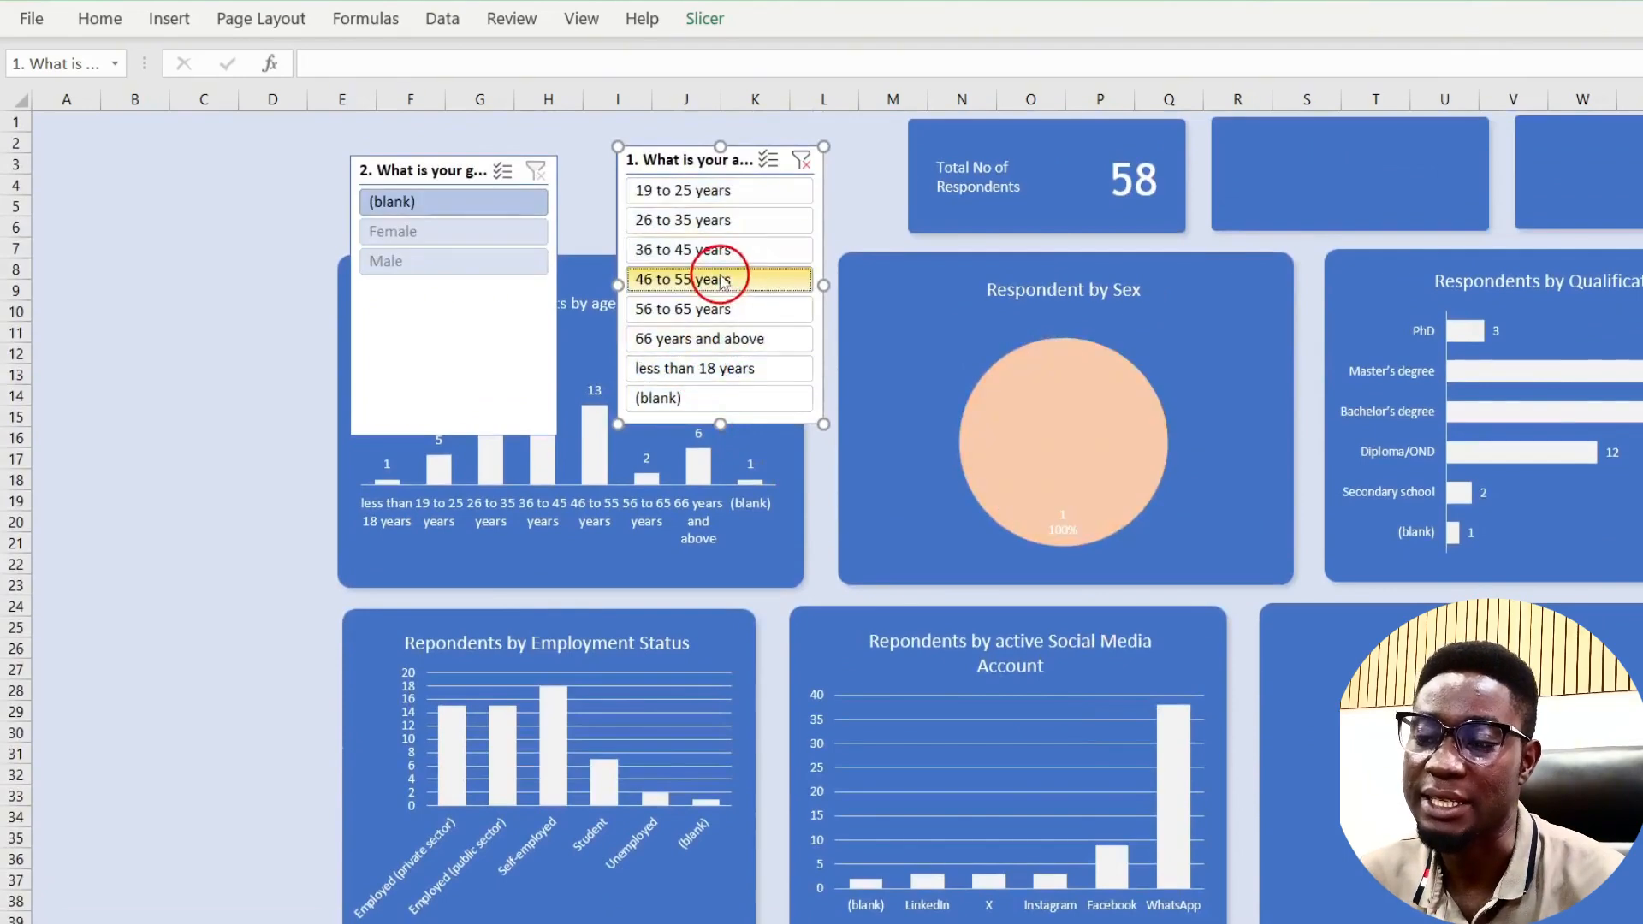
{"action": "left_click", "coordinate": [801, 162]}
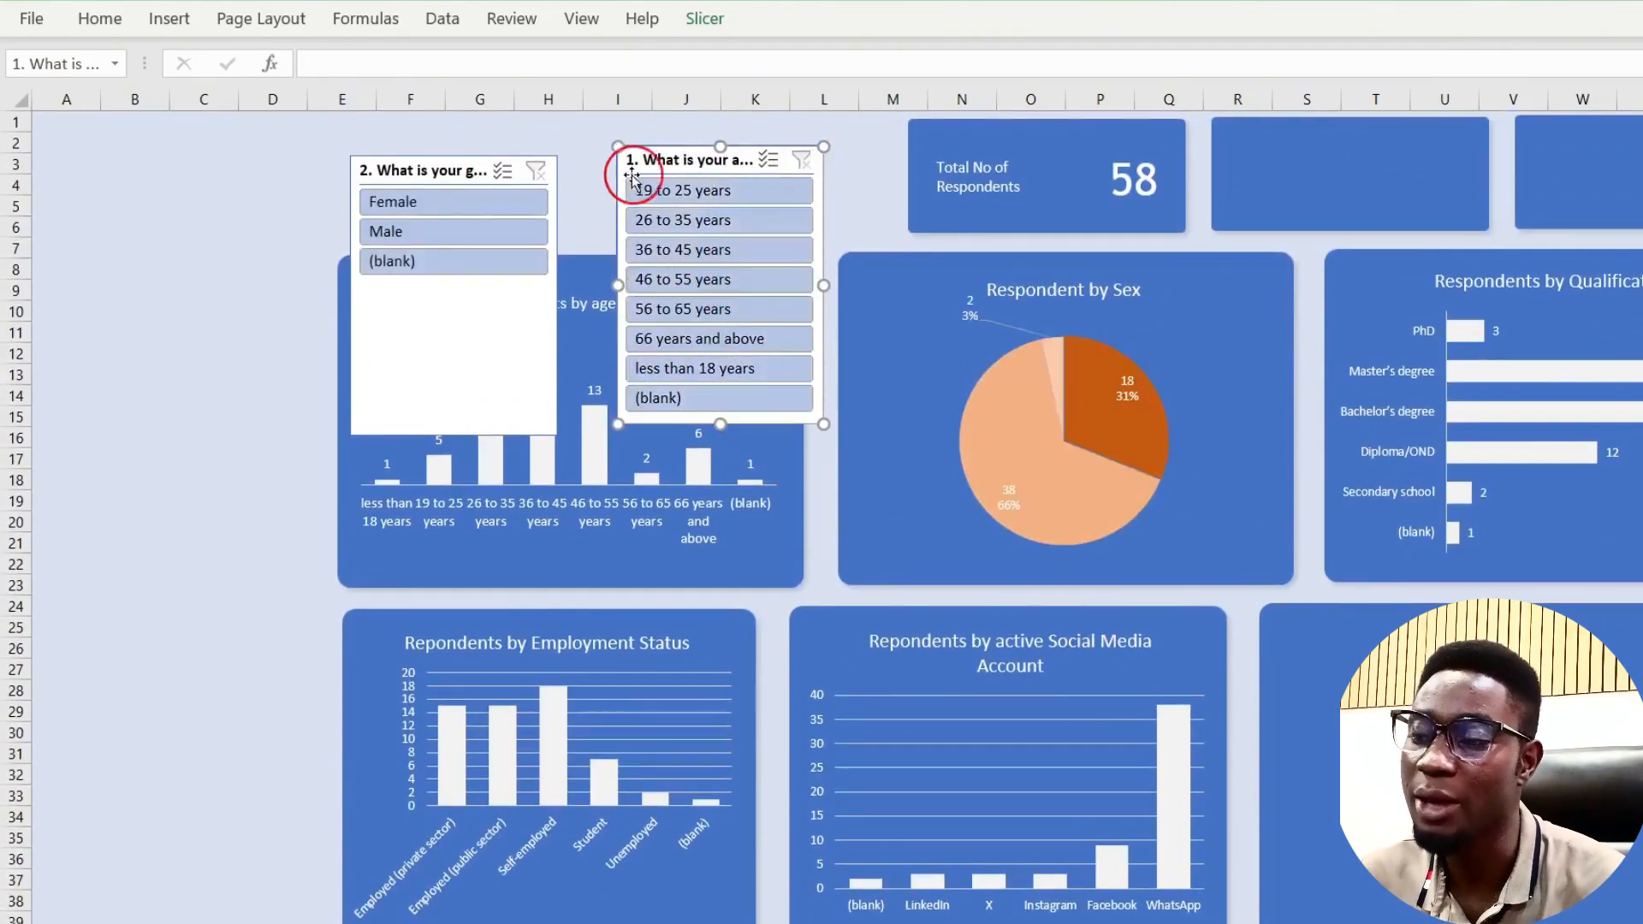
{"action": "right_click", "coordinate": [695, 160]}
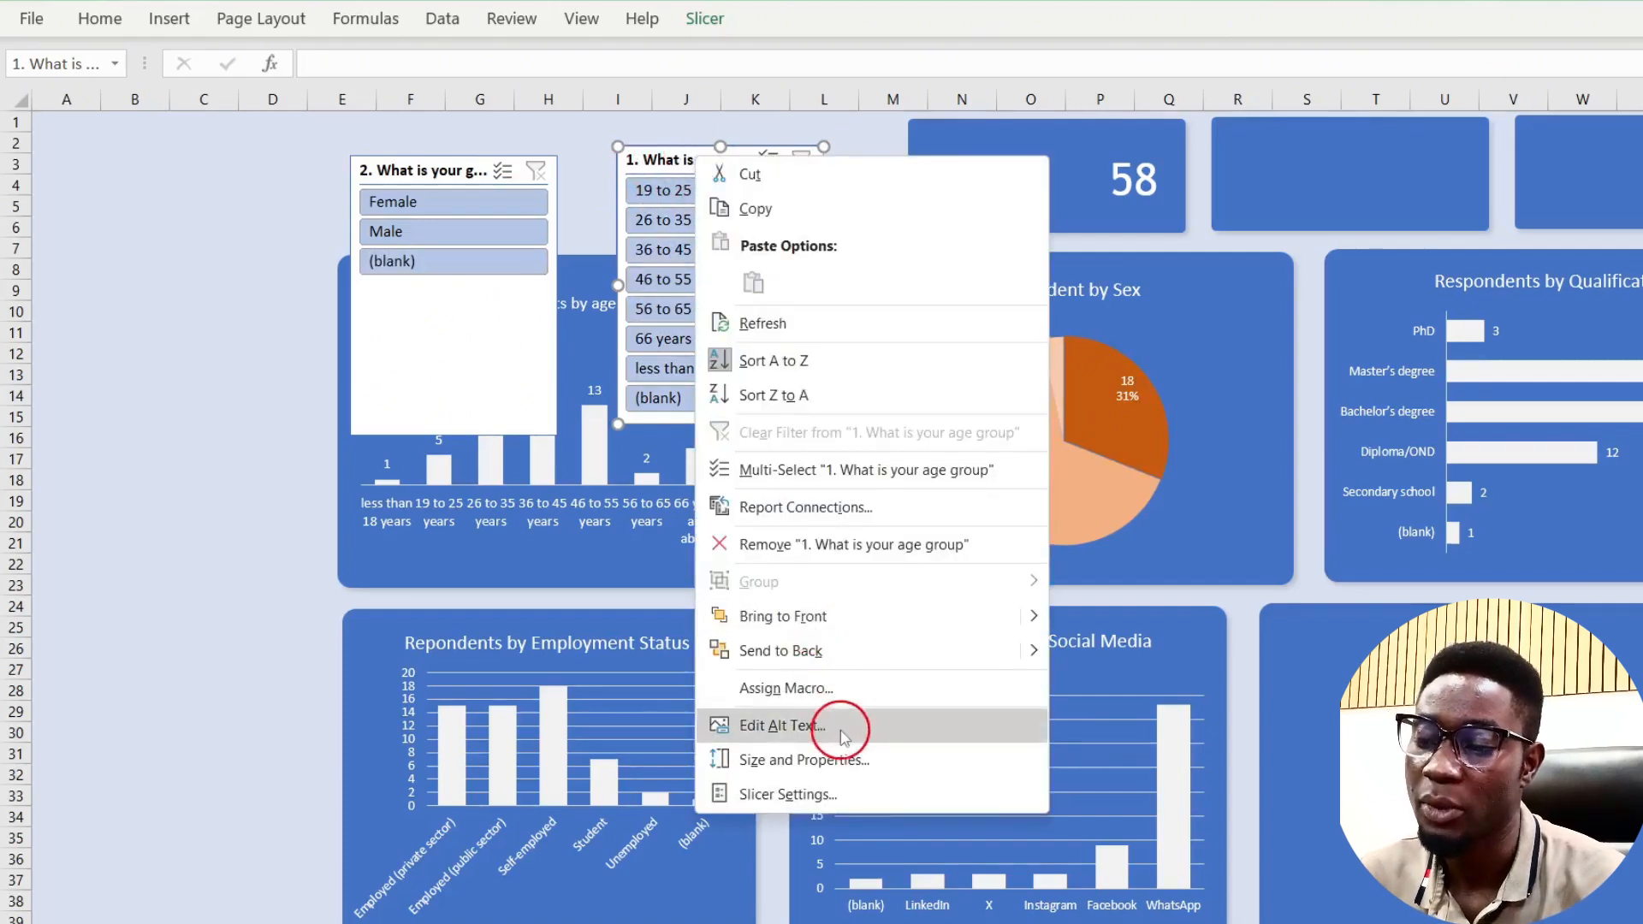
Step: Tick PivotTable3 through PivotTable6 in the age slicer's Report Connections so it drives all six pivot tables
{"action": "left_click", "coordinate": [806, 507]}
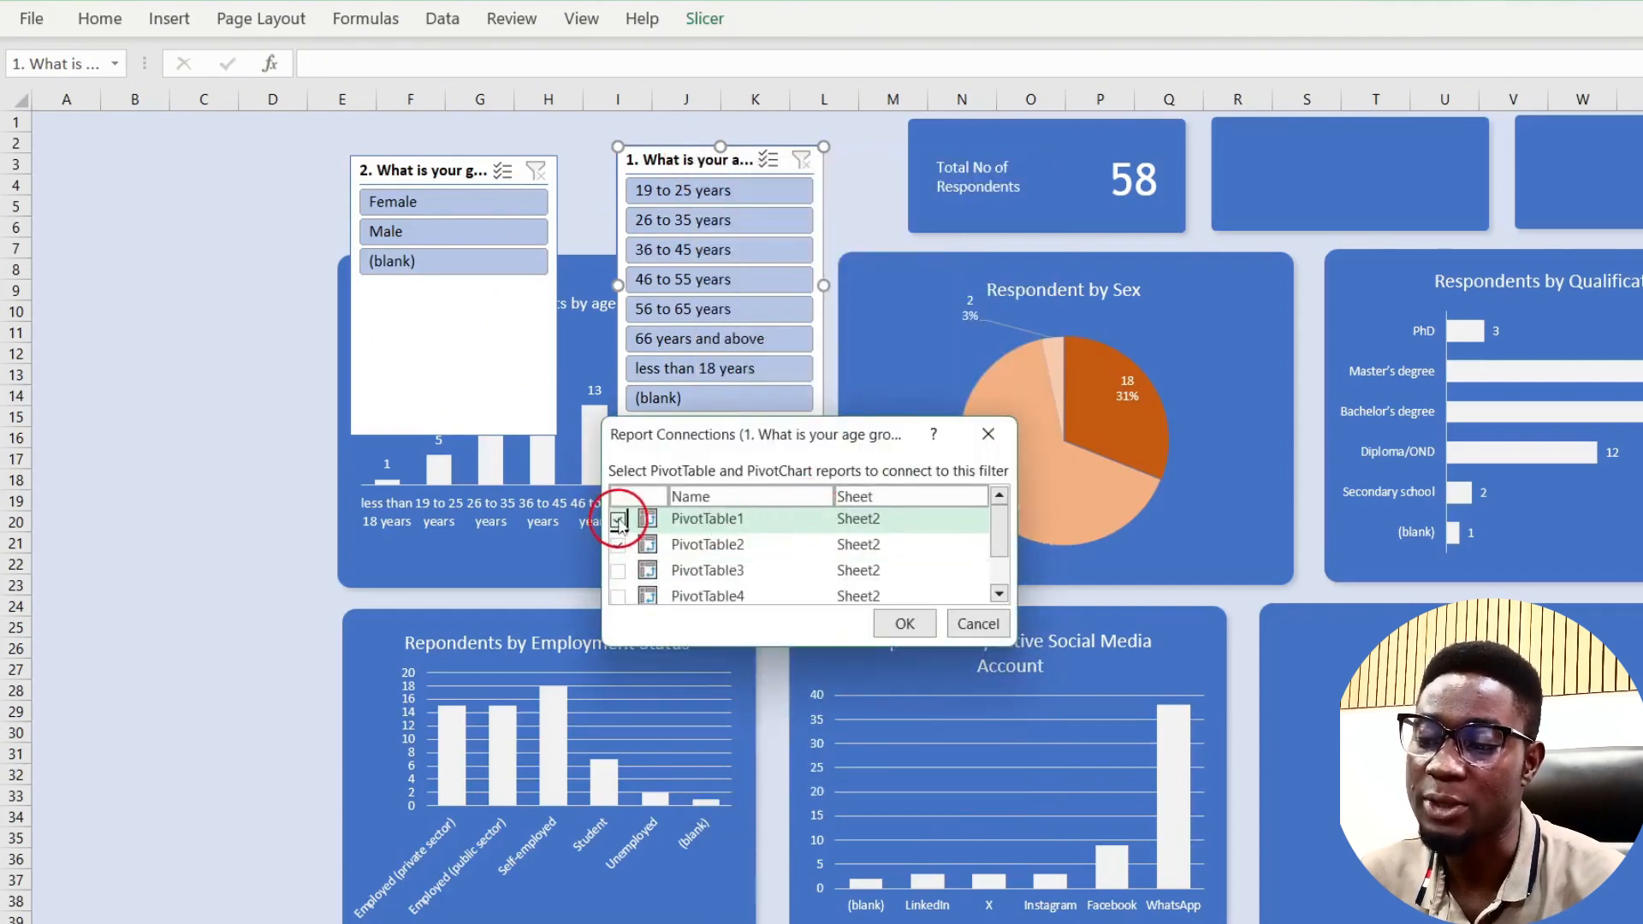
{"action": "left_click", "coordinate": [619, 572]}
{"action": "scroll", "coordinate": [740, 550], "scroll_direction": "down", "scroll_amount": 1}
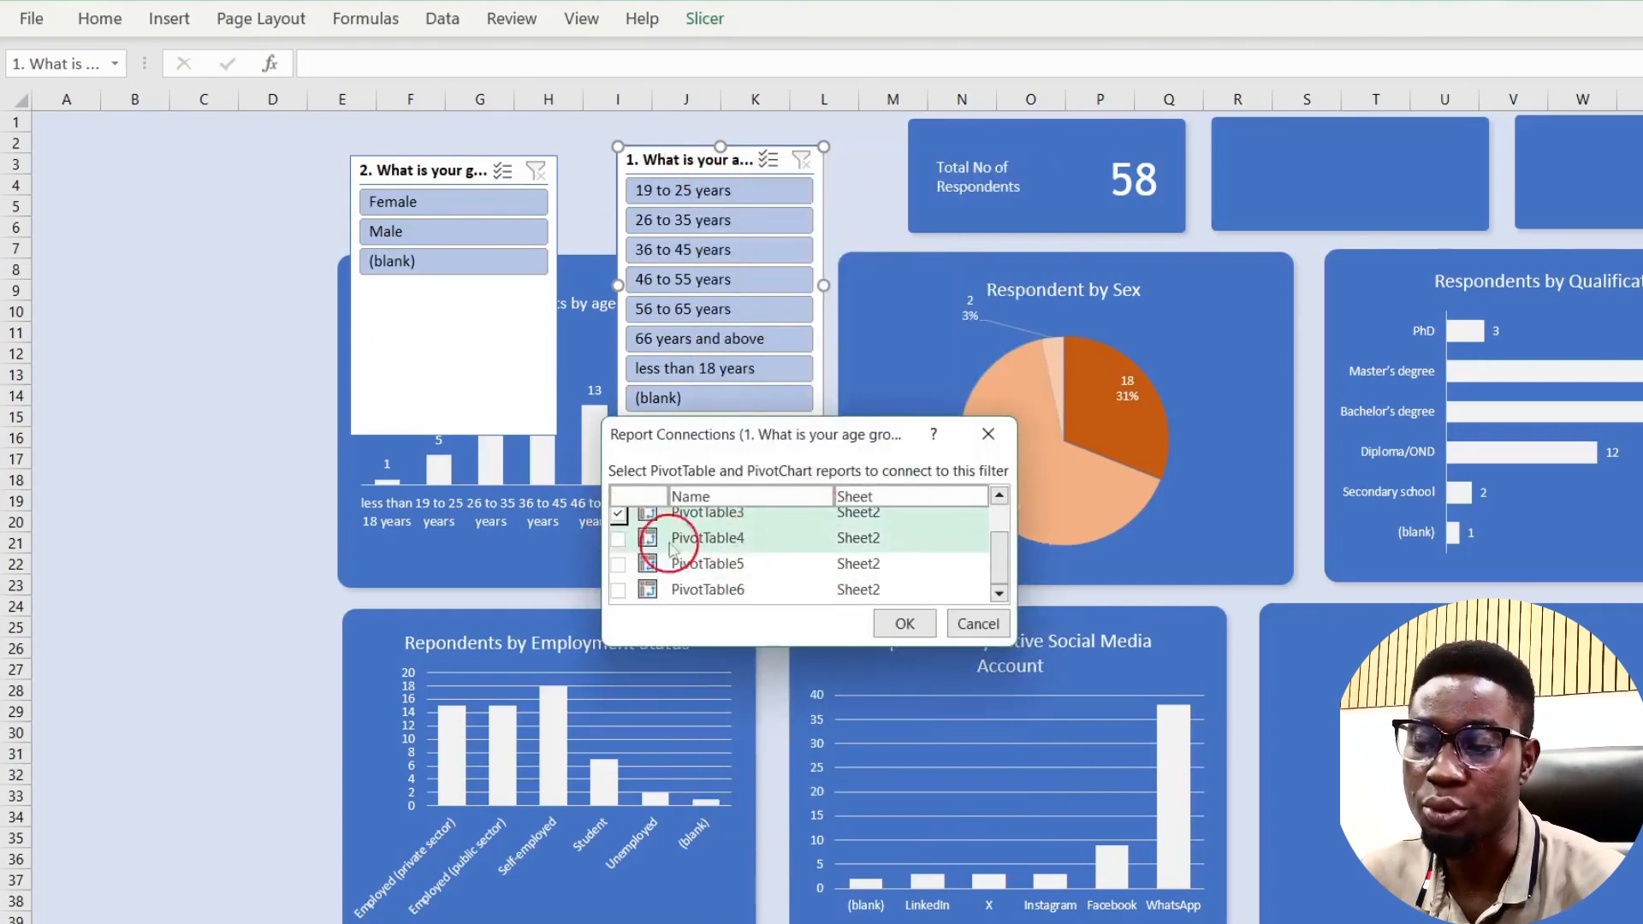
{"action": "left_click", "coordinate": [617, 538]}
{"action": "left_click", "coordinate": [617, 564]}
{"action": "left_click", "coordinate": [618, 590]}
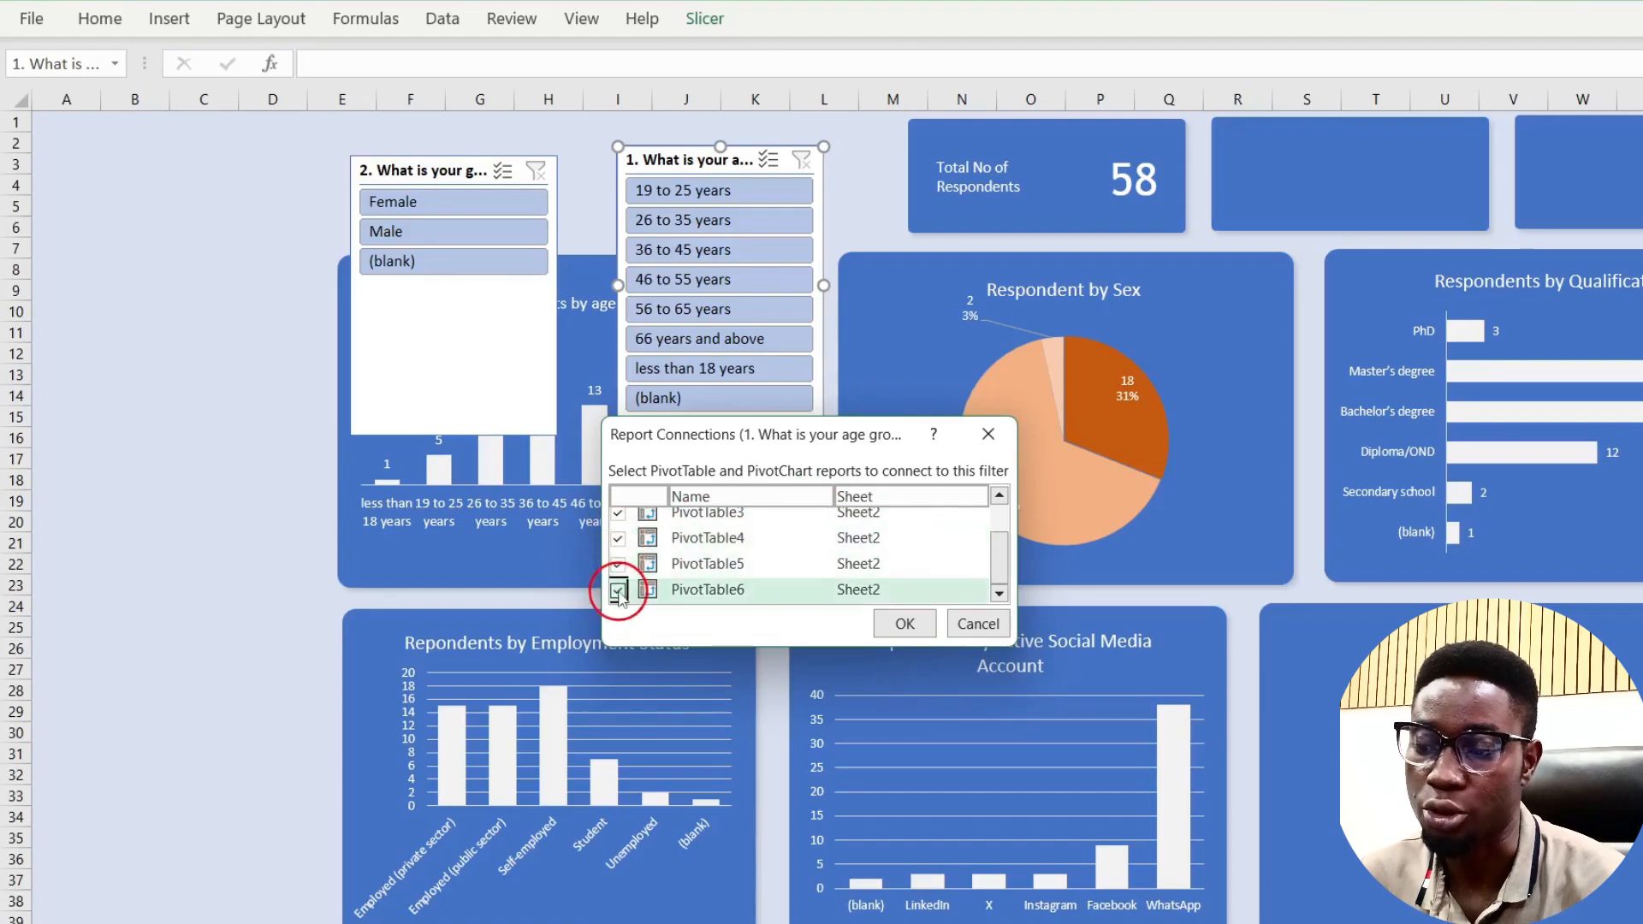
{"action": "scroll", "coordinate": [620, 596], "scroll_direction": "up", "scroll_amount": 1}
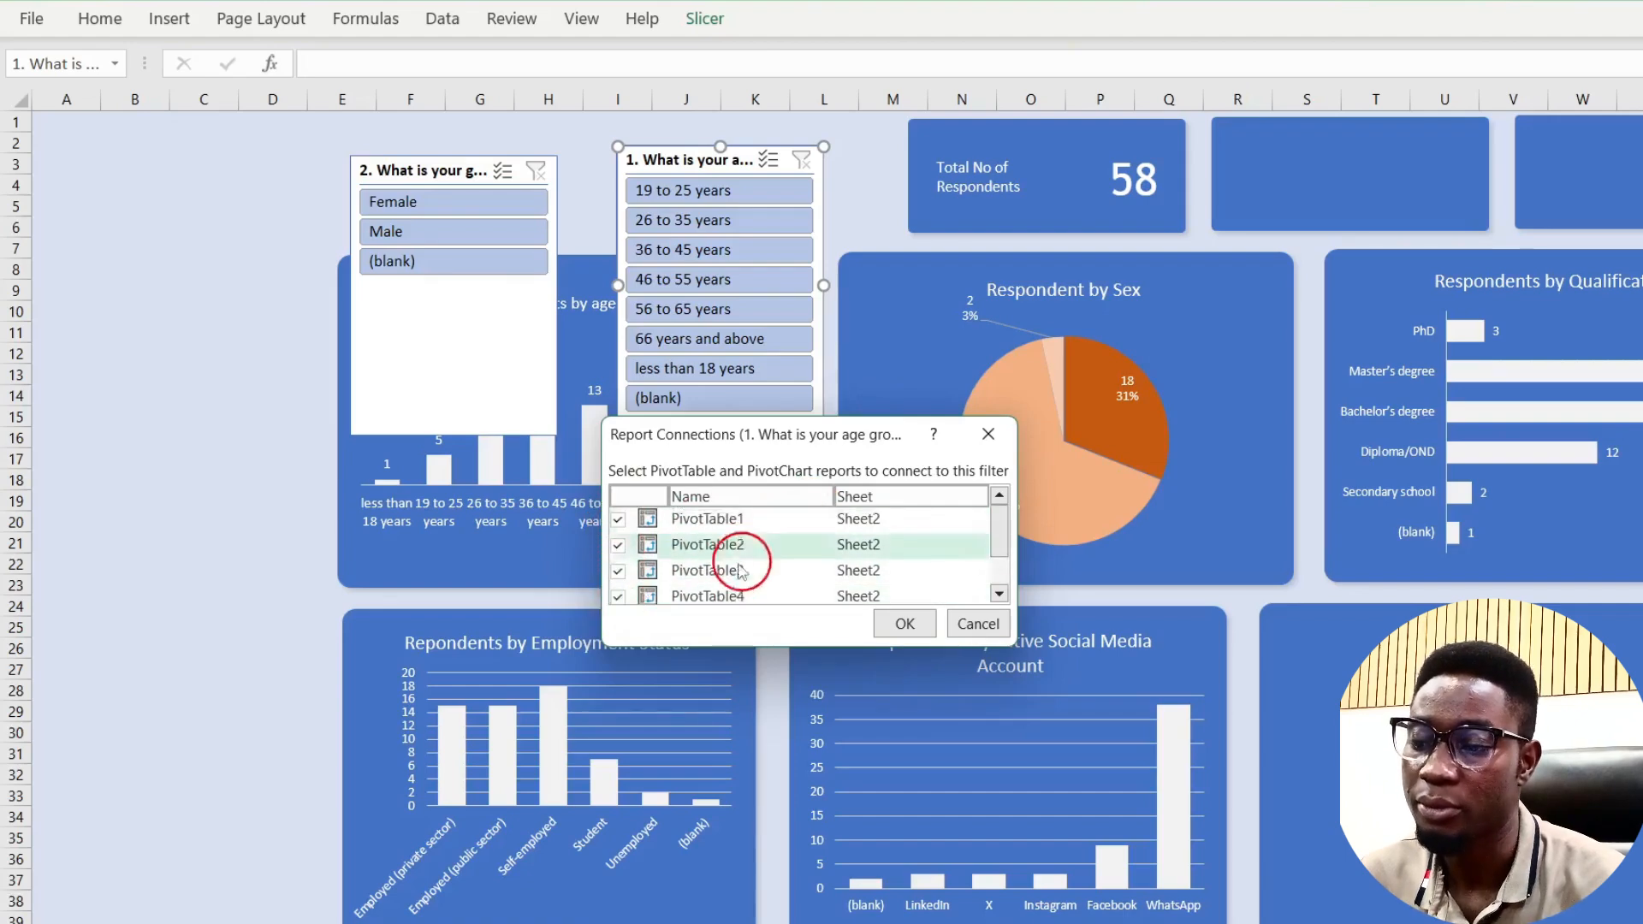
{"action": "scroll", "coordinate": [731, 563], "scroll_direction": "down", "scroll_amount": 1}
{"action": "scroll", "coordinate": [727, 564], "scroll_direction": "up", "scroll_amount": 1}
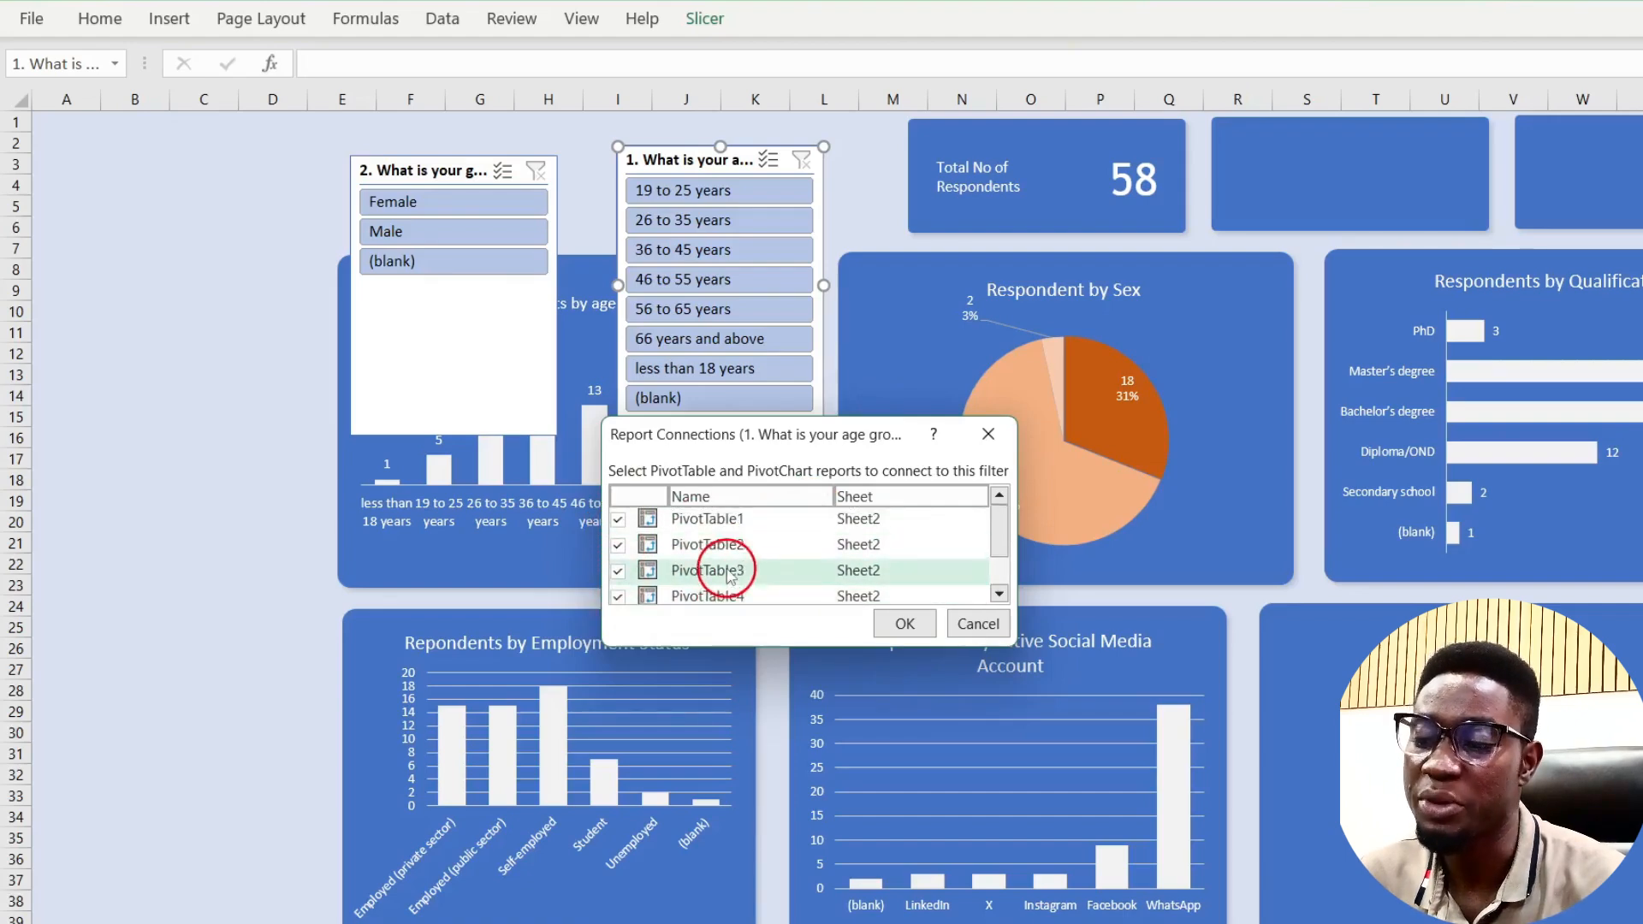
{"action": "left_click", "coordinate": [895, 623]}
Step: Test the age slicer on all charts with 19–25, 36–45, 56–65 and 66+ groups, then clear it
{"action": "scroll", "coordinate": [728, 278], "scroll_direction": "down", "scroll_amount": 1}
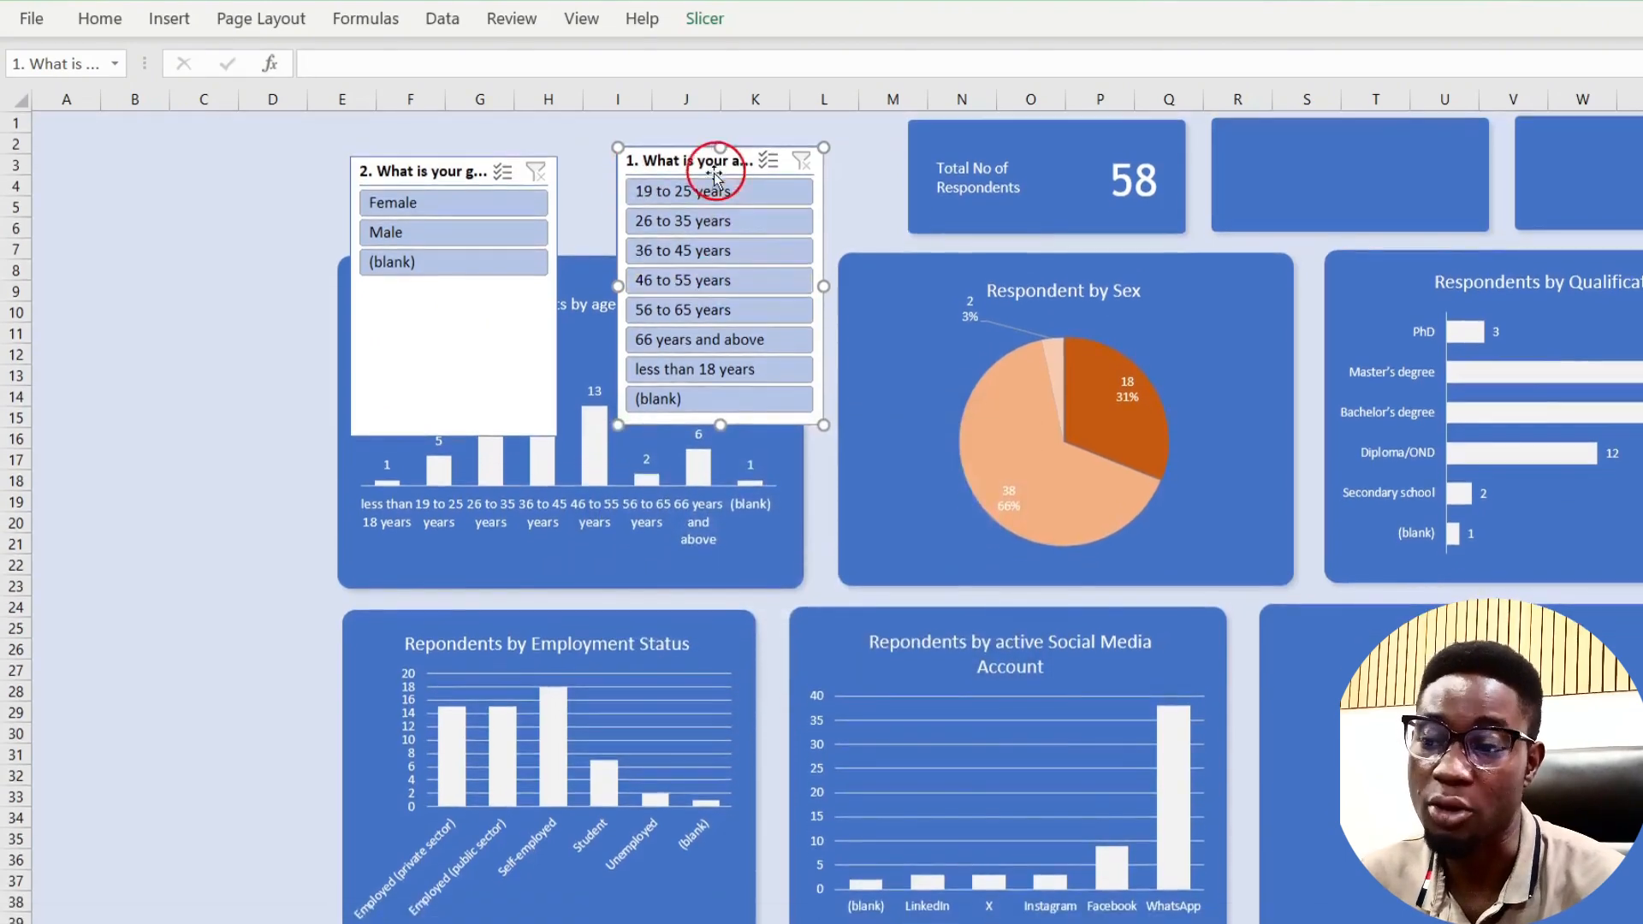
{"action": "left_click", "coordinate": [709, 193]}
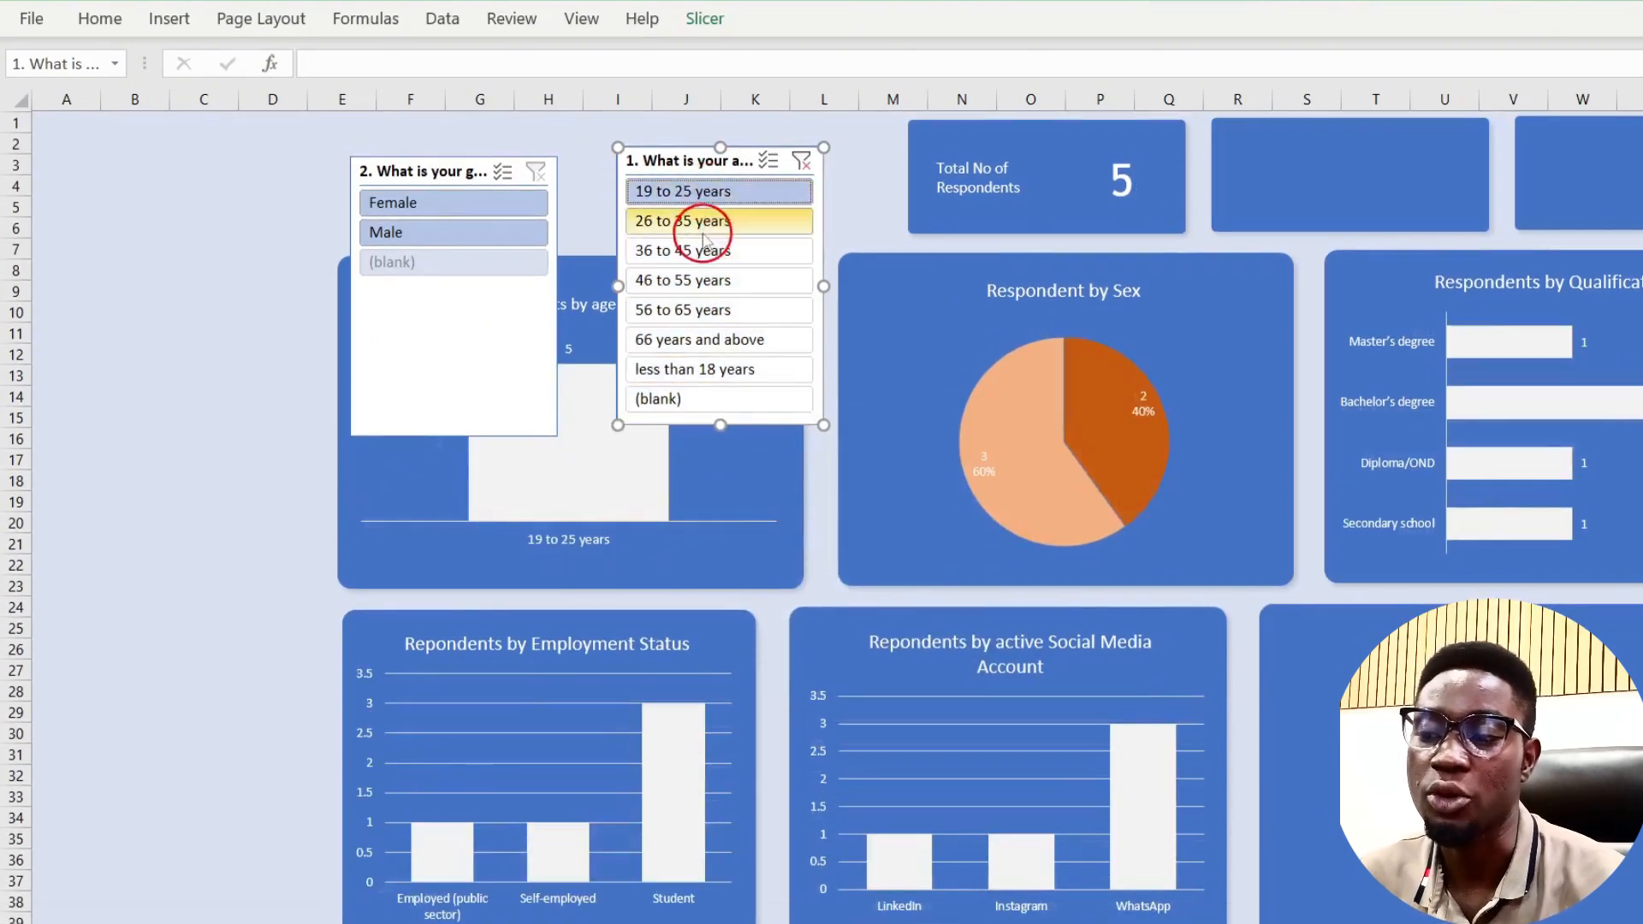
{"action": "left_click", "coordinate": [702, 252]}
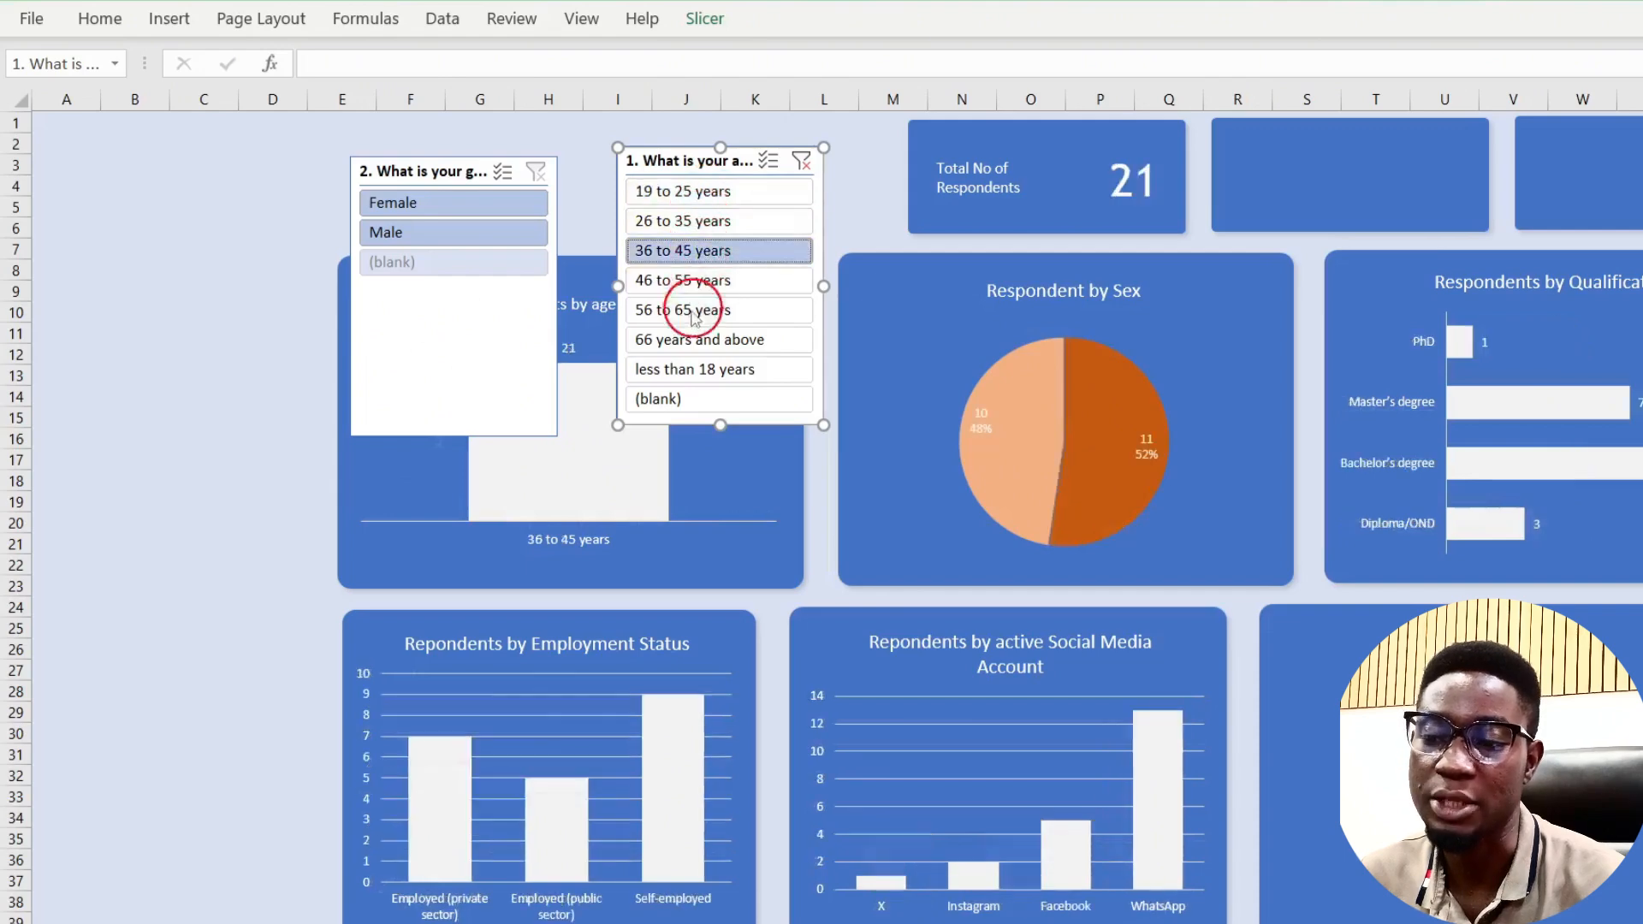
{"action": "left_click", "coordinate": [684, 310]}
{"action": "left_click", "coordinate": [689, 341]}
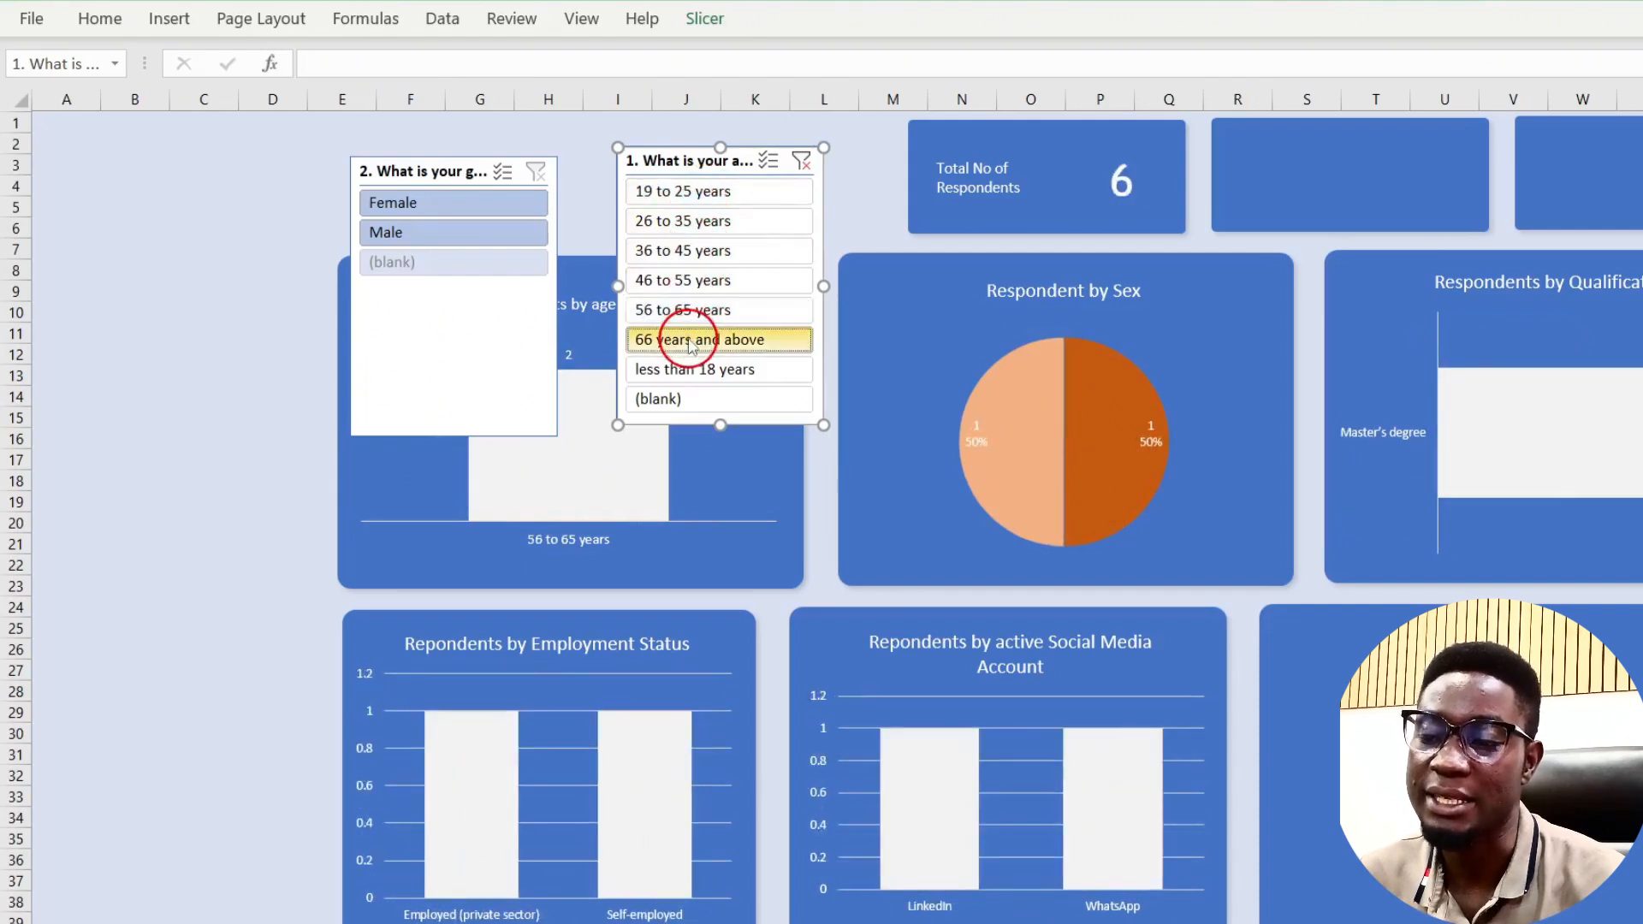
{"action": "left_click", "coordinate": [710, 196]}
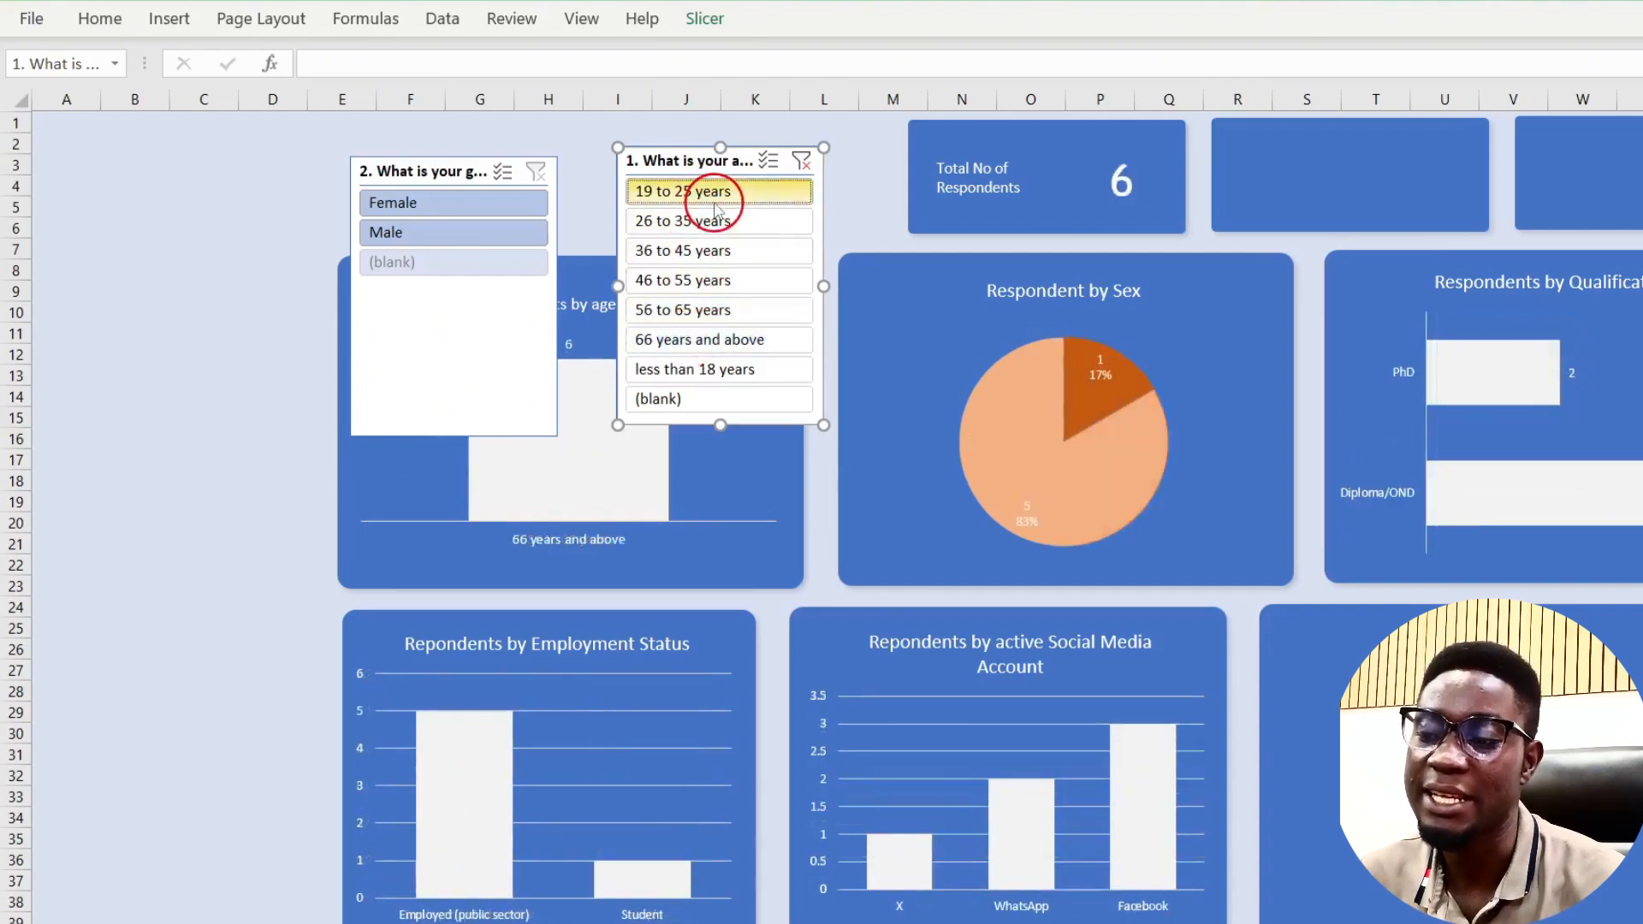
{"action": "left_click", "coordinate": [799, 163]}
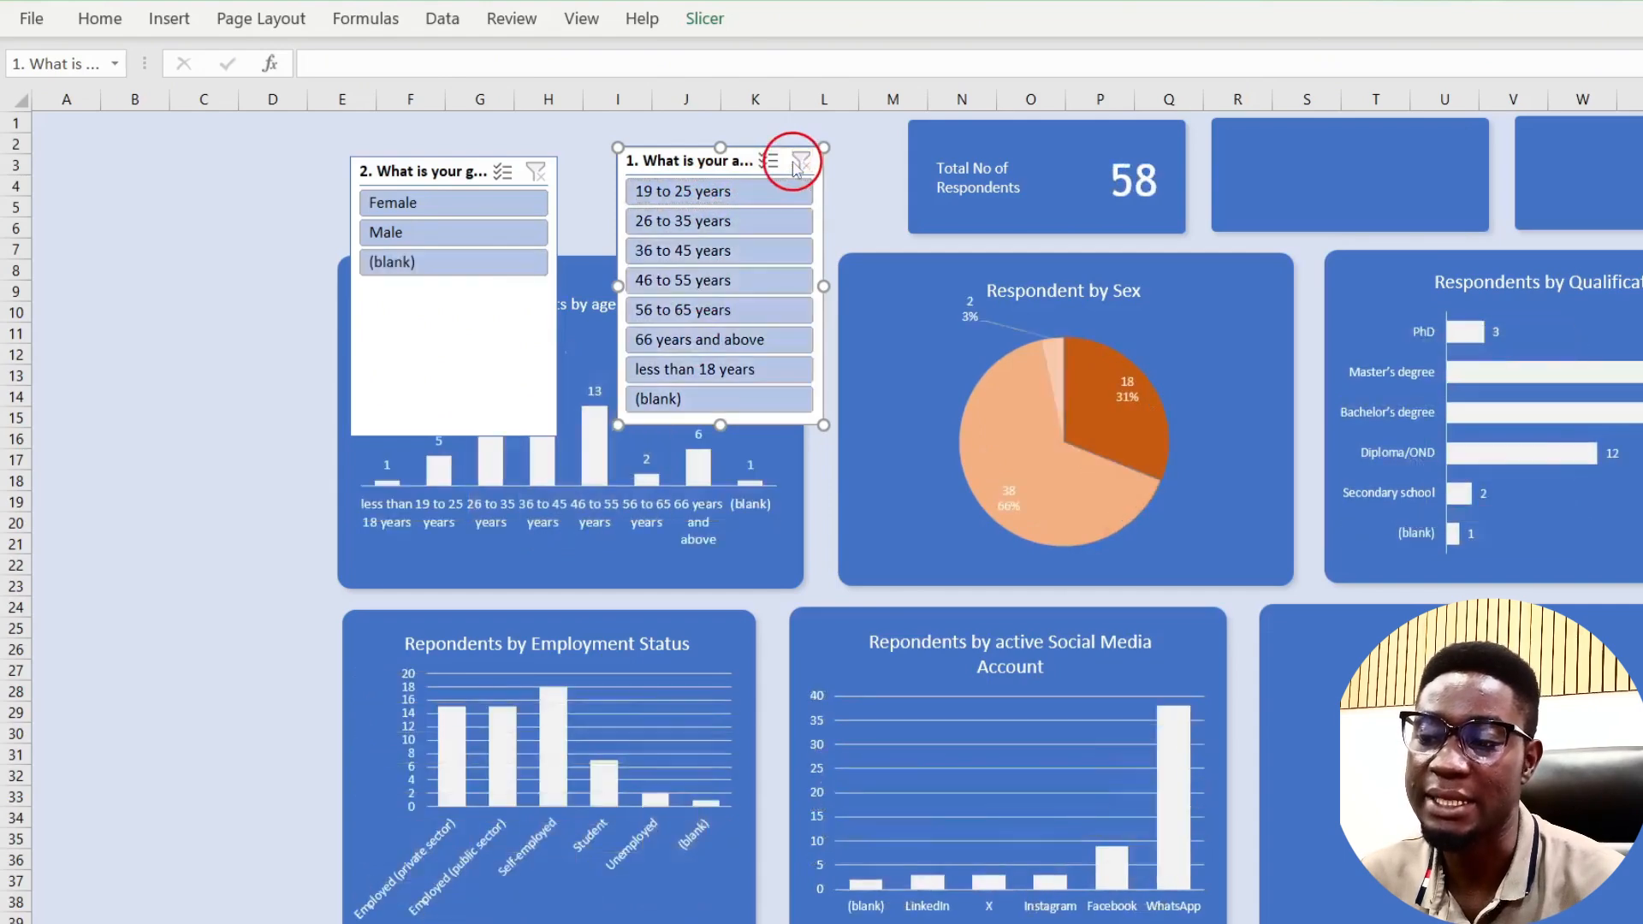
Step: Move the age slicer to columns A–C, rows 8–20, and widen it to show its full title
{"action": "right_click", "coordinate": [738, 161]}
{"action": "left_click", "coordinate": [720, 163]}
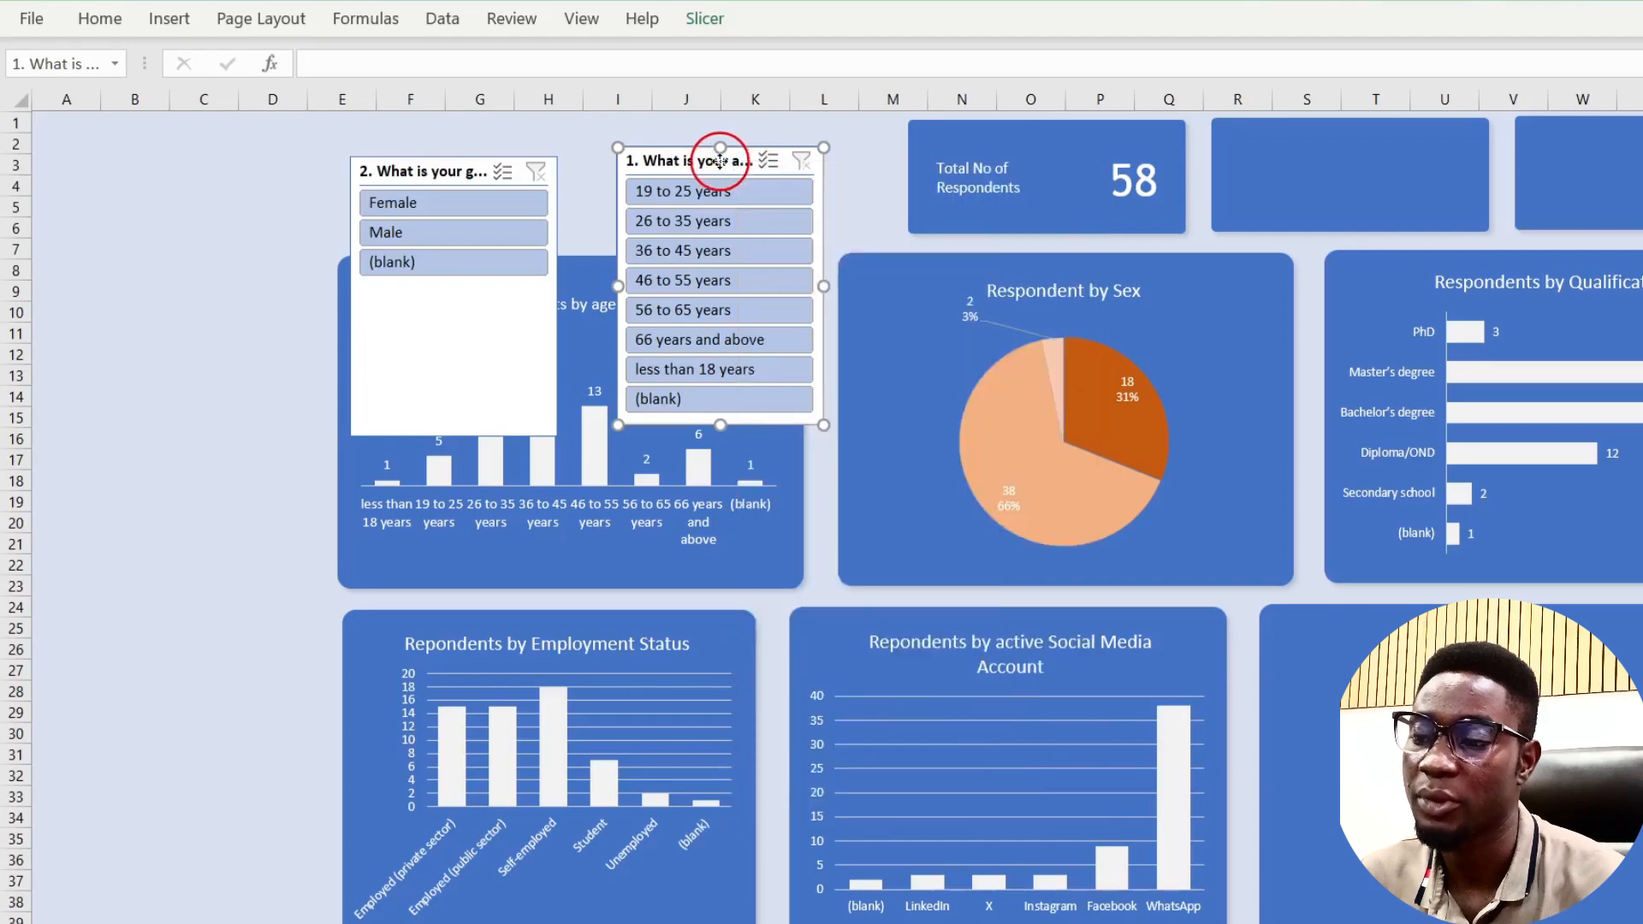
{"action": "left_click_drag", "start_coordinate": [719, 161], "coordinate": [141, 269]}
{"action": "left_click_drag", "start_coordinate": [249, 535], "coordinate": [313, 546]}
Step: Connect the gender slicer to PivotTable3 through PivotTable6 via Report Connections
{"action": "left_click", "coordinate": [430, 177]}
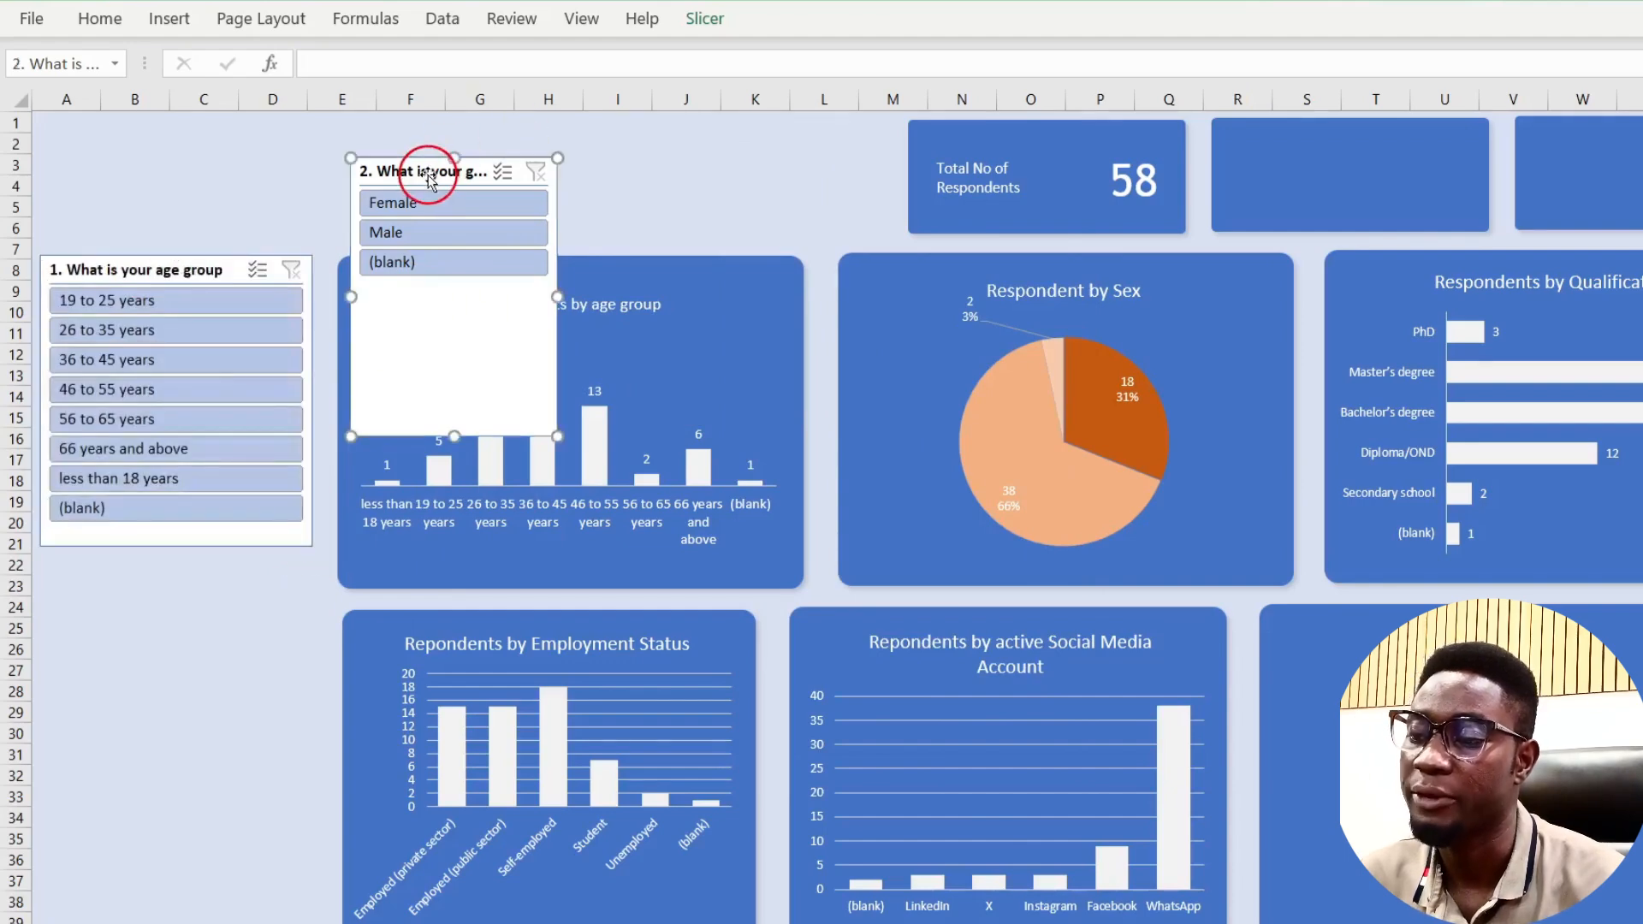
{"action": "right_click", "coordinate": [428, 176]}
{"action": "left_click", "coordinate": [545, 525]}
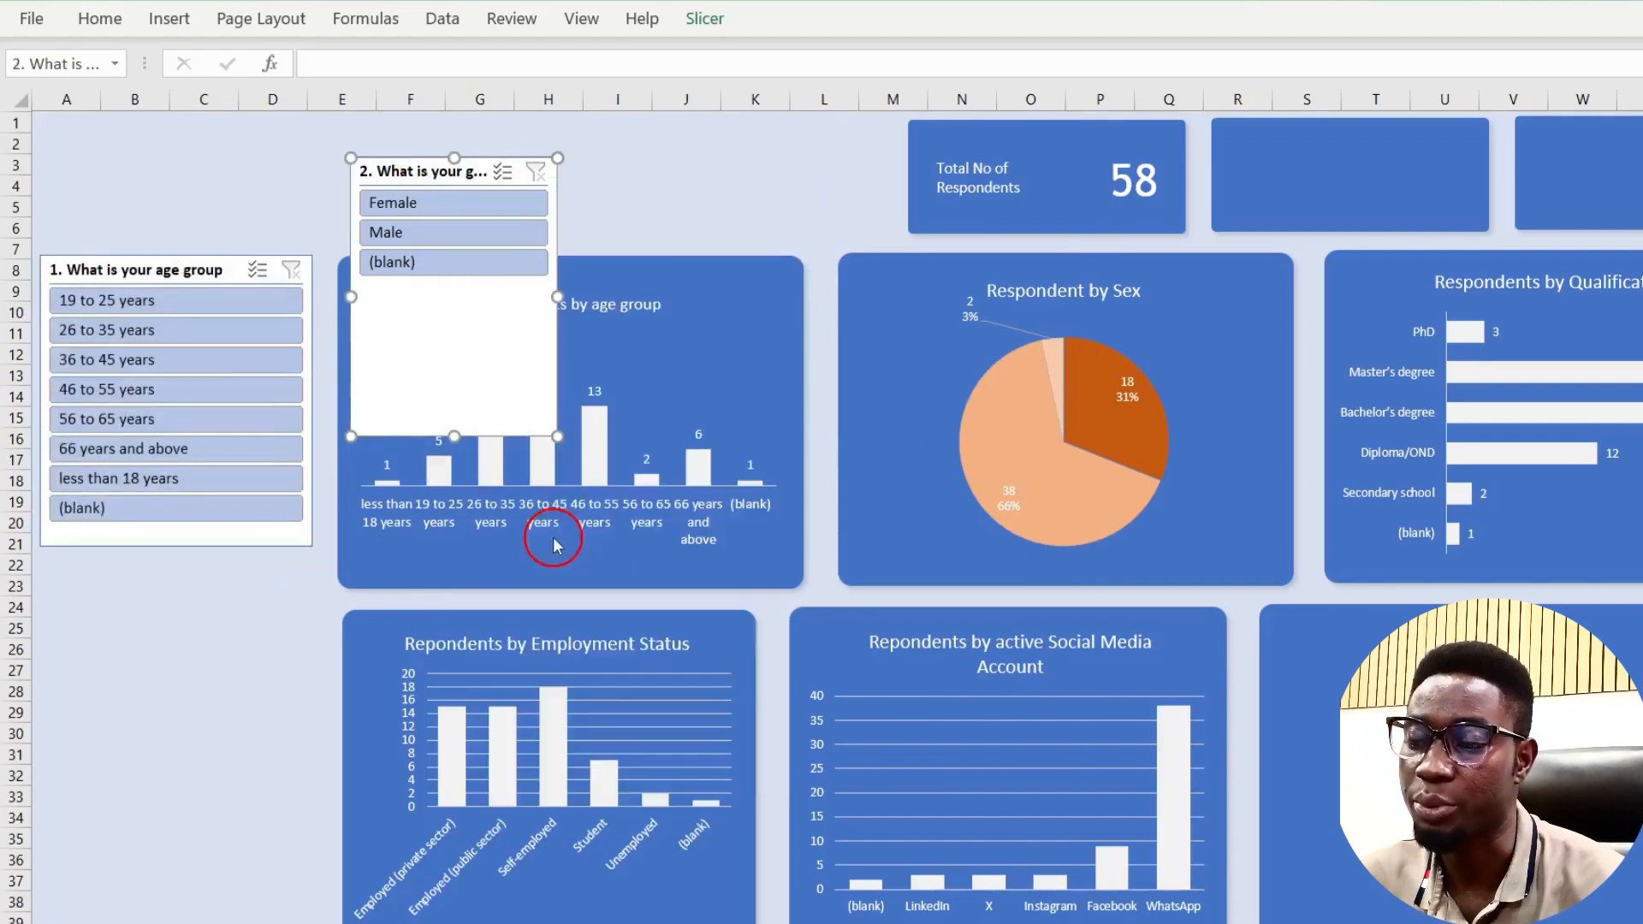
{"action": "left_click", "coordinate": [361, 600]}
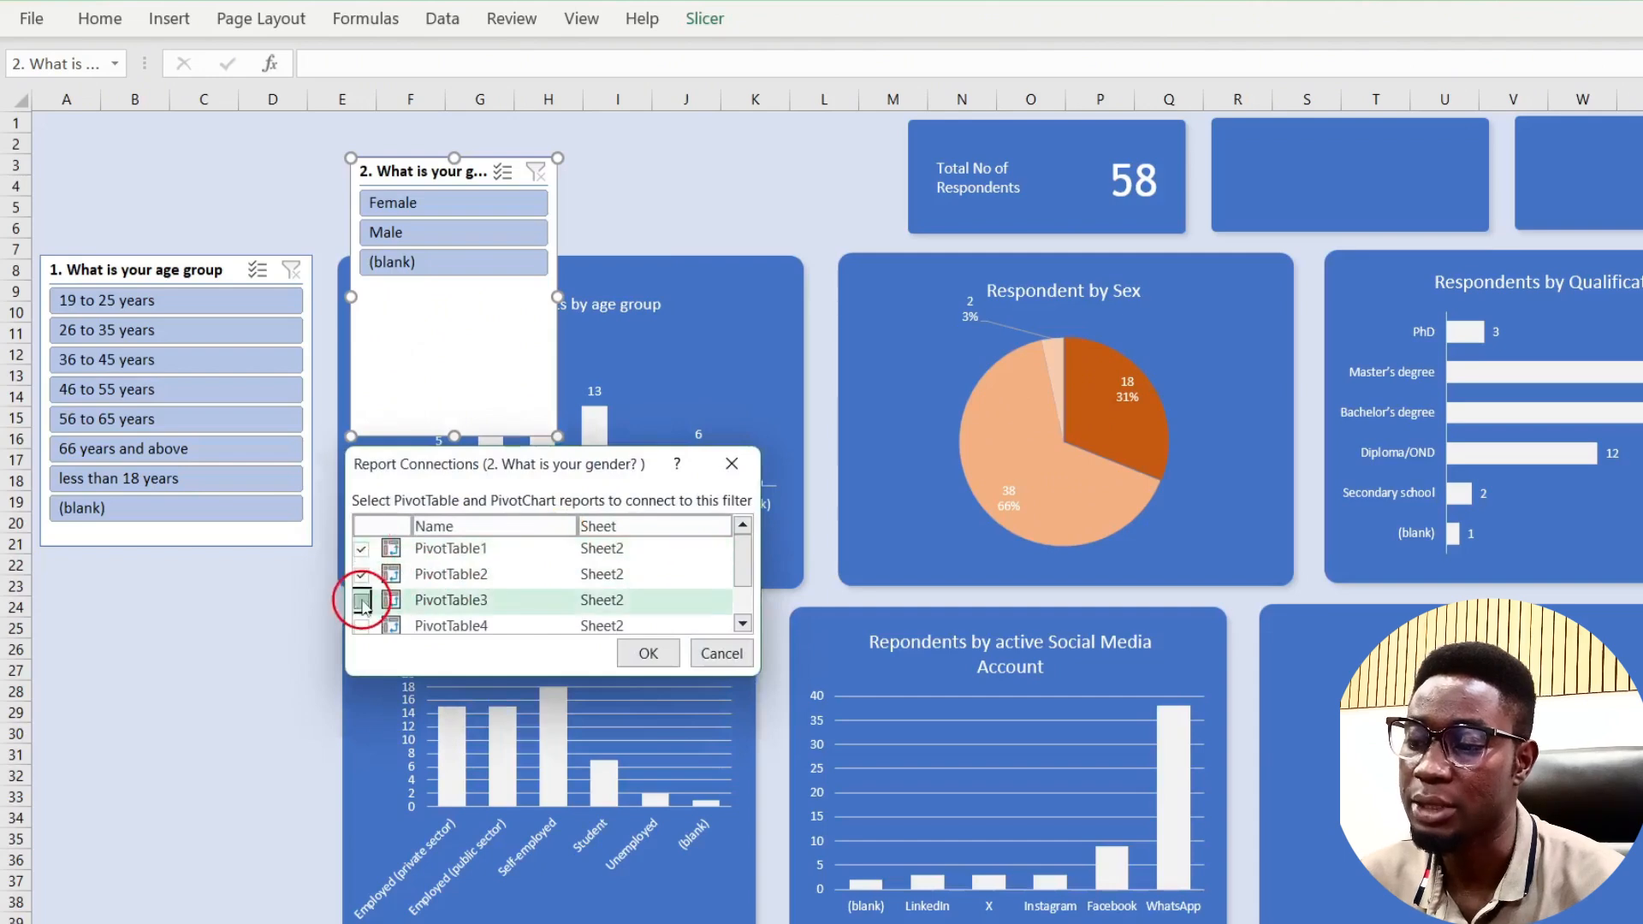
{"action": "scroll", "coordinate": [363, 603], "scroll_direction": "down", "scroll_amount": 1}
{"action": "left_click", "coordinate": [361, 593]}
{"action": "left_click", "coordinate": [361, 567]}
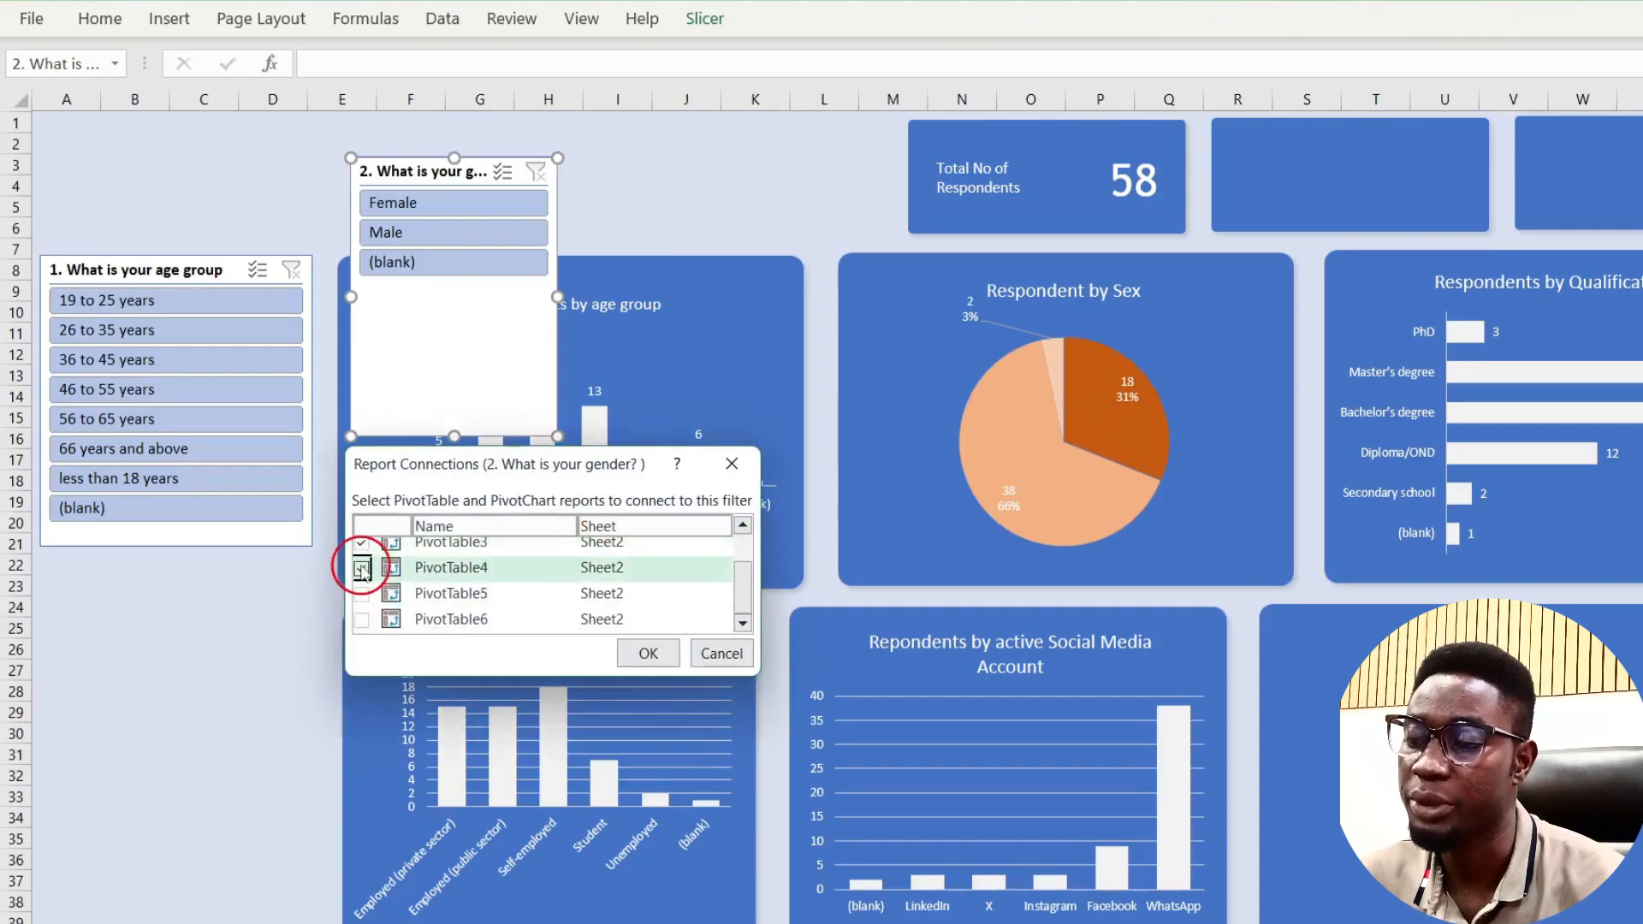
{"action": "left_click", "coordinate": [361, 619]}
{"action": "left_click", "coordinate": [648, 653]}
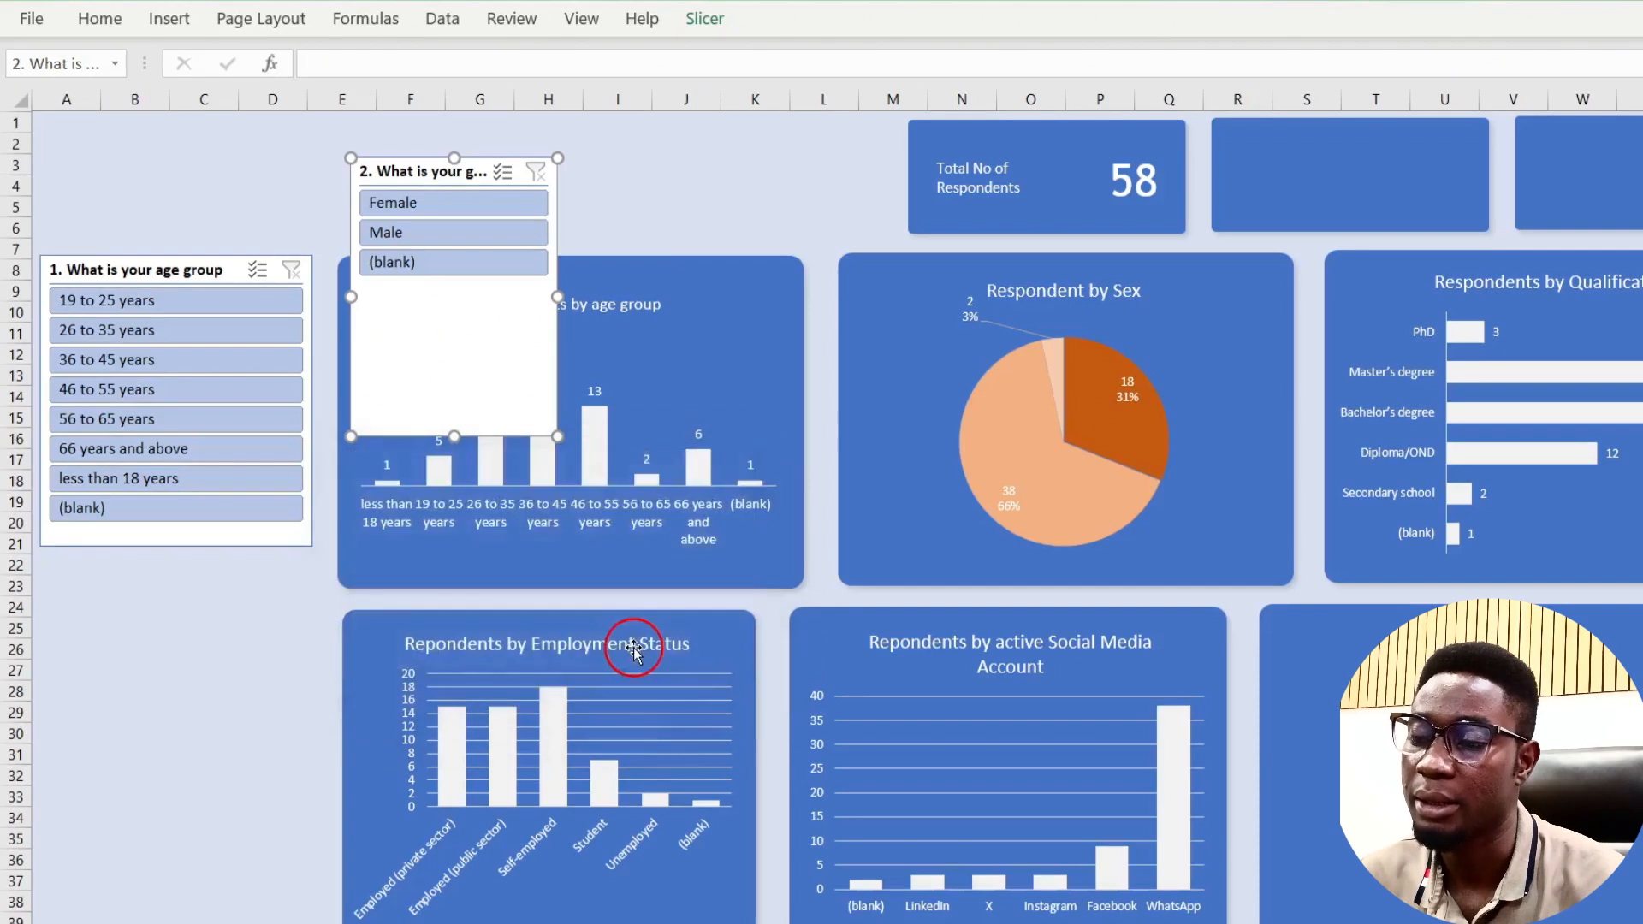
Step: Test the gender slicer with Female (18) and Male (38), then clear it back to 58
{"action": "left_click", "coordinate": [453, 203]}
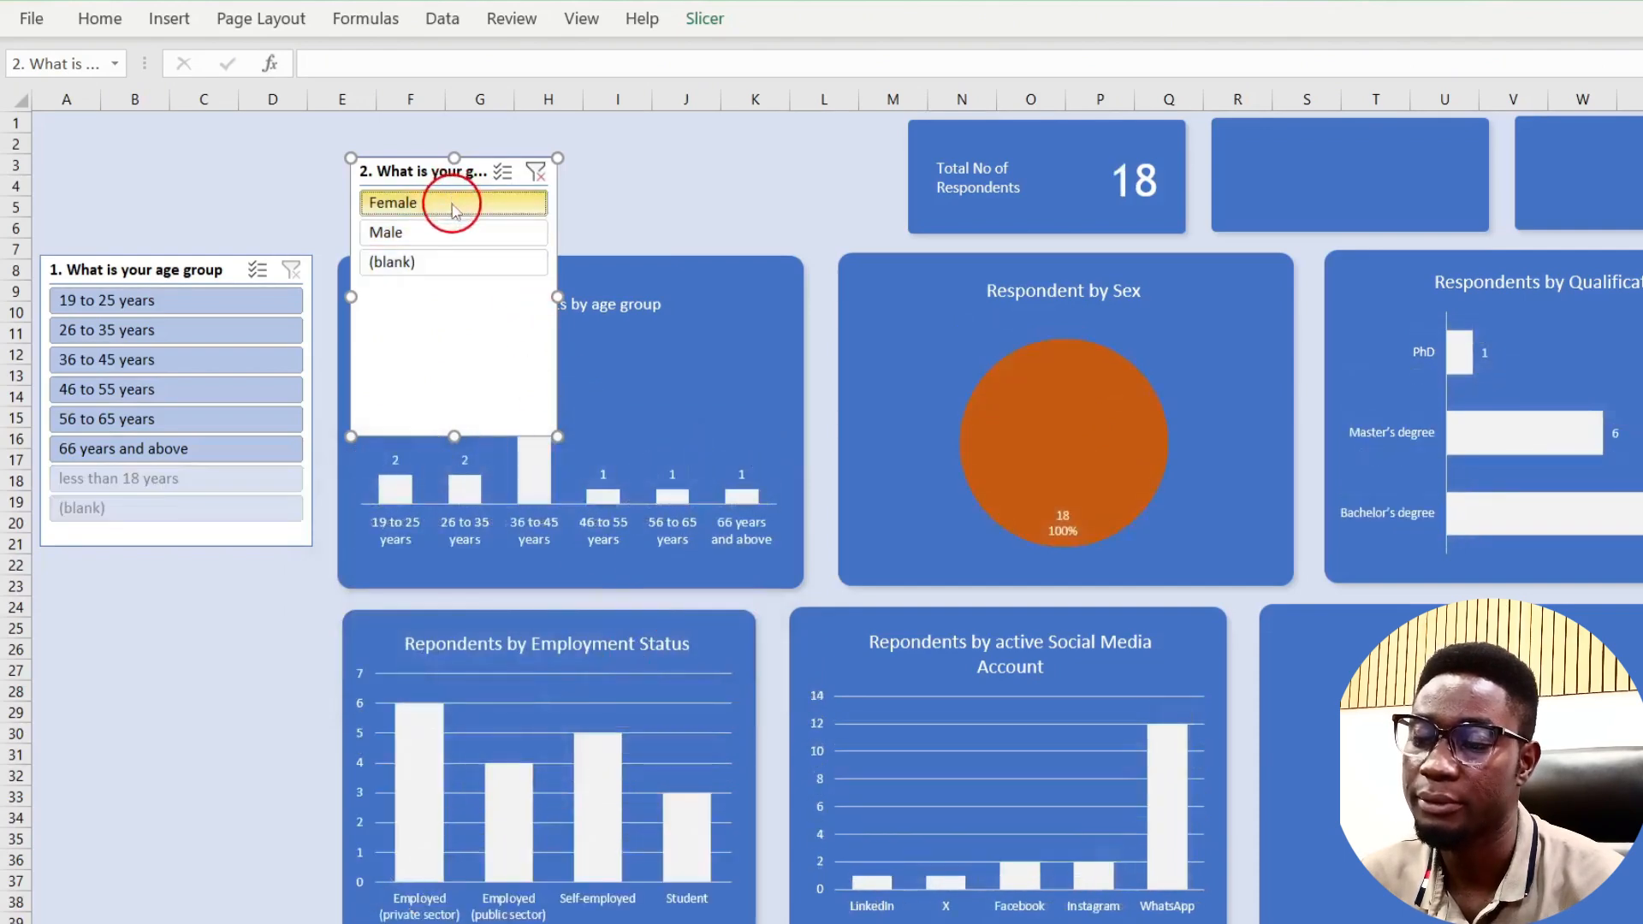
{"action": "left_click", "coordinate": [436, 234]}
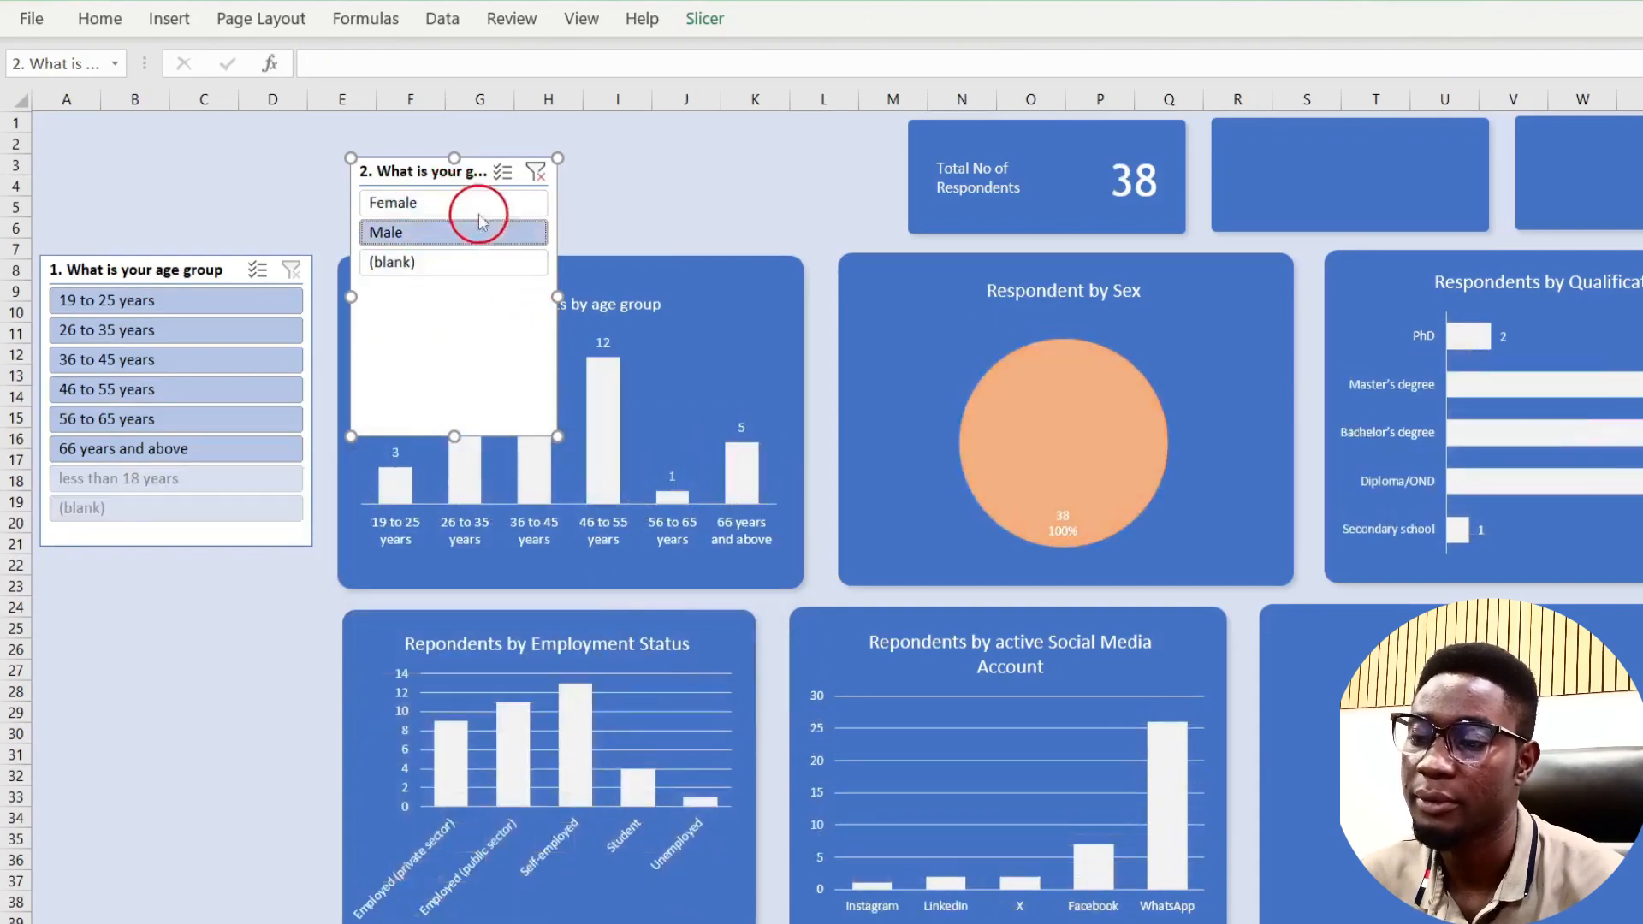
{"action": "left_click", "coordinate": [534, 172]}
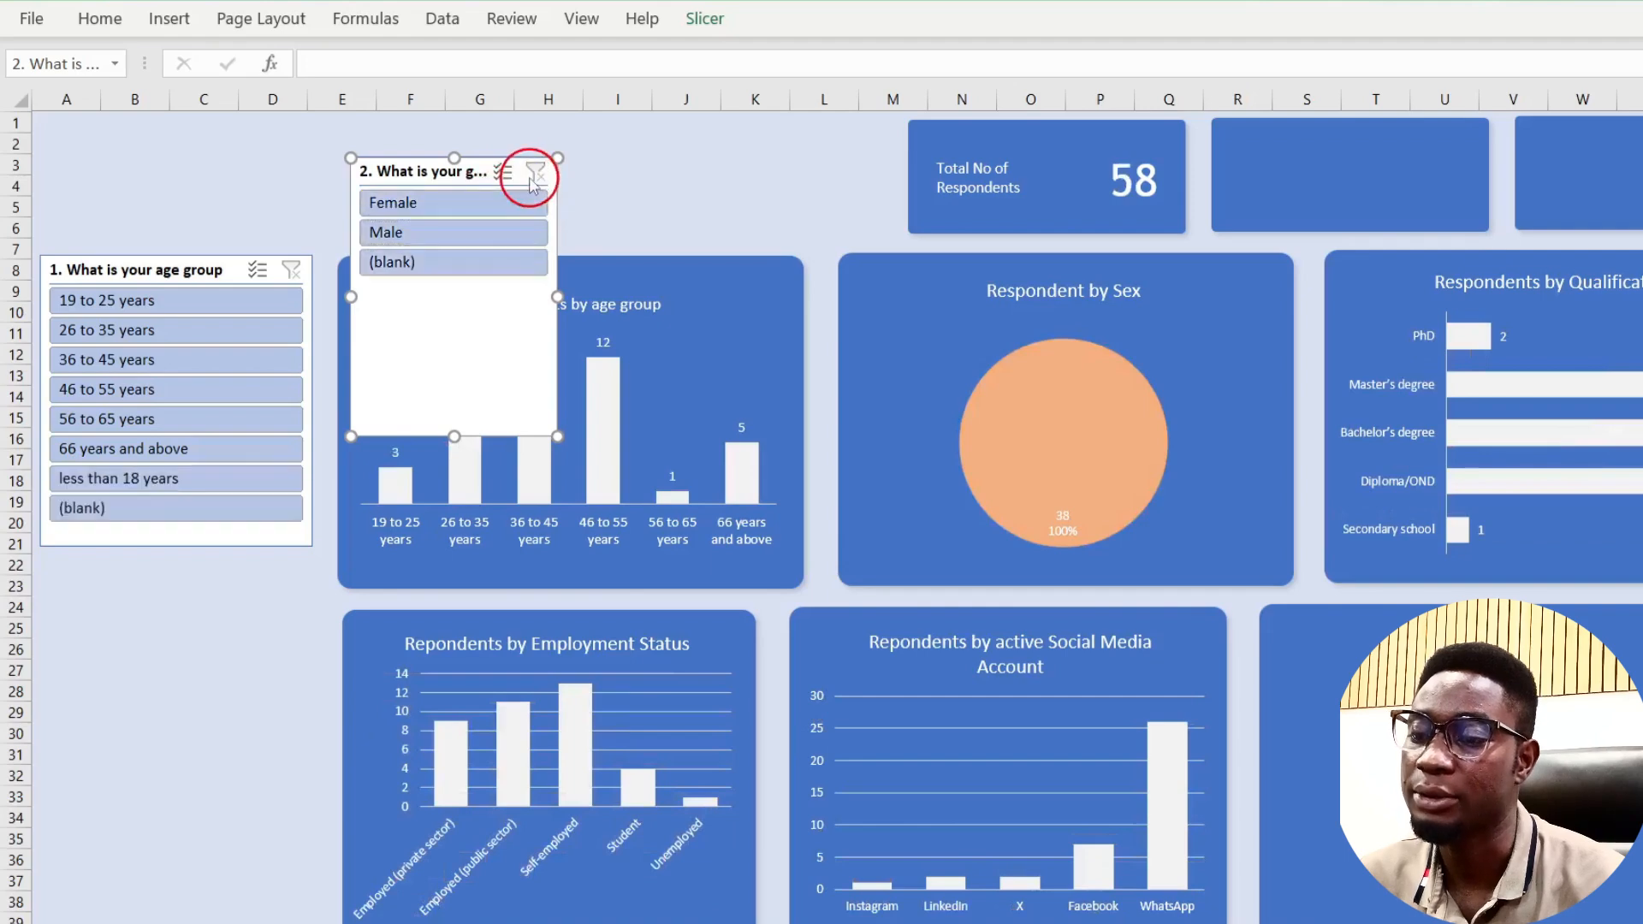
Step: Move the gender slicer directly under the age slicer and shrink it to fit its three items
{"action": "left_click_drag", "start_coordinate": [452, 175], "coordinate": [141, 571]}
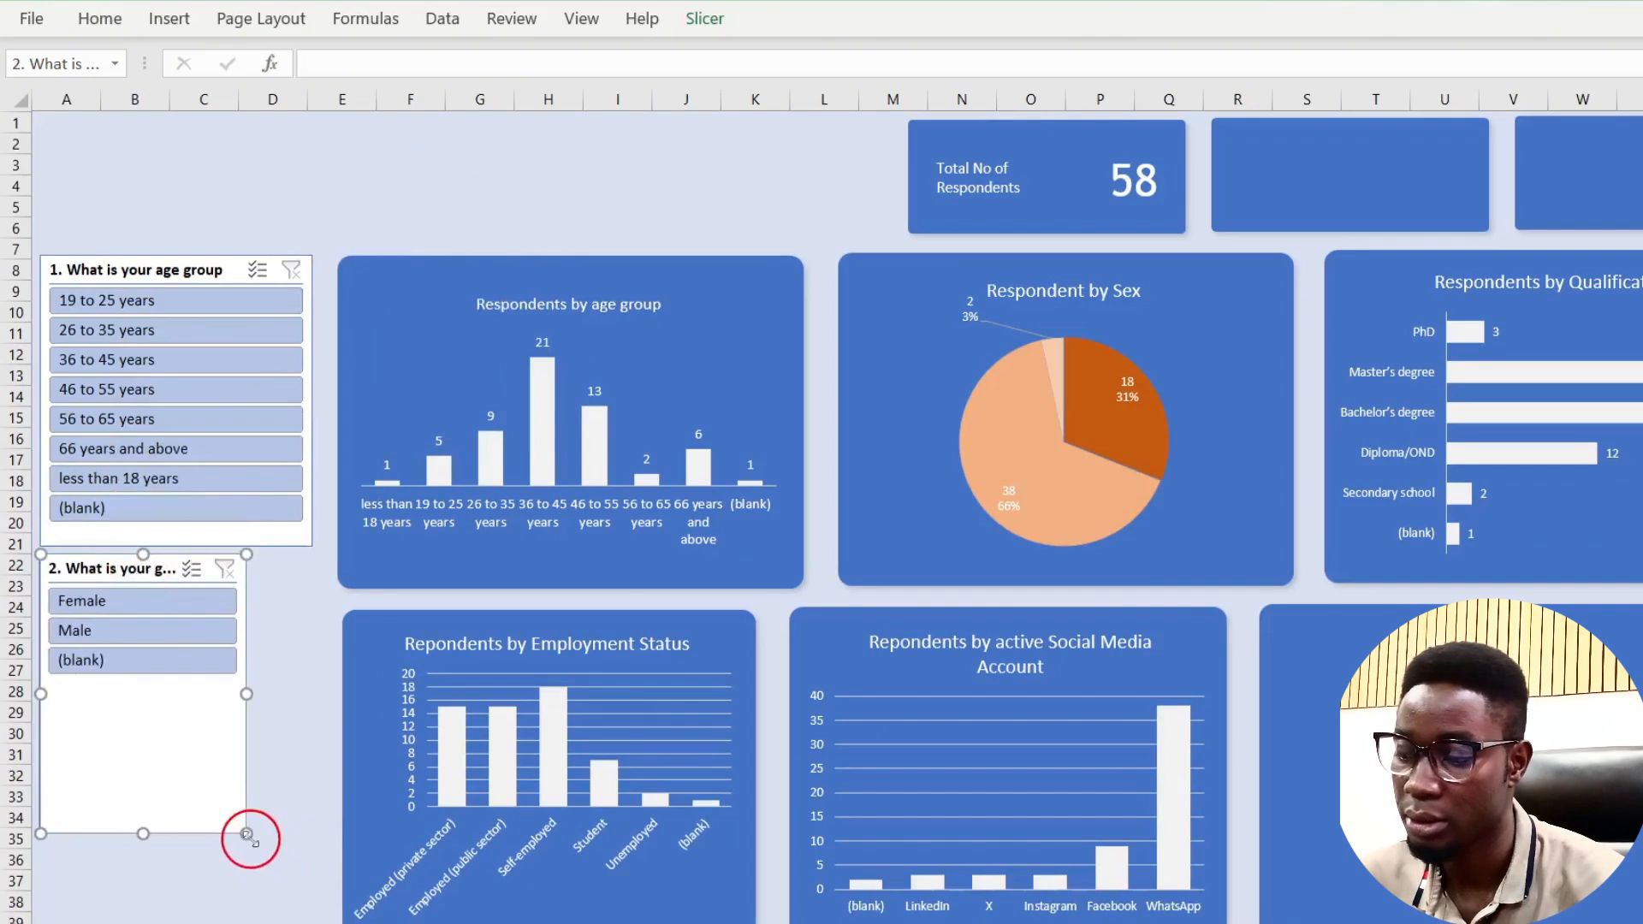
{"action": "left_click_drag", "start_coordinate": [246, 834], "coordinate": [313, 696]}
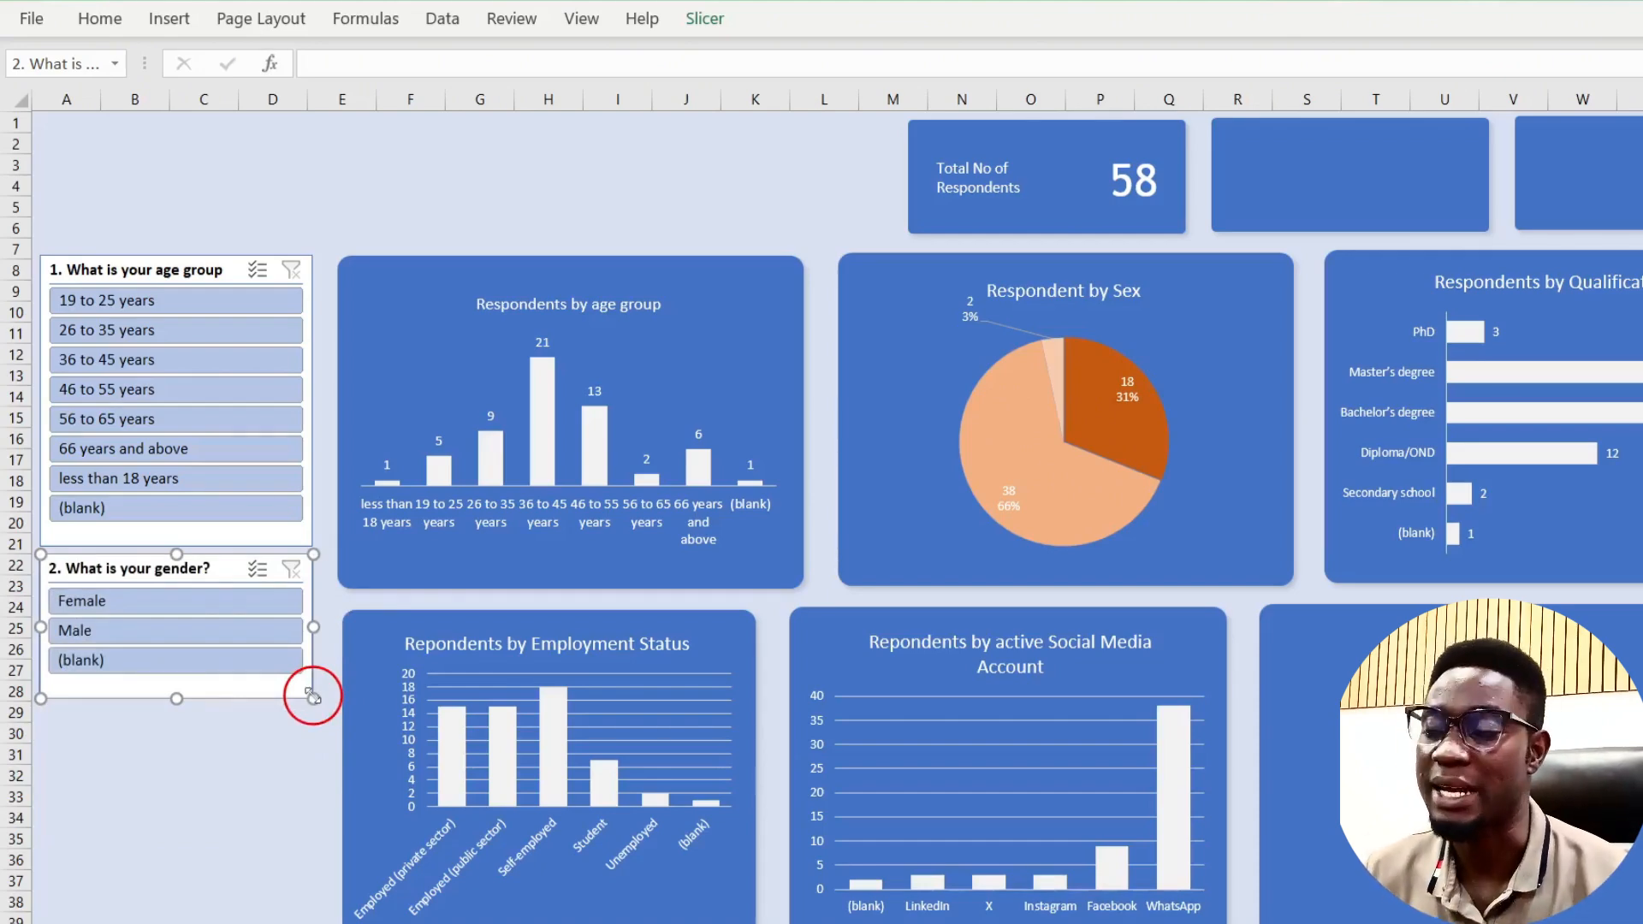
{"action": "left_click", "coordinate": [375, 208]}
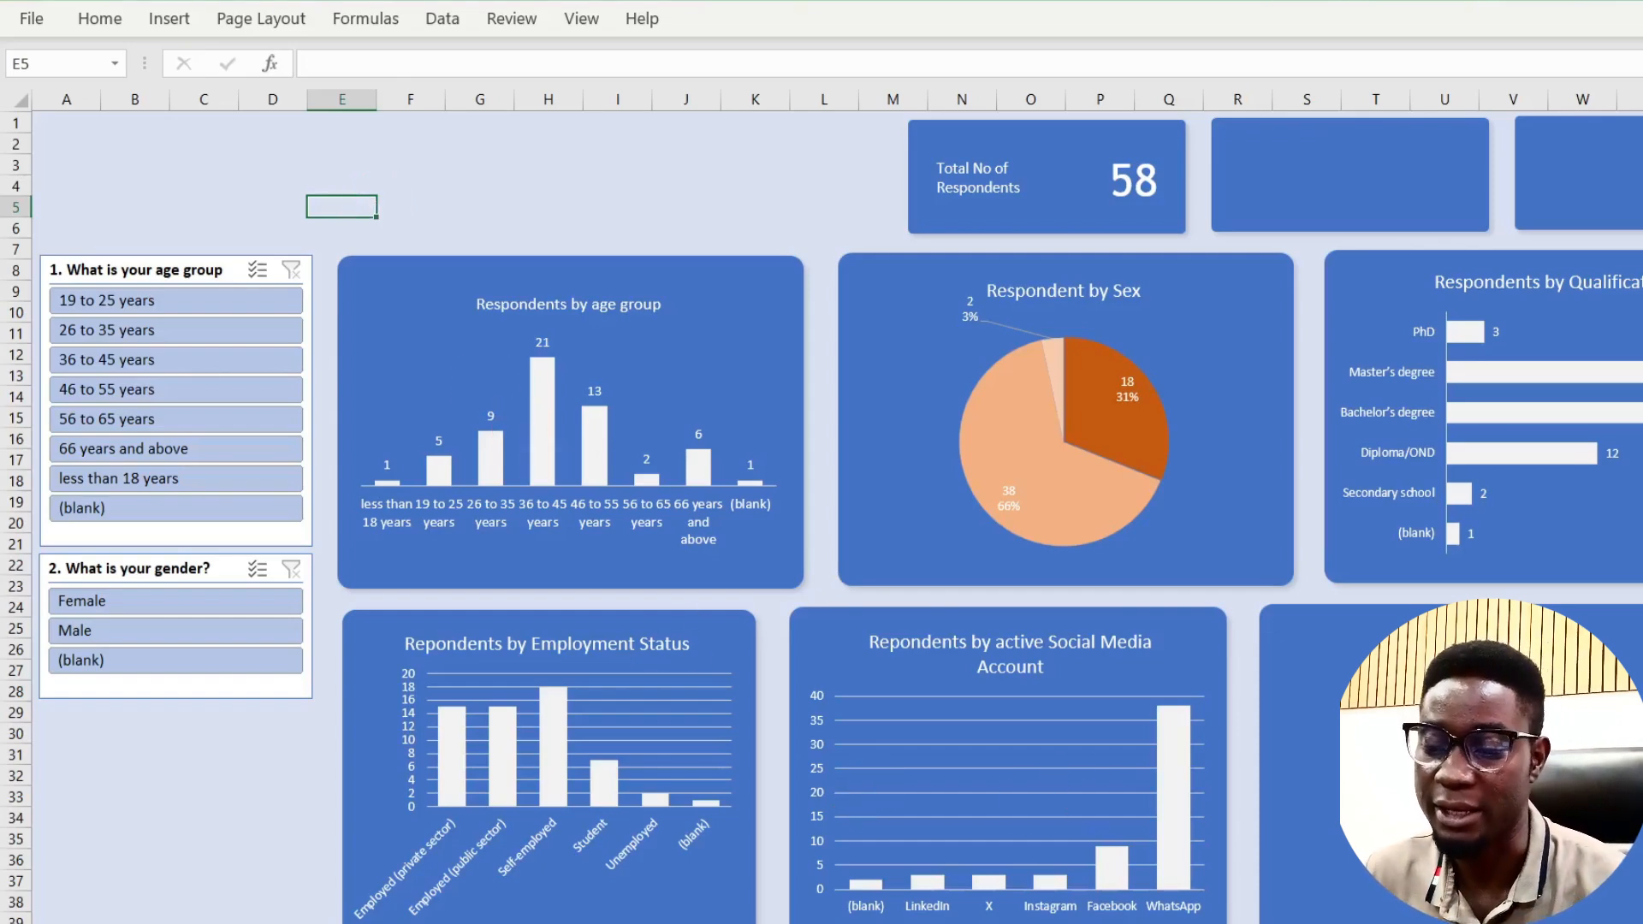
Step: In the browser form, answer age 66 years and above, gender Female and education PhD
{"action": "left_click", "coordinate": [1323, 923]}
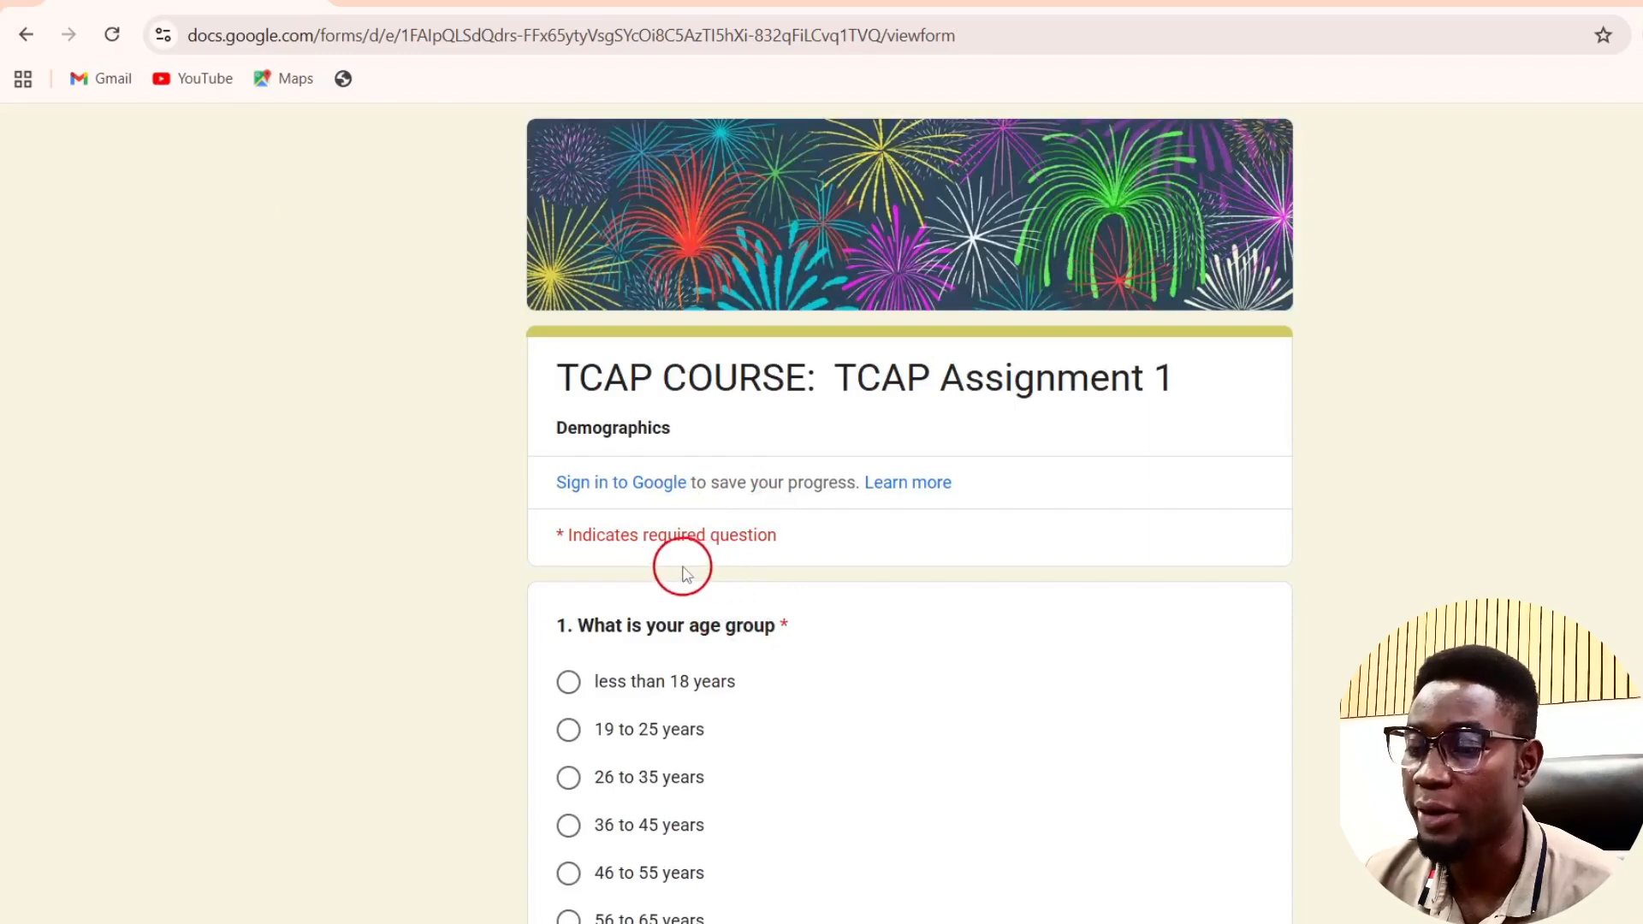
{"action": "scroll", "coordinate": [582, 682], "scroll_direction": "down", "scroll_amount": 3}
{"action": "left_click", "coordinate": [584, 676]}
{"action": "left_click", "coordinate": [585, 713]}
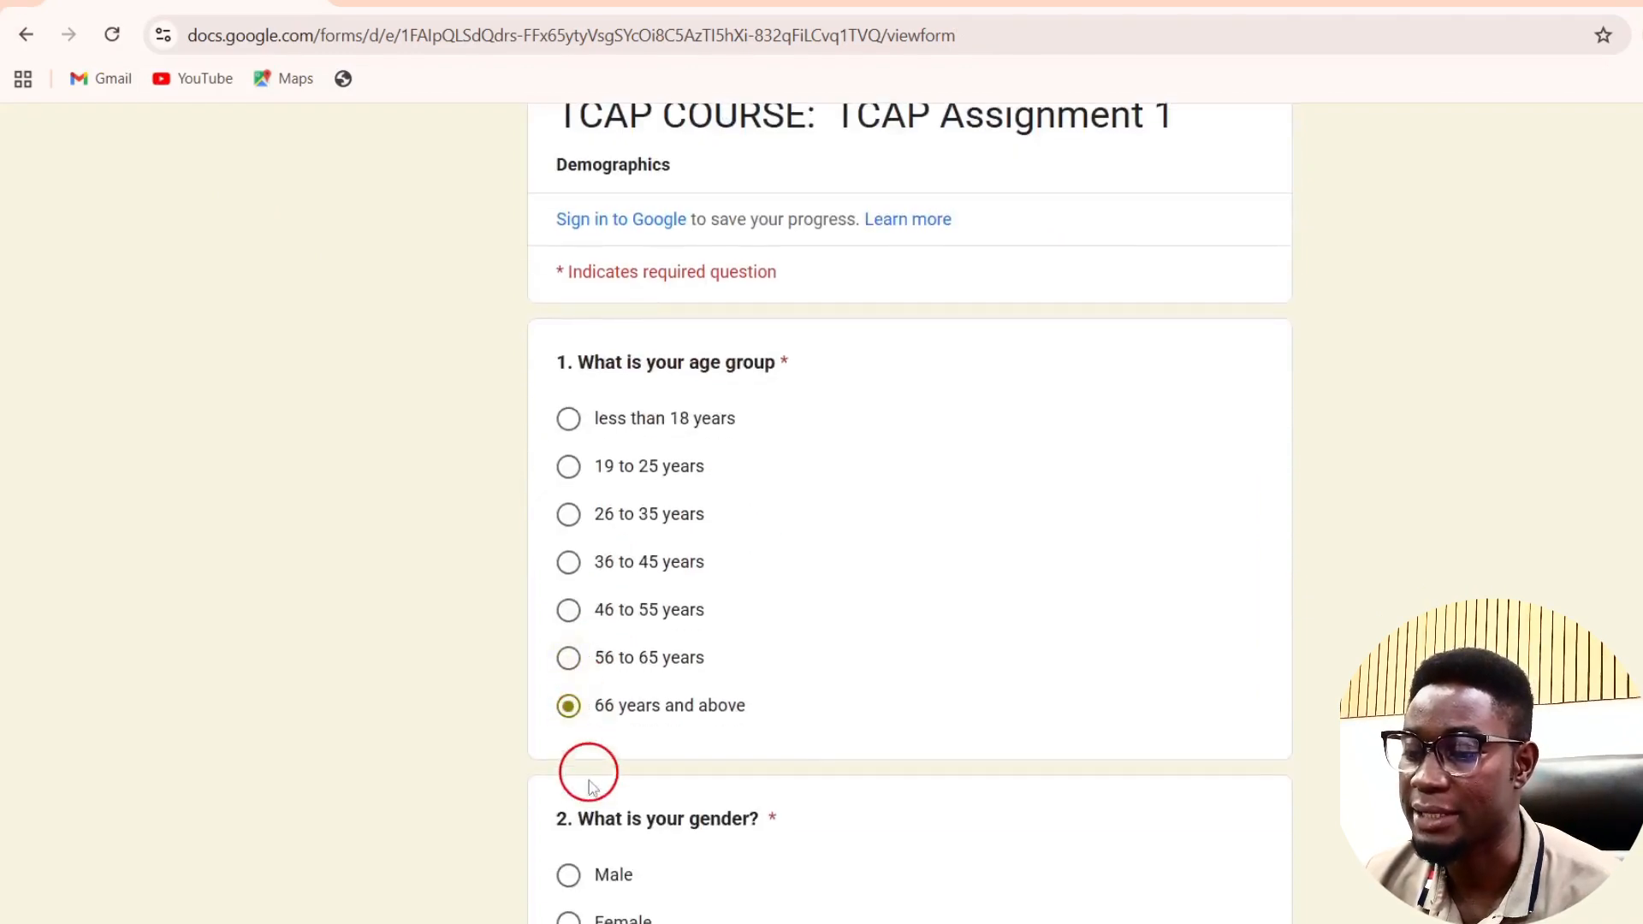
{"action": "scroll", "coordinate": [587, 775], "scroll_direction": "down", "scroll_amount": 3}
{"action": "left_click", "coordinate": [570, 652]}
{"action": "scroll", "coordinate": [574, 657], "scroll_direction": "down", "scroll_amount": 3}
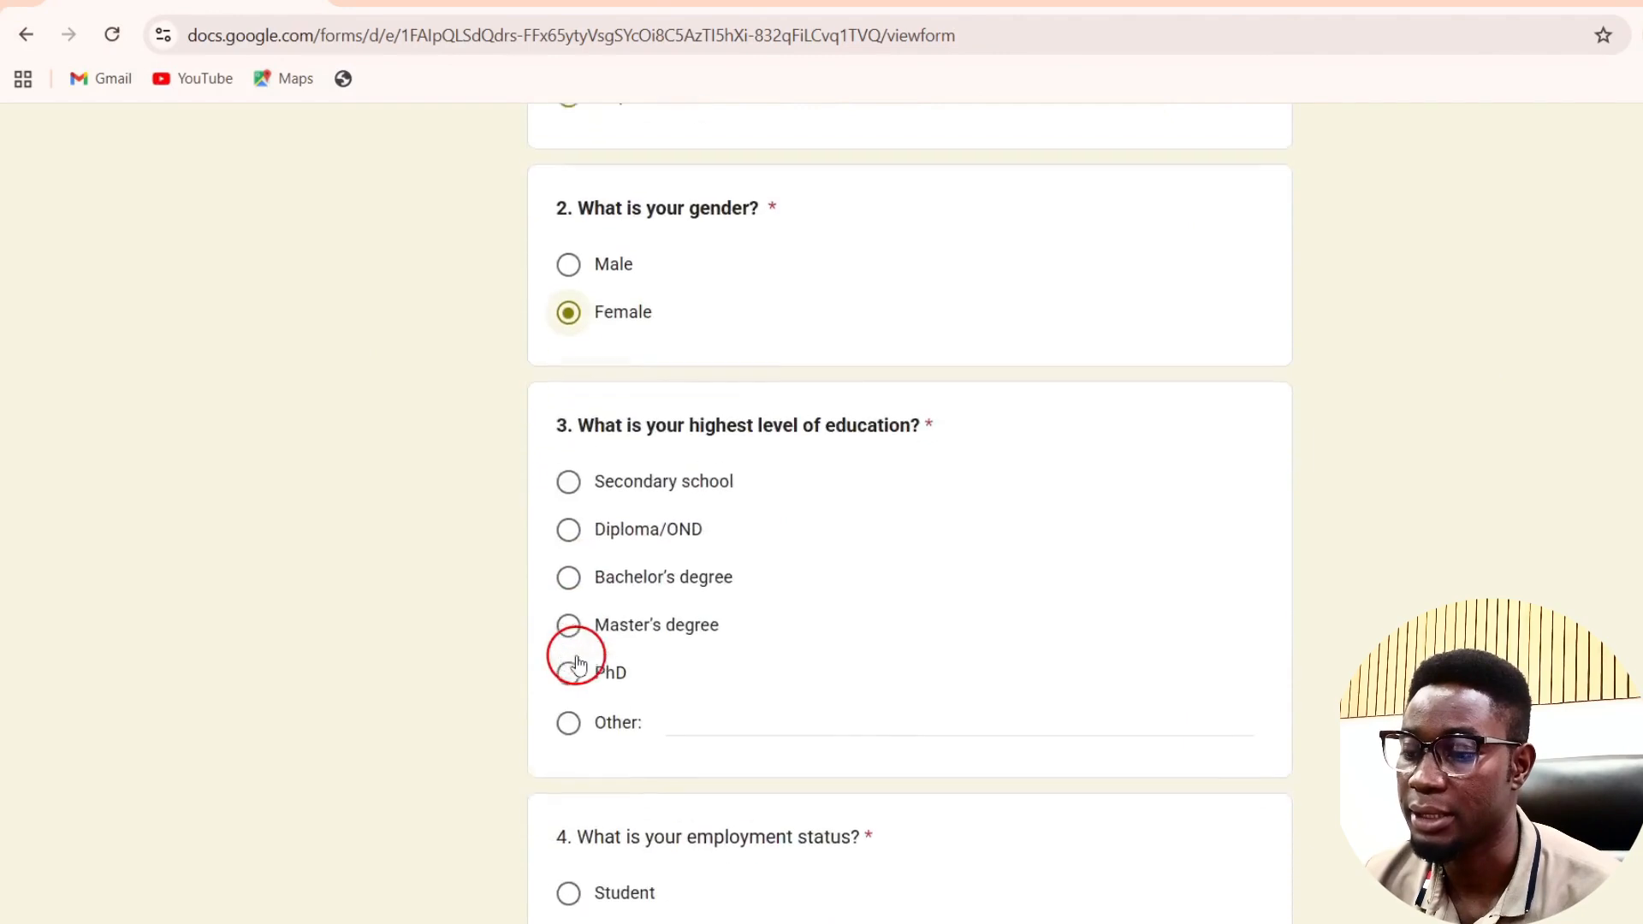
{"action": "left_click", "coordinate": [573, 657]}
Step: Answer Self-employed, Laptop, Yes to paying for a course, and 11 - 20 thousand Naira data spending
{"action": "scroll", "coordinate": [579, 663], "scroll_direction": "down", "scroll_amount": 3}
{"action": "scroll", "coordinate": [578, 642], "scroll_direction": "down", "scroll_amount": 3}
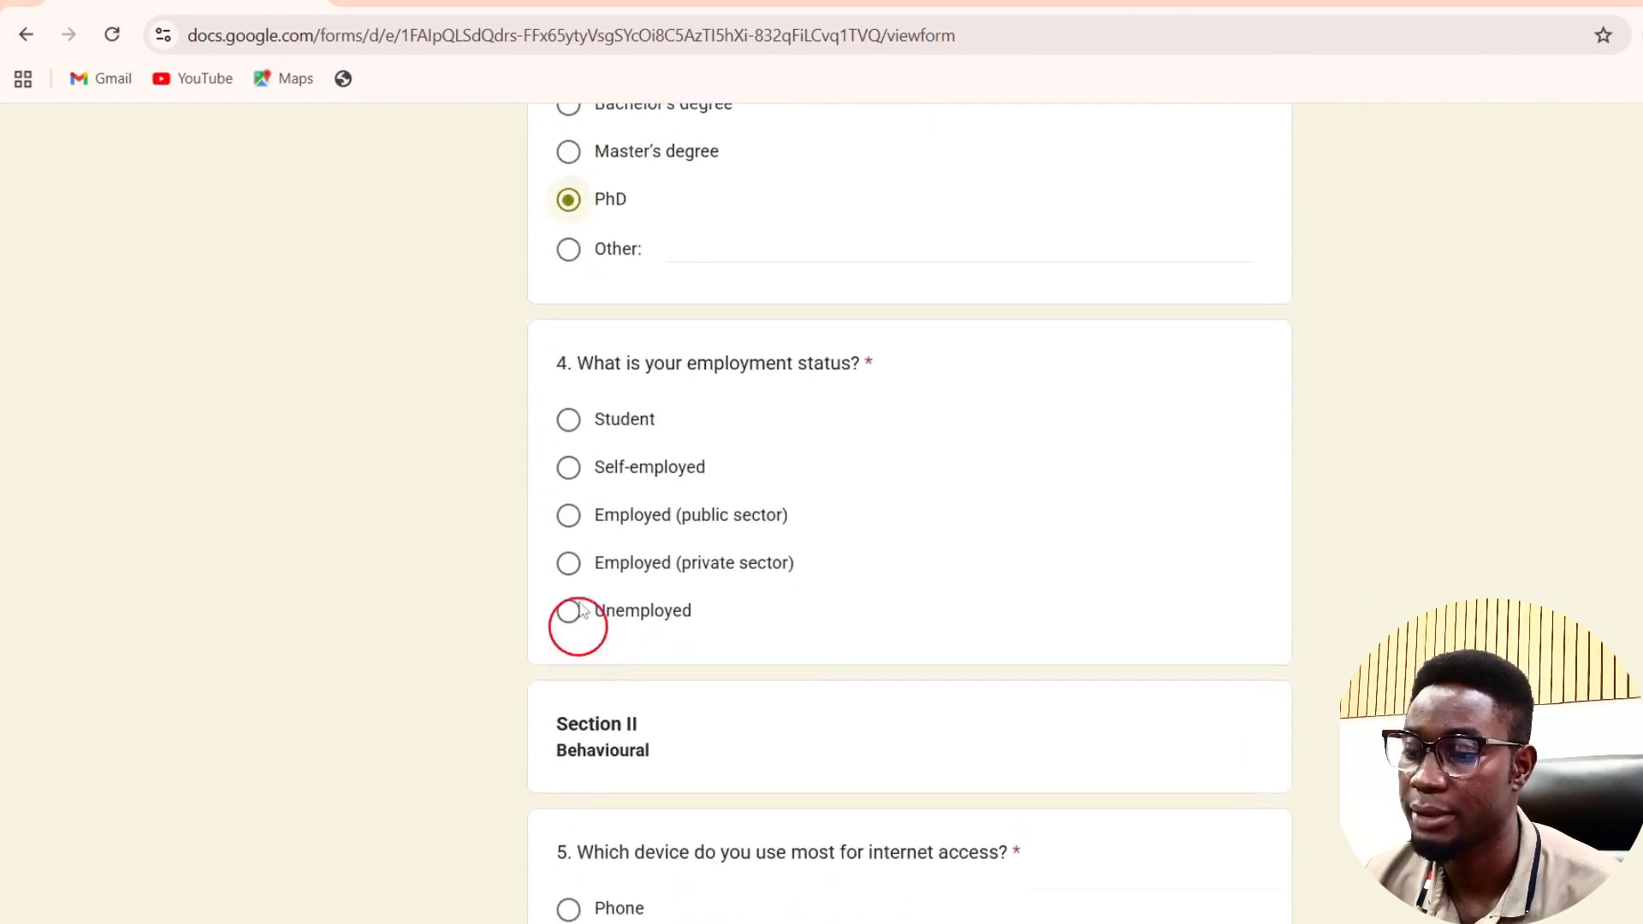
{"action": "left_click", "coordinate": [576, 465]}
{"action": "scroll", "coordinate": [576, 466], "scroll_direction": "down", "scroll_amount": 5}
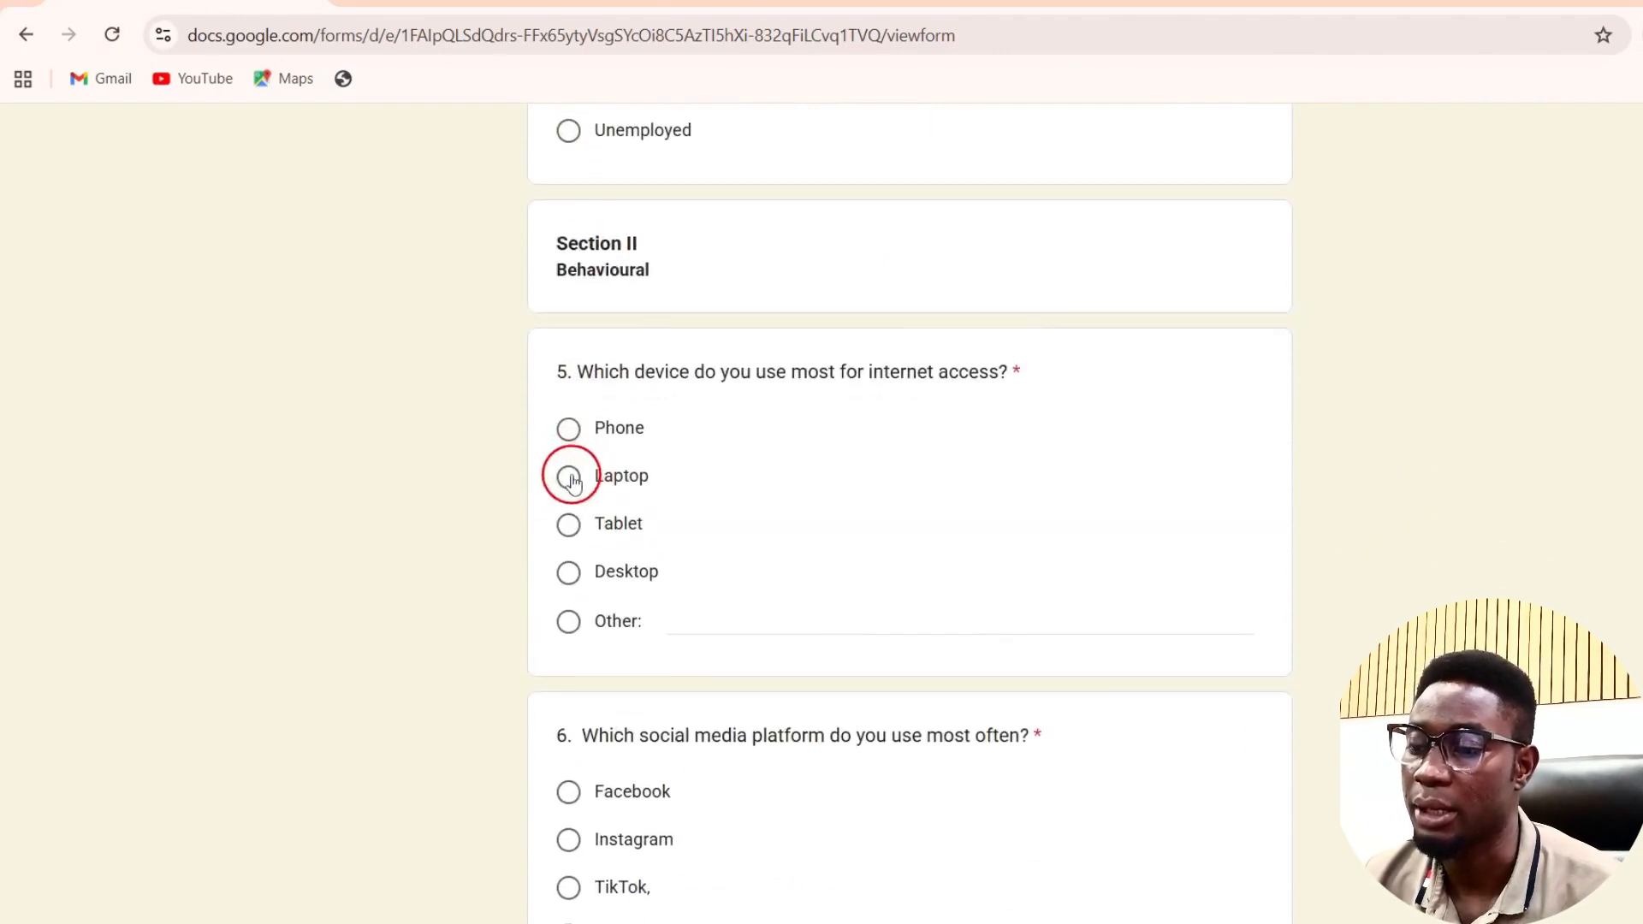
{"action": "left_click", "coordinate": [569, 477]}
{"action": "scroll", "coordinate": [571, 483], "scroll_direction": "down", "scroll_amount": 5}
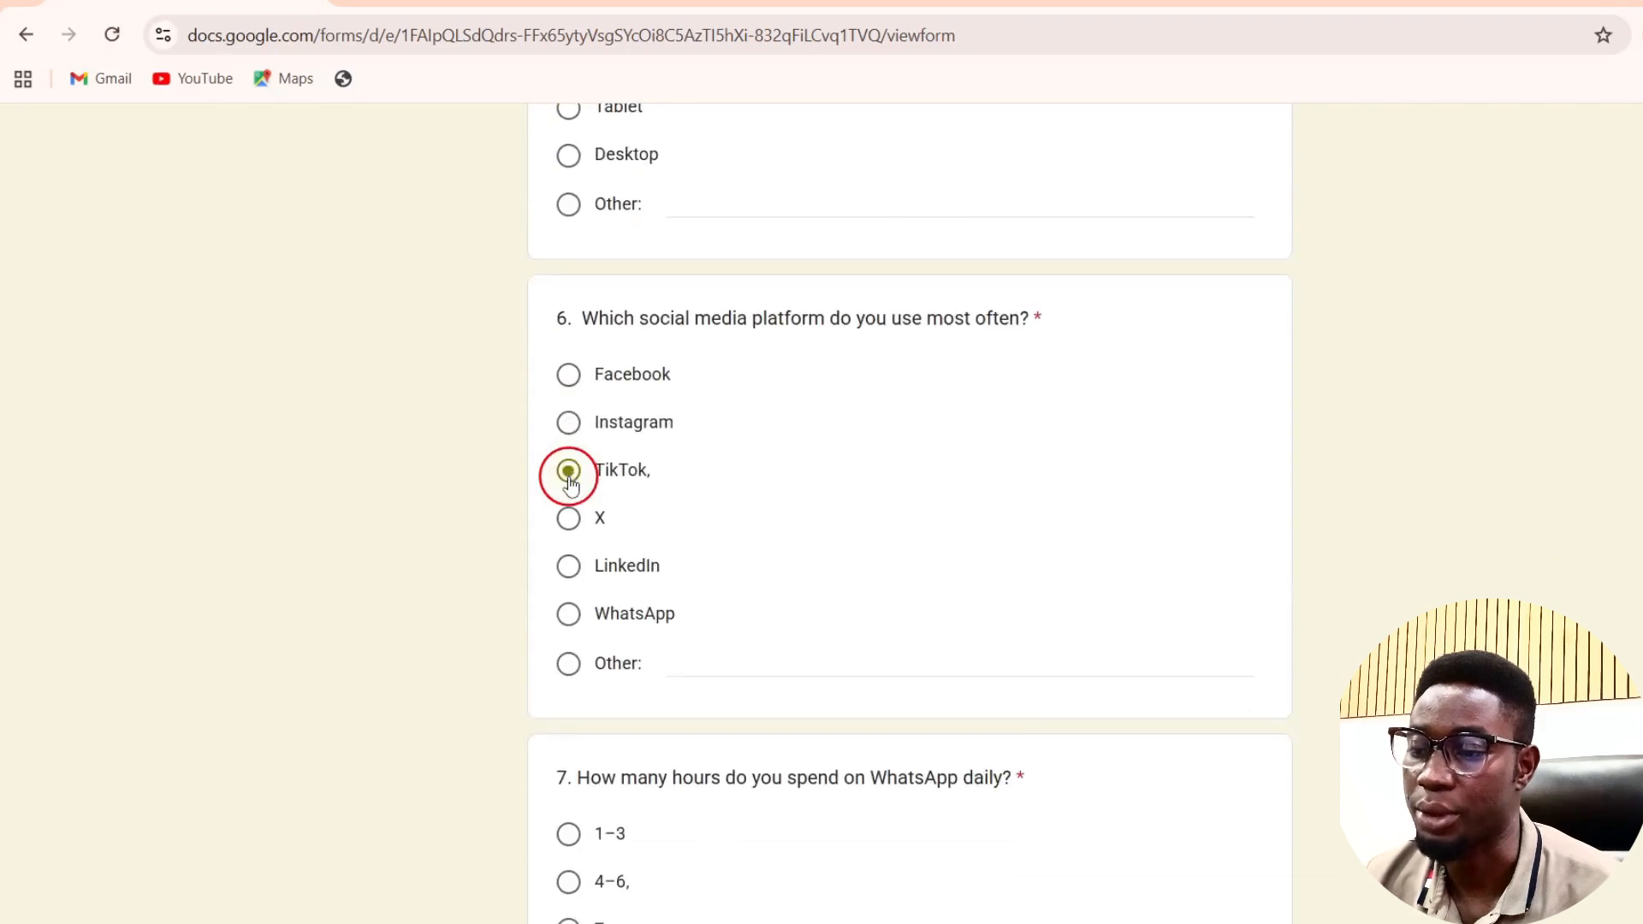
{"action": "scroll", "coordinate": [571, 480], "scroll_direction": "down", "scroll_amount": 6}
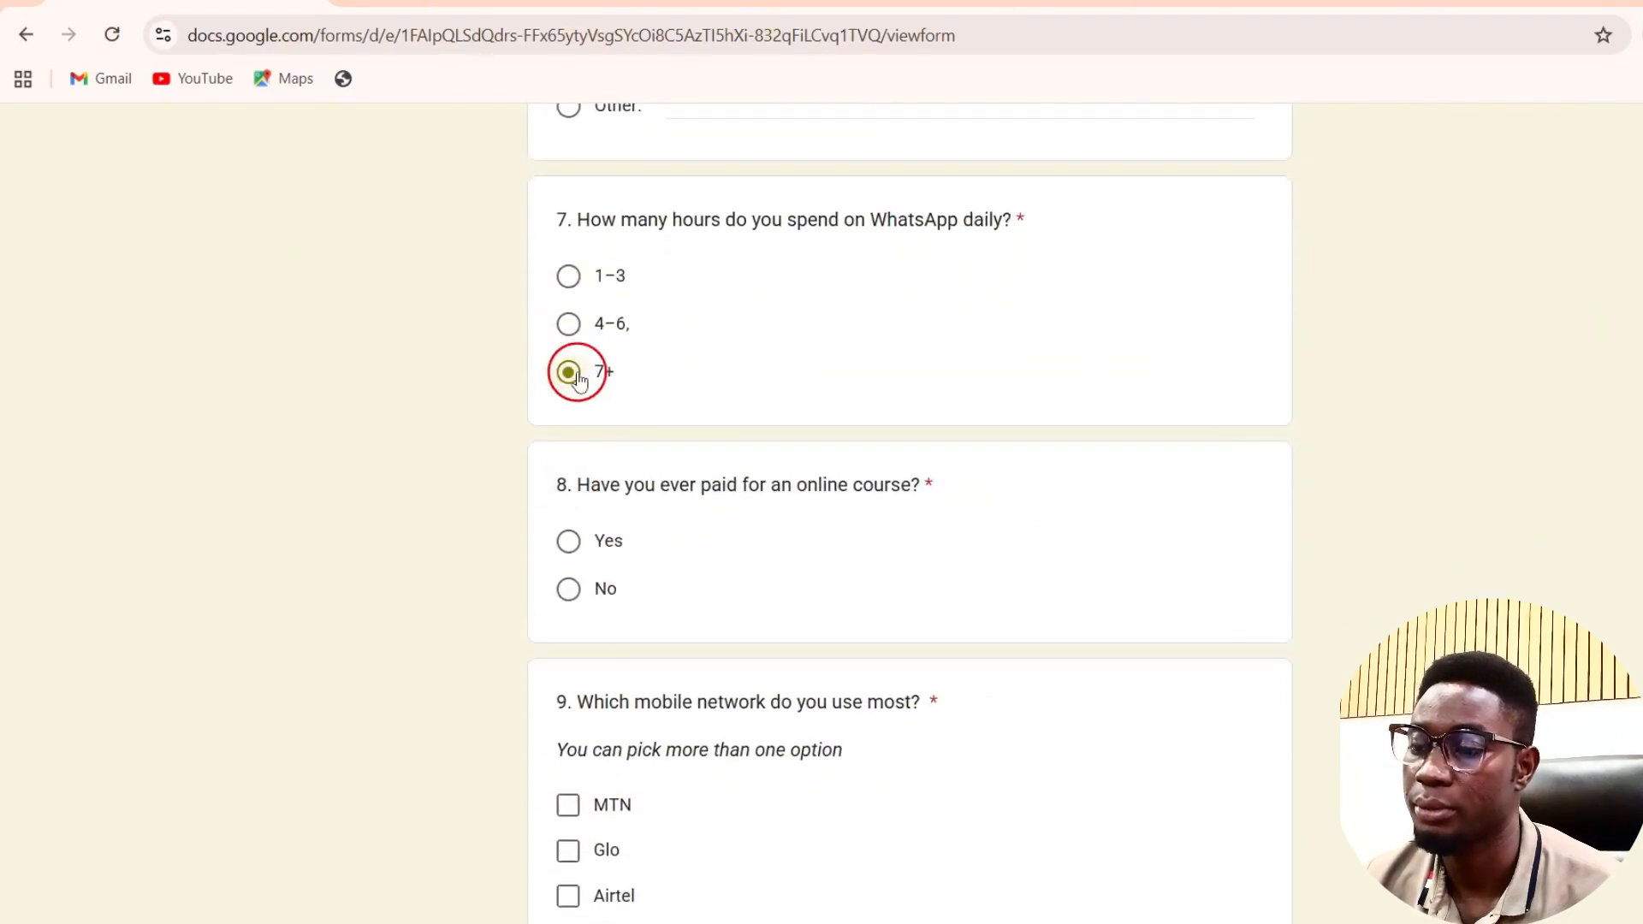
{"action": "left_click", "coordinate": [568, 543]}
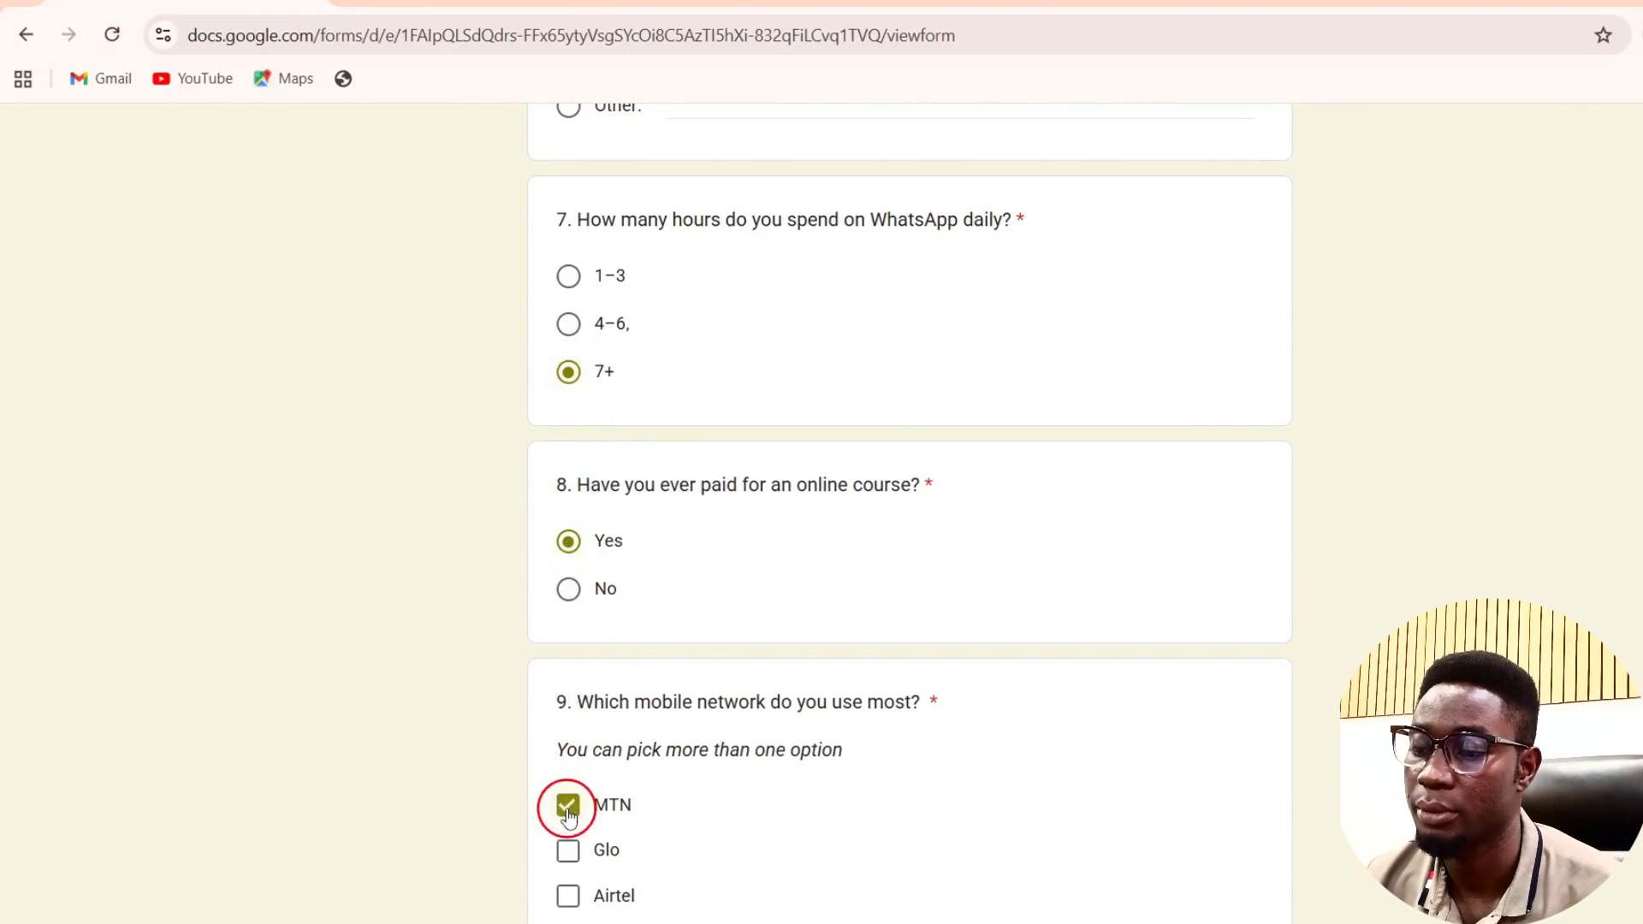
{"action": "scroll", "coordinate": [565, 804], "scroll_direction": "down", "scroll_amount": 5}
{"action": "left_click", "coordinate": [566, 789]}
Step: Answer No to online shopping, Facebook as shopping site, Yes to saving income, and submit the response
{"action": "scroll", "coordinate": [568, 794], "scroll_direction": "down", "scroll_amount": 6}
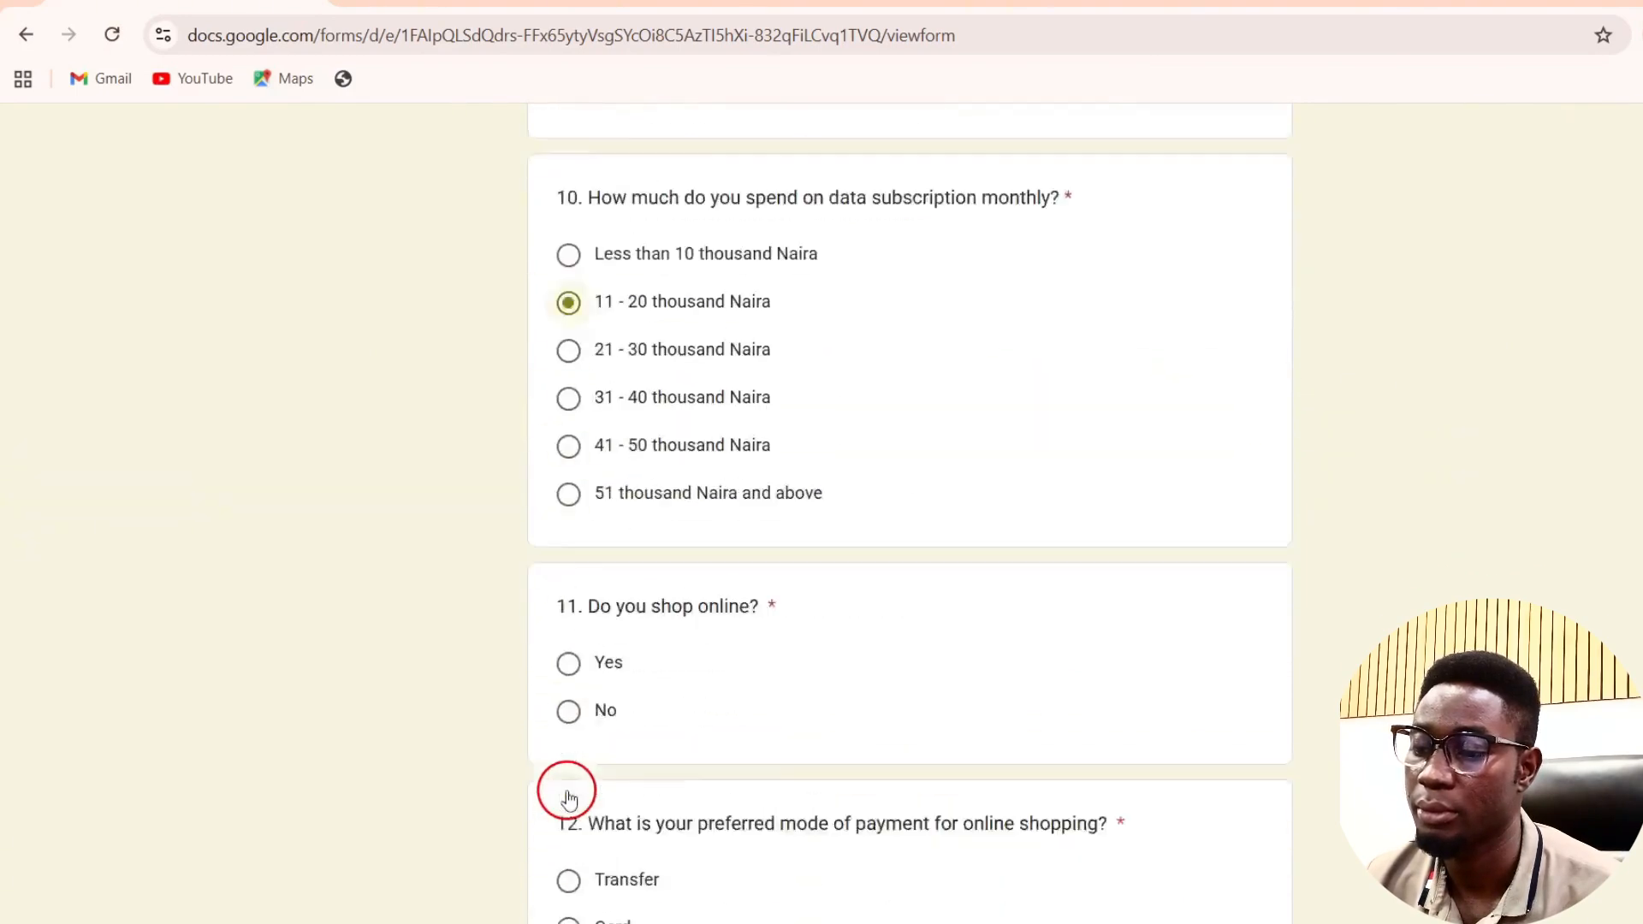
{"action": "scroll", "coordinate": [568, 798], "scroll_direction": "down", "scroll_amount": 4}
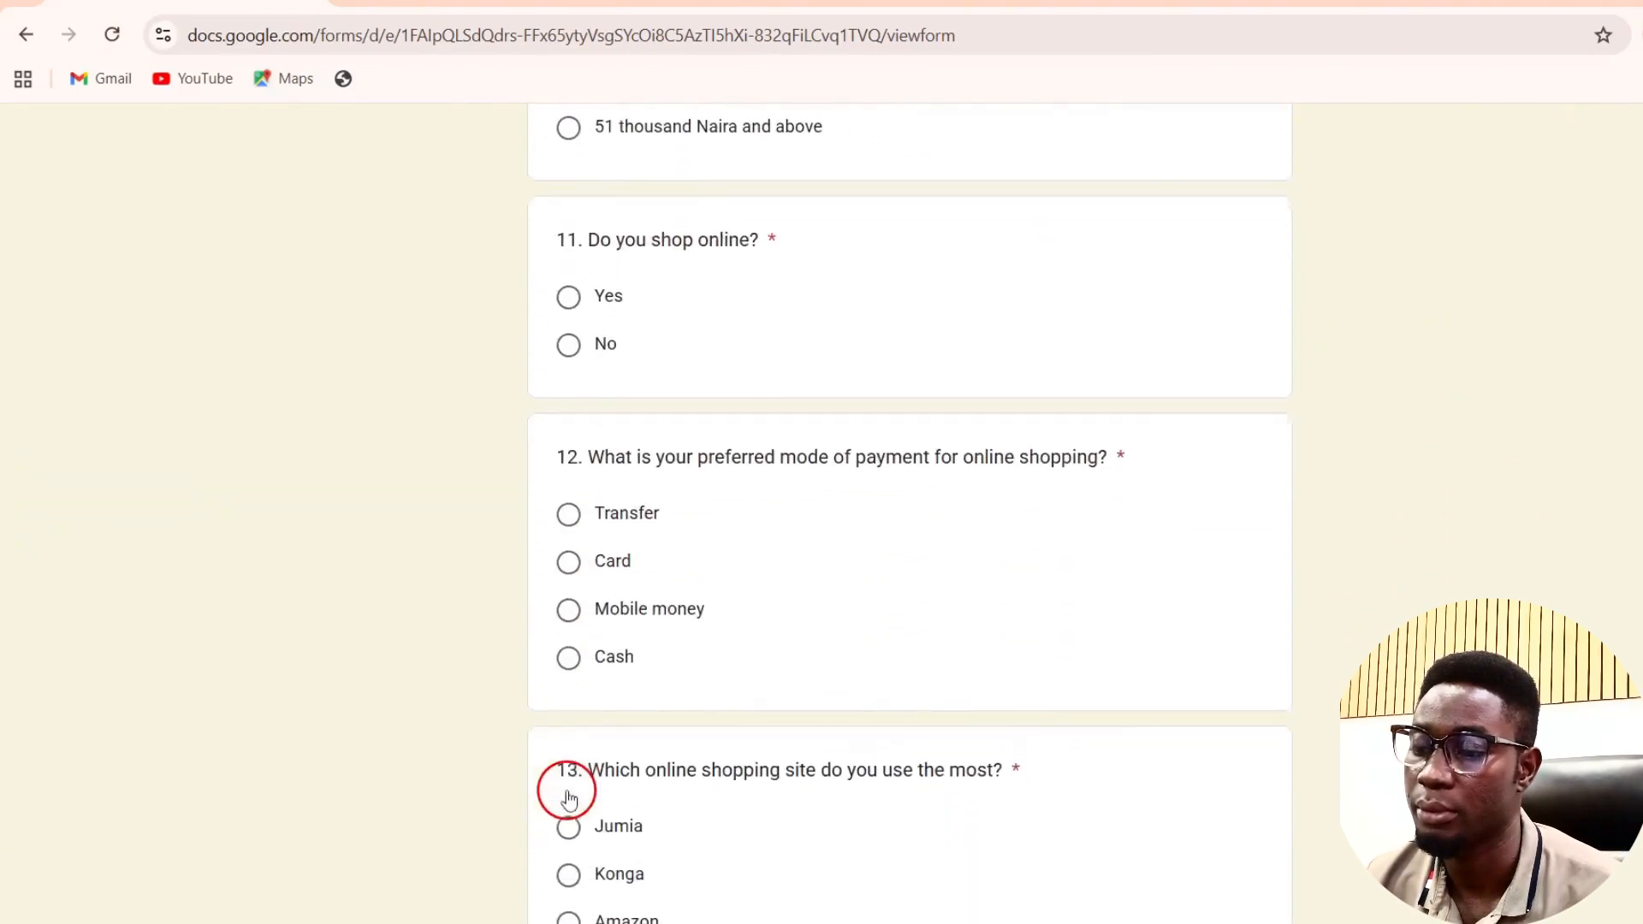
{"action": "left_click", "coordinate": [571, 338]}
{"action": "scroll", "coordinate": [571, 338], "scroll_direction": "down", "scroll_amount": 7}
{"action": "double_click", "coordinate": [571, 339]}
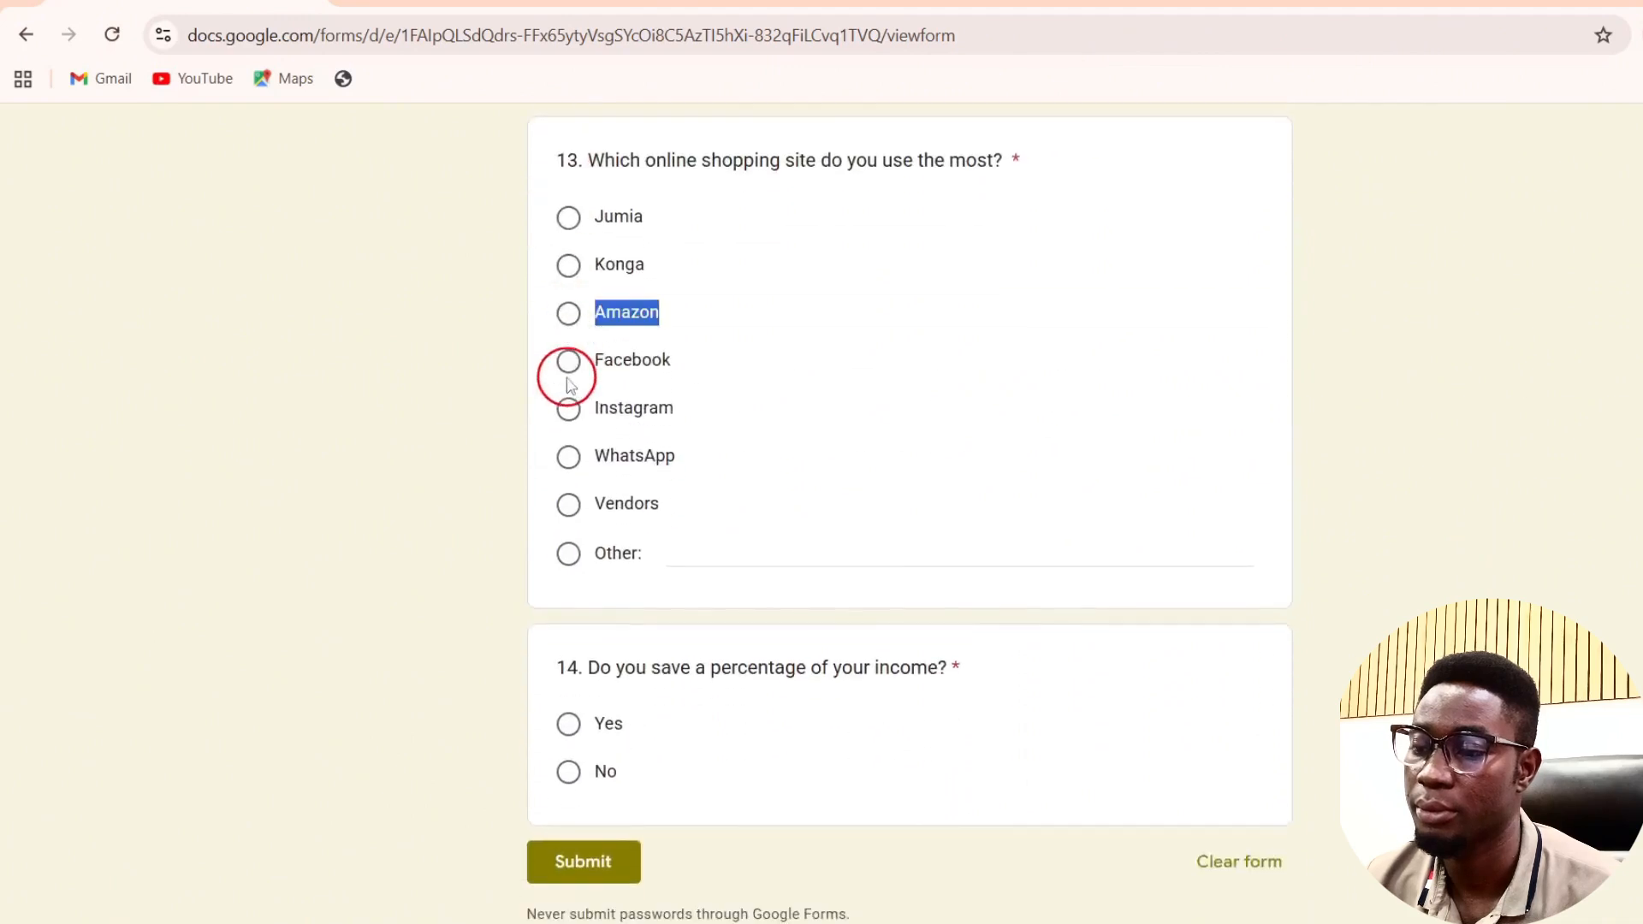
{"action": "left_click", "coordinate": [570, 374]}
{"action": "left_click", "coordinate": [571, 726]}
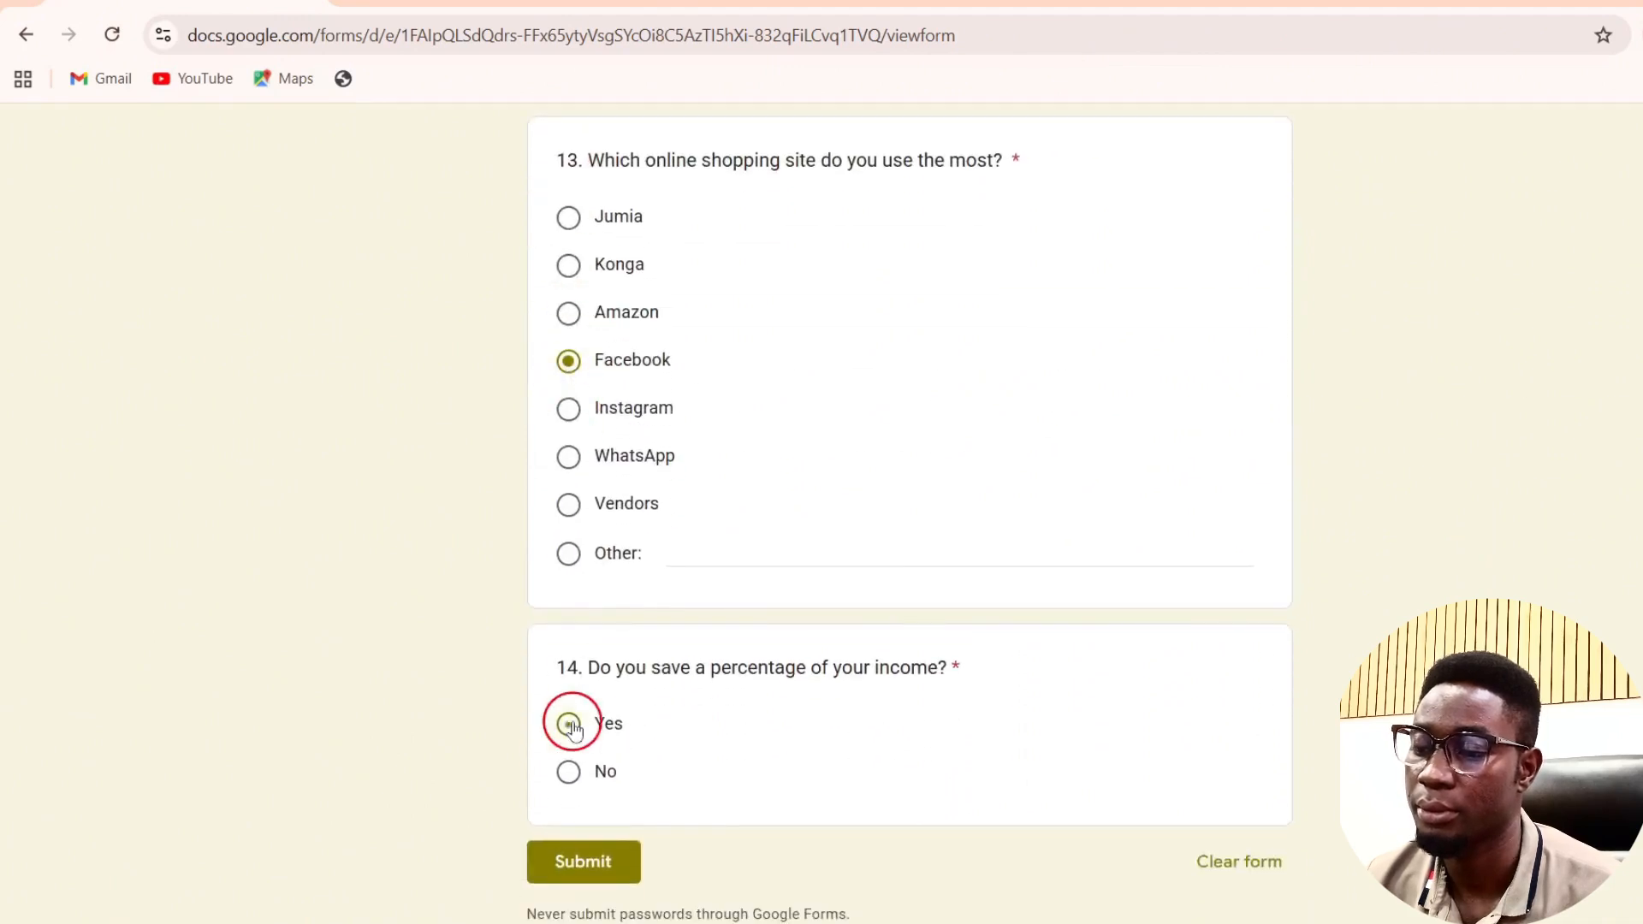
{"action": "left_click", "coordinate": [580, 860]}
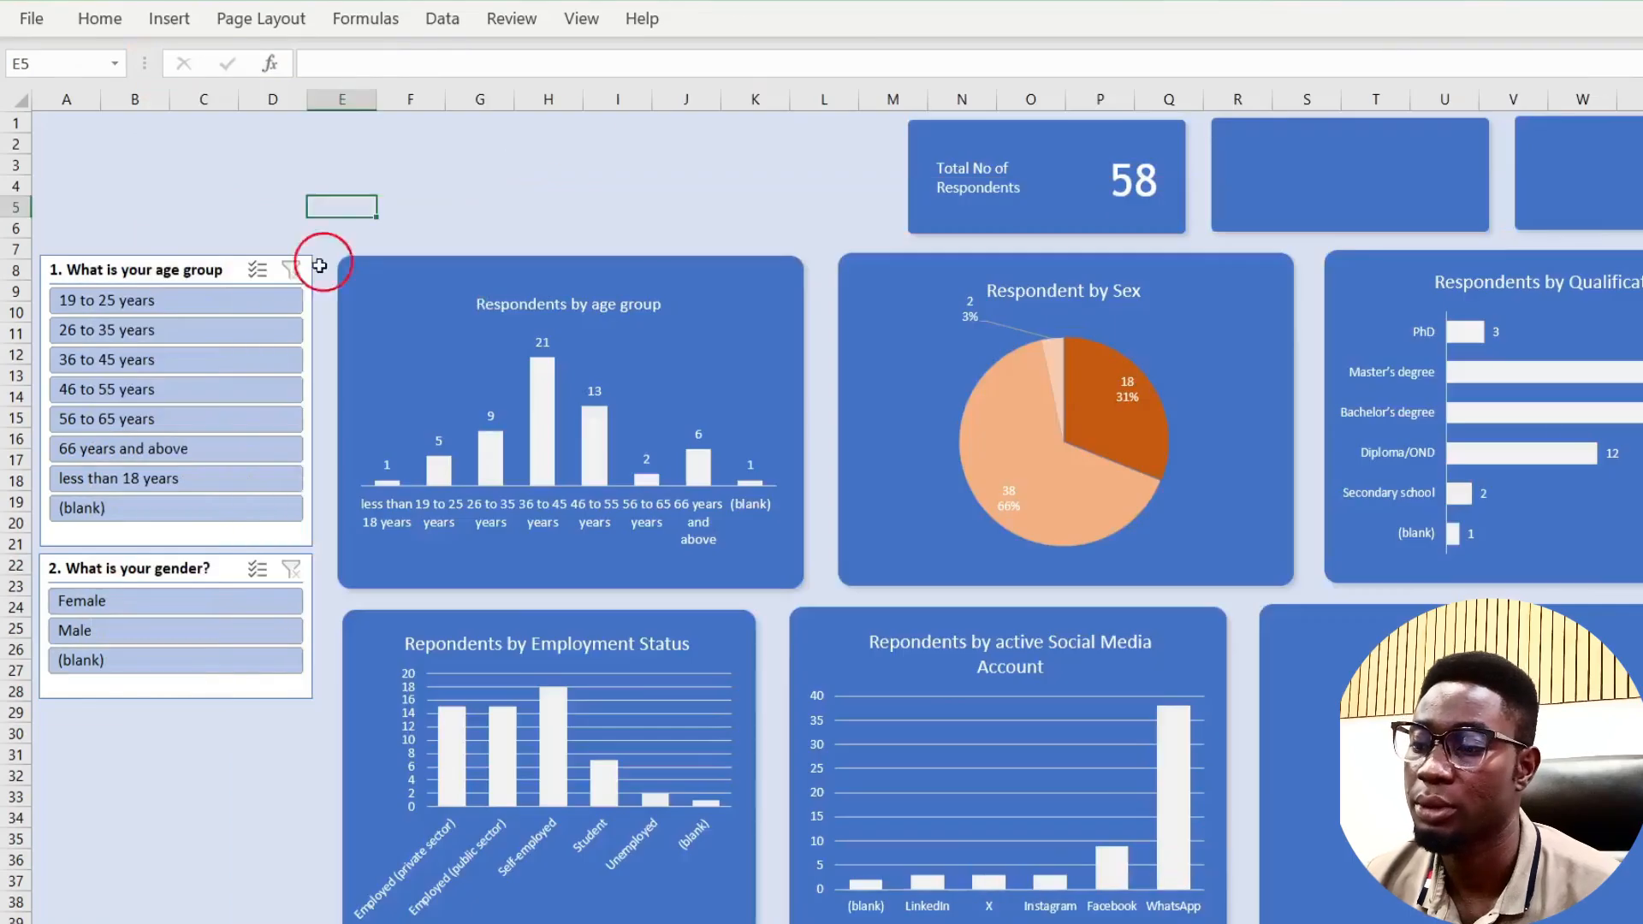
Step: Refresh All pivot data from the age group chart so the dashboard shows 59 respondents, Female 19 (32%)
{"action": "left_click", "coordinate": [172, 272]}
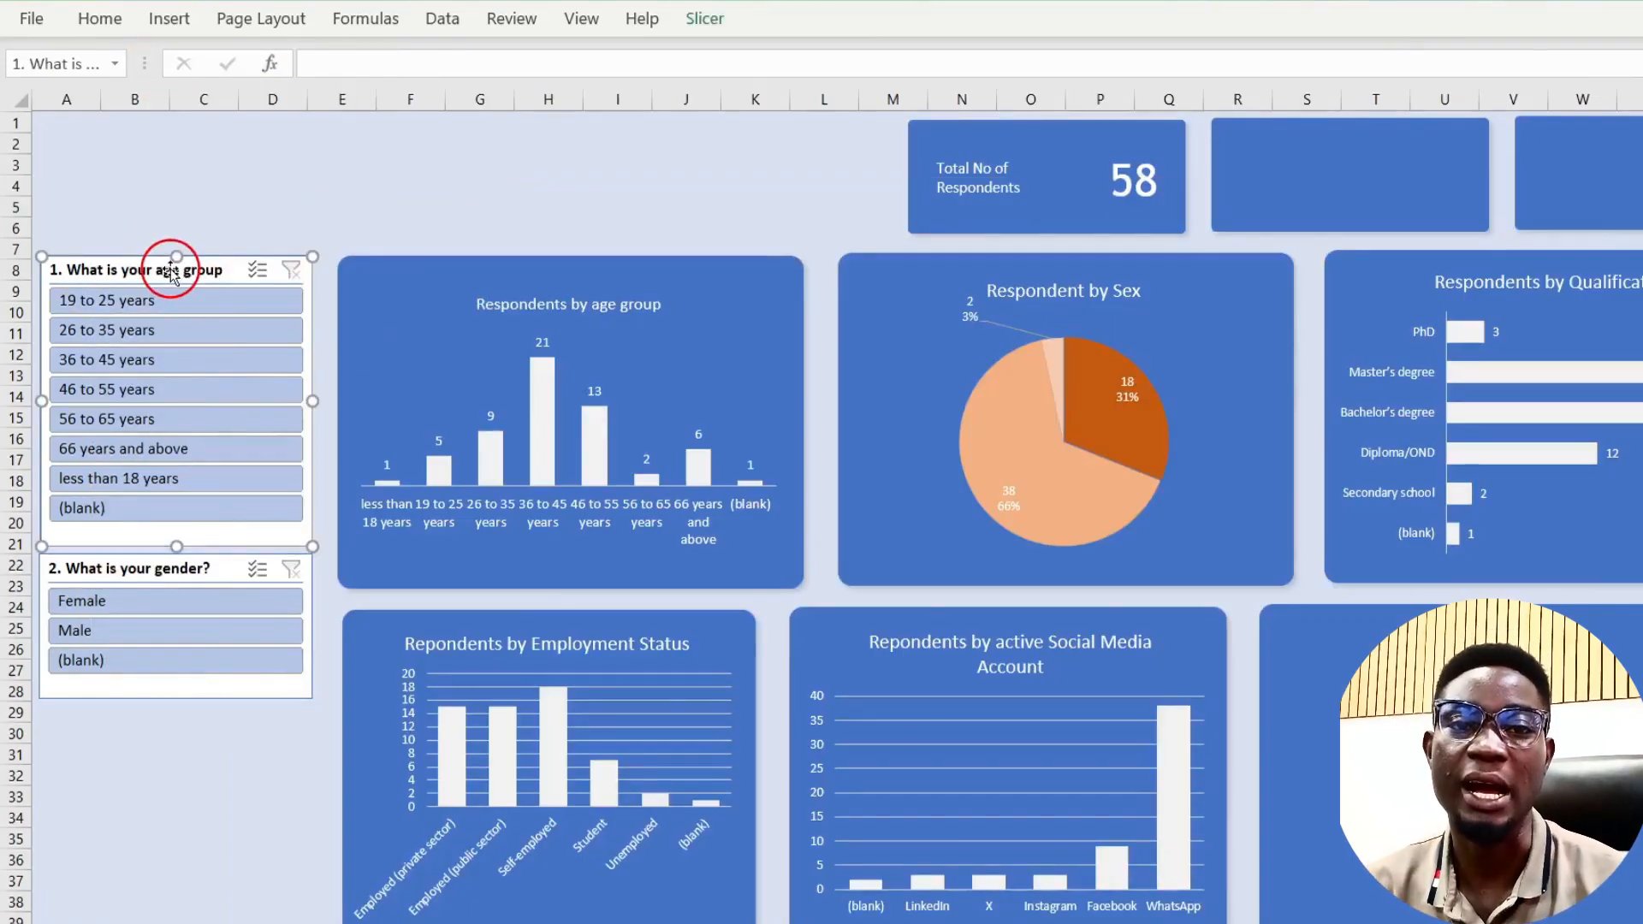
{"action": "left_click", "coordinate": [688, 19]}
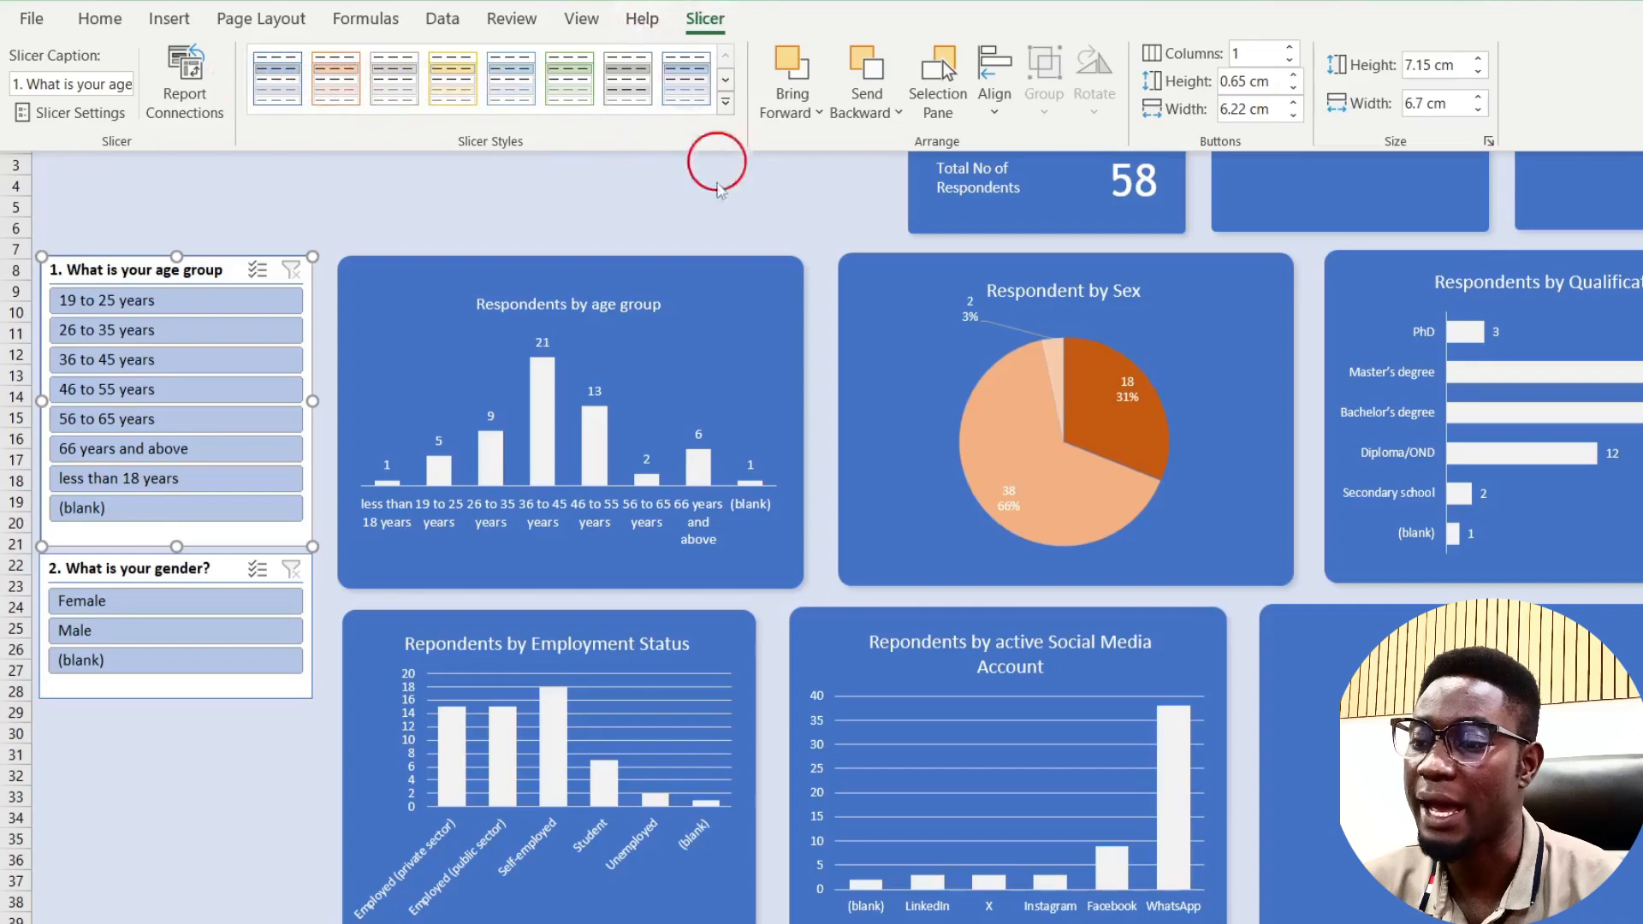
{"action": "left_click", "coordinate": [525, 416]}
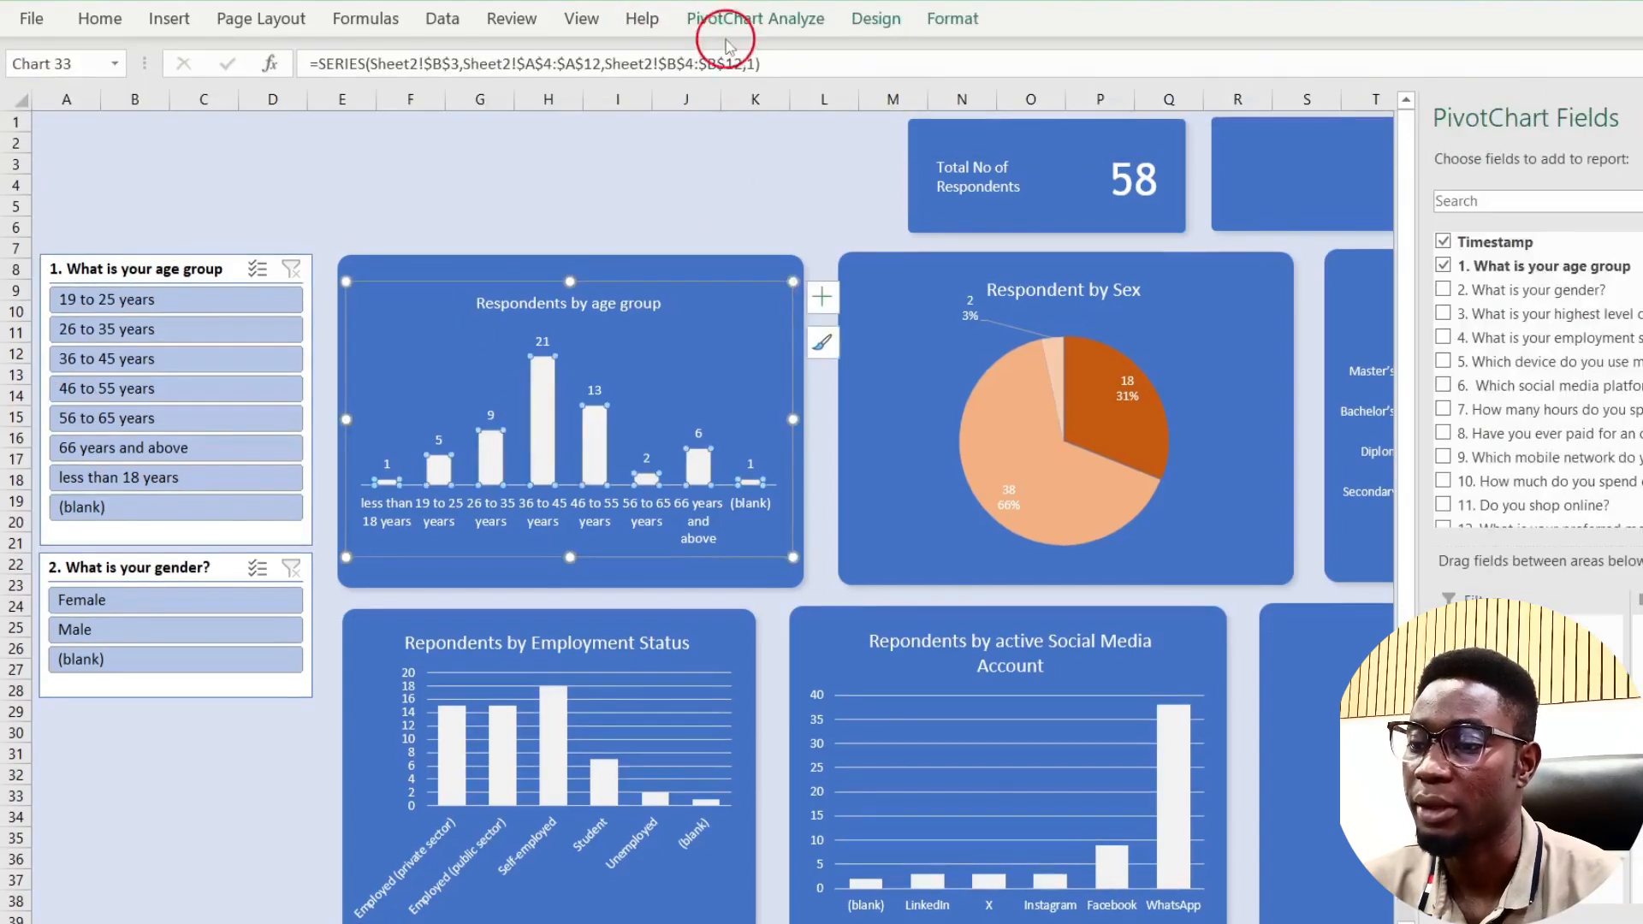
{"action": "left_click", "coordinate": [779, 24]}
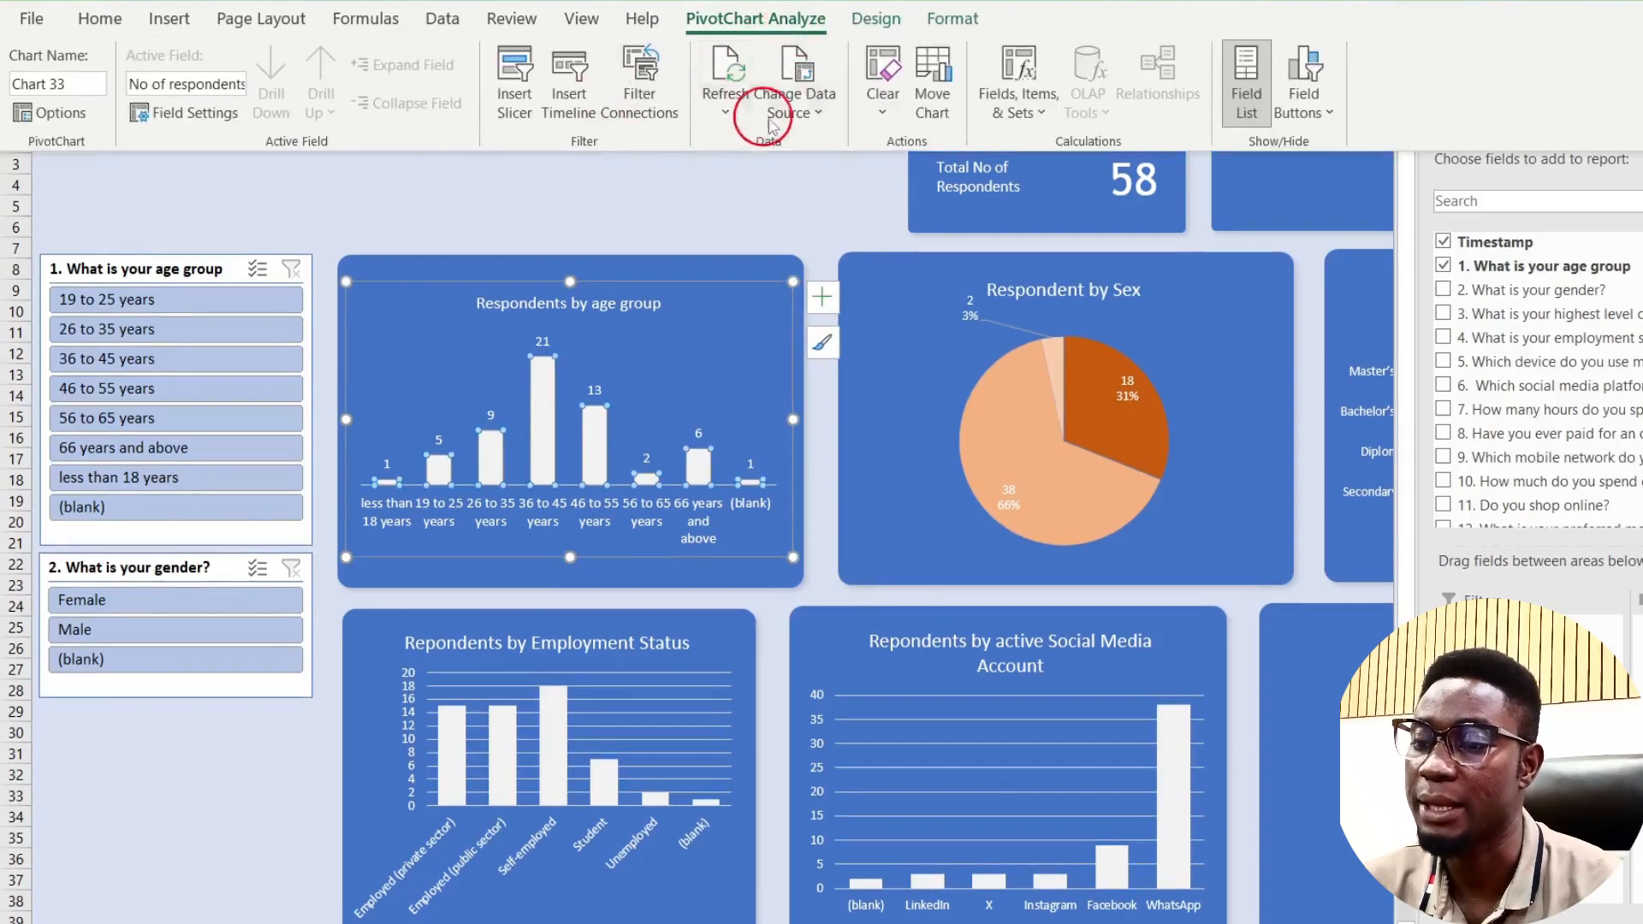
{"action": "left_click", "coordinate": [720, 116]}
{"action": "left_click", "coordinate": [755, 182]}
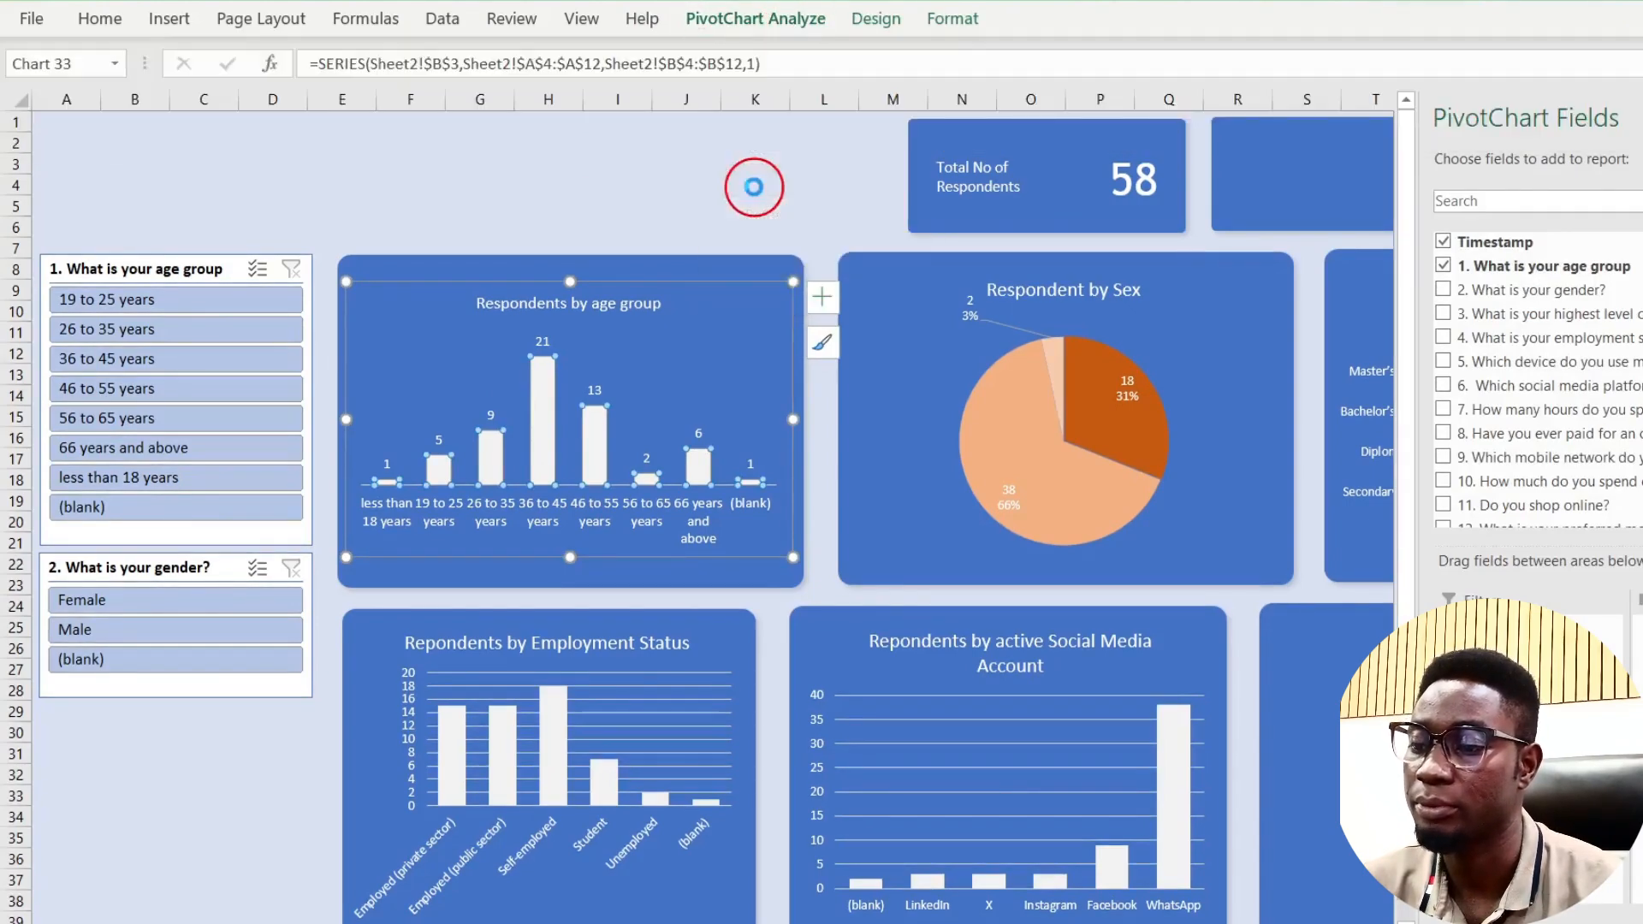
{"action": "left_click", "coordinate": [736, 25]}
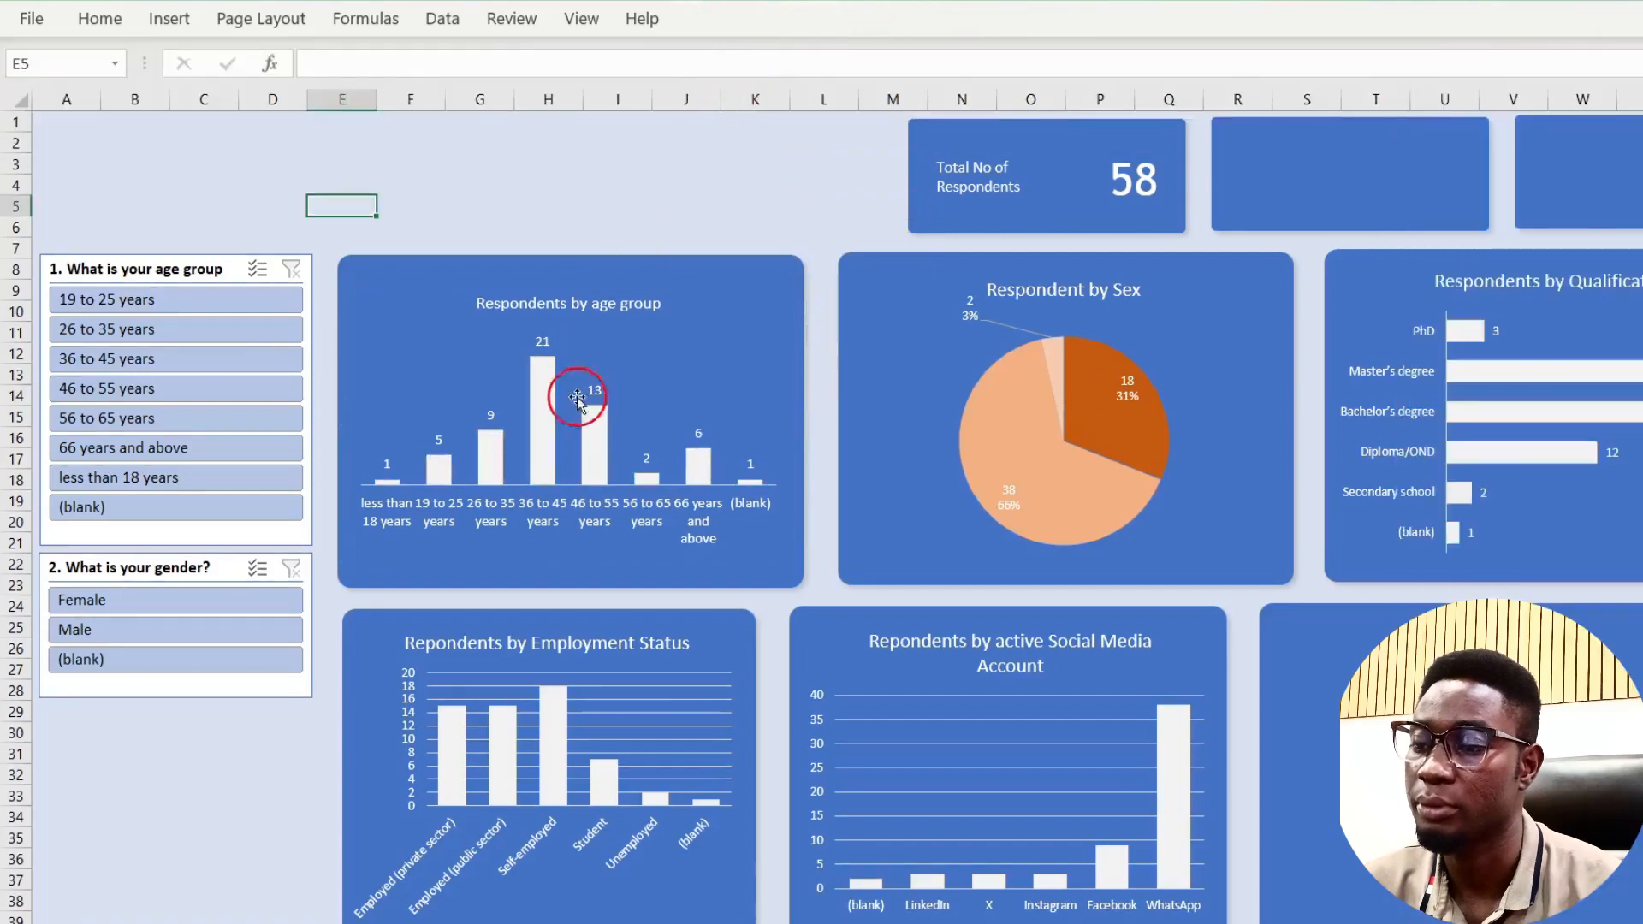
{"action": "left_click", "coordinate": [550, 419]}
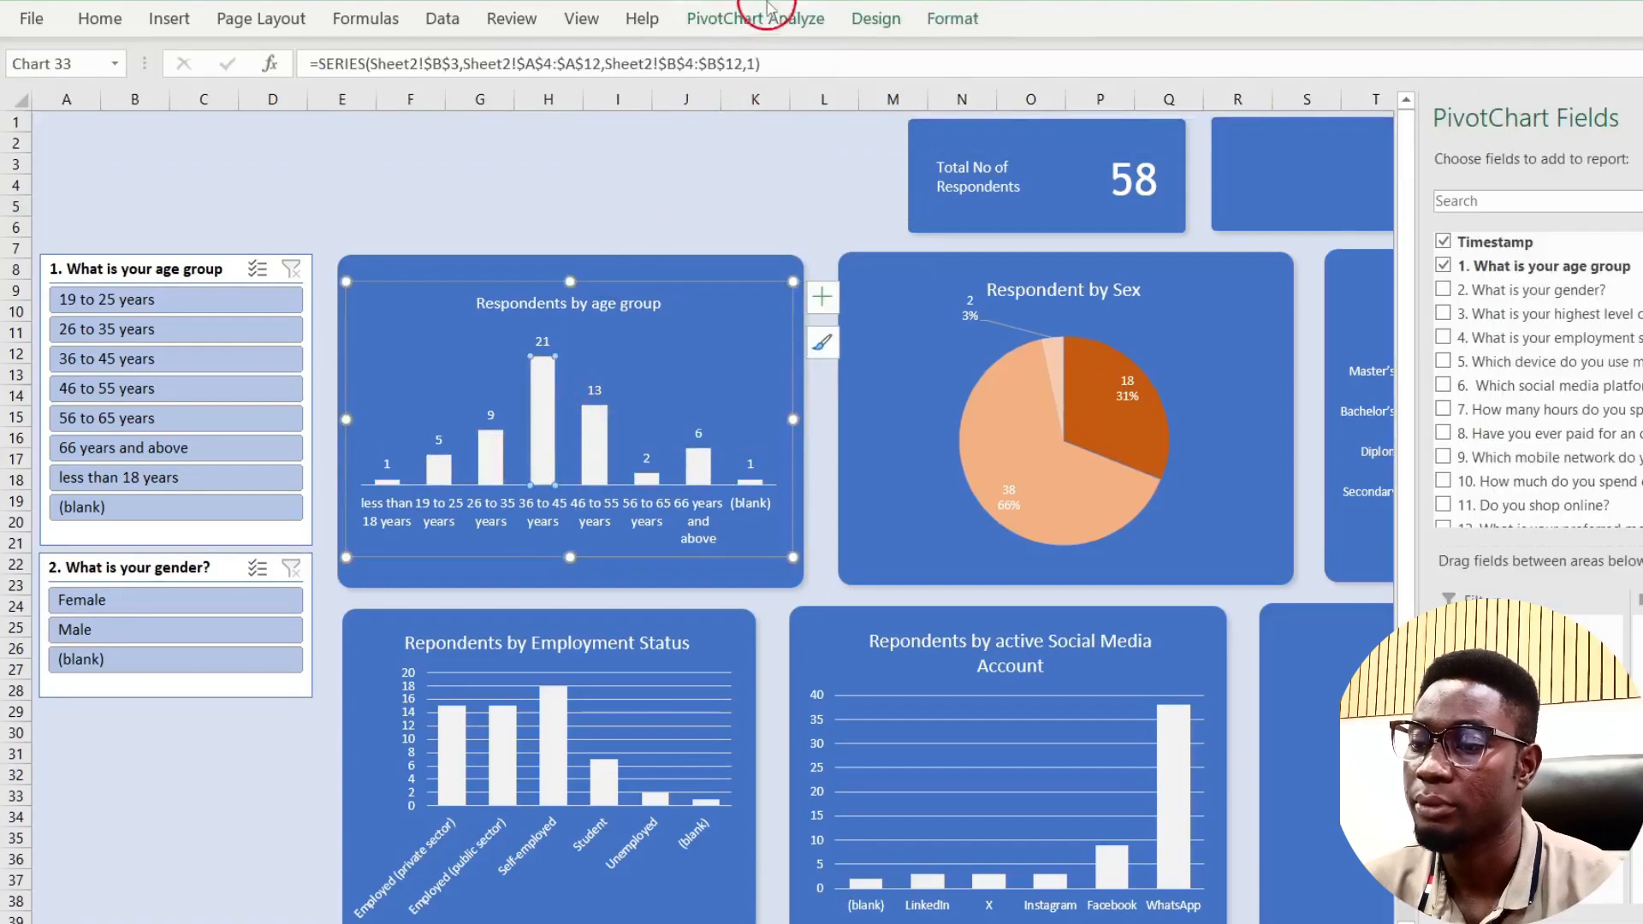
{"action": "left_click", "coordinate": [767, 17]}
{"action": "left_click", "coordinate": [725, 107]}
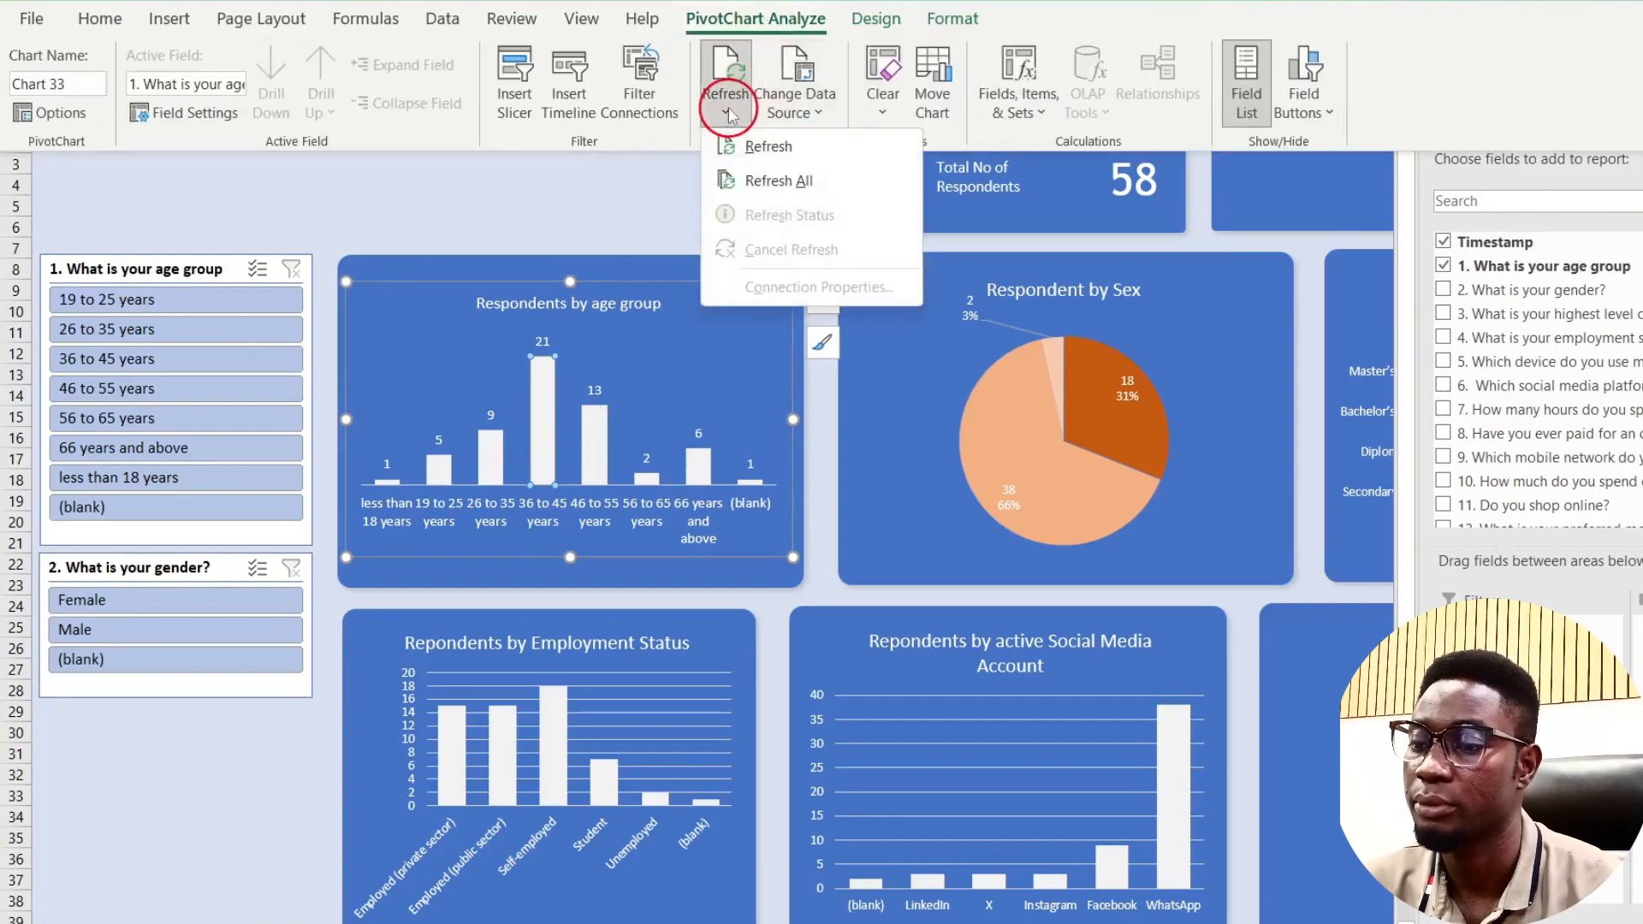
{"action": "left_click", "coordinate": [745, 182]}
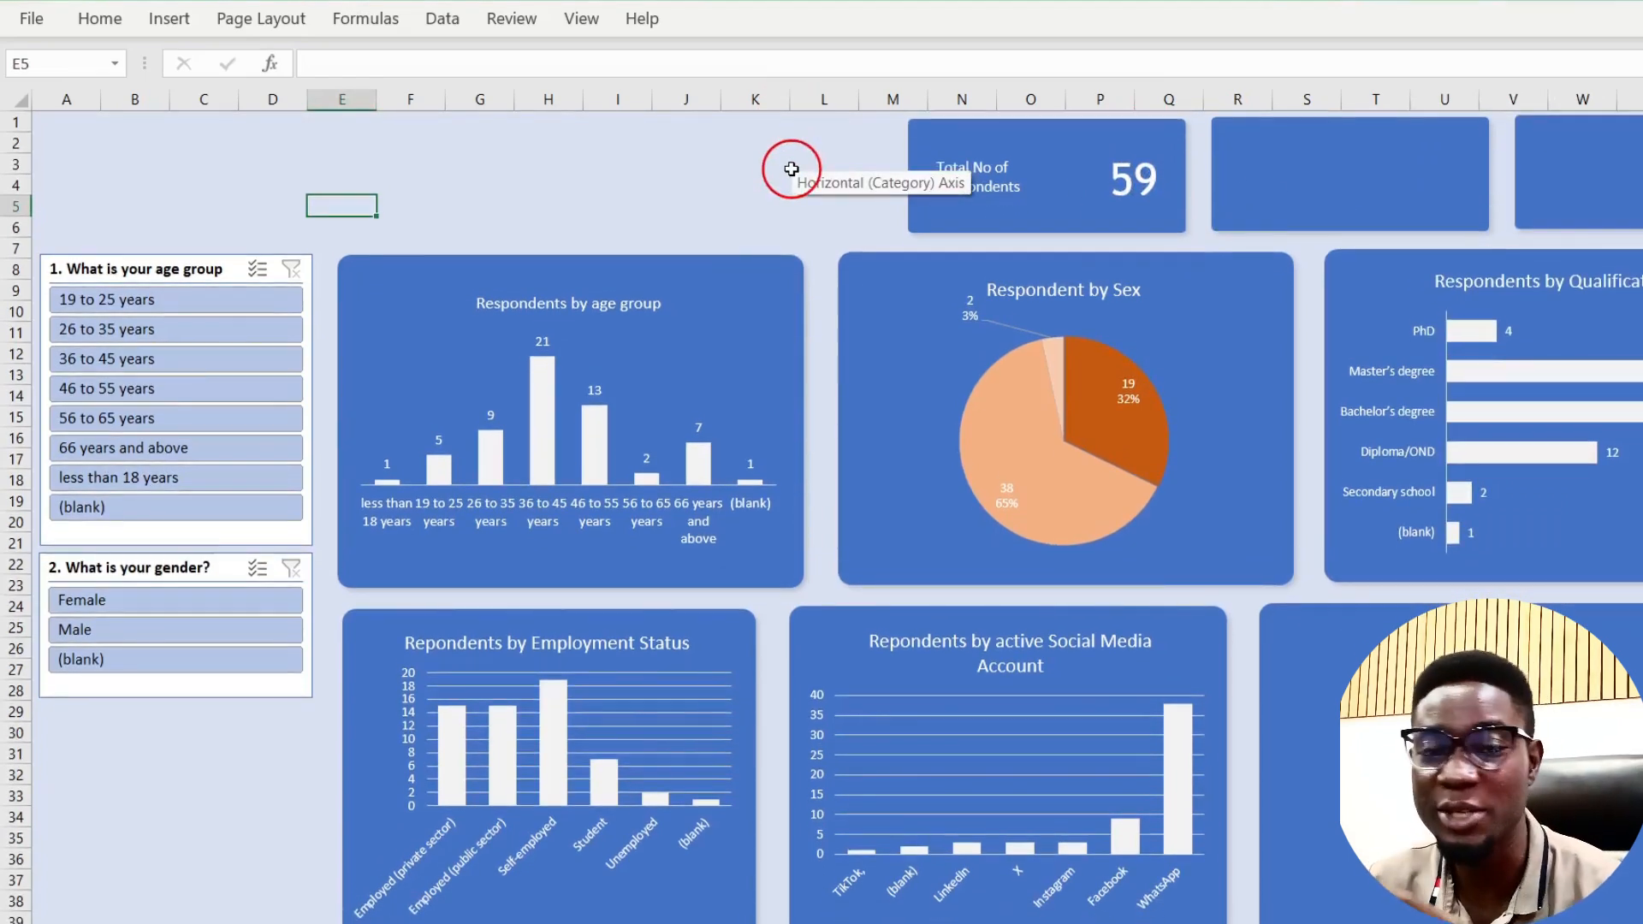
{"action": "left_click", "coordinate": [725, 214]}
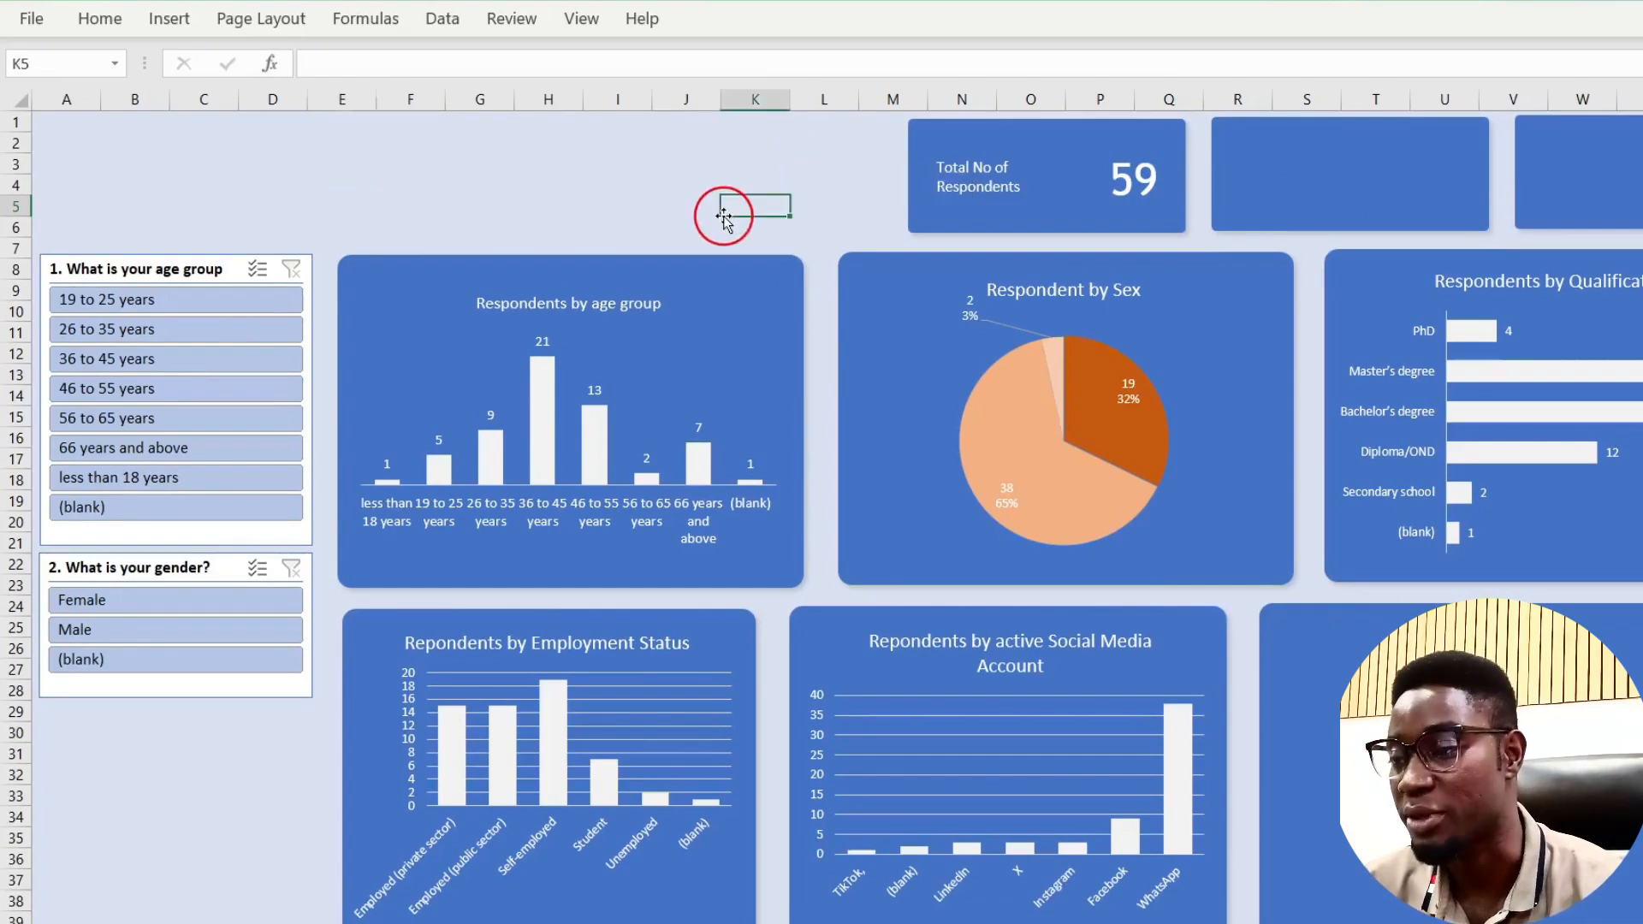
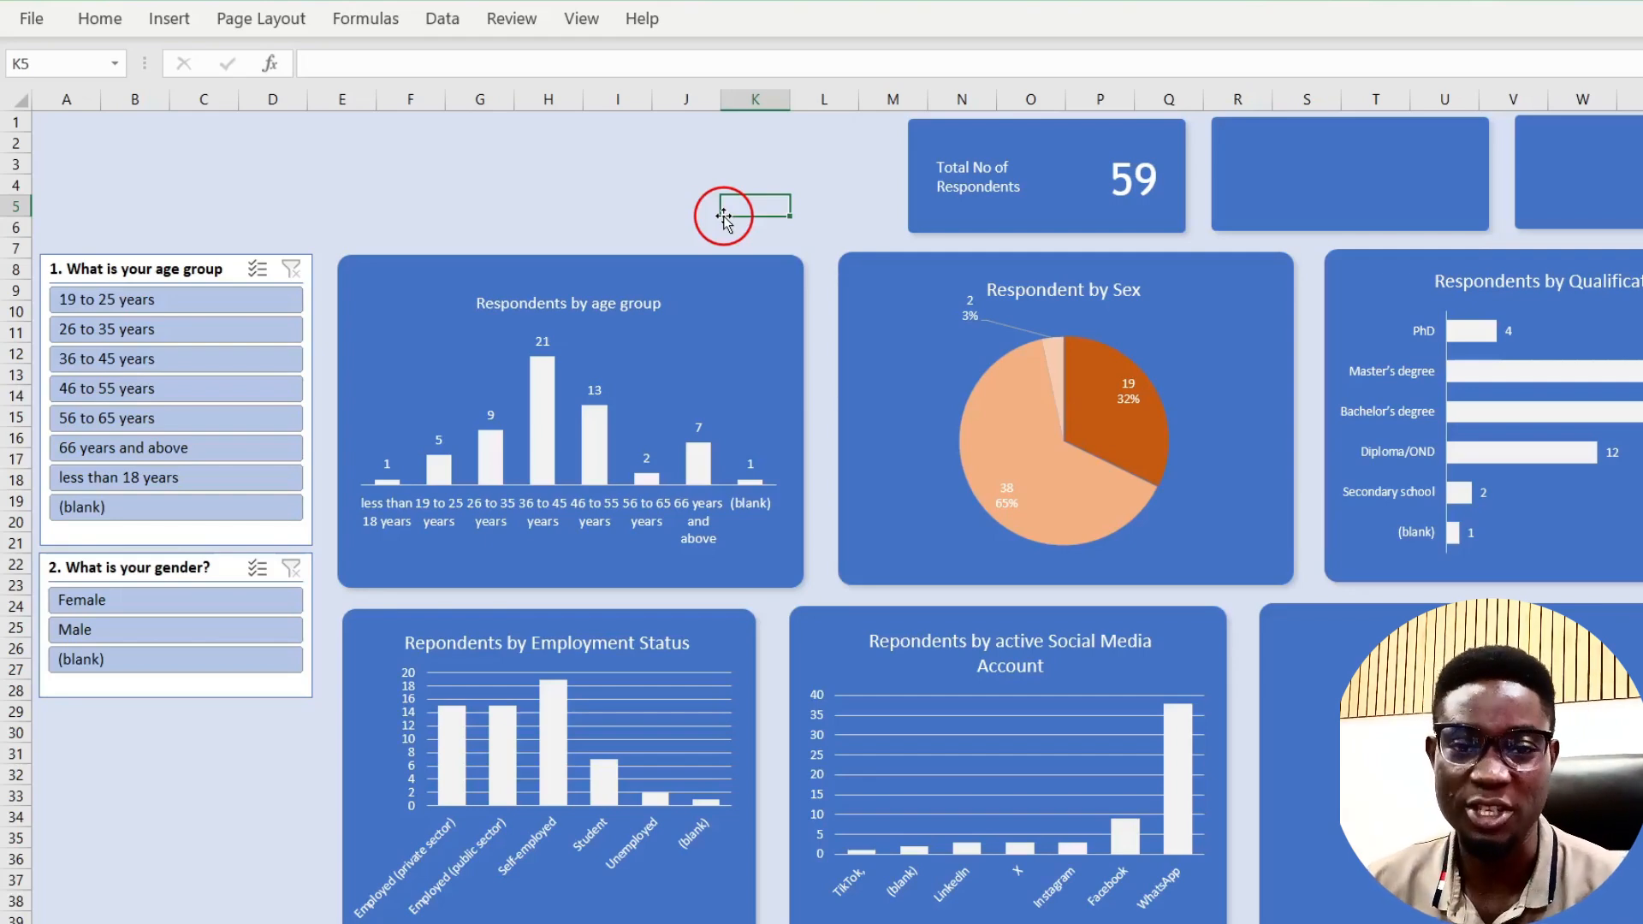
Step: Insert the Tech Command Academy logo picture from the Pictures folder onto the dashboard sheet
{"action": "left_click", "coordinate": [535, 184]}
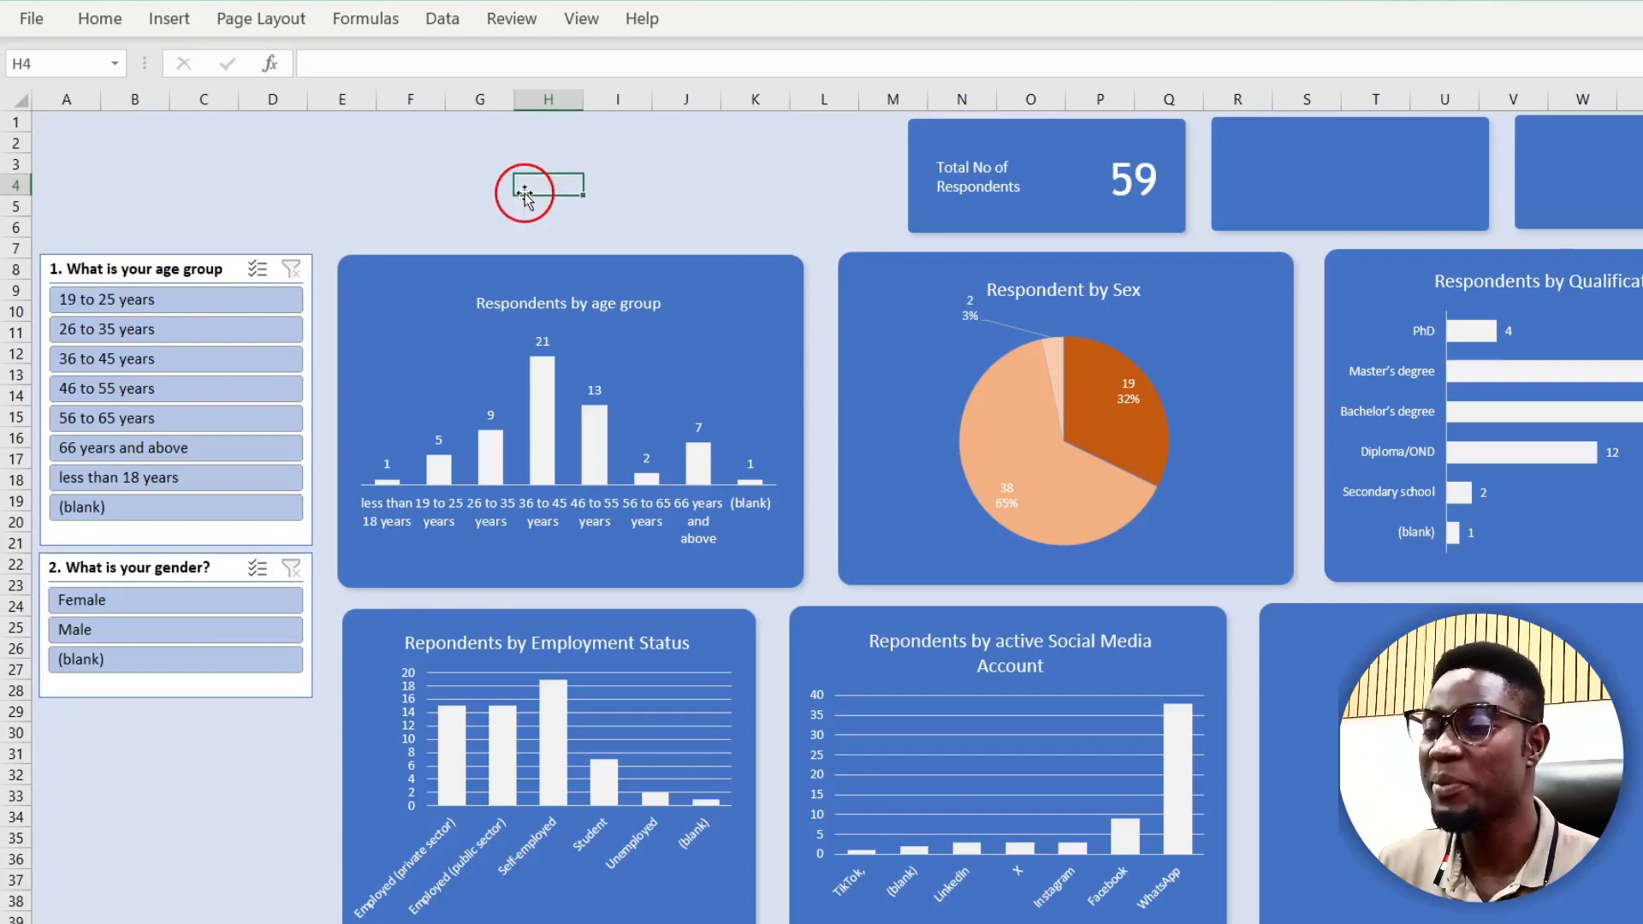
{"action": "left_click", "coordinate": [169, 18]}
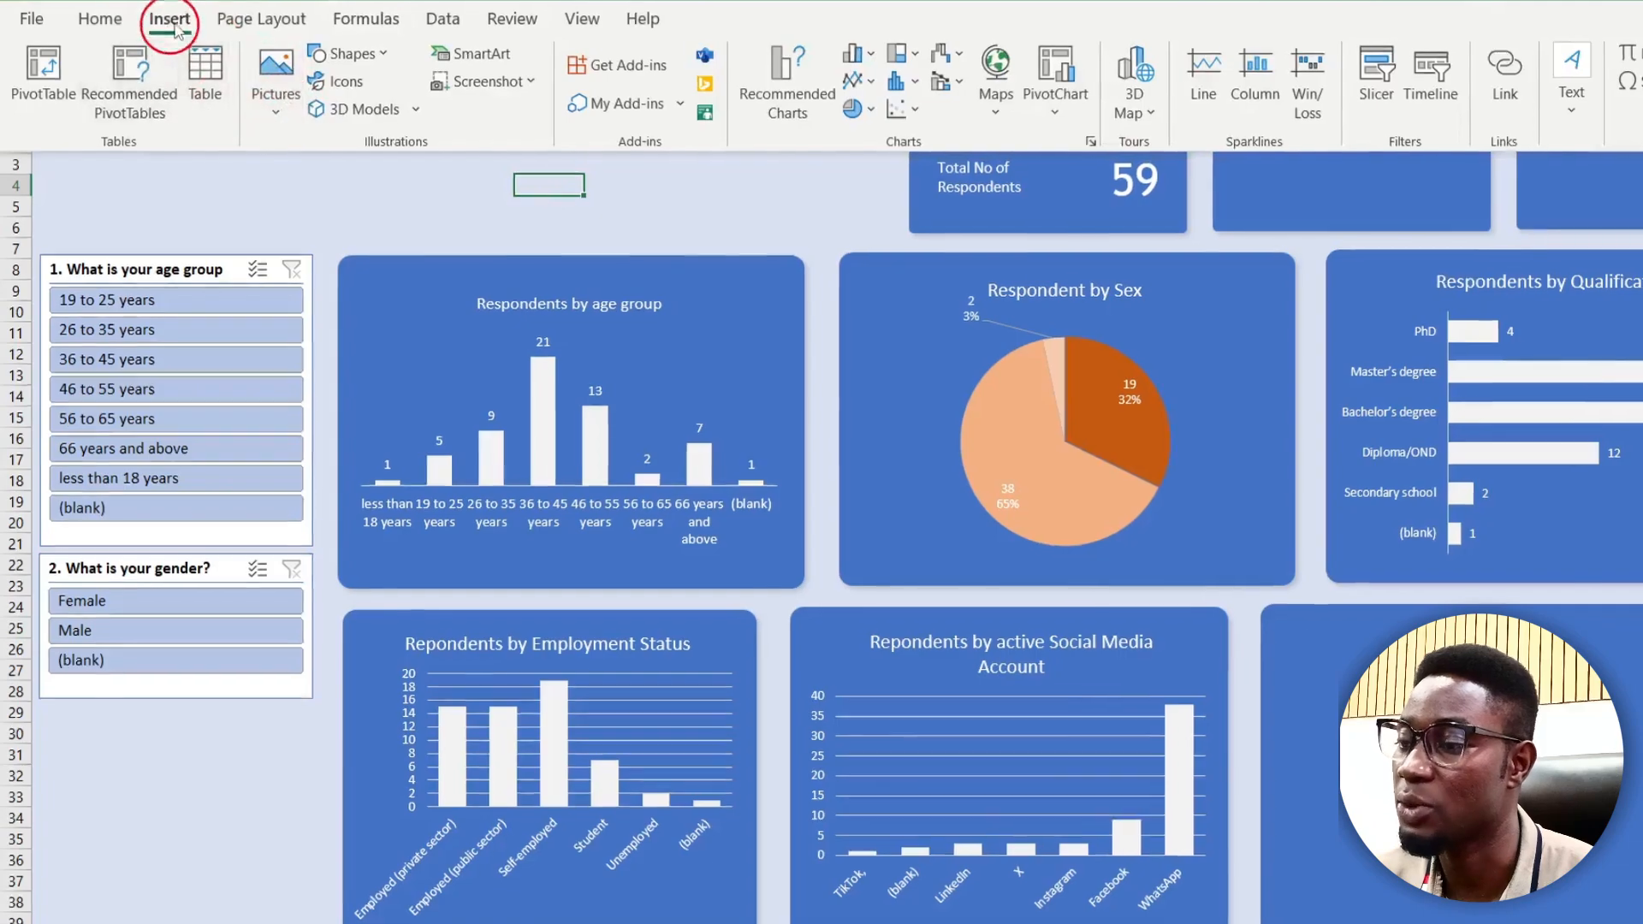
{"action": "left_click", "coordinate": [170, 20]}
{"action": "left_click", "coordinate": [172, 19]}
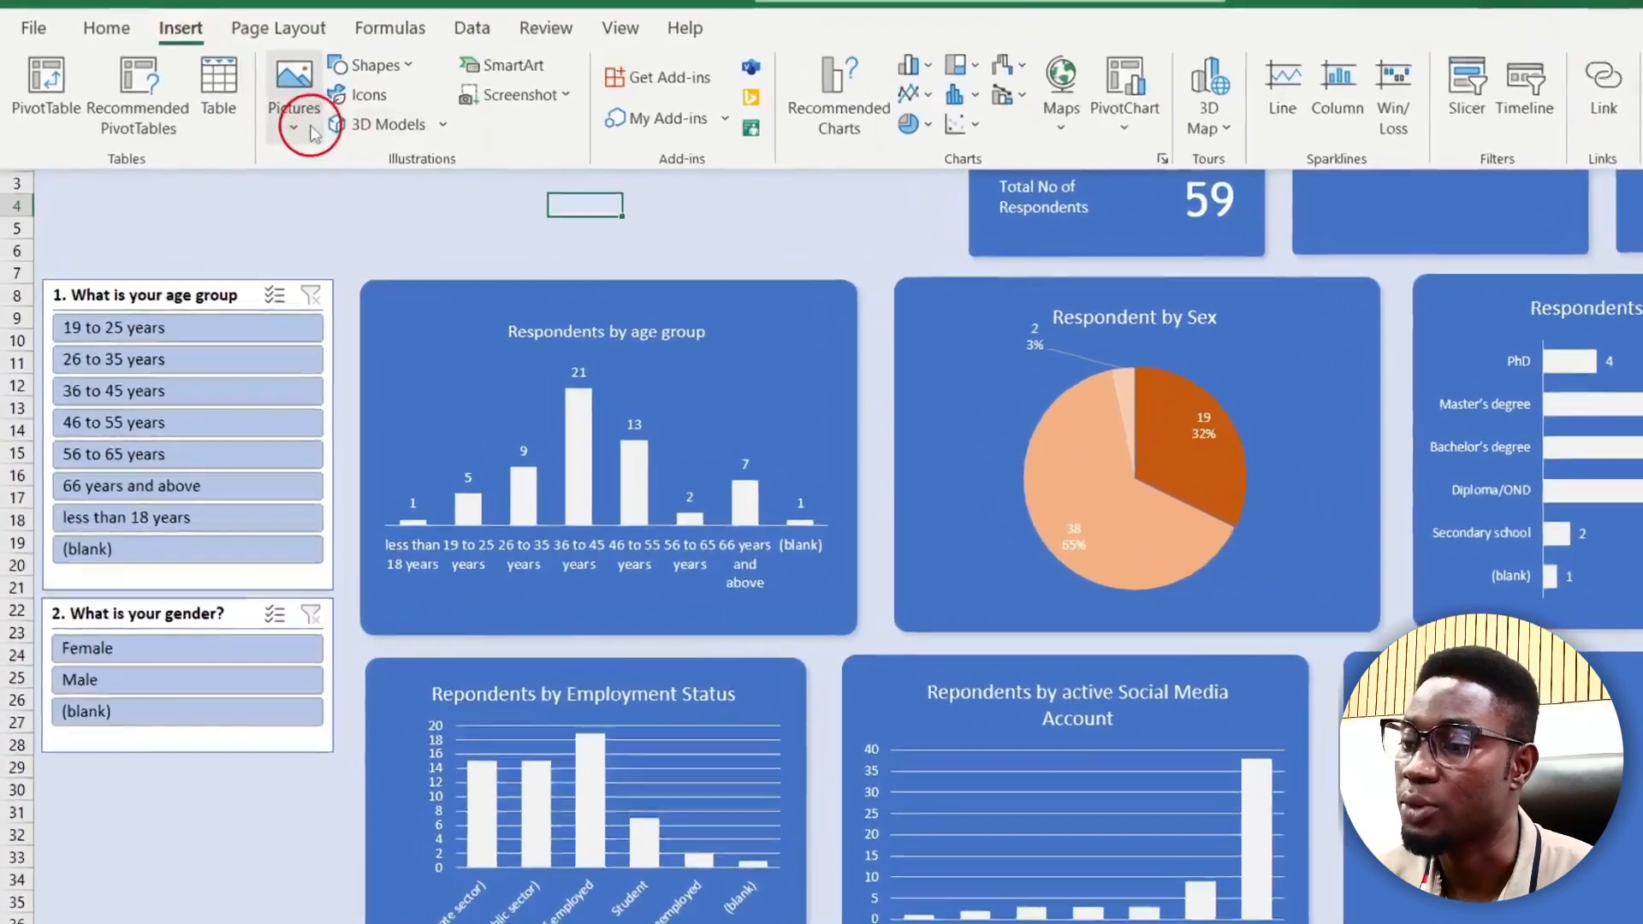
{"action": "left_click", "coordinate": [299, 128]}
{"action": "left_click", "coordinate": [343, 205]}
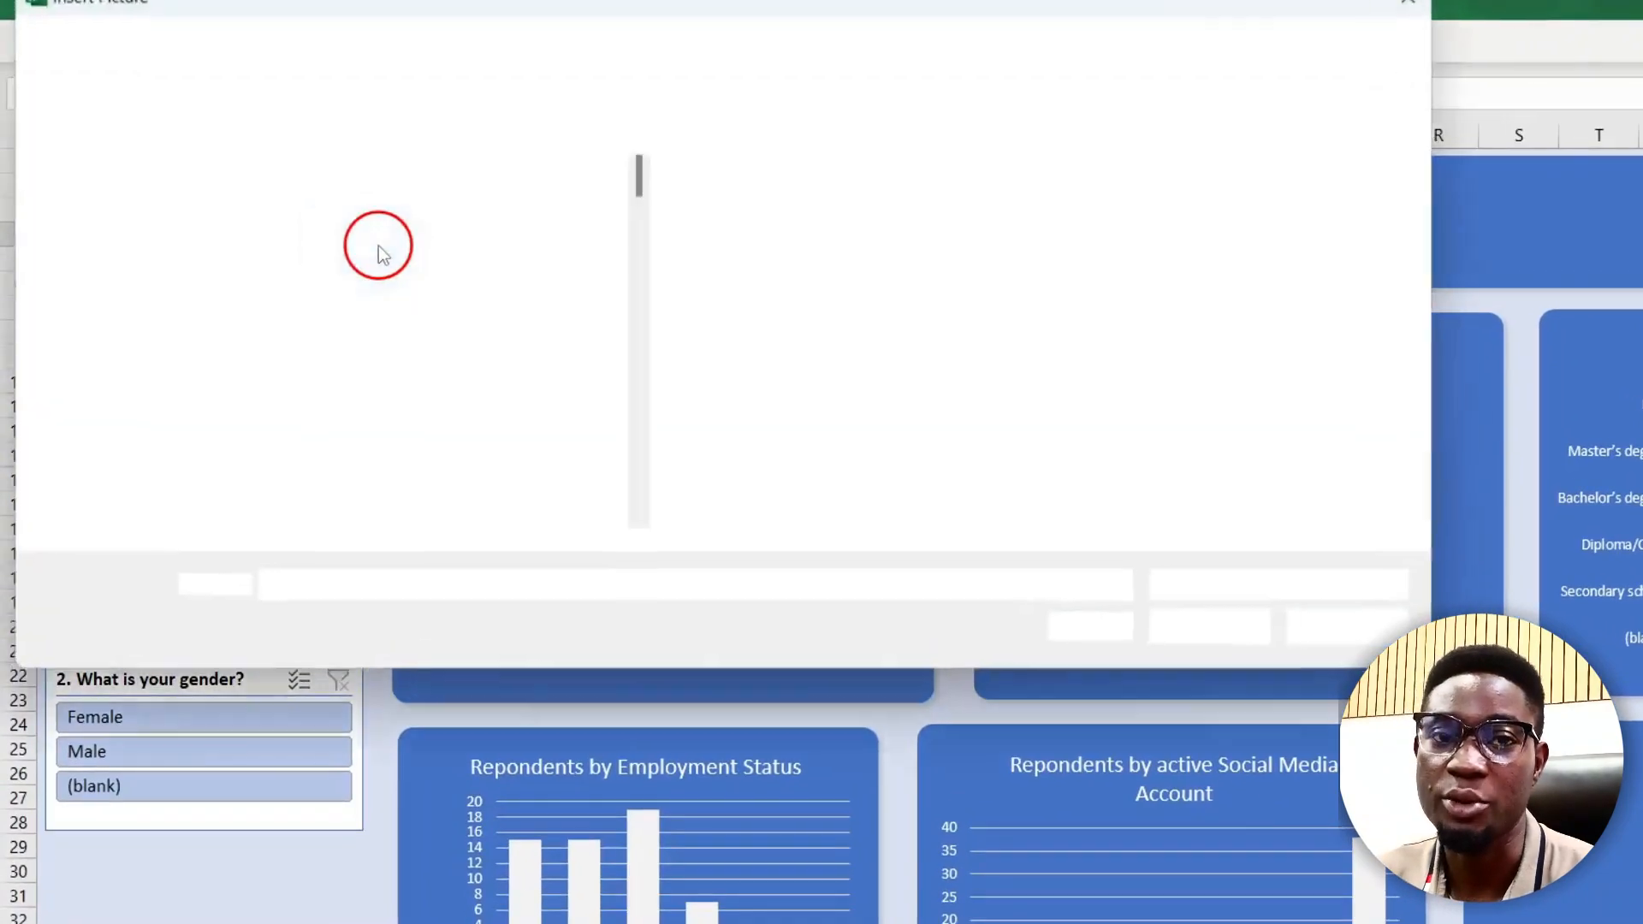
{"action": "scroll", "coordinate": [465, 373], "scroll_direction": "down", "scroll_amount": 4}
{"action": "scroll", "coordinate": [465, 381], "scroll_direction": "down", "scroll_amount": 1}
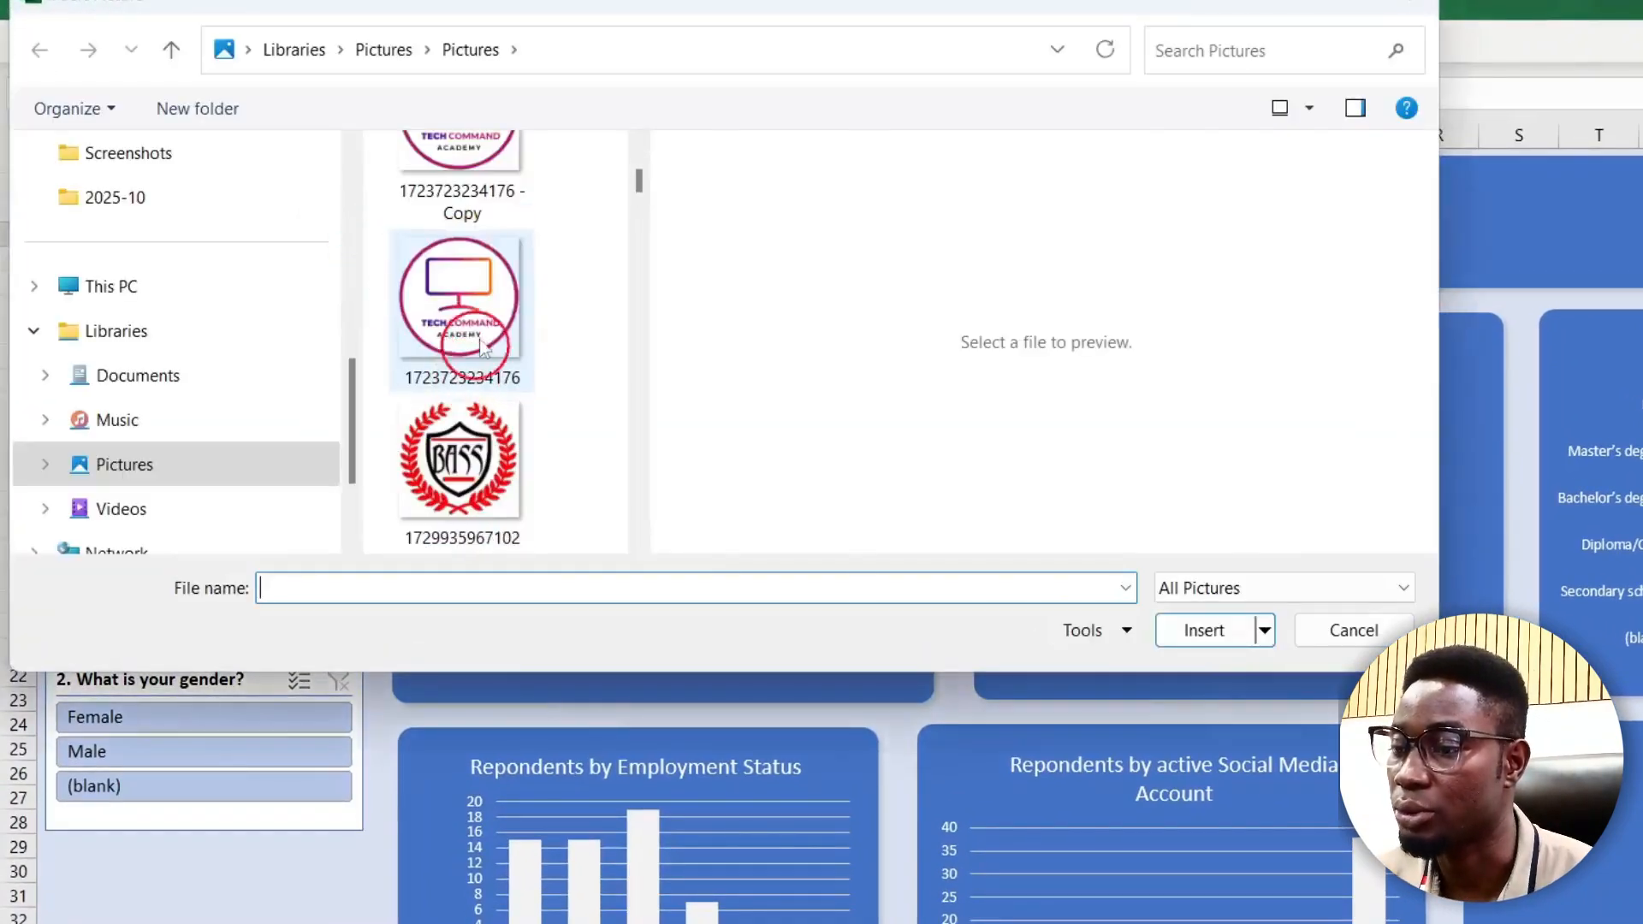
{"action": "double_click", "coordinate": [466, 376]}
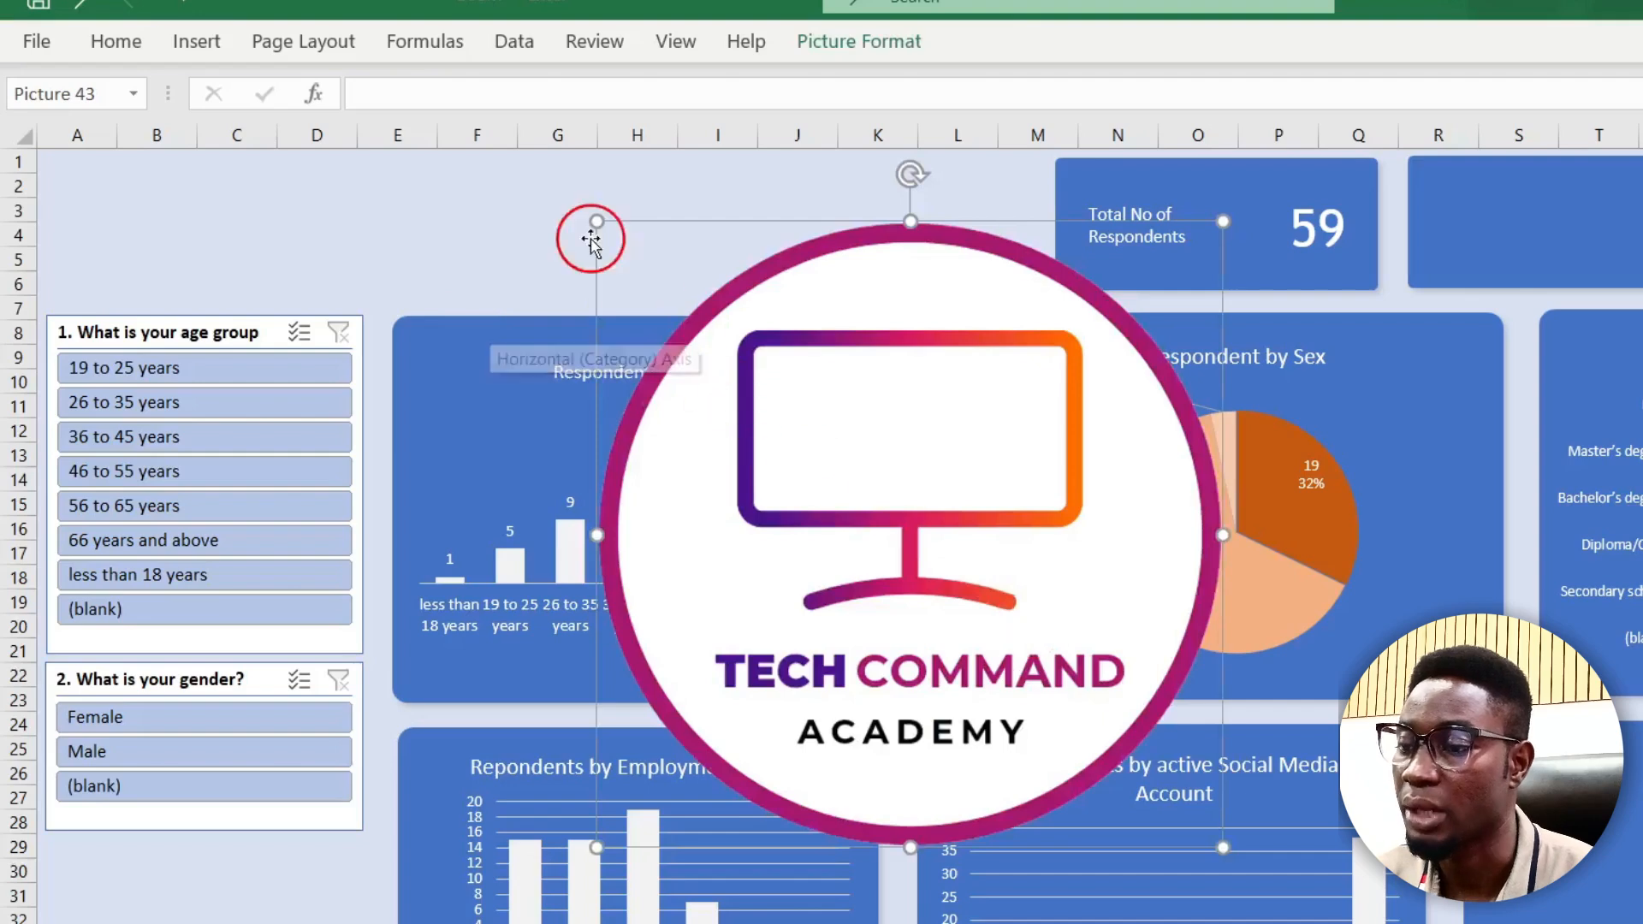
Step: Shrink the Tech Command Academy logo and place it top-left, above the age-group slicer
{"action": "left_click_drag", "start_coordinate": [597, 223], "coordinate": [1083, 711]}
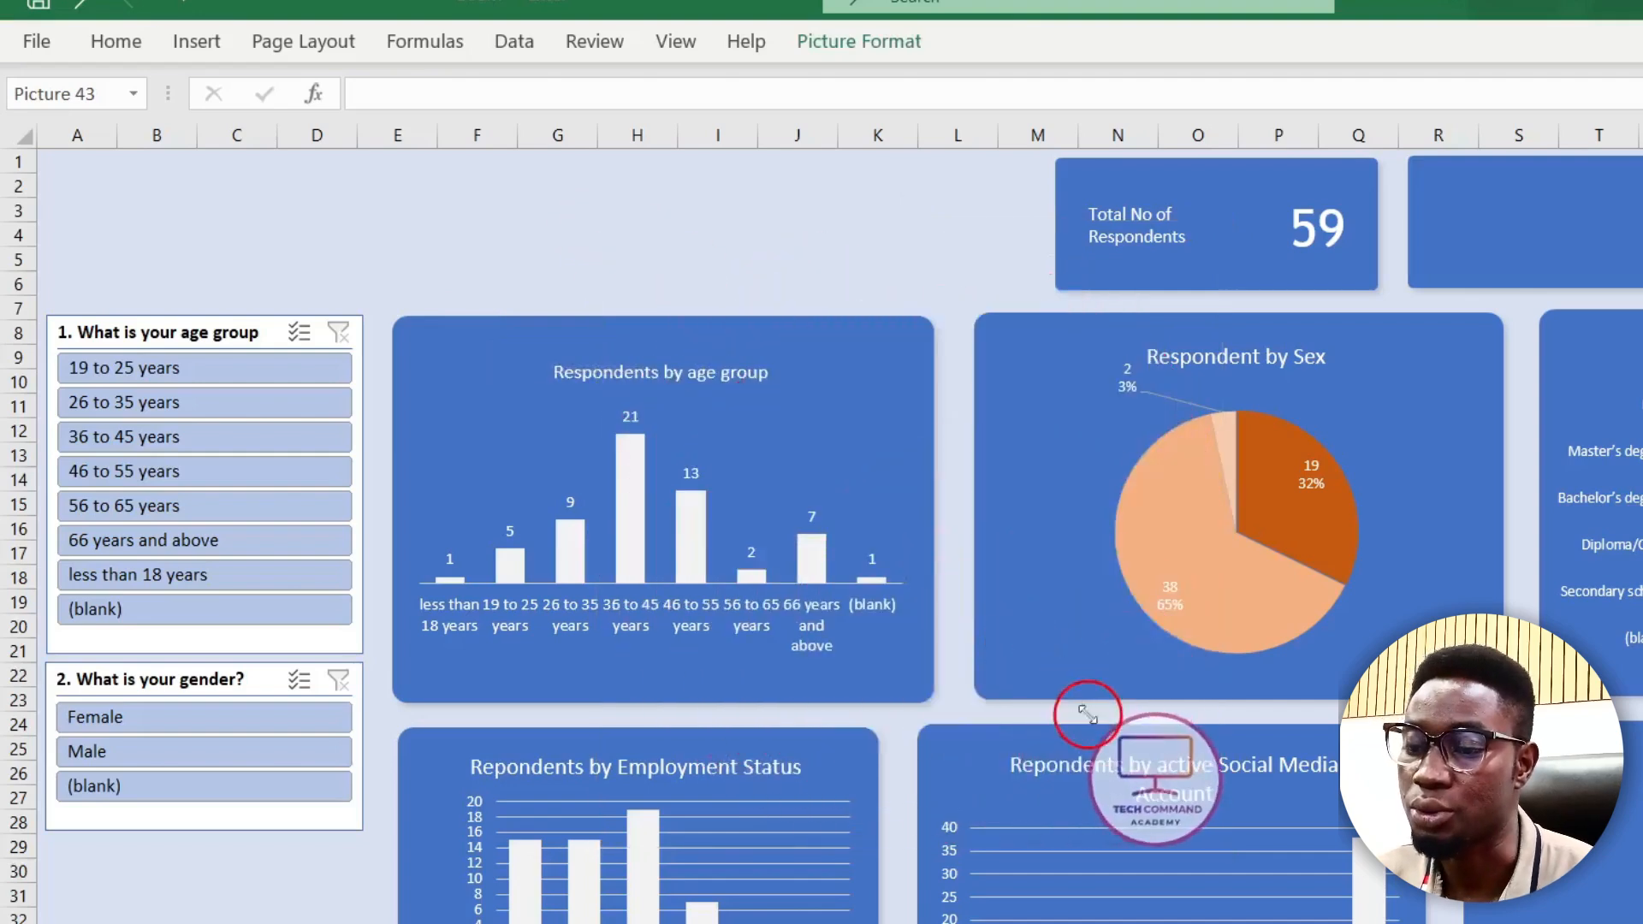
{"action": "left_click_drag", "start_coordinate": [1135, 772], "coordinate": [162, 229]}
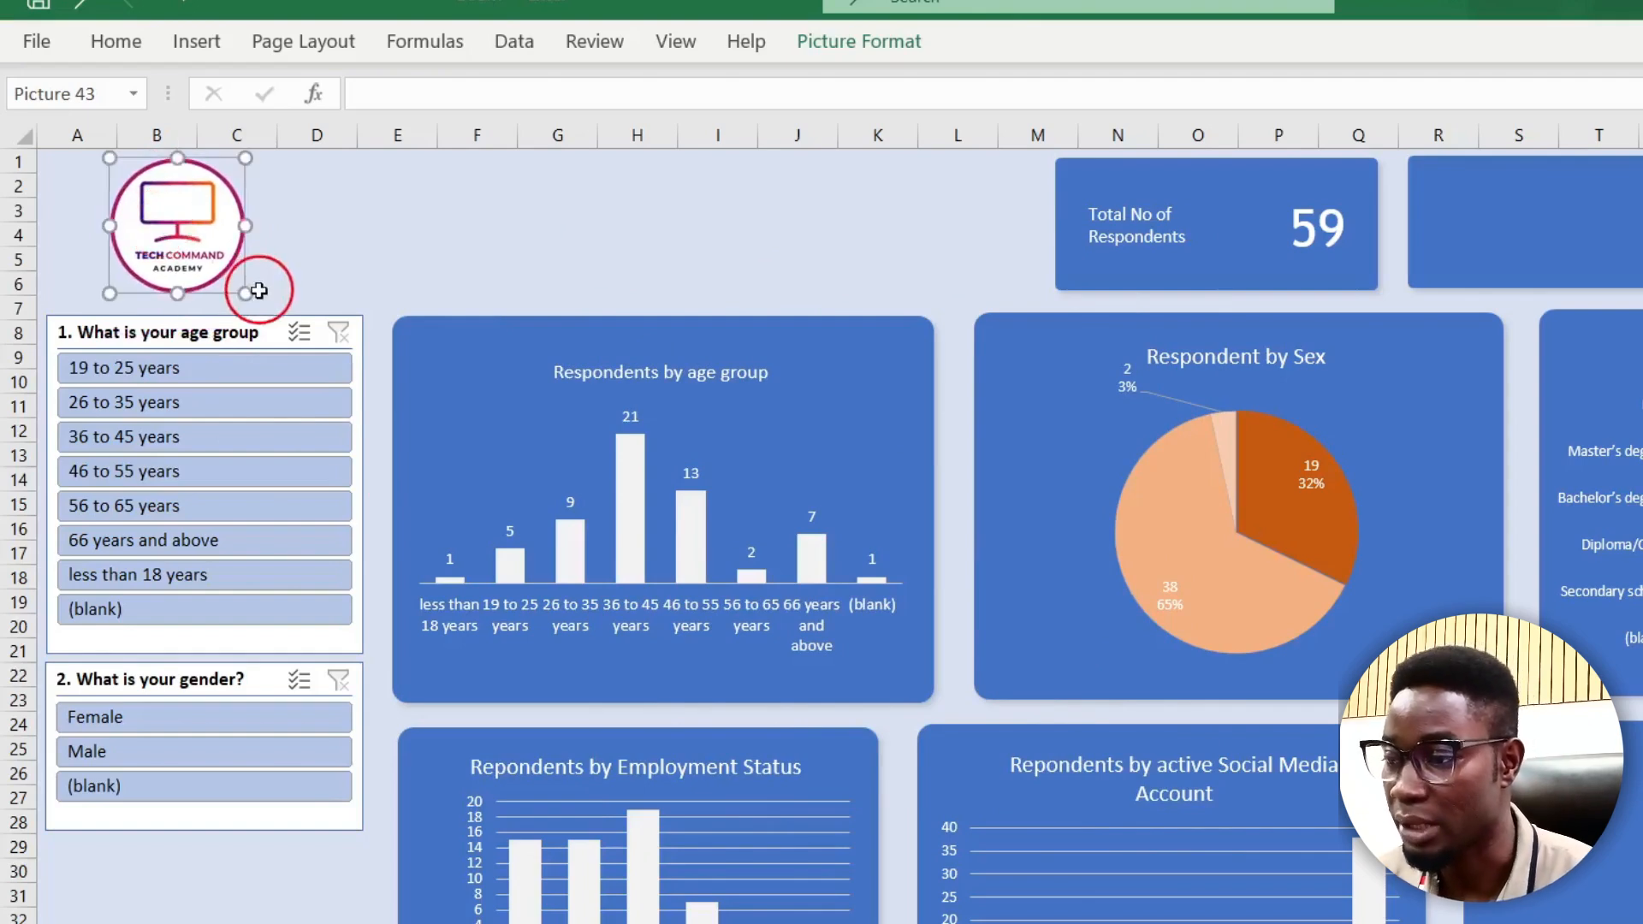
{"action": "left_click_drag", "start_coordinate": [232, 289], "coordinate": [245, 294]}
{"action": "left_click", "coordinate": [188, 68]}
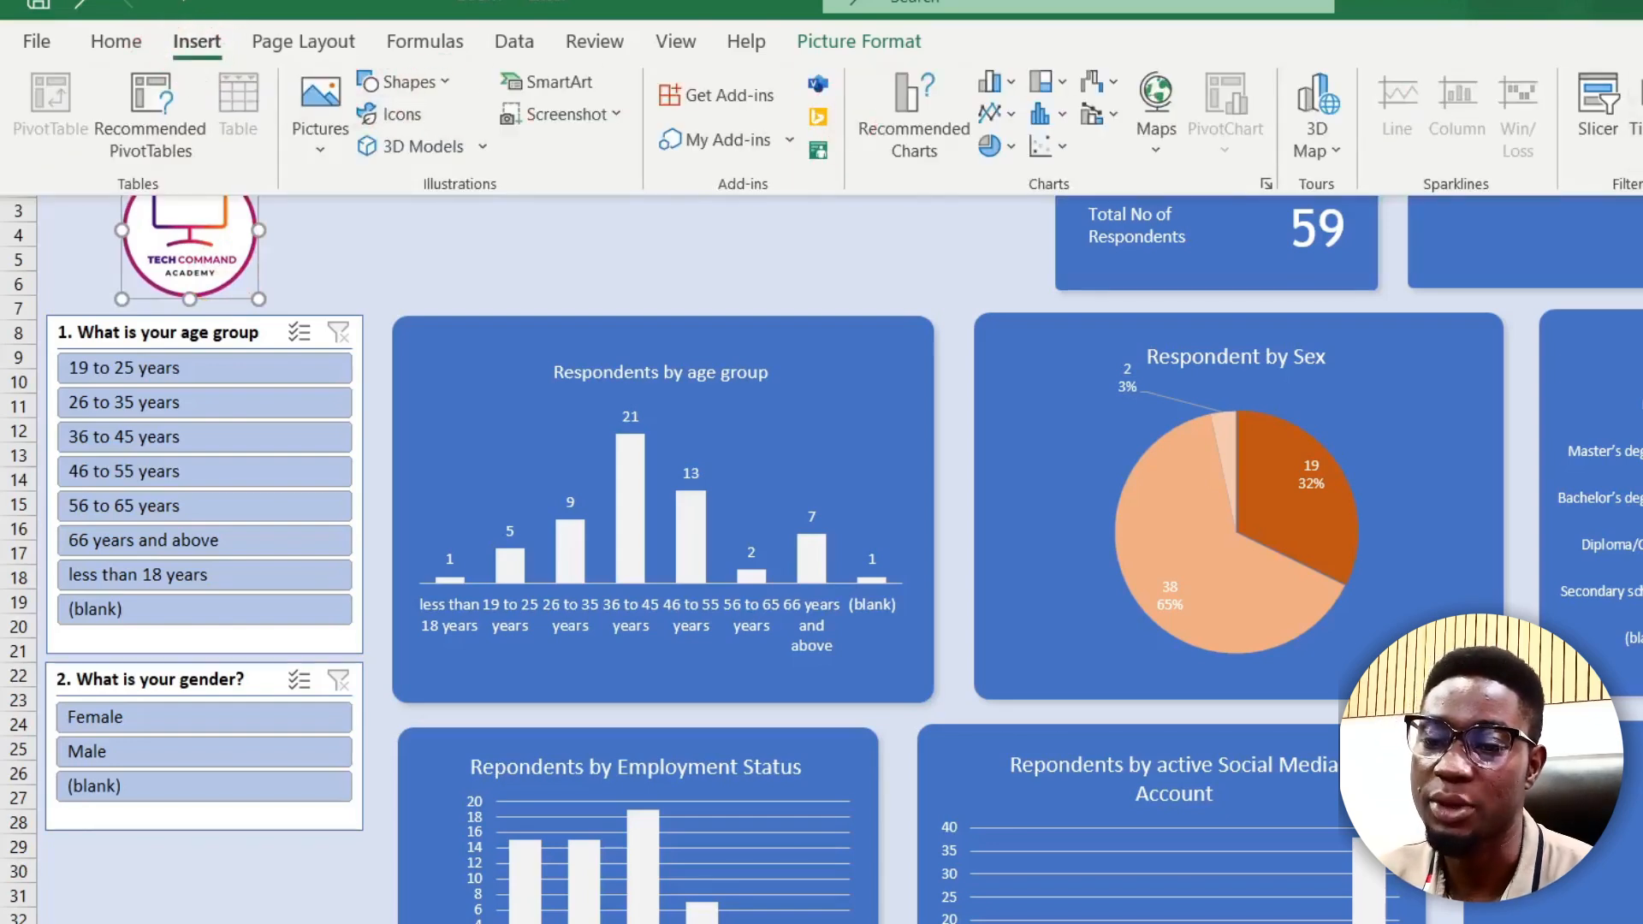
Step: Draw a text box beside the logo and type 'Sample Backend Visualization', then select the text
{"action": "left_click", "coordinate": [1639, 111]}
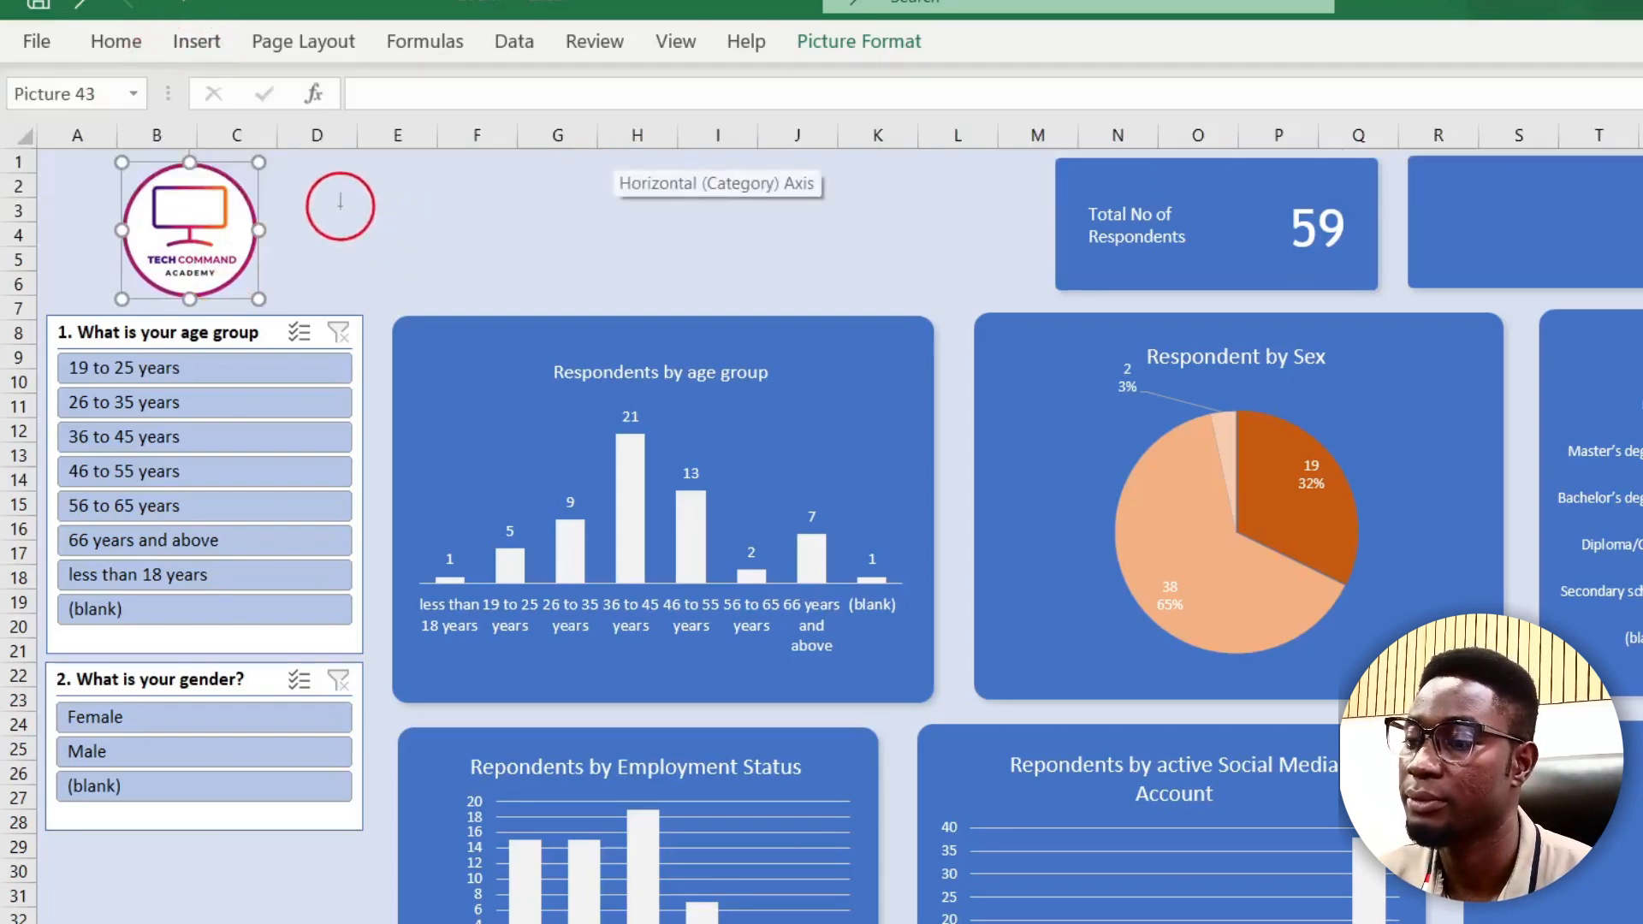
{"action": "mouse_move", "coordinate": [295, 187]}
{"action": "left_mouse_down"}
{"action": "mouse_move", "coordinate": [478, 297]}
{"action": "mouse_move", "coordinate": [947, 246]}
{"action": "mouse_move", "coordinate": [946, 270]}
{"action": "left_mouse_up"}
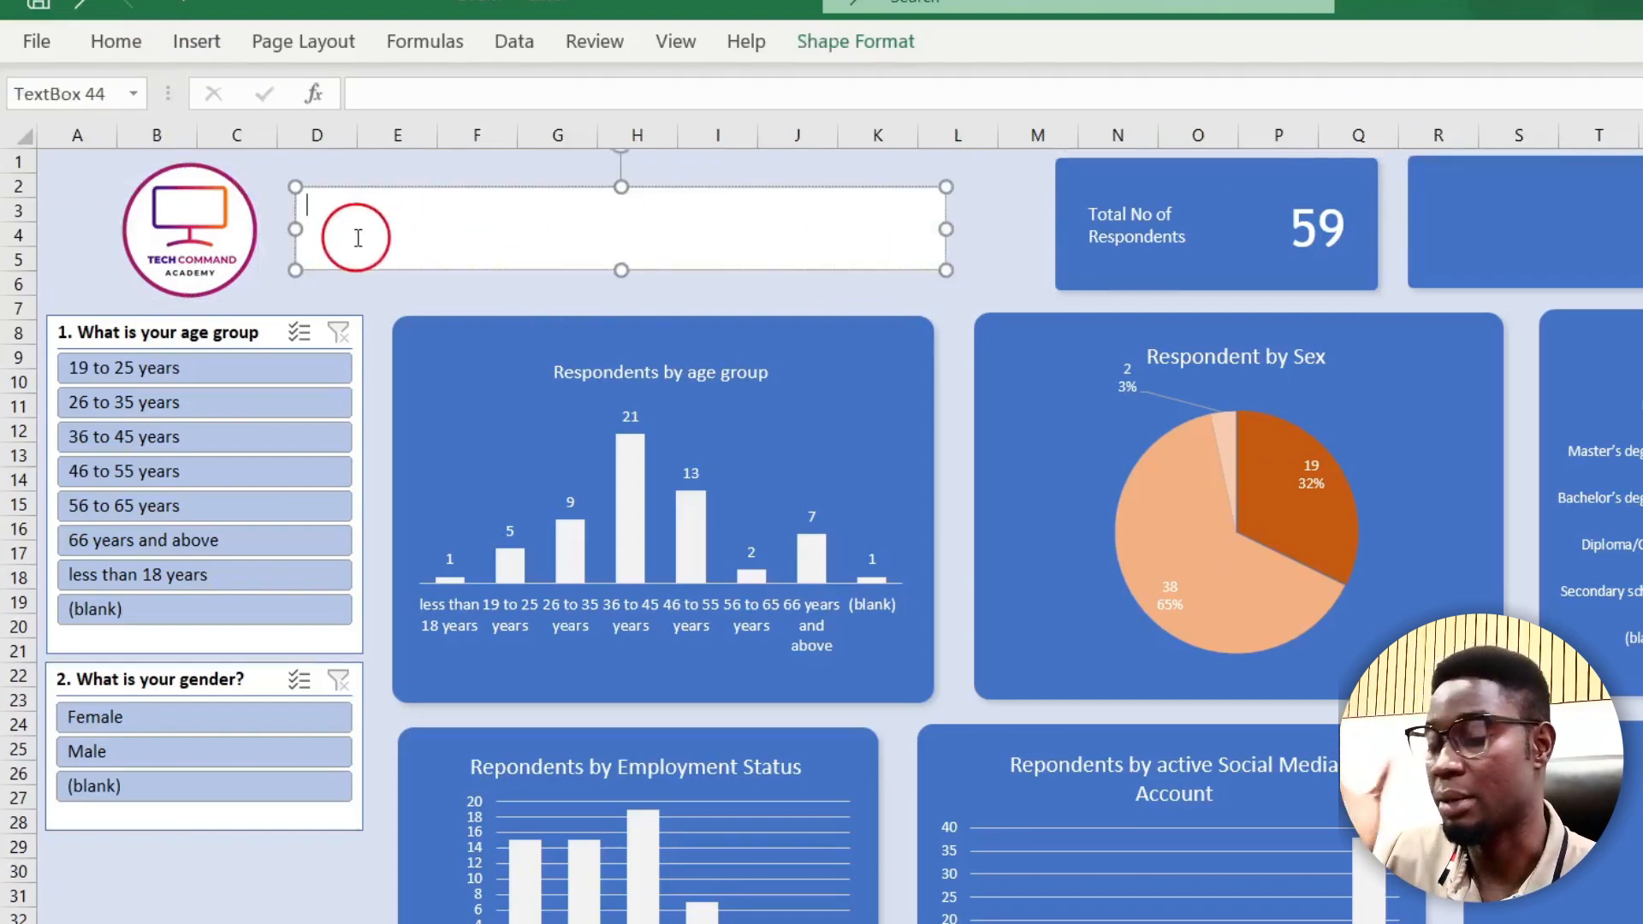
{"action": "type", "text": "Sample"}
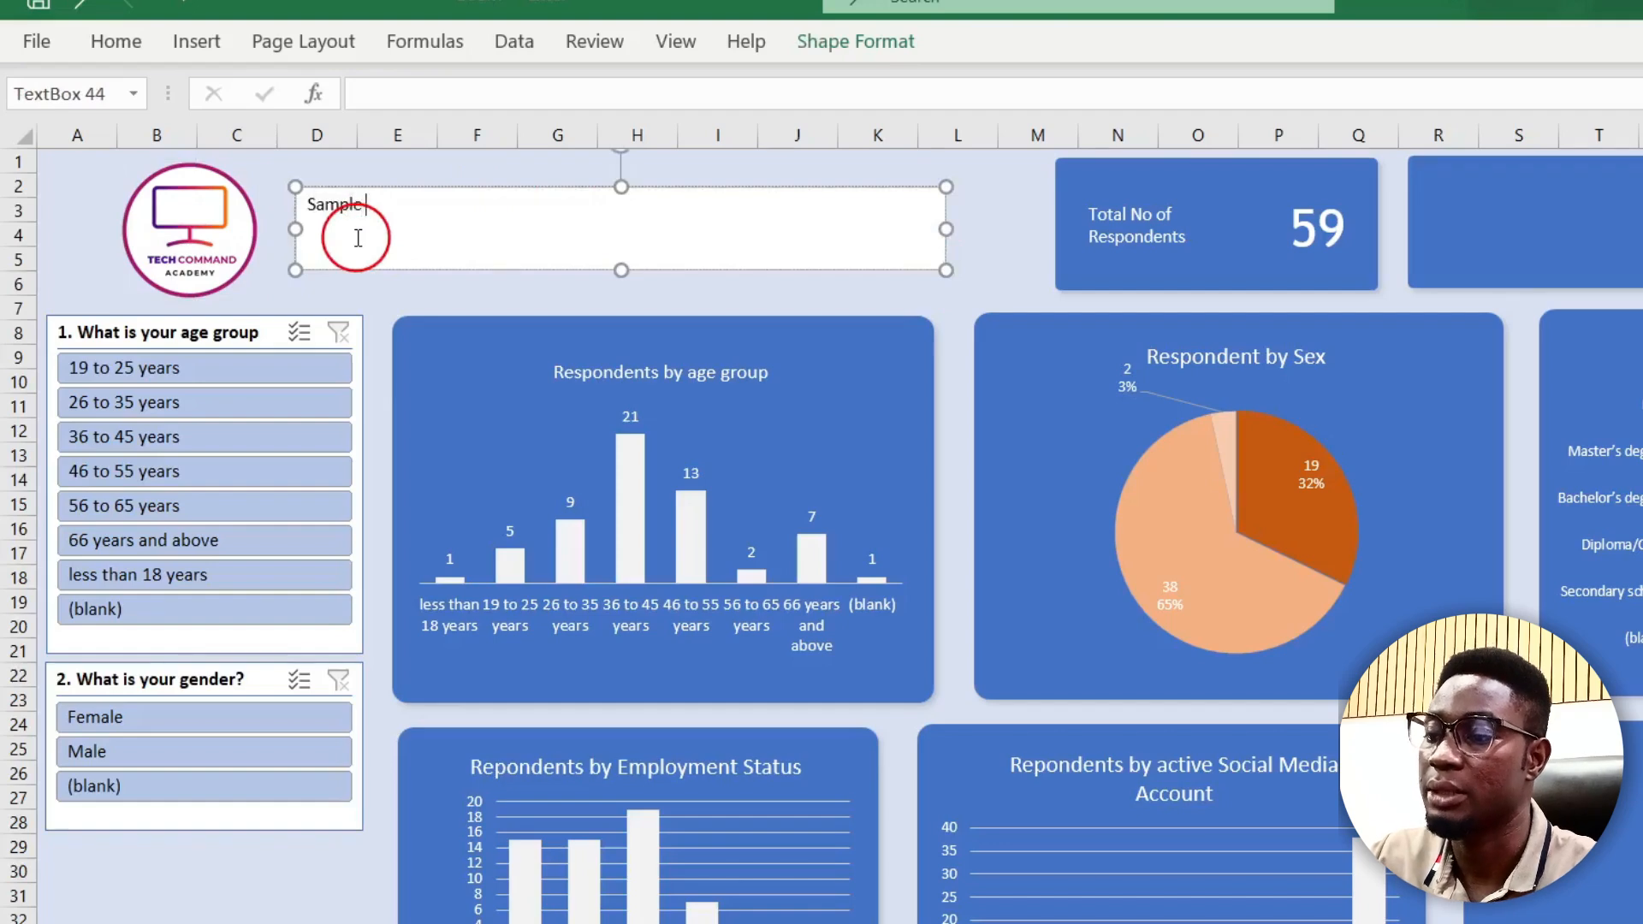
{"action": "type", "text": " Backe"}
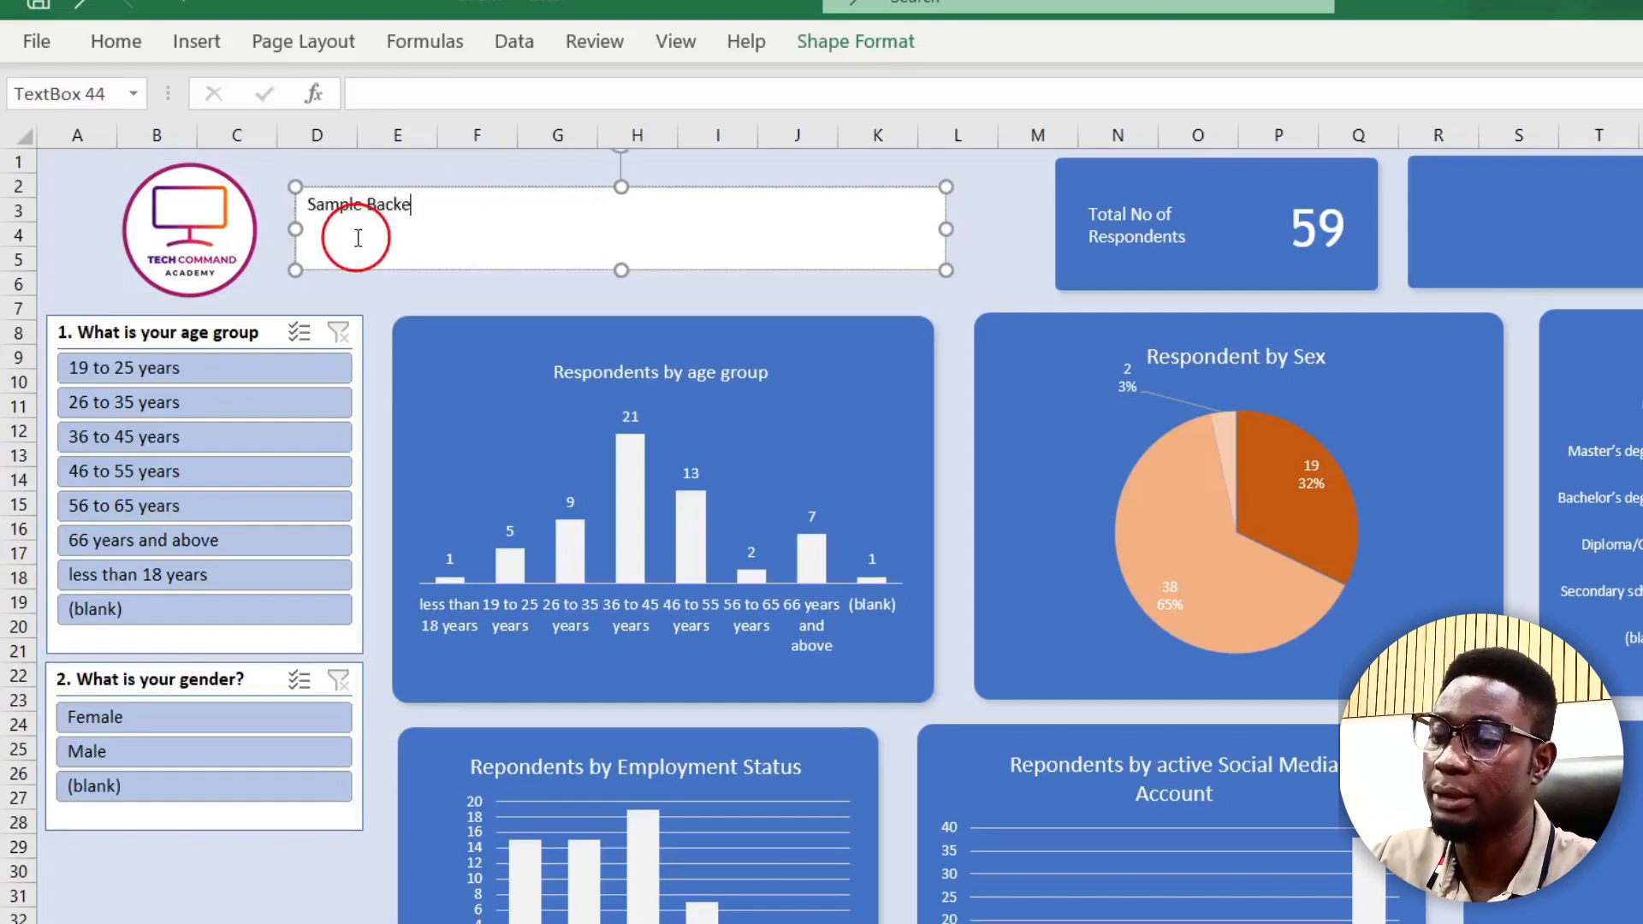
{"action": "type", "text": "nd Vi"}
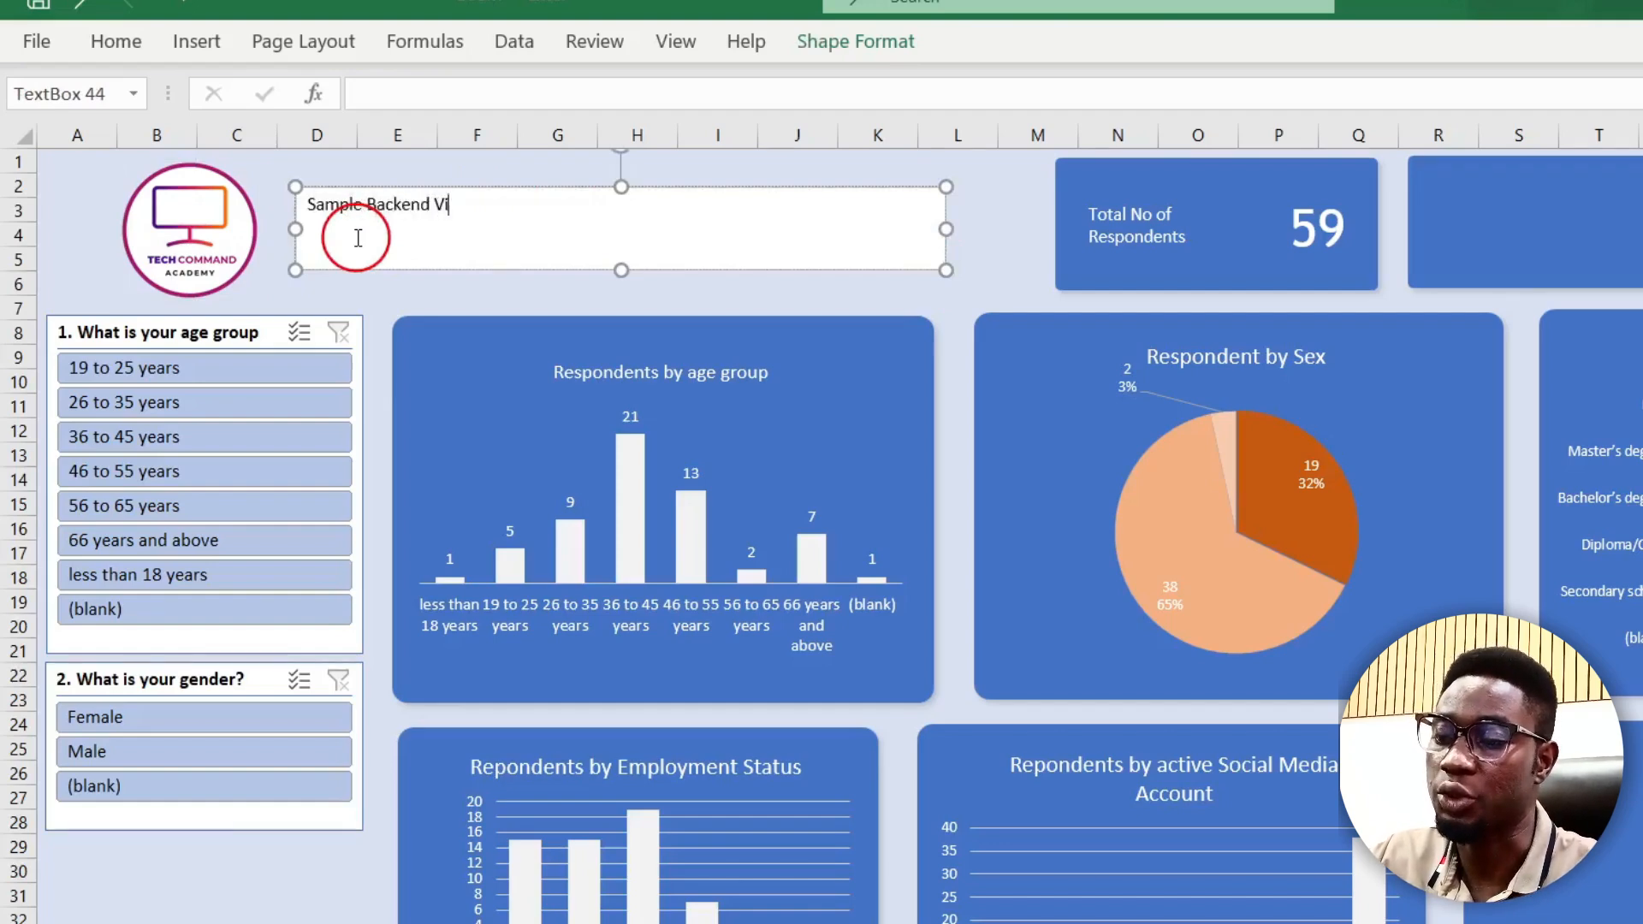
{"action": "type", "text": "suza"}
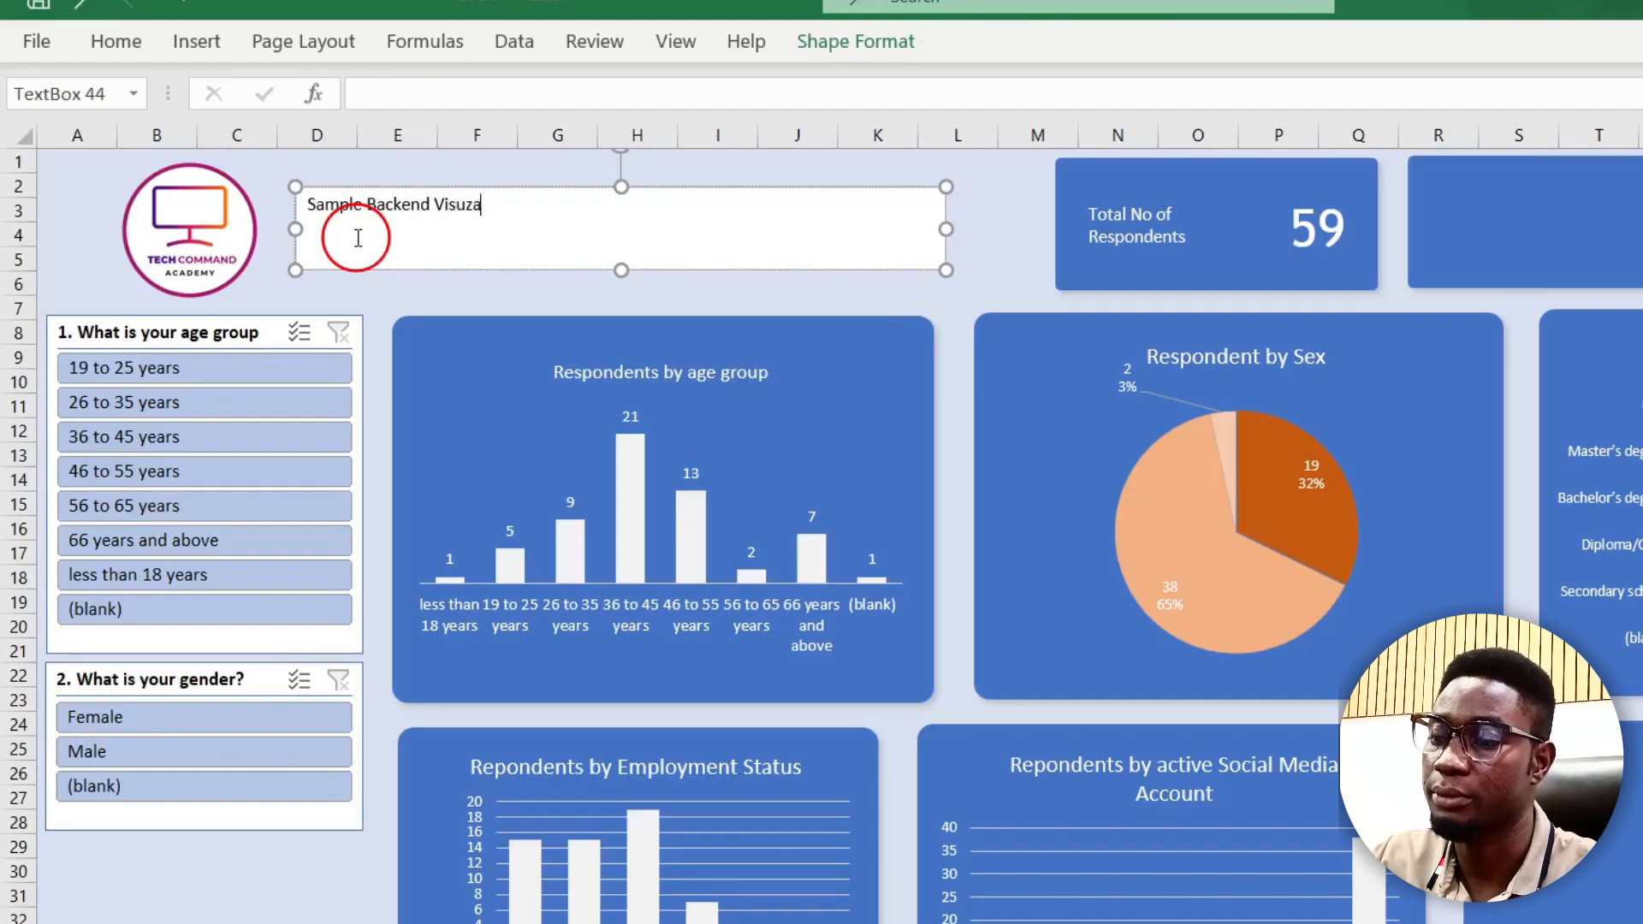
{"action": "key", "text": "BackSpace"}
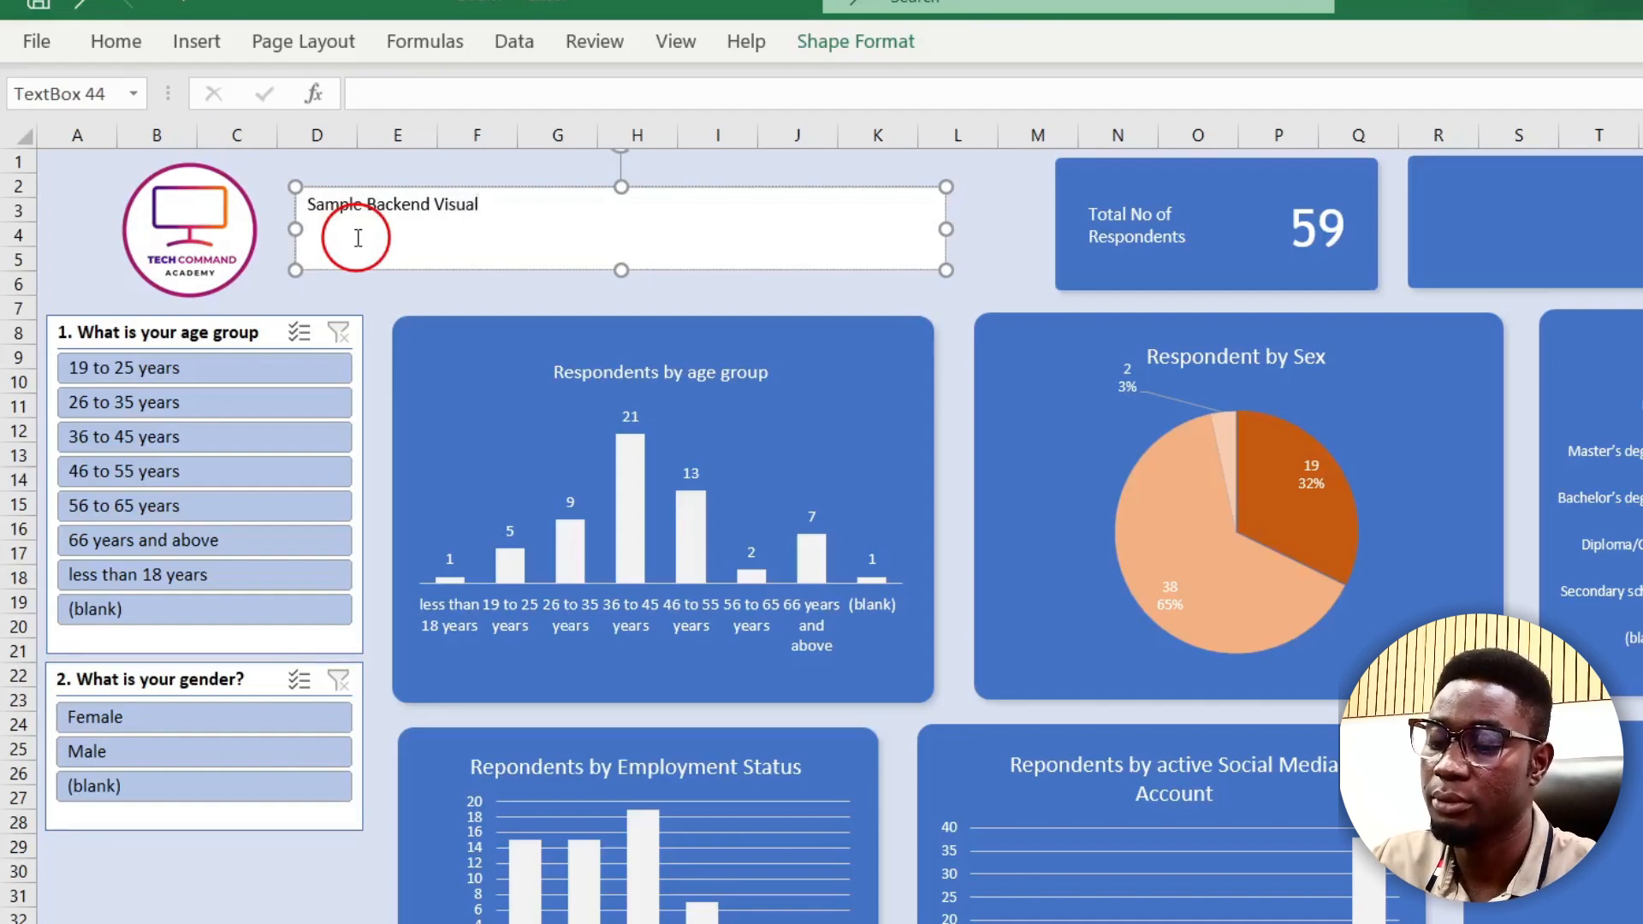
{"action": "type", "text": "alization"}
{"action": "key", "text": "ctrl+a"}
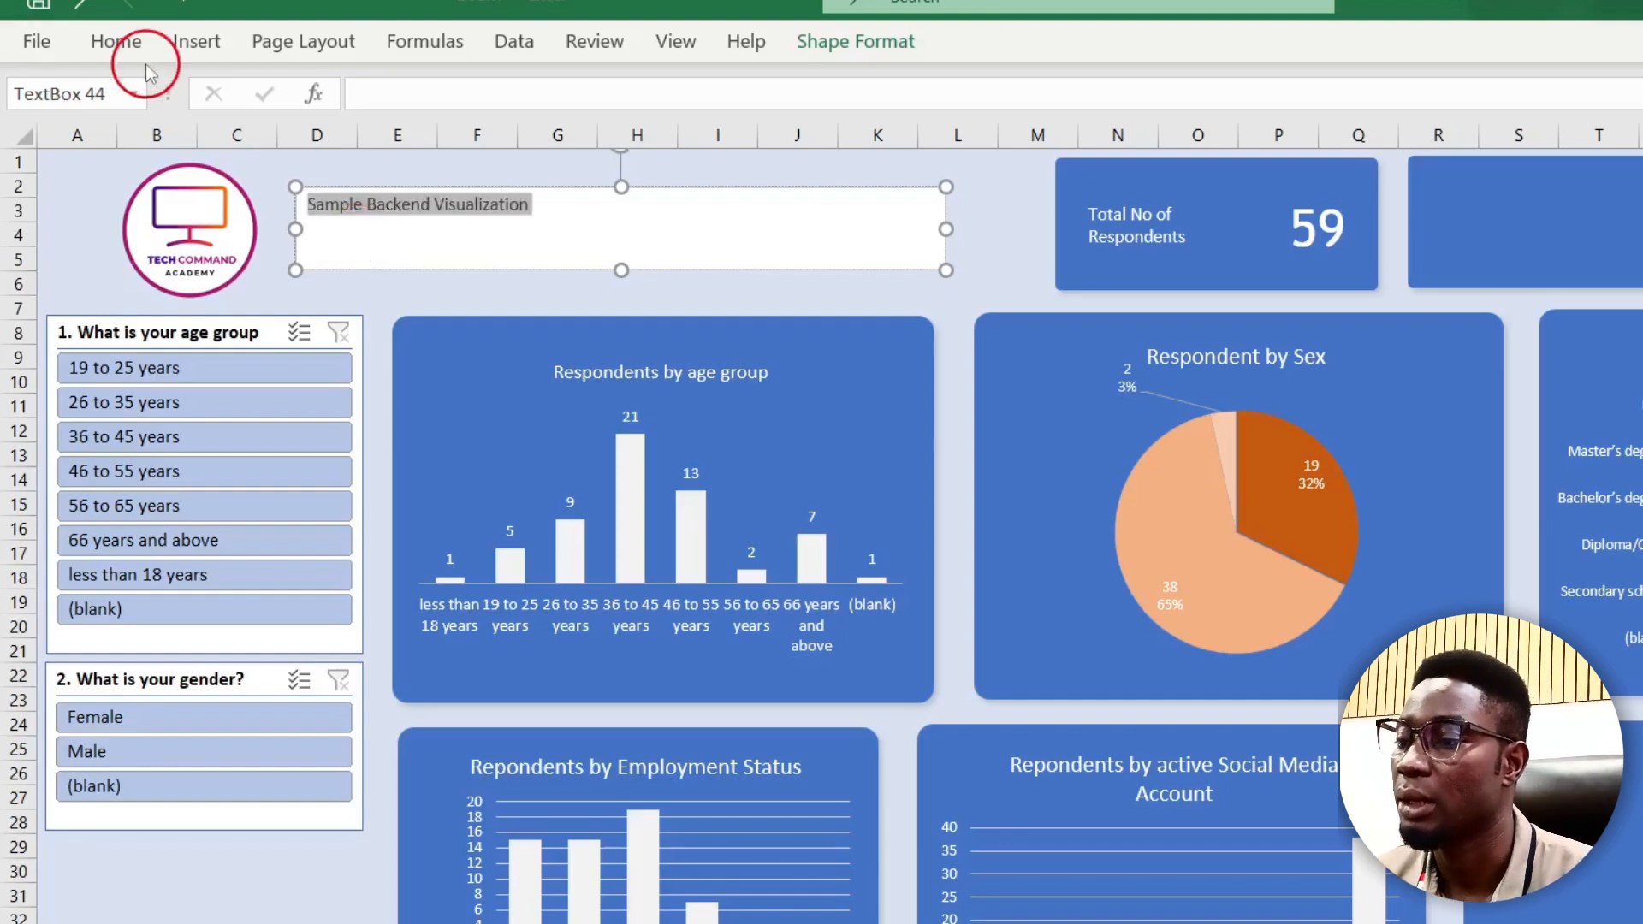
Step: Enlarge the title text to 24 pt and switch it to a different bold font
{"action": "left_click", "coordinate": [110, 41]}
{"action": "left_click", "coordinate": [489, 94]}
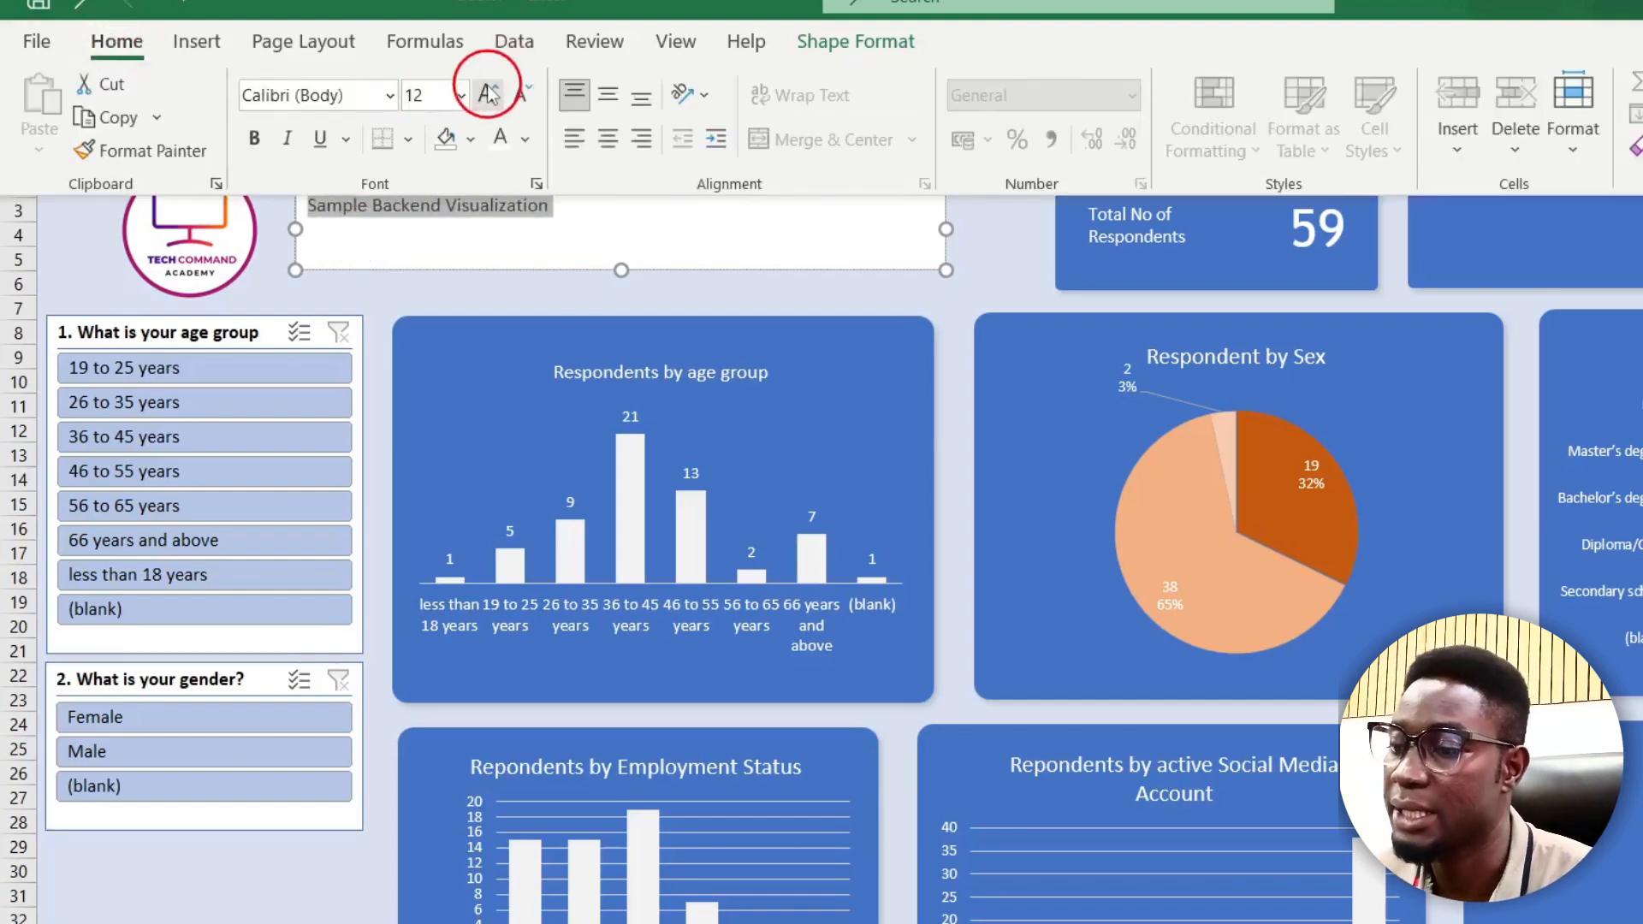
{"action": "left_click", "coordinate": [489, 93]}
{"action": "left_click", "coordinate": [488, 94]}
{"action": "left_click", "coordinate": [489, 93]}
{"action": "left_click", "coordinate": [488, 93]}
{"action": "left_click", "coordinate": [308, 98]}
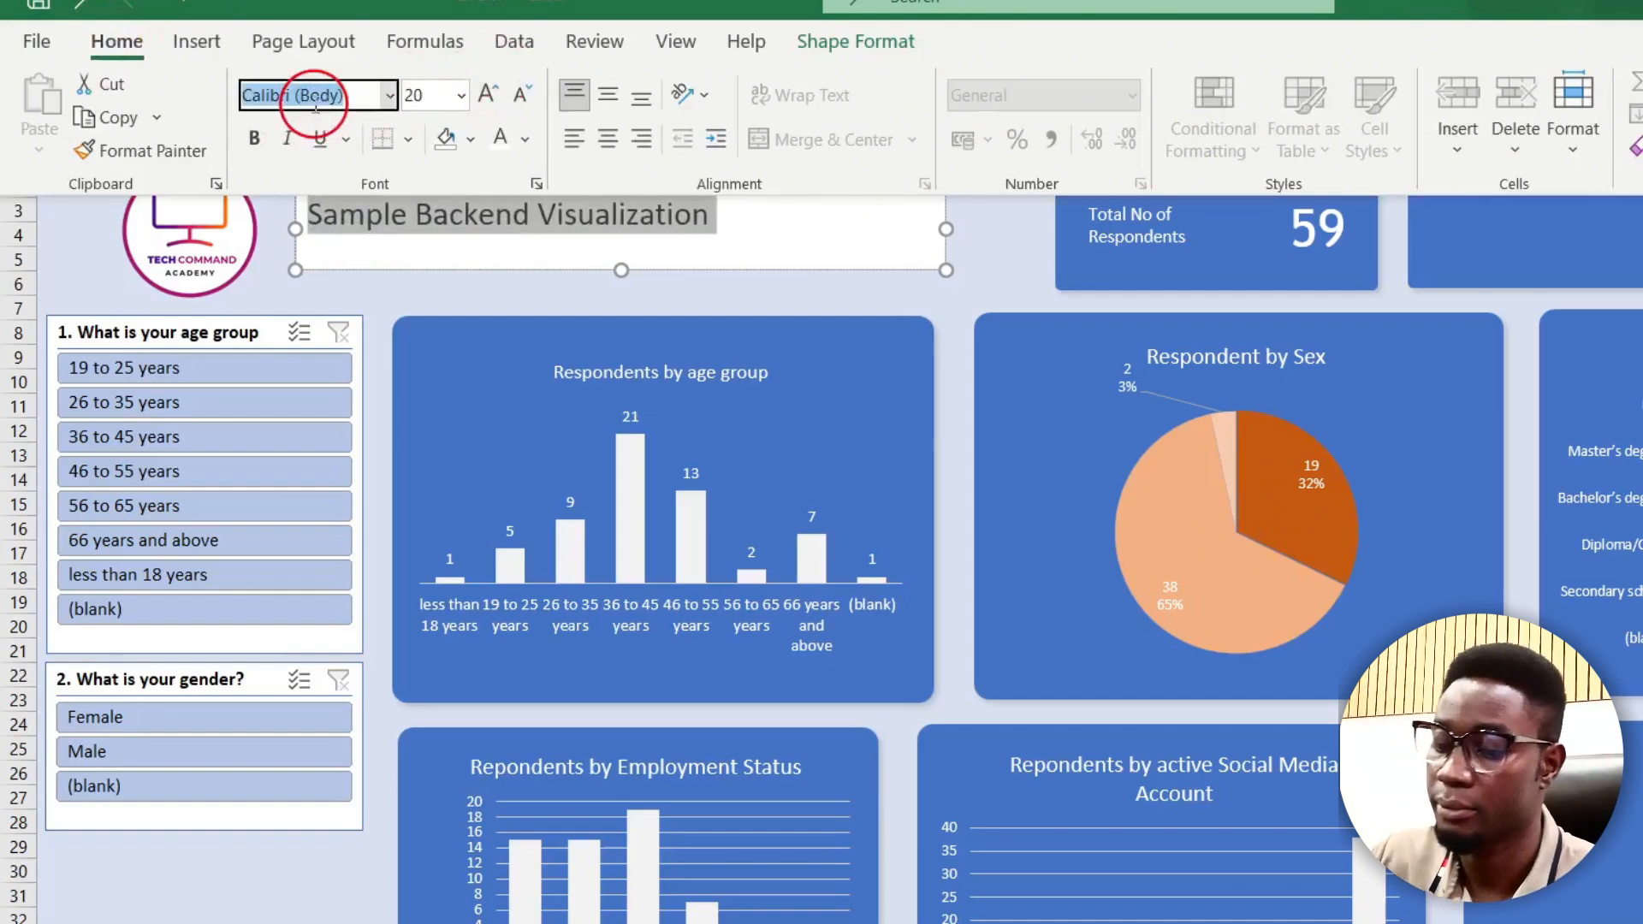
{"action": "key", "text": "BackSpace"}
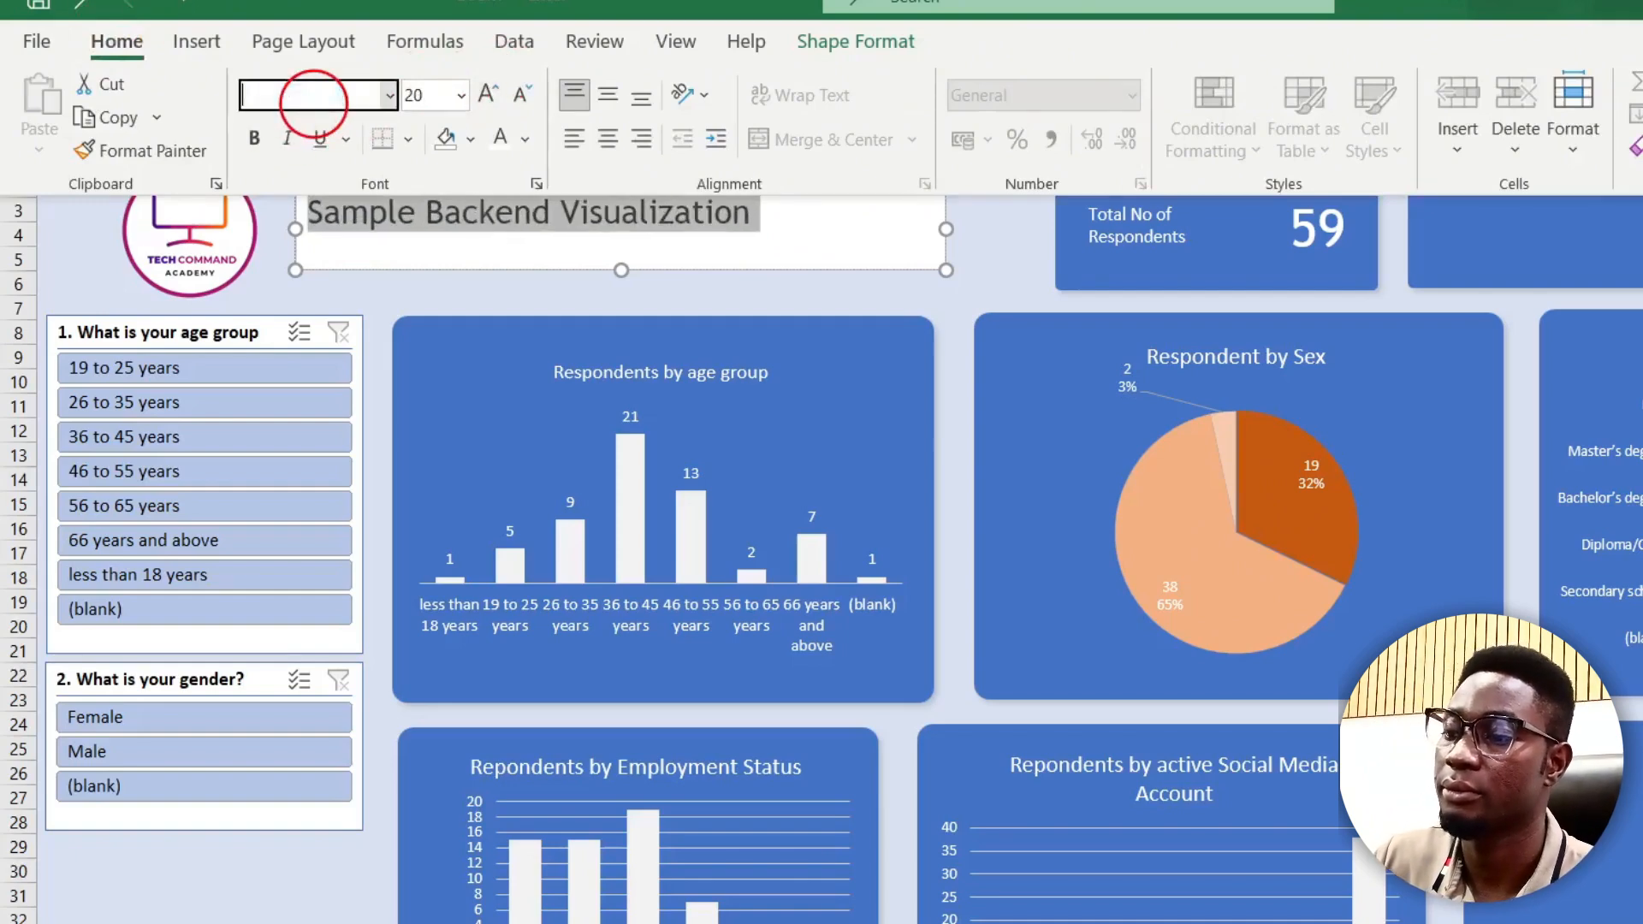
{"action": "left_click", "coordinate": [489, 93]}
{"action": "left_click", "coordinate": [489, 93]}
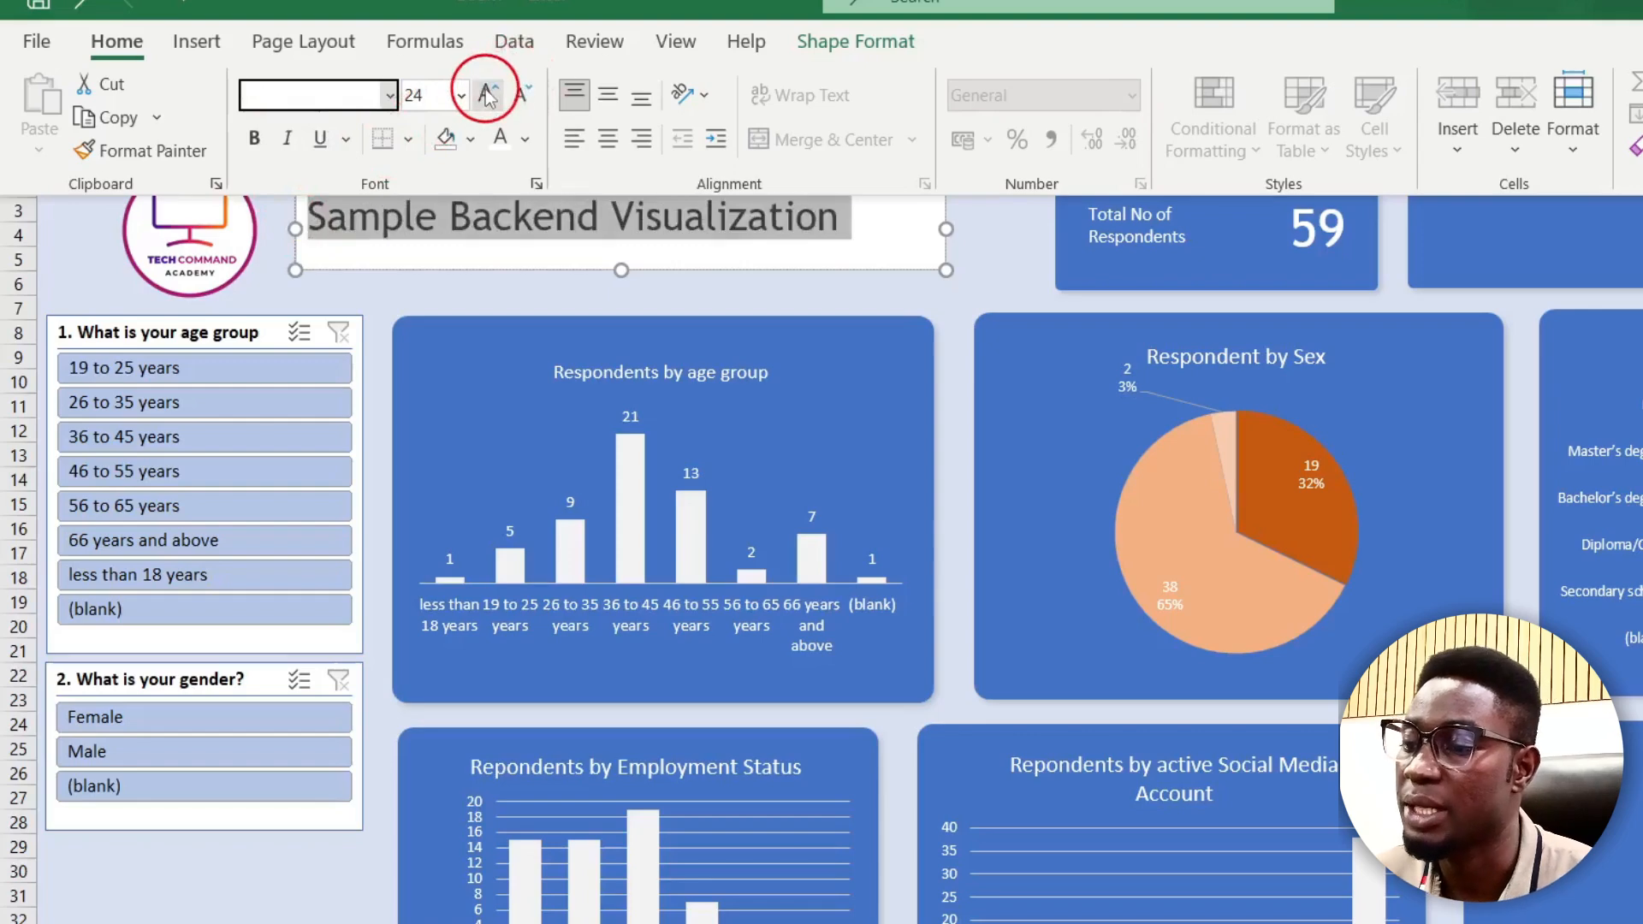
{"action": "left_click", "coordinate": [77, 274]}
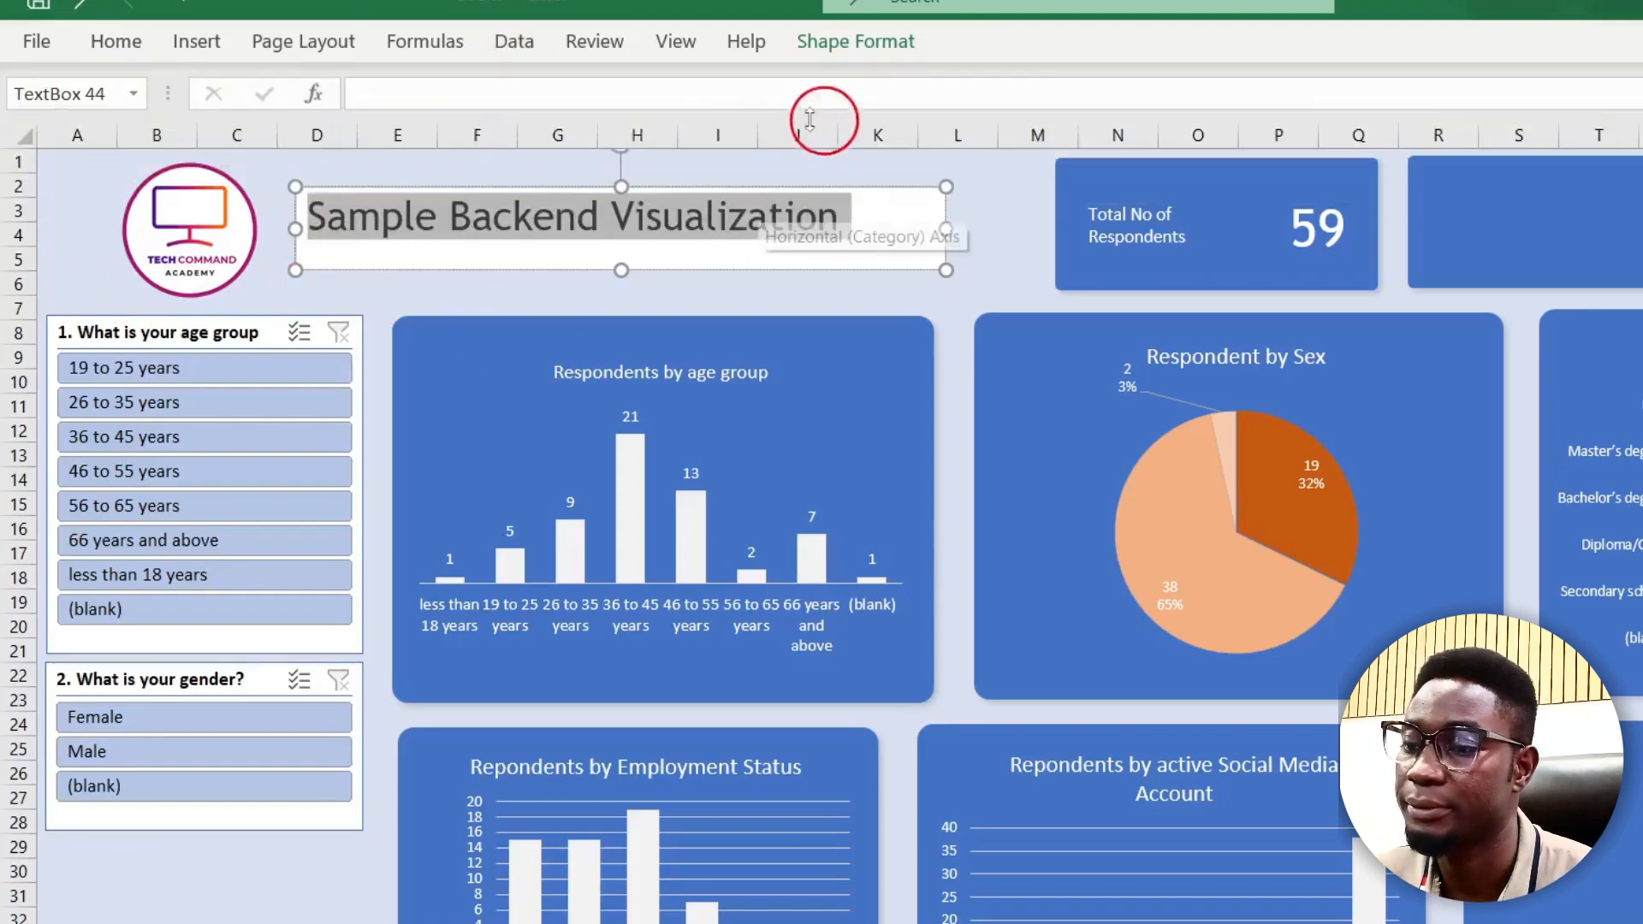
Step: Remove the title box's fill and outline so it blends into the dashboard background
{"action": "left_click", "coordinate": [855, 41]}
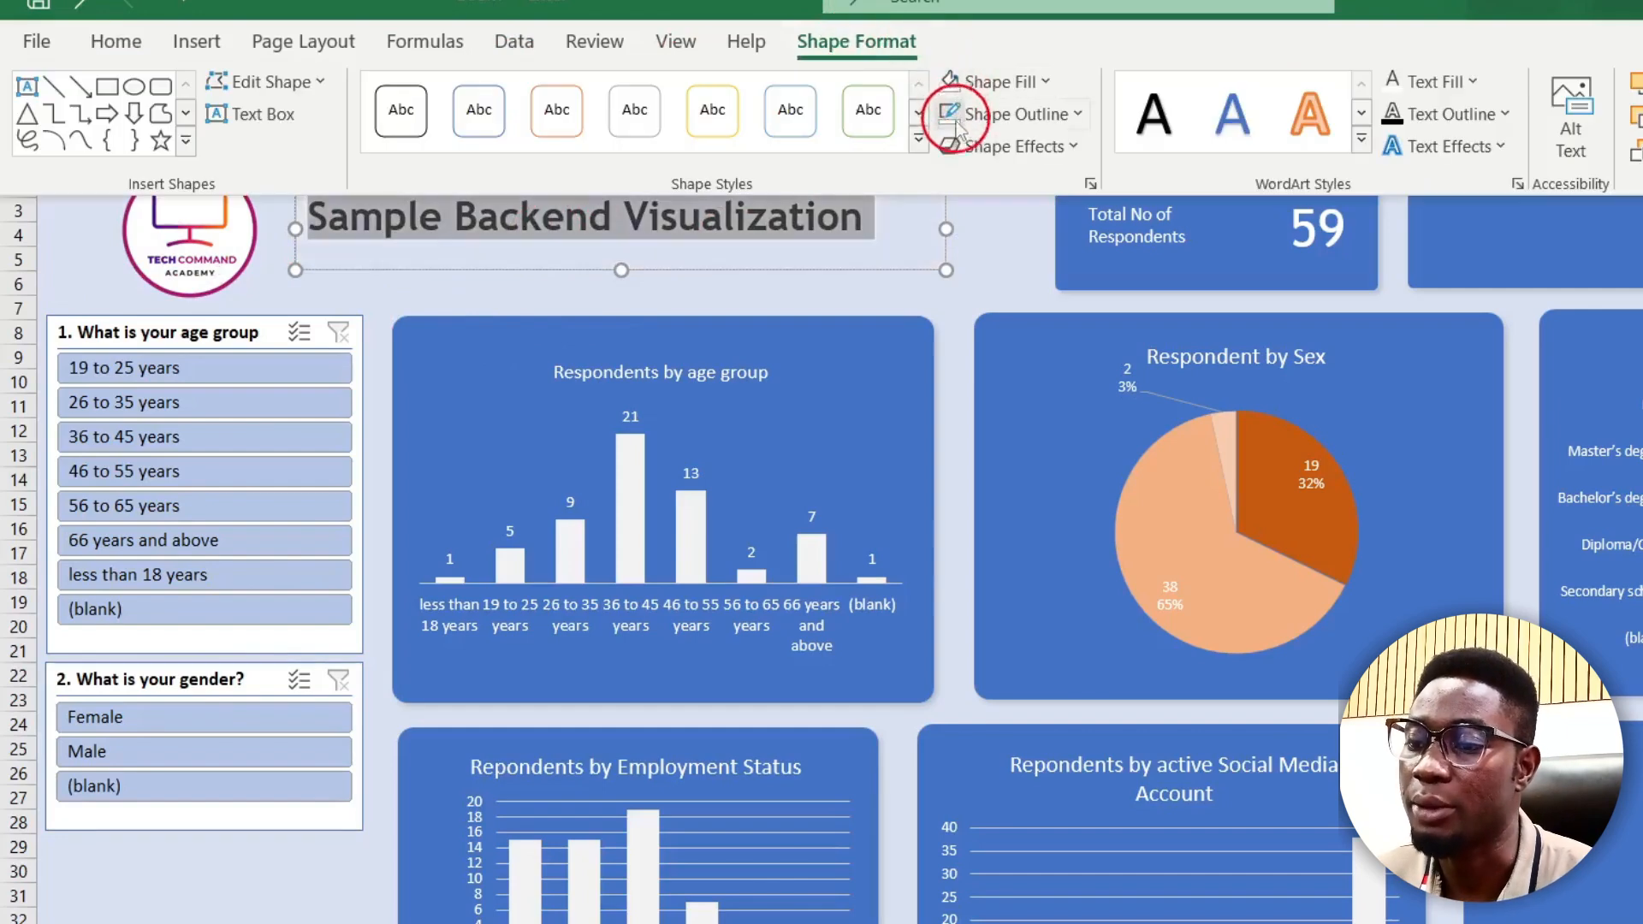
{"action": "left_click", "coordinate": [988, 262]}
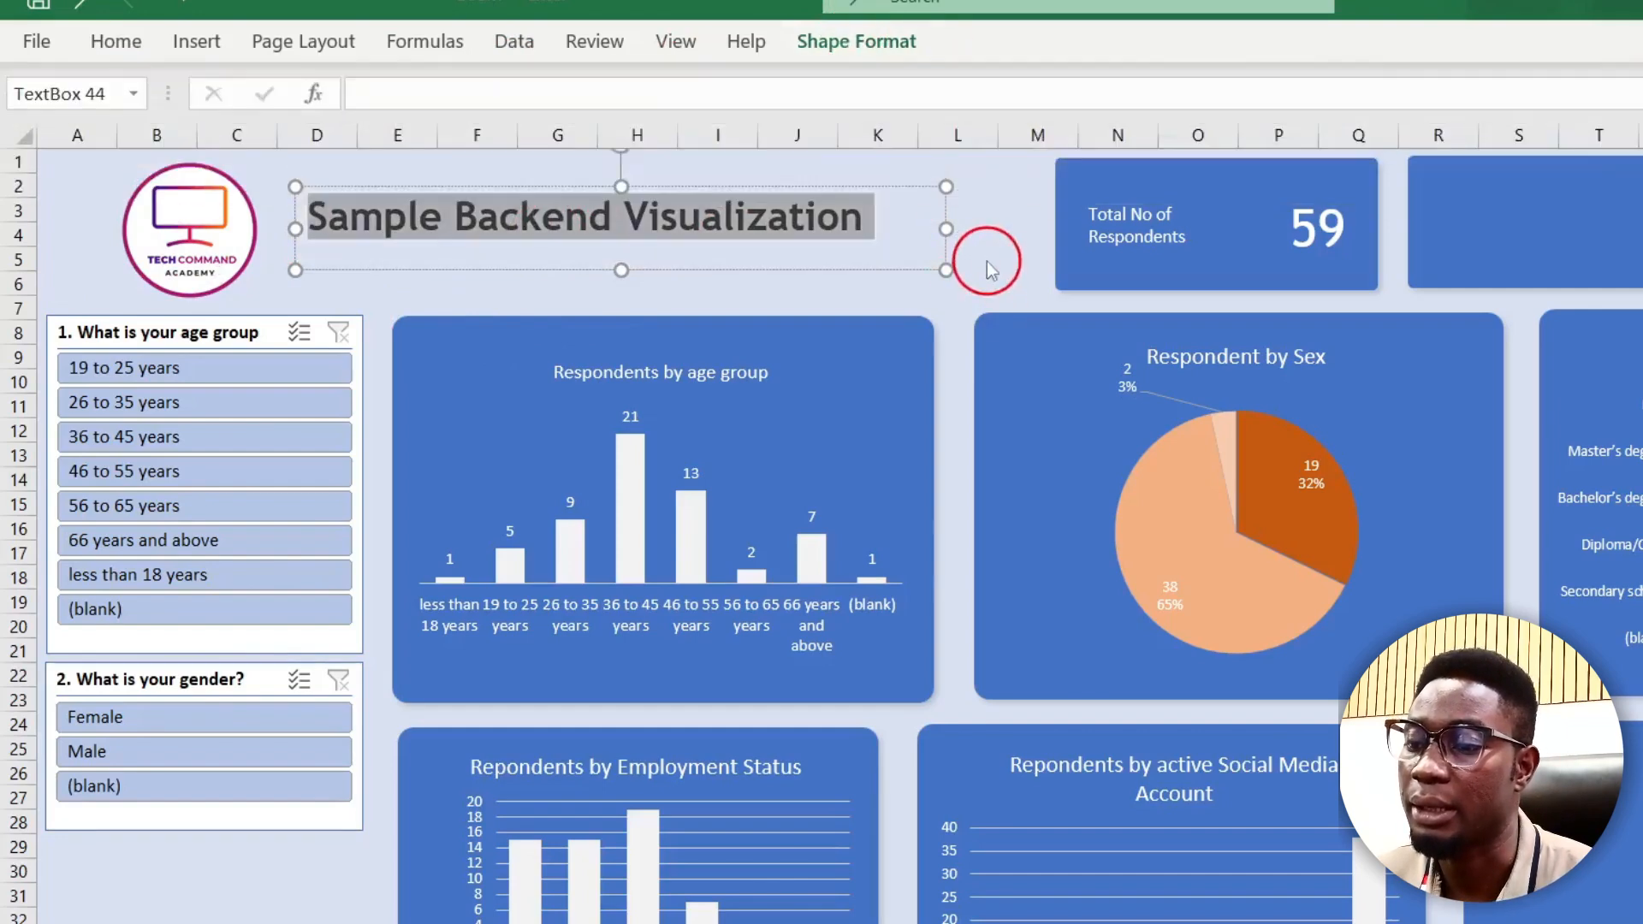
{"action": "left_click", "coordinate": [988, 260]}
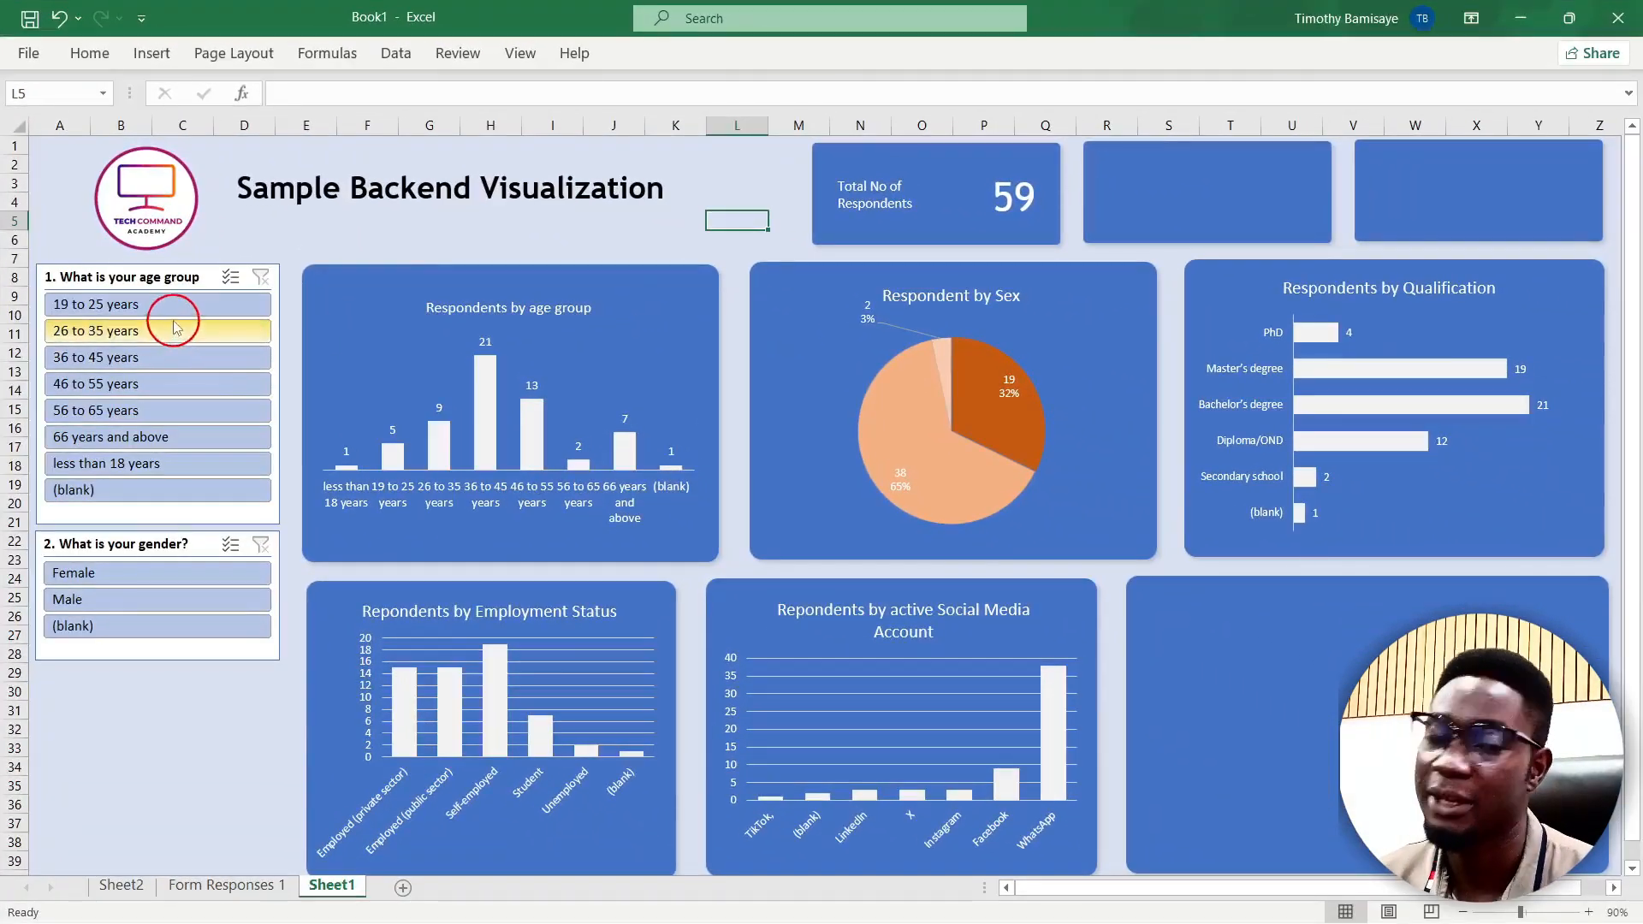
{"action": "left_click", "coordinate": [124, 304]}
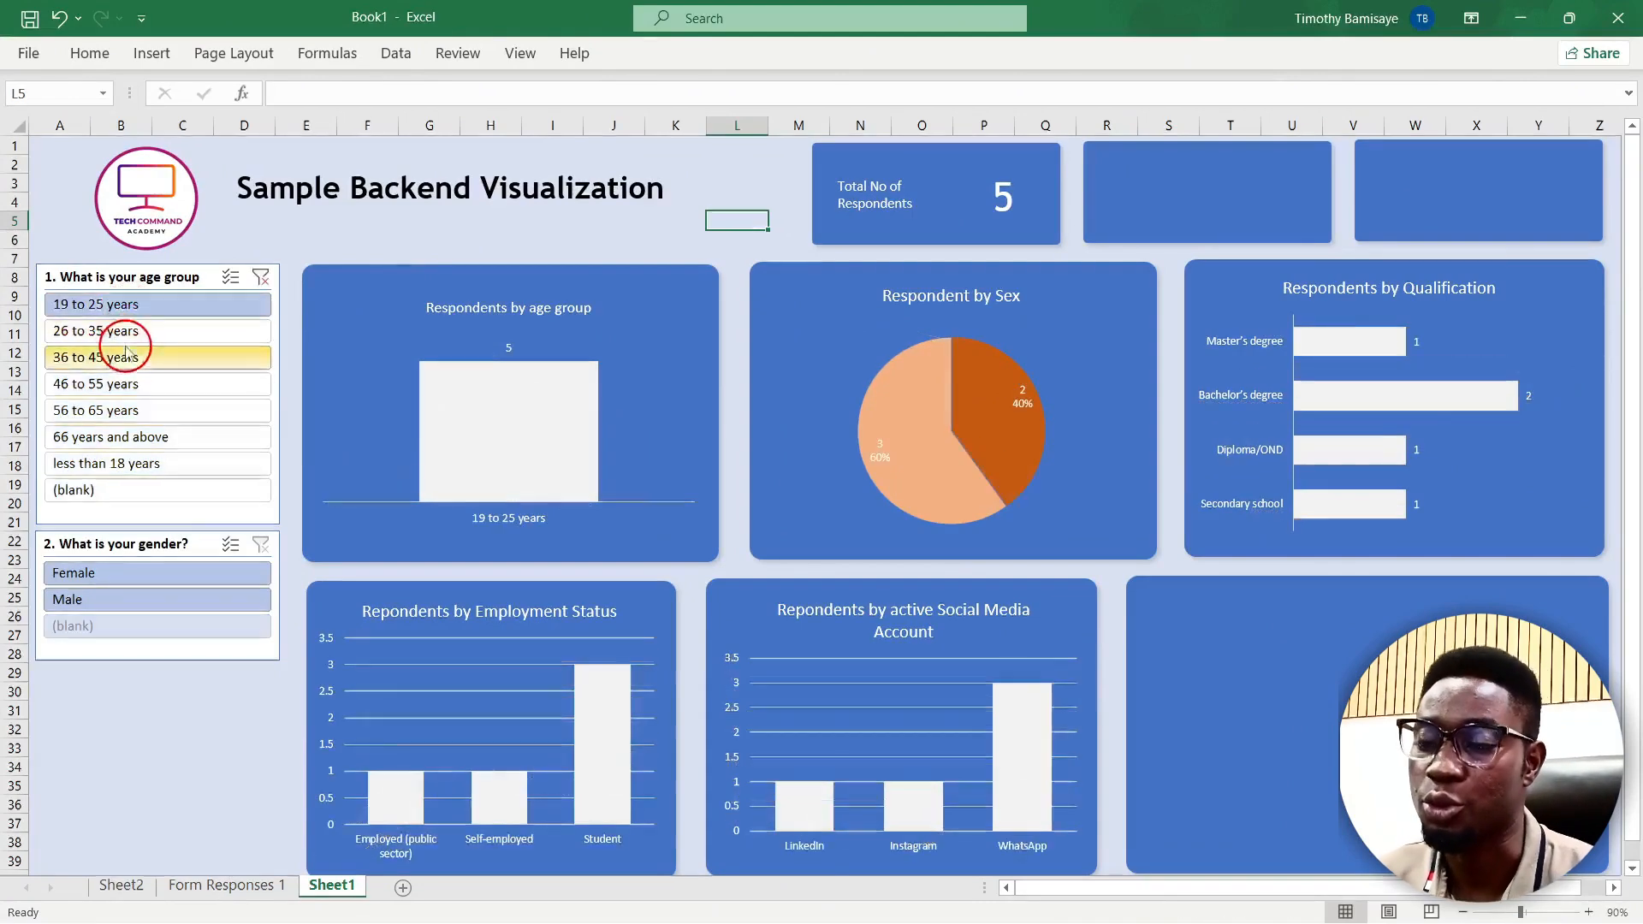
{"action": "left_click", "coordinate": [126, 357]}
{"action": "left_click", "coordinate": [105, 436]}
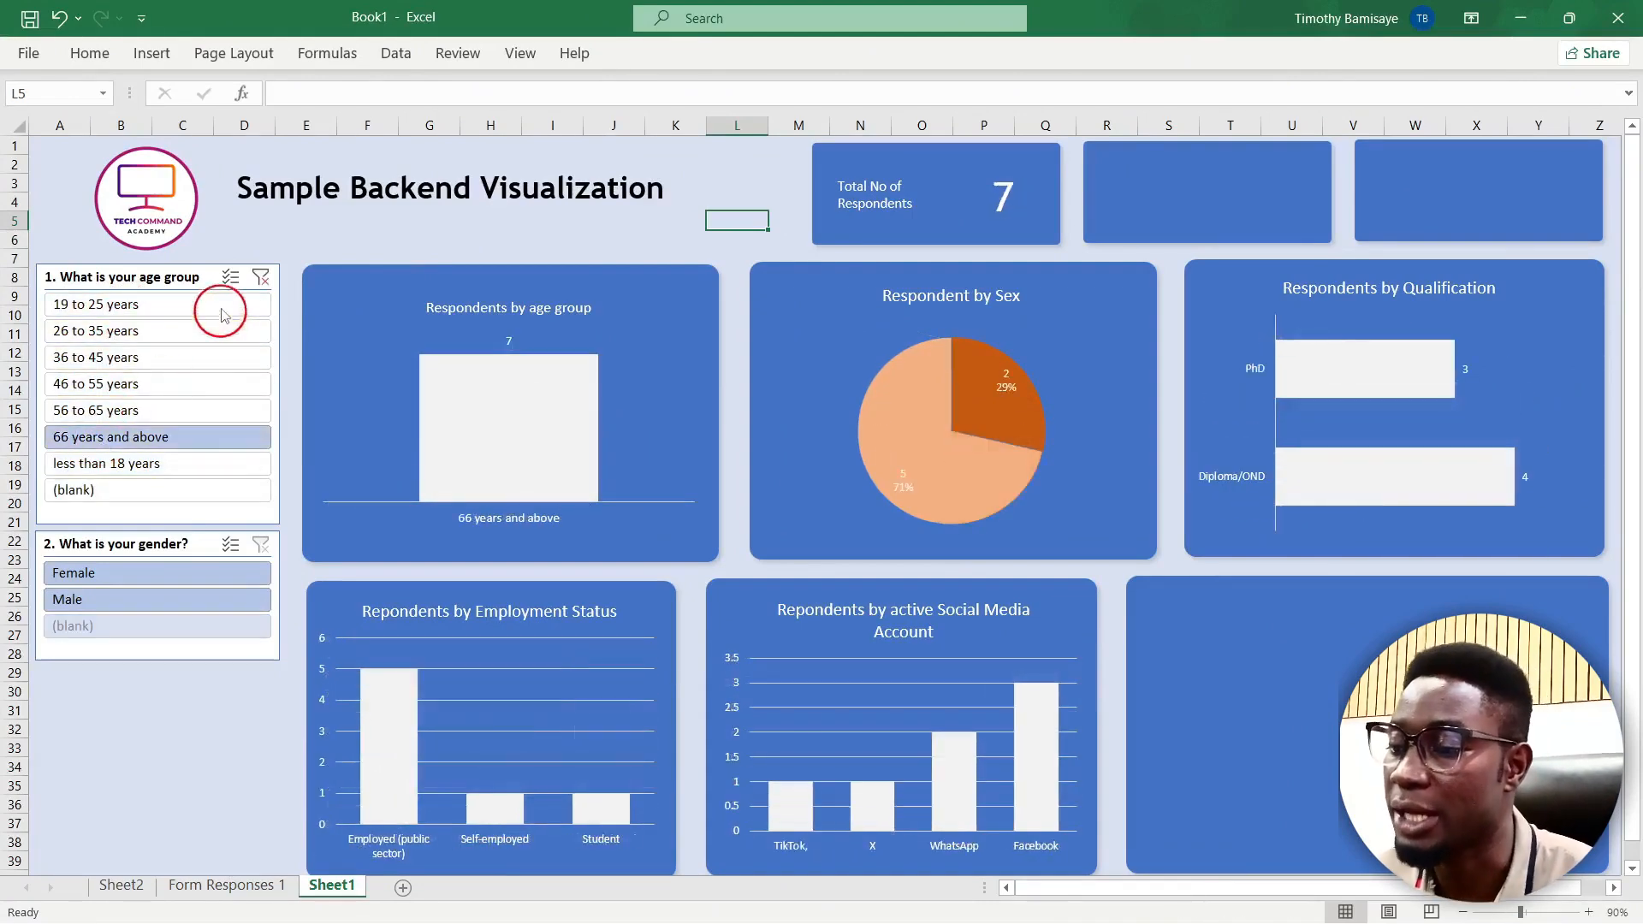
{"action": "left_click", "coordinate": [259, 279]}
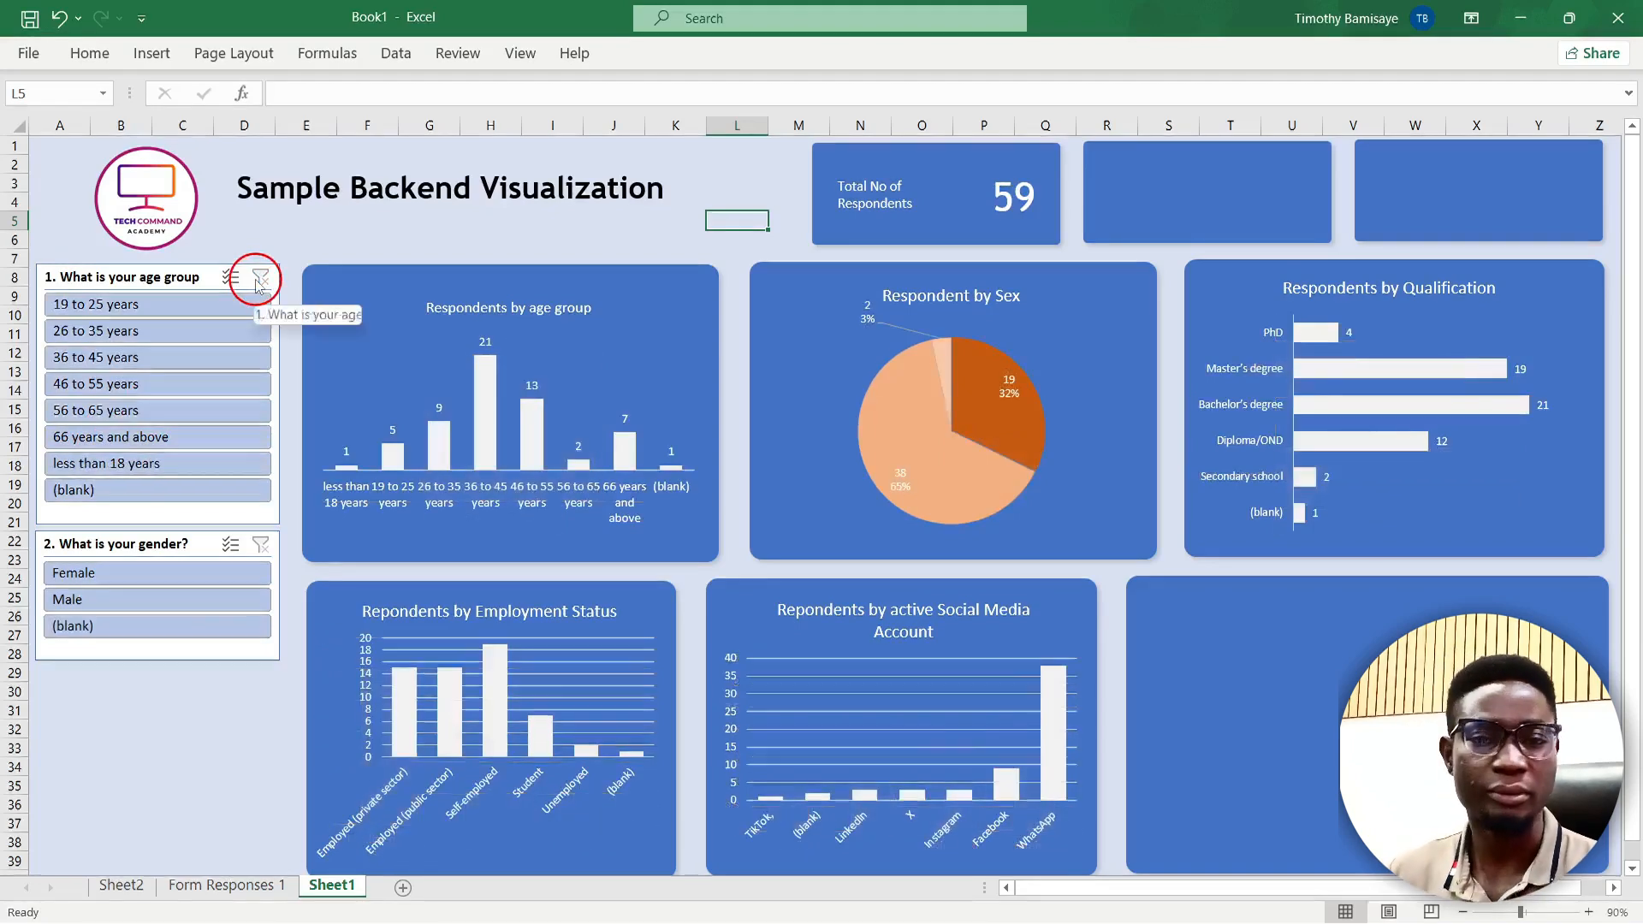